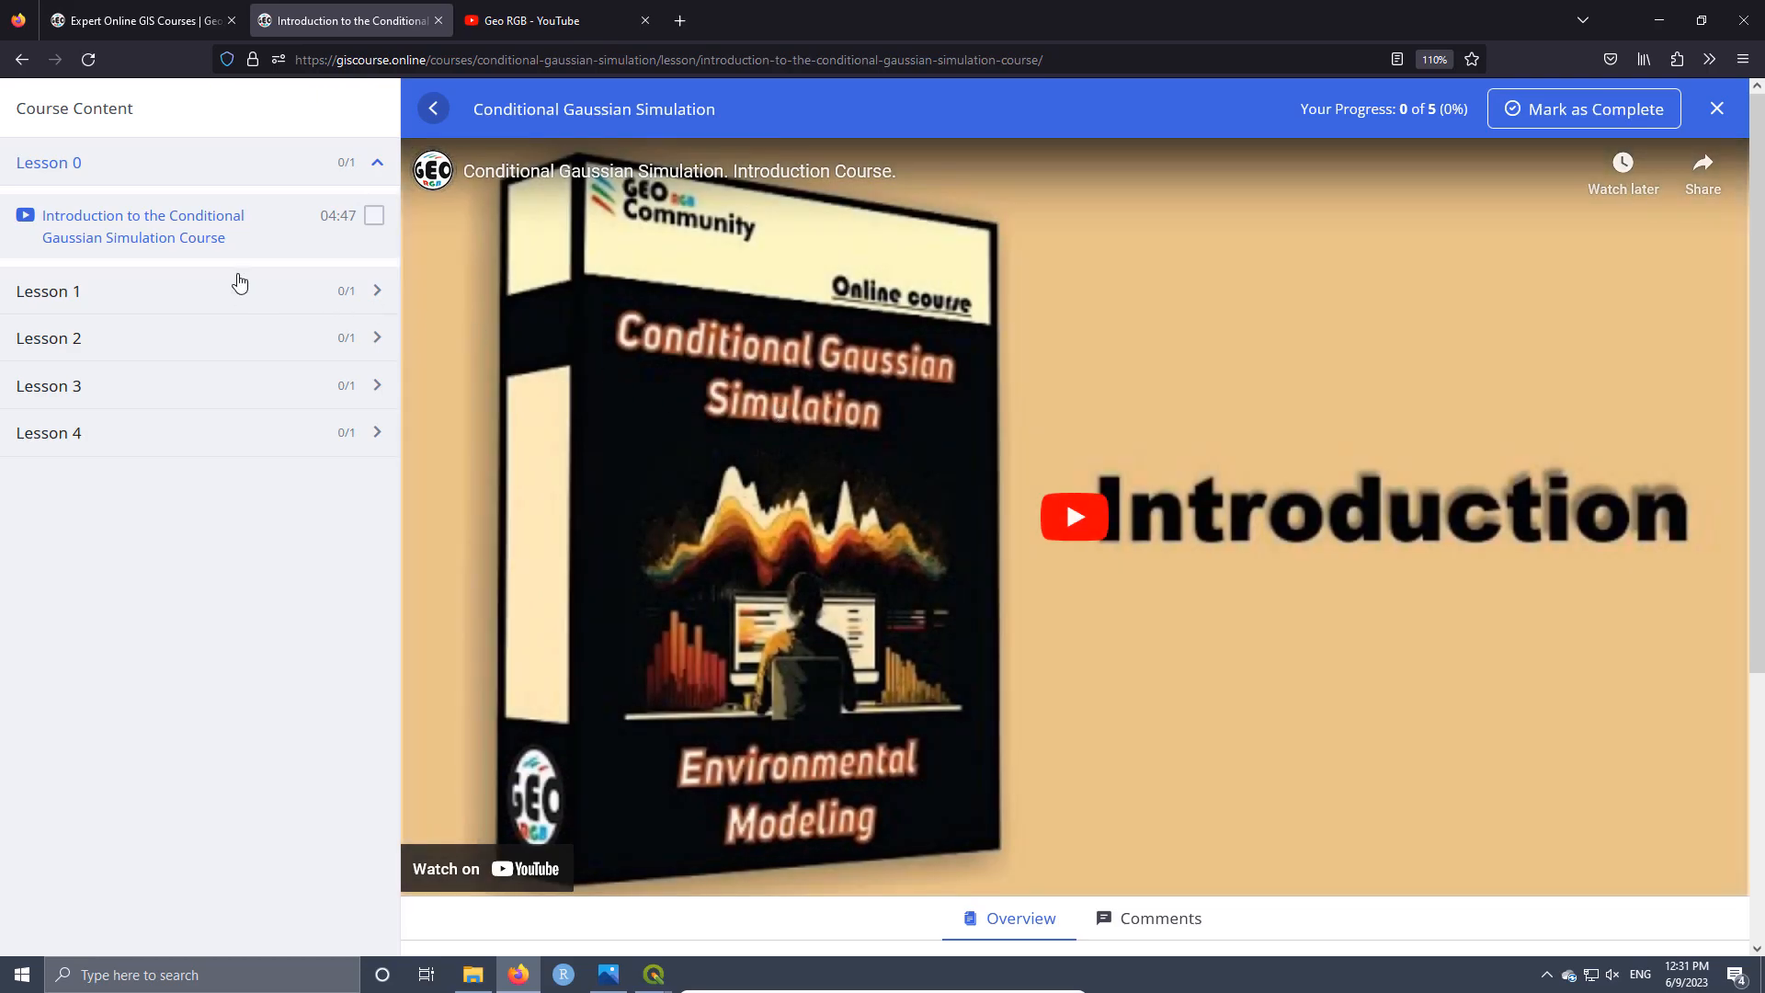
Browse the course lessons Gaussian Anamorphosis, Simple Kriging, Kriging Interpolation Model Analysis and Implementing Conditional Gaussian Simulation in turn
left_click(80, 291)
left_click(130, 357)
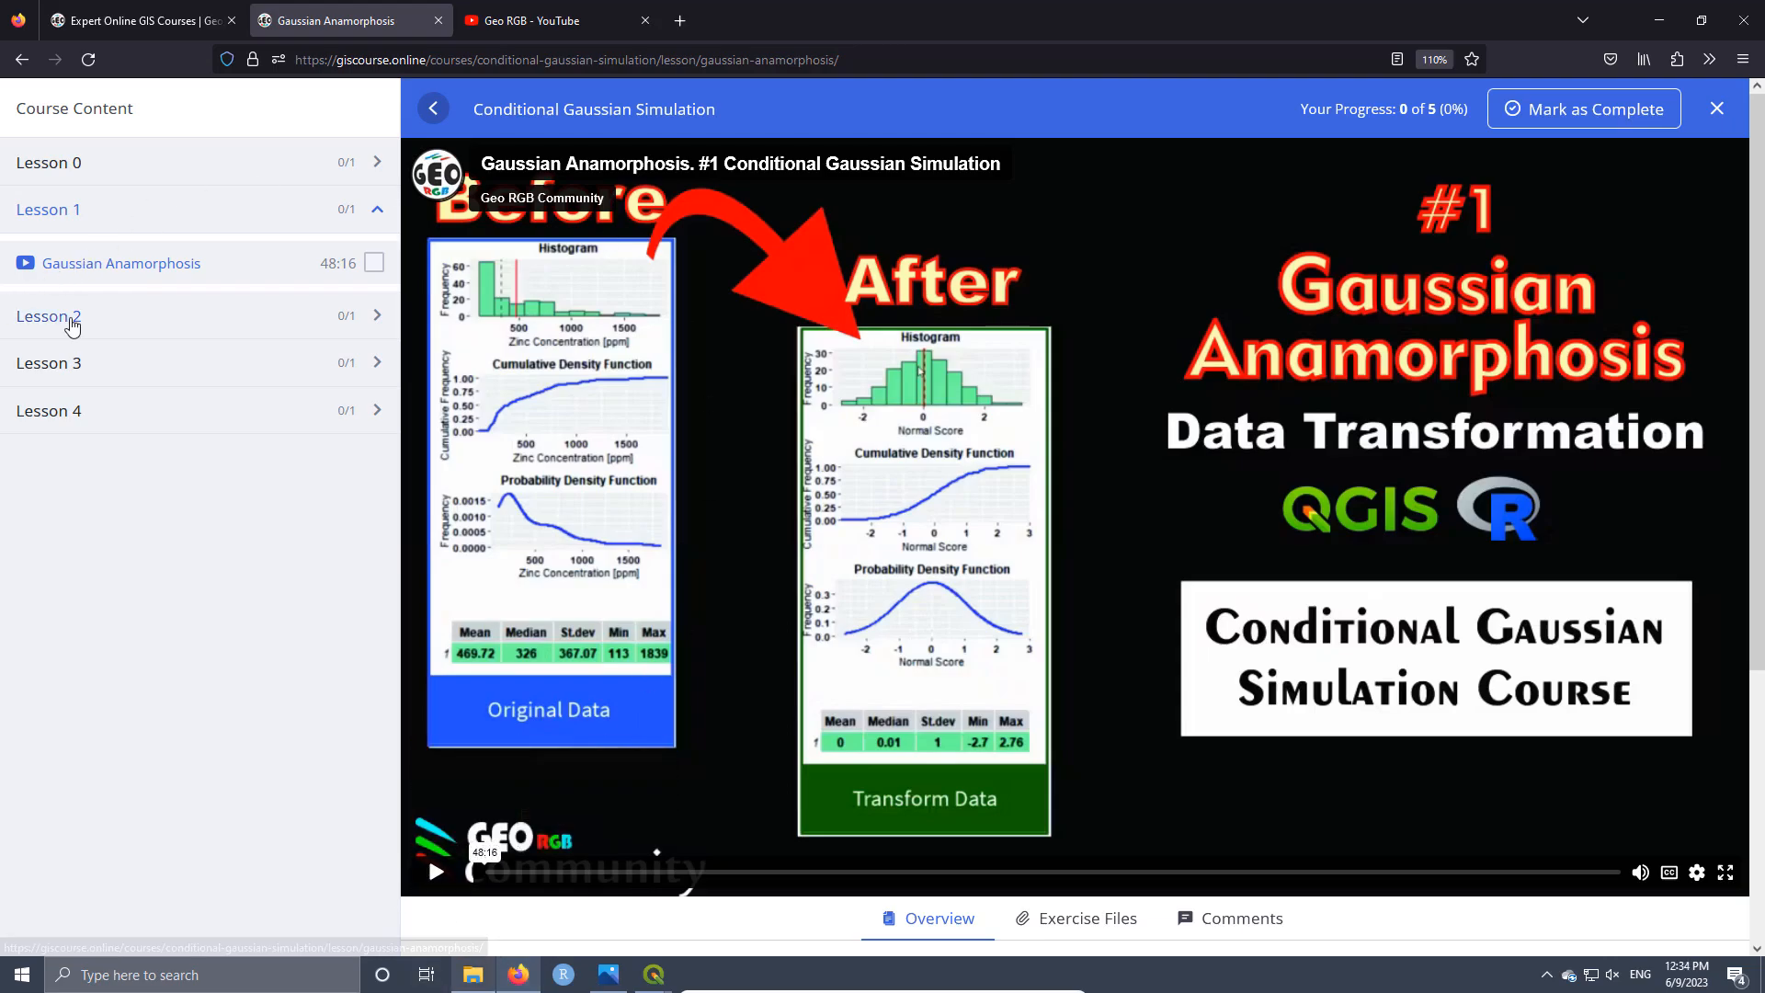
left_click(72, 320)
left_click(89, 369)
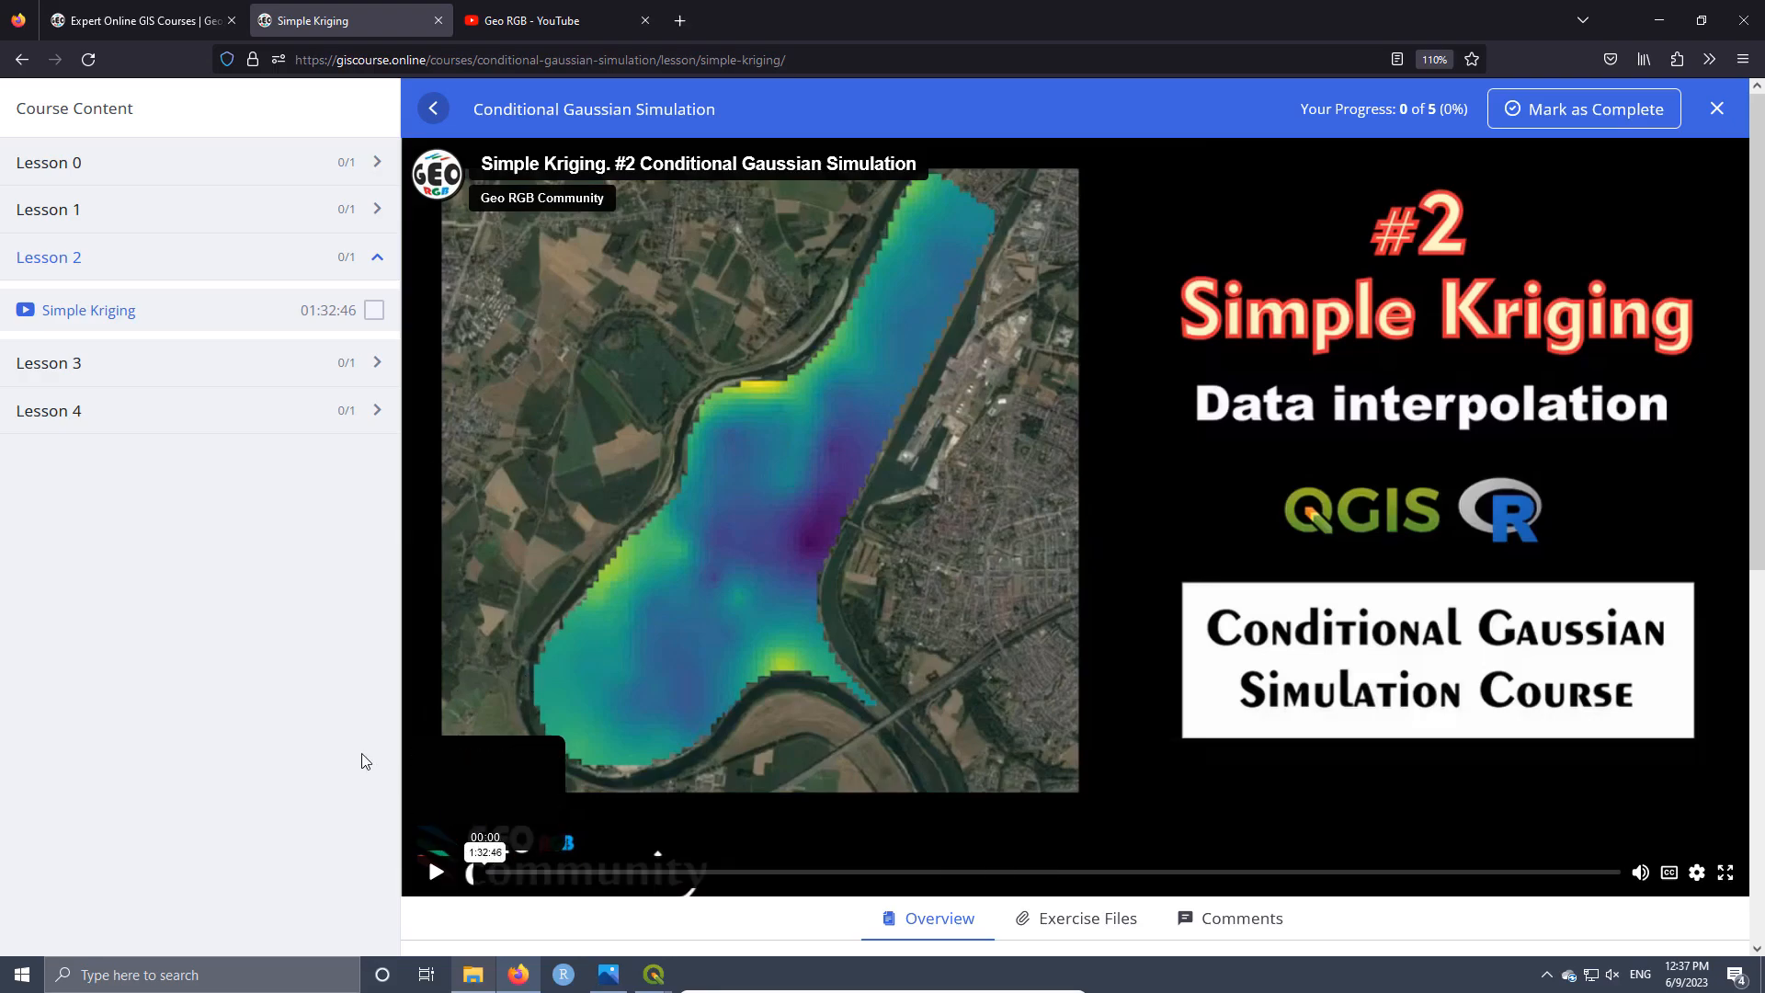
left_click(104, 366)
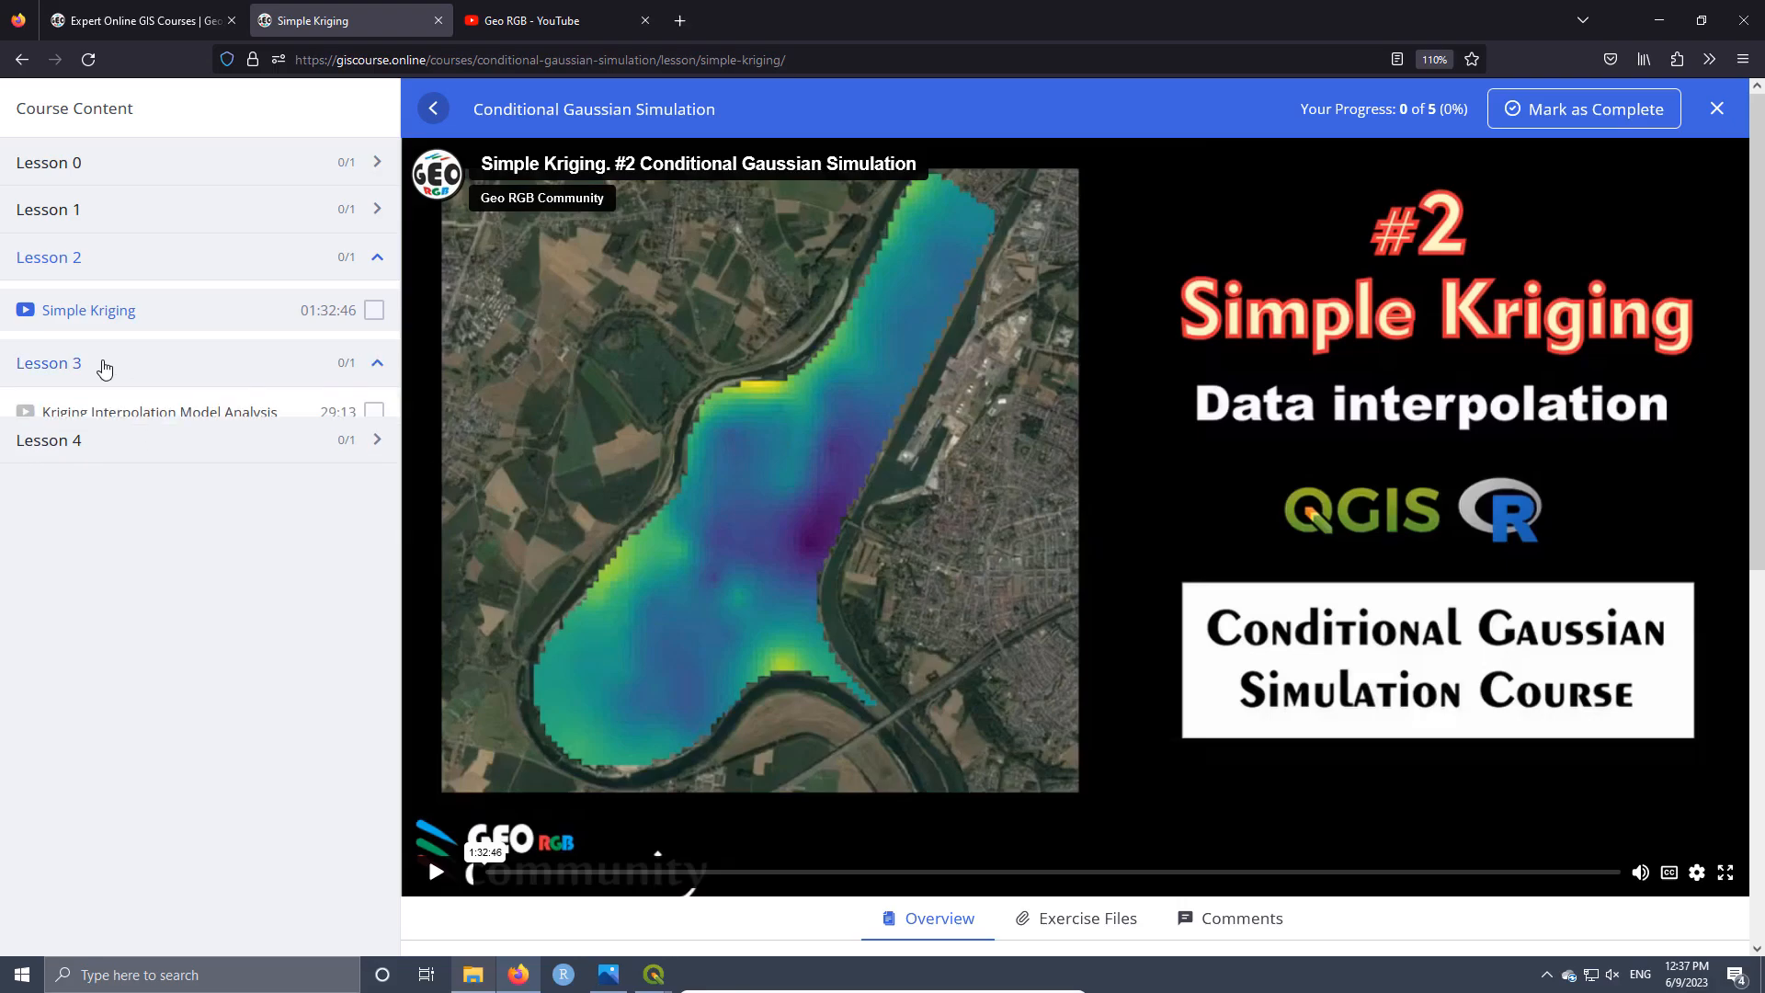
left_click(138, 421)
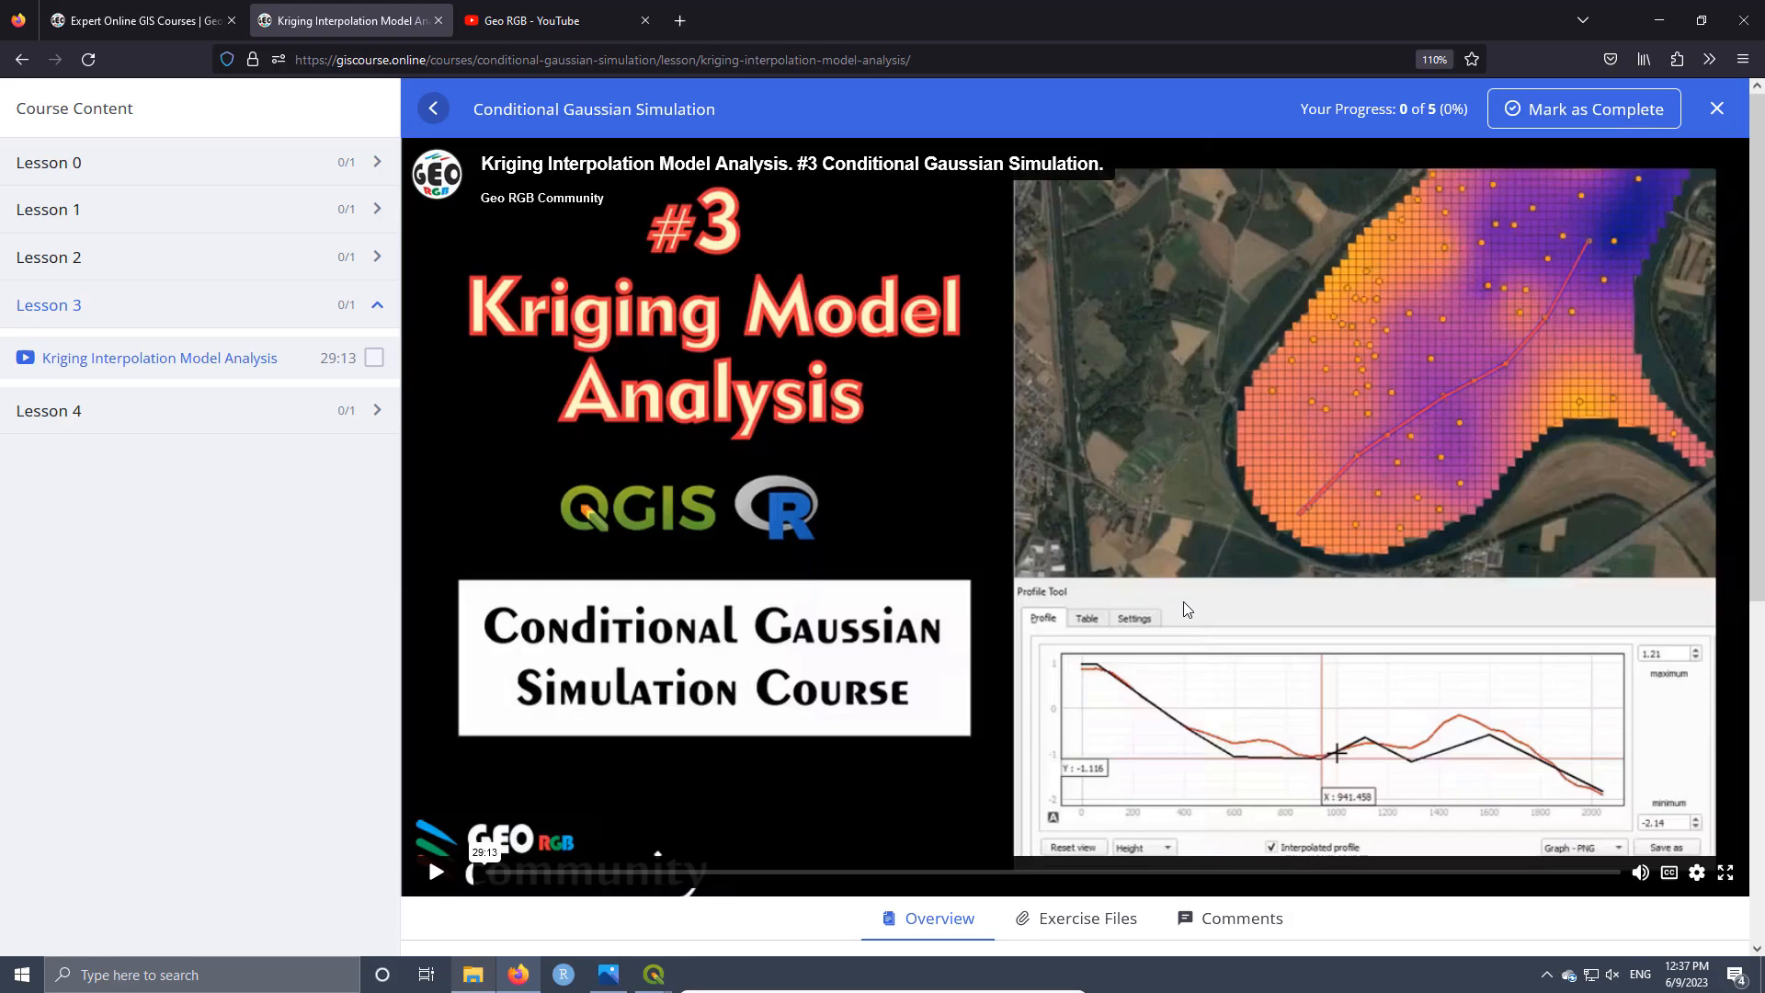
left_click(120, 426)
left_click(166, 481)
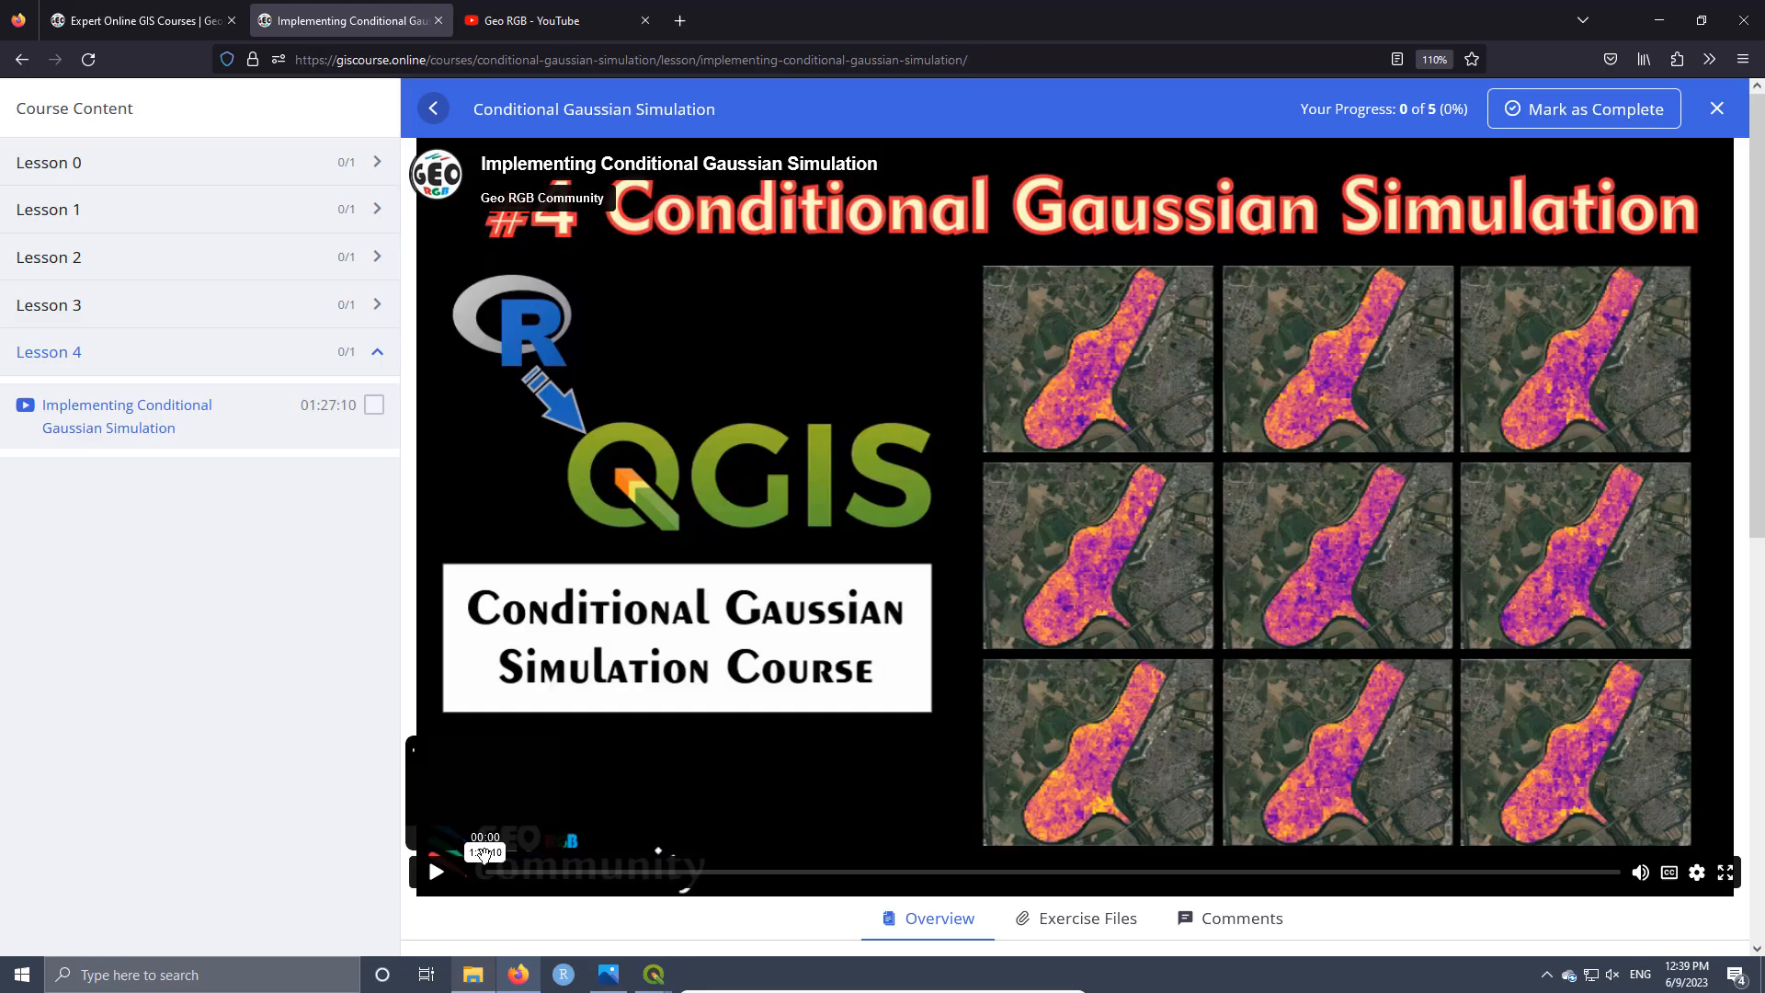
Read the Lesson 4 description and show its exercise files
scroll(859, 662, "down", 5)
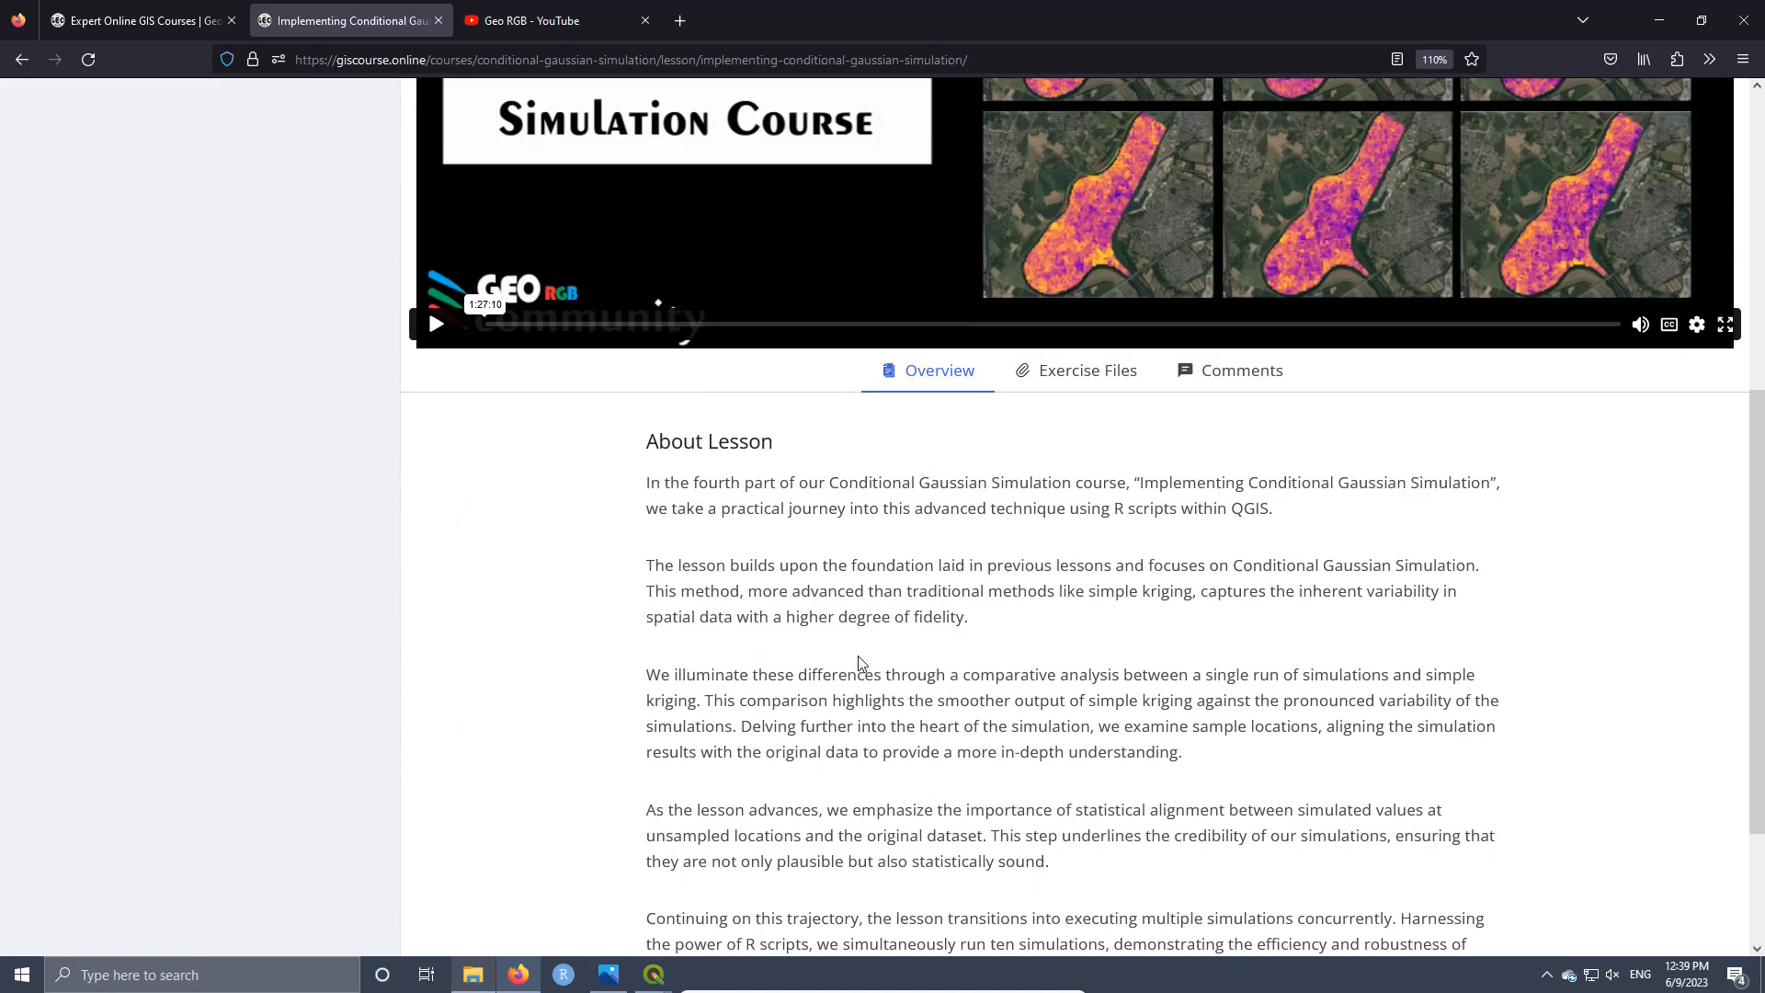
scroll(860, 662, "down", 2)
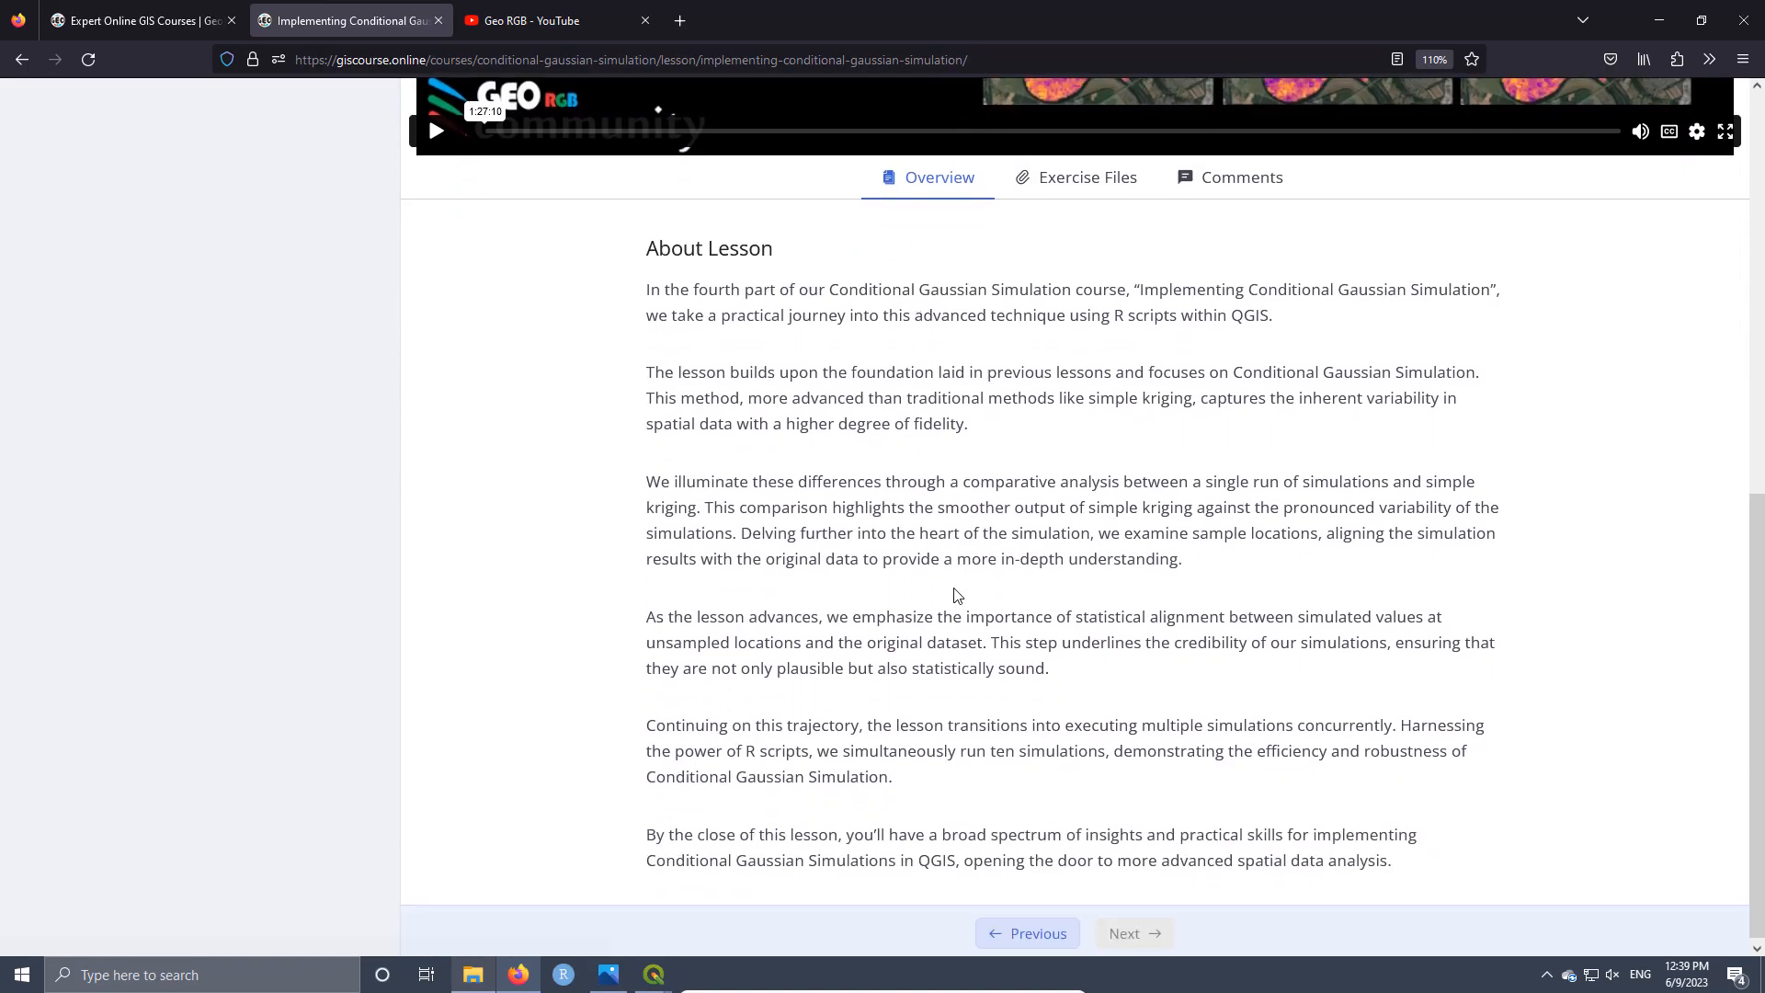
scroll(980, 685, "up", 2)
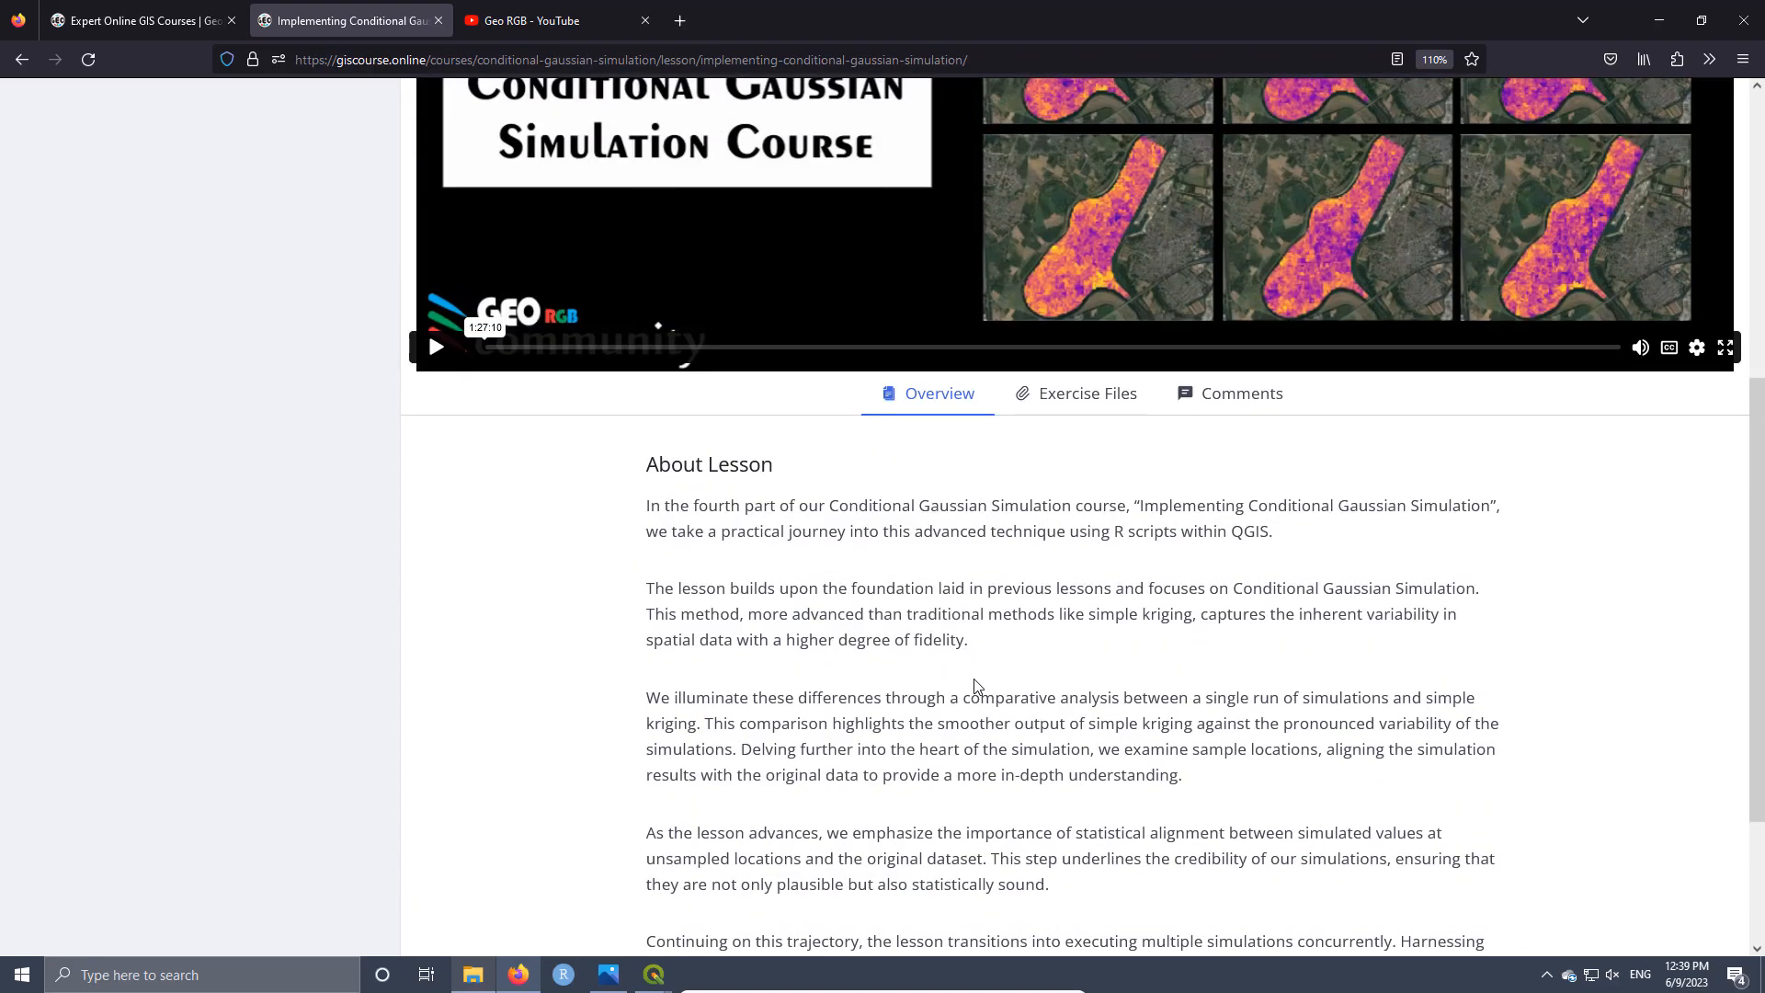
left_click(1064, 395)
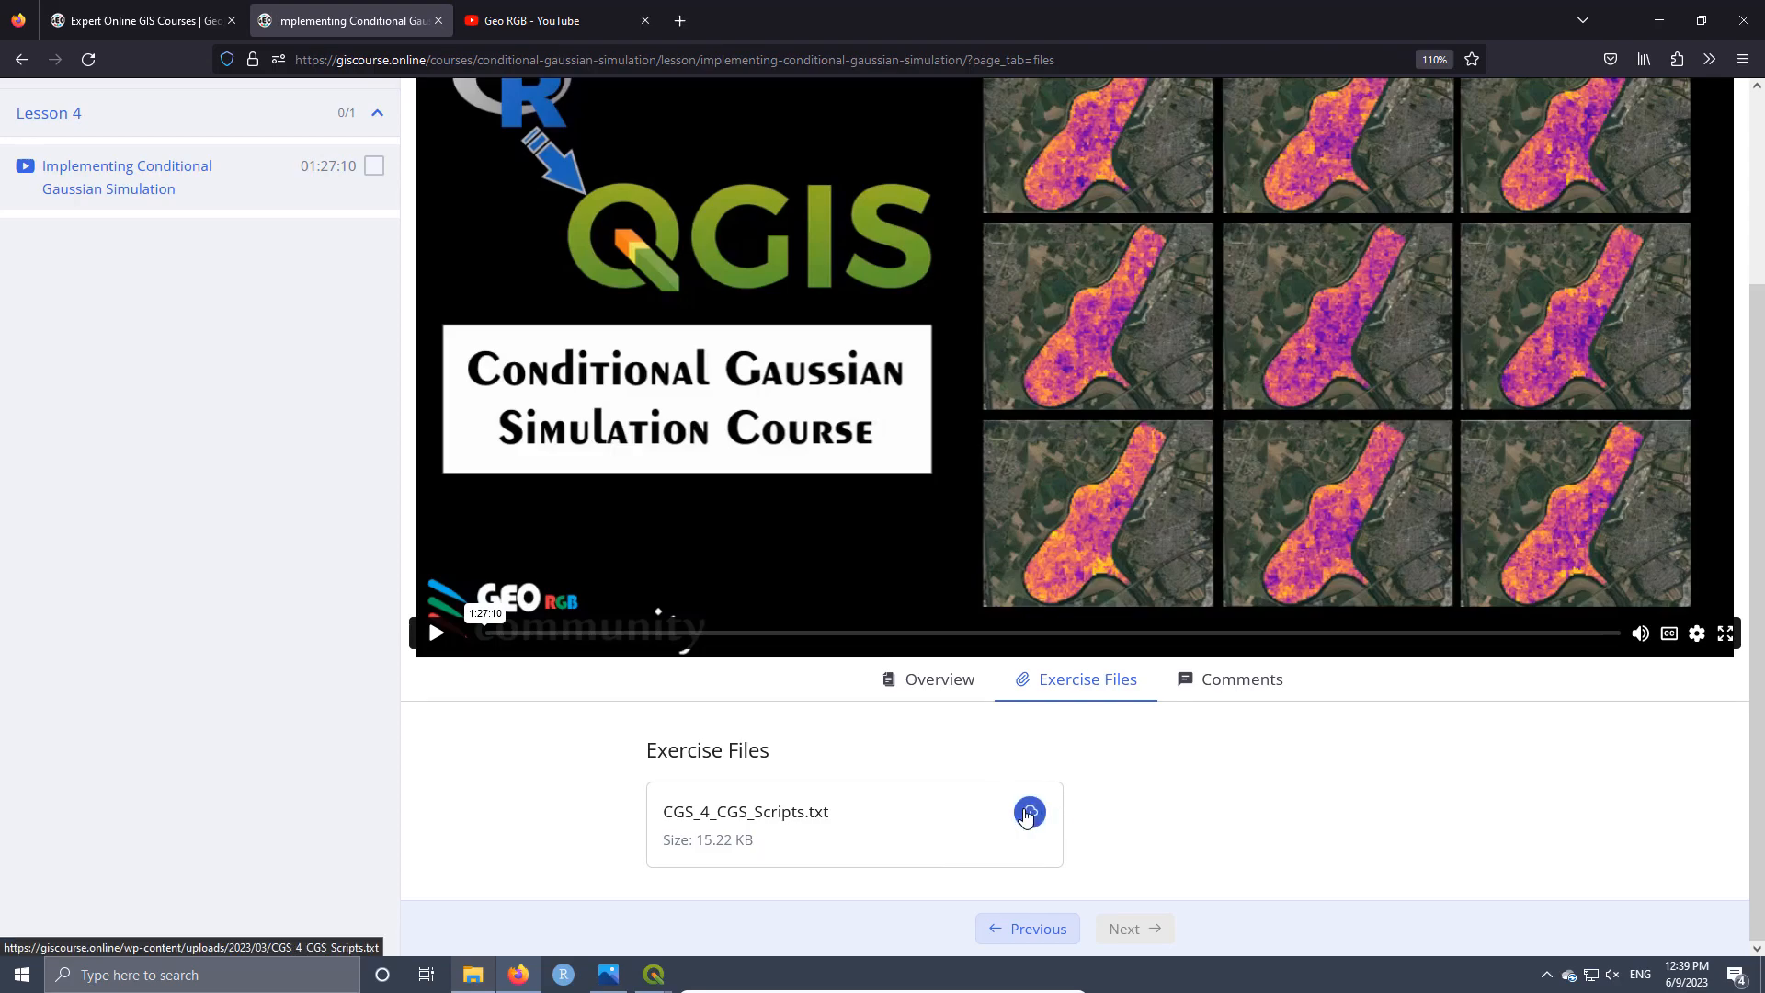
Switch to the Geo RGB YouTube channel page and look through its latest videos
left_click(508, 20)
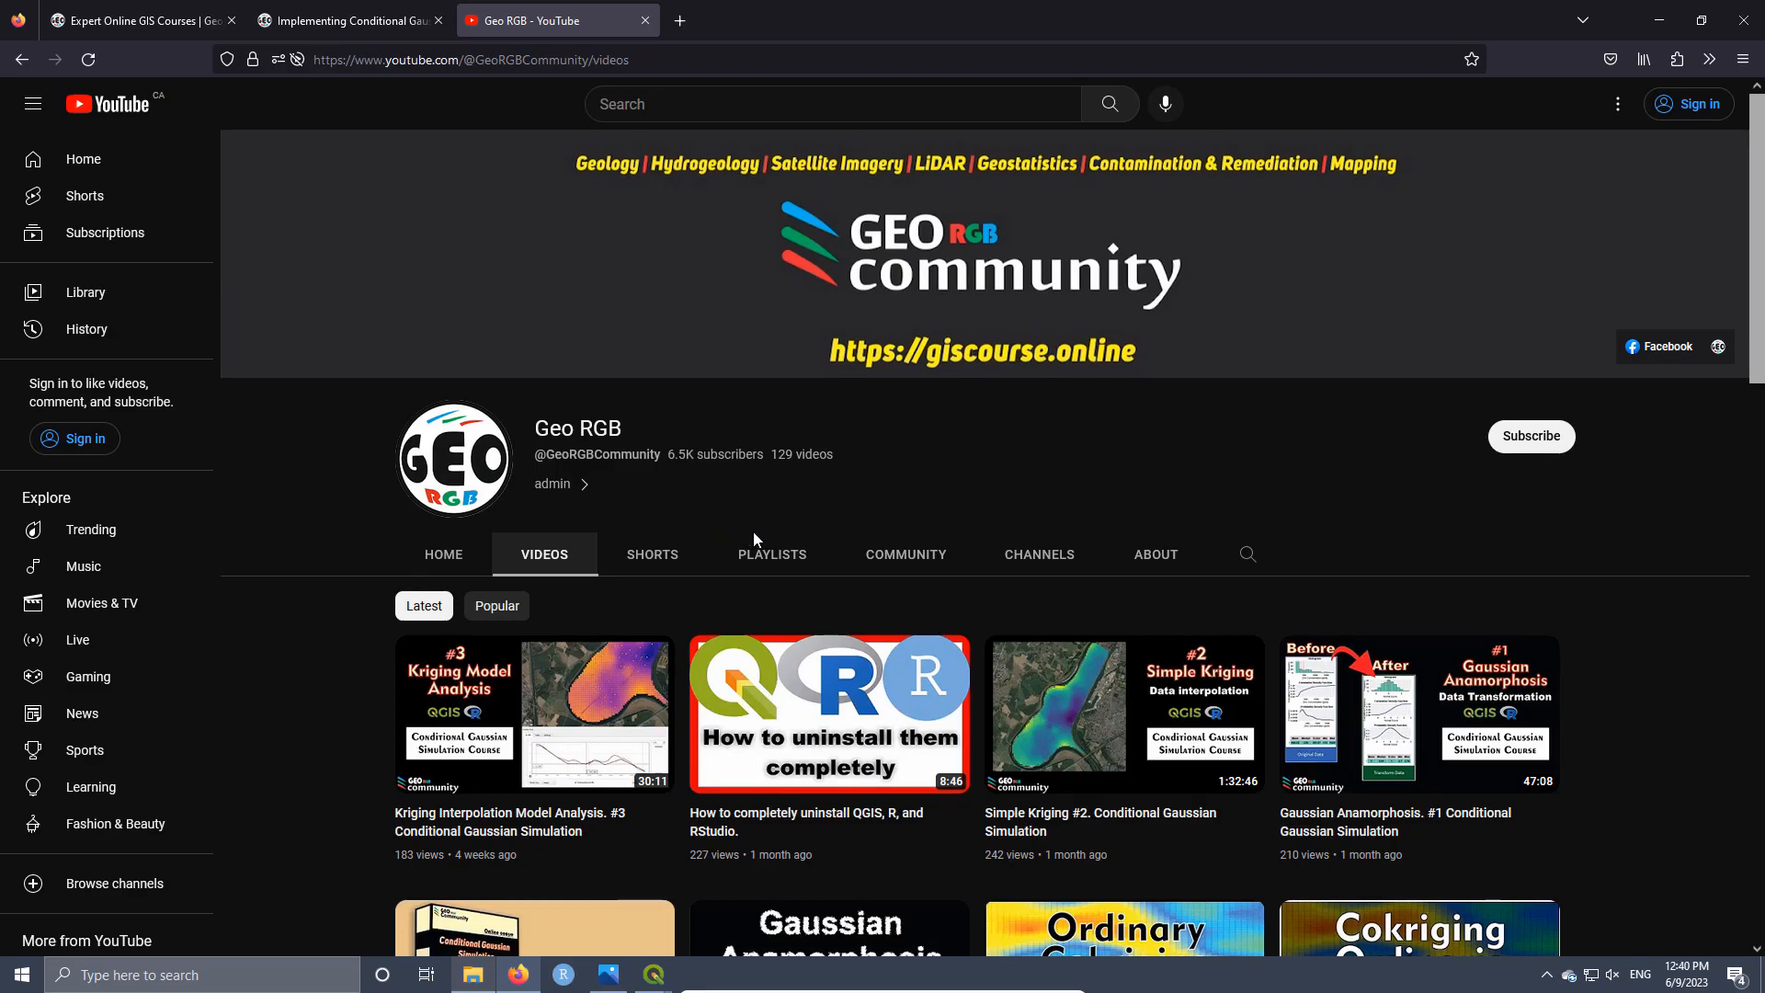
scroll(753, 539, "down", 1)
scroll(753, 539, "down", 1)
mouse_move(951, 670)
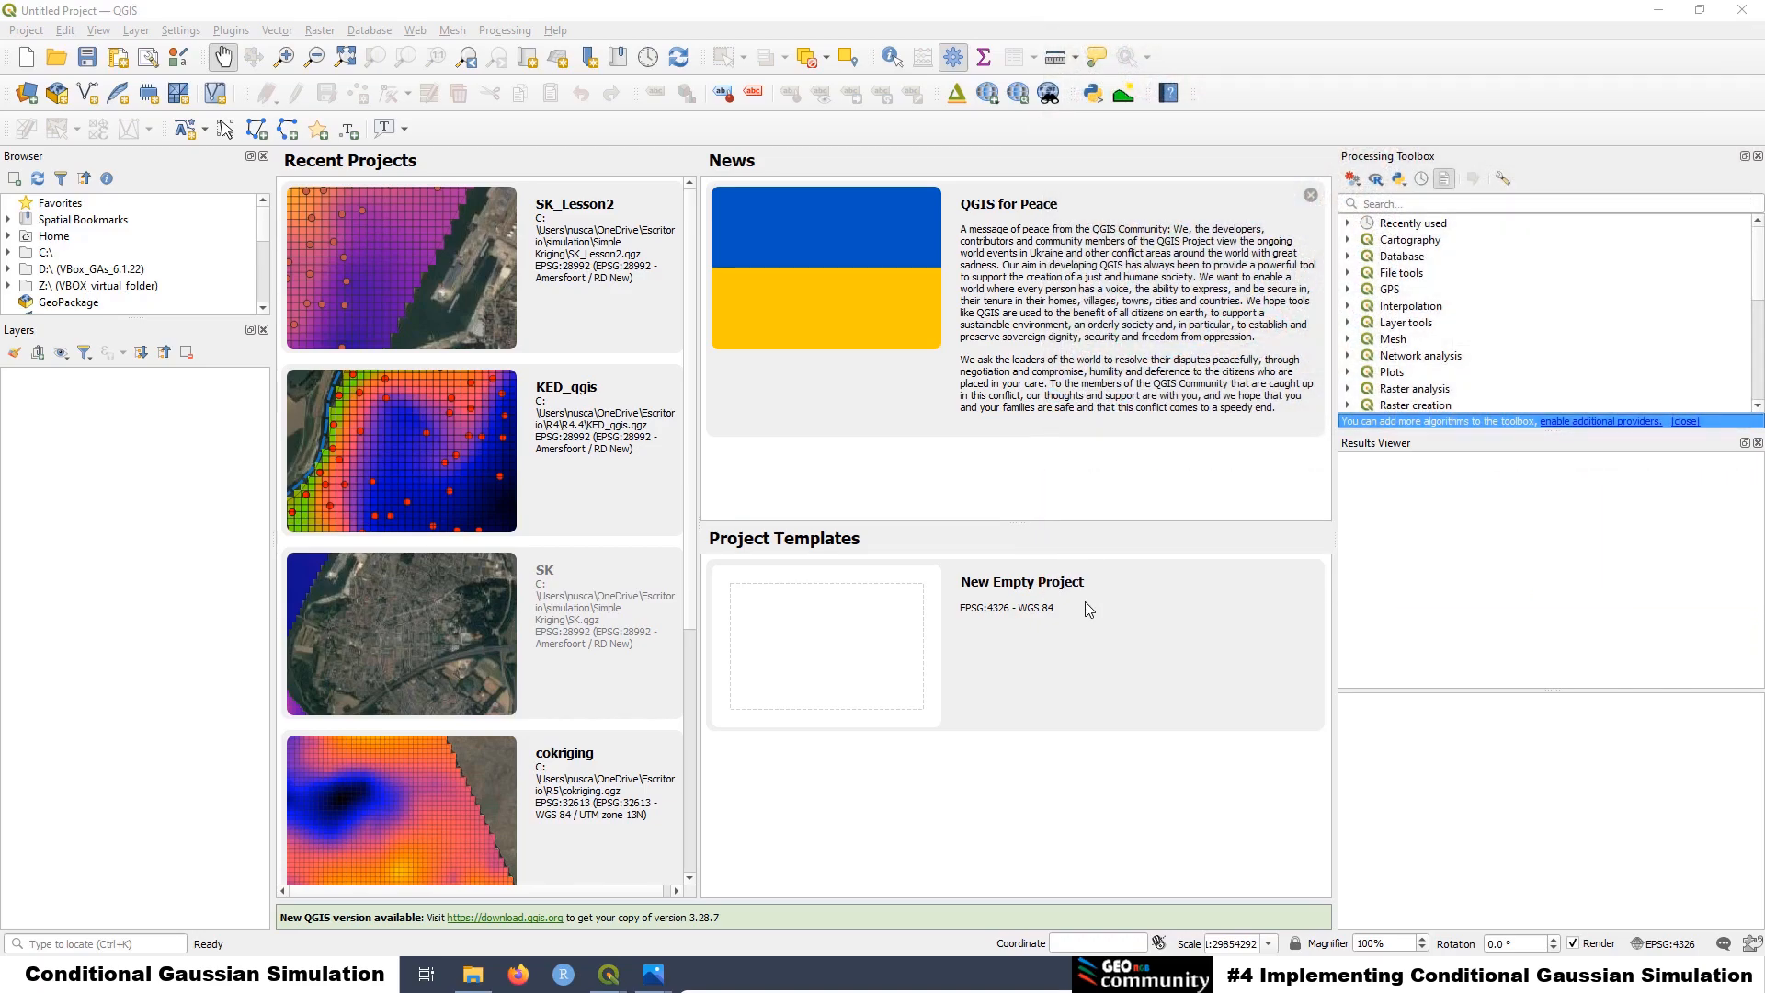
Switch to the SK_Lesson2 project in QGIS and hide all its layers except Step_1
left_click(1602, 769)
mouse_move(608, 973)
left_click(522, 836)
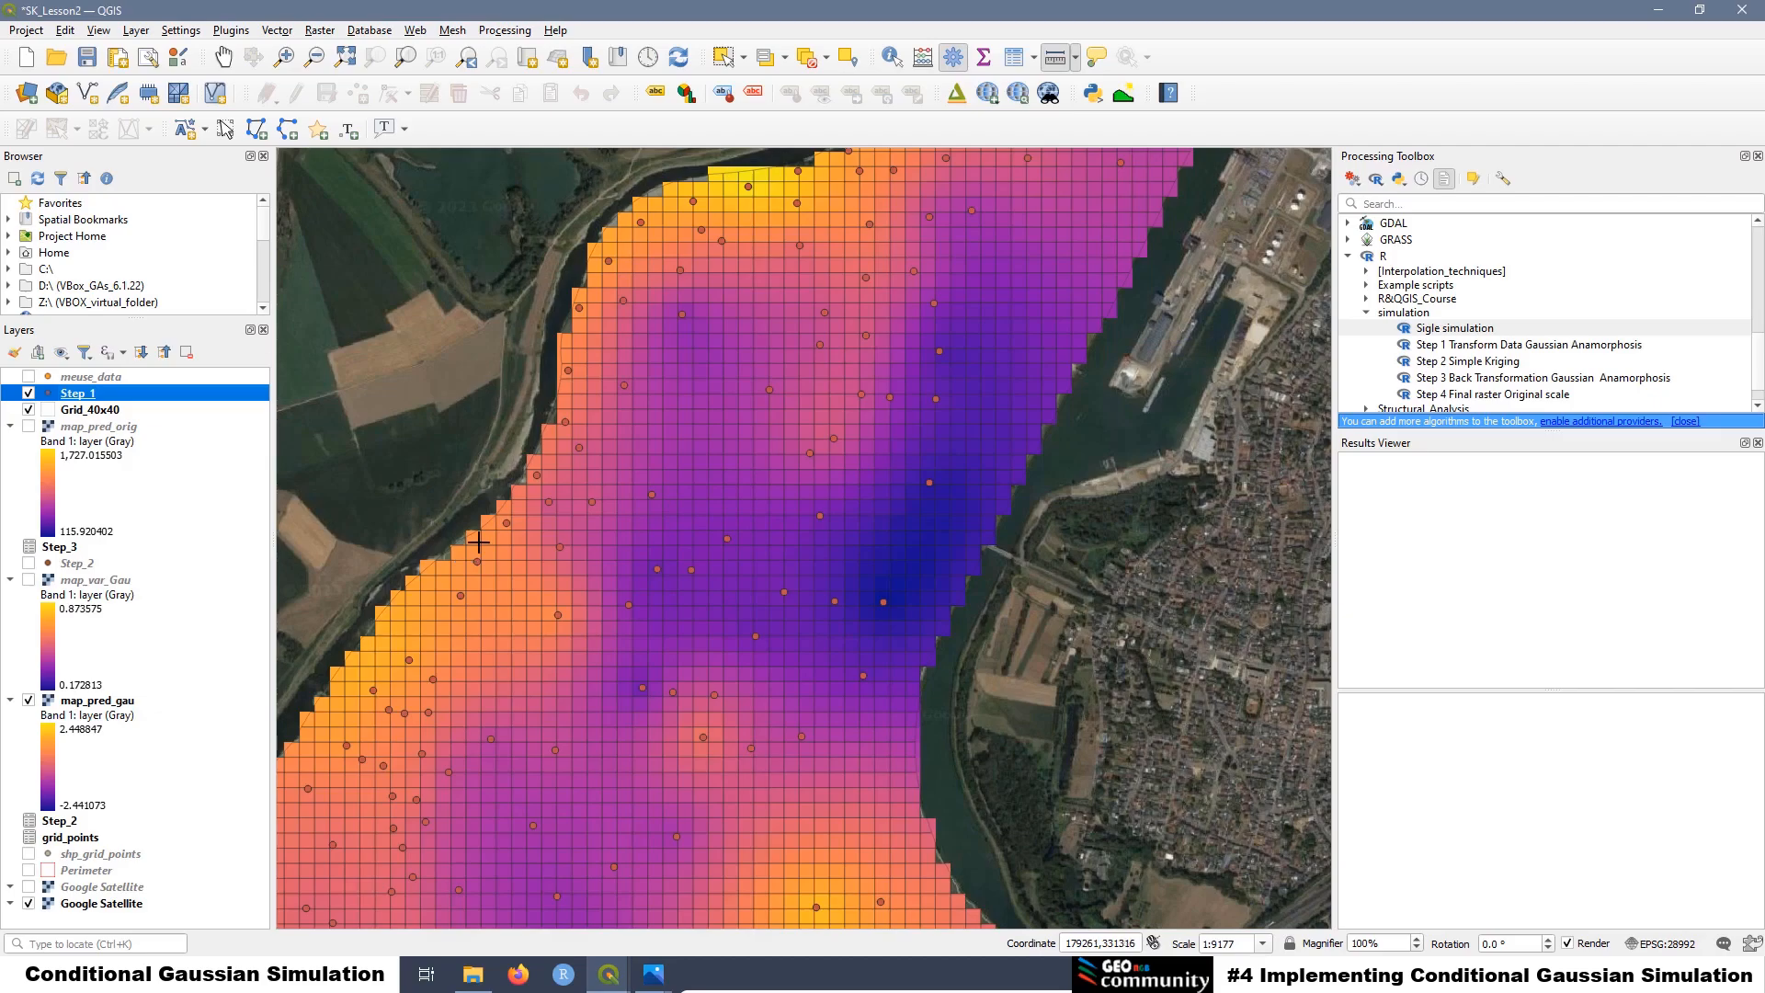
left_click(62, 353)
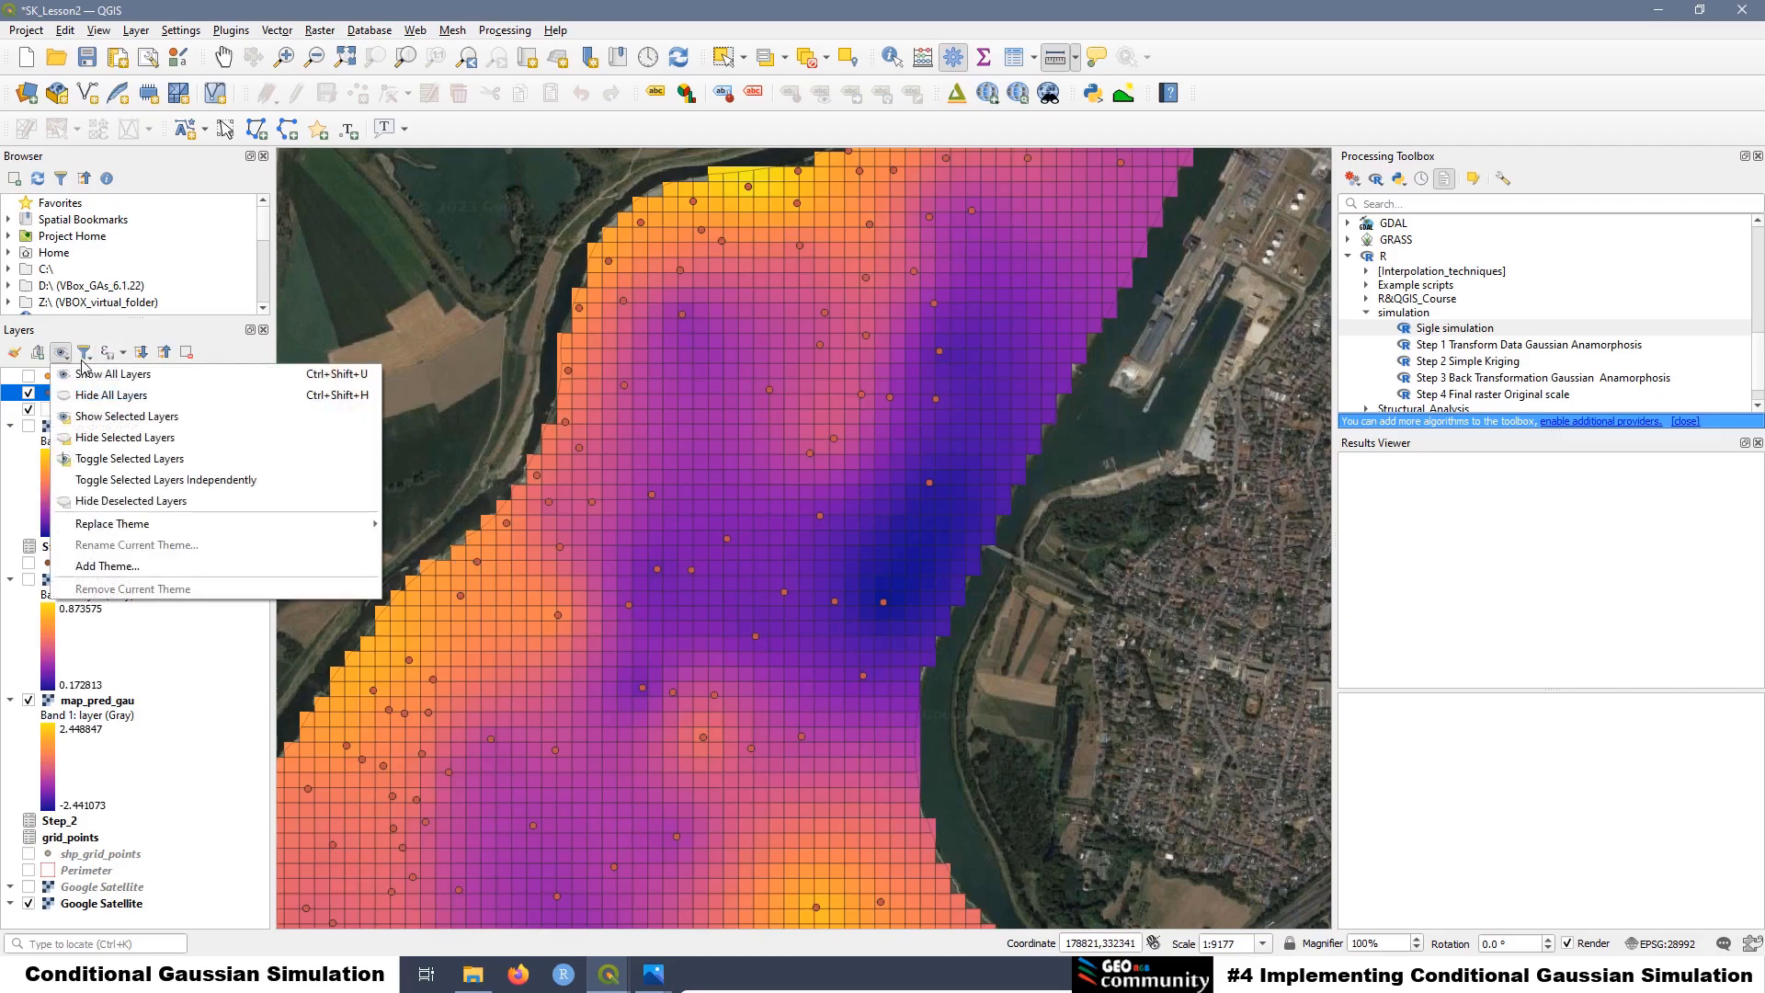
left_click(108, 401)
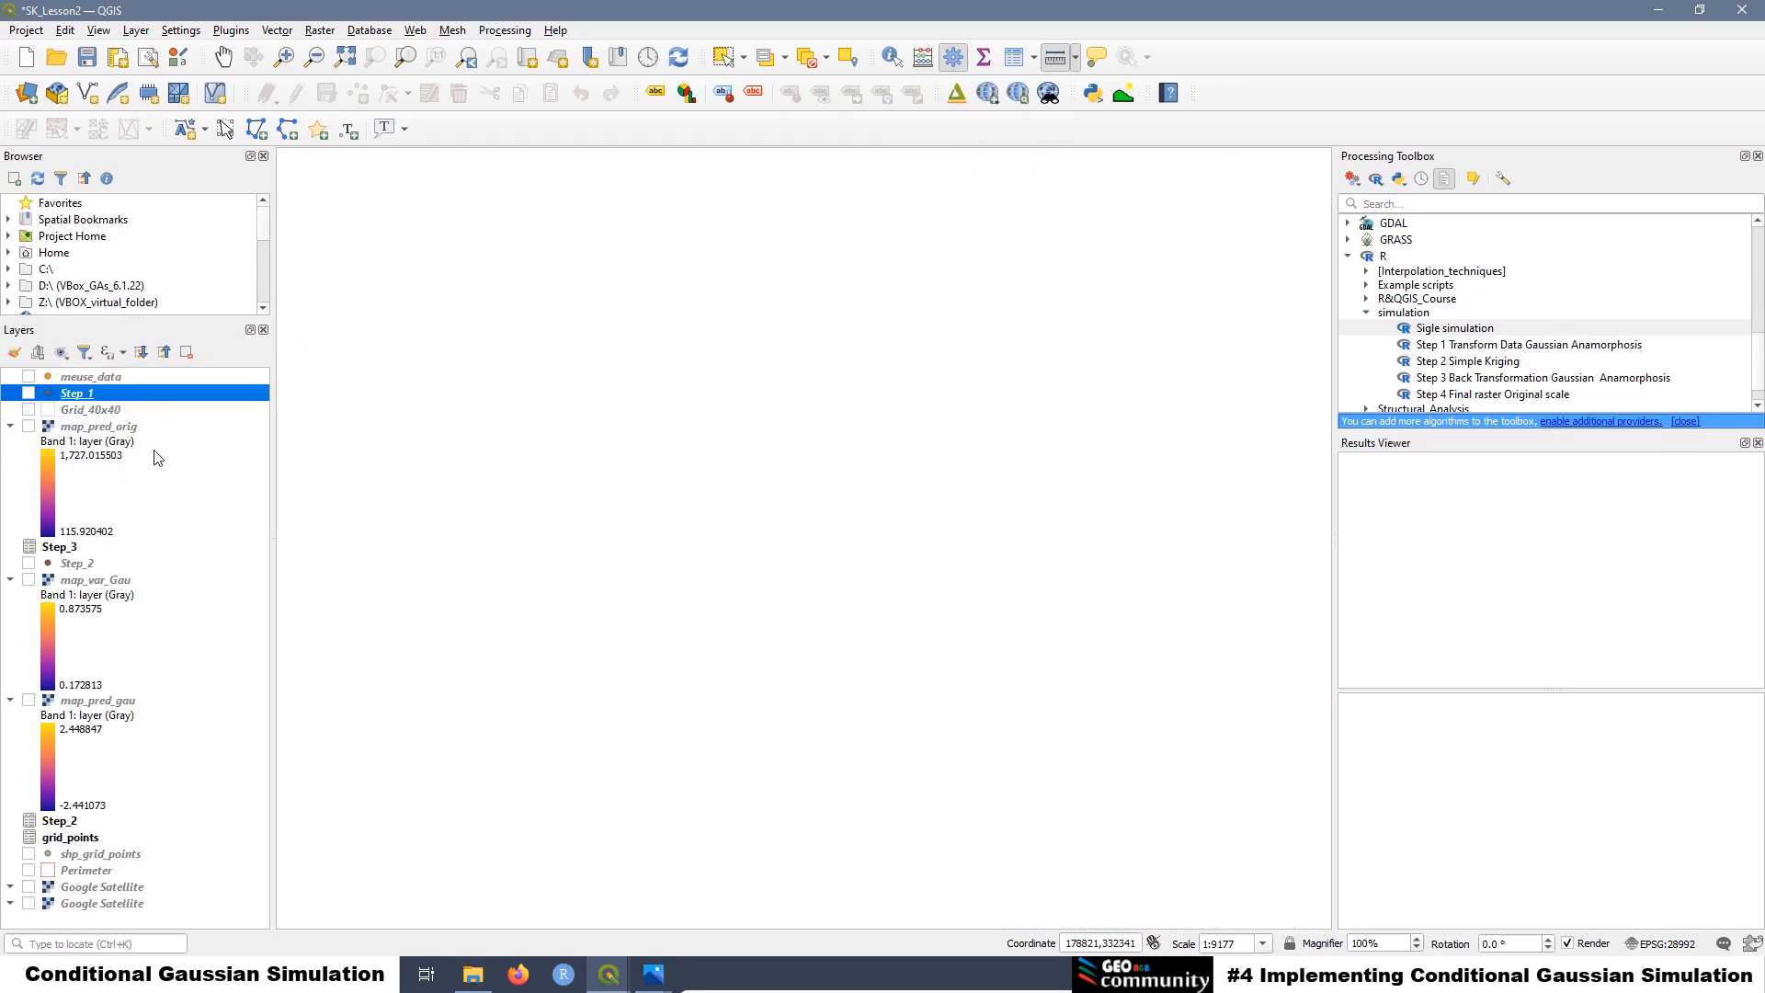
left_click(28, 393)
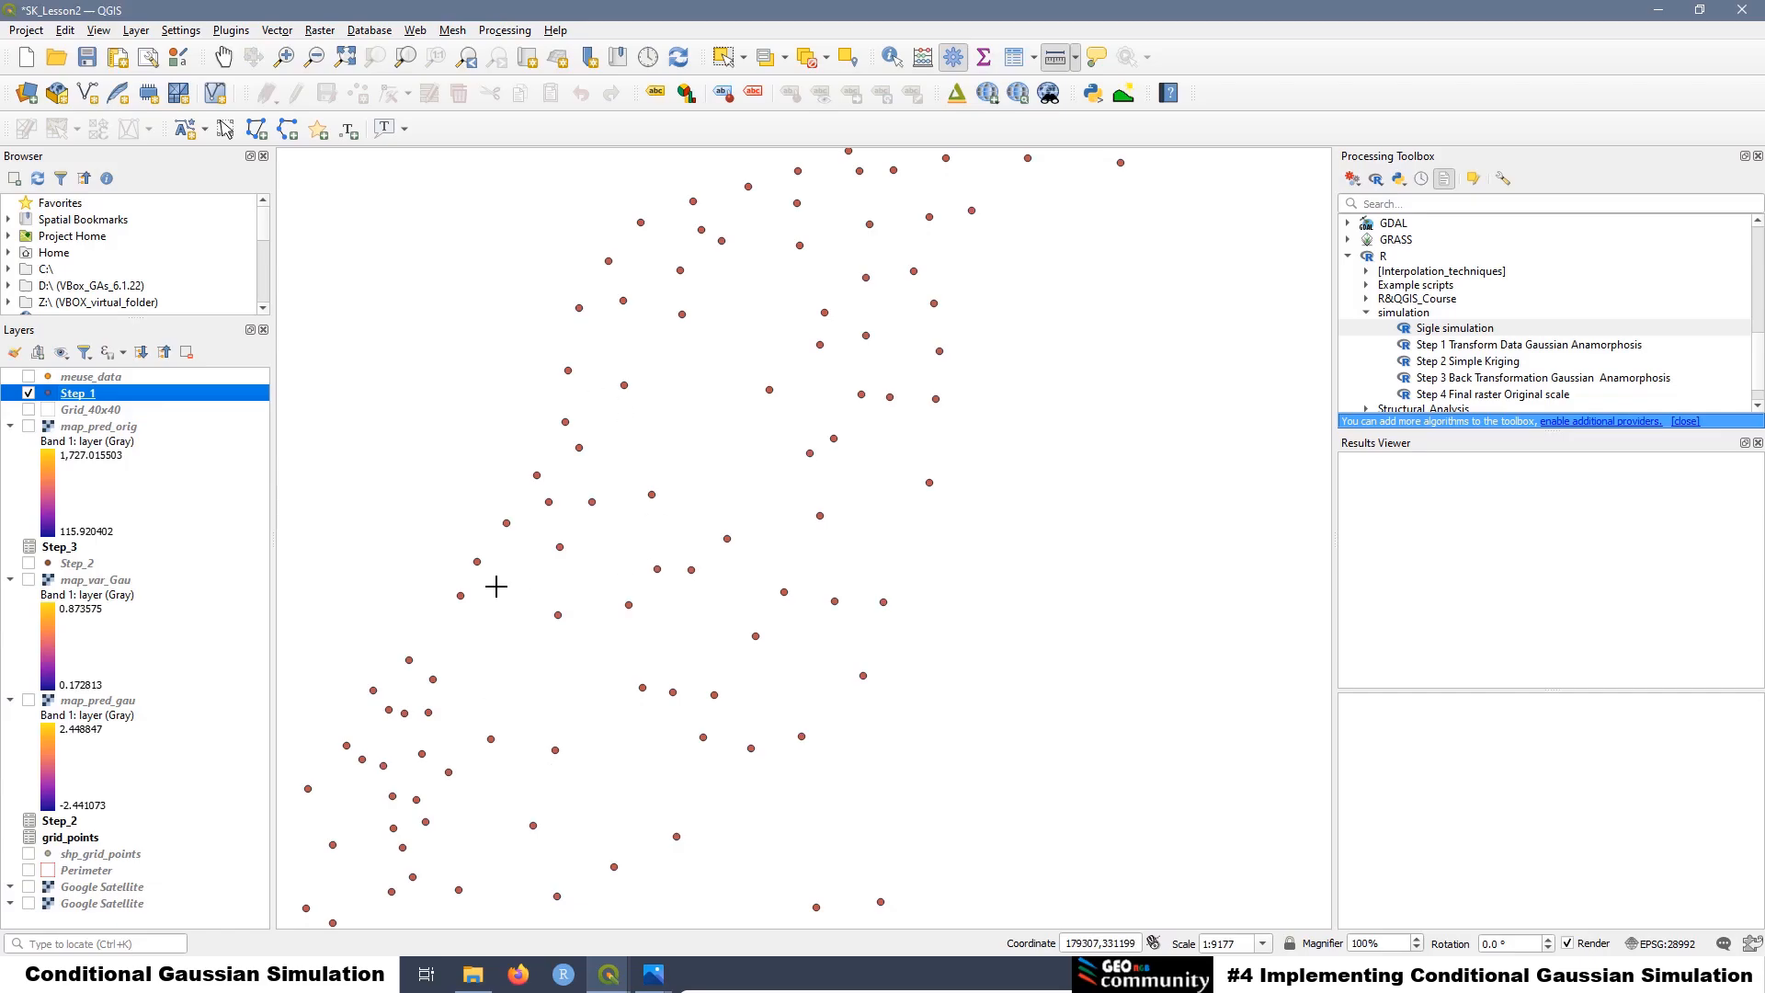
Examine the attribute table of the Step_1 layer, comparing the zinc and gau.transf columns, and minimize it
right_click(85, 394)
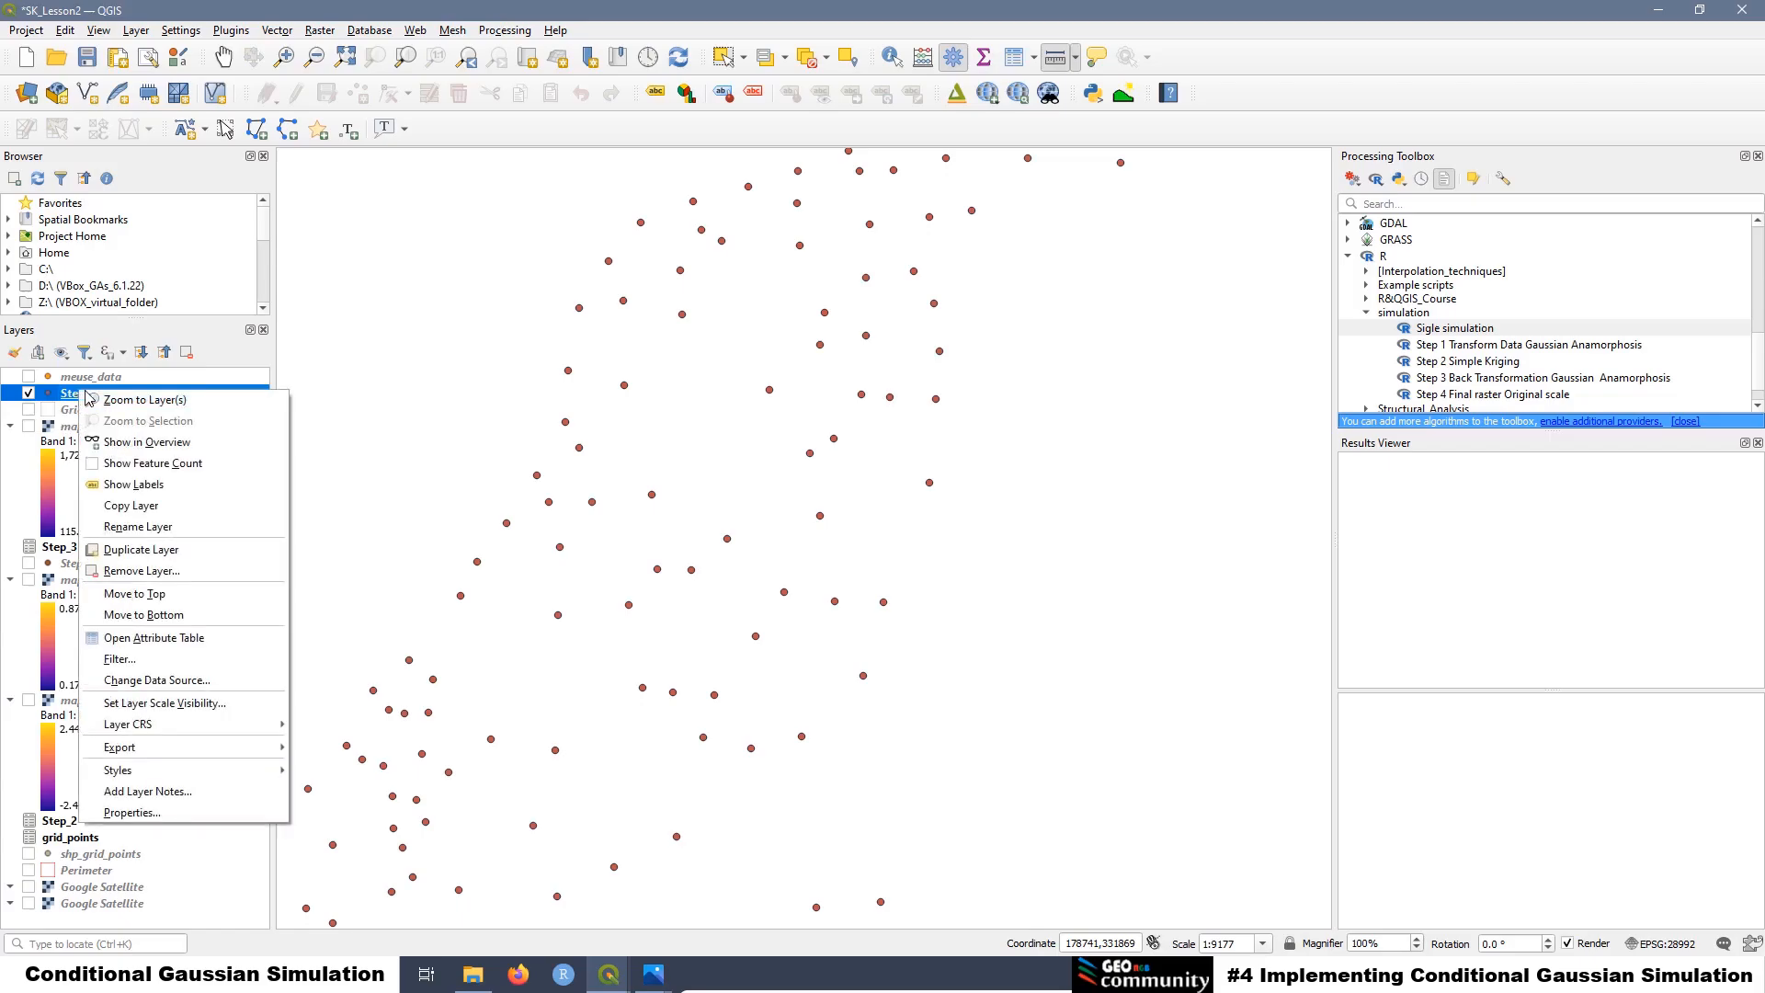
left_click(166, 638)
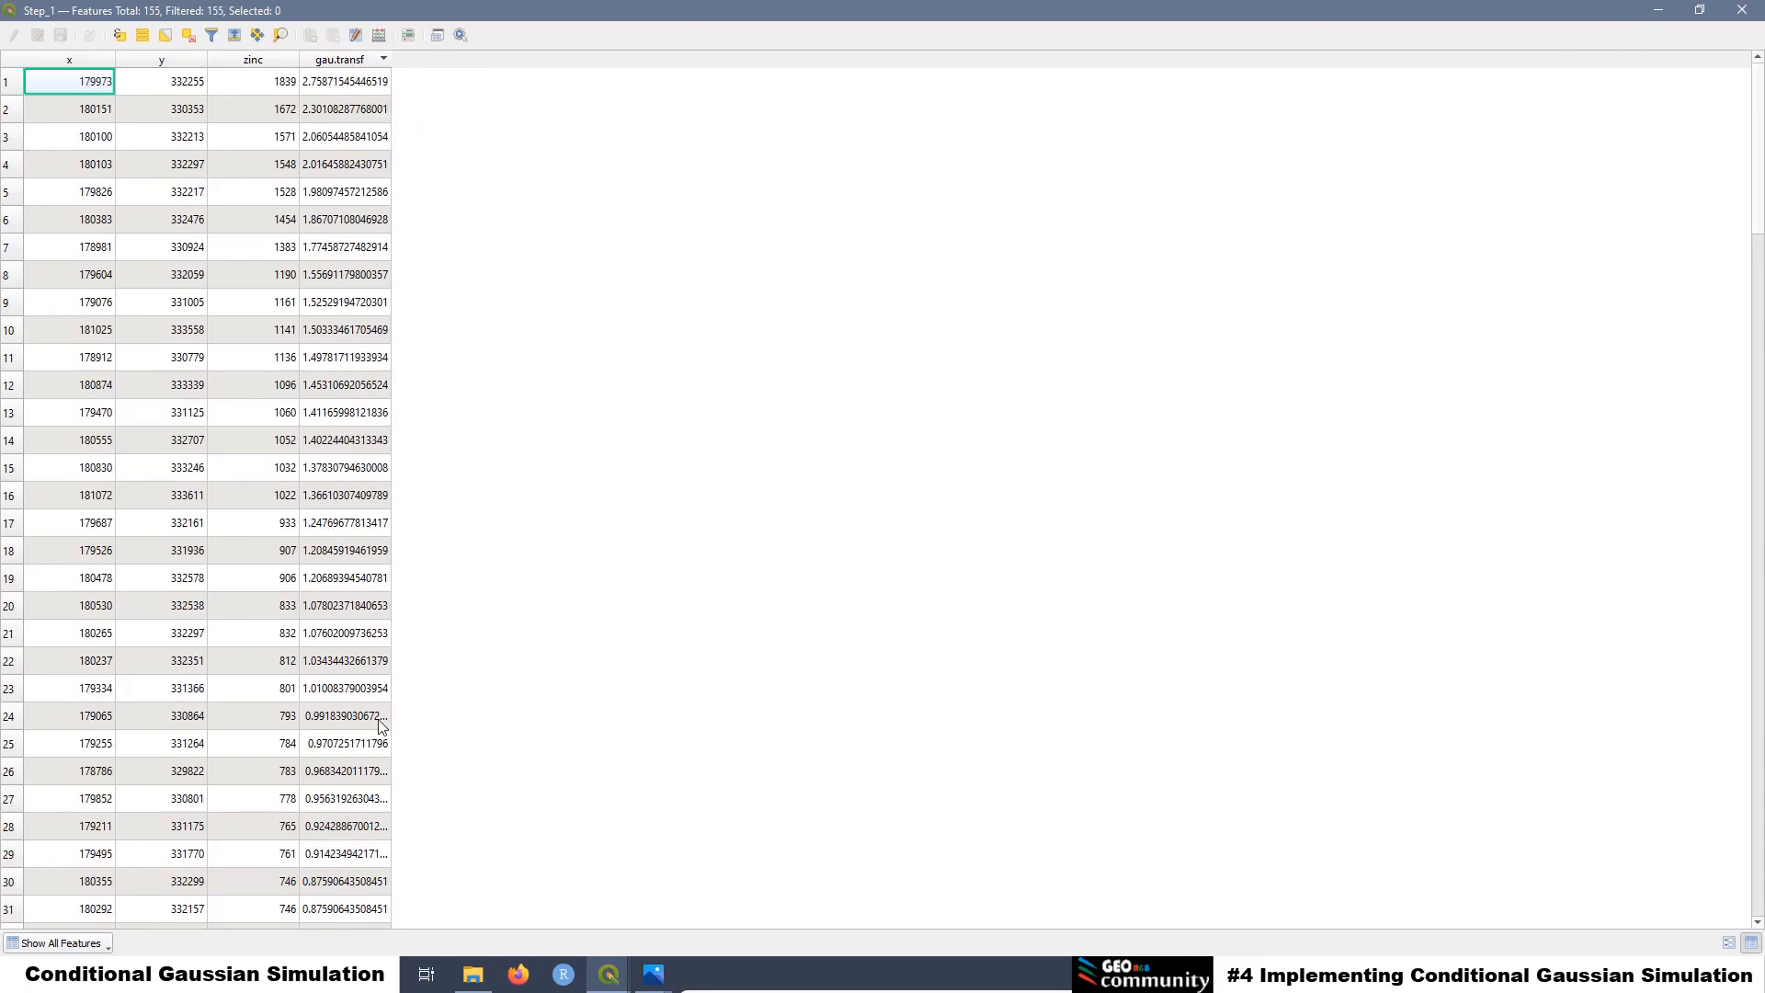
left_click(1658, 10)
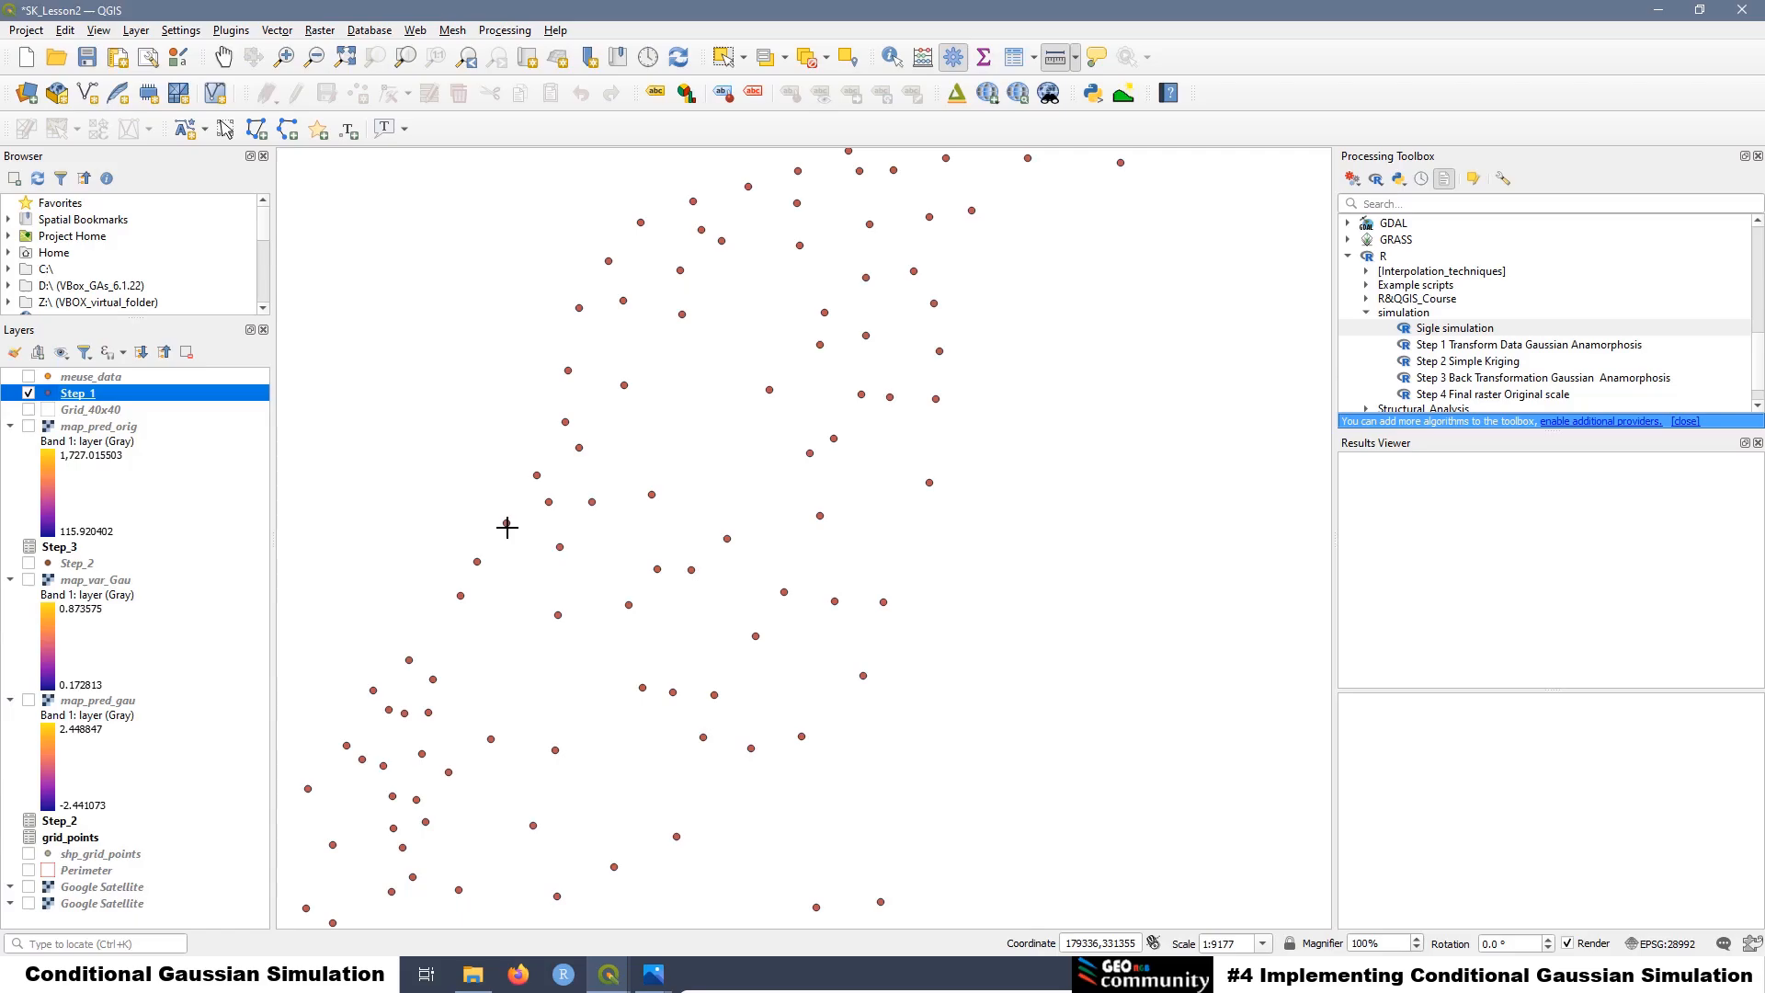
Show the Grid_40x40, map_pred_gau and lower Google Satellite layers, and switch to the Untitled Project window
left_click(28, 410)
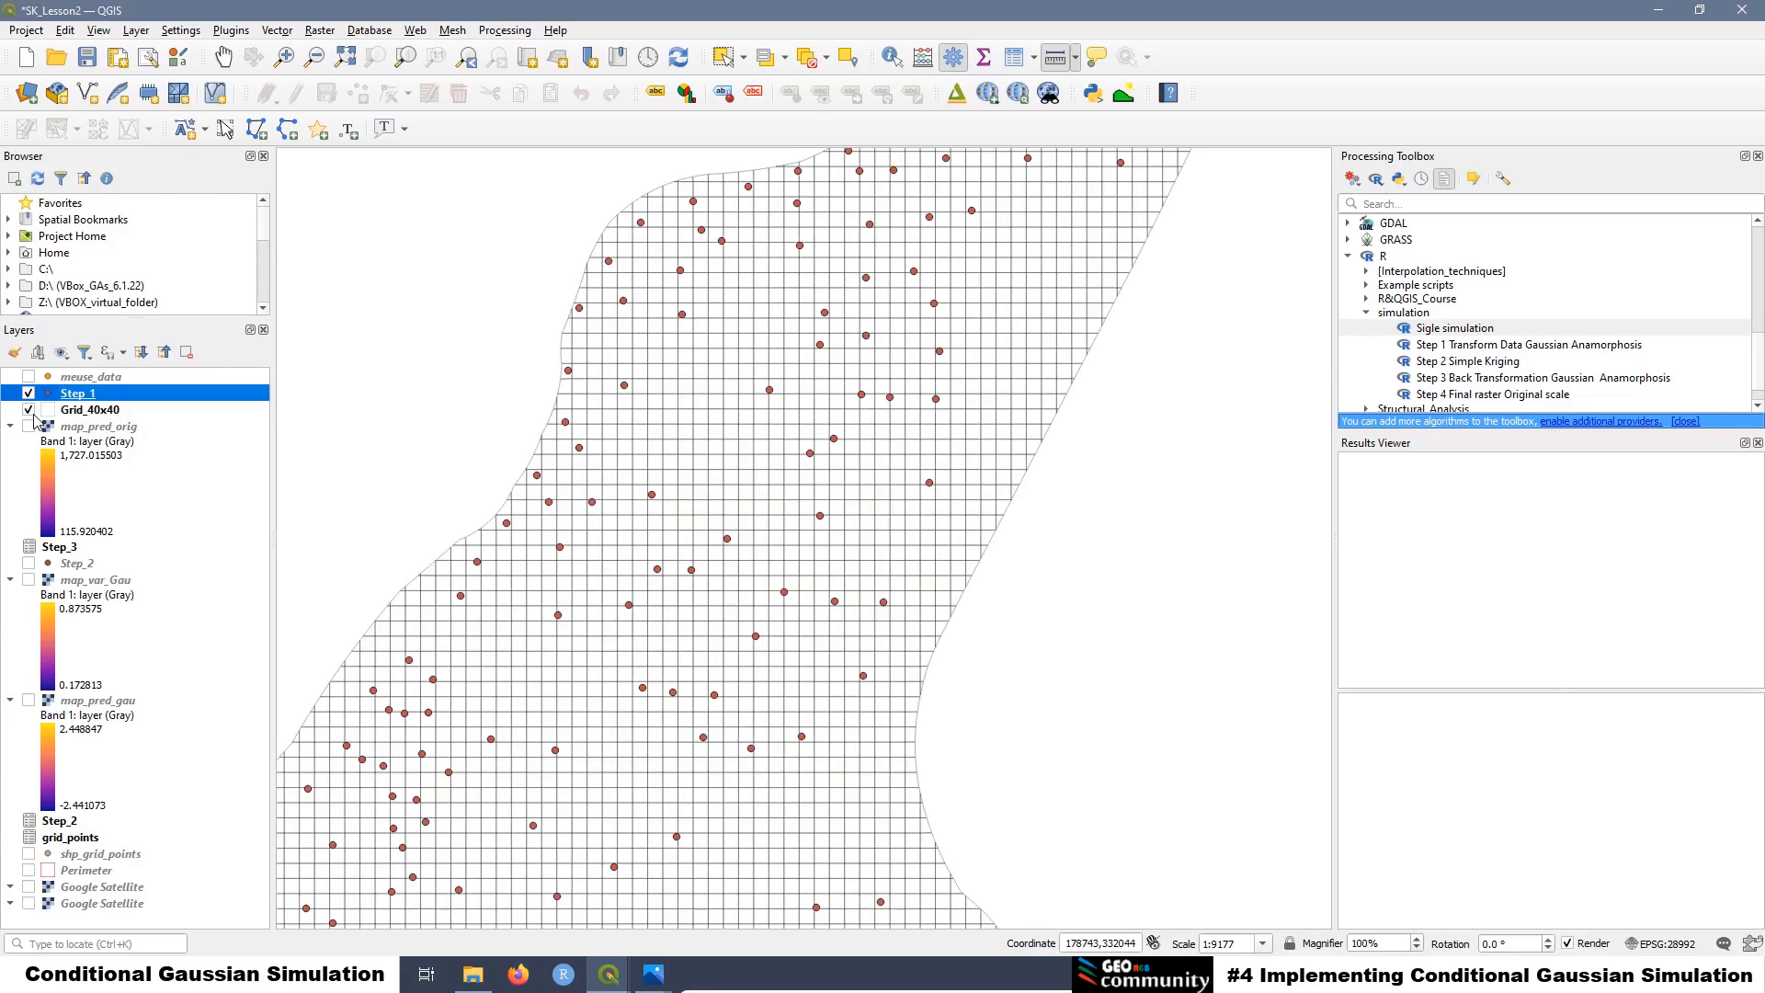
left_click(28, 700)
left_click(28, 904)
mouse_move(609, 974)
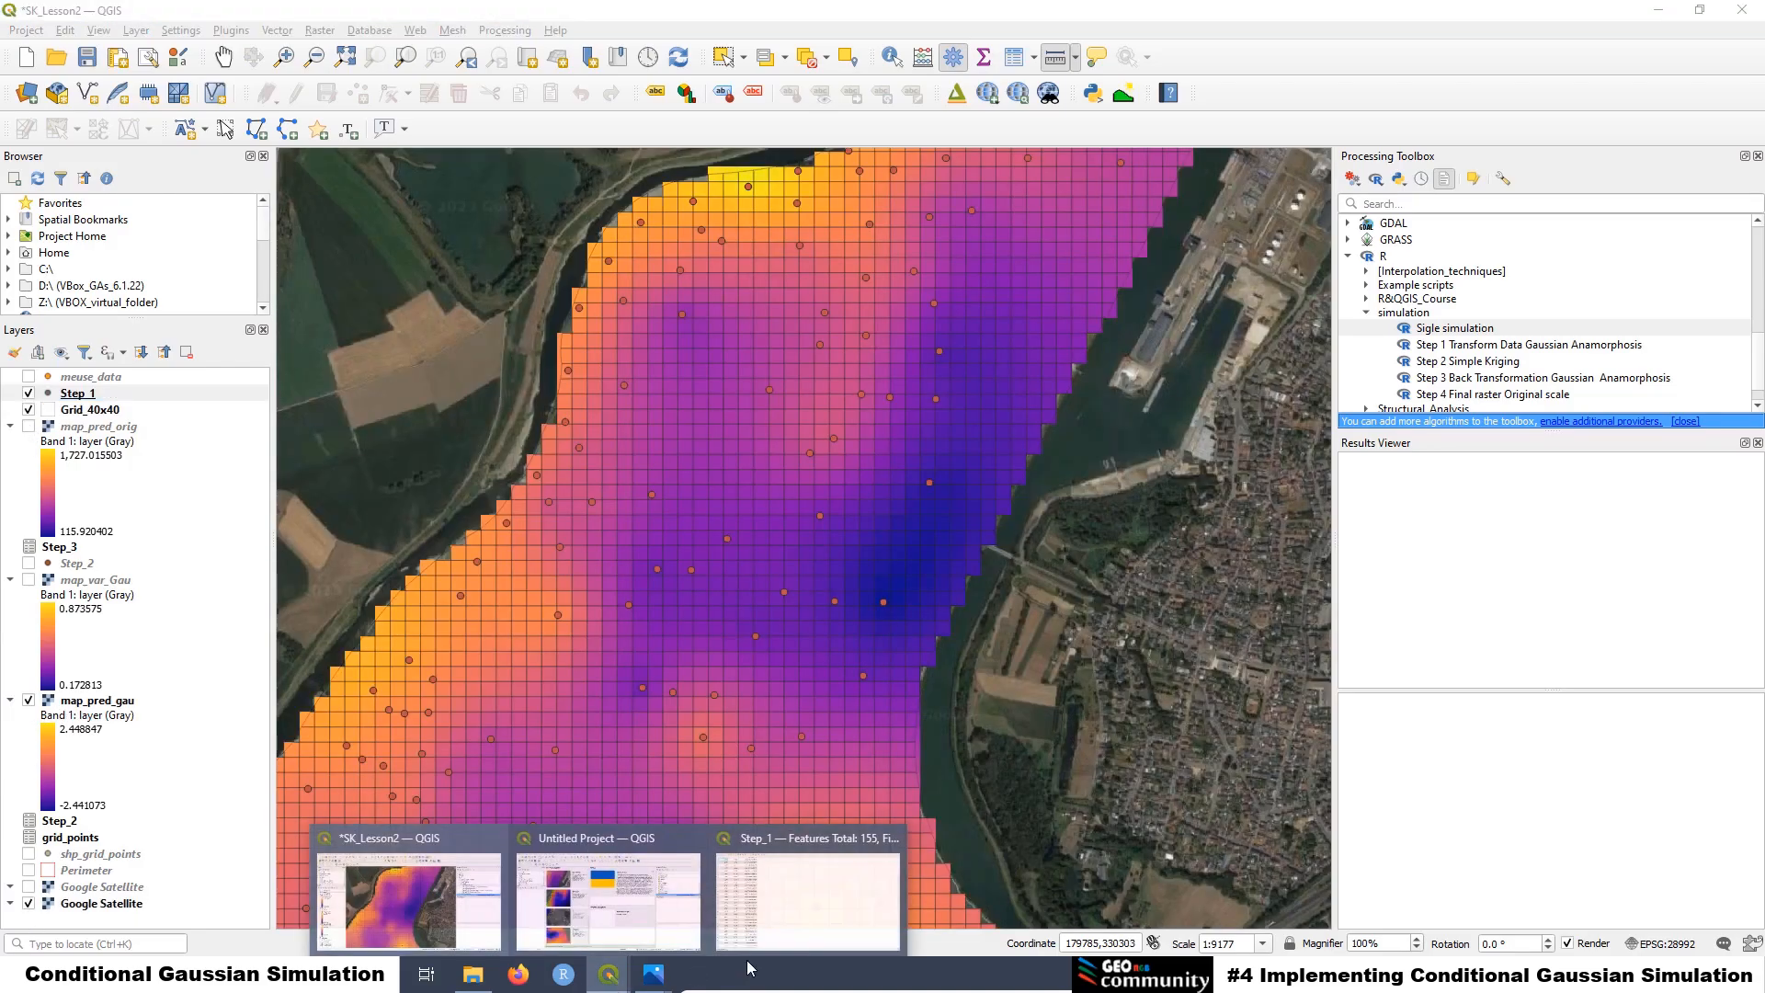
left_click(651, 935)
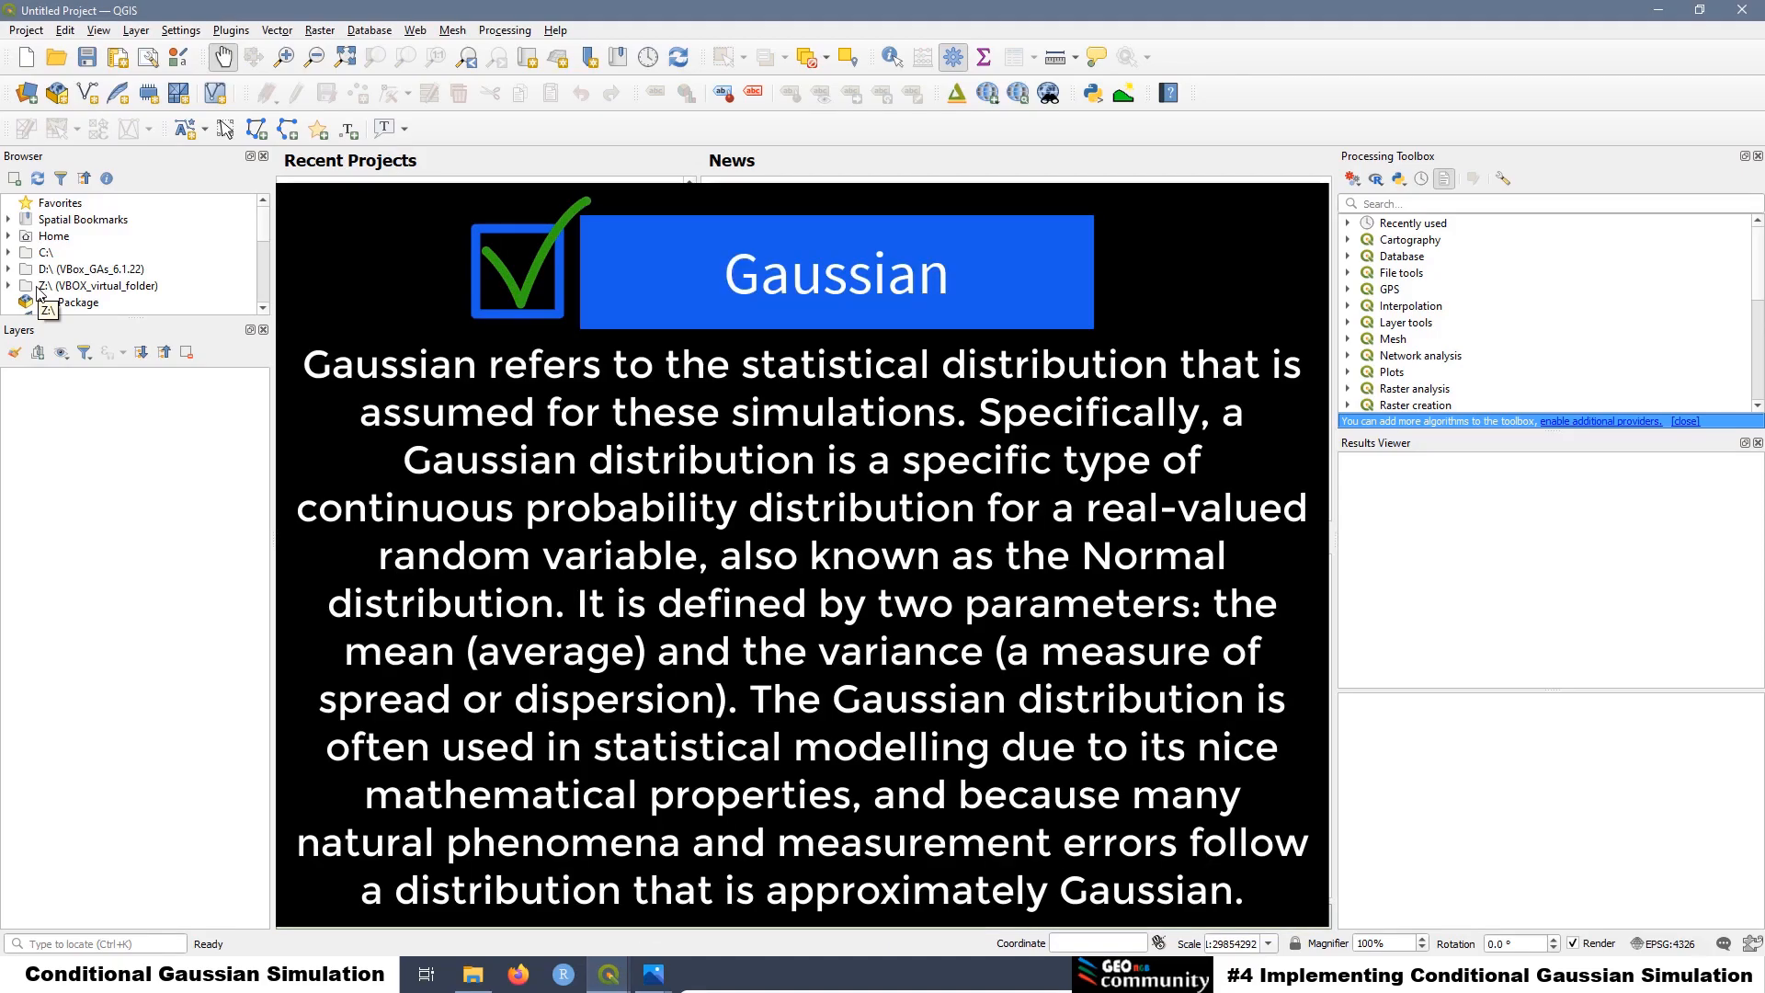
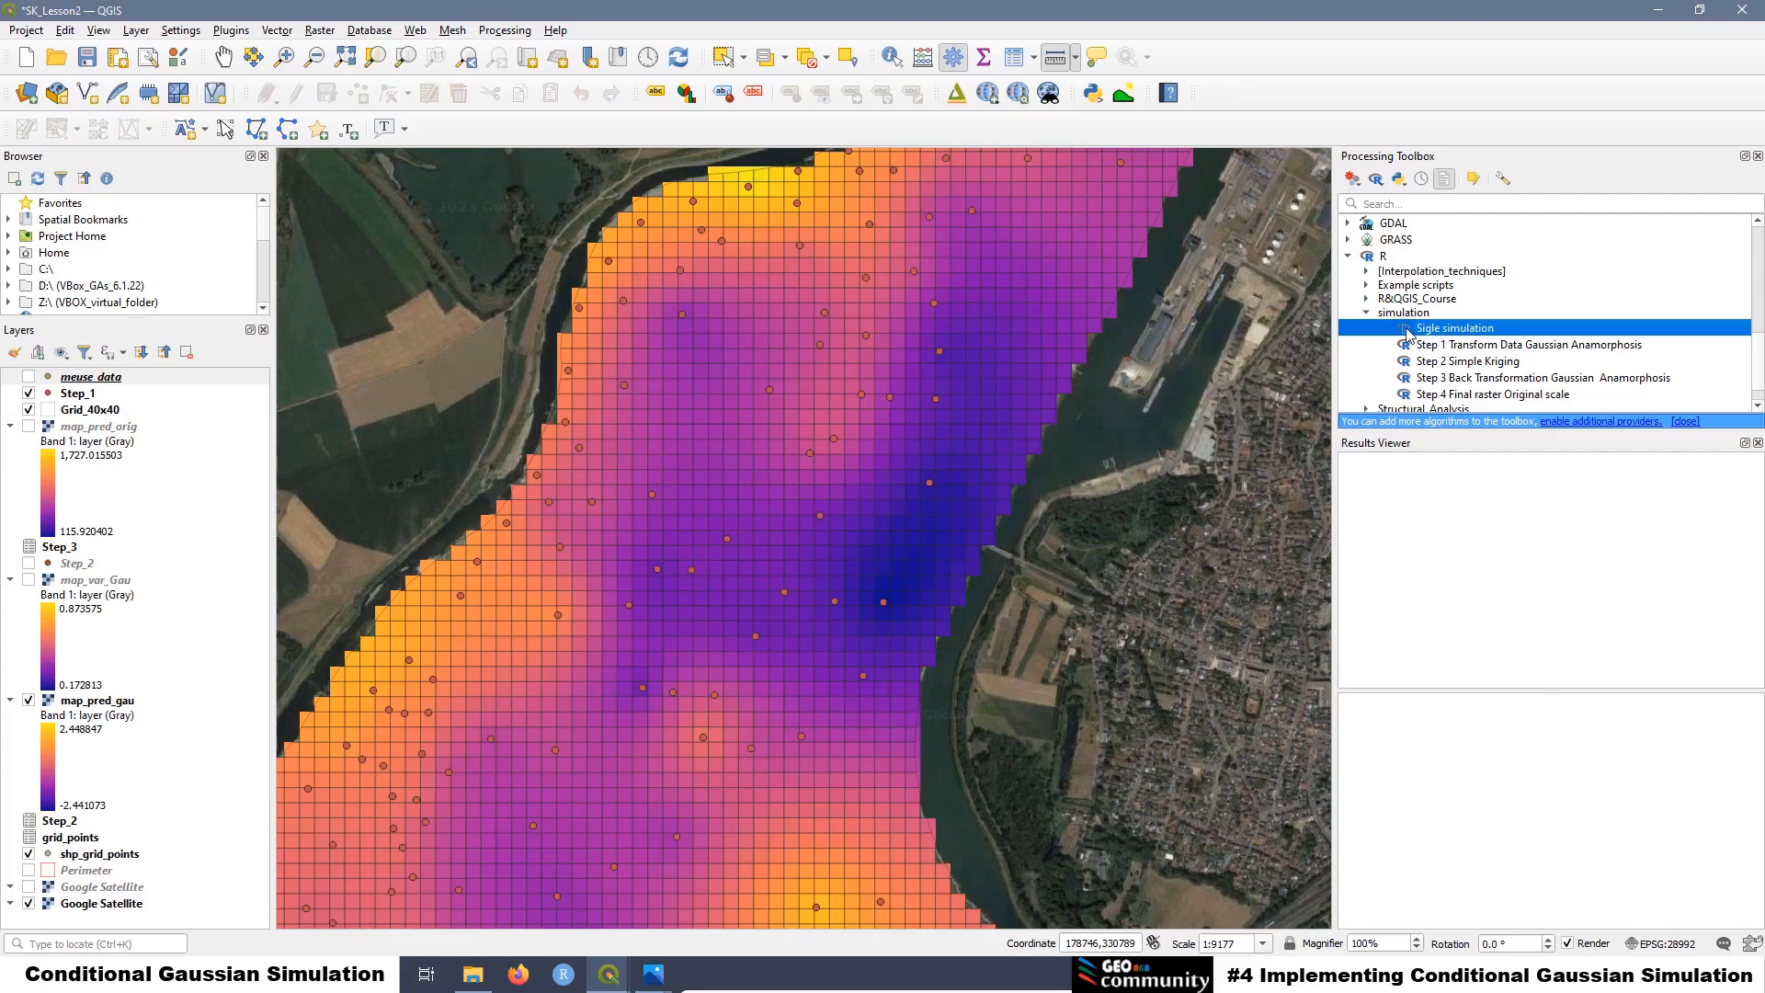
Open the Sigle simulation R script, review its parameters, and set the input layer to Step_1
double_click(1472, 331)
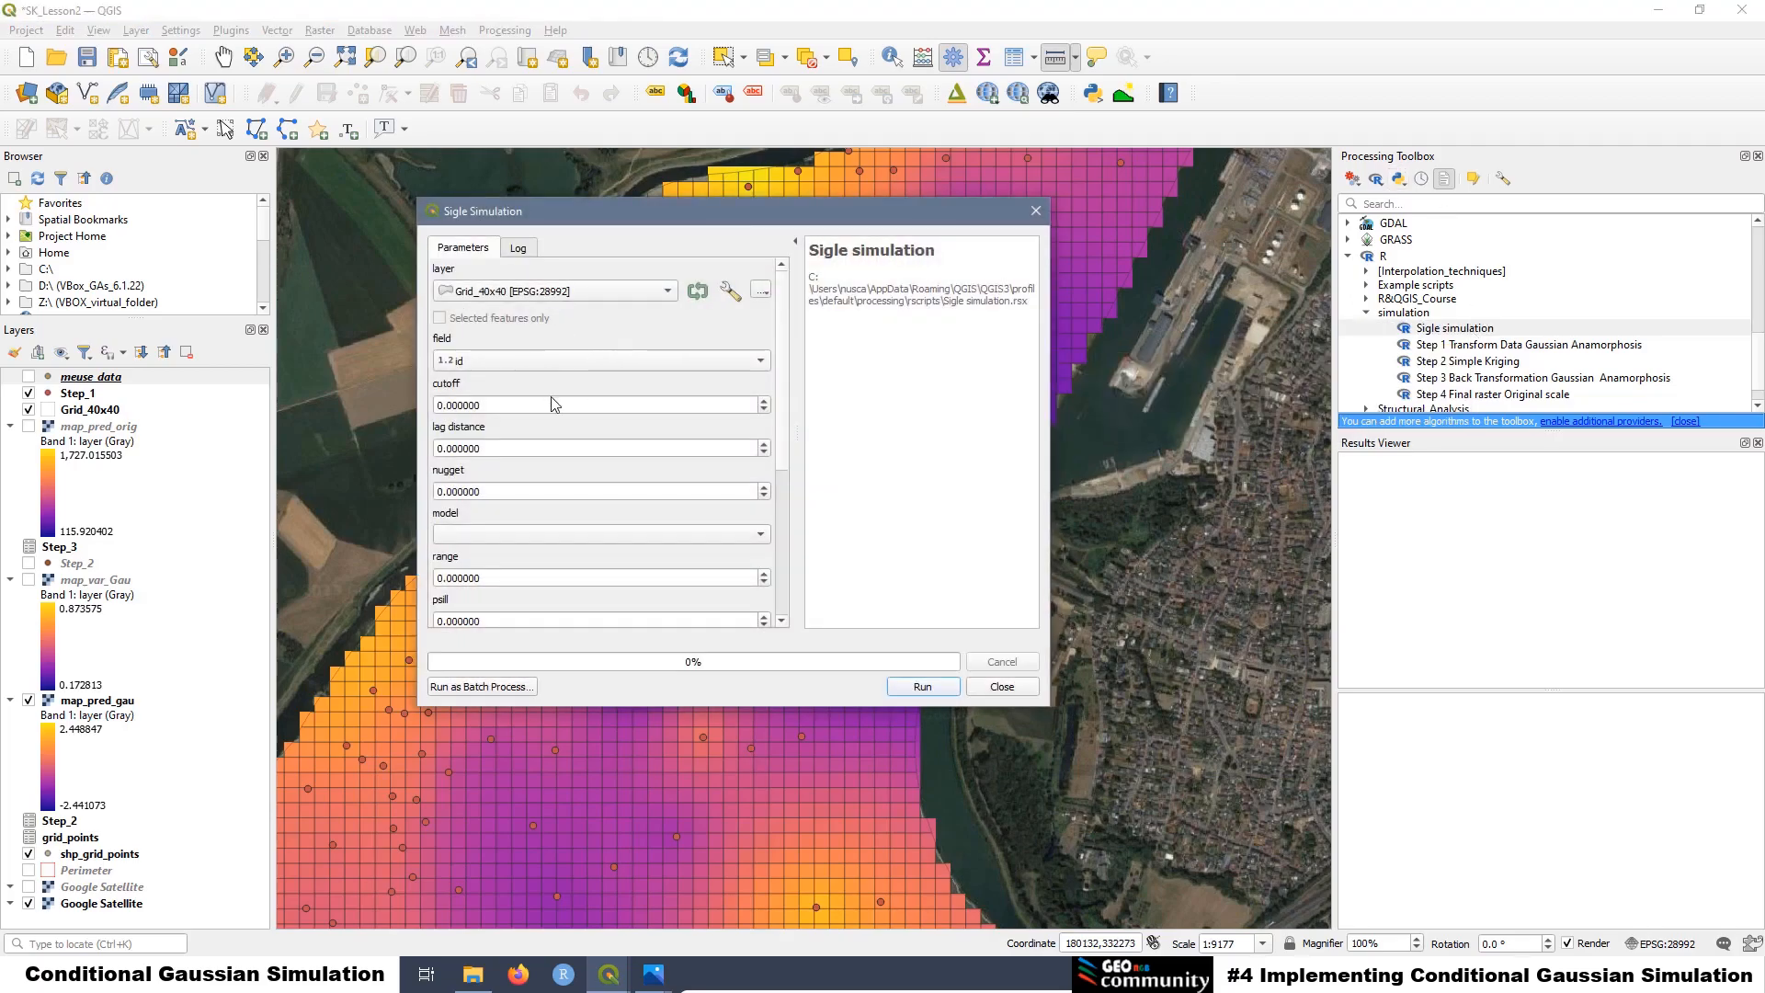
scroll(790, 469, "down", 5)
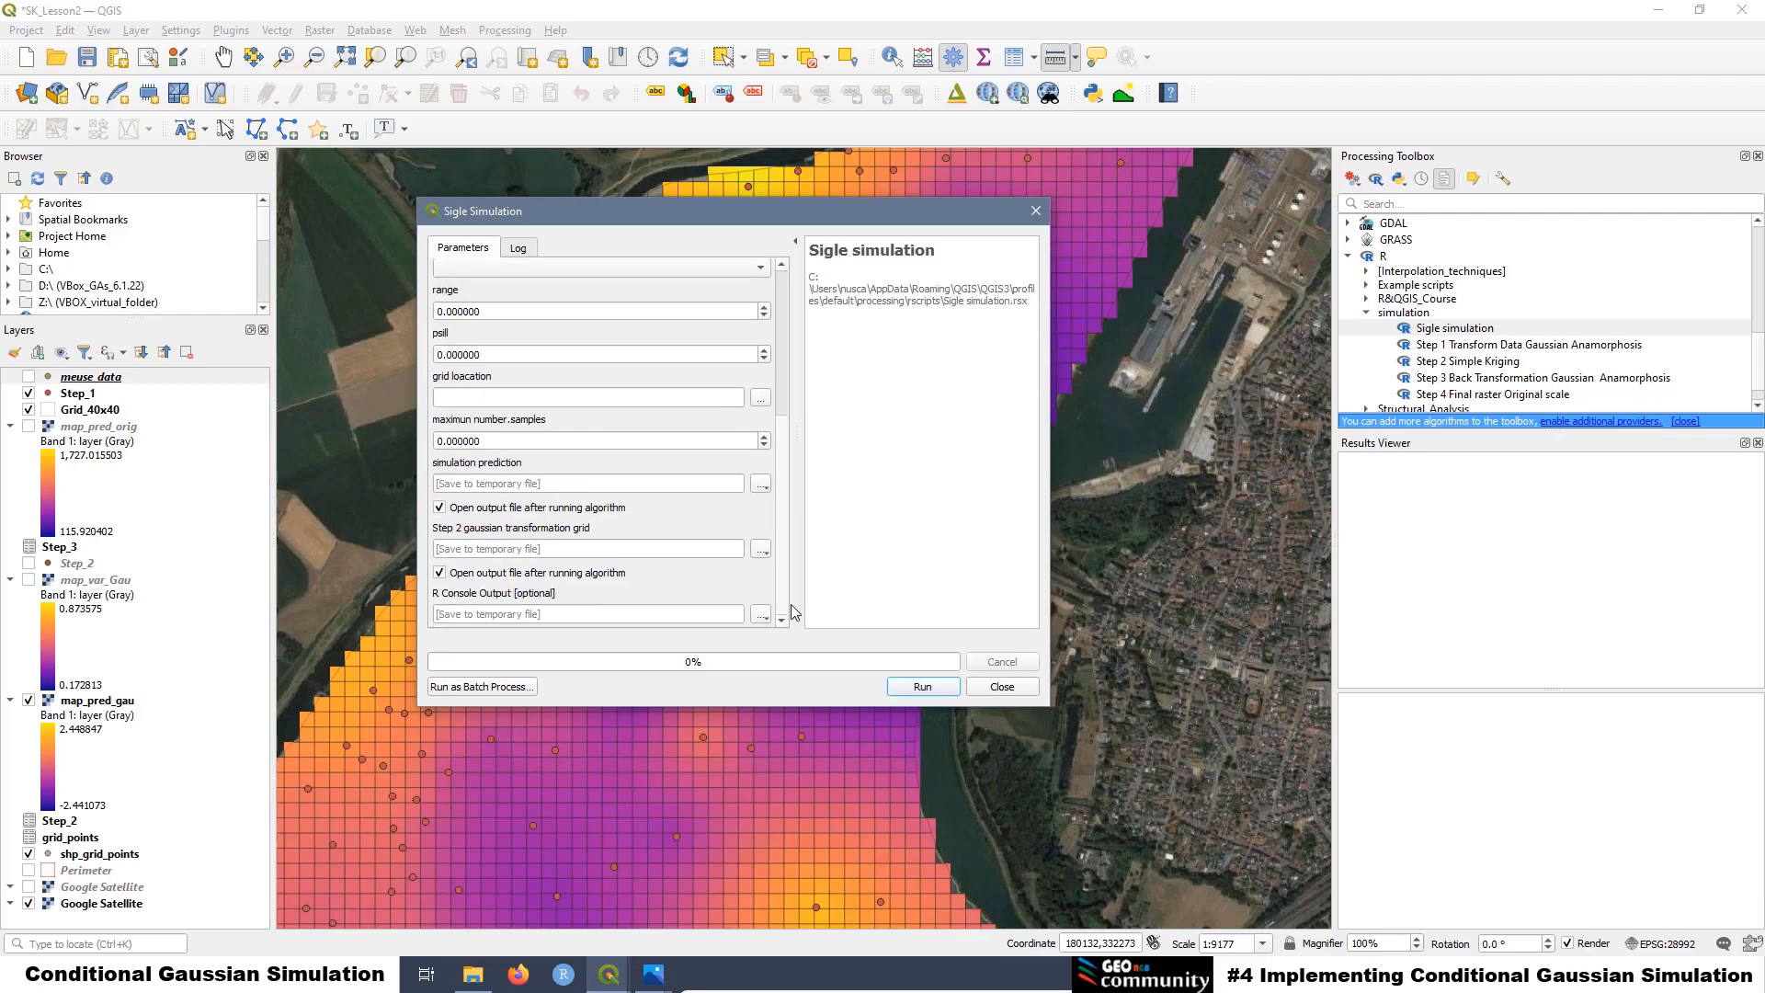
scroll(796, 372, "up", 5)
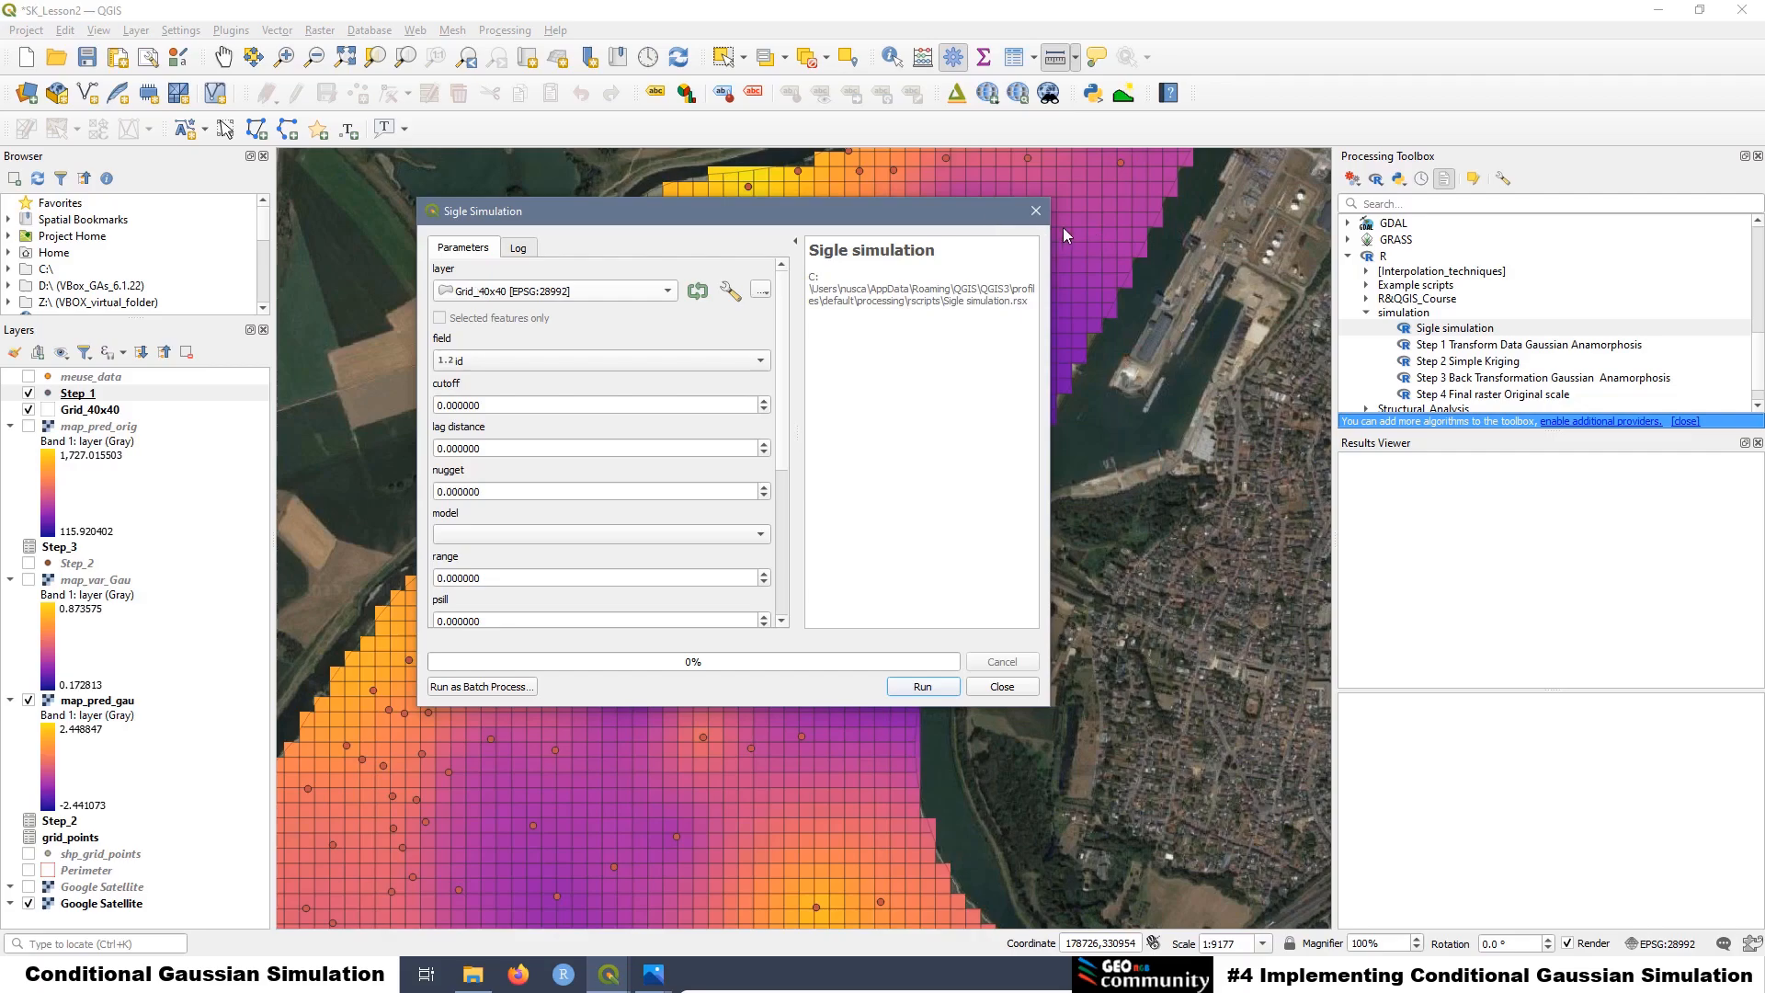
left_click(515, 290)
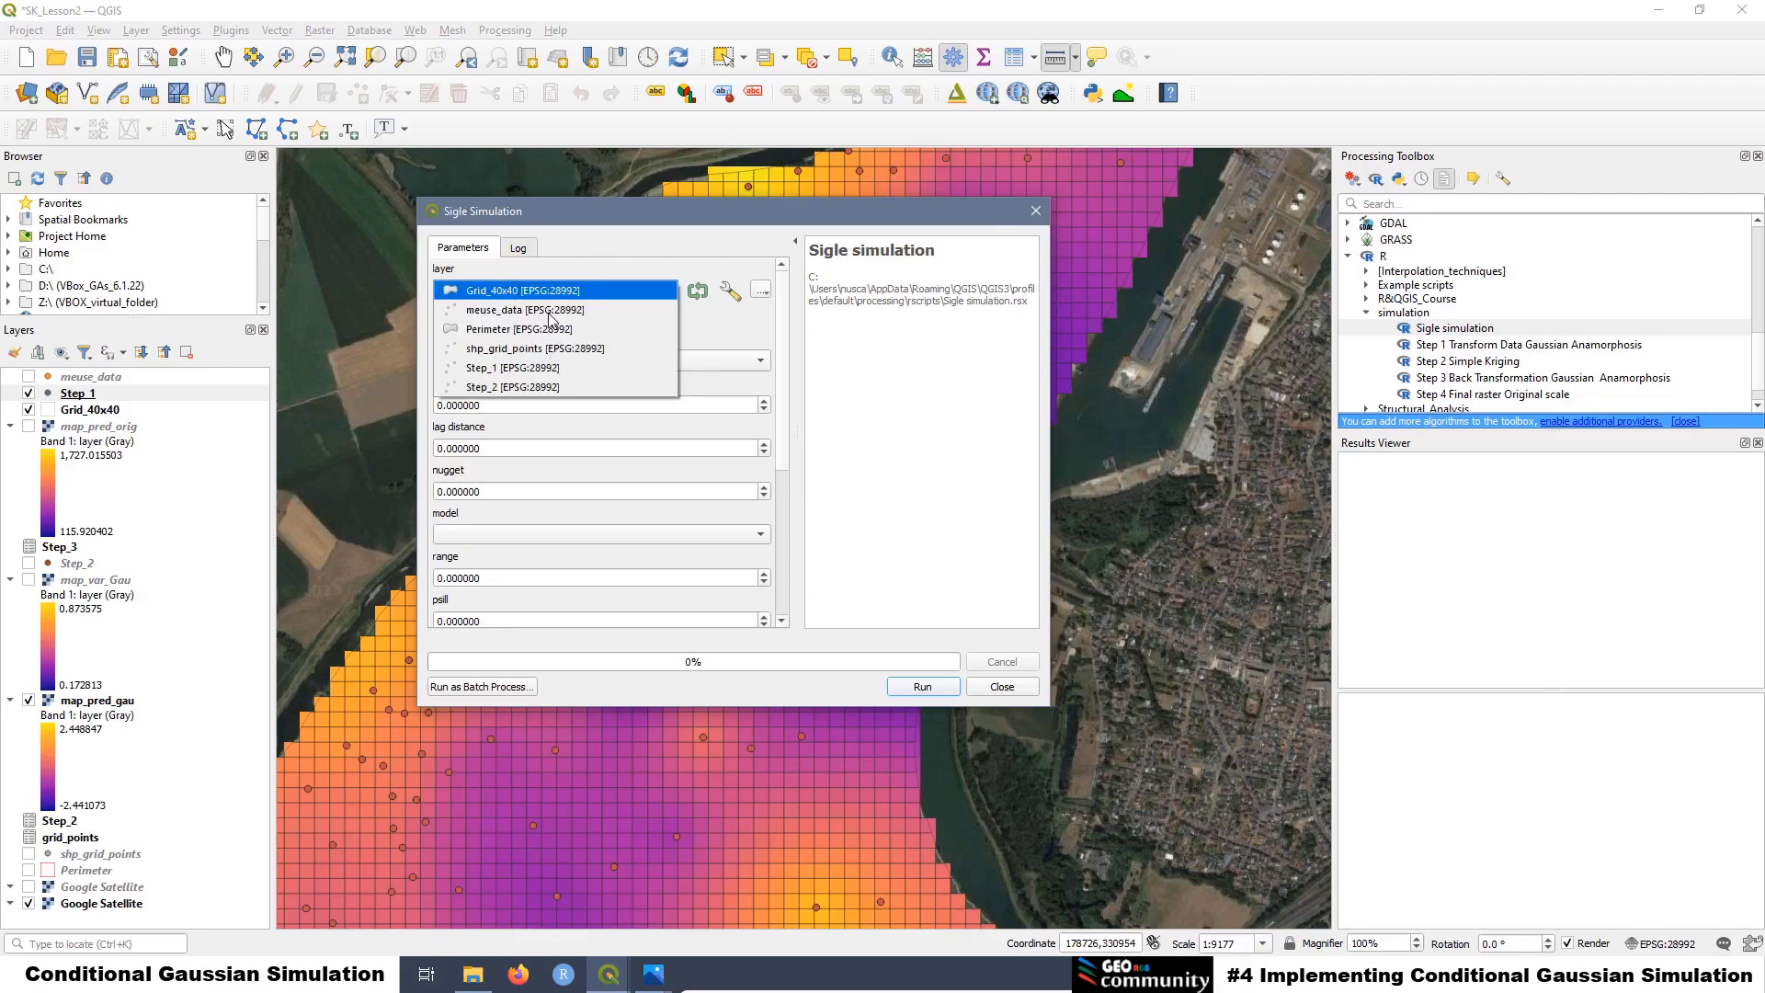
left_click(502, 368)
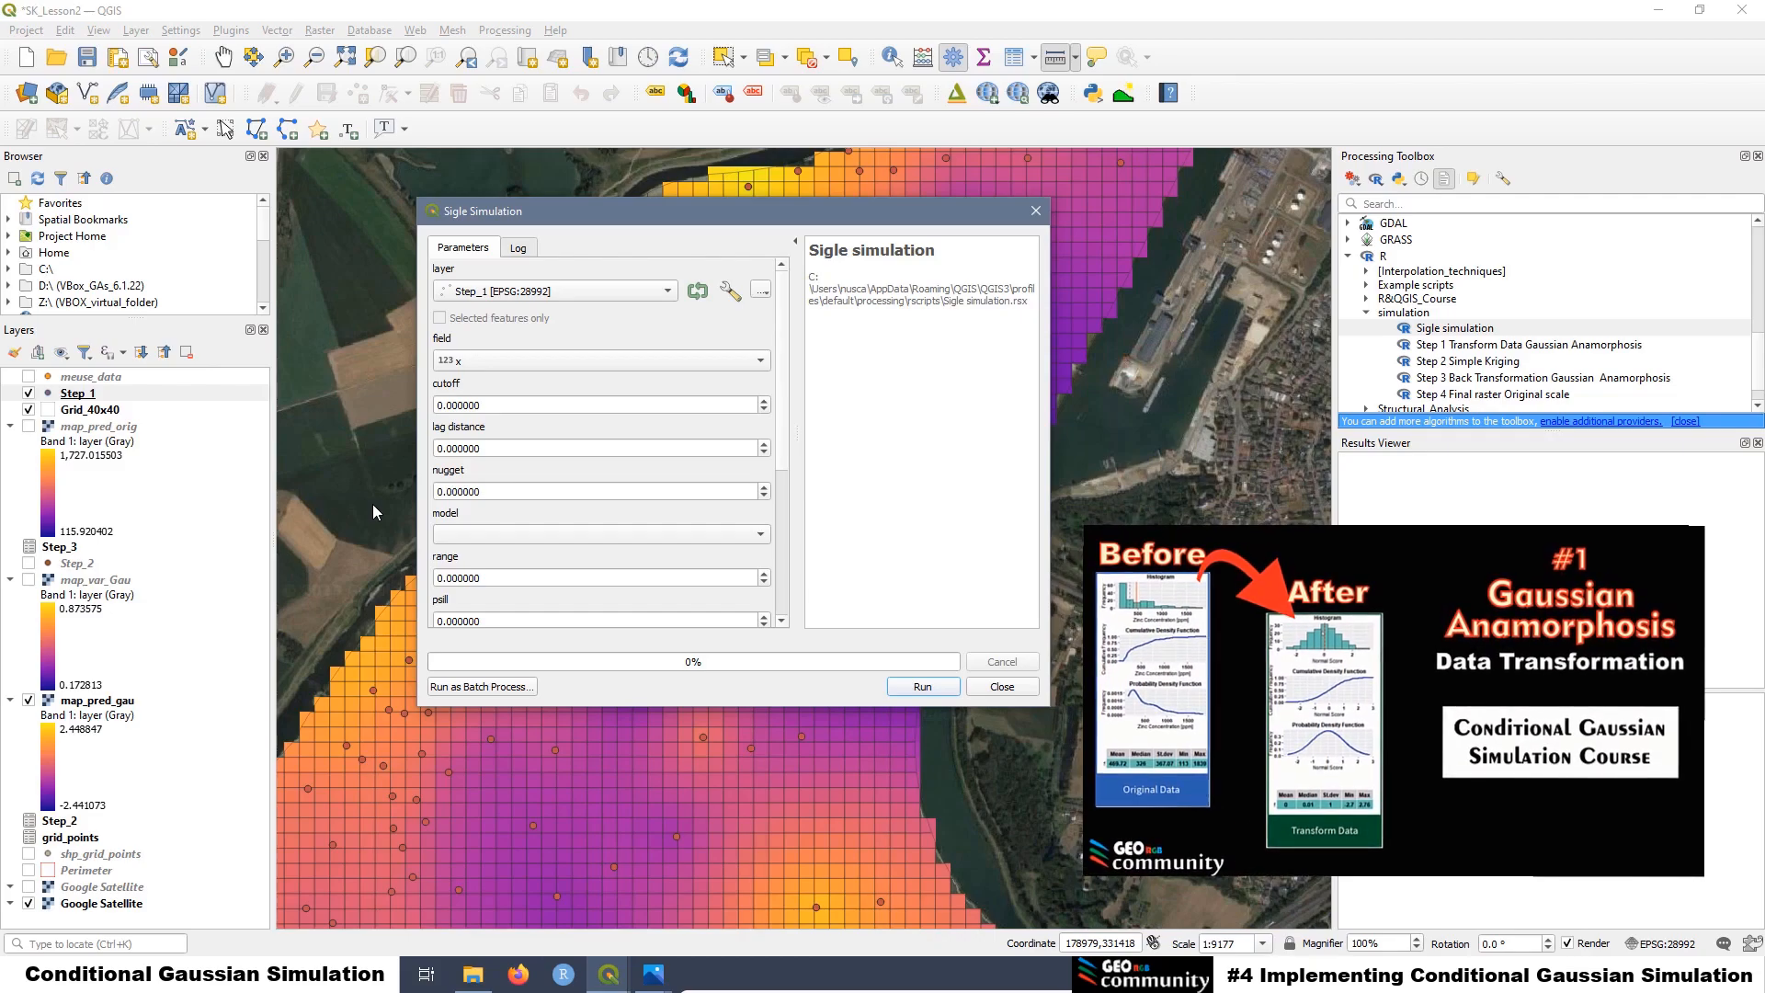
Review the gau.transf values through to the last row of the Step_1 attribute table
right_click(53, 396)
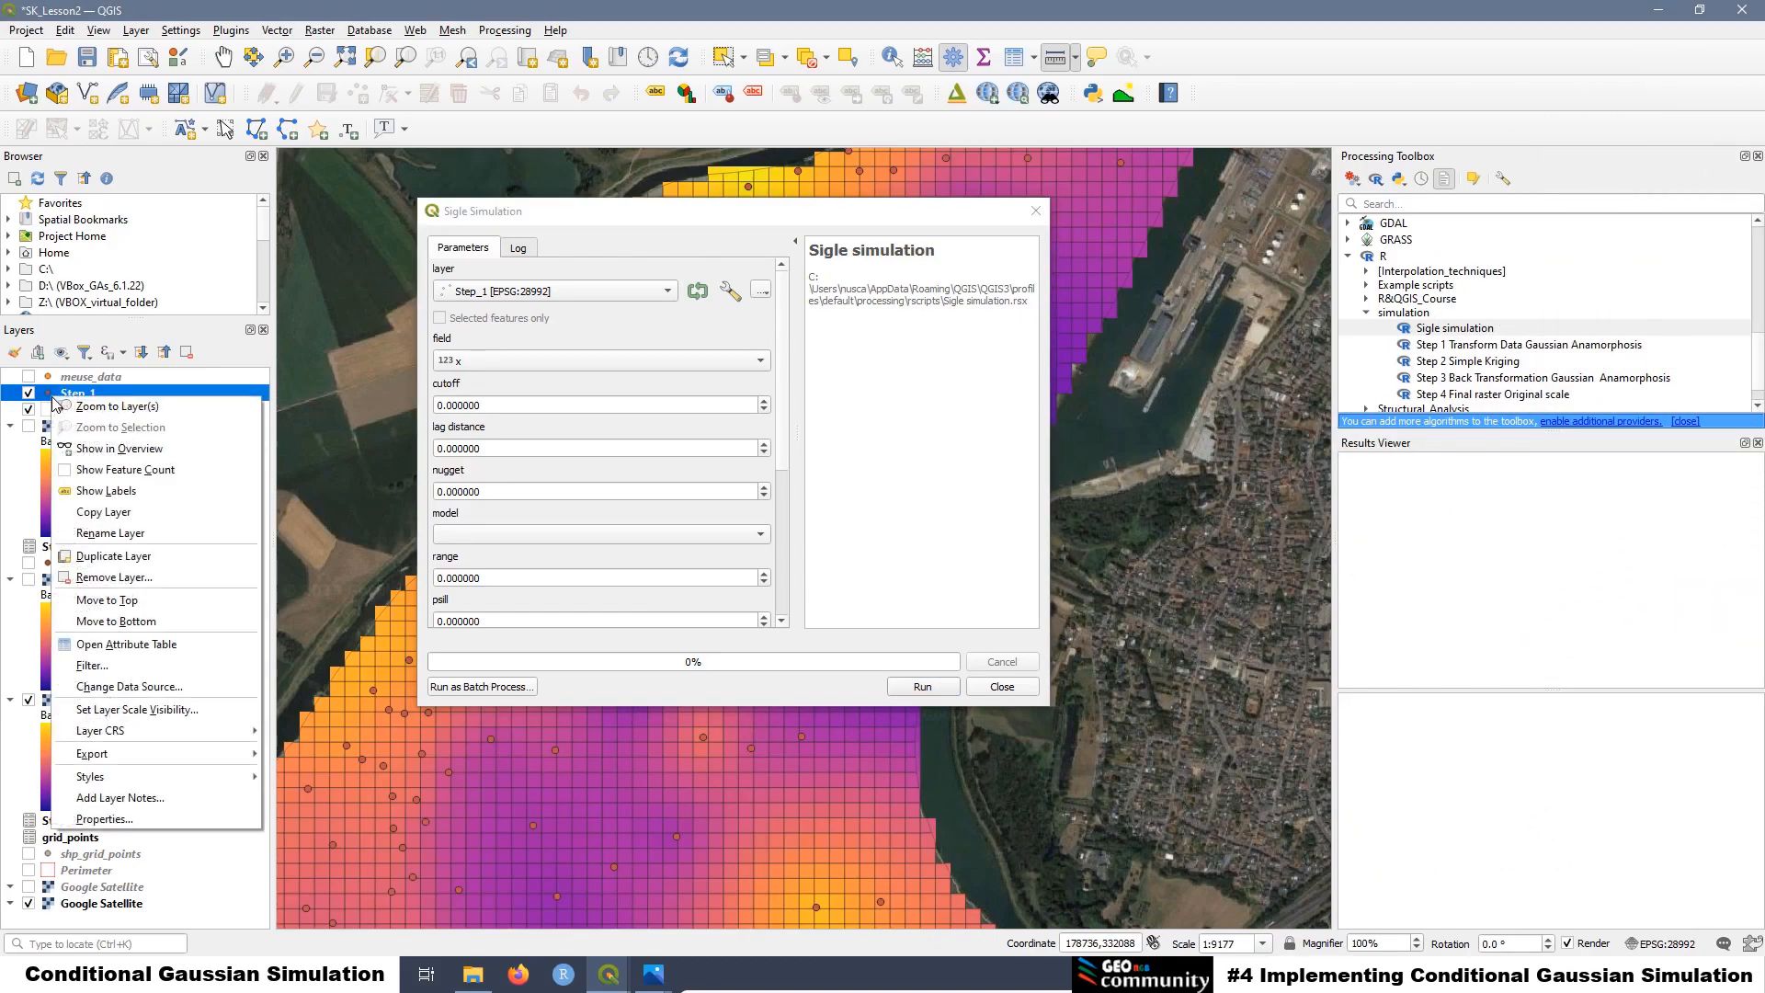
left_click(116, 643)
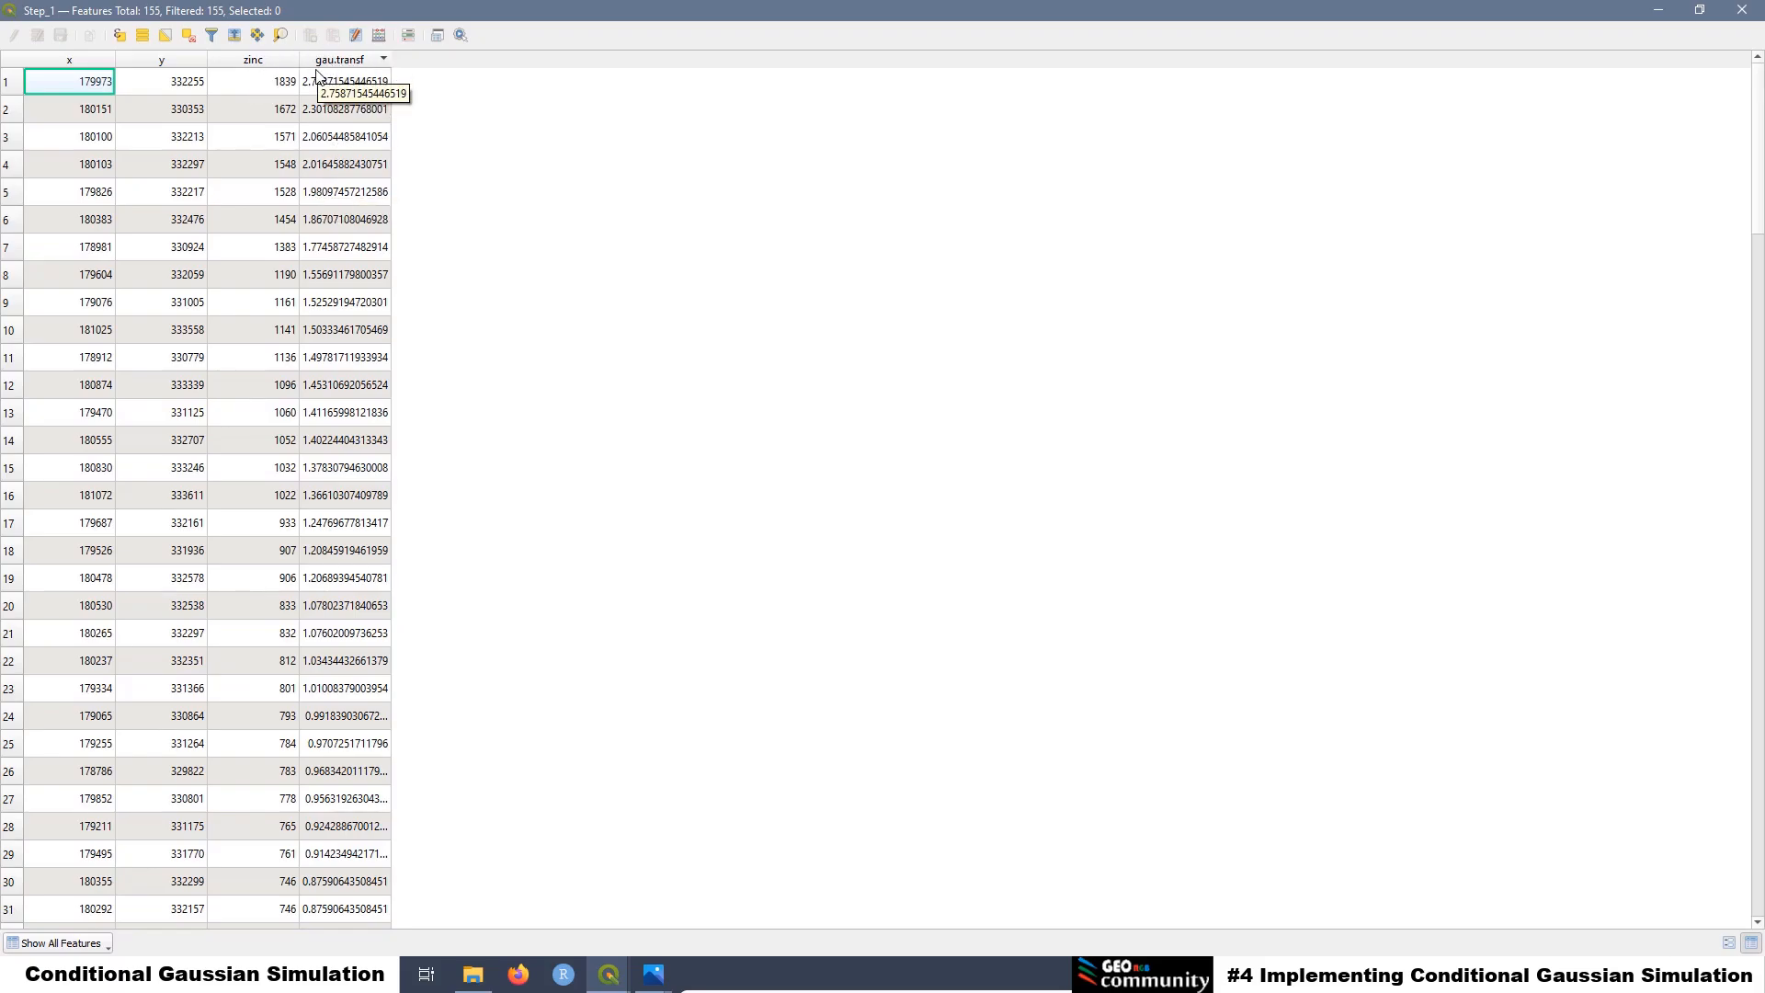
scroll(669, 237, "down", 20)
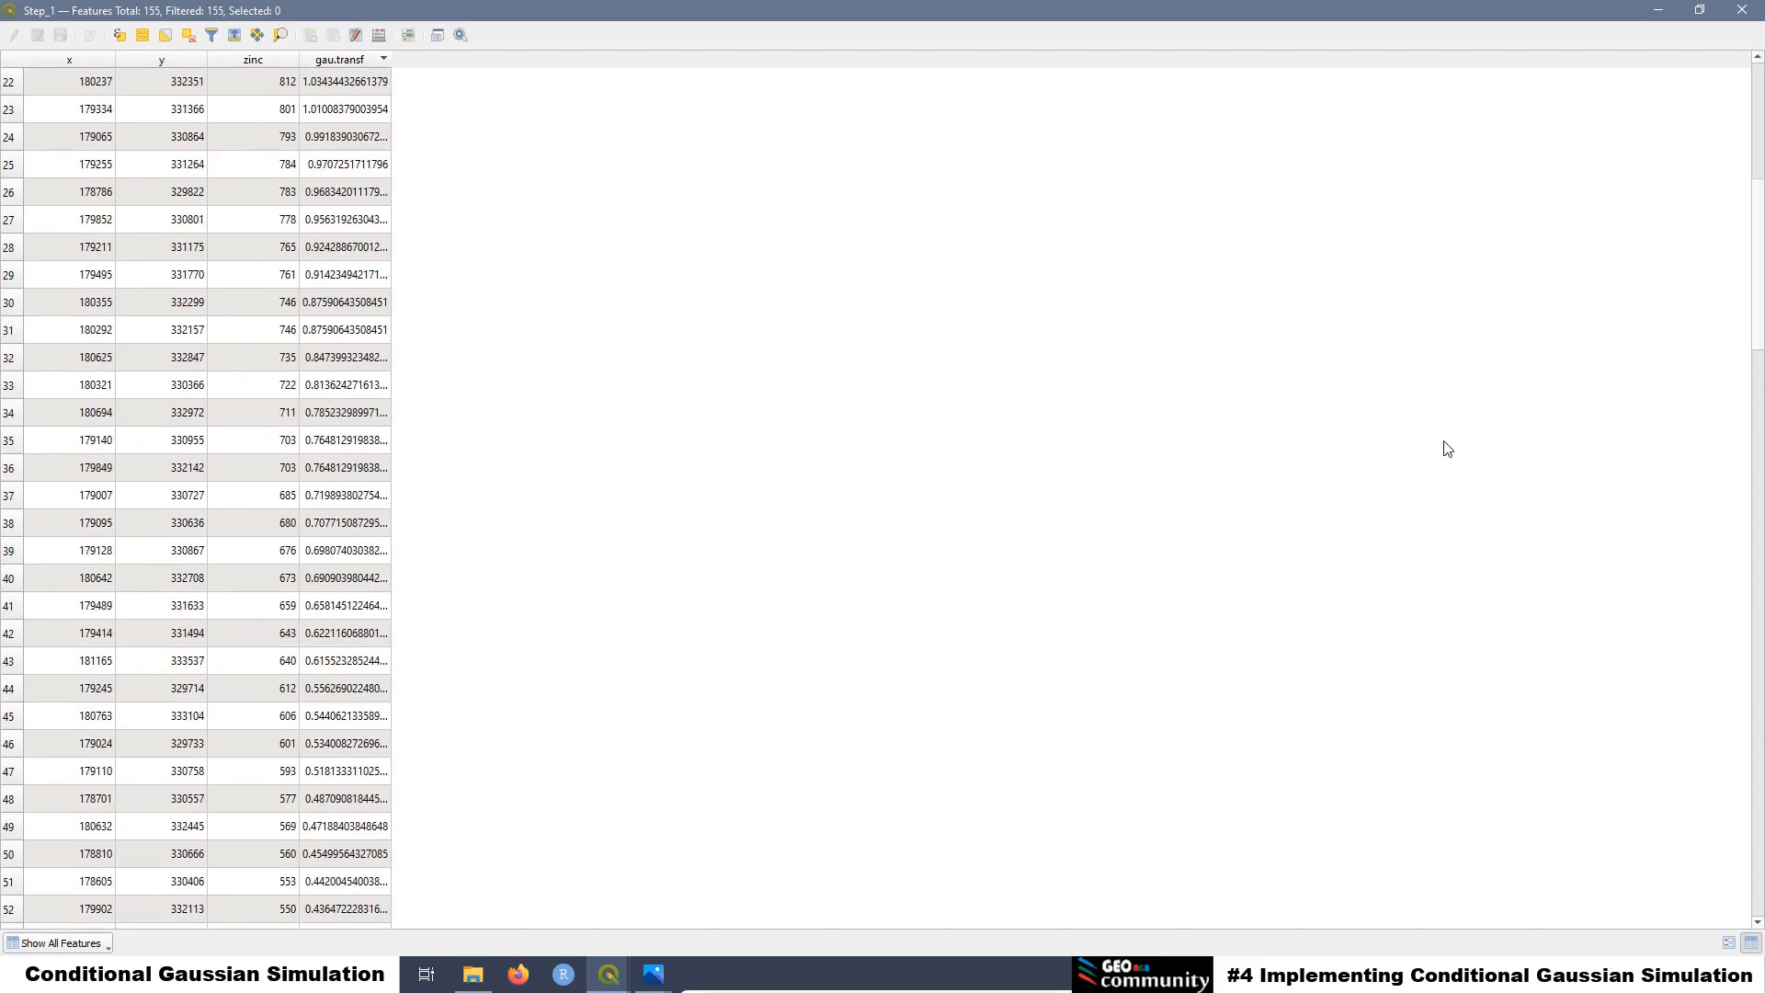
scroll(432, 641, "down", 9)
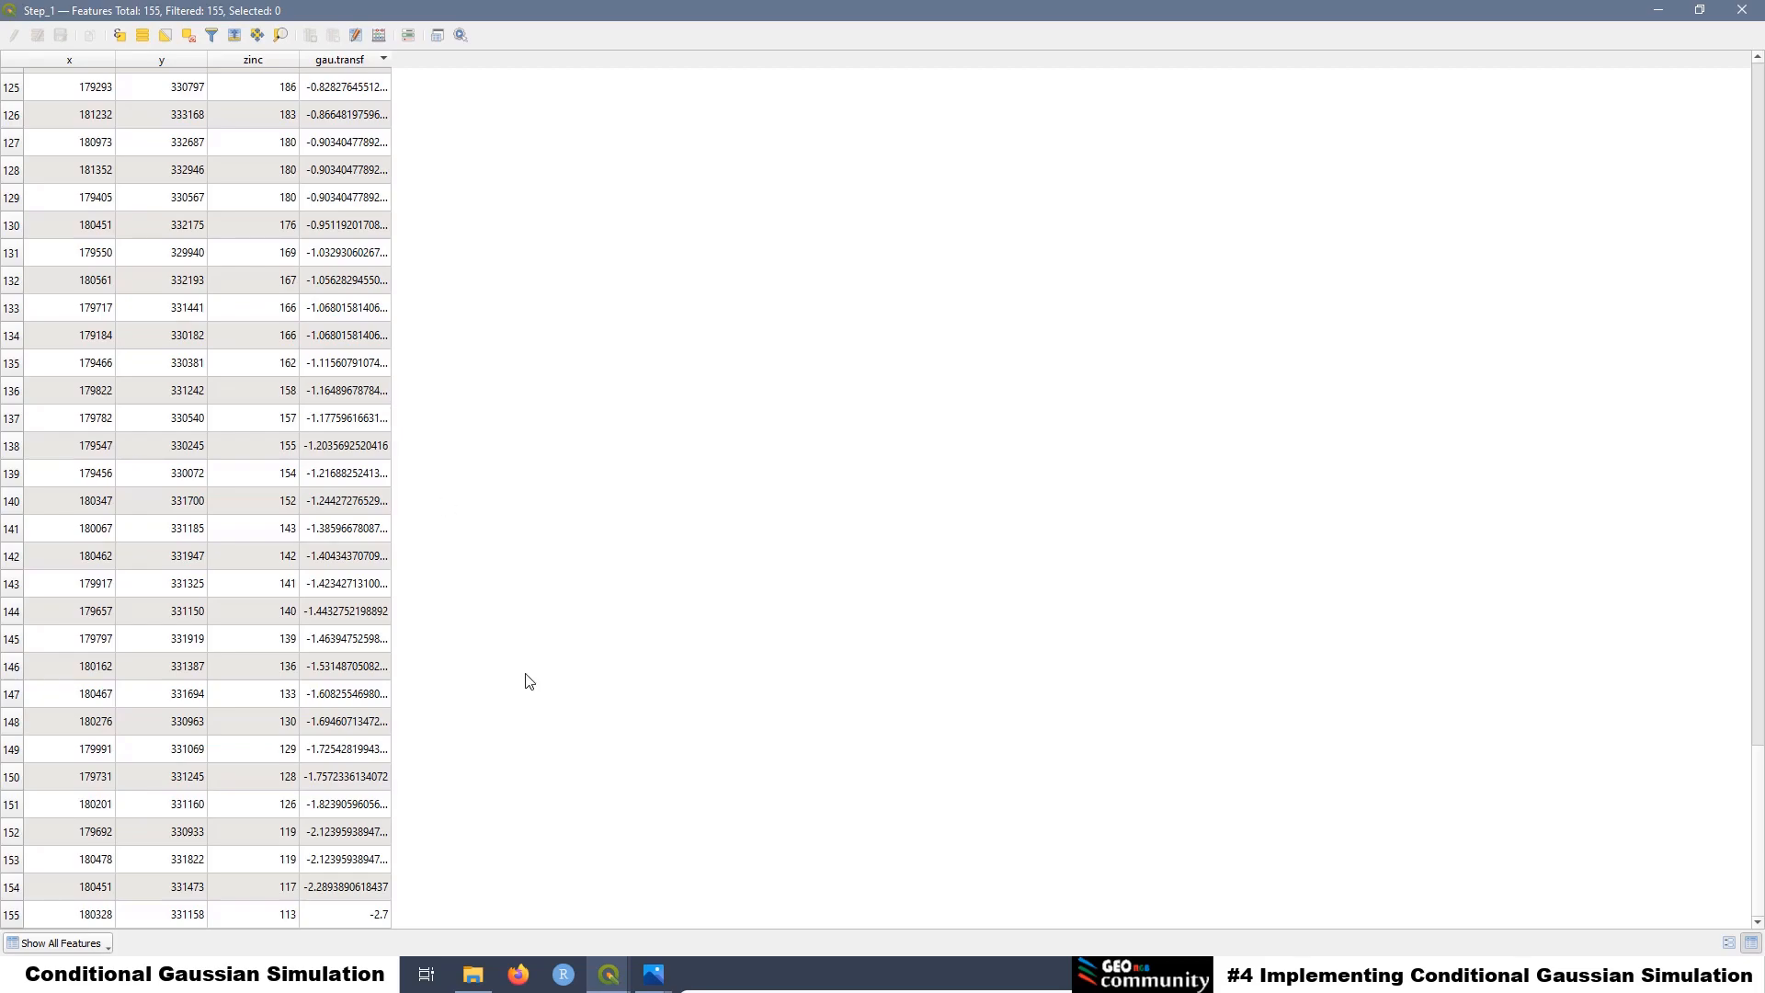
View 1.png from the estimation_vs_simulation folder to examine the histograms and the spherical model of zinc, then minimize the image
left_click(474, 980)
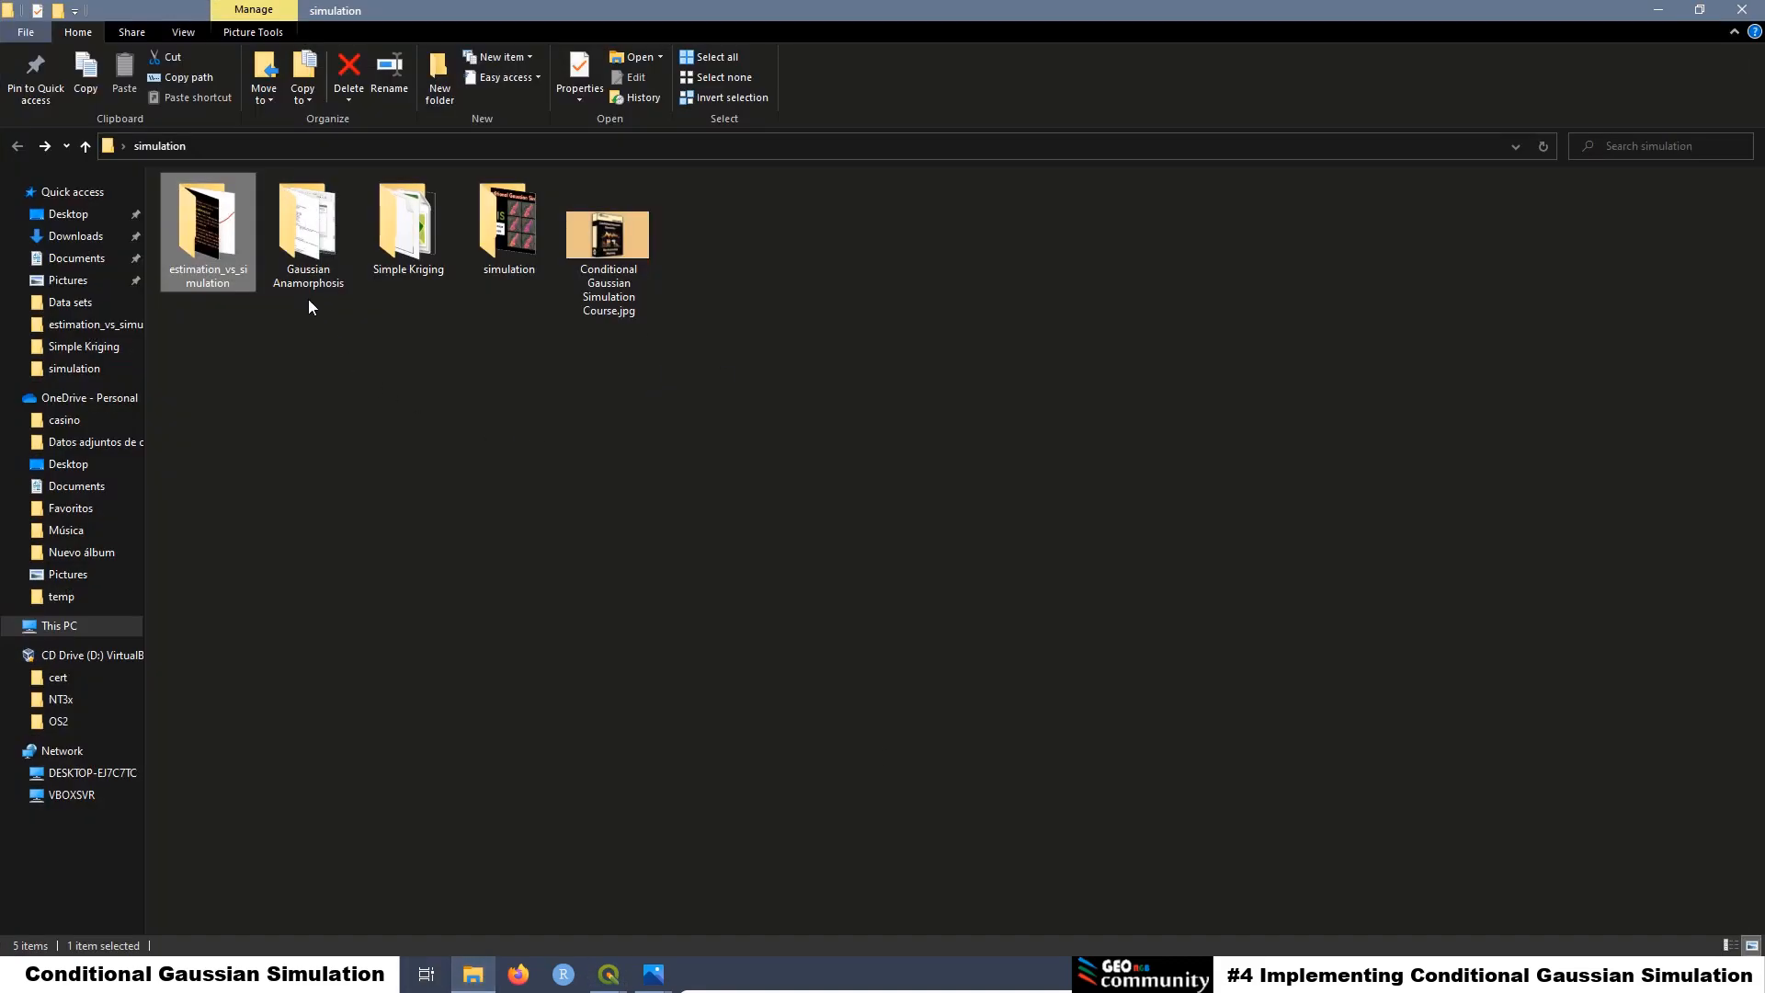
double_click(218, 237)
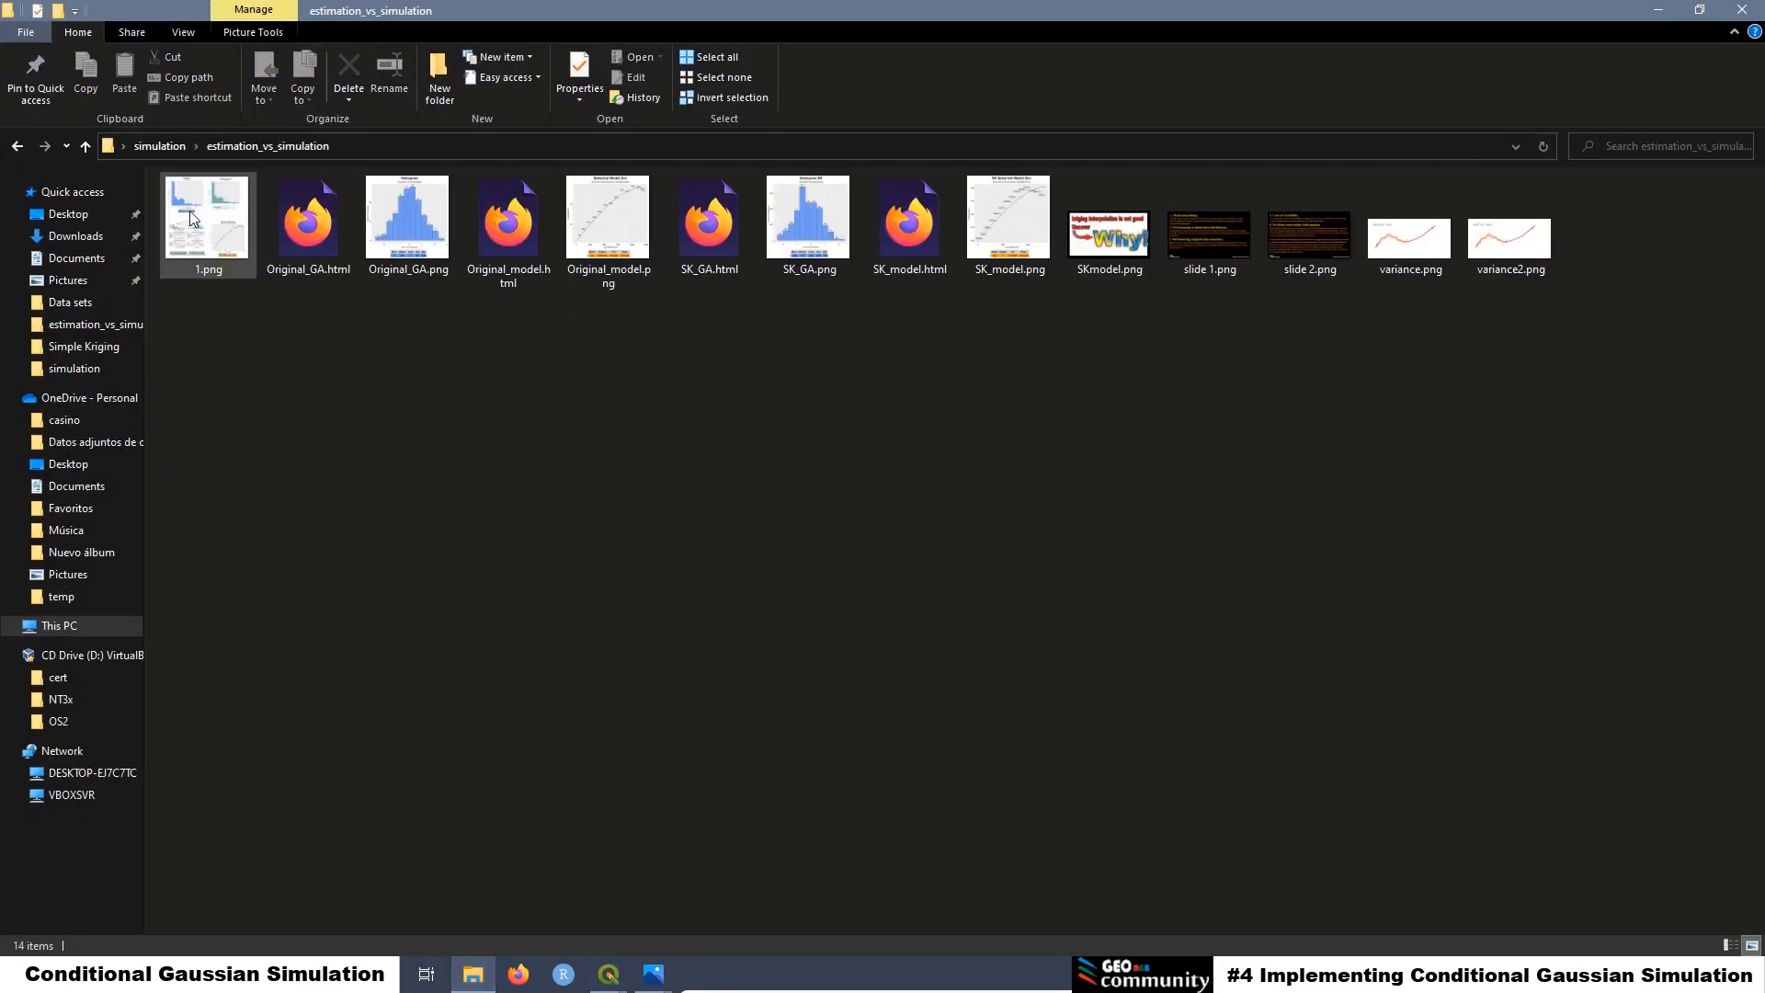
double_click(190, 211)
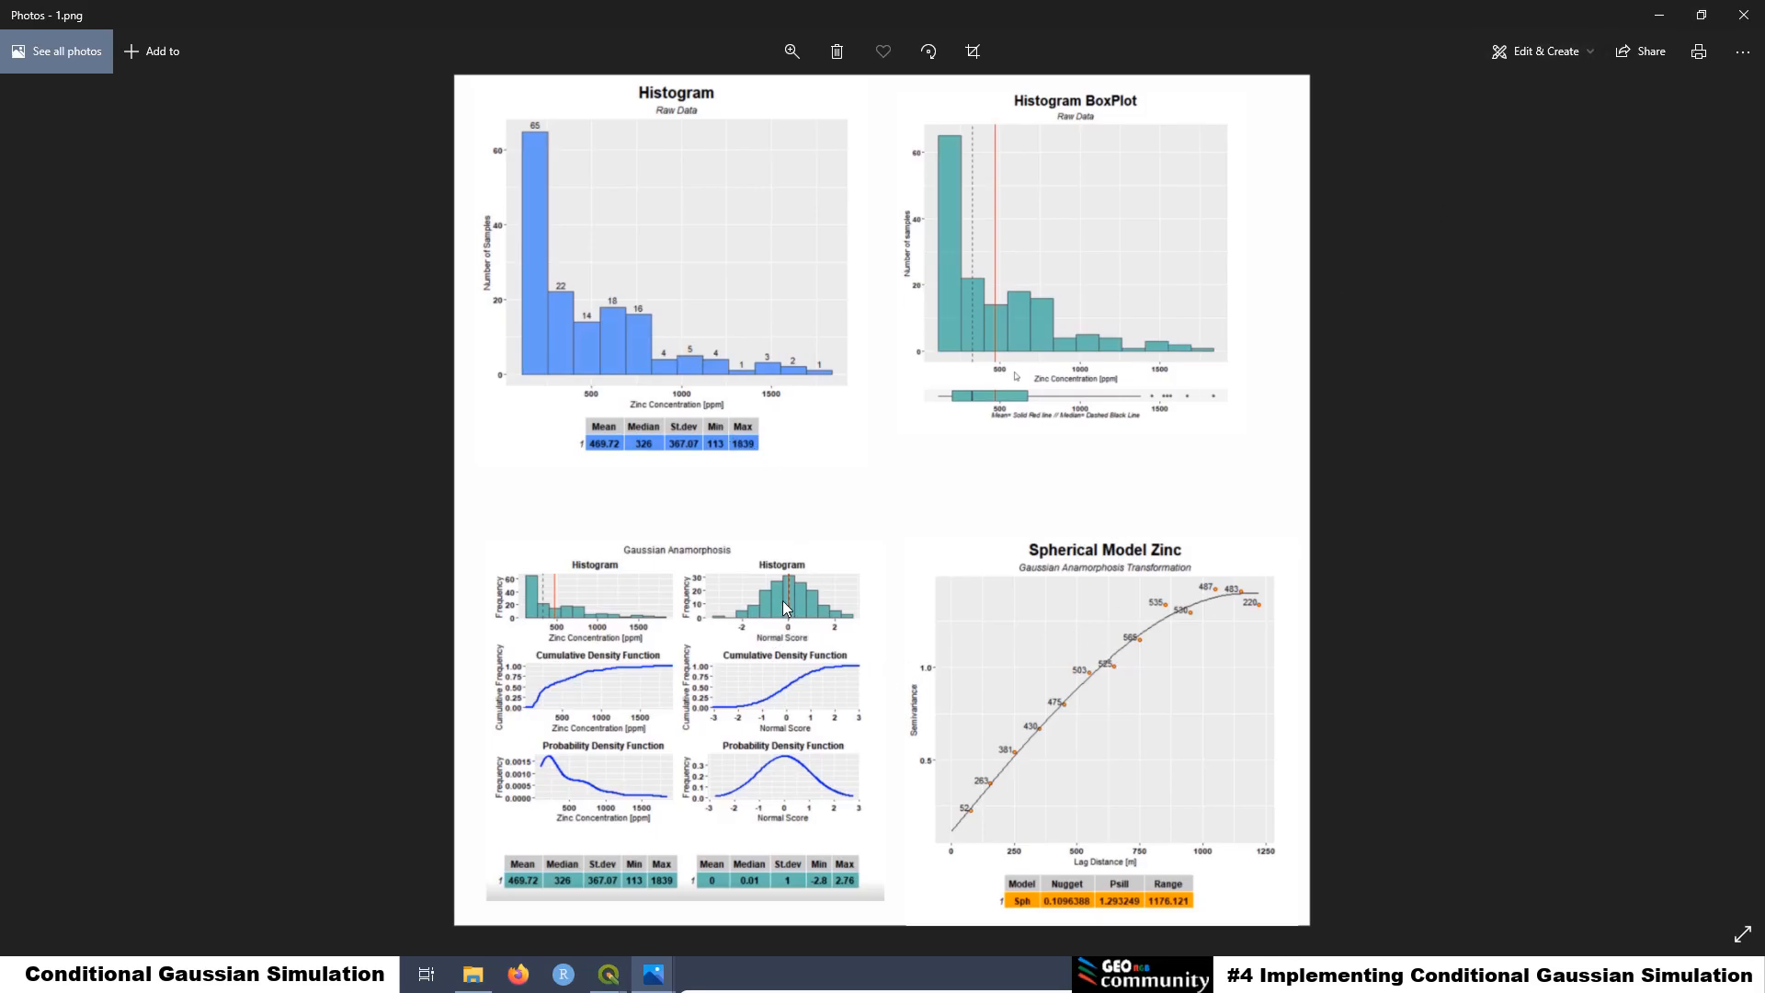
left_click(1659, 15)
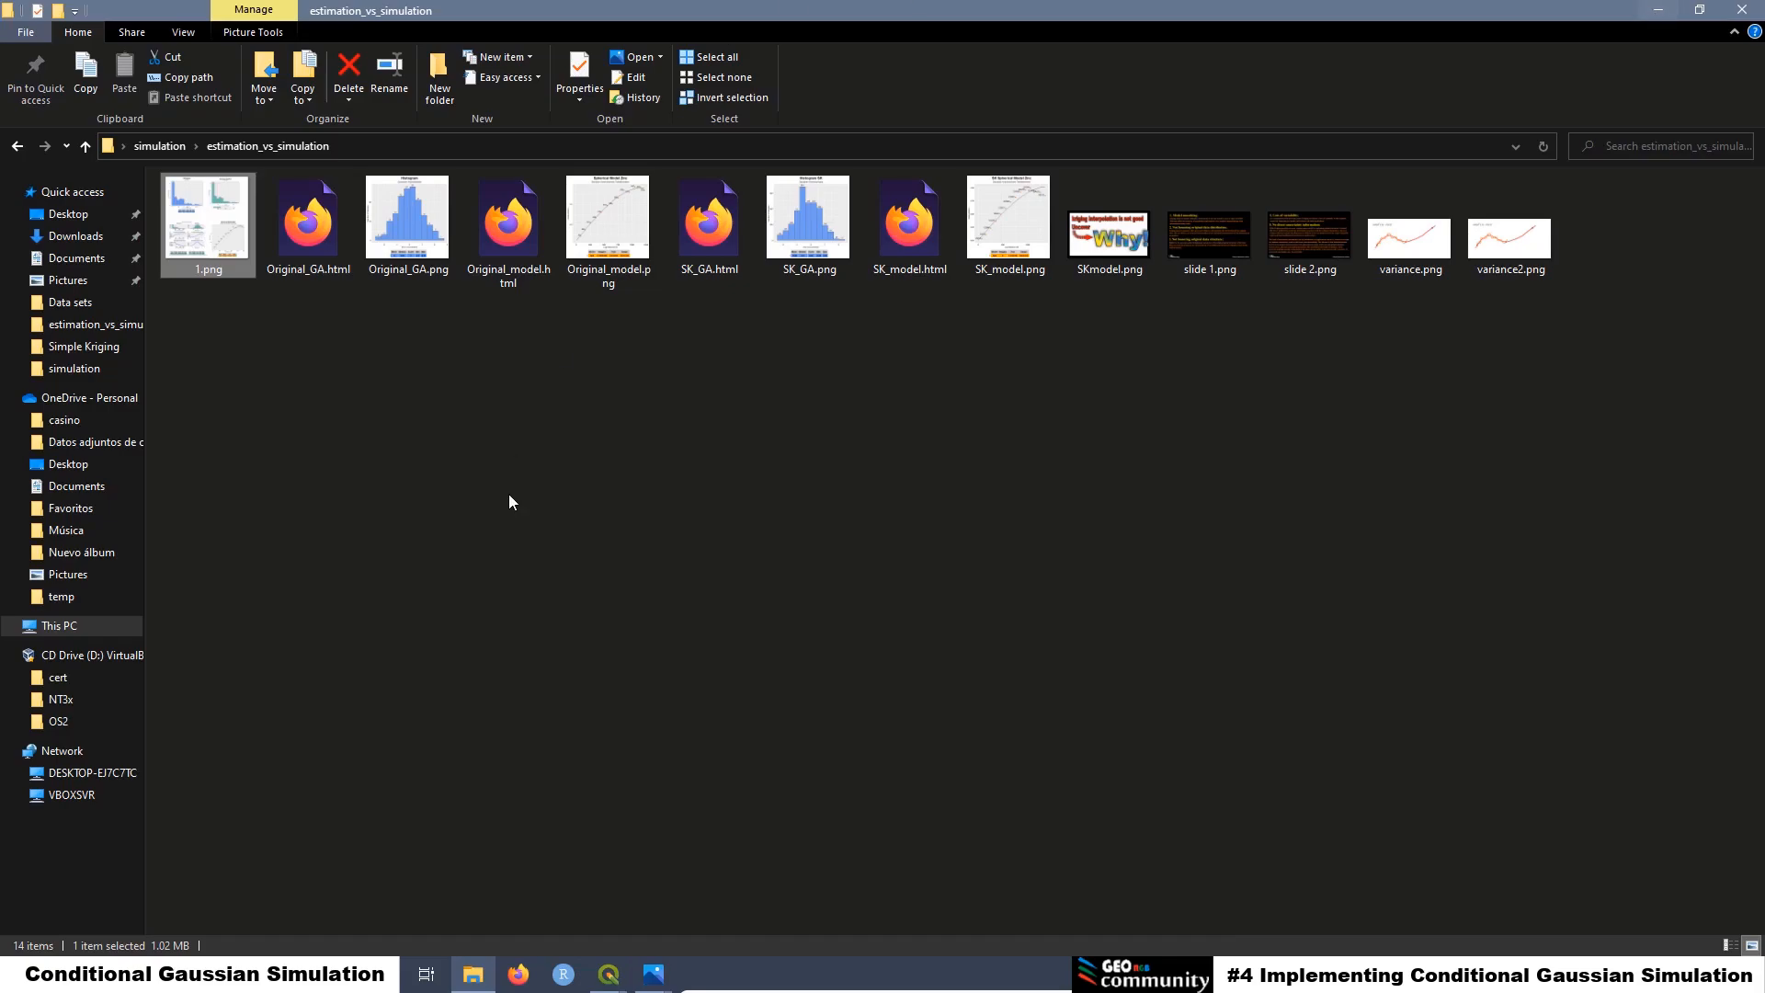
View the Original_GA.png histogram, return to the SK_Lesson2 project, and set the Sigle simulation field to gau.transf
double_click(401, 216)
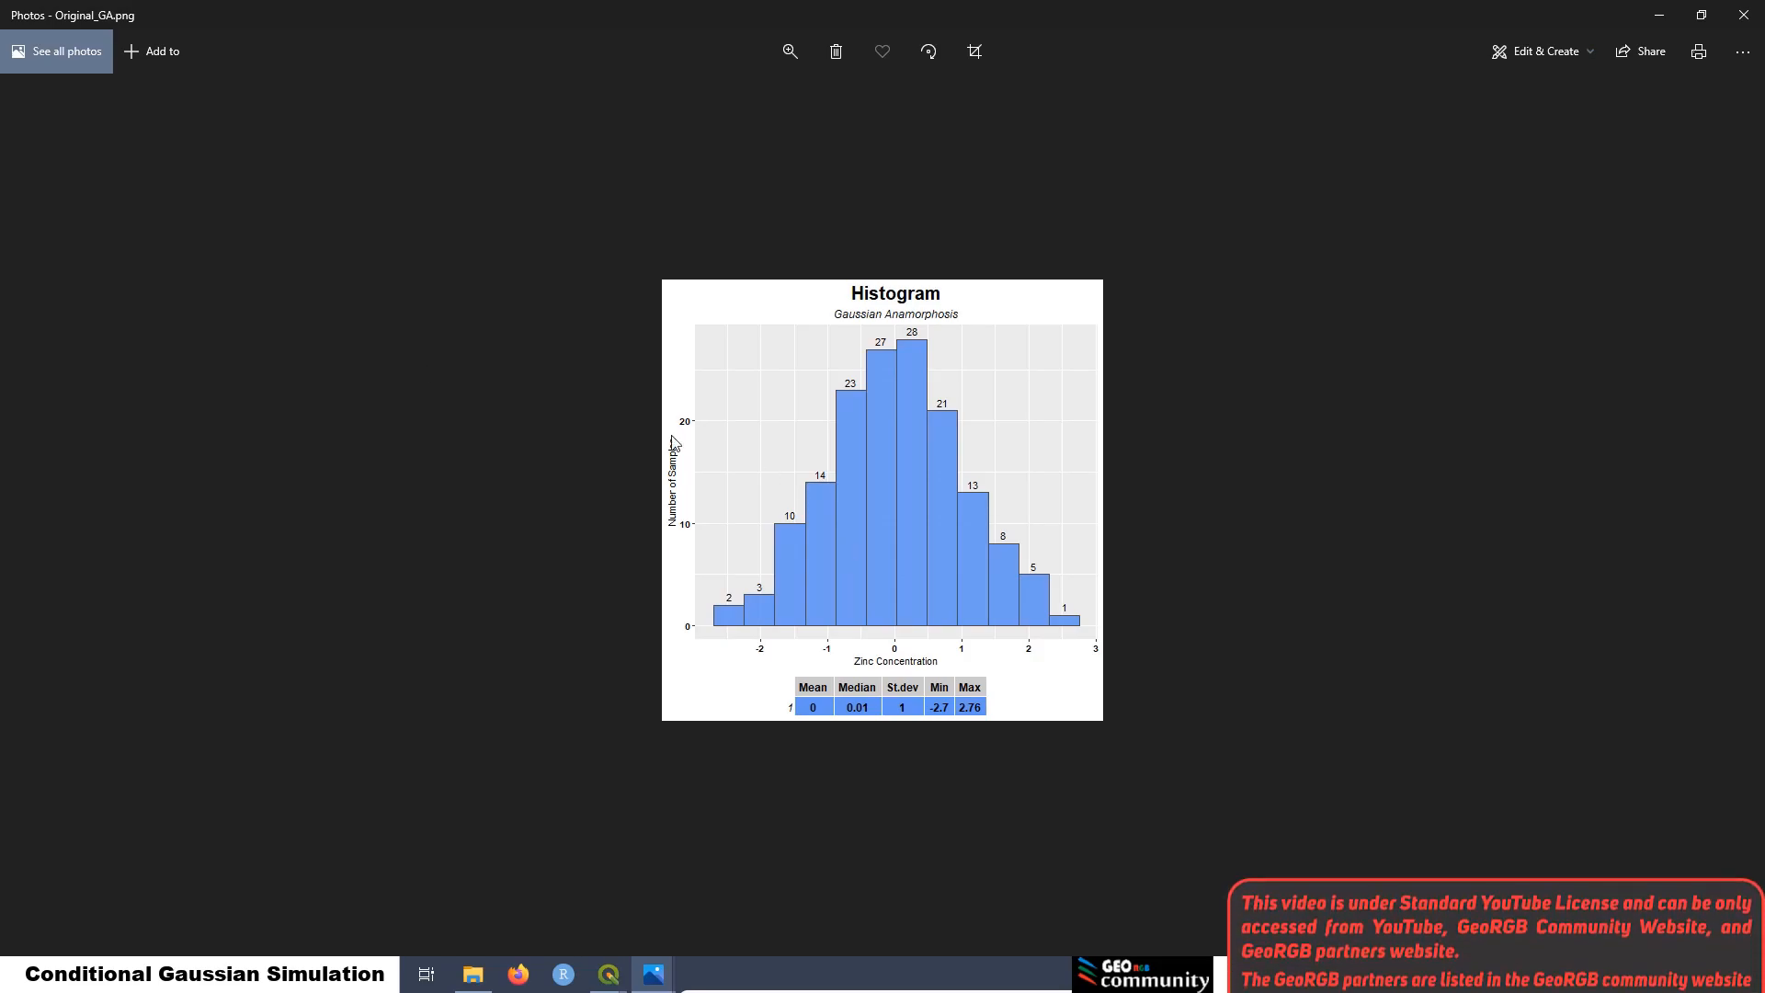
mouse_move(608, 975)
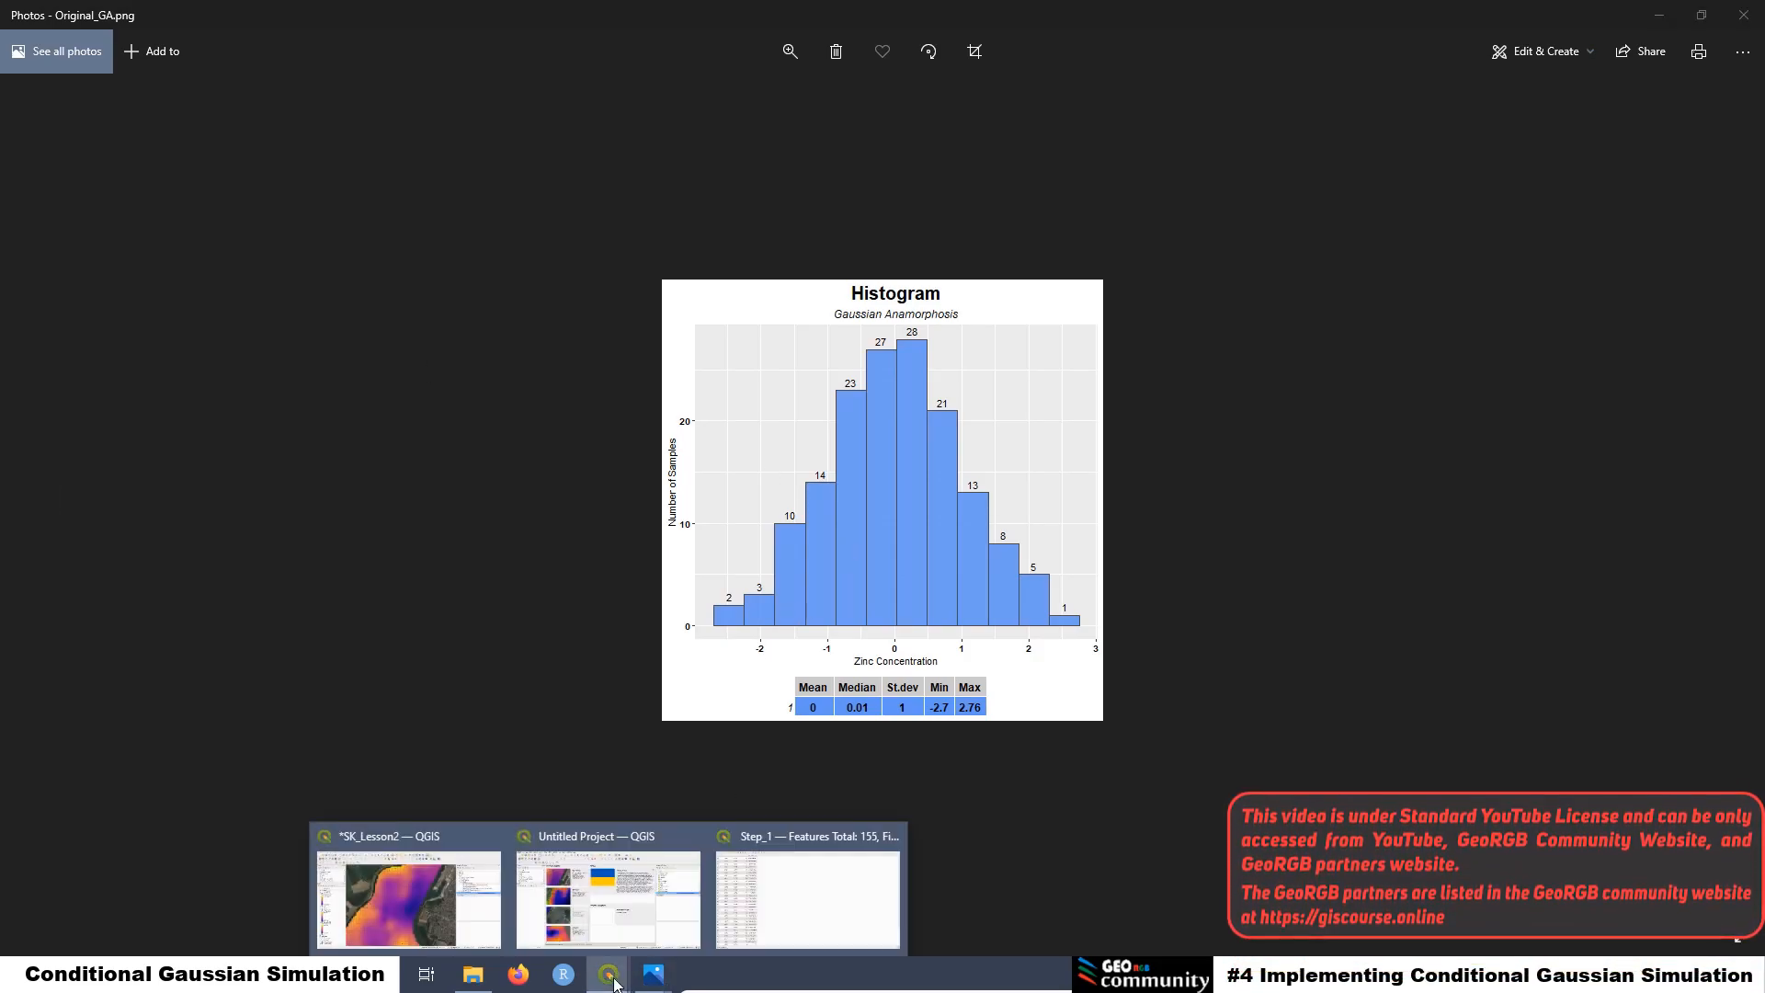
left_click(460, 850)
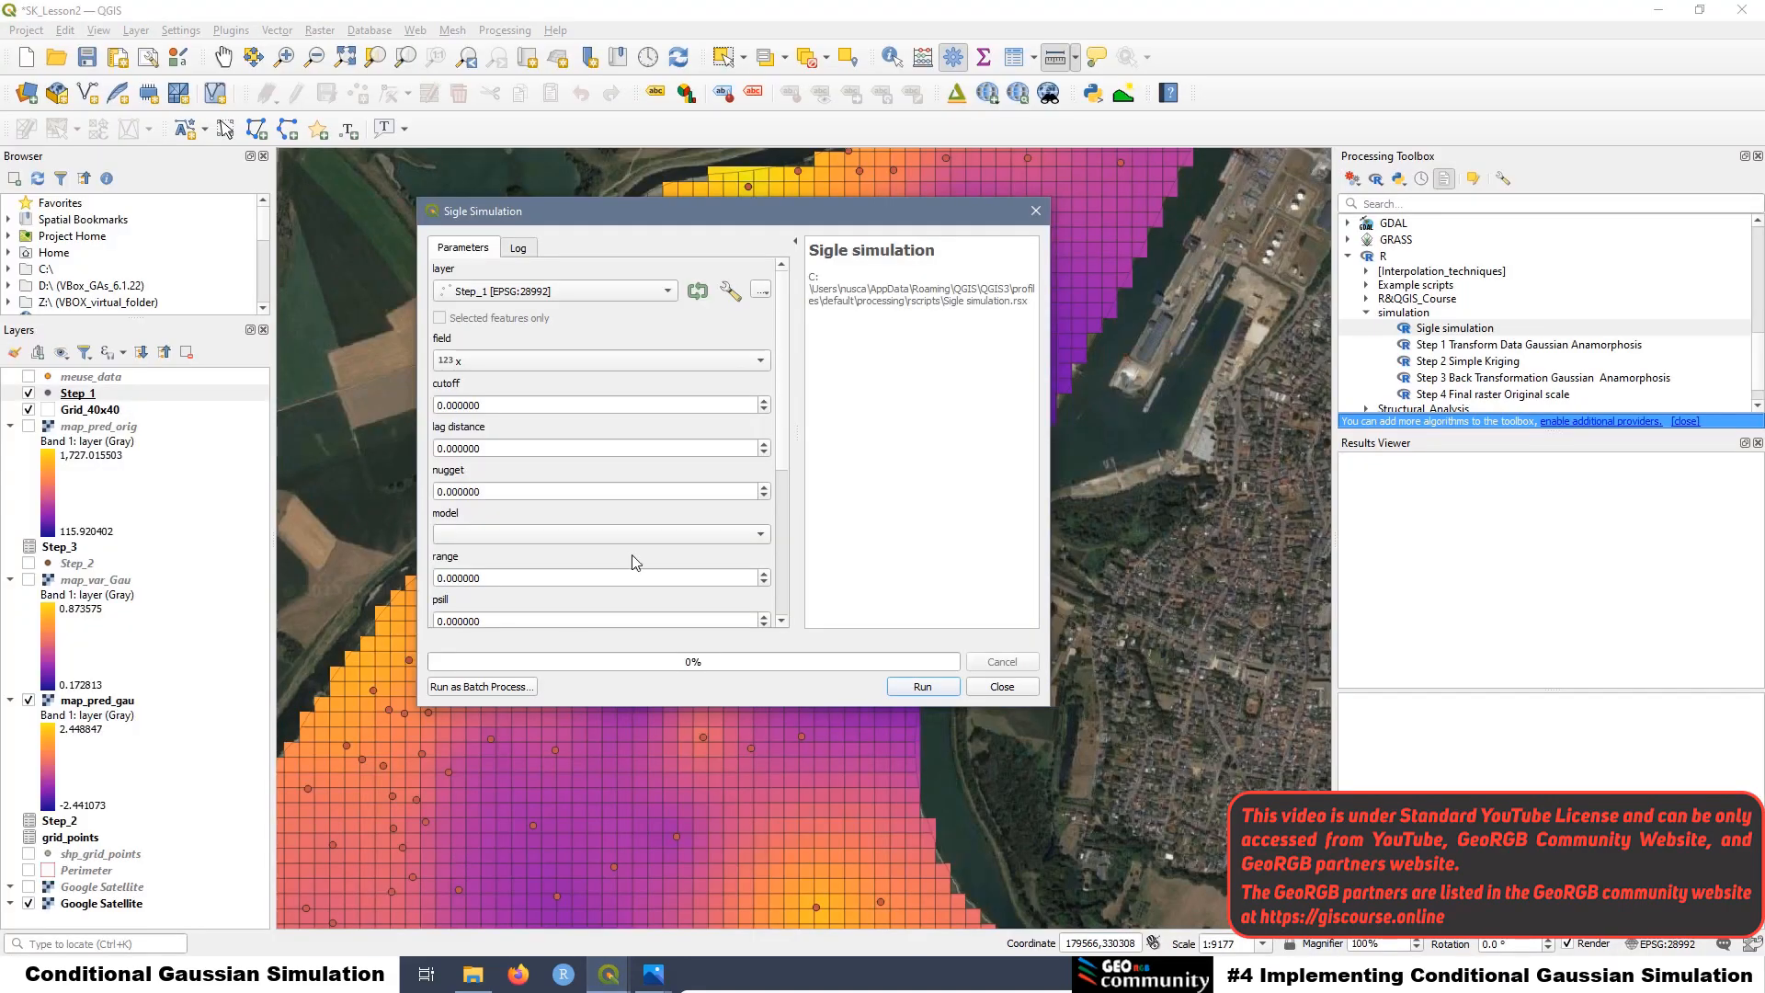
left_click(460, 361)
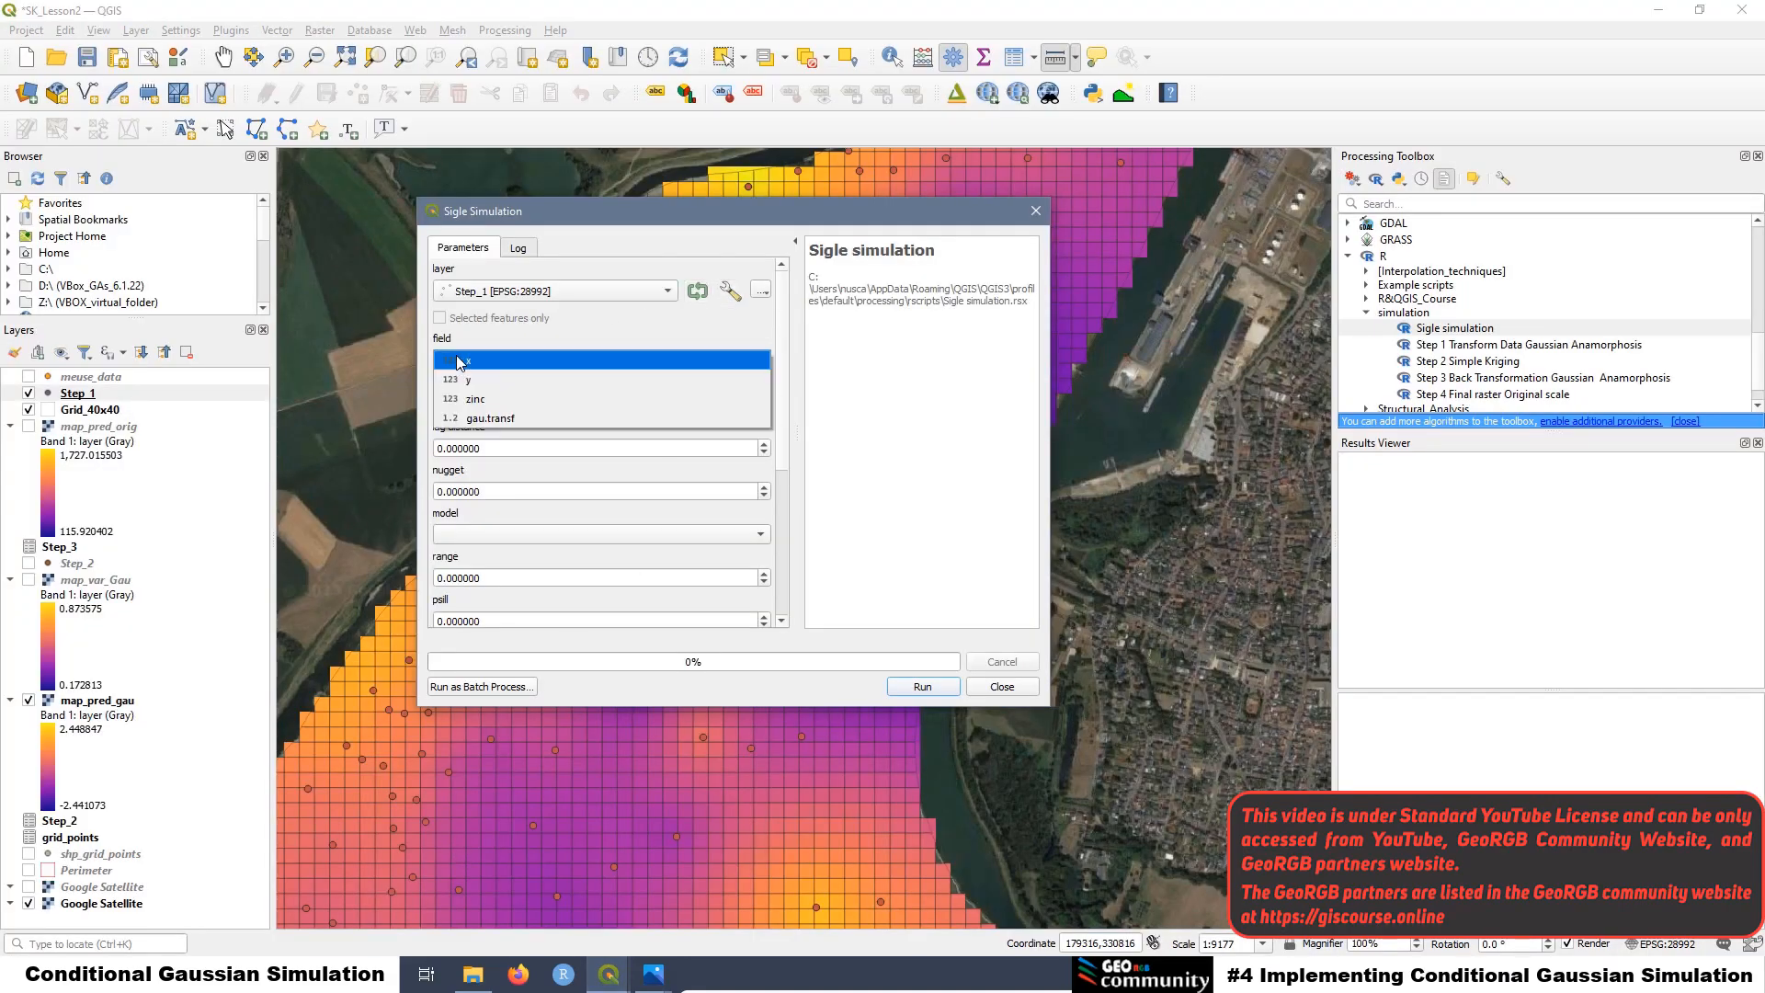
left_click(492, 420)
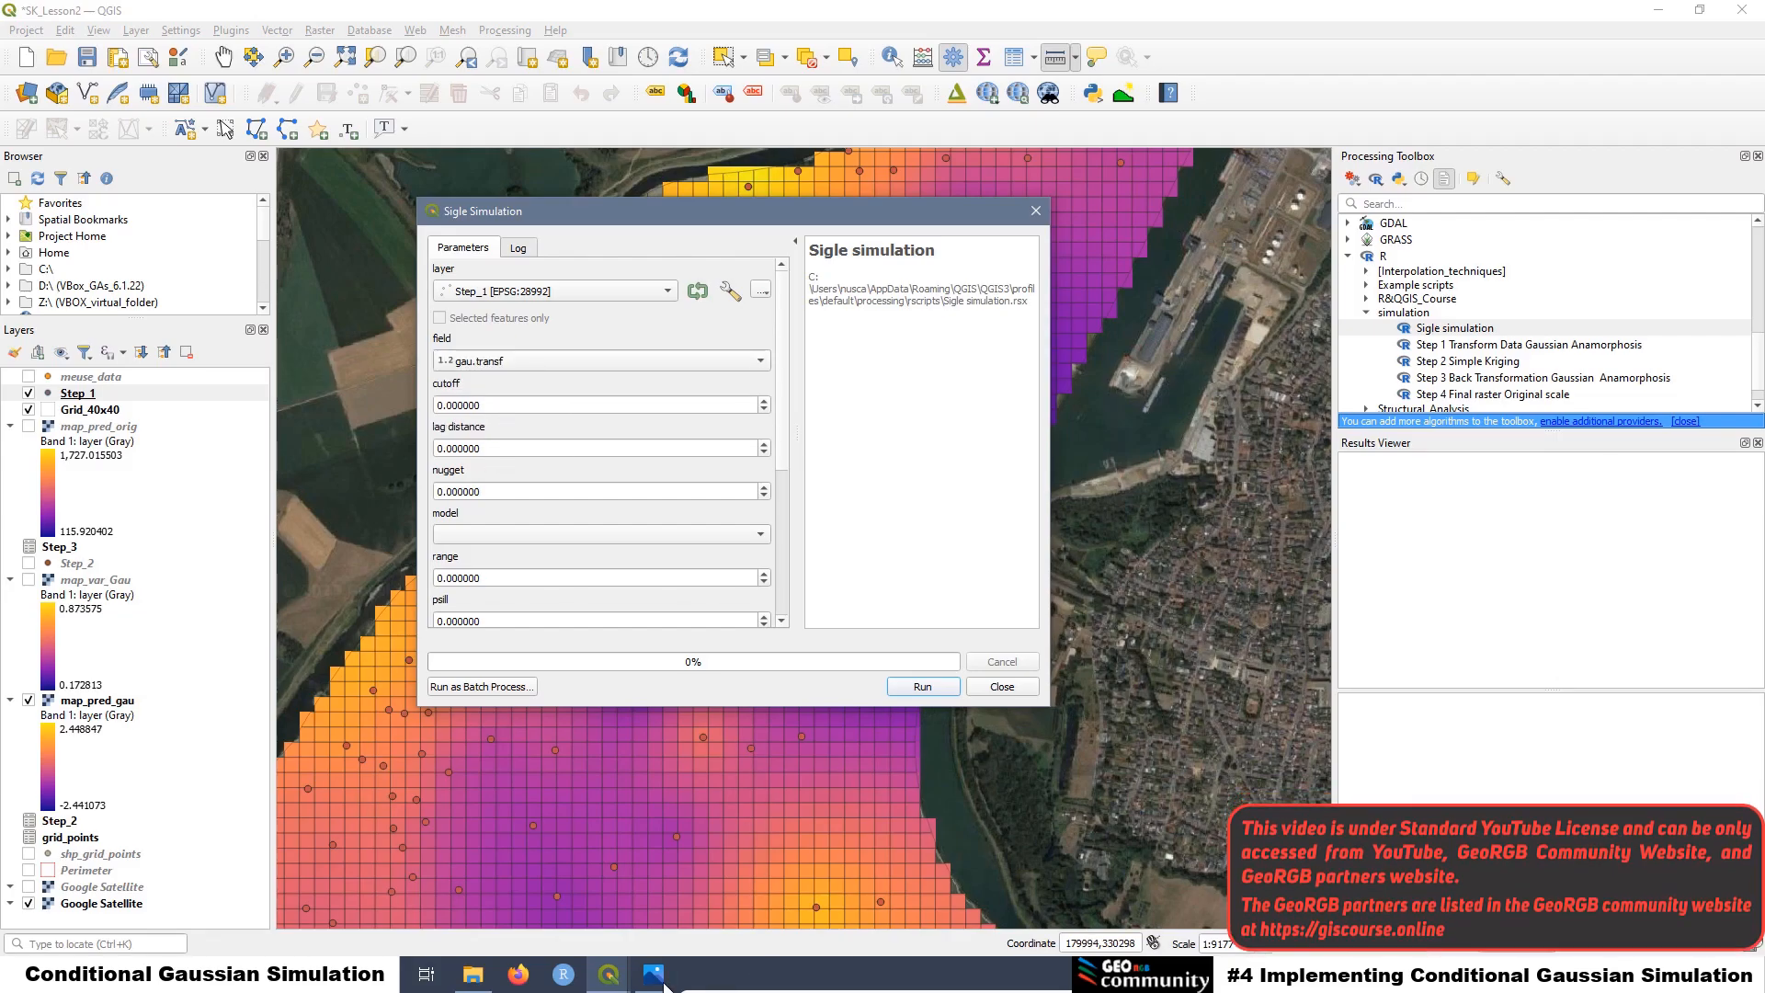
Check the gau.transf column in the Step_1 attribute table and minimize the table
mouse_move(608, 975)
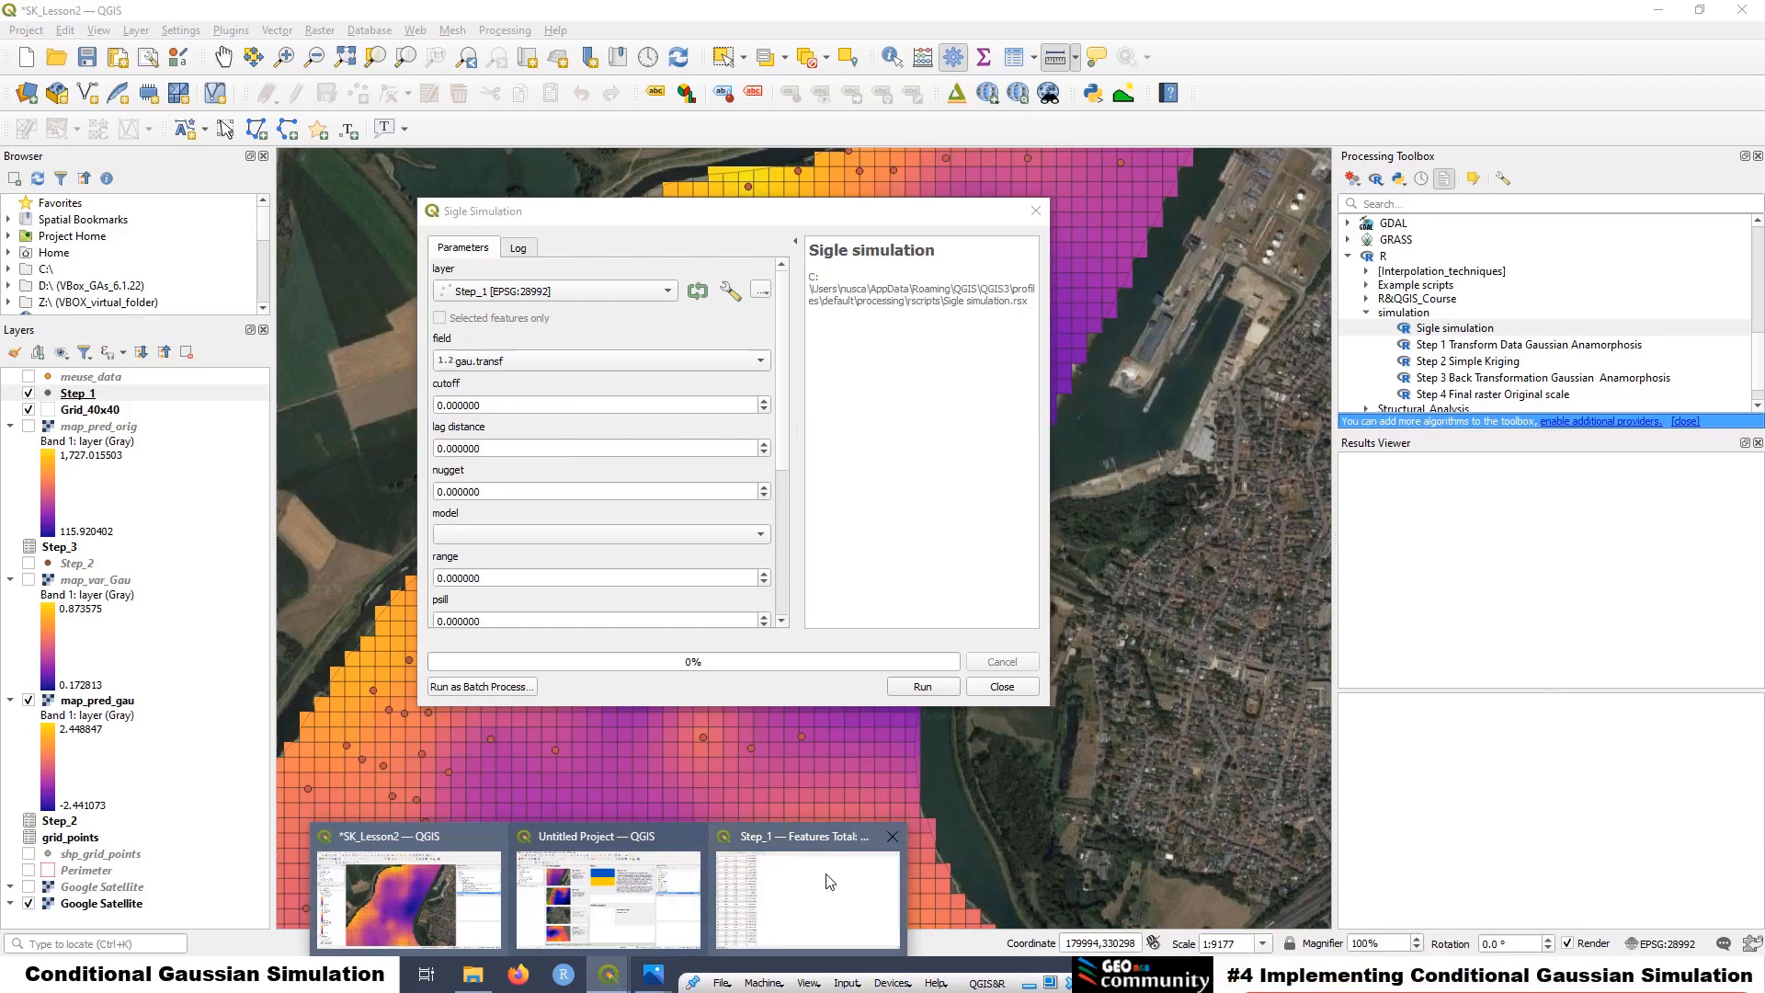
left_click(788, 839)
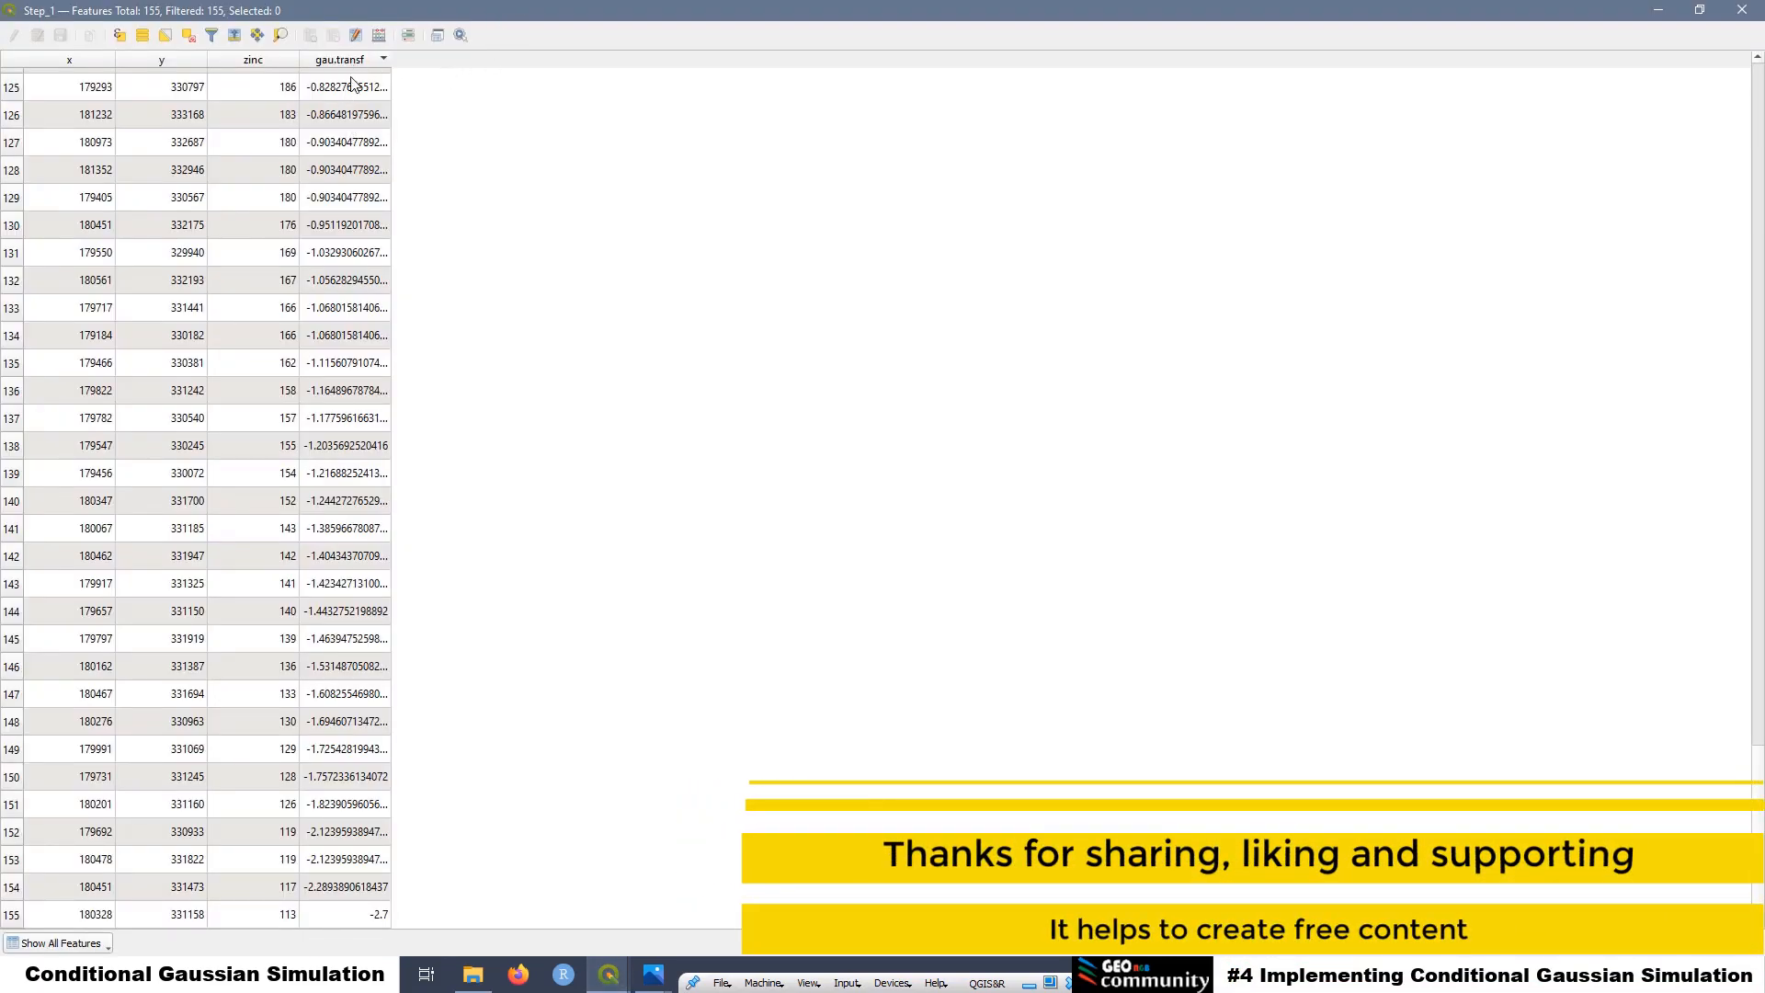
left_click(1658, 9)
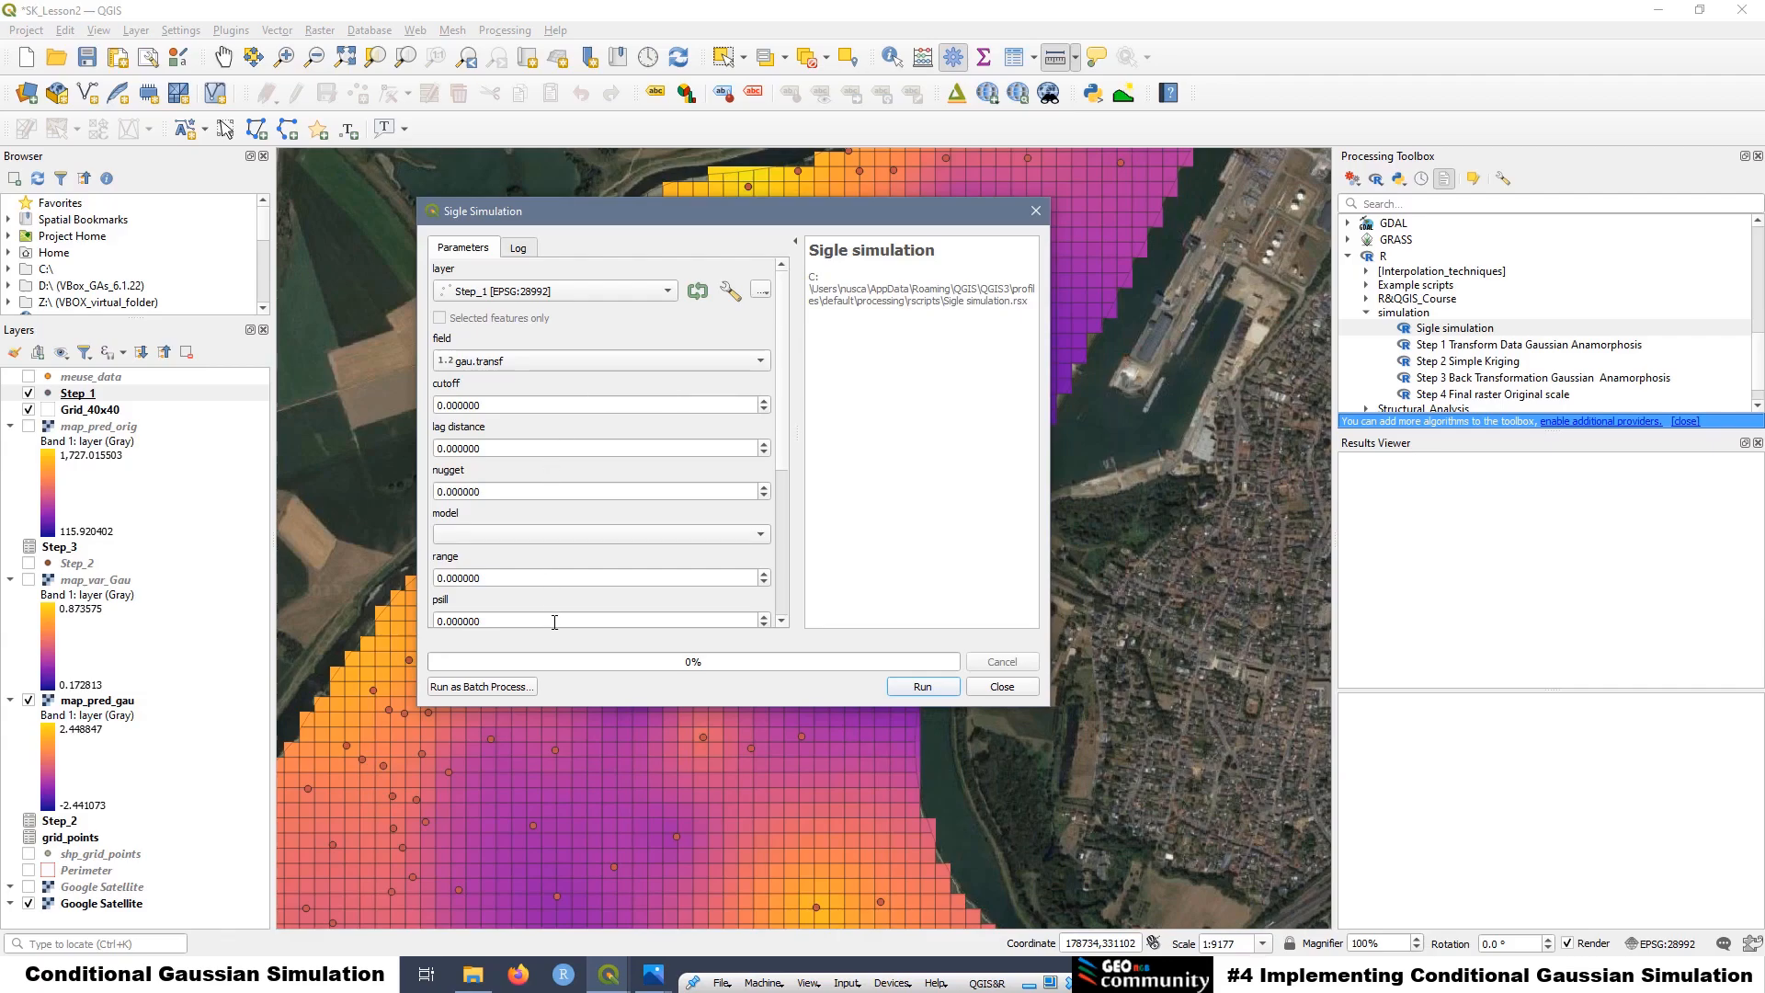
Set the simulation's cutoff to 1250 and the lag distance to 100
left_click(493, 405)
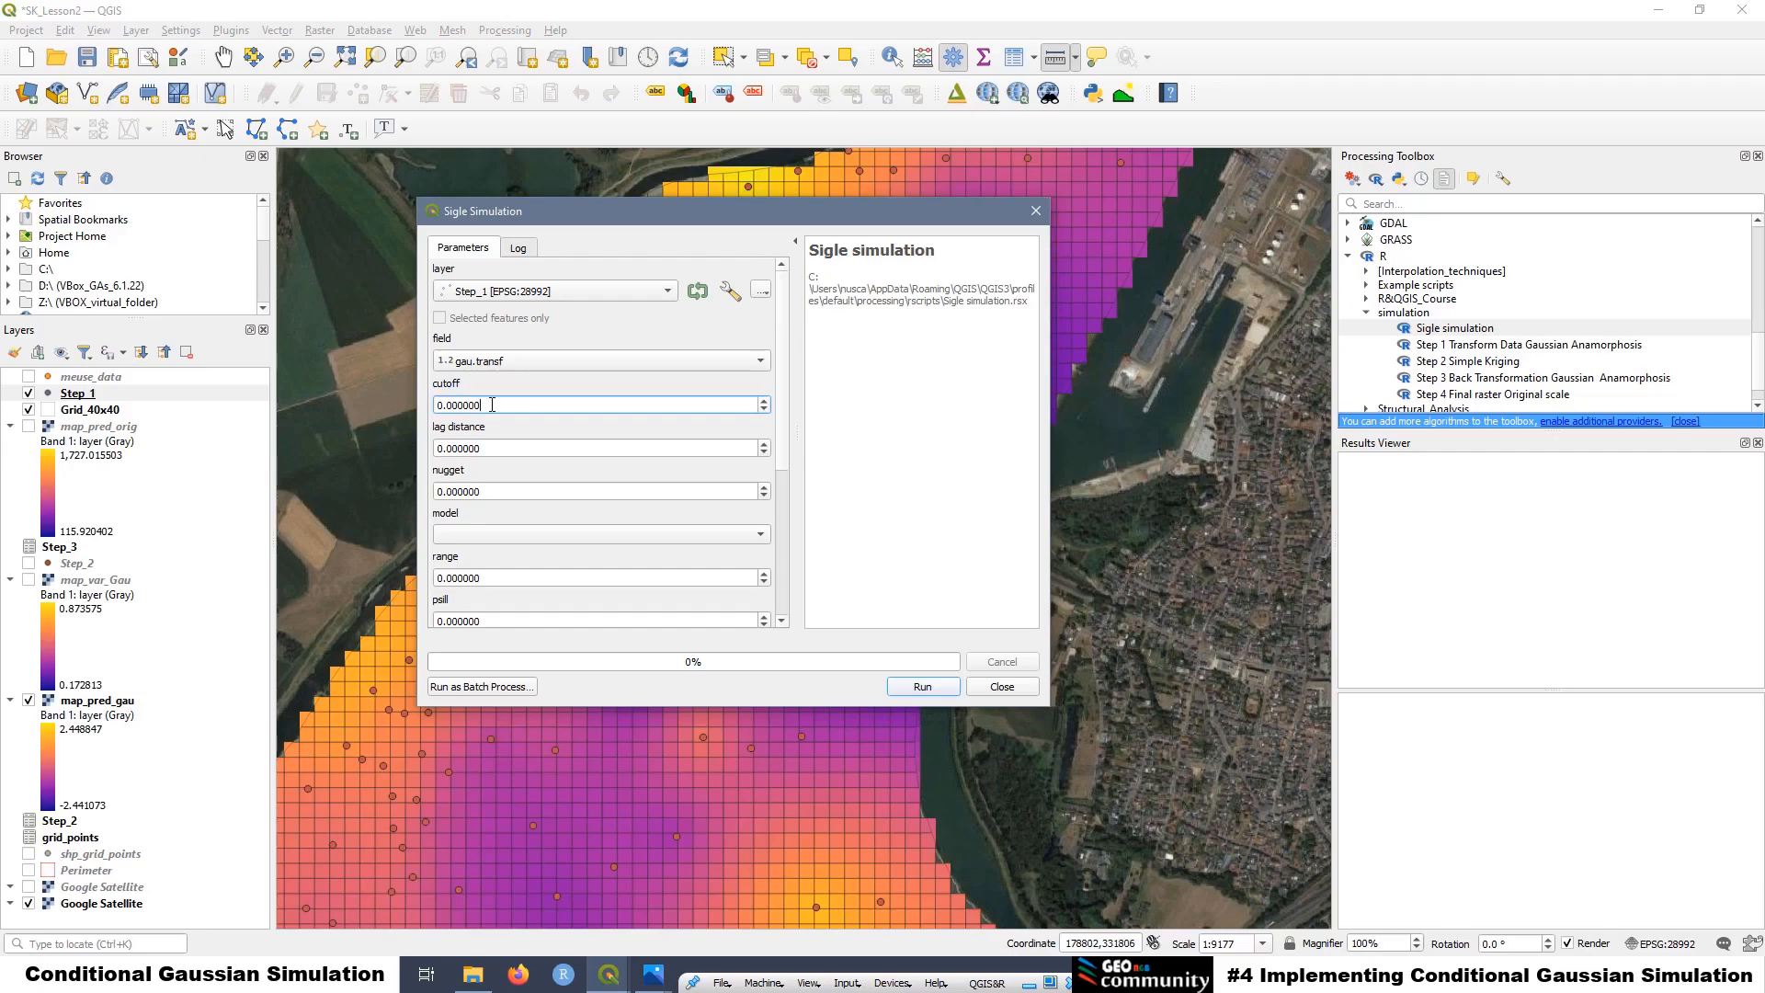
left_click_drag(476, 405, 429, 404)
type("1250")
key("Tab")
type("1")
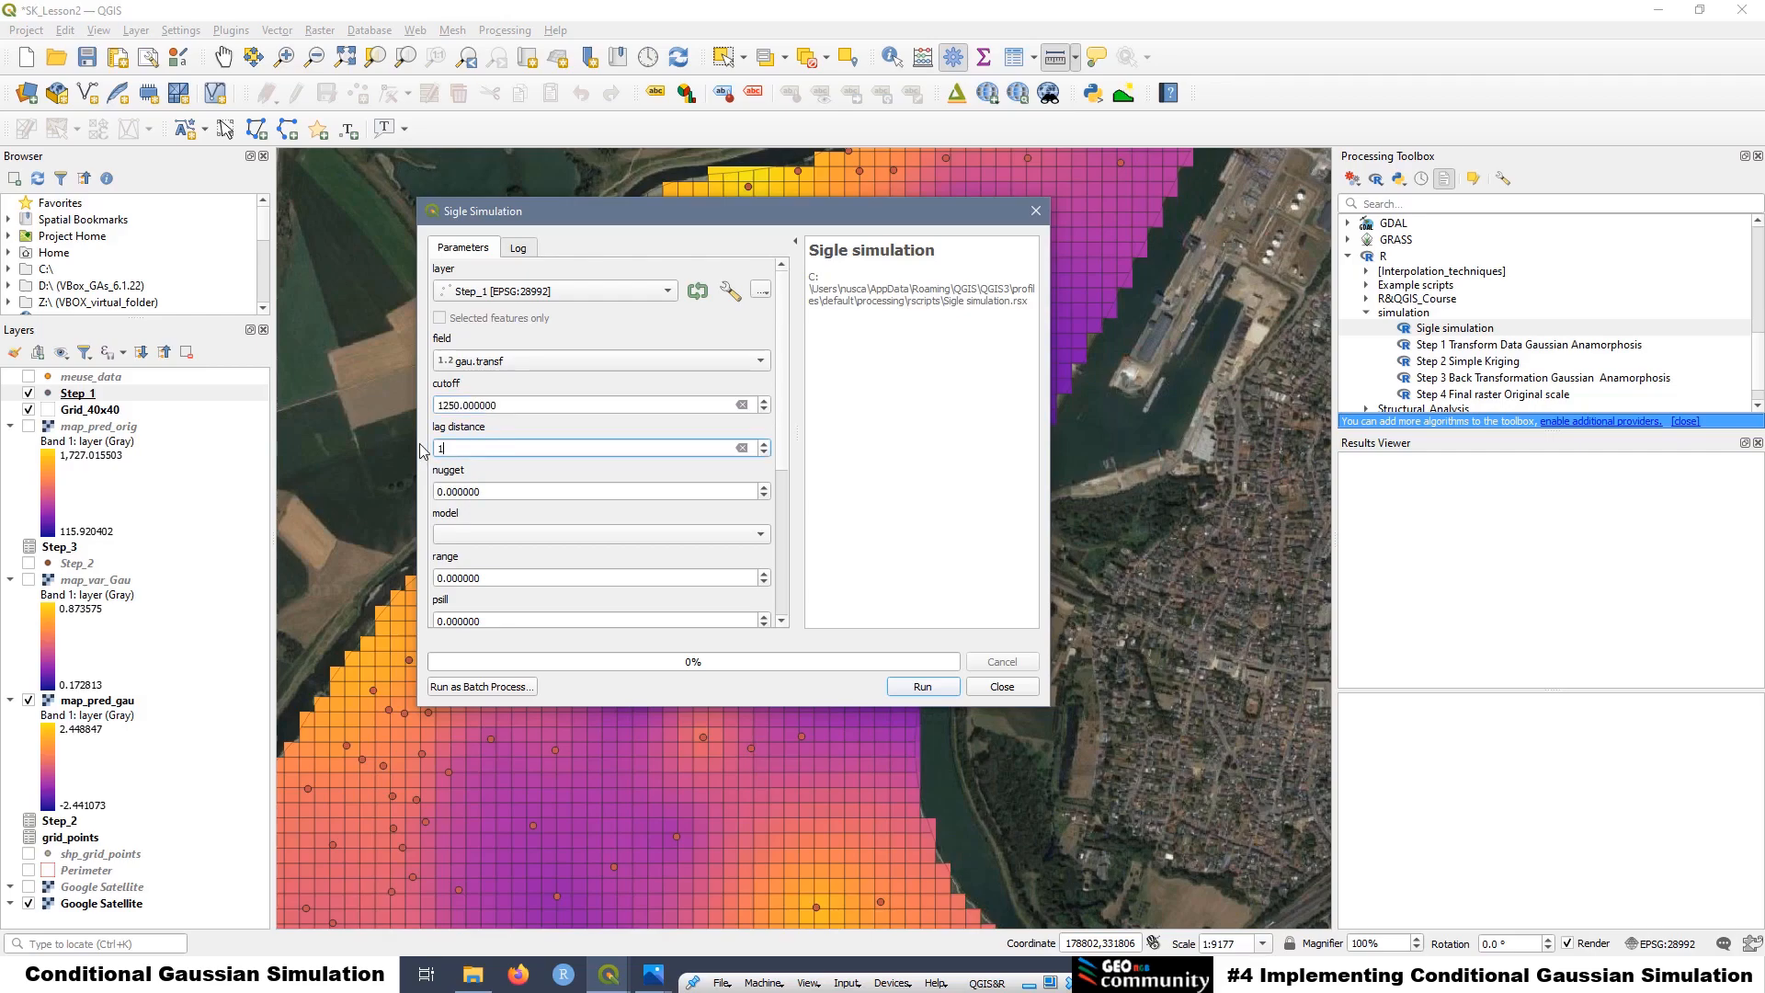
type("00")
View Original_model.png to read the spherical model's nugget, psill and range, and return to the SK_Lesson2 window
left_click(475, 980)
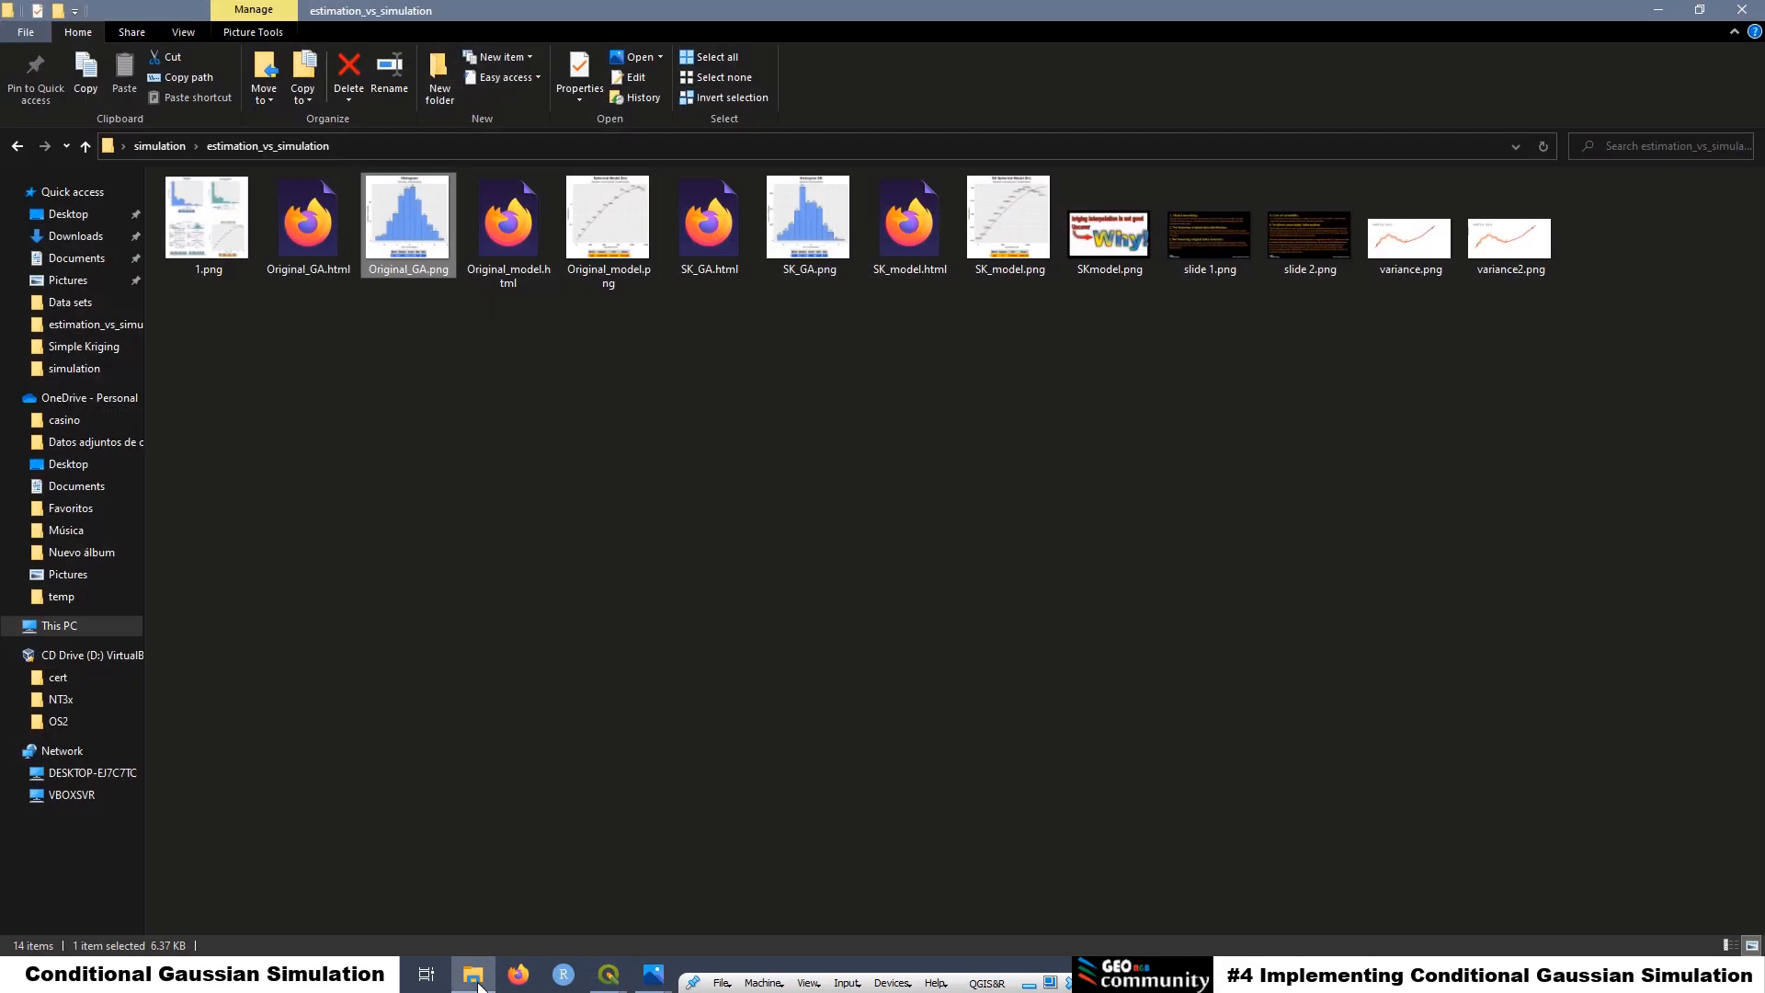
left_click(617, 237)
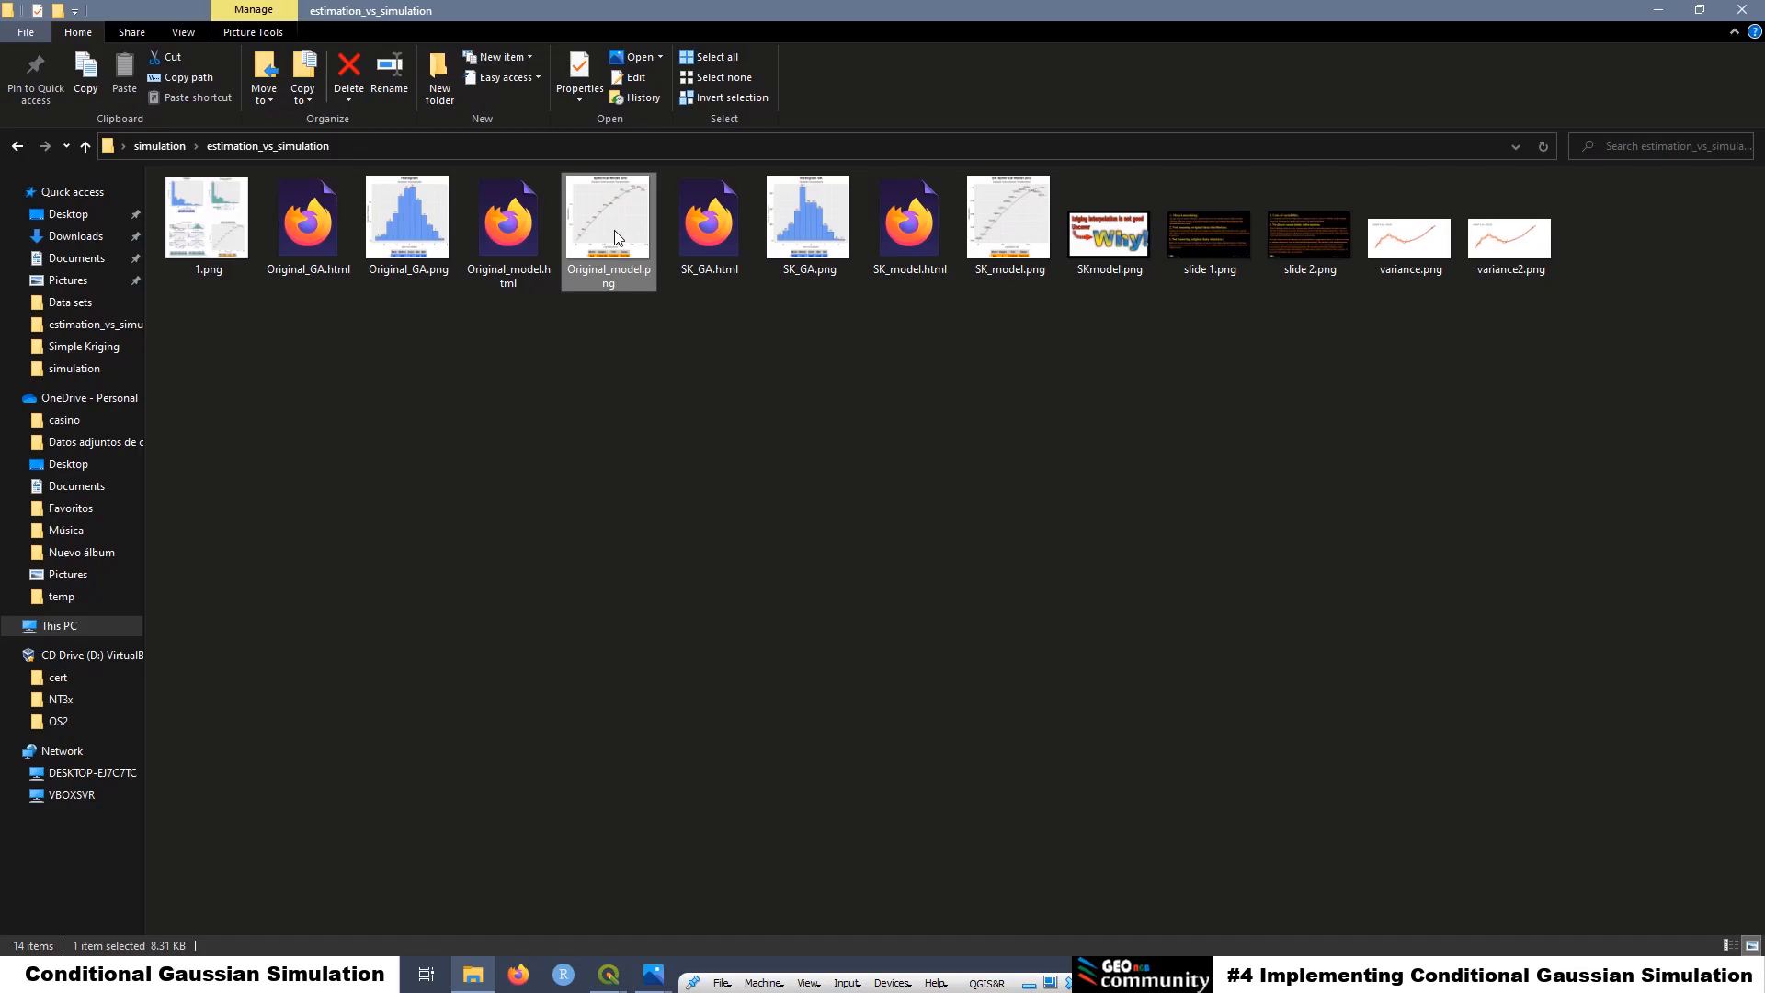
double_click(618, 237)
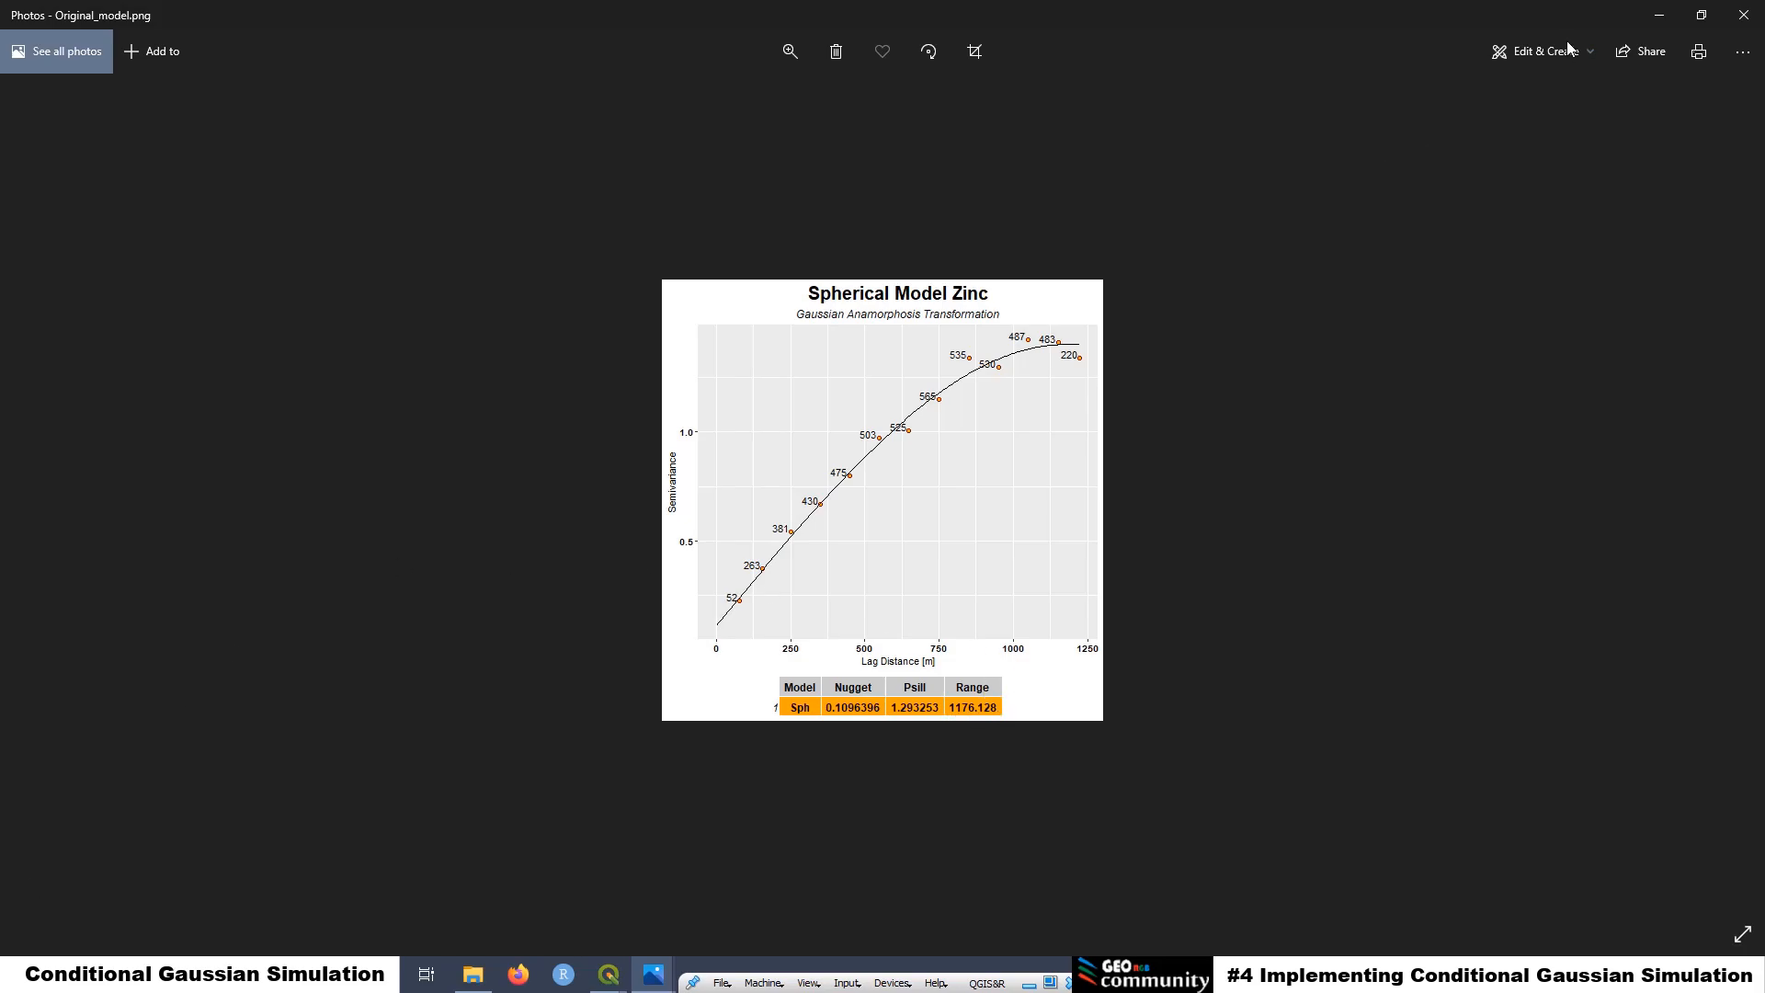
left_click(1660, 15)
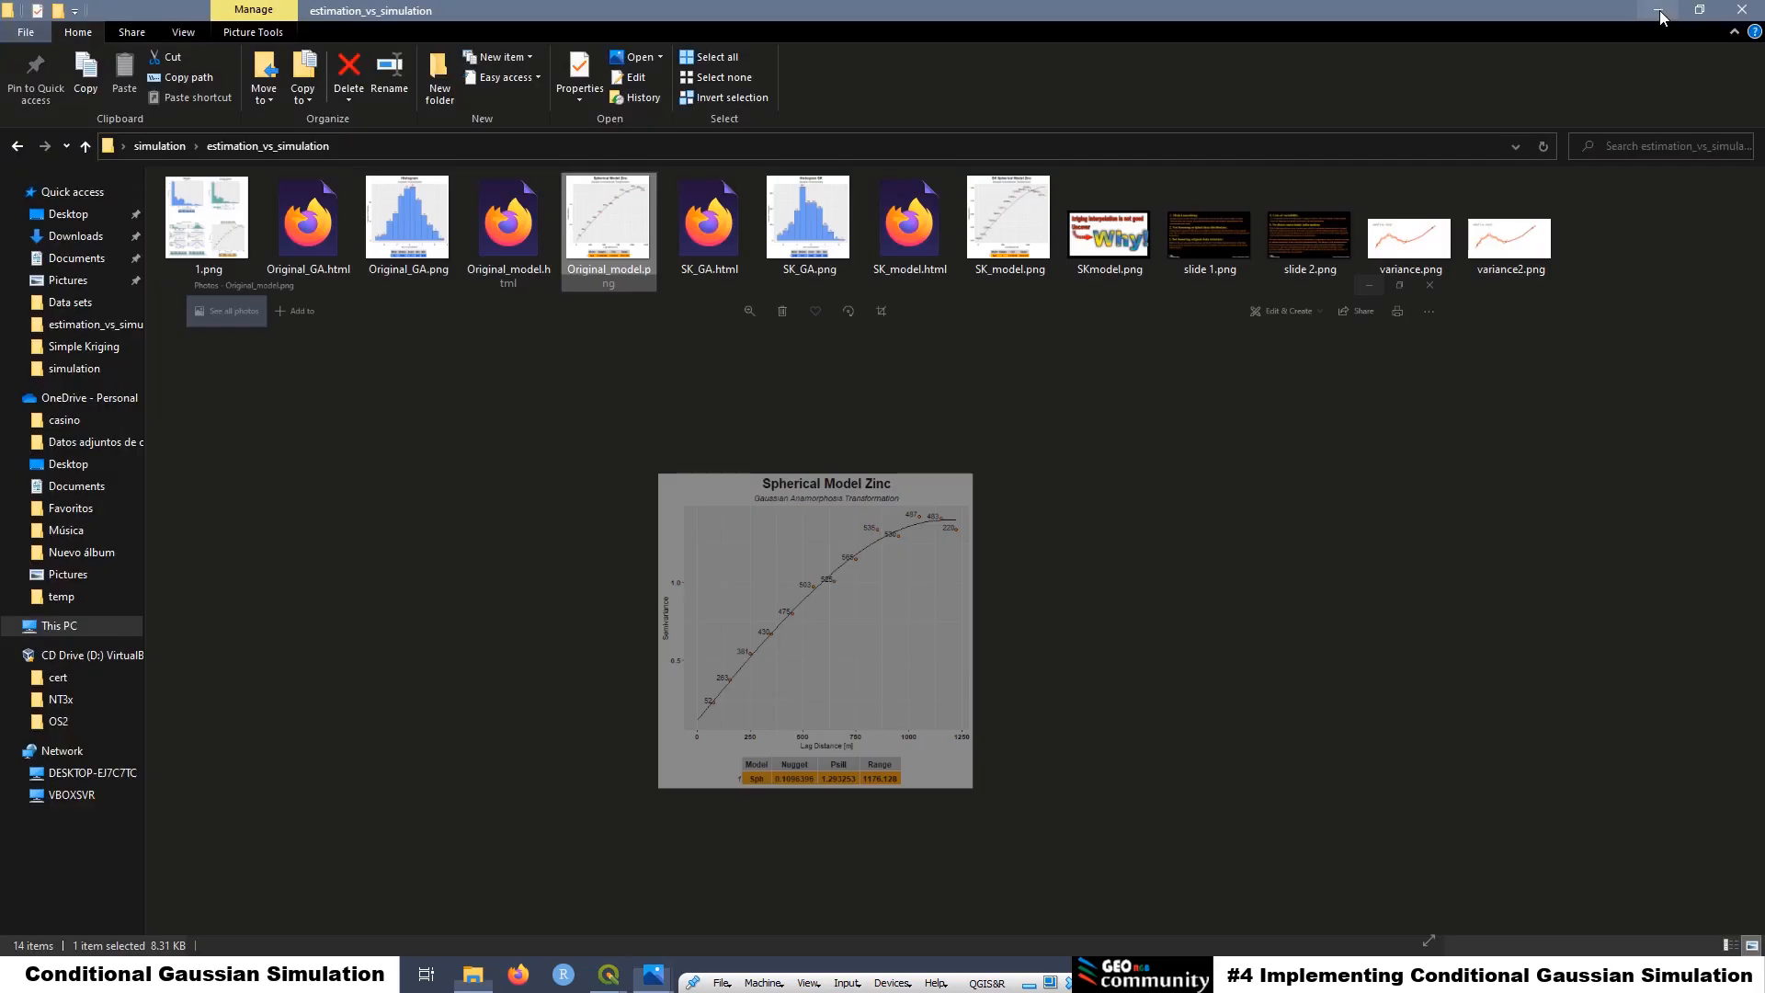
left_click(607, 976)
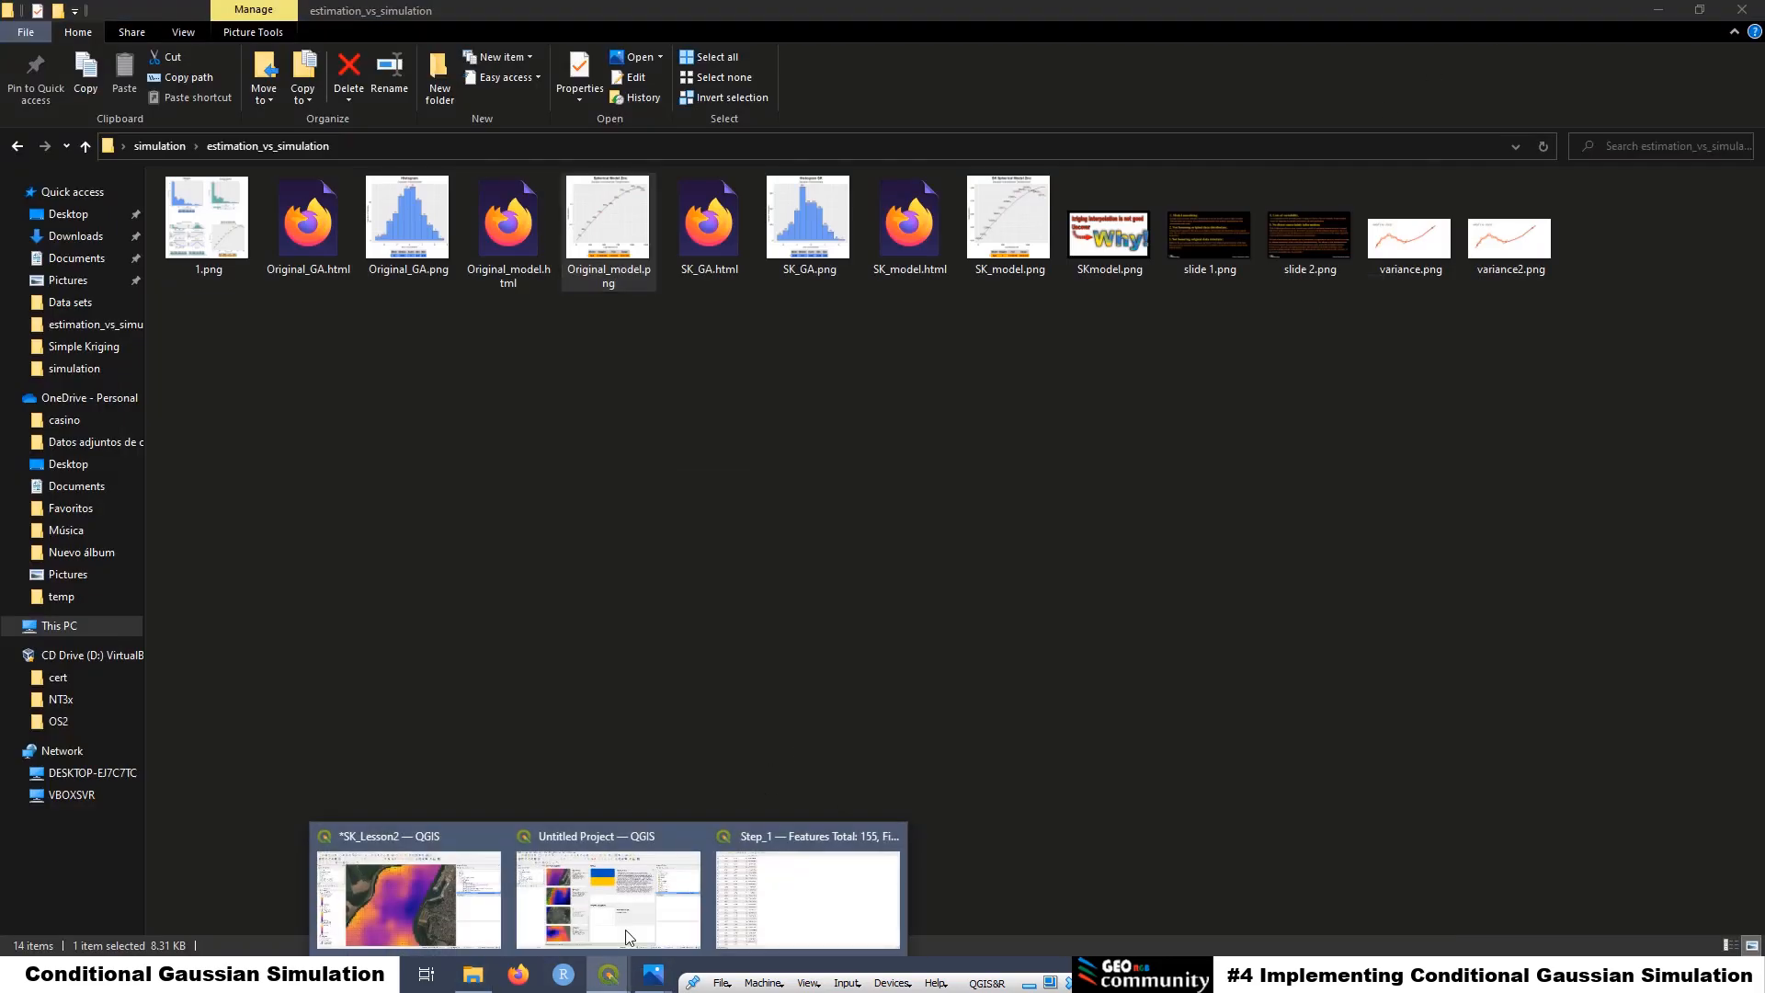
left_click(406, 837)
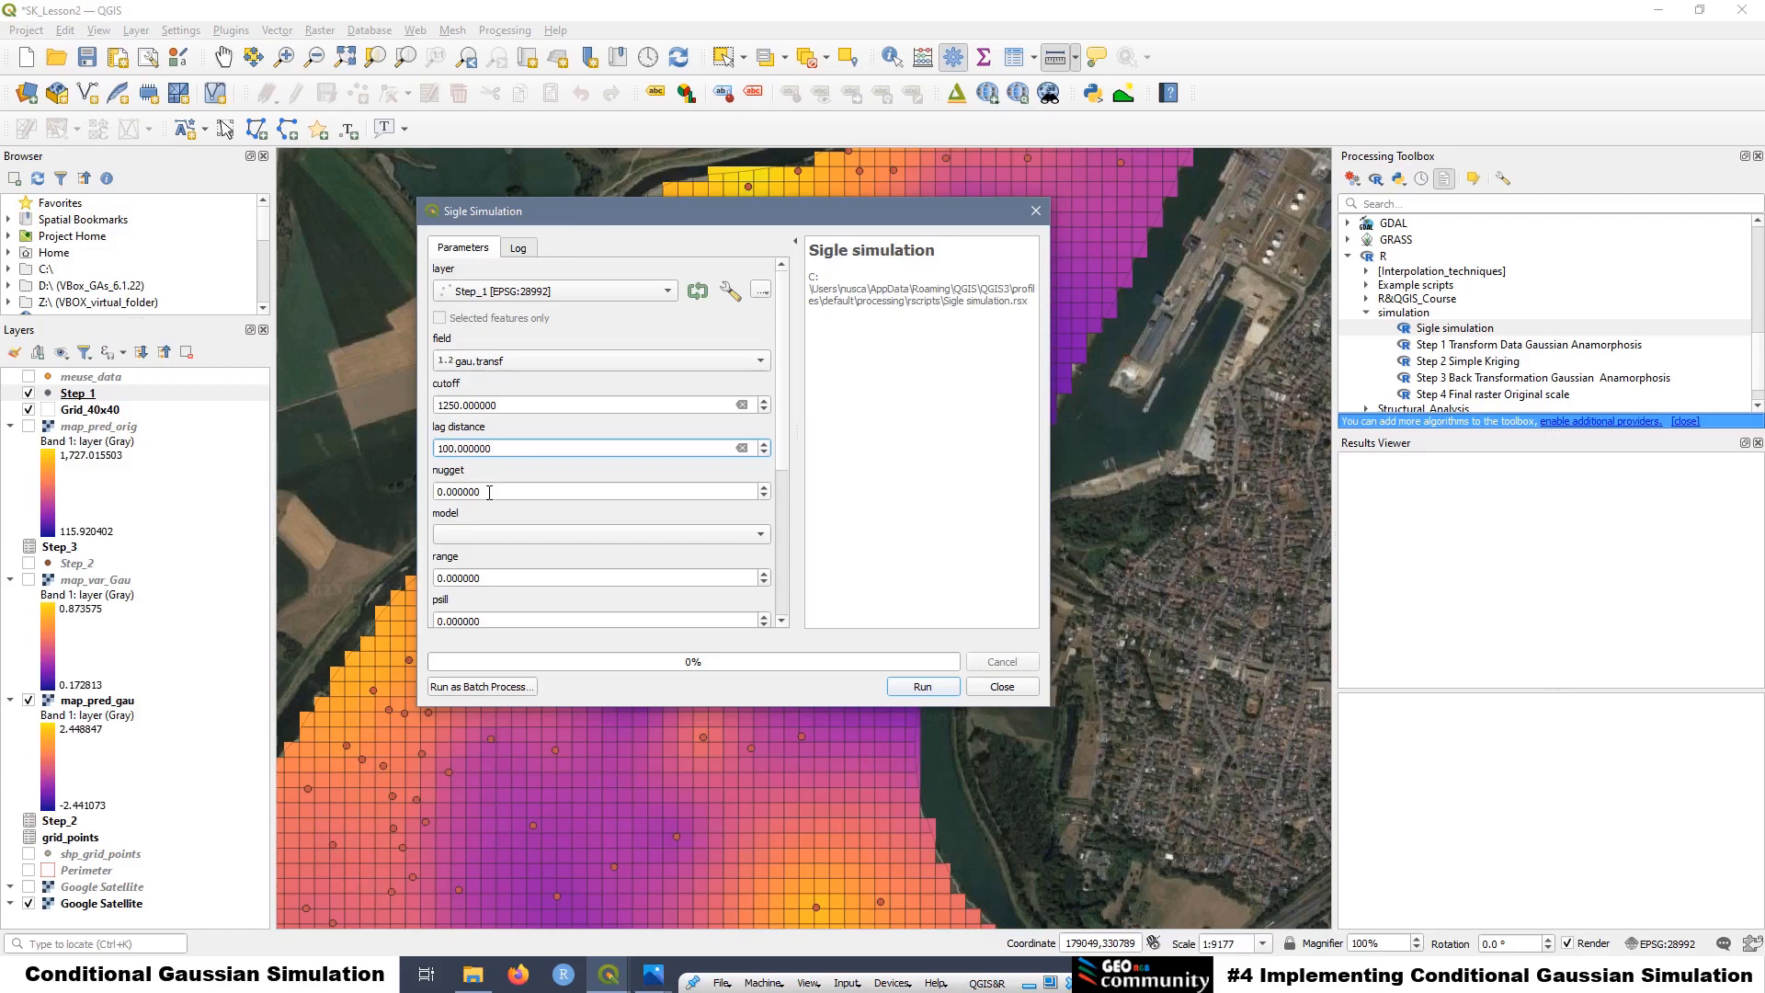
Define the variogram model with nugget 0.10, model Sph, range 1176.12 and psill 1.29
left_click_drag(489, 493, 434, 497)
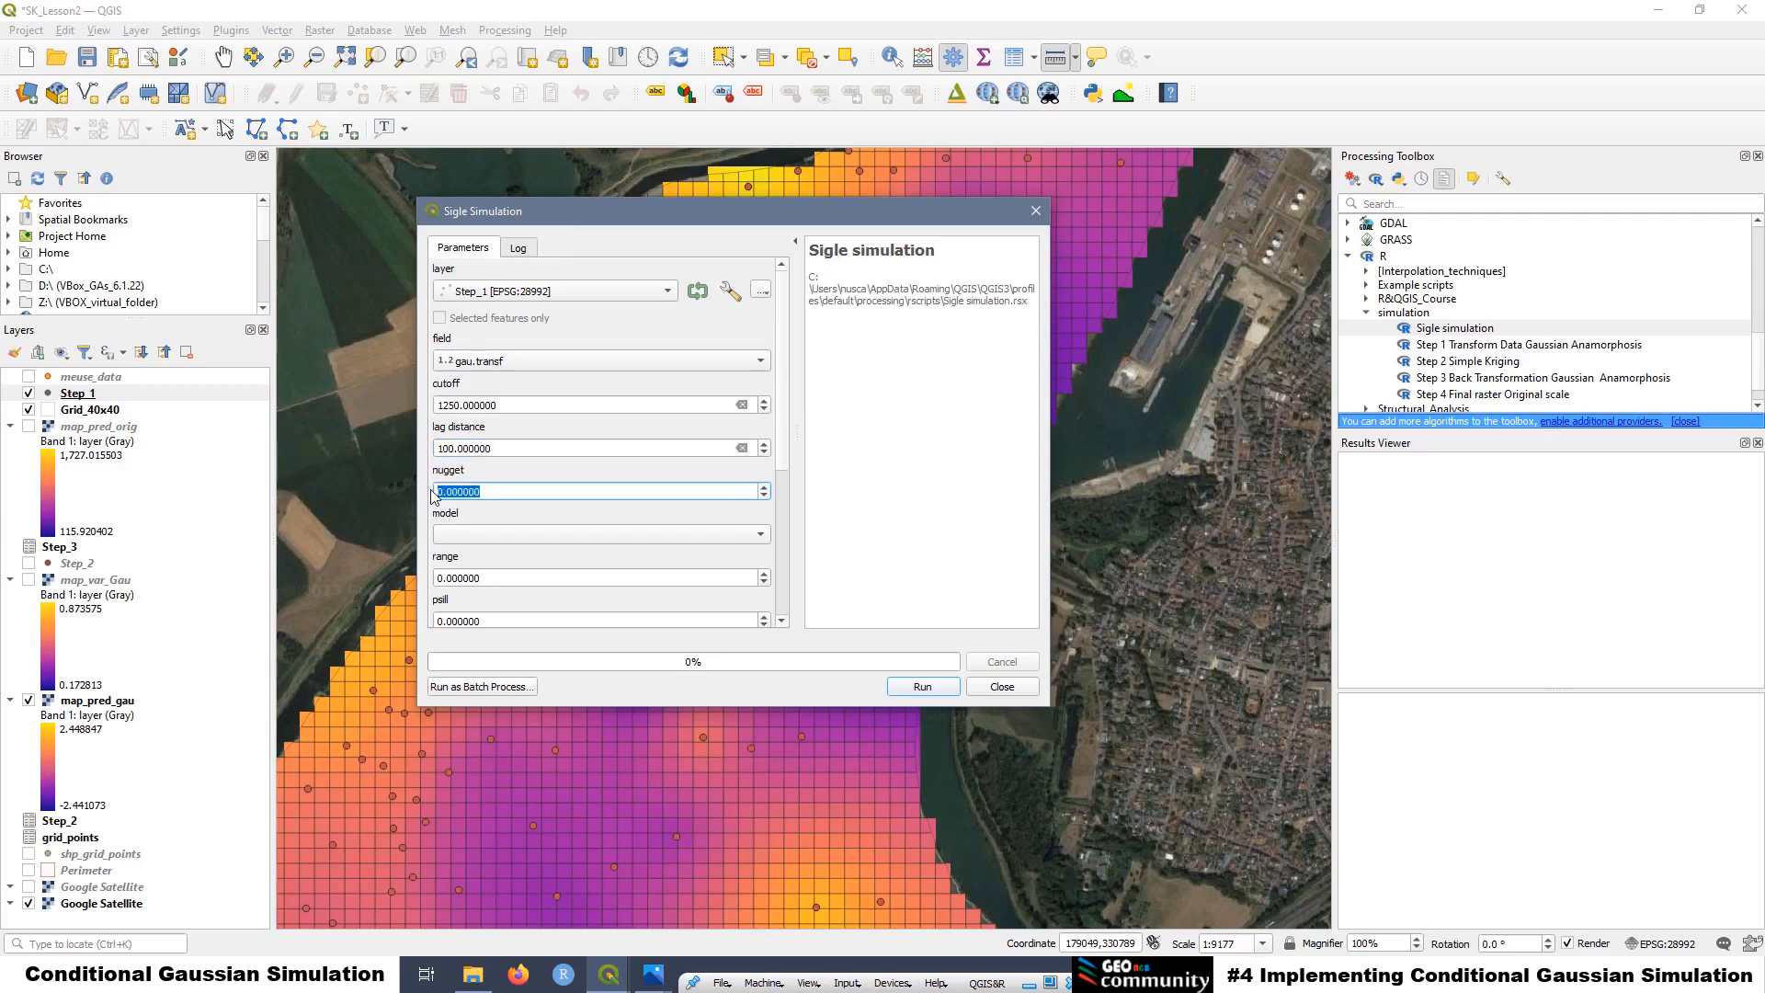
type("0.10")
left_click(465, 535)
left_click(472, 556)
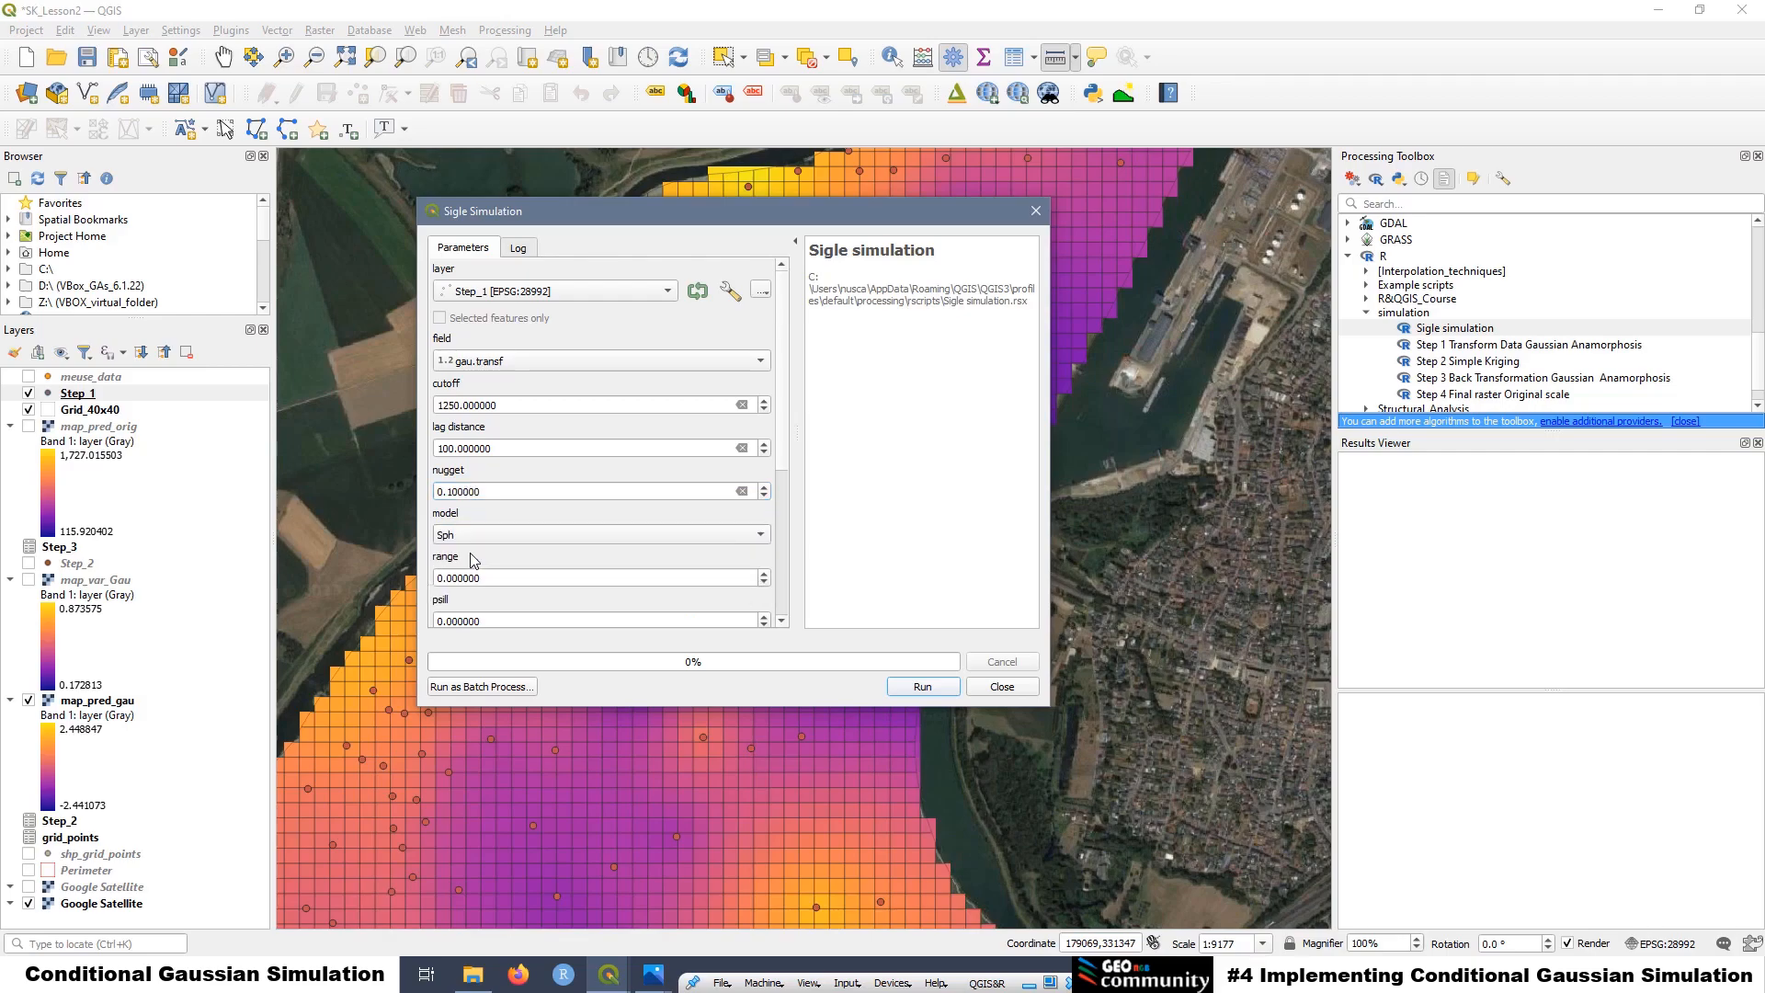
left_click_drag(478, 578, 381, 576)
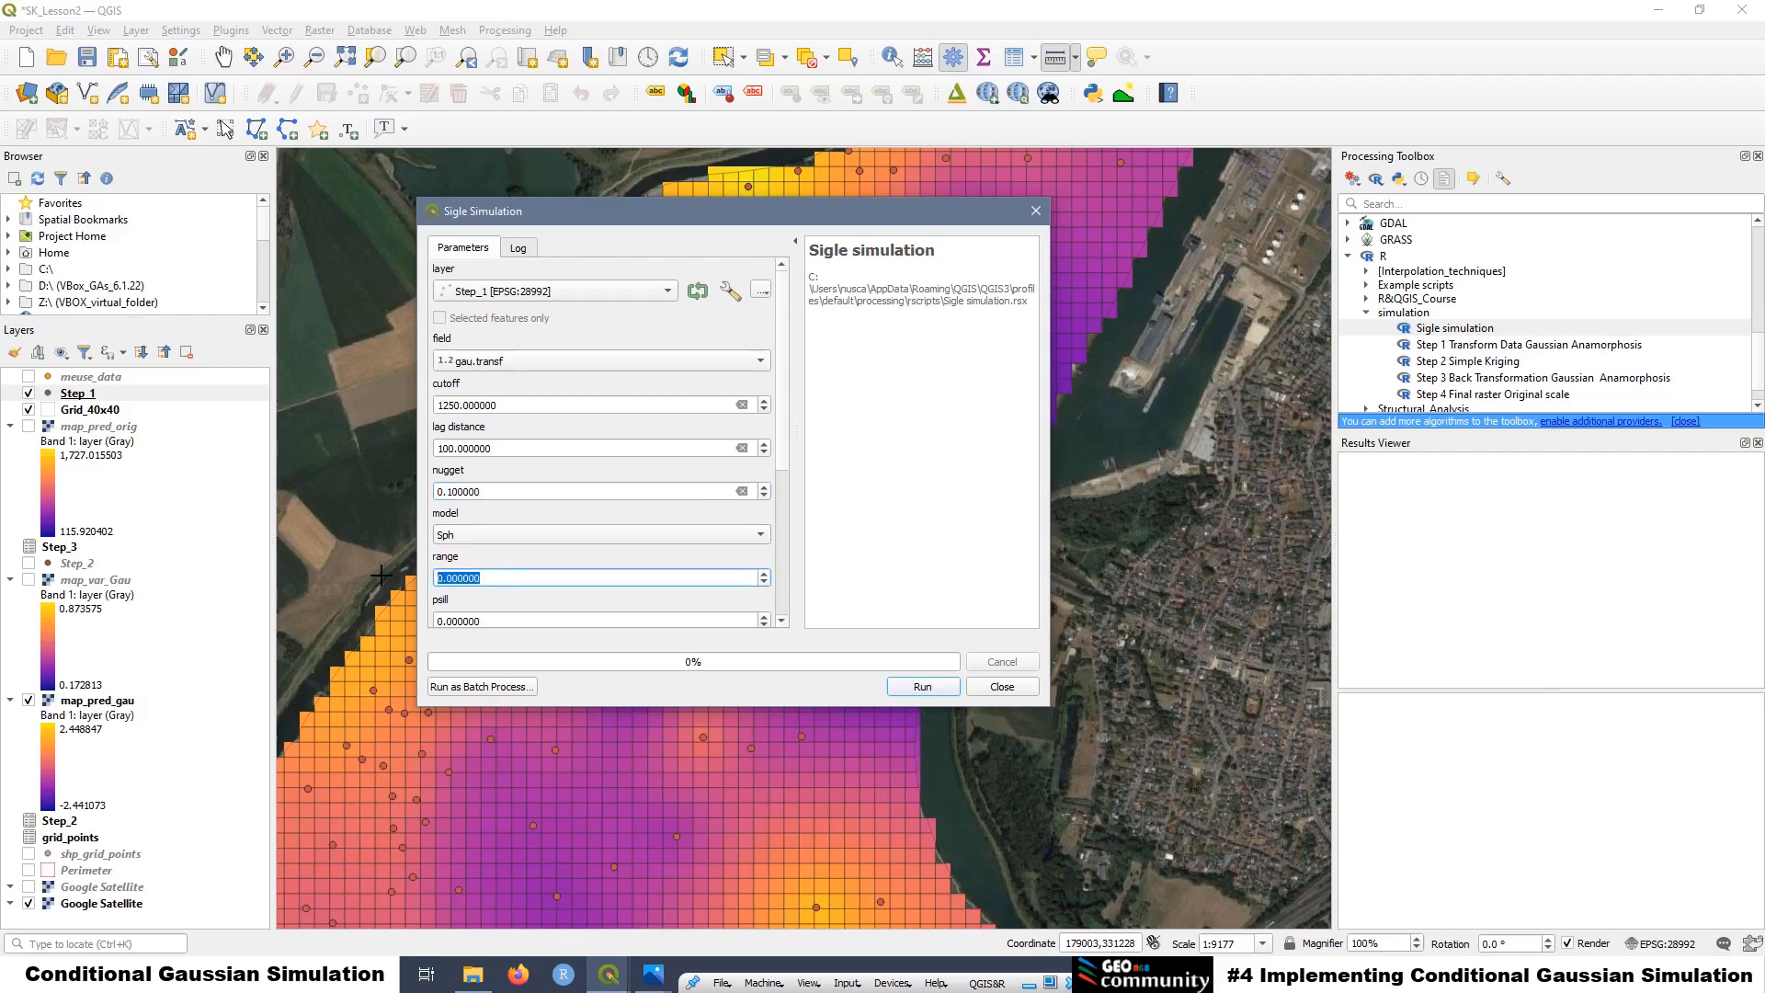
type("1176.12")
left_click_drag(480, 621, 411, 616)
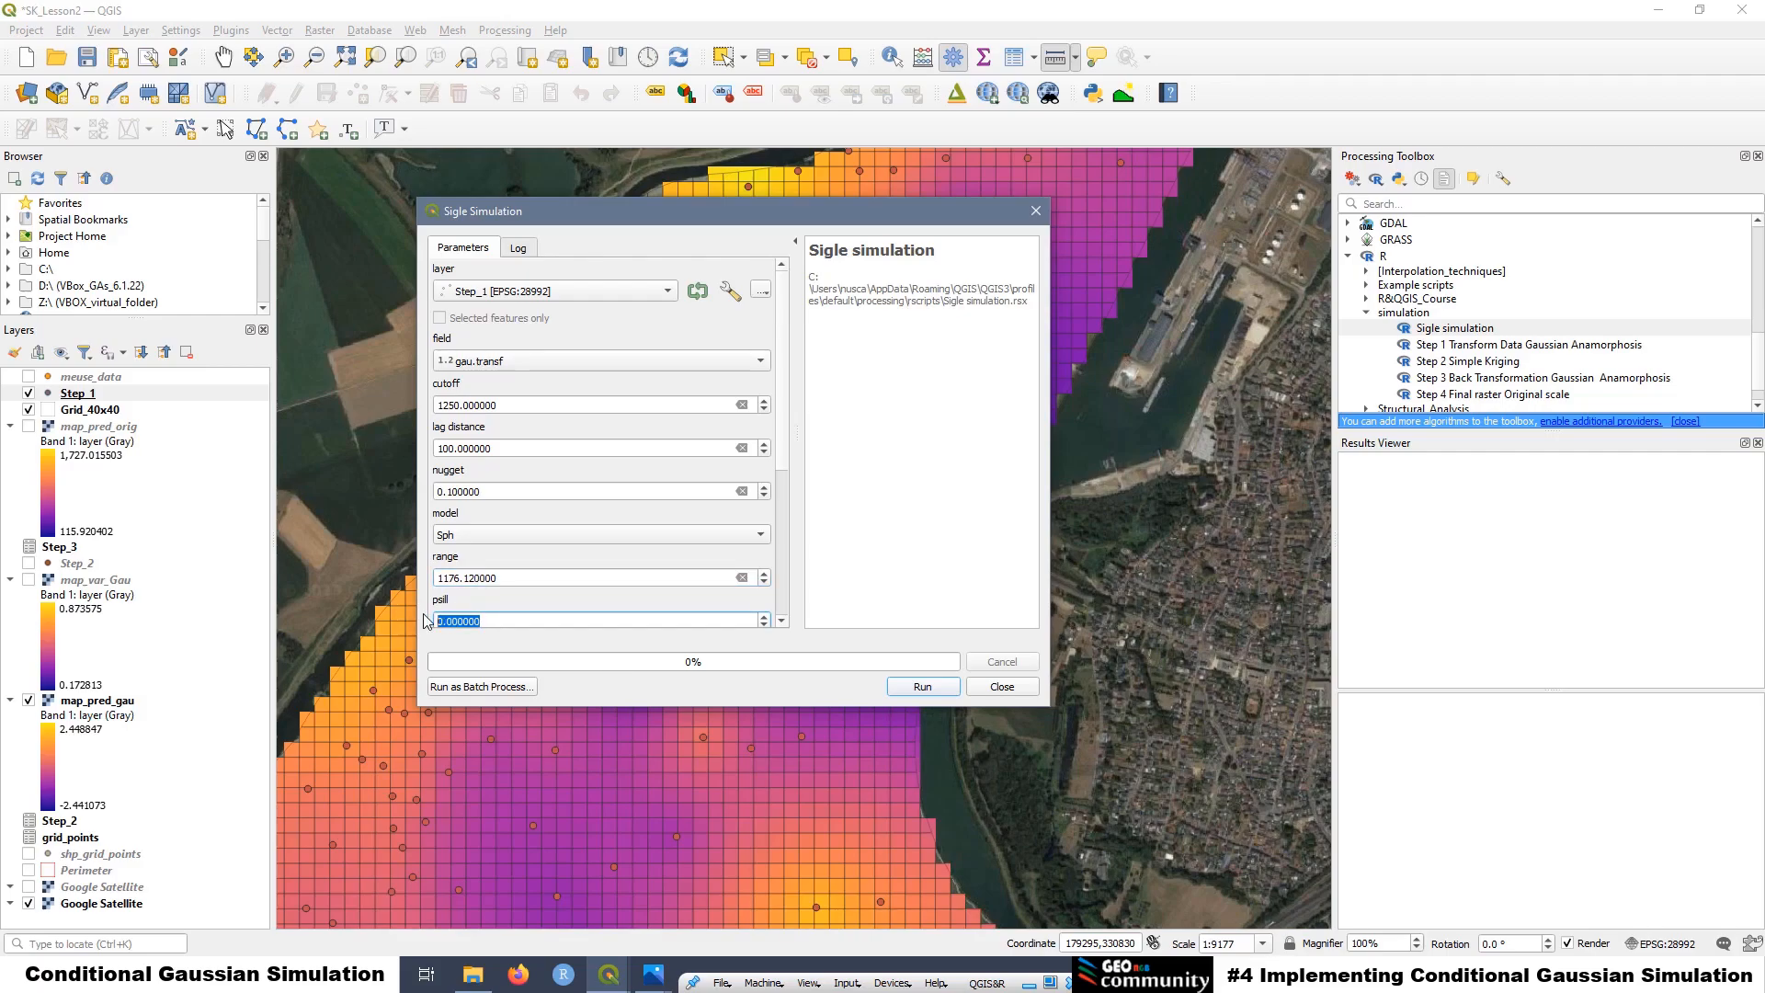
type("1.29")
scroll(790, 424, "down", 3)
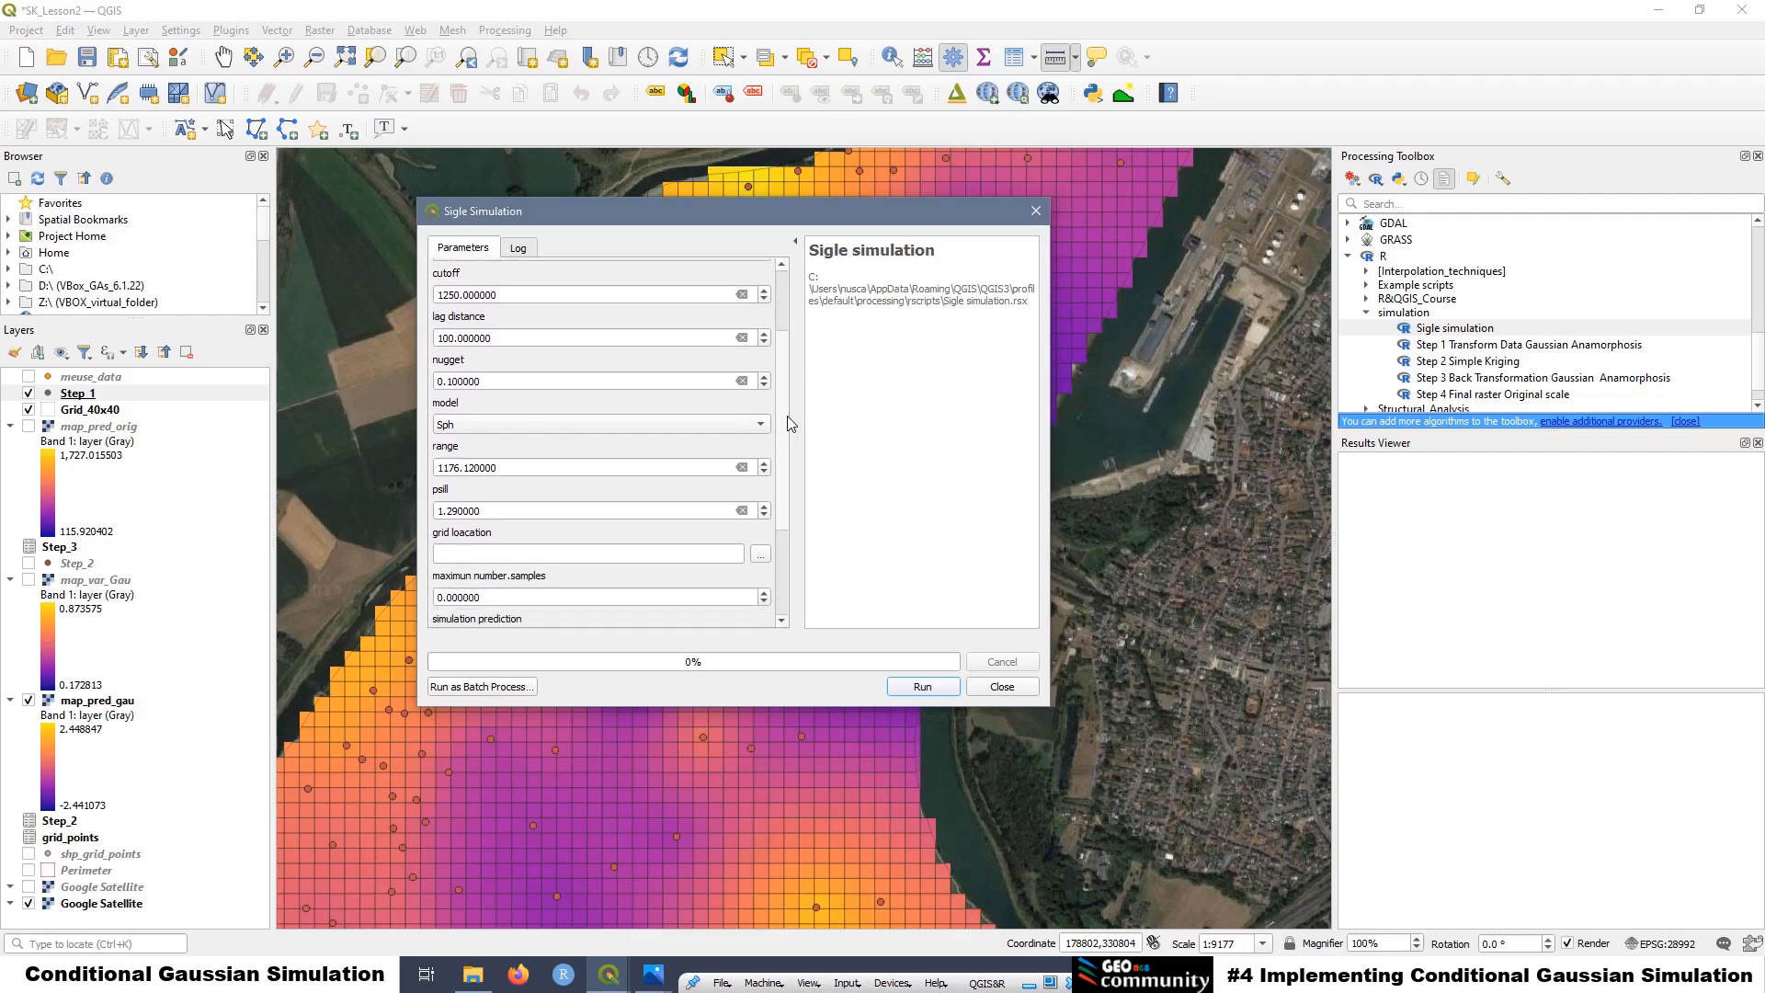
scroll(791, 424, "down", 2)
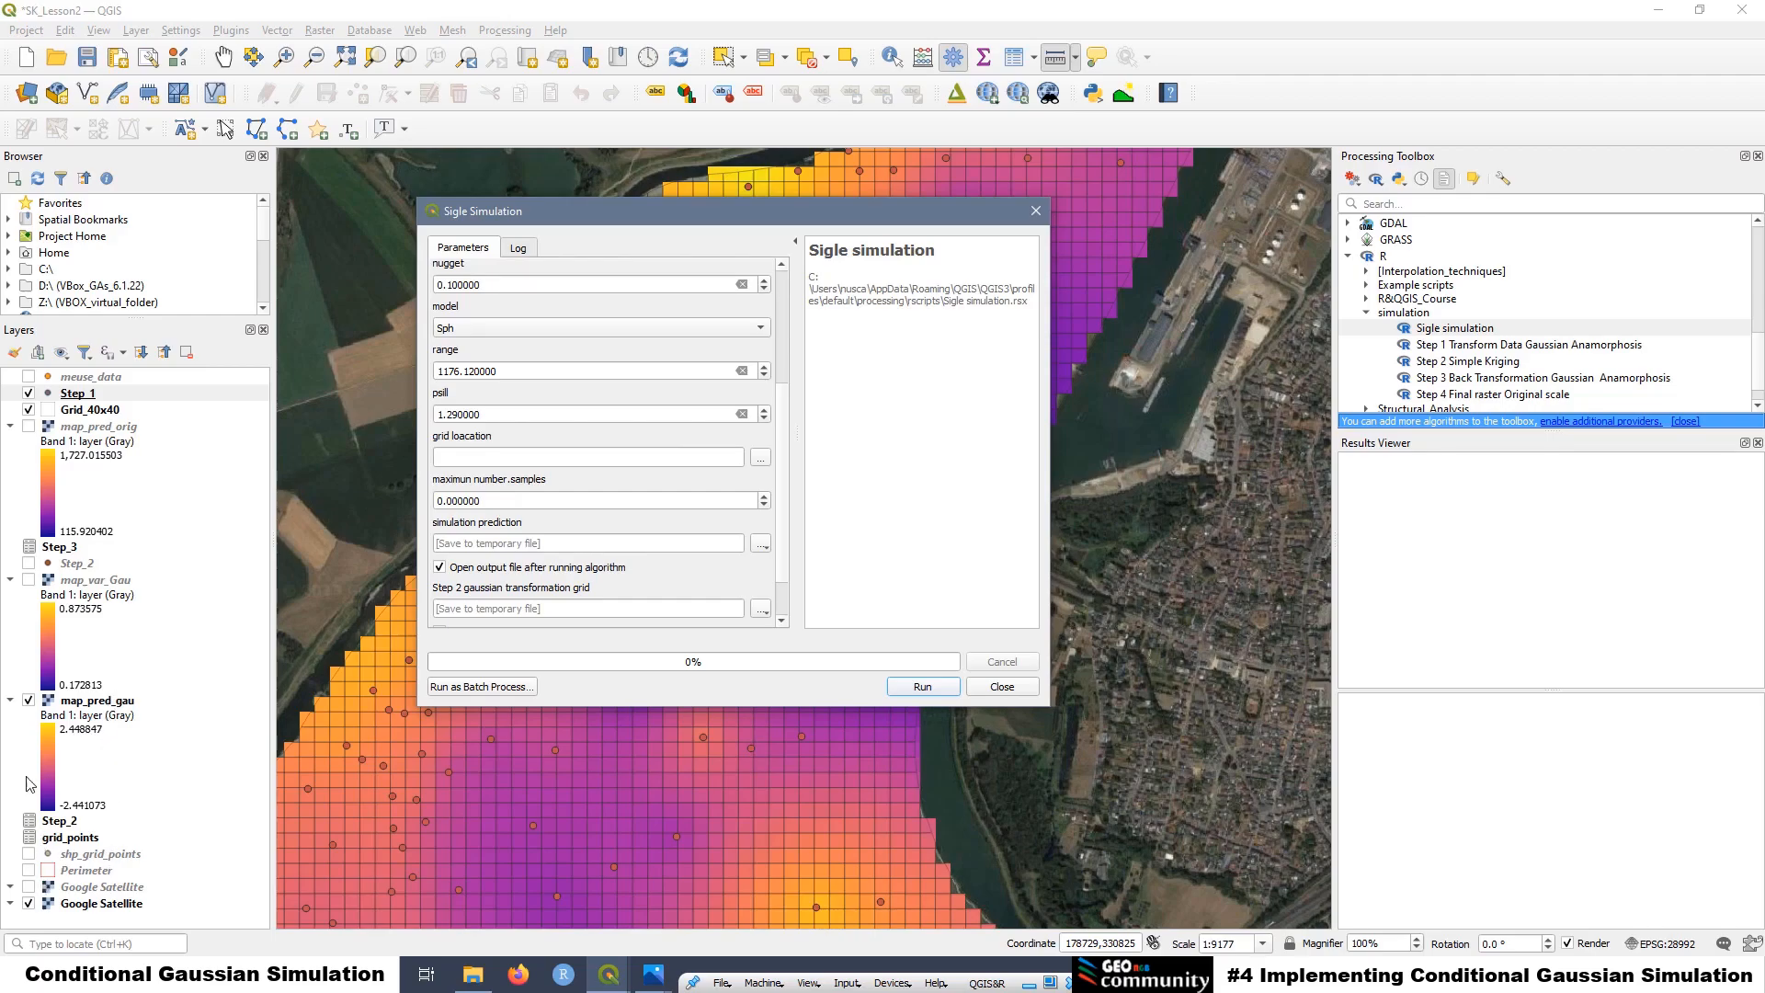
Hide the map_pred_gau, Grid_40x40 and lower Google Satellite layers, and show the shp_grid_points layer
left_click(29, 701)
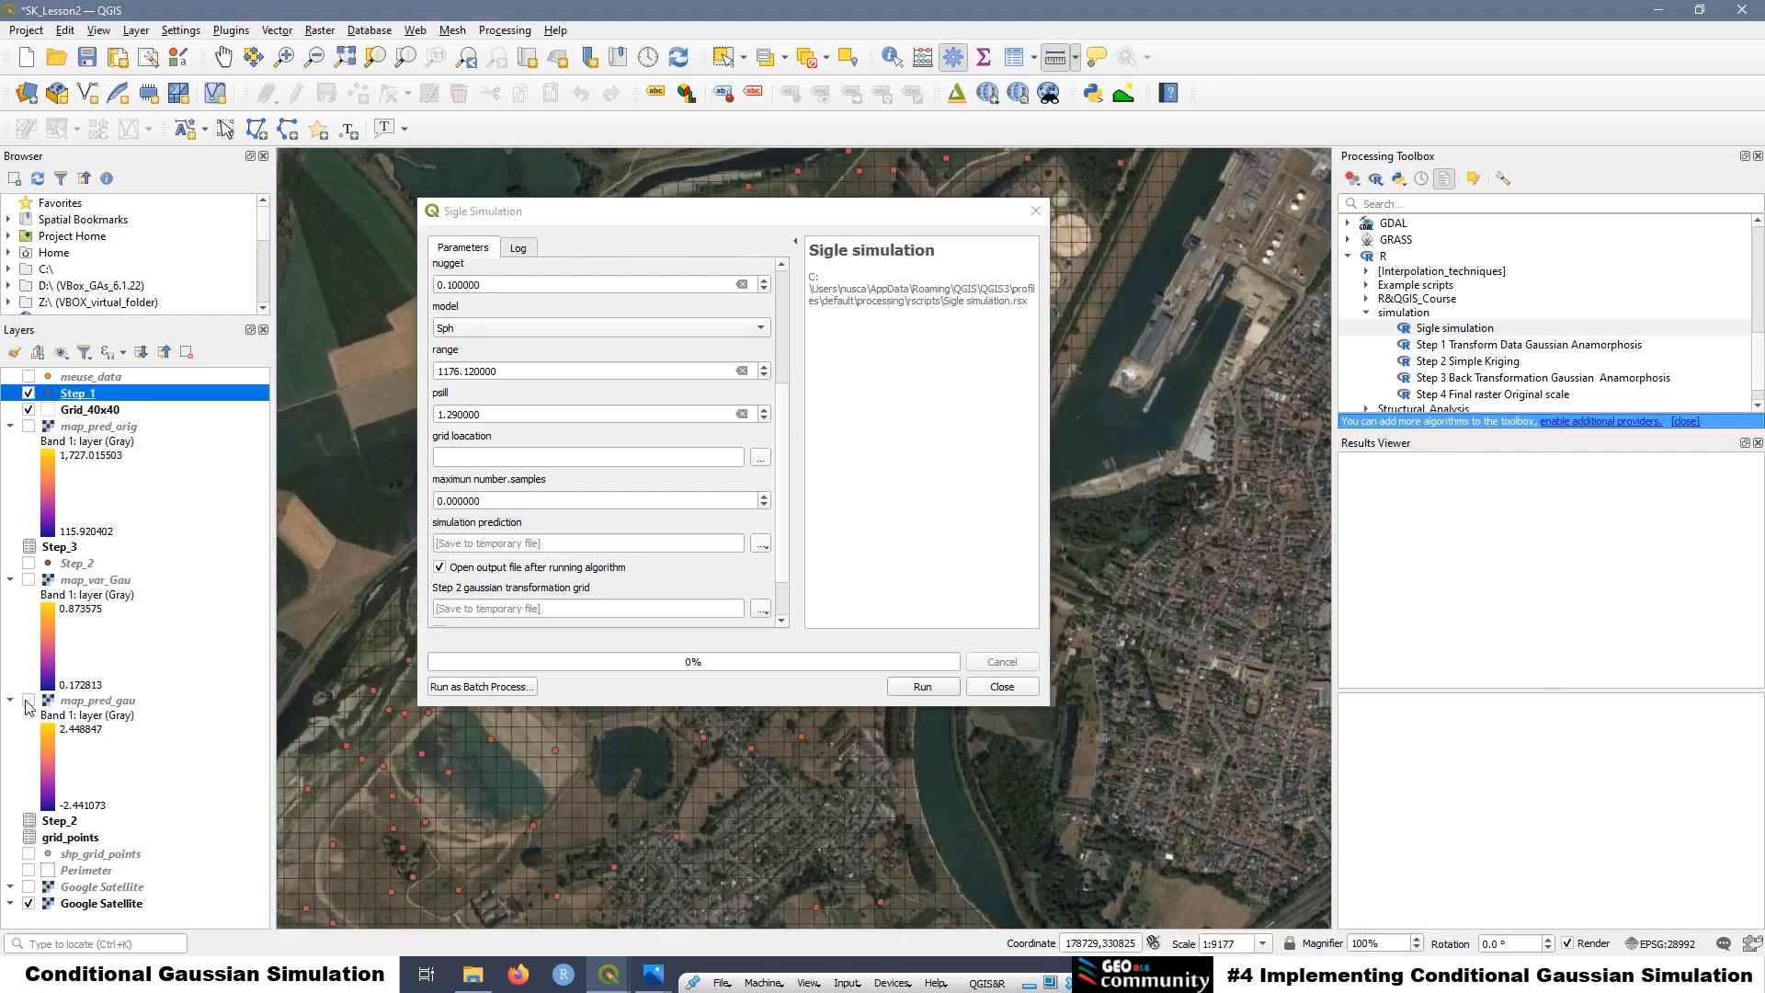
left_click(28, 411)
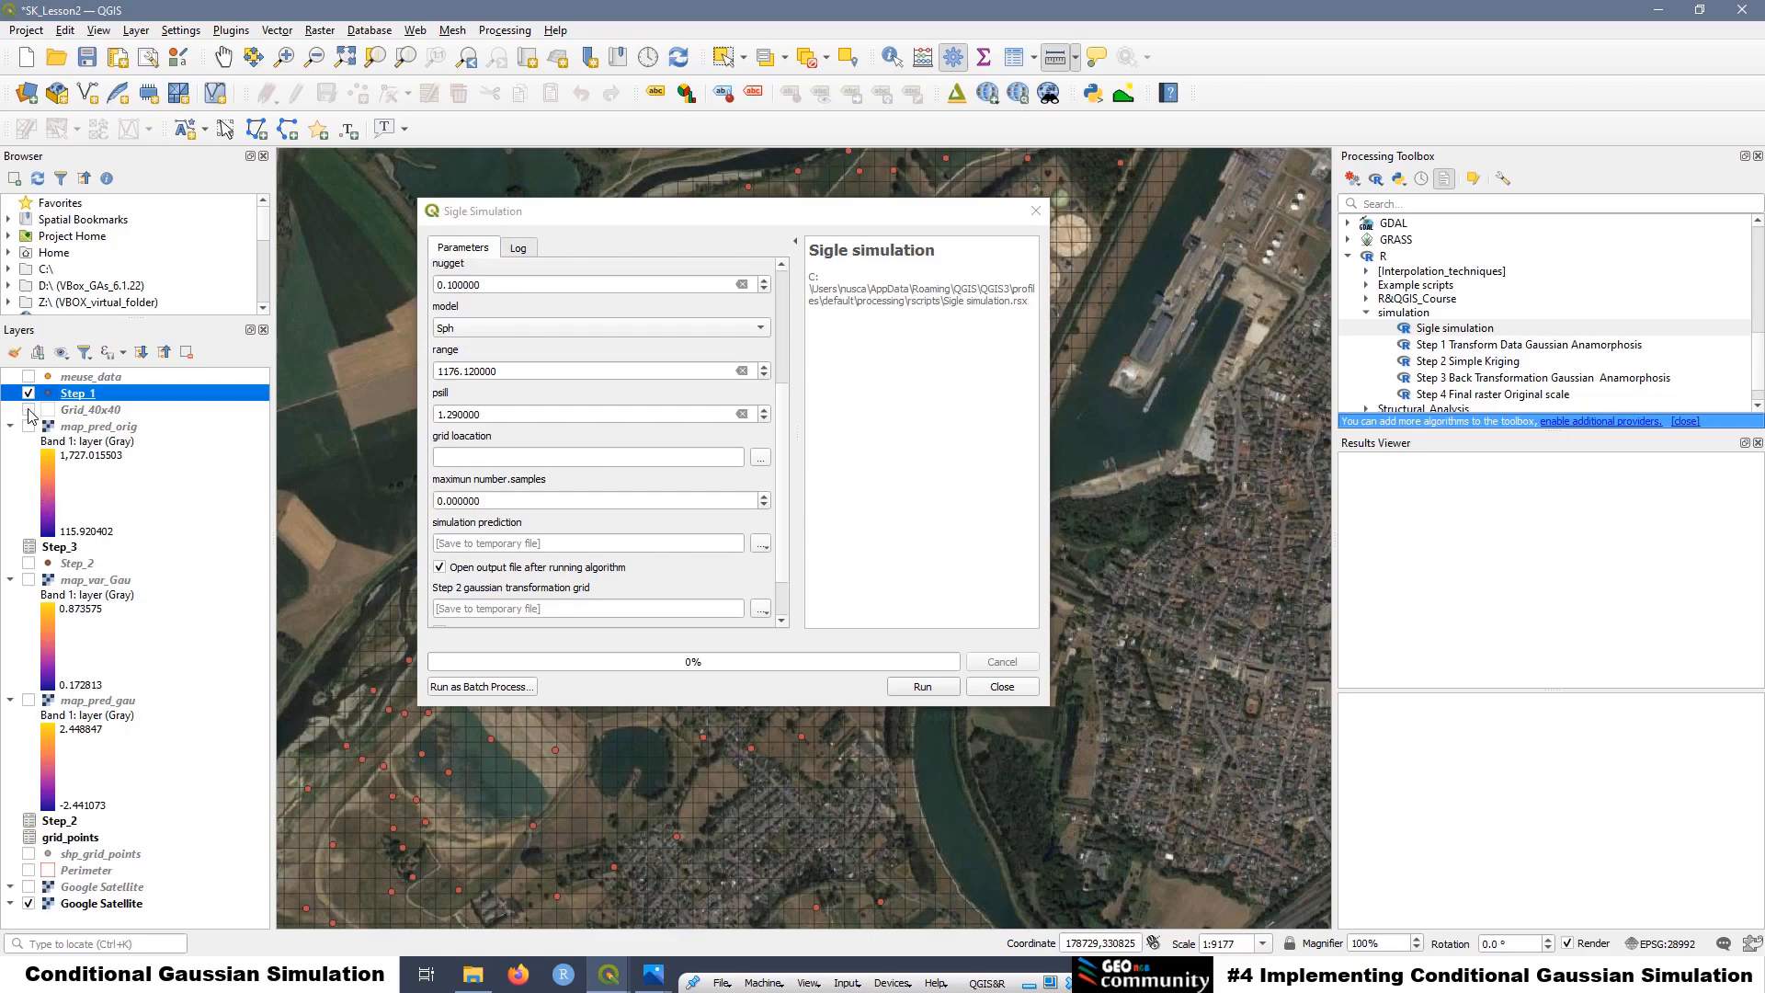
left_click(29, 905)
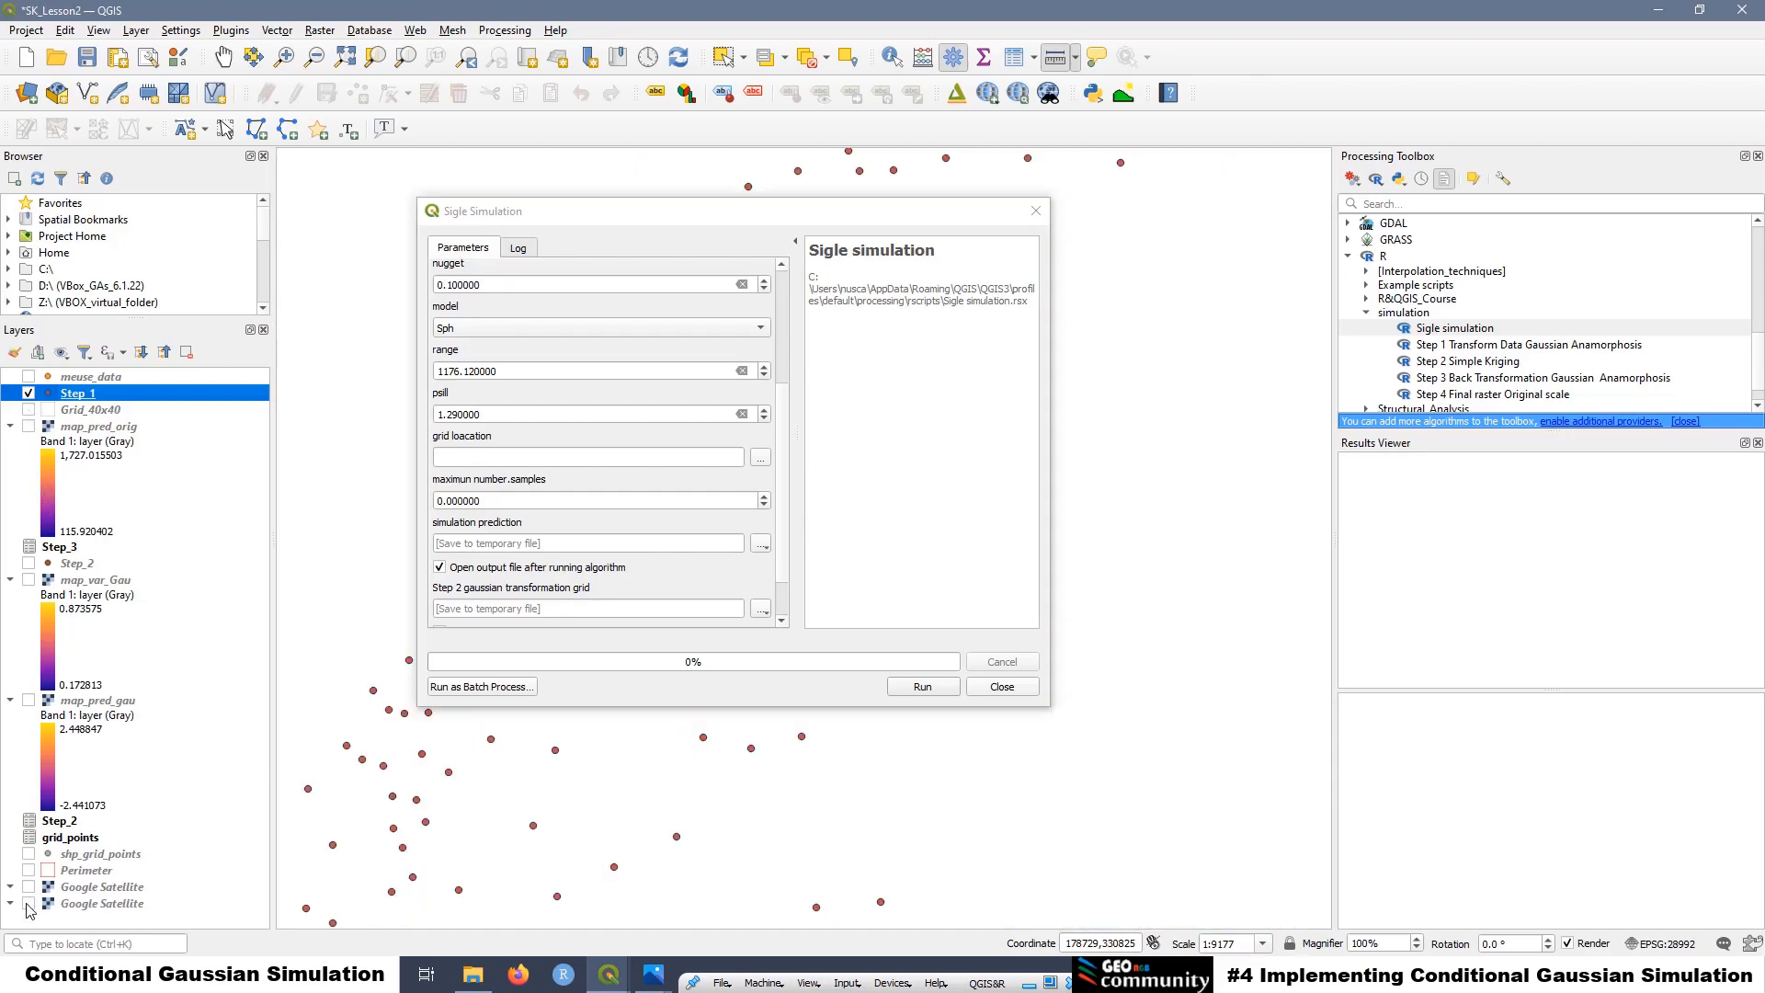
left_click(28, 855)
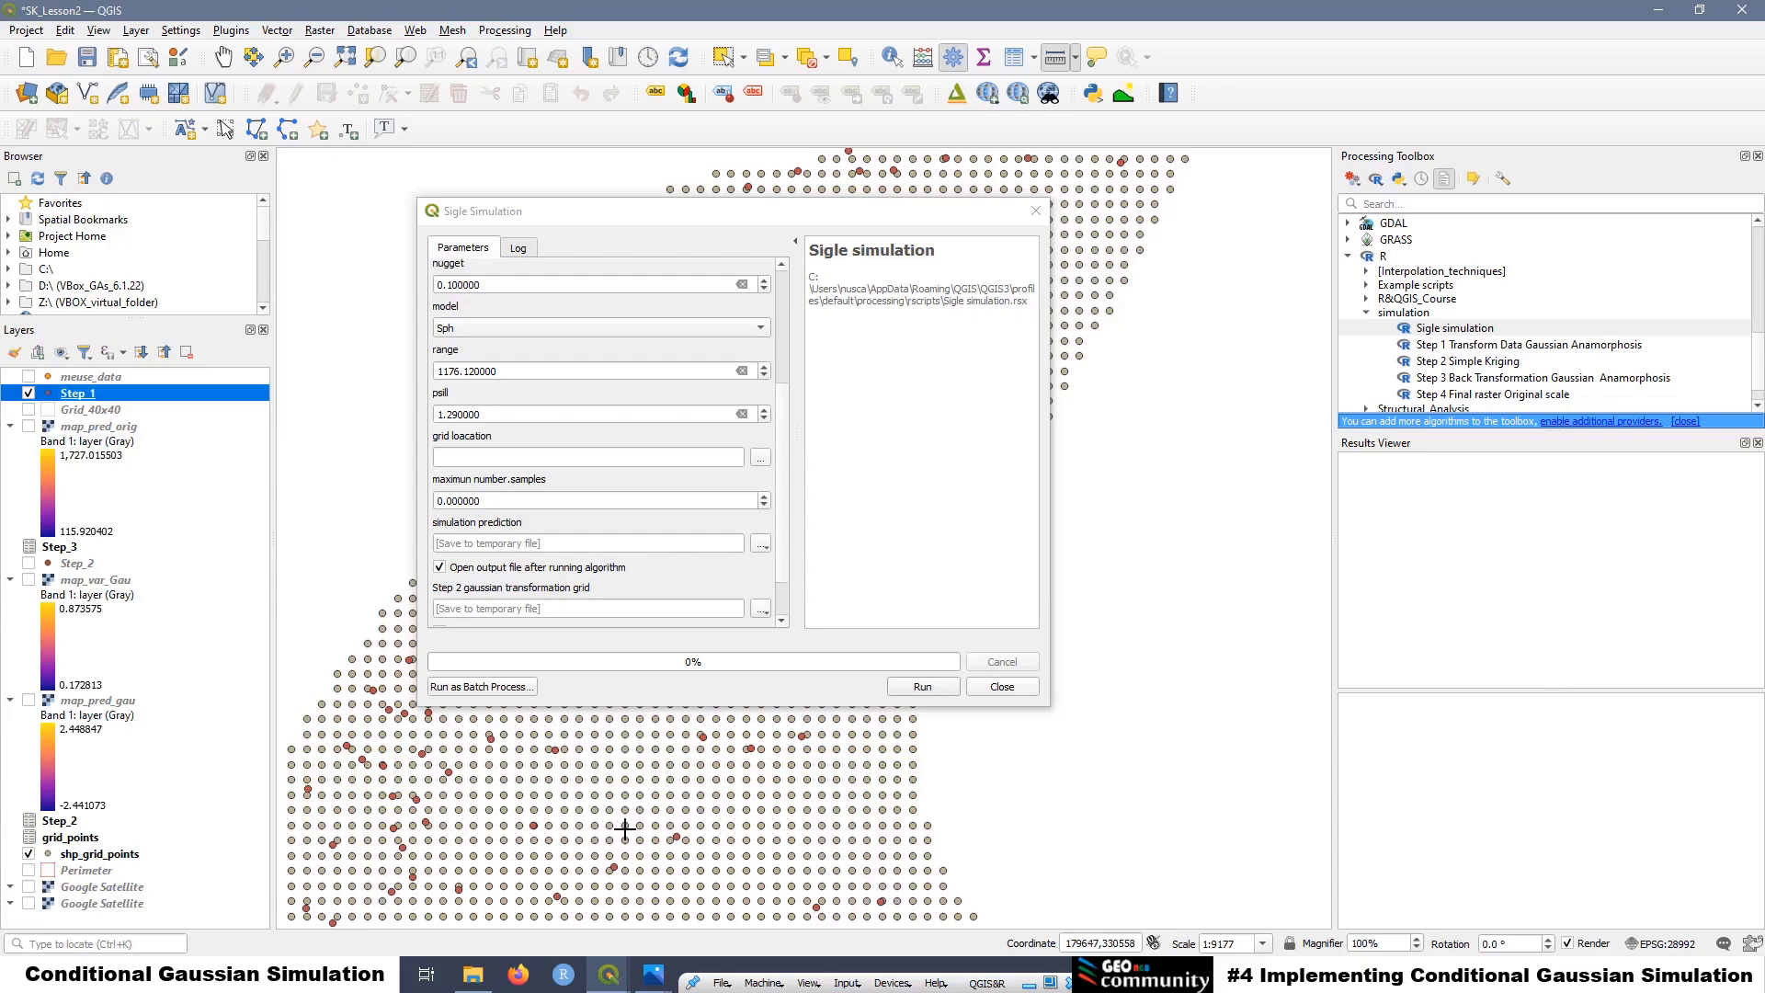
Set the grid location to grid_points.csv from the Data sets folder and the maximum number of samples to 100
left_click(760, 460)
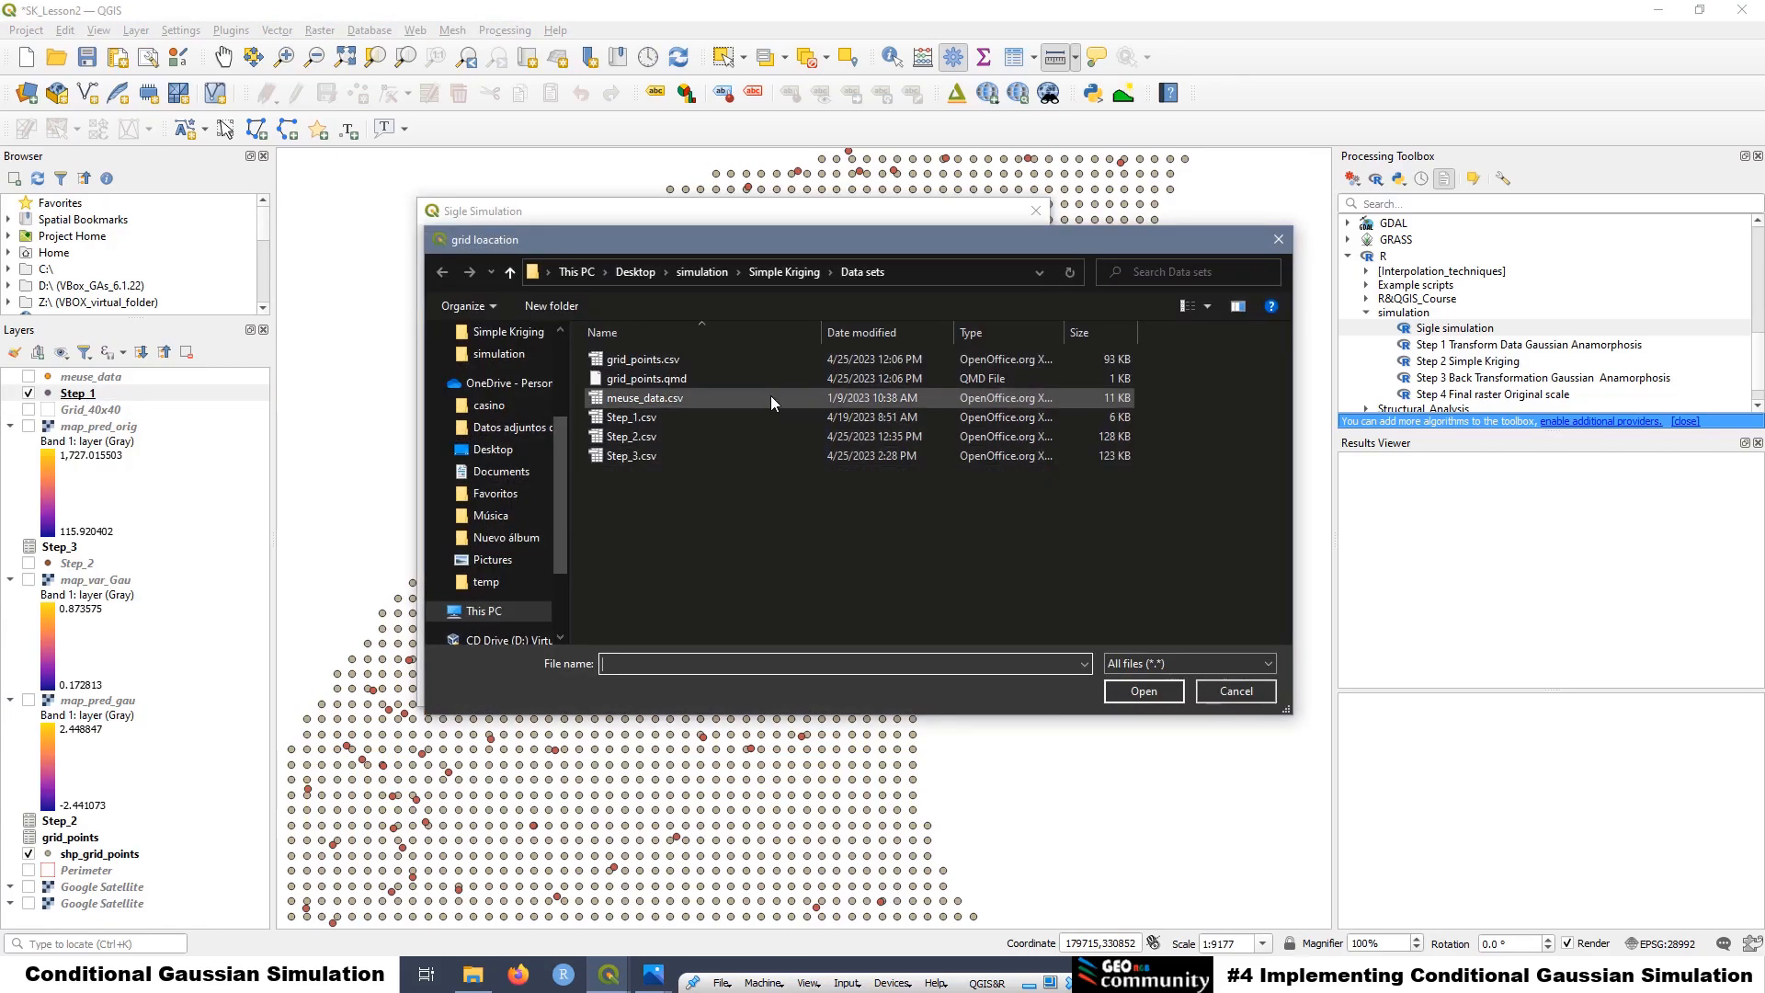
left_click(637, 361)
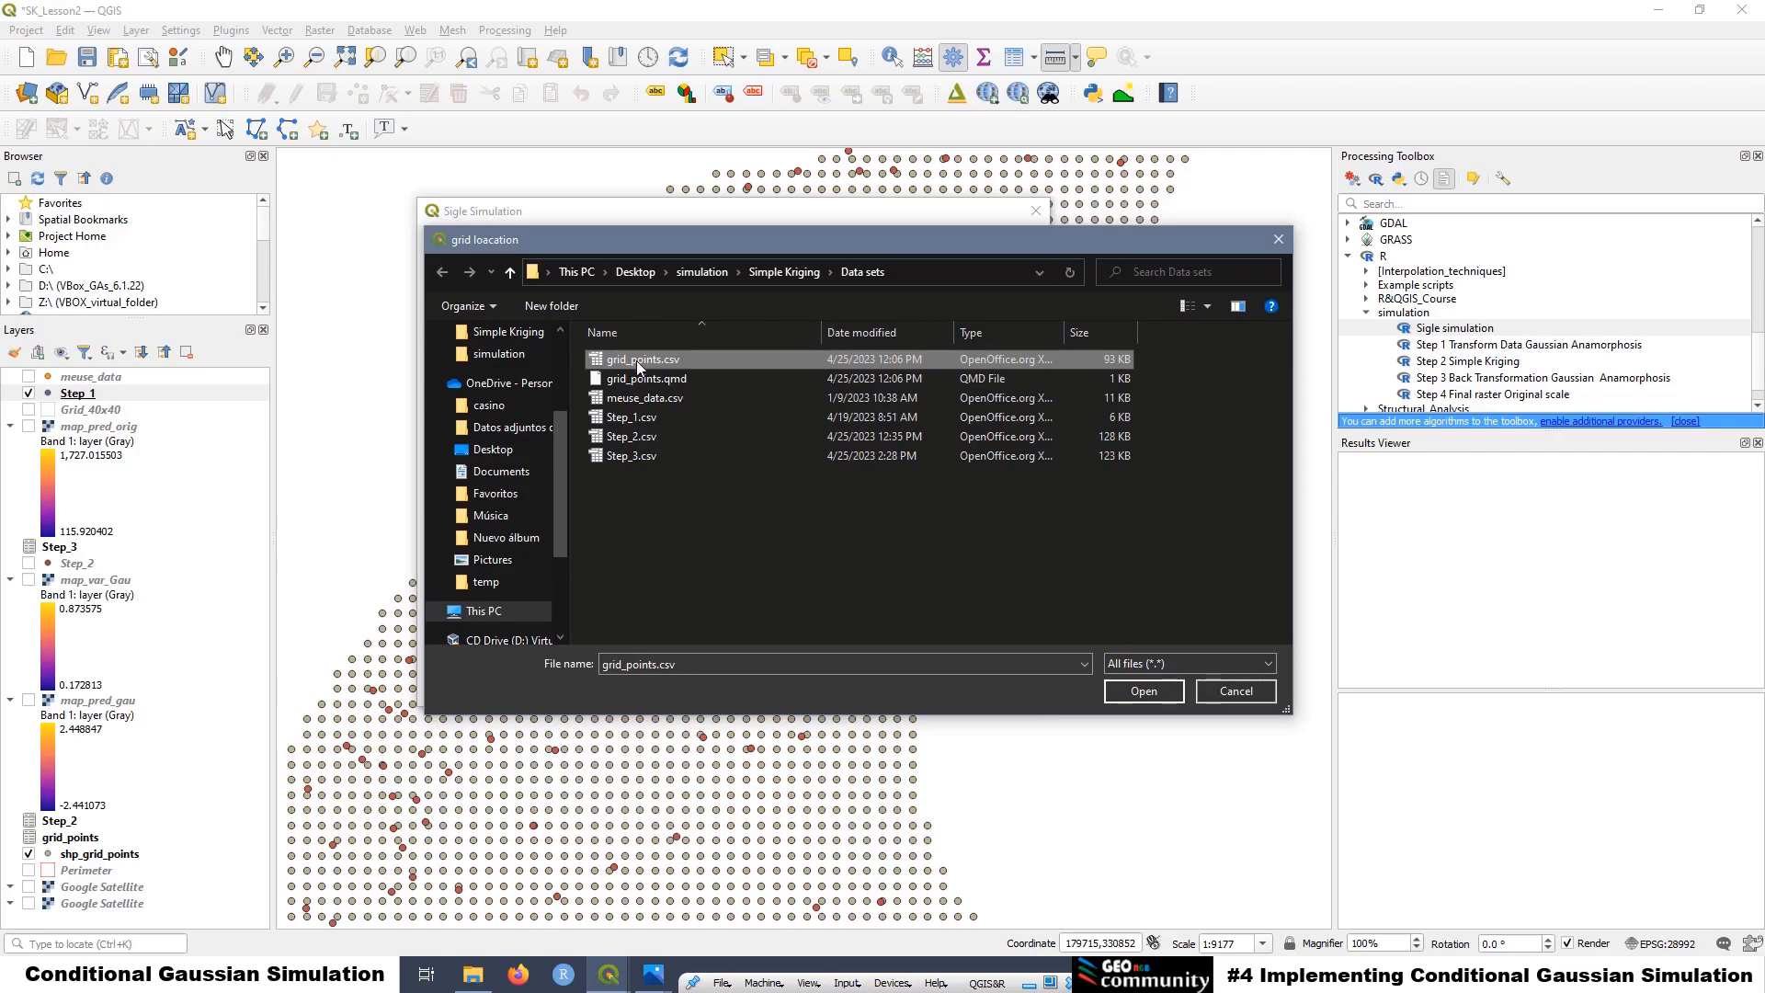
left_click(1143, 690)
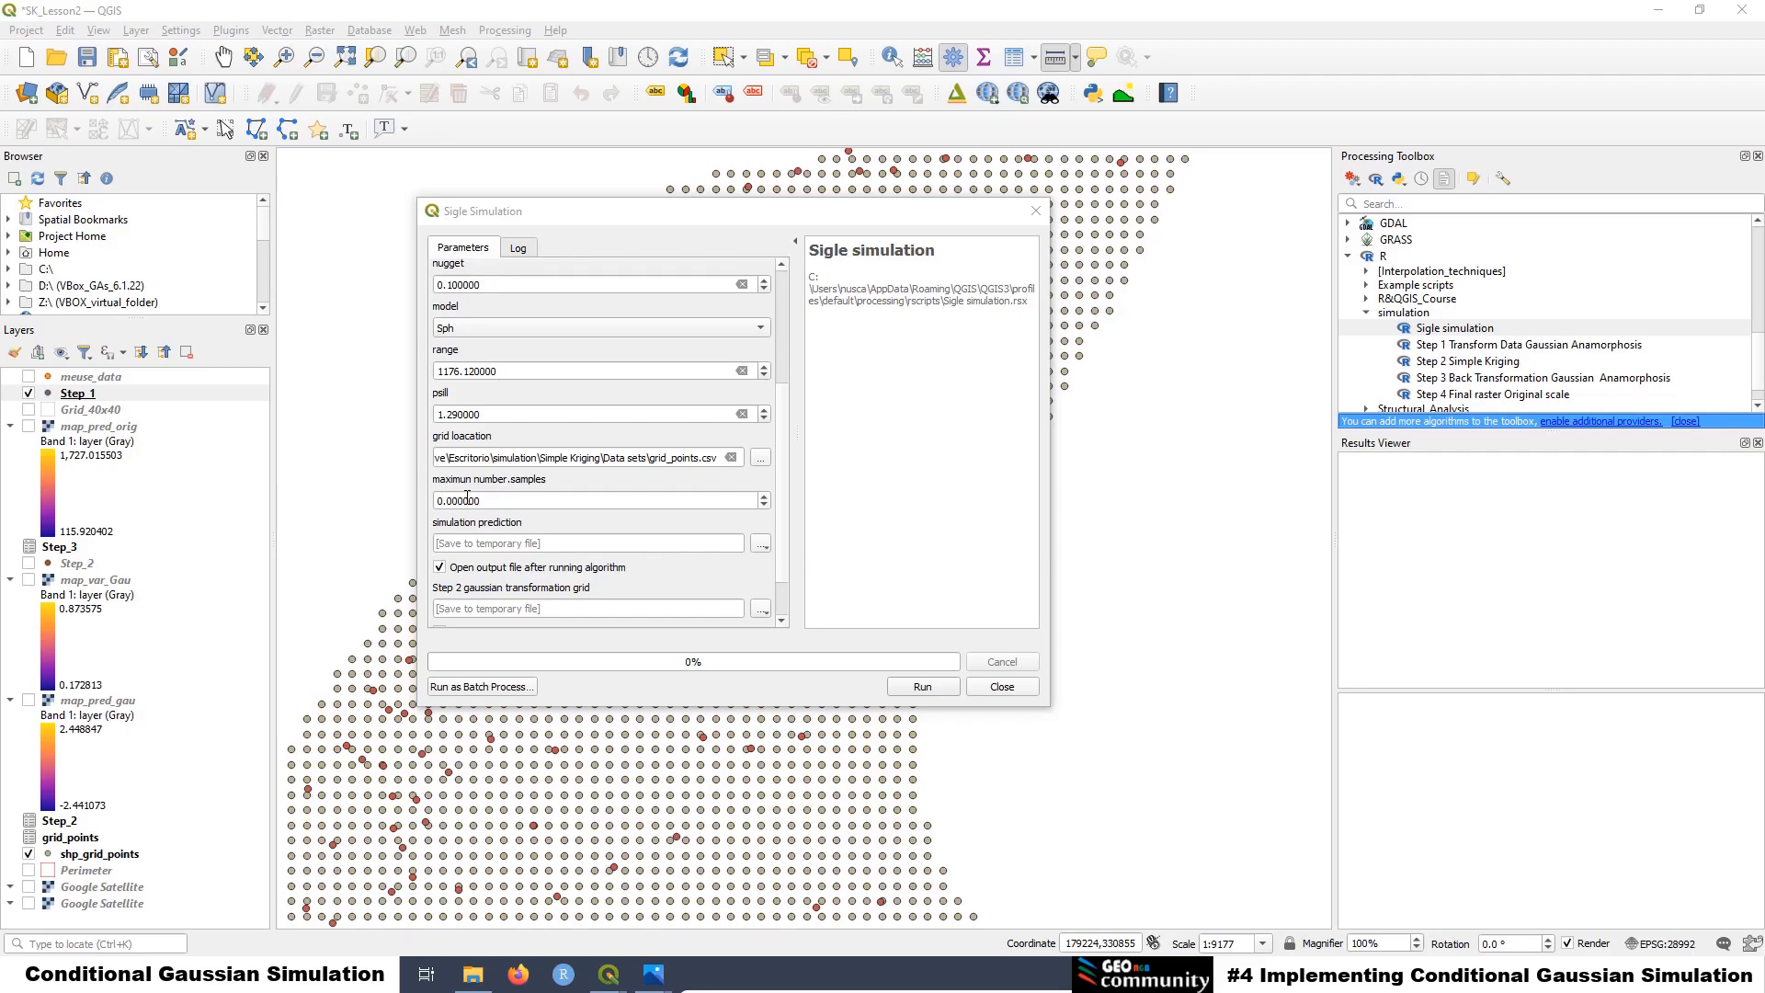
left_click_drag(505, 499, 430, 497)
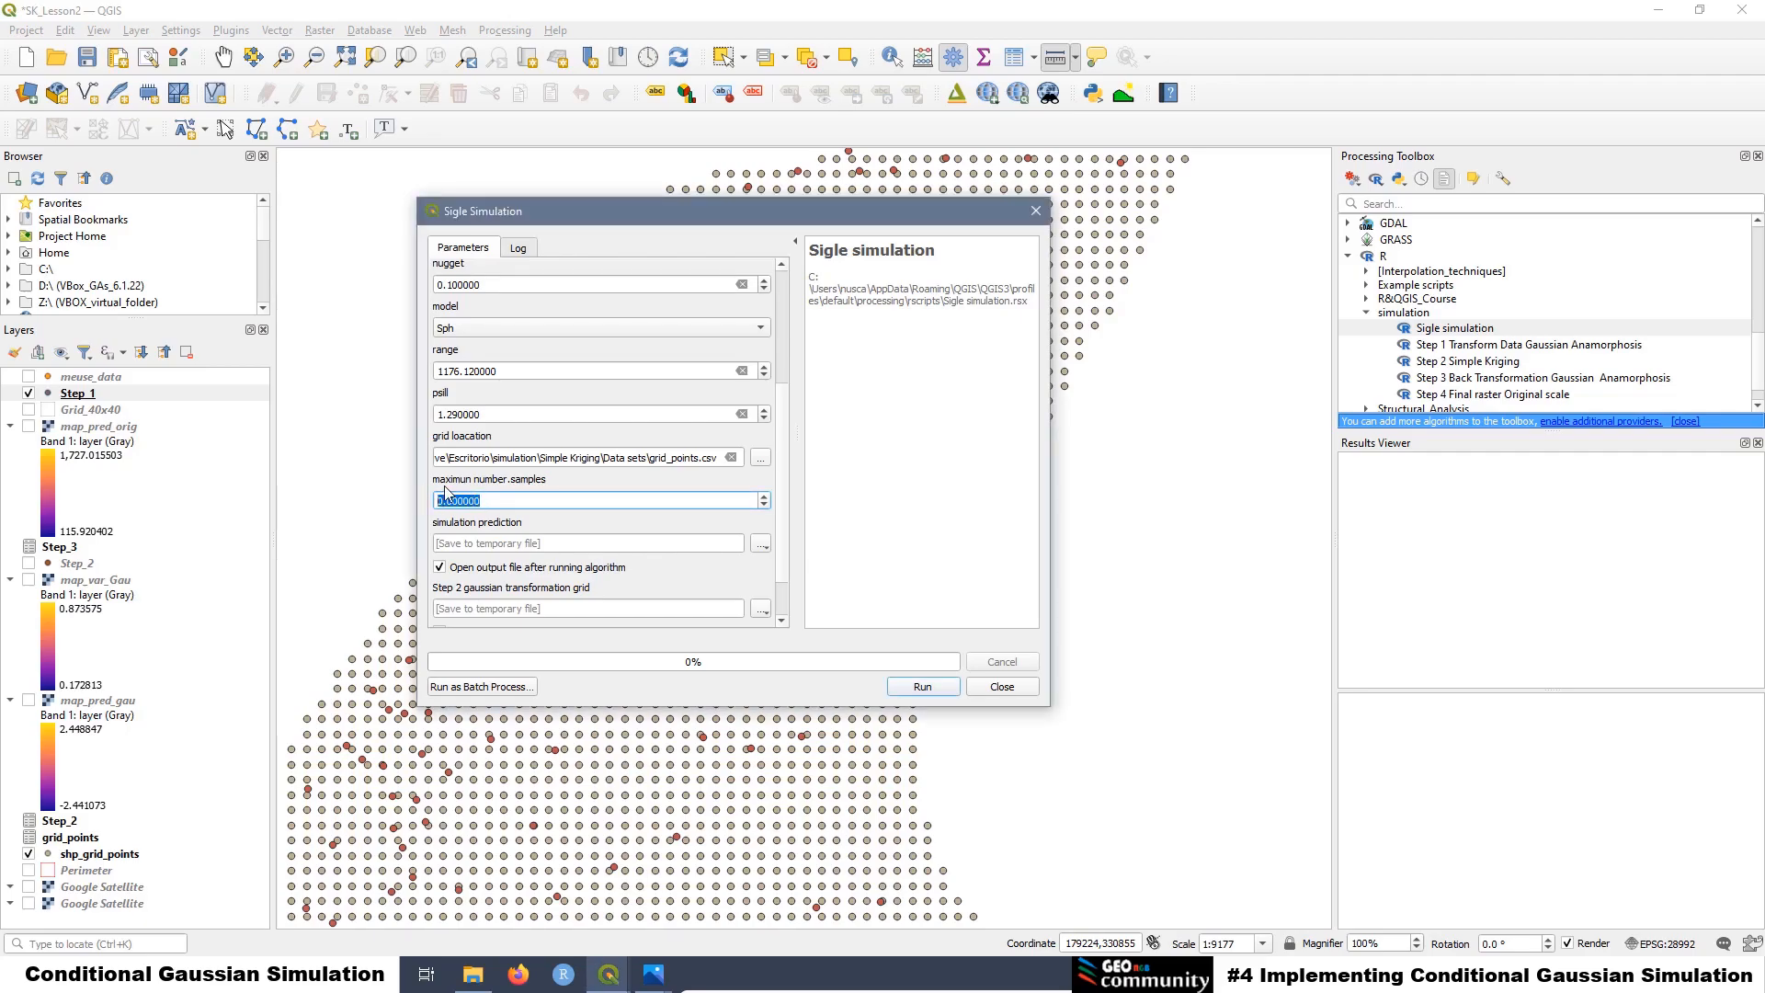
type("100")
Review the range value and change the maximum number of samples to 150
left_click_drag(508, 371, 436, 371)
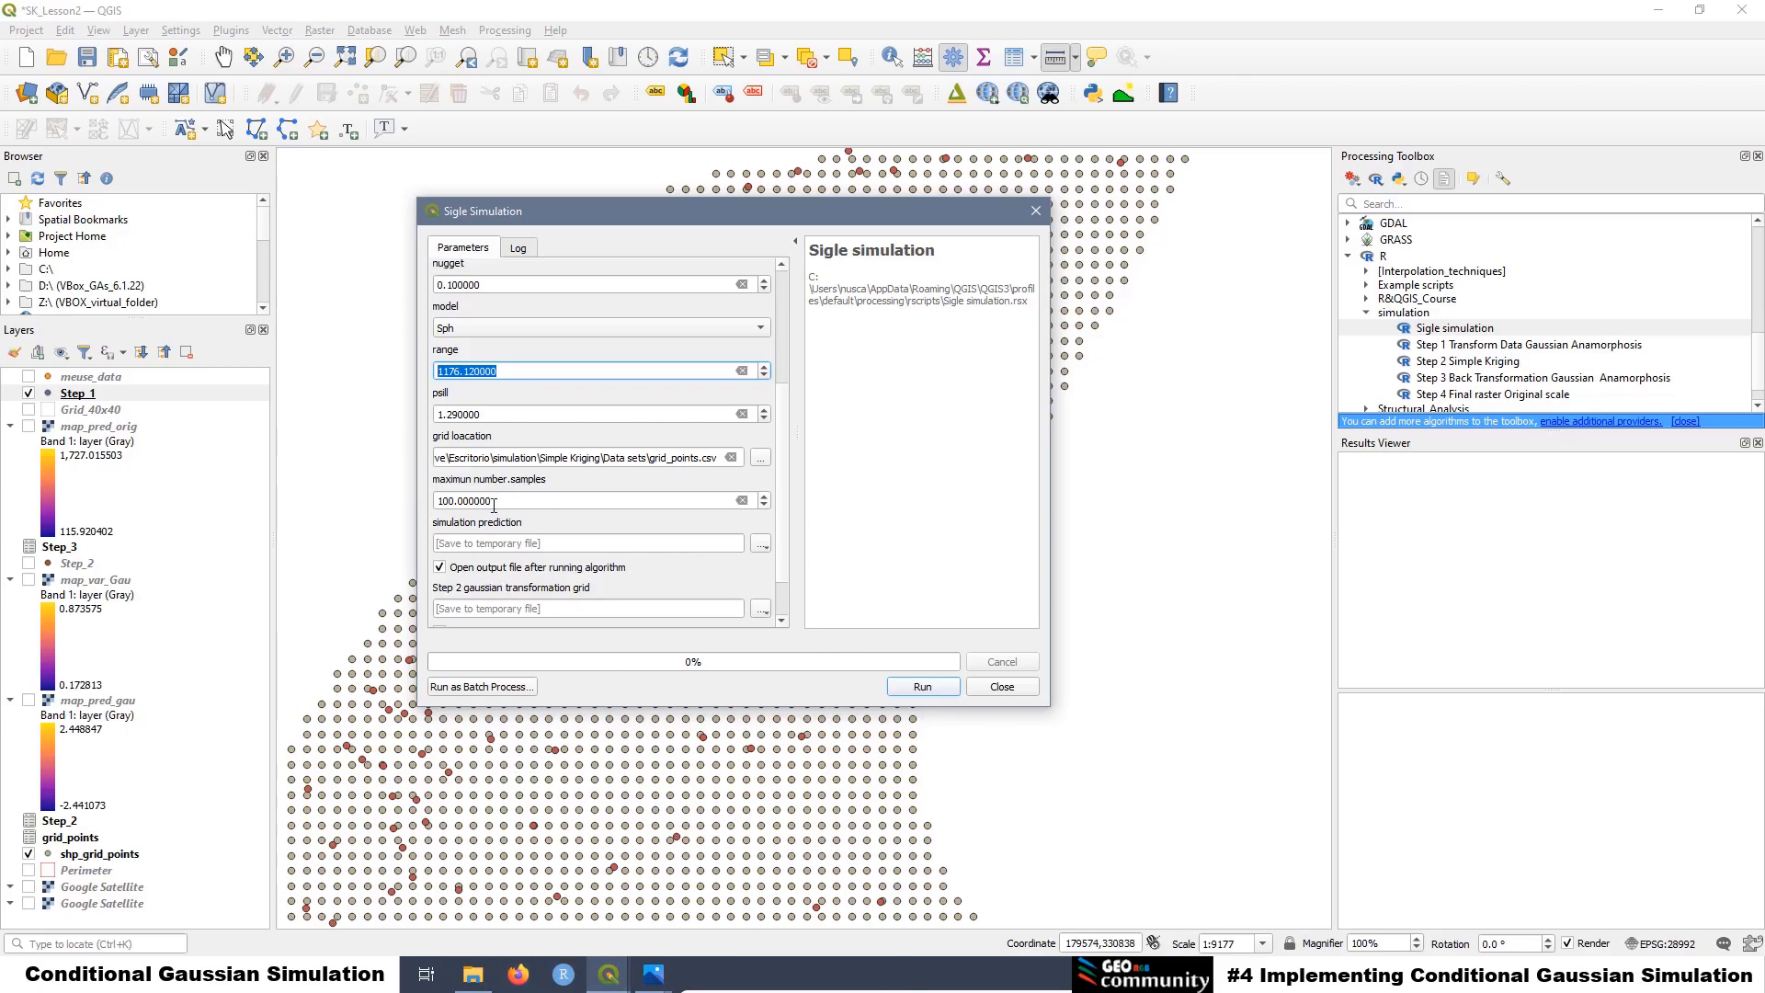
key("Tab")
key("Tab")
key("Tab")
key("Tab")
type("1")
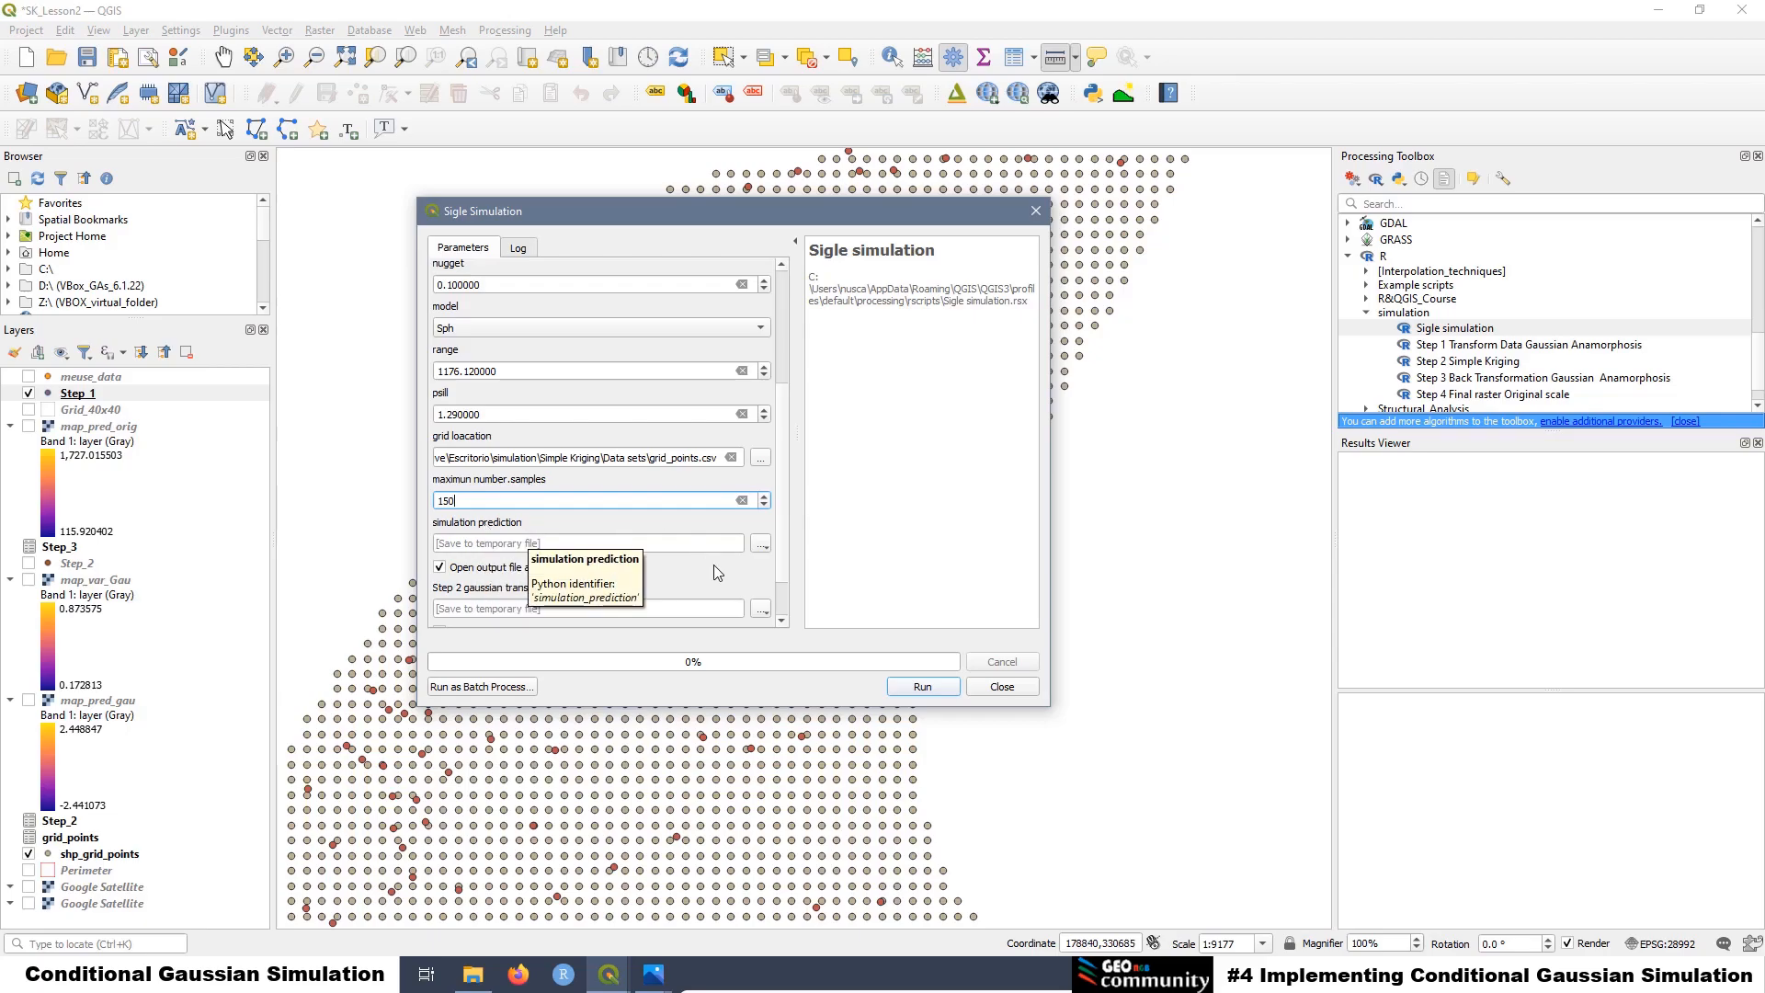
For the simulation prediction output file, create a new folder named Rasters inside Desktop > simulation > simulation
left_click(765, 549)
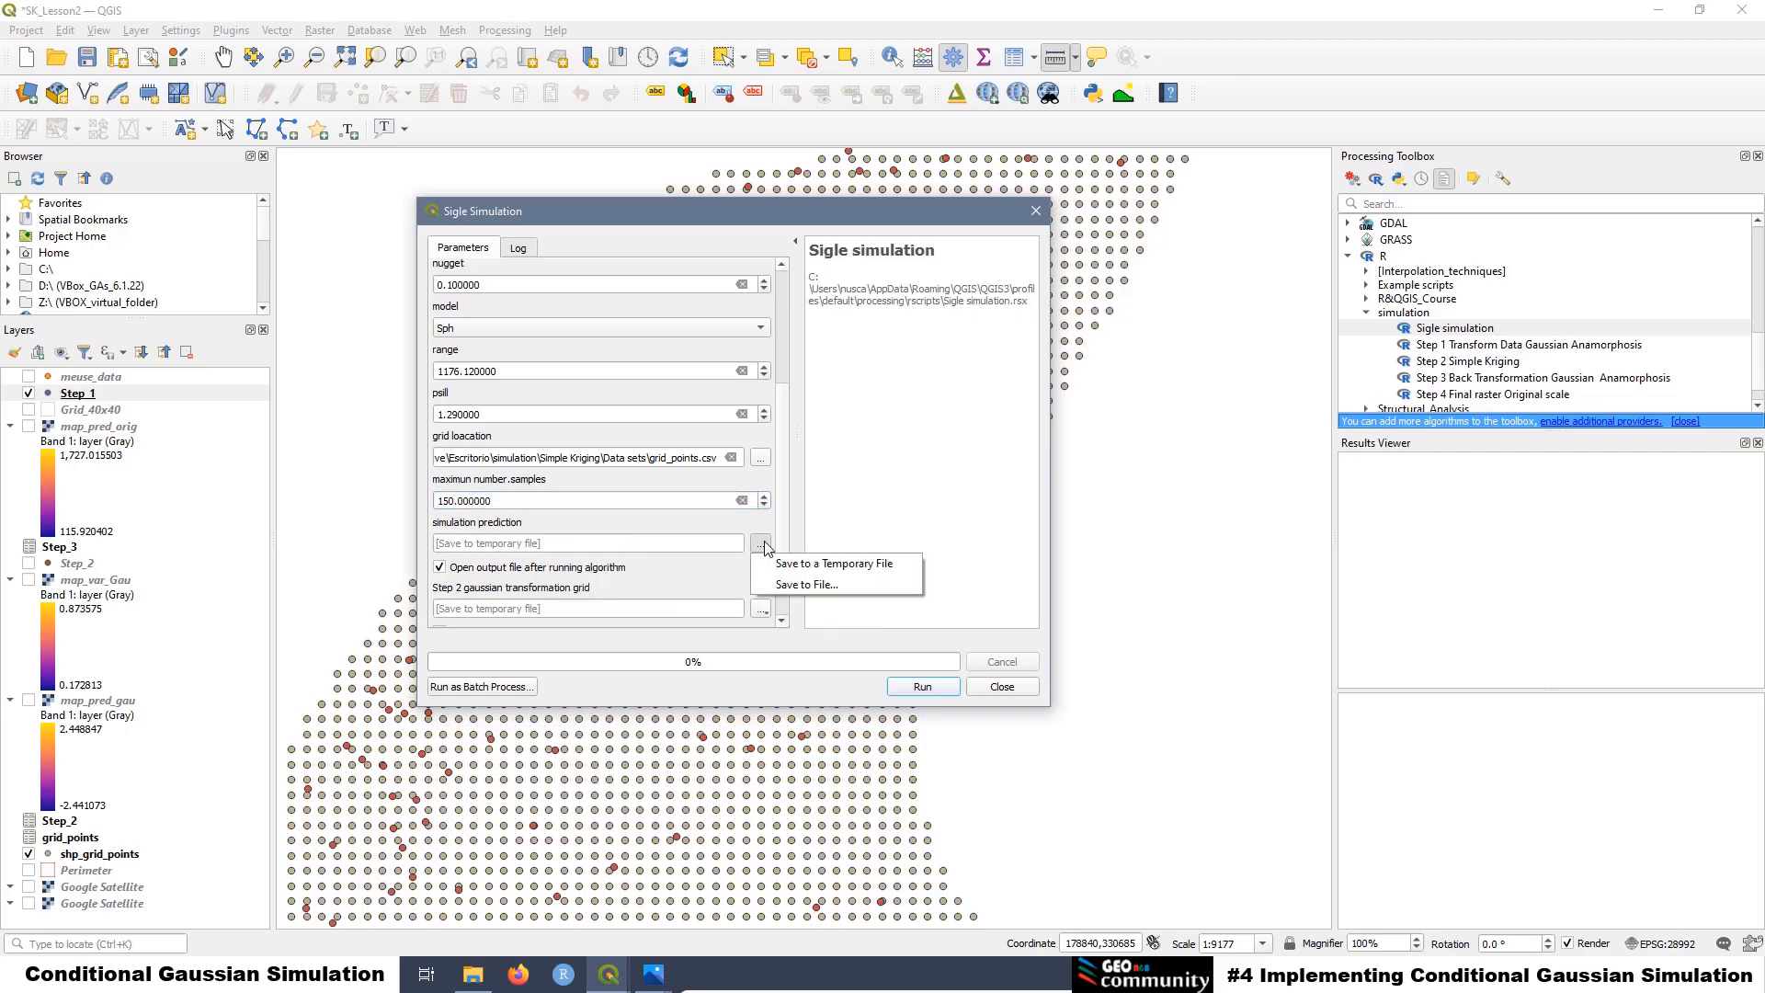
left_click(805, 585)
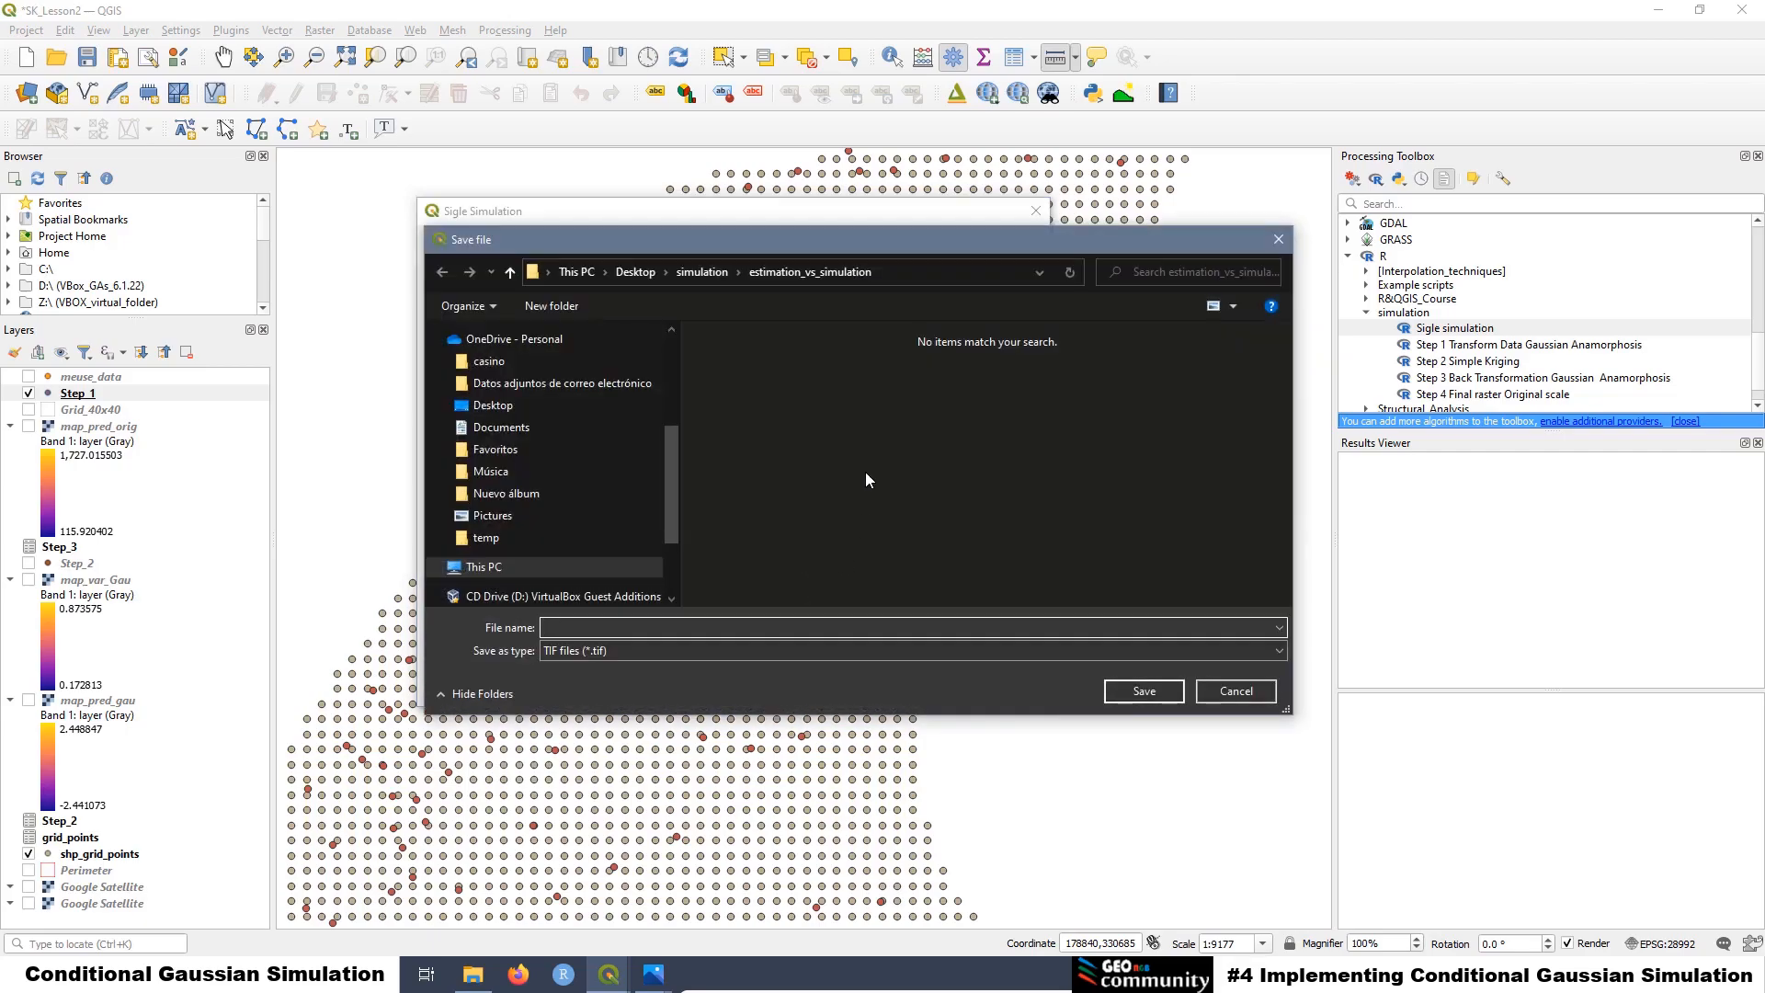
left_click(716, 273)
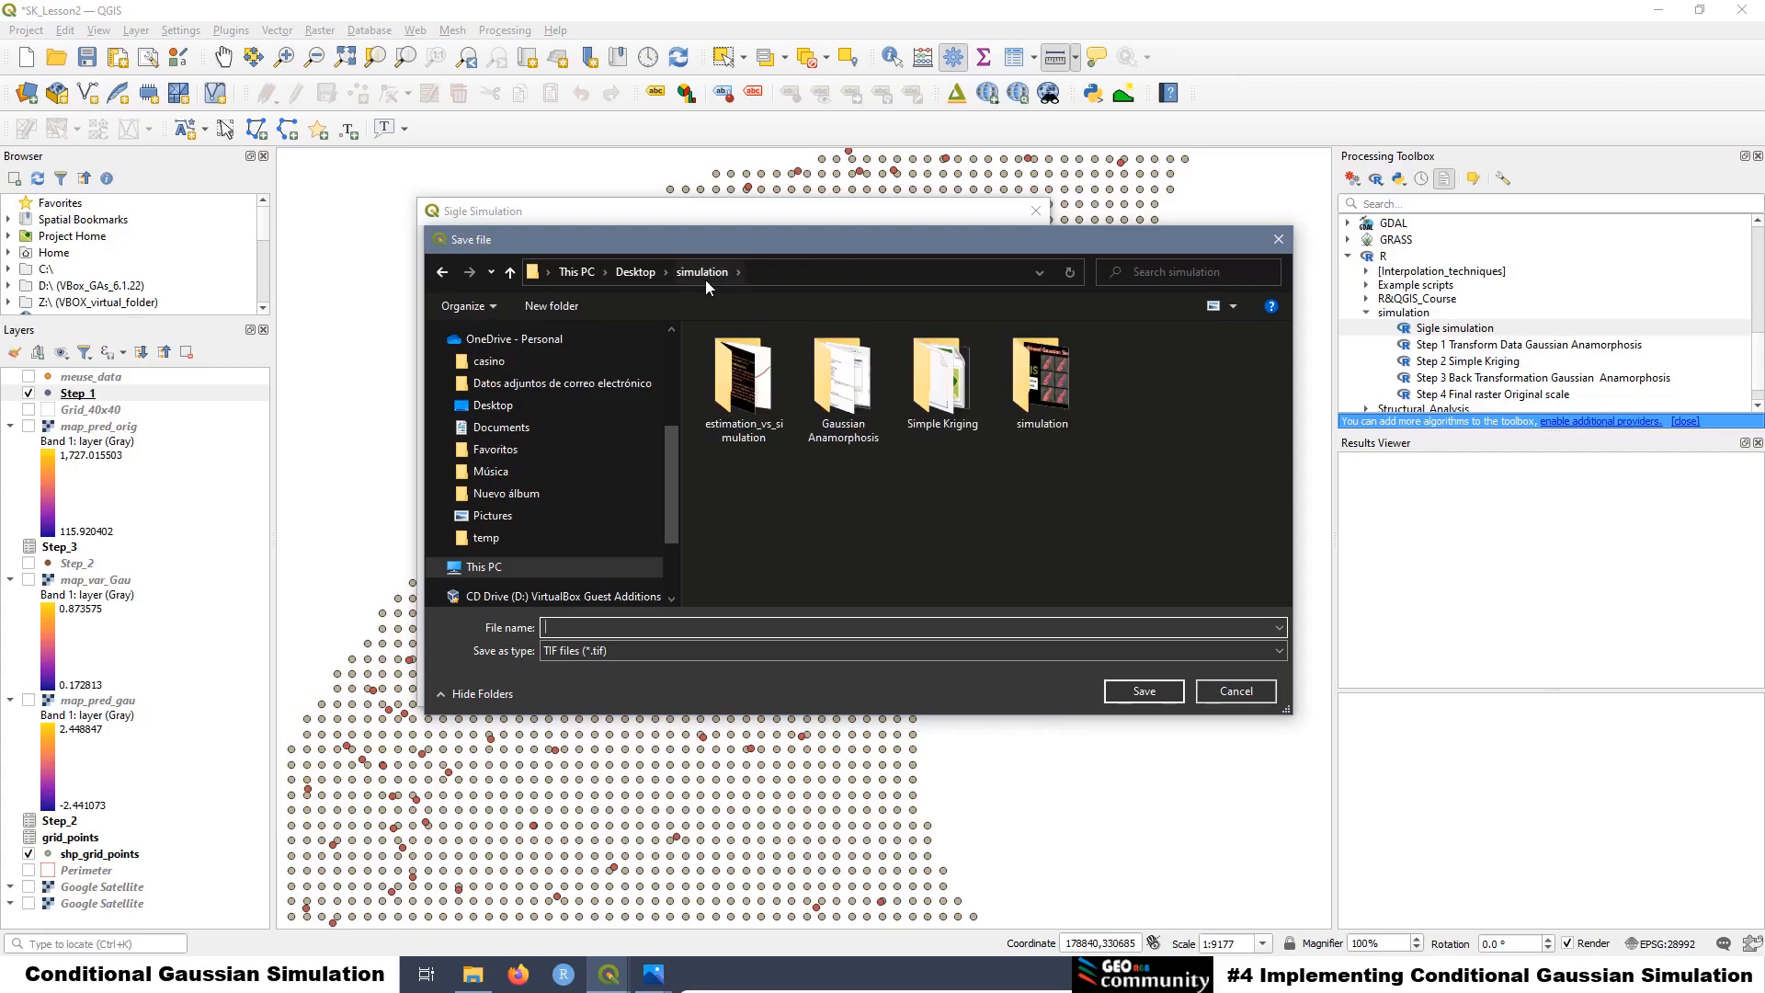
double_click(1045, 393)
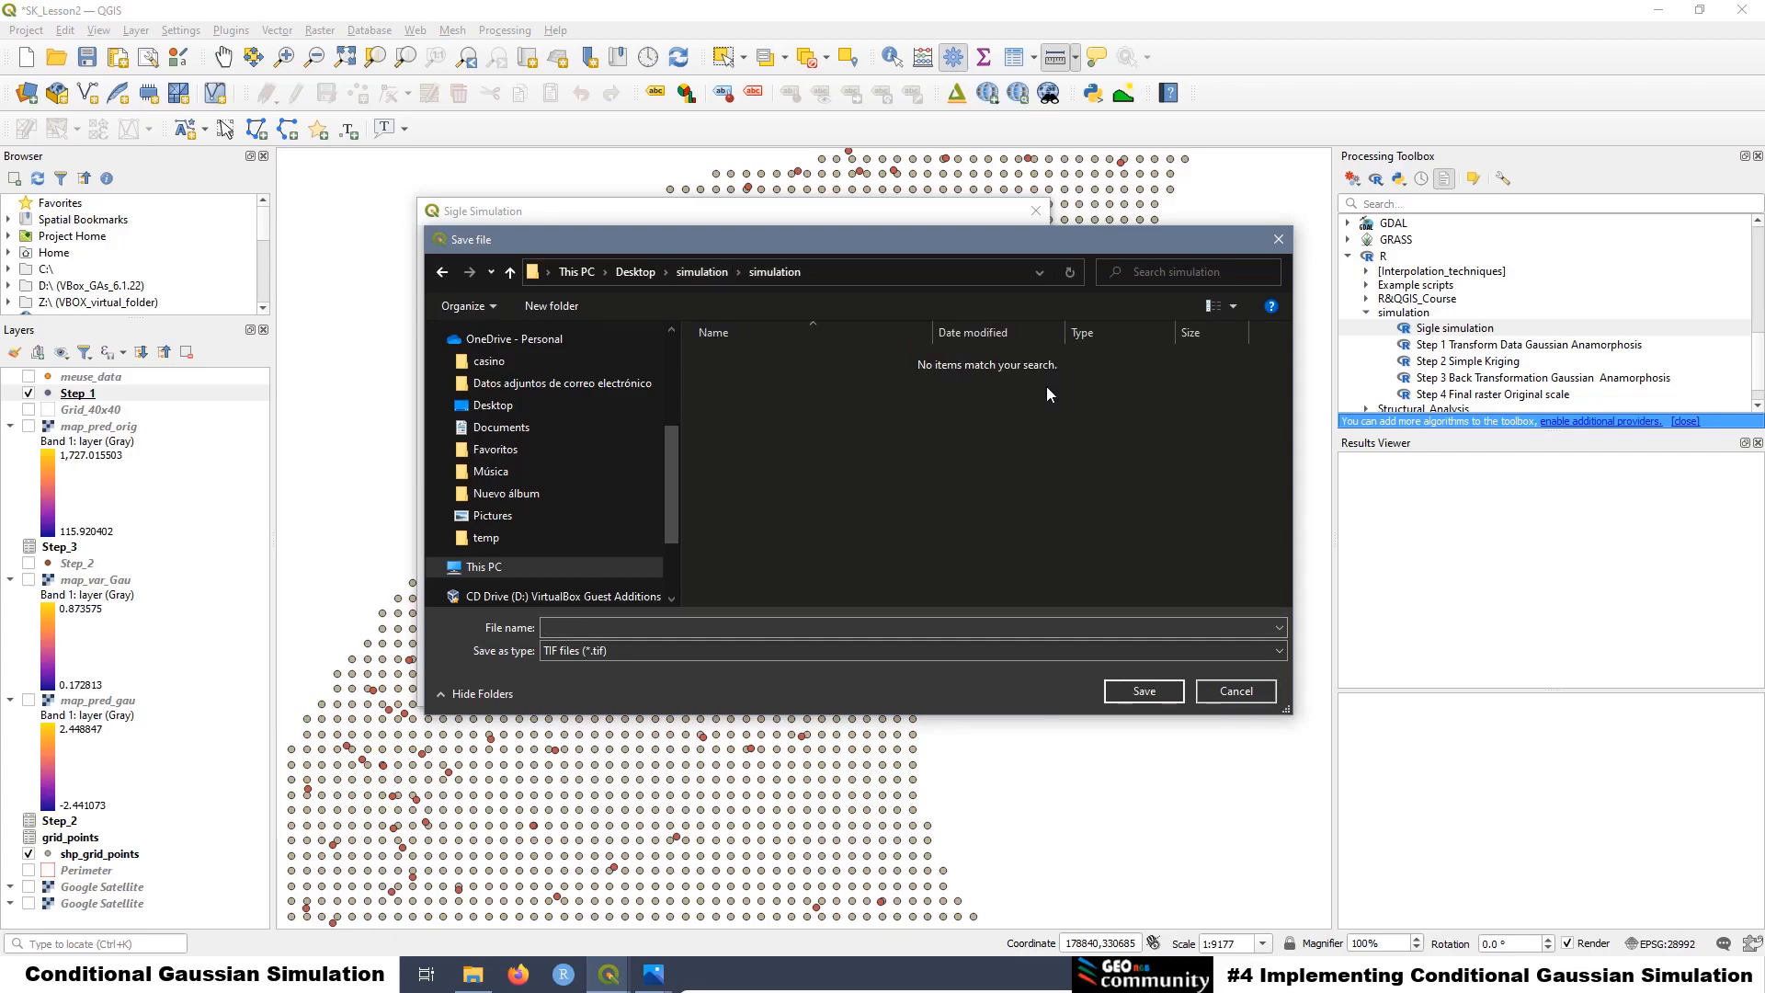
right_click(736, 483)
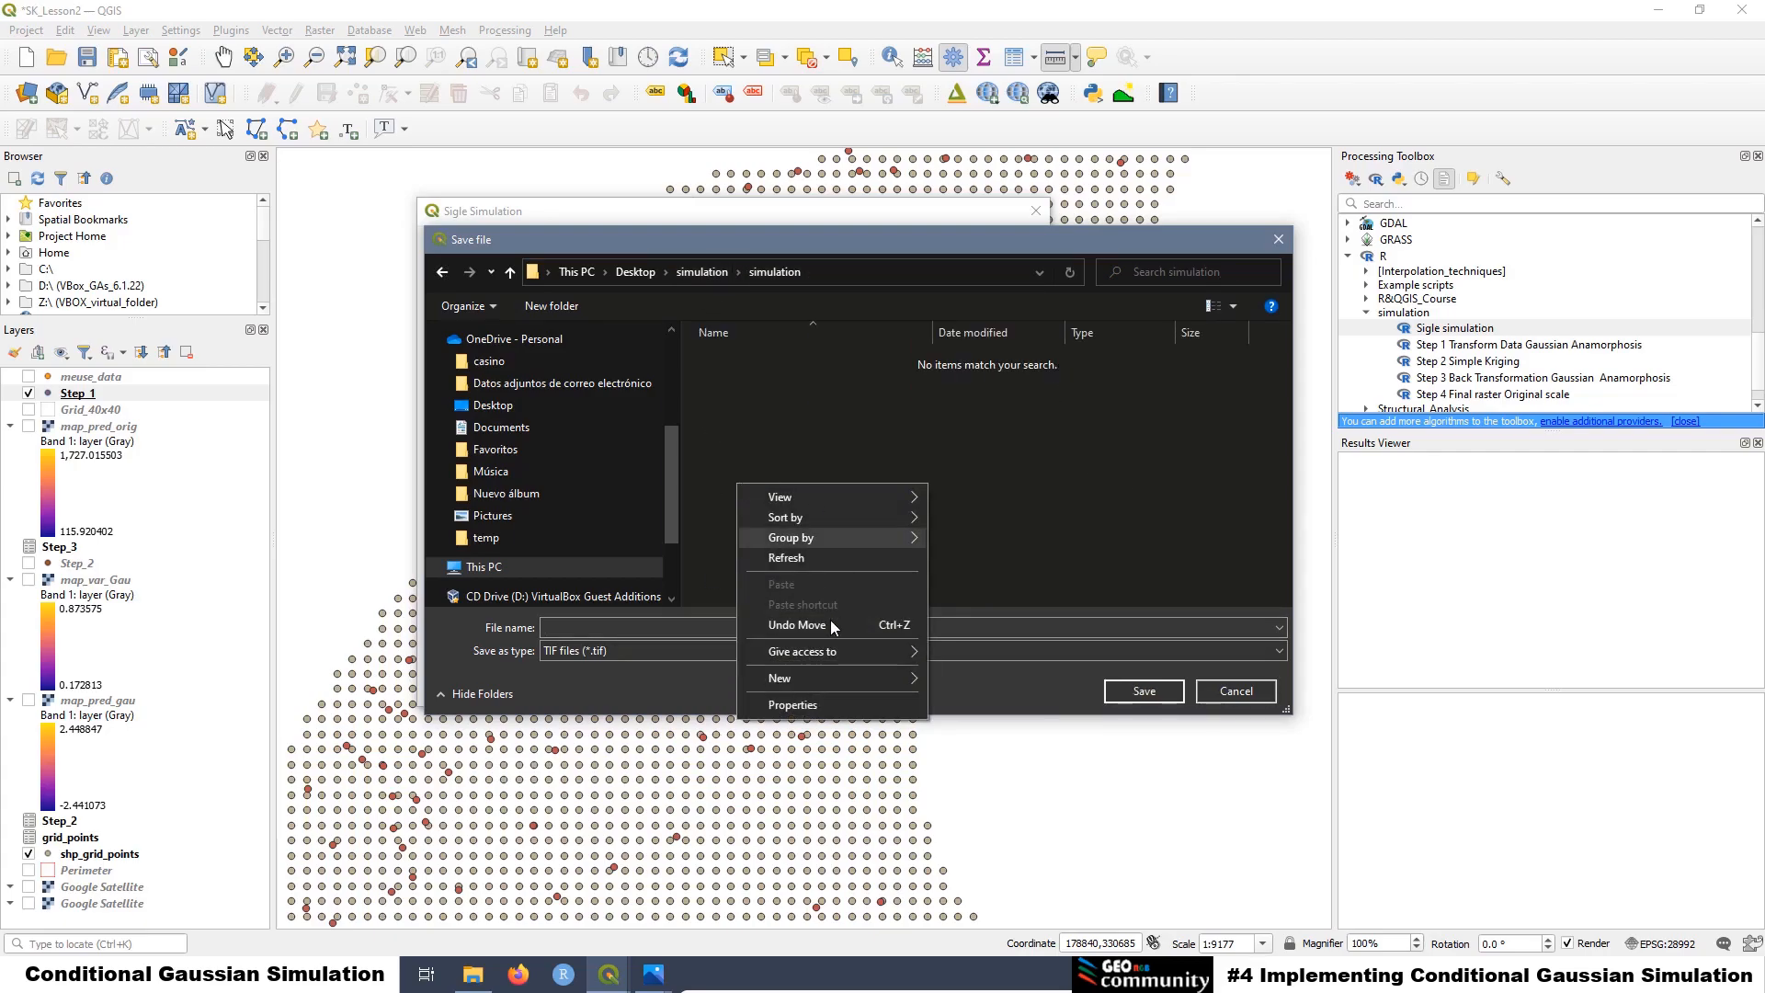
mouse_move(807, 677)
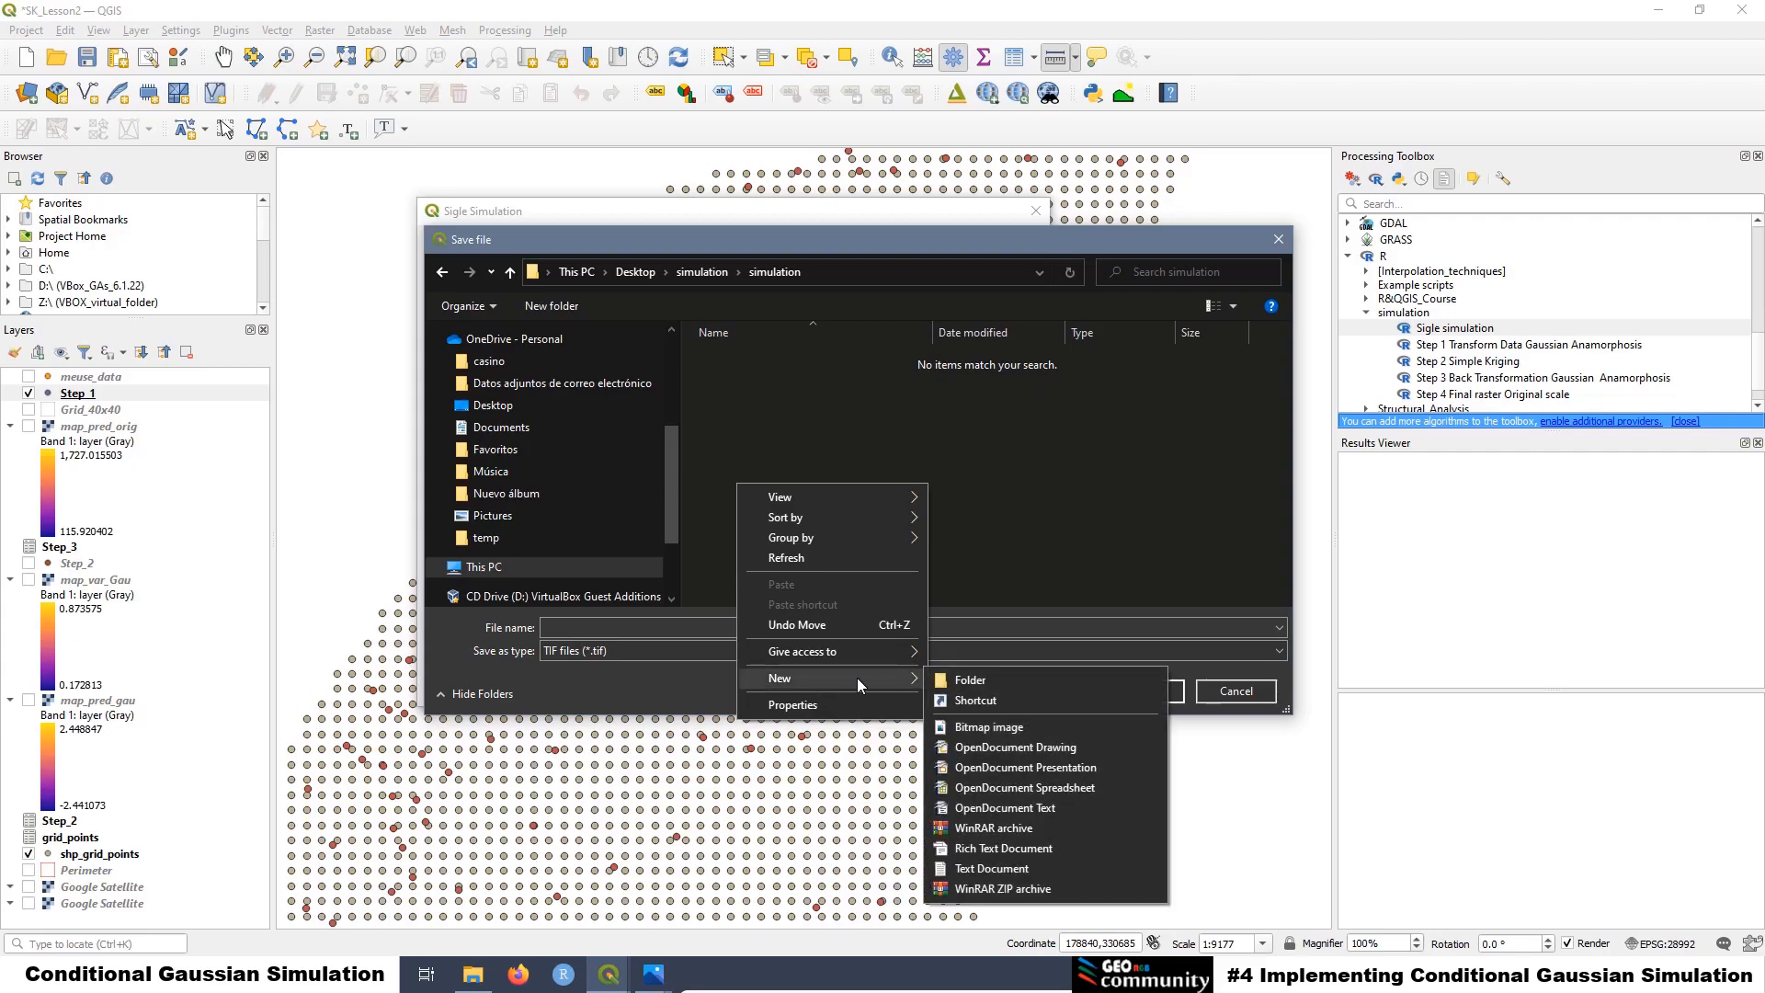
left_click(991, 679)
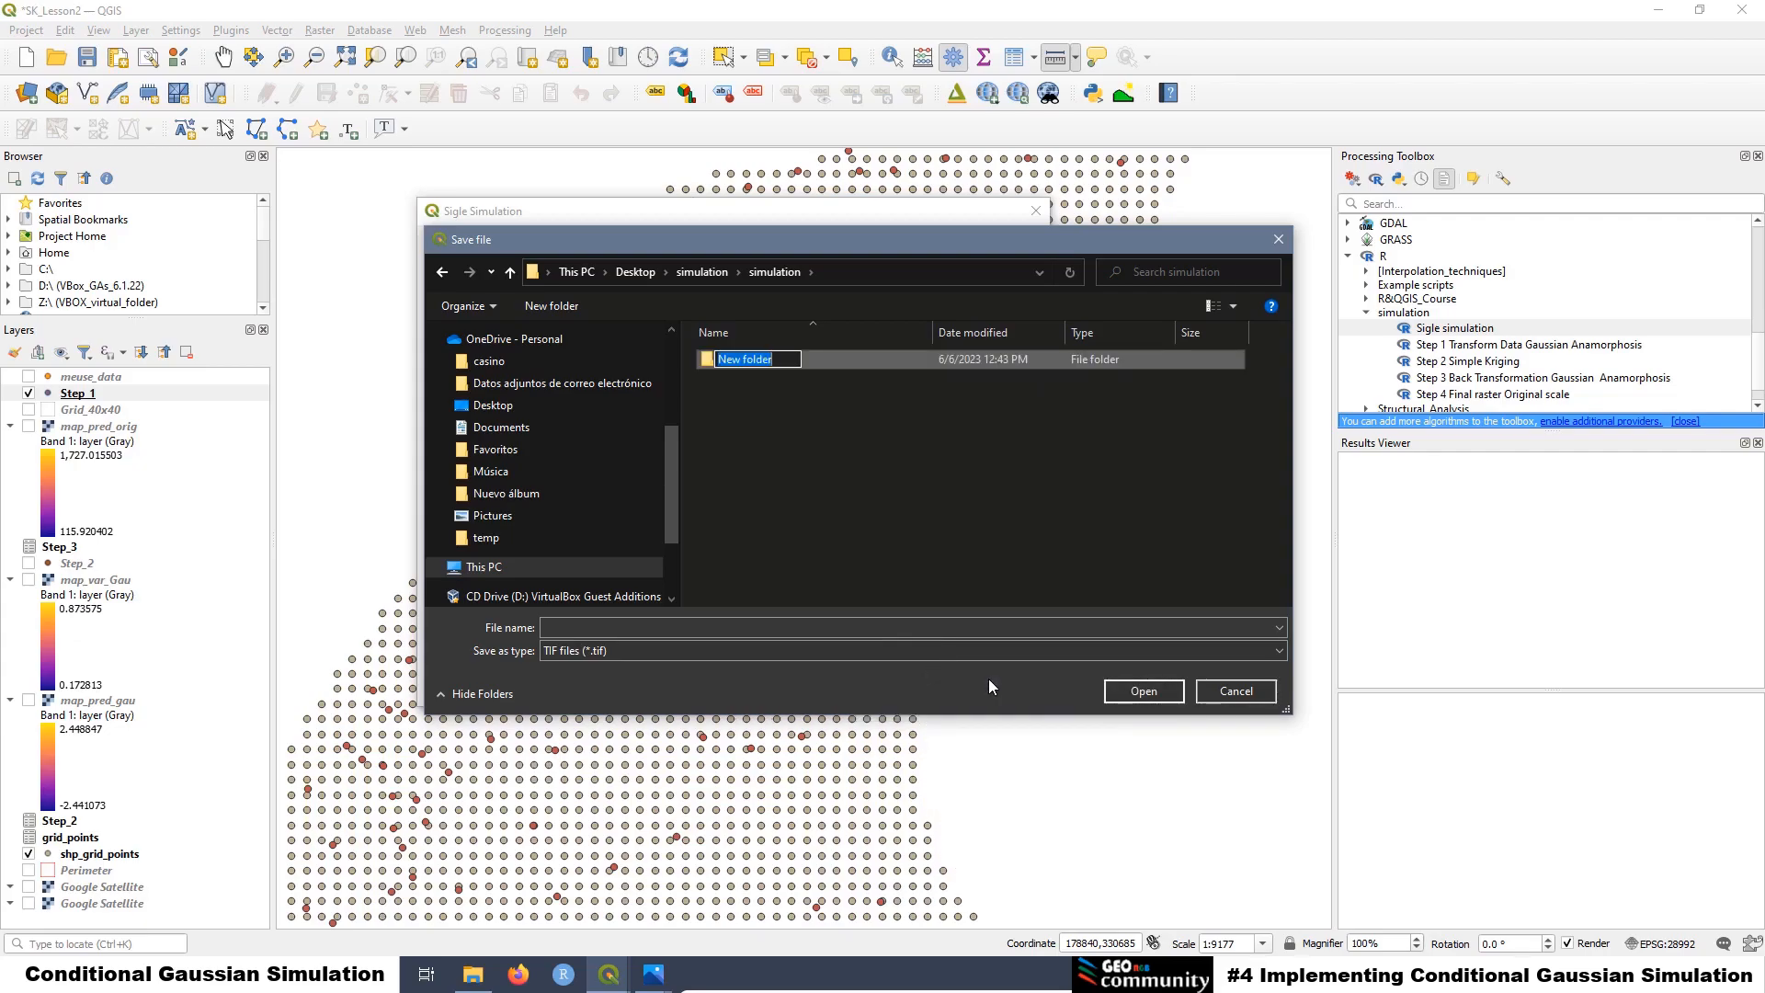
type("Rasters")
left_click(819, 459)
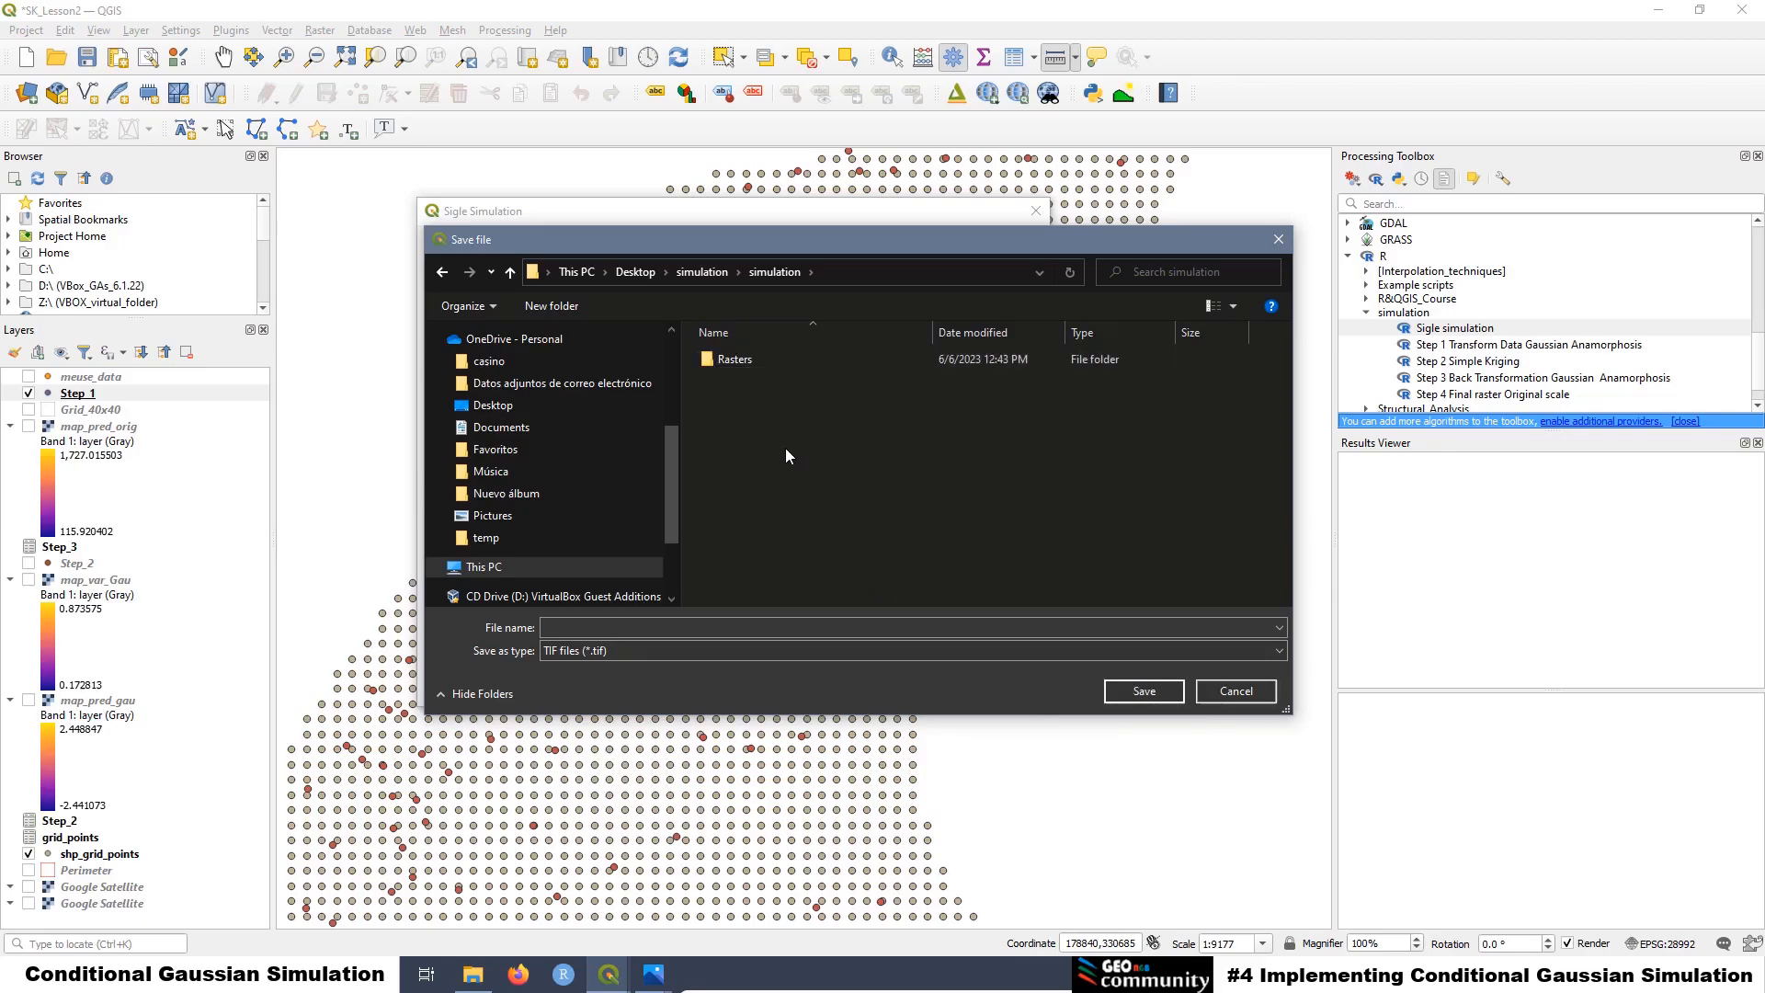
Set the simulation prediction output to a TIF file named Single_sim in the Rasters folder
left_click(730, 366)
double_click(730, 366)
left_click(624, 625)
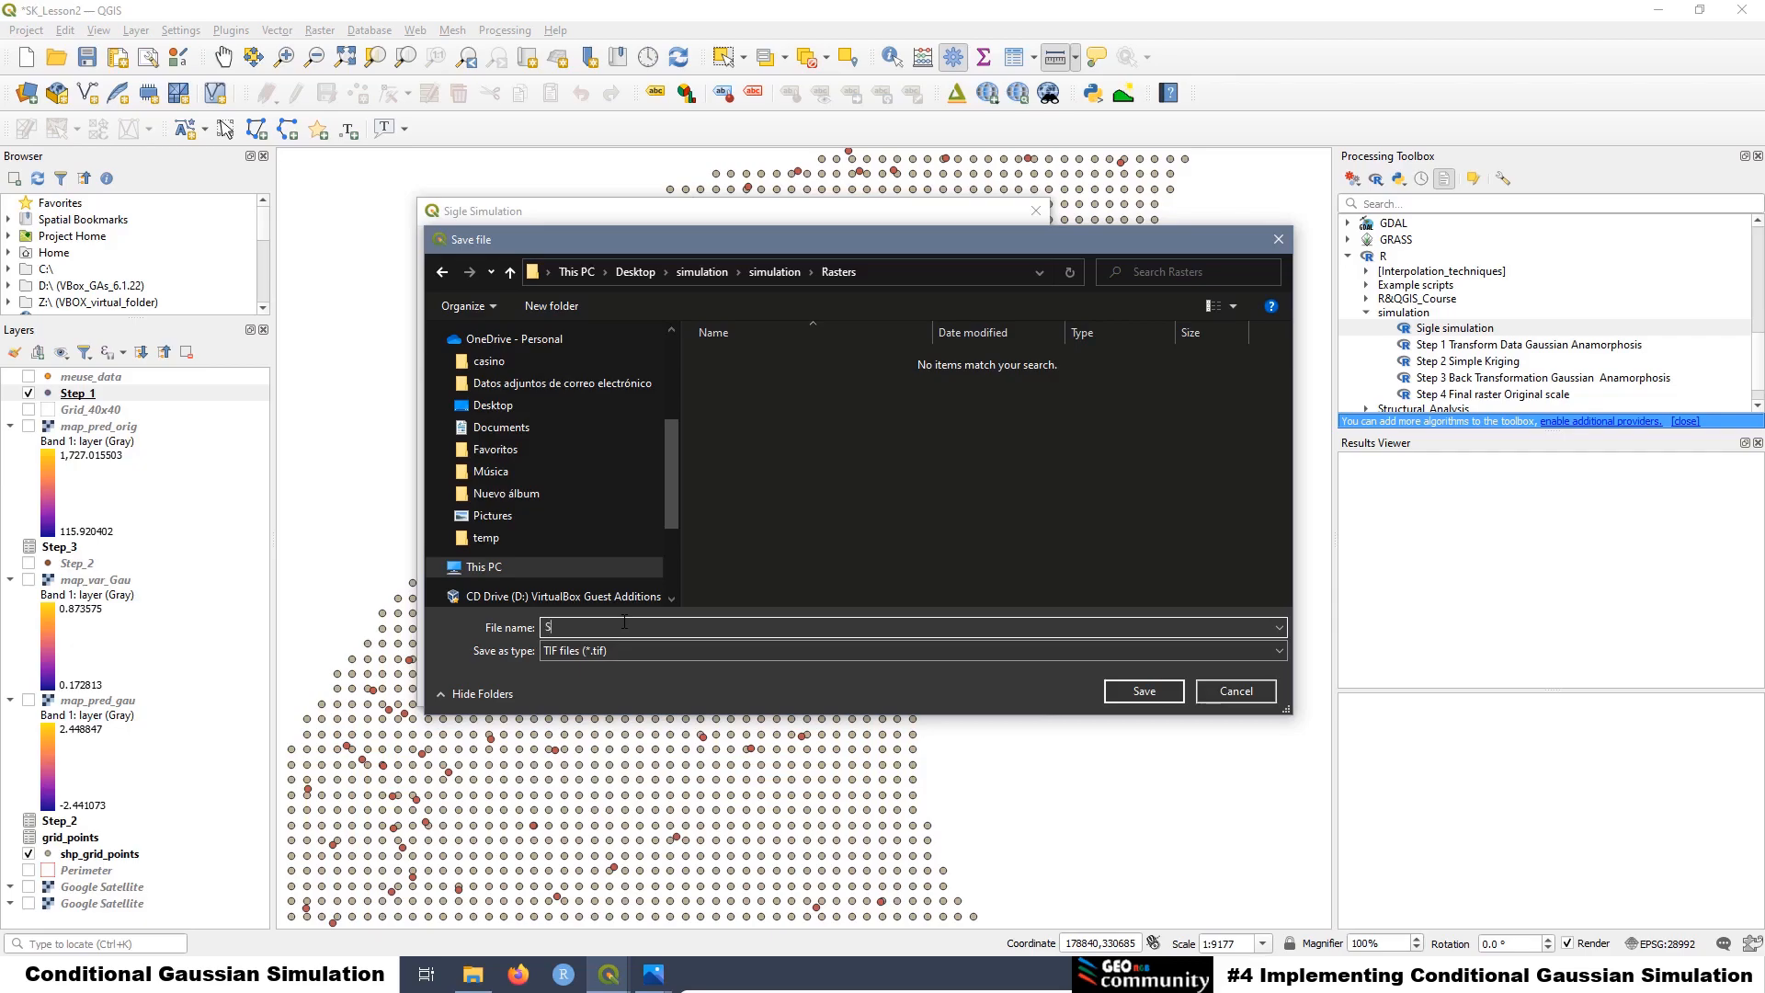
type("Single_sim")
left_click(1137, 691)
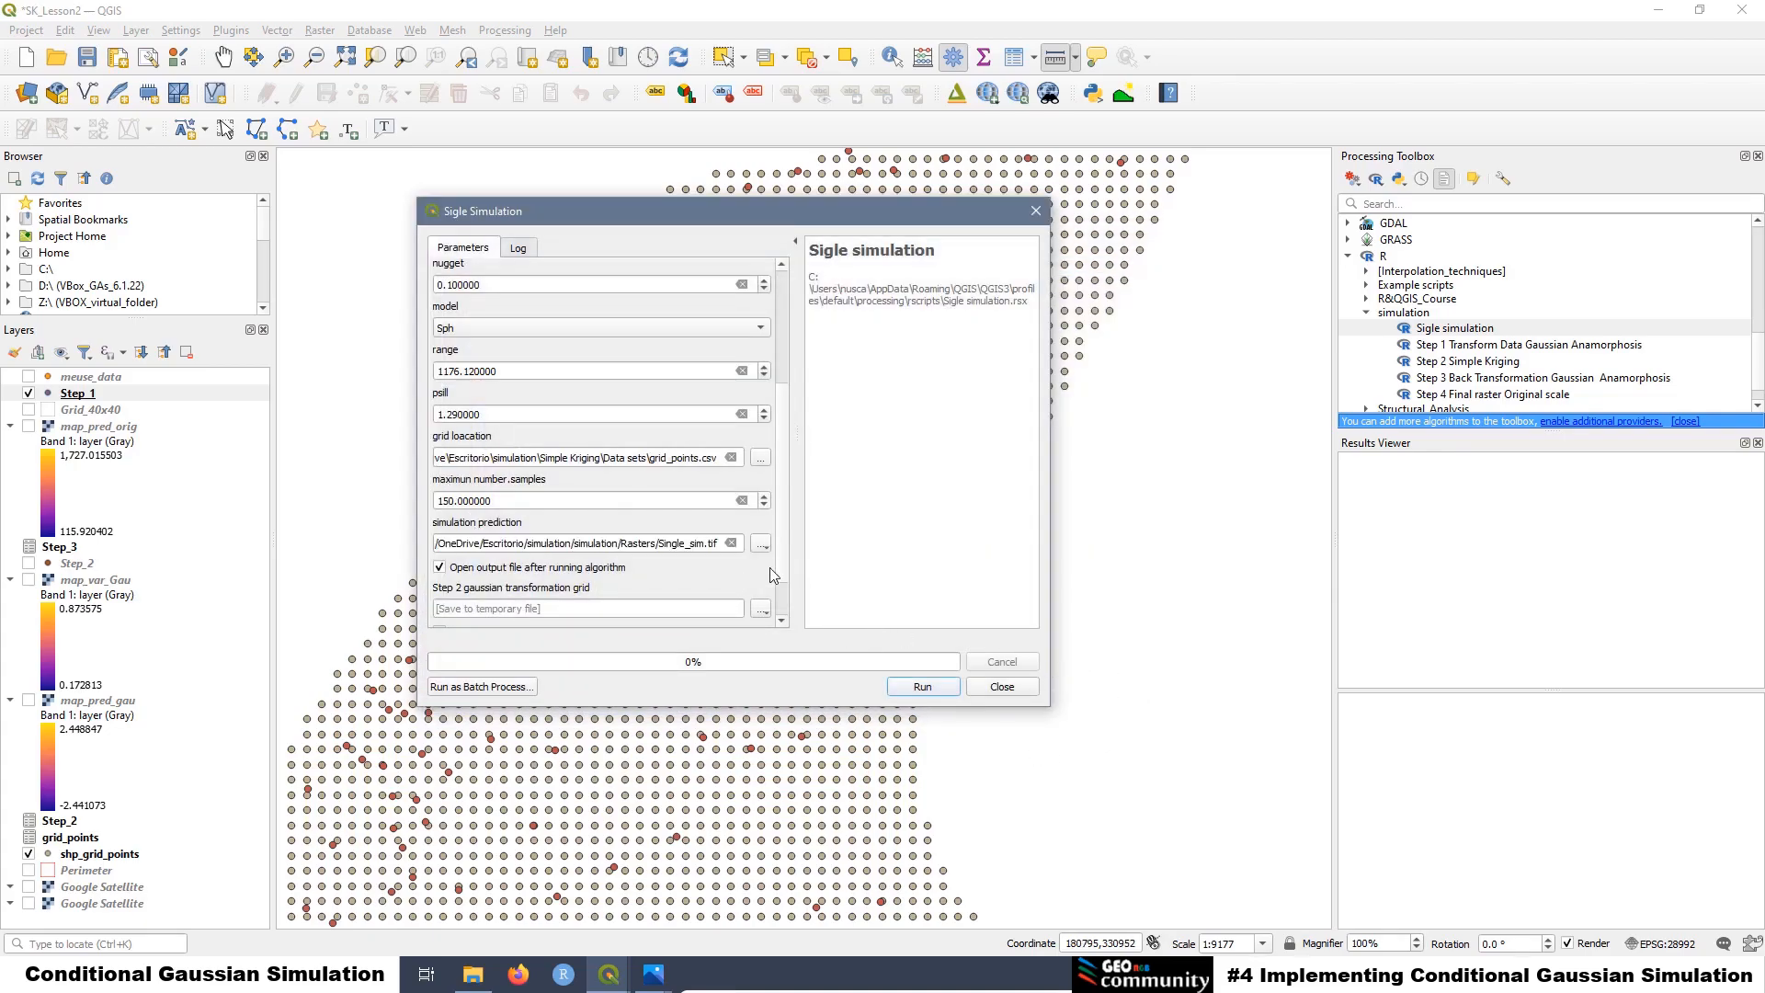
For the Step 2 gaussian transformation grid output file, create a folder named data_set in the simulation folder beside Rasters
scroll(560, 569, "down", 3)
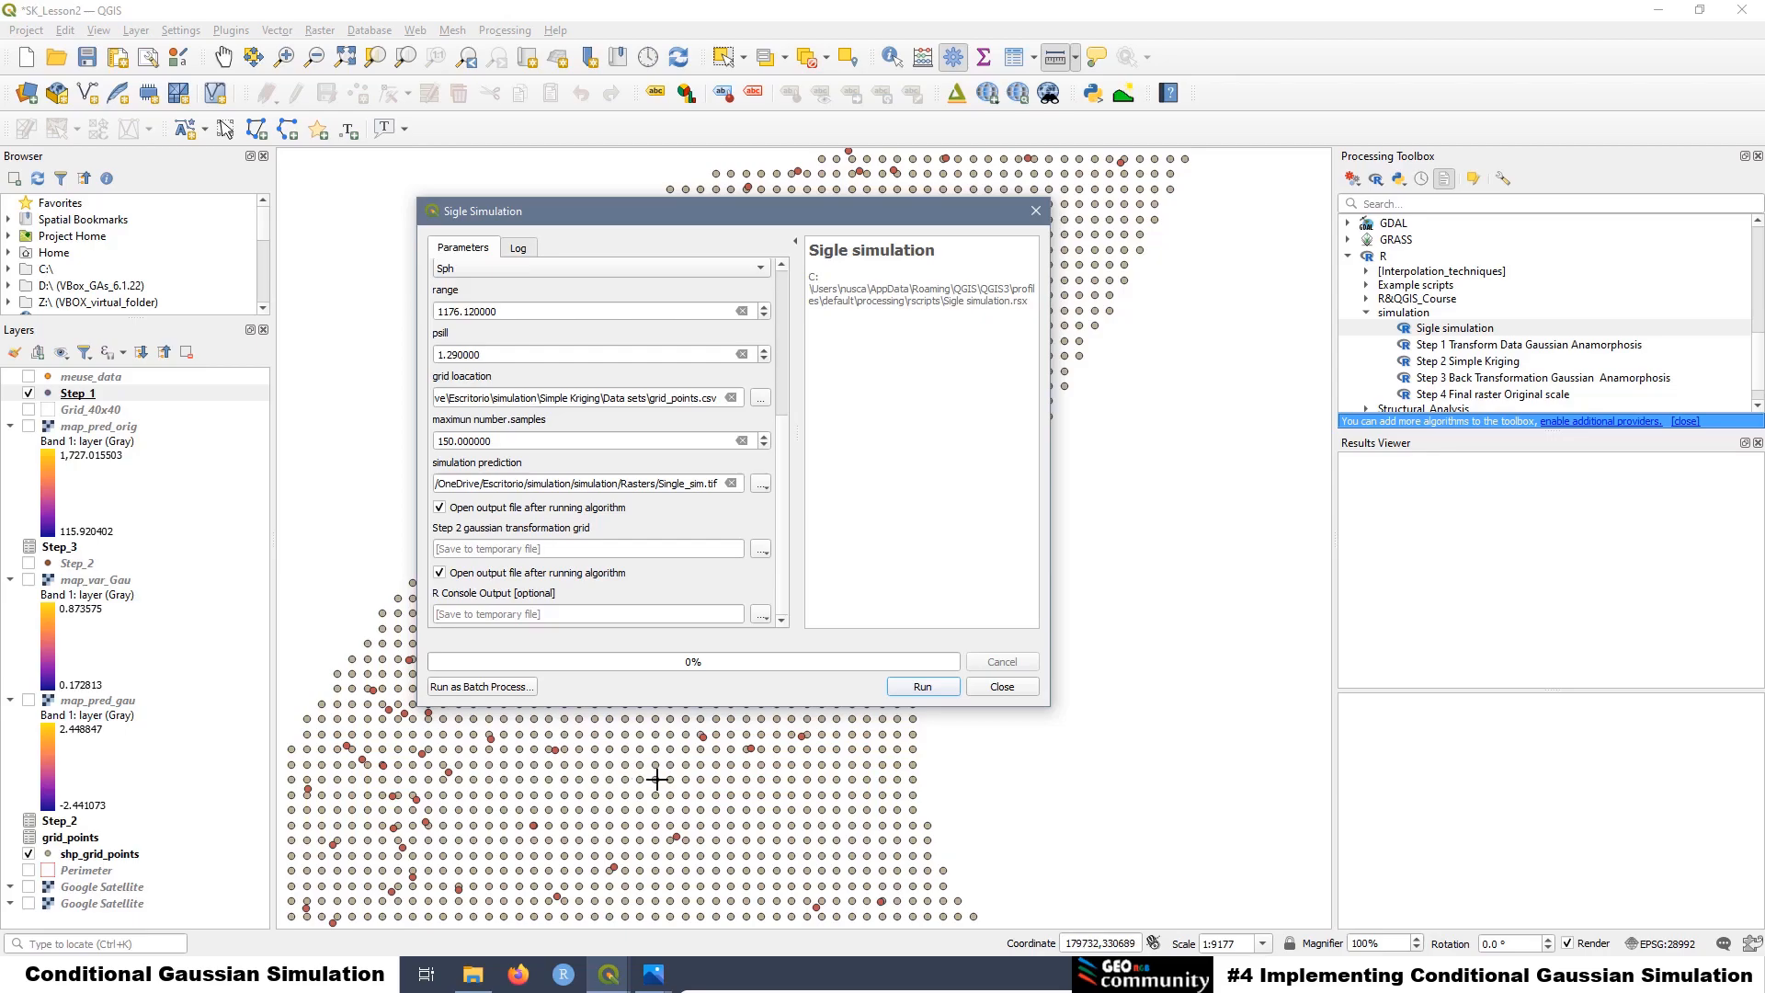
left_click(760, 549)
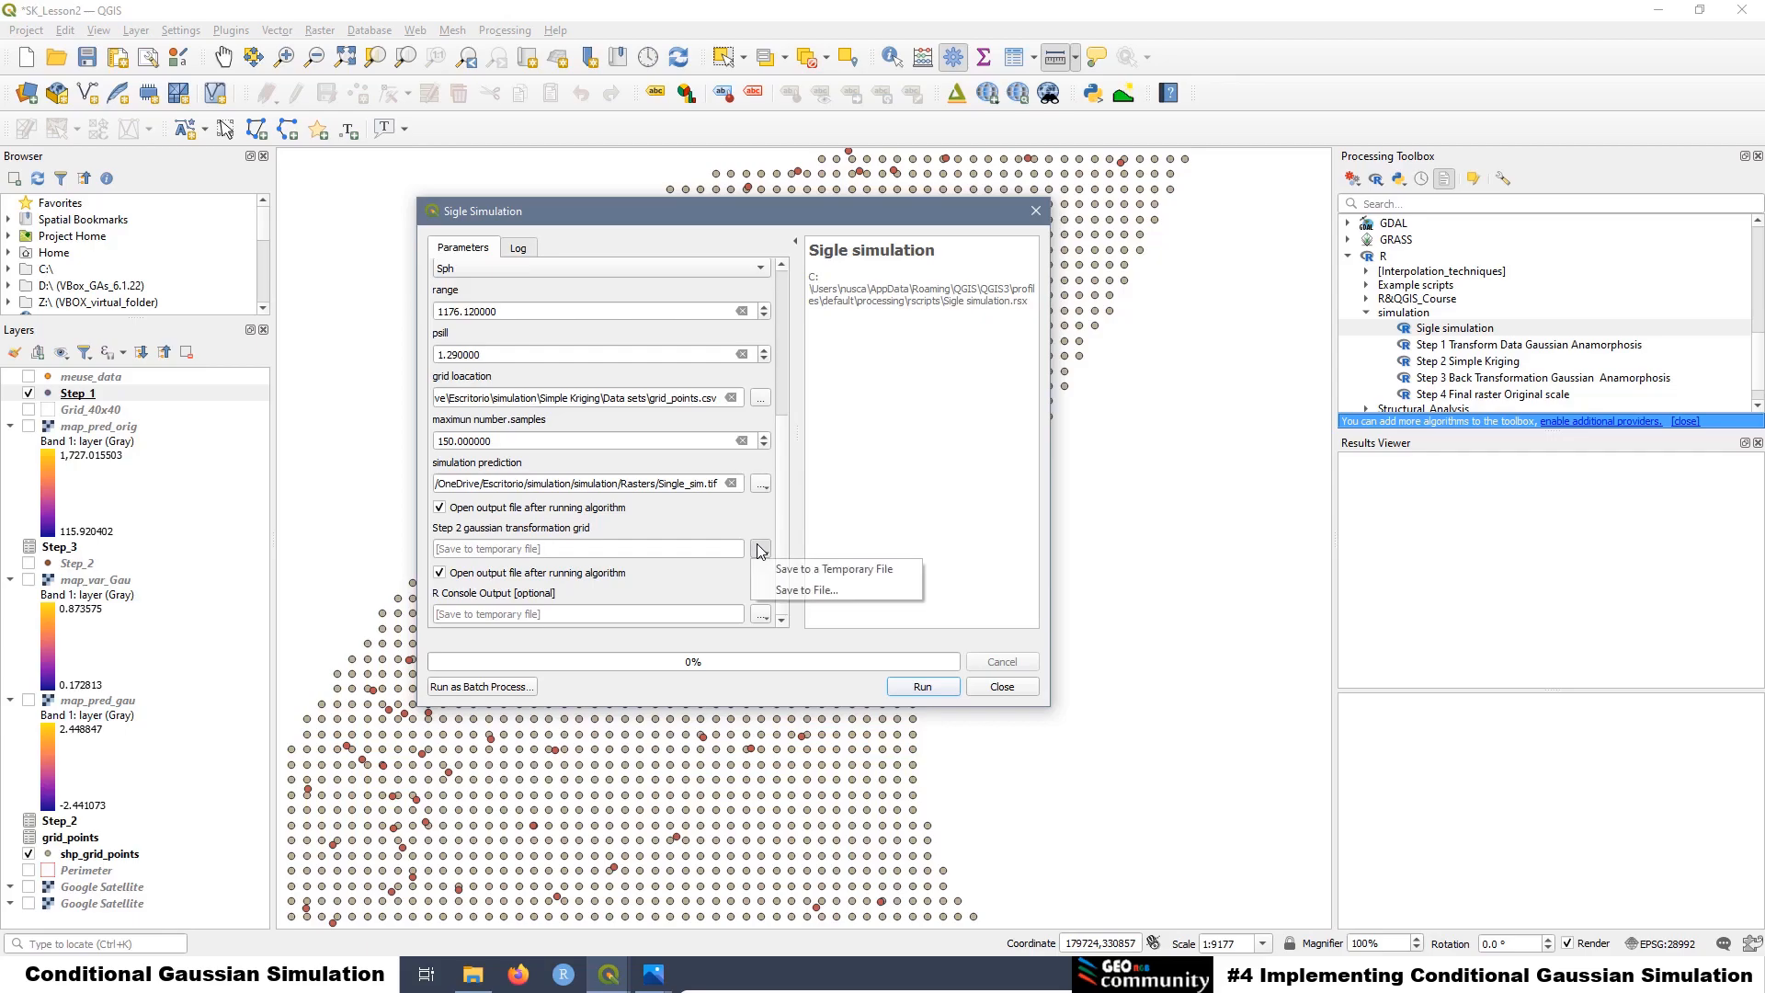
left_click(806, 590)
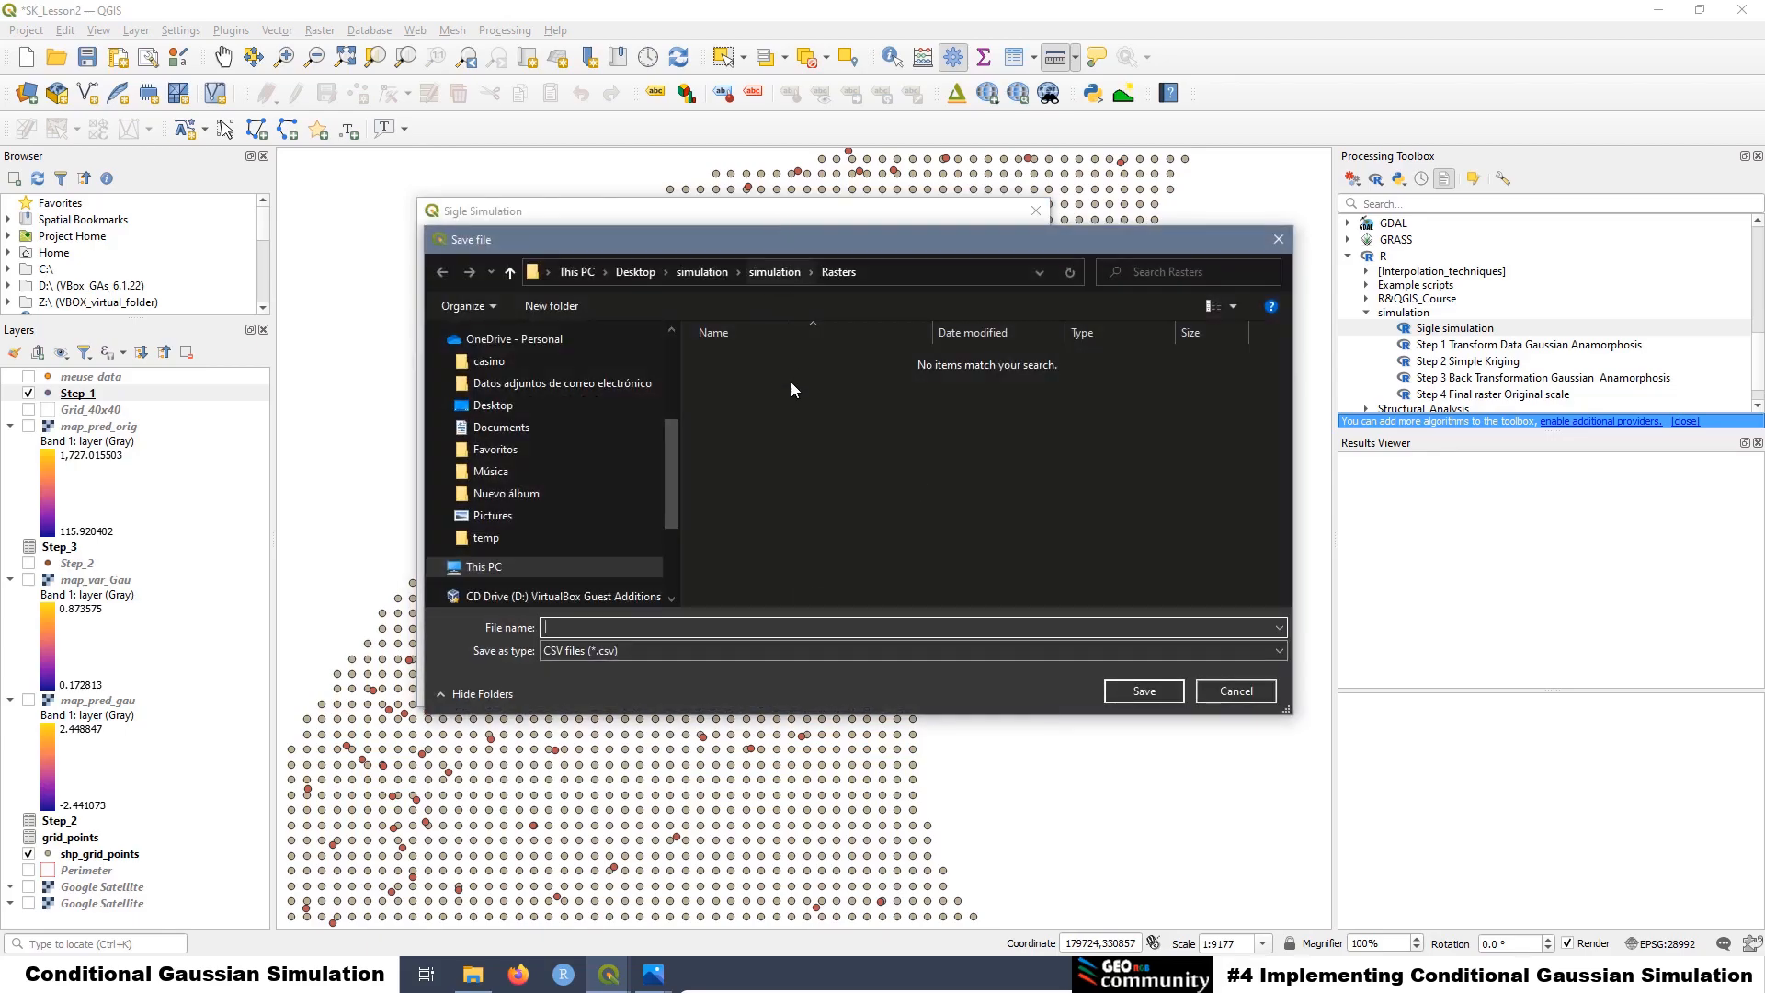
left_click(767, 276)
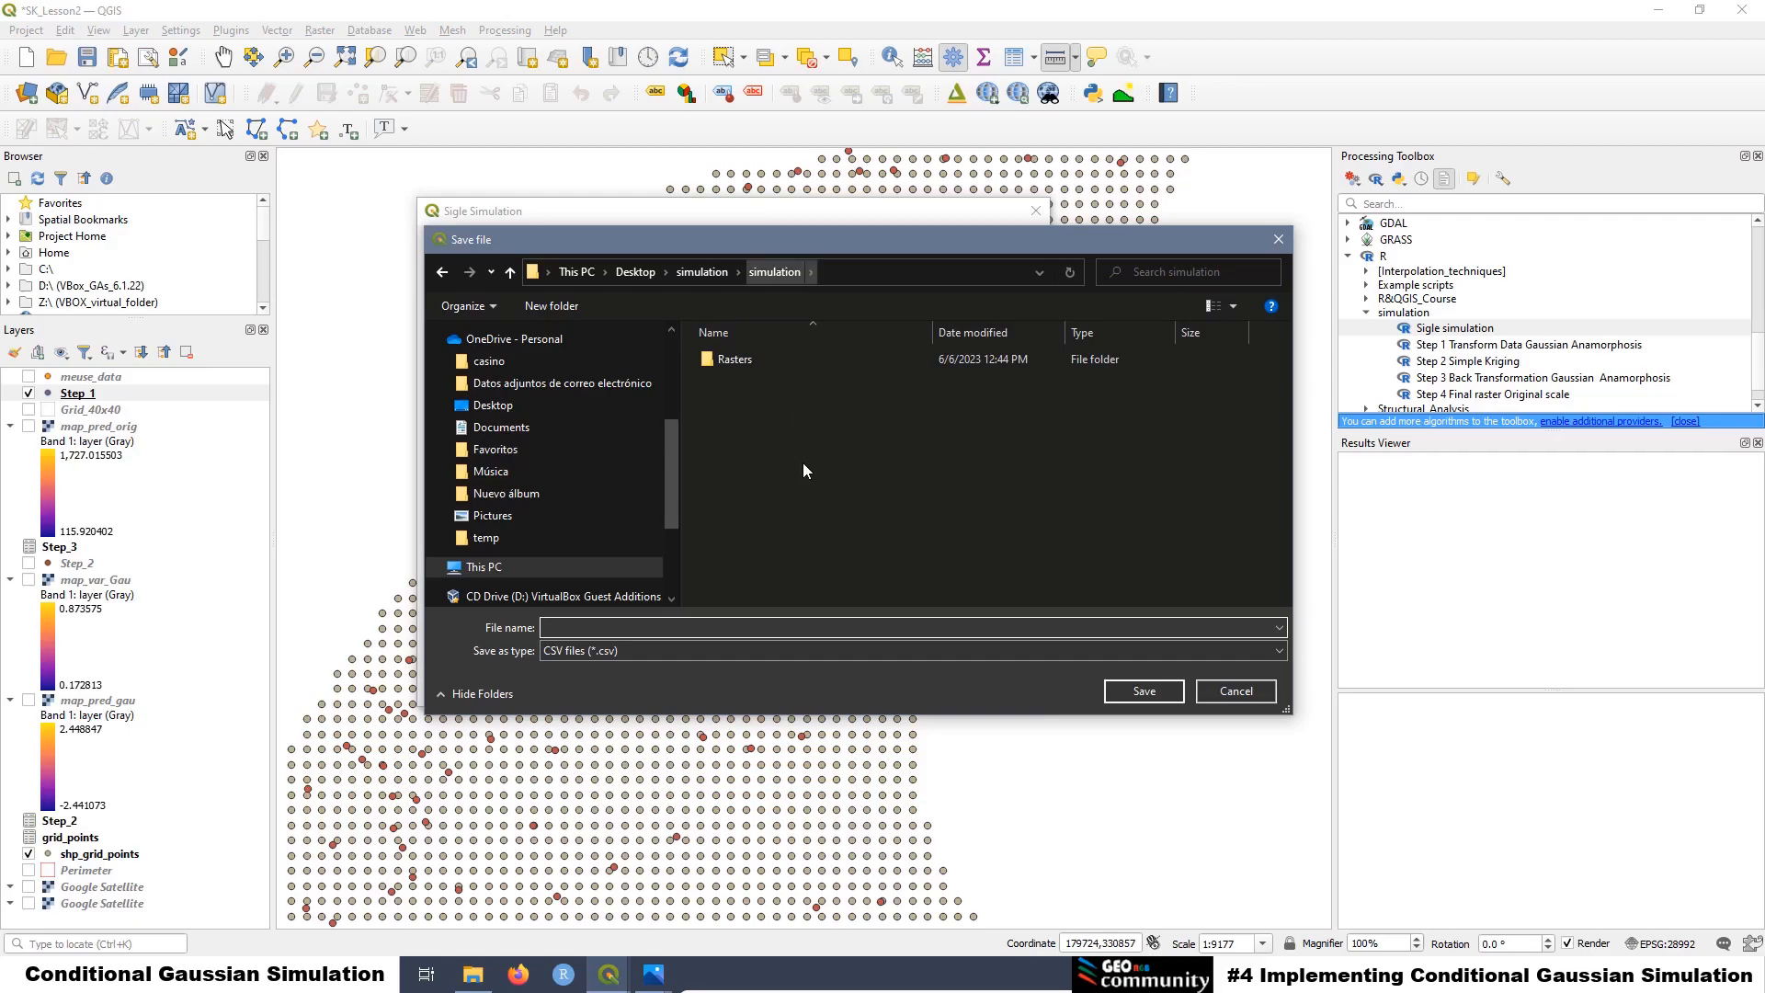
right_click(728, 415)
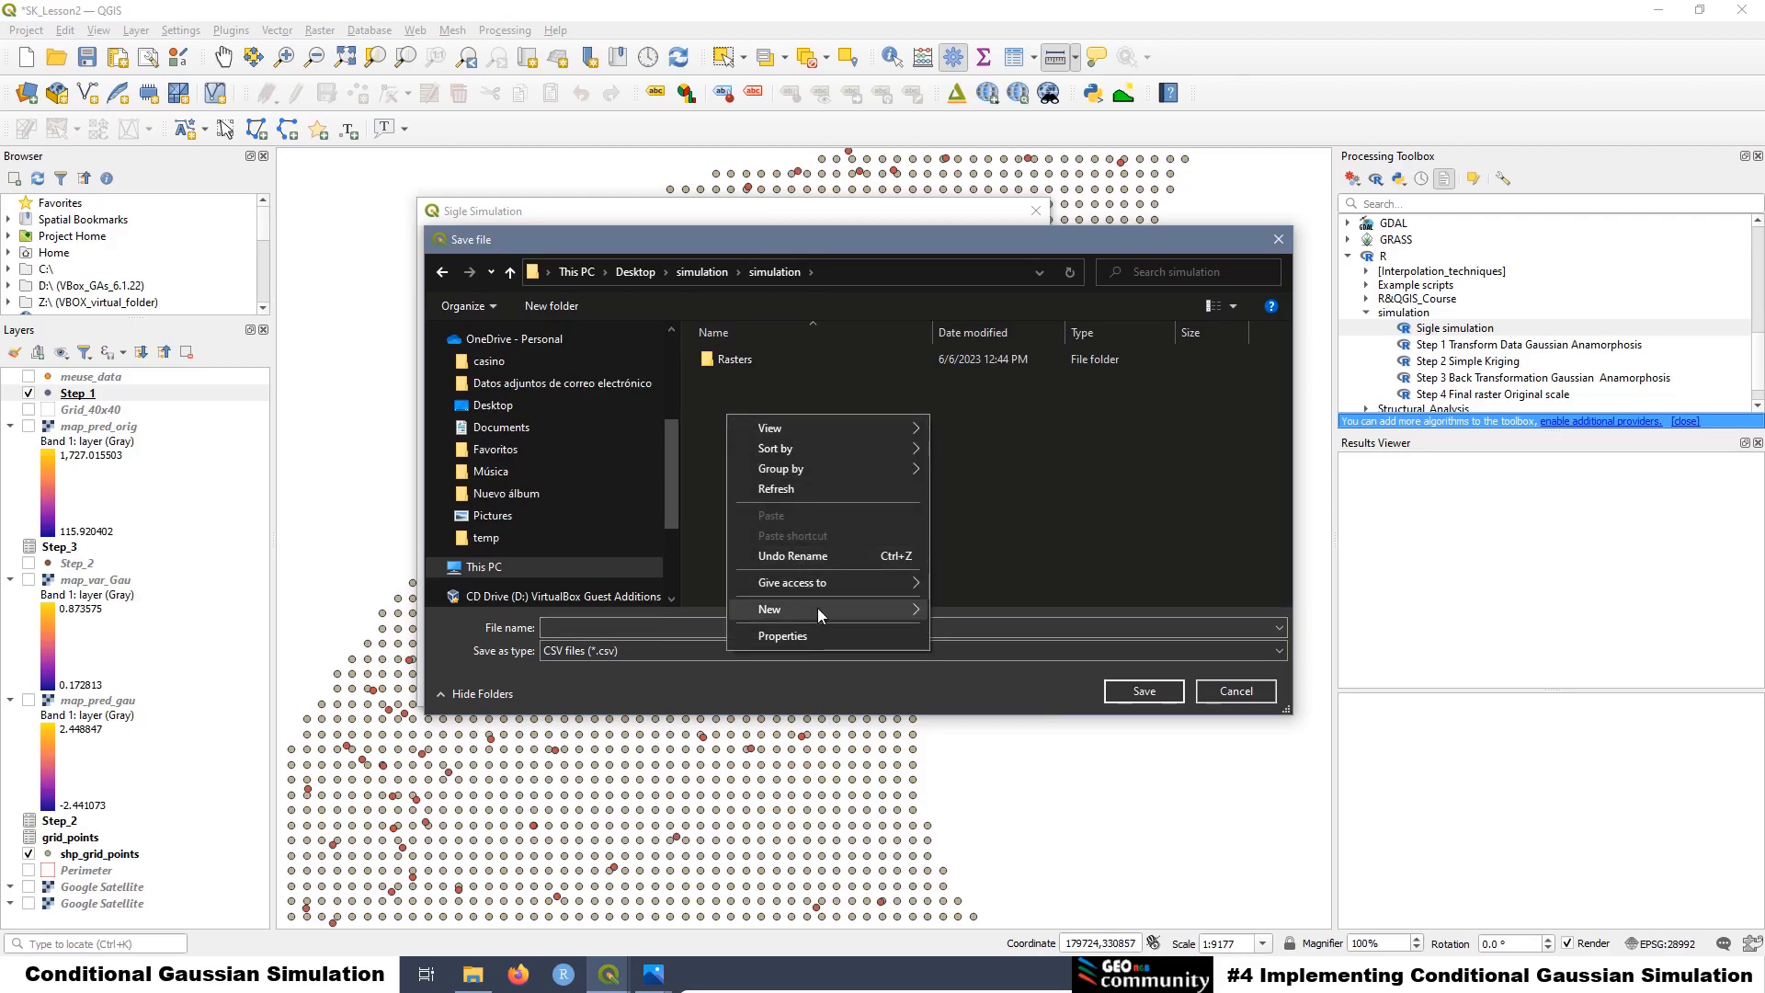
mouse_move(819, 608)
left_click(969, 611)
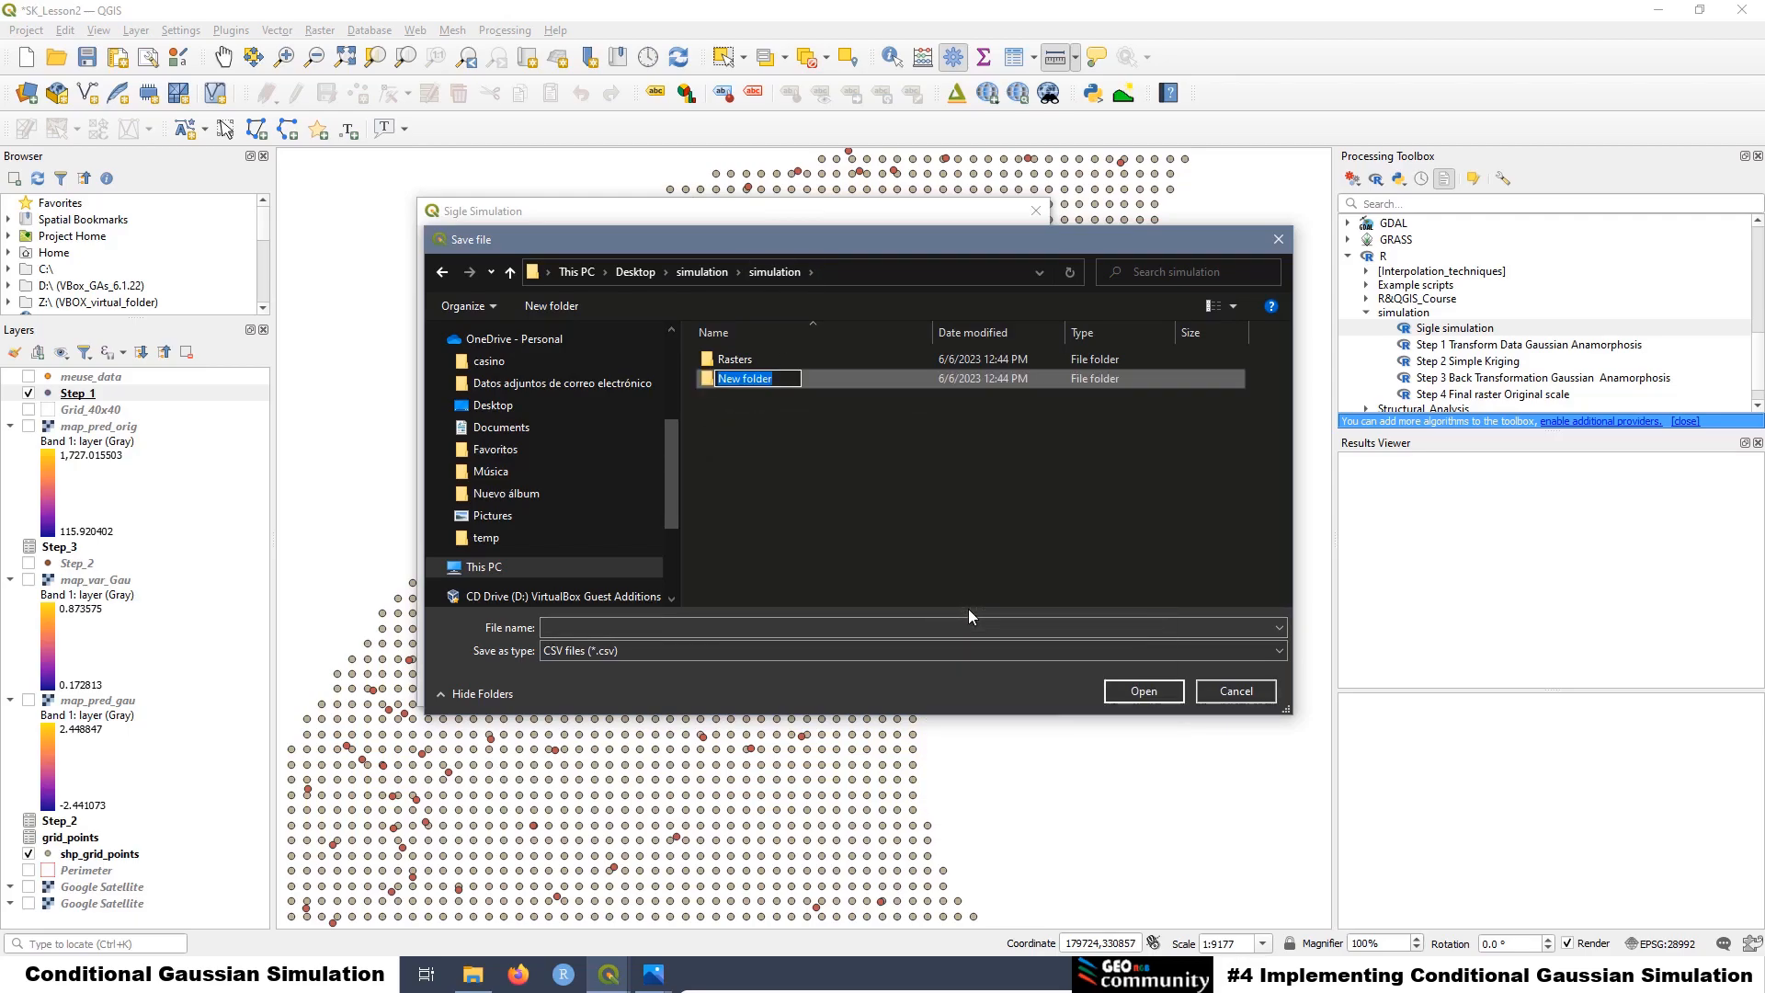
type("data_set")
left_click(704, 439)
Set the Step 2 gaussian transformation grid output to Step_2_sim.csv in the data_set folder and run the simulation
double_click(715, 380)
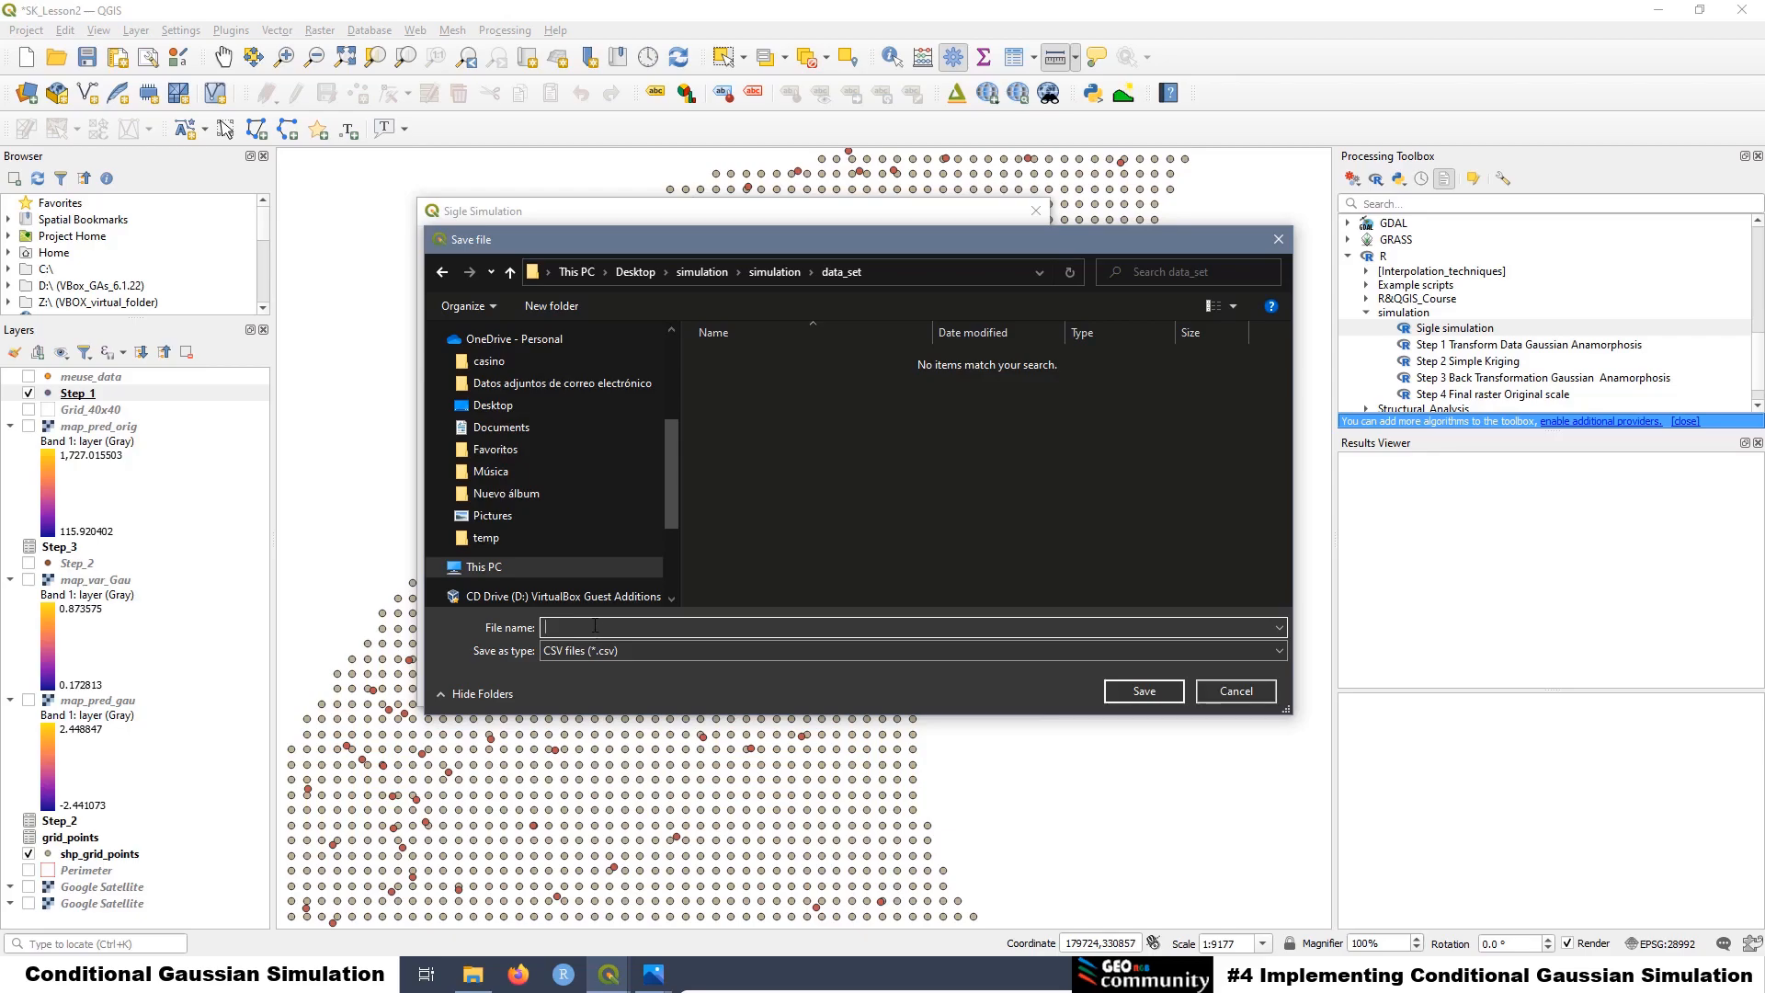
type("Steo_2_sim")
key("BackSpace")
type("p")
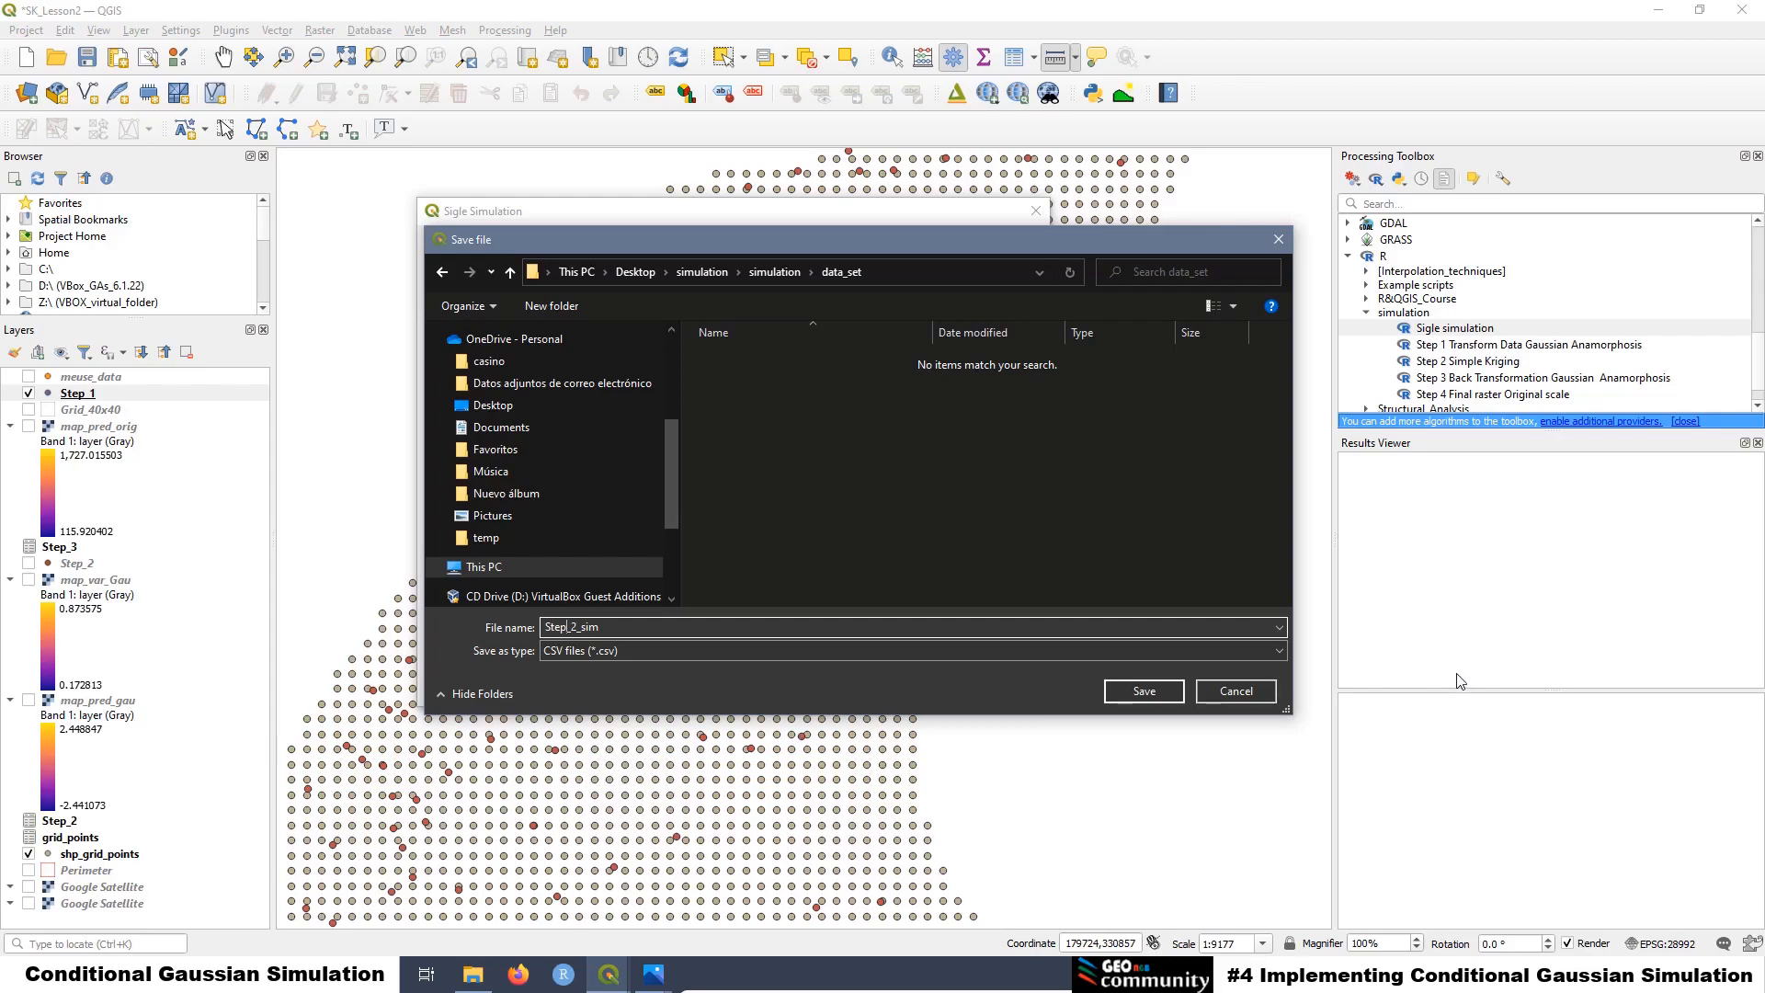
left_click(1142, 692)
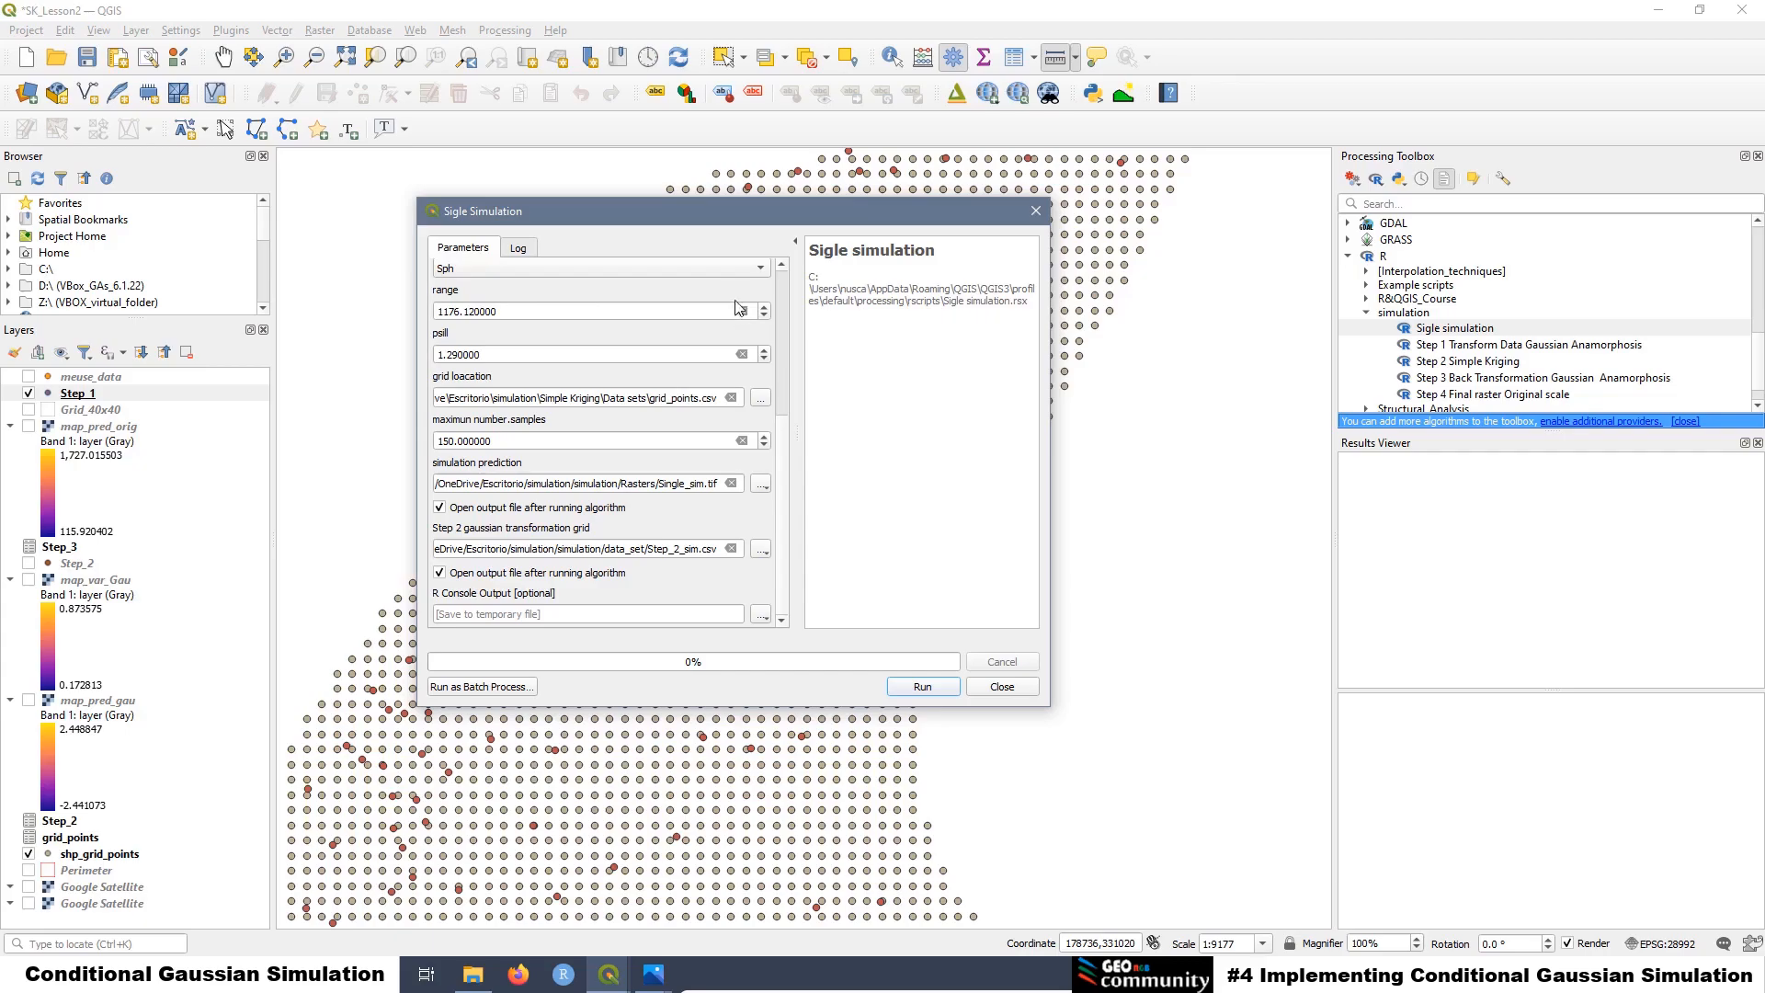
left_click(921, 687)
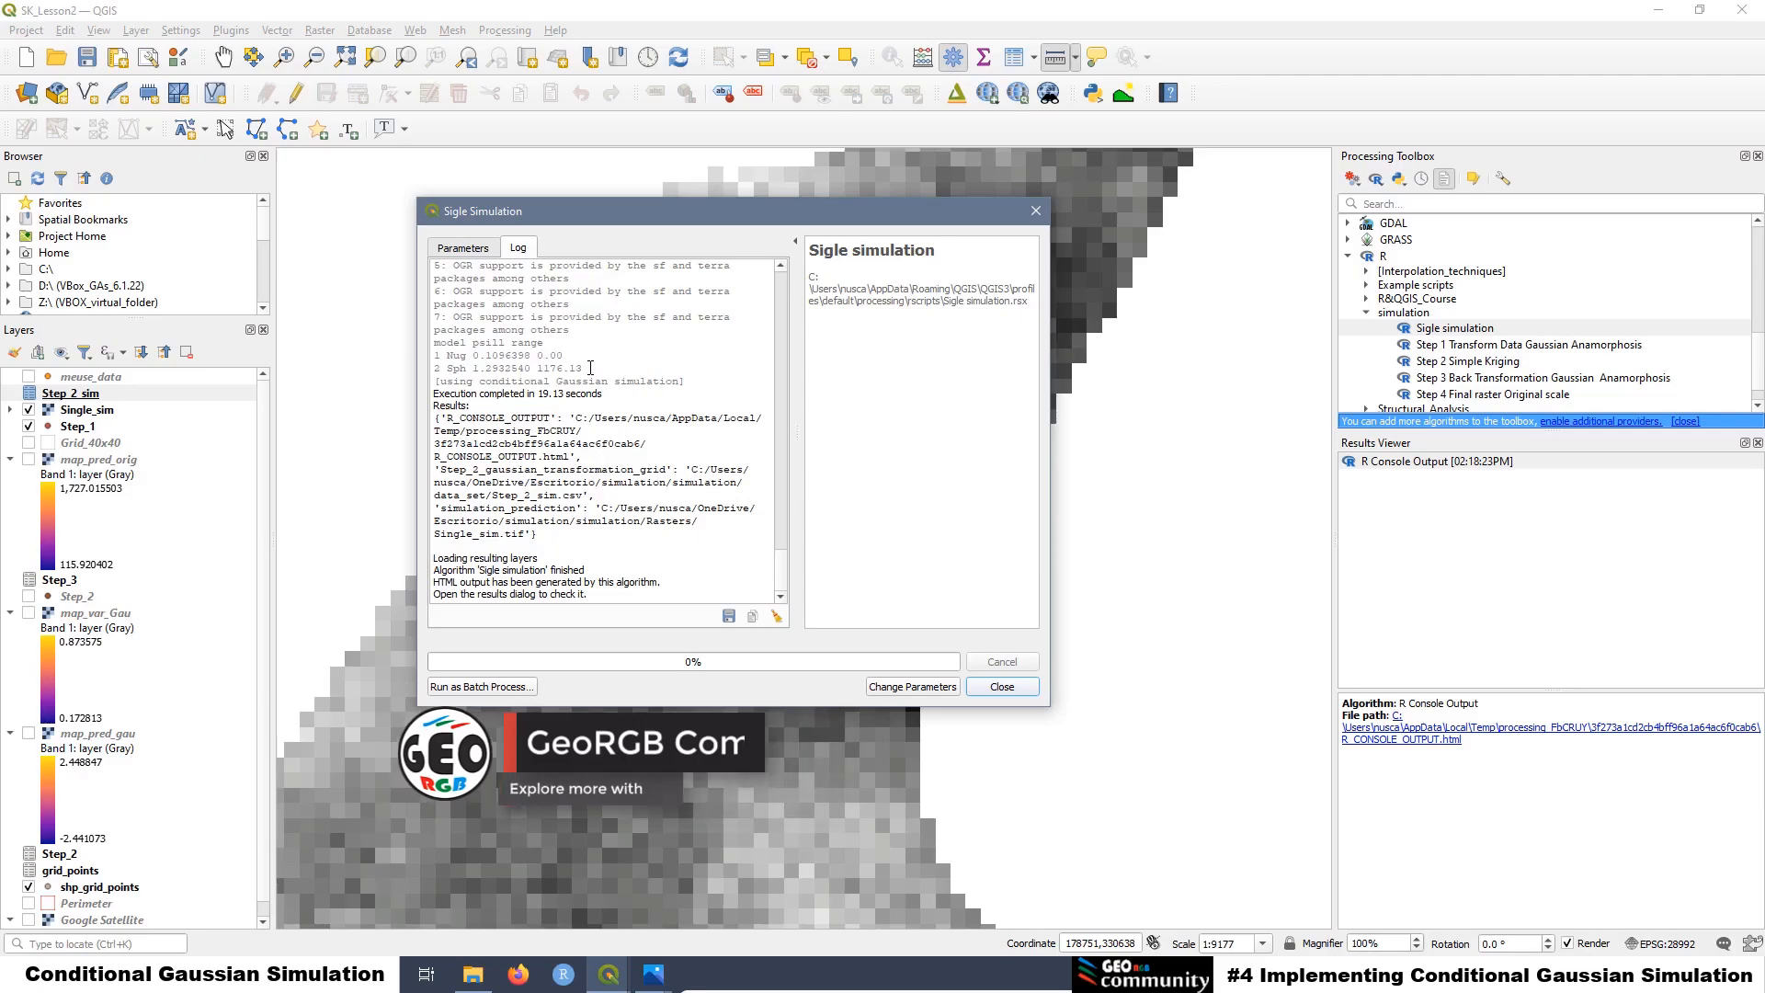
Examine the nugget, psill and range values and the simulation method in the run log, and close the Sigle simulation dialog
left_click_drag(585, 368, 432, 360)
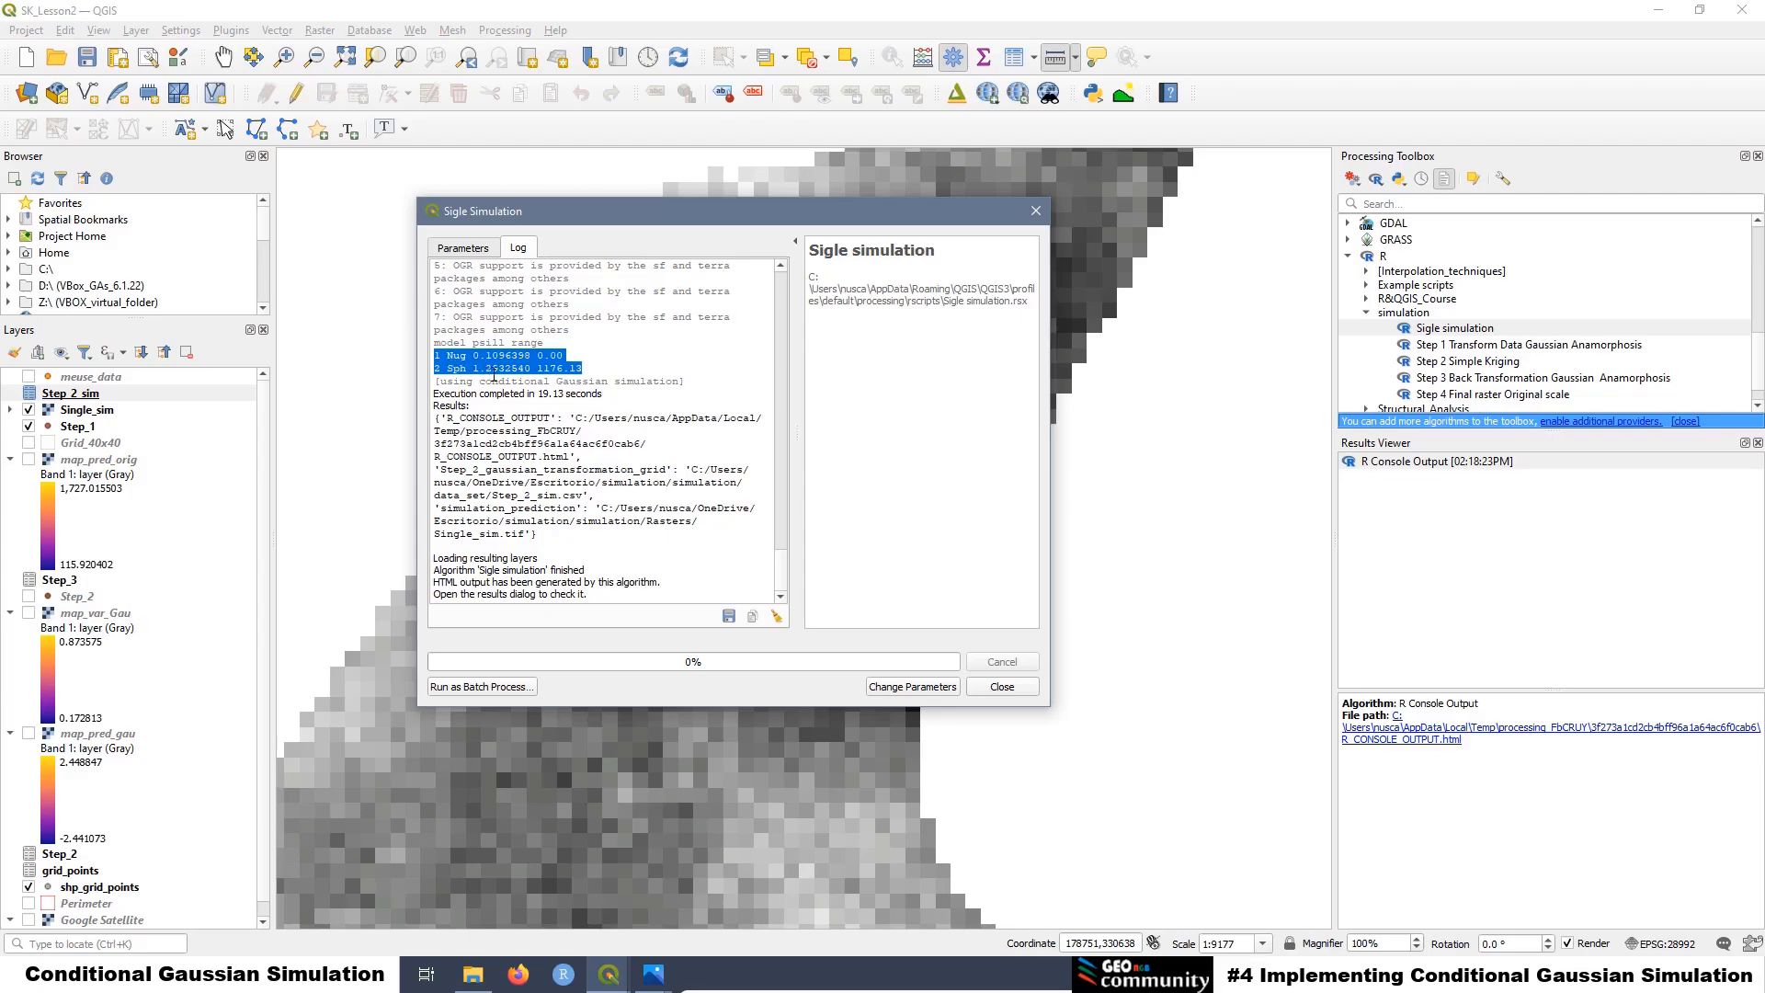
left_click(532, 376)
left_click_drag(534, 370, 473, 370)
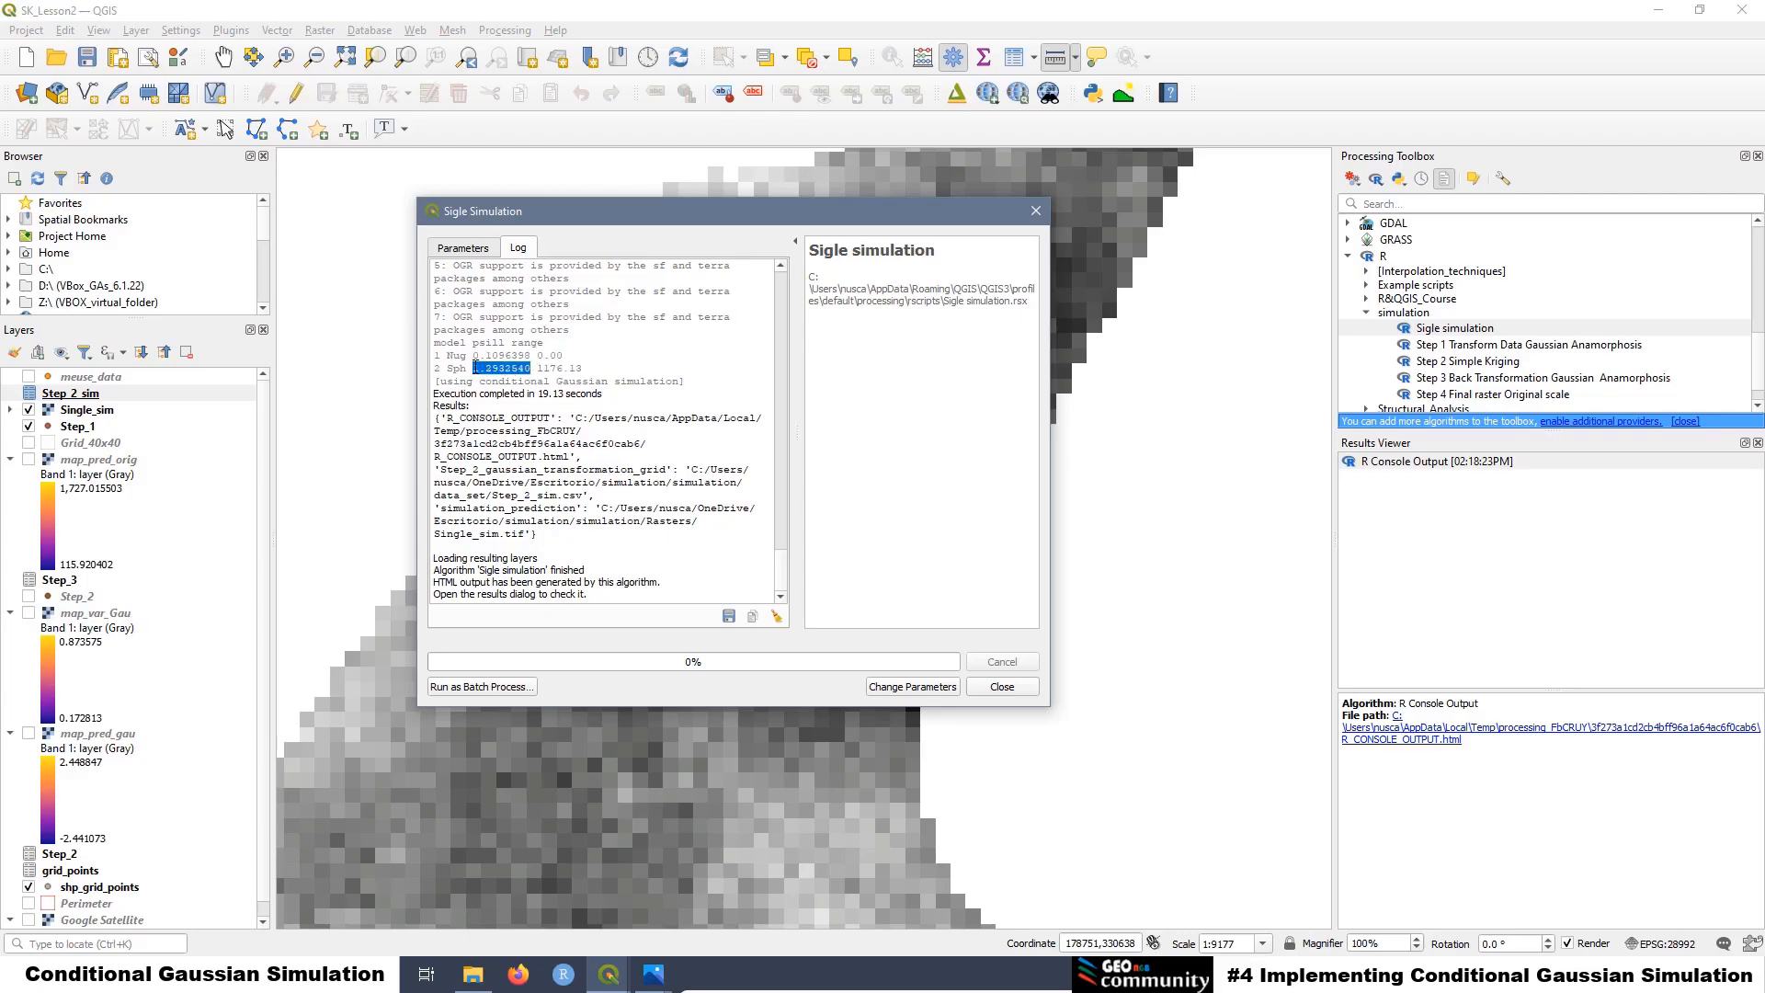
left_click_drag(587, 368, 541, 368)
left_click(610, 411)
left_click_drag(693, 382, 436, 381)
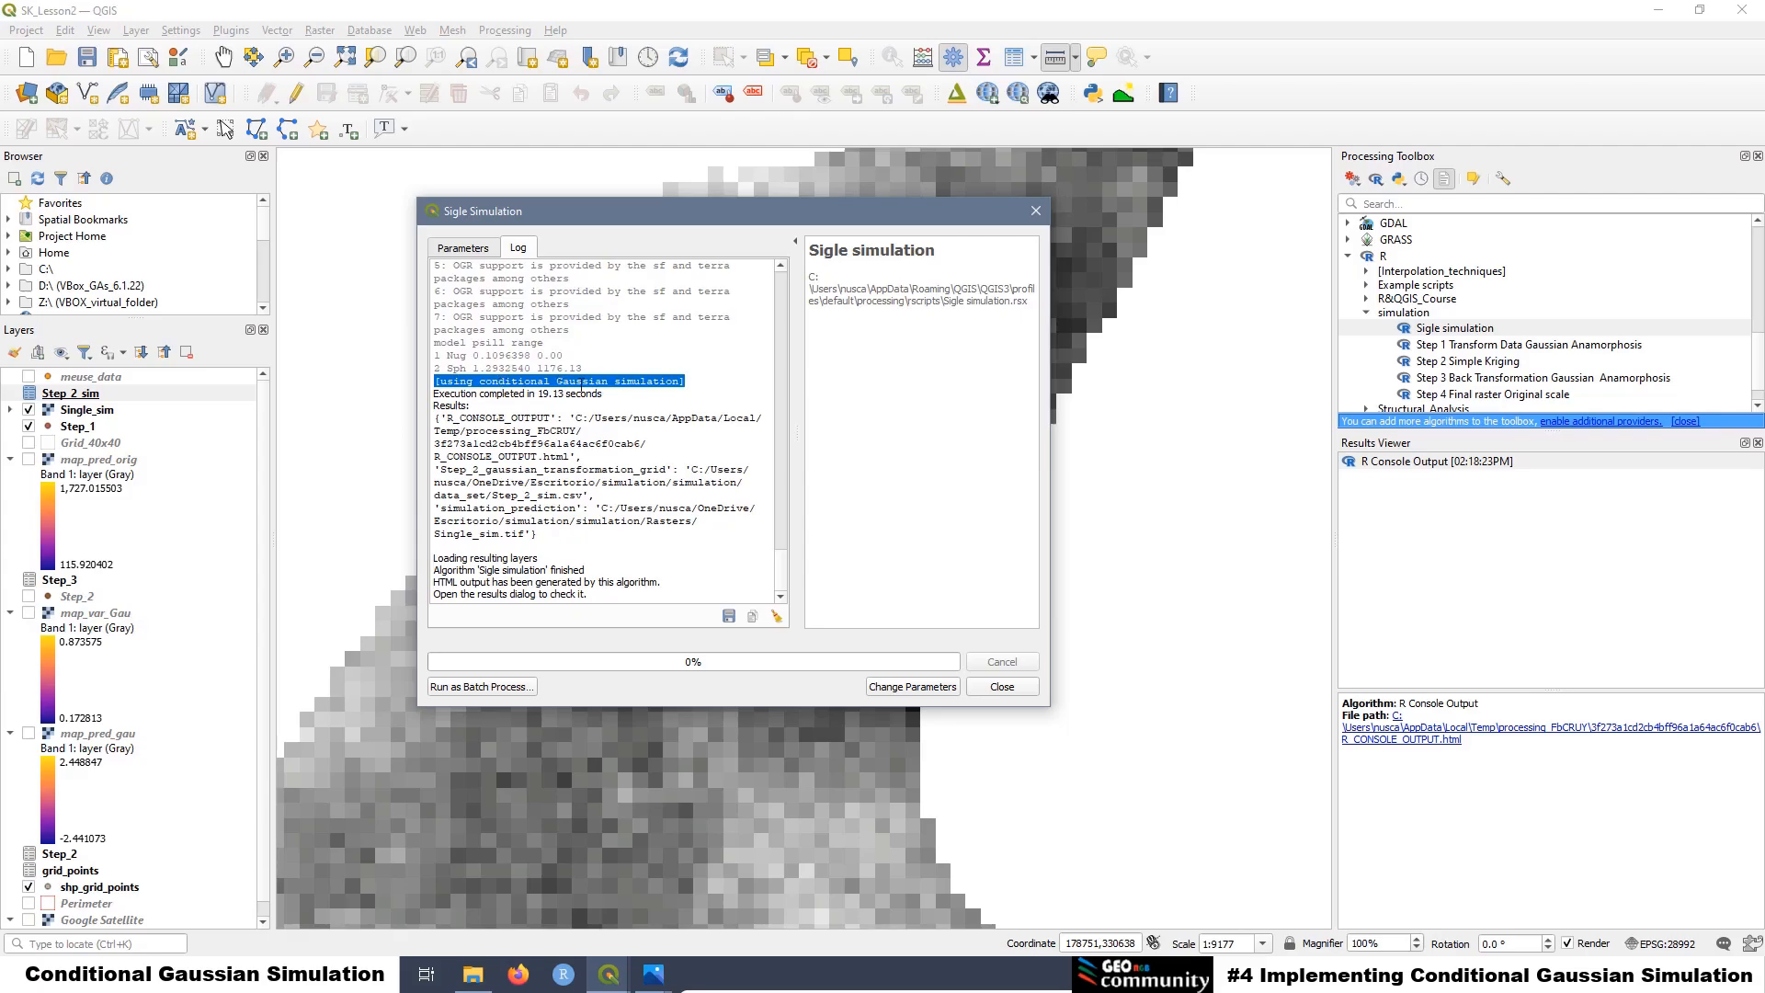
left_click(549, 424)
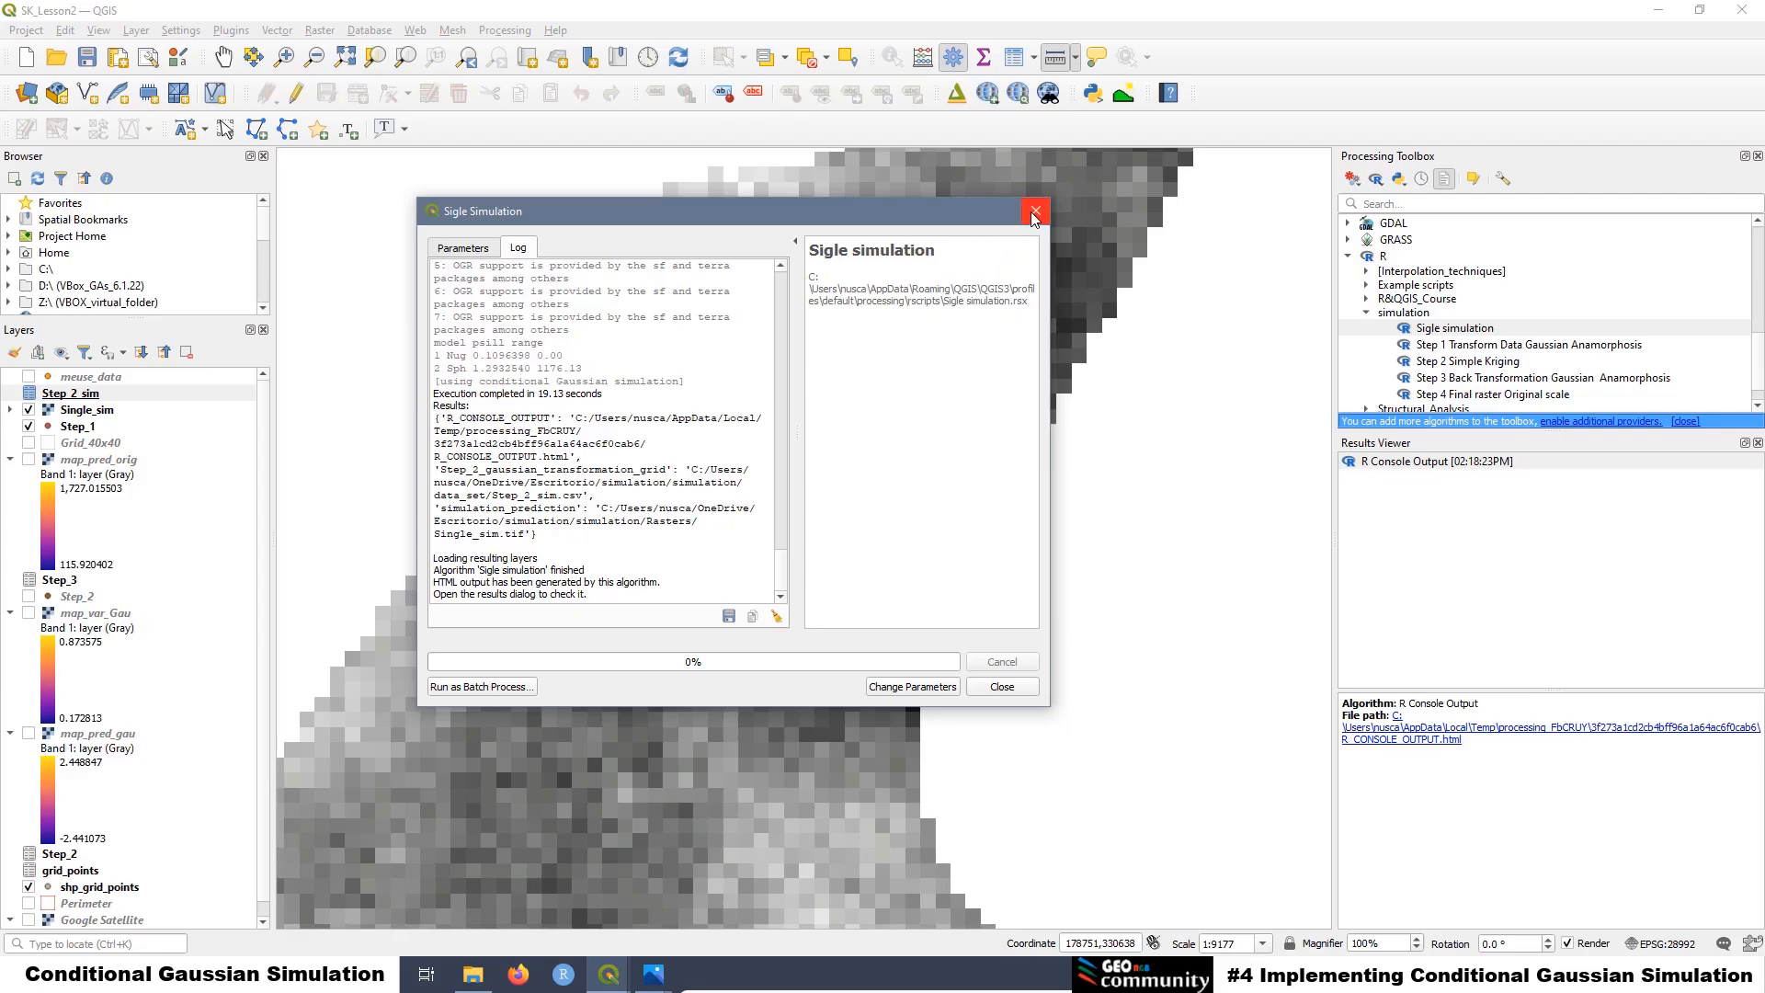
left_click(1034, 213)
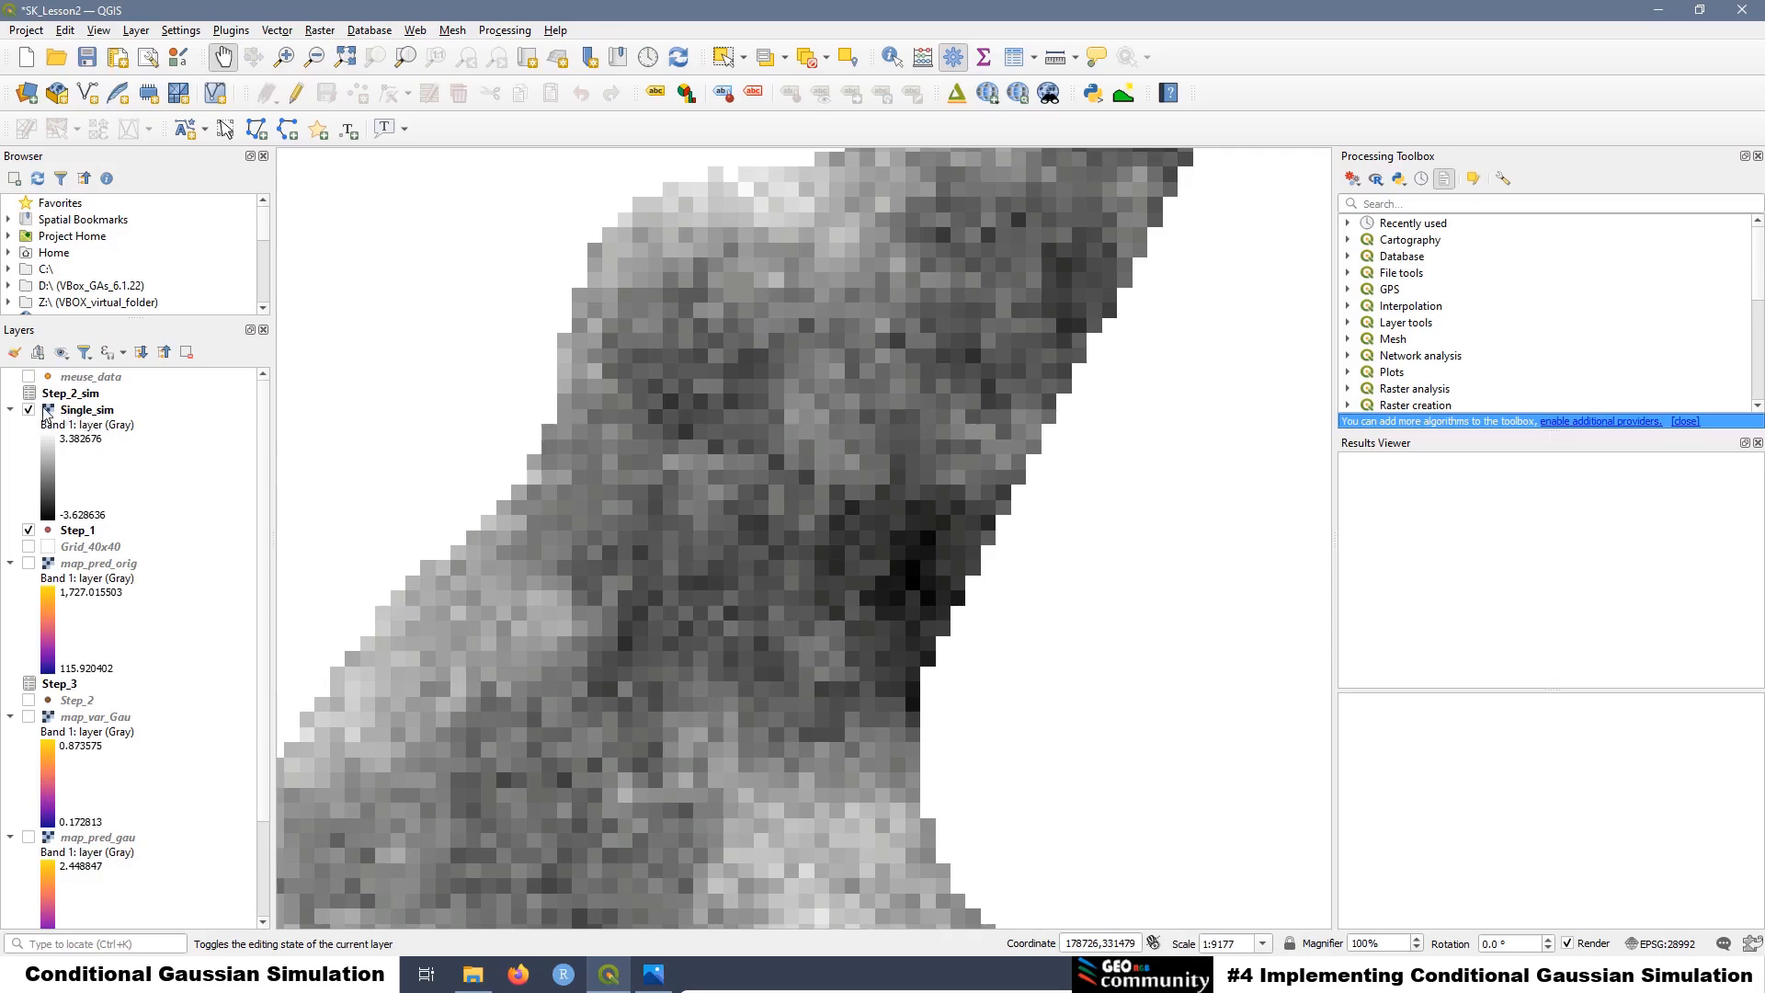
Inspect the Single_sim raster by toggling its visibility, and view the attribute table of the Step_2_sim layer
left_click(28, 411)
left_click(29, 411)
right_click(55, 399)
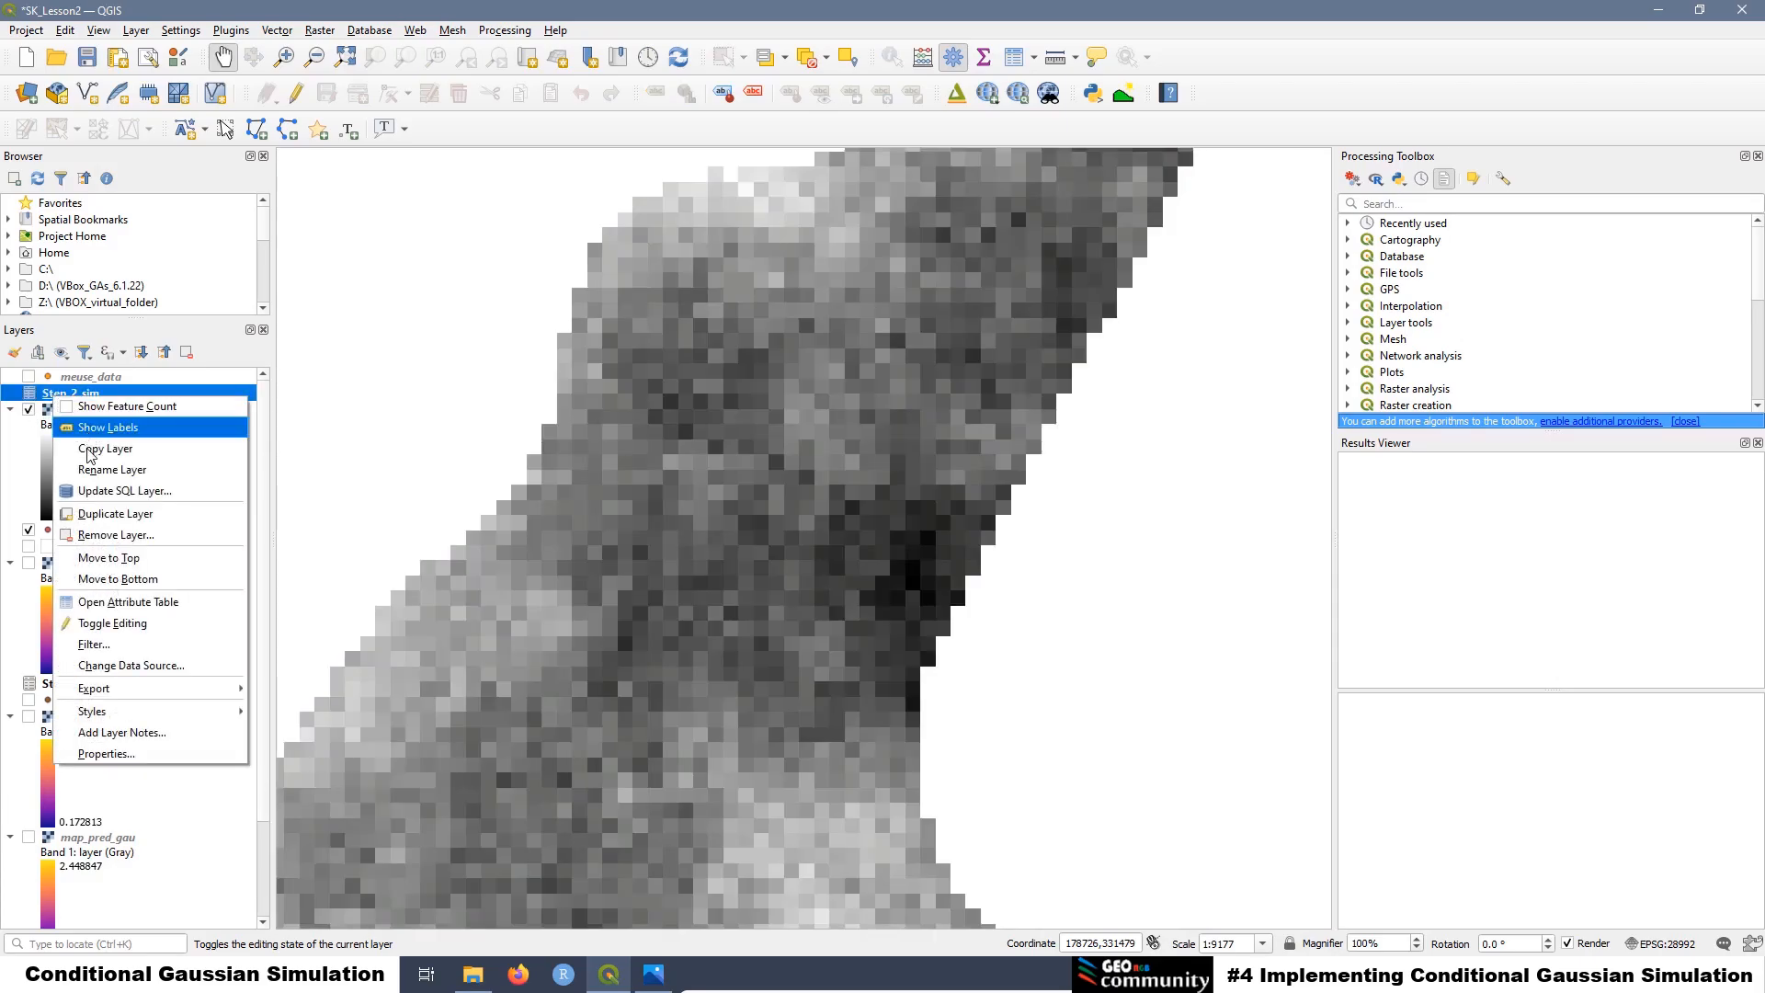
left_click(122, 603)
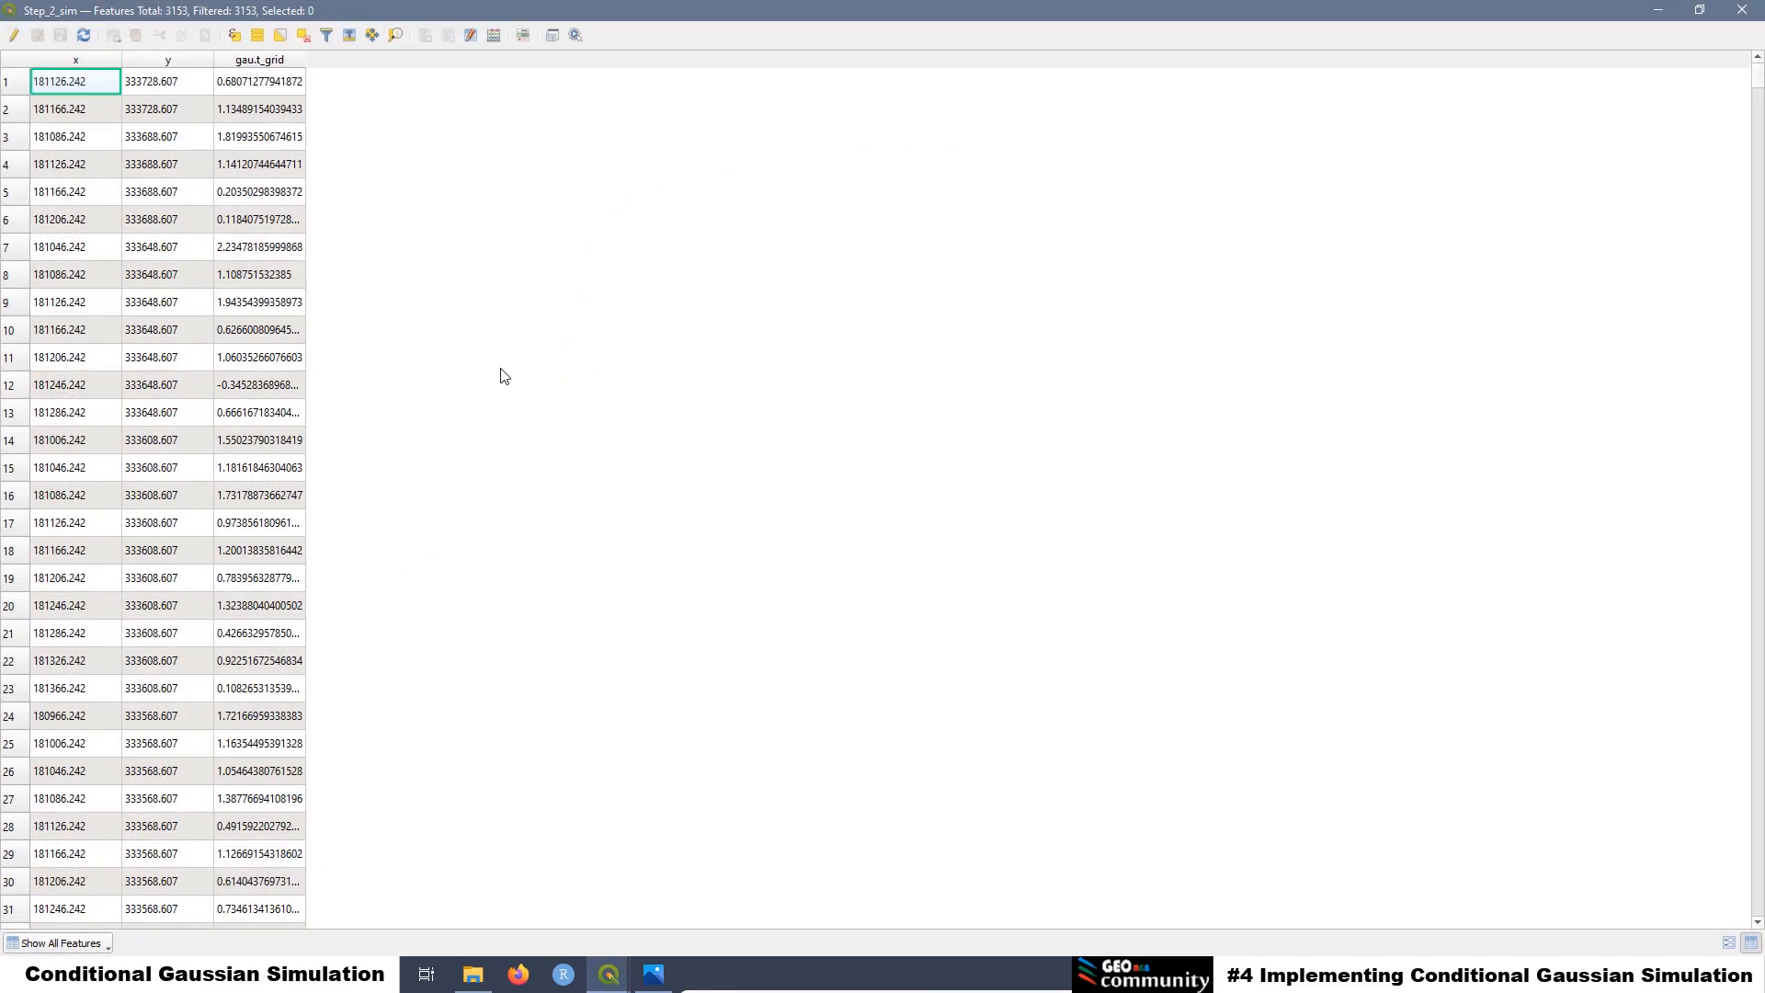
left_click(1747, 11)
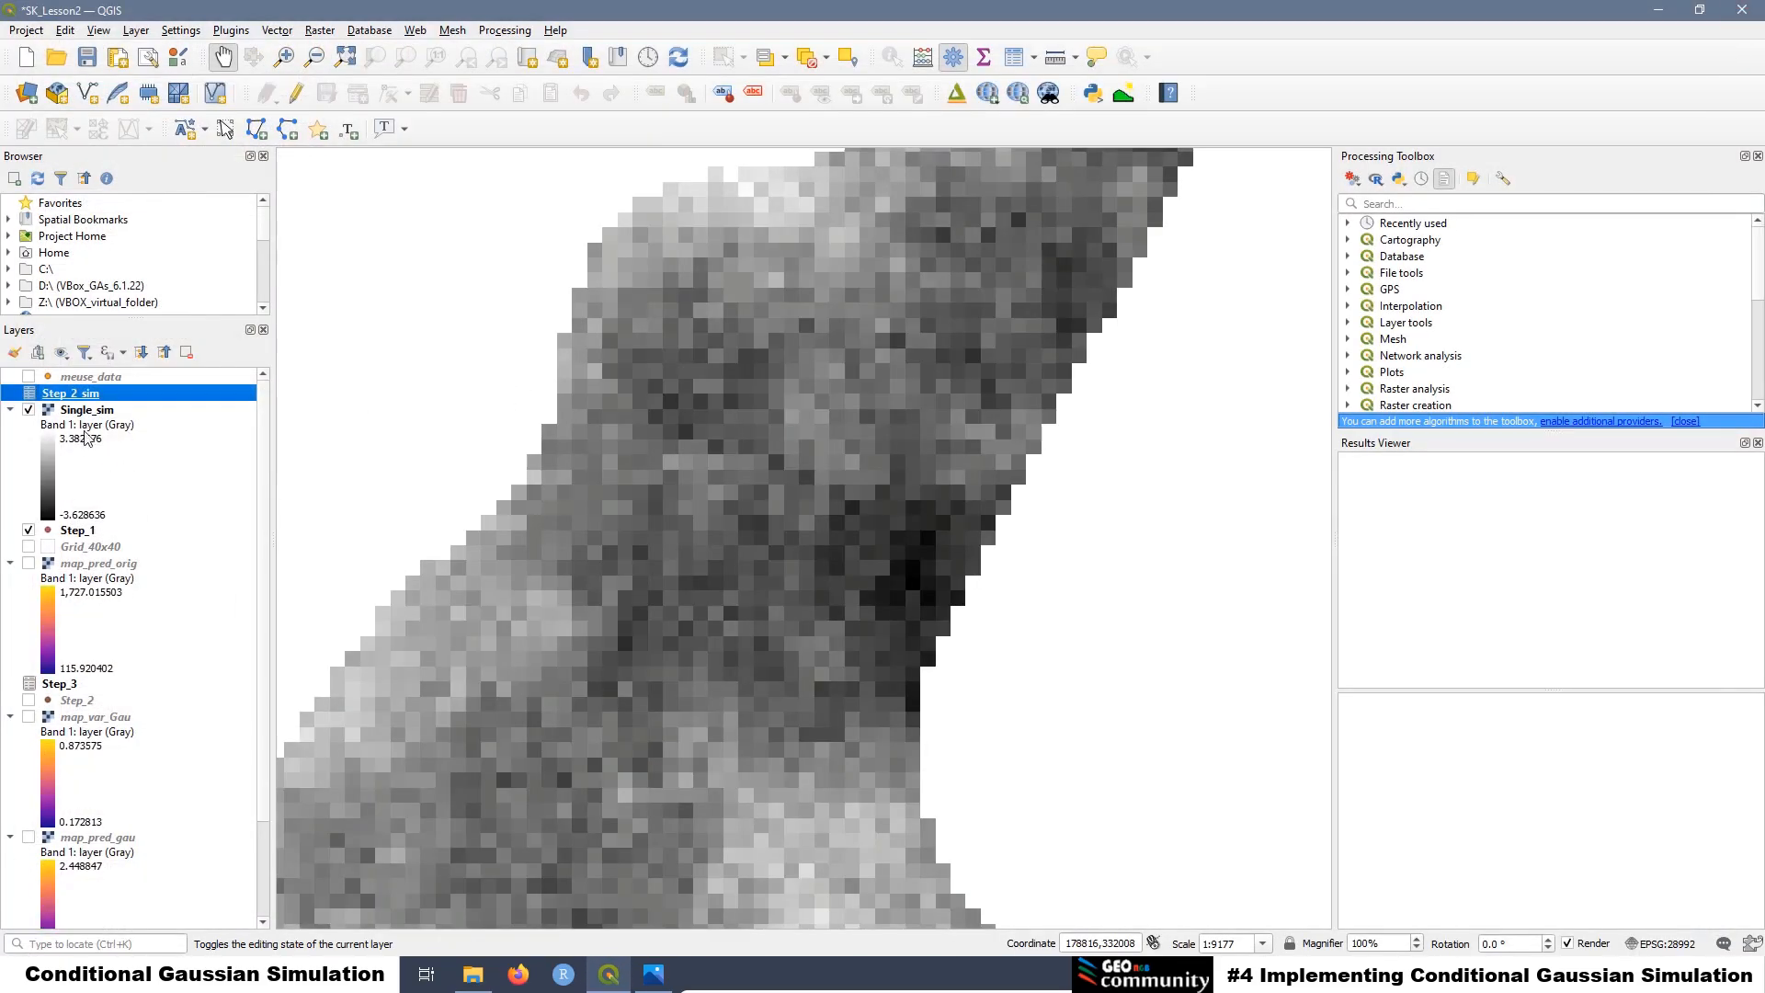
left_click(89, 412)
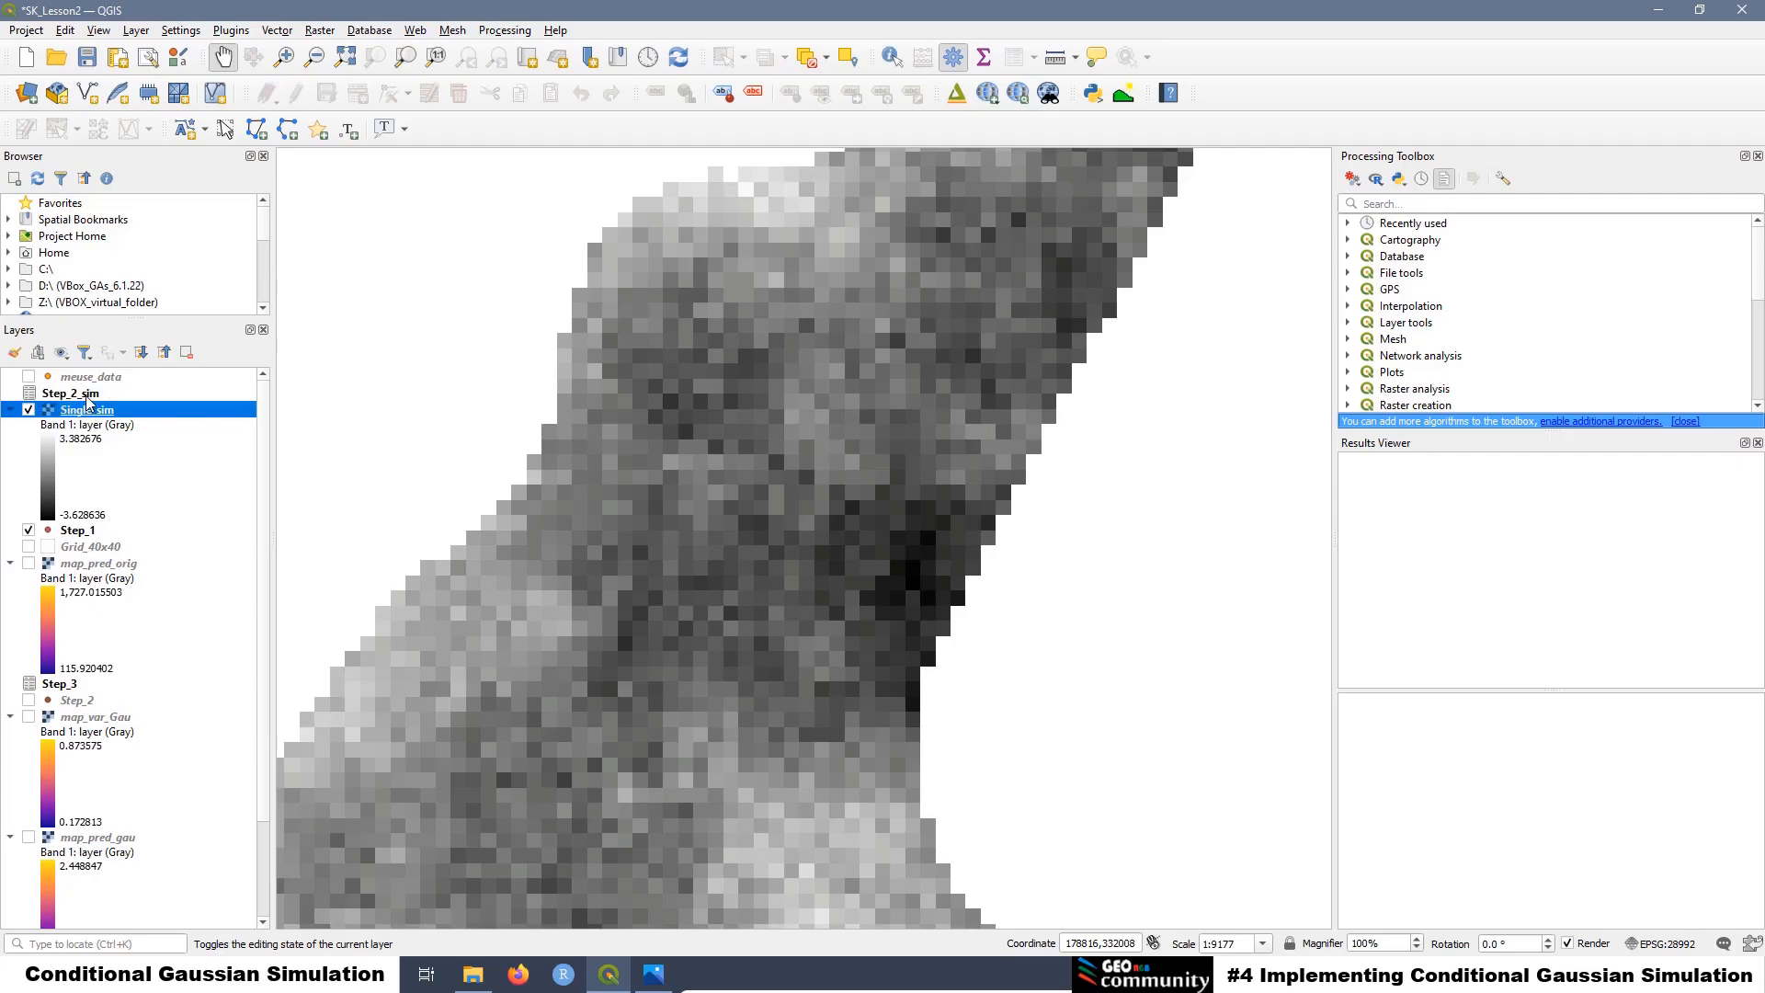
Switch to File Explorer and check the simulation output files in the Rasters folder
left_click(470, 976)
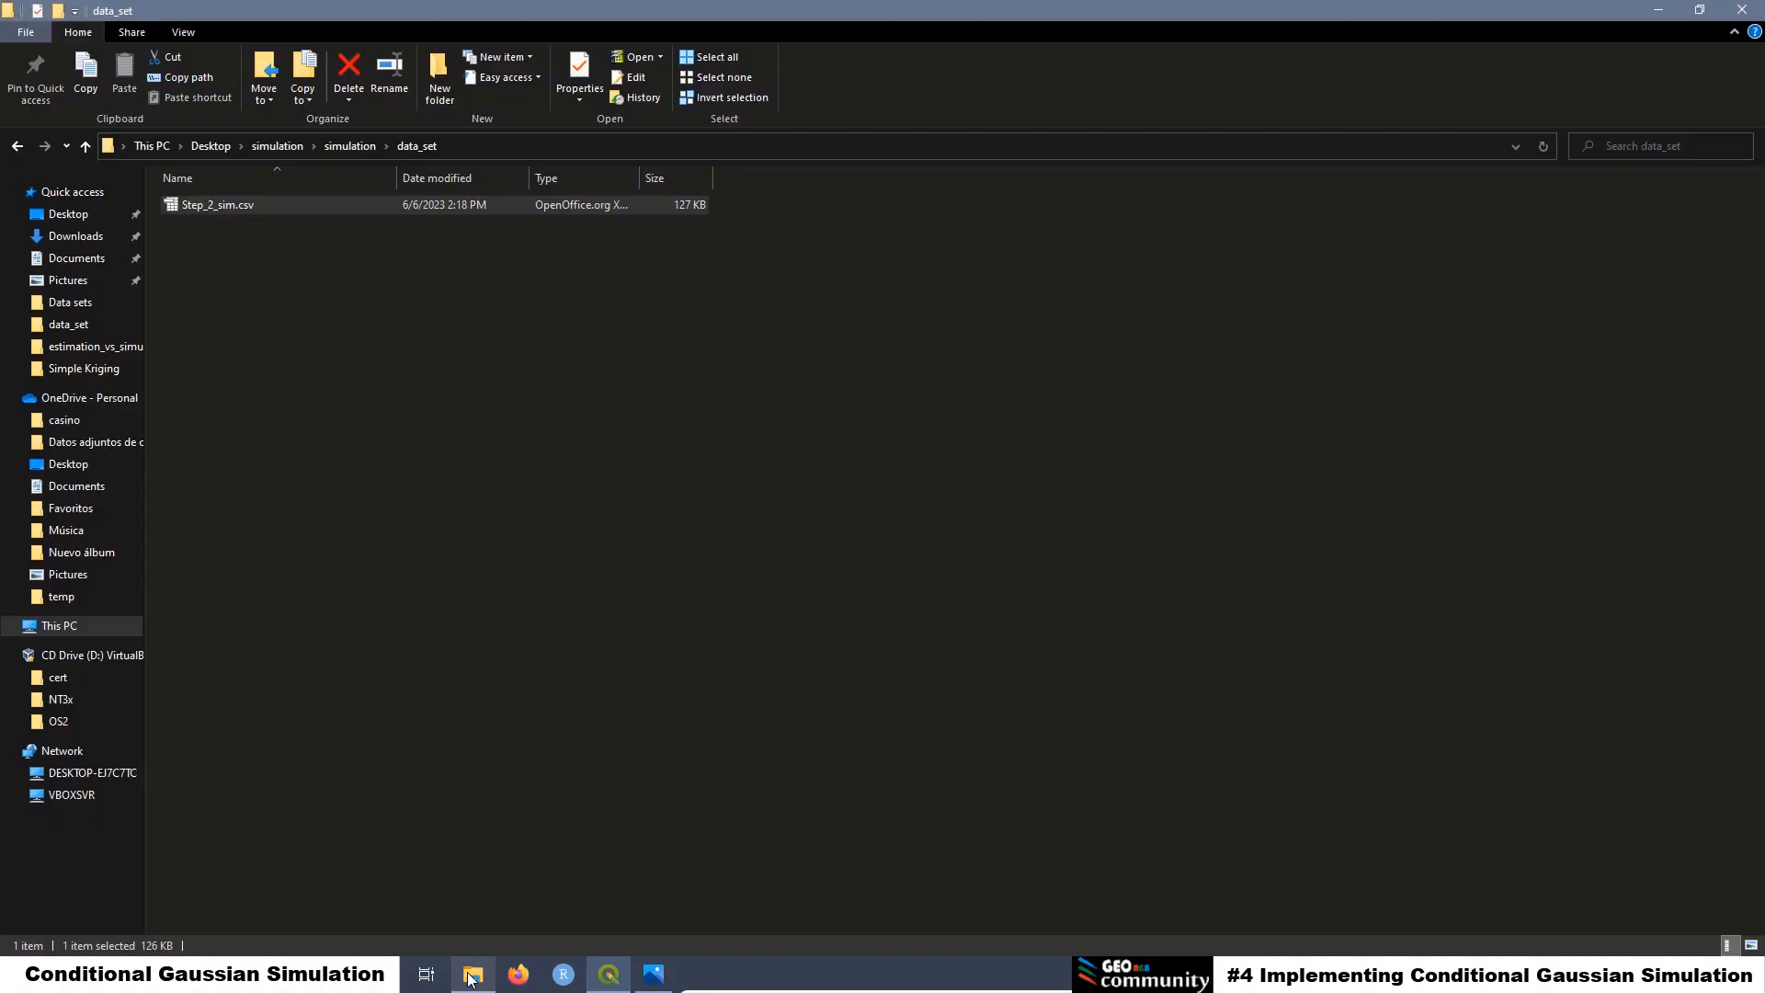
left_click(21, 147)
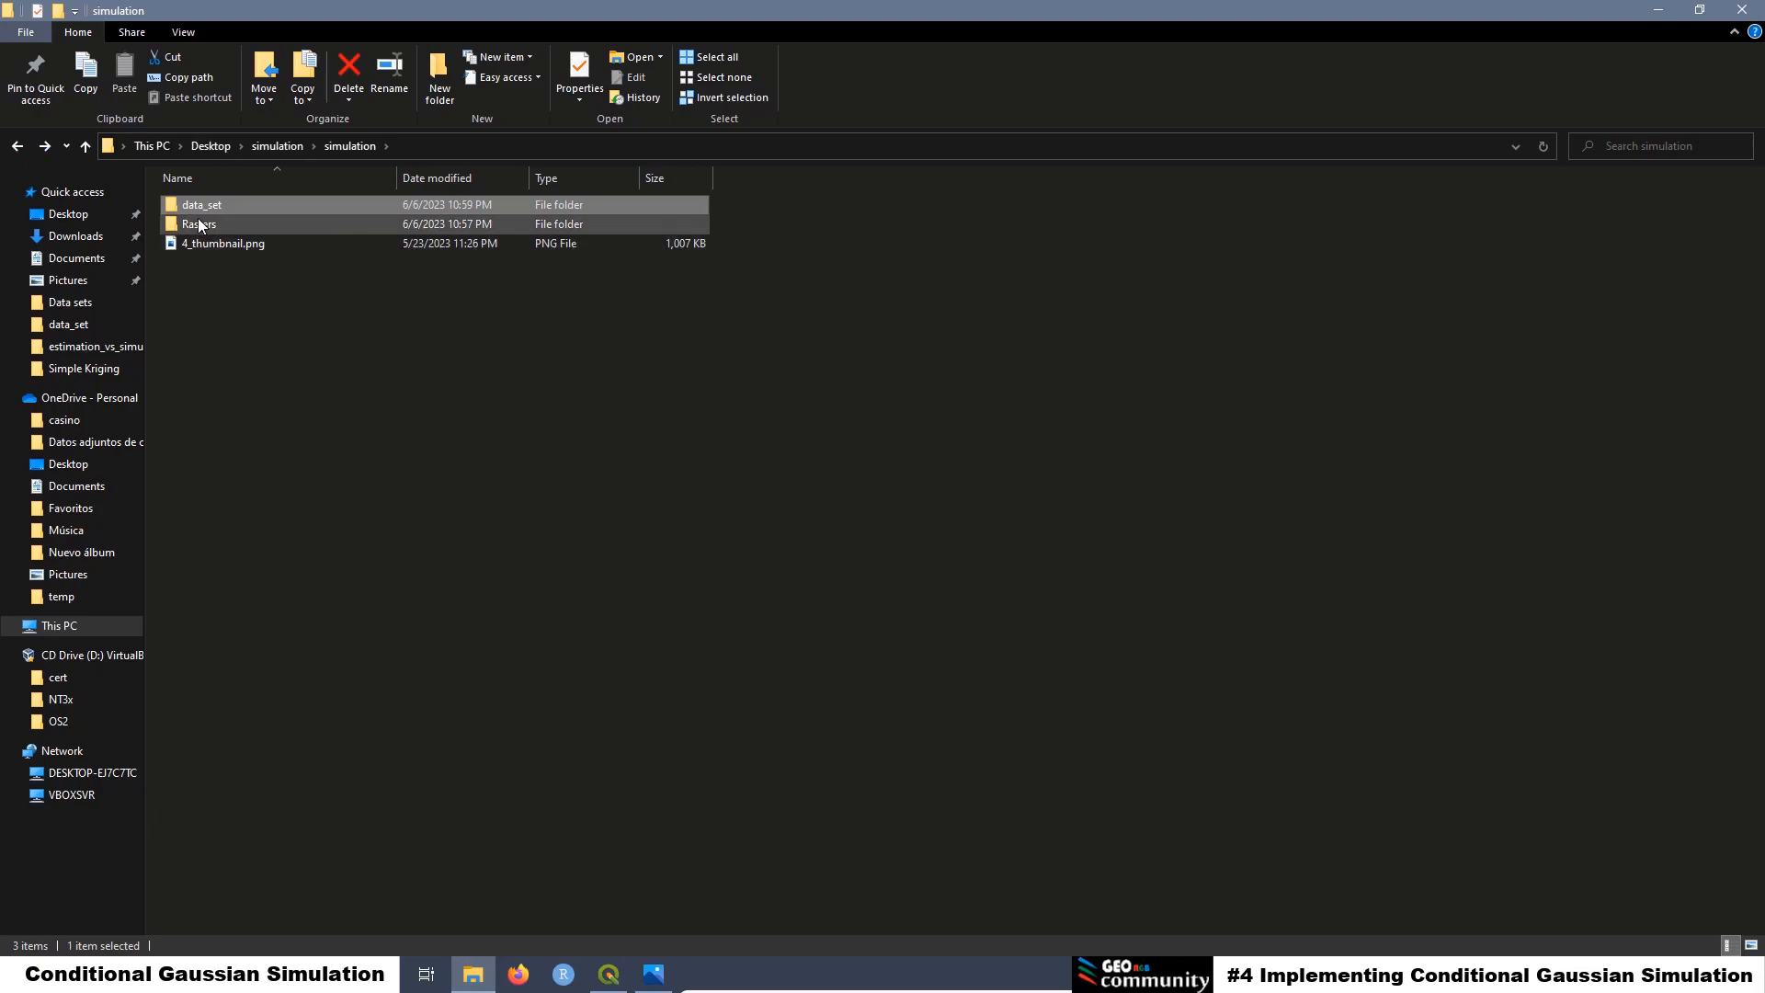
double_click(199, 224)
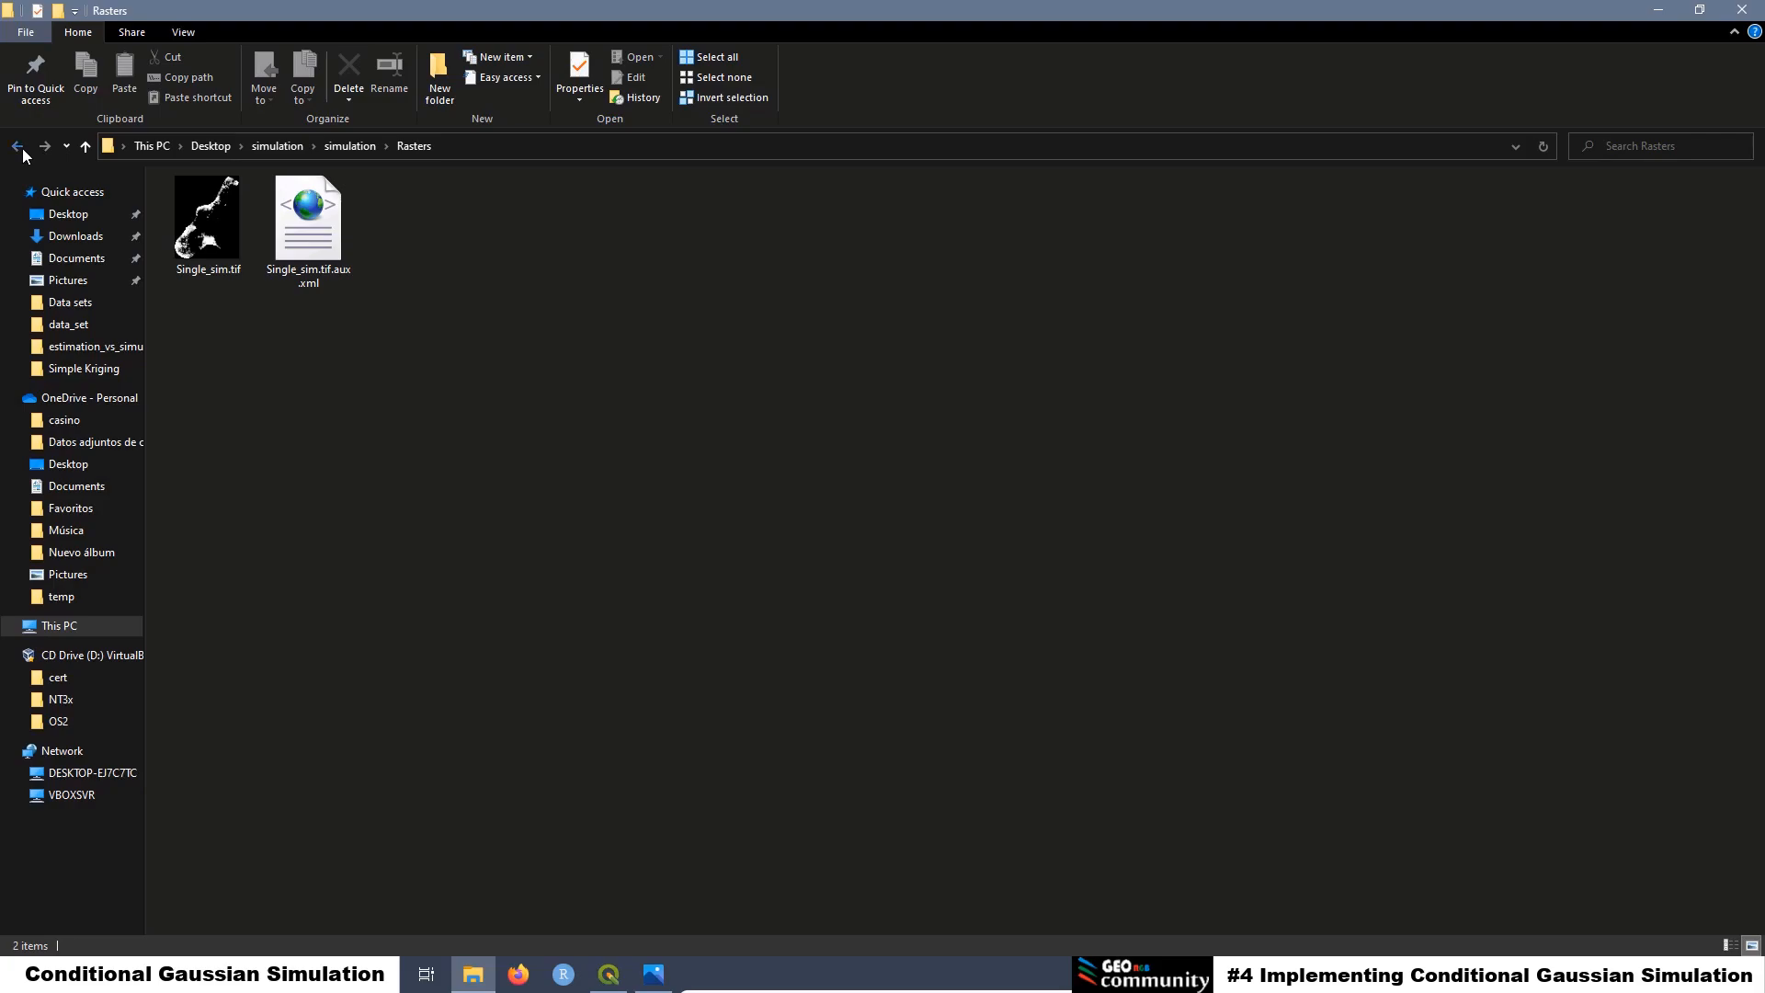
left_click(21, 149)
Open Step_2_sim.csv from the data_set folder as read-only and examine its rows down to the last record
double_click(197, 206)
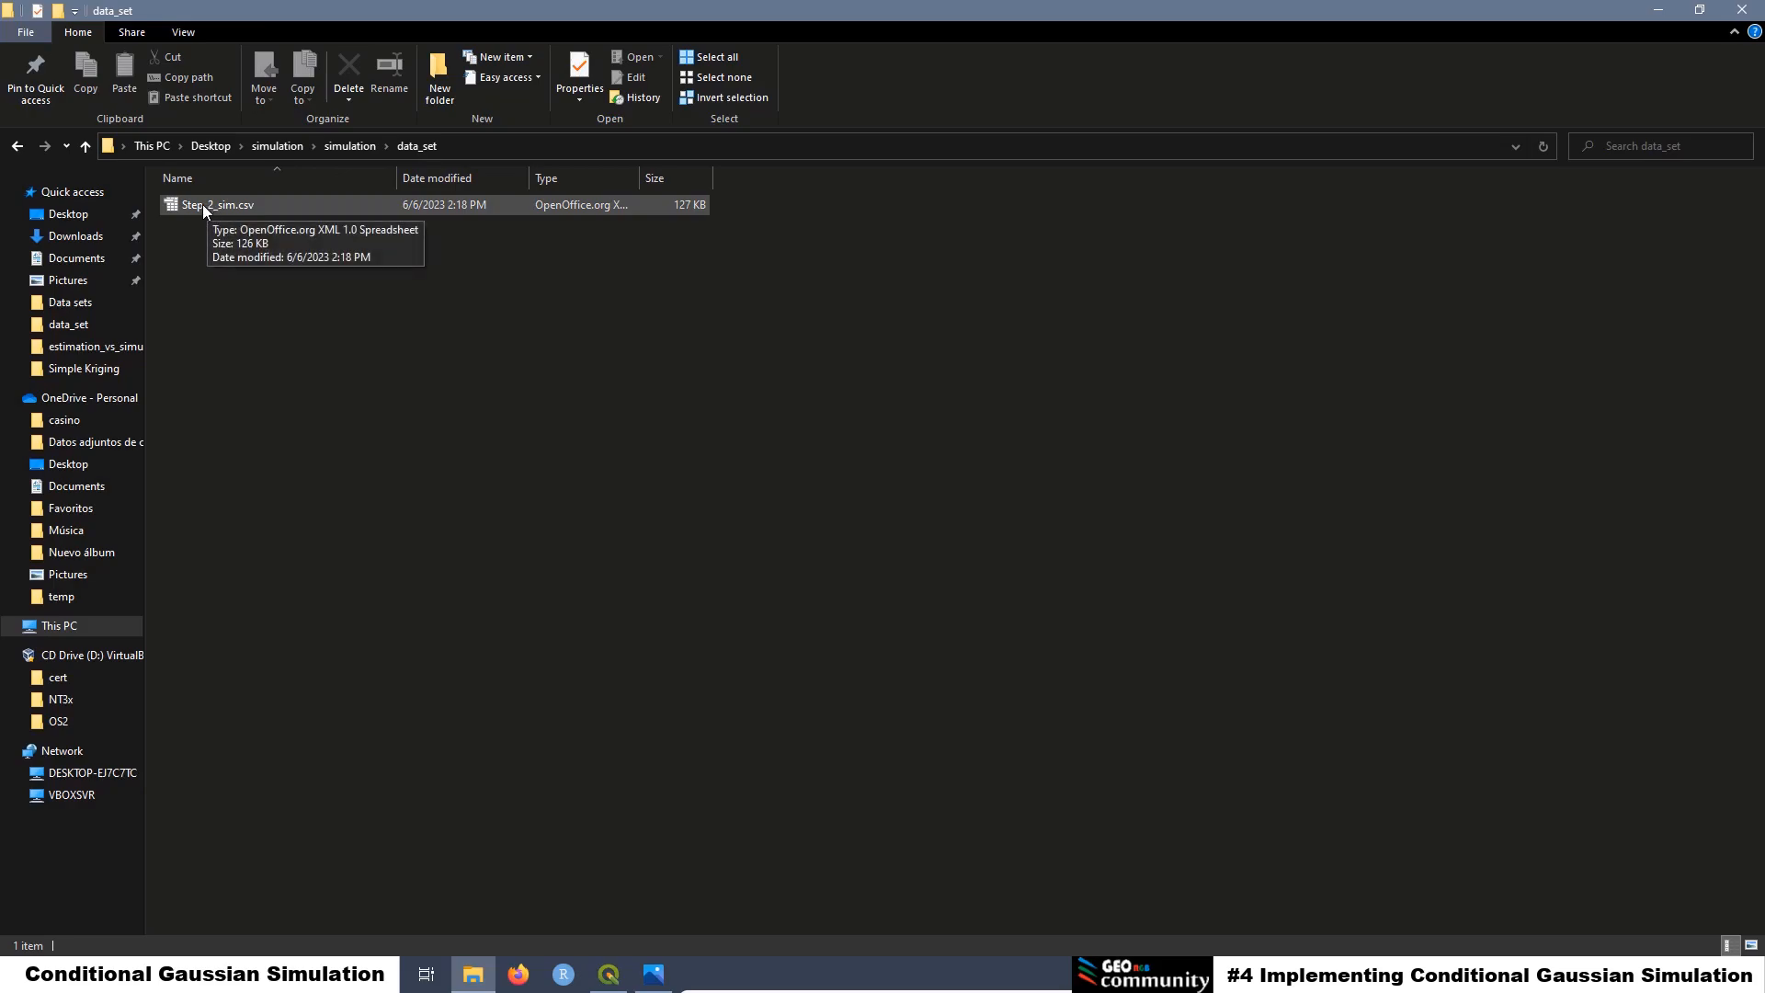
double_click(203, 207)
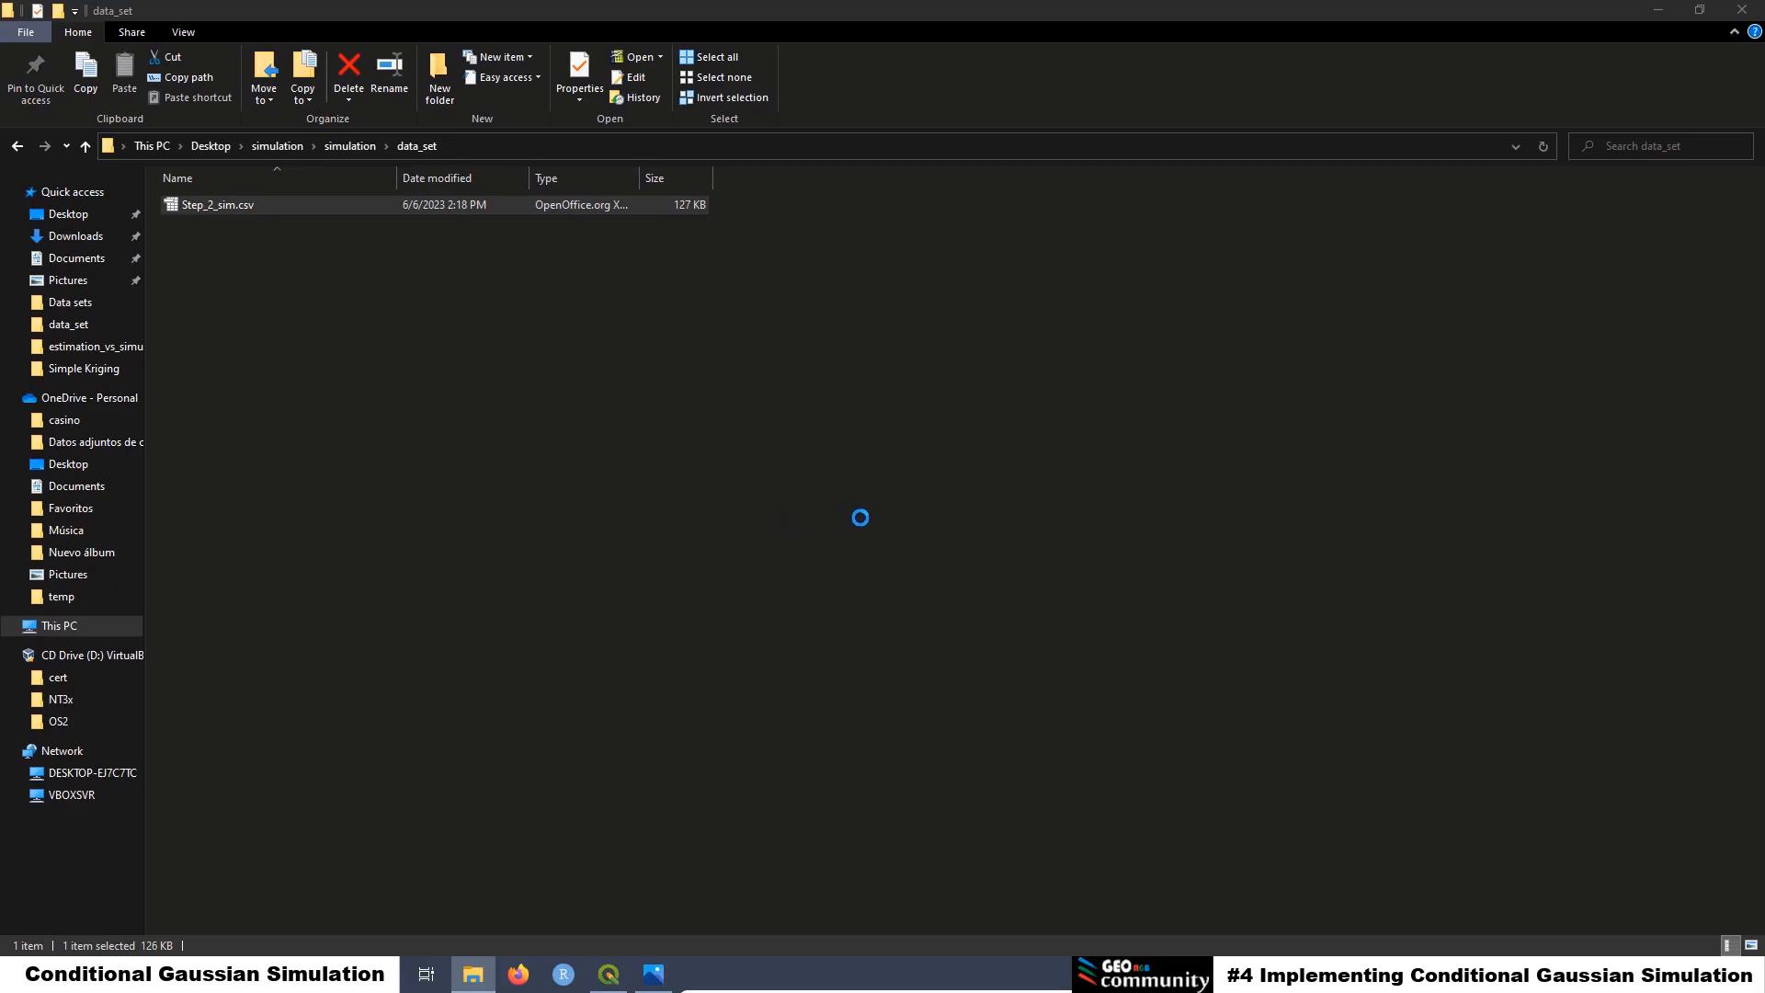
left_click(1119, 256)
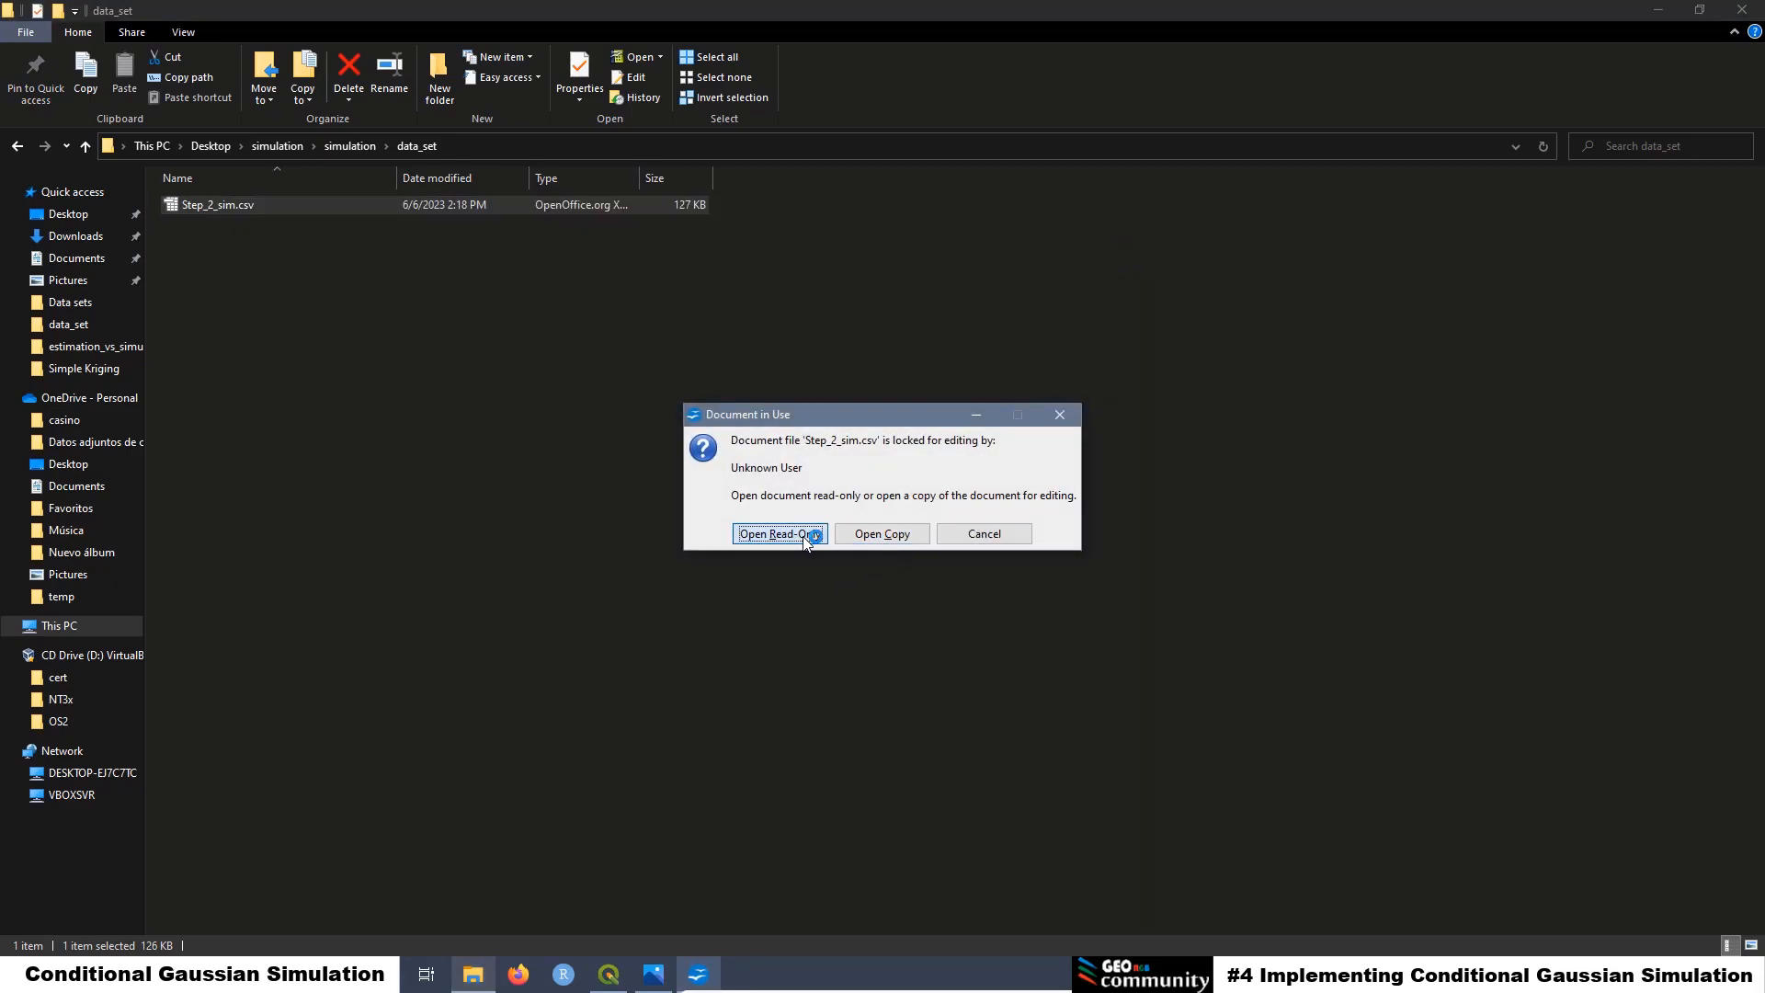
left_click(806, 539)
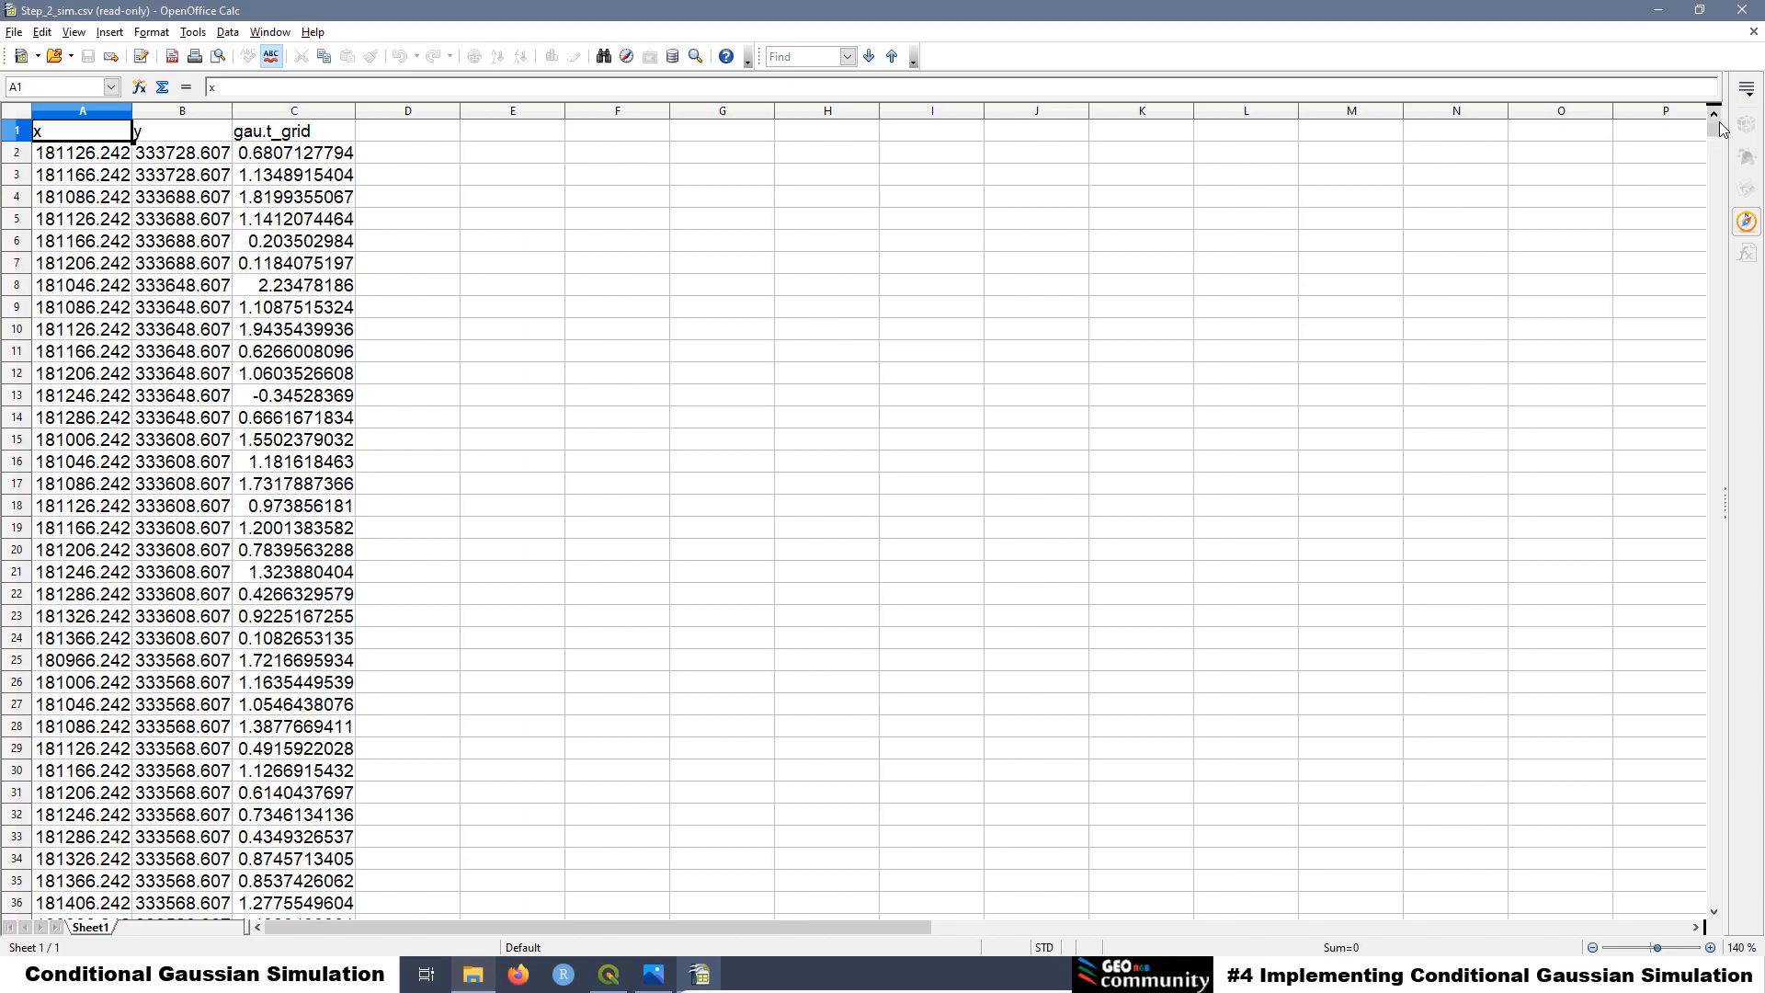
left_click_drag(1714, 129, 1726, 901)
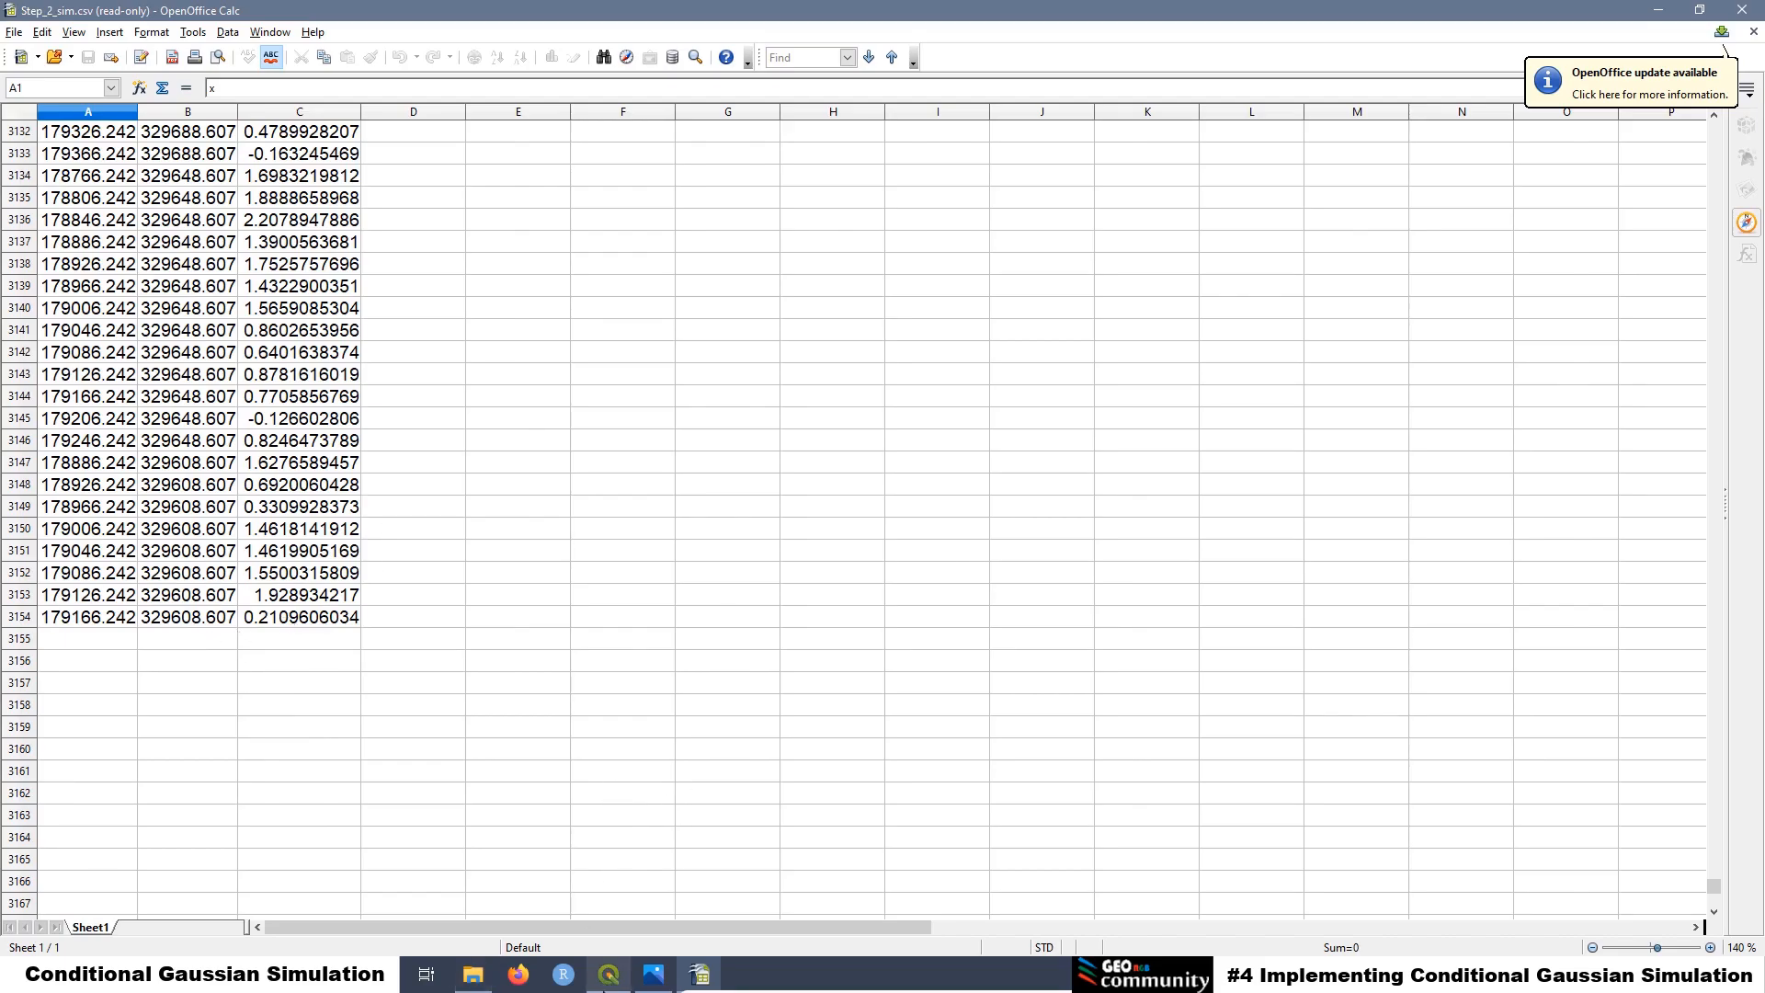
Switch to QGIS and hide the Single_sim raster so the shp_grid_points layer can be viewed
left_click(608, 975)
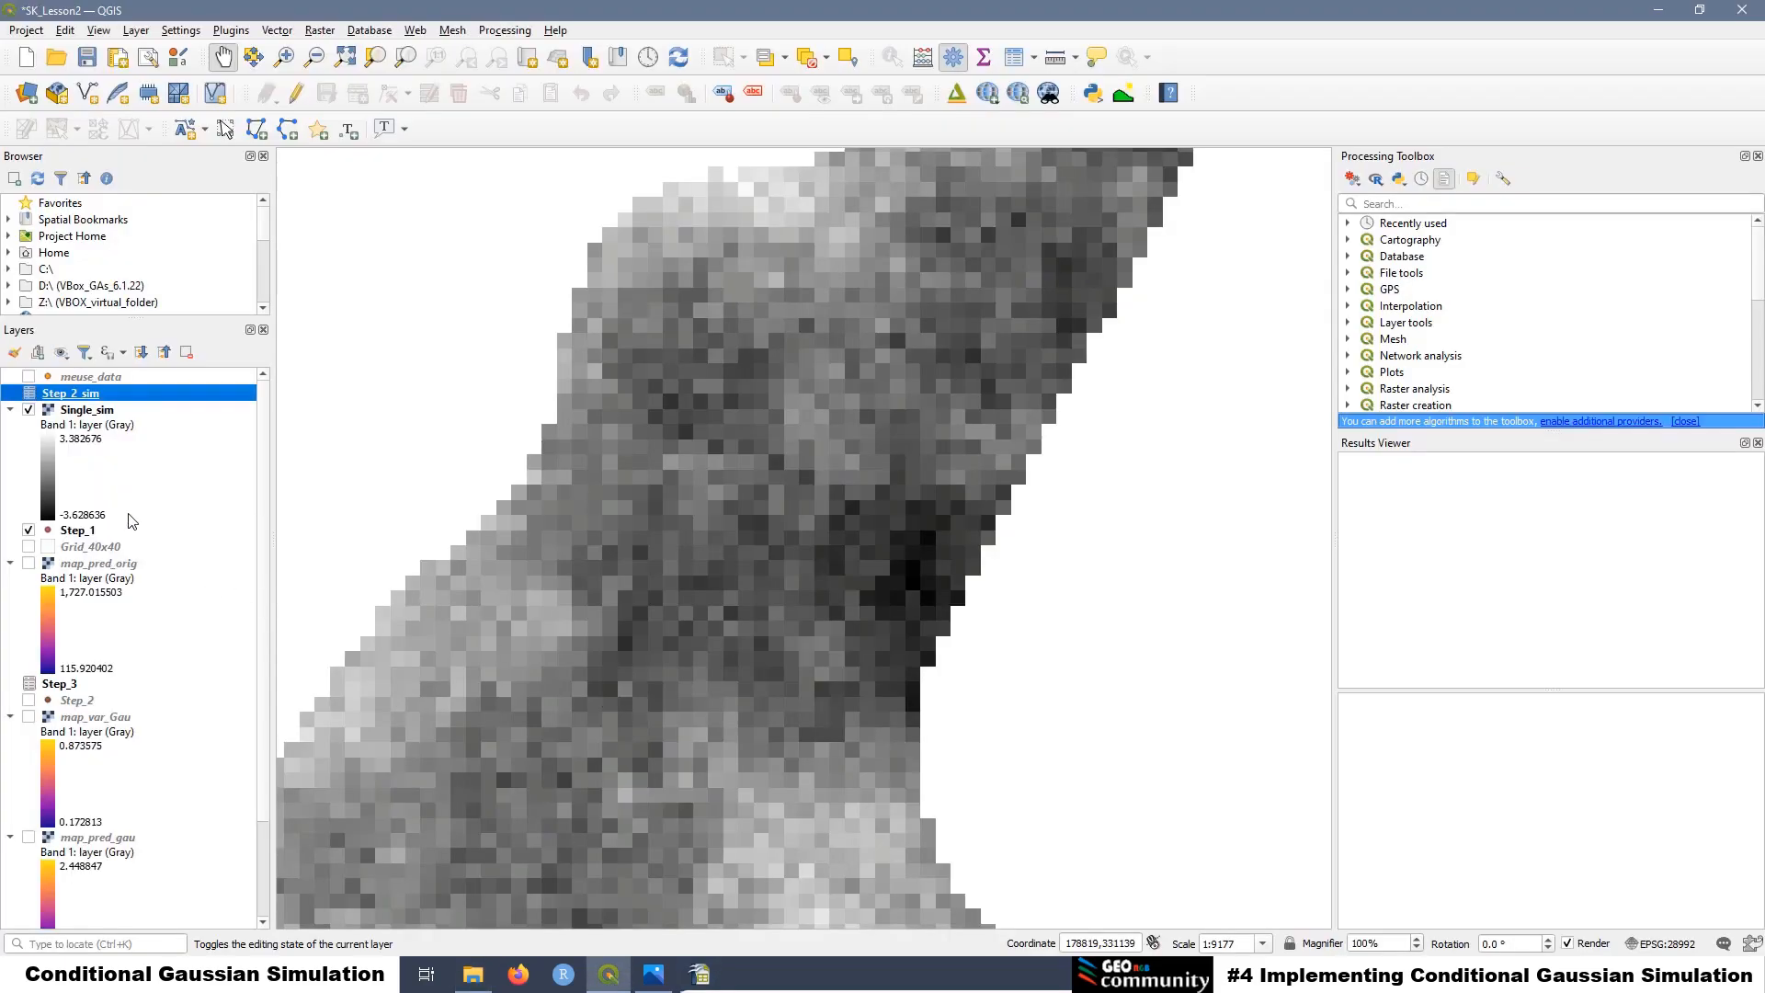
scroll(129, 521, "down", 2)
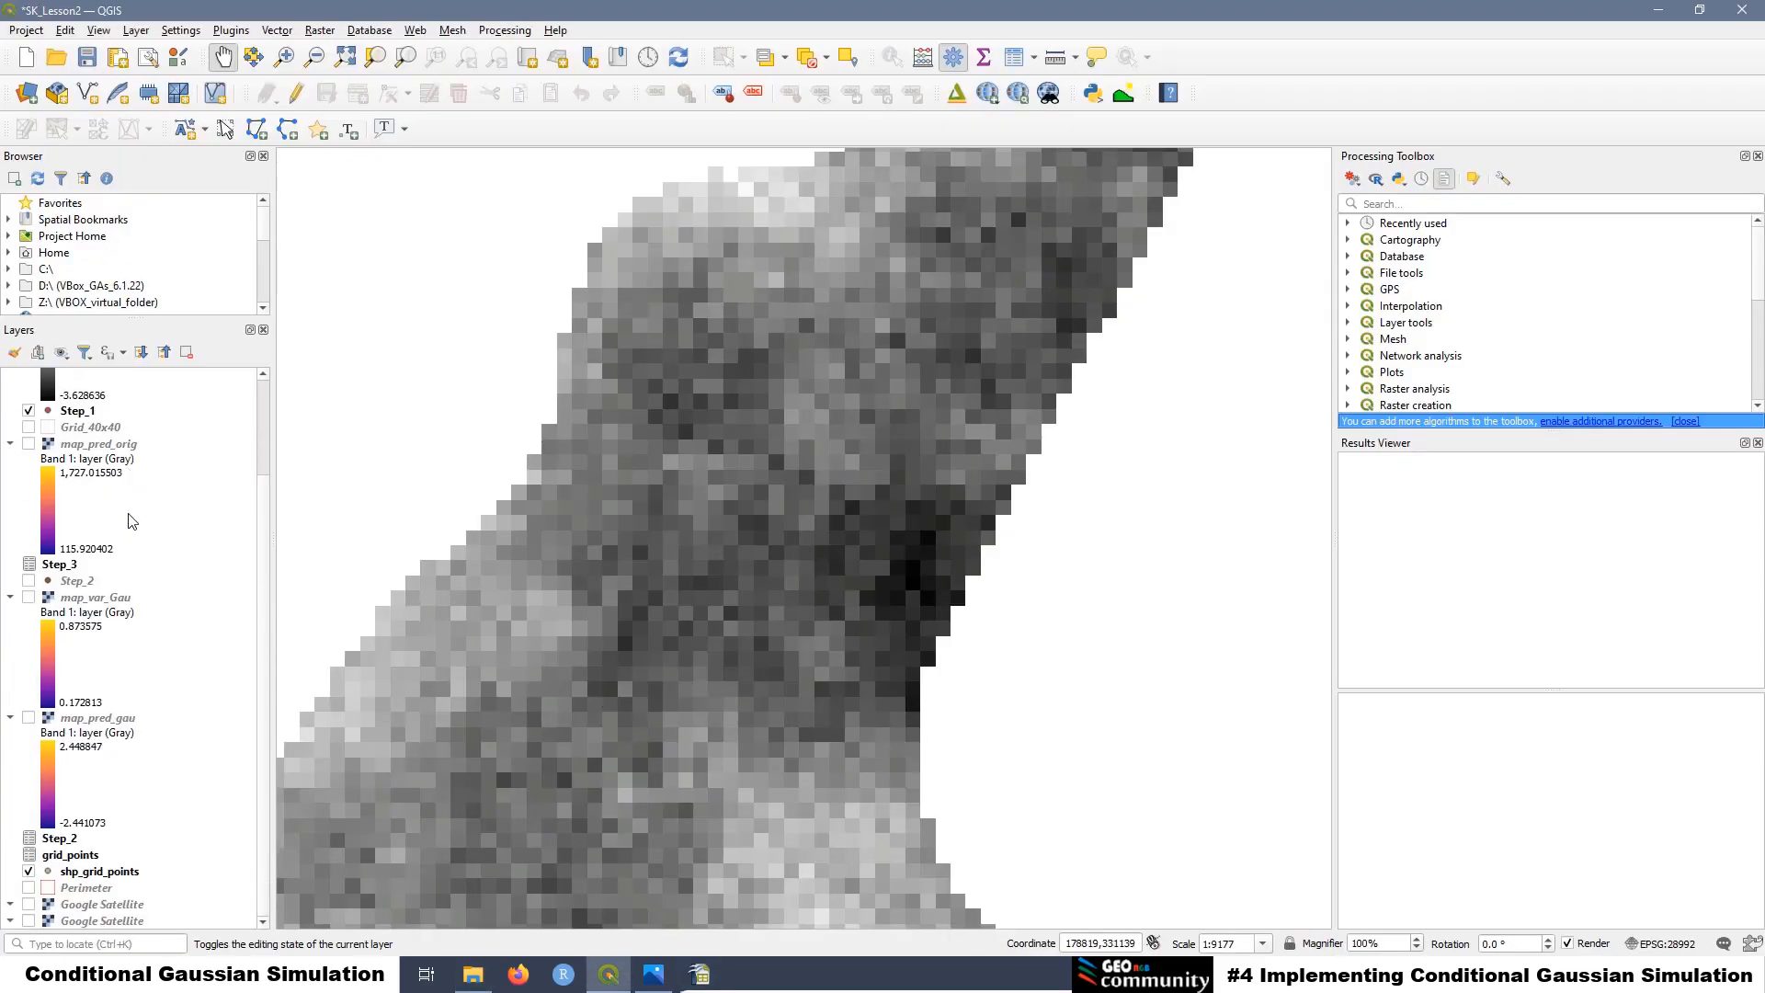
left_click(29, 873)
scroll(36, 442, "up", 2)
left_click(28, 410)
scroll(55, 459, "down", 2)
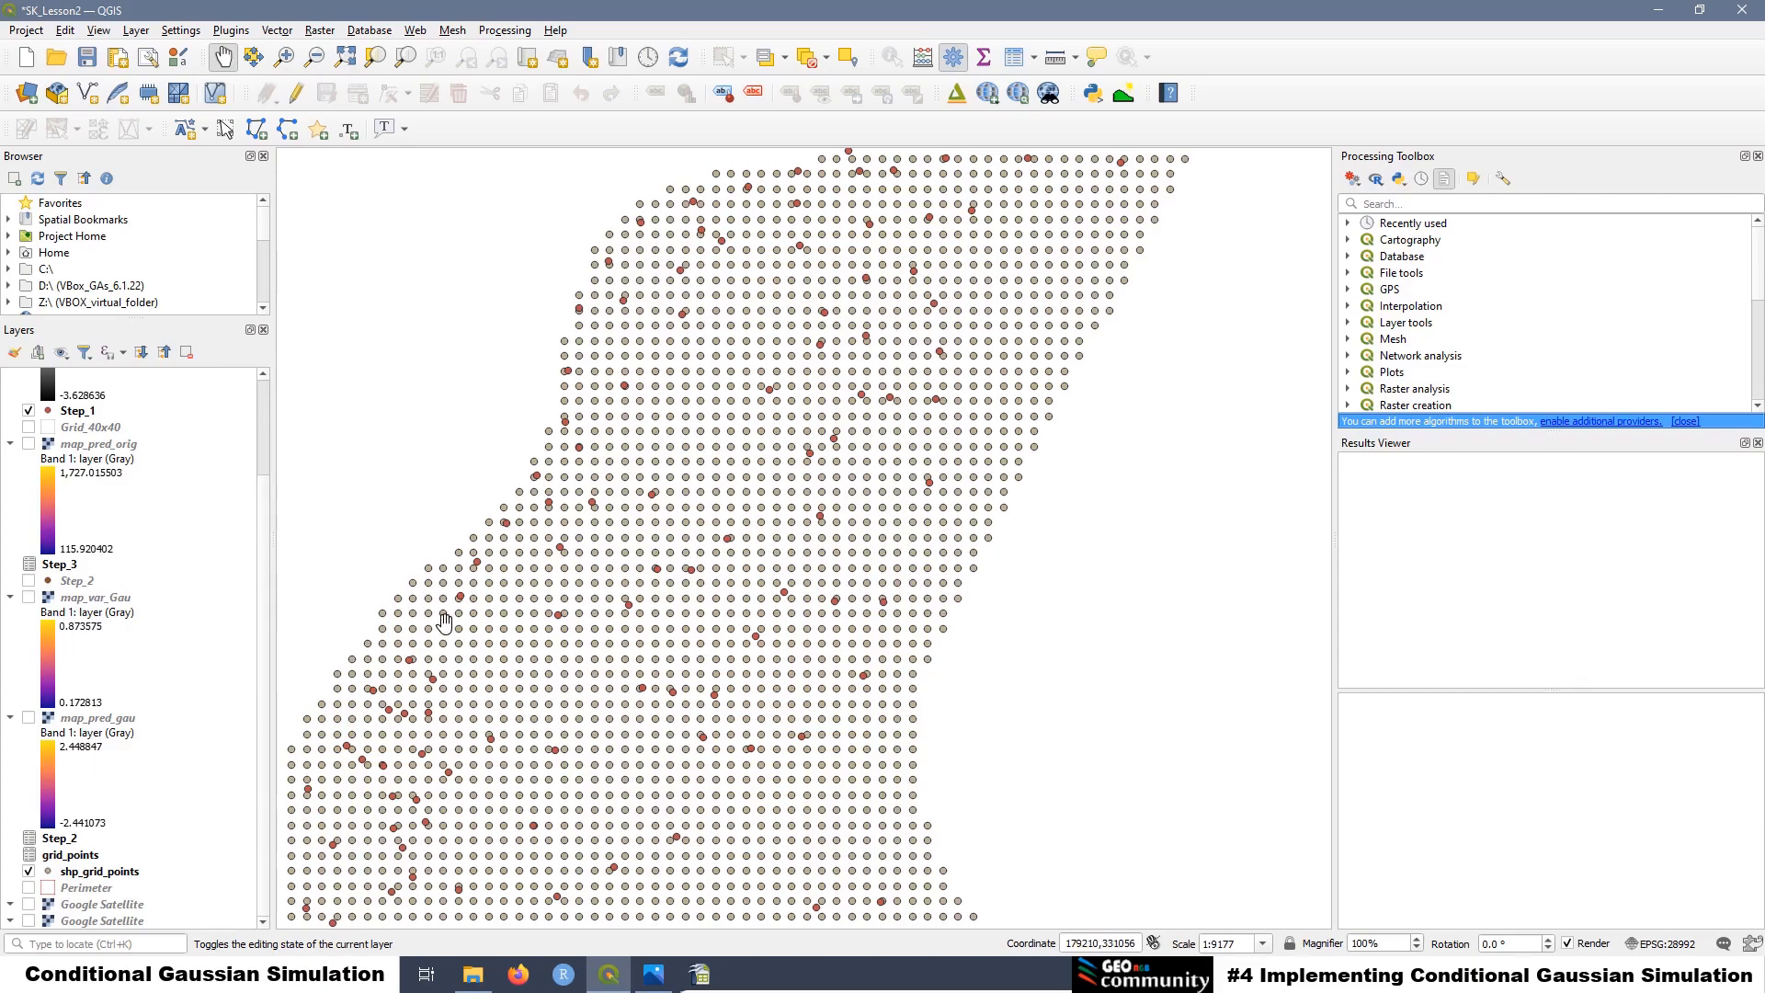
Examine the shp_grid_points attribute table down to its last record, close it, and show the Single_sim raster again
right_click(89, 876)
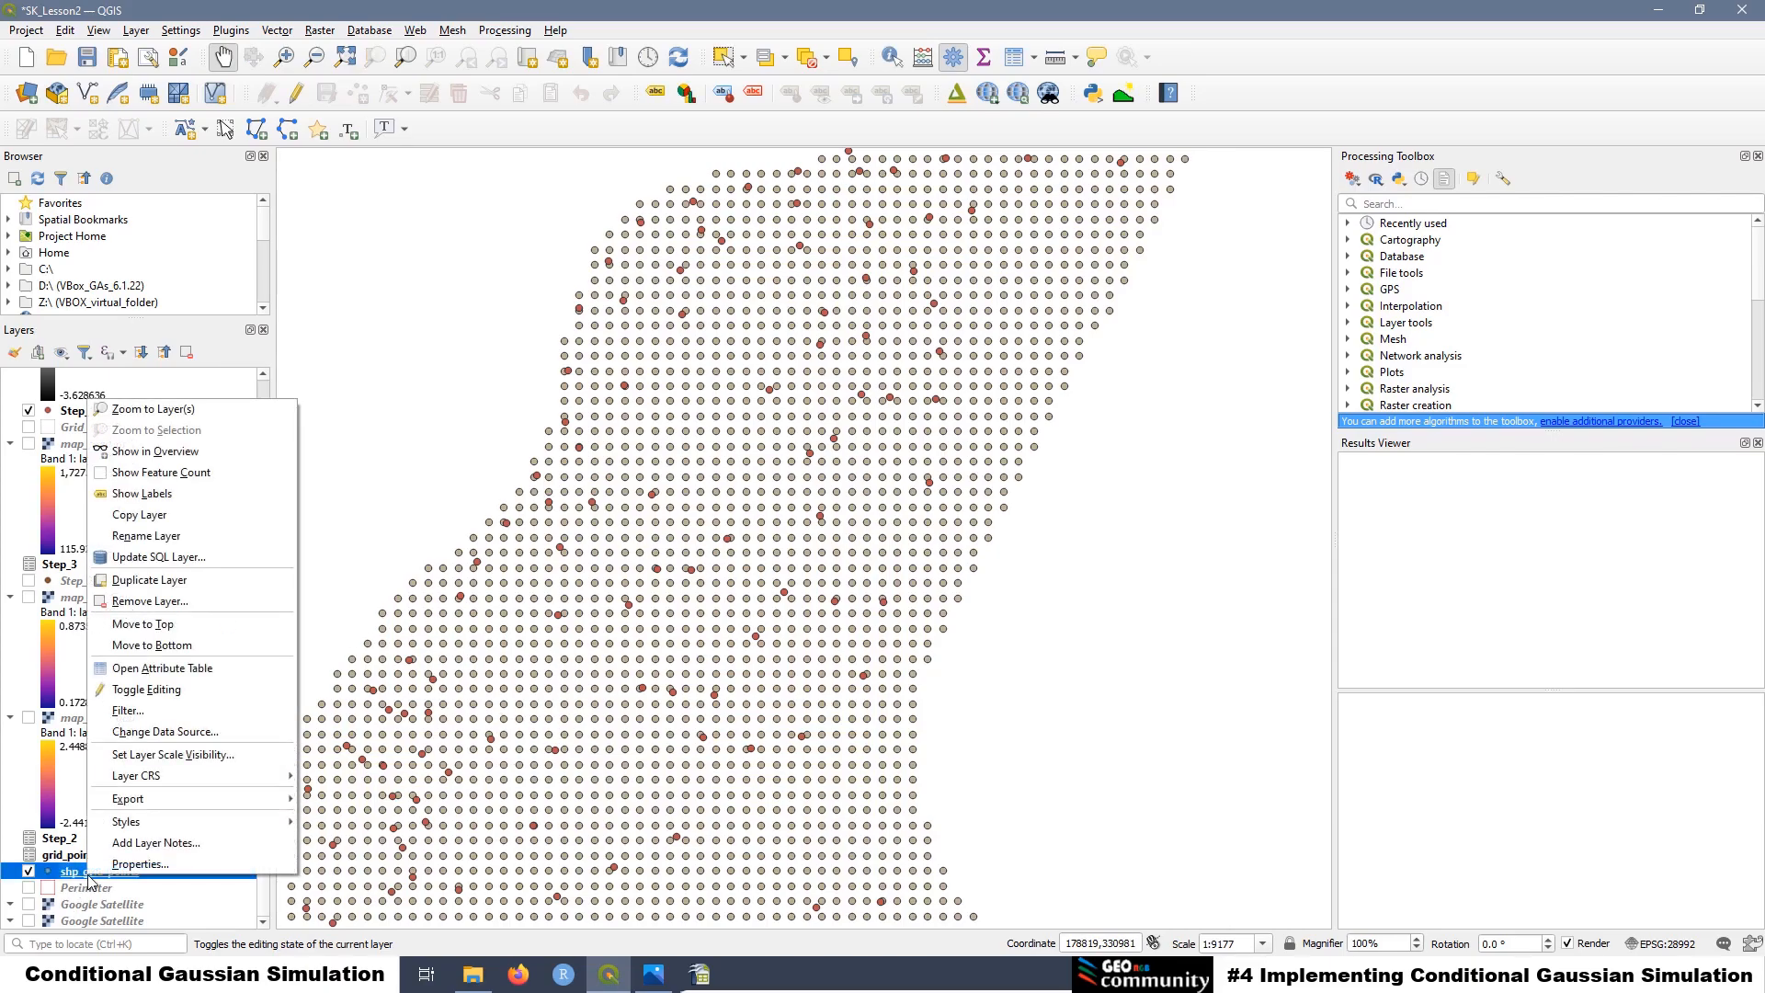
left_click(149, 673)
scroll(230, 410, "down", 20)
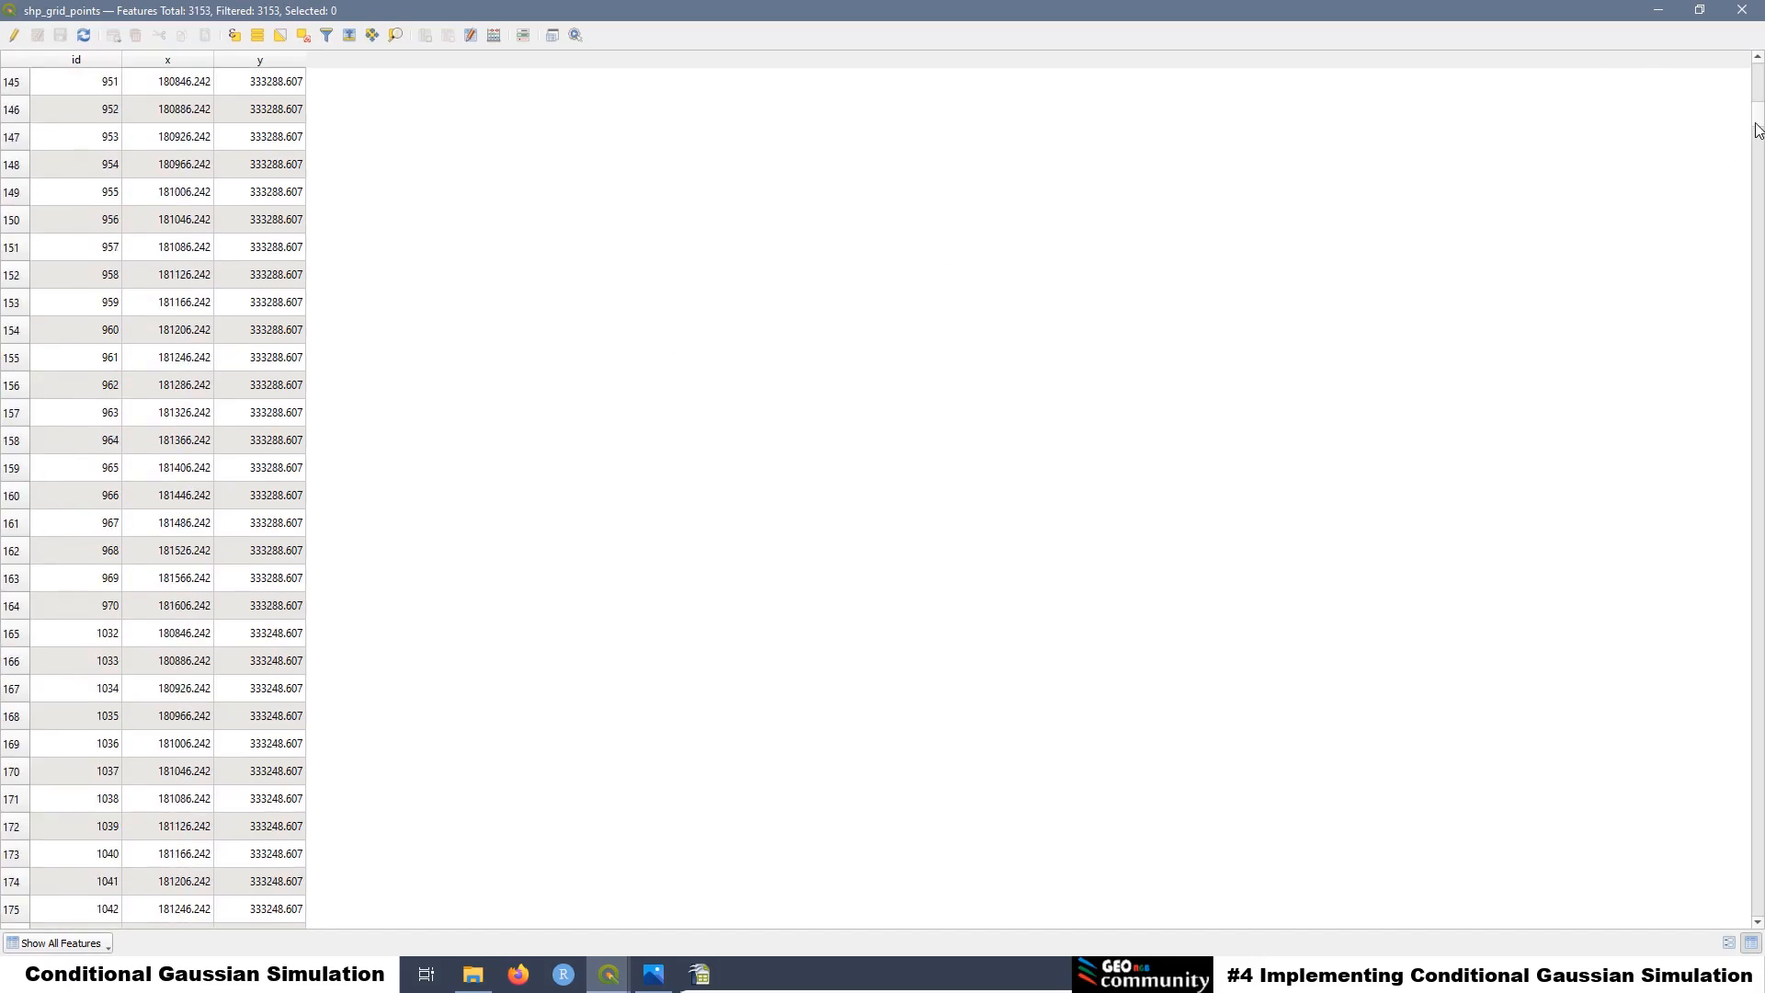
left_click_drag(1758, 110, 1758, 920)
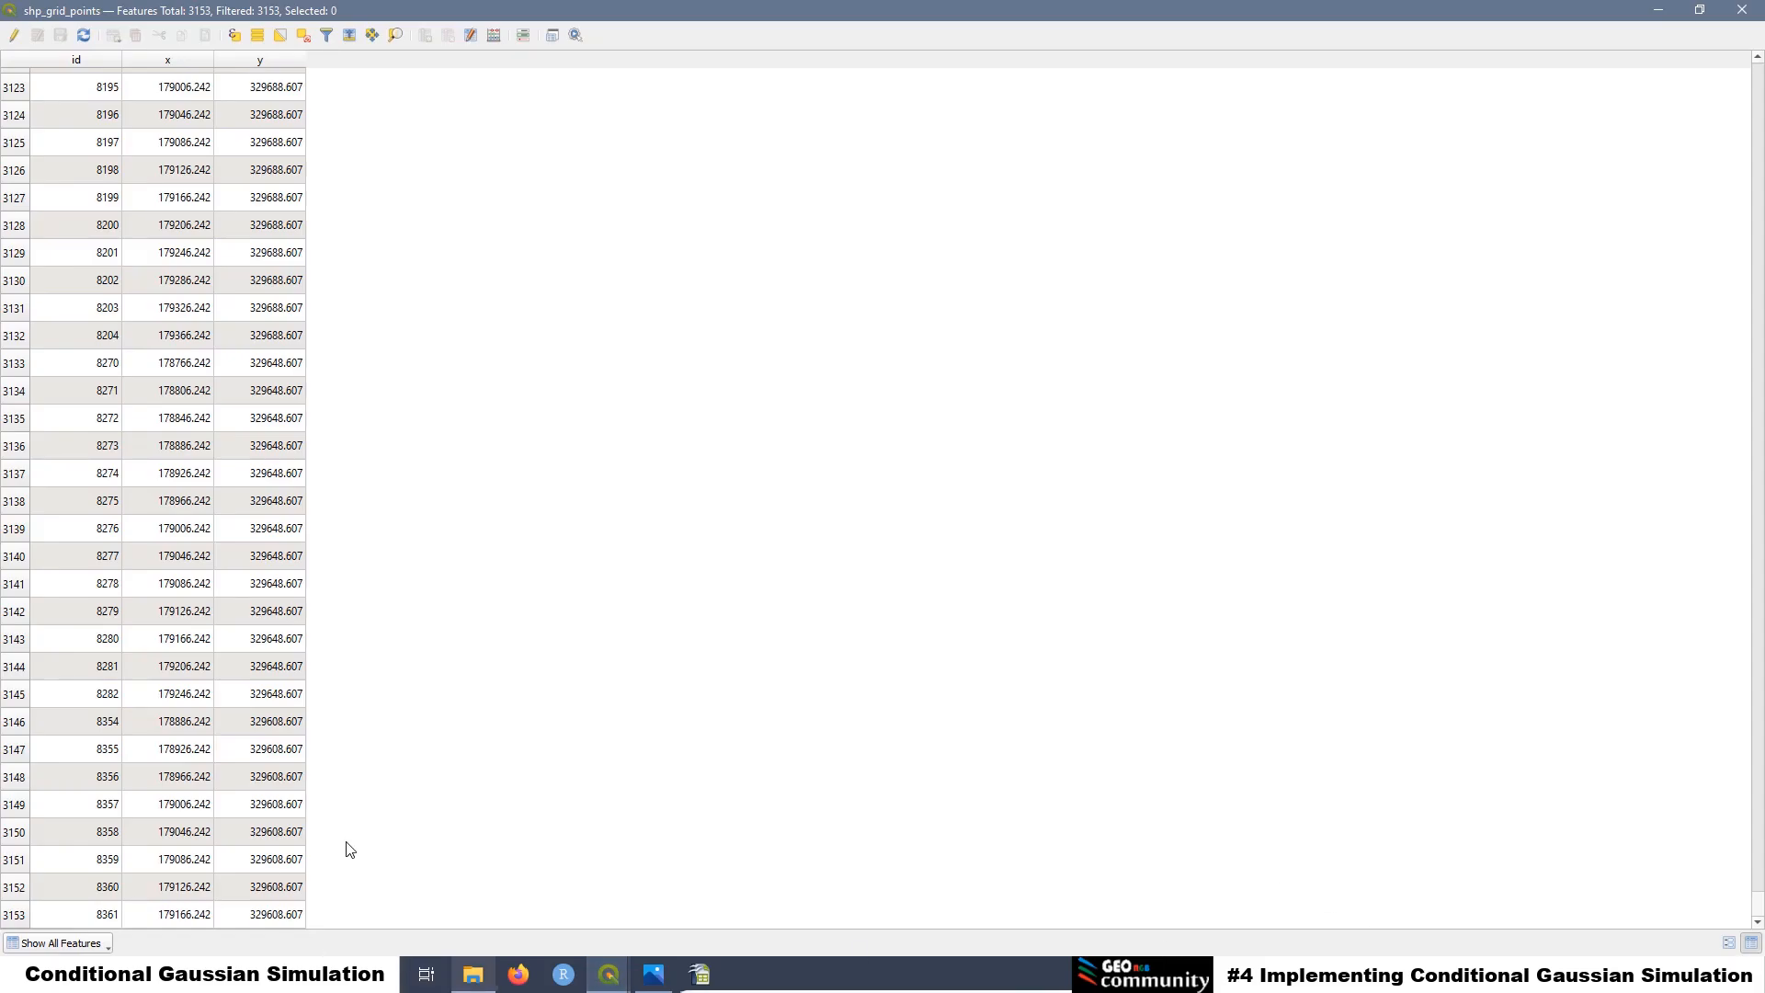
left_click(1740, 12)
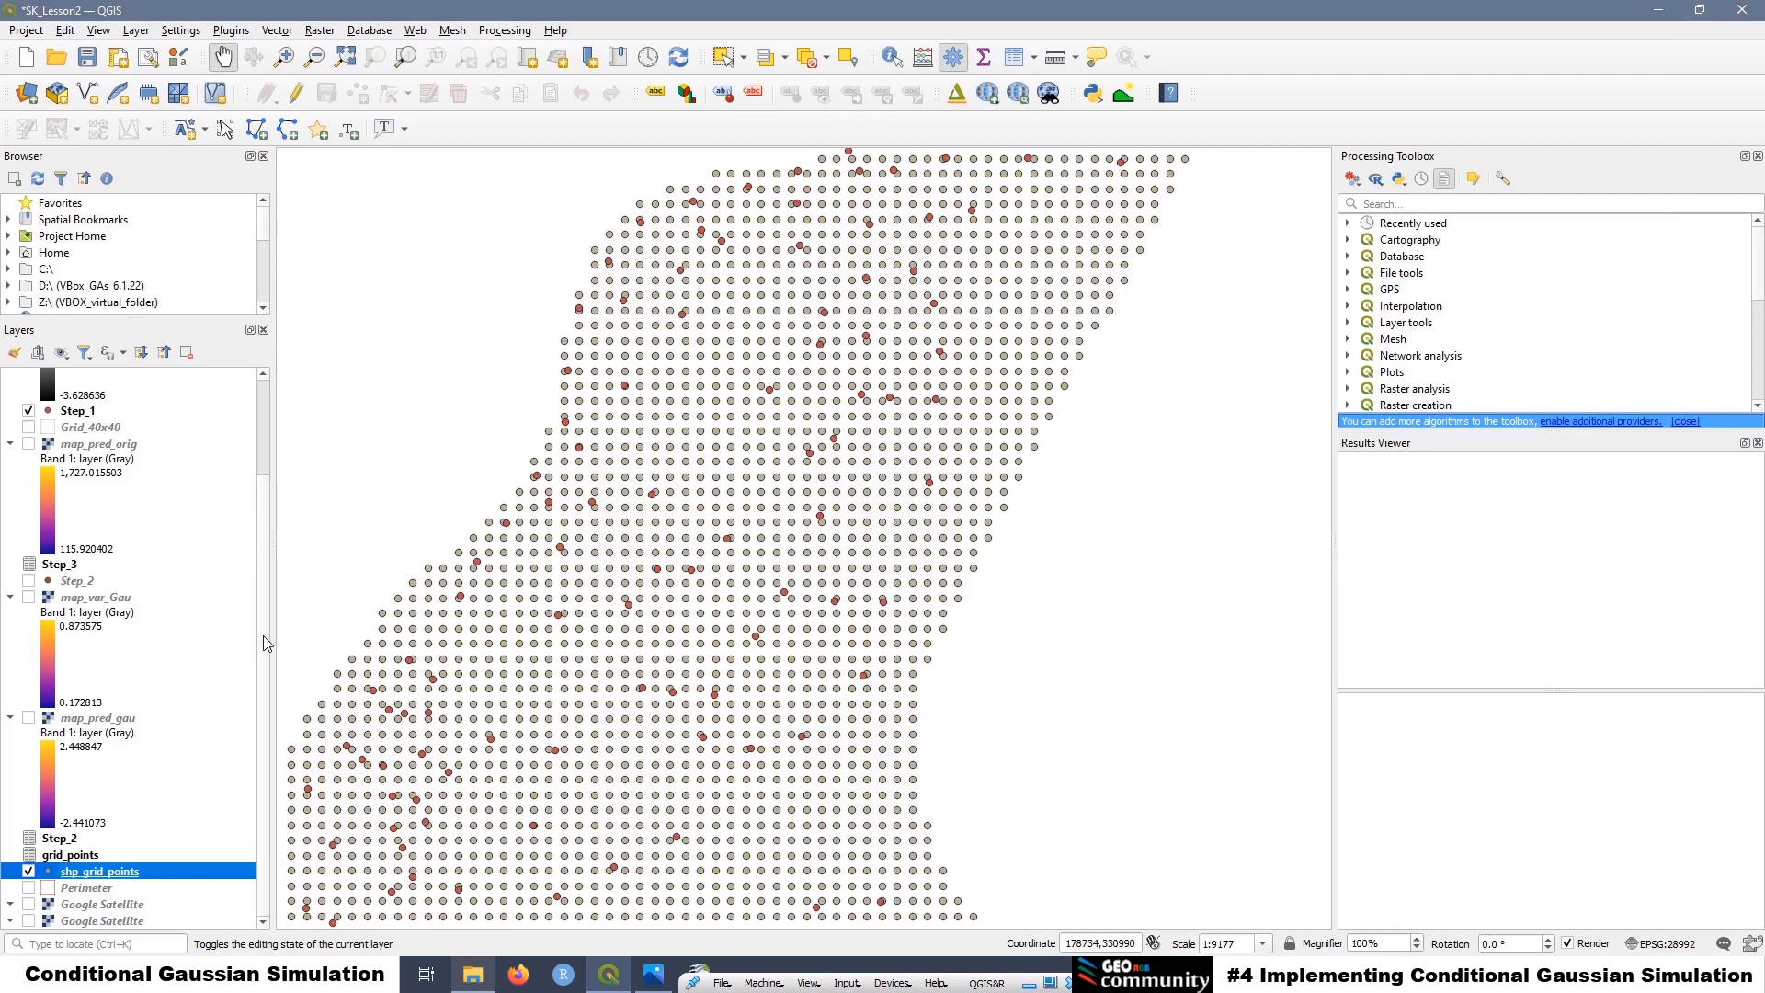
scroll(273, 515, "up", 1)
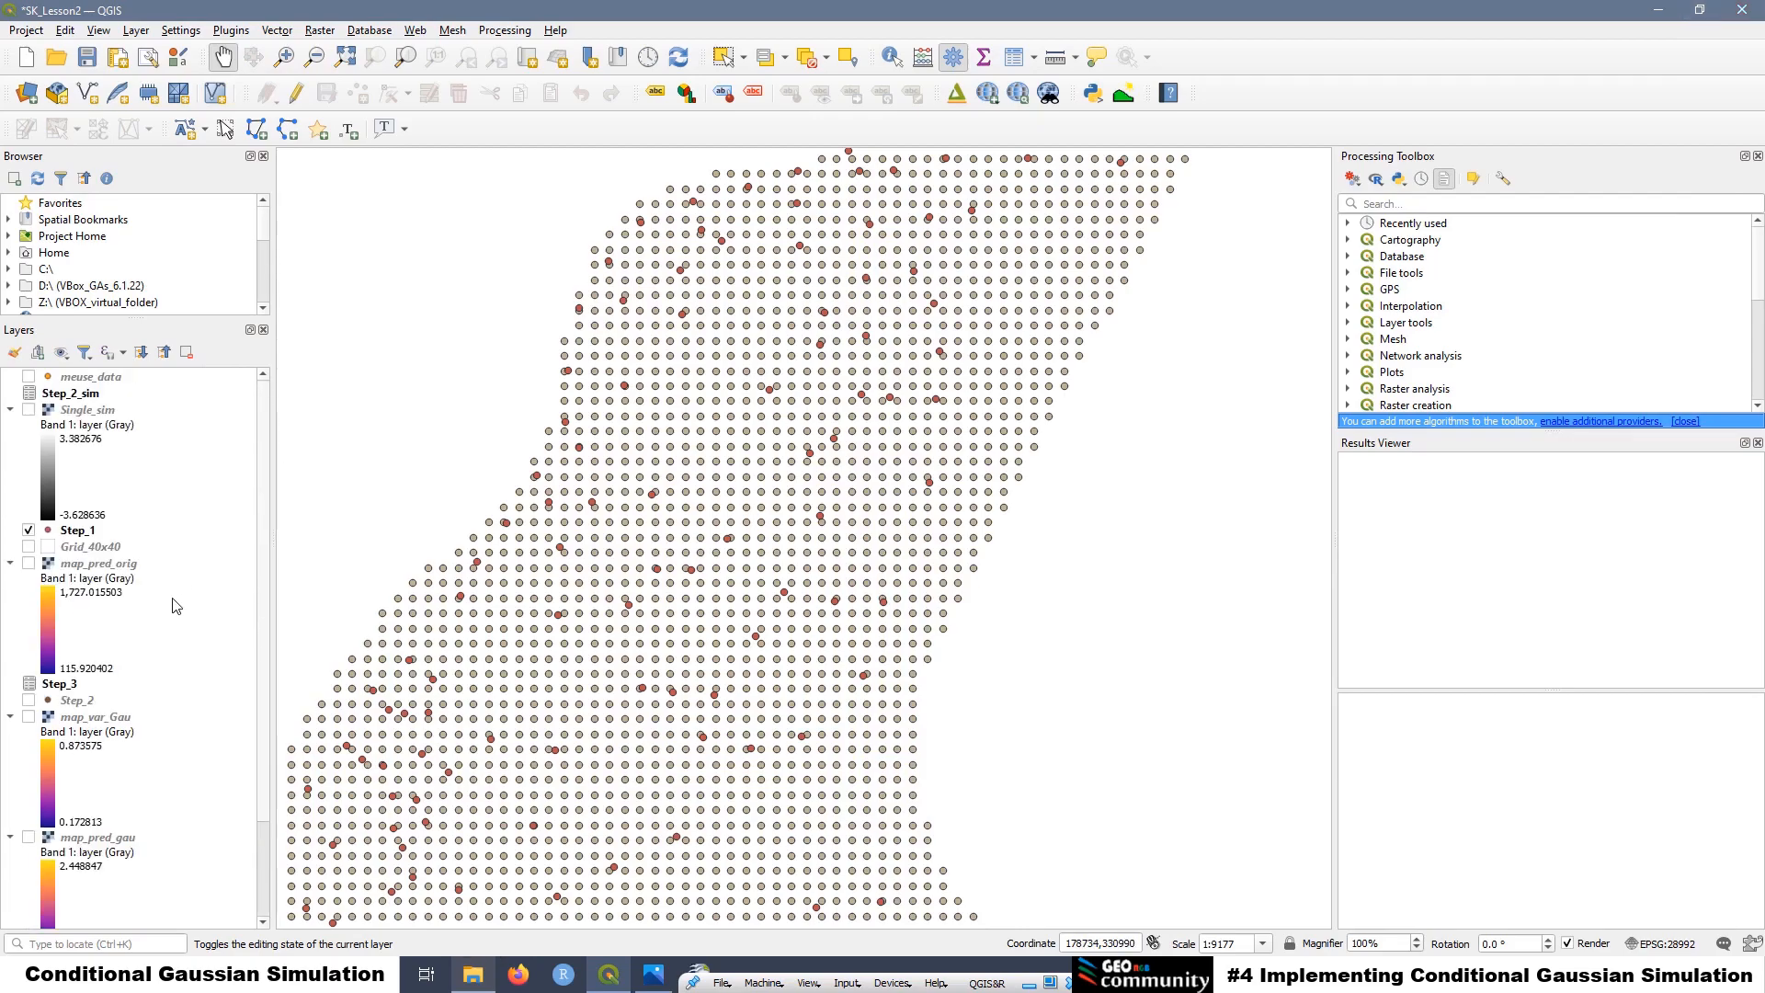
left_click(28, 410)
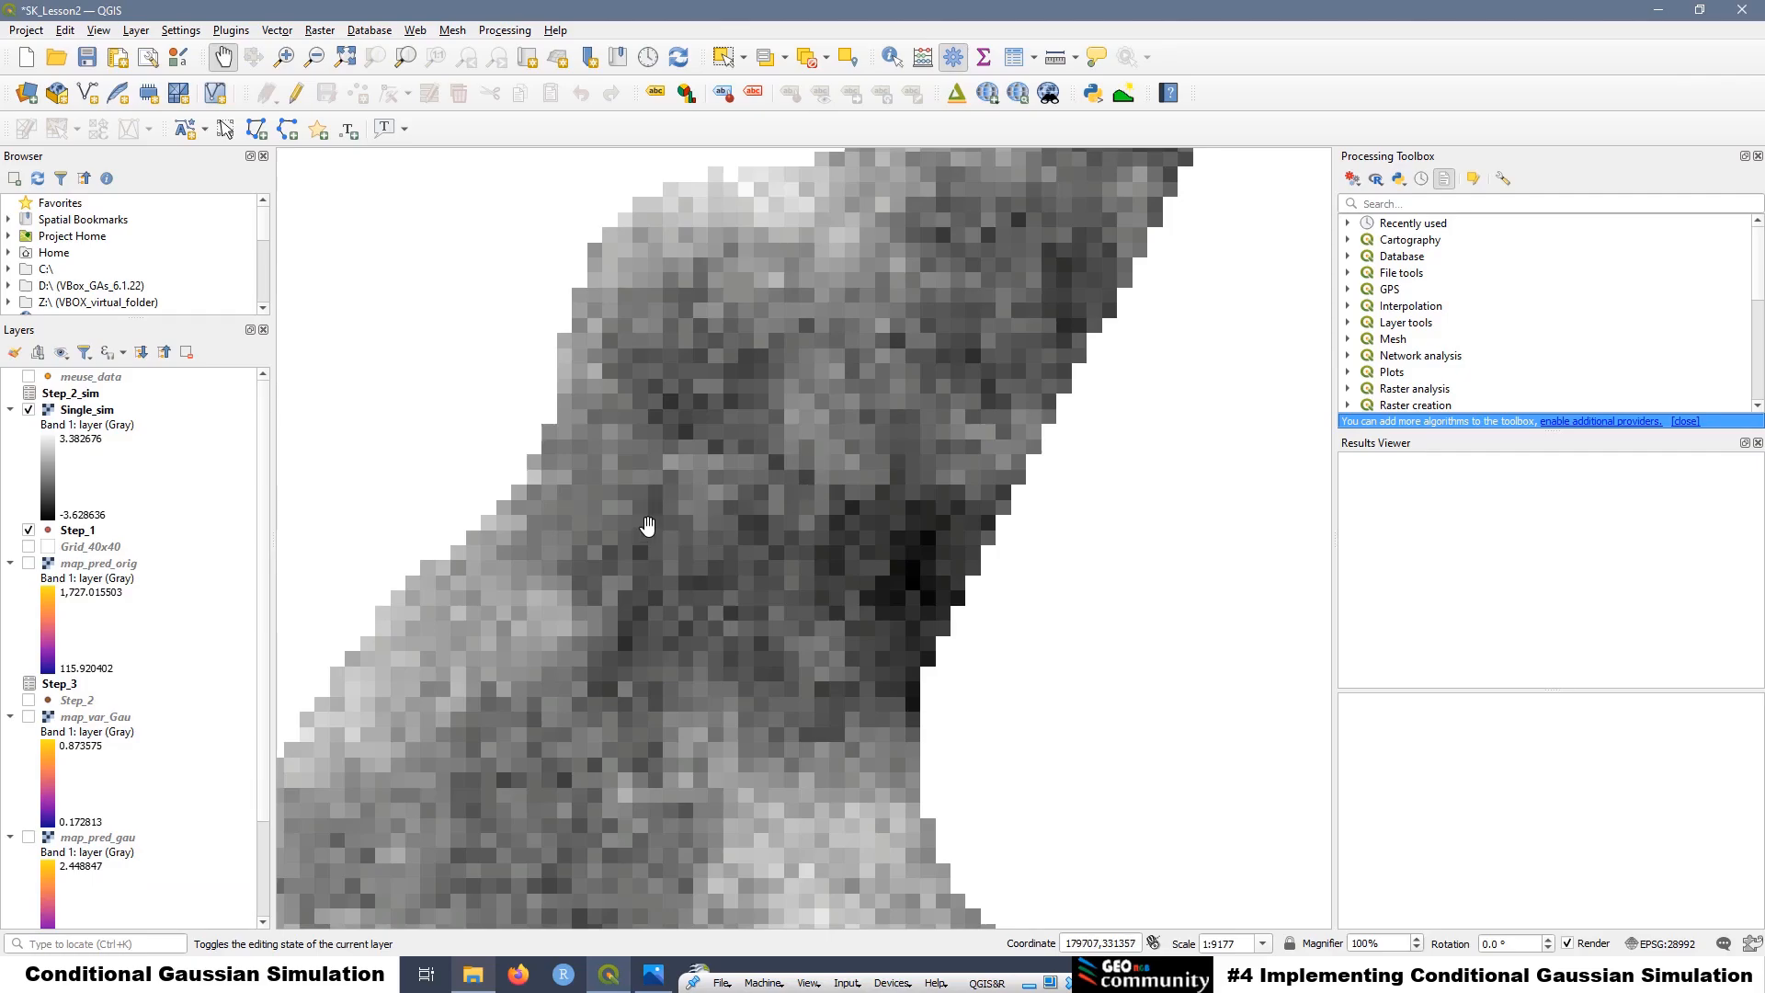
Open the Sigle simulation script from the R simulation group and move its dialog clear of the toolbox
scroll(1409, 363, "down", 5)
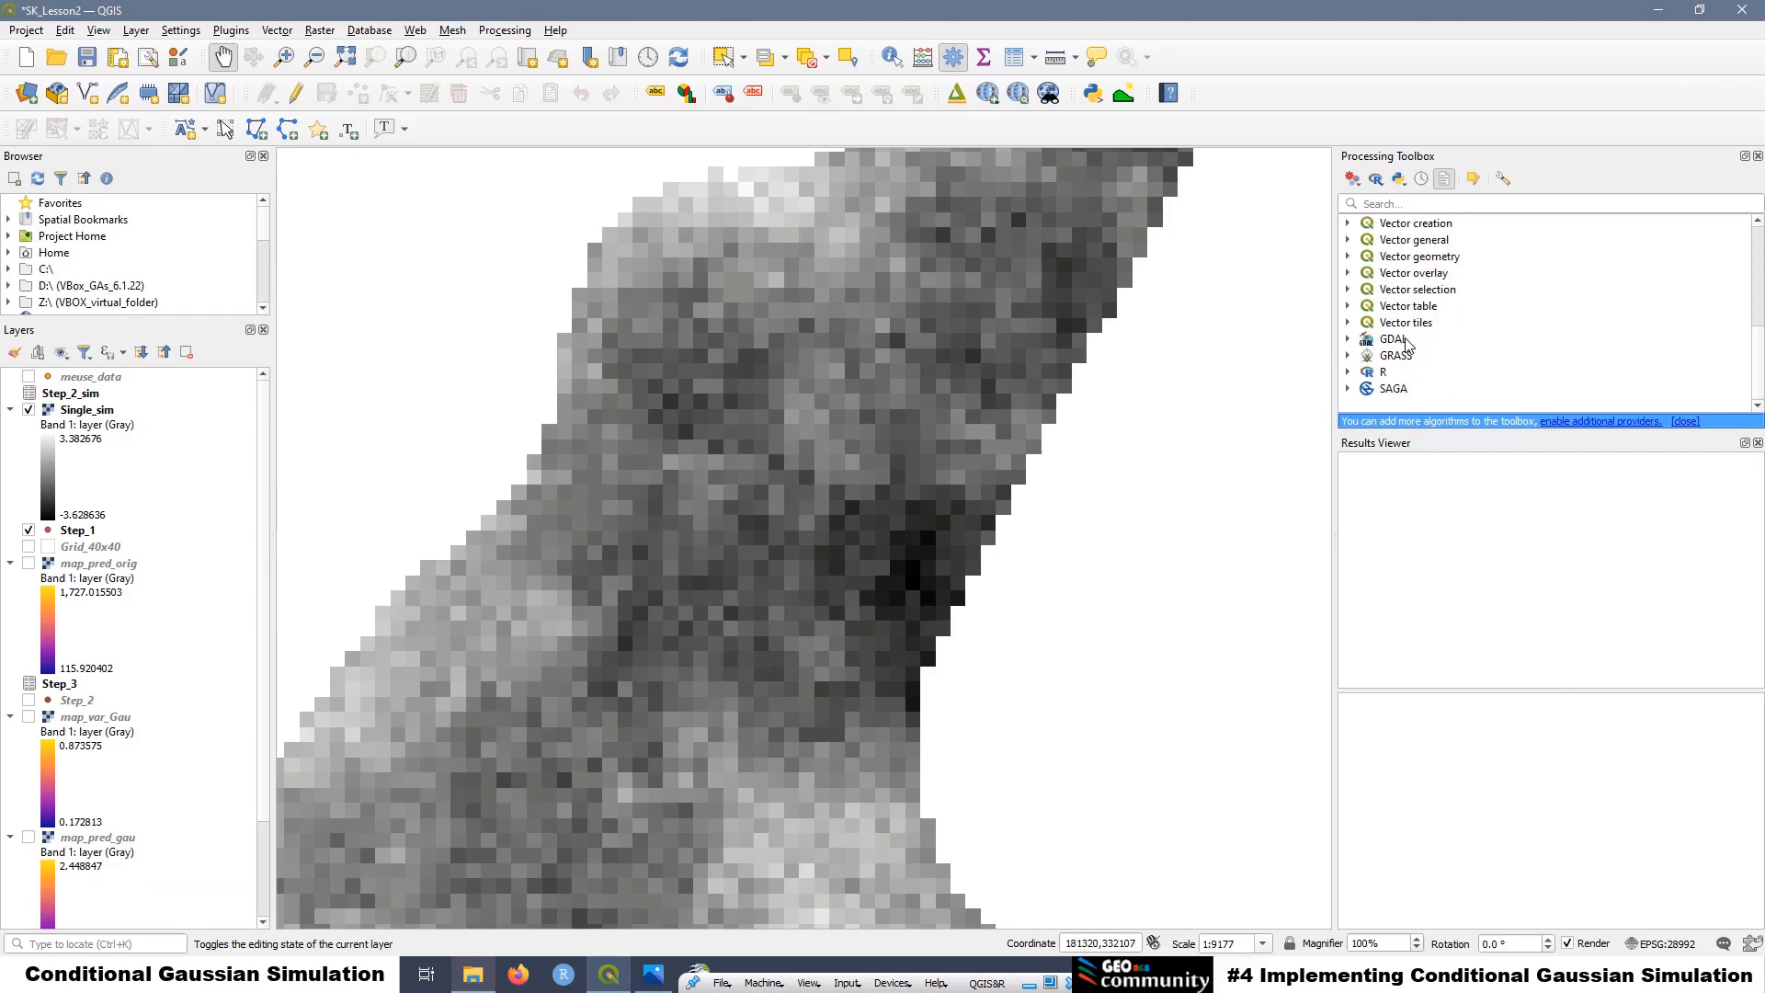
left_click(1349, 372)
scroll(1492, 313, "down", 1)
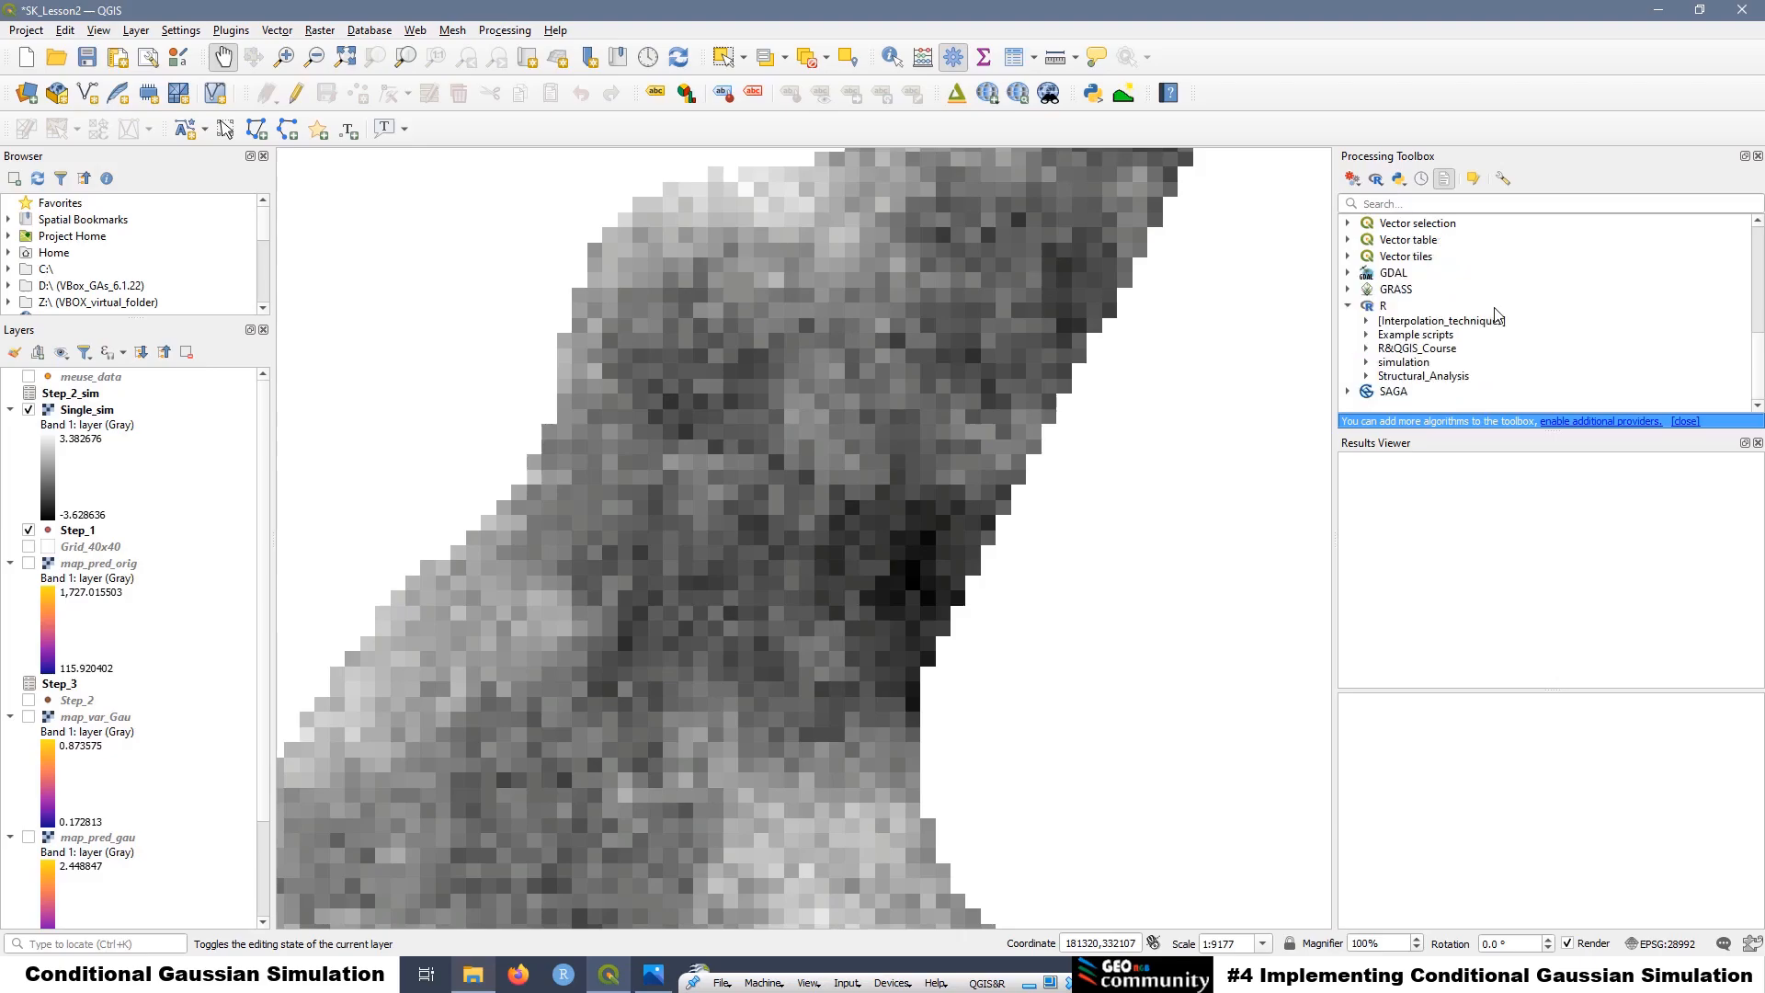
left_click(1366, 364)
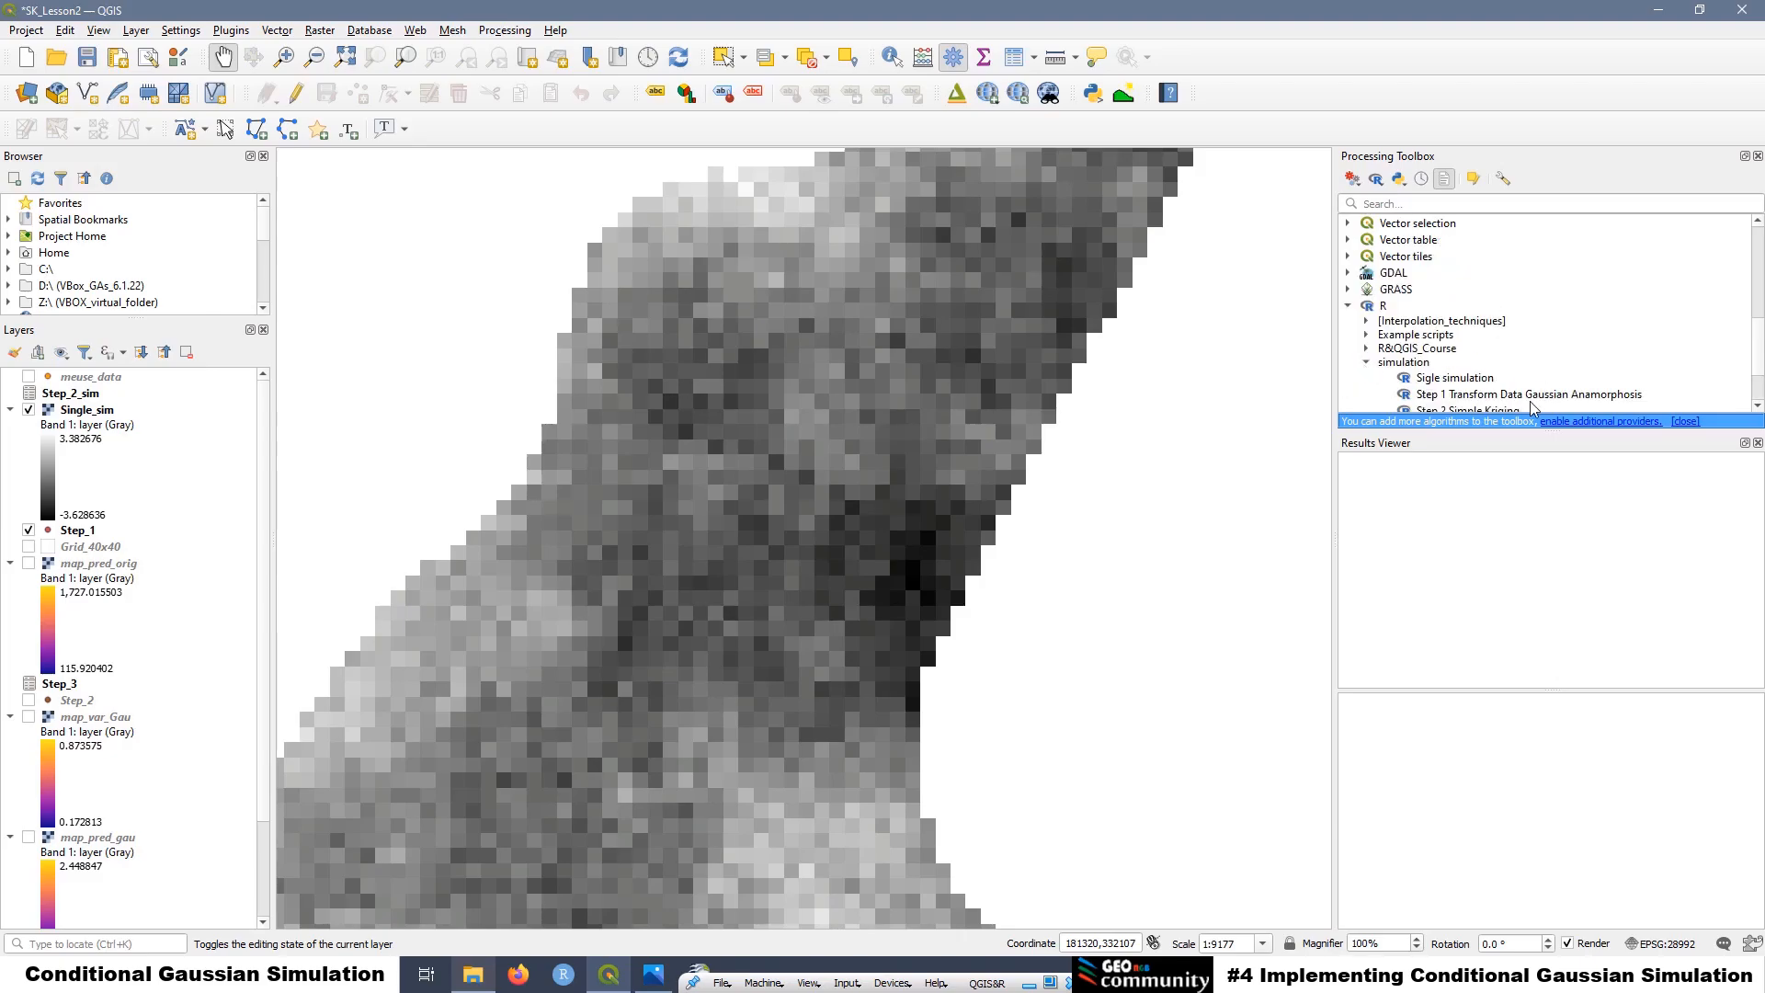
double_click(1446, 378)
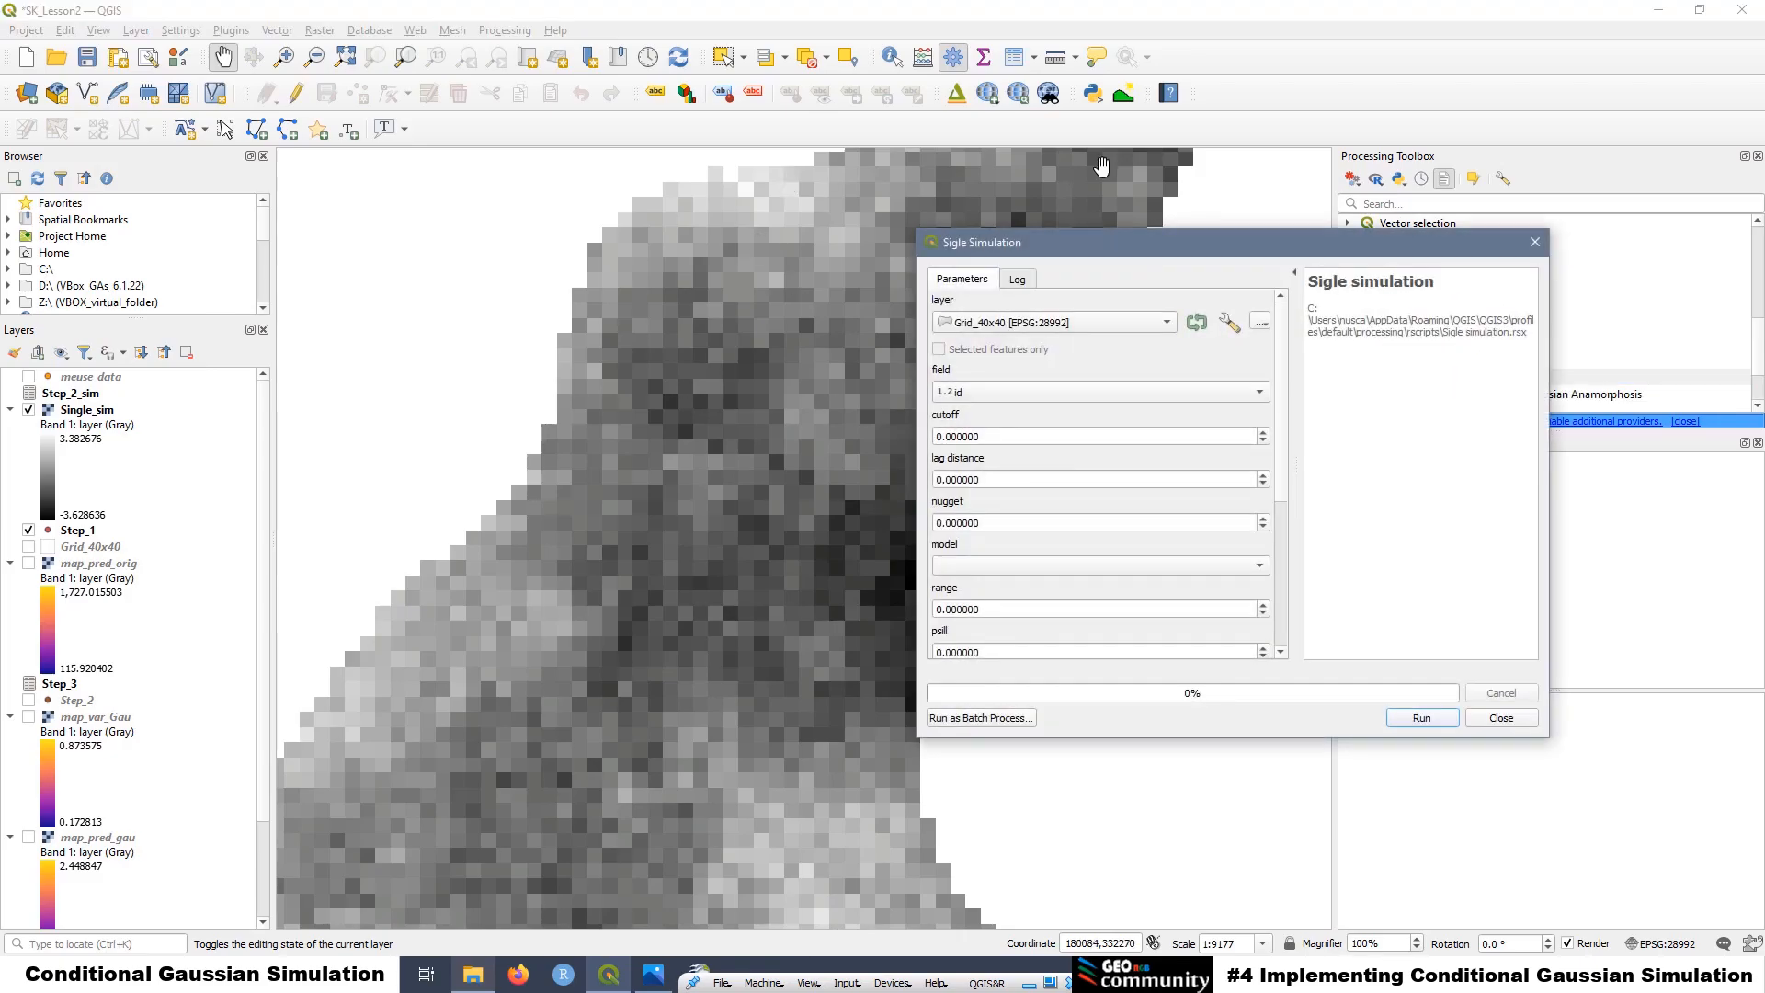
left_click_drag(1156, 244, 654, 199)
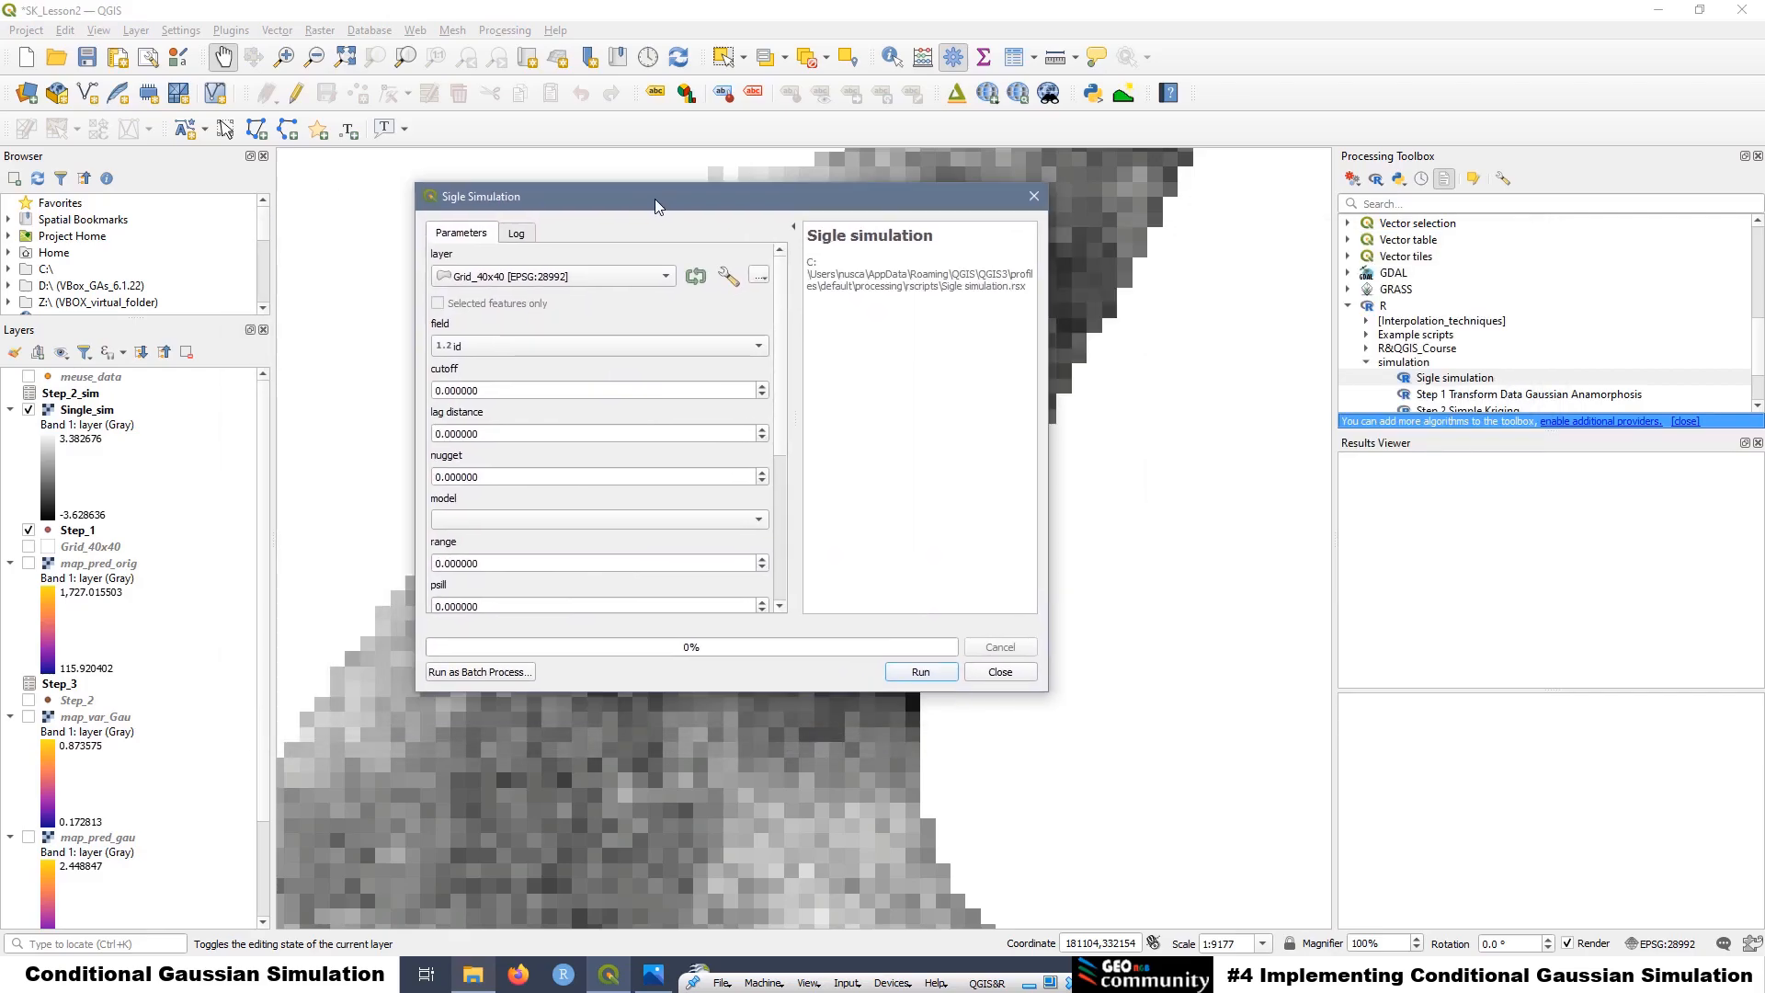
Choose Step_1 as the layer and gau.transf as the field, with cutoff 1250 and lag distance 100
left_click(596, 277)
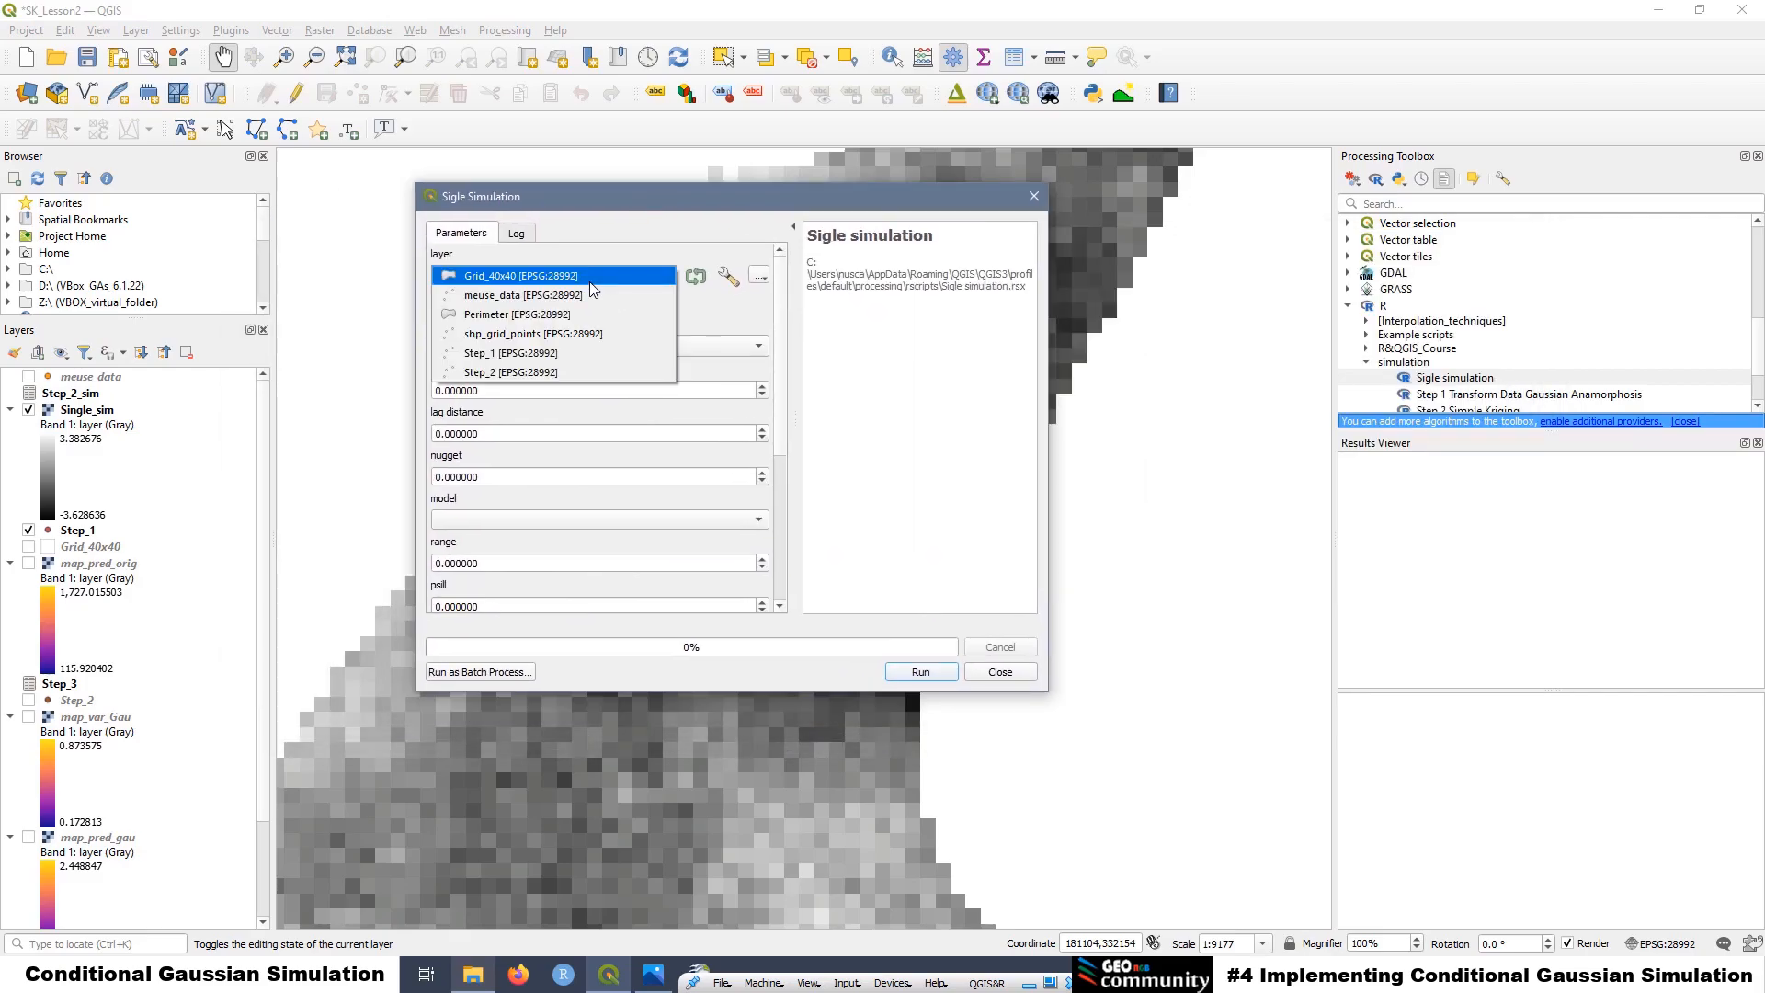
left_click(533, 357)
left_click(505, 347)
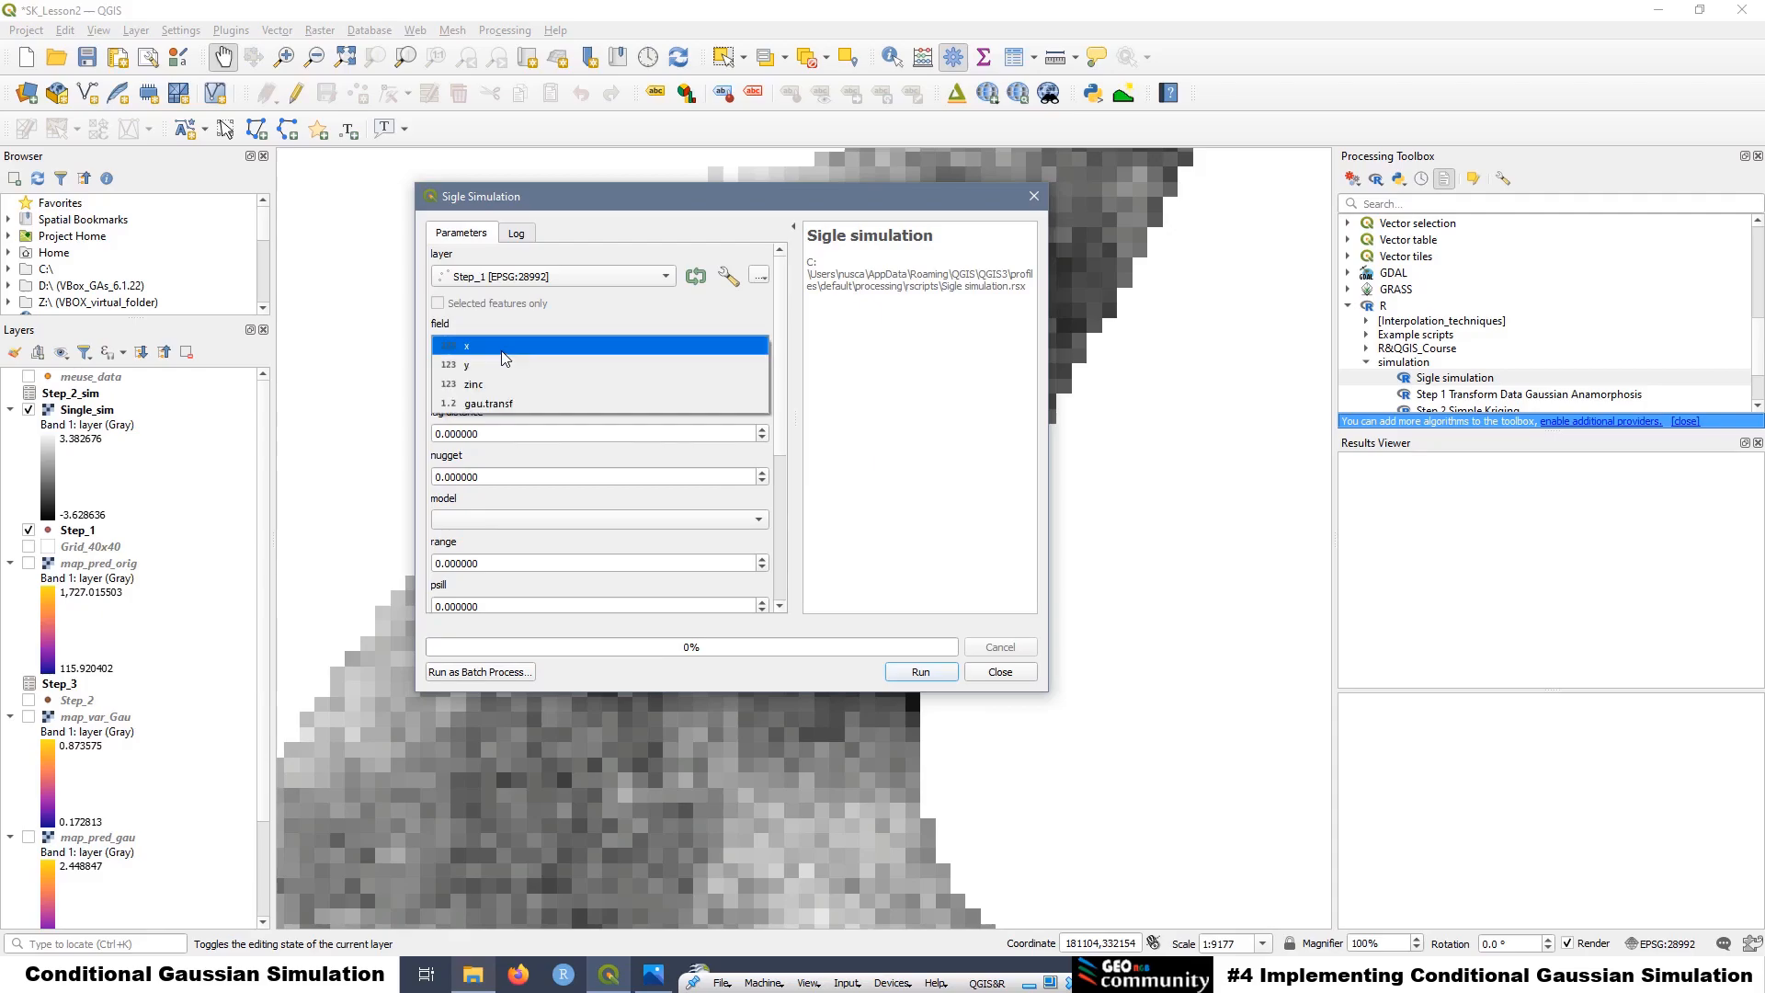
left_click(500, 403)
key("Tab")
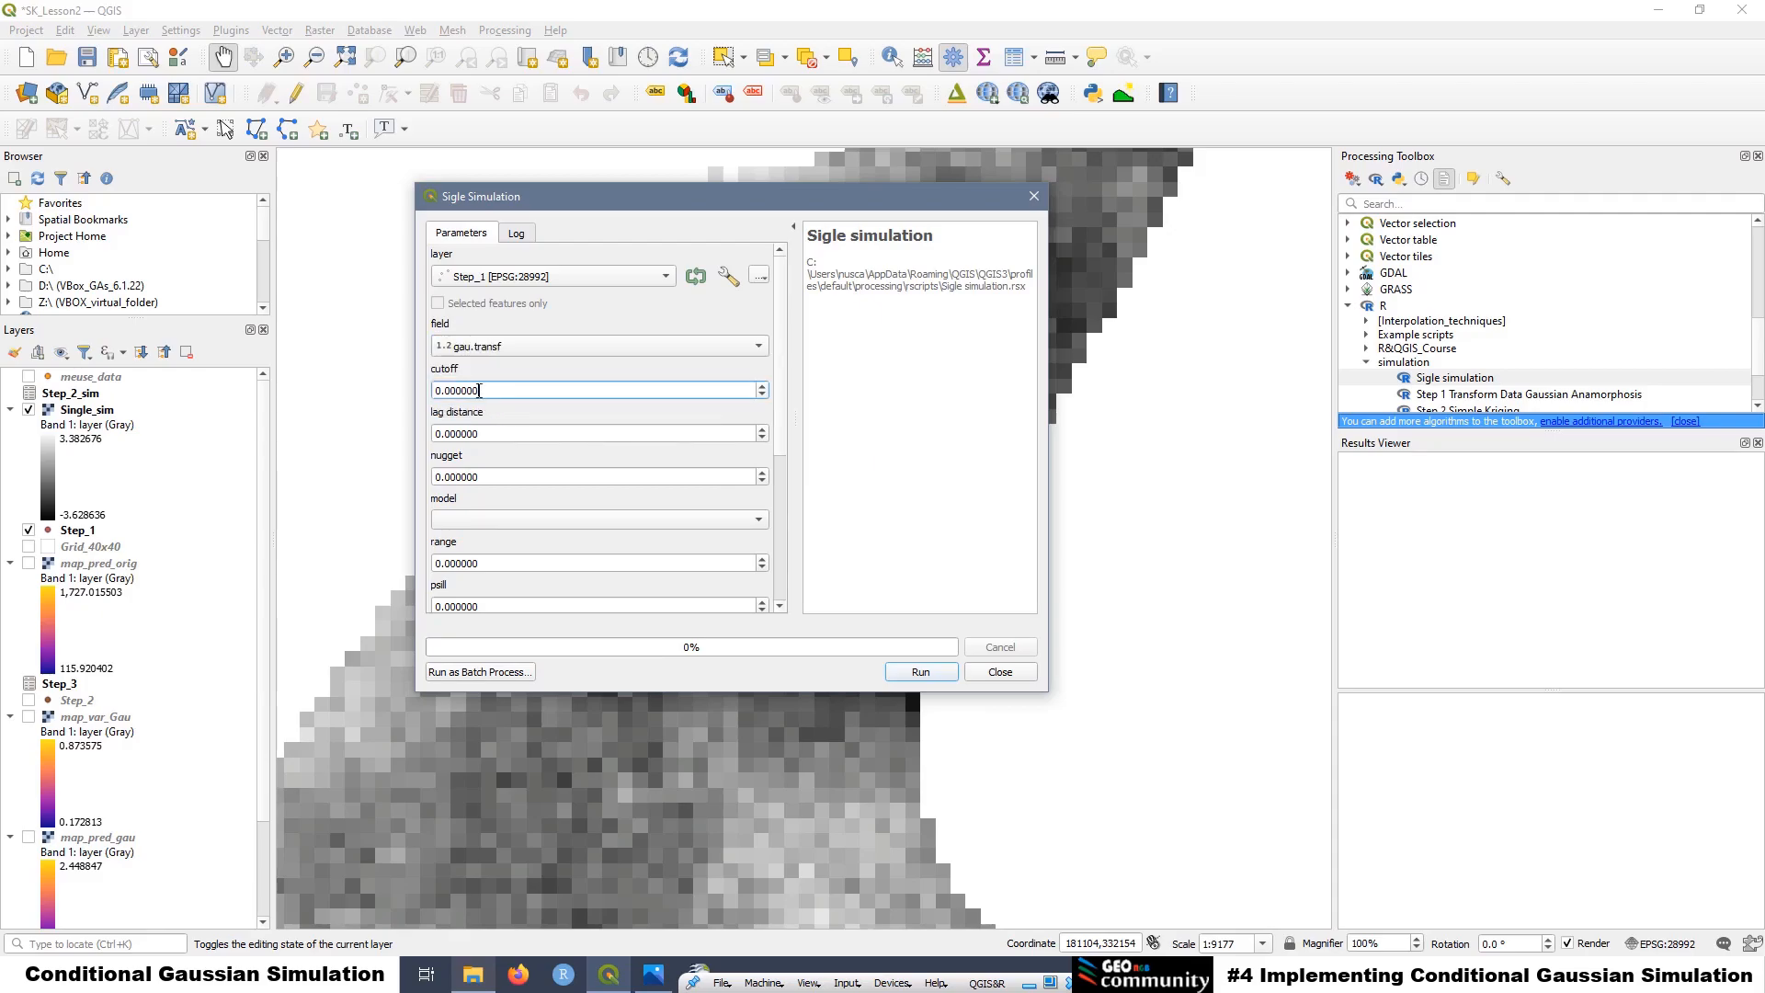
type("1250")
key("Tab")
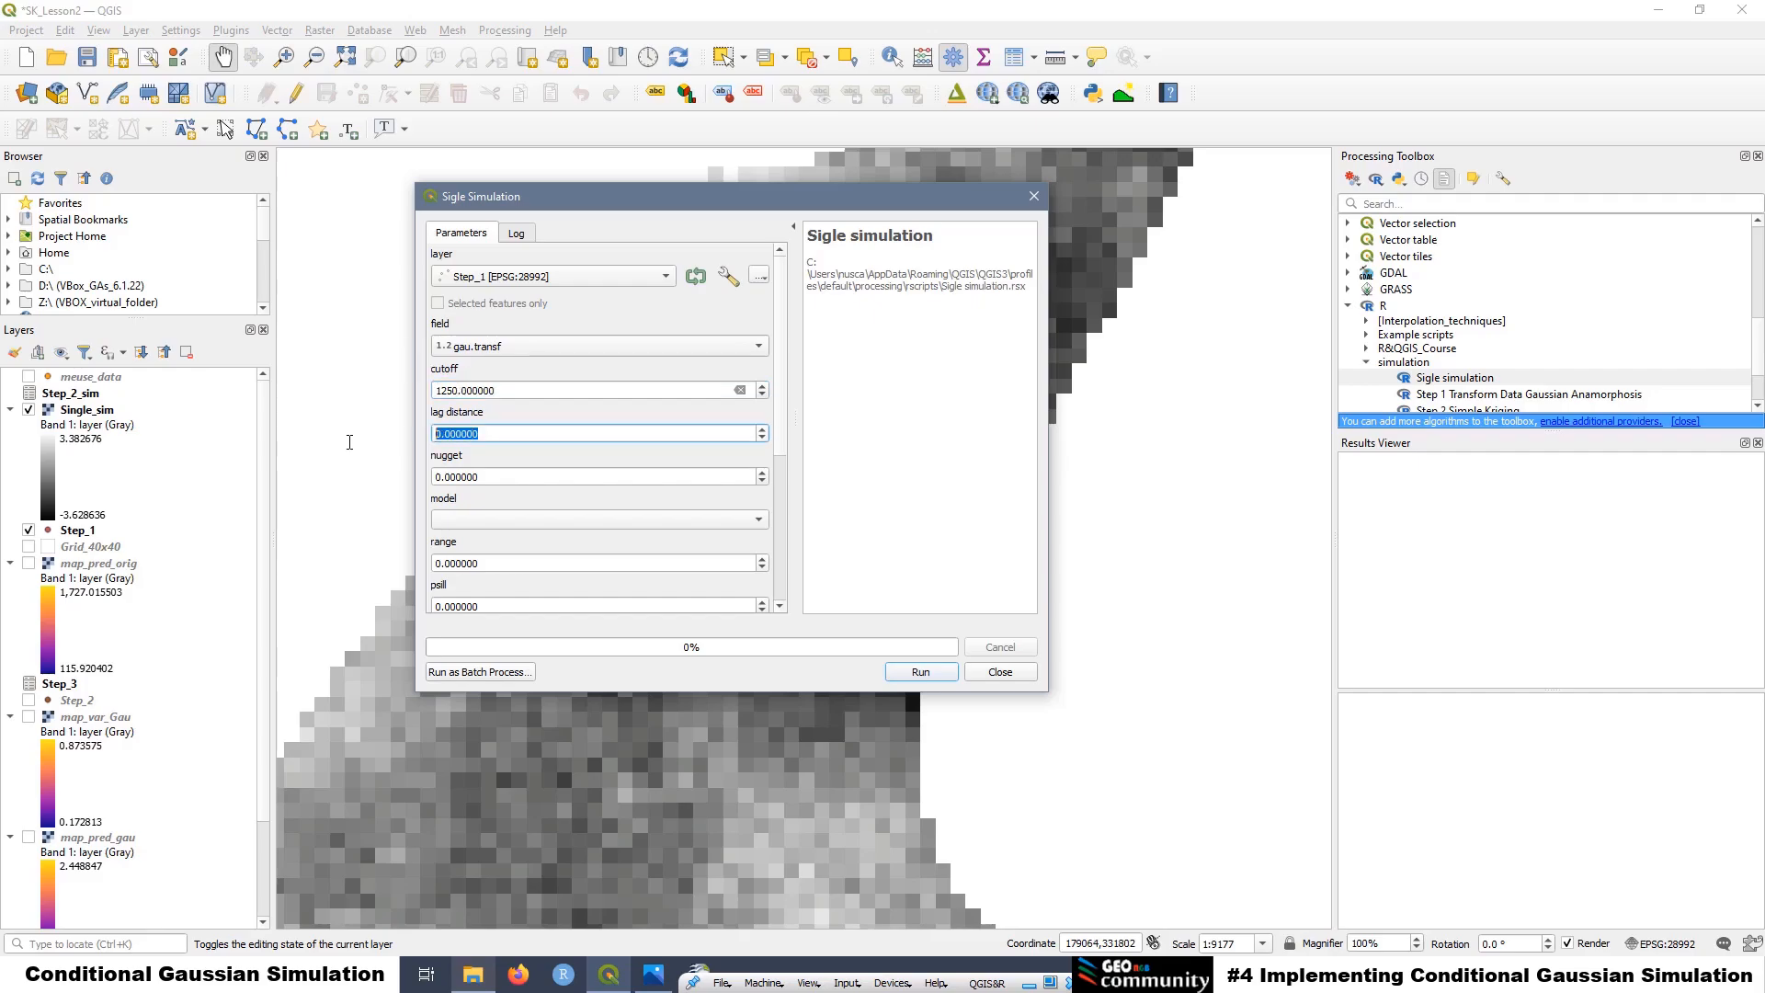
type("100")
Define the variogram with nugget 0.10, model Sph, range 1176.12 and psill 1.29
left_click(505, 472)
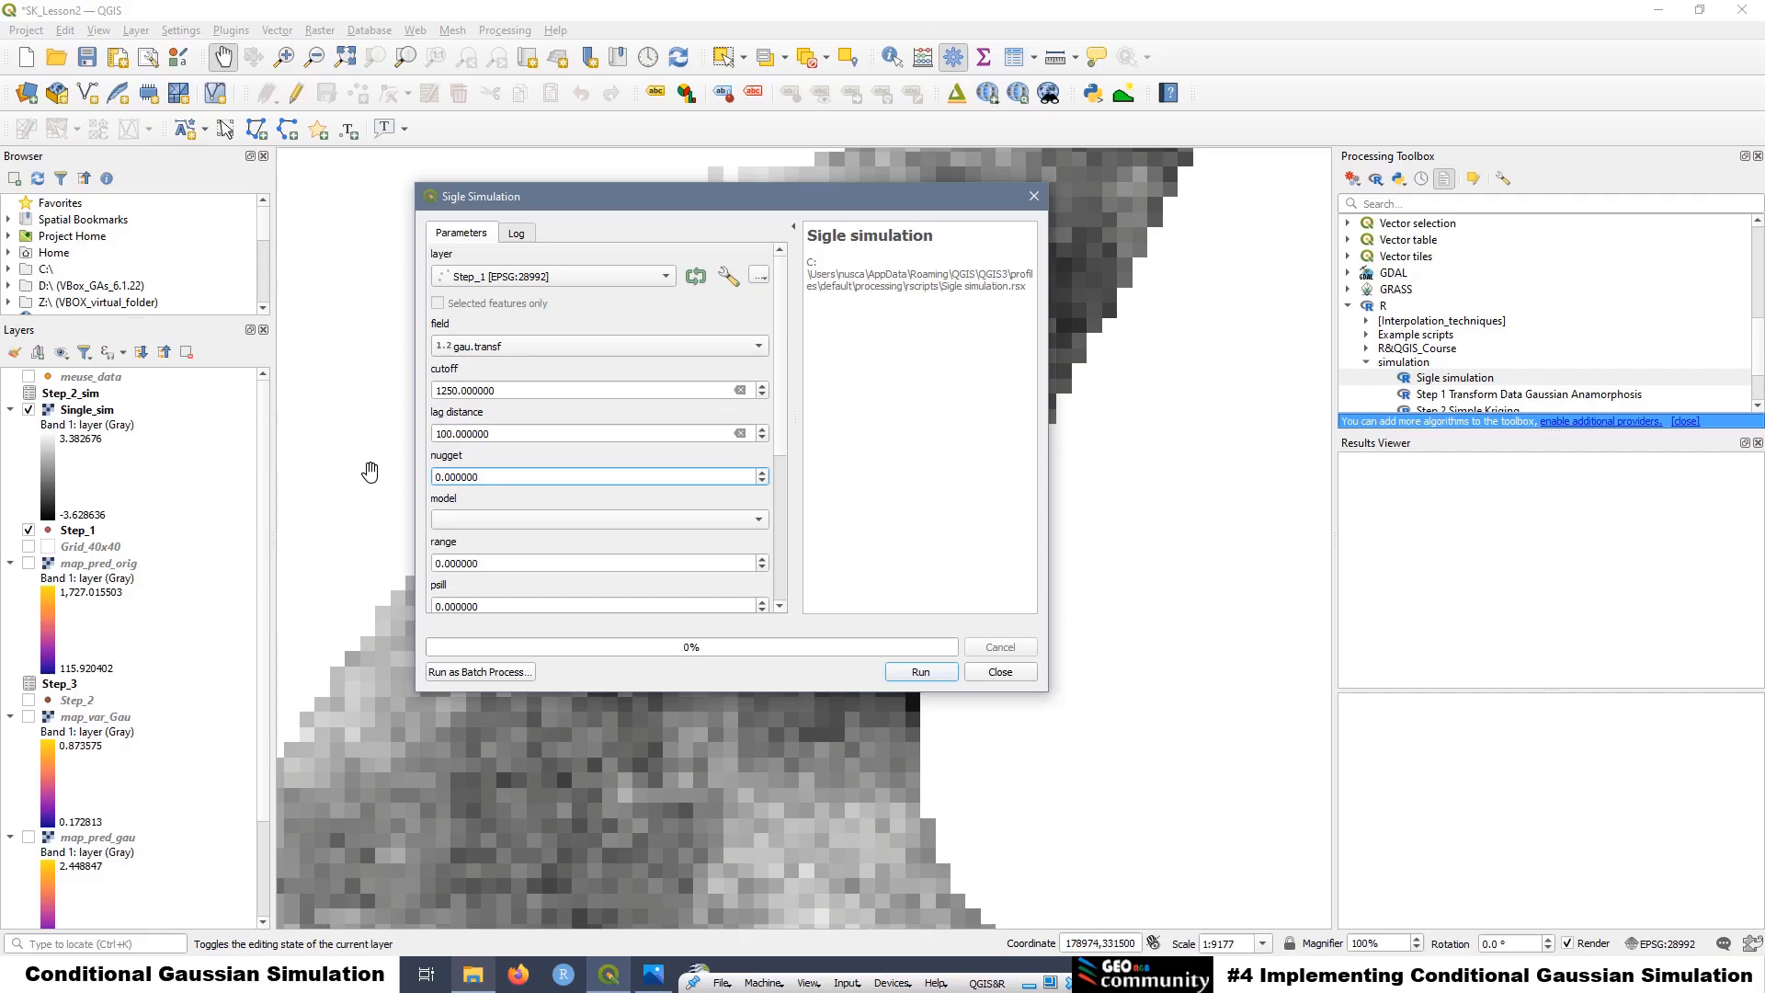
left_click_drag(482, 478, 425, 468)
type("0.10")
left_click(480, 518)
left_click(480, 543)
left_click_drag(501, 562, 413, 548)
type("1176.12")
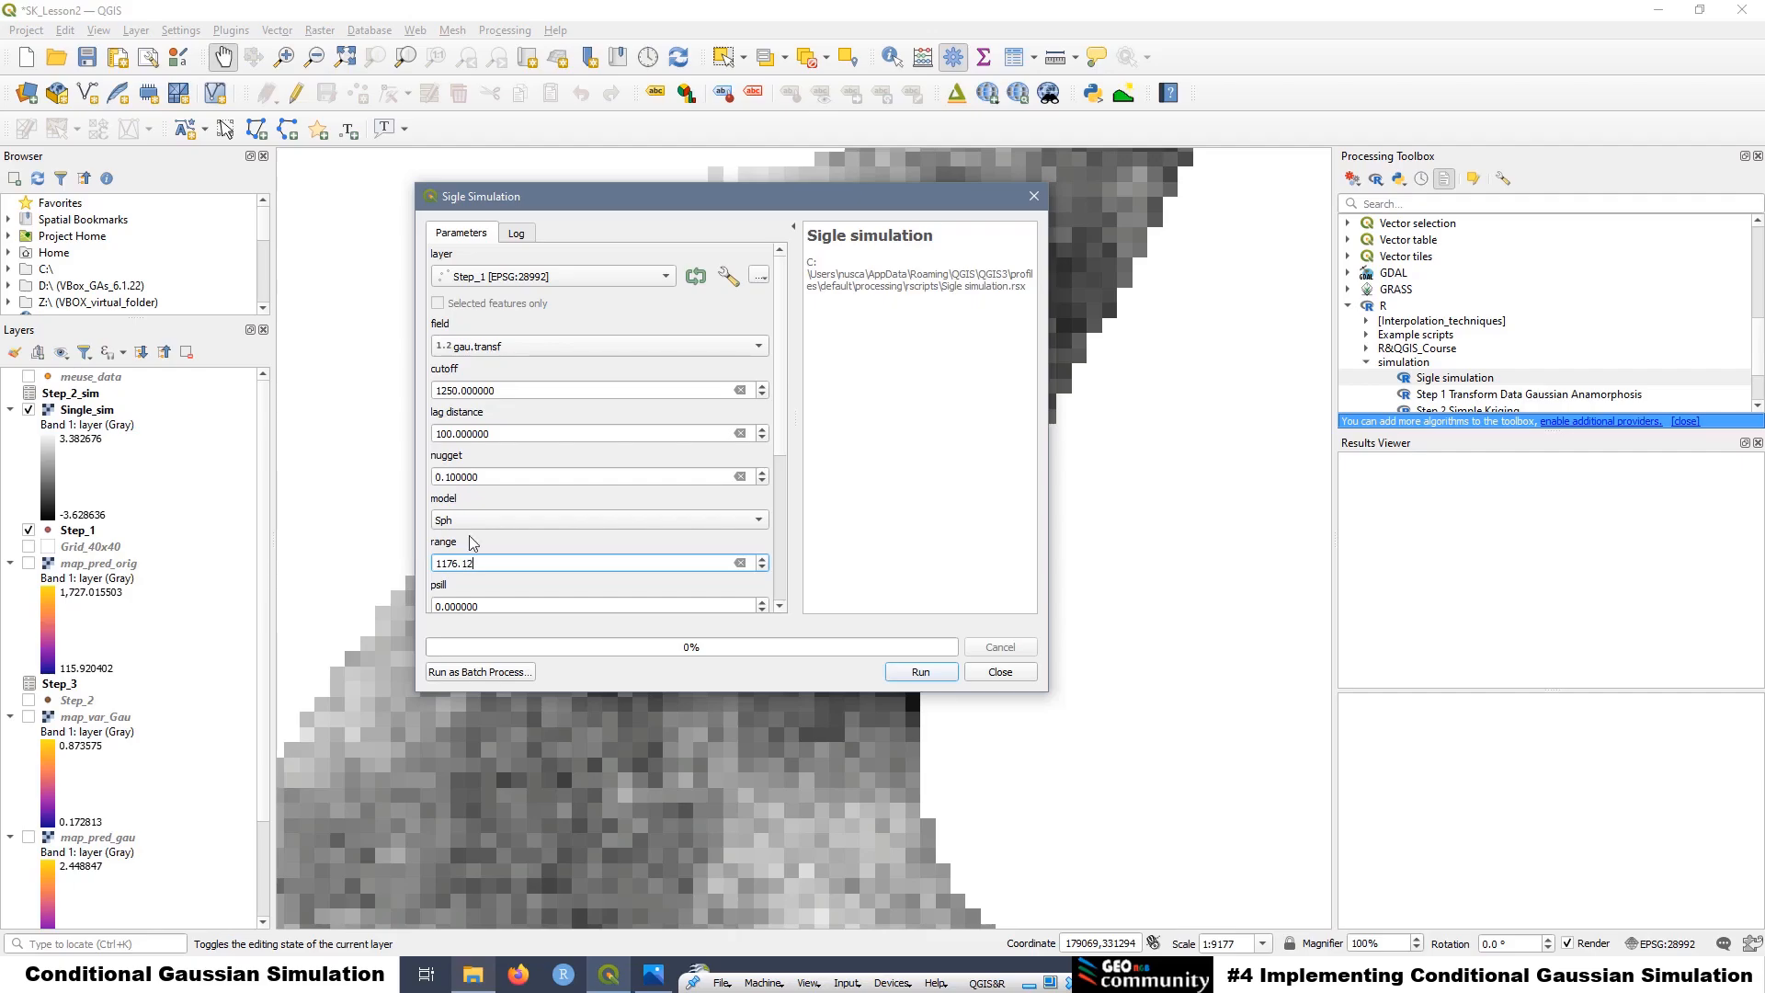
key("Tab")
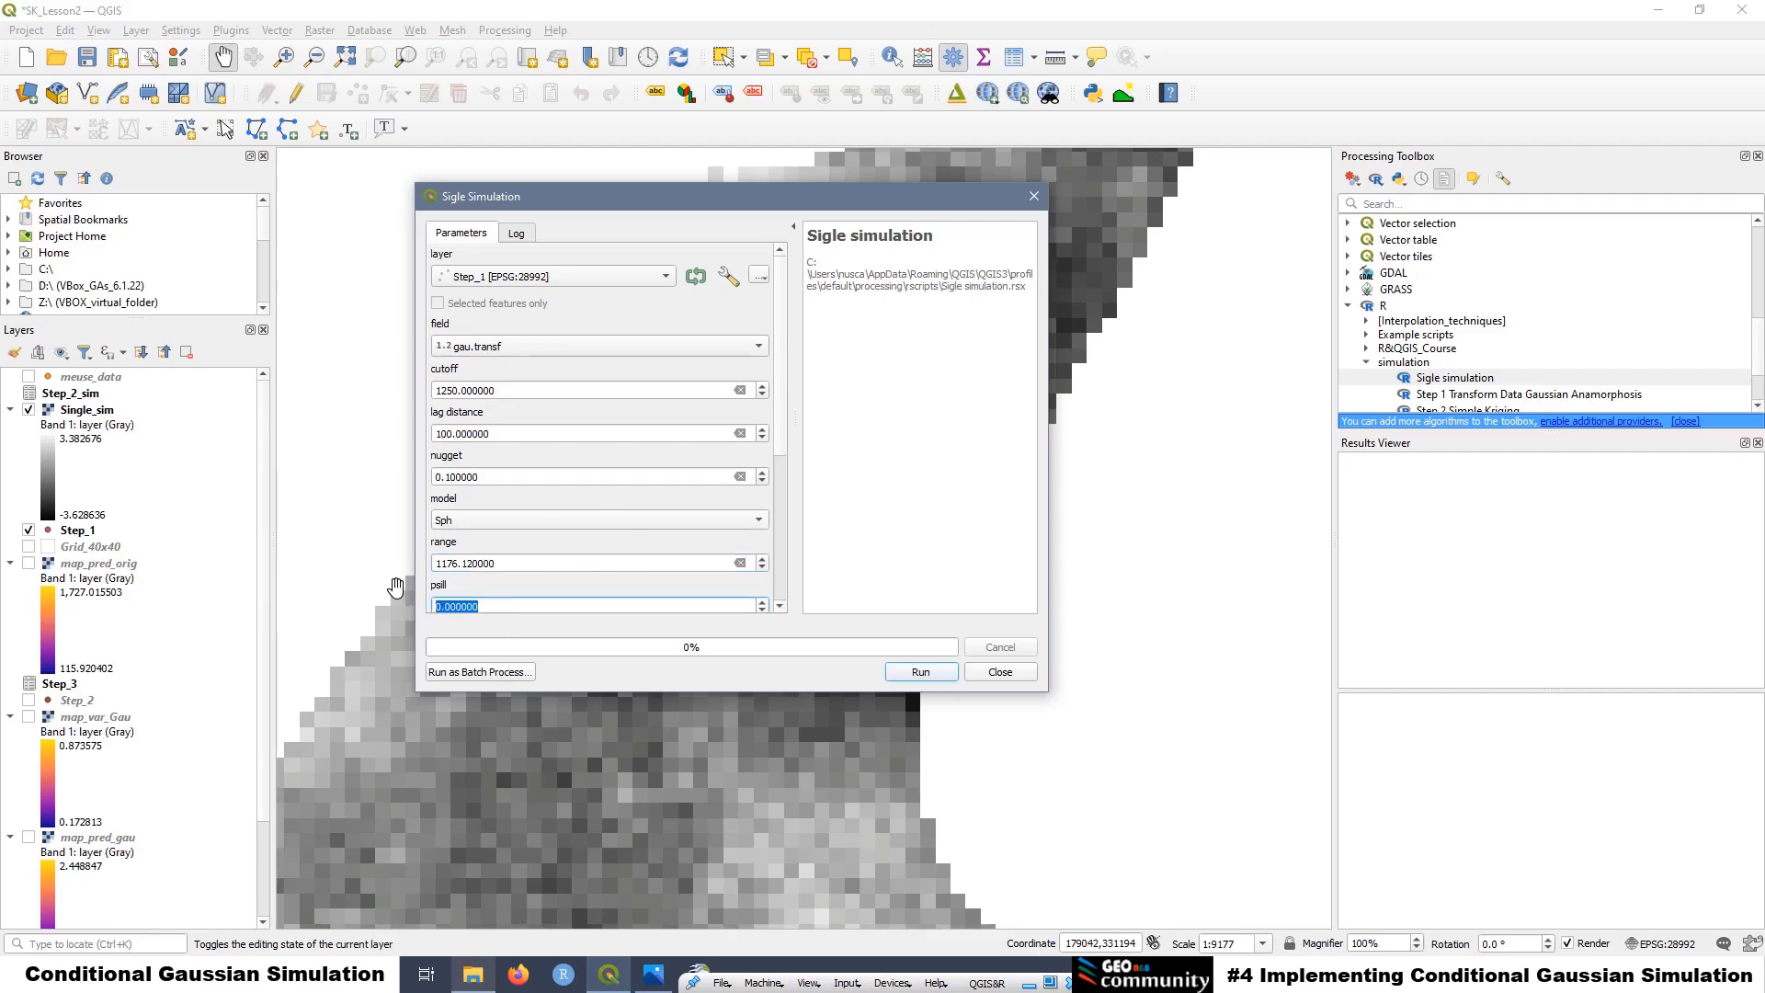
type("1.29")
Set the grid location to grid_points.csv from the Data sets folder
scroll(786, 441, "down", 2)
scroll(787, 477, "down", 1)
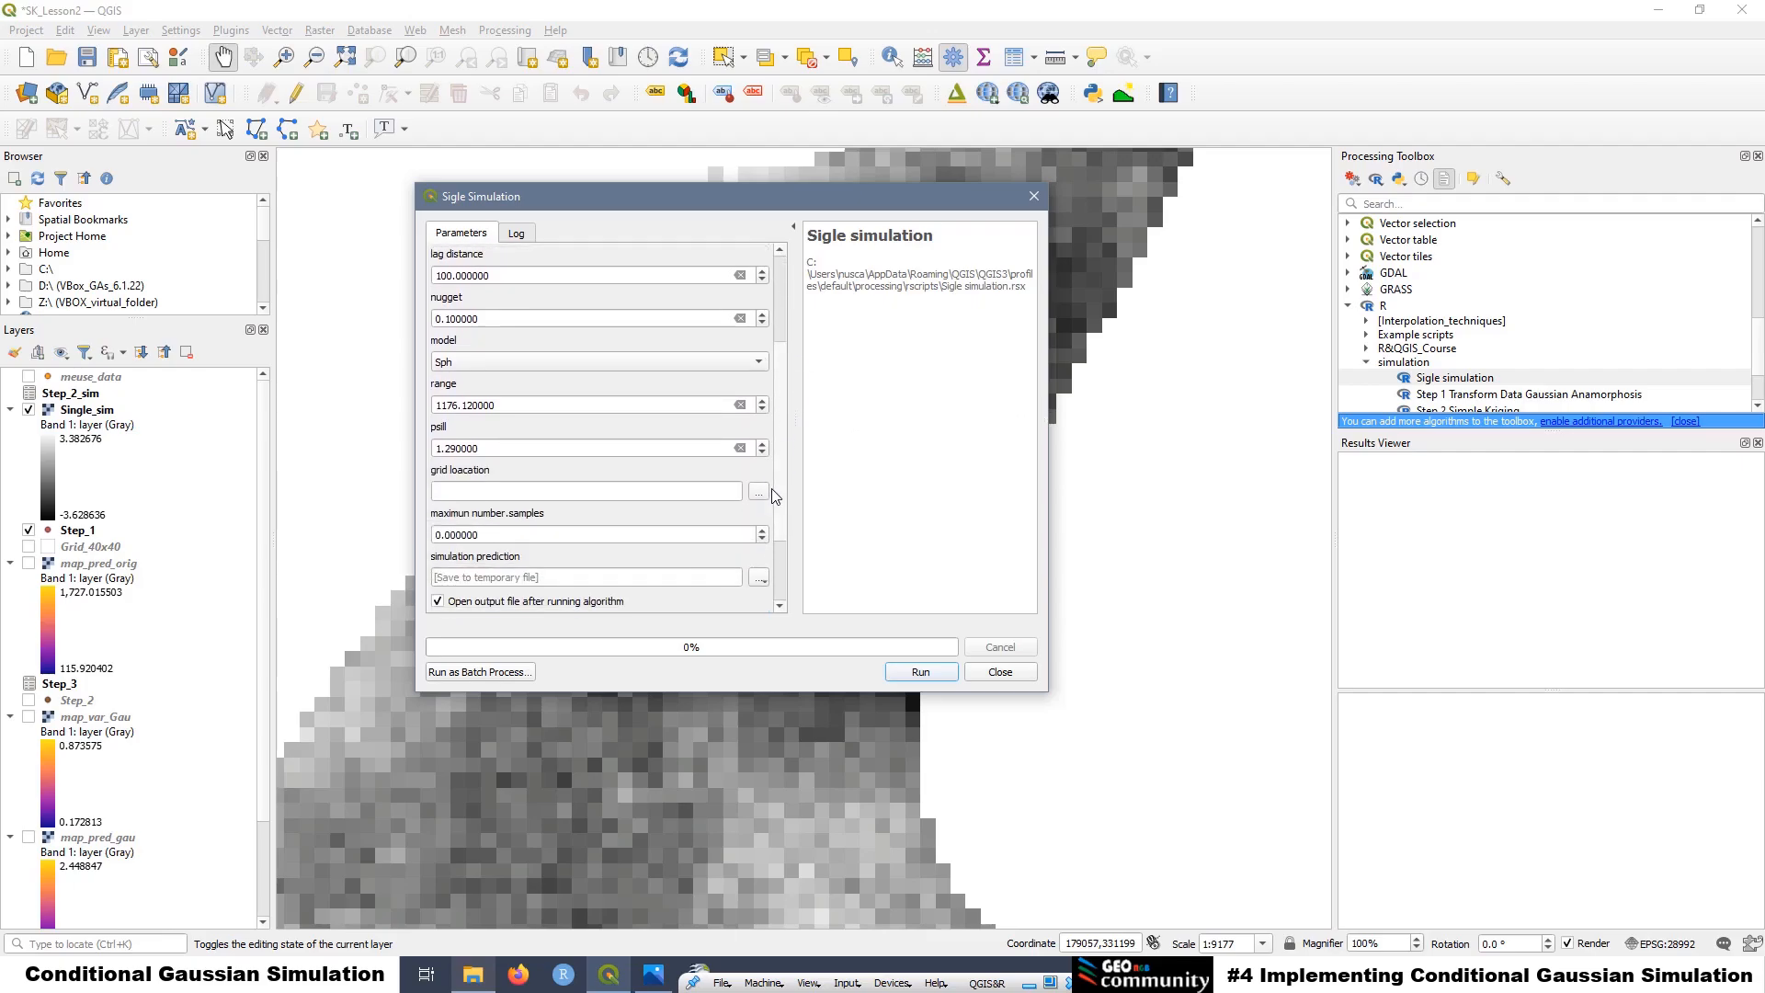
left_click(760, 494)
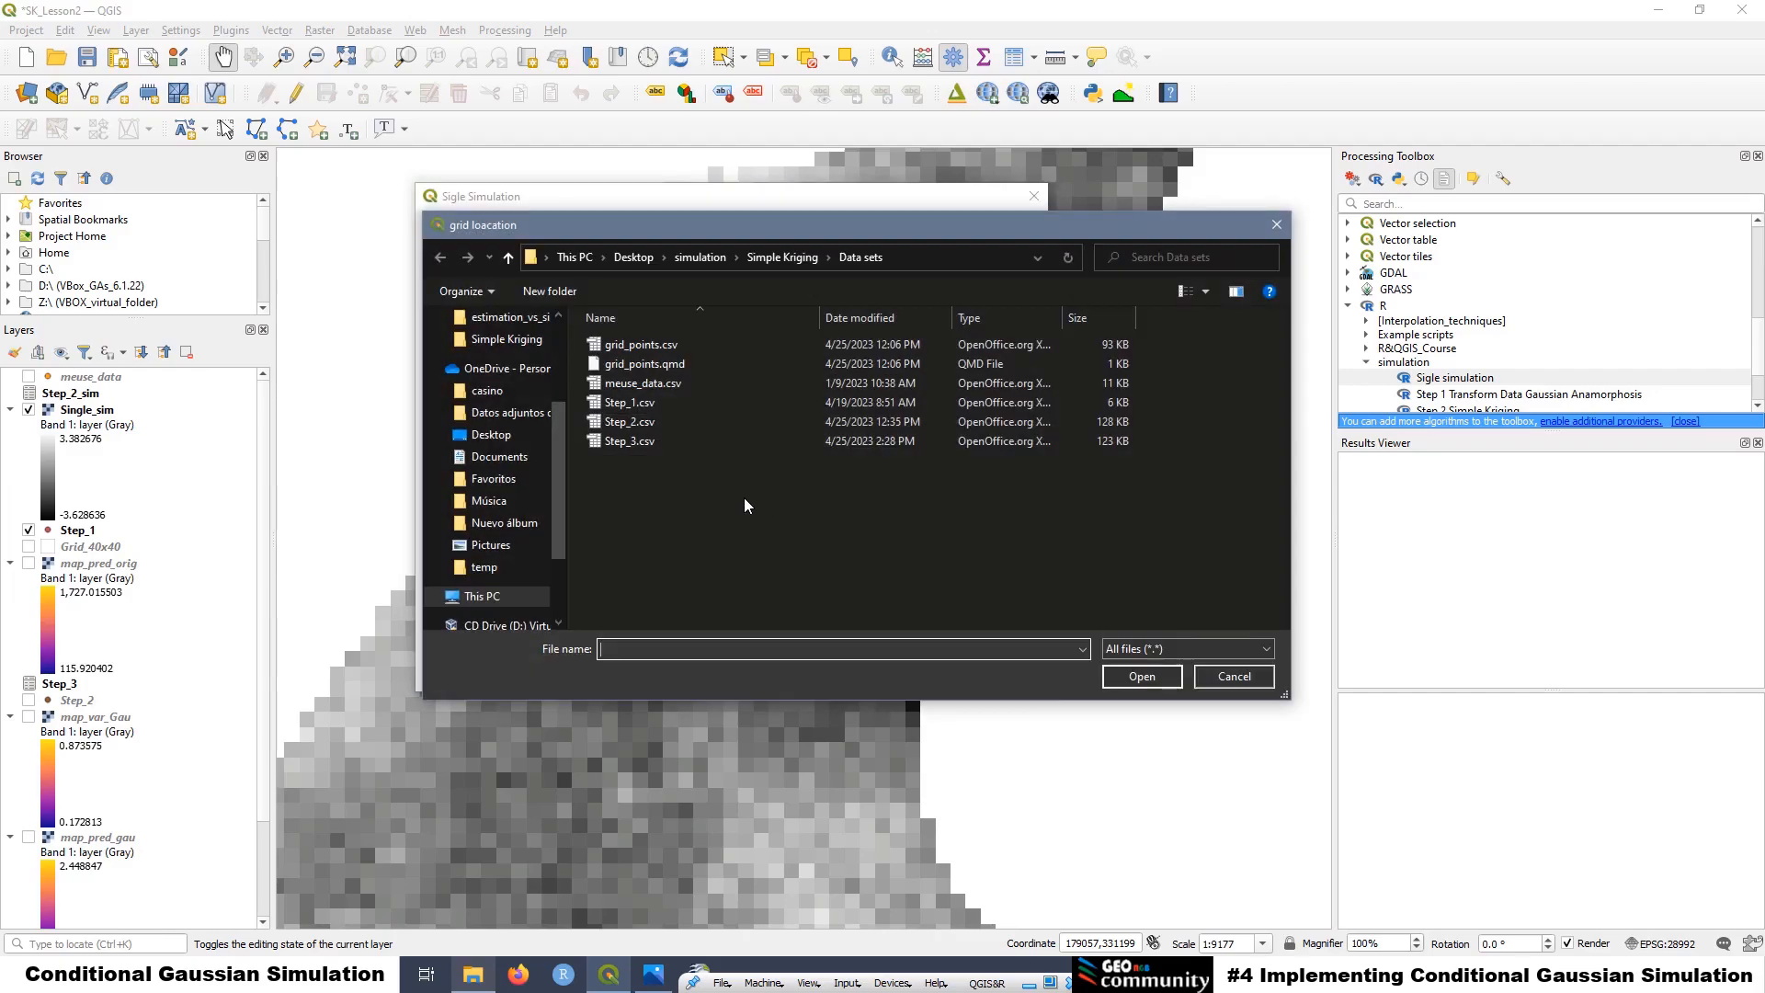
left_click(633, 346)
left_click(1132, 677)
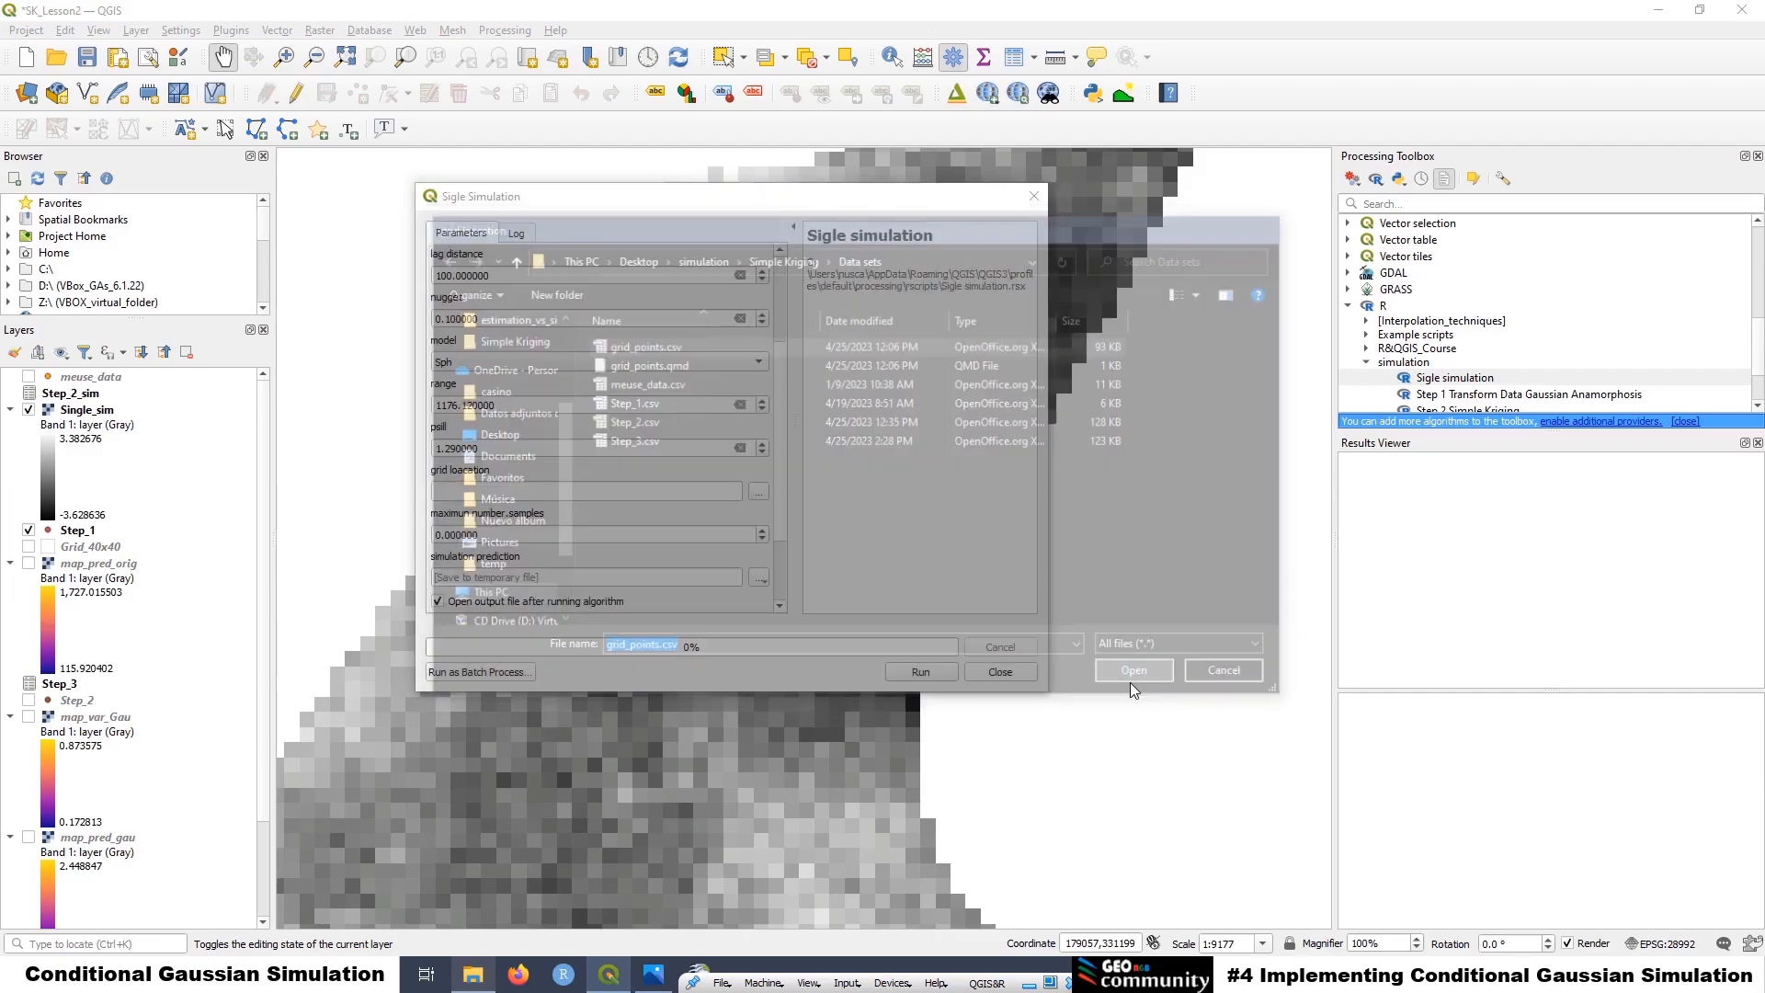
Set the maximum number of samples to 150 and run the simulation with temporary outputs
left_click(489, 533)
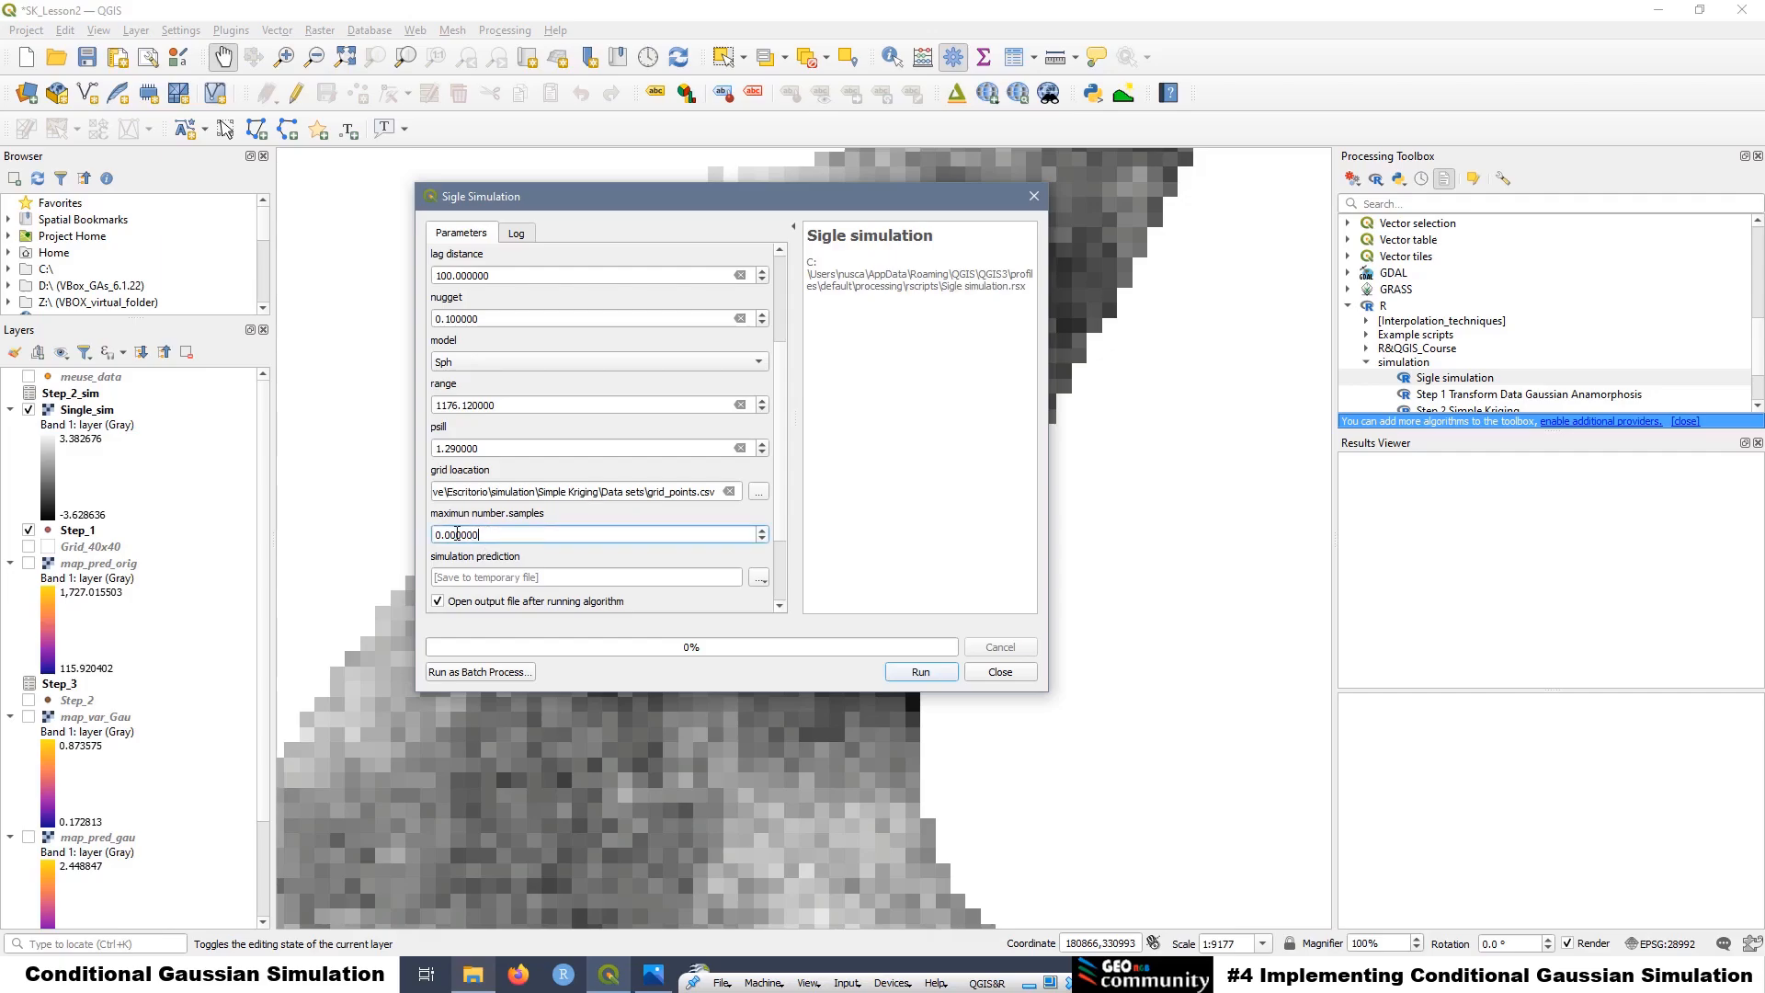
double_click(489, 533)
type("150")
scroll(780, 462, "down", 2)
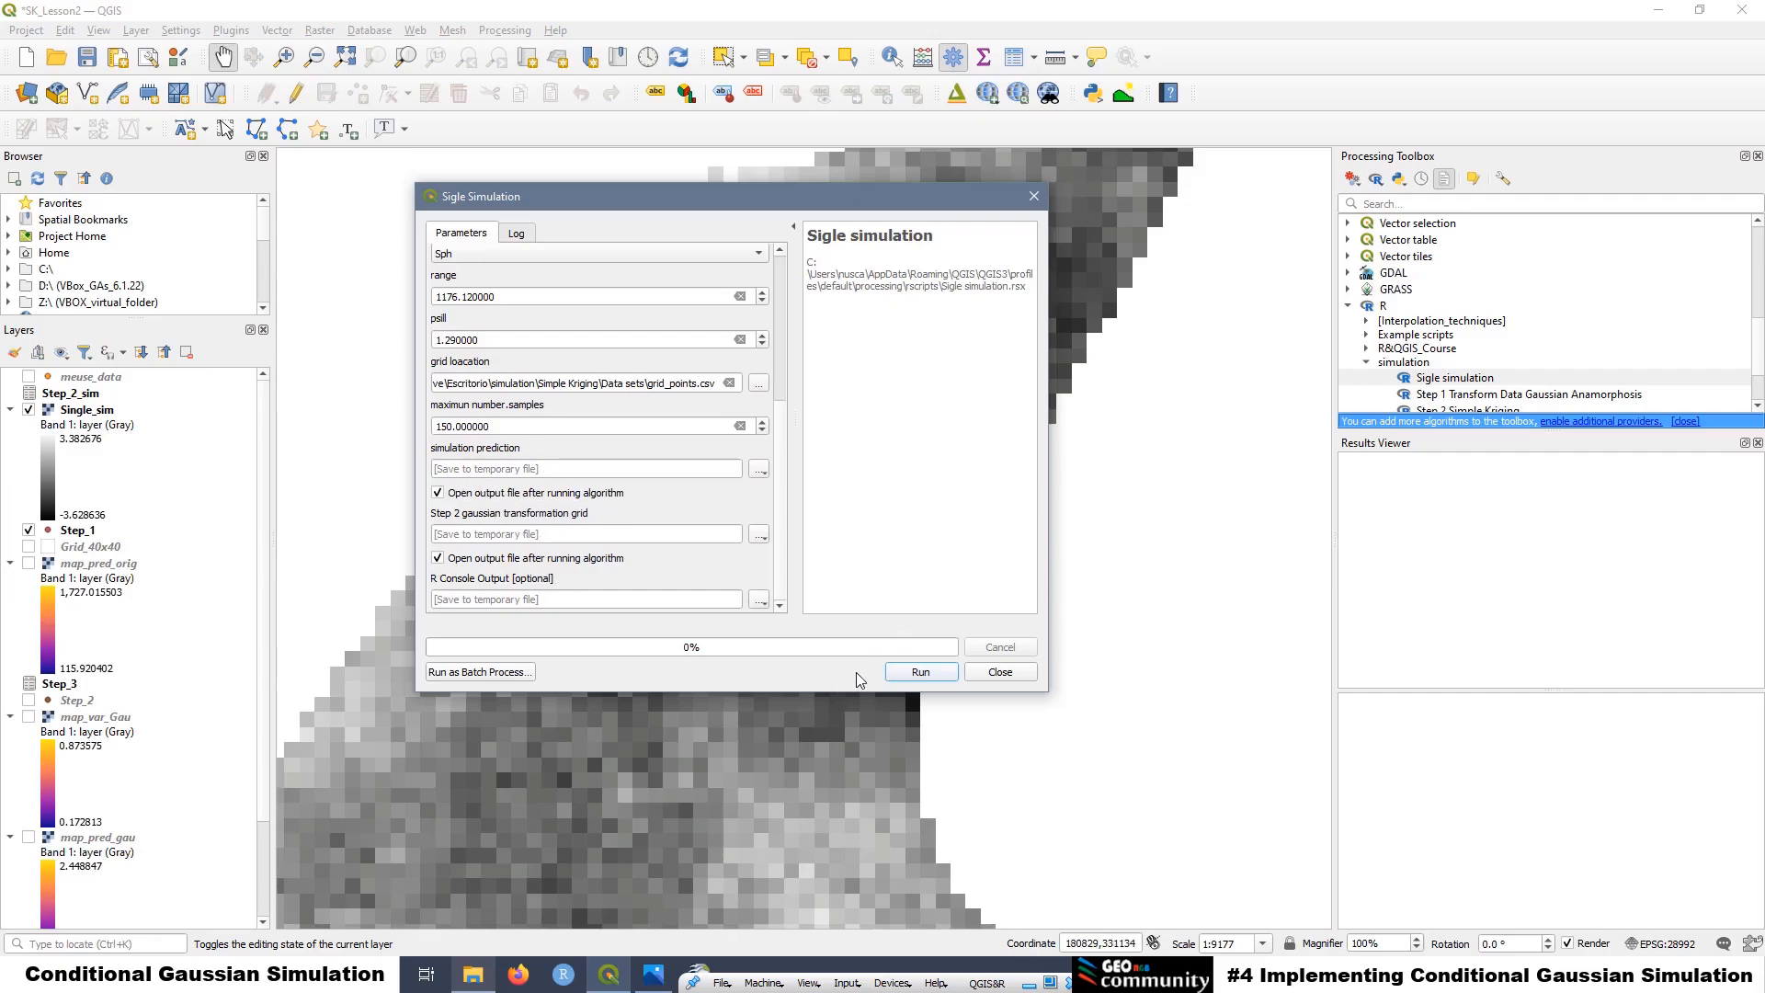
left_click(920, 672)
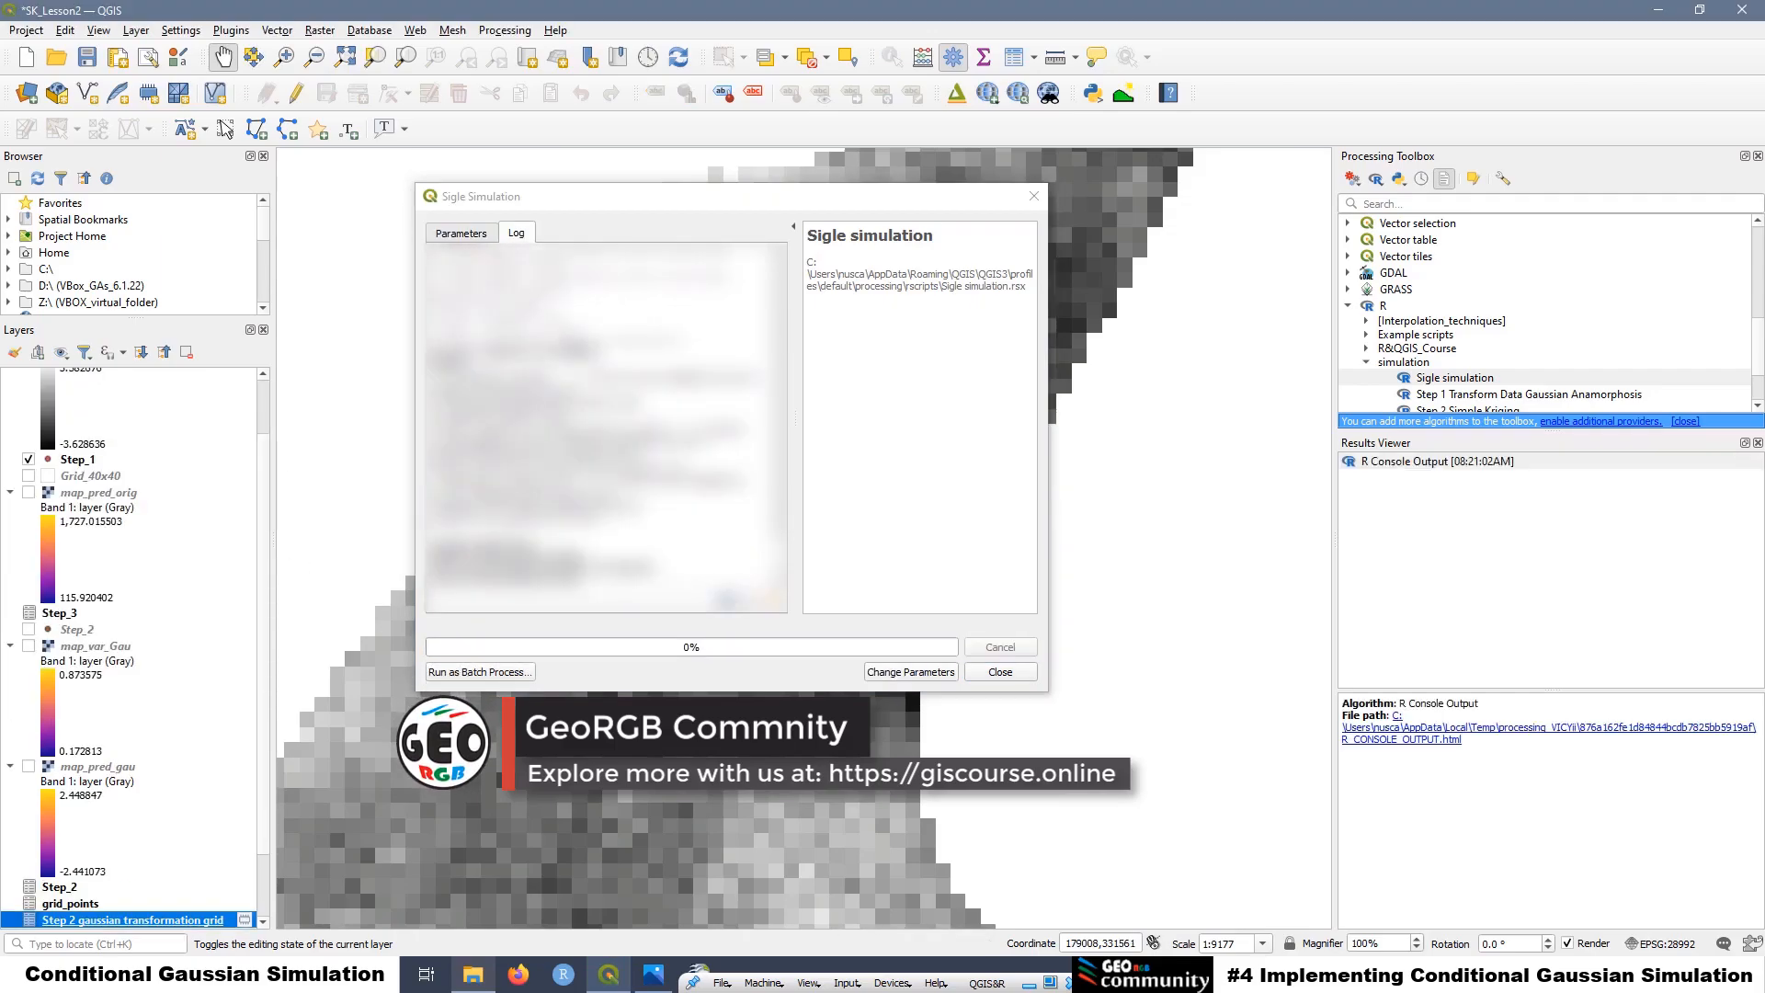
Examine the nugget and spherical model values in the run log, and look through the layer list for the new outputs
left_click_drag(580, 328, 433, 316)
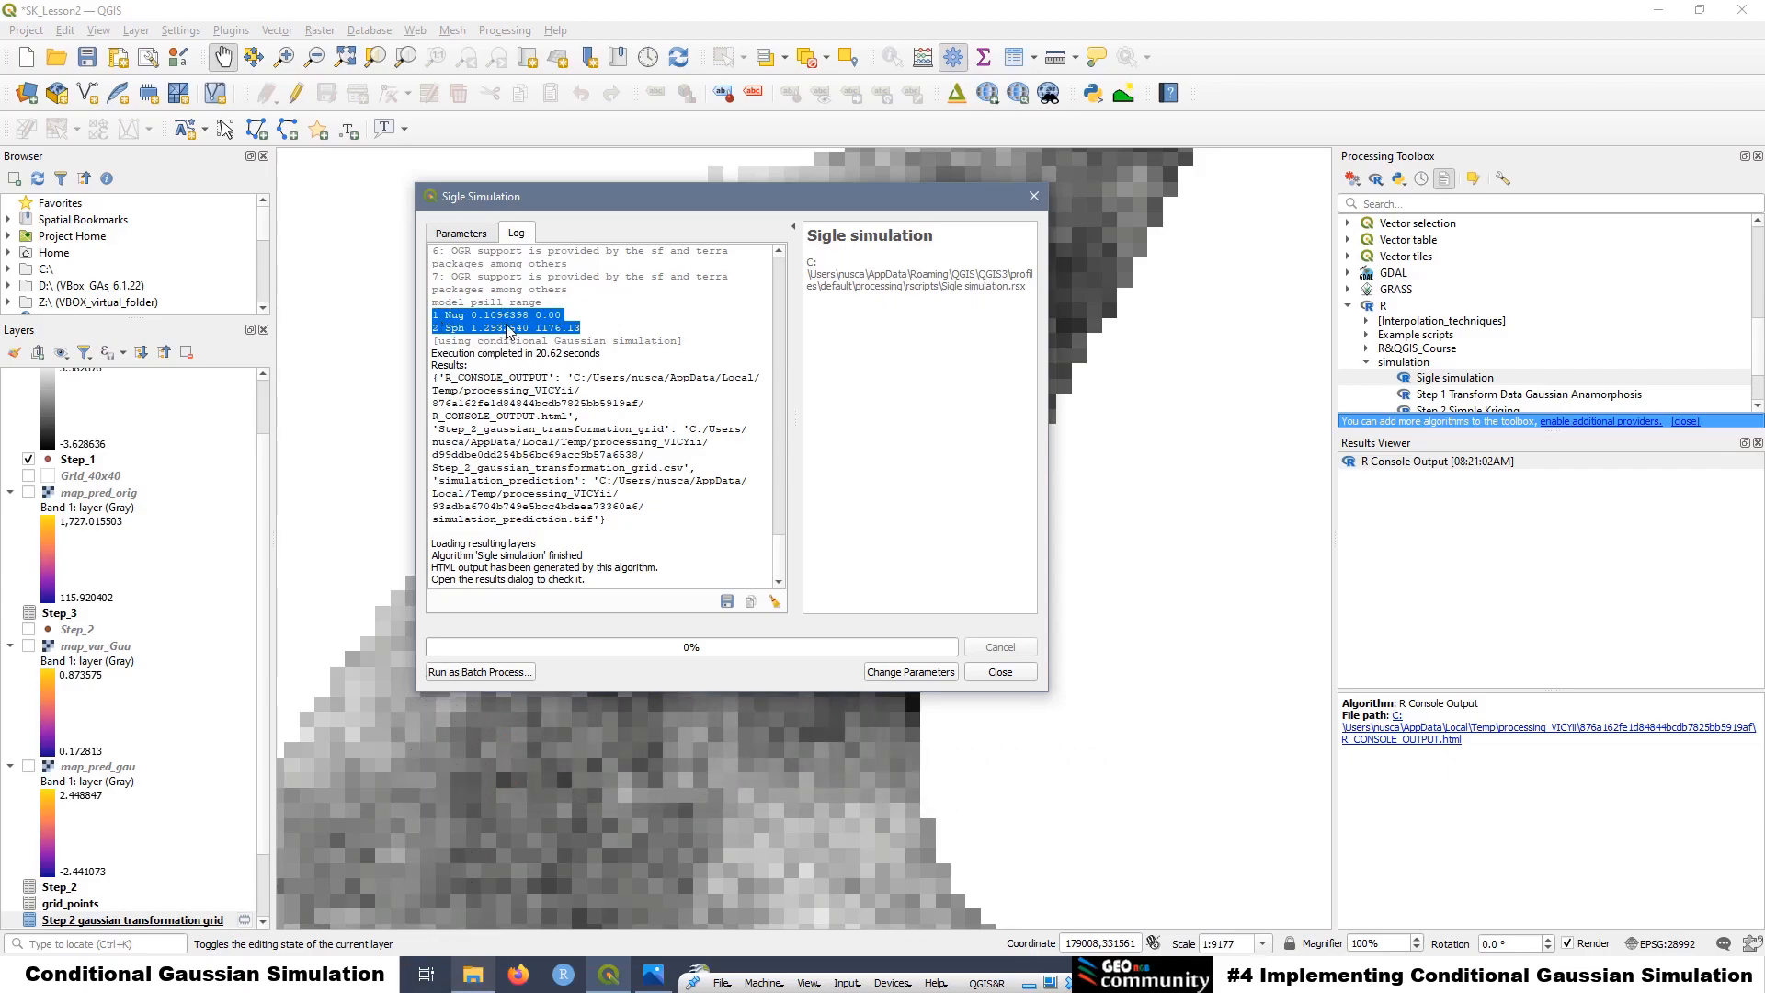
left_click(267, 792)
scroll(266, 791, "down", 1)
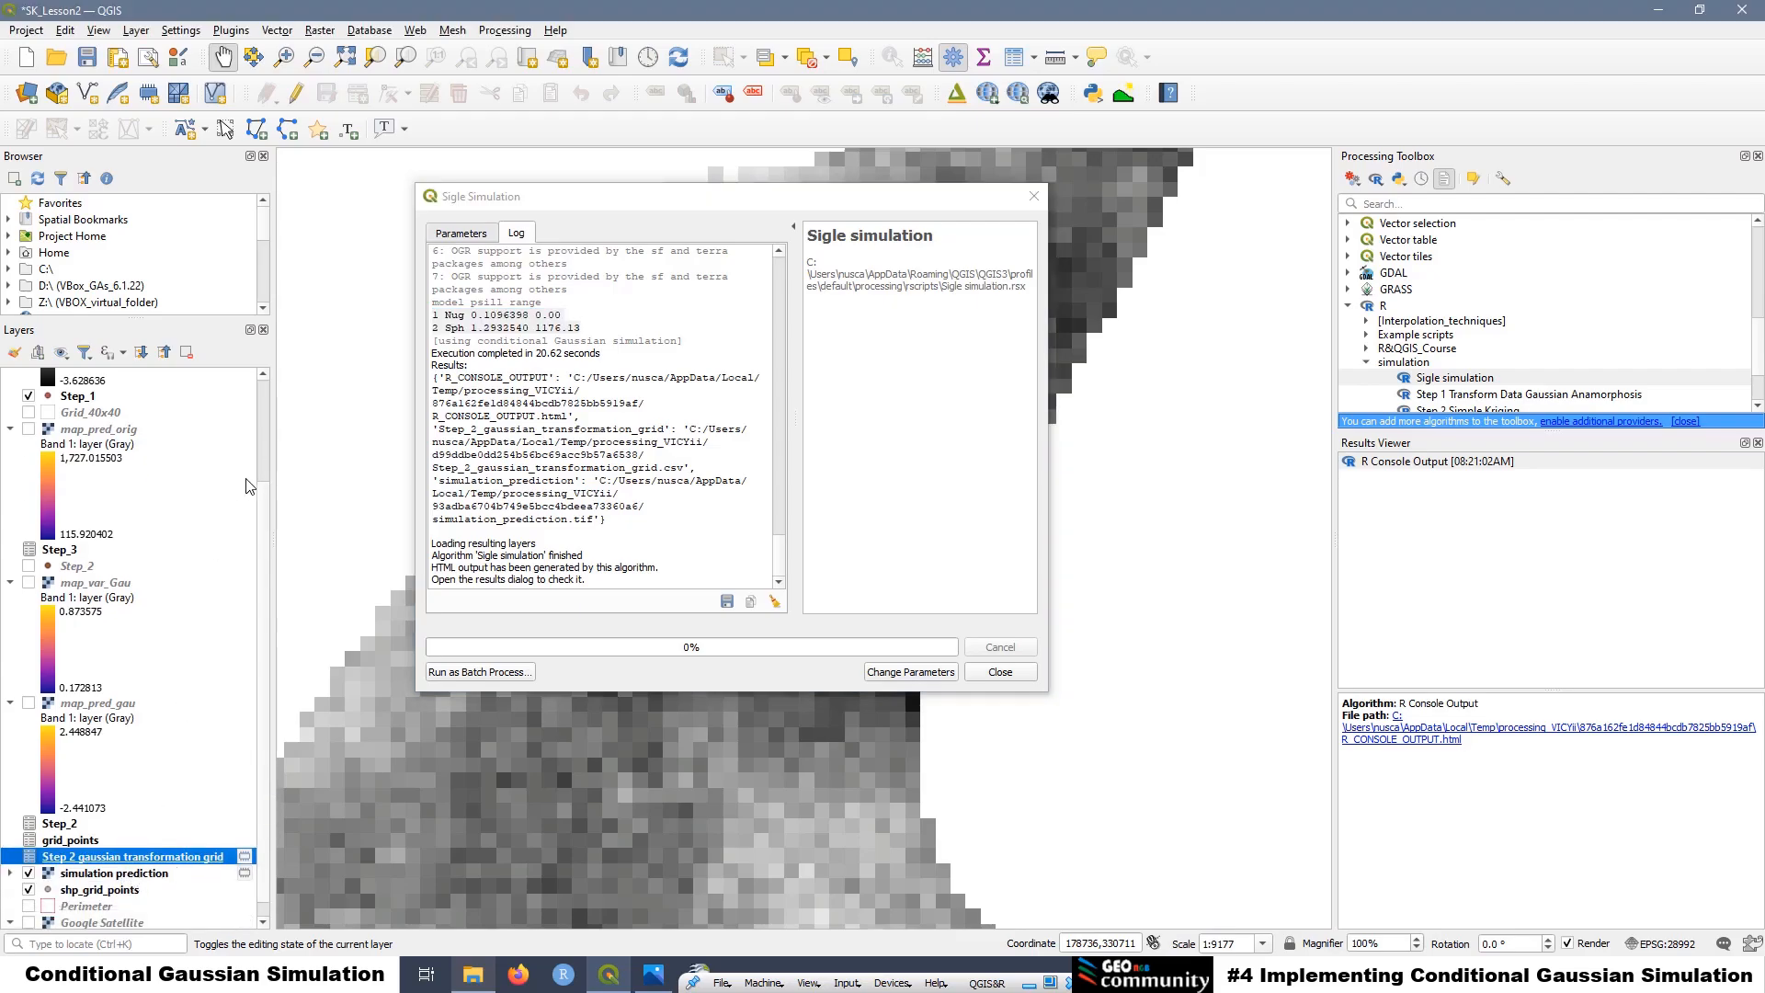
scroll(267, 509, "up", 2)
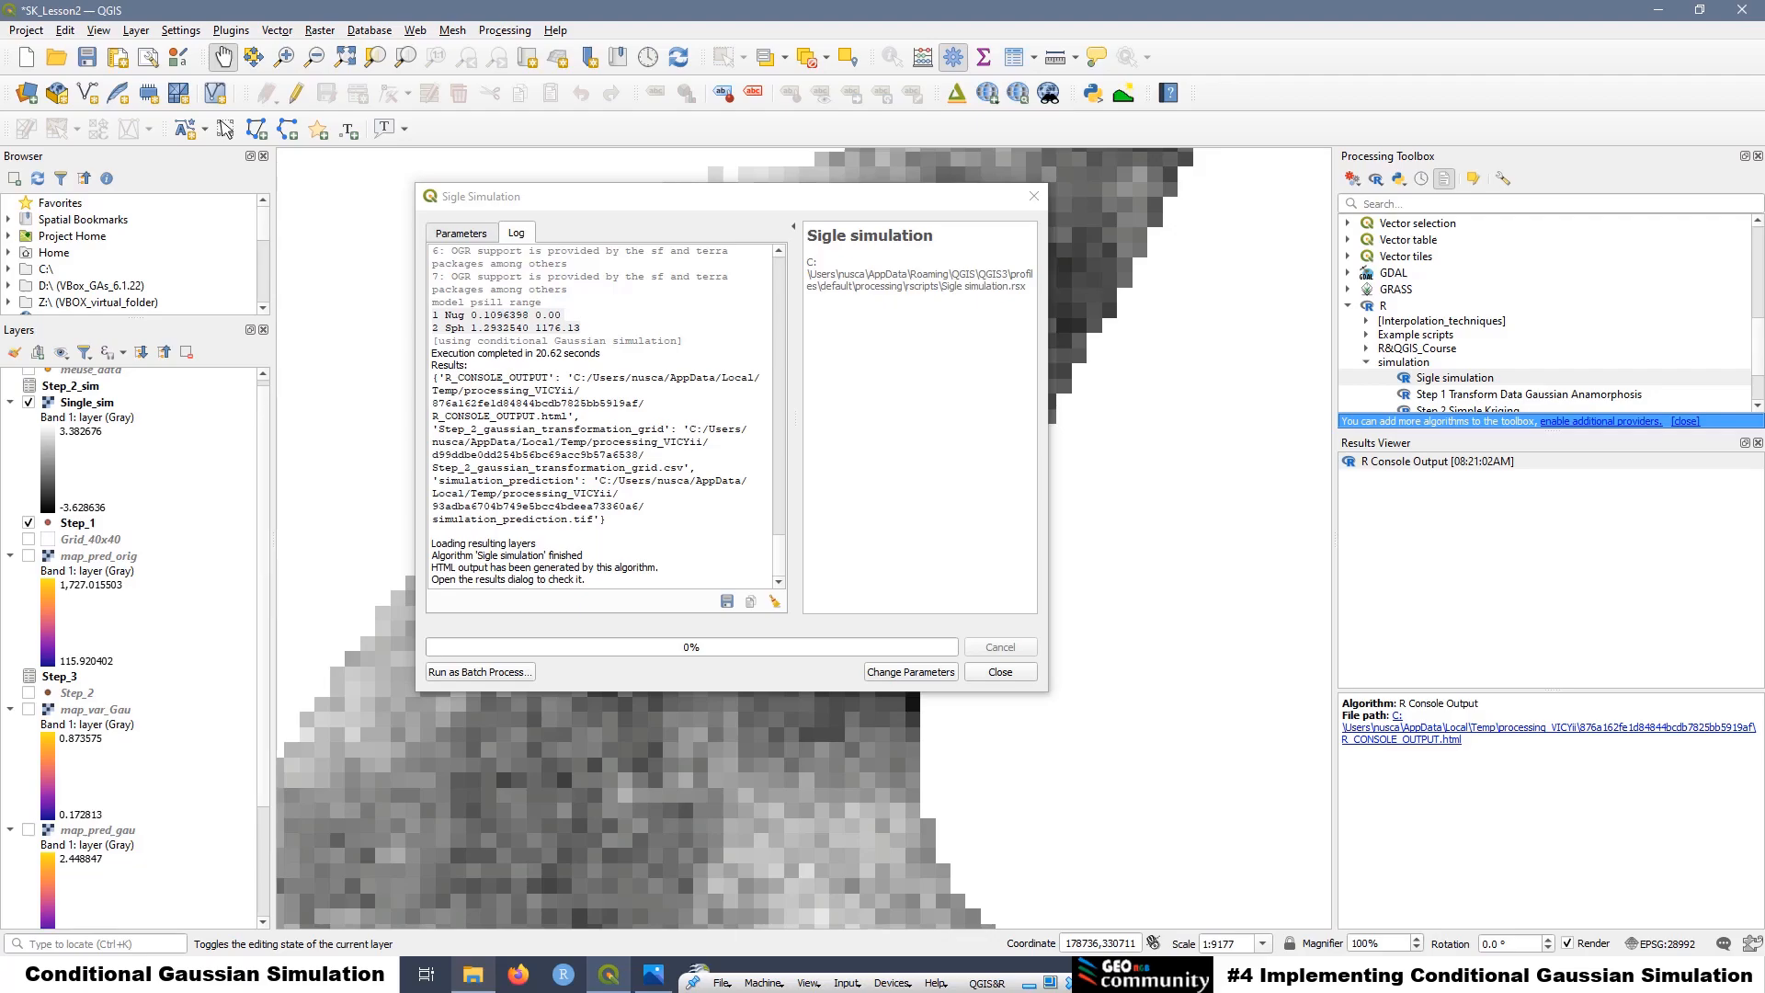
Hide the Single_sim layer and move the simulation prediction layer directly below it in the layer order
left_click(28, 402)
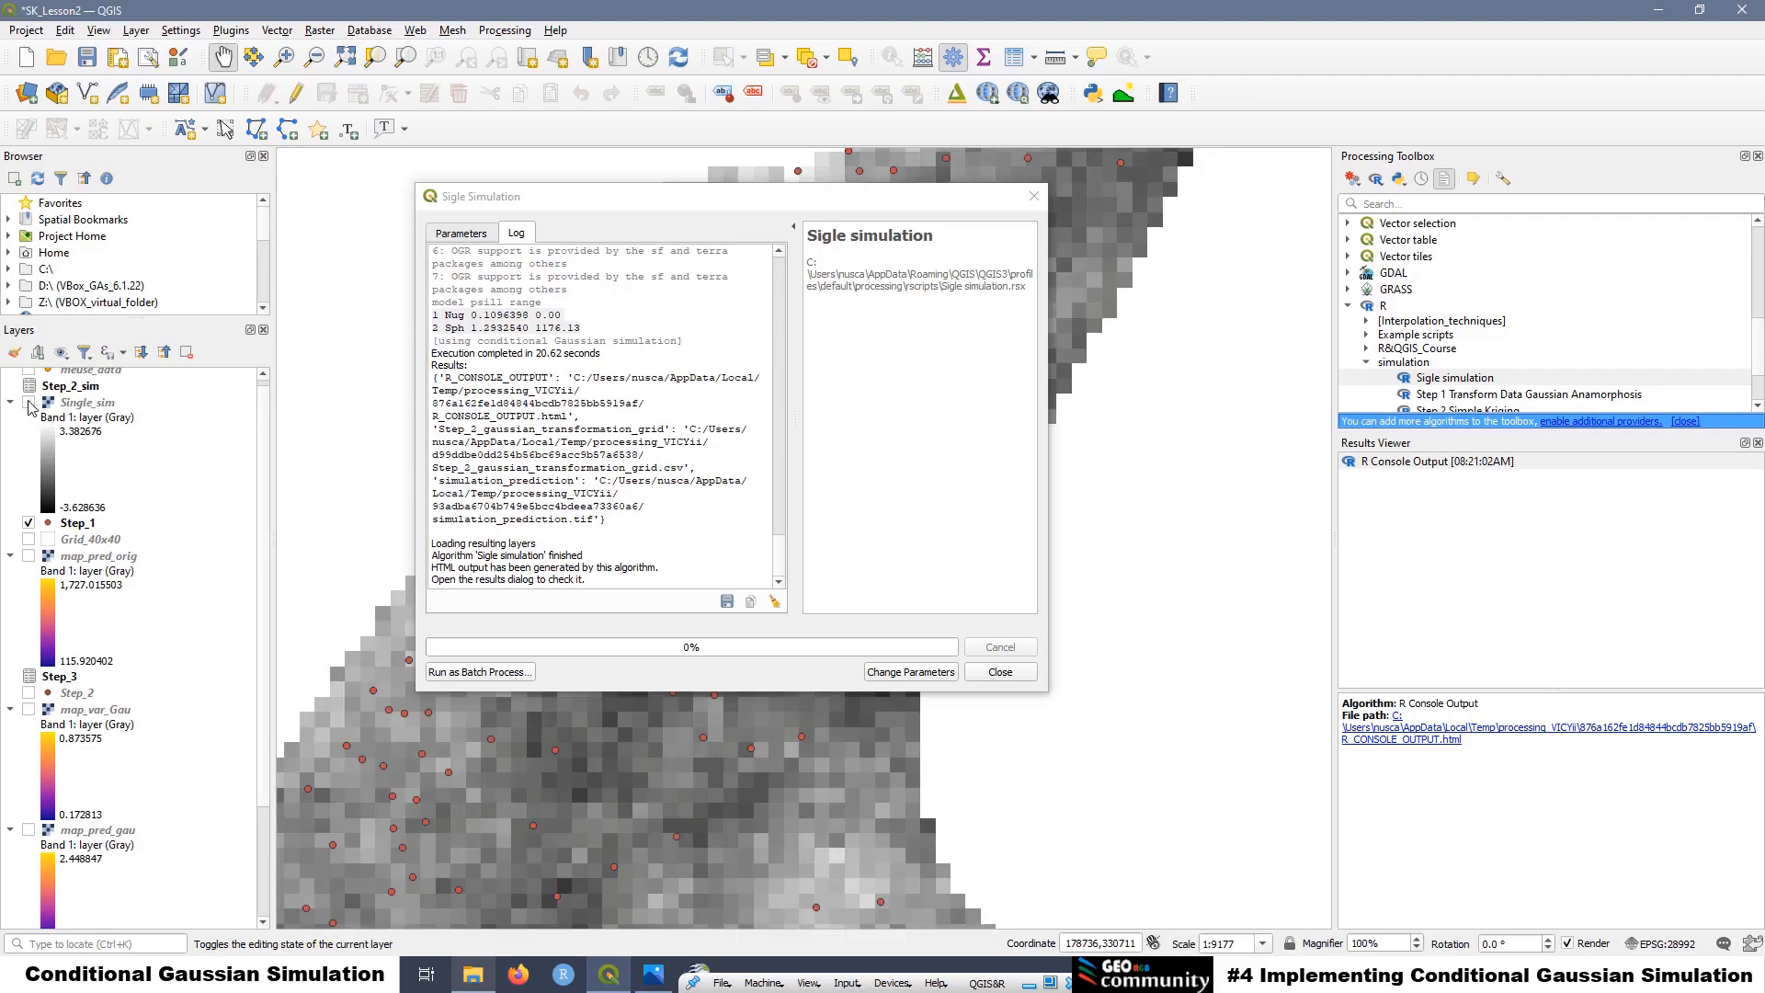
scroll(101, 708, "down", 2)
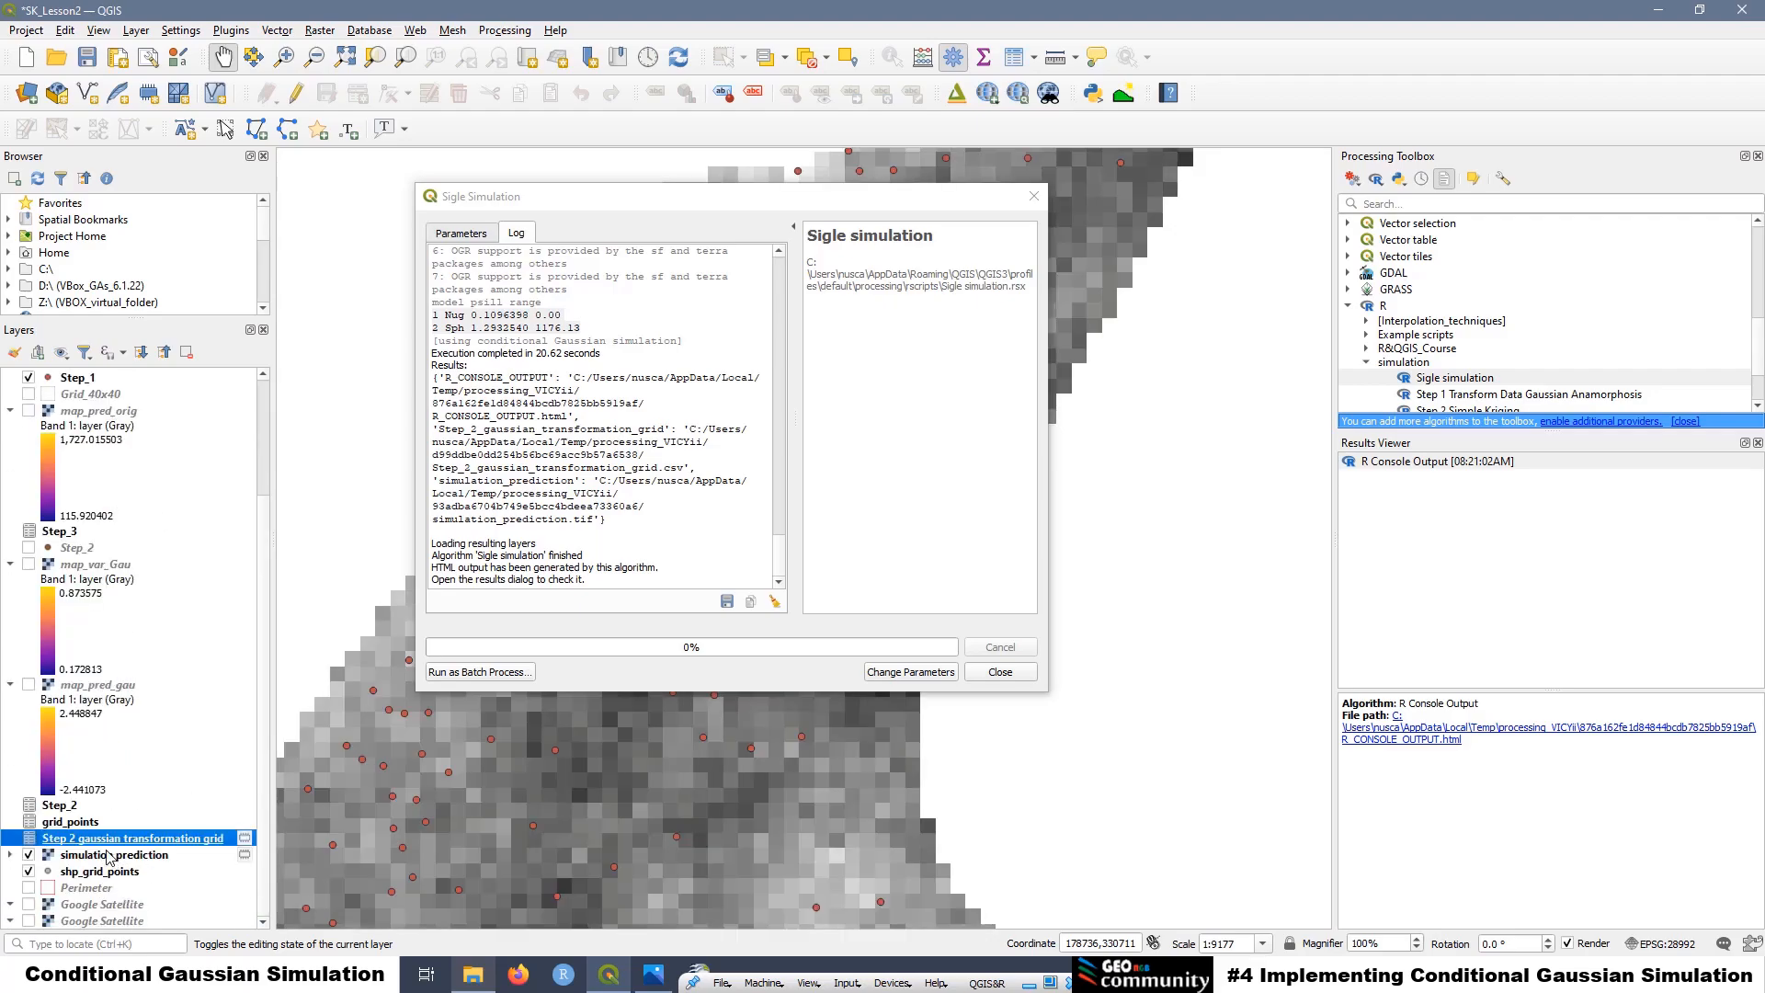
left_click_drag(108, 861, 107, 402)
left_click(104, 397)
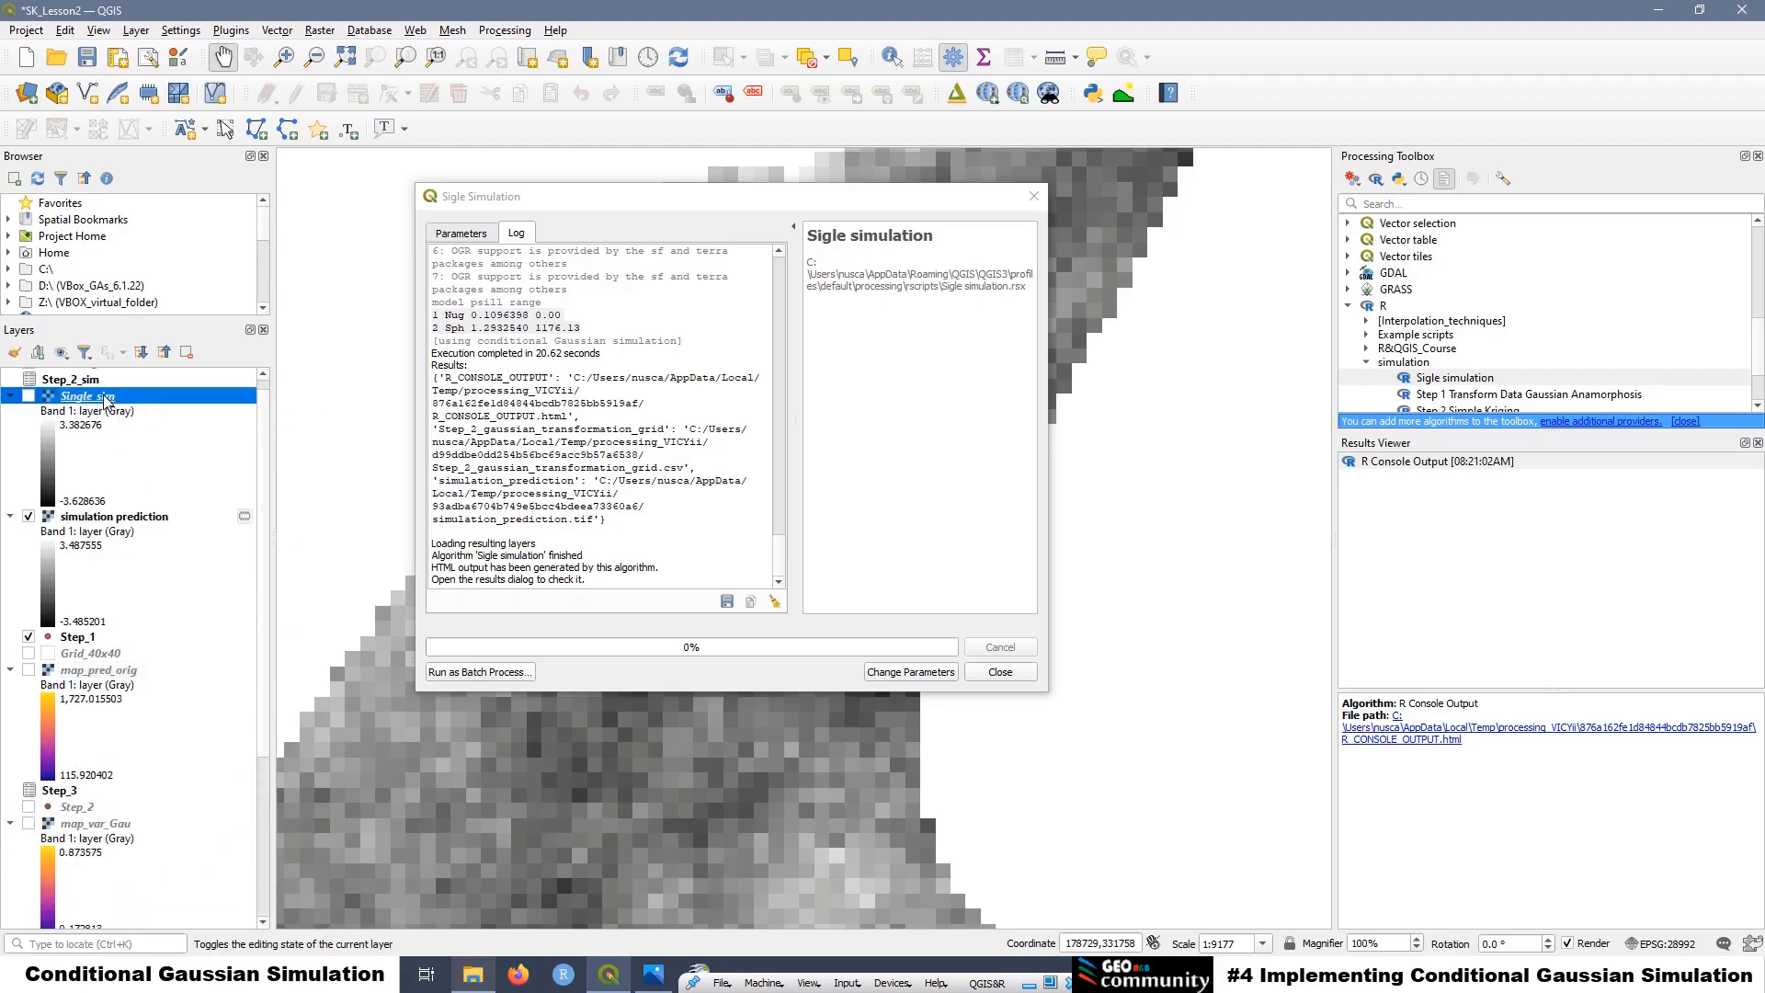
left_click(108, 521)
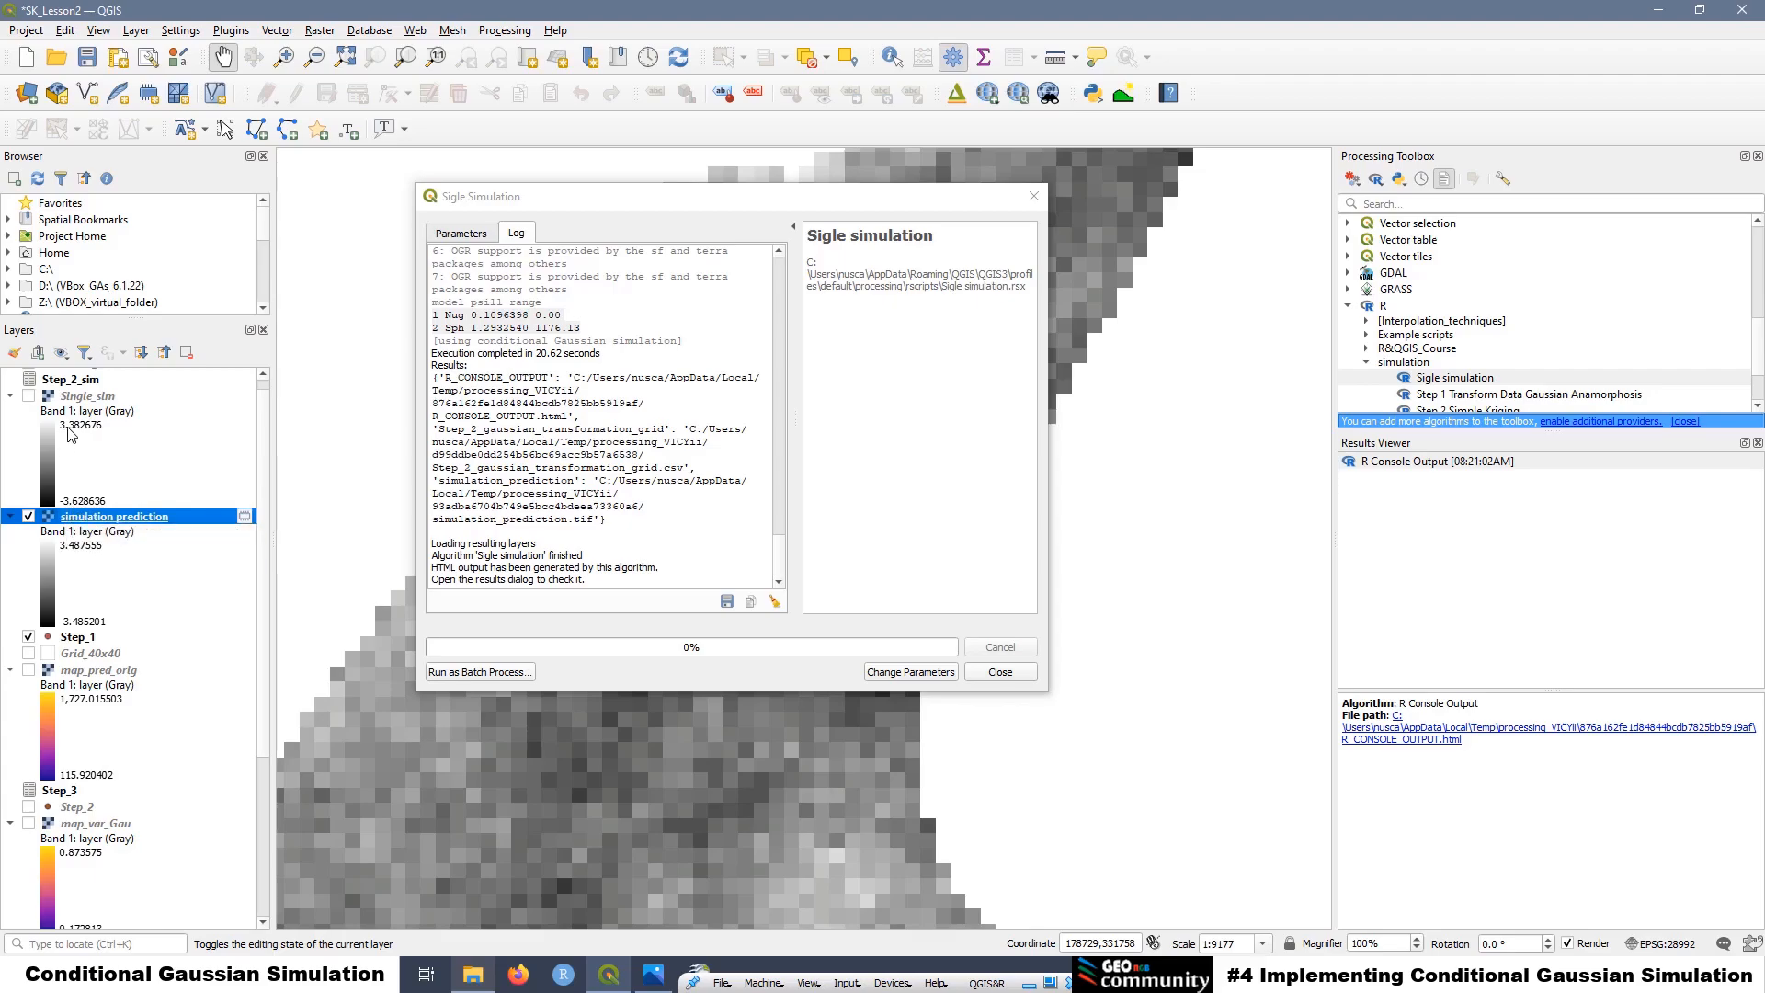
Compare the Single_sim map with the simulation prediction map by switching Single_sim's visibility on and off
left_click(29, 396)
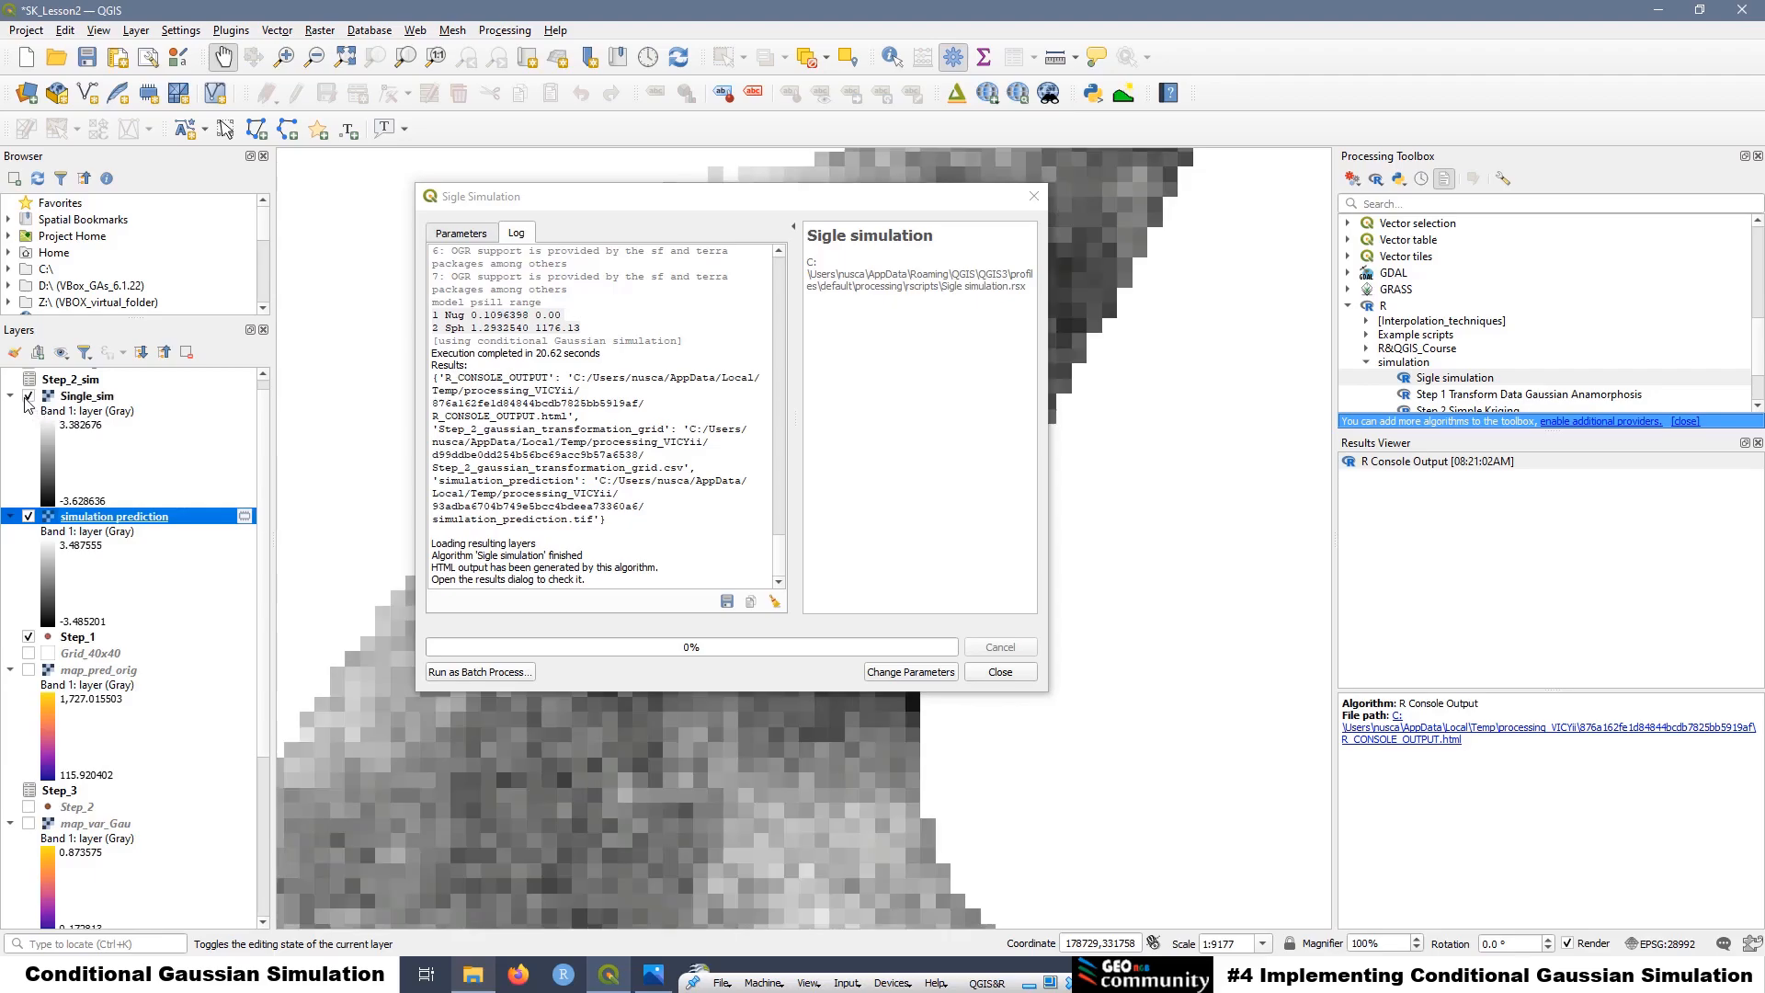
left_click(29, 396)
left_click(29, 396)
left_click(29, 396)
left_click(28, 396)
left_click(28, 396)
Run the simulation again with the same parameters and temporary outputs to produce another realization
left_click(457, 235)
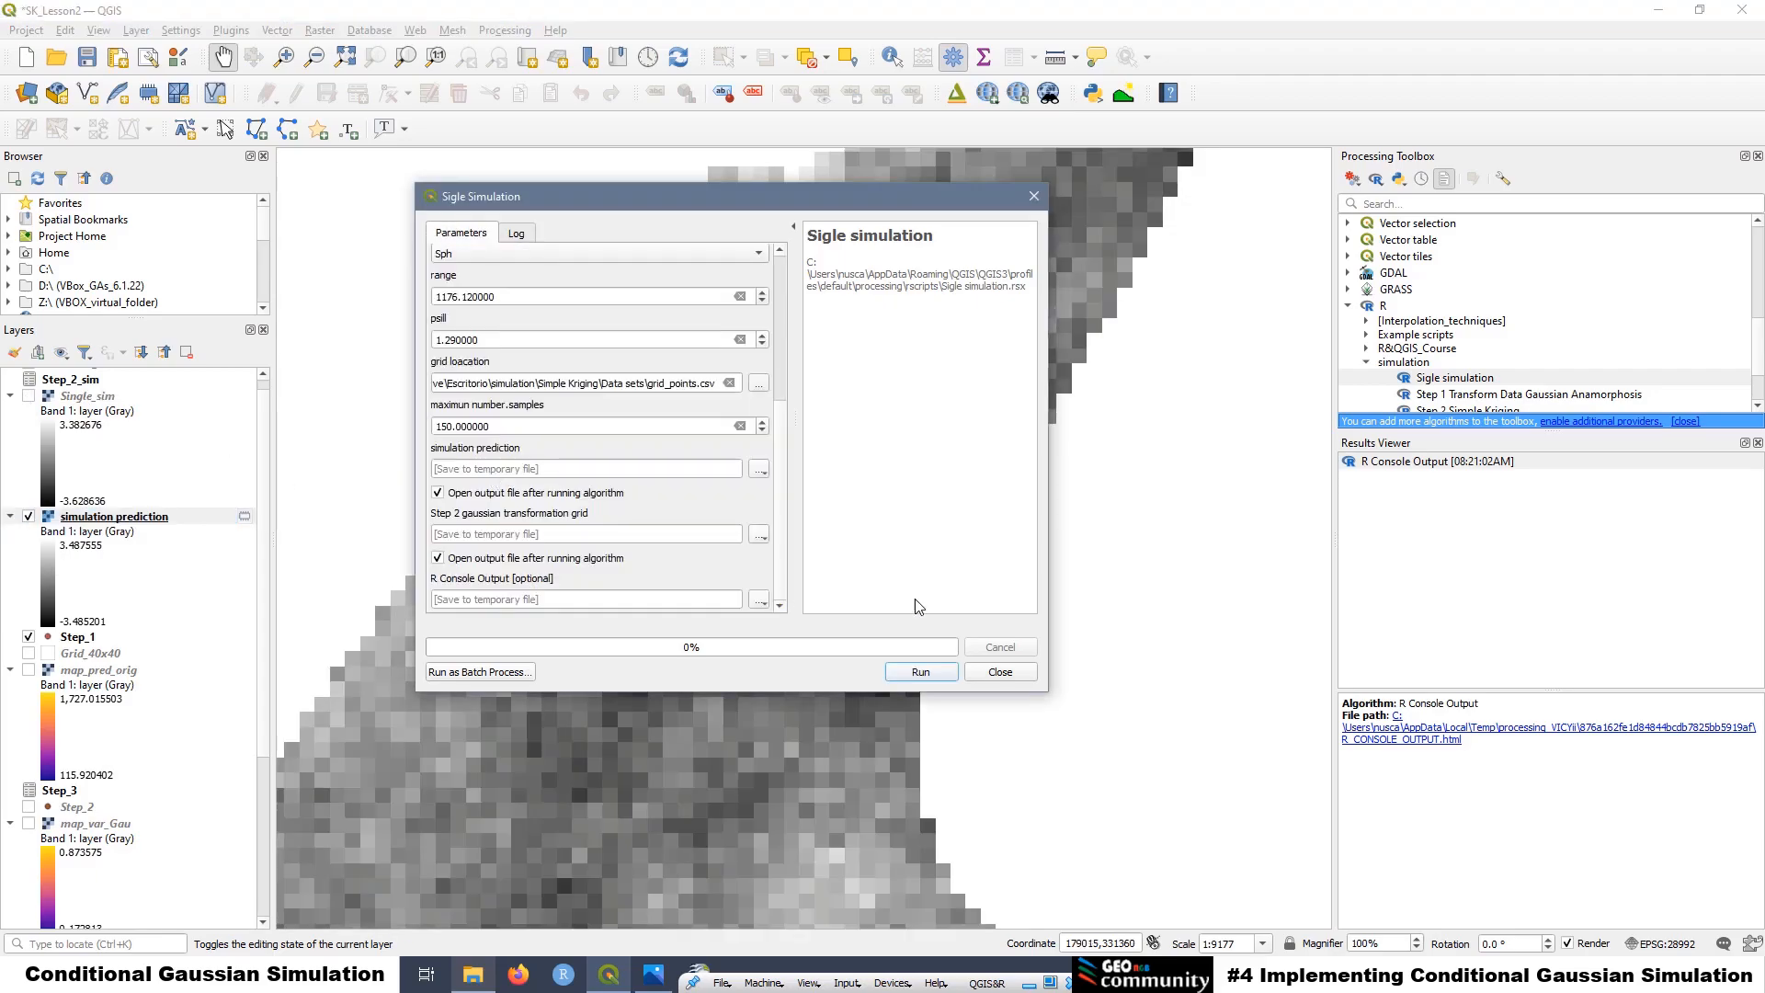
left_click(920, 672)
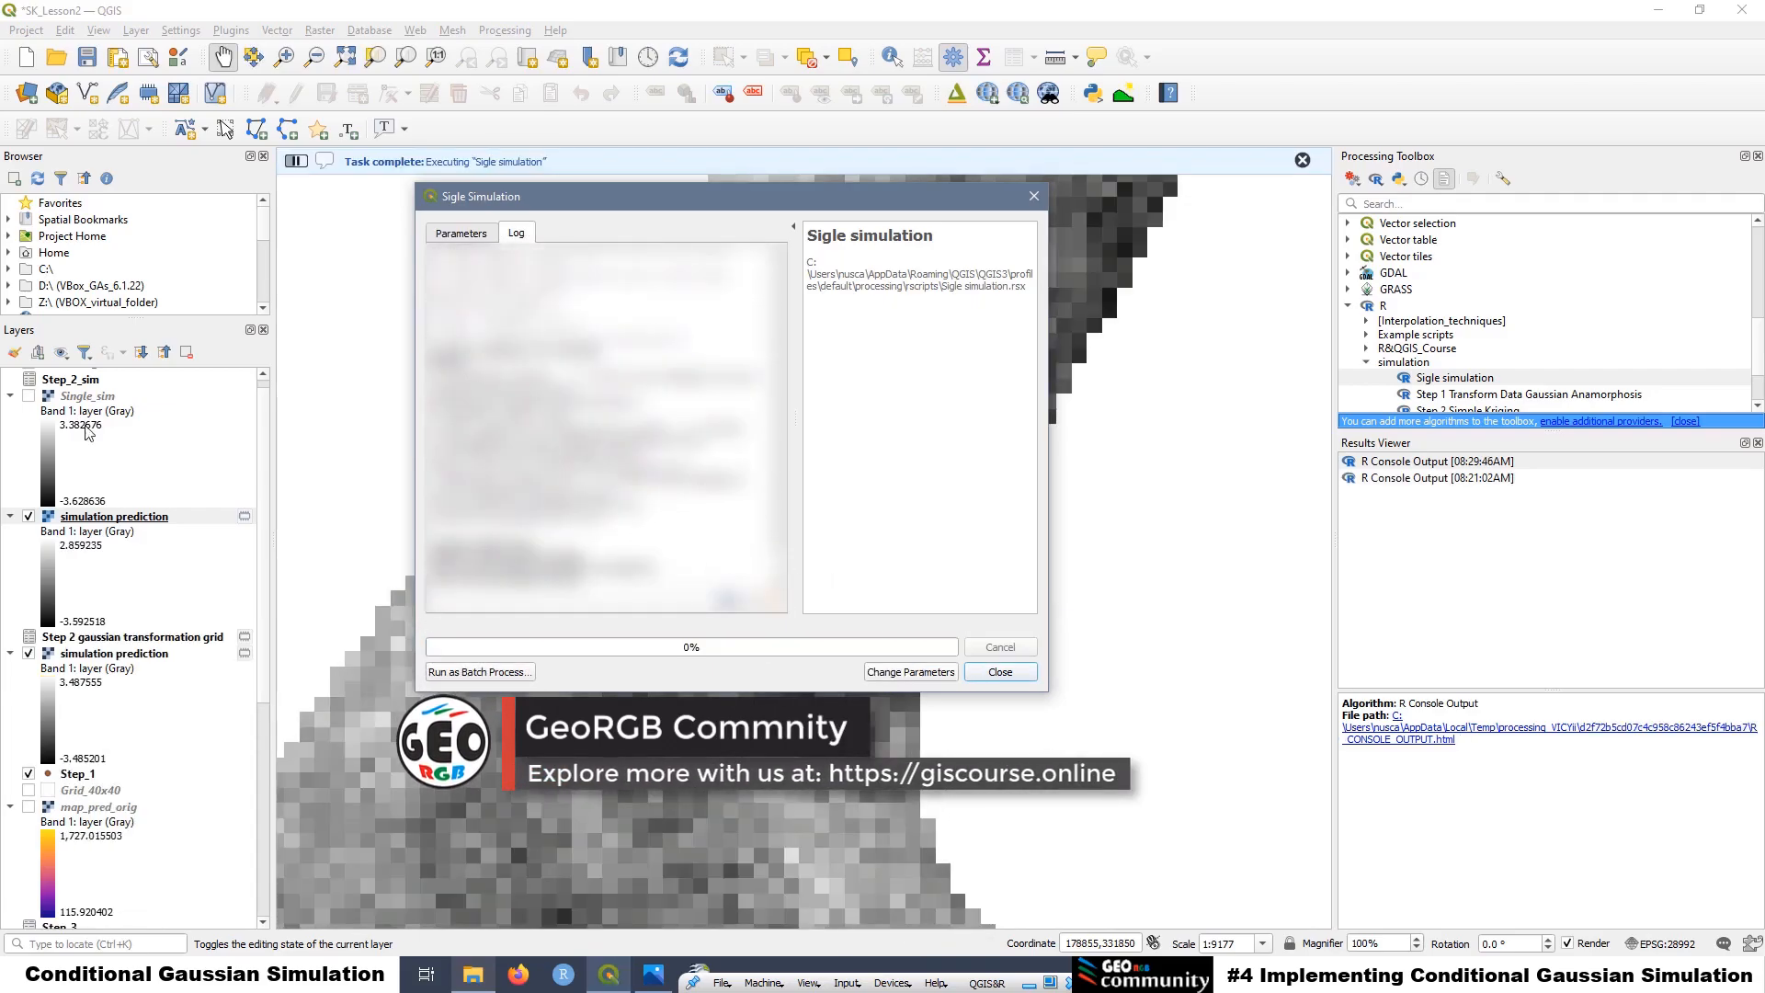
Compare the newest simulation prediction with Single_sim and the earlier prediction by toggling the visibility of the upper layers
left_click(28, 517)
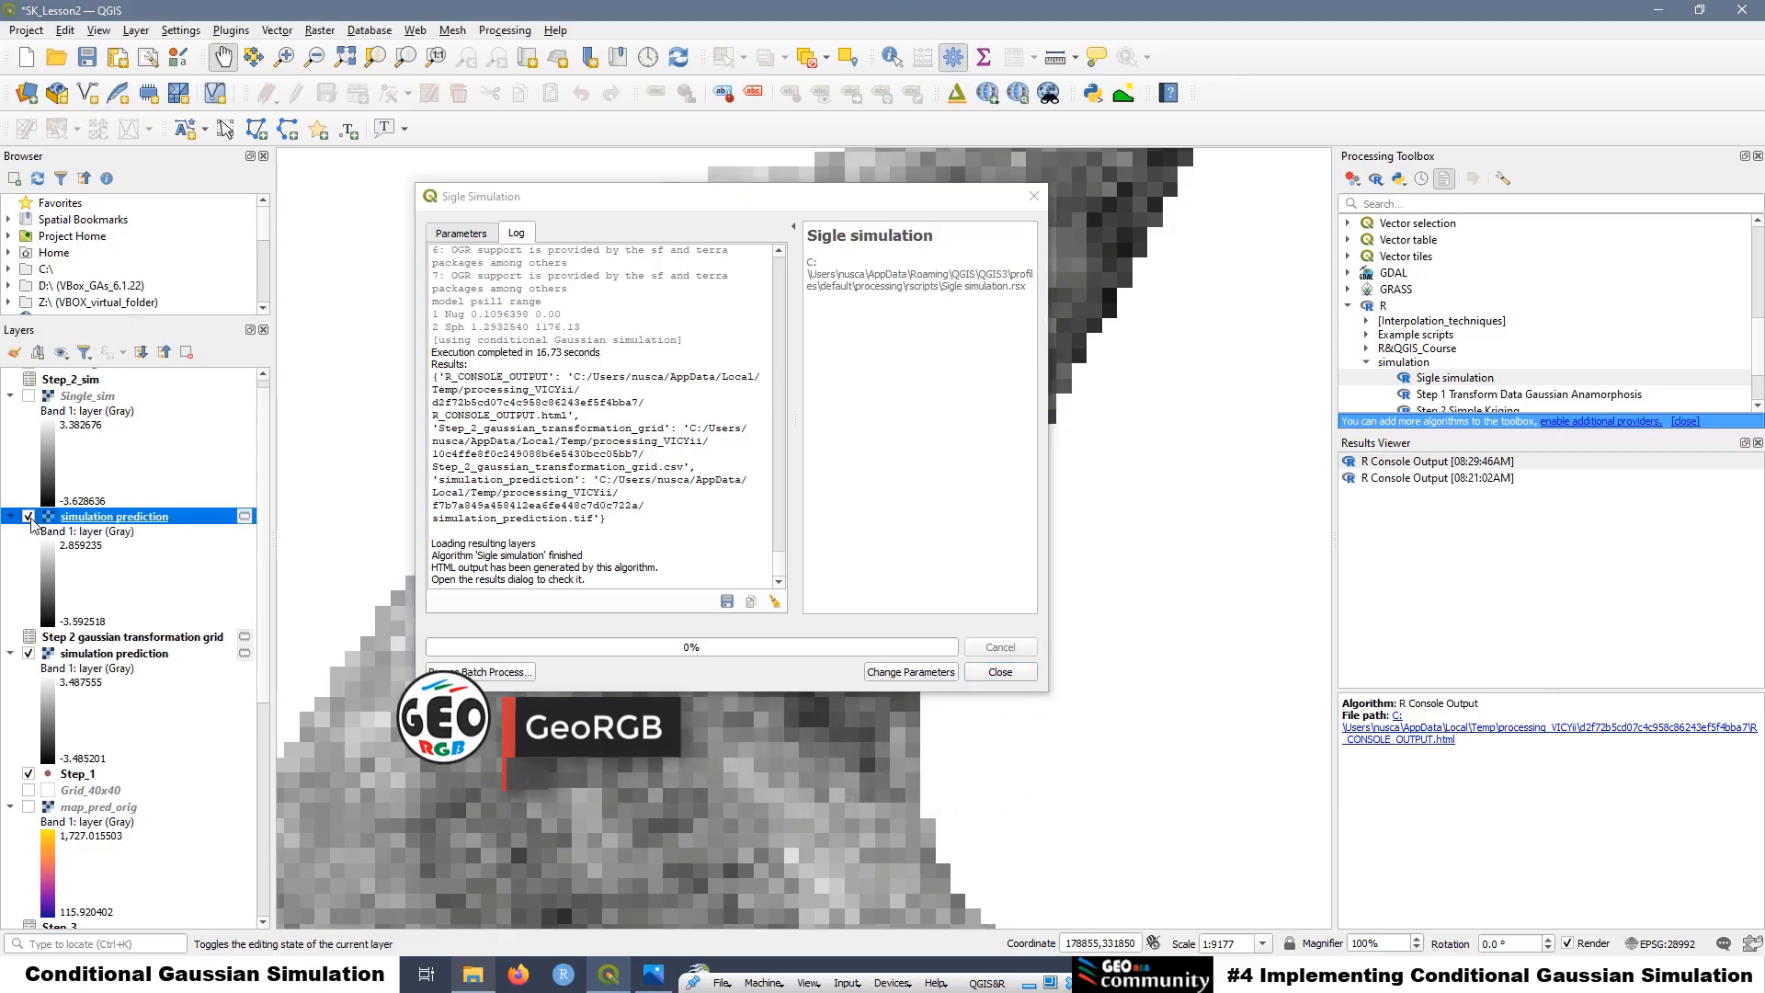
left_click(29, 517)
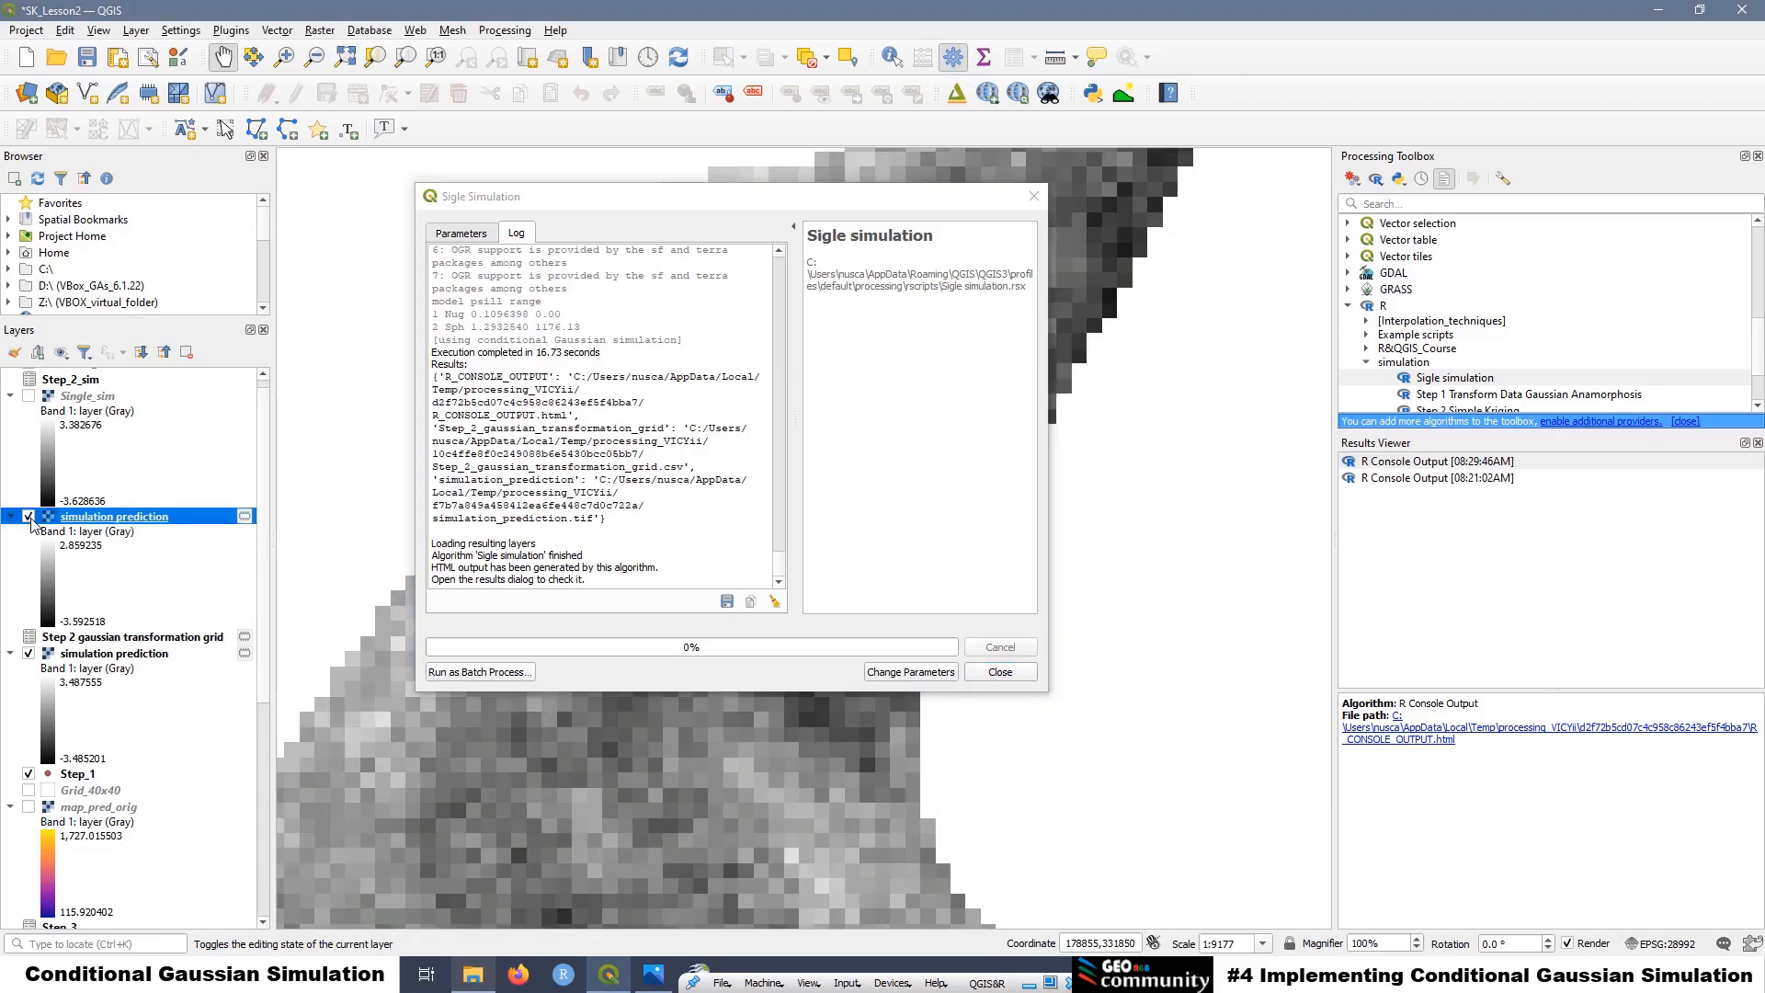
left_click(28, 396)
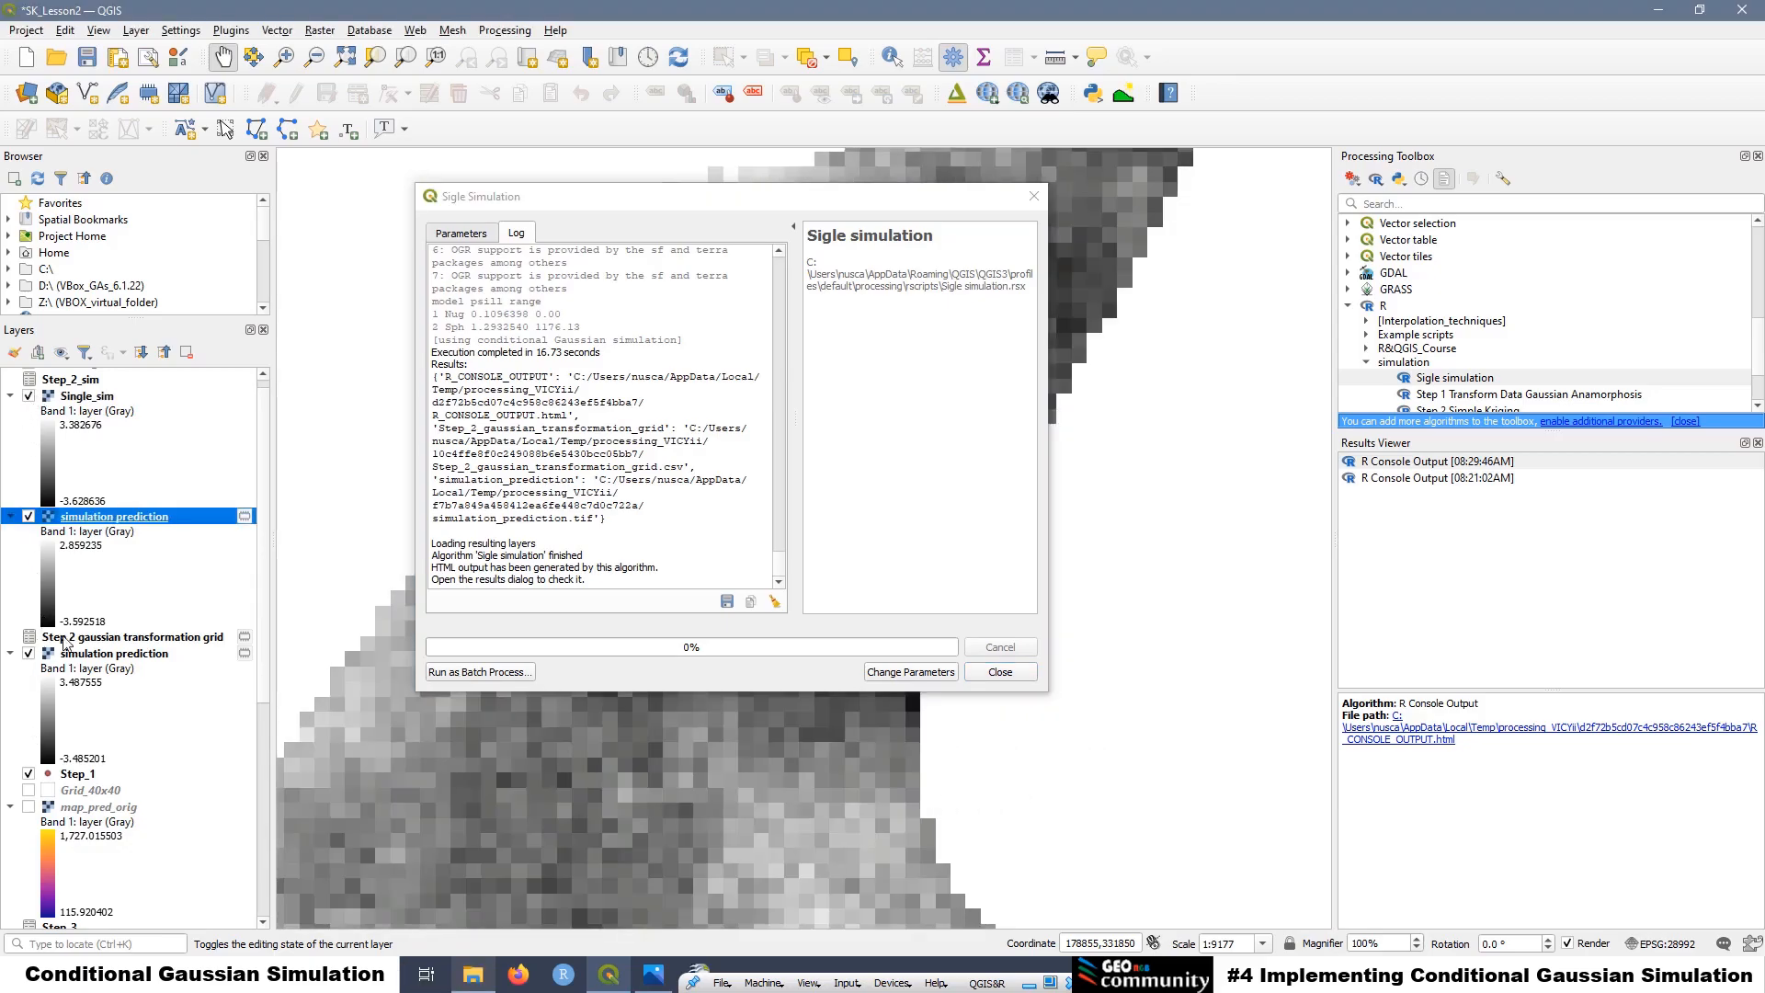
left_click(29, 396)
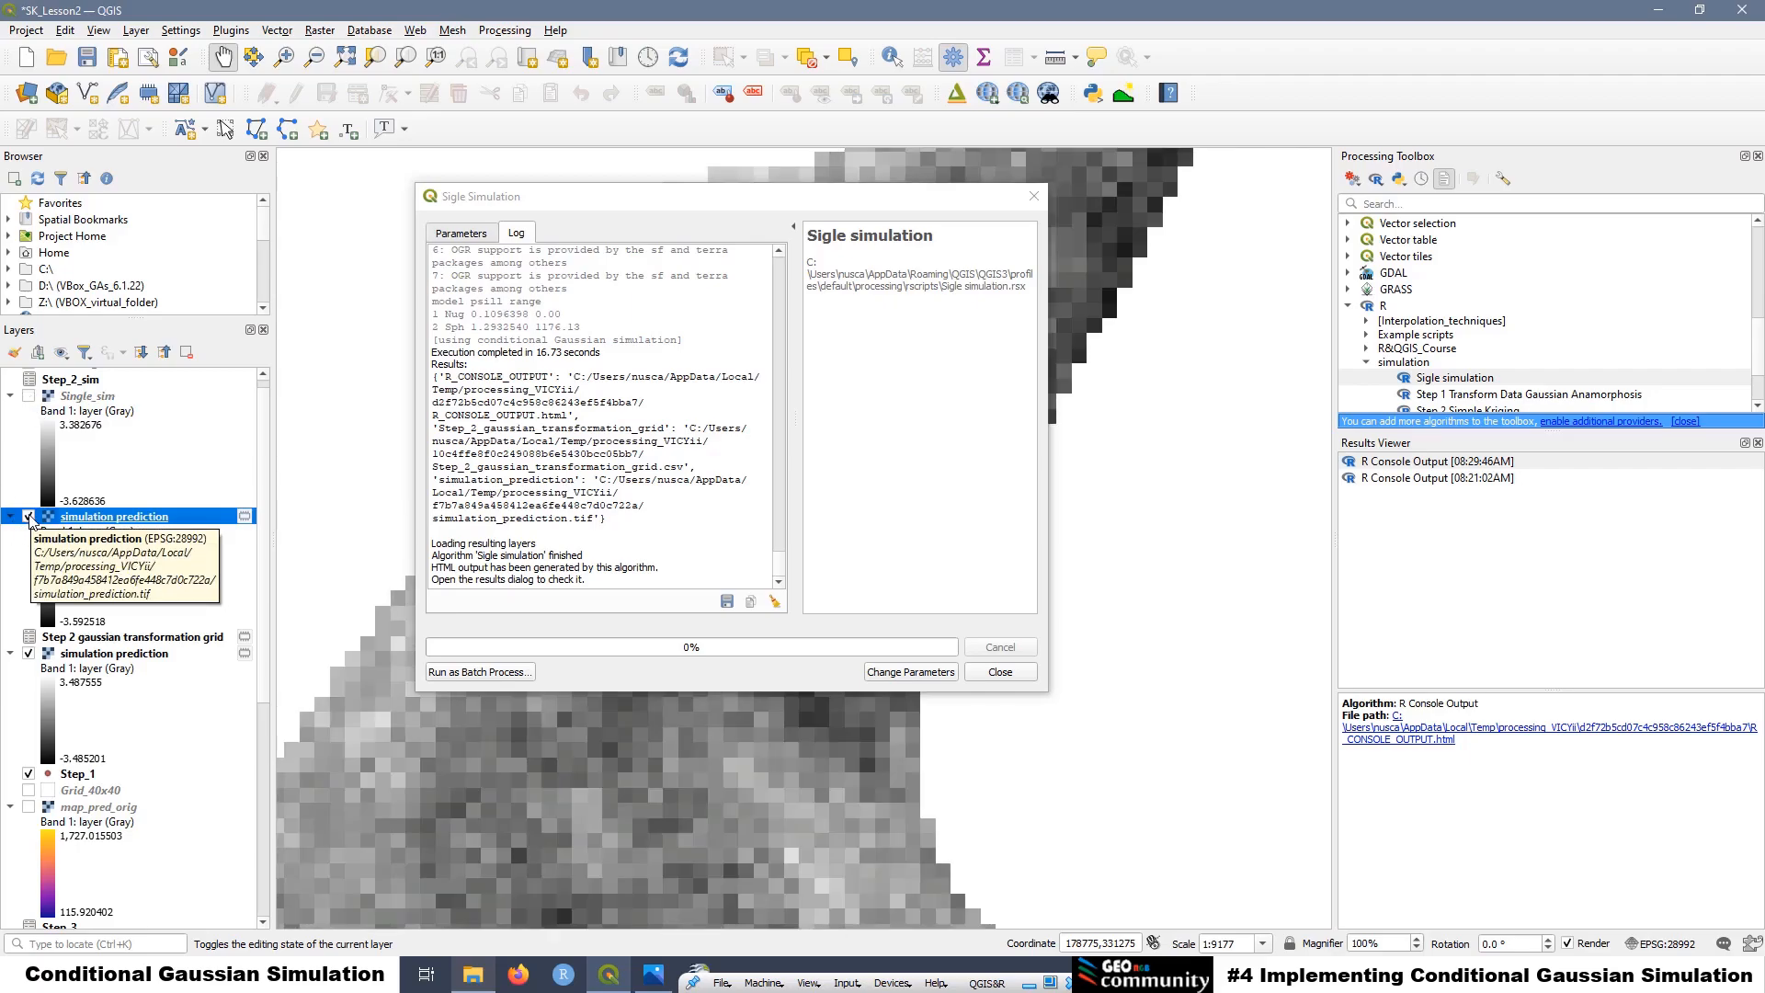
left_click(28, 518)
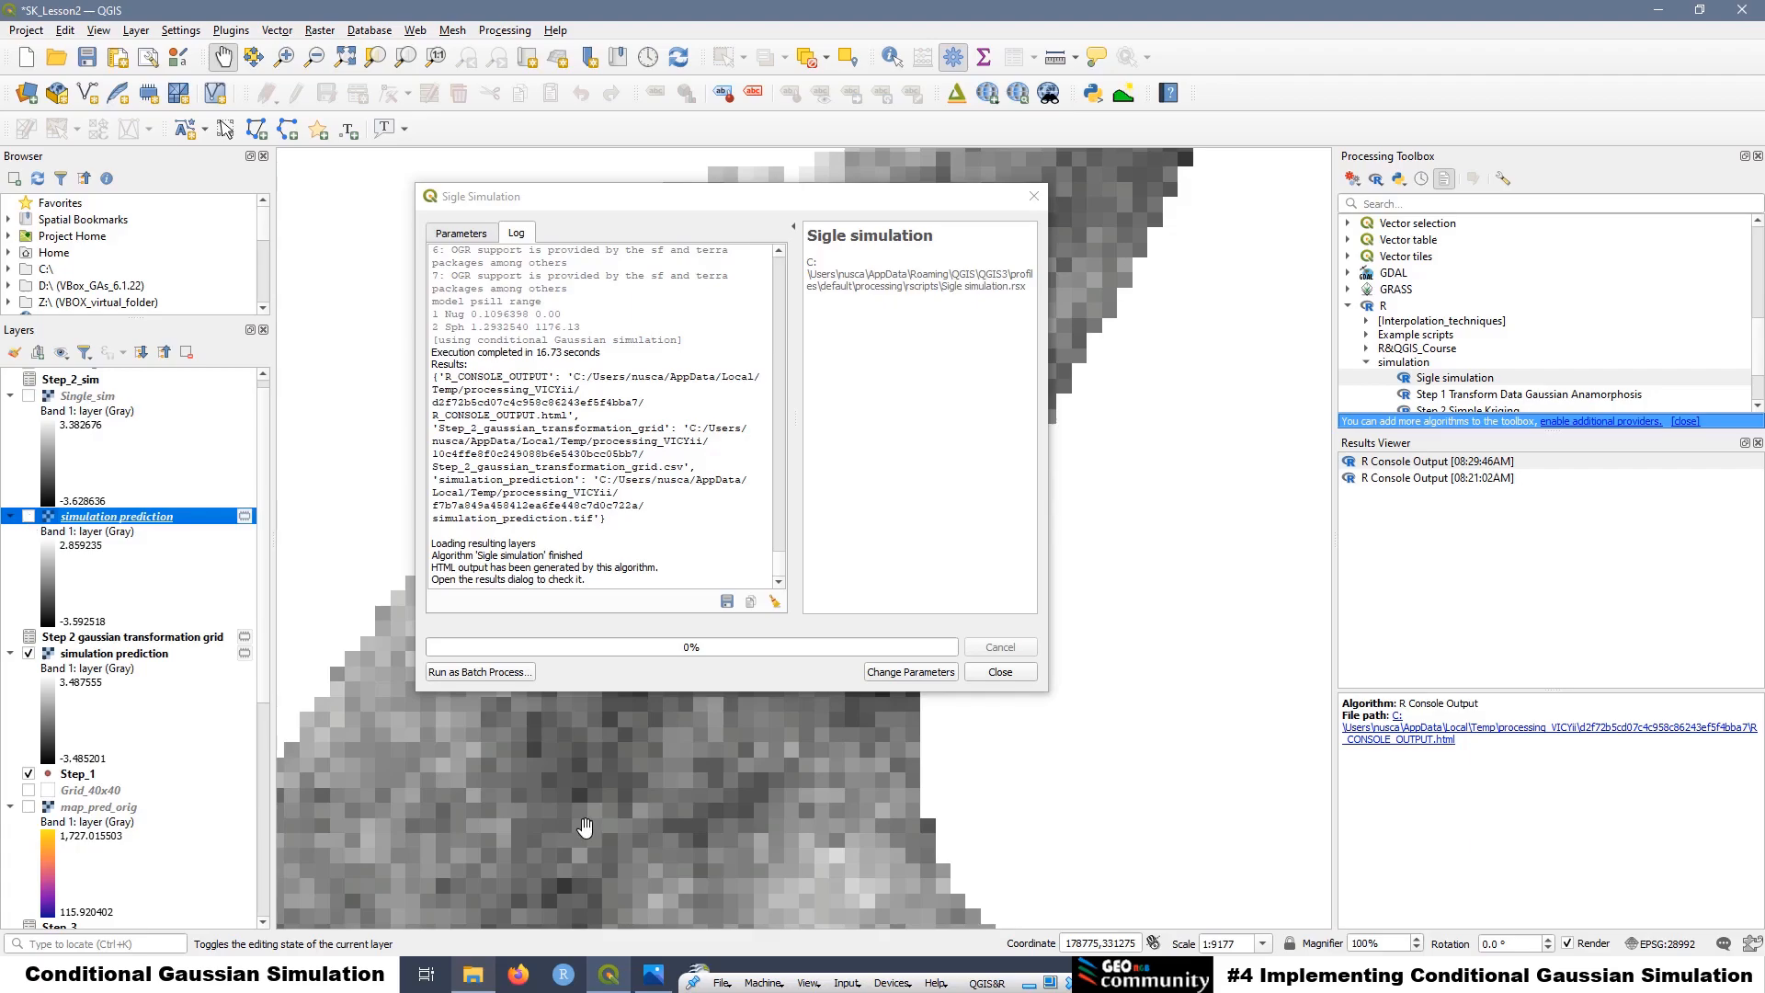
left_click(29, 517)
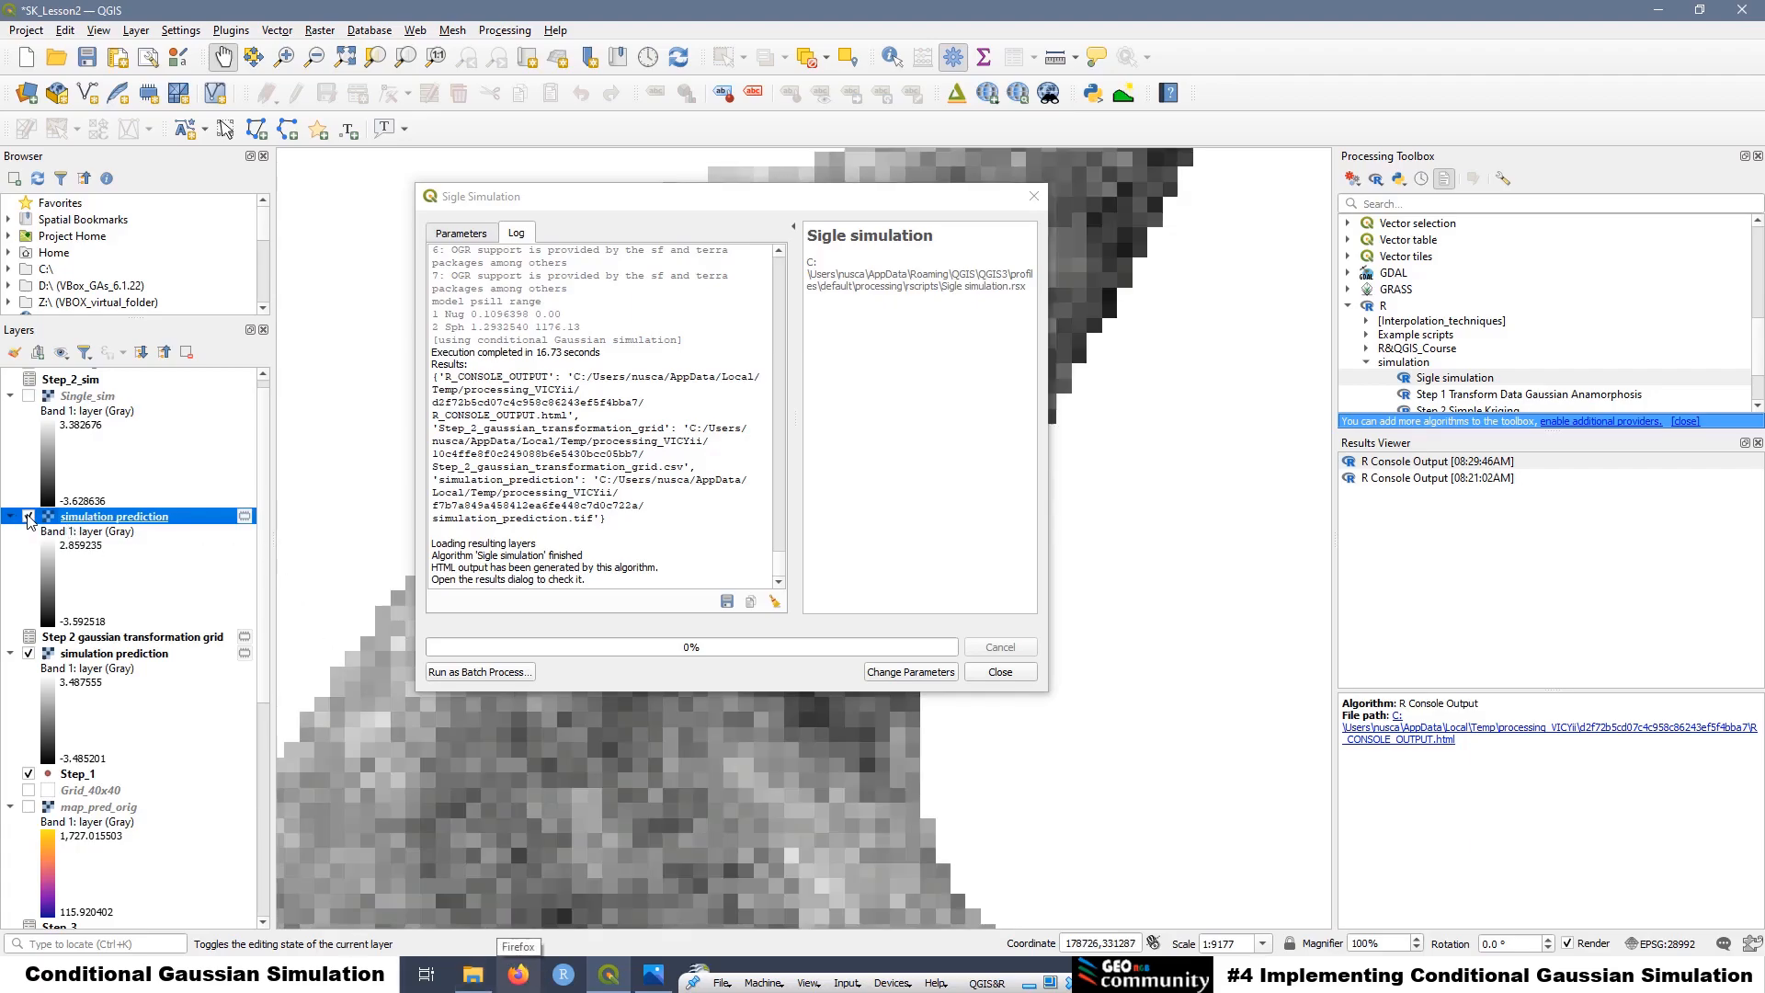
left_click(29, 396)
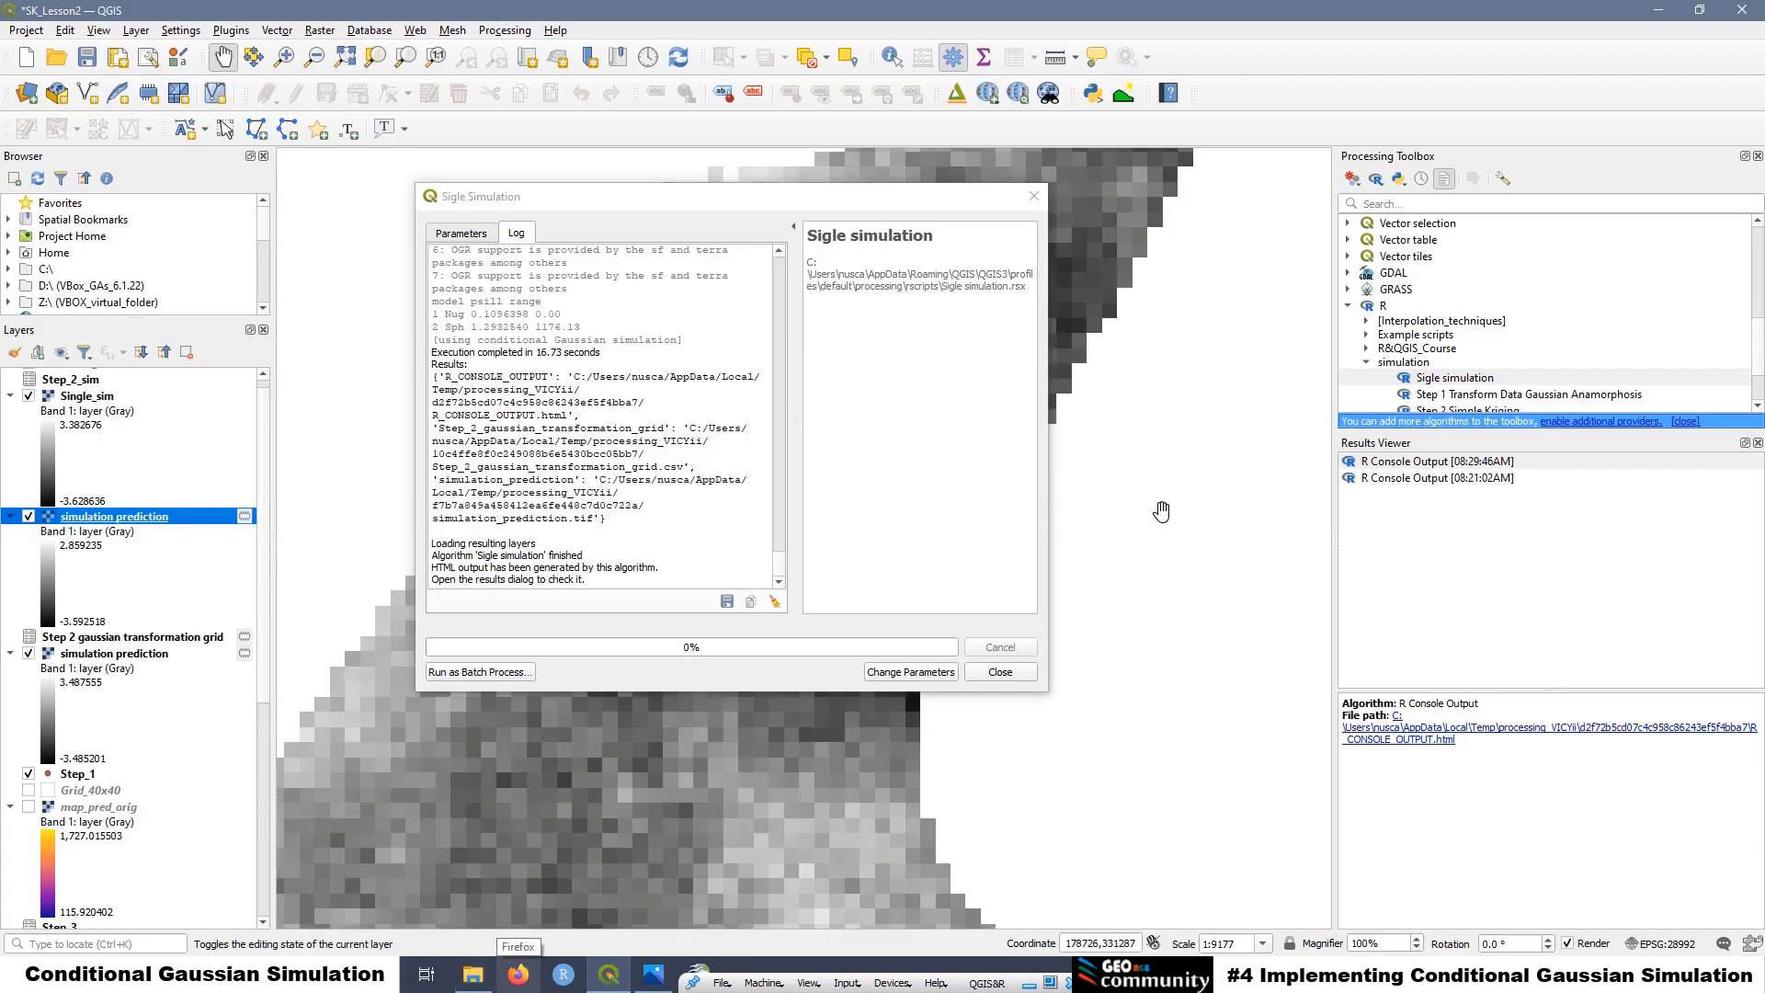
Close the Sigle Simulation dialog and remove the newest simulation prediction layer, directly below Single_sim, from the project
left_click(457, 236)
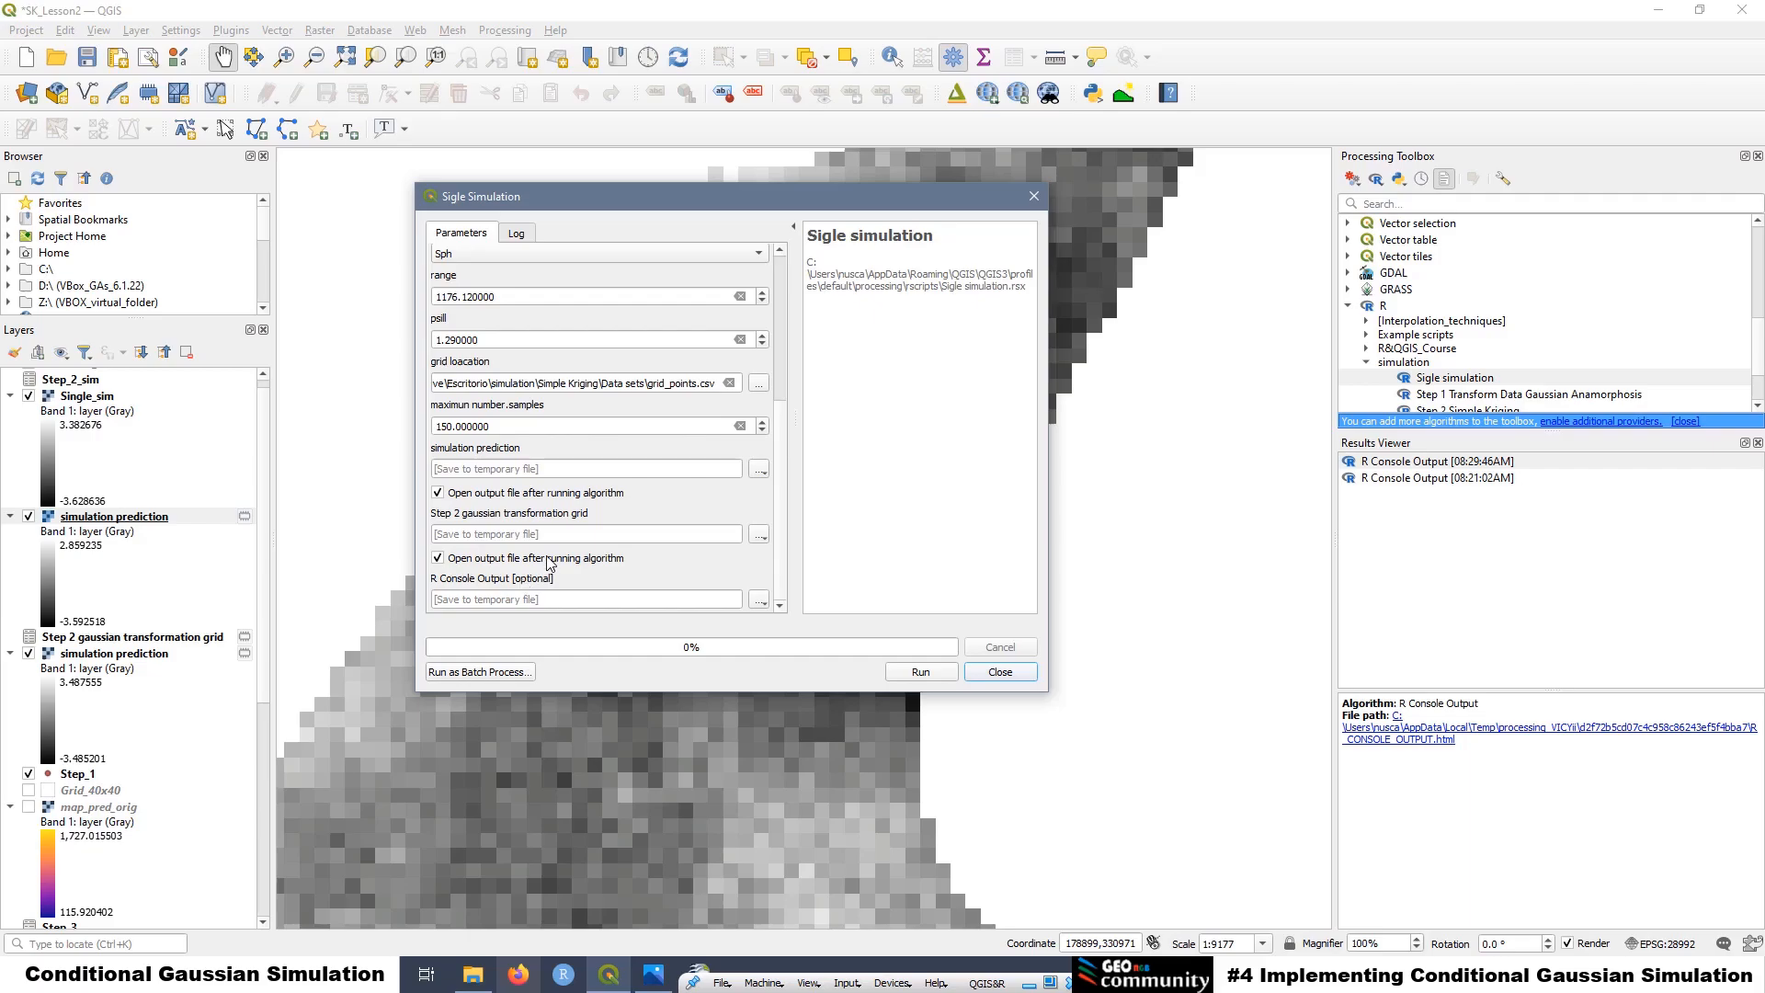
left_click(1033, 195)
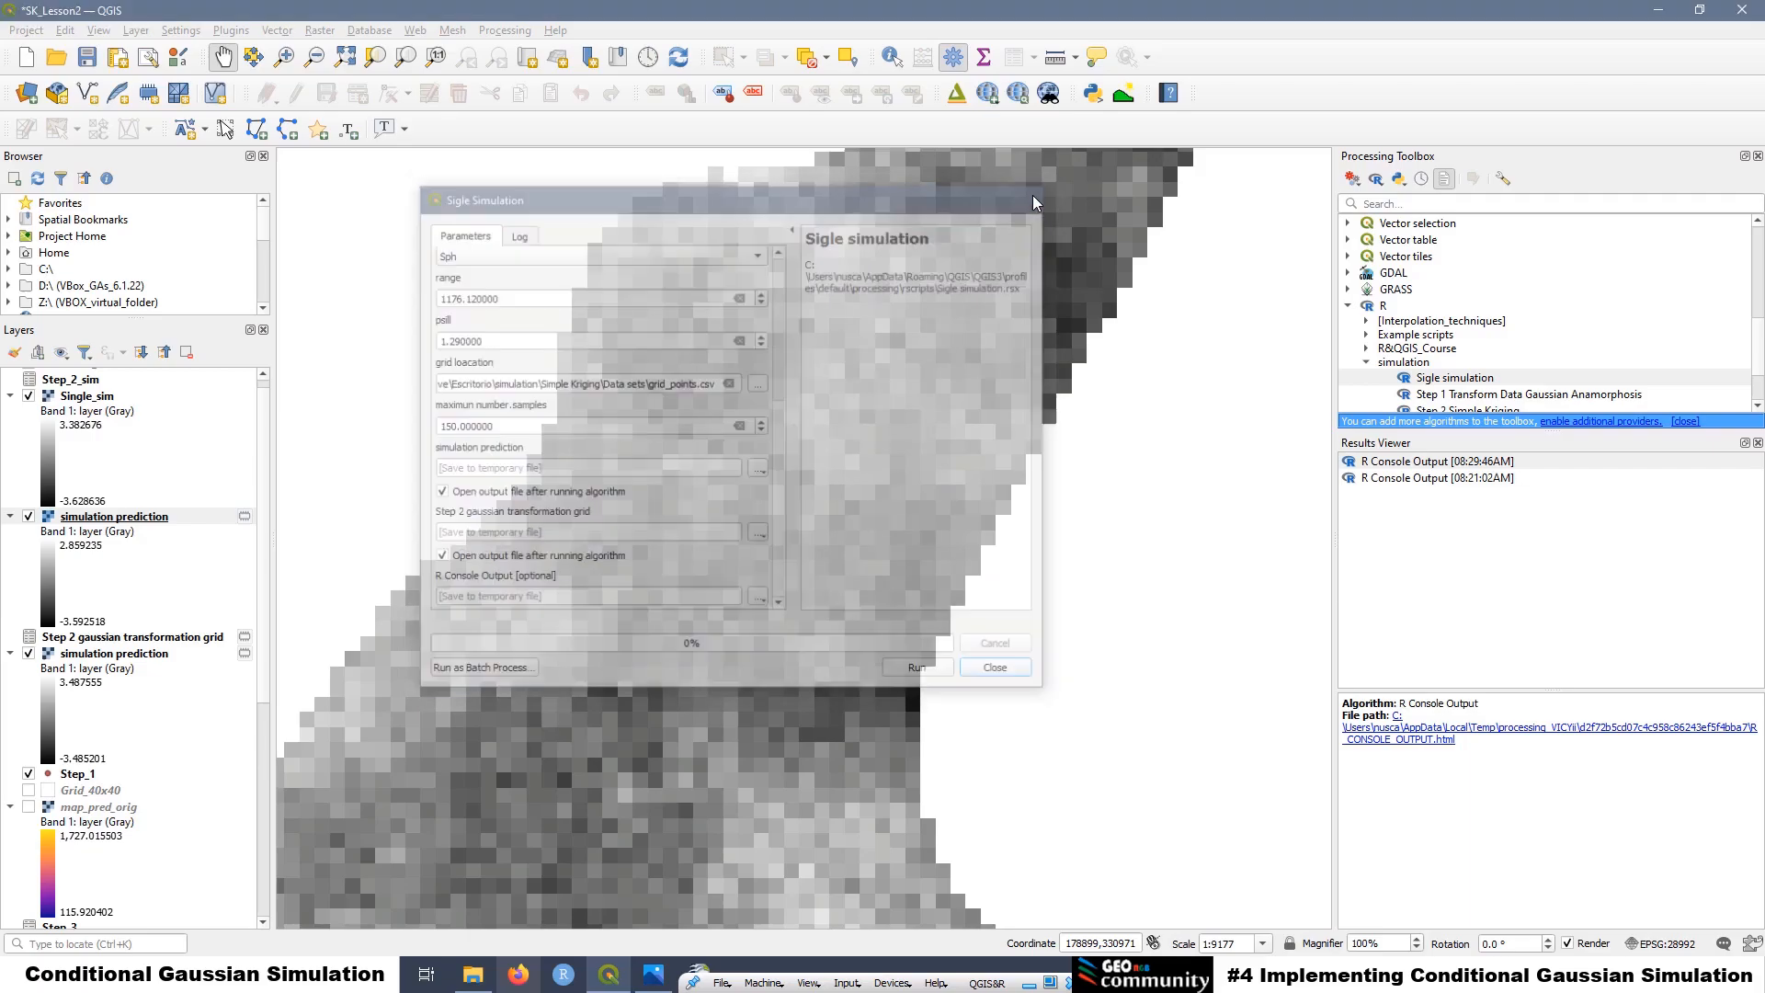
right_click(160, 522)
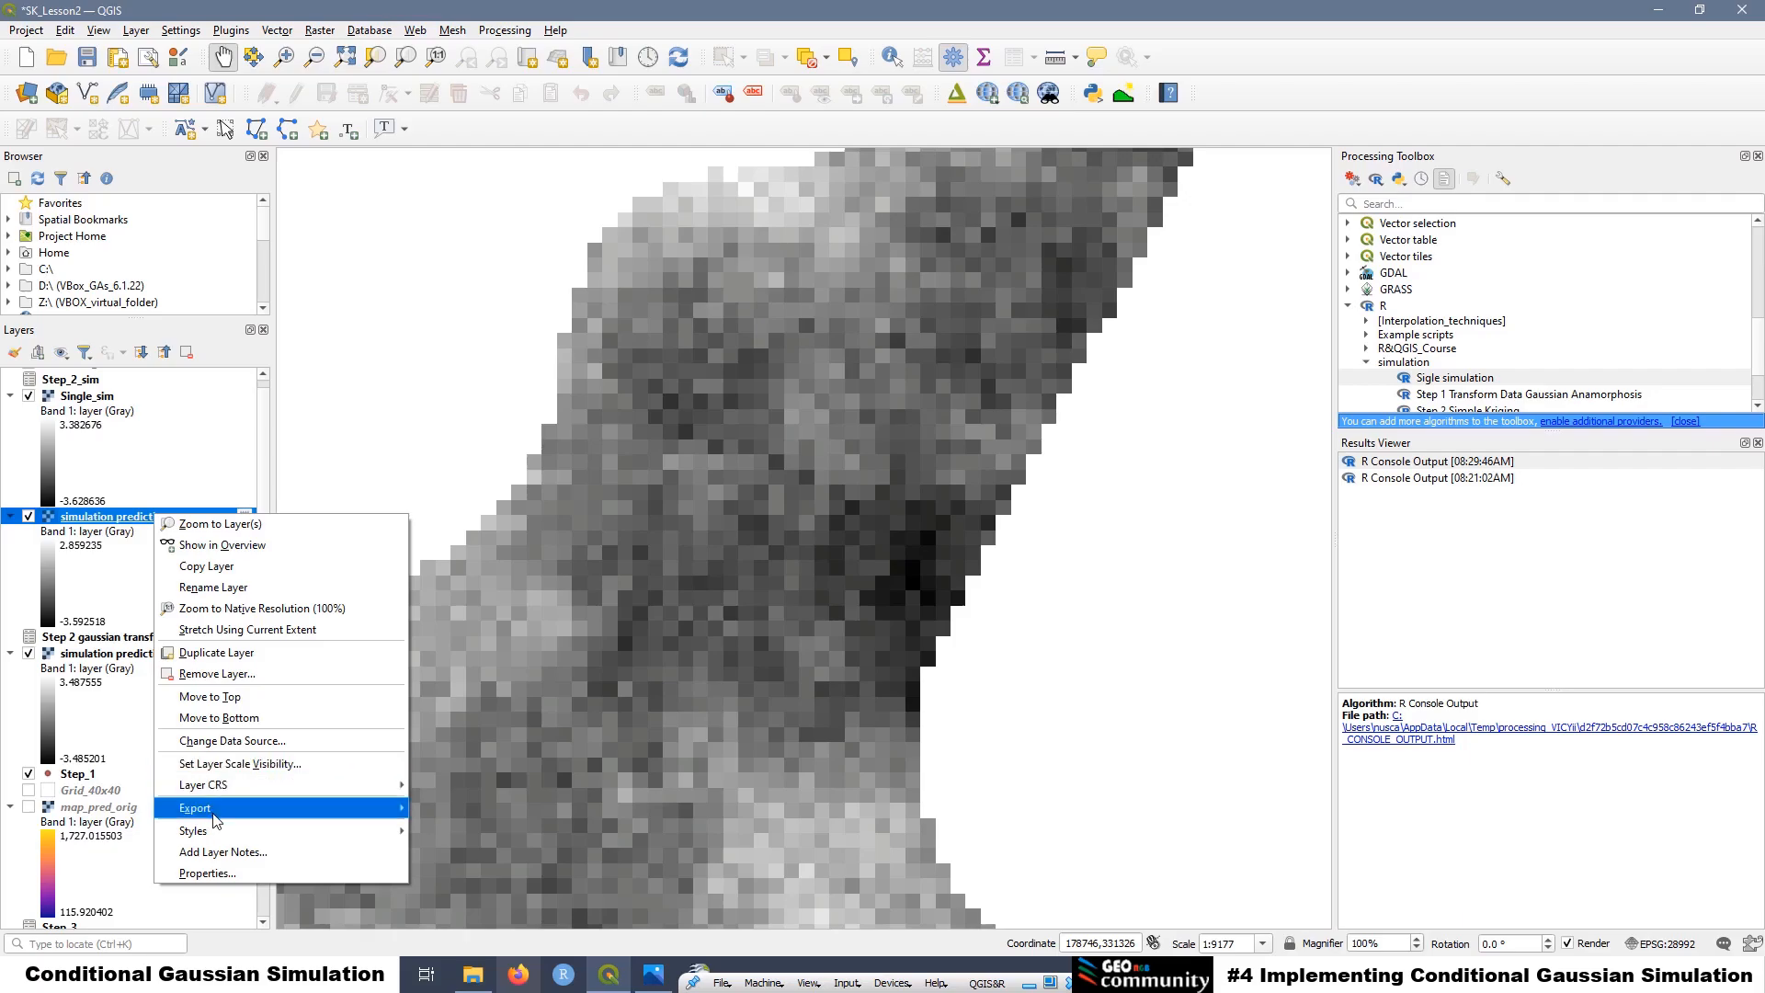
left_click(220, 676)
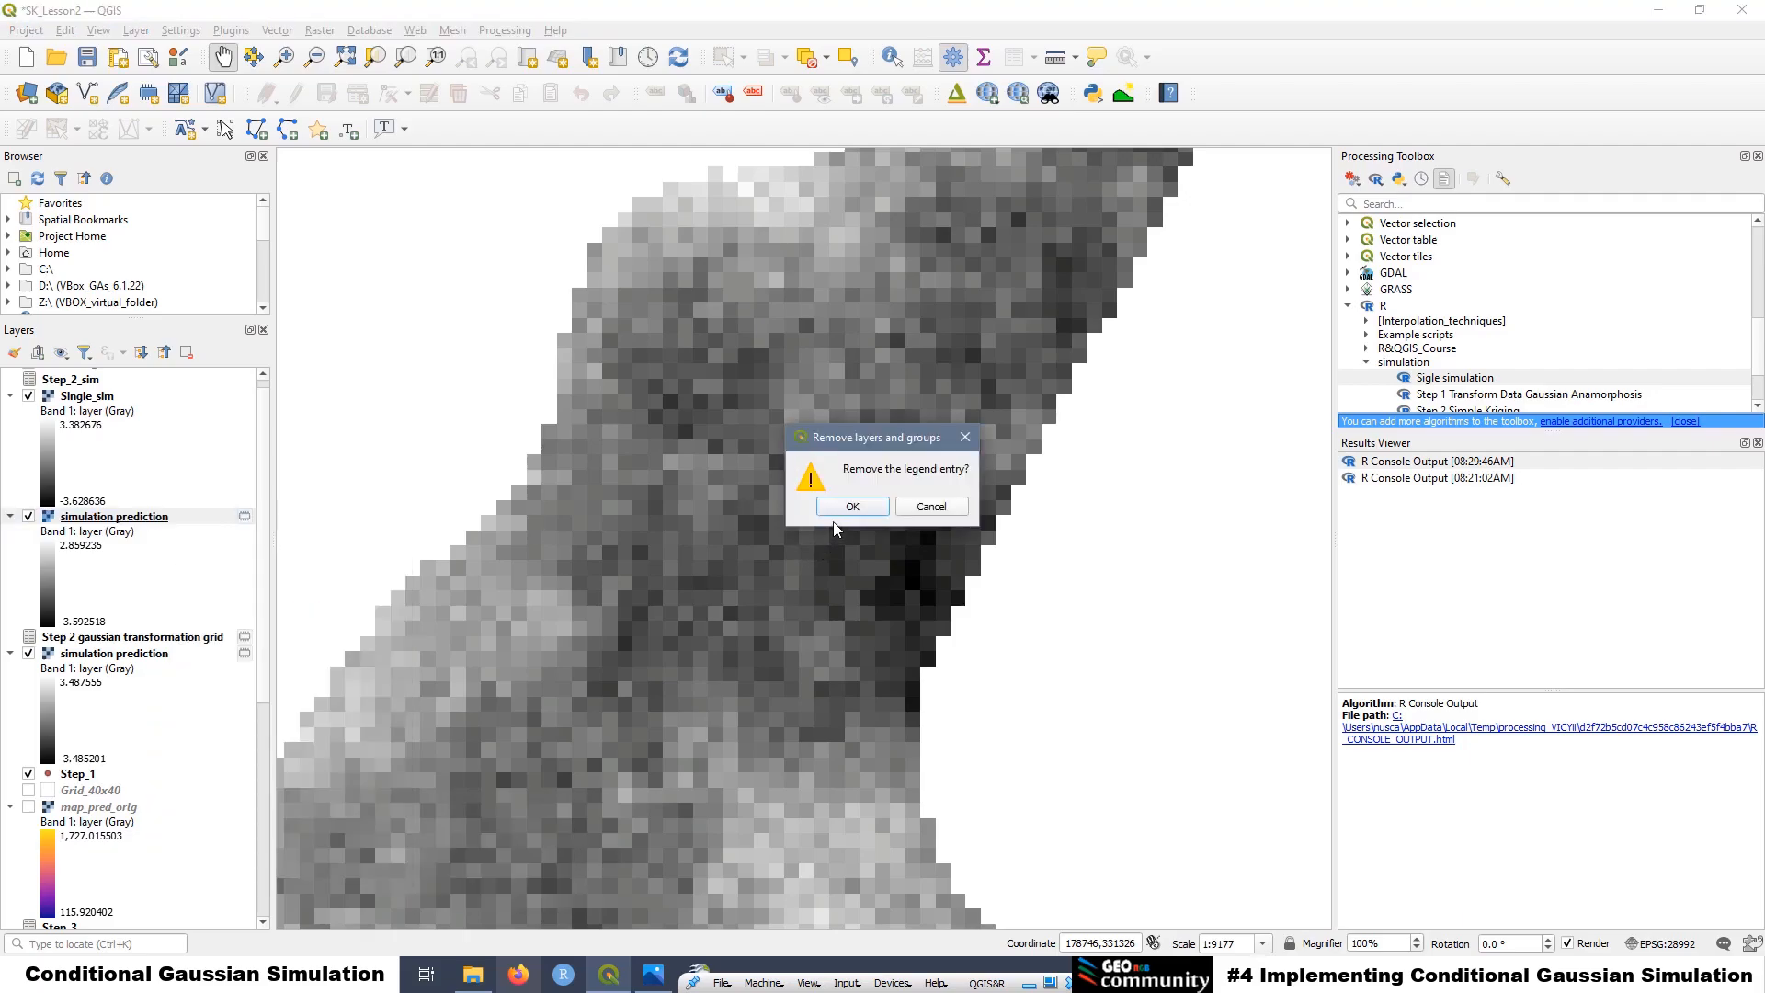
left_click(853, 507)
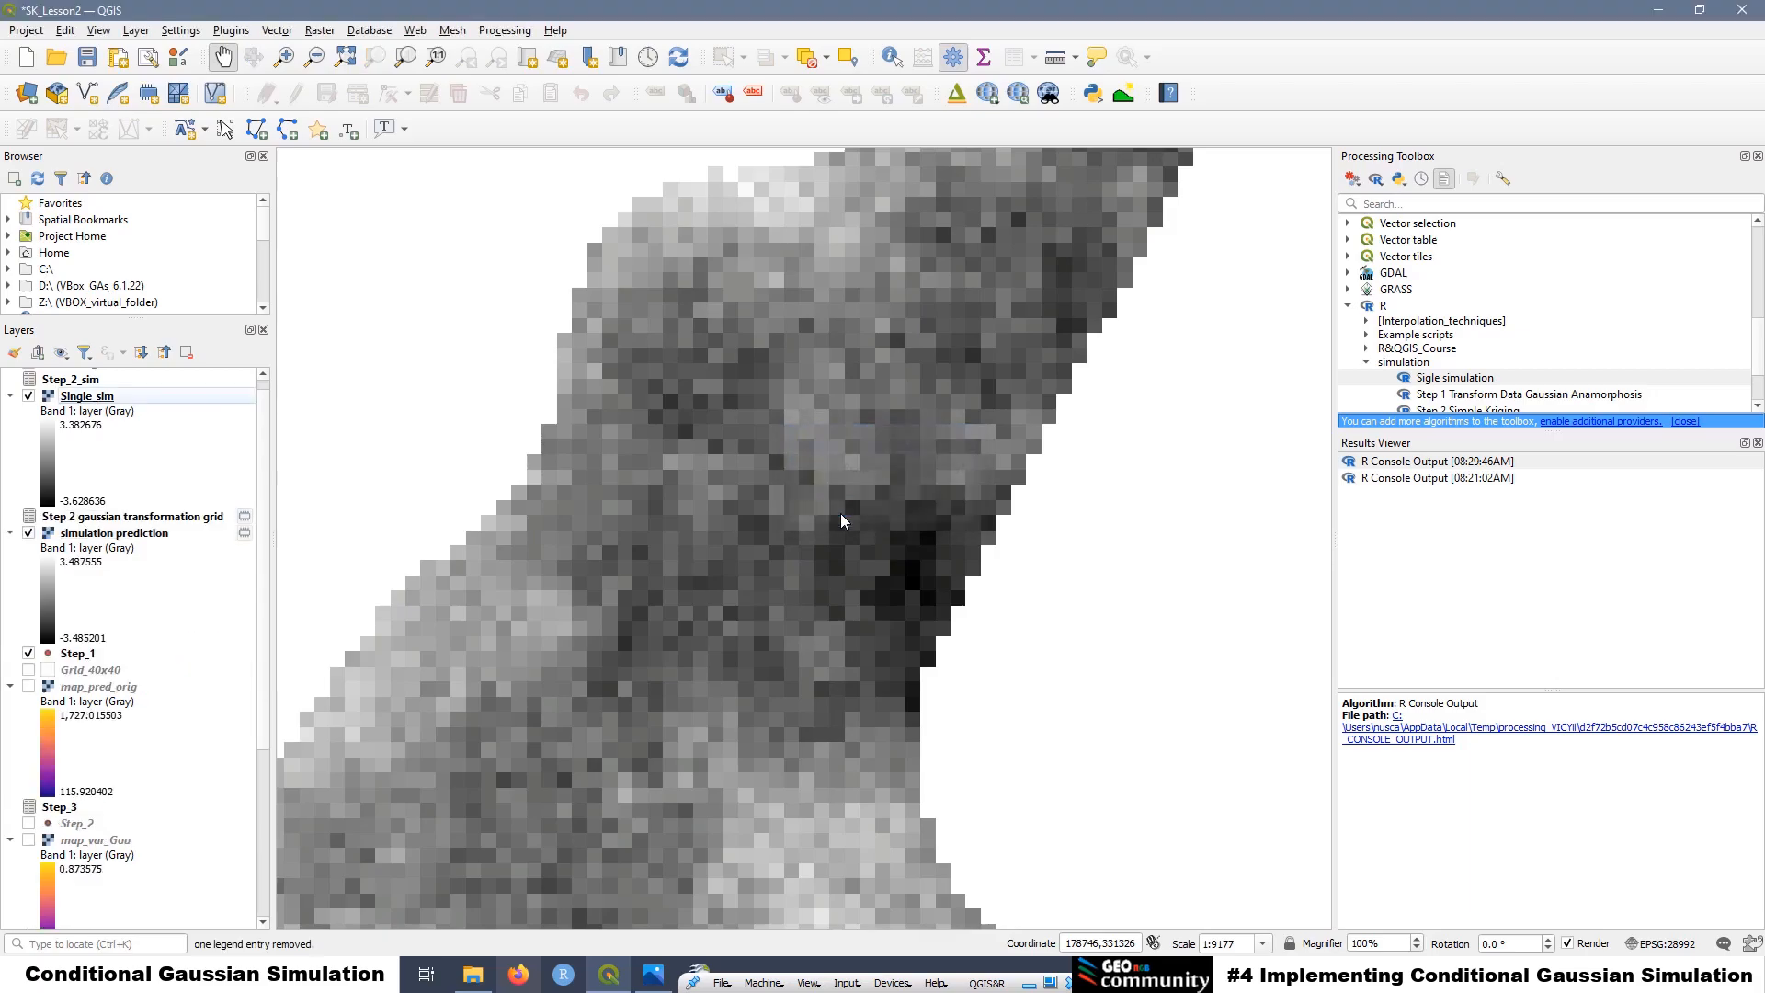
Remove the Step 2 gaussian transformation grid table located directly below Single_sim
right_click(136, 522)
left_click(206, 663)
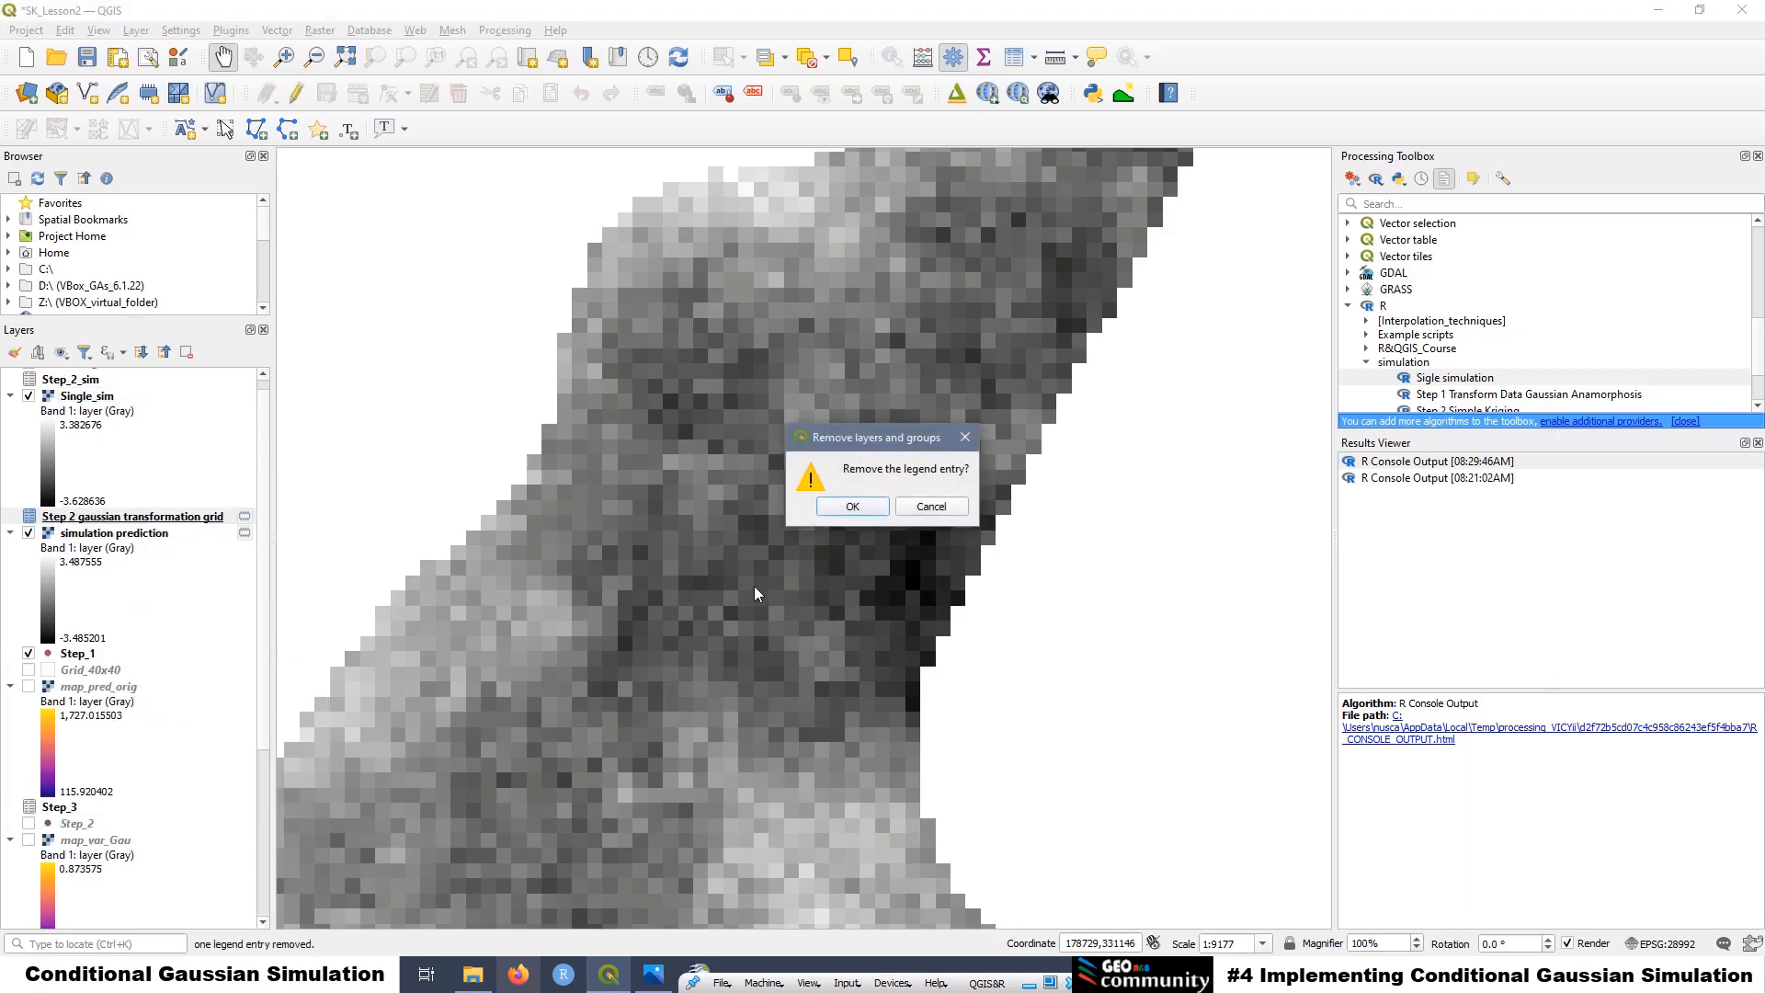
left_click(833, 509)
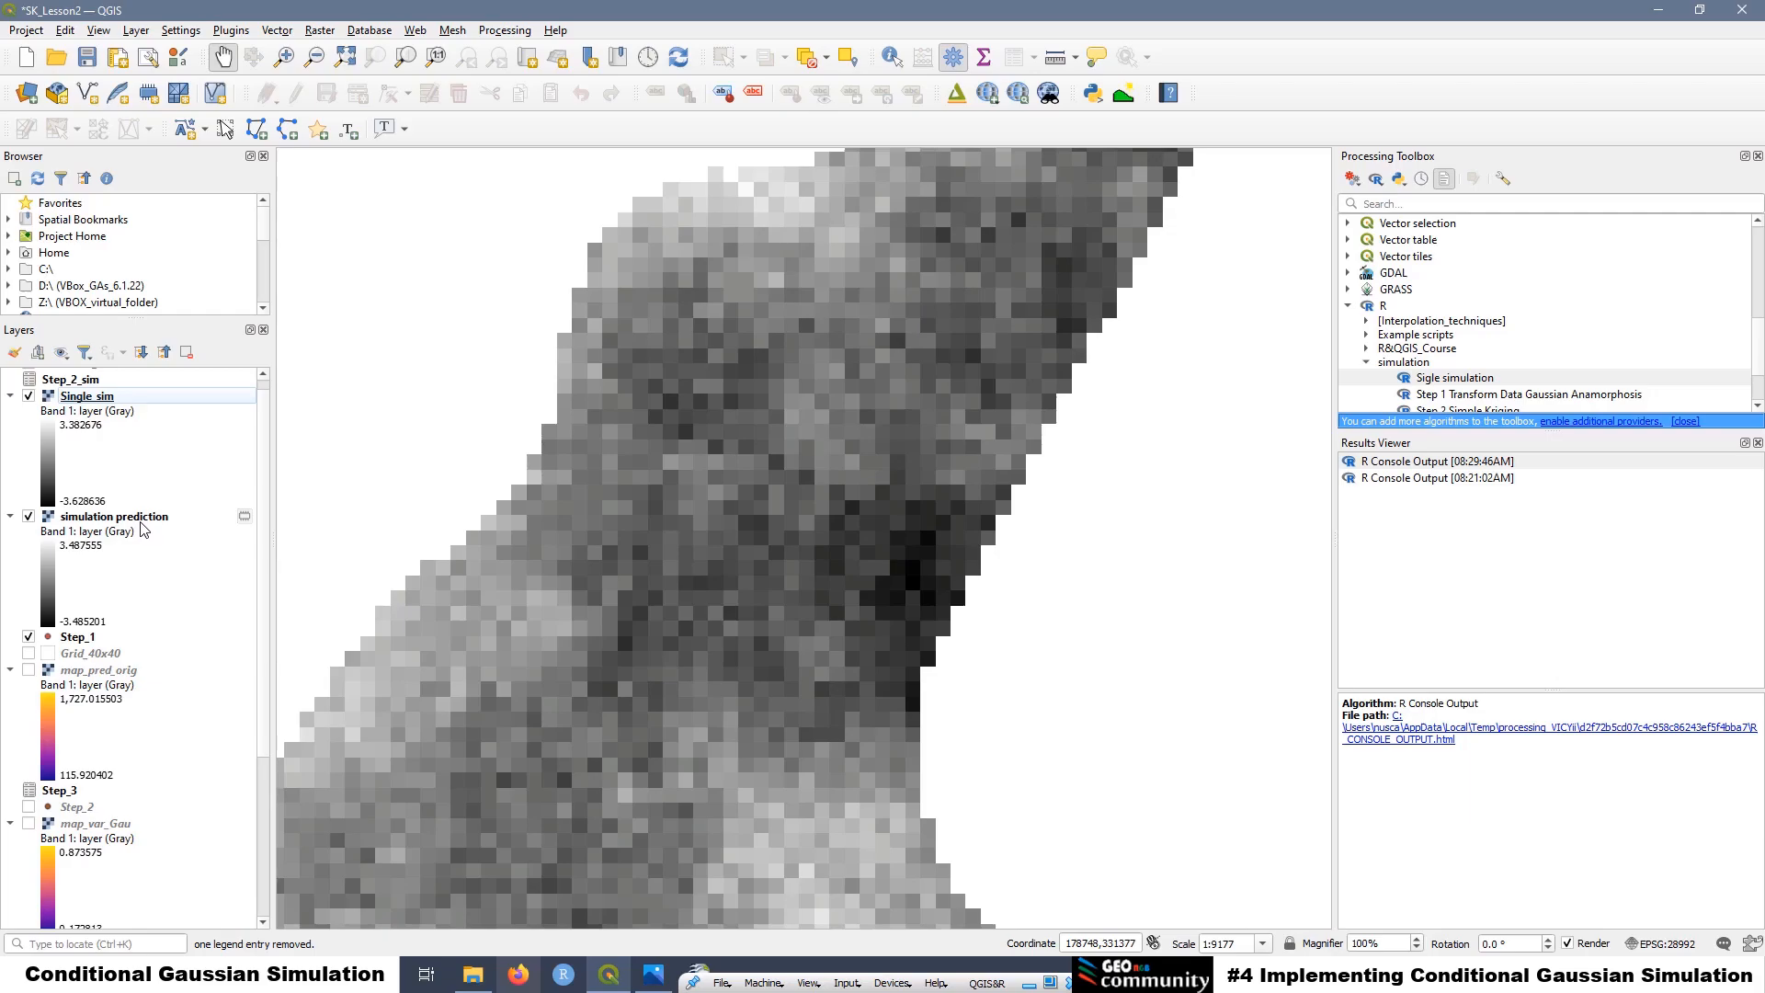
Remove the remaining simulation prediction layer together with the Step 2 gaussian transformation grid table below grid_points
left_click(142, 520)
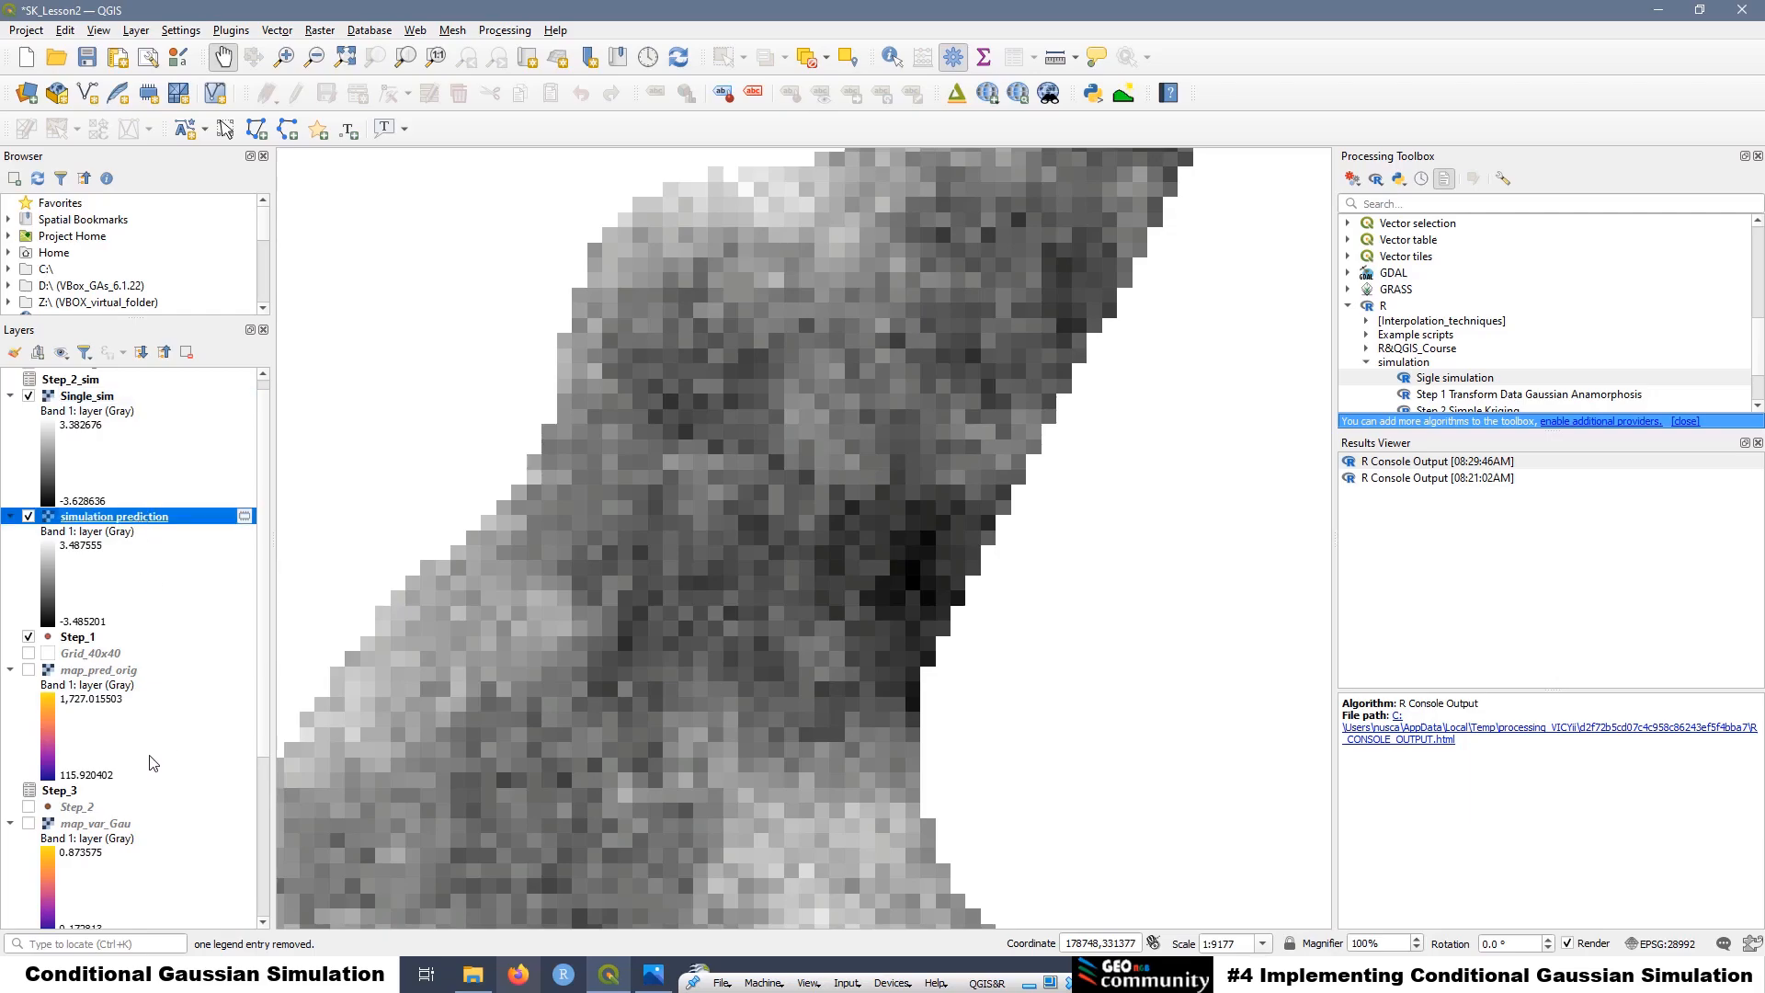
scroll(136, 809, "down", 2)
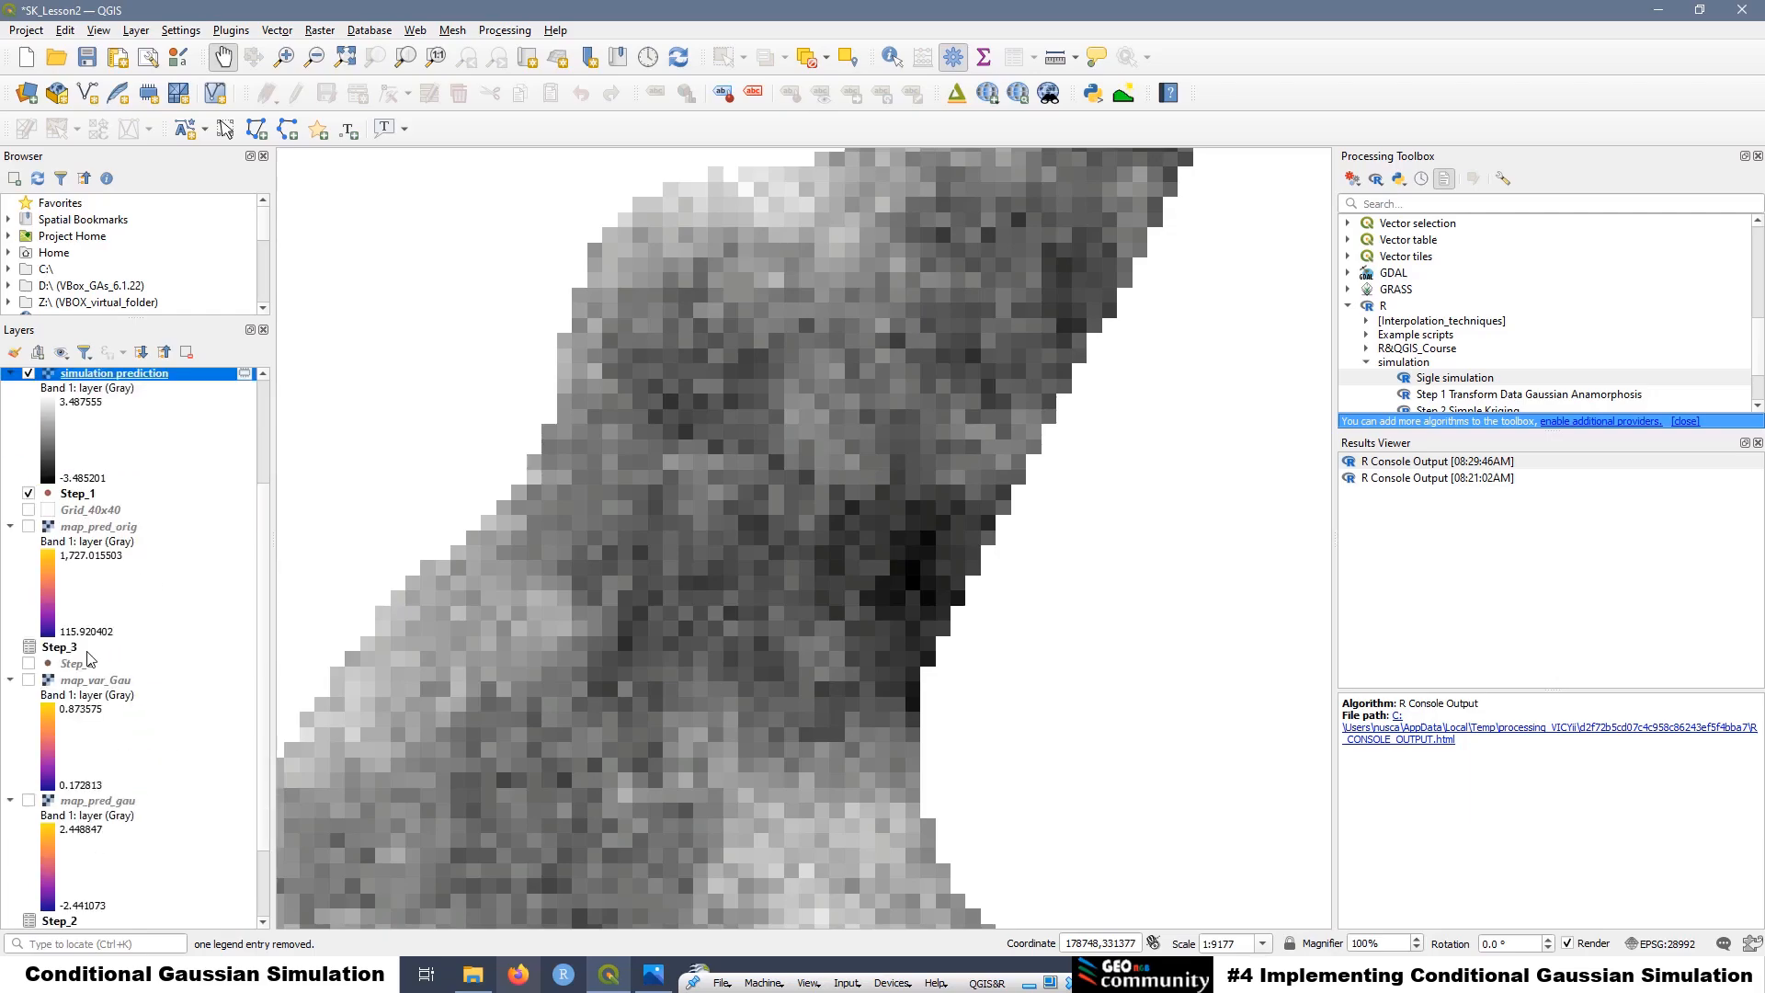
scroll(150, 636, "down", 1)
scroll(150, 636, "down", 1)
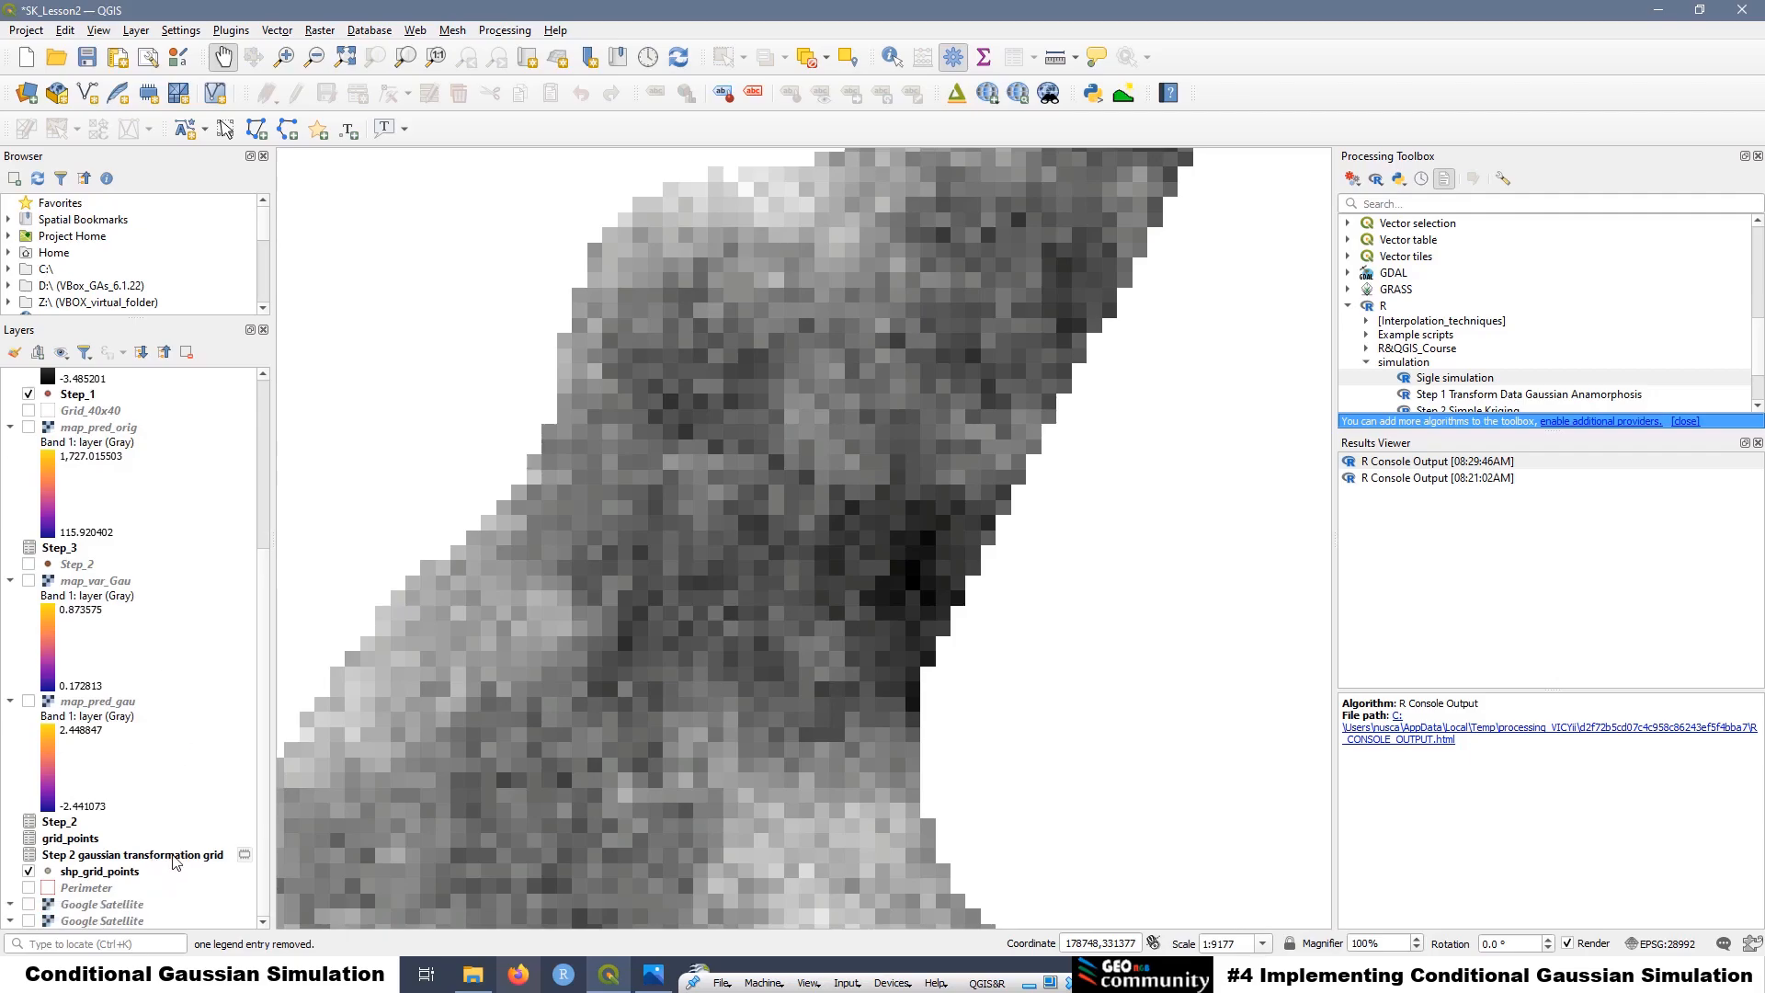
left_click(176, 859, "shift")
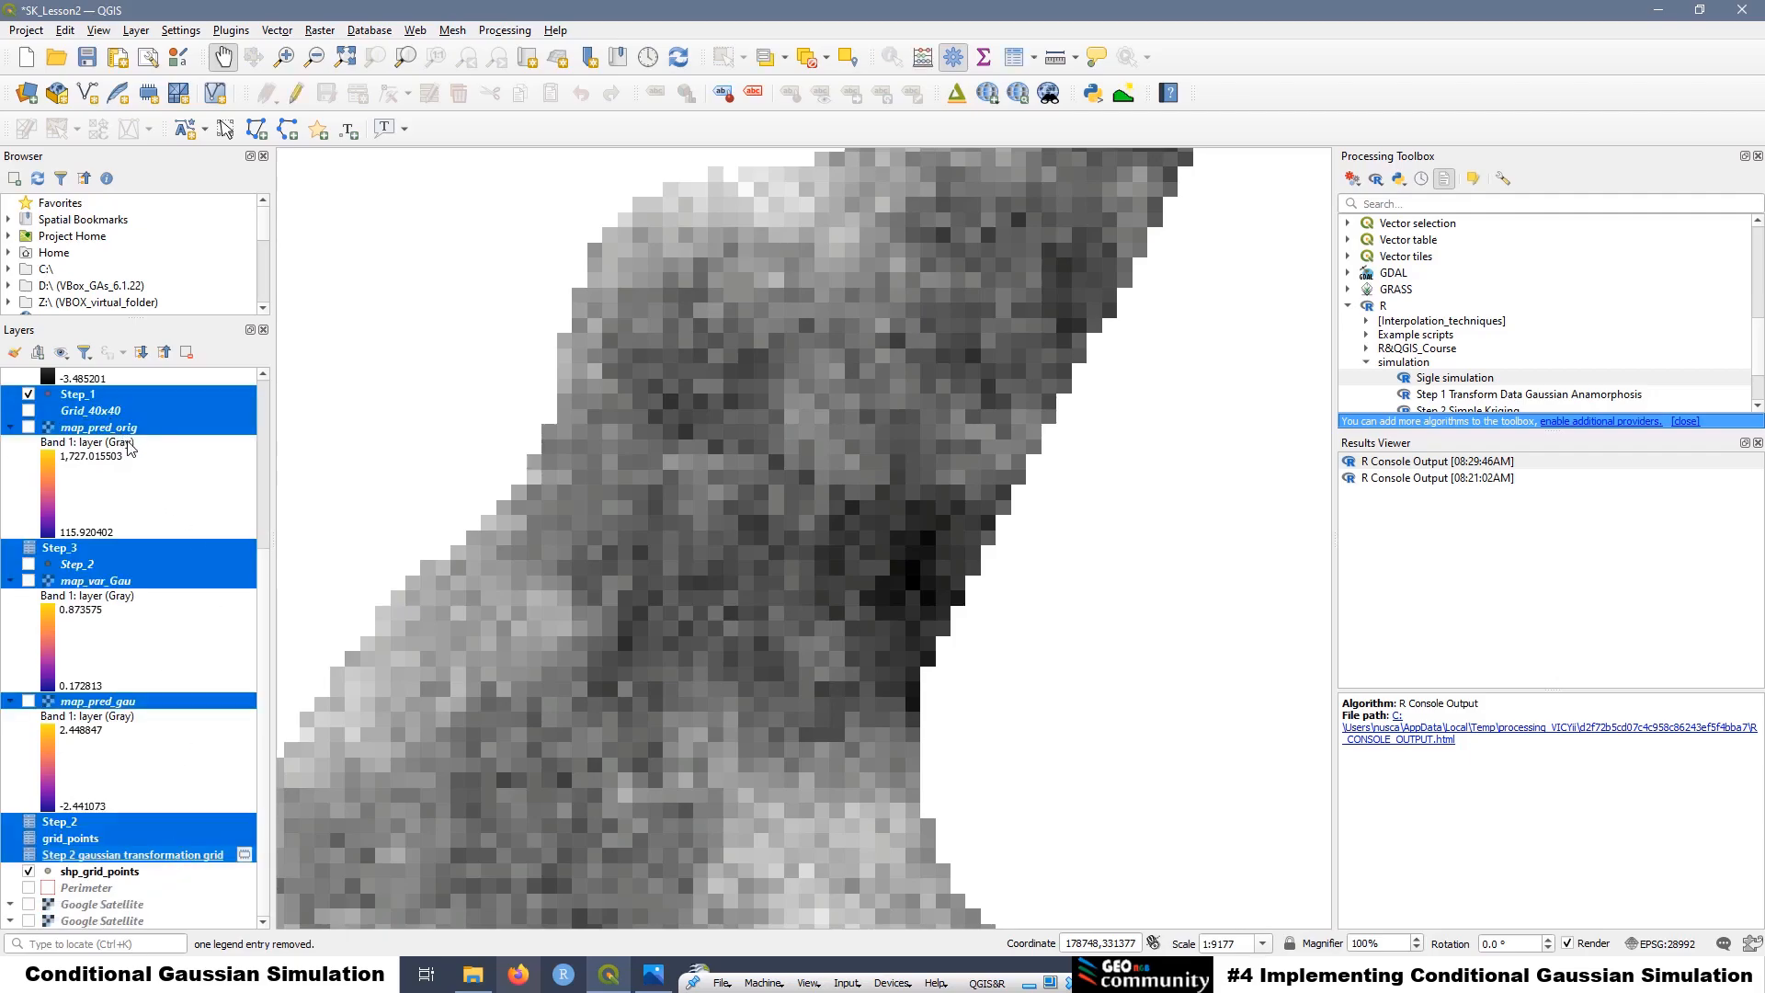
left_click(197, 807)
left_click(167, 859)
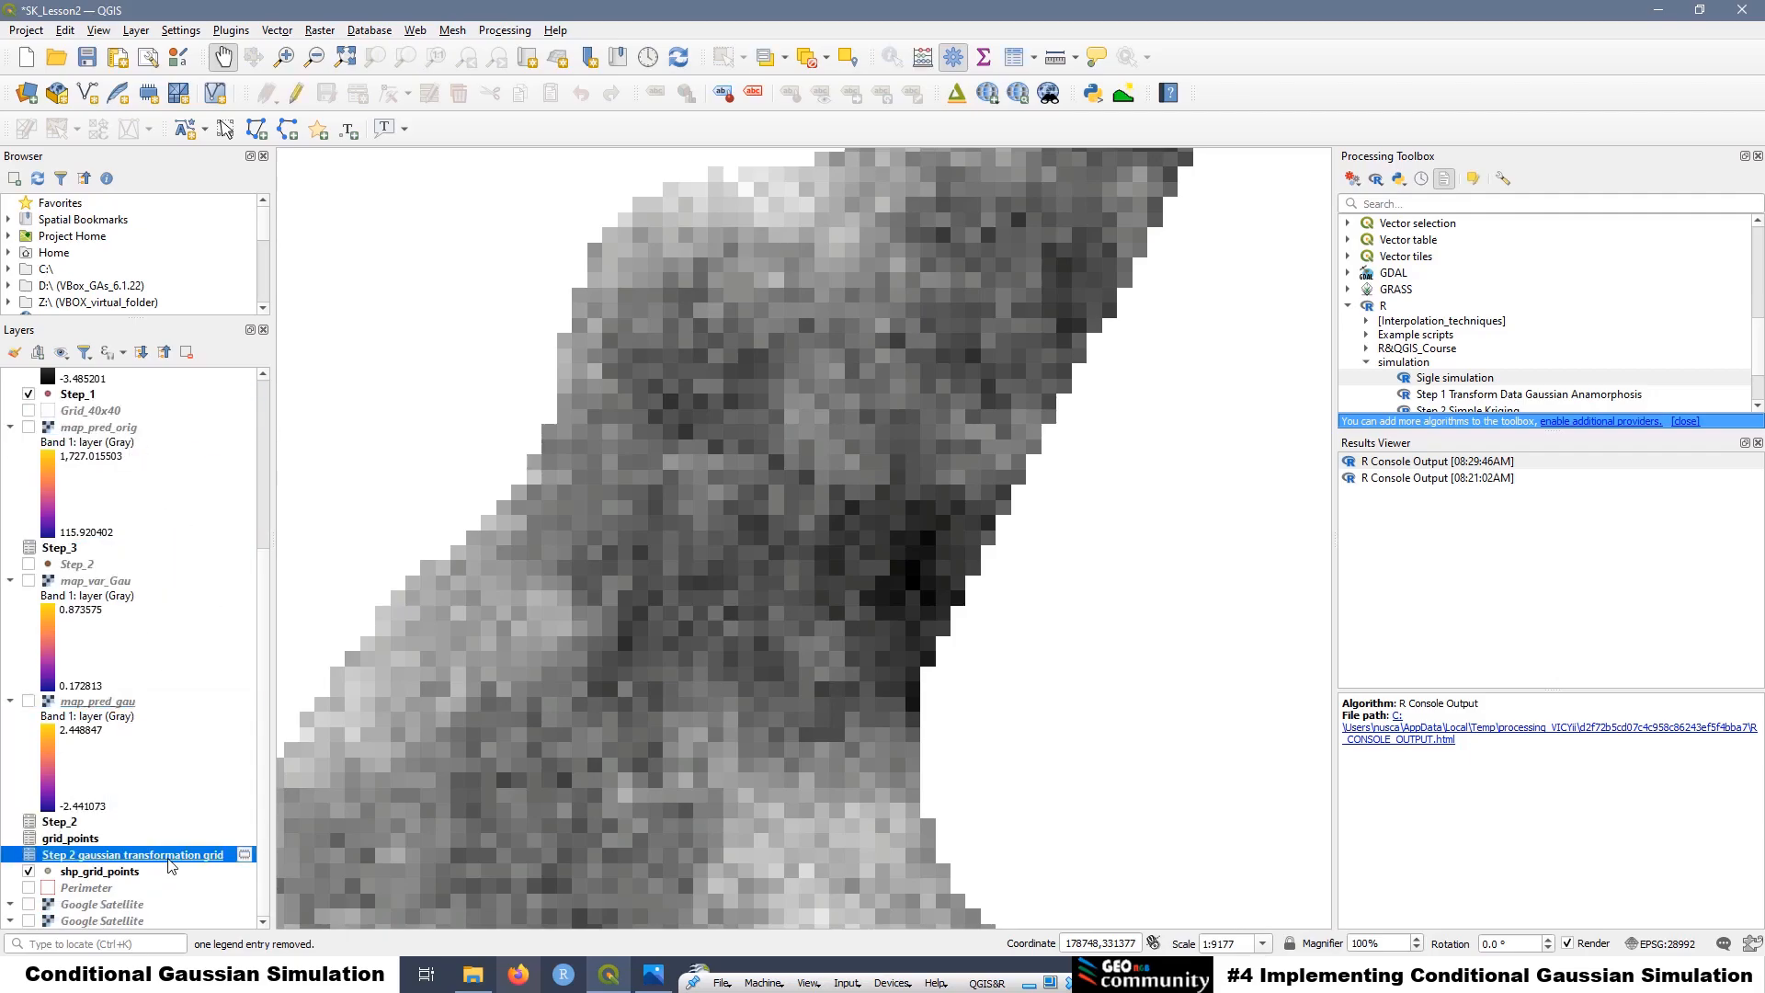
scroll(178, 532, "up", 3)
left_click(140, 419)
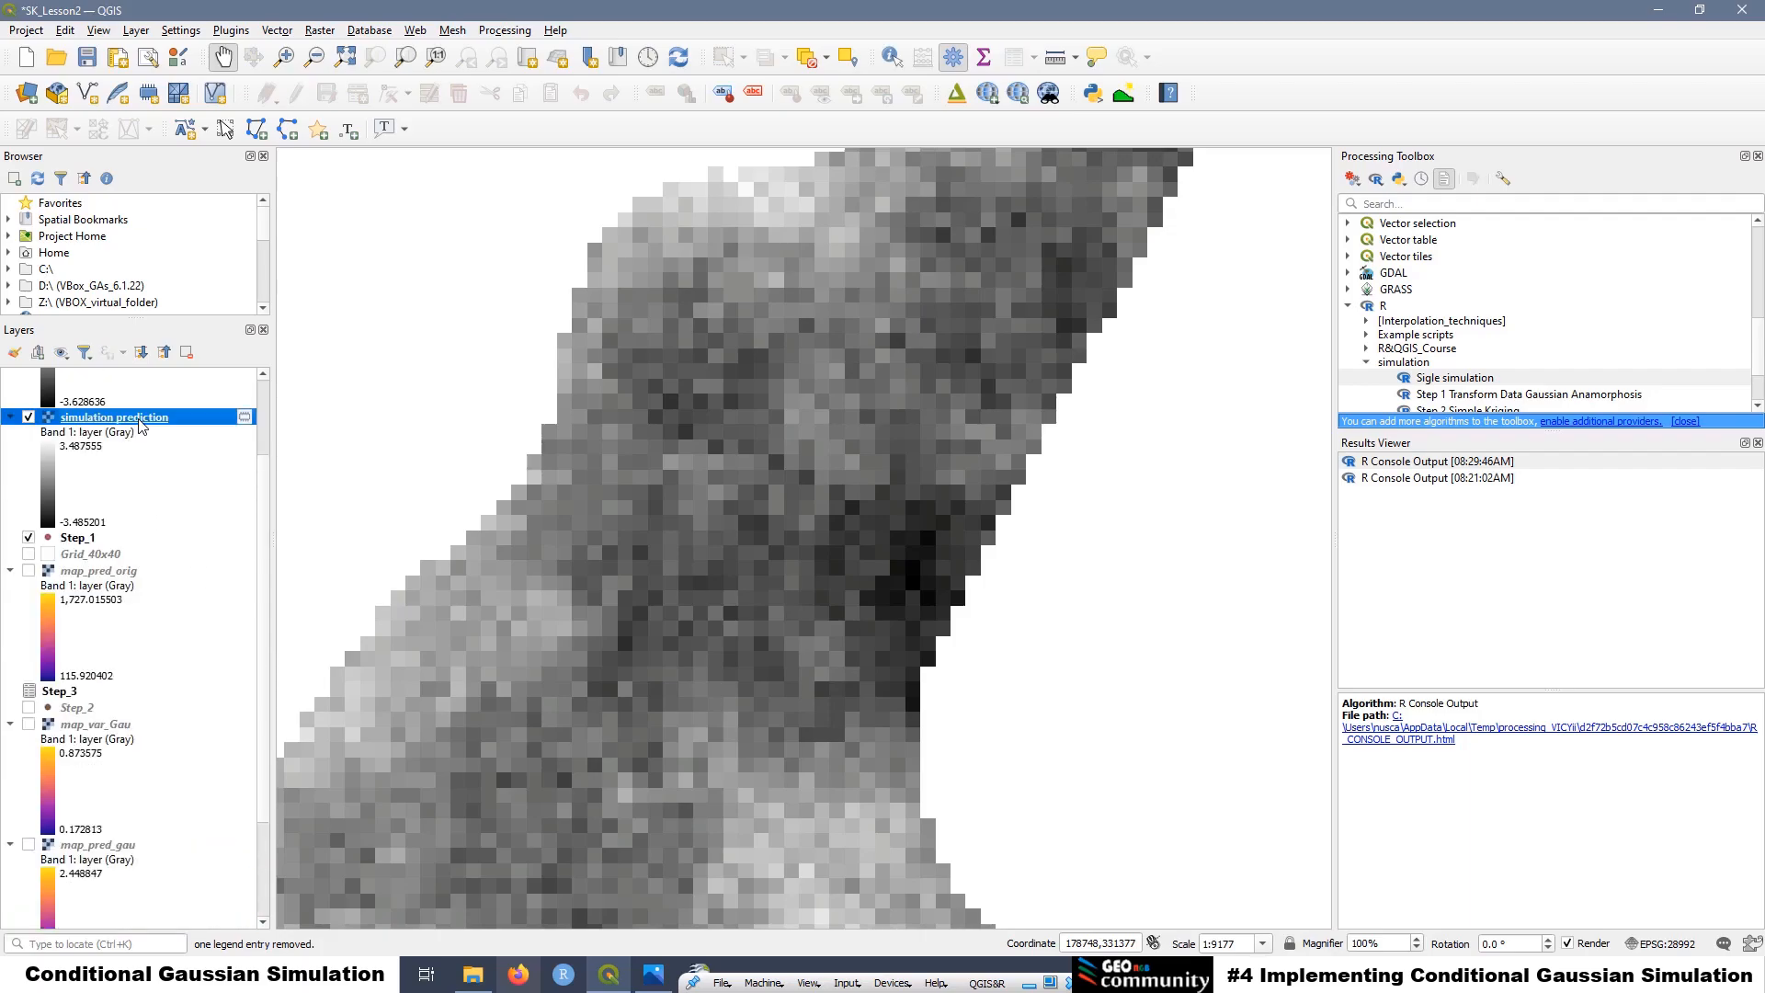
right_click(141, 421)
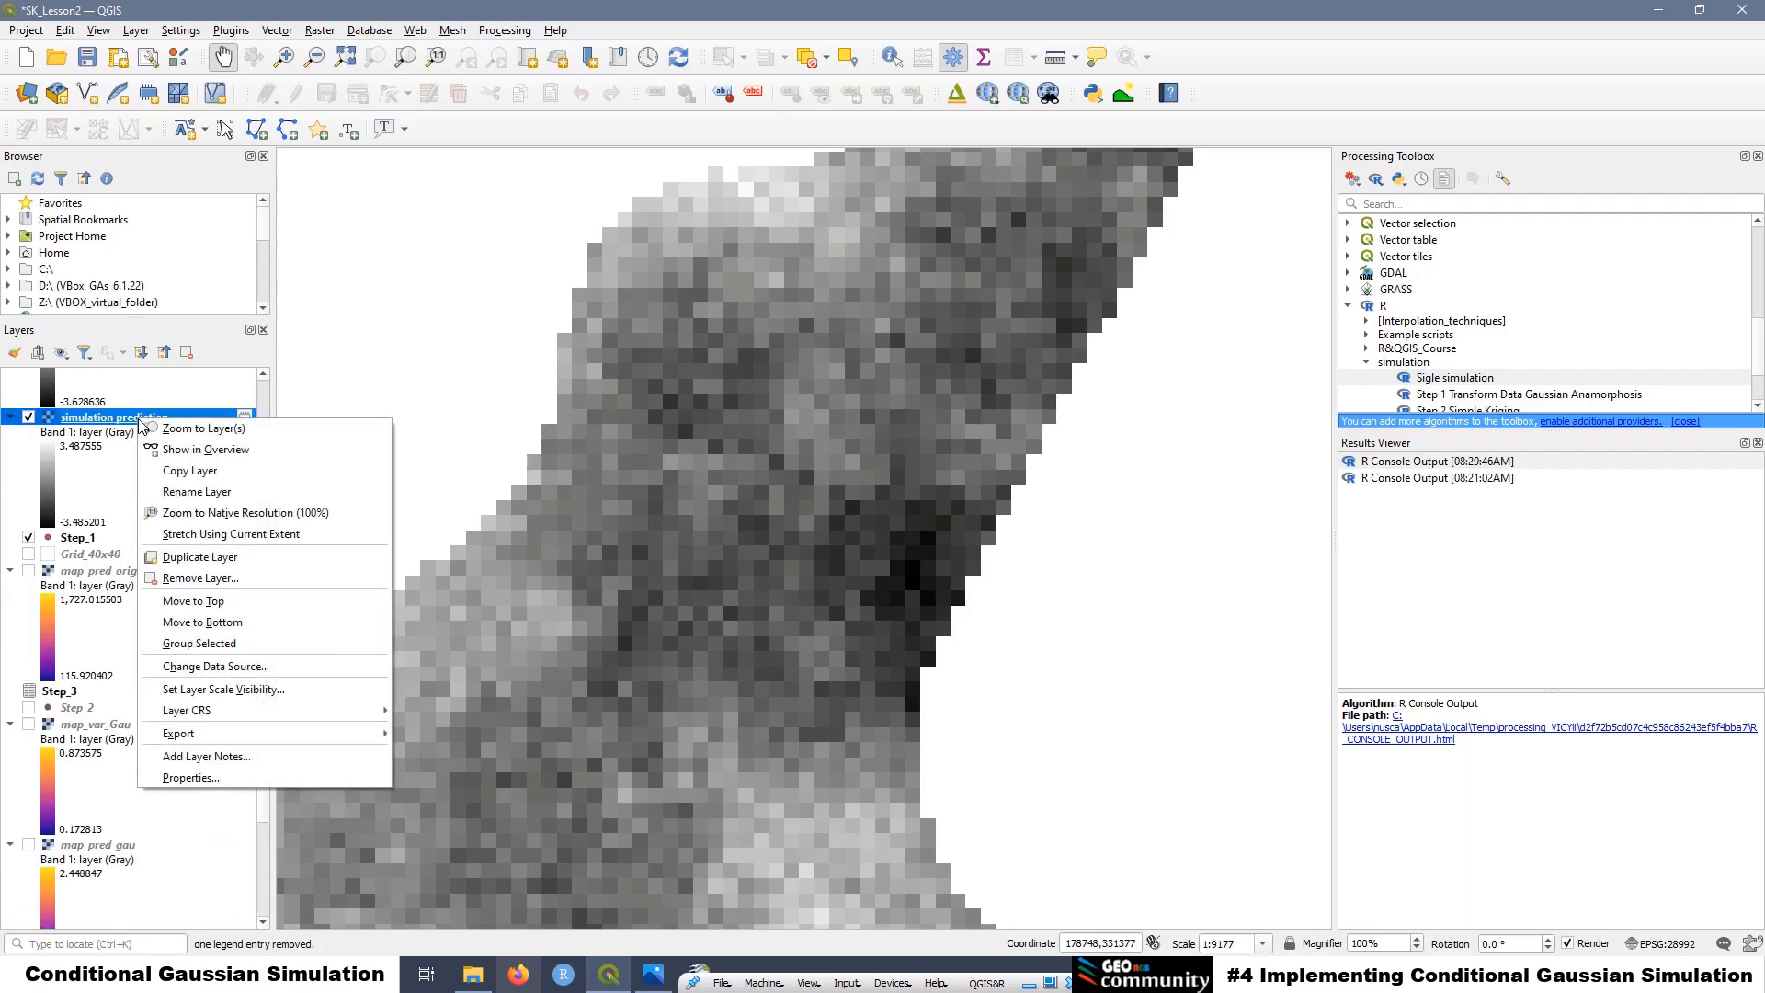
left_click(227, 579)
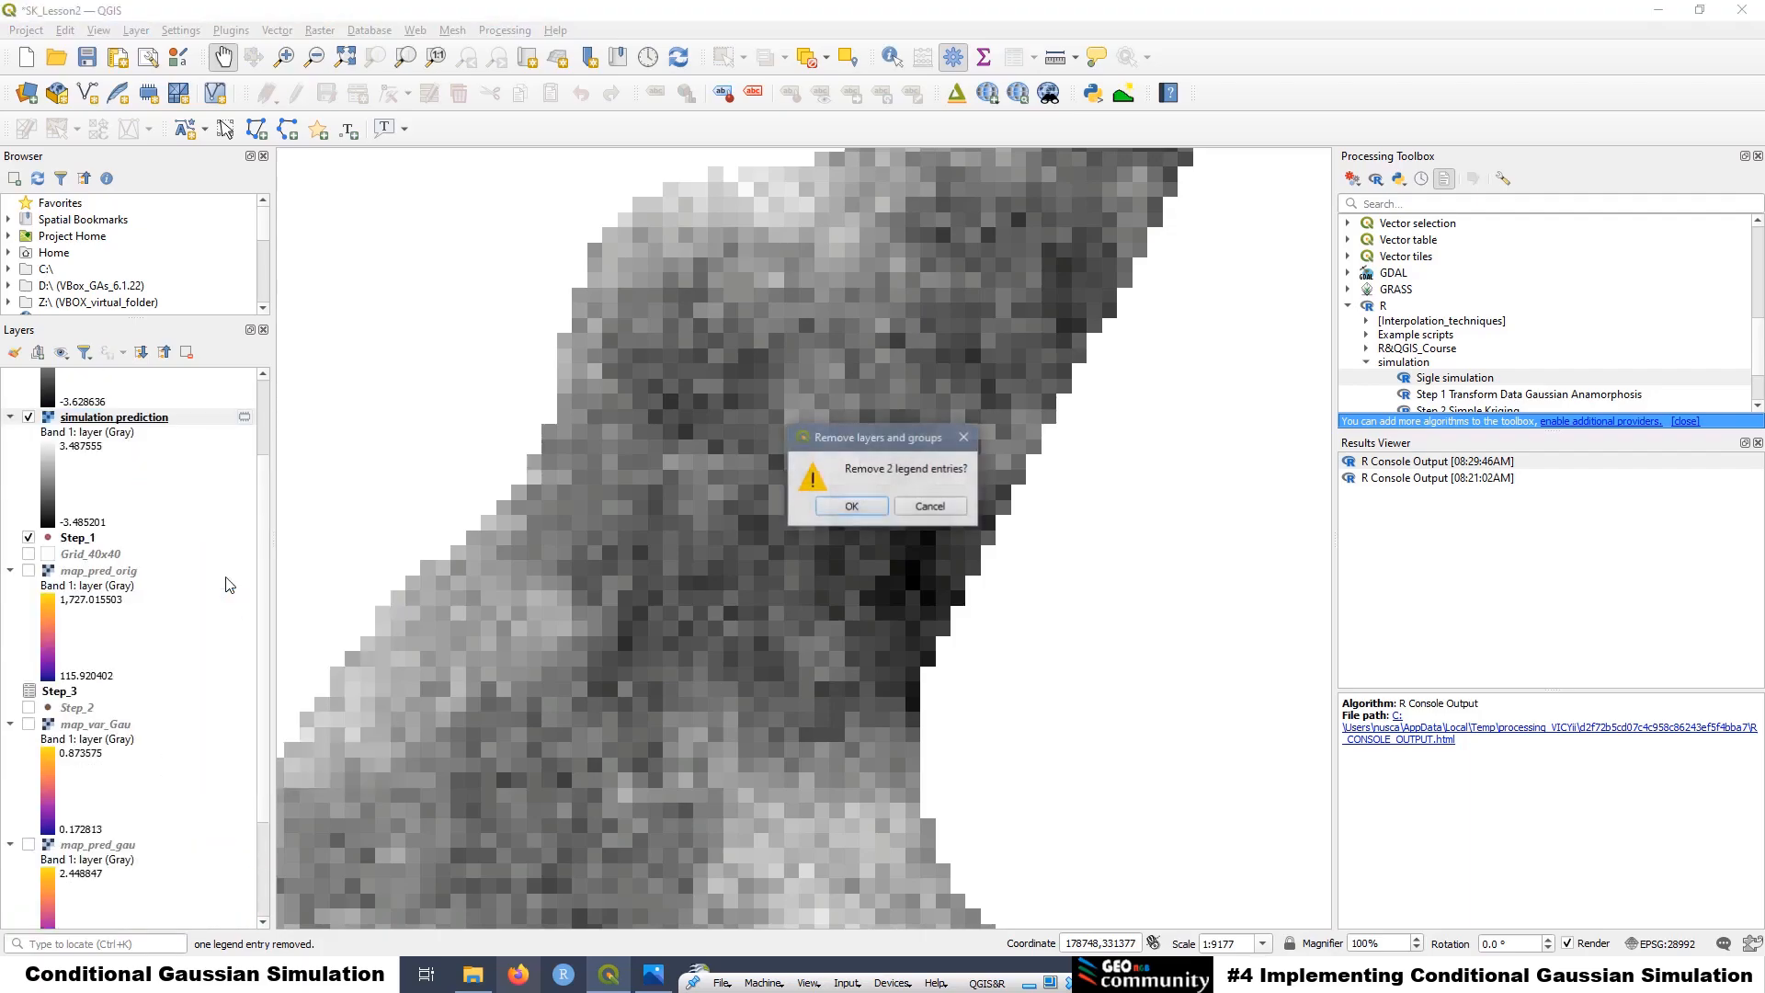
left_click(837, 508)
Set the Single_sim raster's render type to Singleband pseudocolor in its layer symbology
scroll(101, 543, "up", 1)
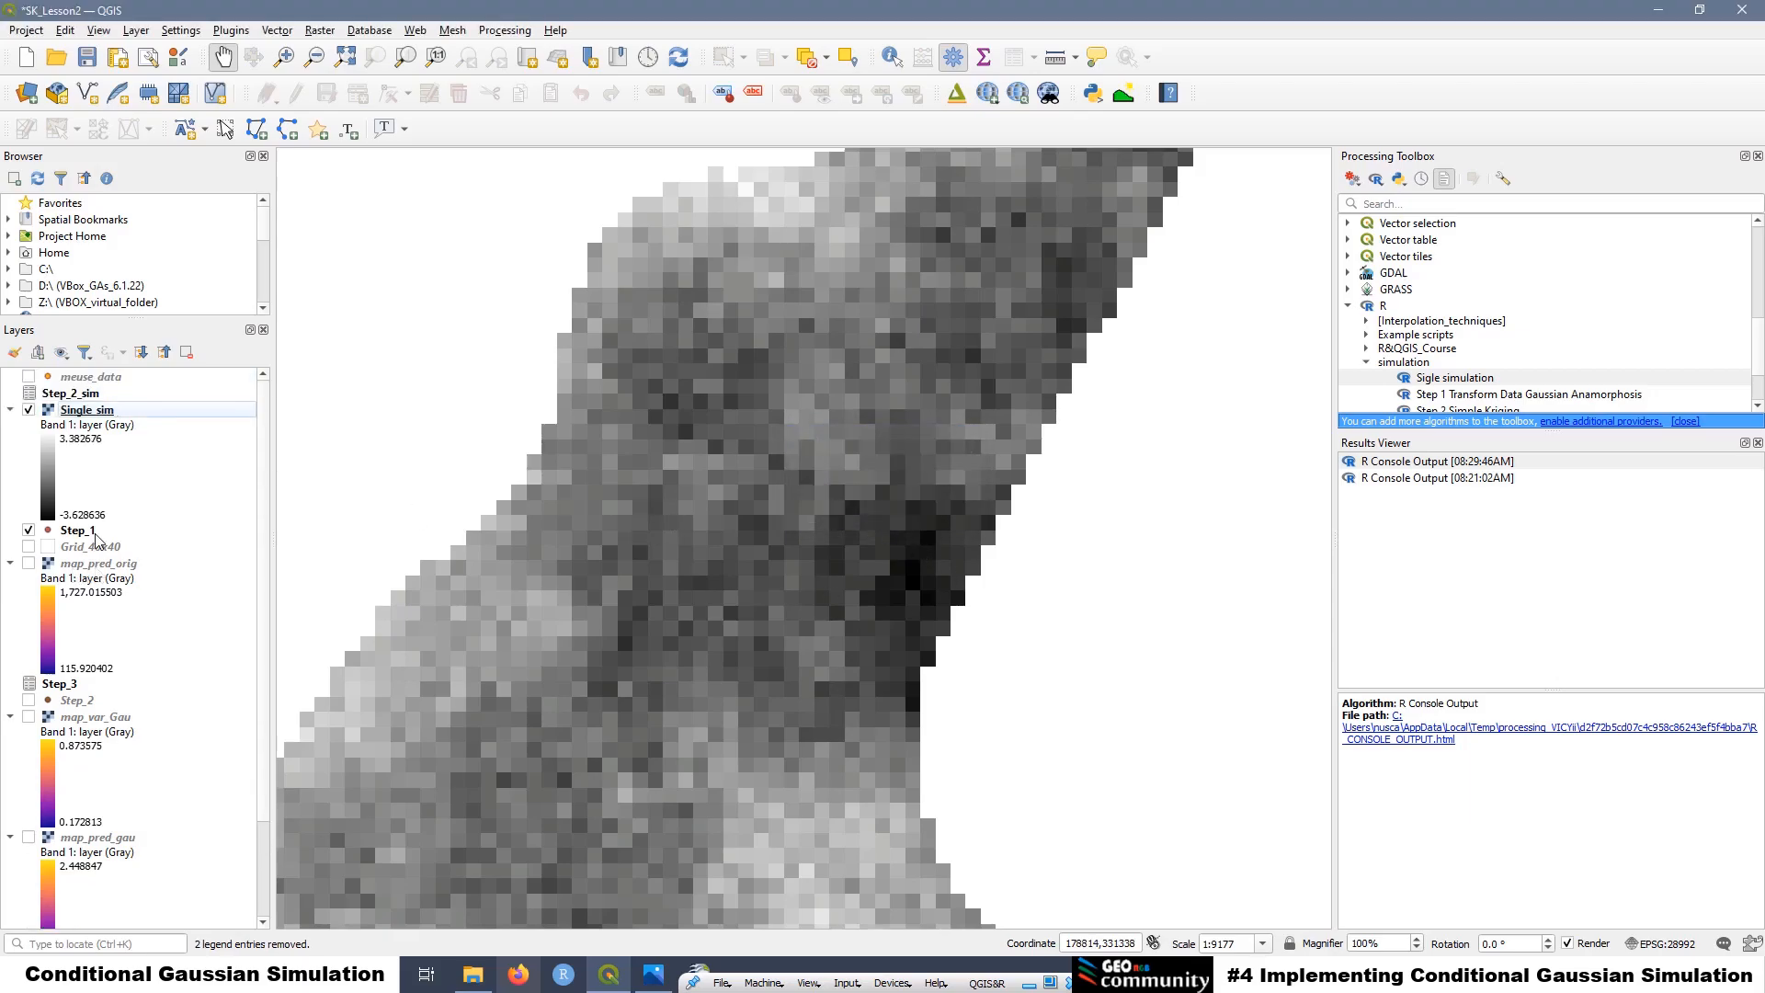
left_click(98, 407)
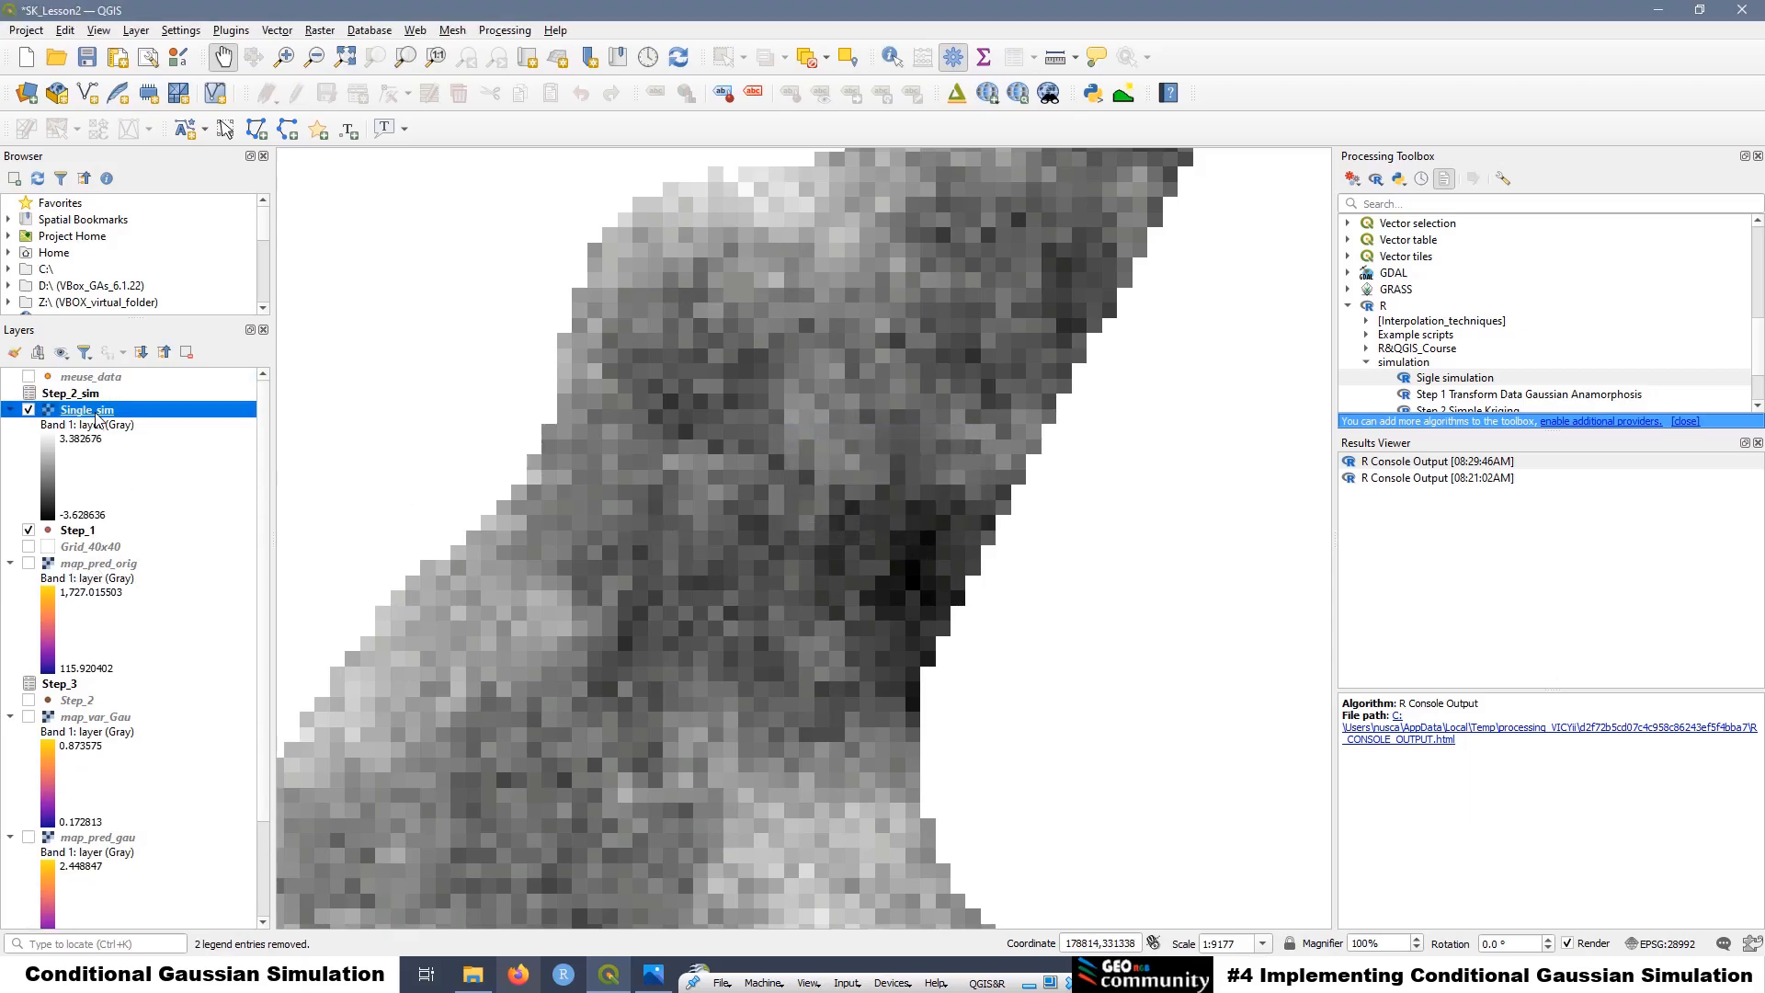
right_click(97, 415)
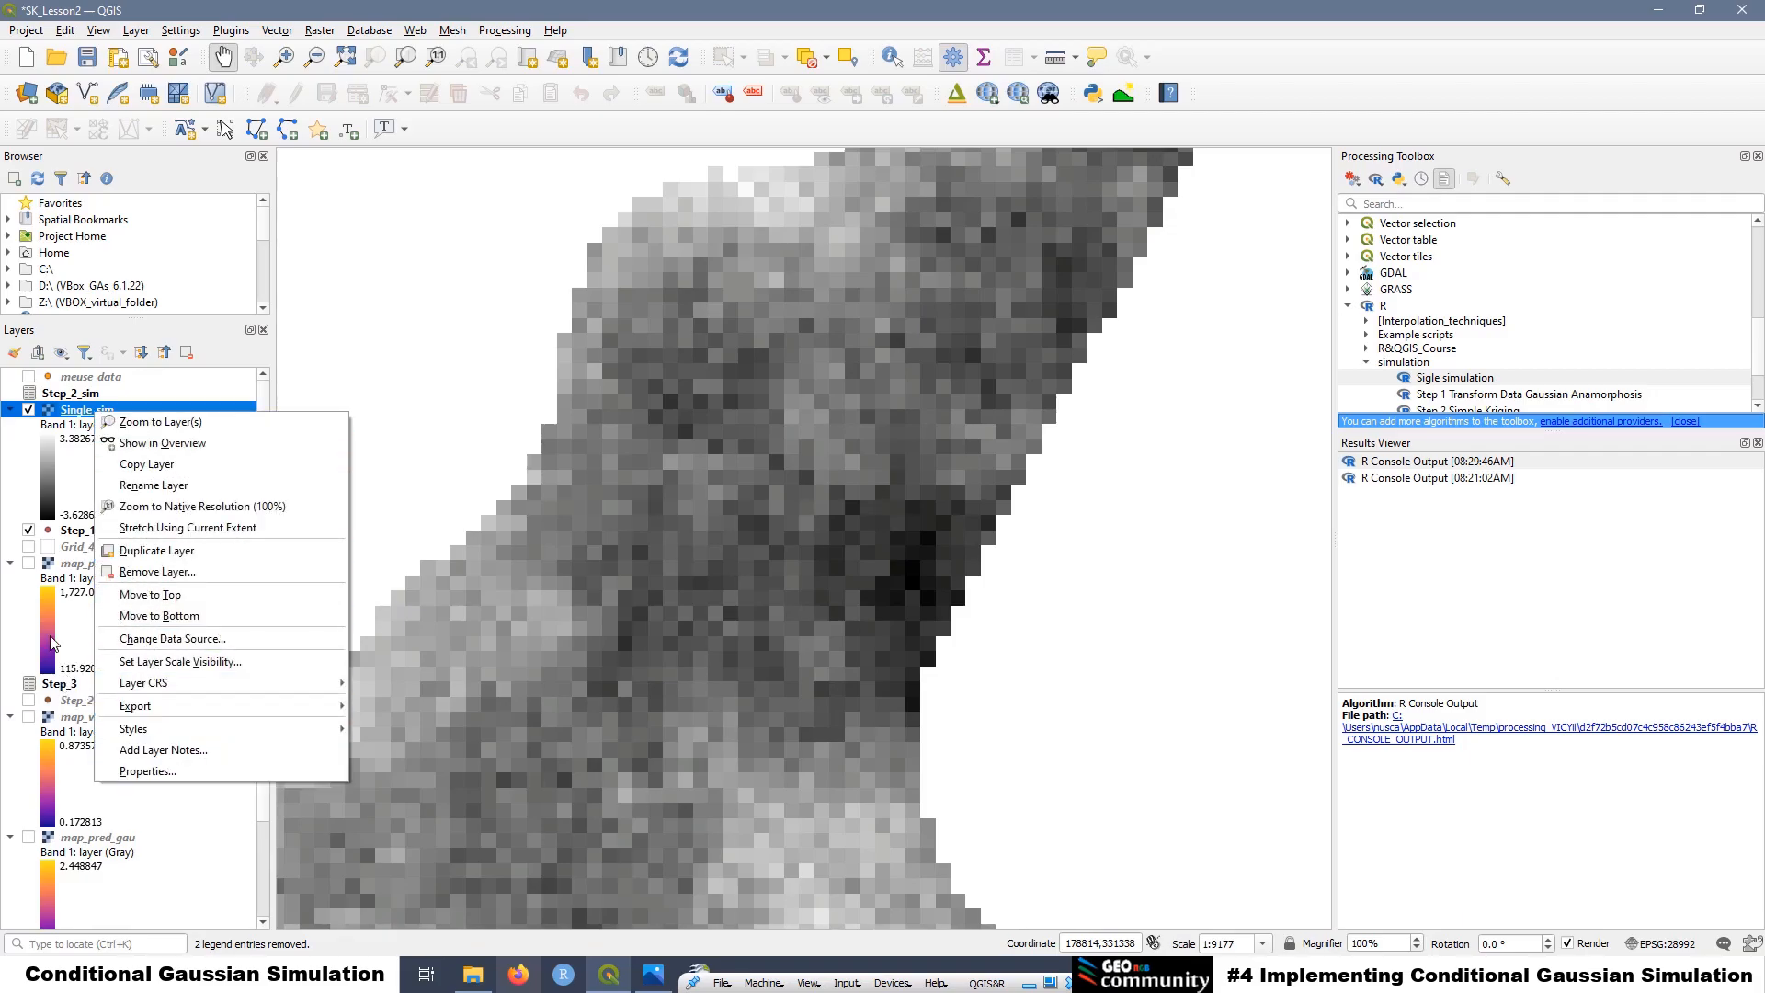
left_click(154, 772)
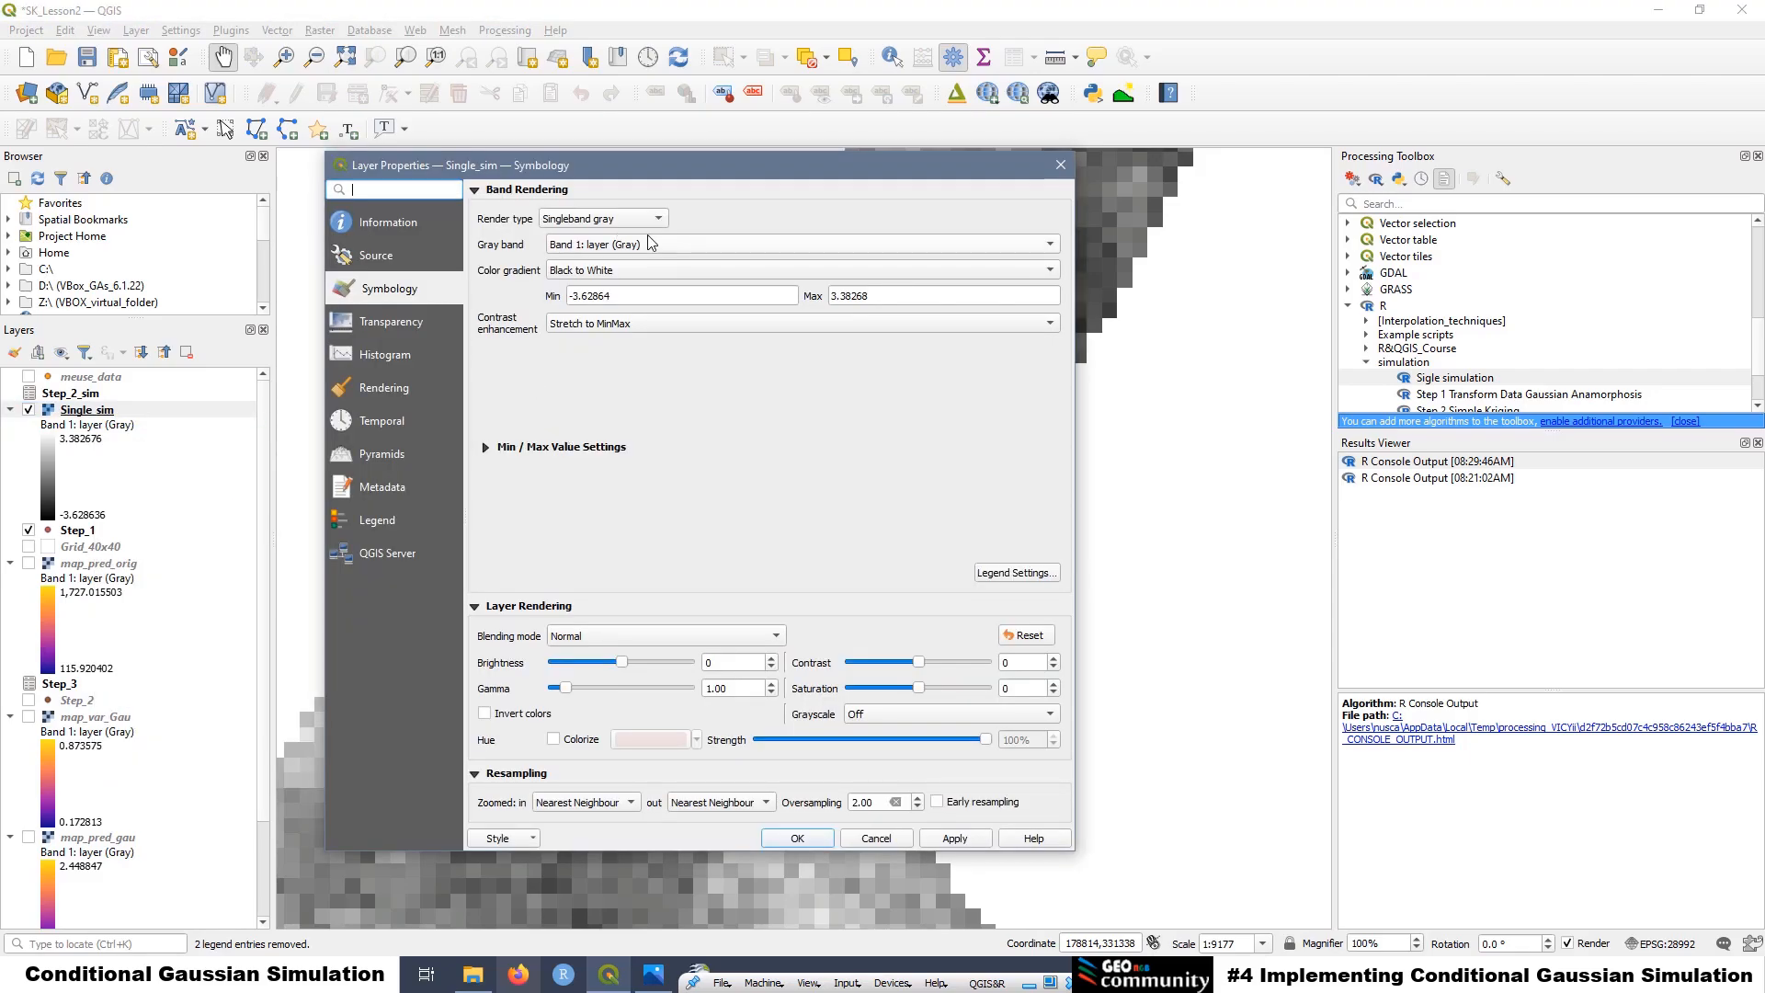
left_click(574, 221)
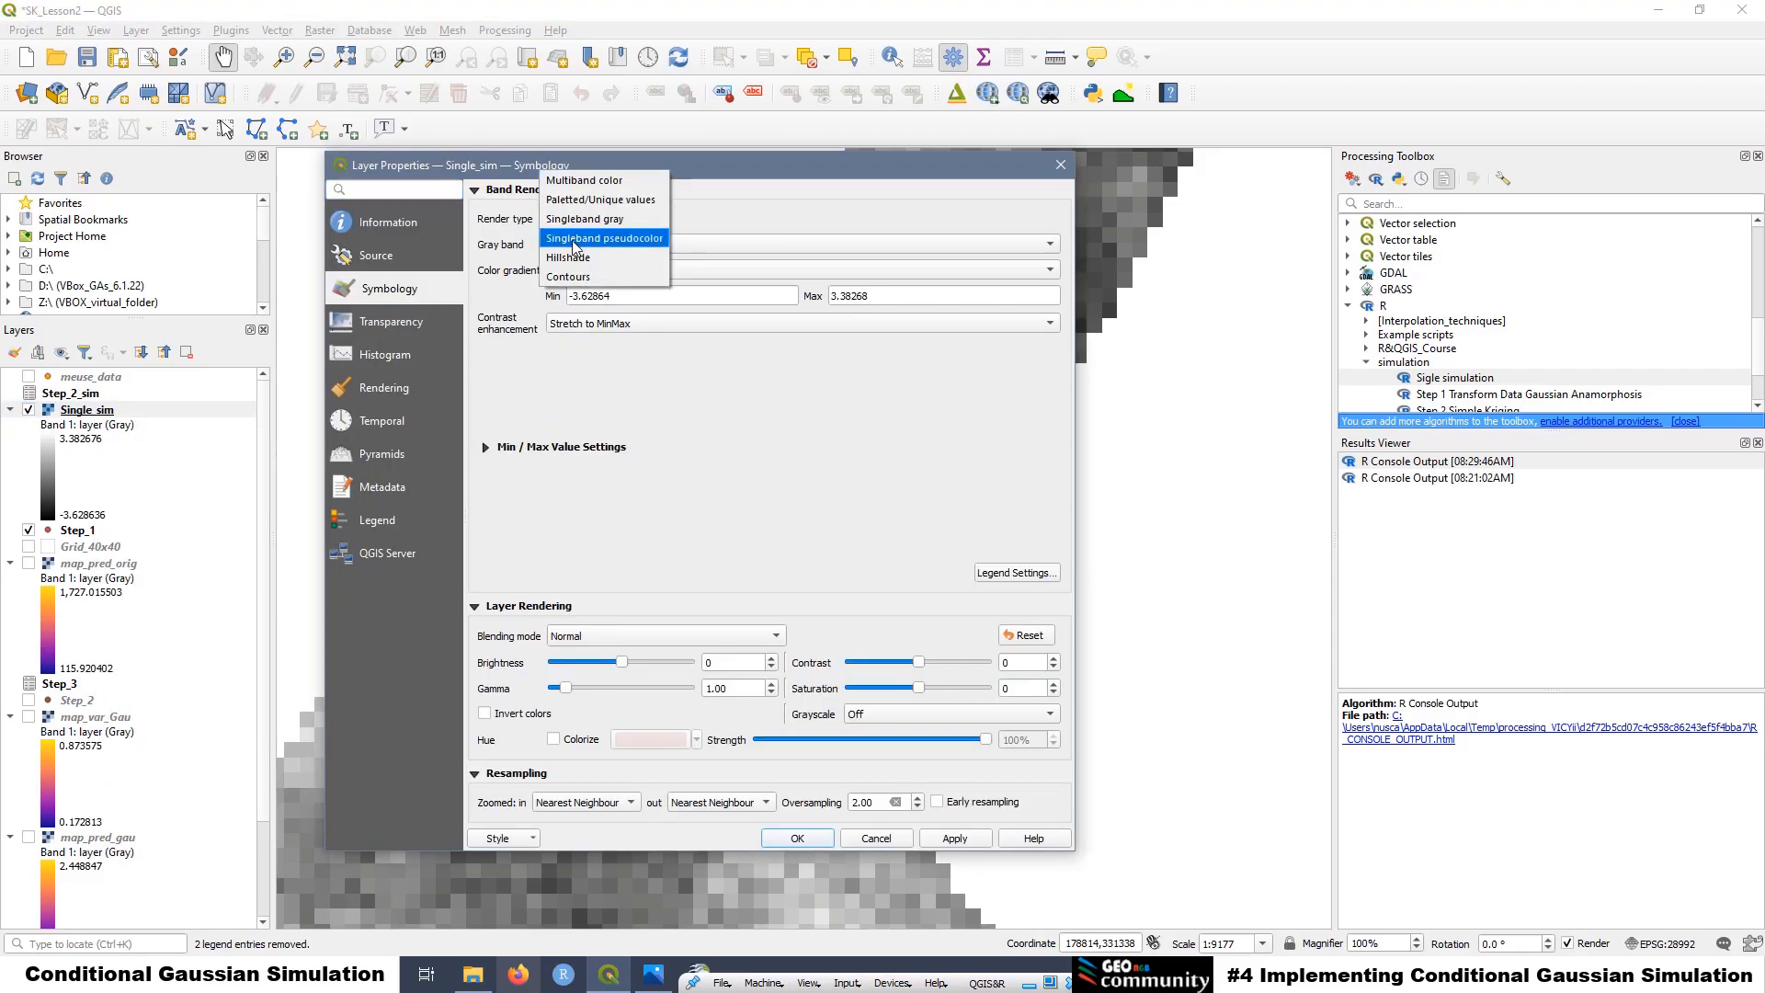
left_click(574, 240)
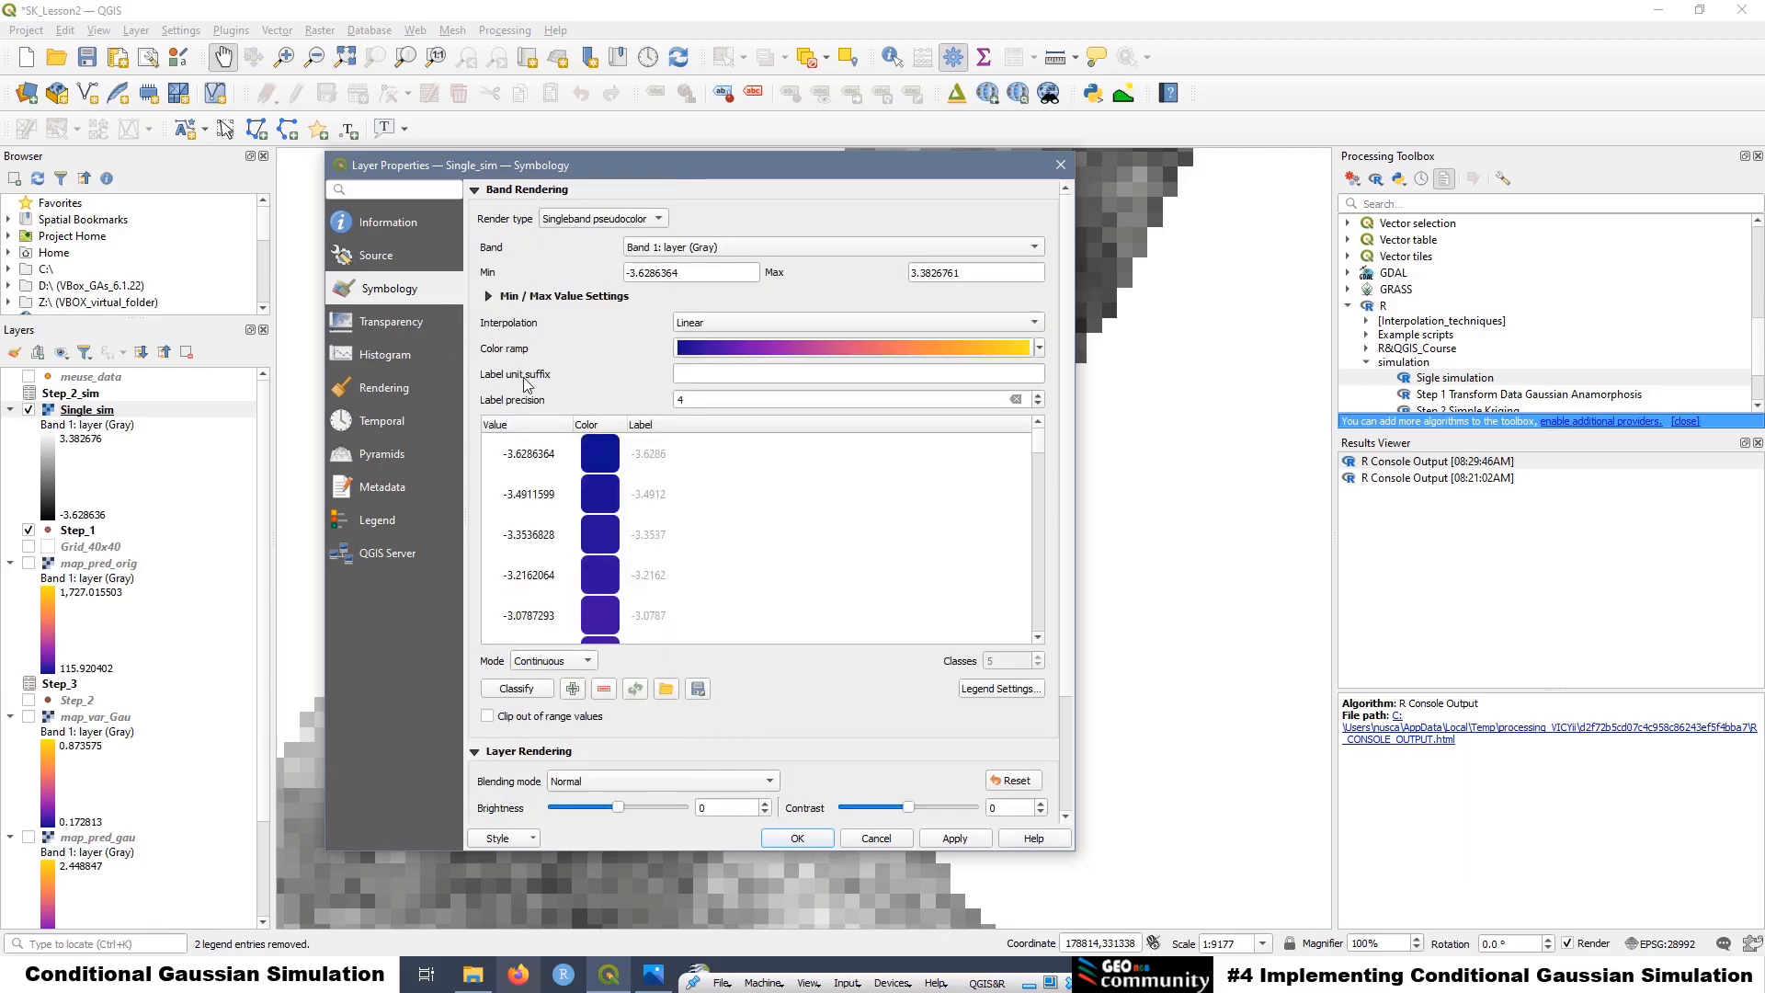
Choose the Plasma color ramp for Single_sim, apply it and close the layer properties
left_click(1039, 348)
mouse_move(818, 646)
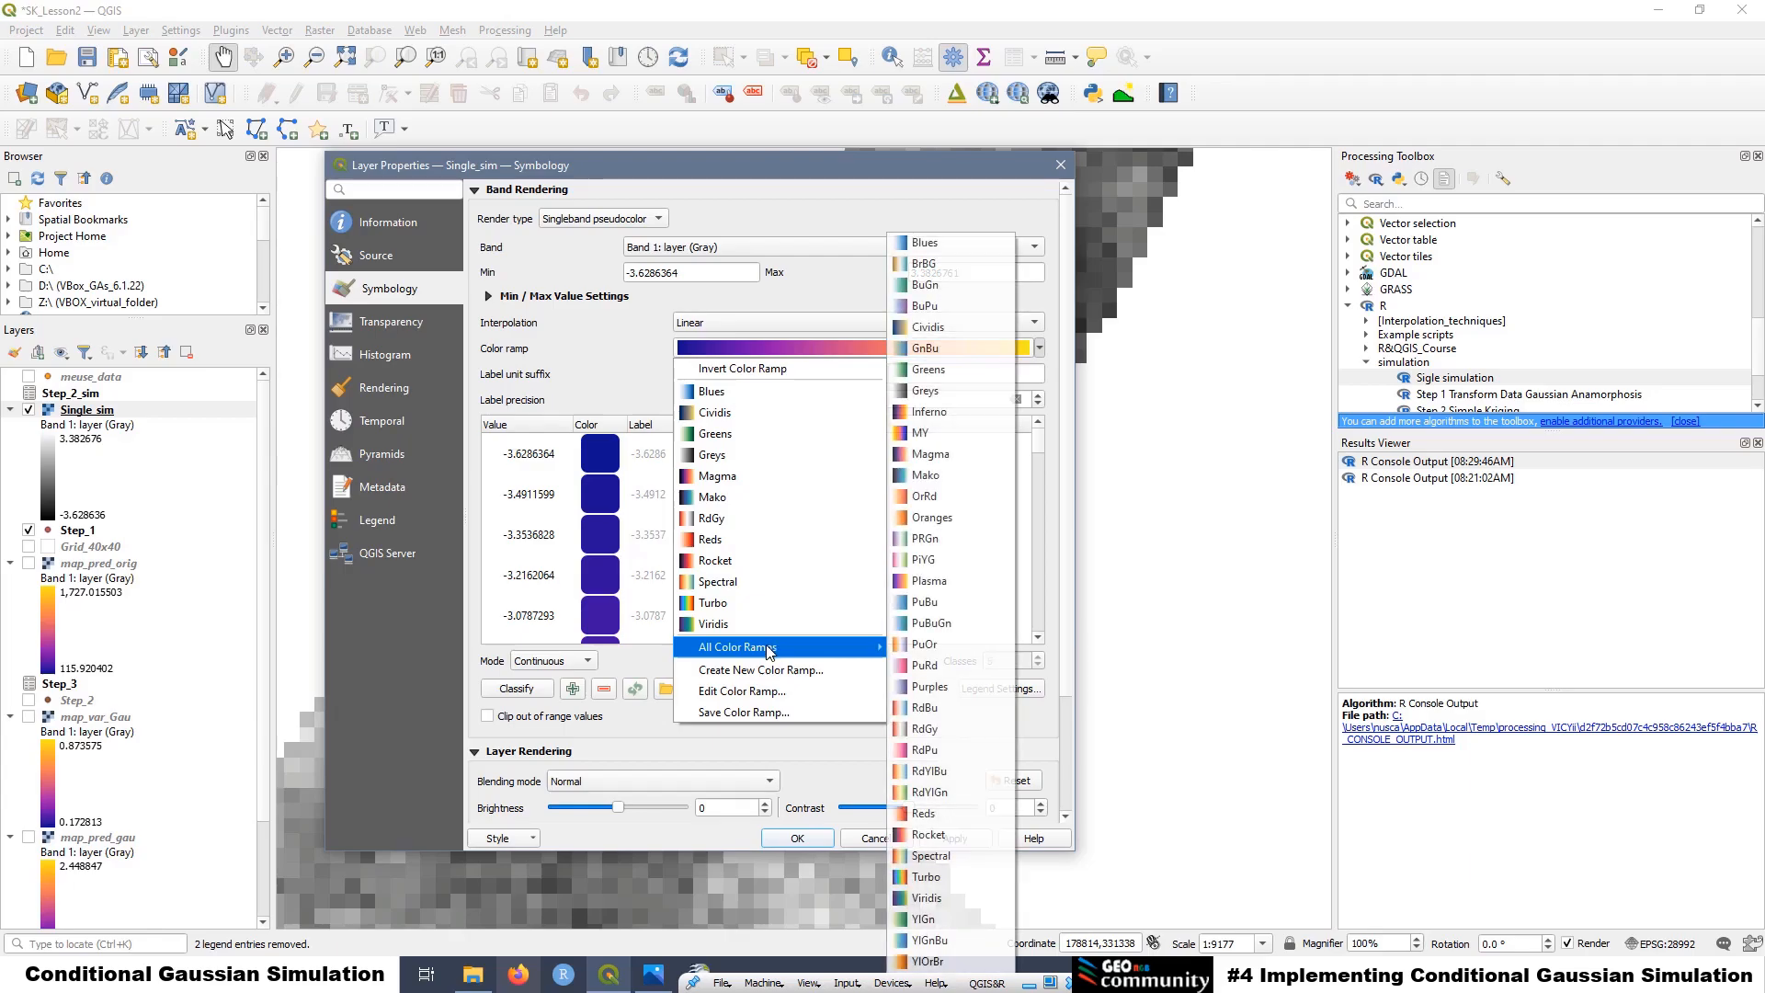
left_click(929, 582)
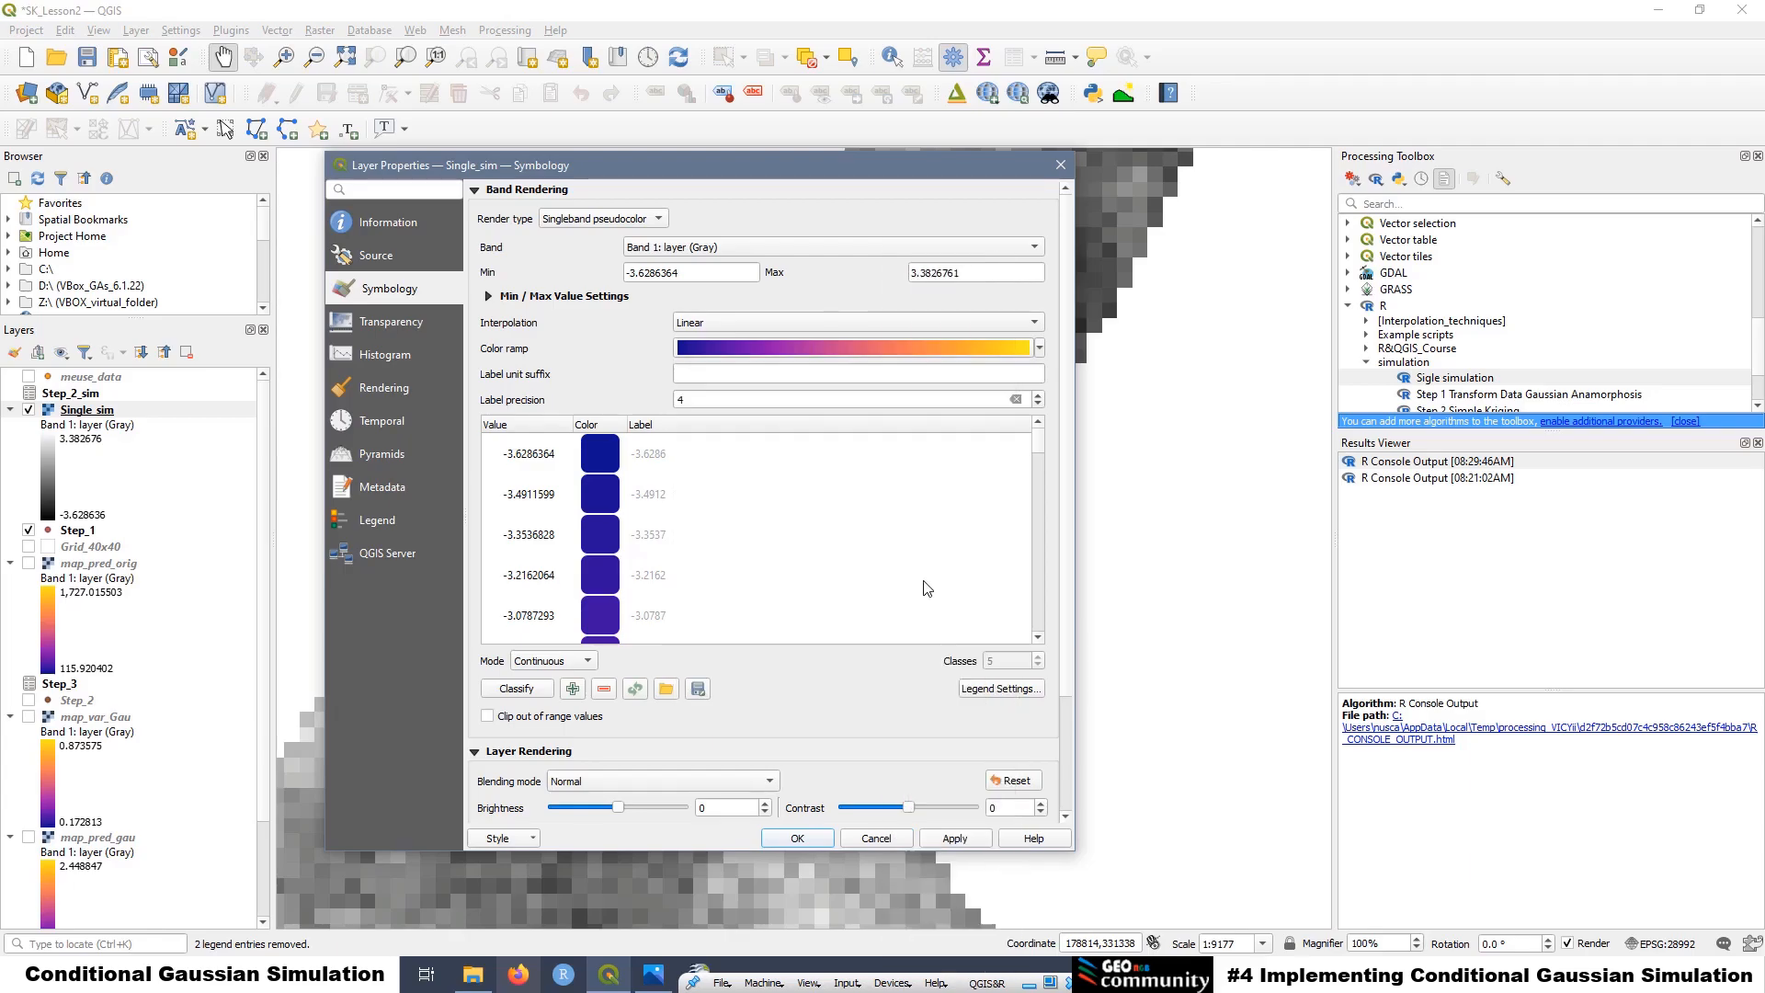
left_click(956, 837)
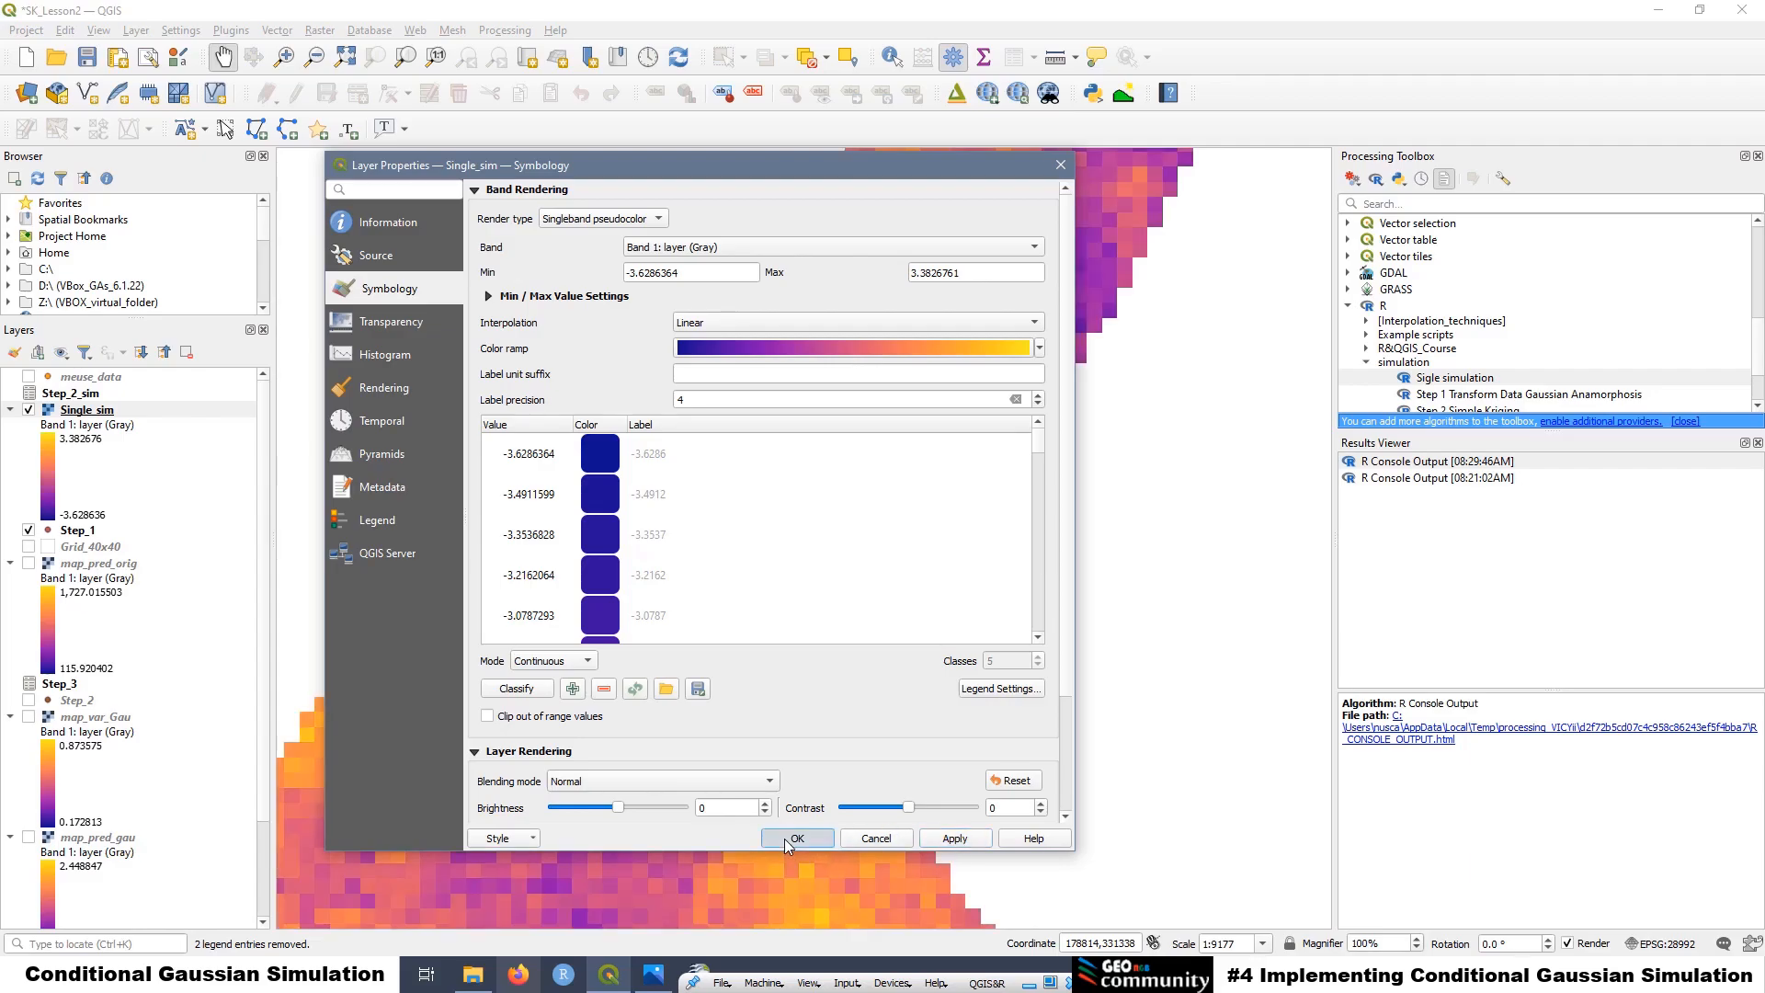
left_click(787, 838)
Zoom the map to the Single_sim layer and show the lowest Google Satellite layer as the background
right_click(96, 414)
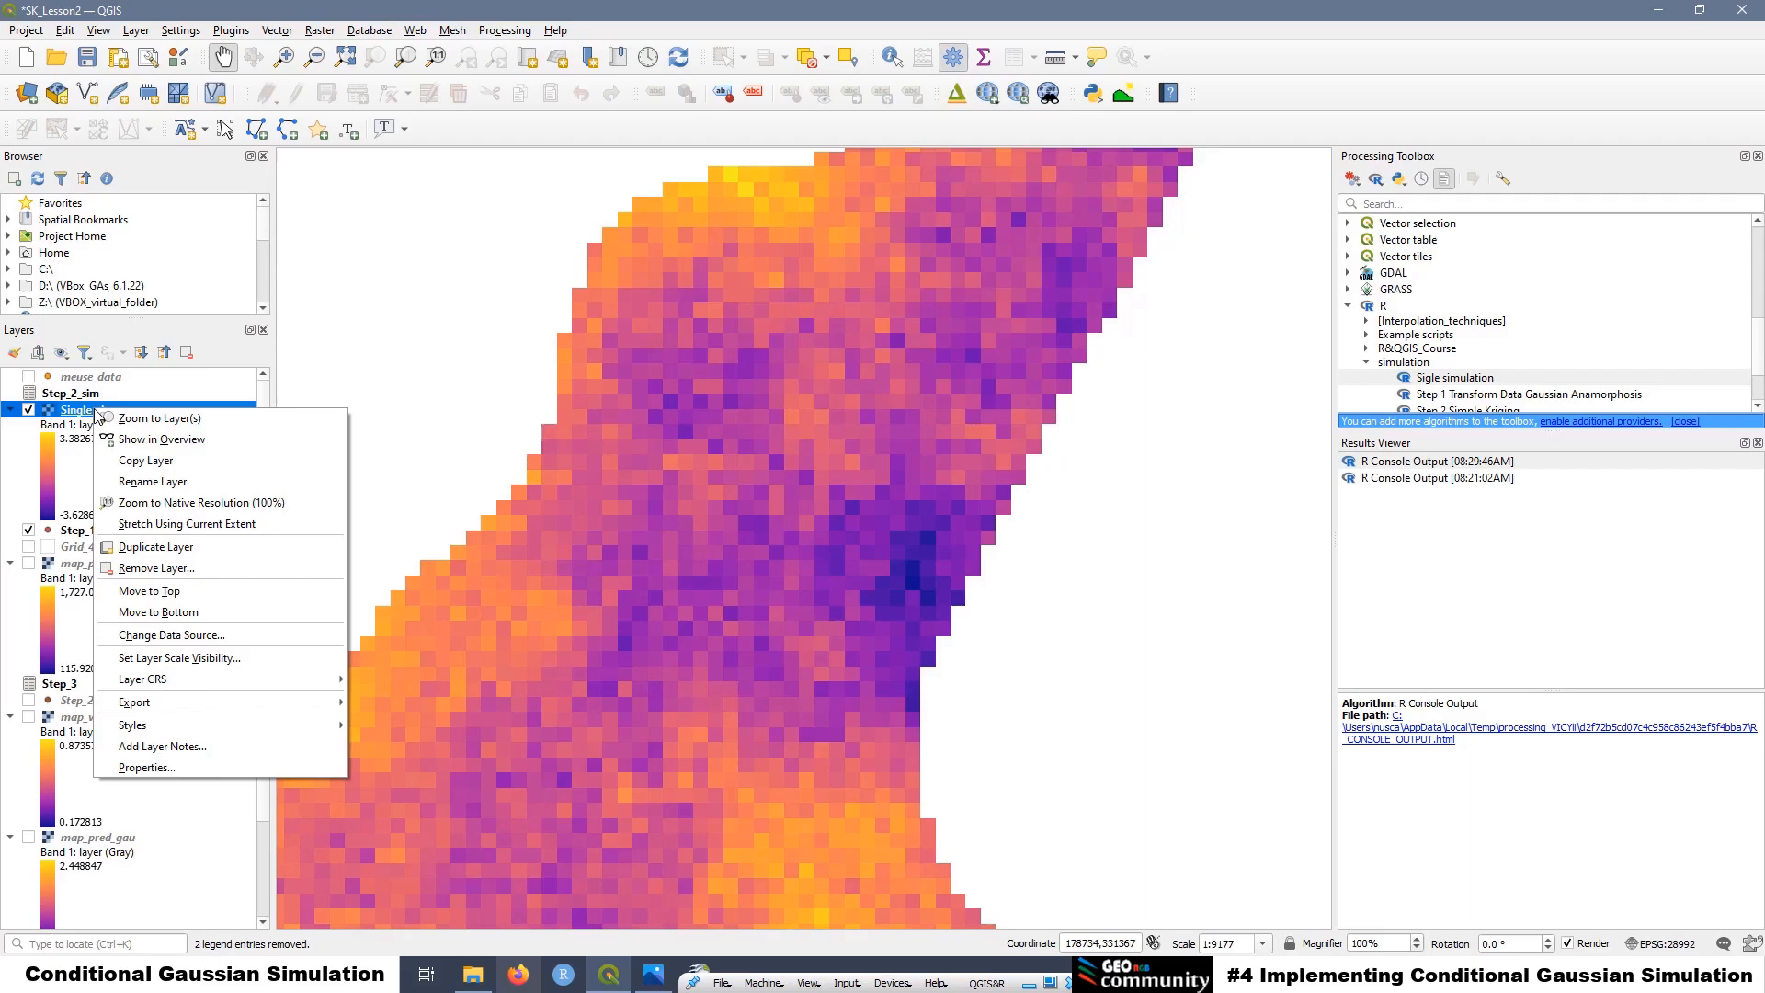
left_click(146, 419)
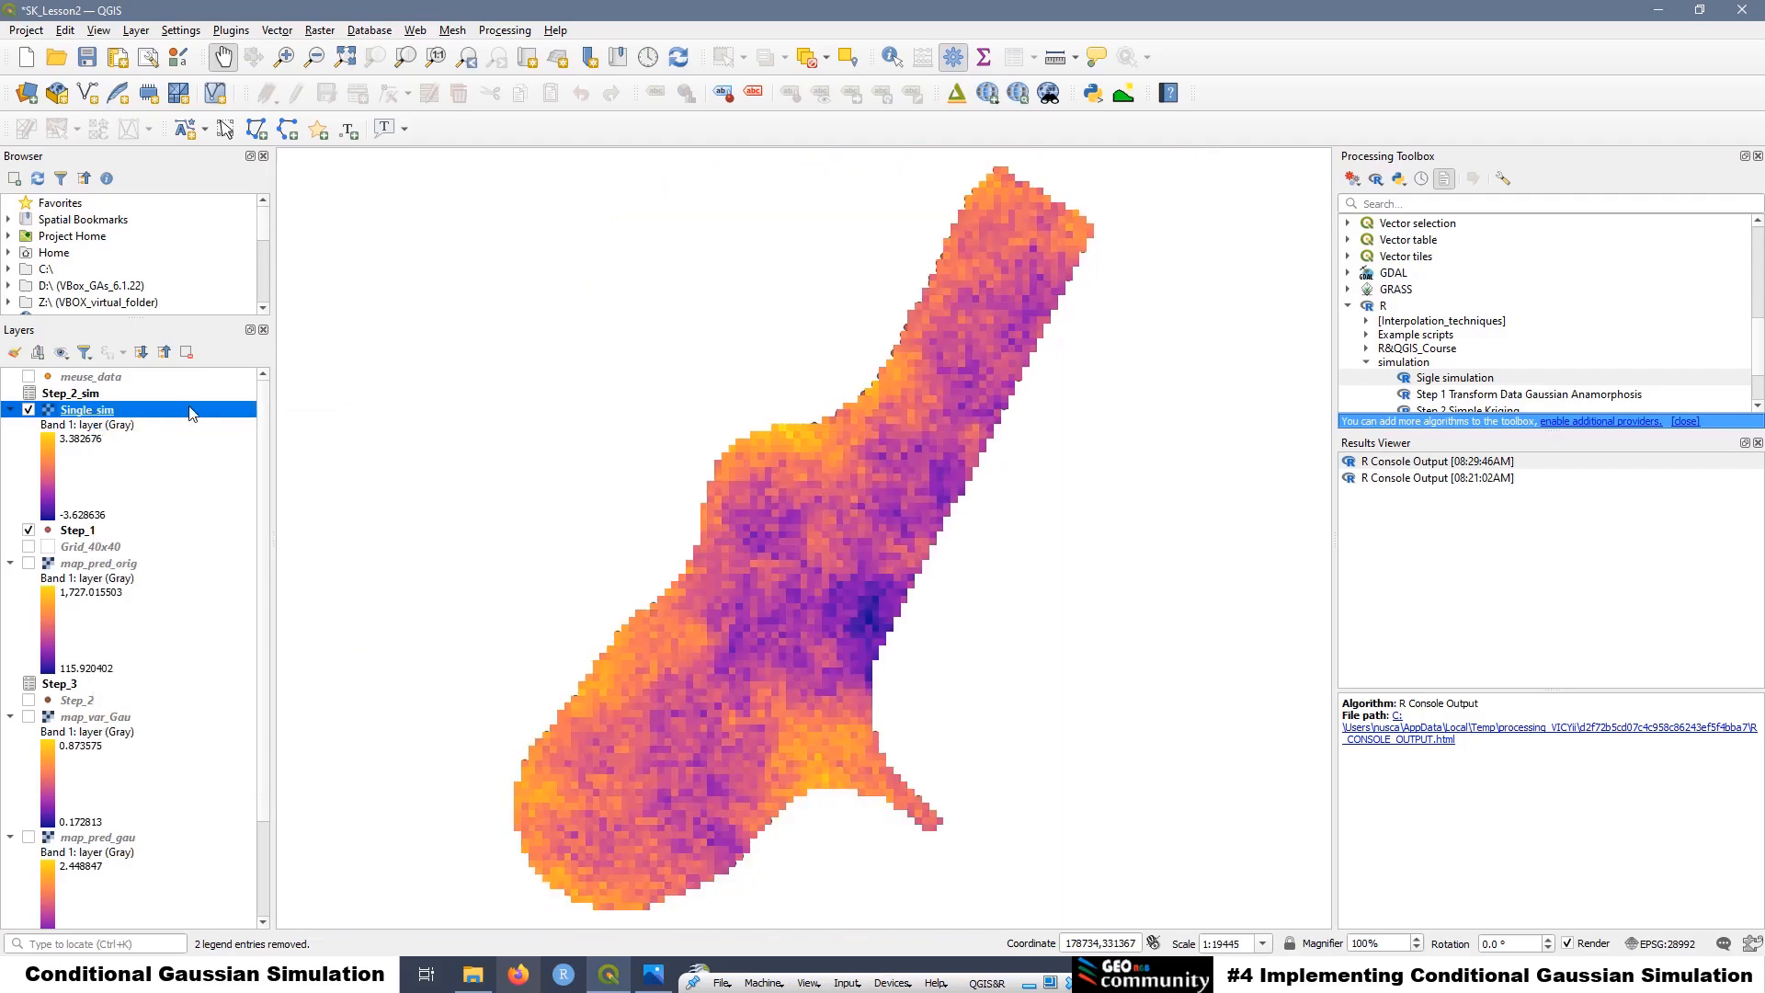
scroll(110, 662, "down", 2)
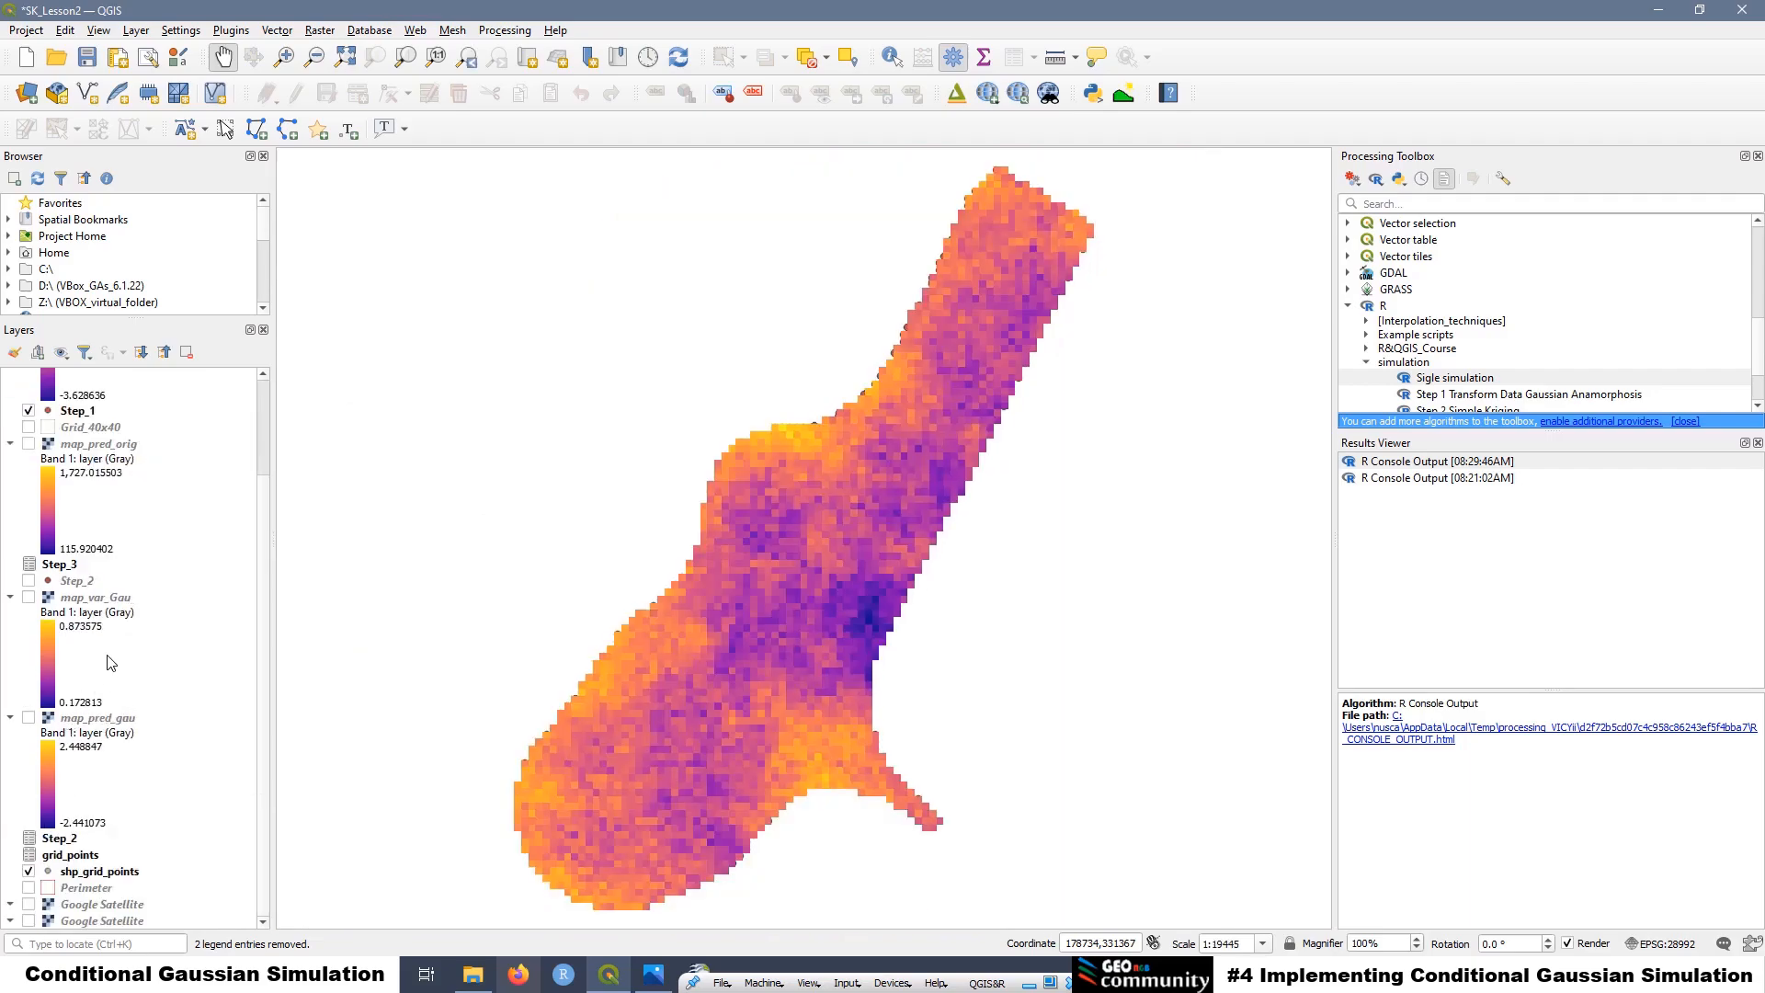
left_click(29, 922)
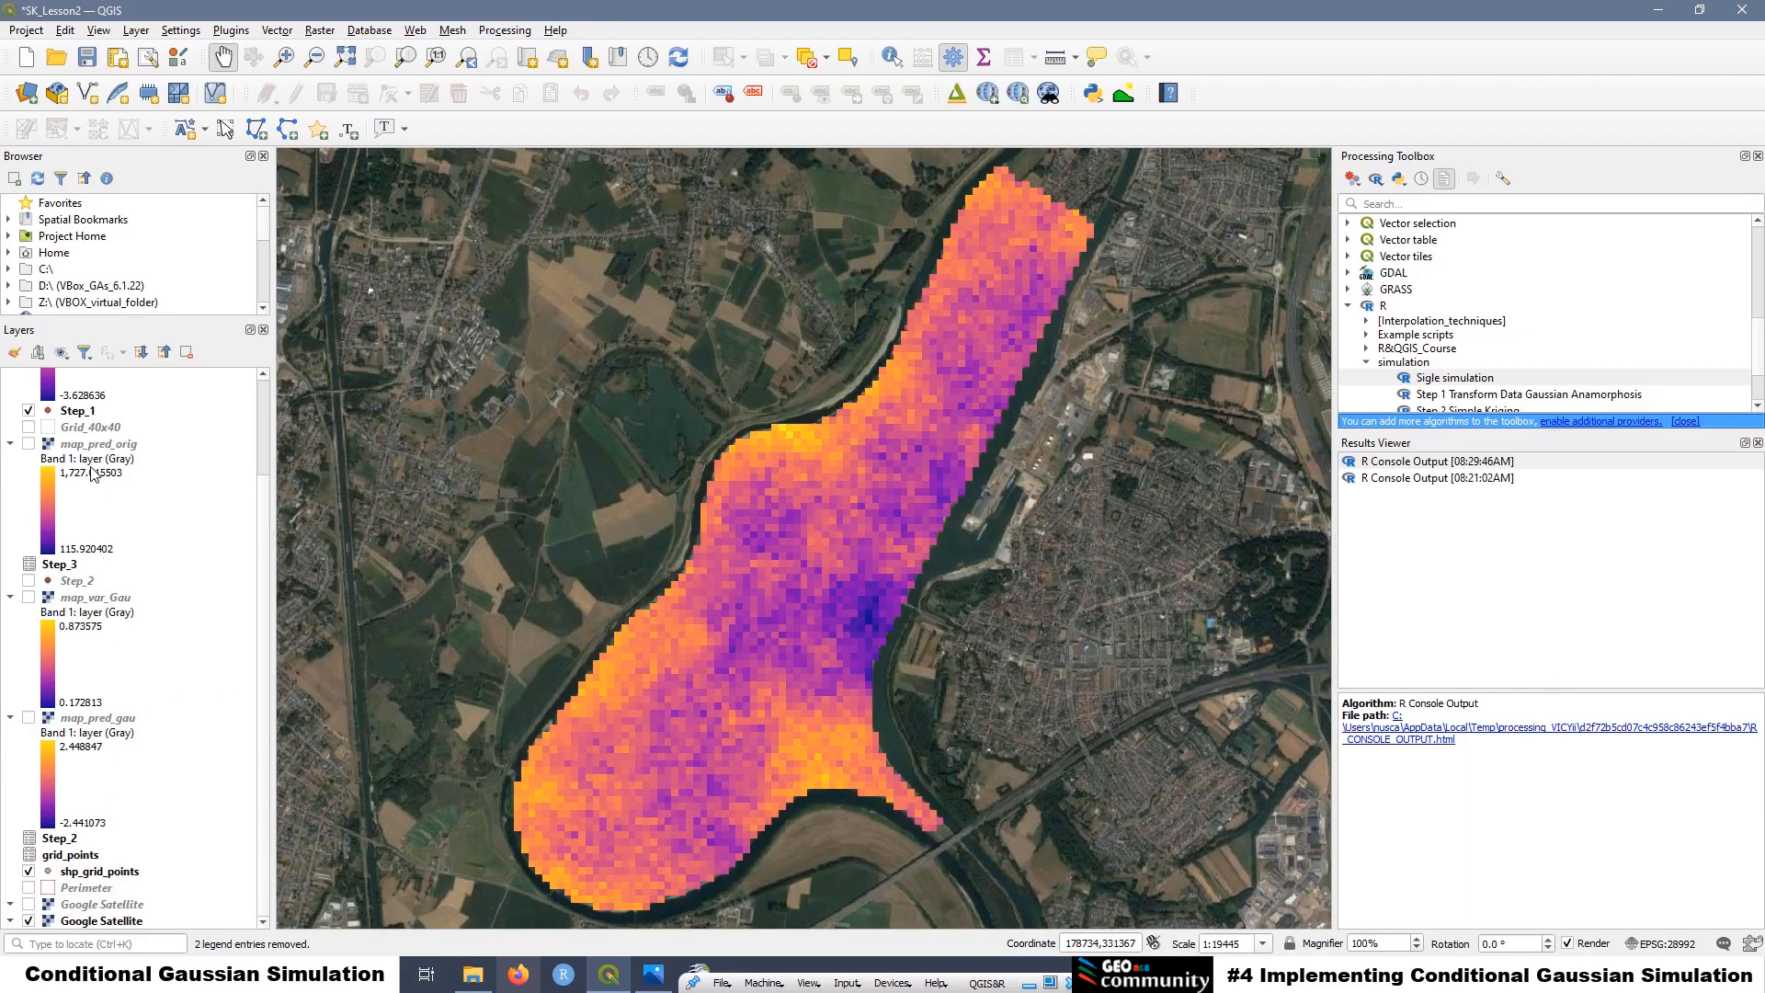
Hide Single_sim and show map_pred_gau, map_var_Gau and map_pred_orig one after another to review the kriging maps
scroll(156, 496, "up", 3)
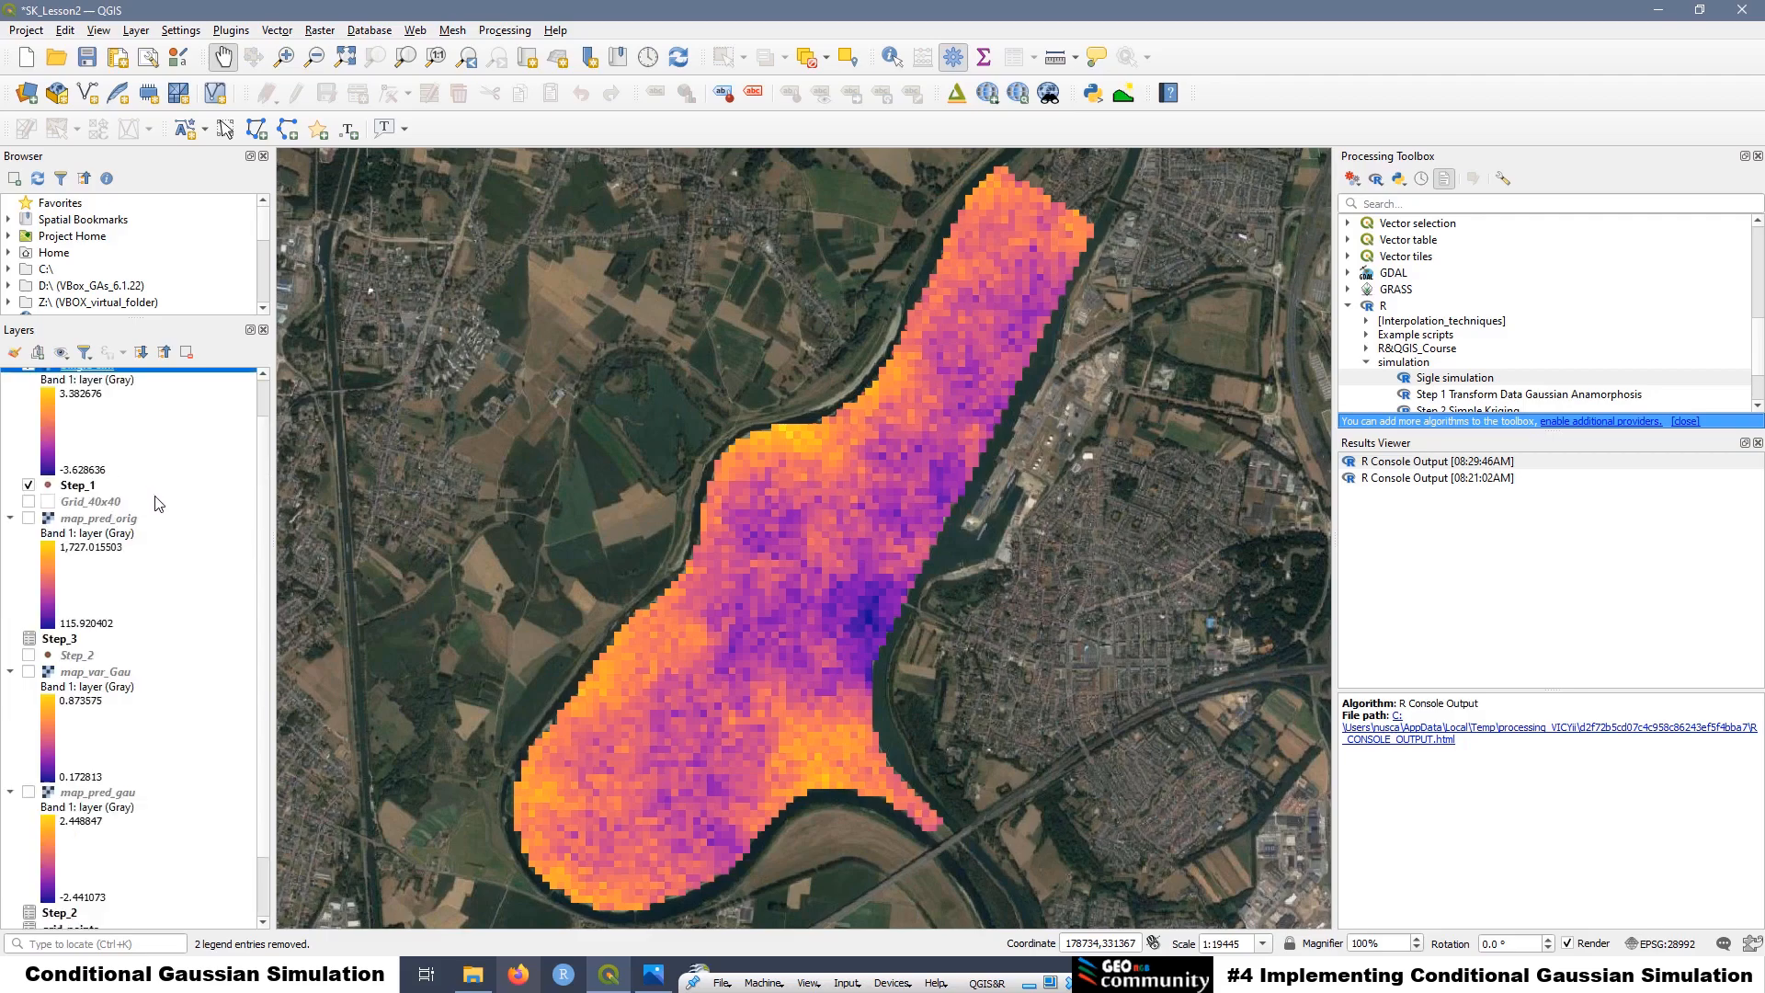
left_click(28, 410)
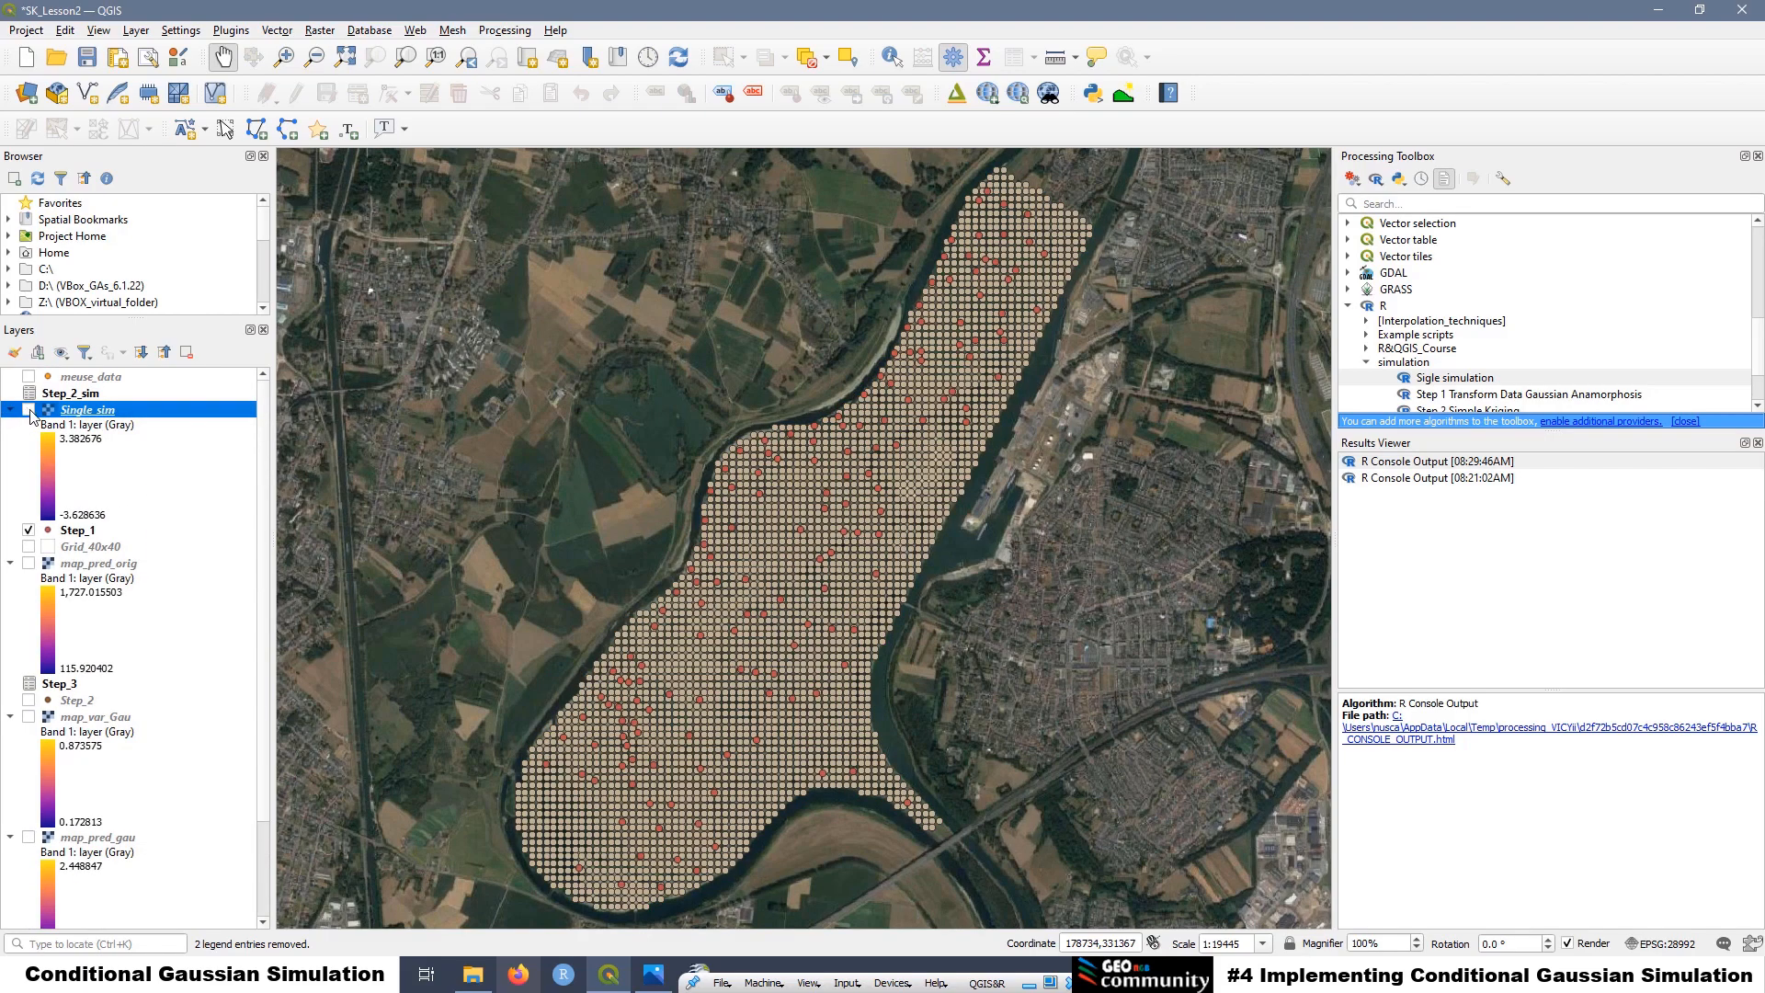
scroll(179, 662, "down", 2)
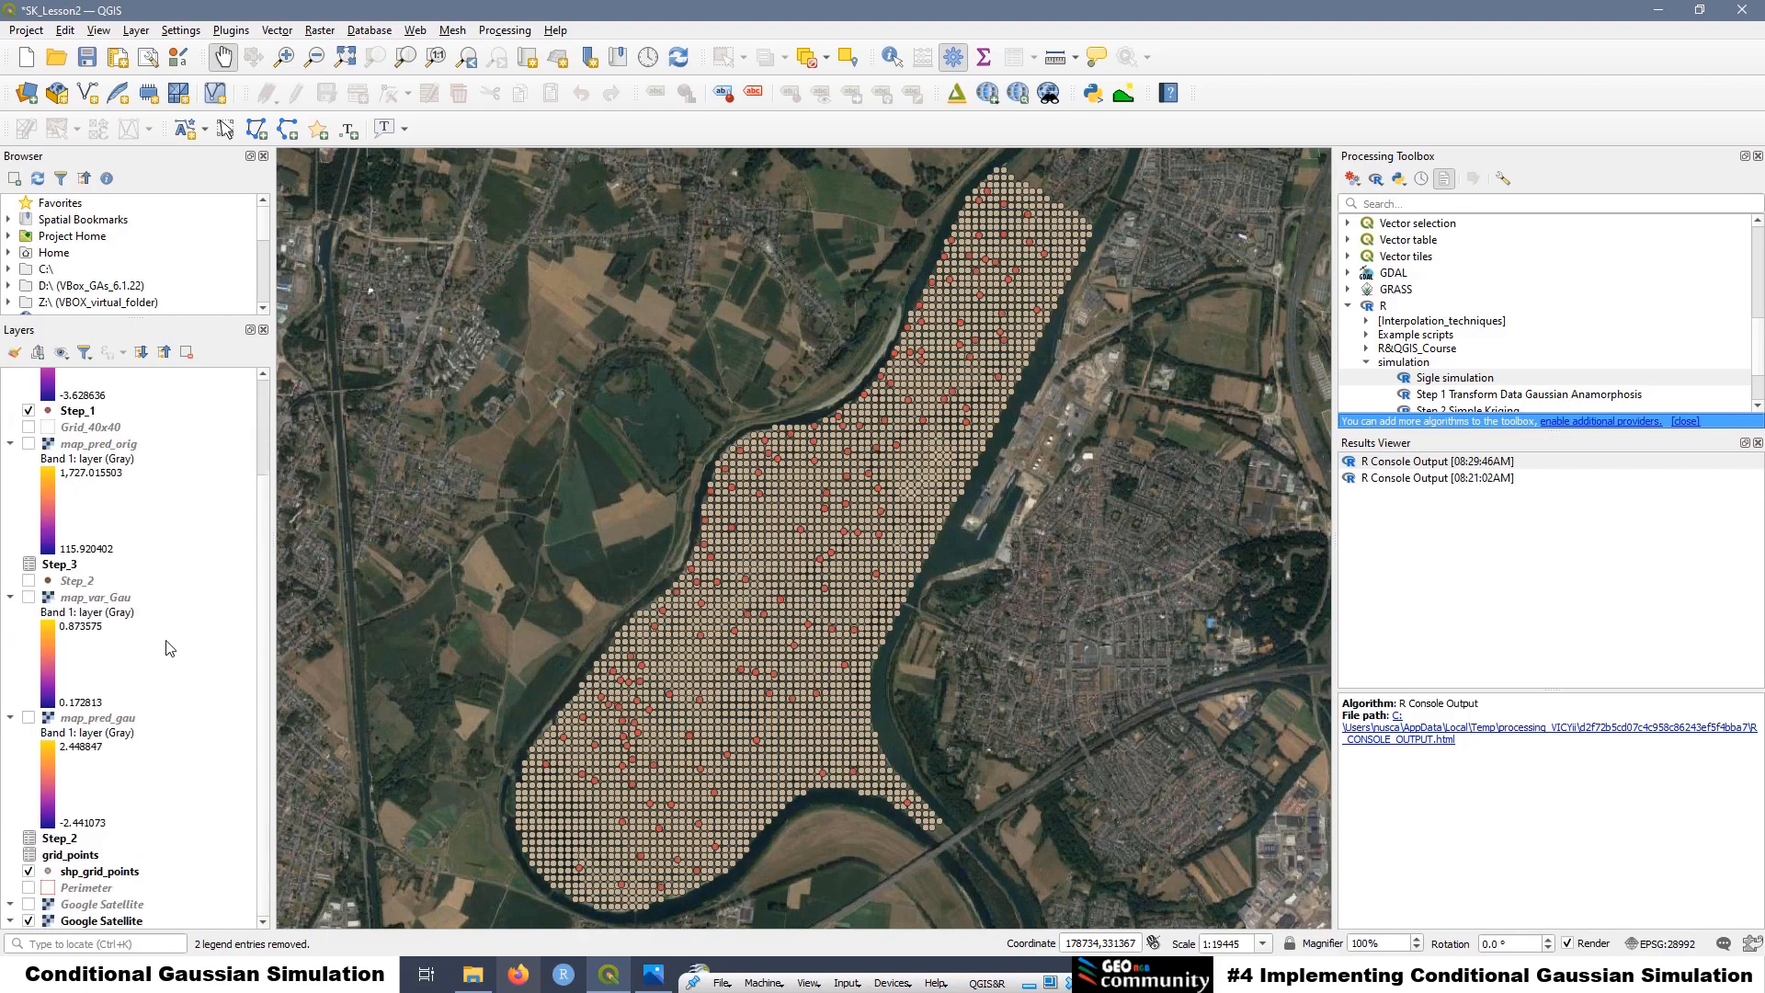
left_click(29, 719)
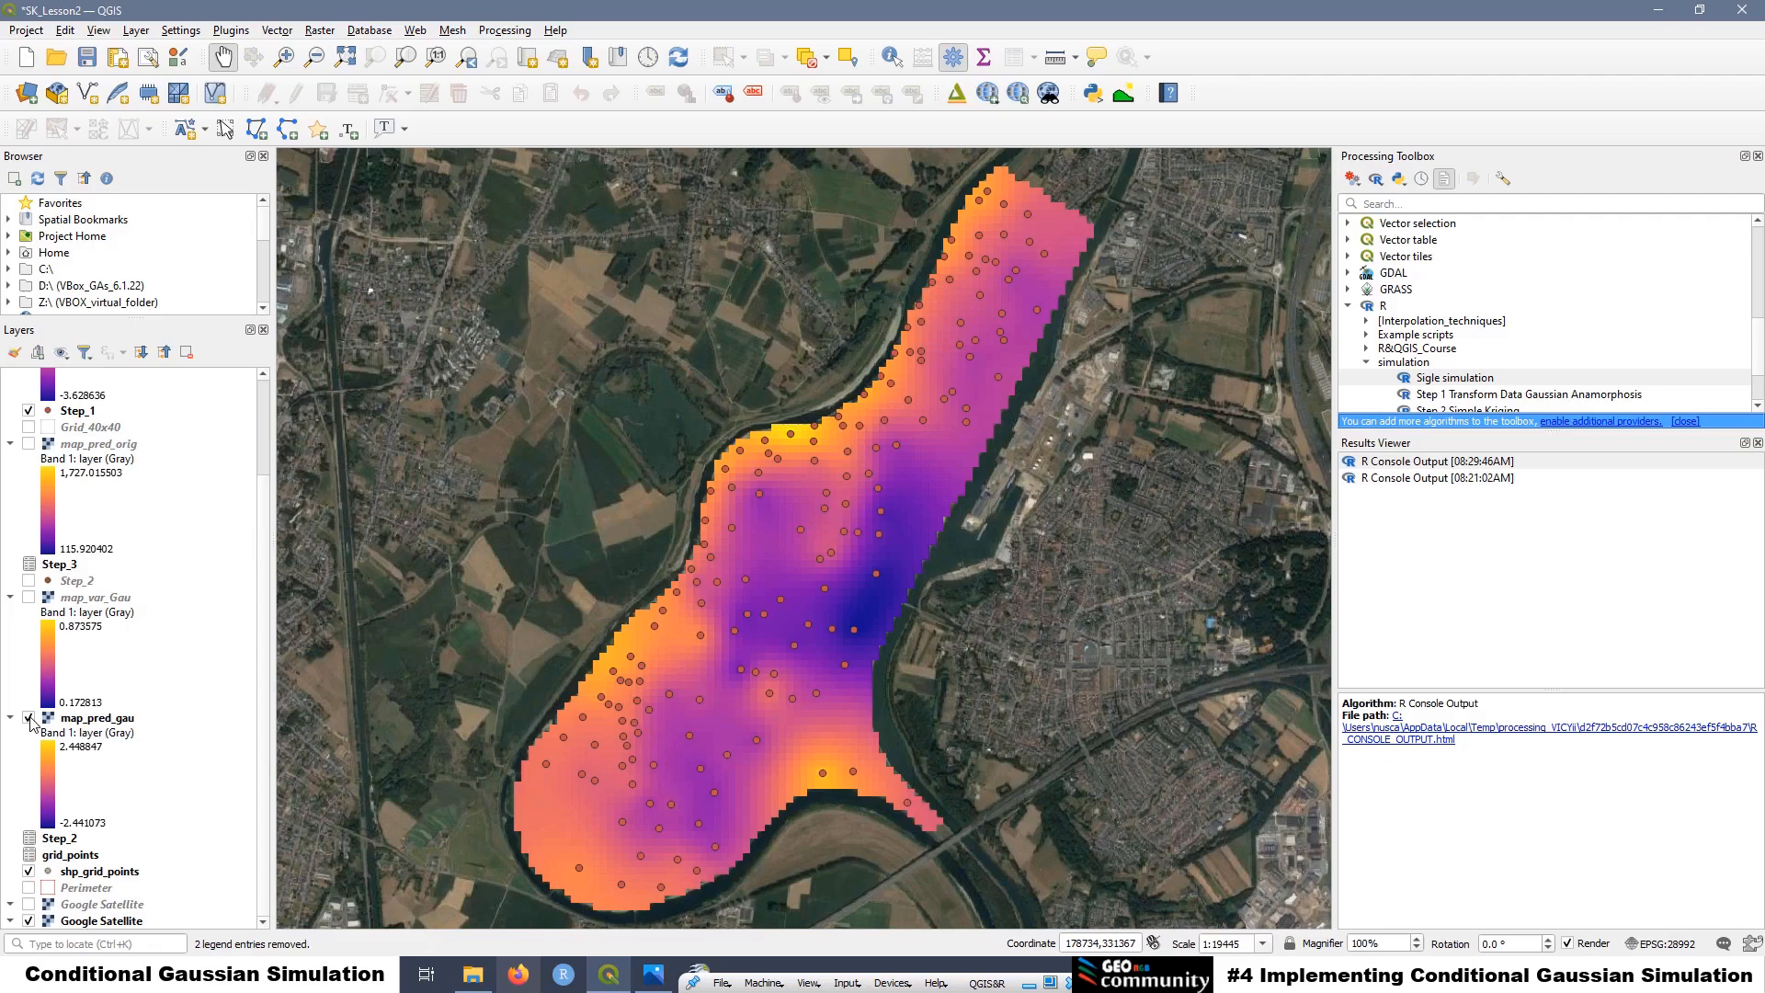
left_click(29, 597)
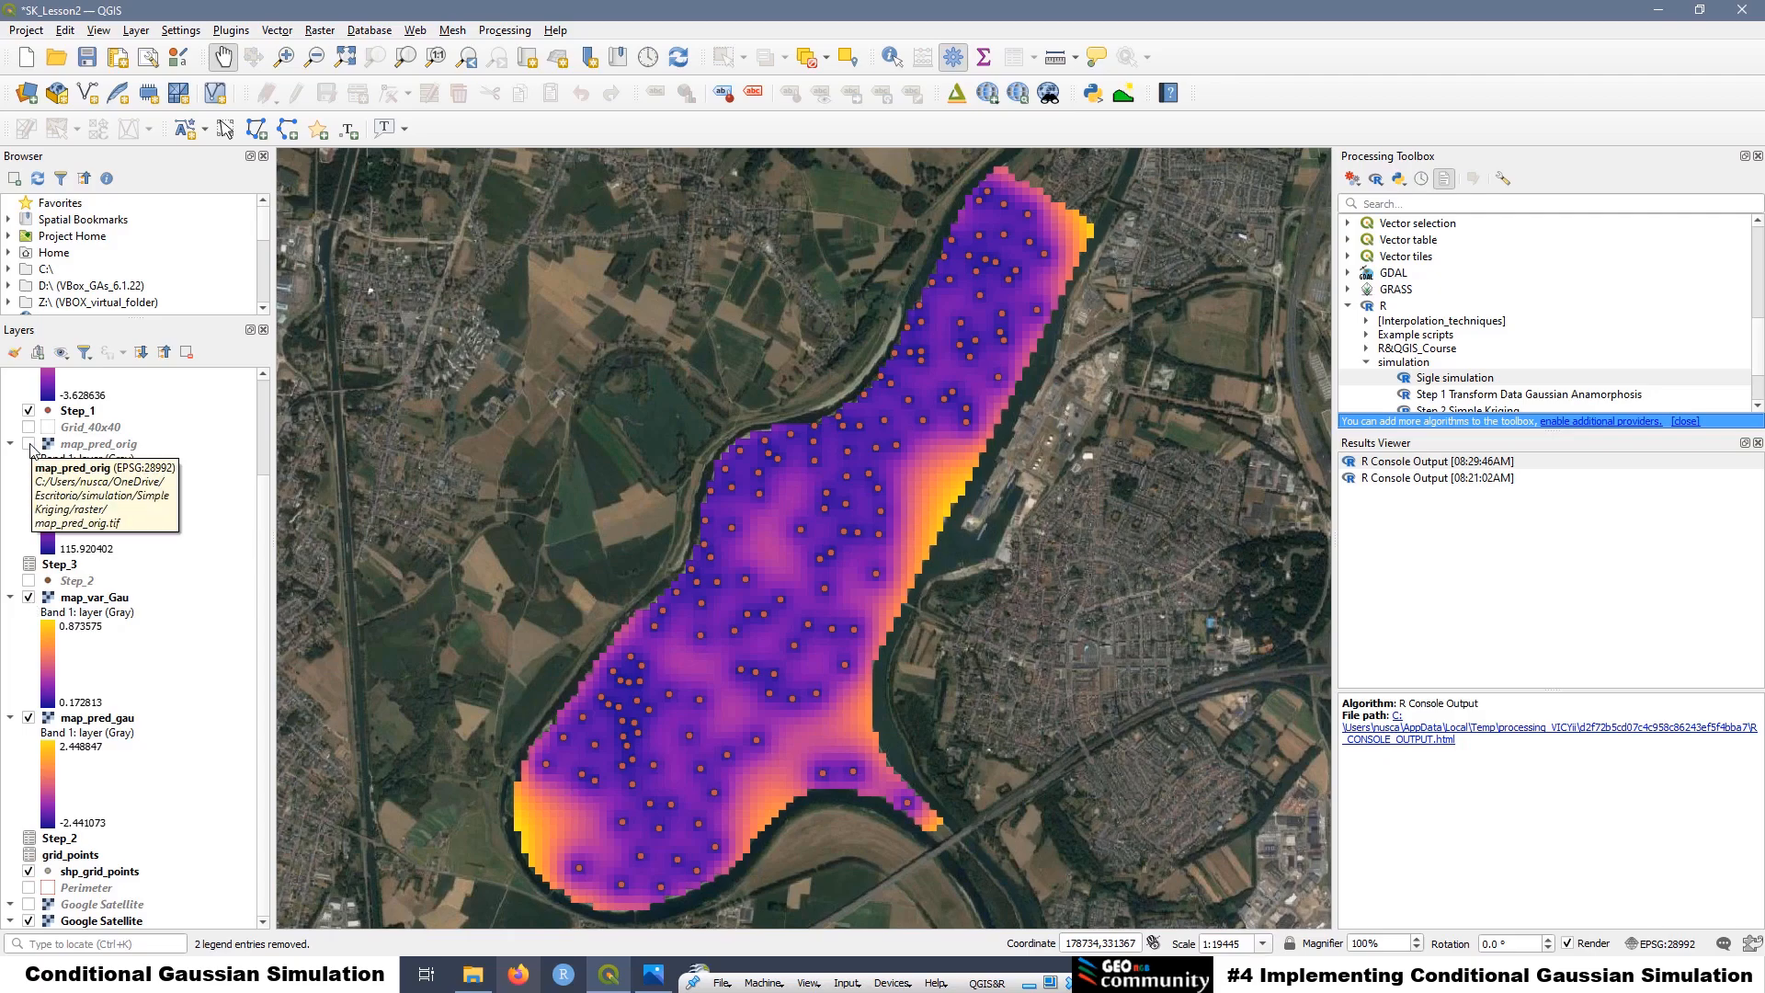
left_click(29, 445)
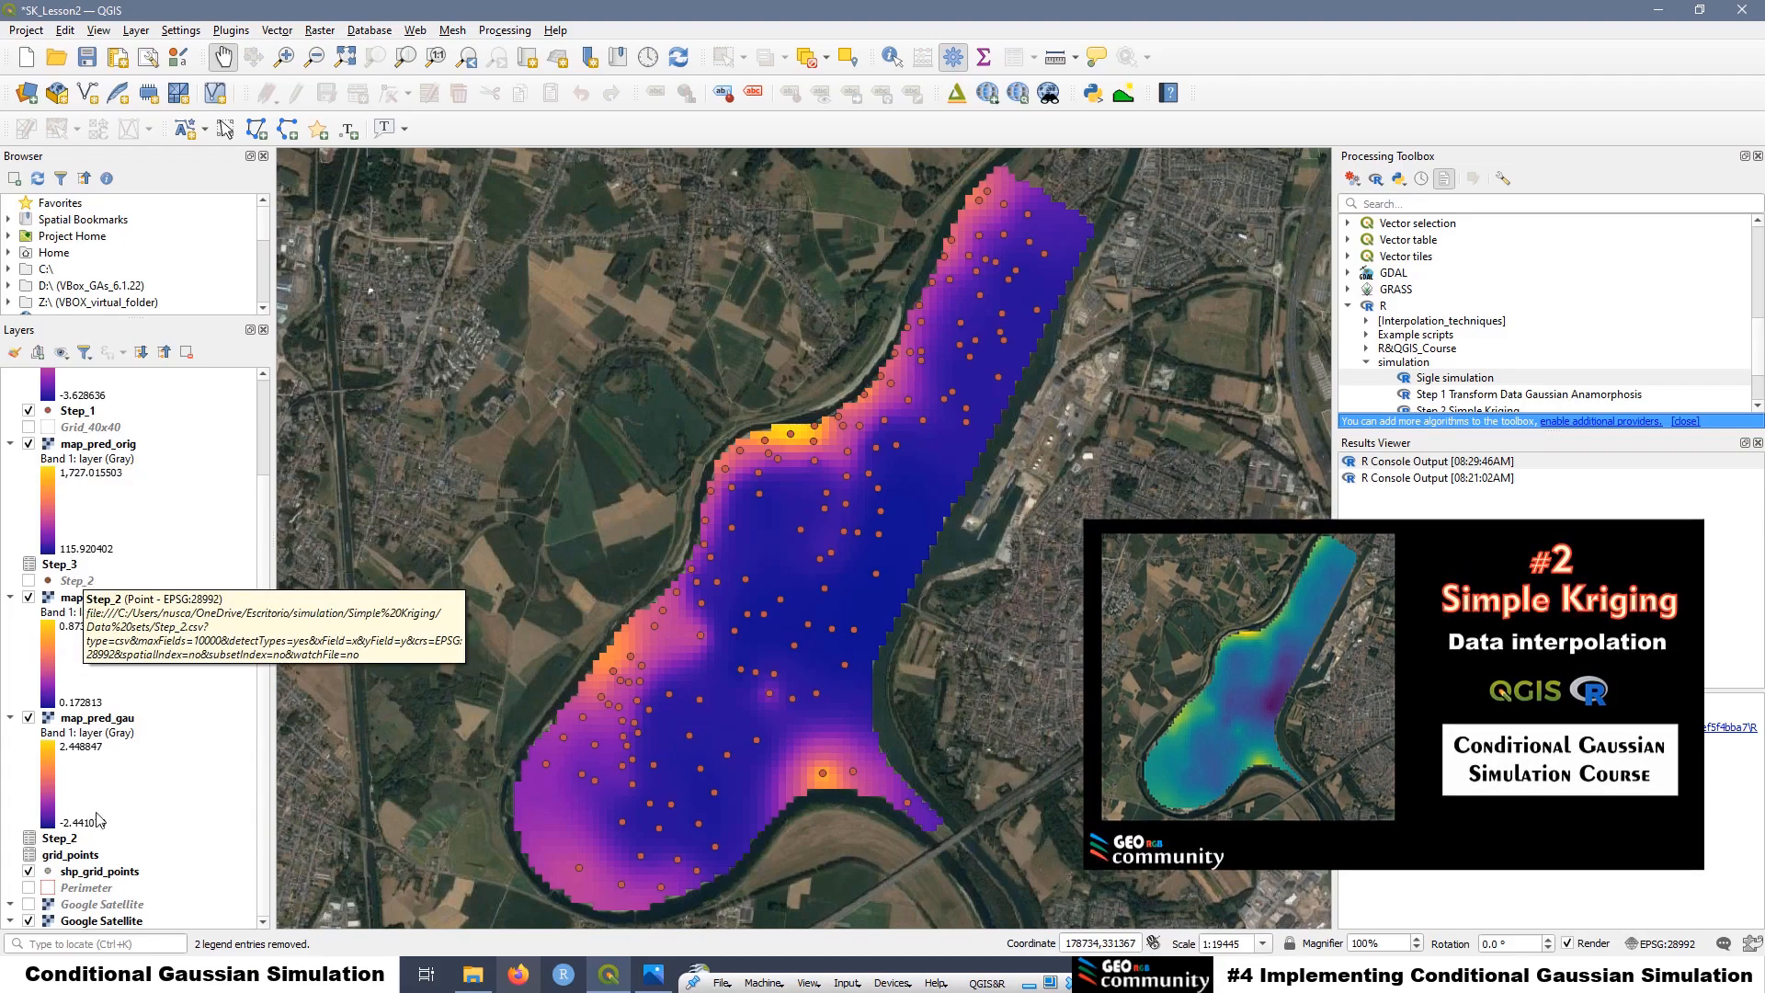
Show Single_sim again and hide map_var_Gau and map_pred_orig, keeping map_pred_gau visible beneath it
scroll(55, 551, "up", 2)
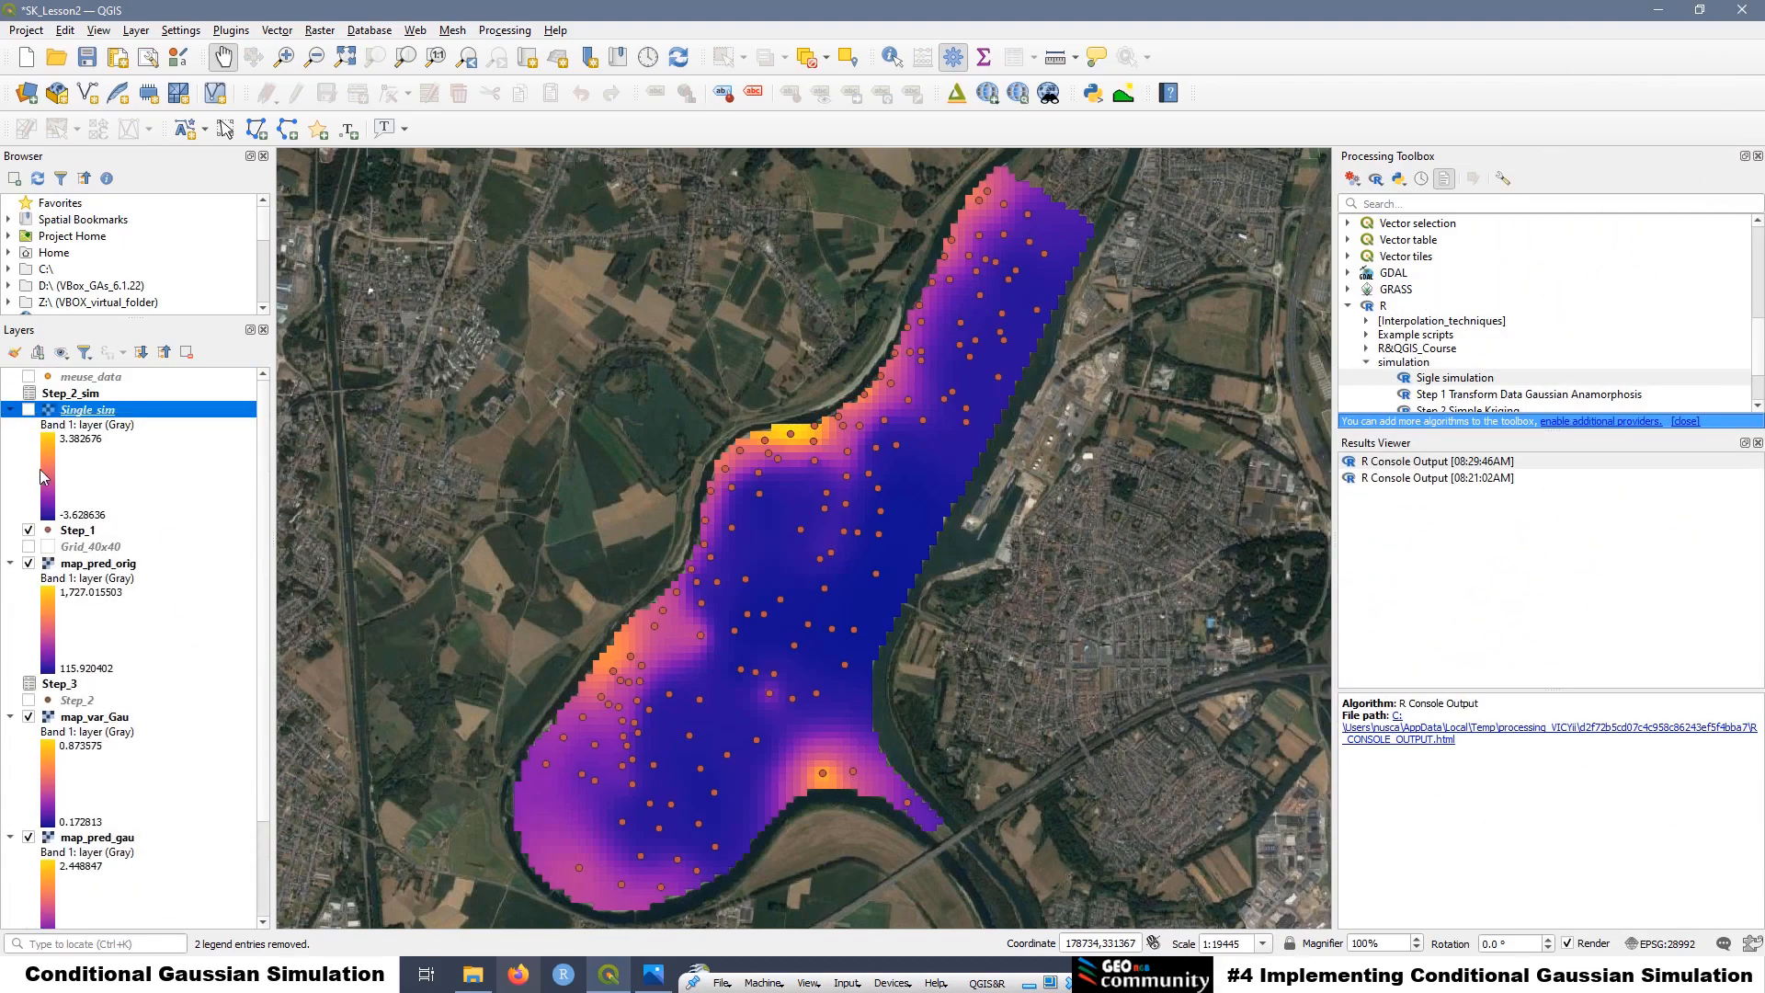
left_click(29, 410)
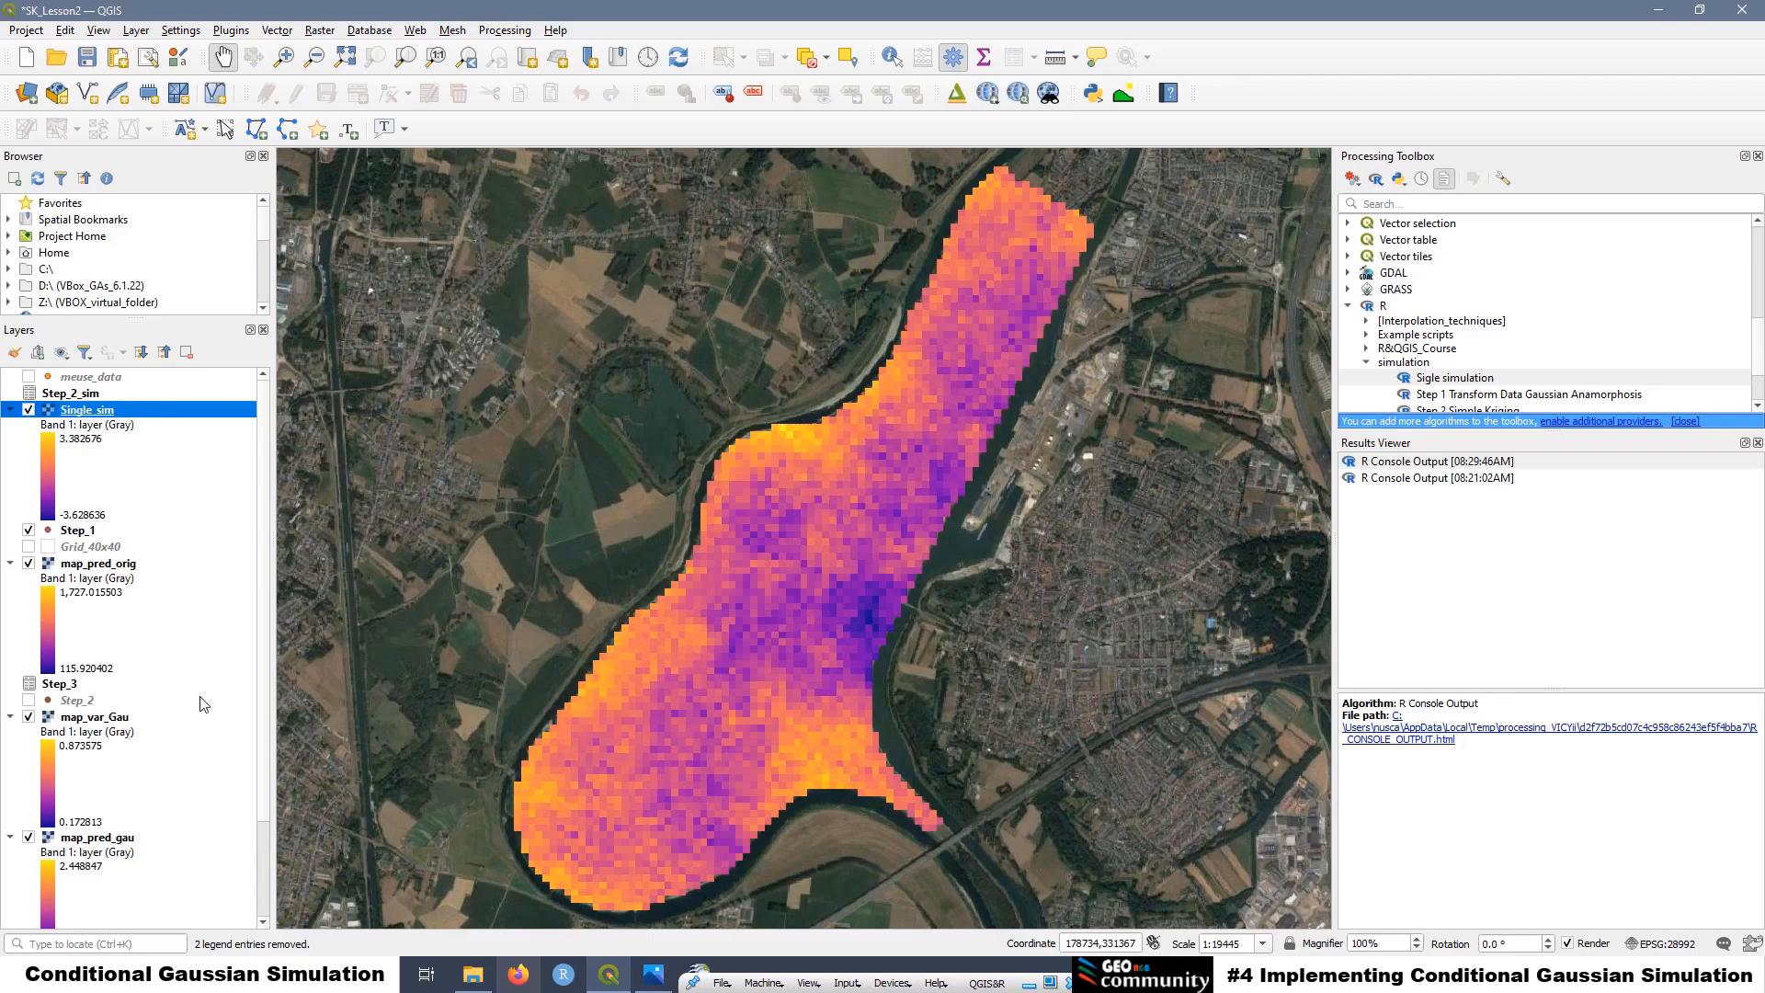
left_click(29, 717)
left_click(29, 564)
Compare Single_sim with the map_pred_gau kriging prediction by repeatedly toggling the visibility of Single_sim
left_click(28, 410)
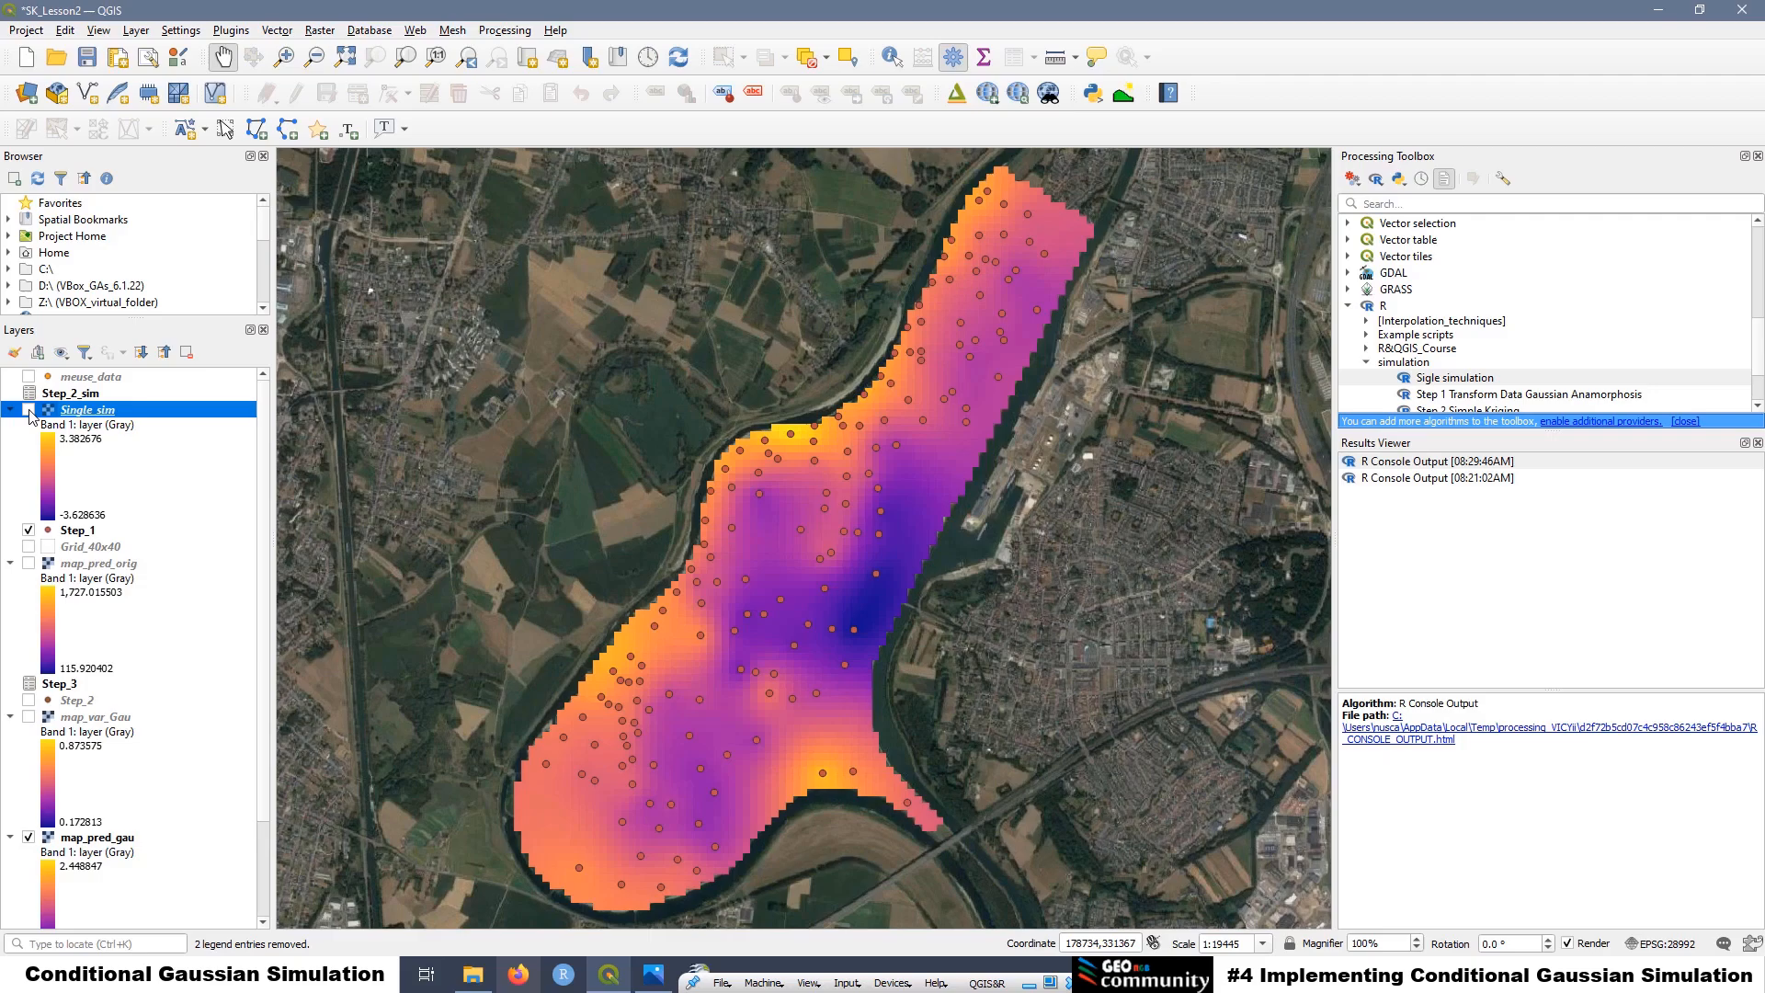
left_click(29, 410)
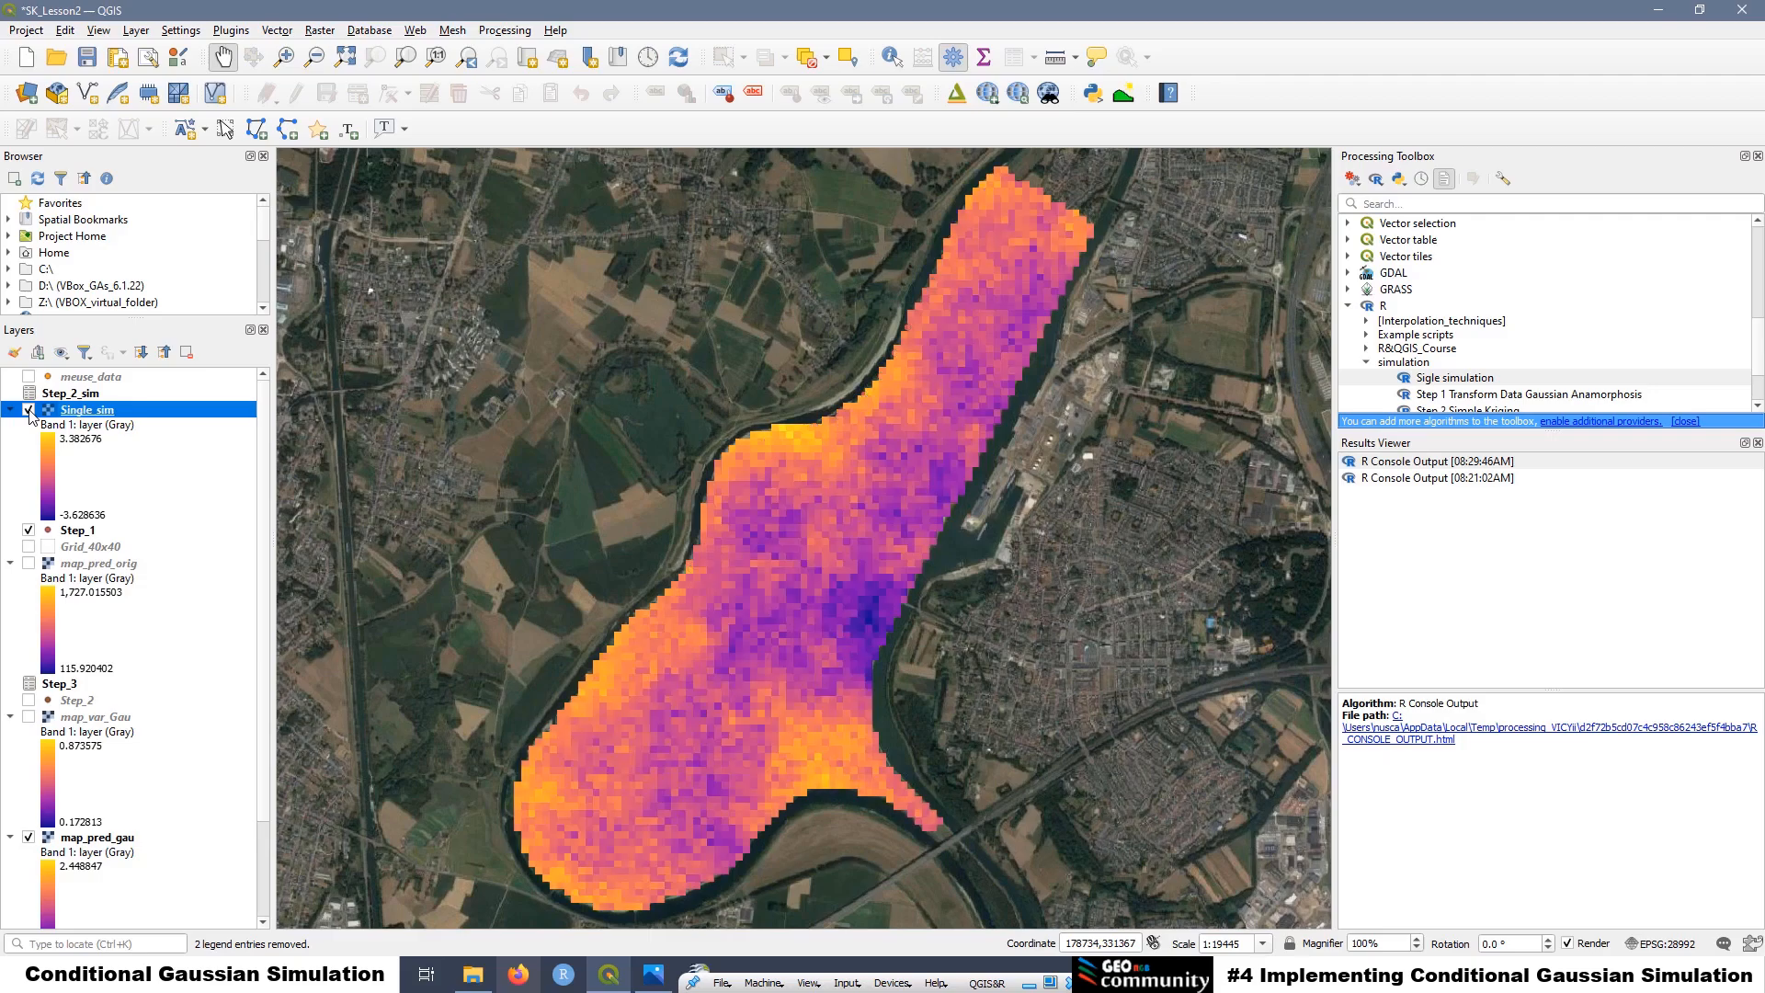
left_click(28, 410)
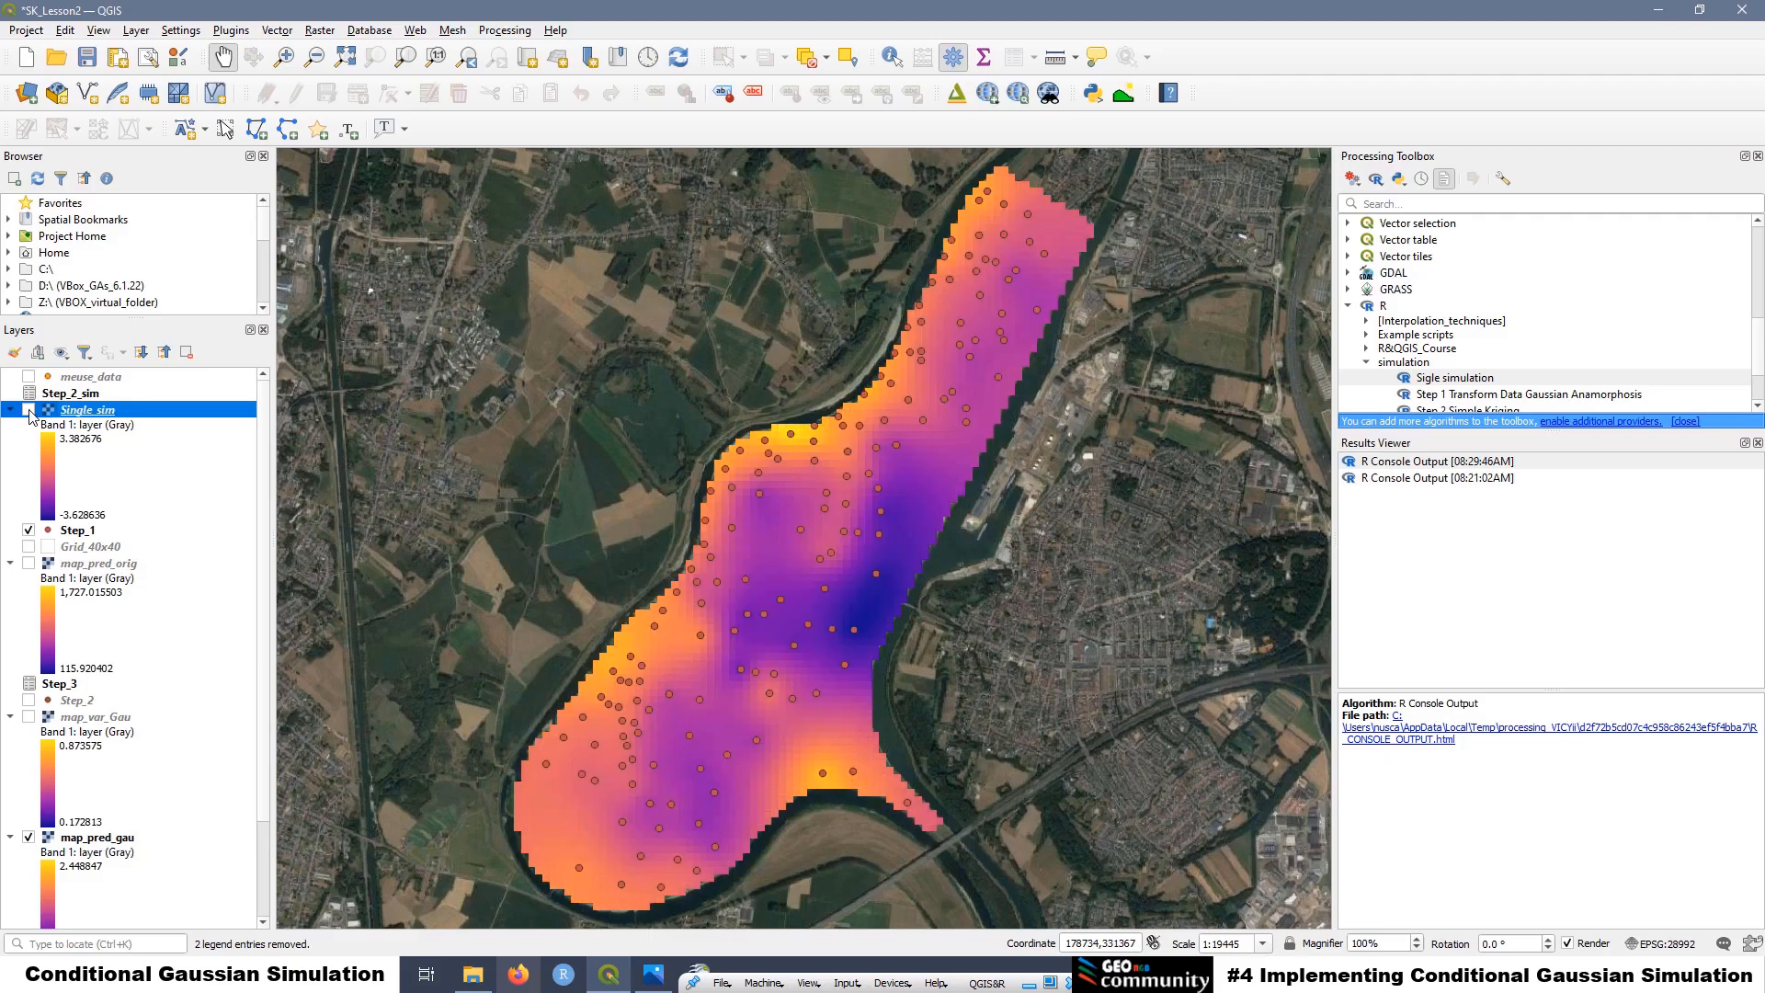
left_click(29, 410)
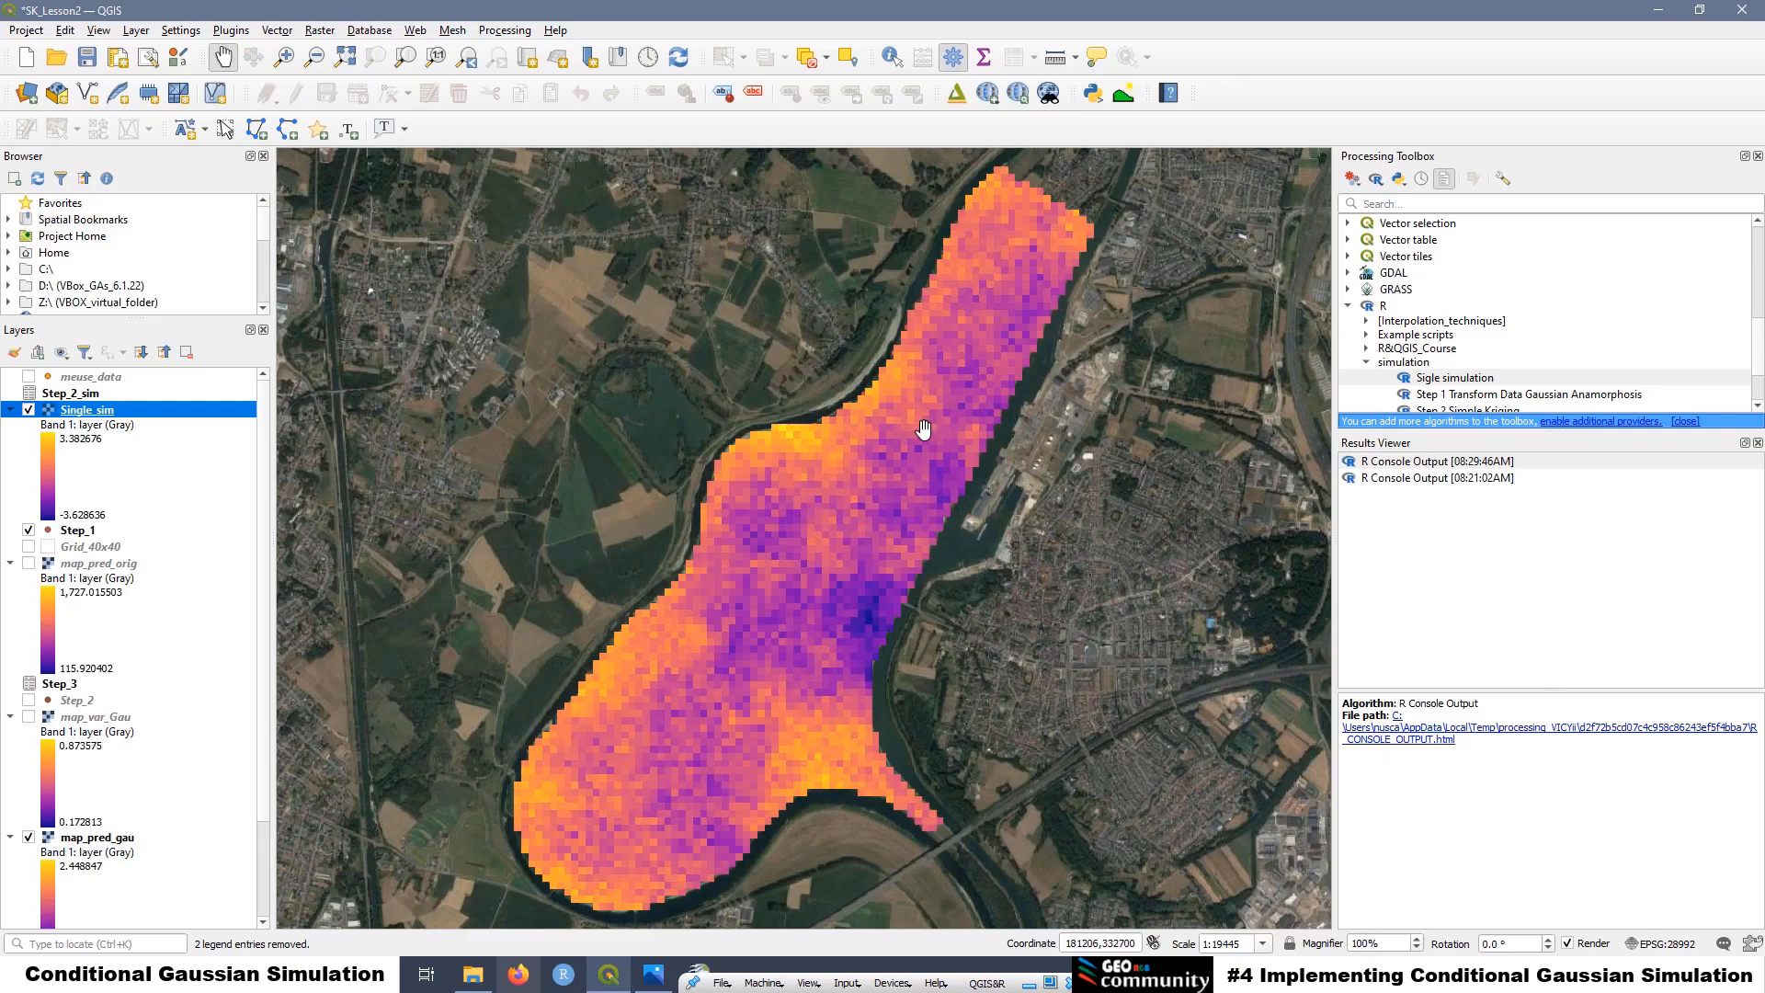
left_click(28, 410)
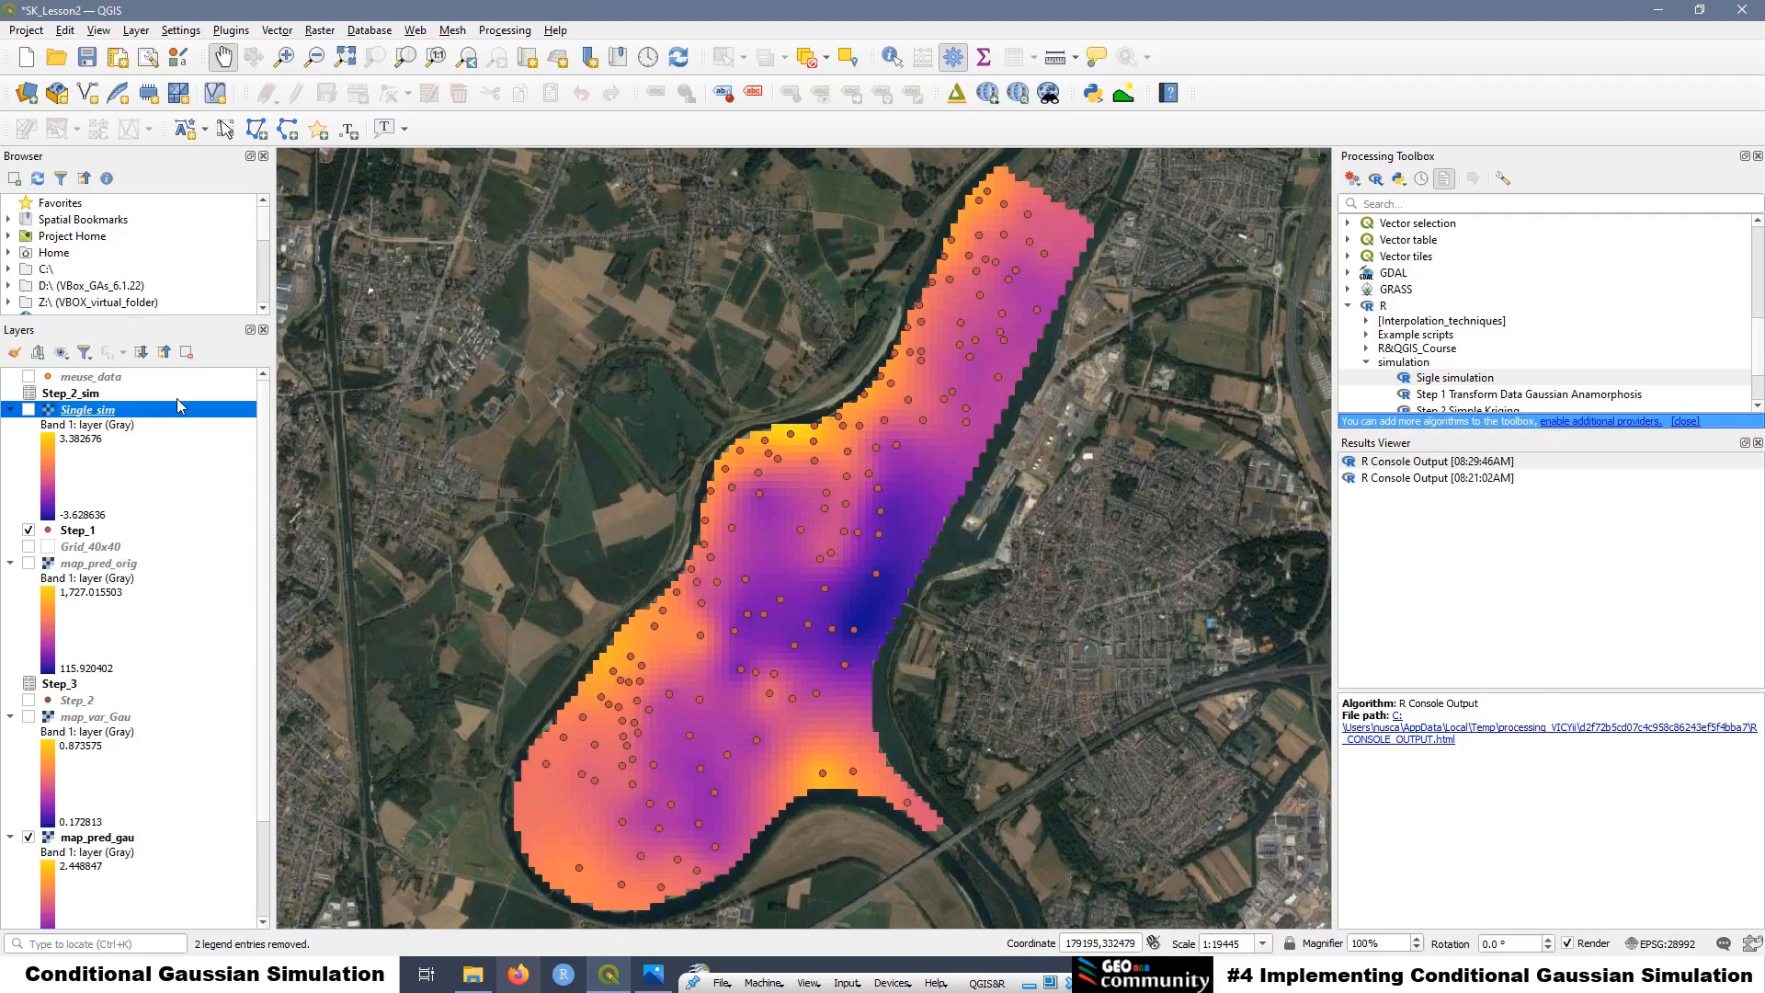
left_click(29, 410)
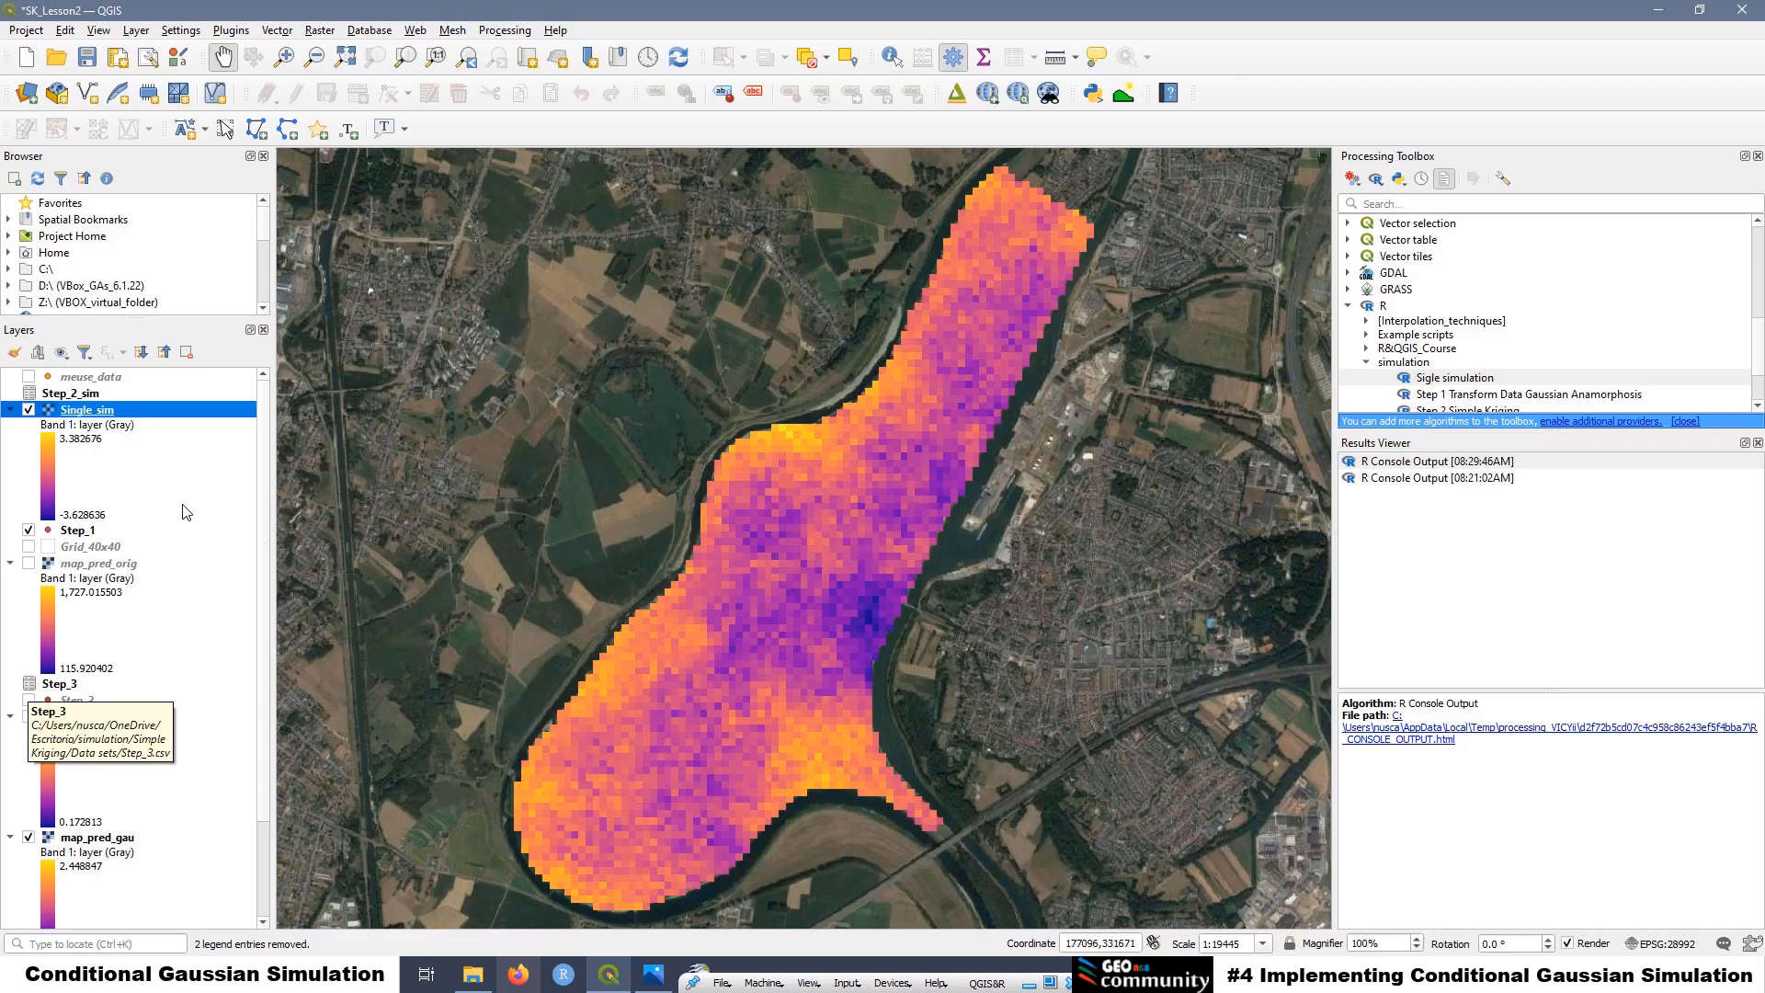
key("space")
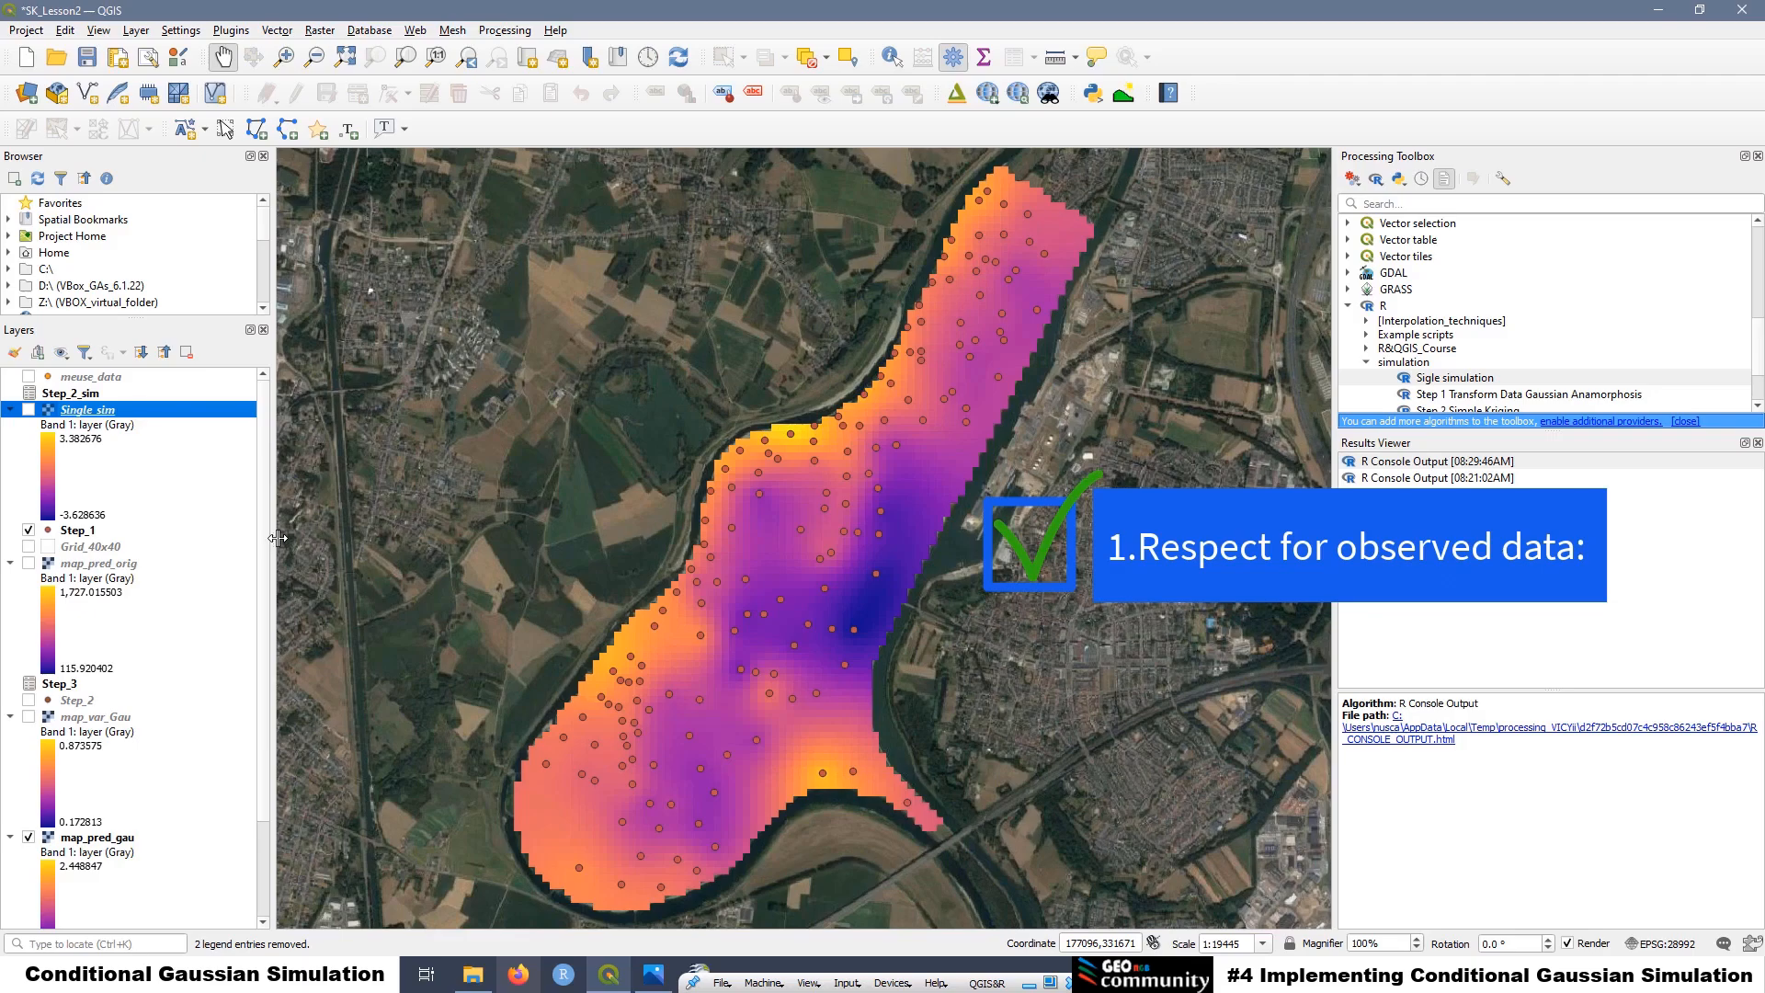
key("space")
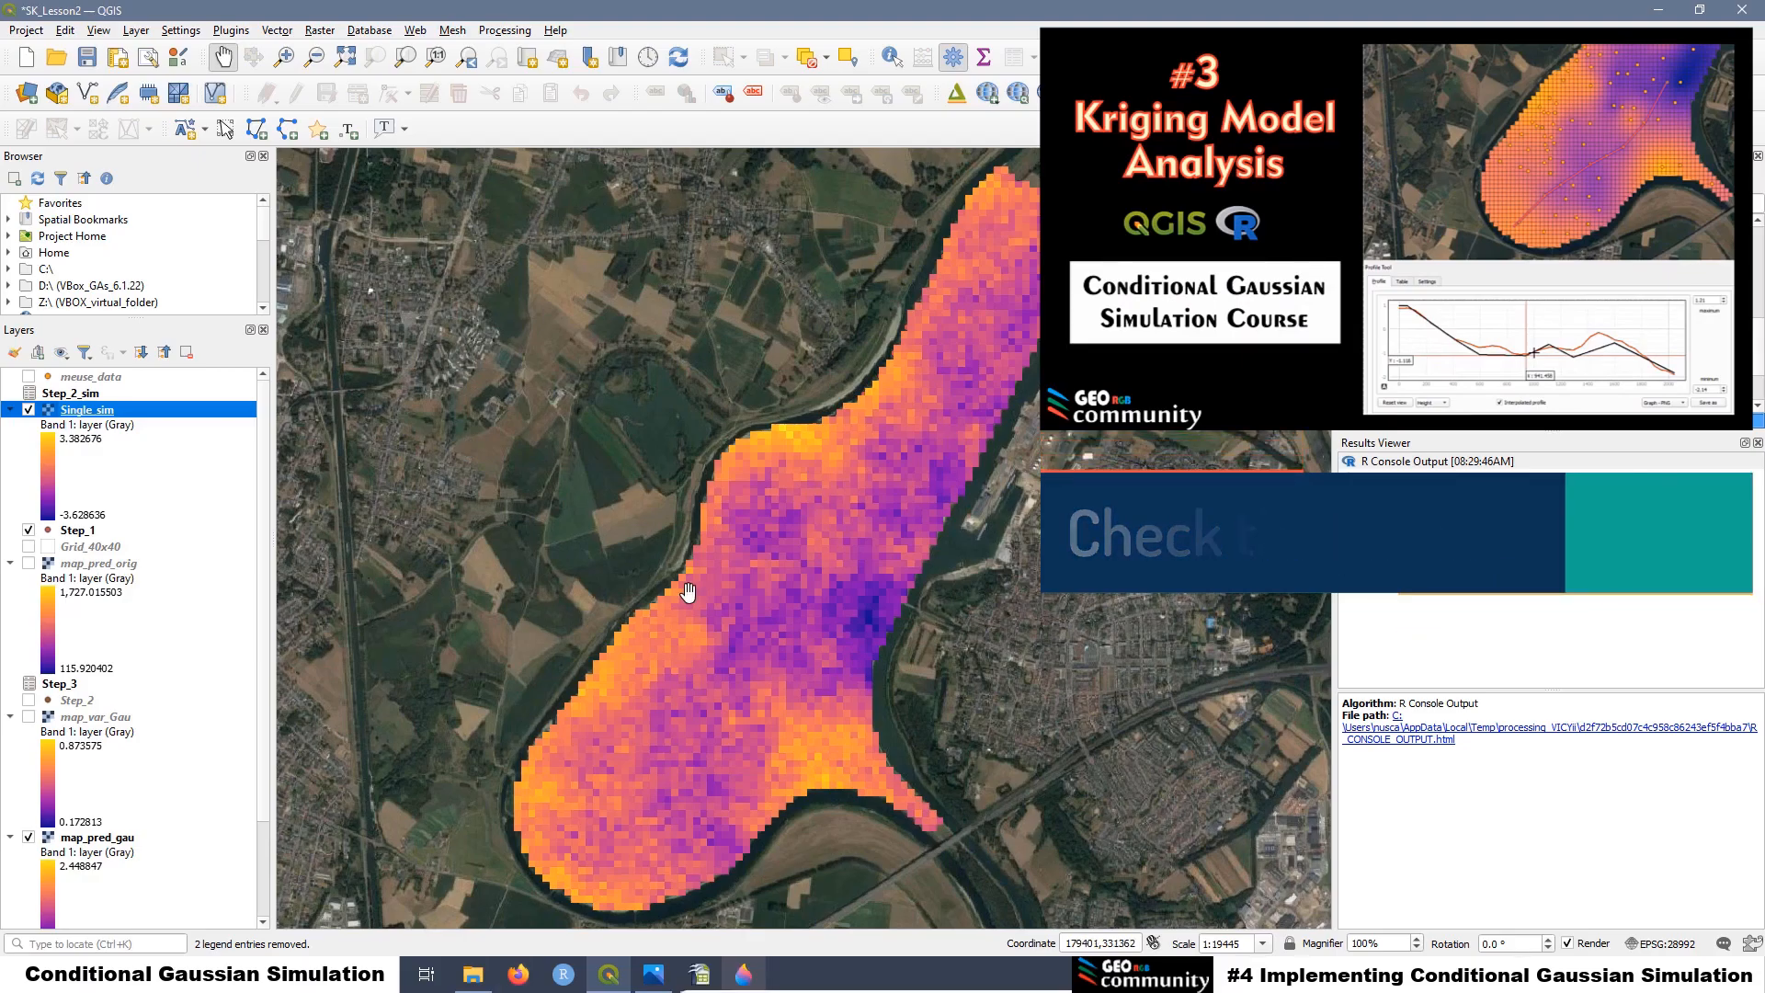
left_click(744, 976)
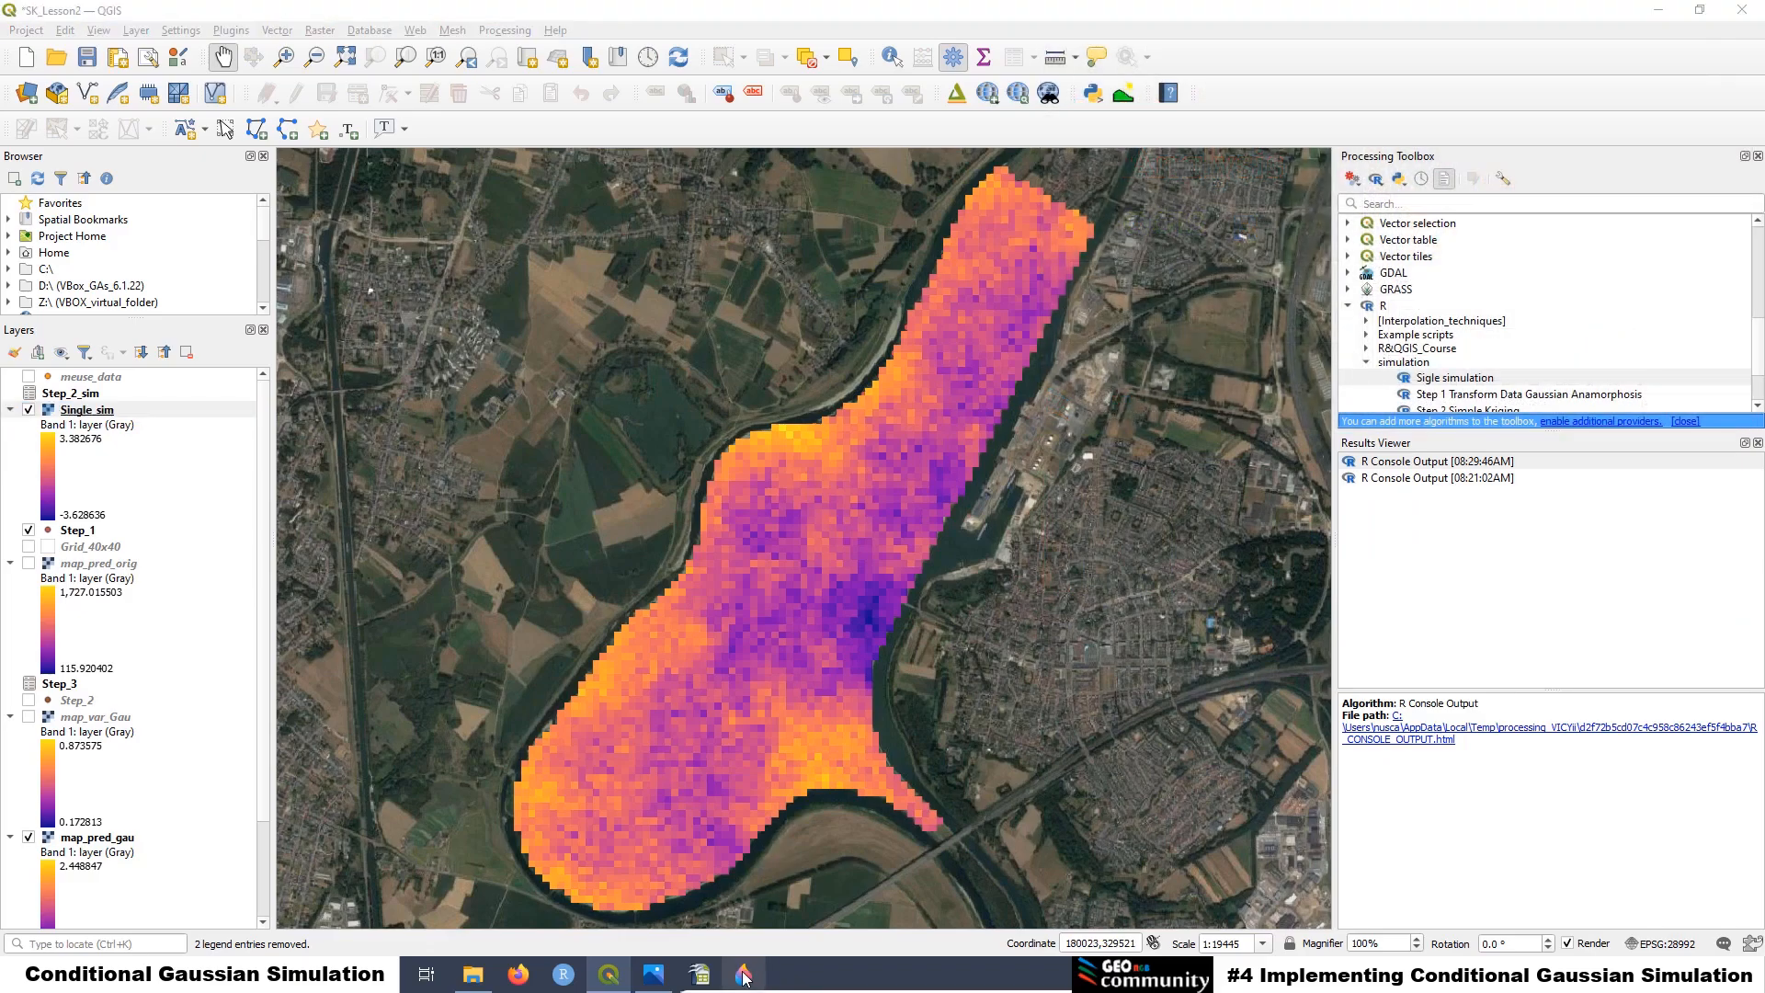
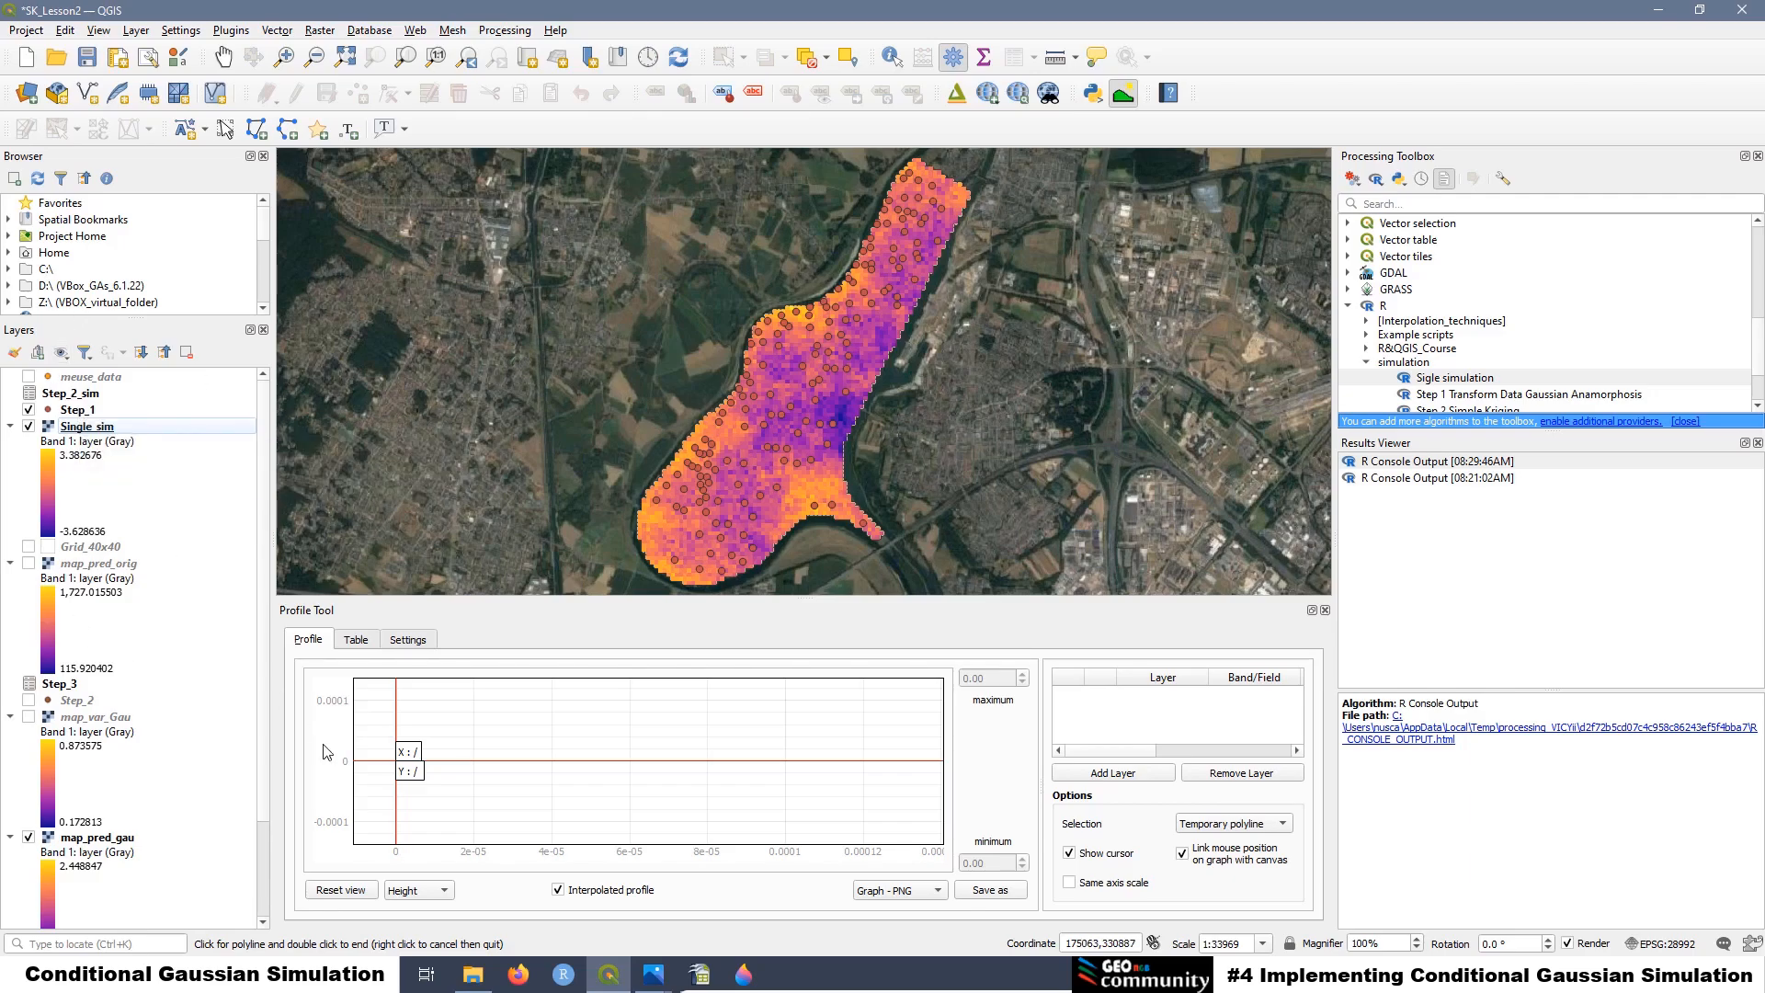
Add the map_pred_gau and Single_sim rasters to the Profile Tool's layer list
left_click(109, 838)
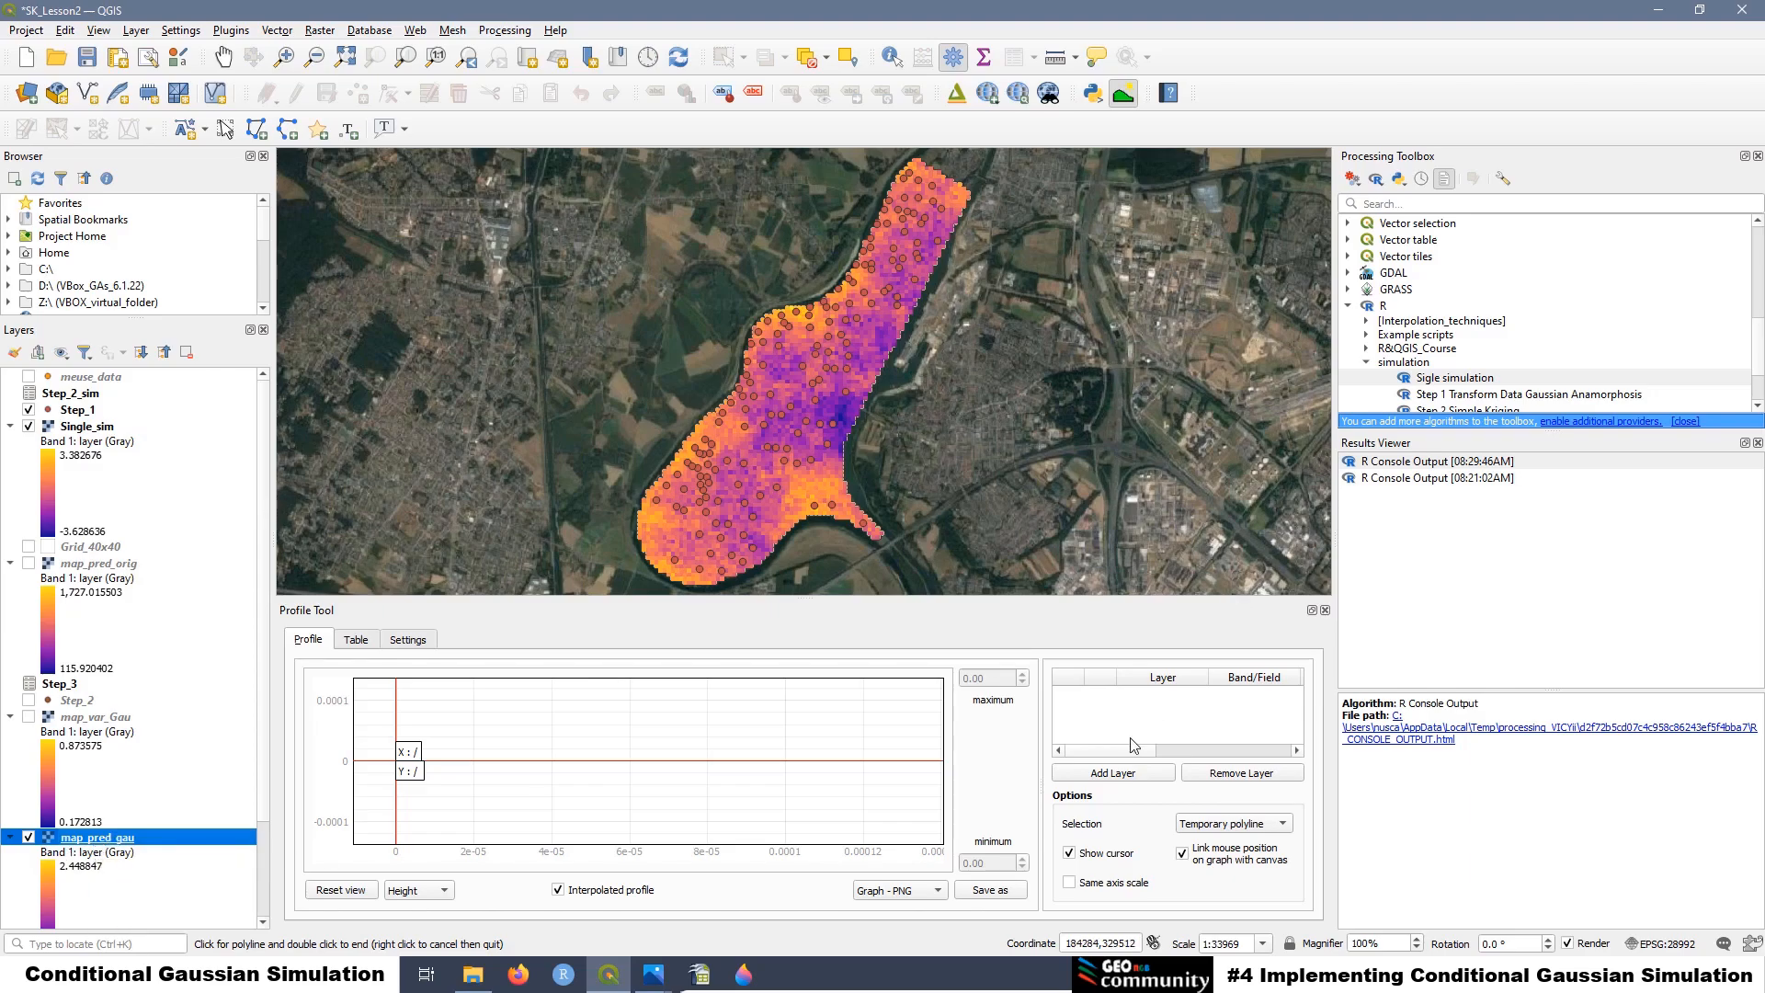
left_click(1118, 777)
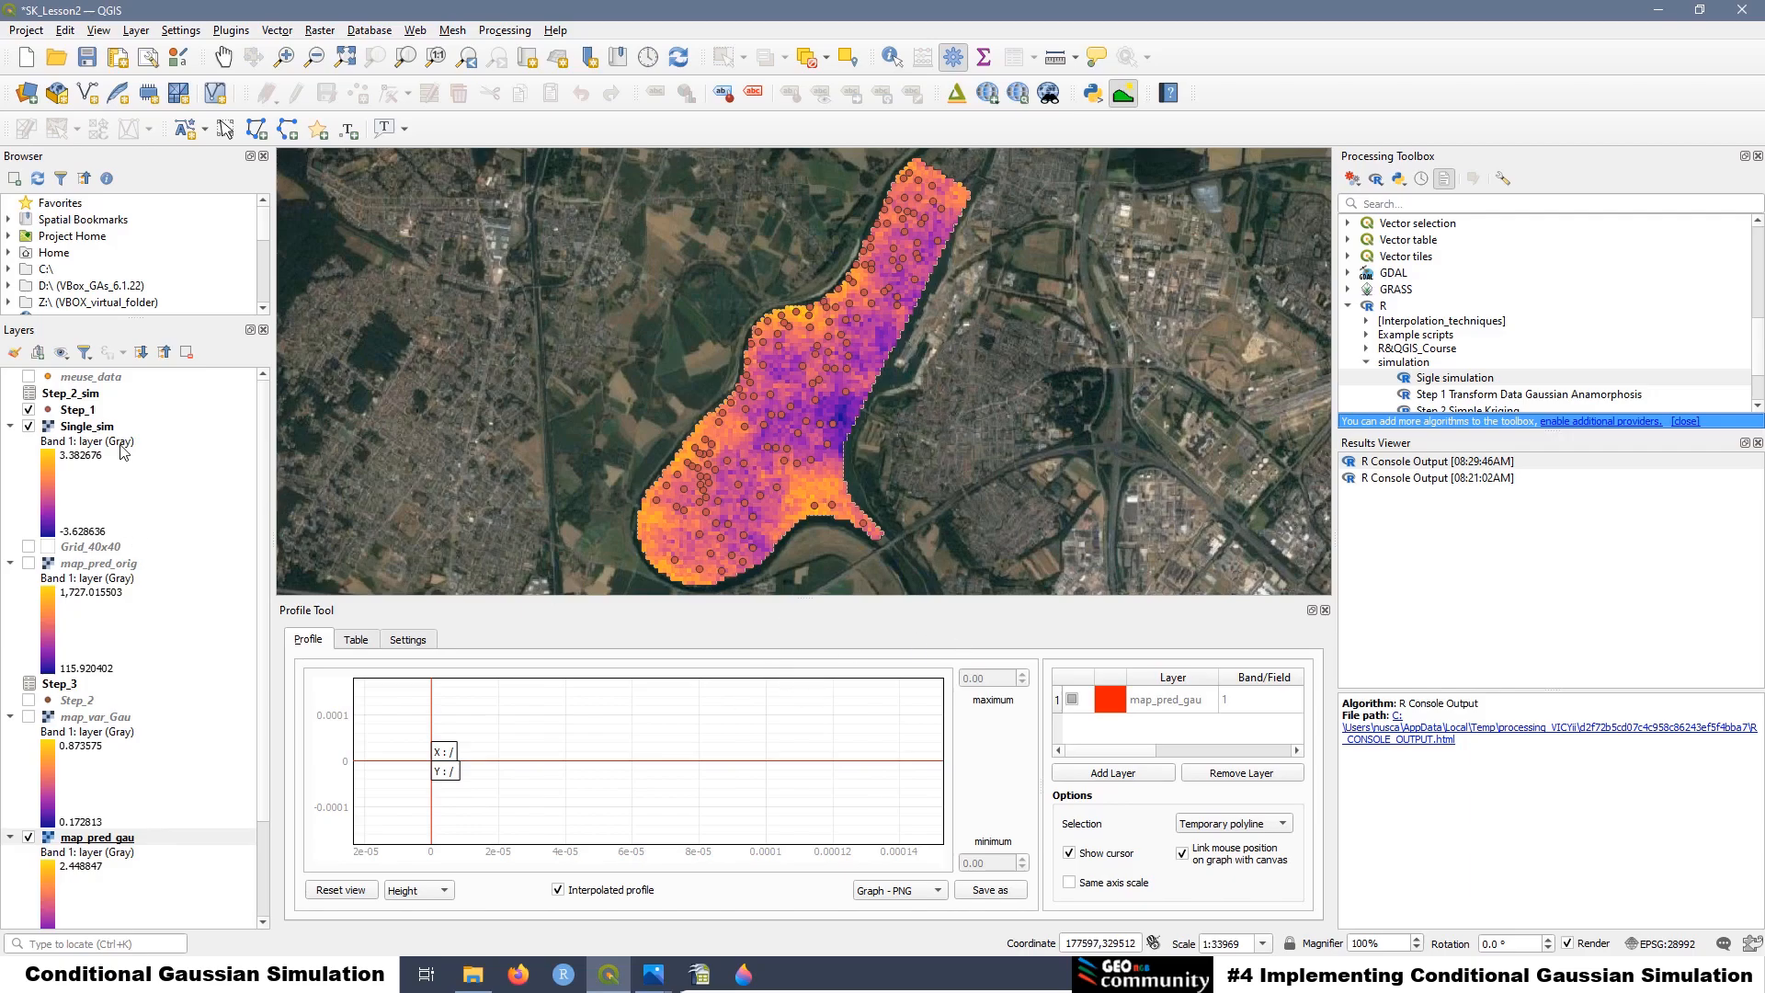
left_click(90, 429)
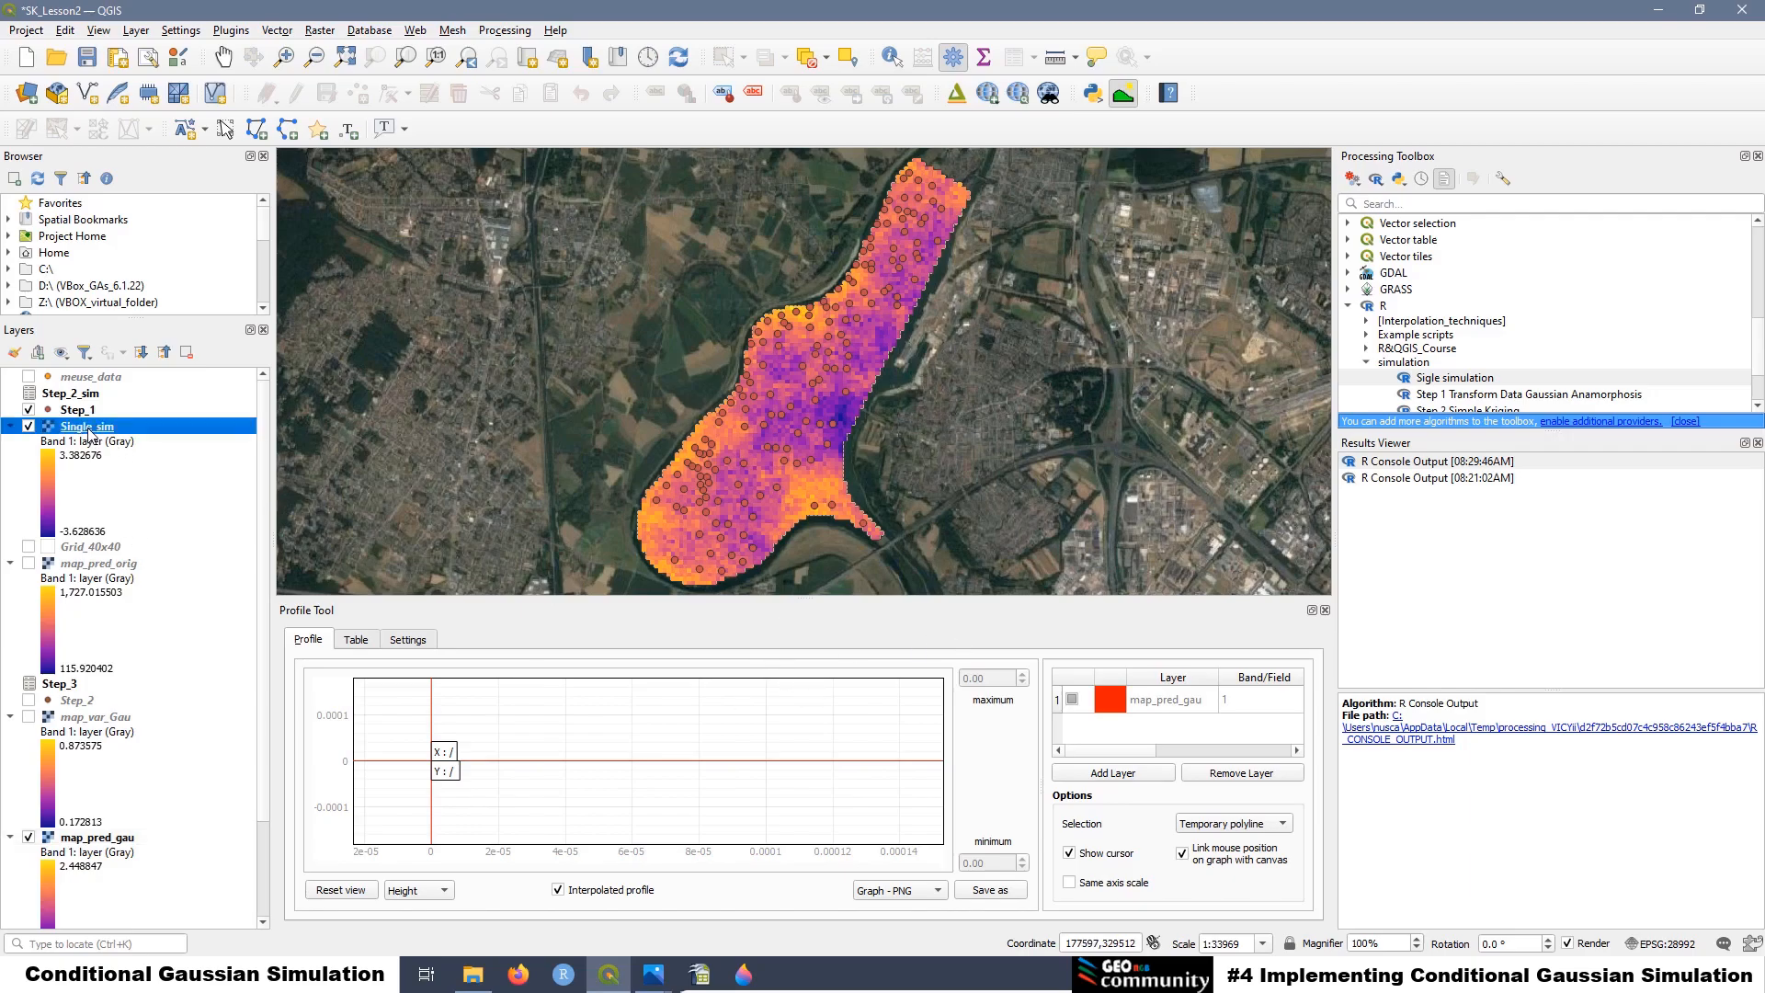
left_click(1113, 773)
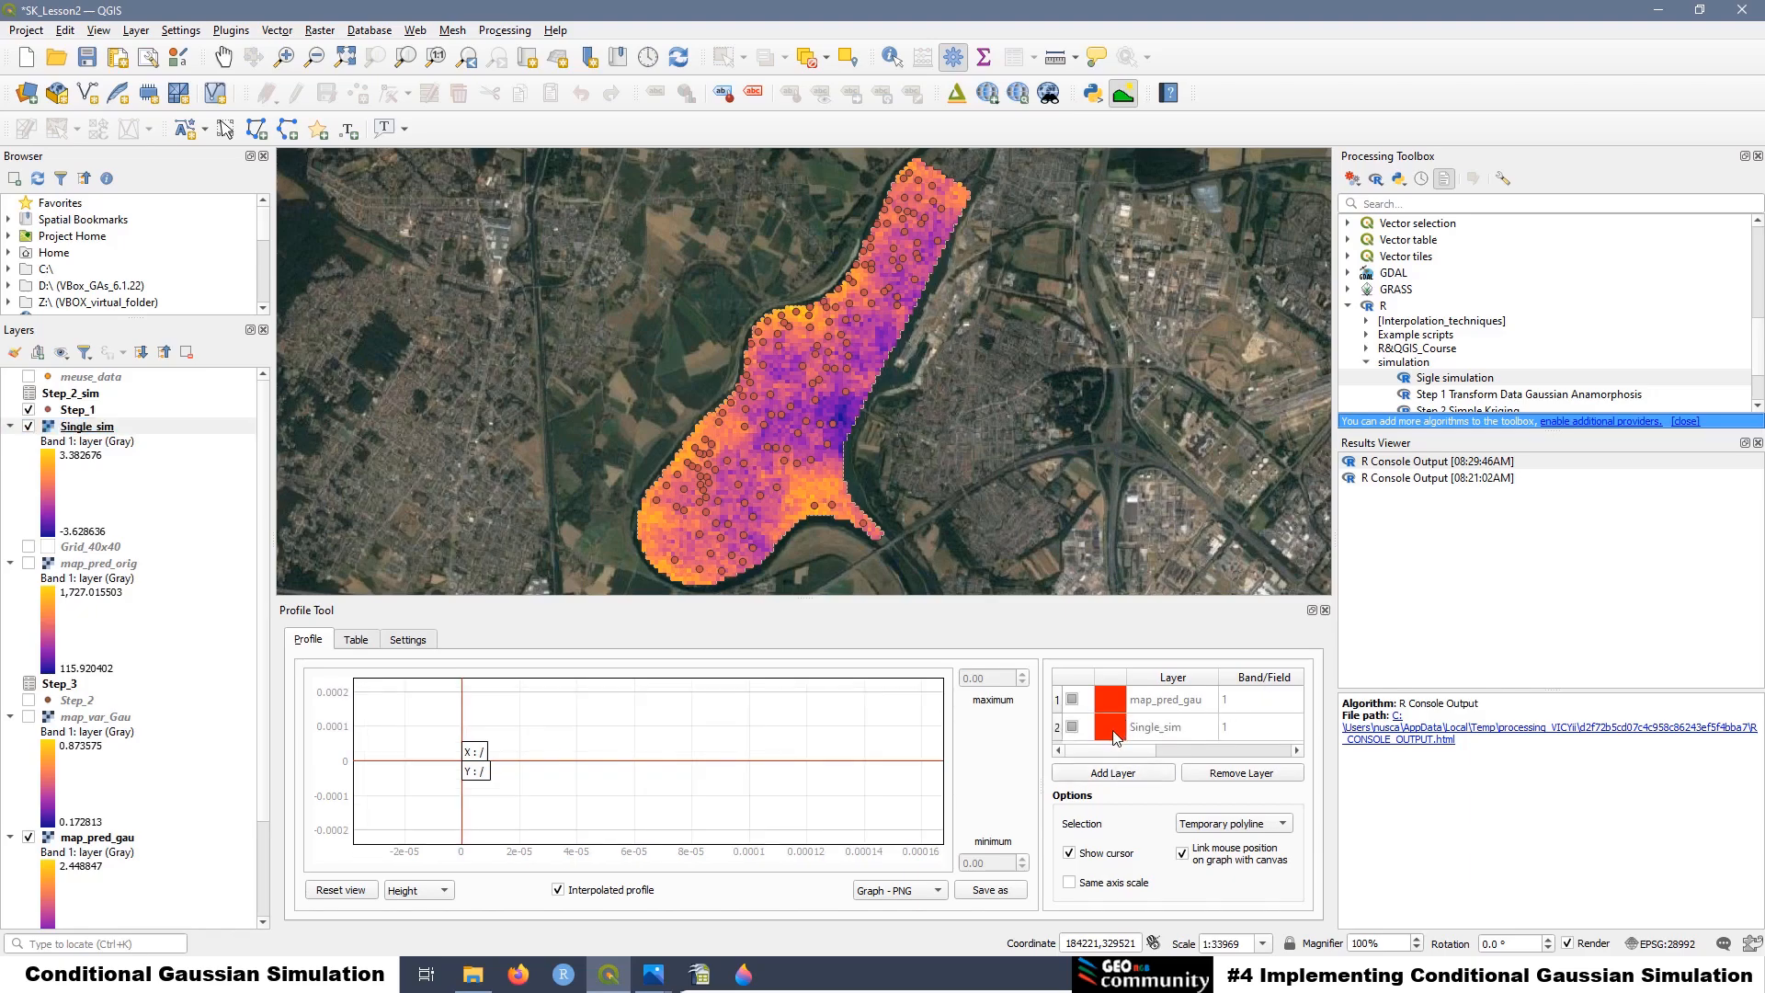
Change the profile line colour of Single_sim to dark green in the Profile Tool
left_click(1113, 729)
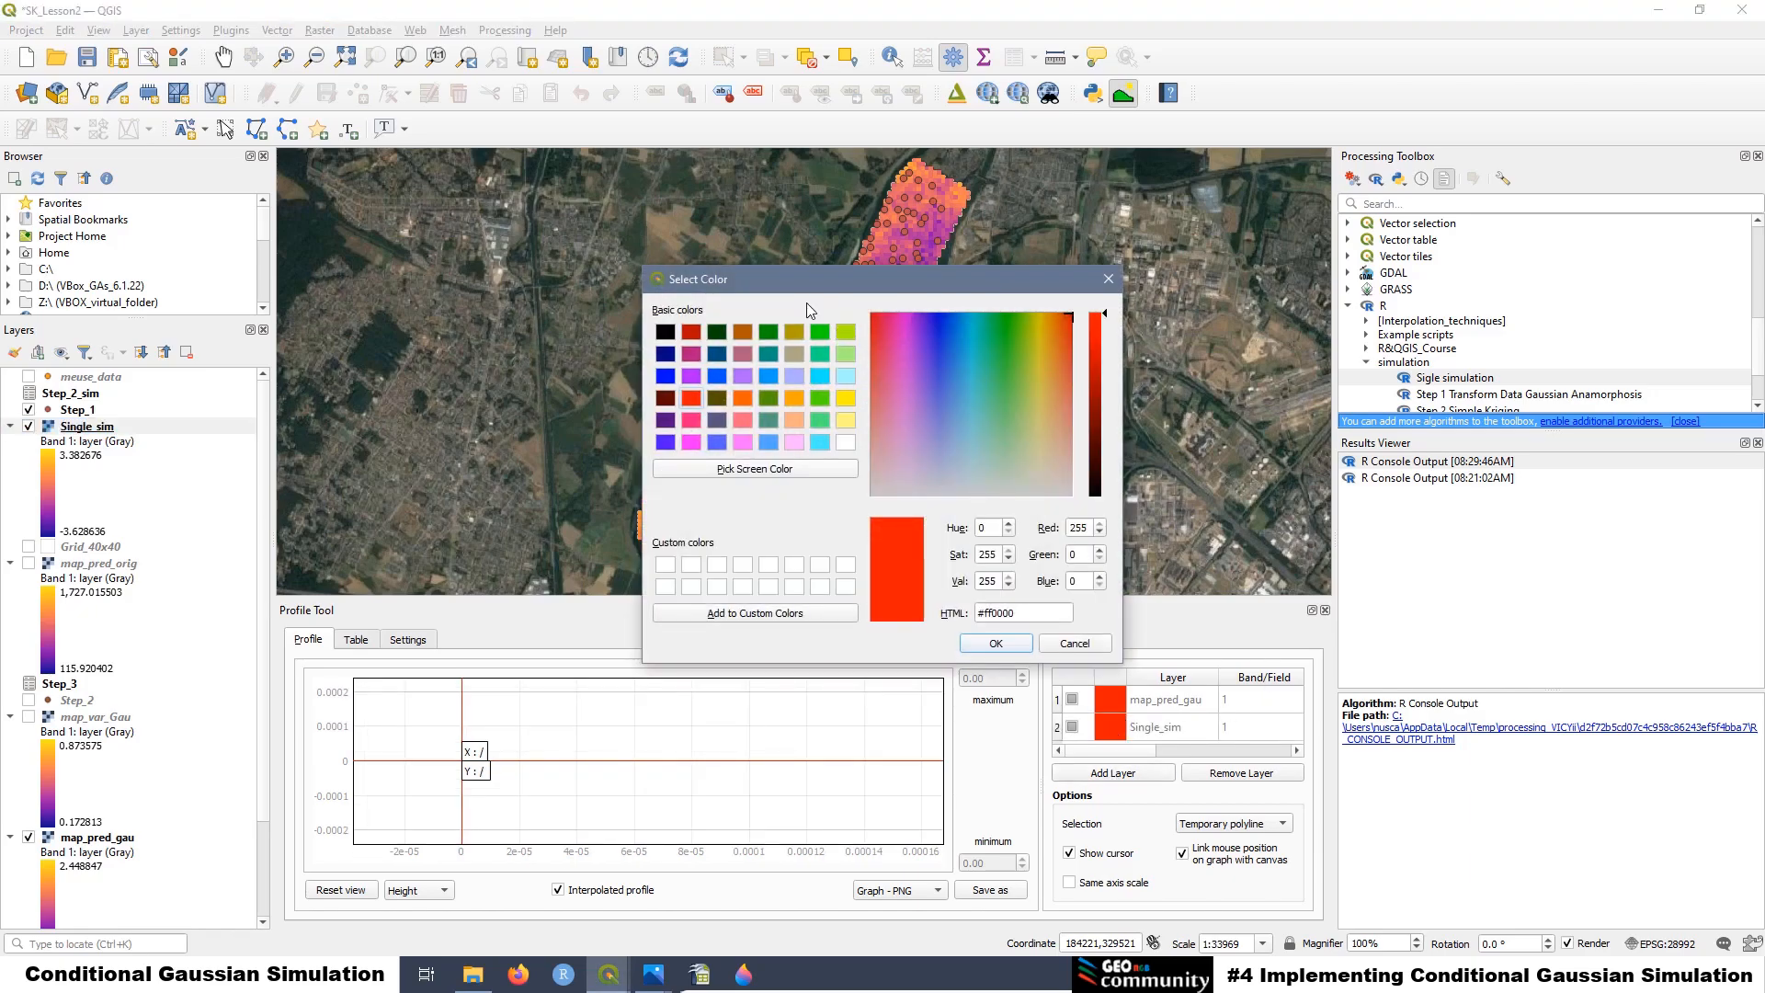
left_click(769, 332)
left_click(1017, 642)
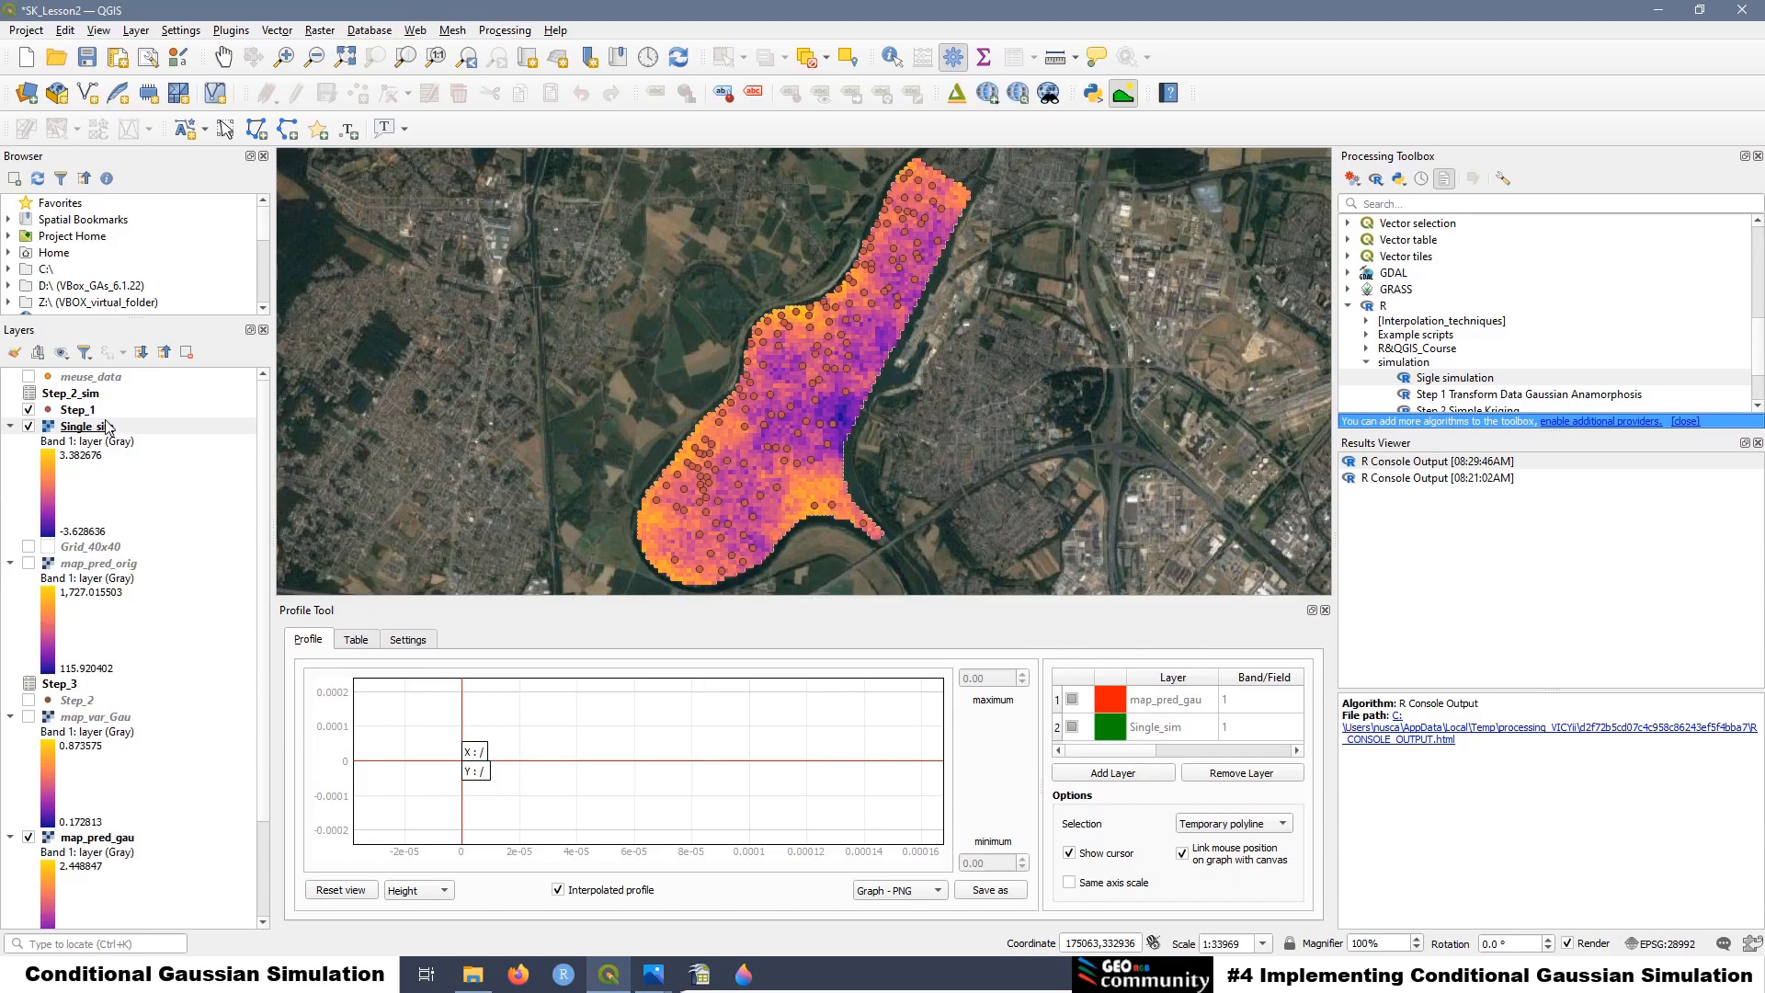
Add the Step_1 point layer to the Profile Tool using its gau.transf field
left_click(73, 413)
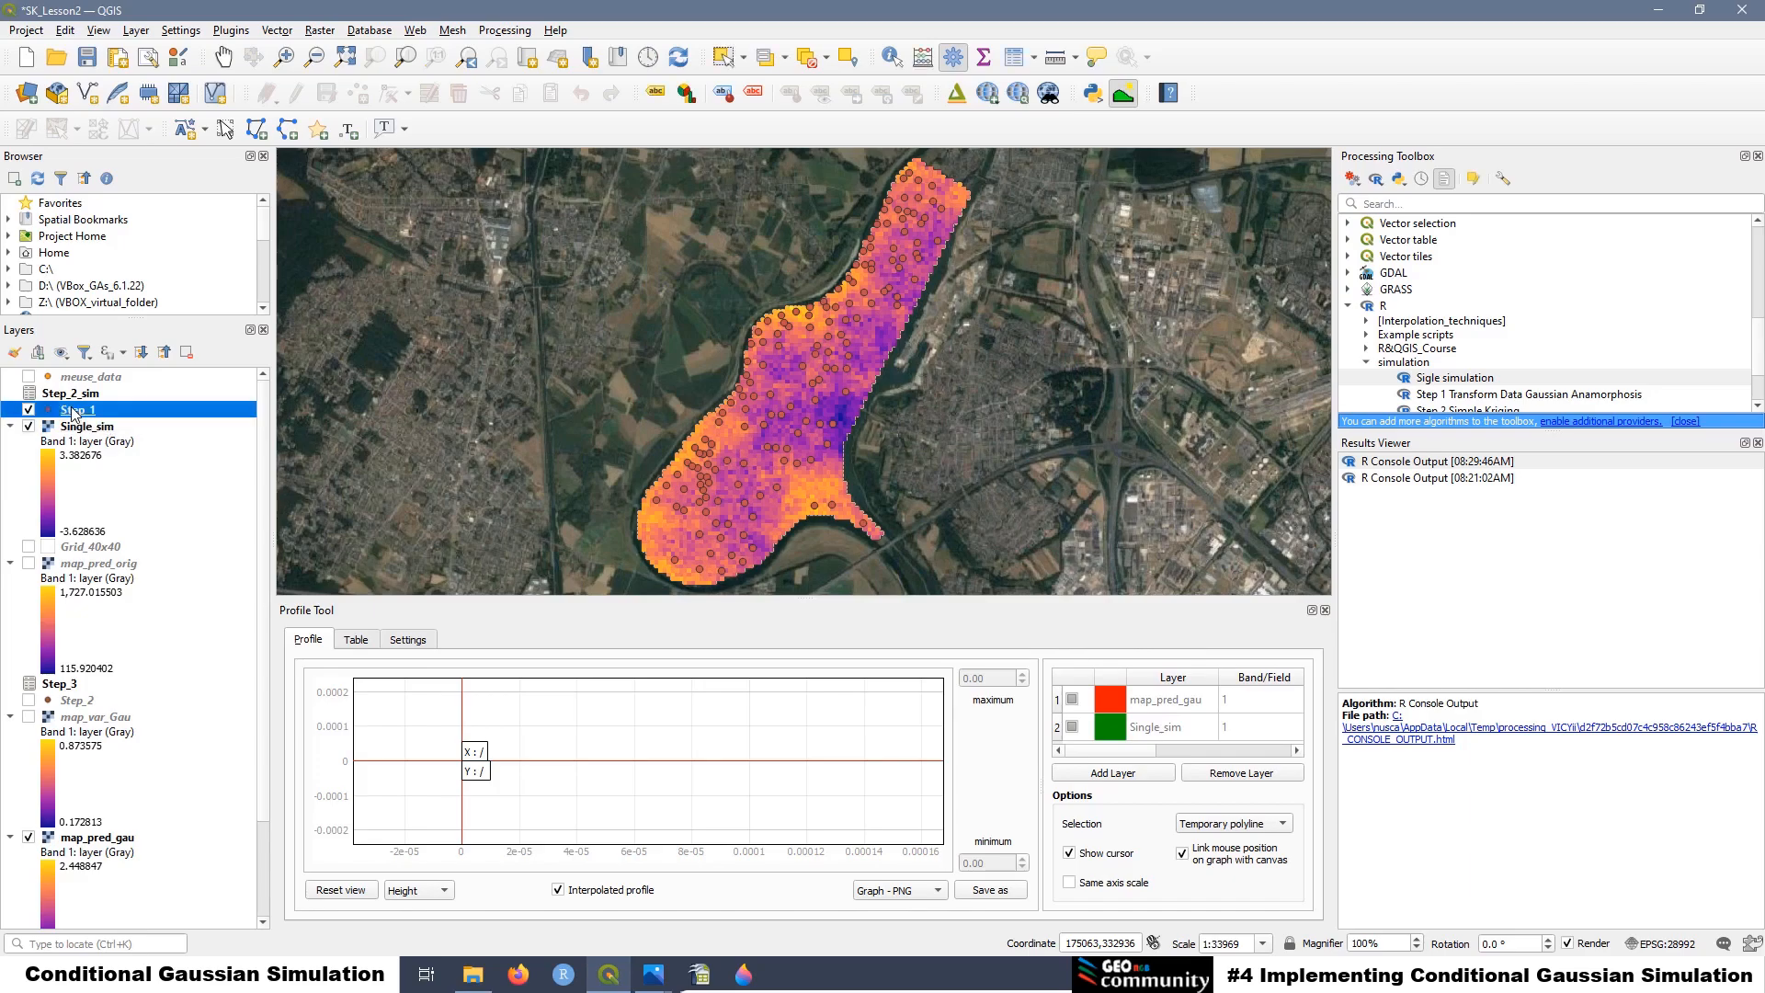
left_click(1128, 782)
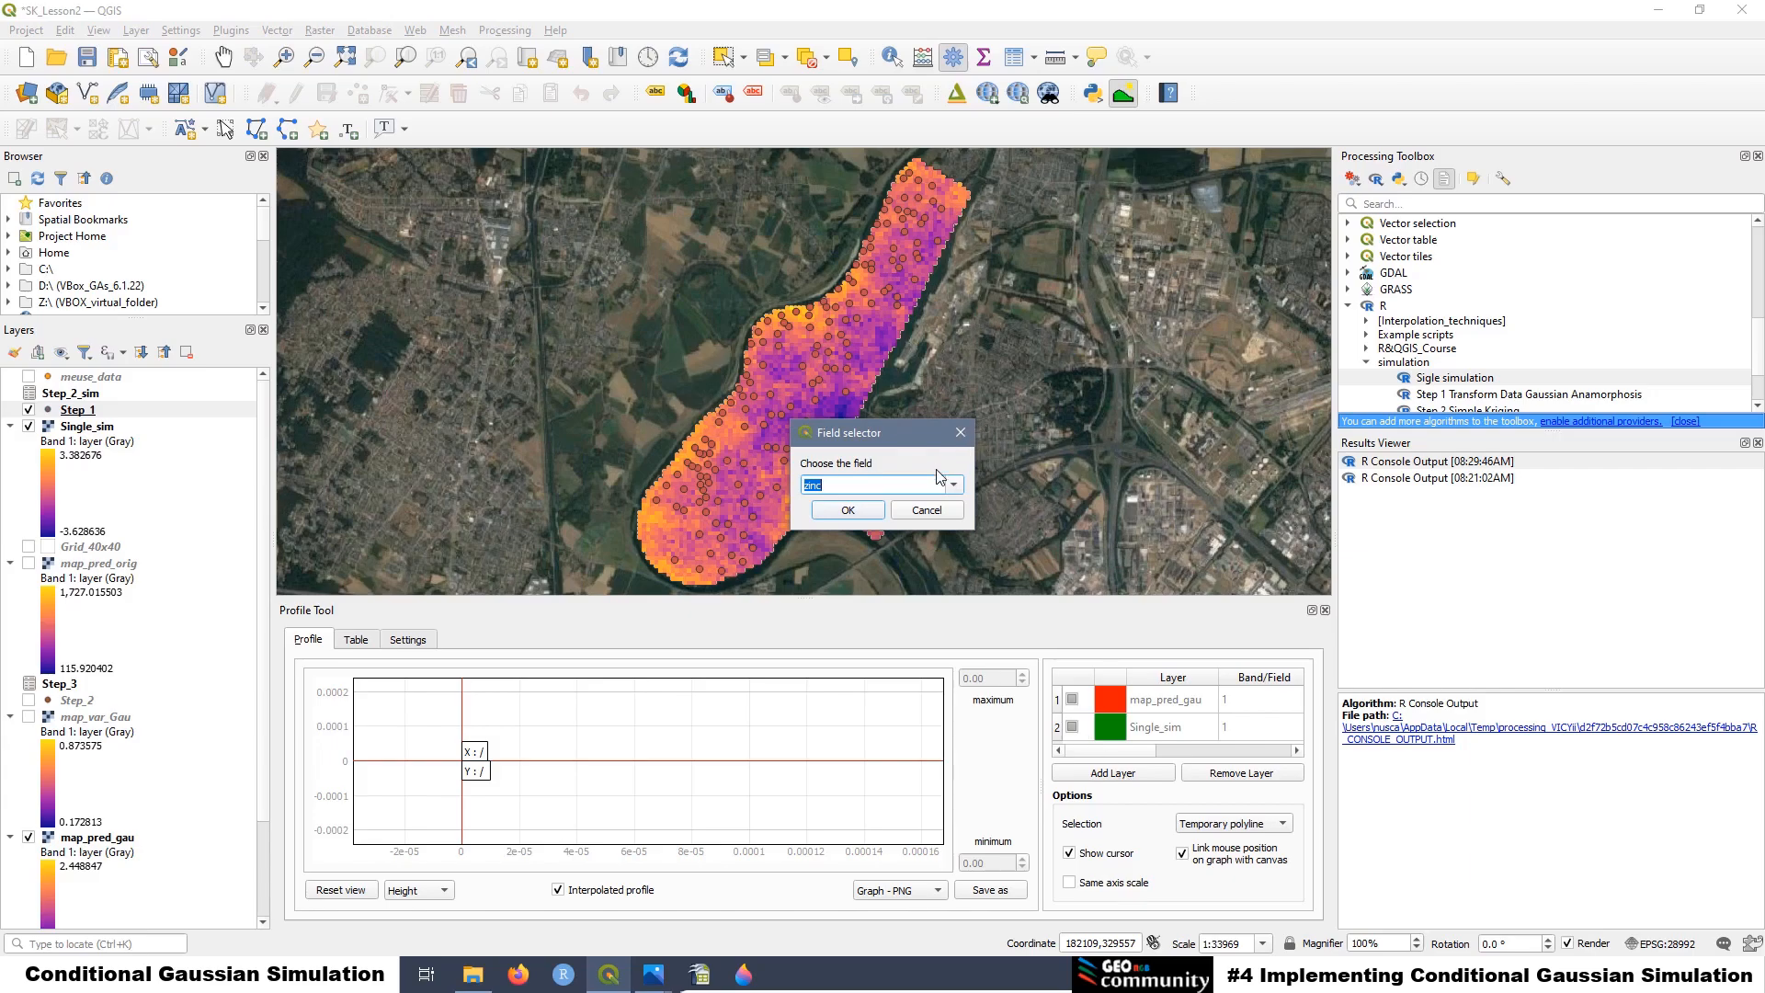
left_click(954, 487)
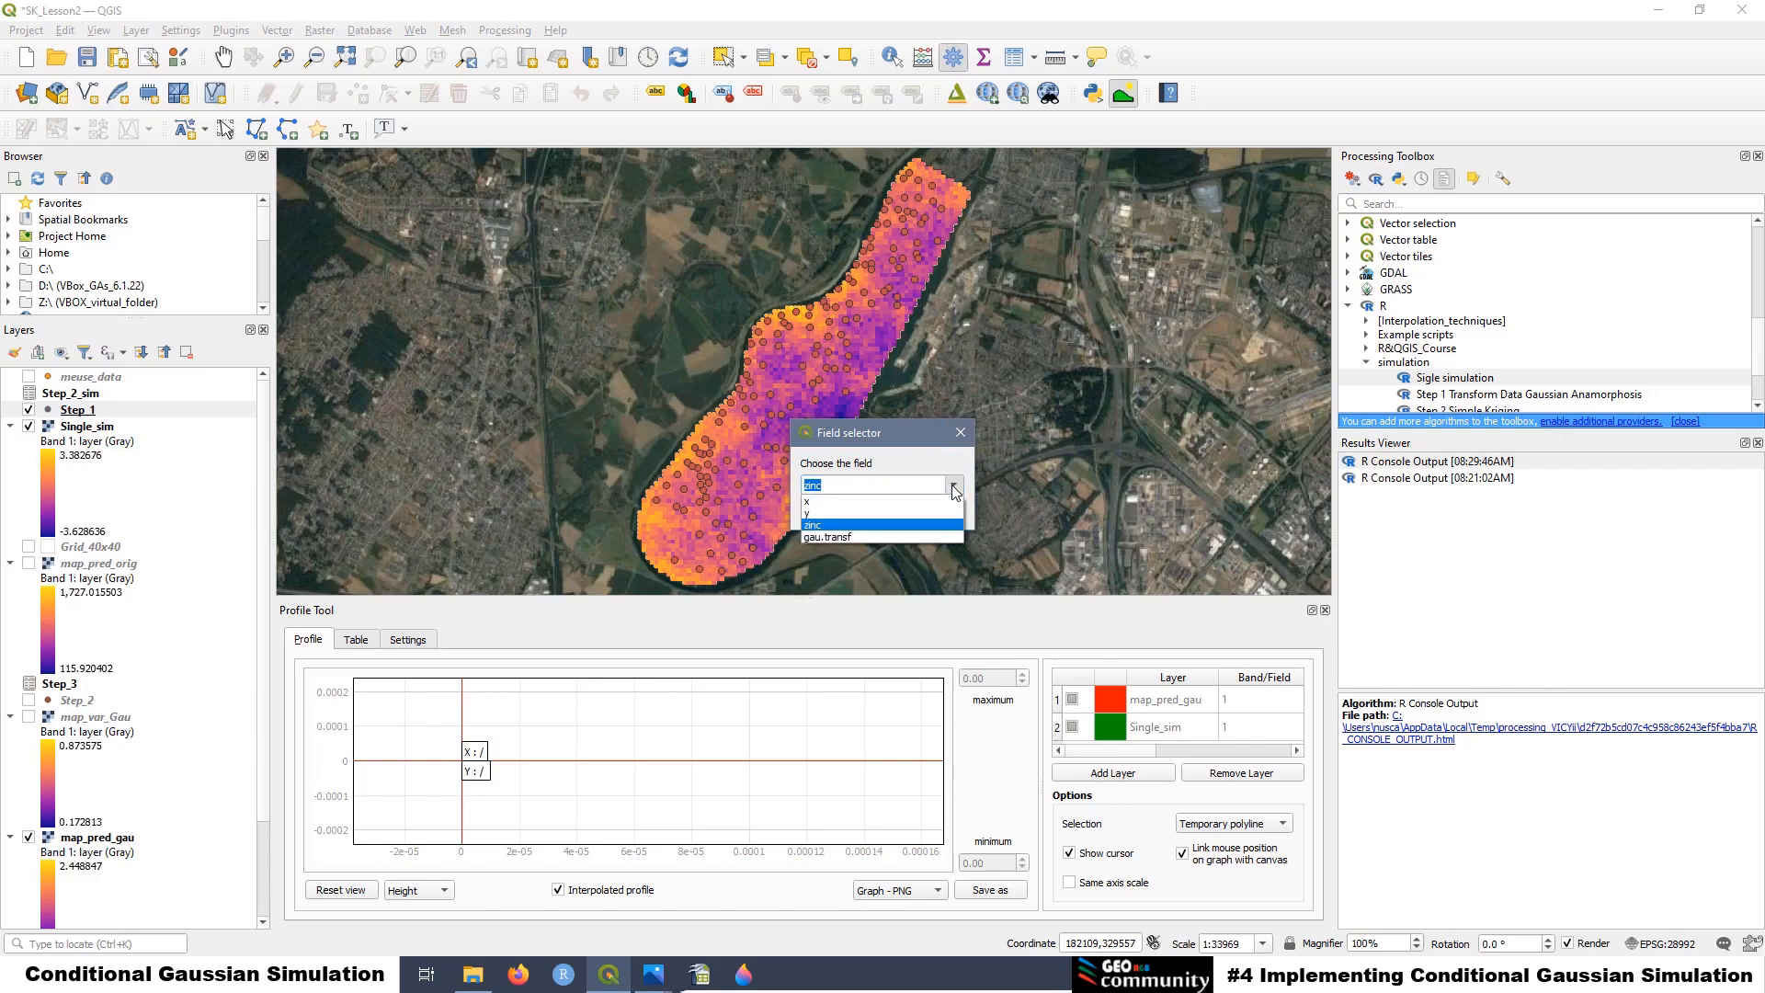
left_click(825, 538)
left_click(832, 511)
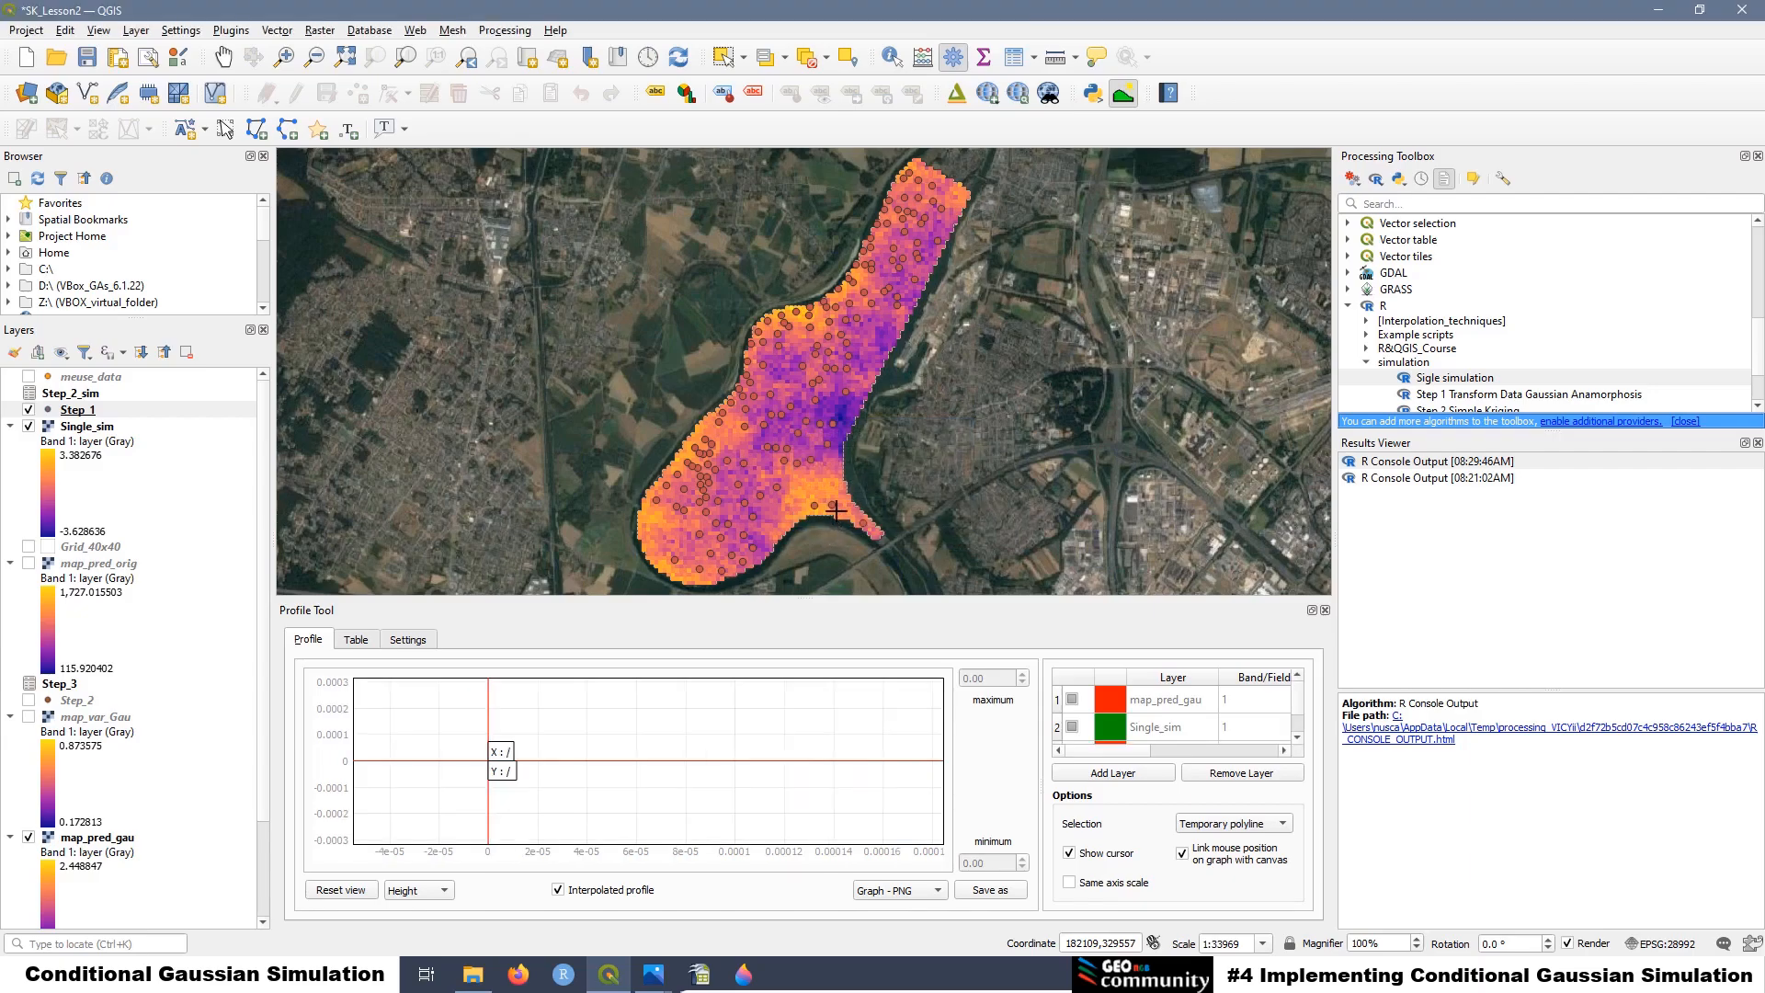
Change the profile line colour of Step_1 to black in the Profile Tool
left_click(1300, 739)
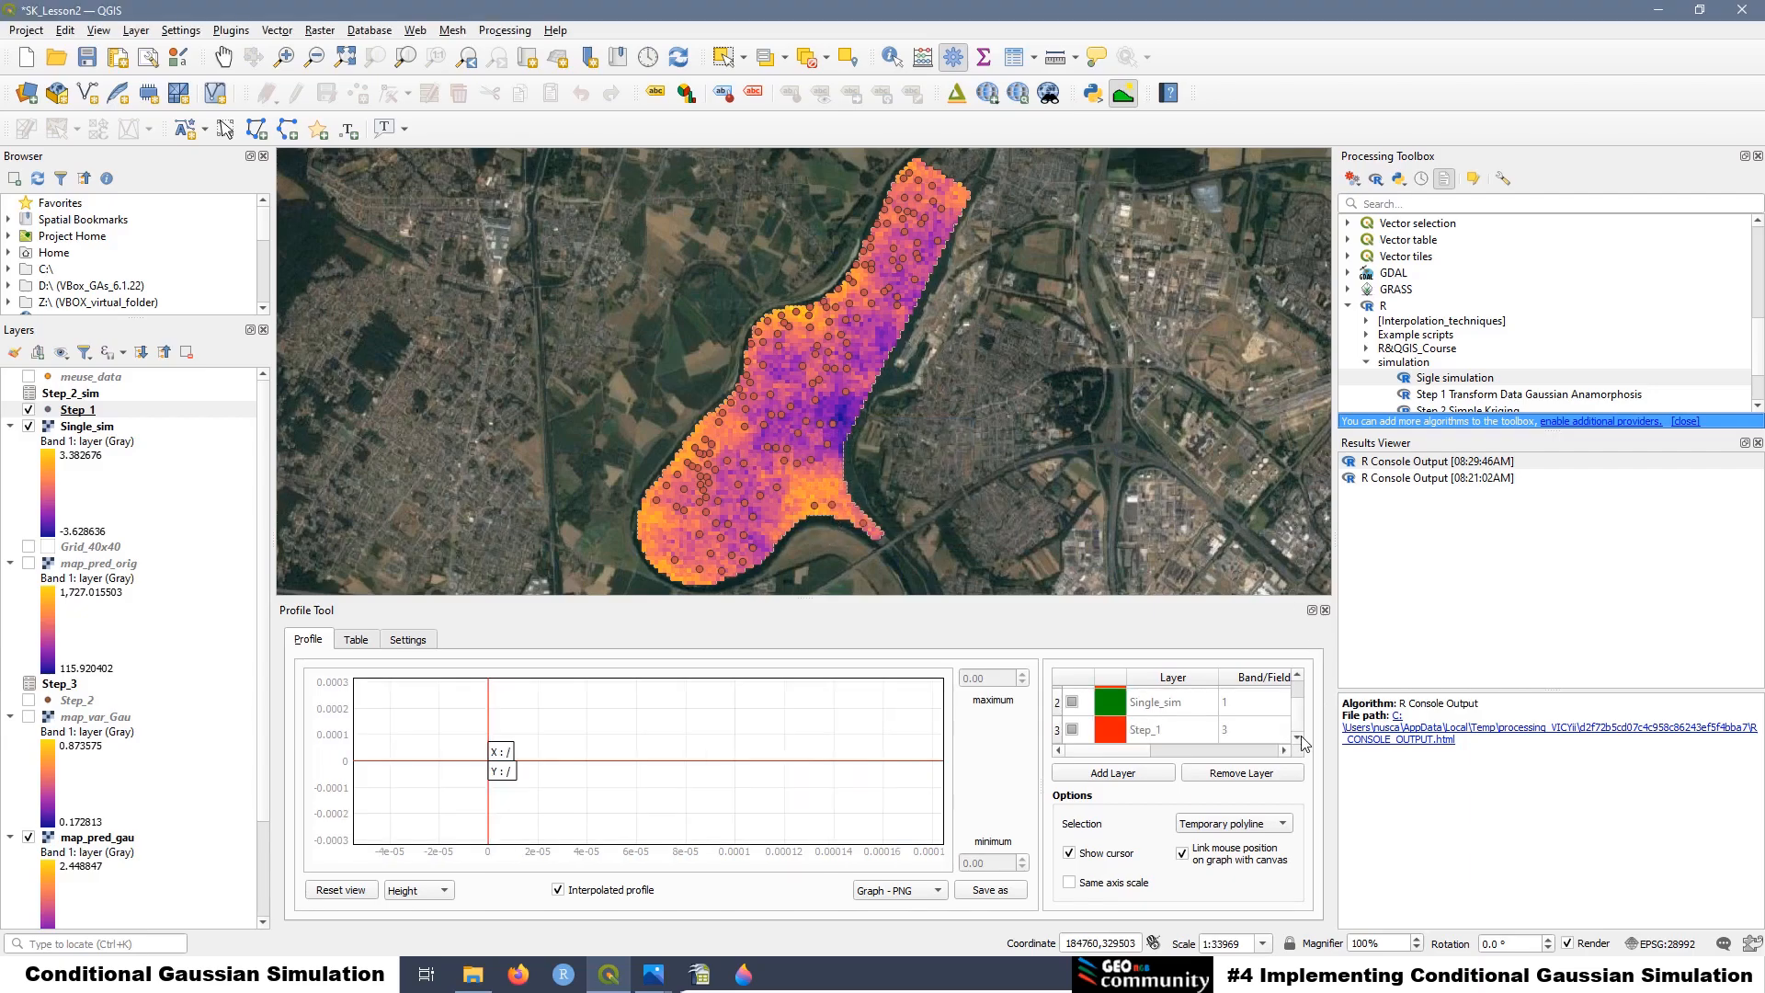
left_click(1106, 734)
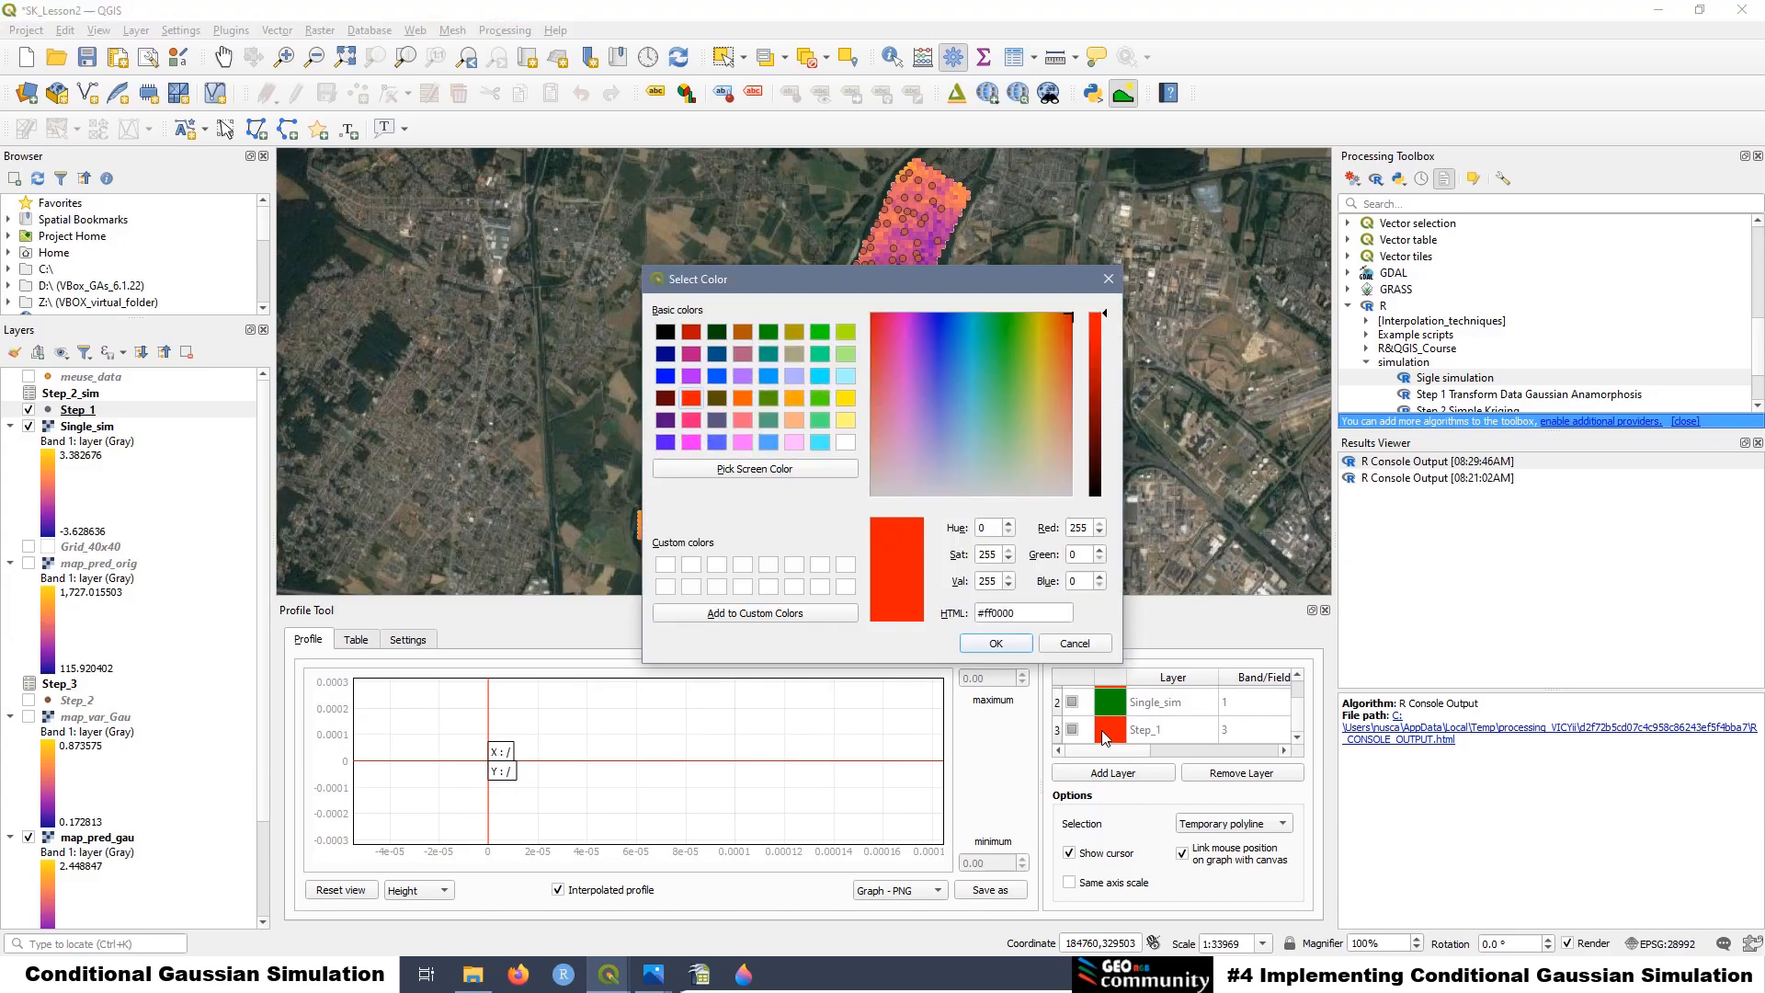
left_click(664, 333)
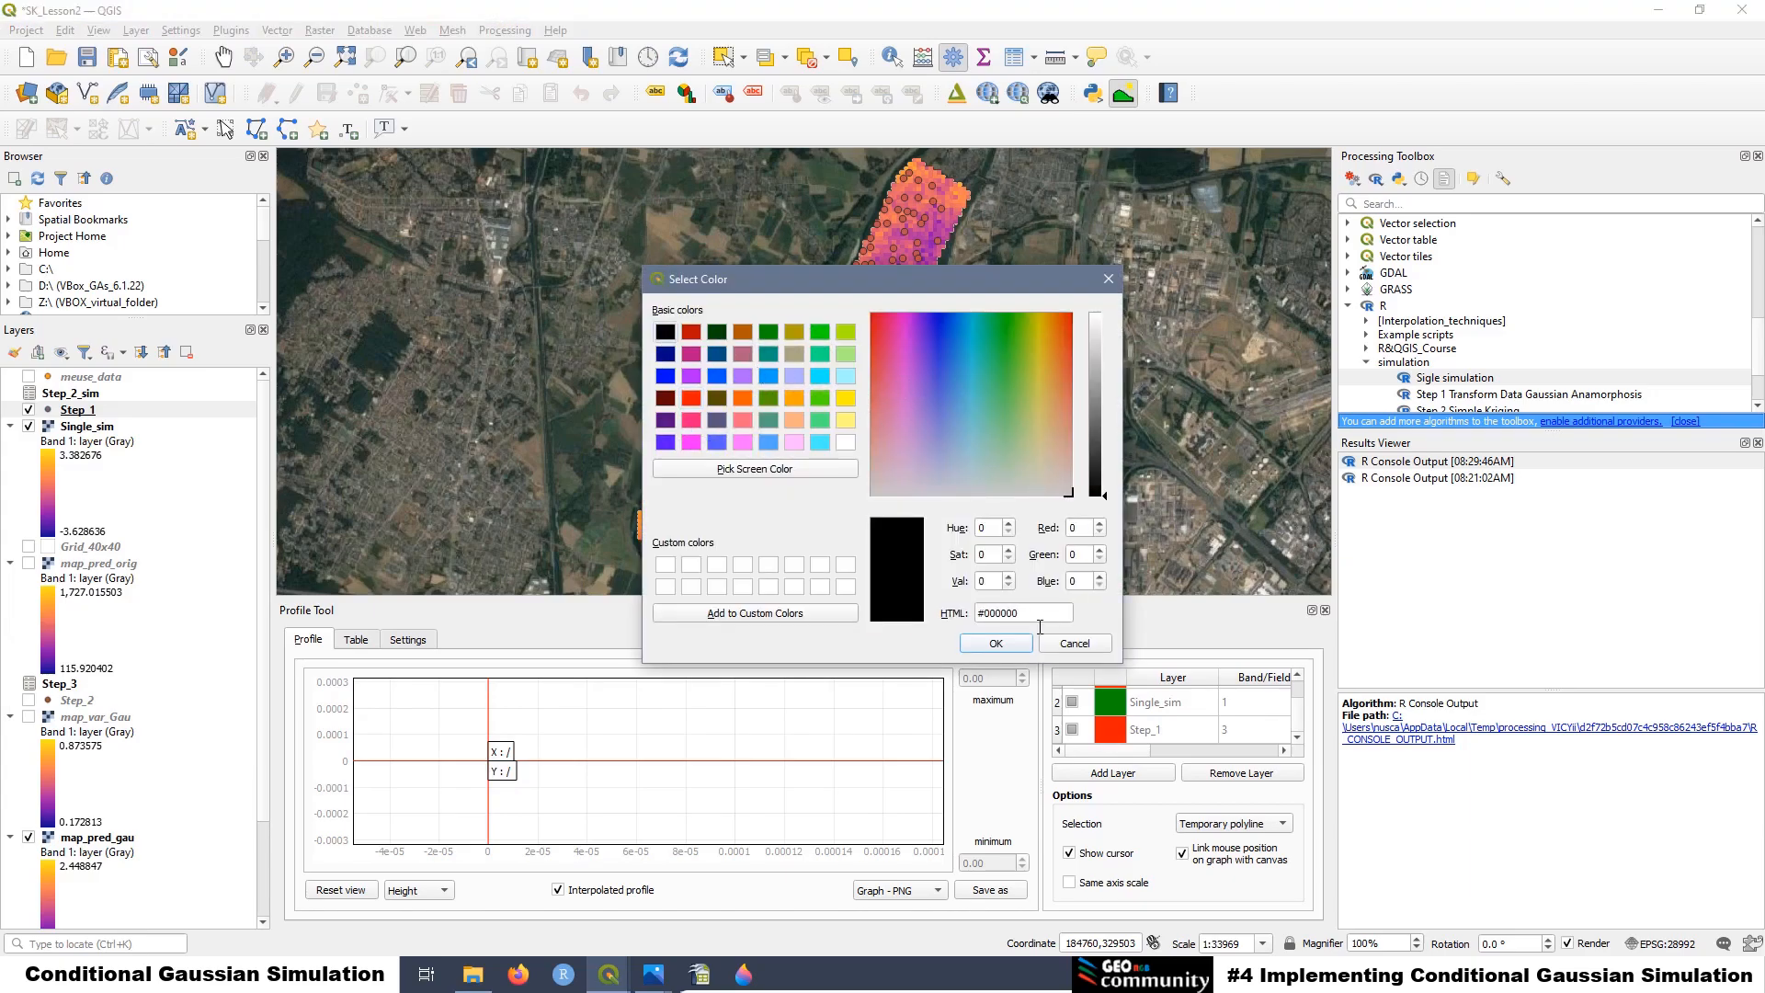
left_click(994, 644)
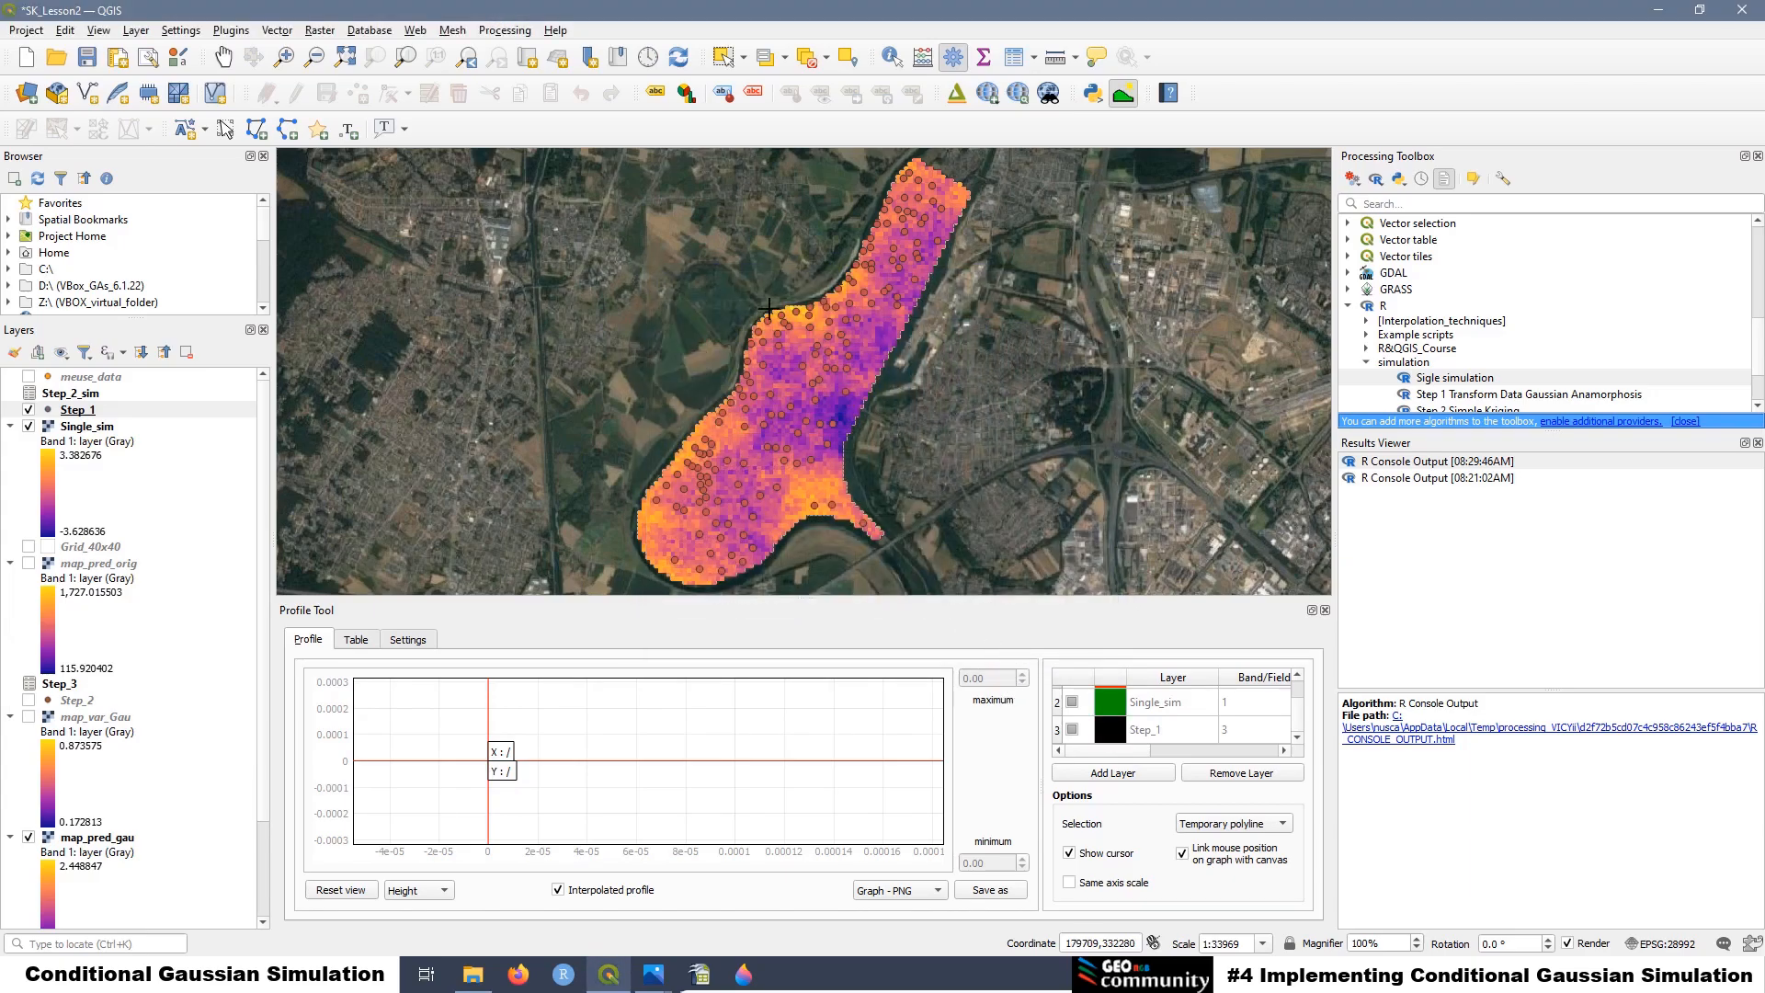
Hide Single_sim, map_pred_gau, shp_grid_points and the Google Satellite basemap, leaving only the Step_1 sample points displayed
scroll(757, 548, "up", 2)
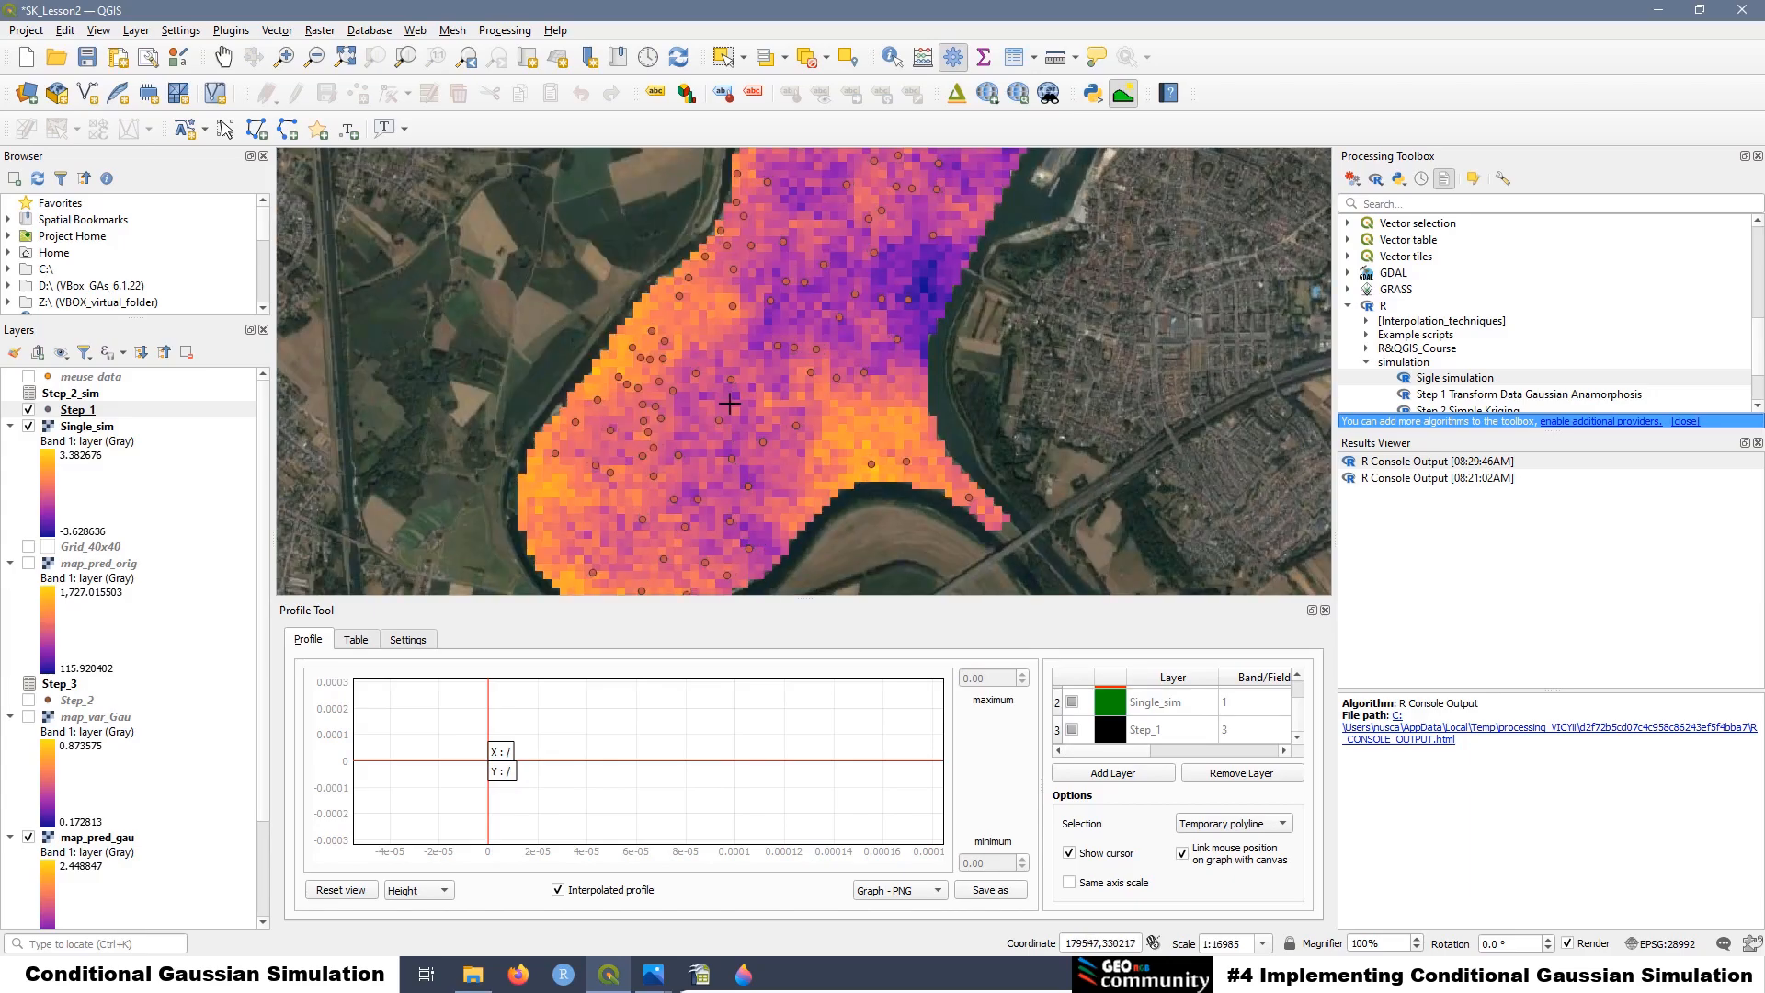
scroll(731, 406, "down", 1)
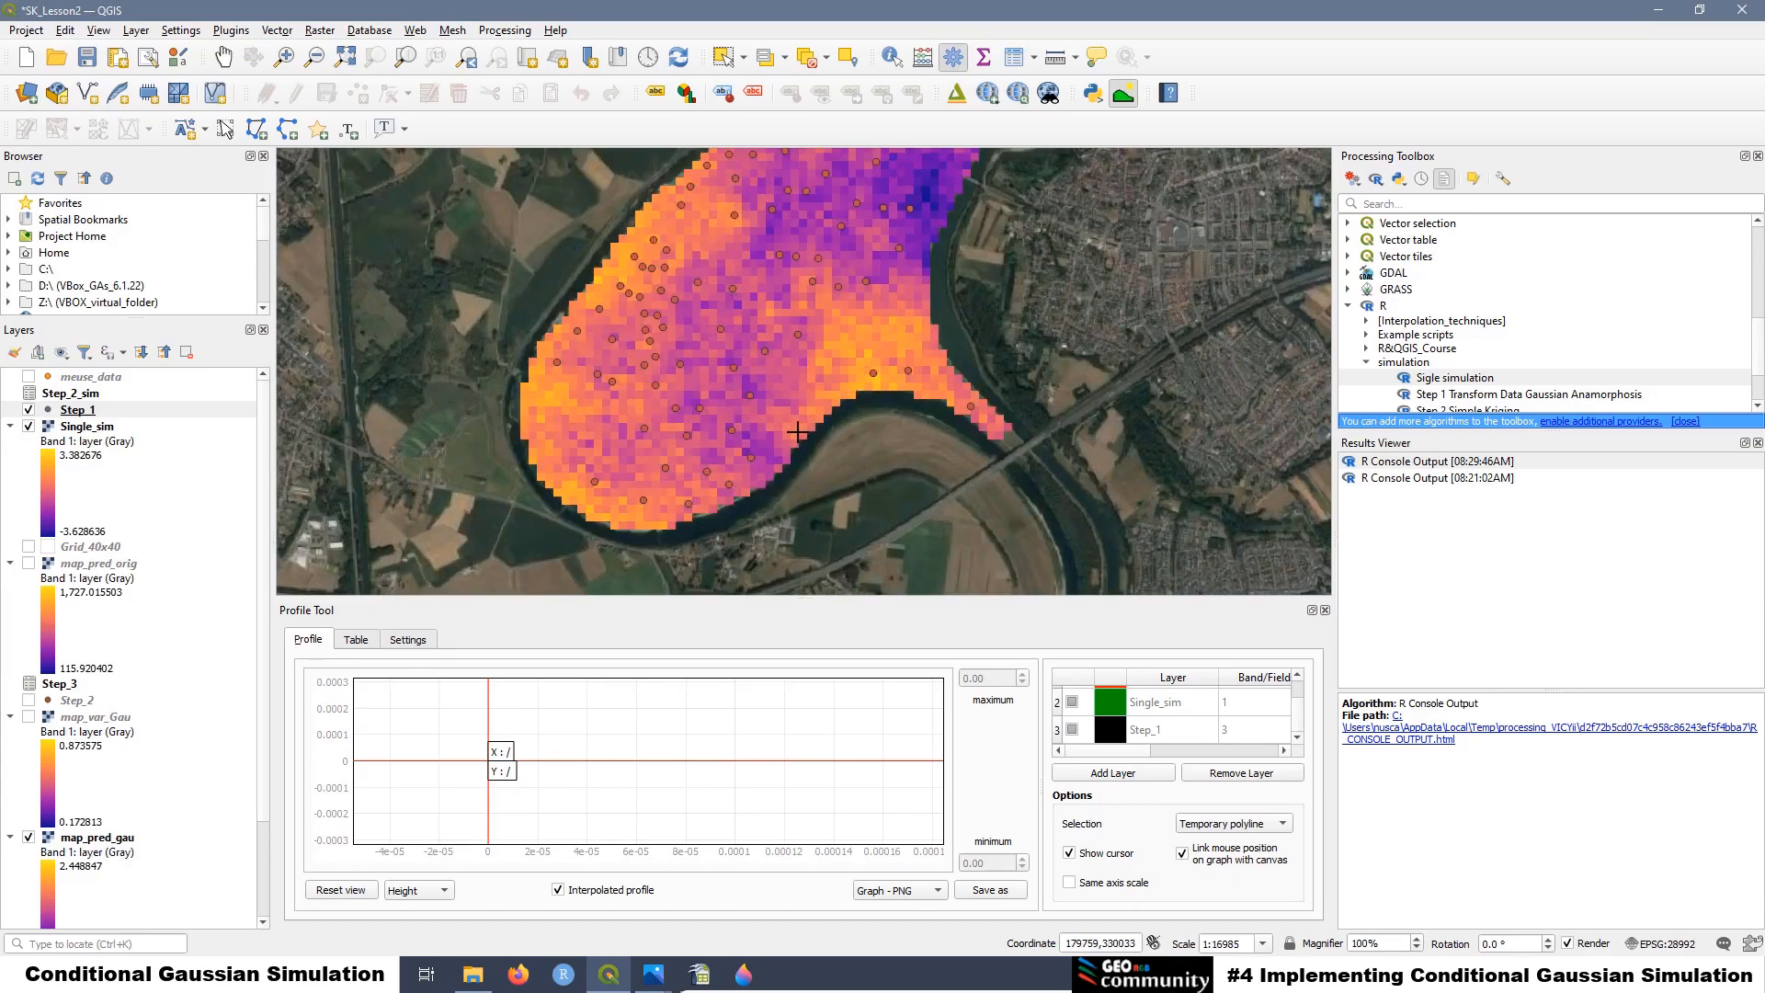
scroll(777, 412, "up", 1)
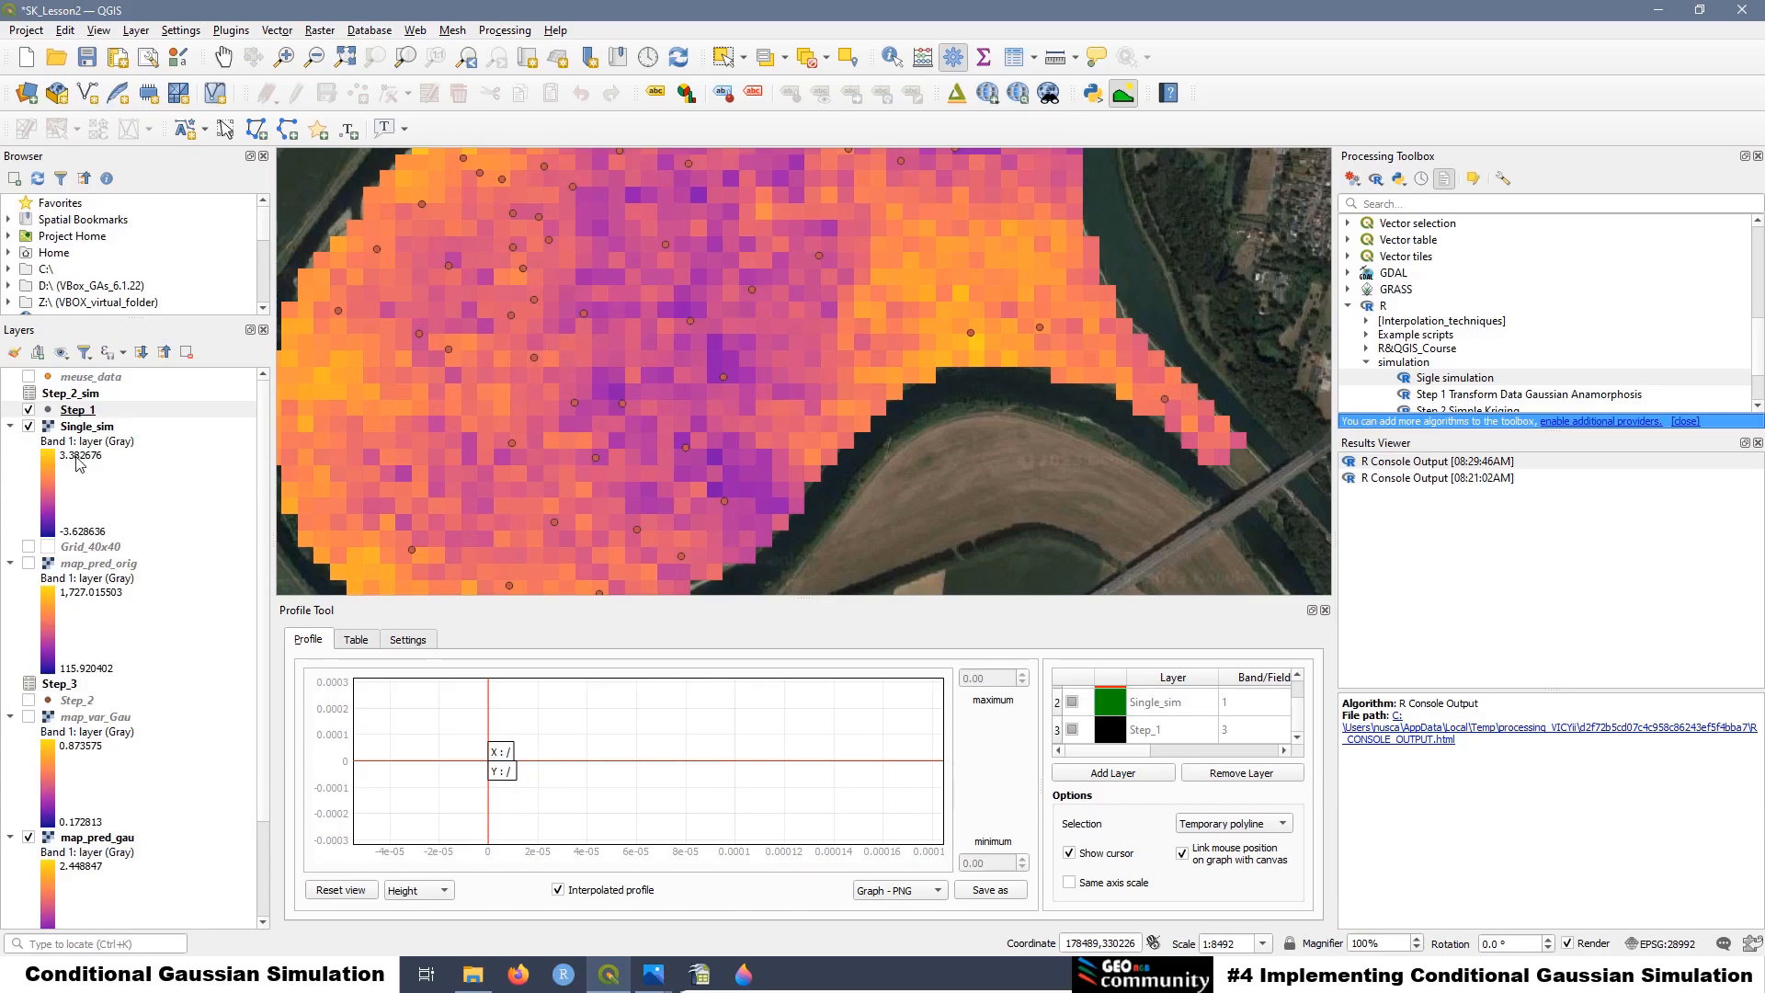
left_click(28, 426)
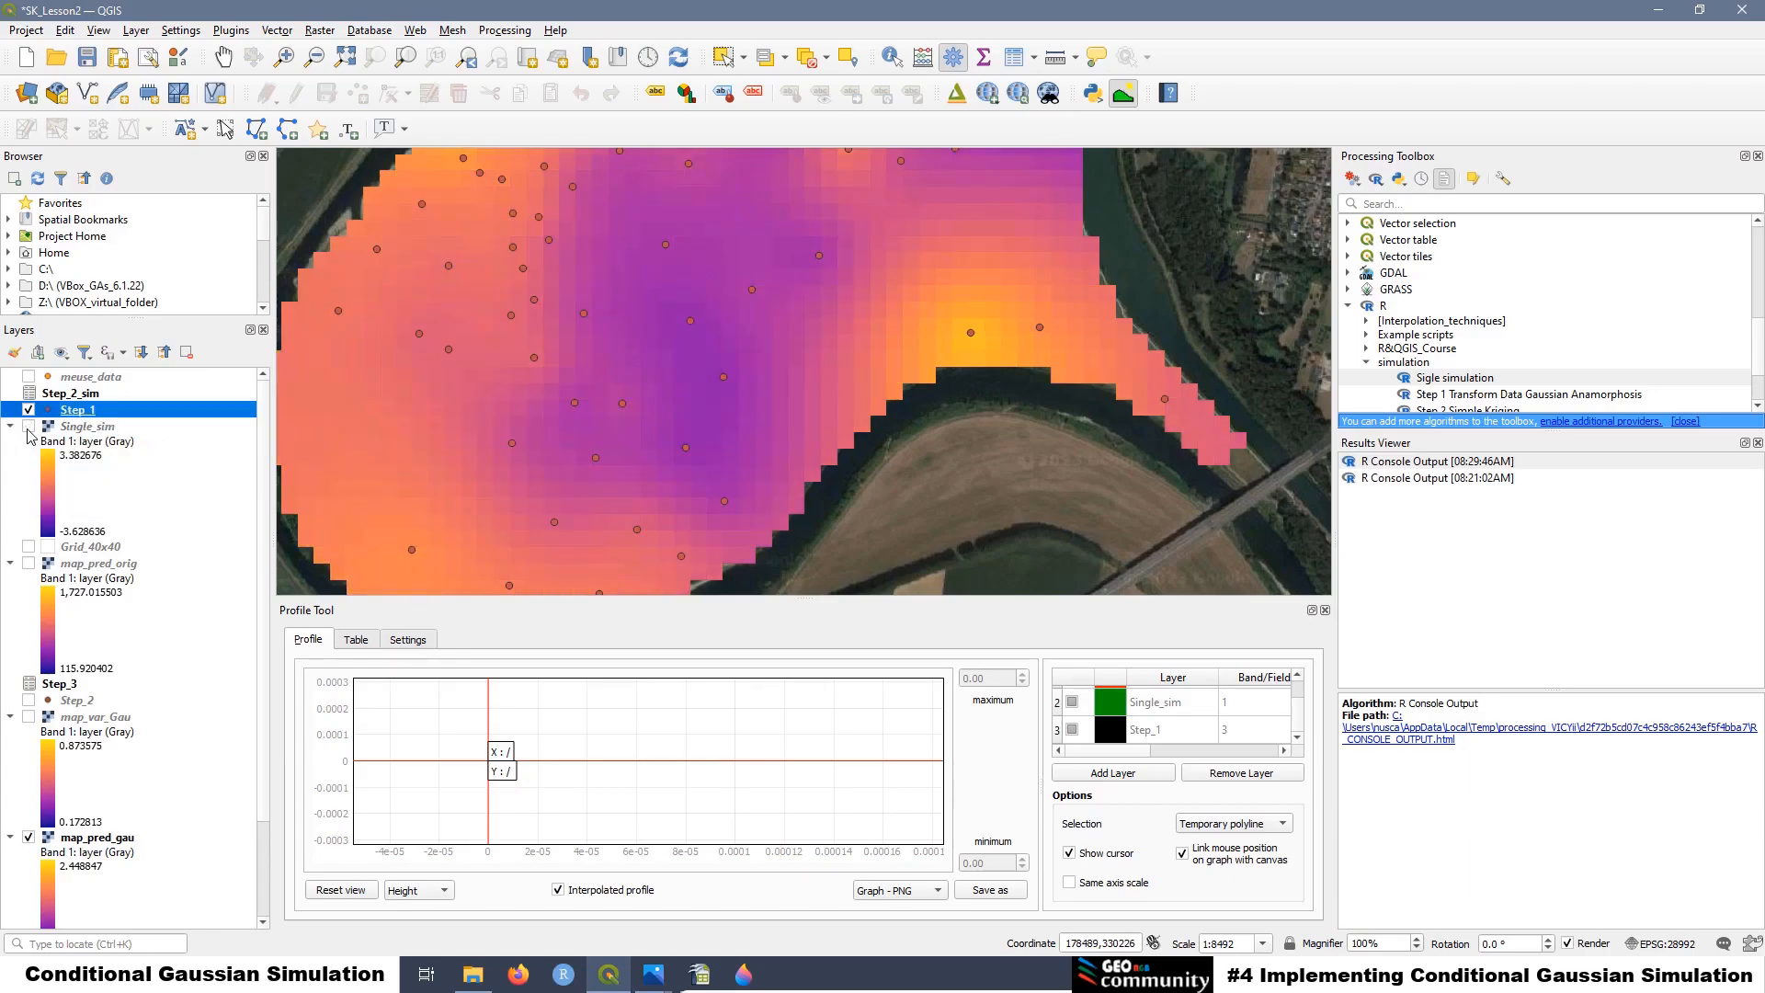
left_click(28, 838)
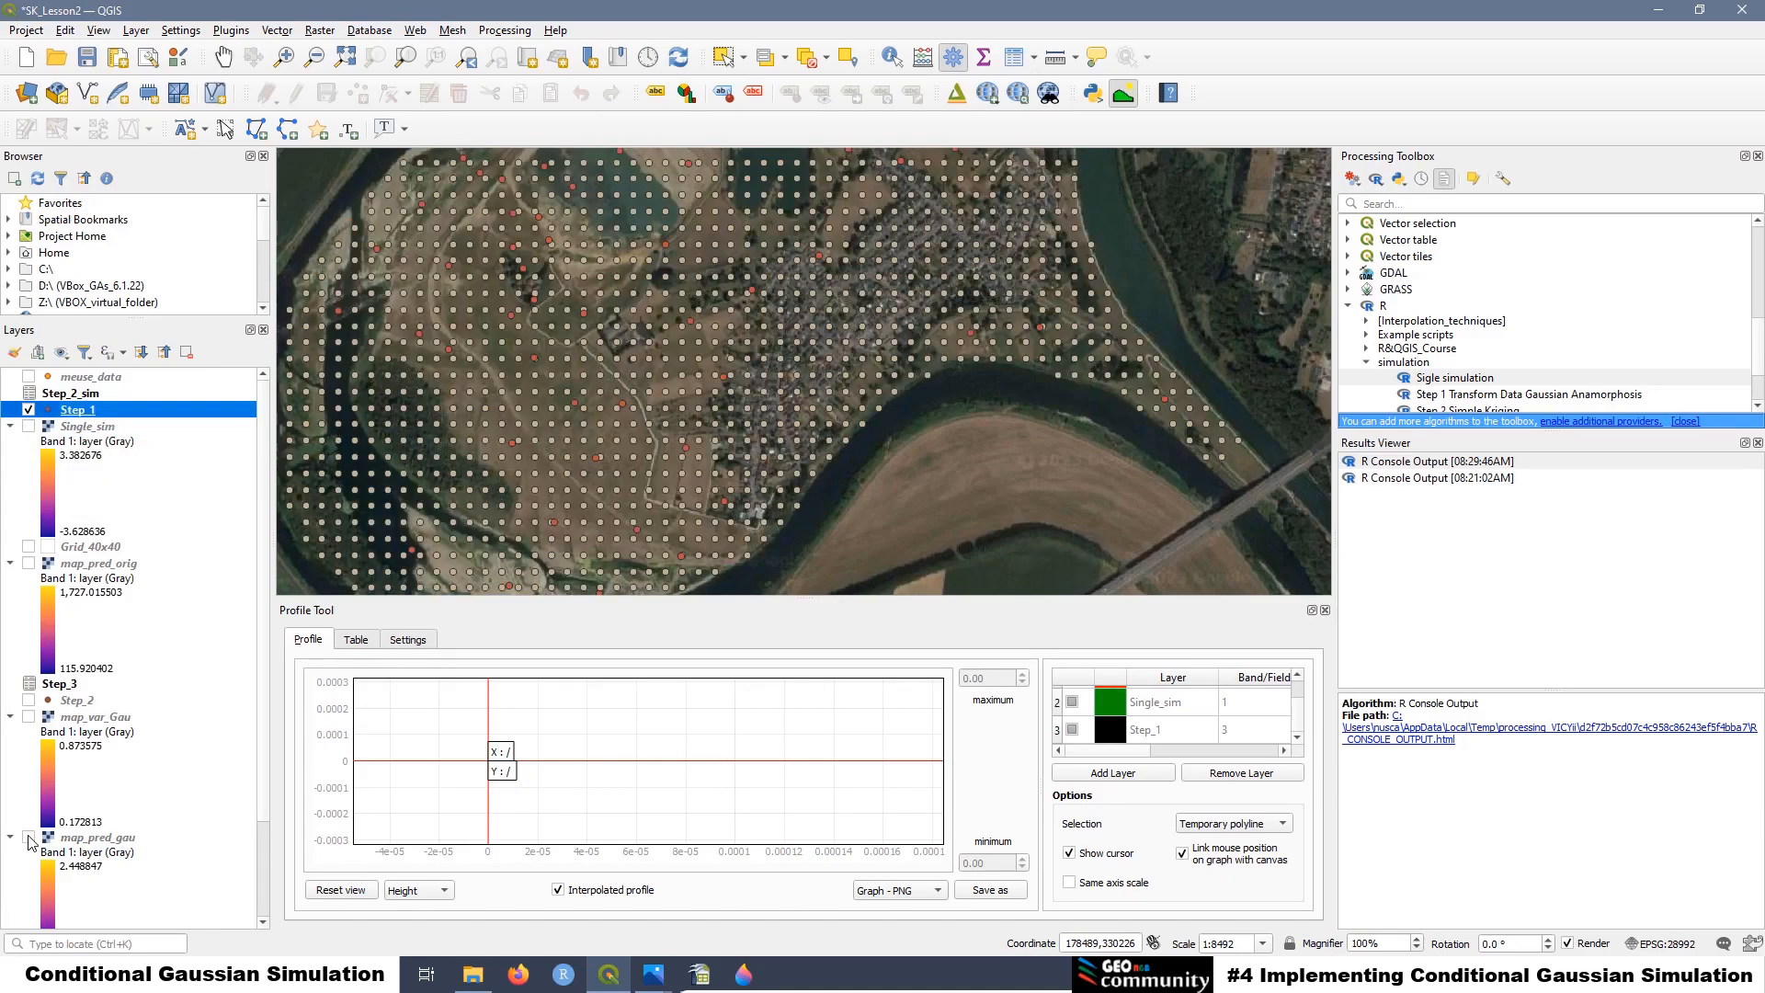
scroll(249, 659, "down", 2)
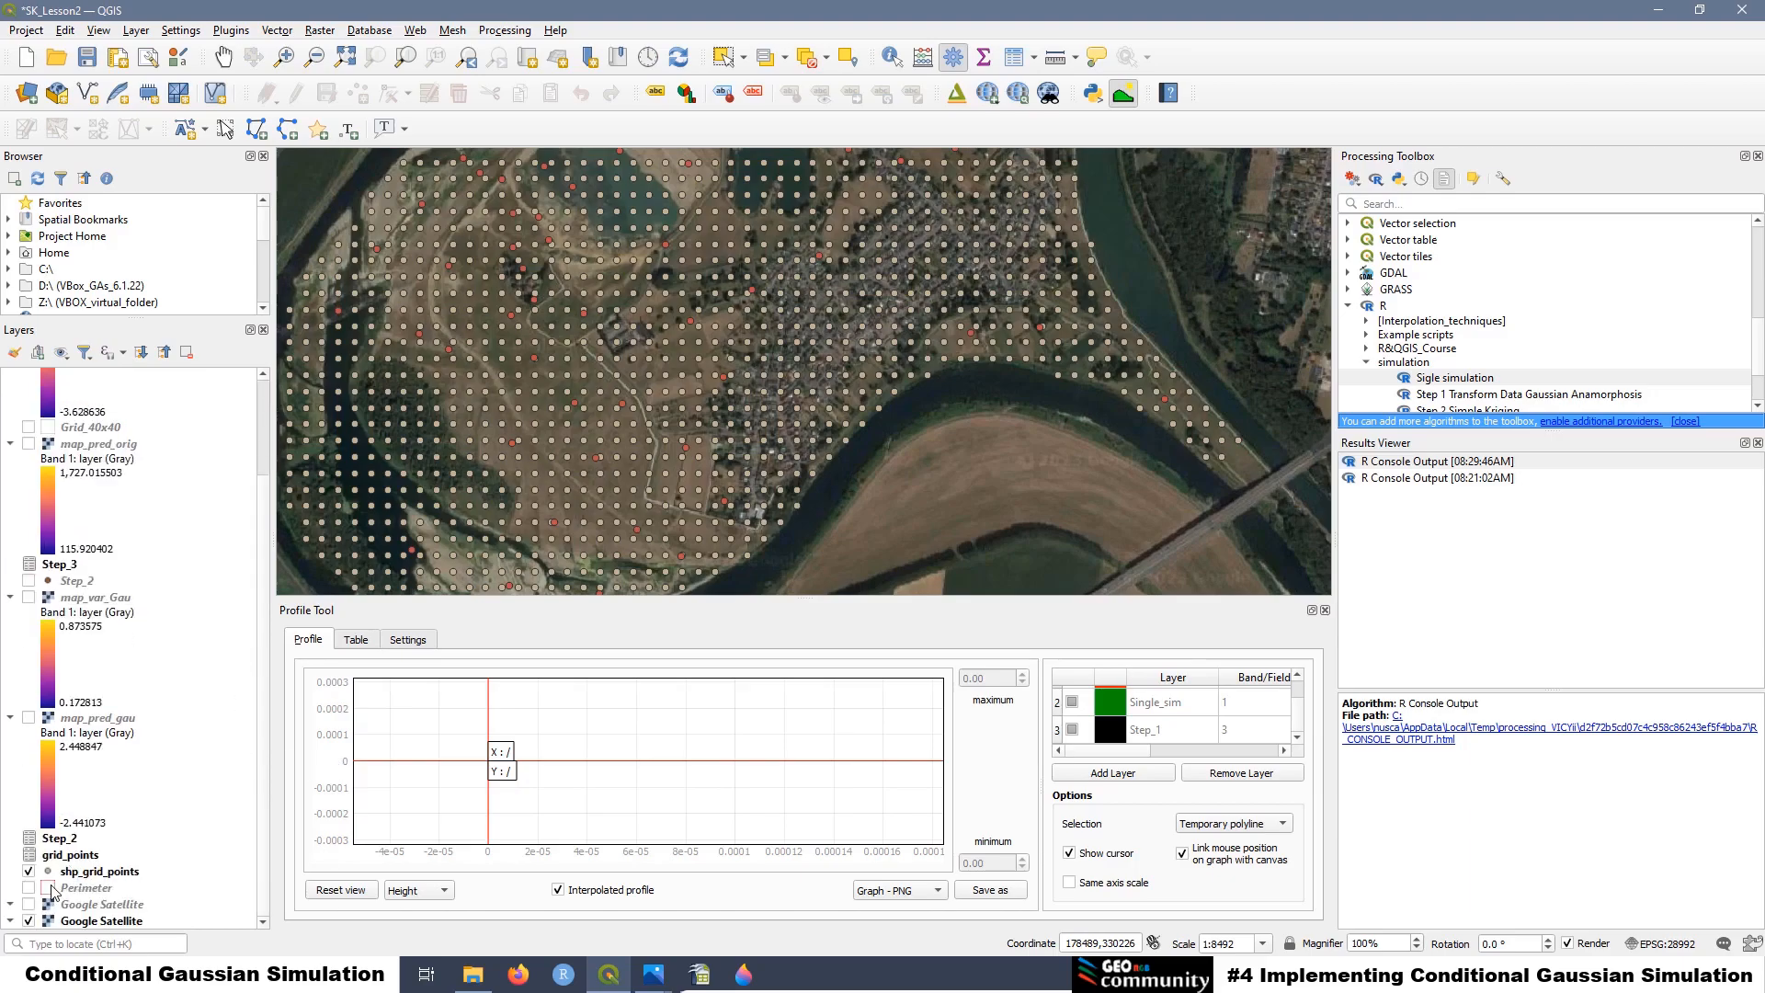
left_click(29, 872)
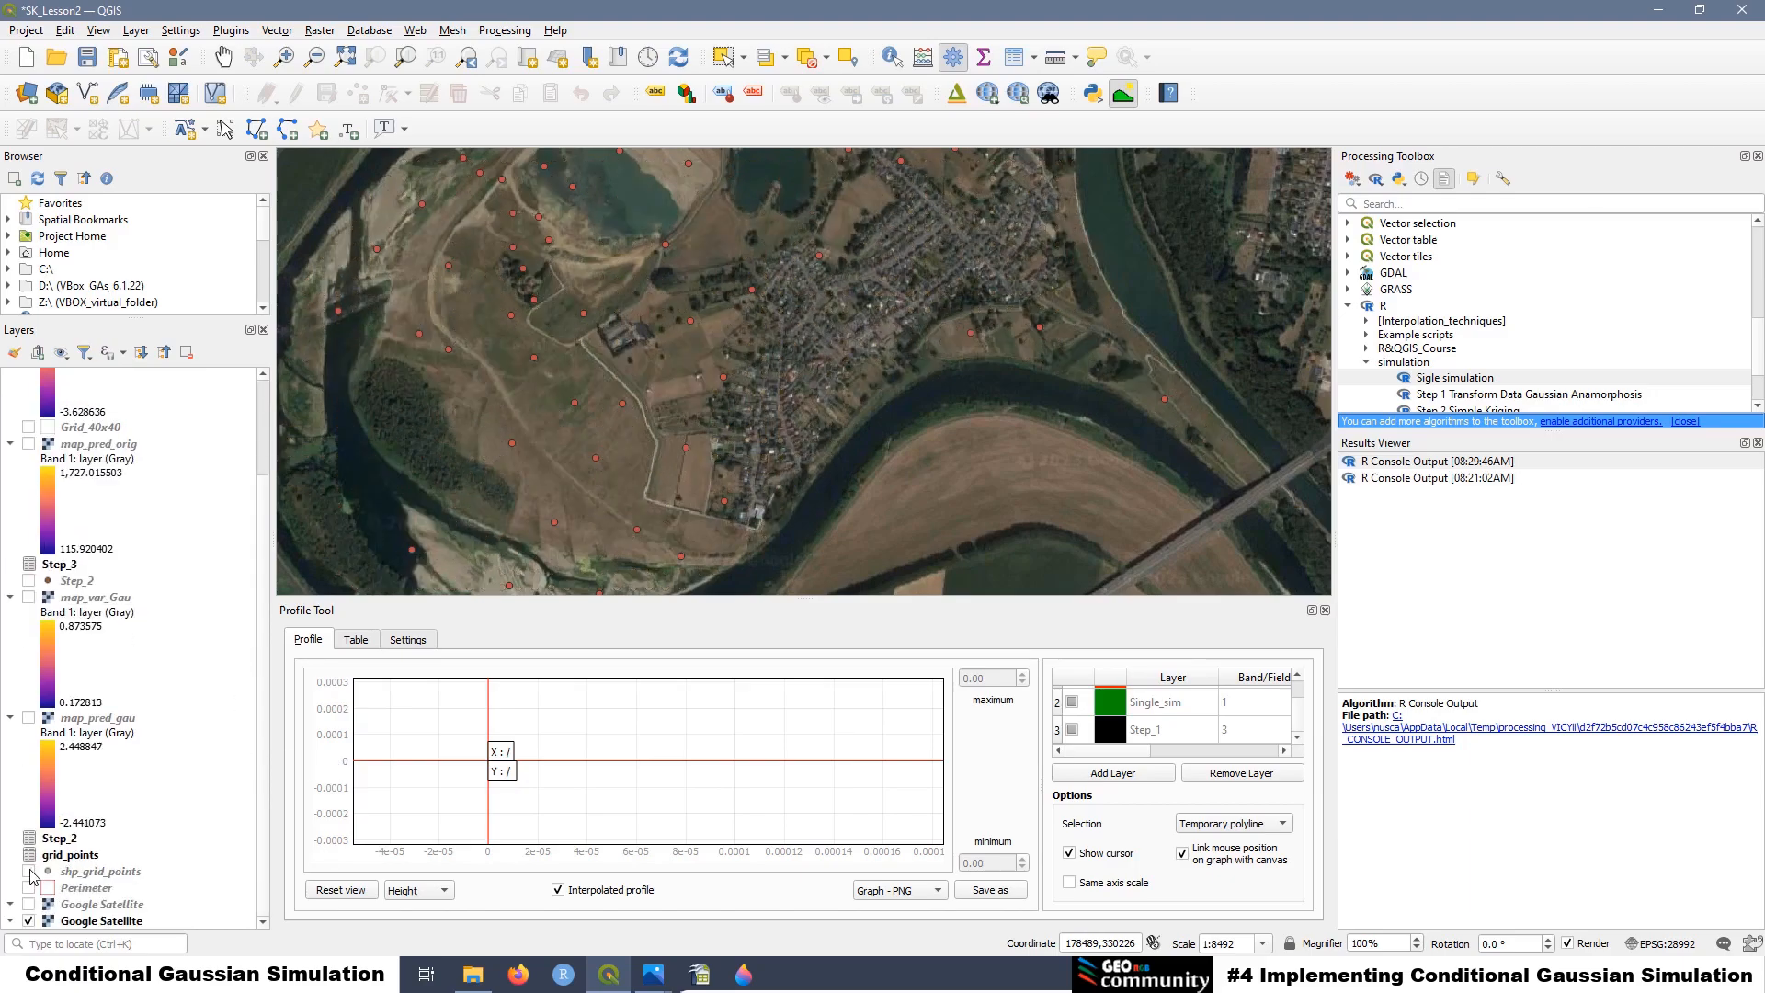
left_click(28, 922)
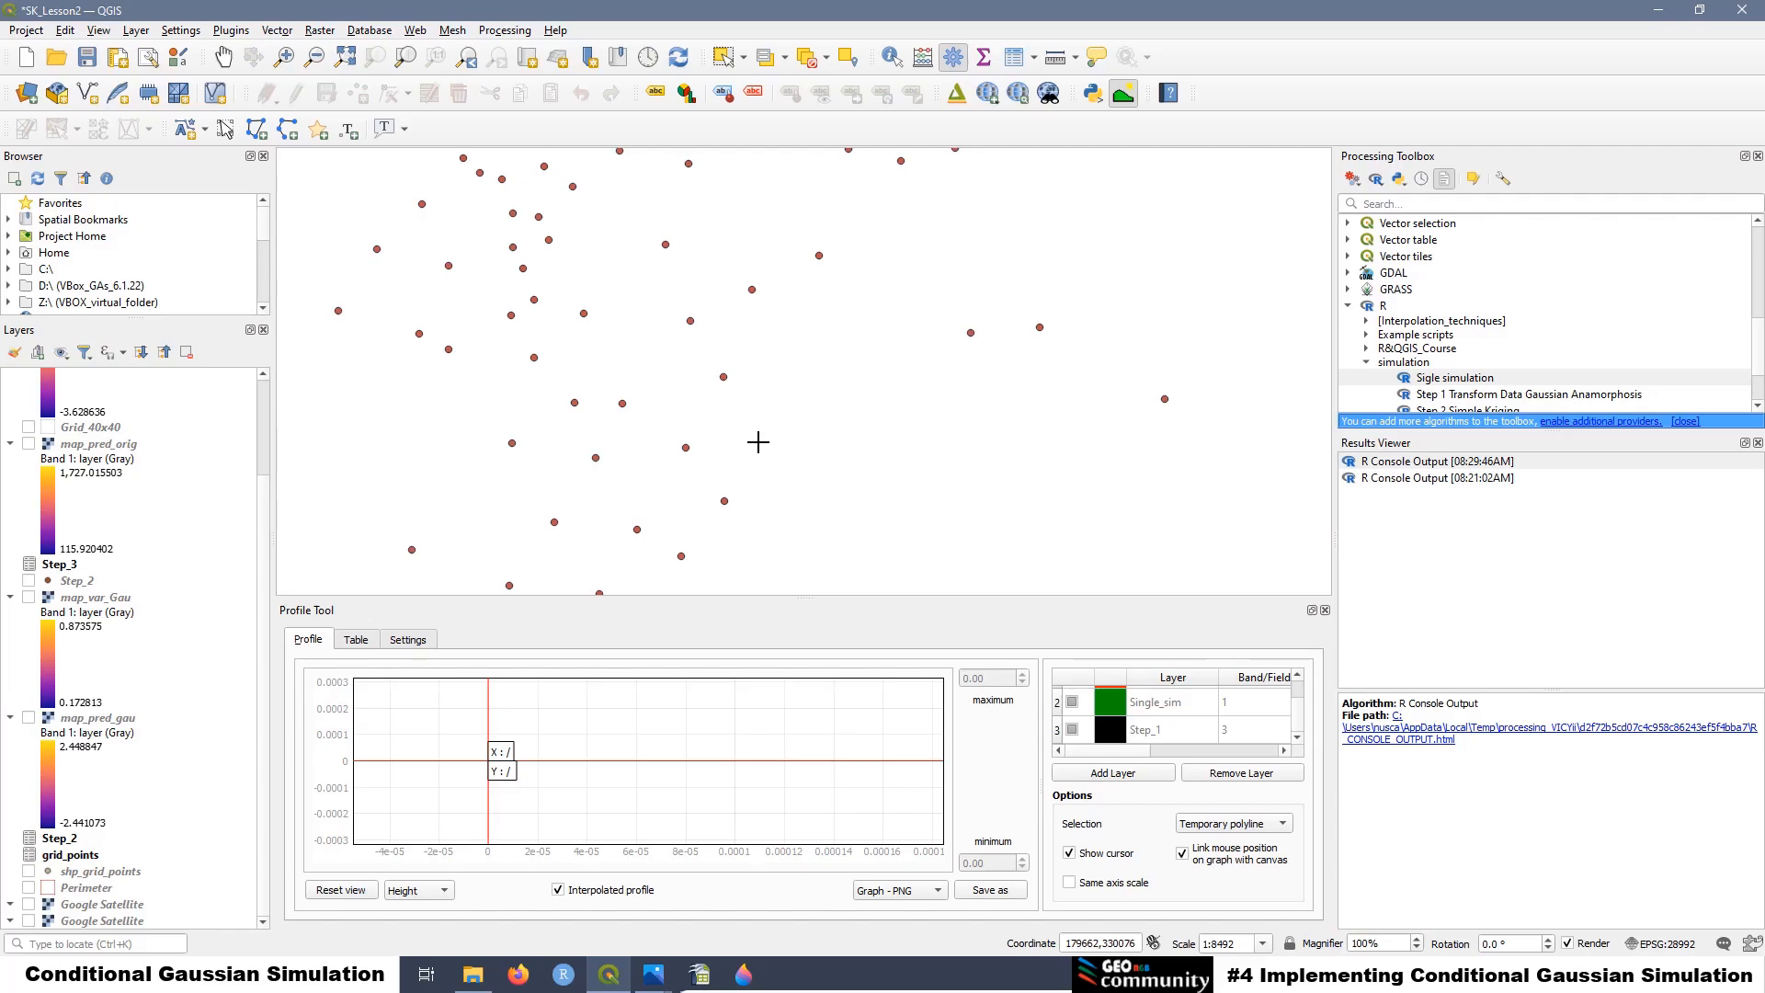
Trace a profile polyline northeastward through the Step_1 sample points, starting at the southwestern point and placing each vertex on a sample
scroll(748, 467, "down", 1)
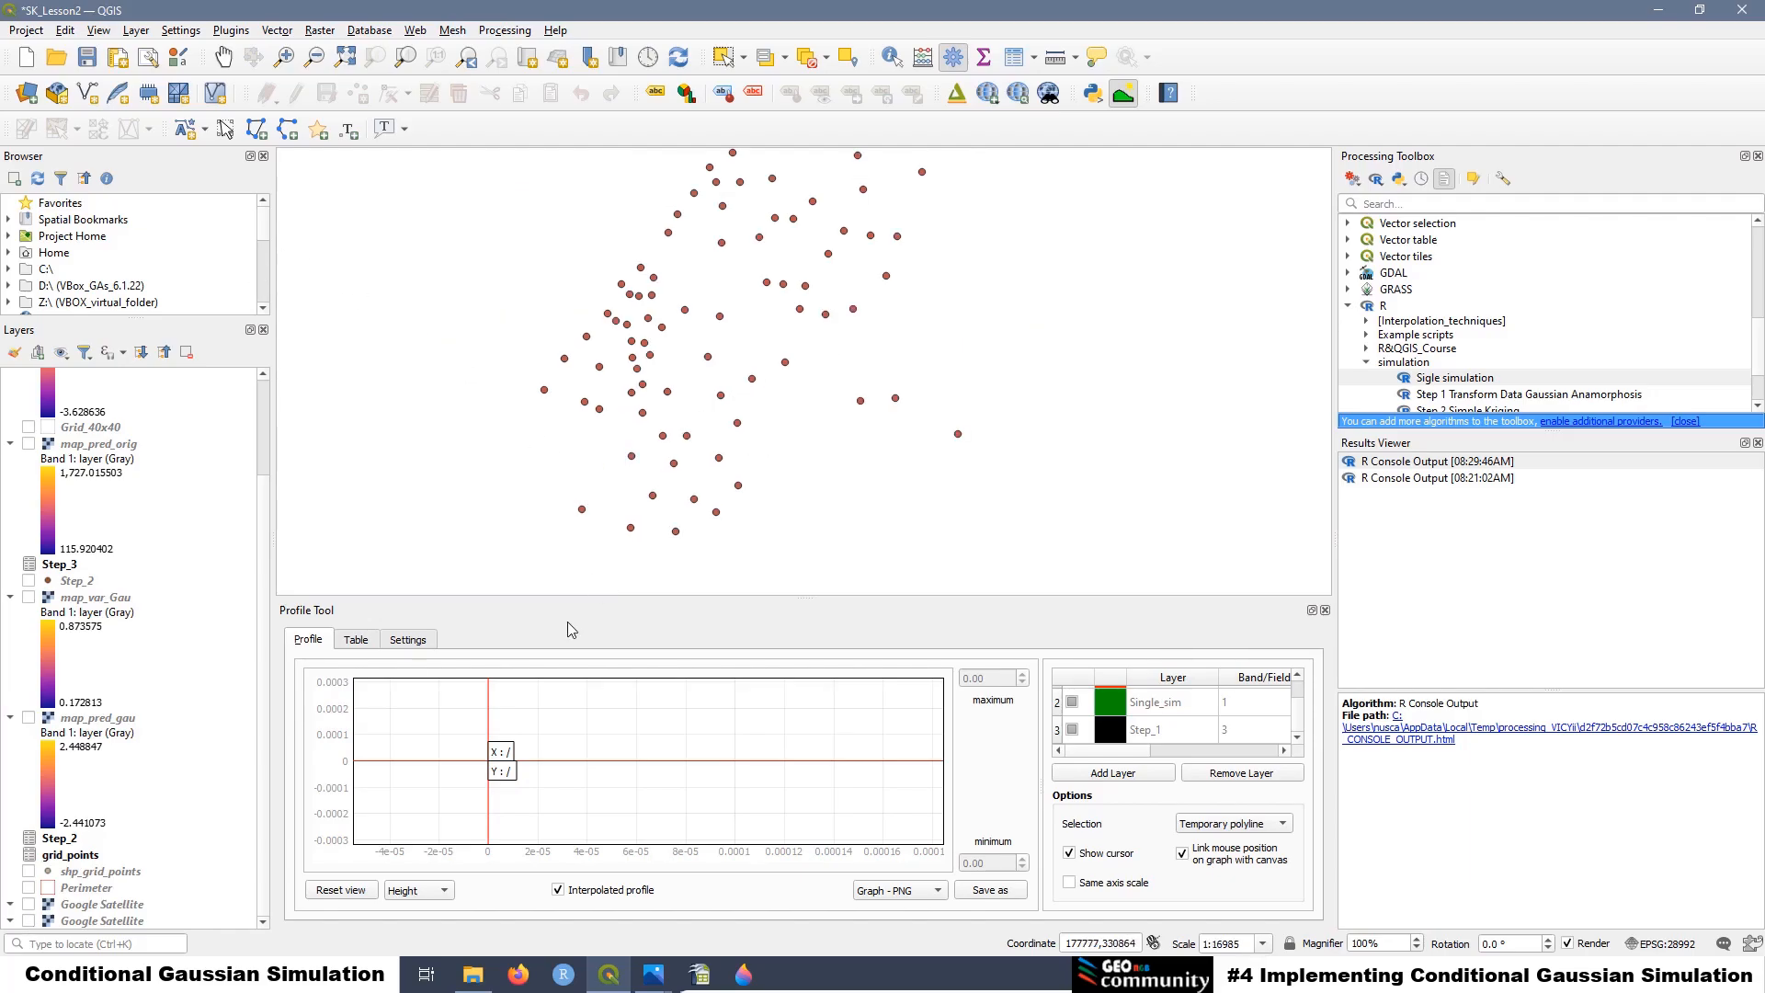
scroll(704, 423, "up", 1)
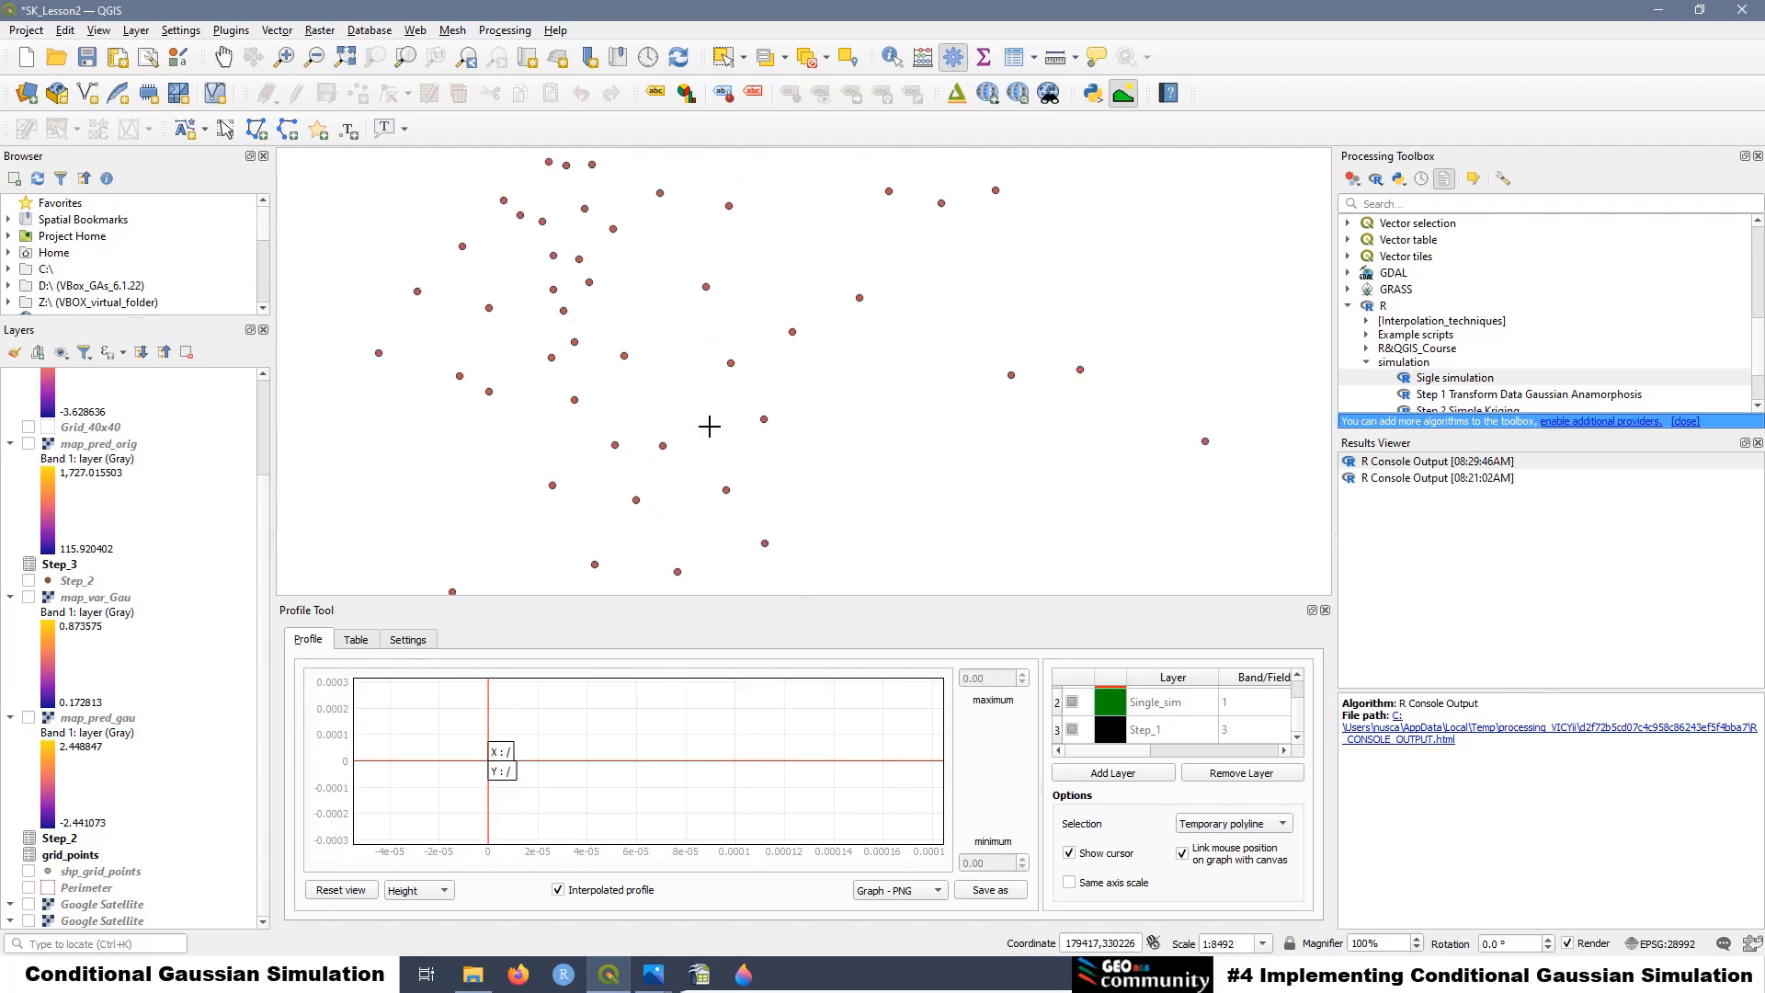
scroll(619, 430, "down", 1)
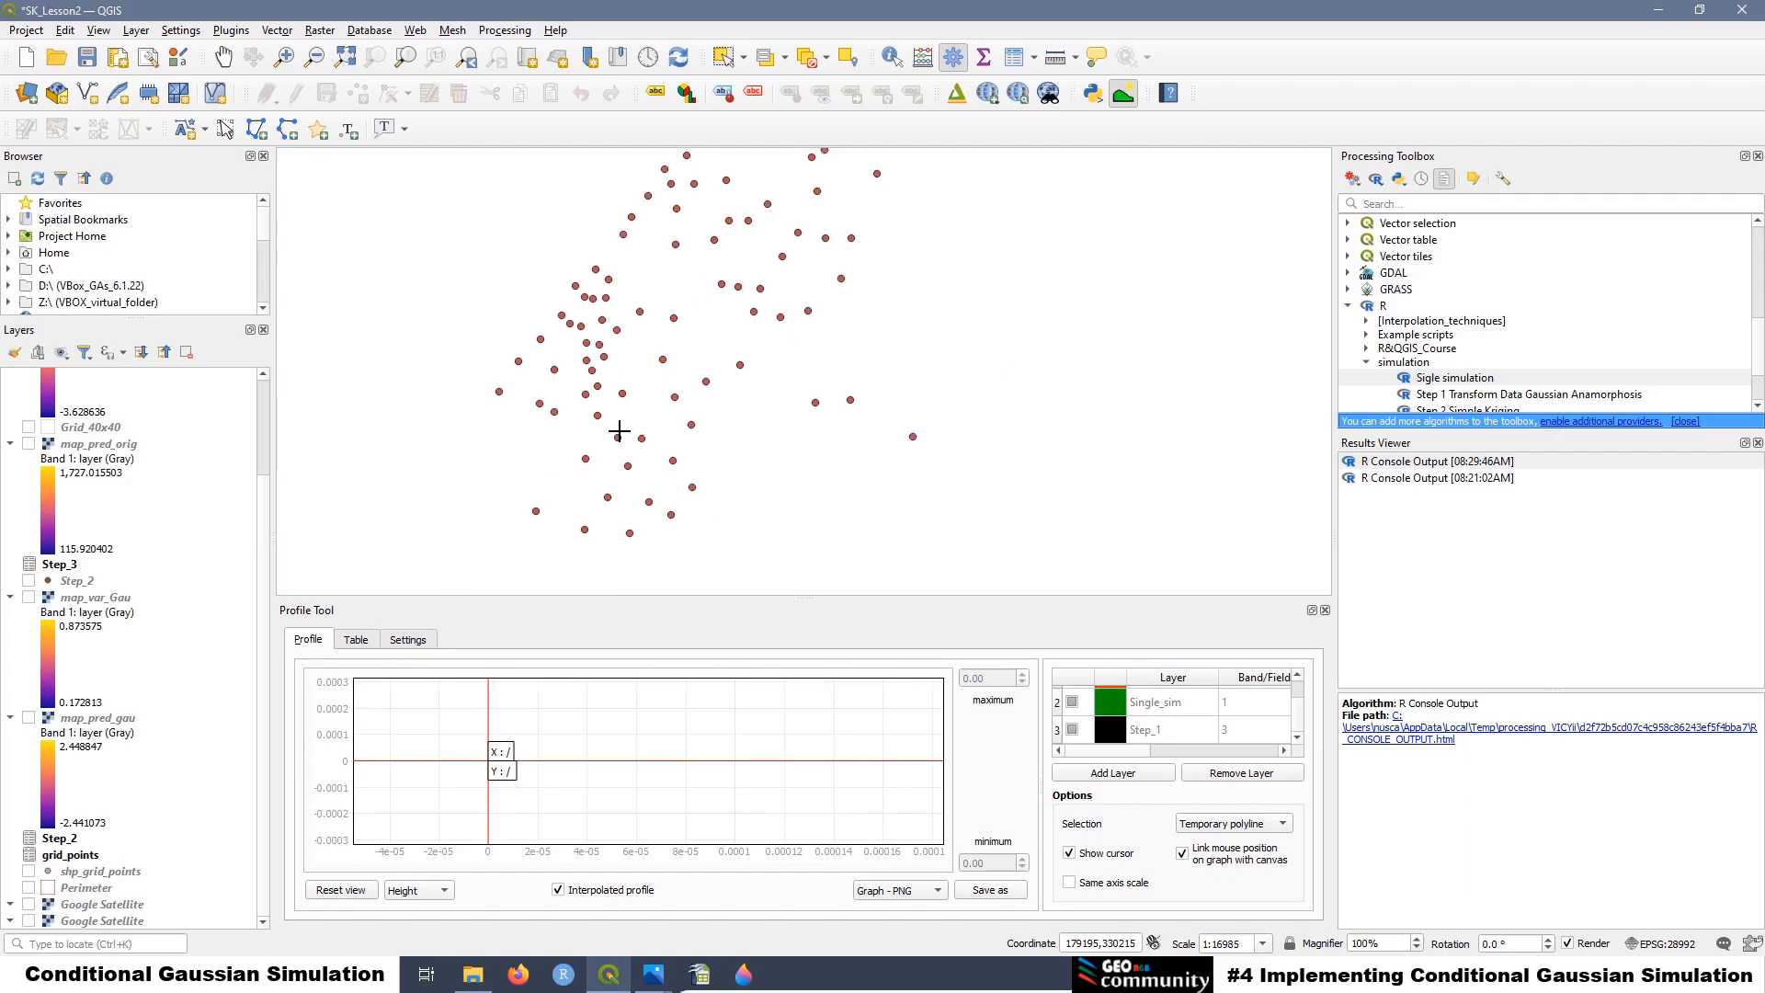
left_click(536, 509)
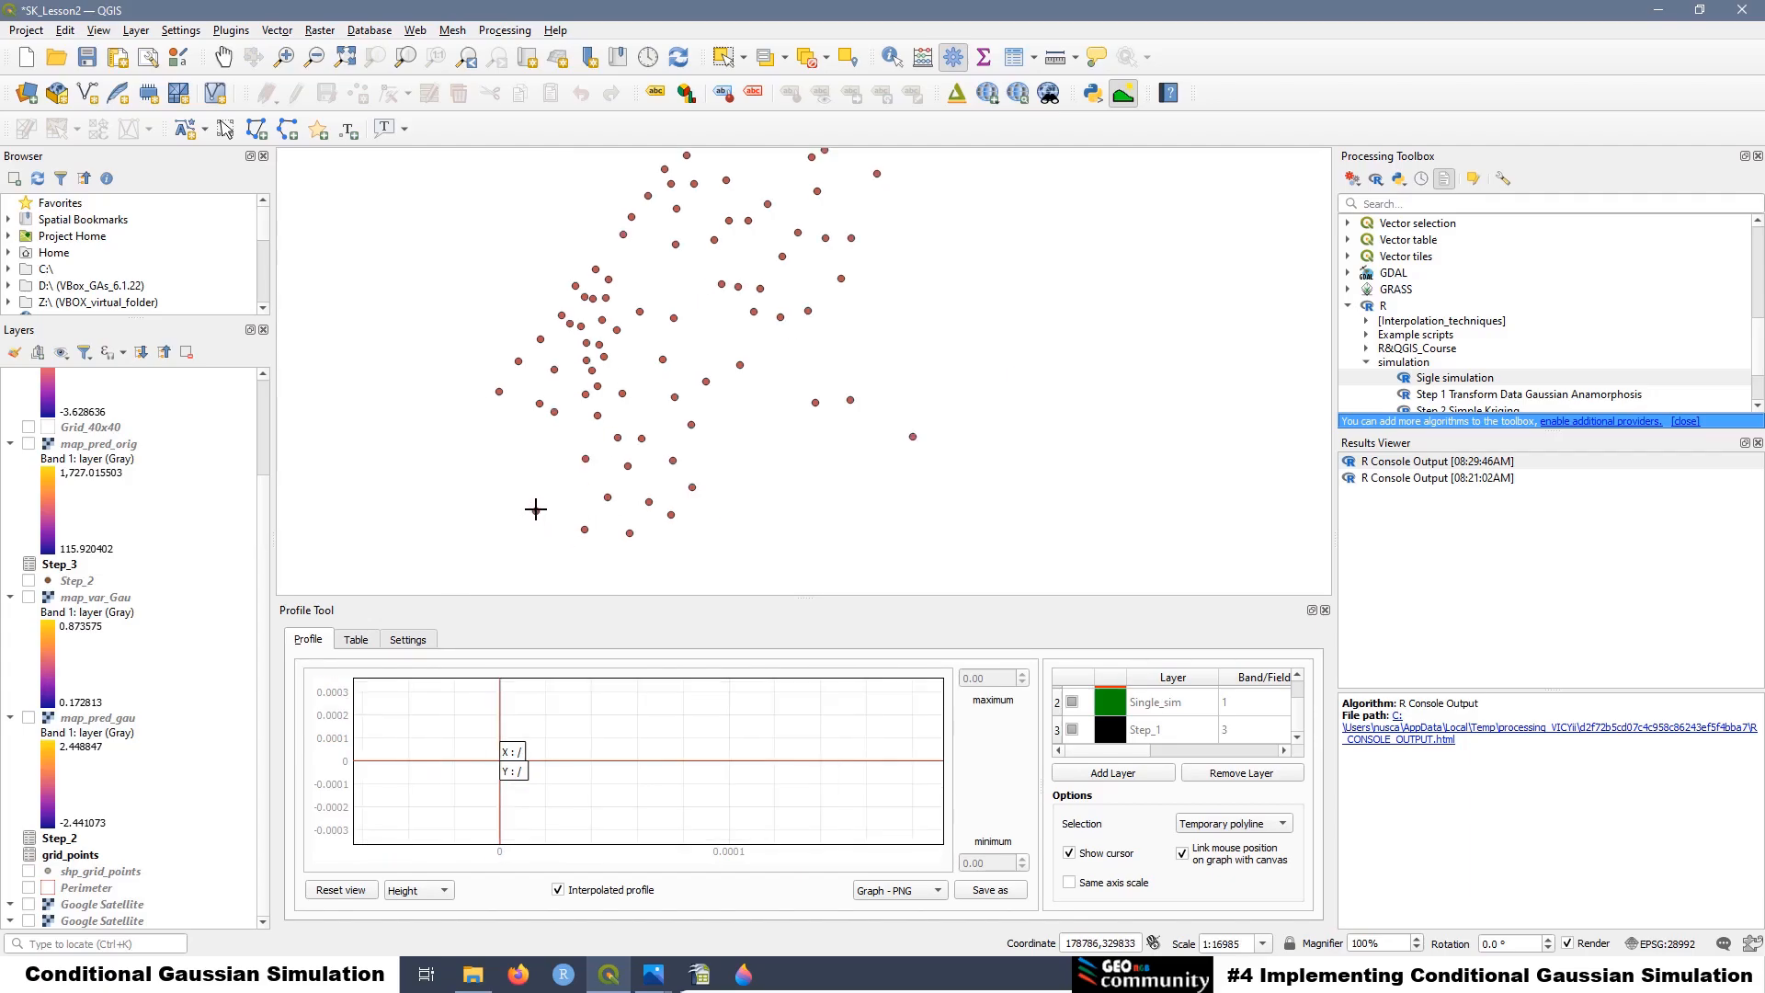
right_click(586, 460)
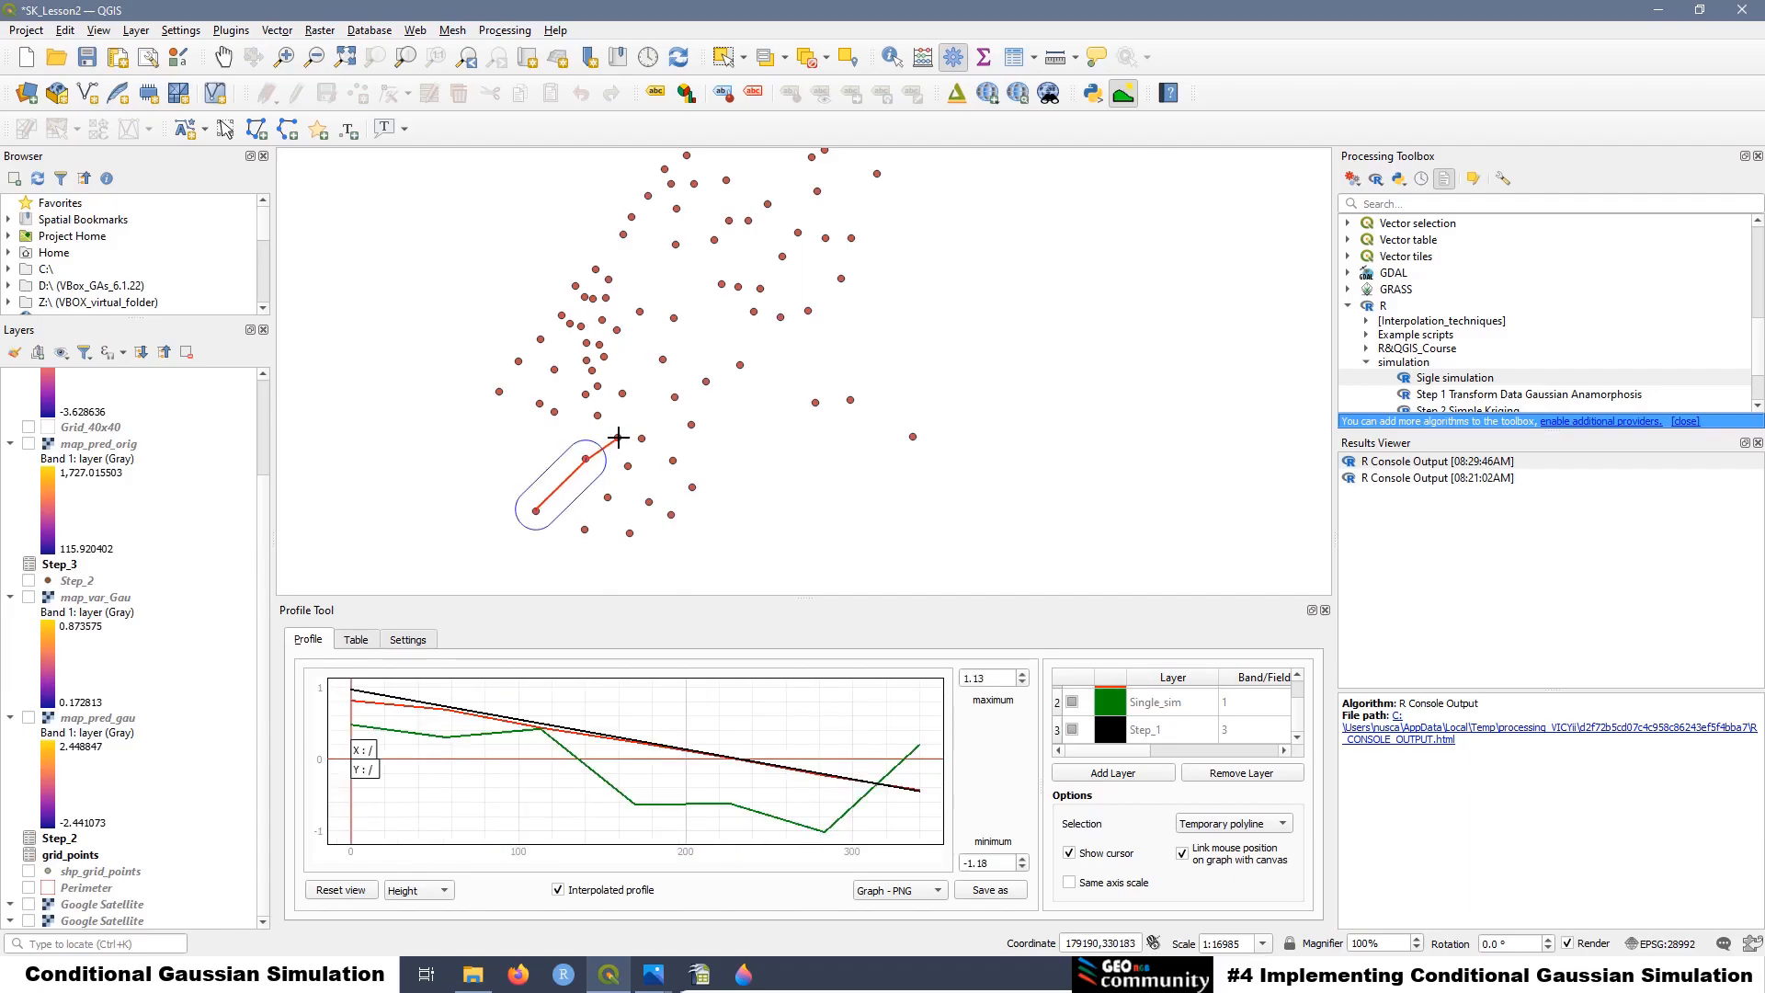
left_click(618, 437)
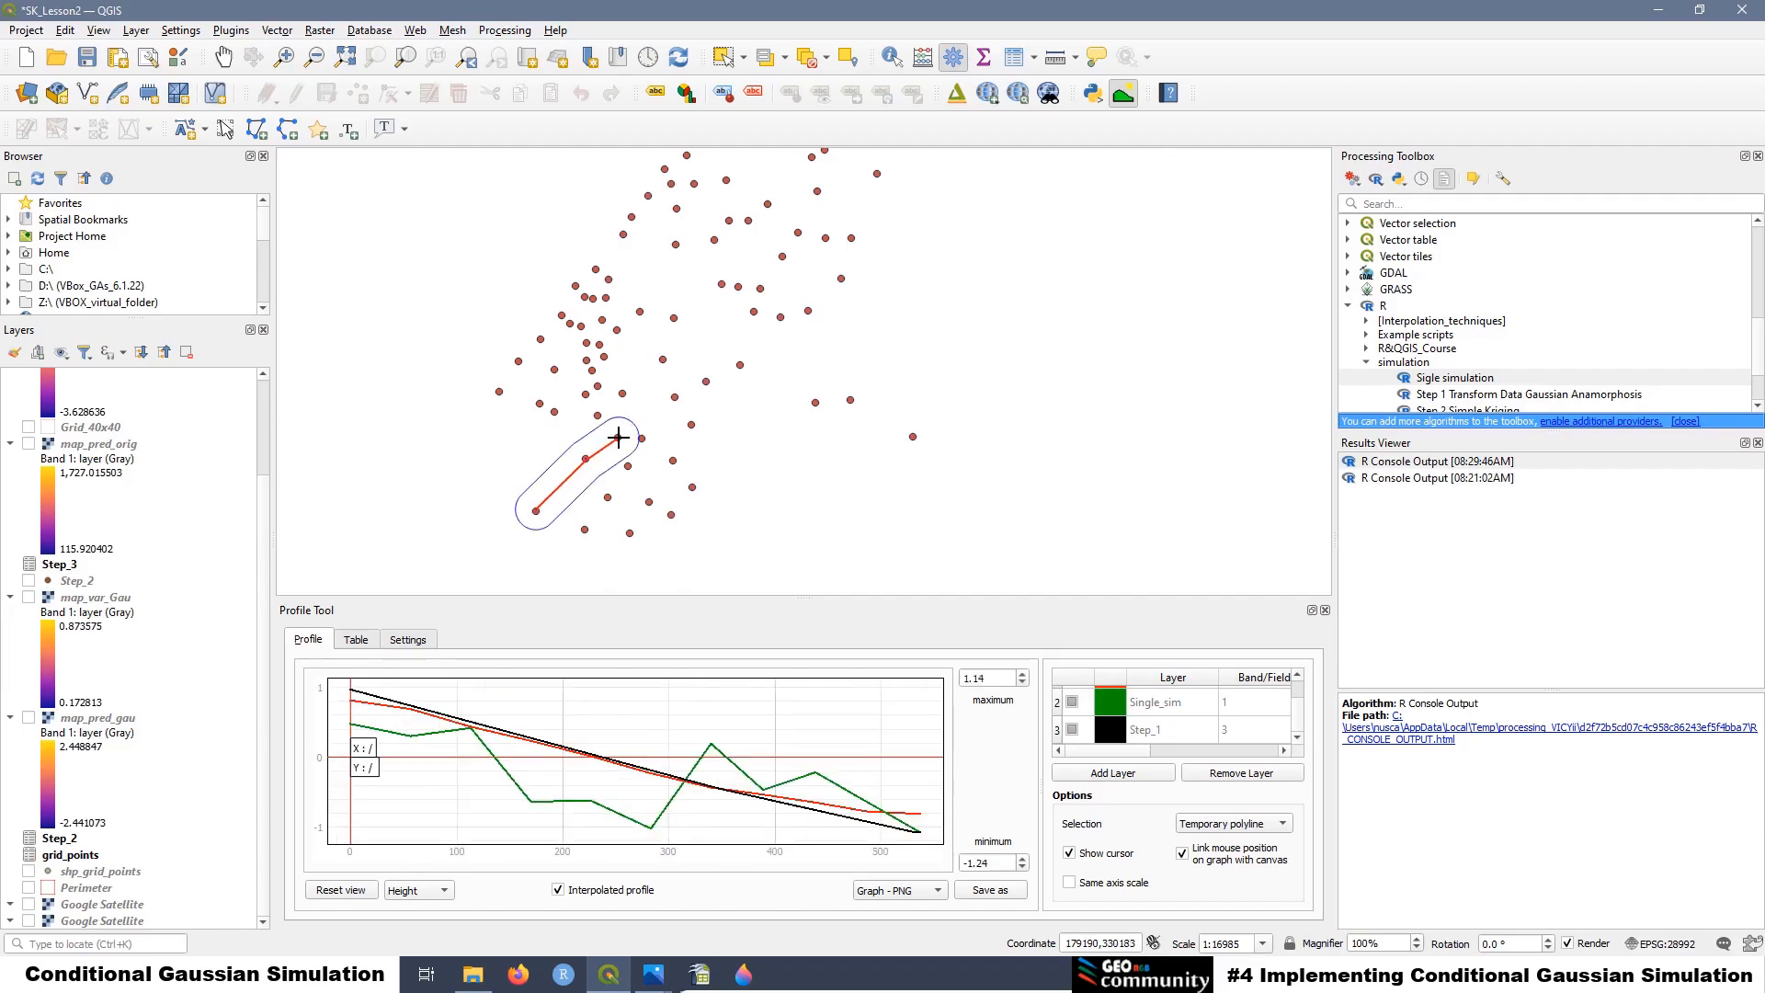
left_click(675, 396)
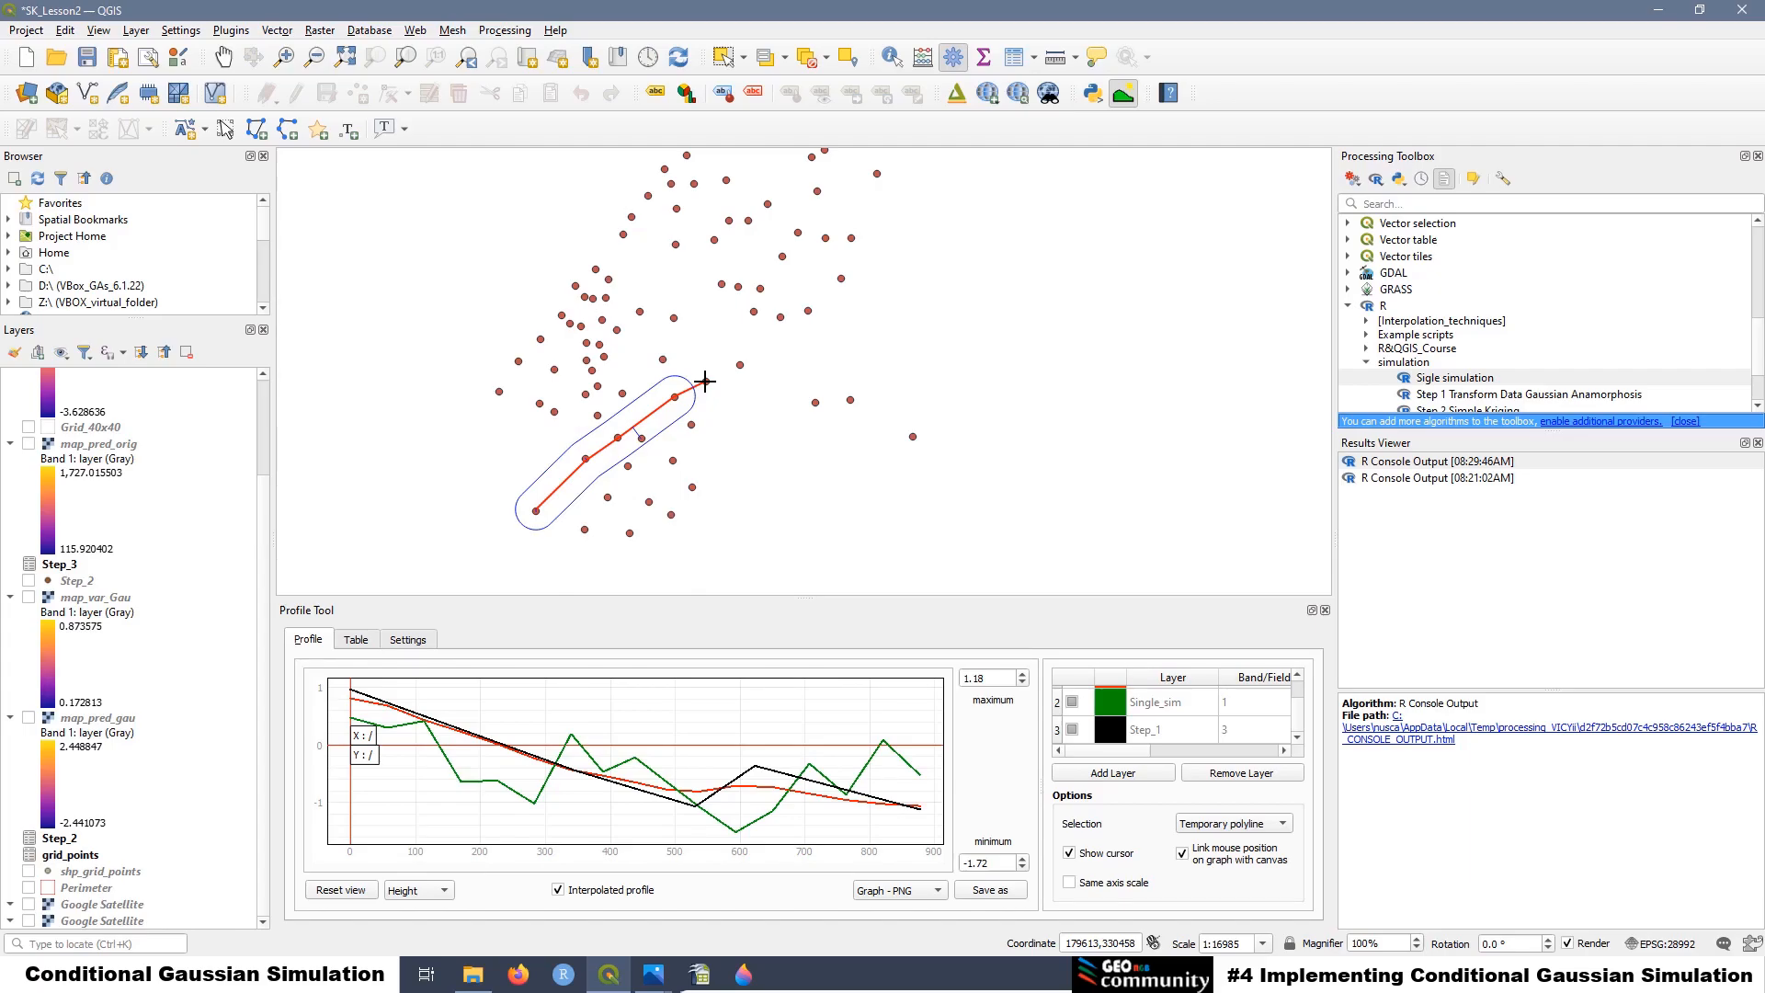
left_click(705, 380)
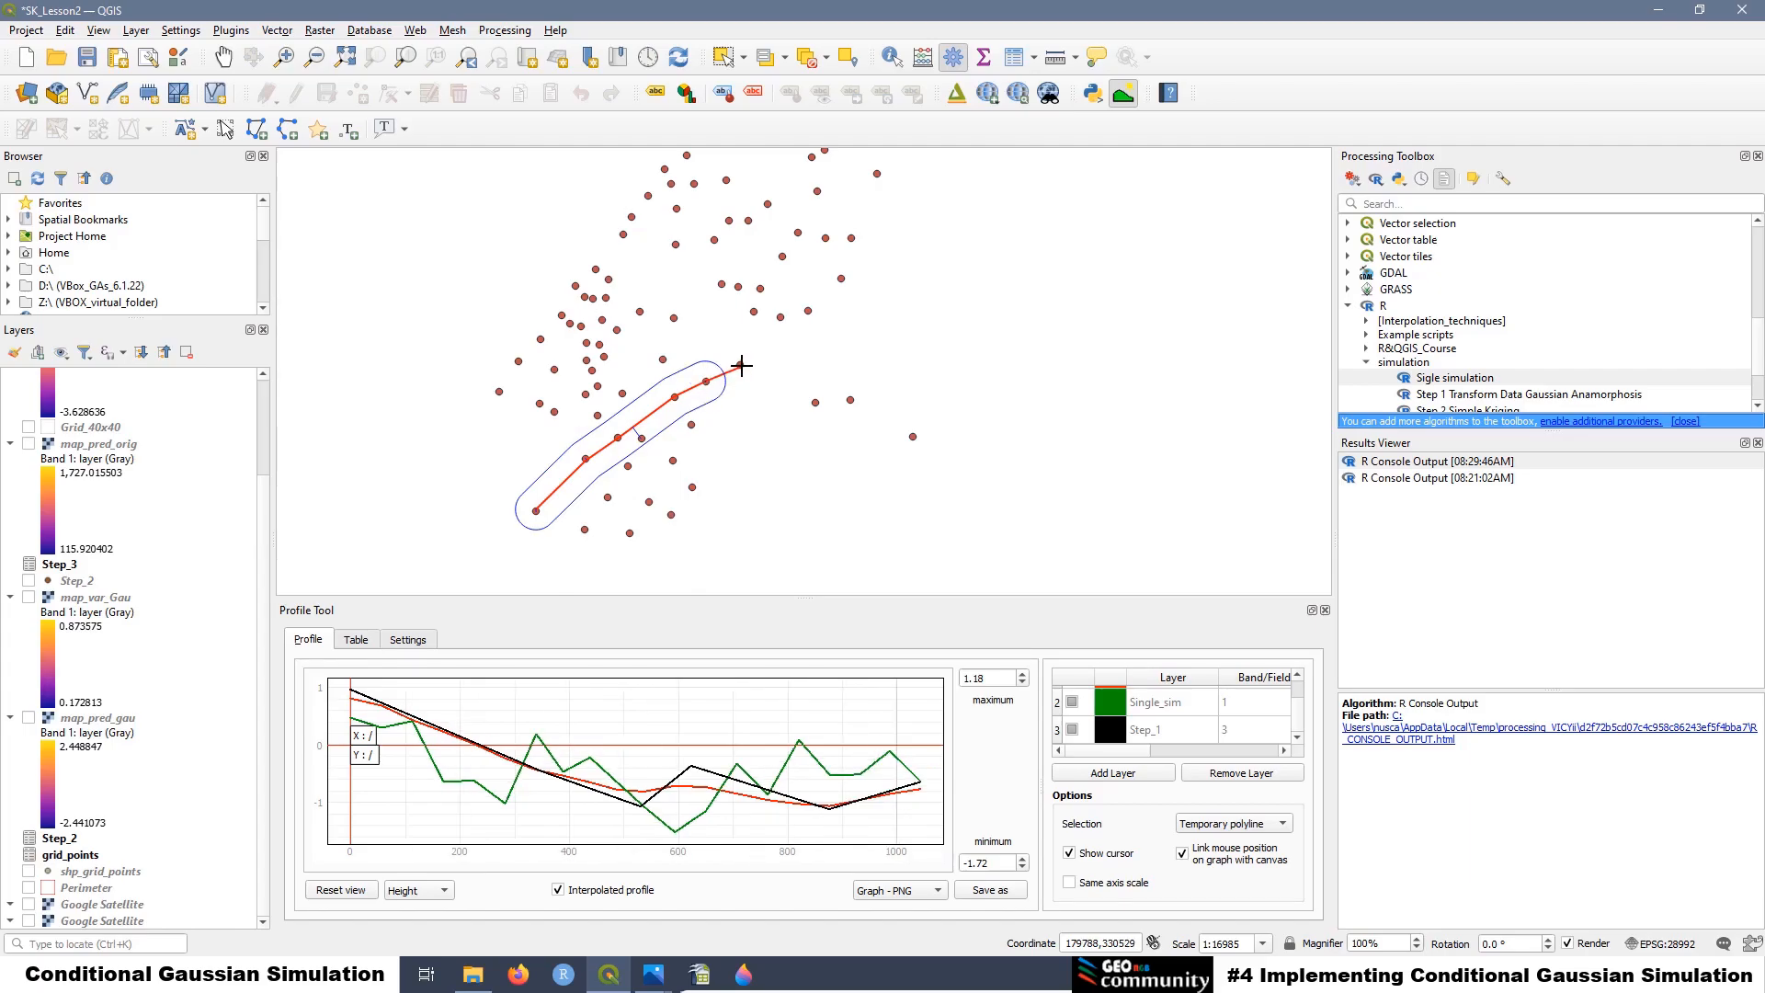
left_click(742, 364)
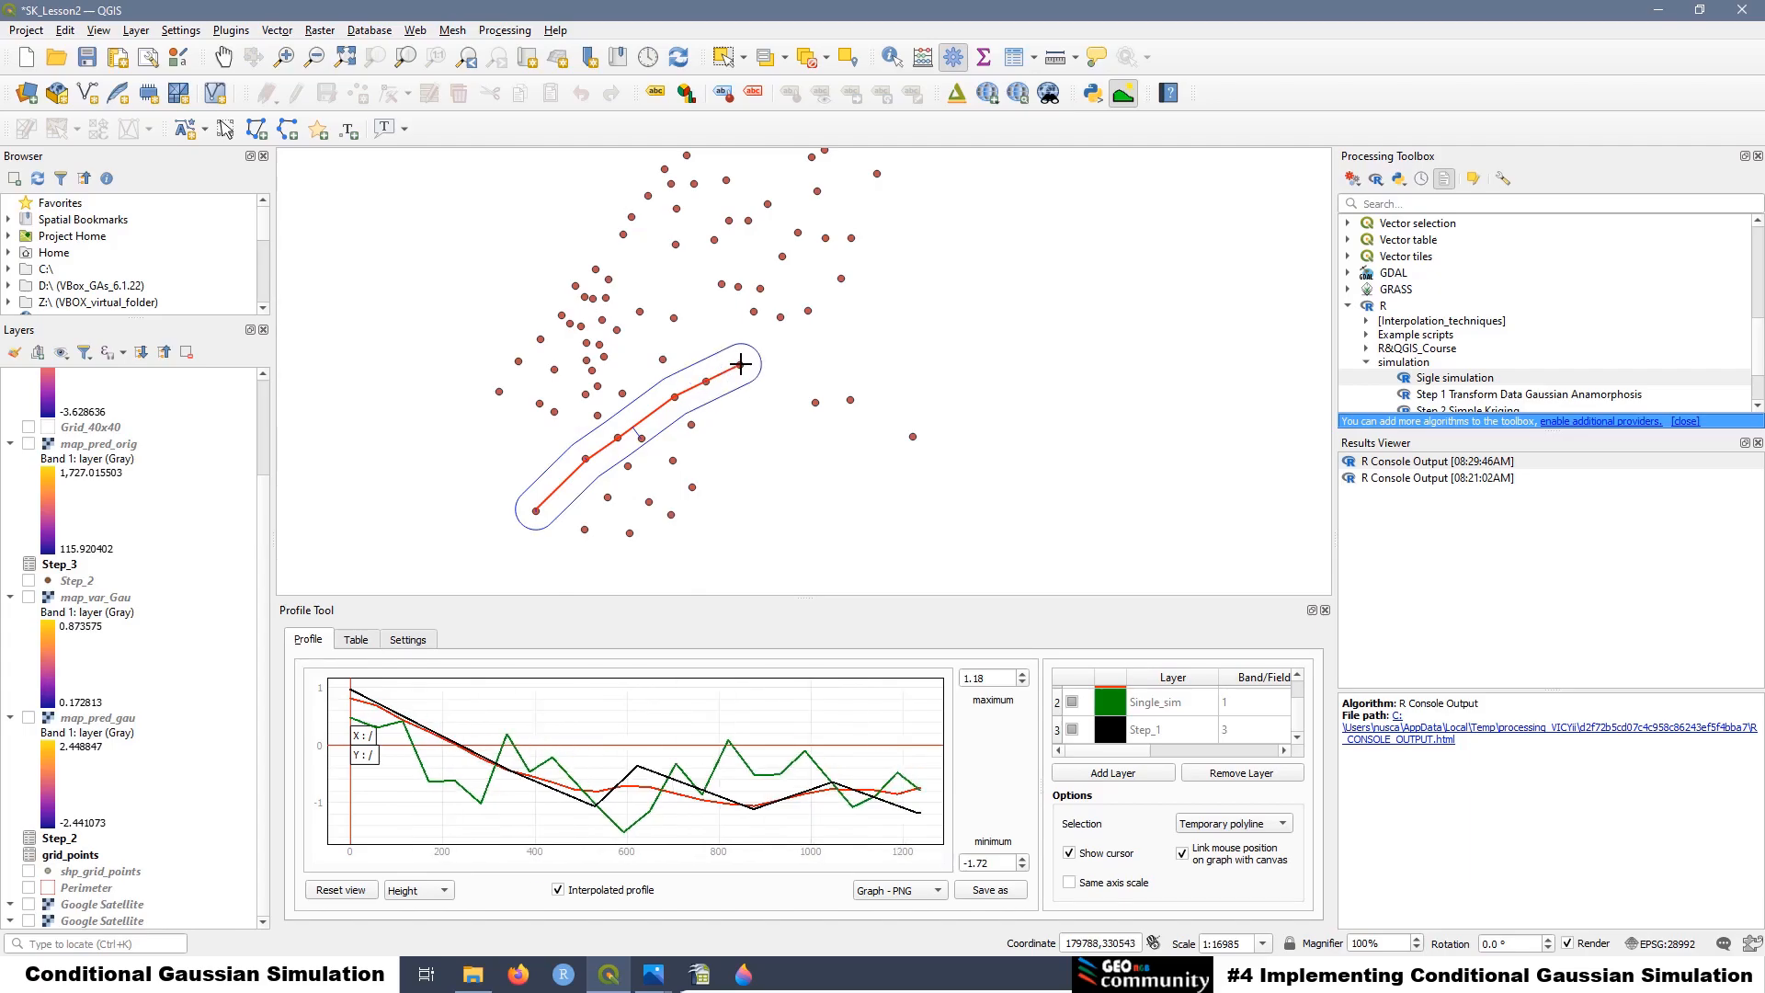
left_click(780, 317)
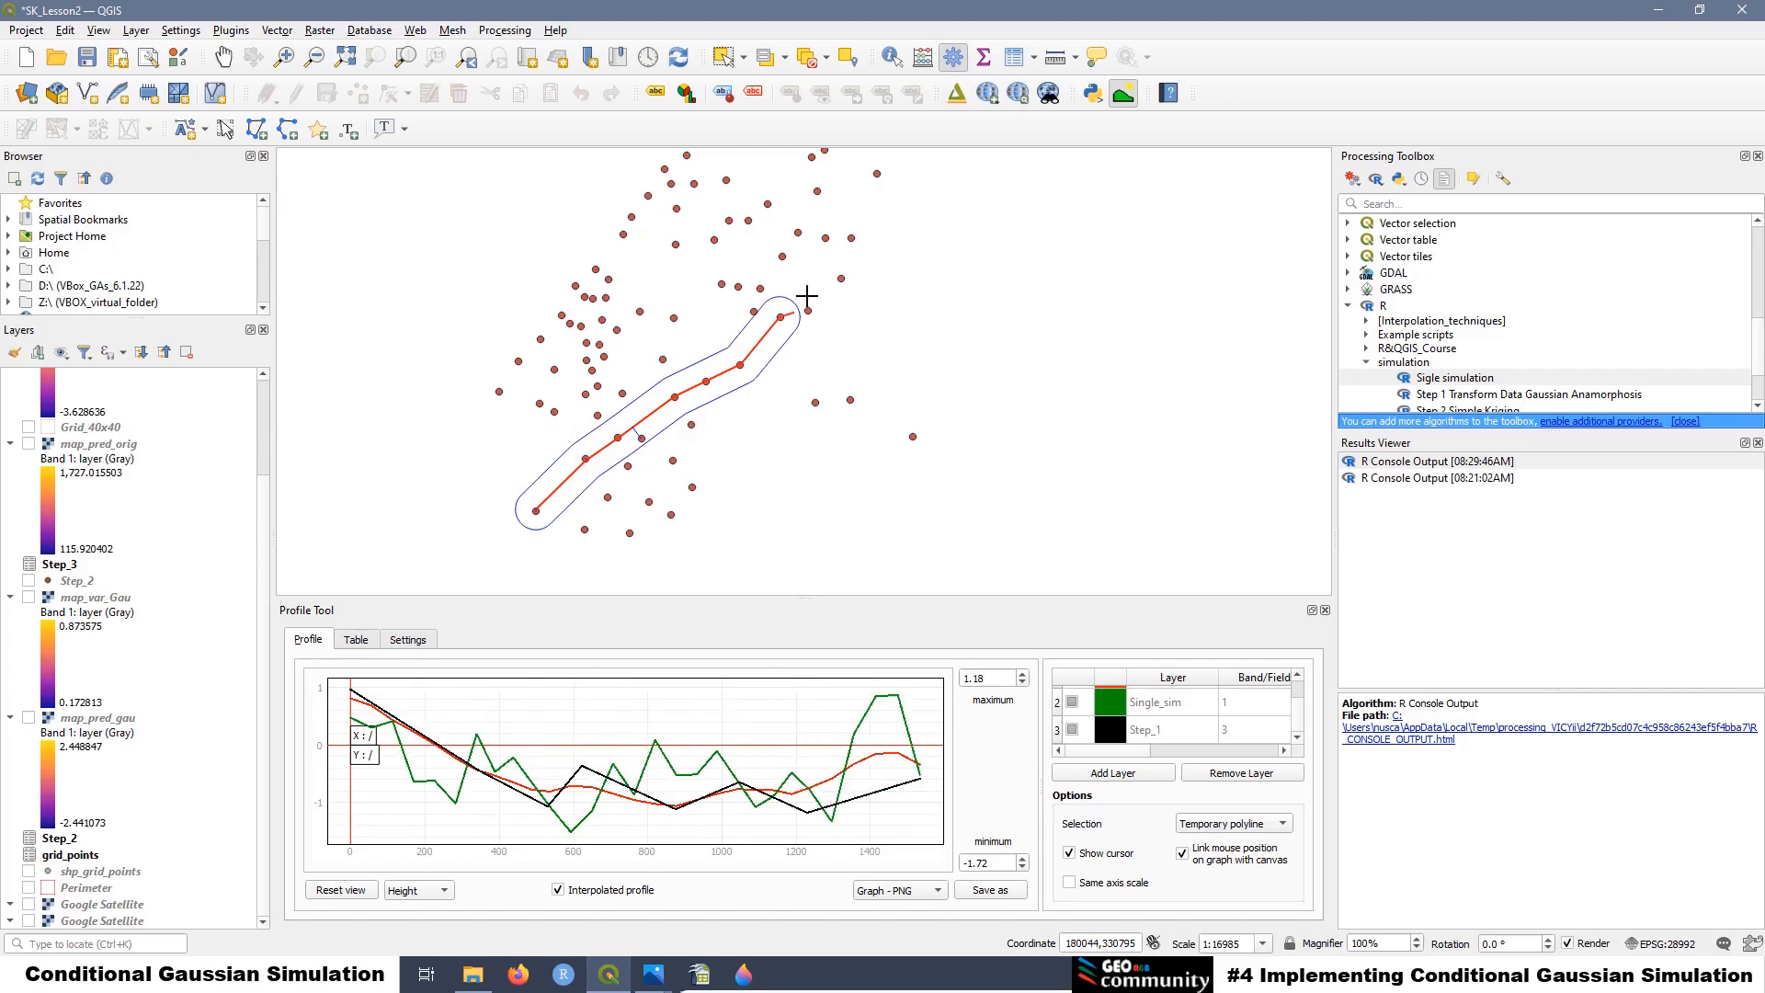
left_click(826, 238)
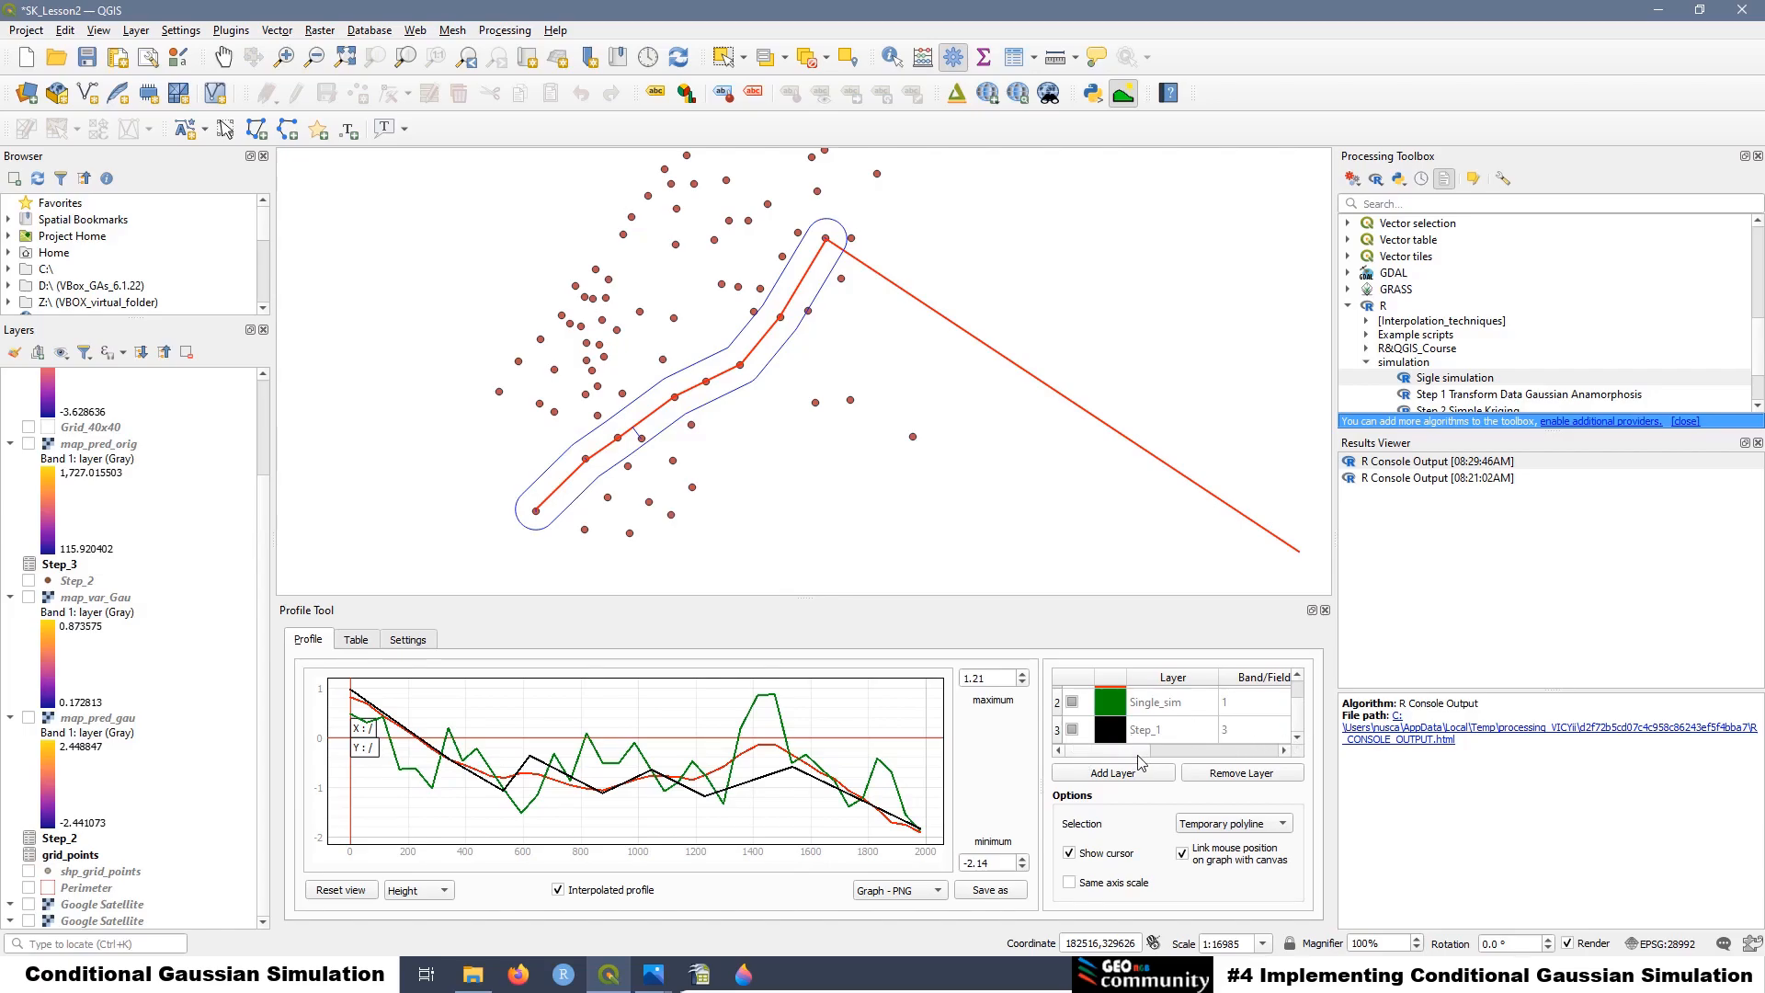
Set Step_1's search buffer to 1 in the Profile Tool and finish the profile polyline at the next sample point to the northeast
left_click(1285, 750)
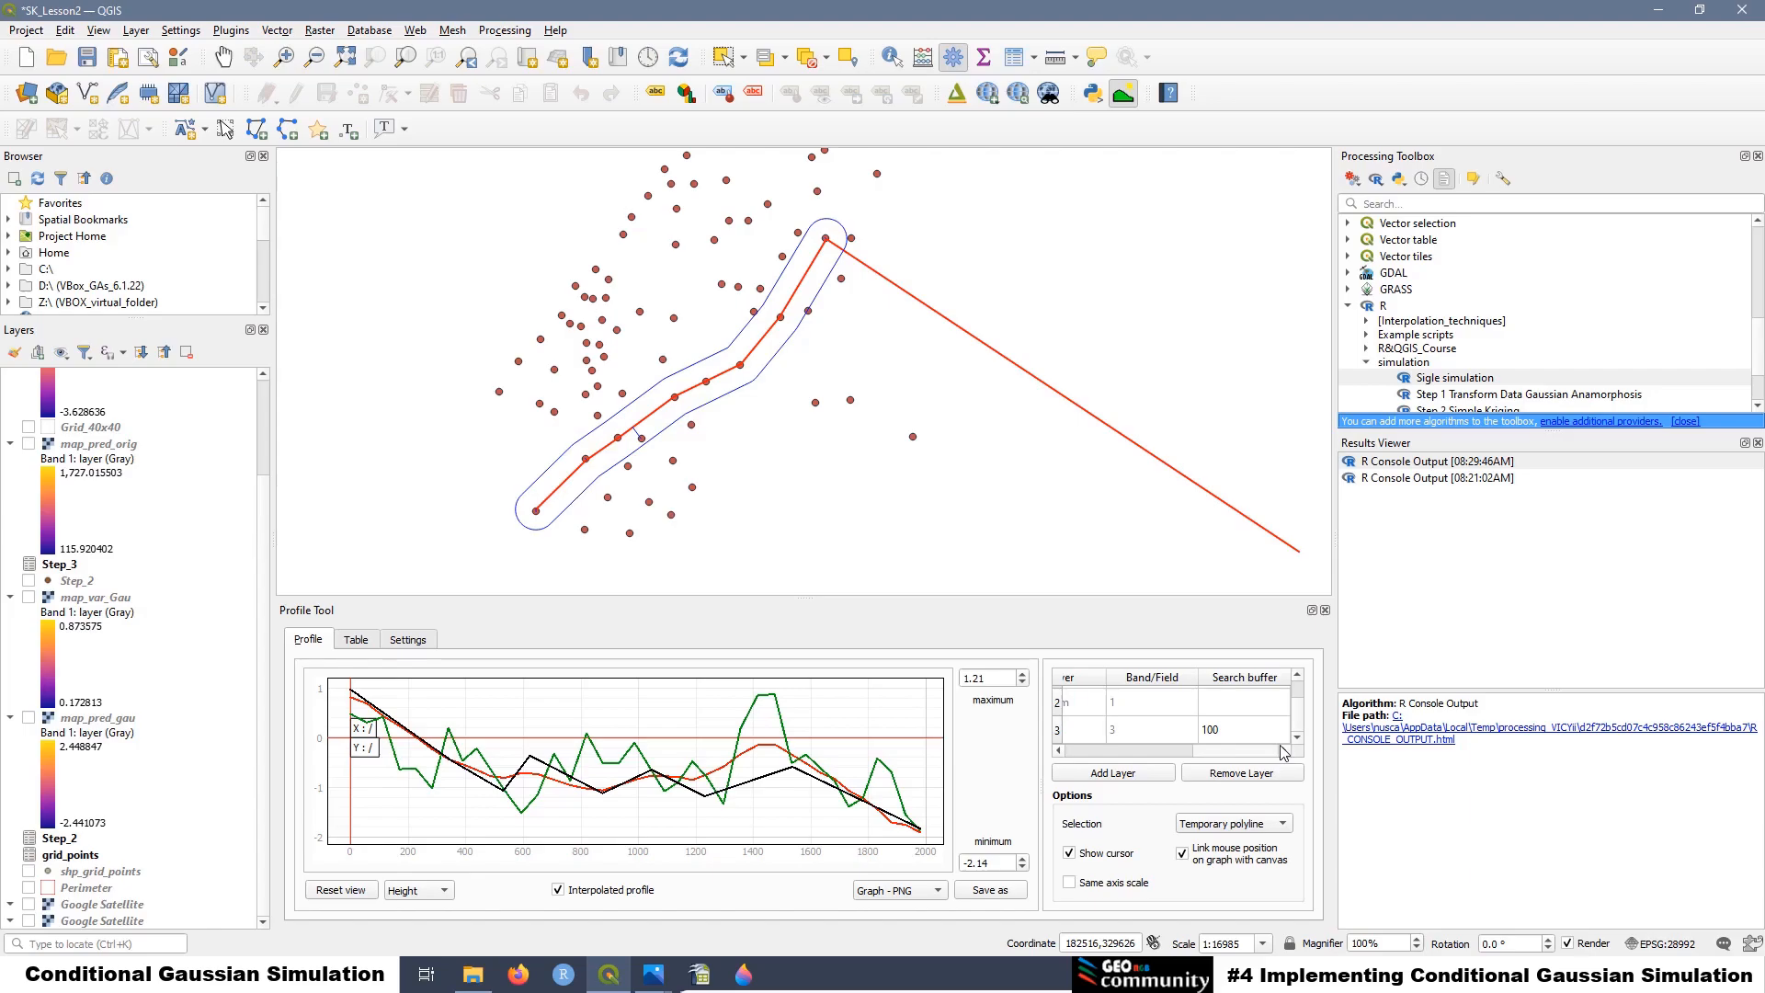
left_click(1228, 731)
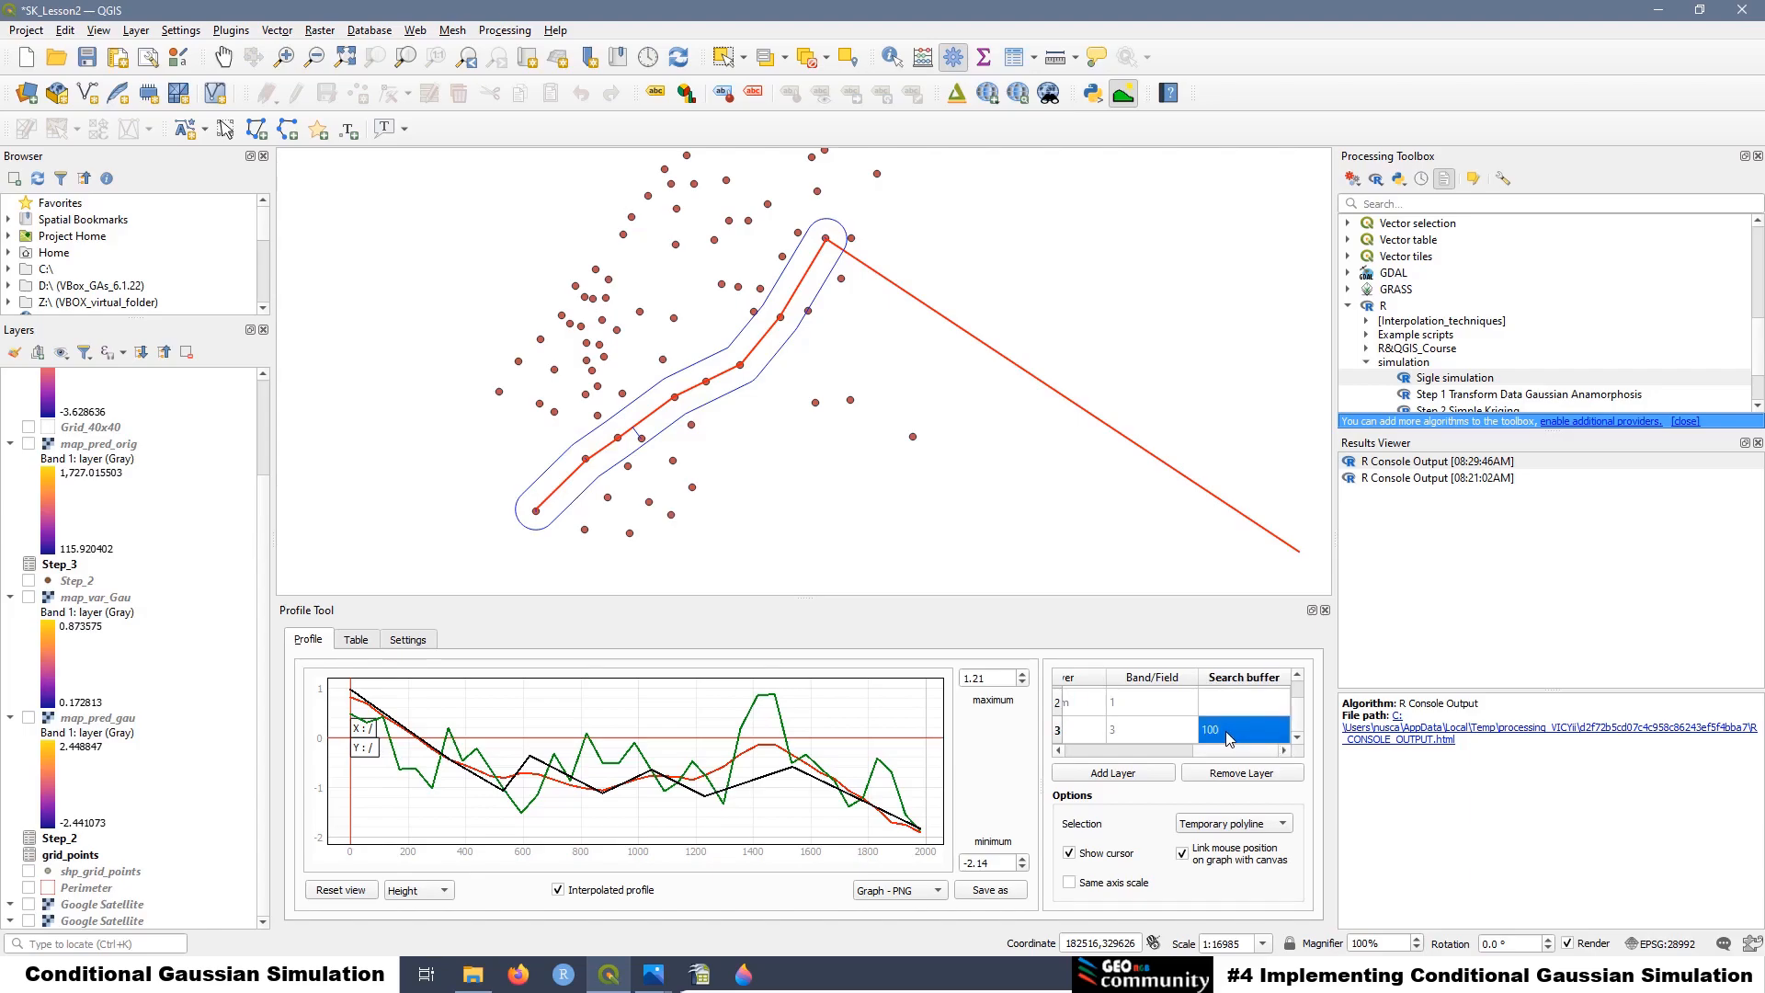
type("1")
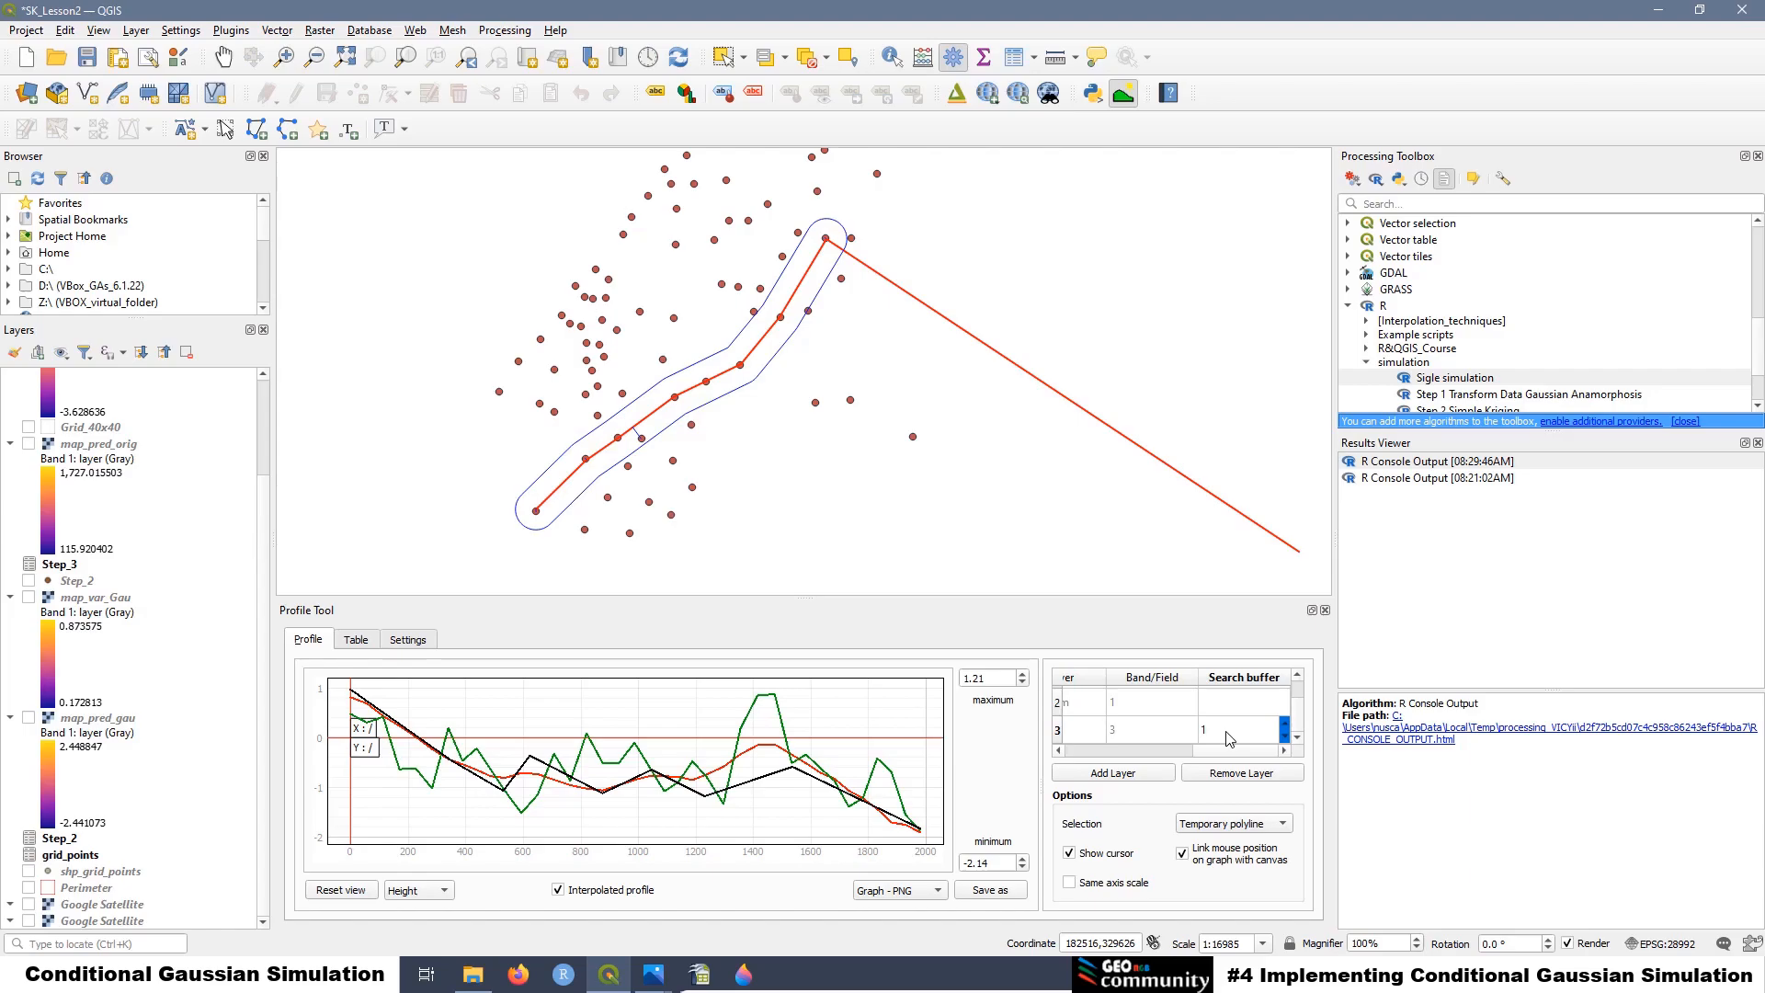
key("Return")
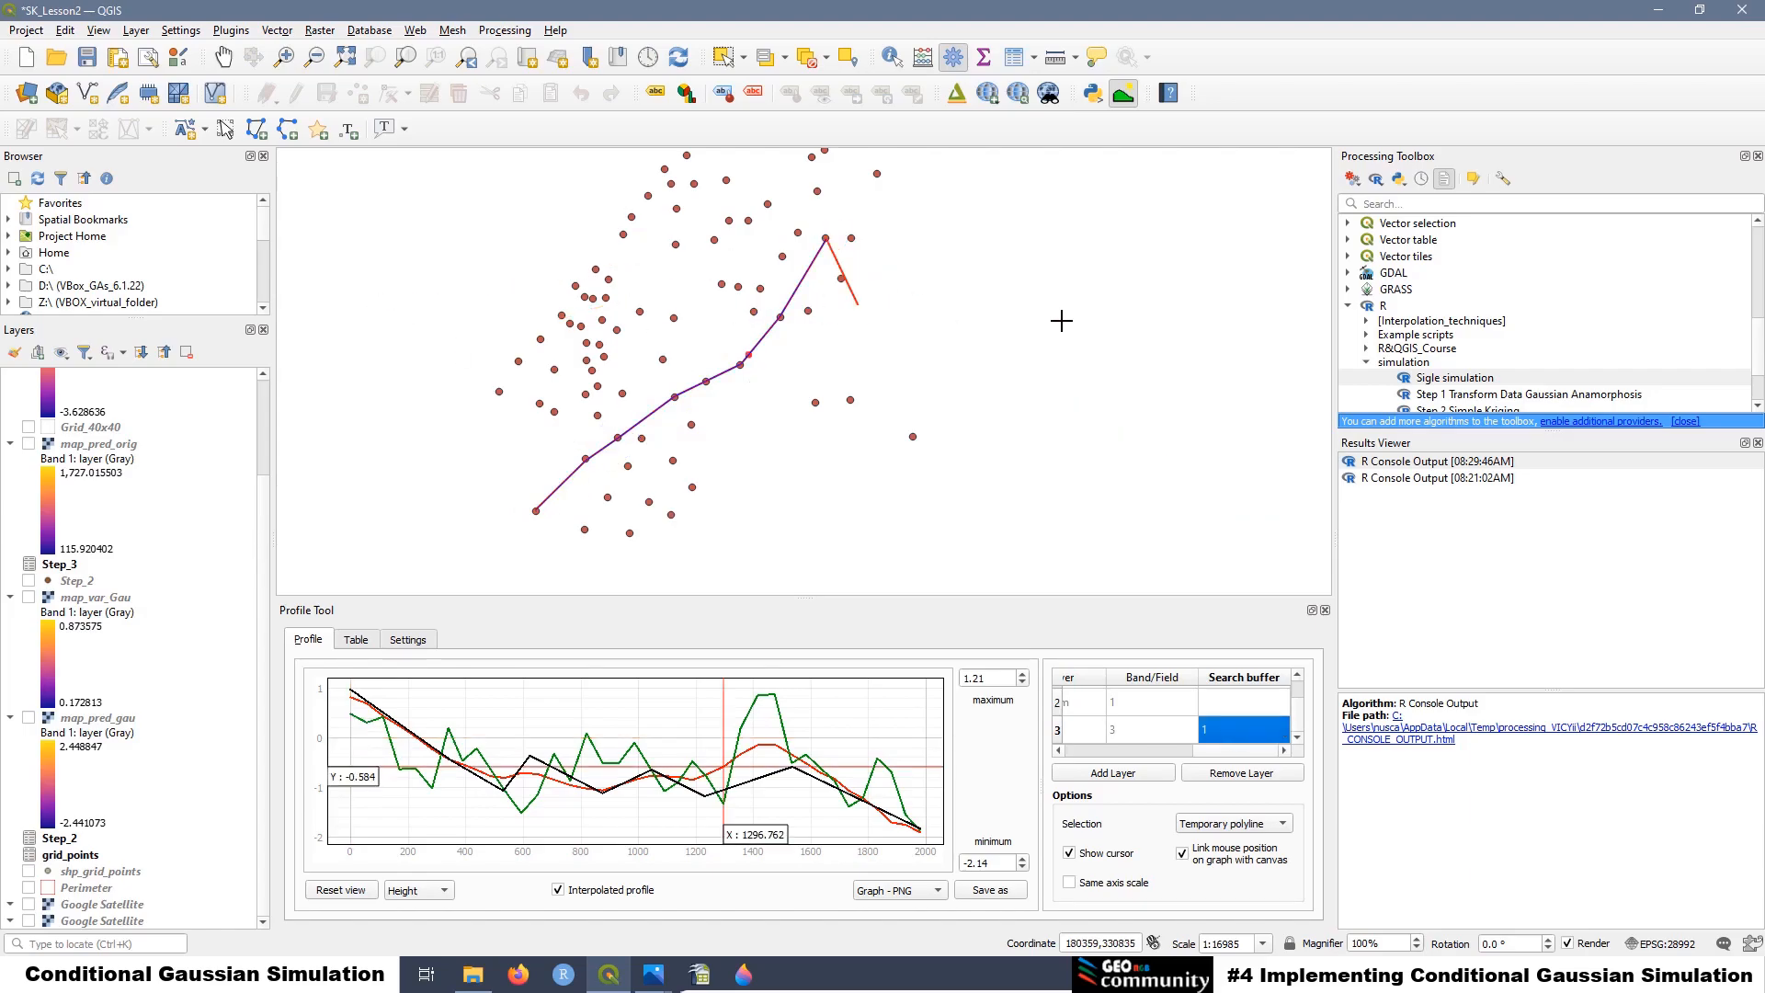
left_click(878, 172)
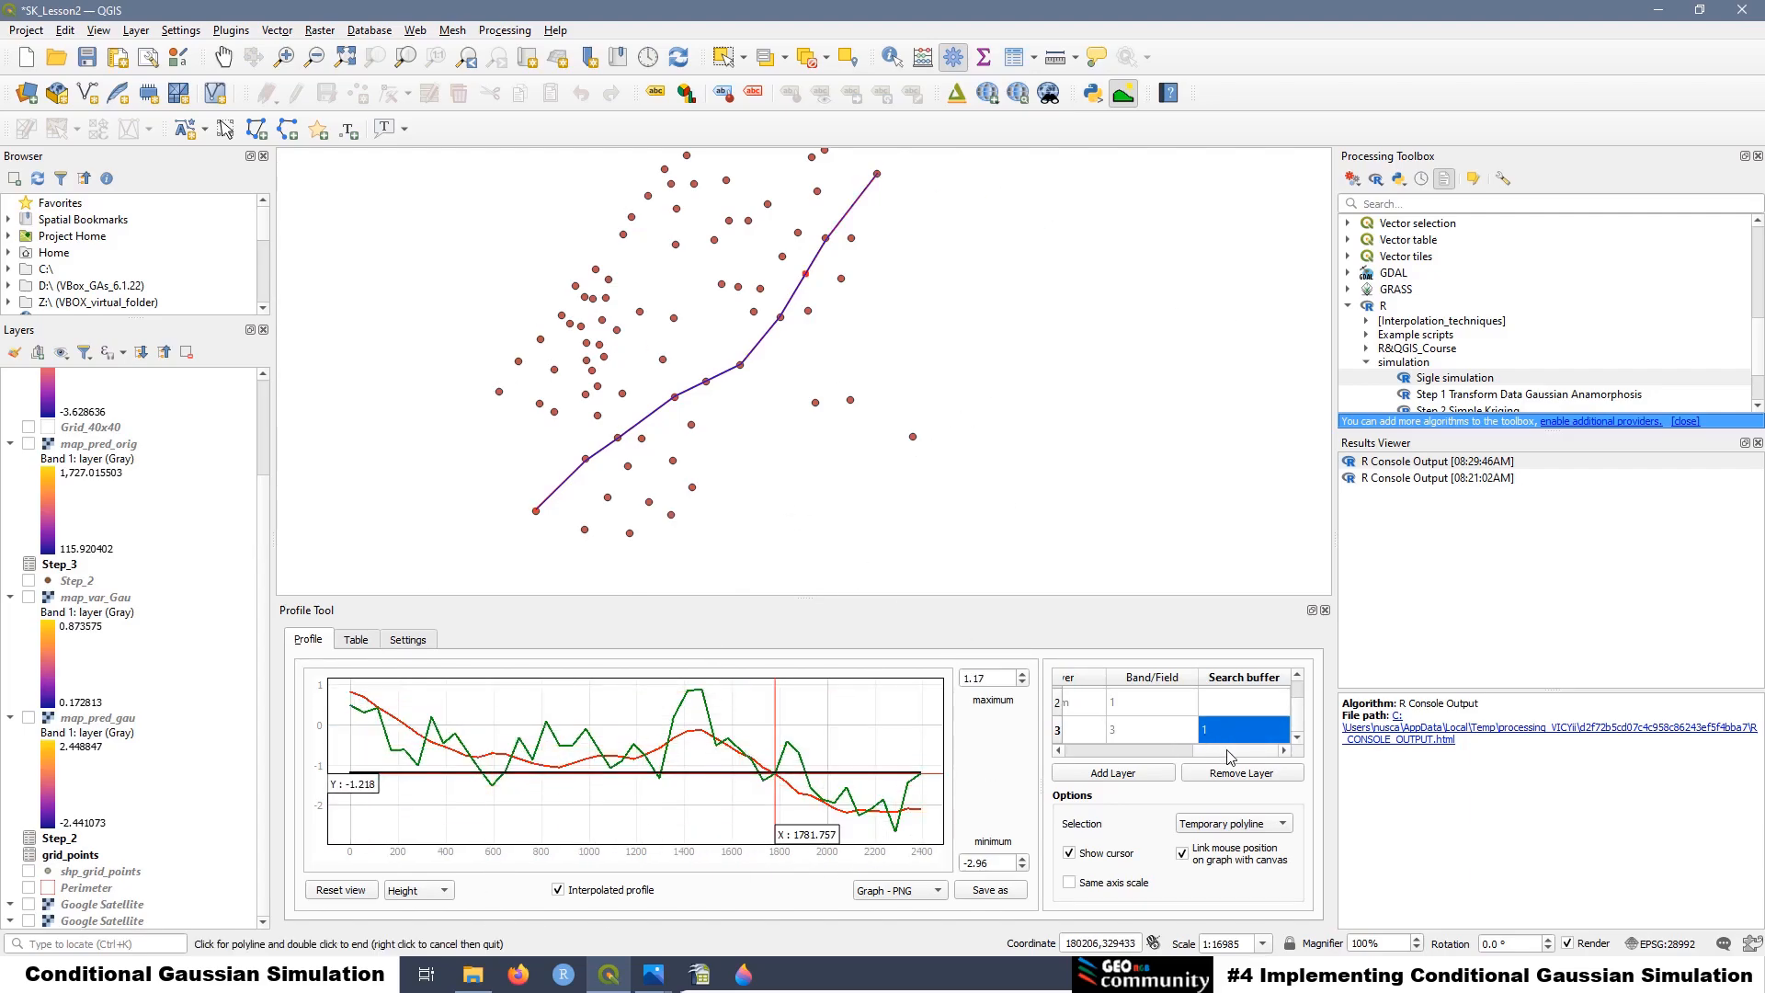
left_click_drag(1198, 754, 1085, 754)
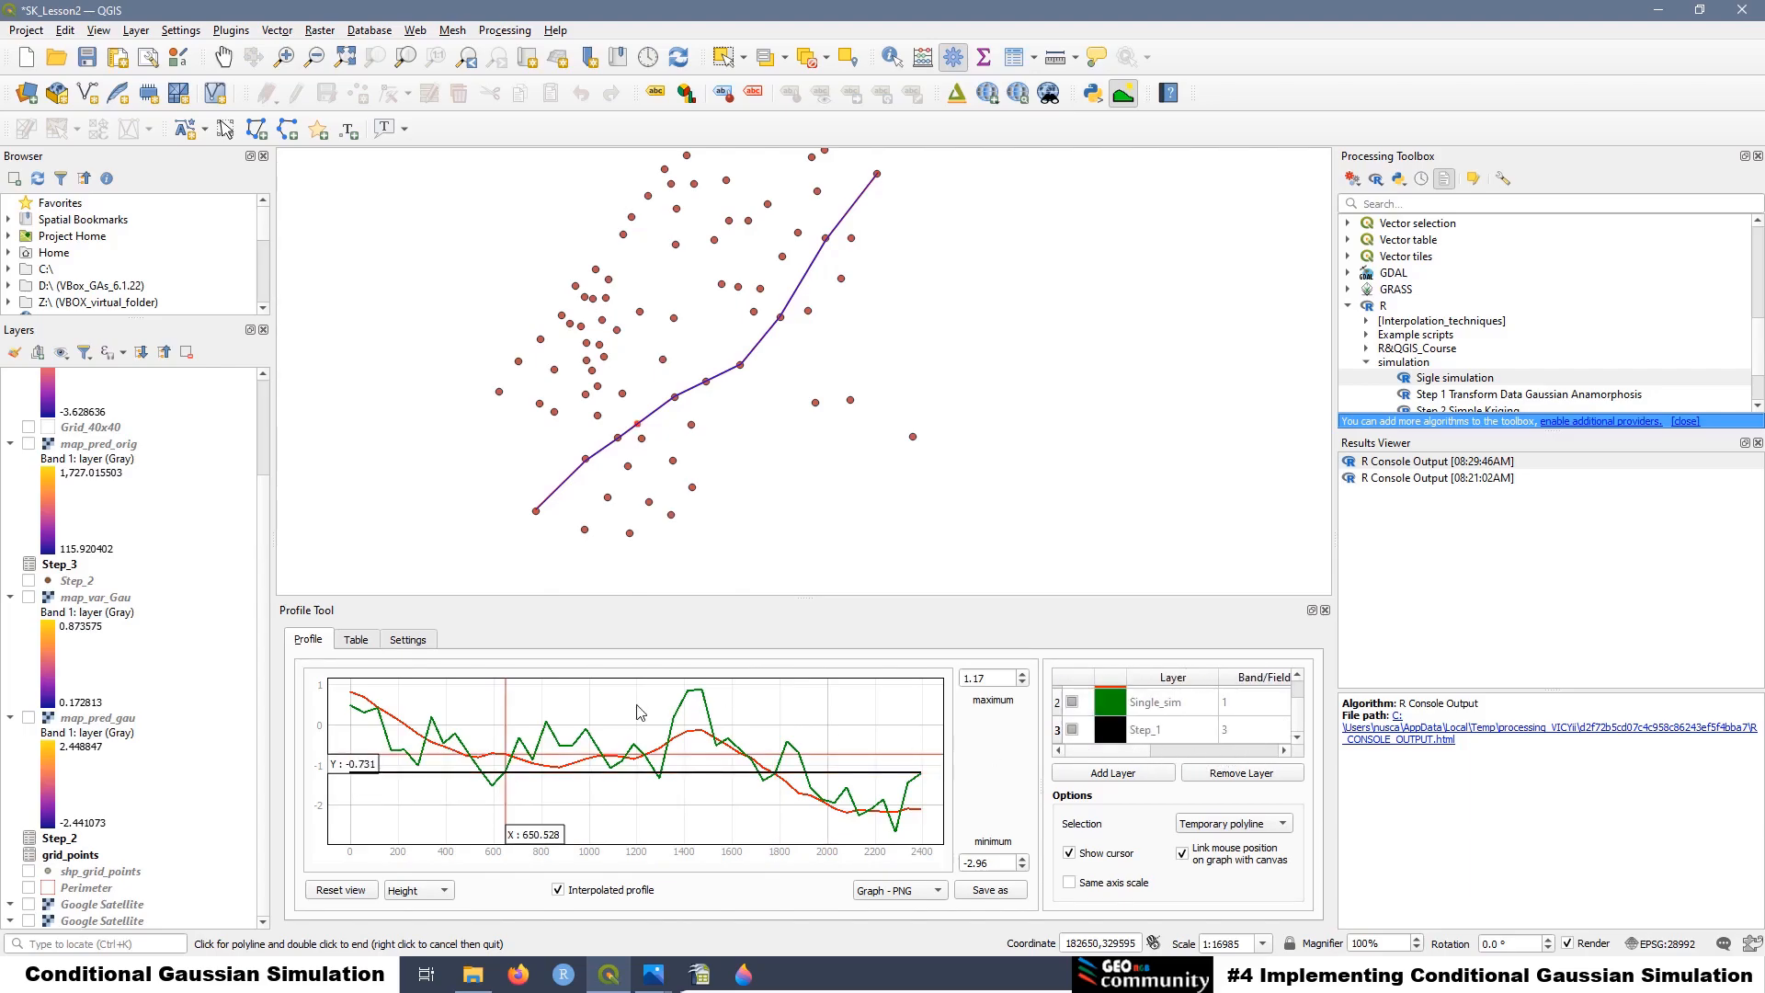
Set the search buffer of Step_1 to 10 in the Profile Tool, leaving its line colour unchanged
scroll(548, 753, "down", 2)
scroll(485, 759, "up", 3)
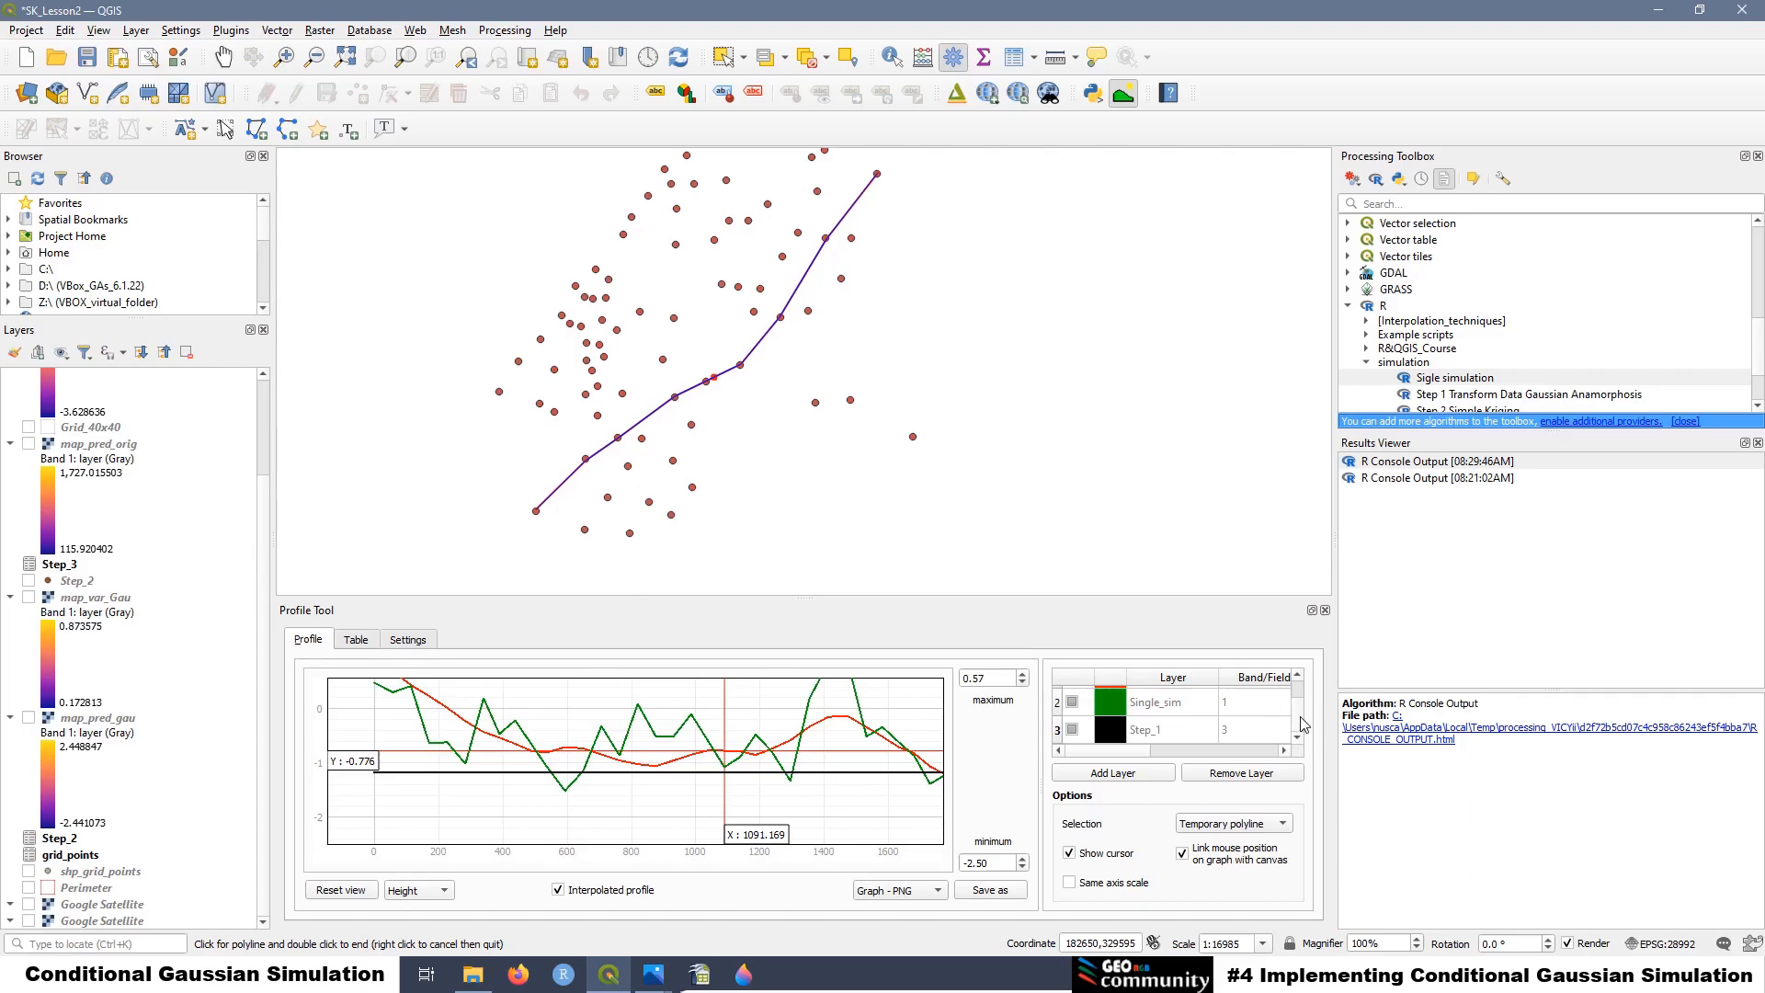
left_click(1122, 733)
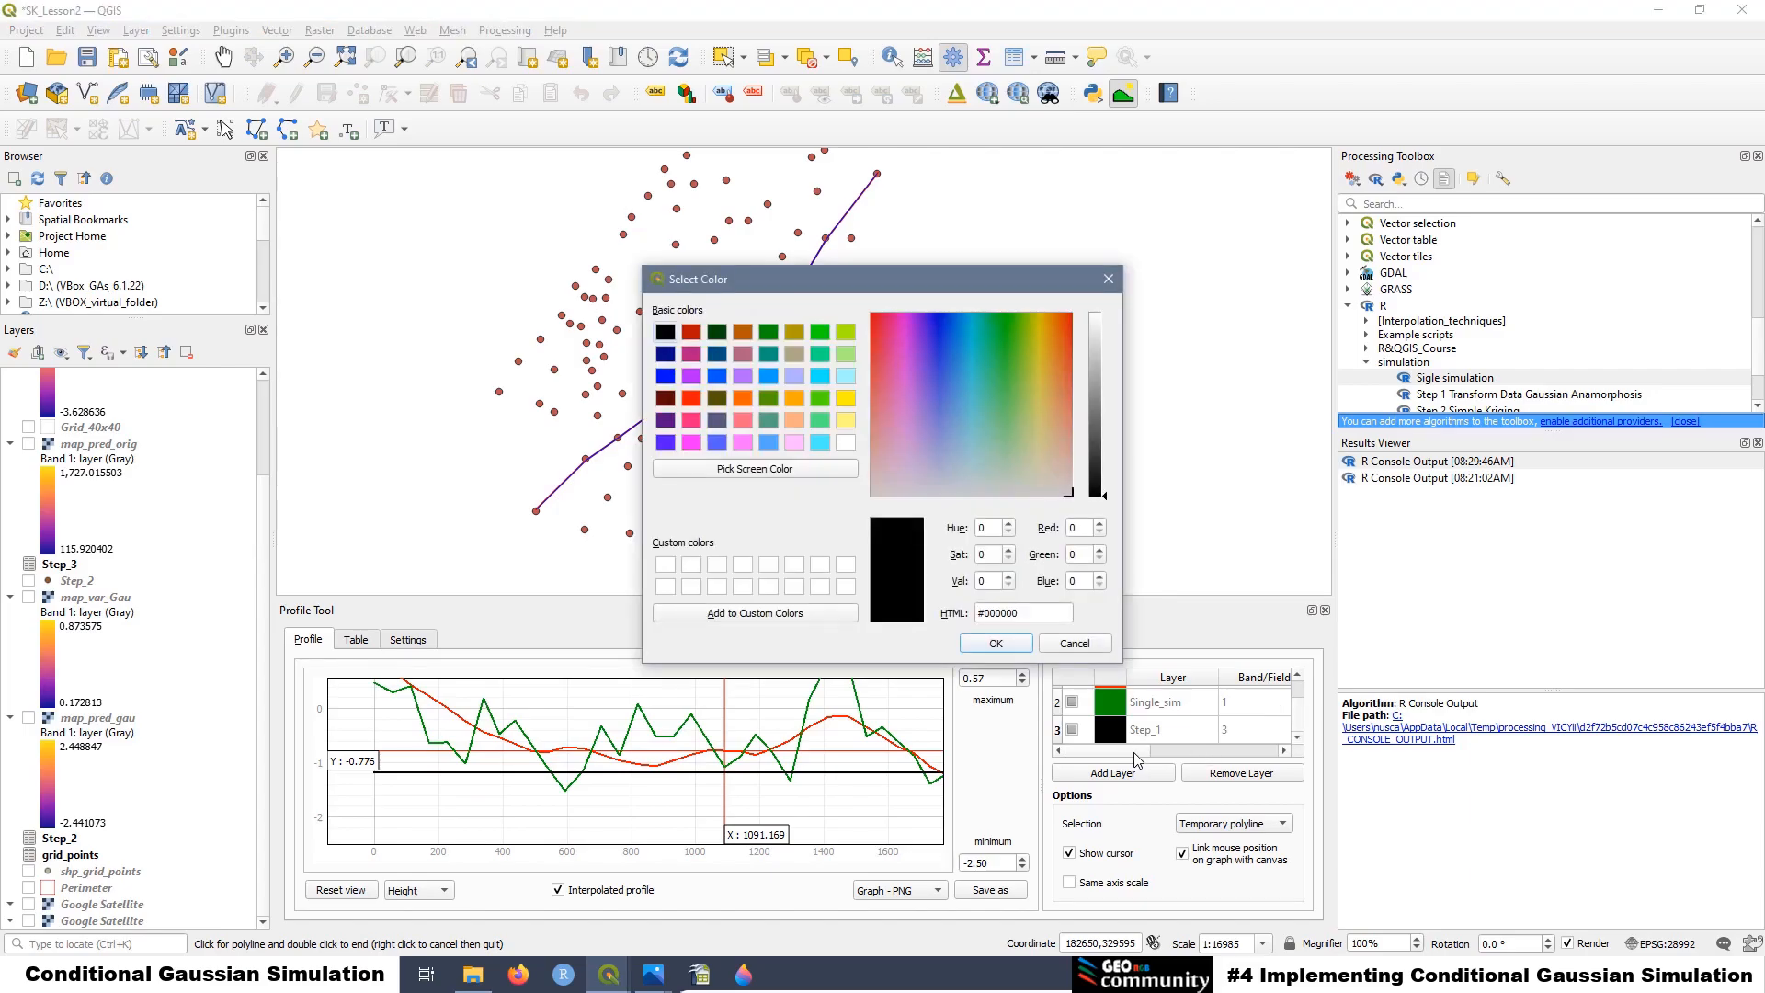
left_click(1109, 280)
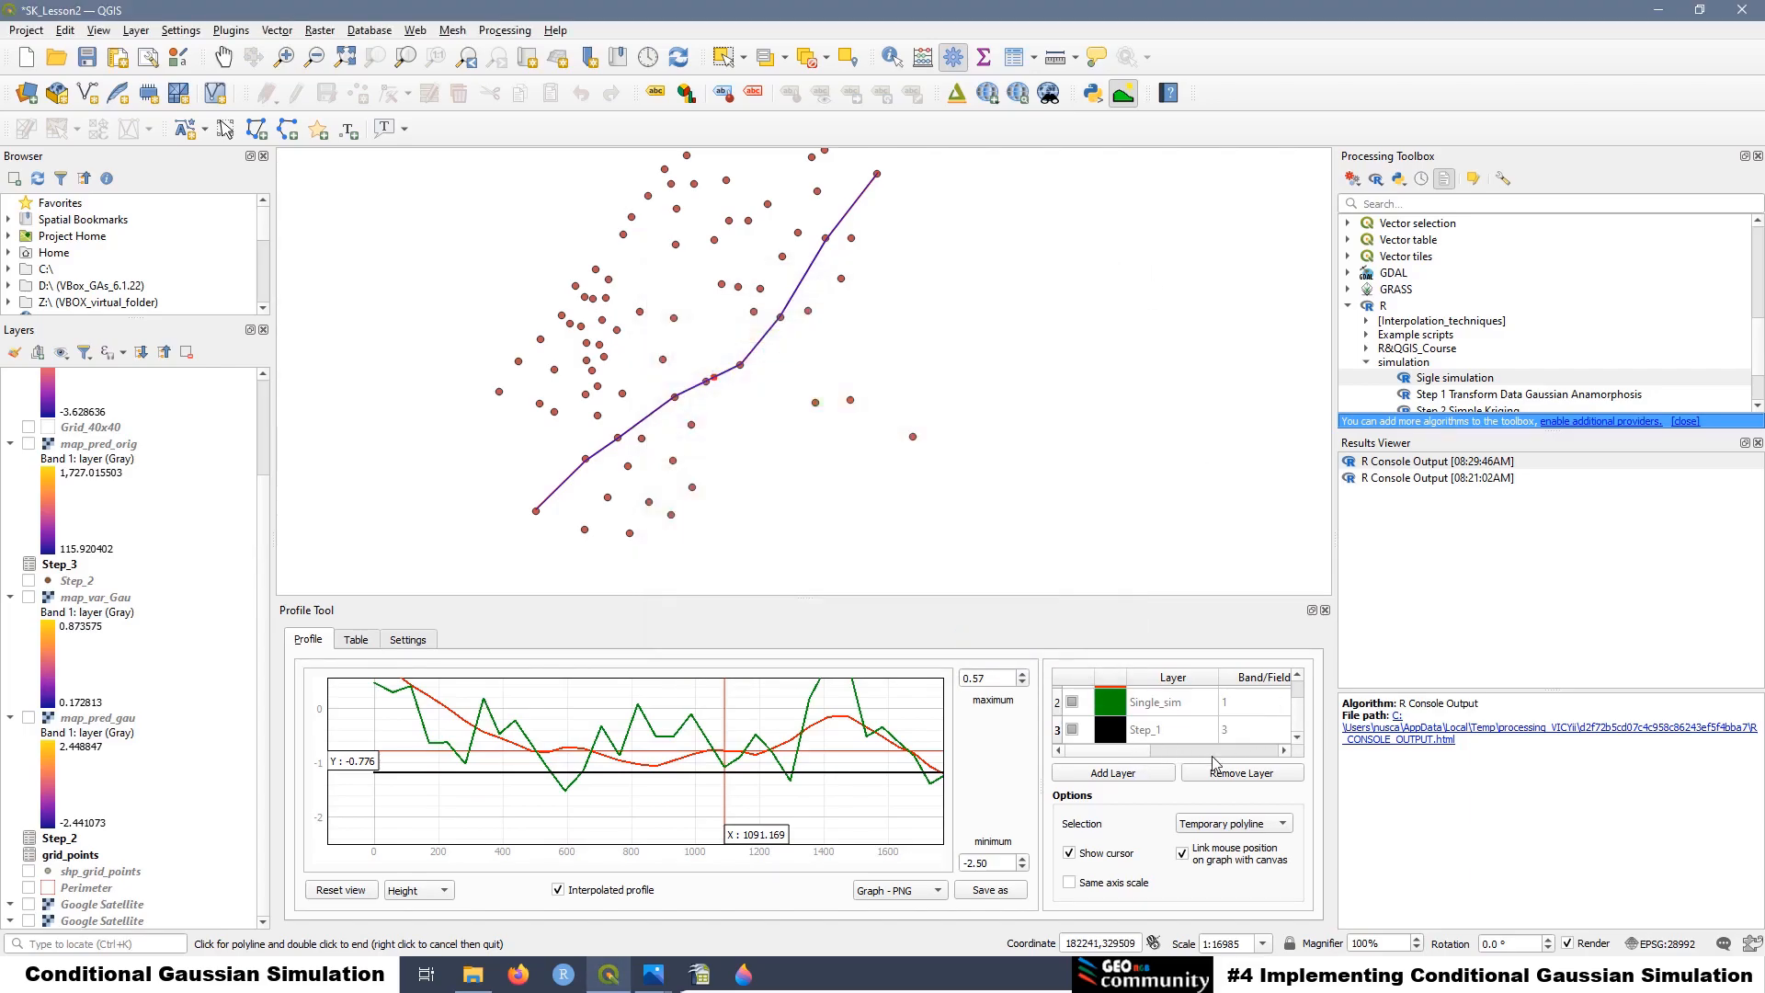
left_click_drag(1149, 759, 1263, 754)
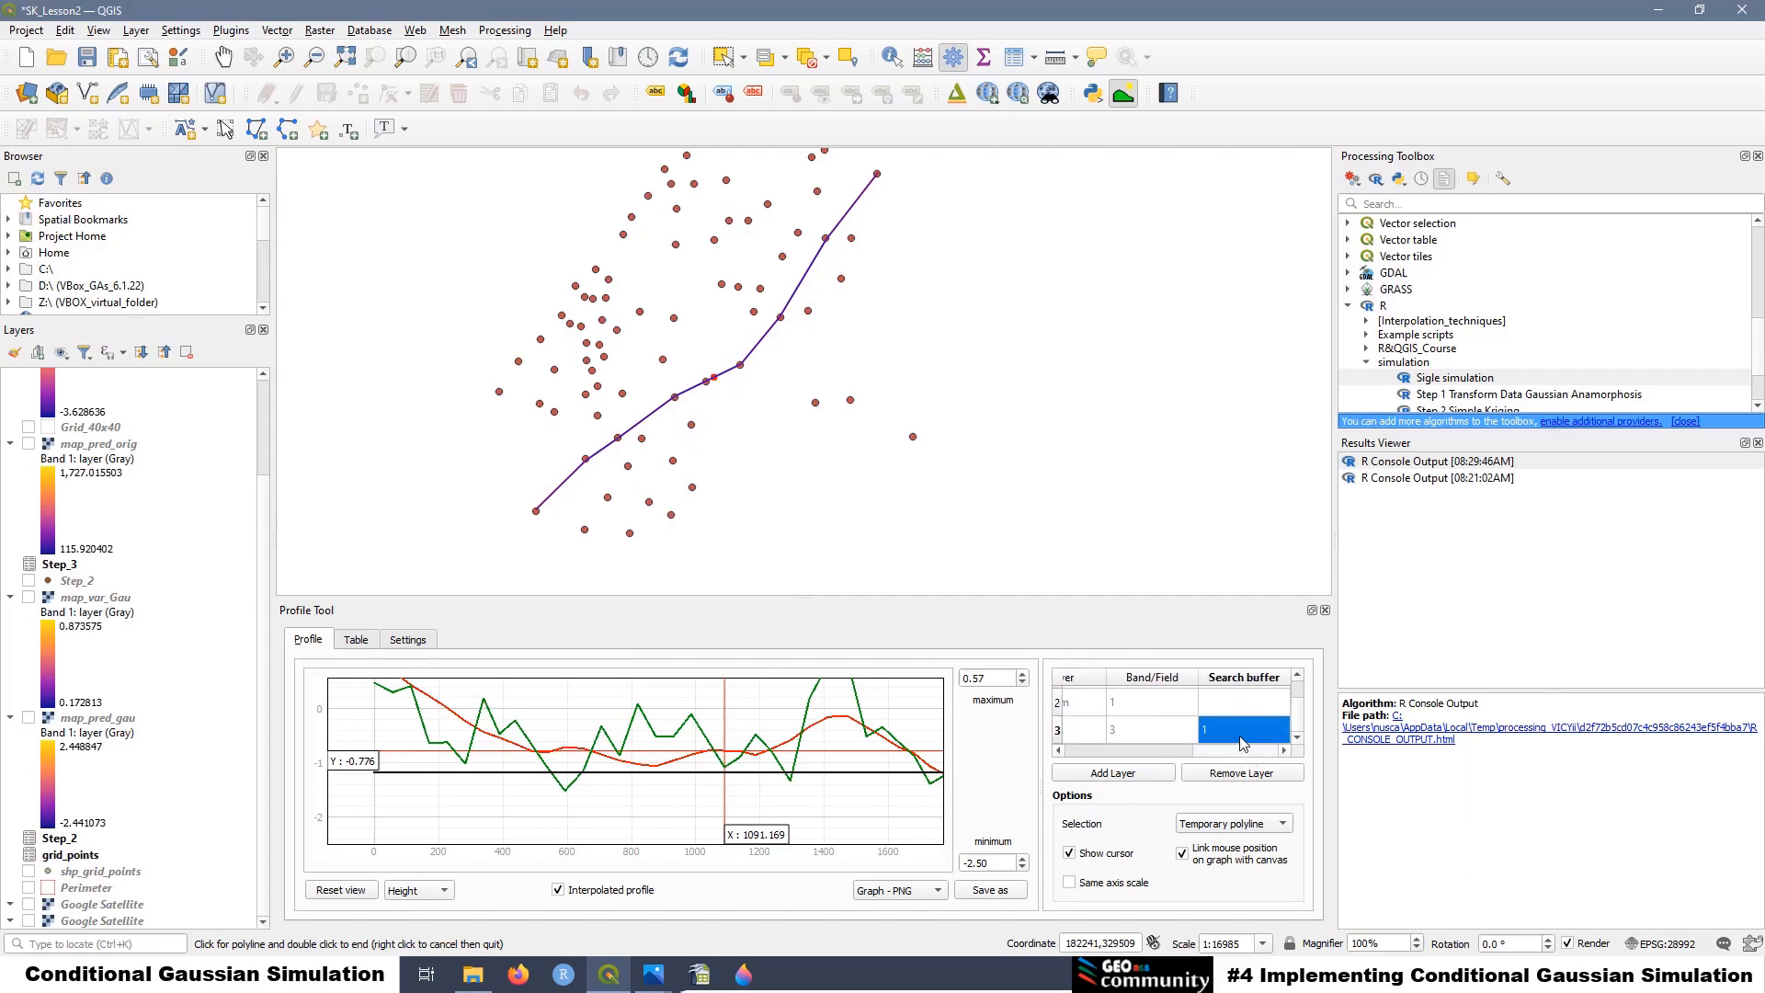
double_click(1219, 736)
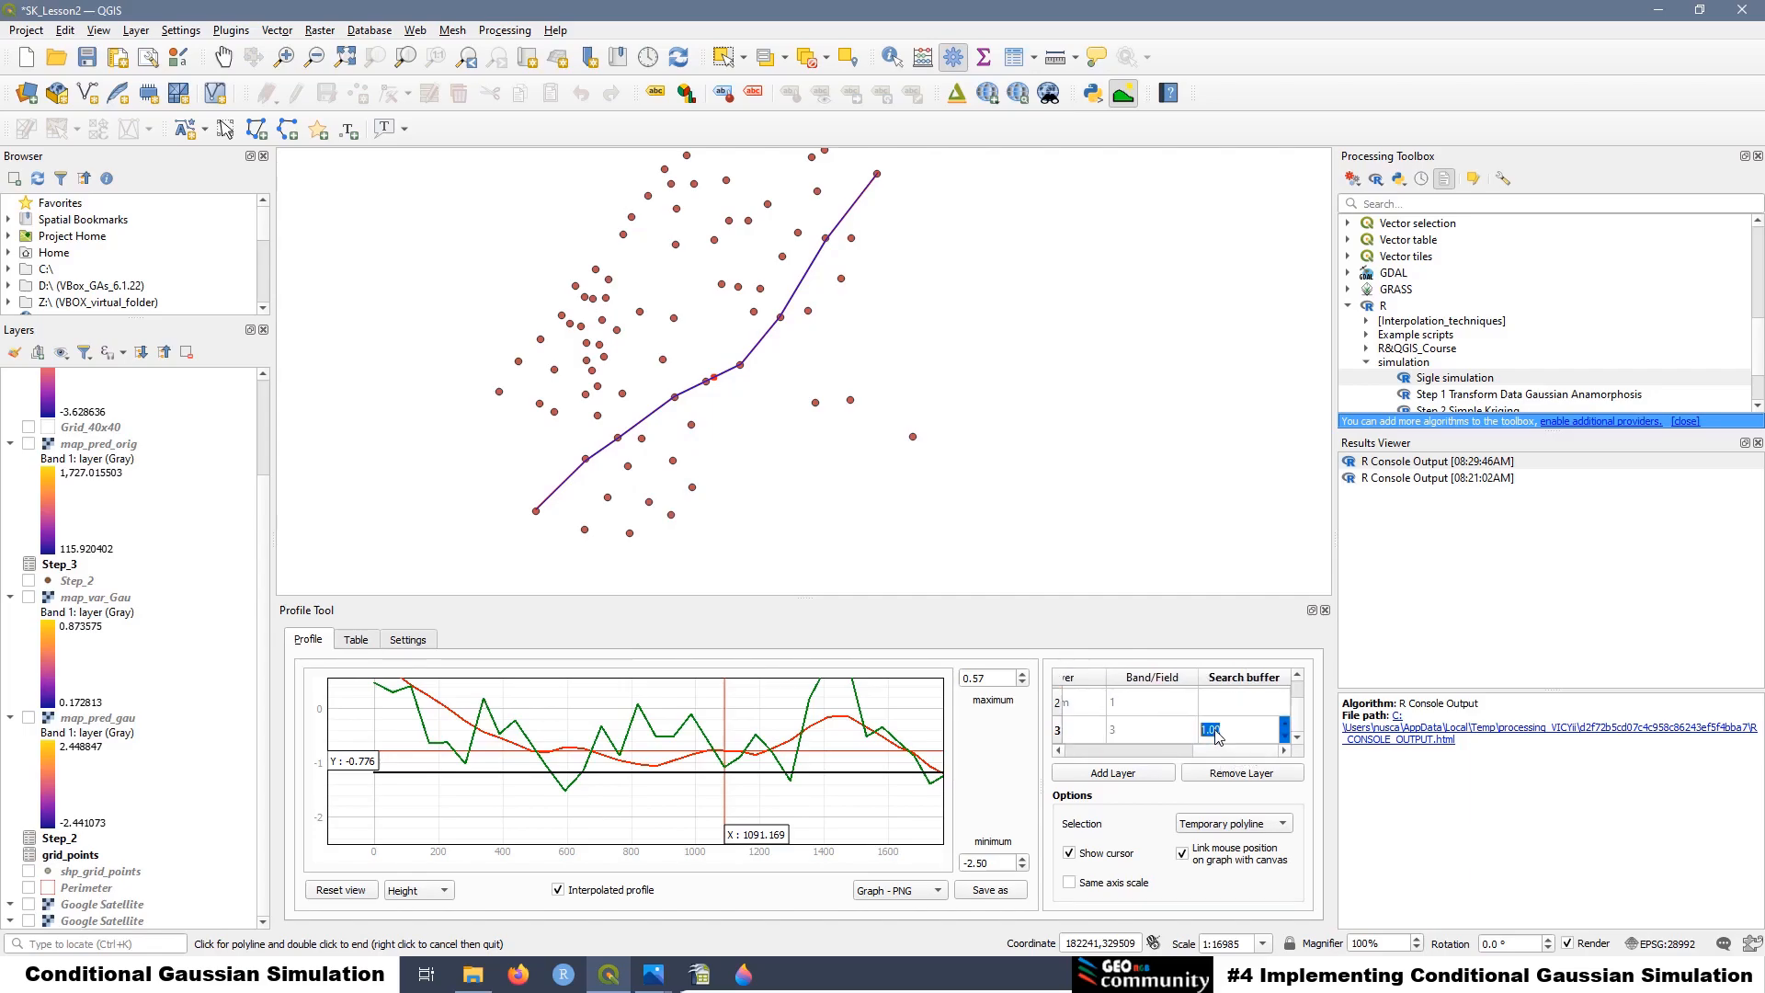
type("10")
key("Return")
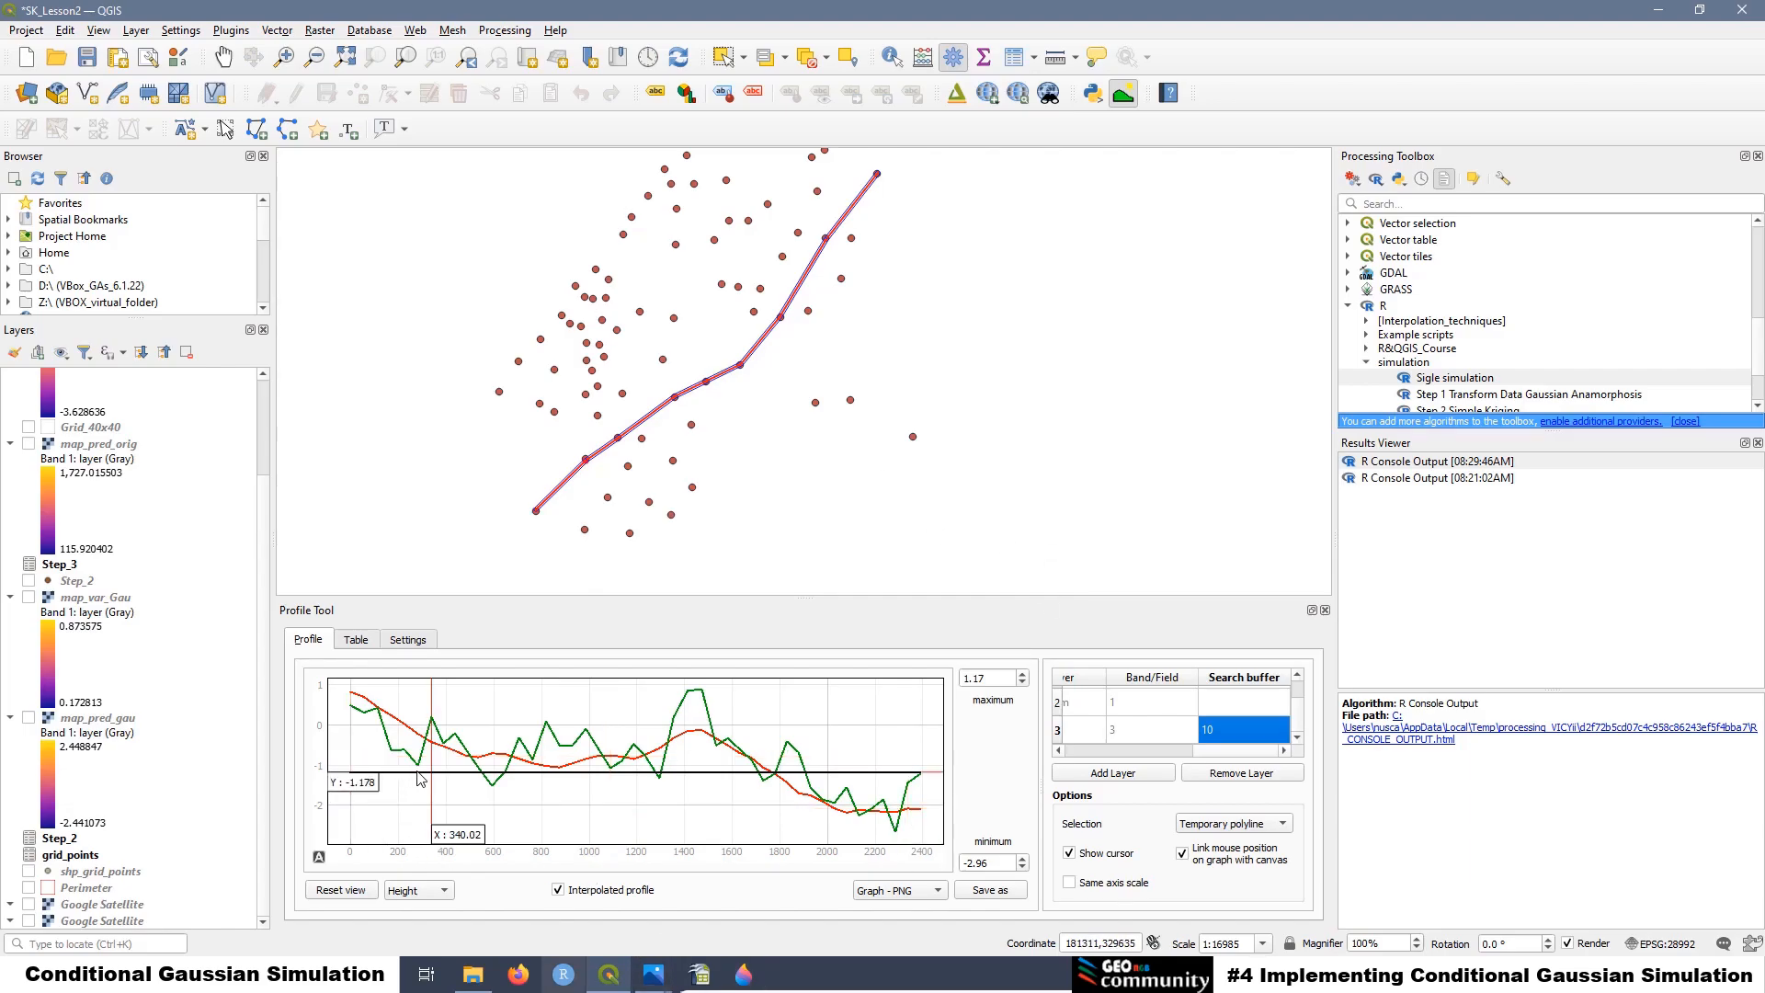
Retrace the profile polyline from the southwestern Step_1 sample northeastward, placing vertices on successive samples and ending just beyond the northeasternmost one
right_click(885, 394)
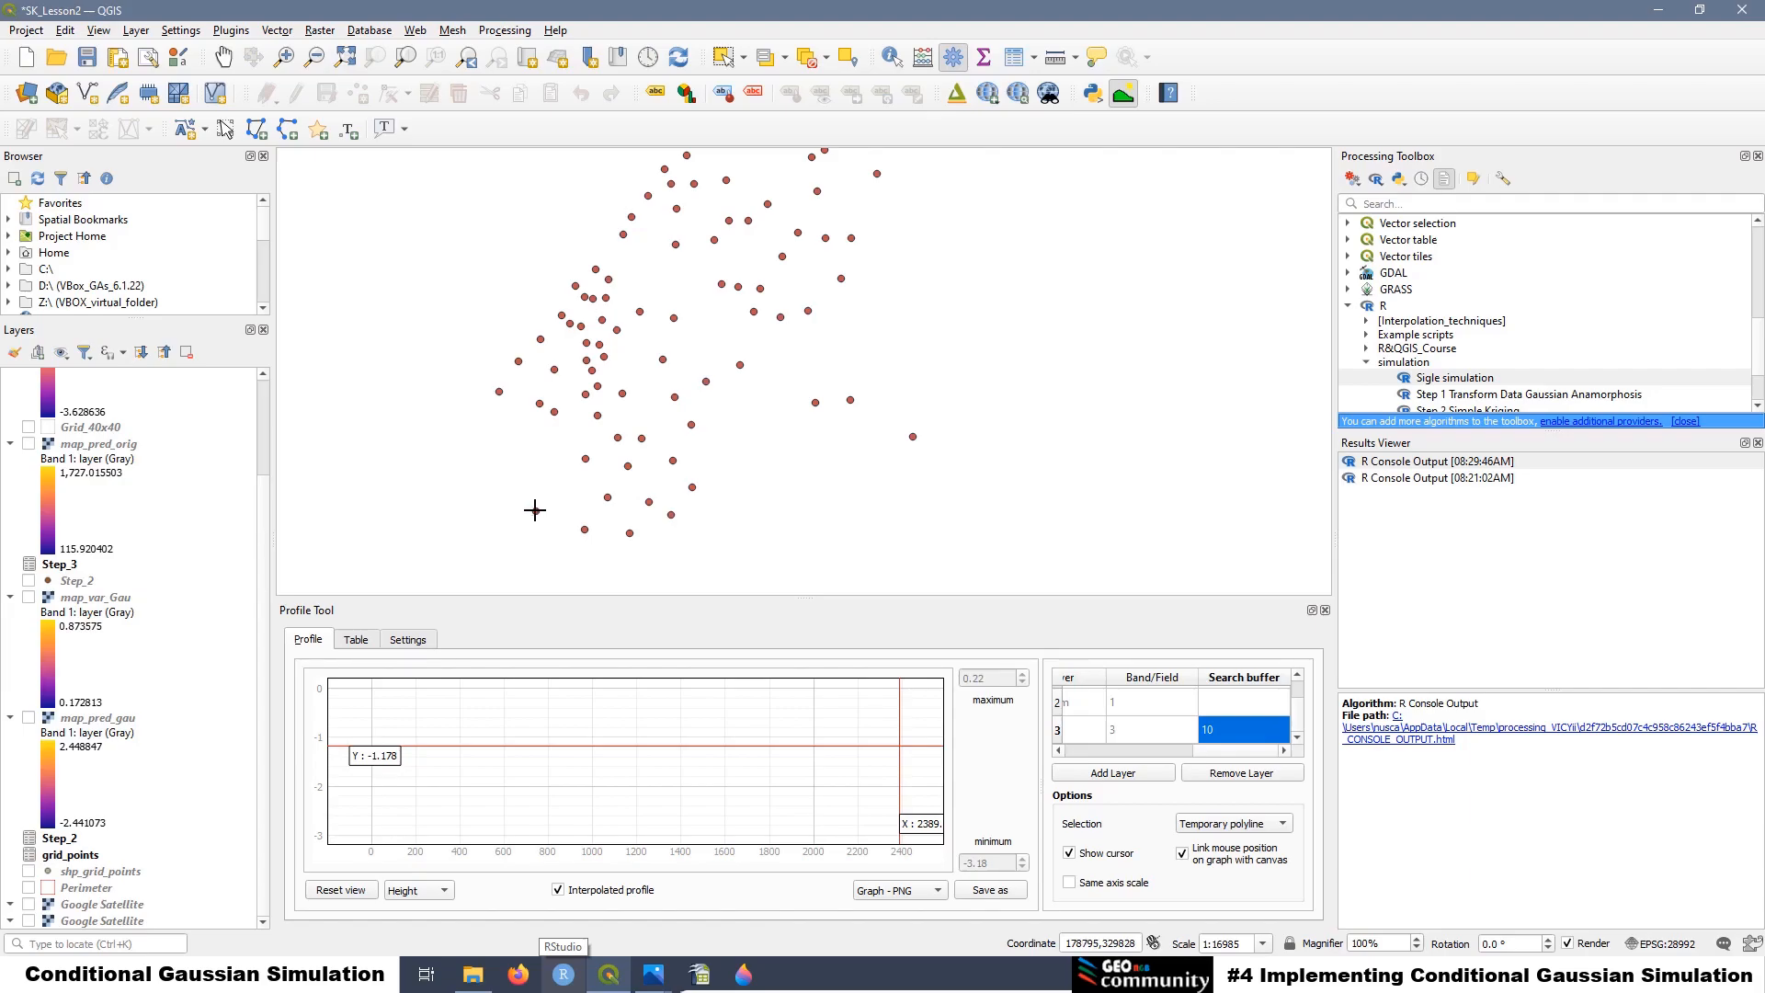
scroll(613, 307, "up", 1)
scroll(580, 395, "down", 1)
left_click(520, 555)
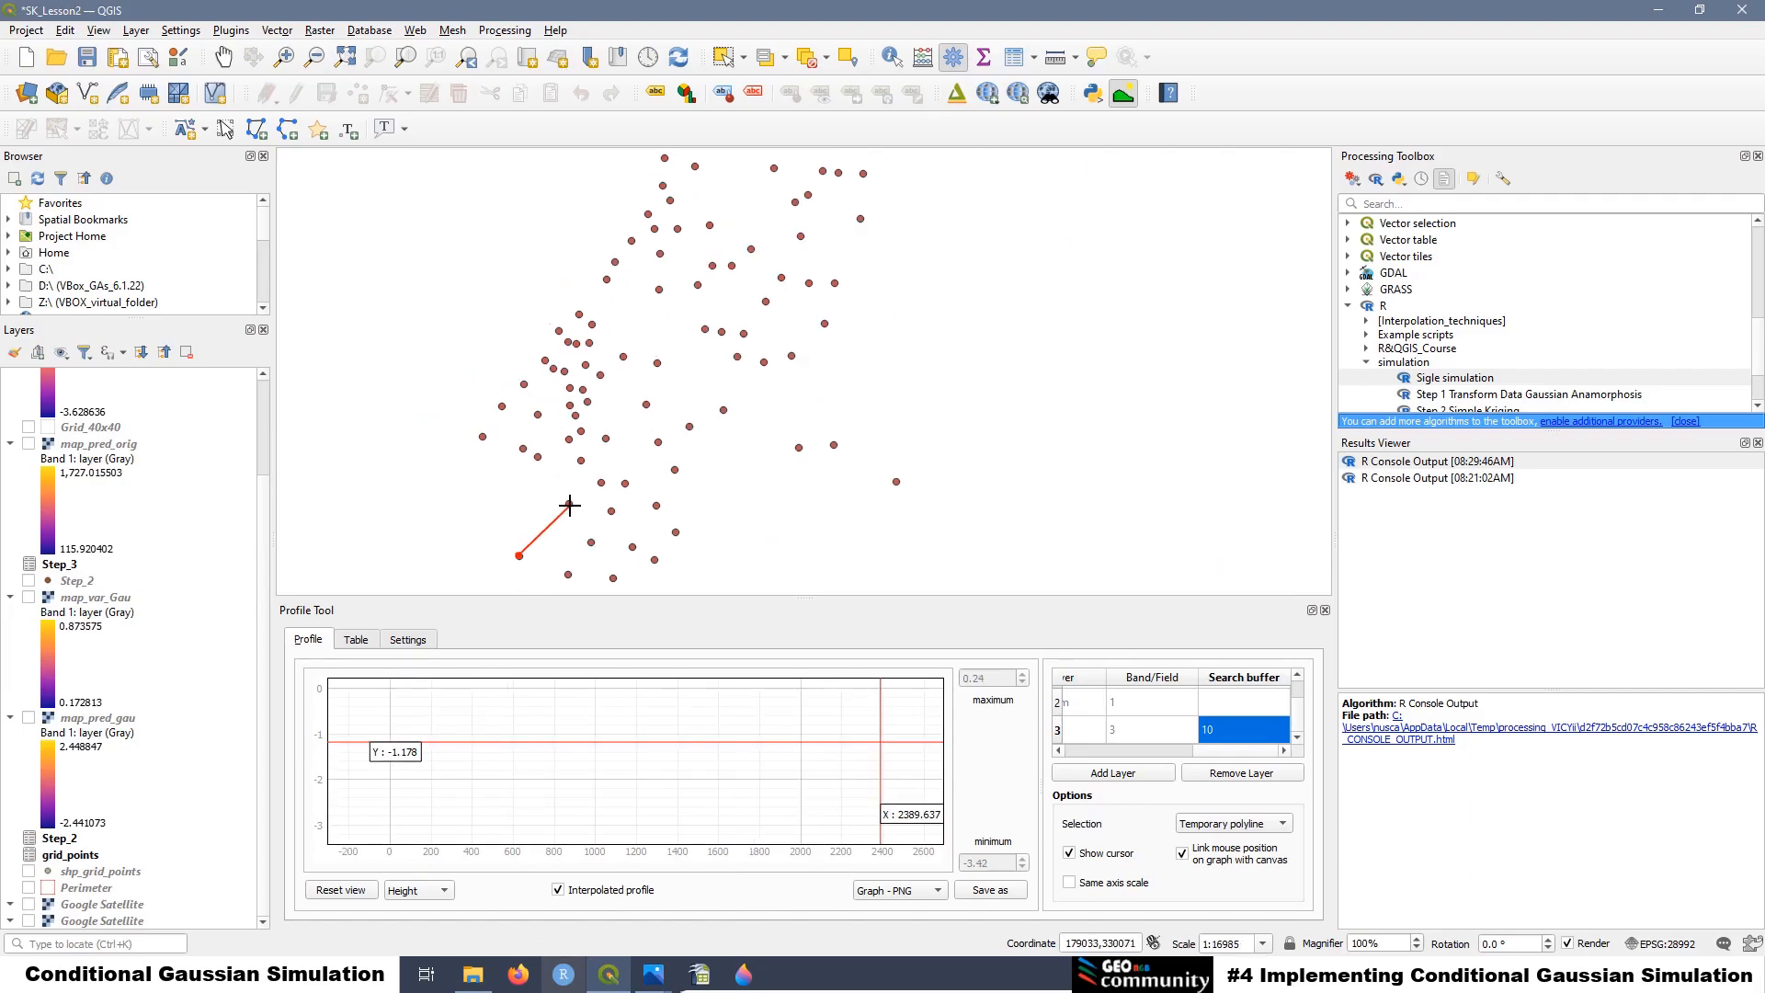
left_click(570, 503)
left_click(658, 442)
left_click(723, 410)
left_click(792, 356)
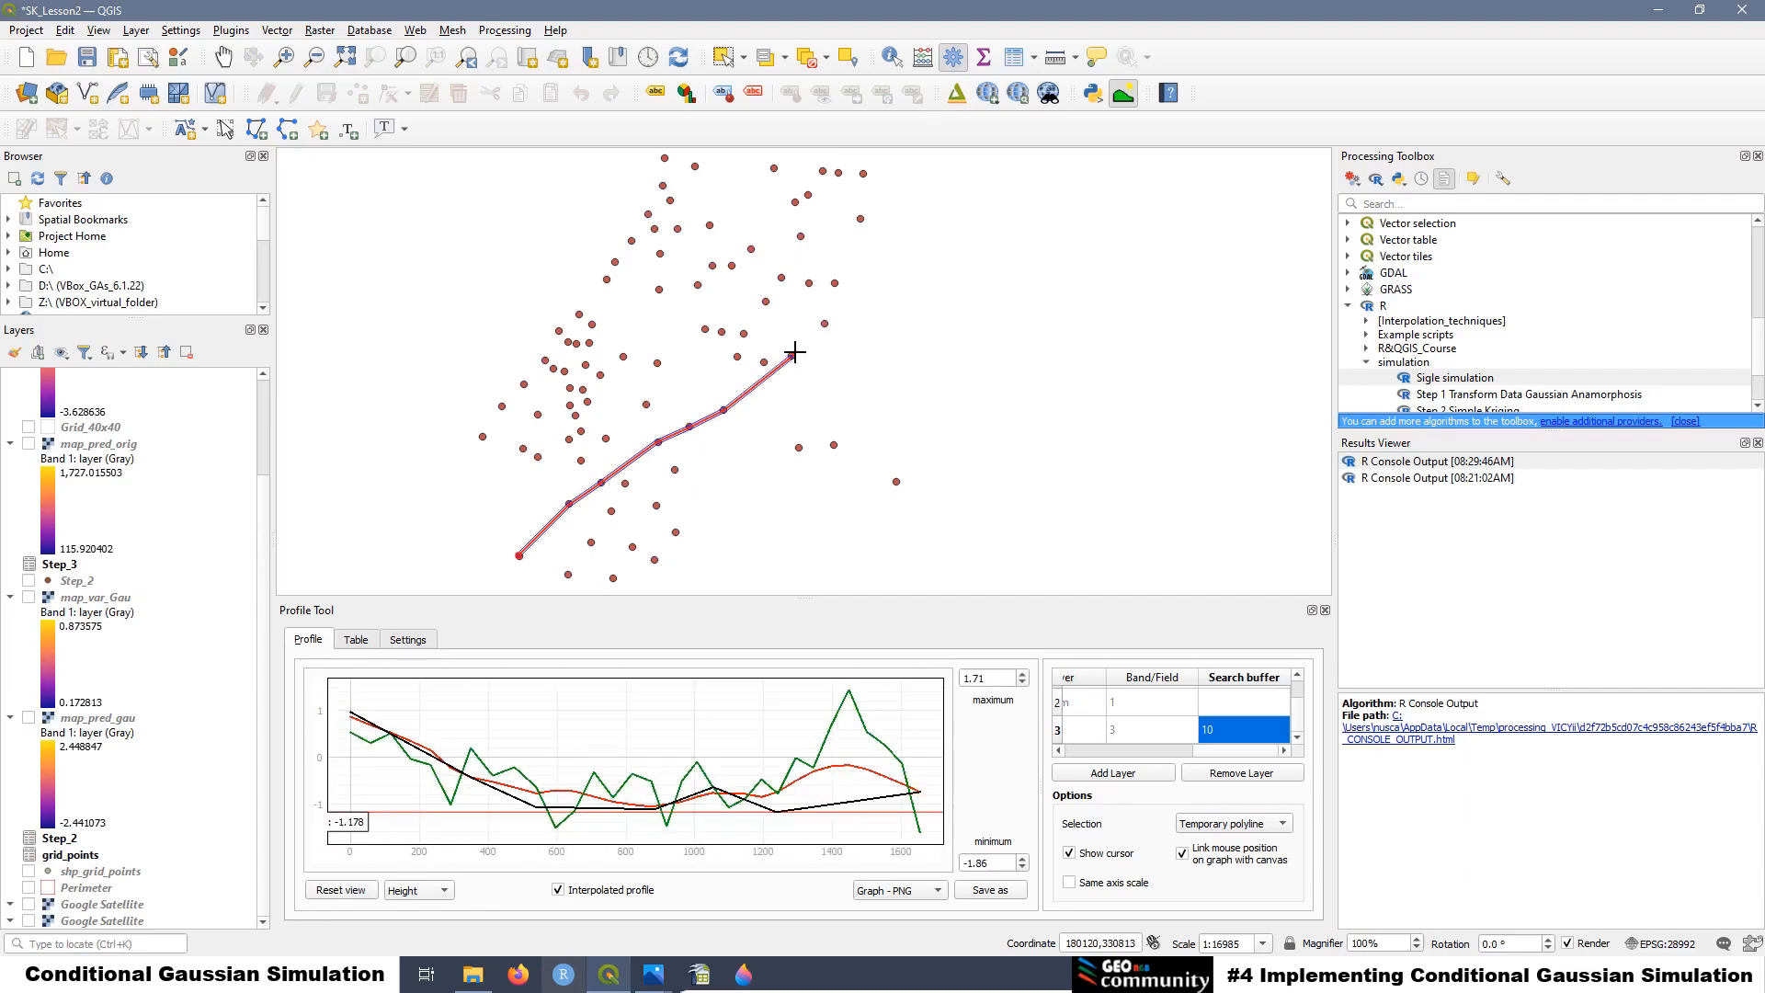
left_click(824, 324)
left_click(835, 283)
left_click(861, 218)
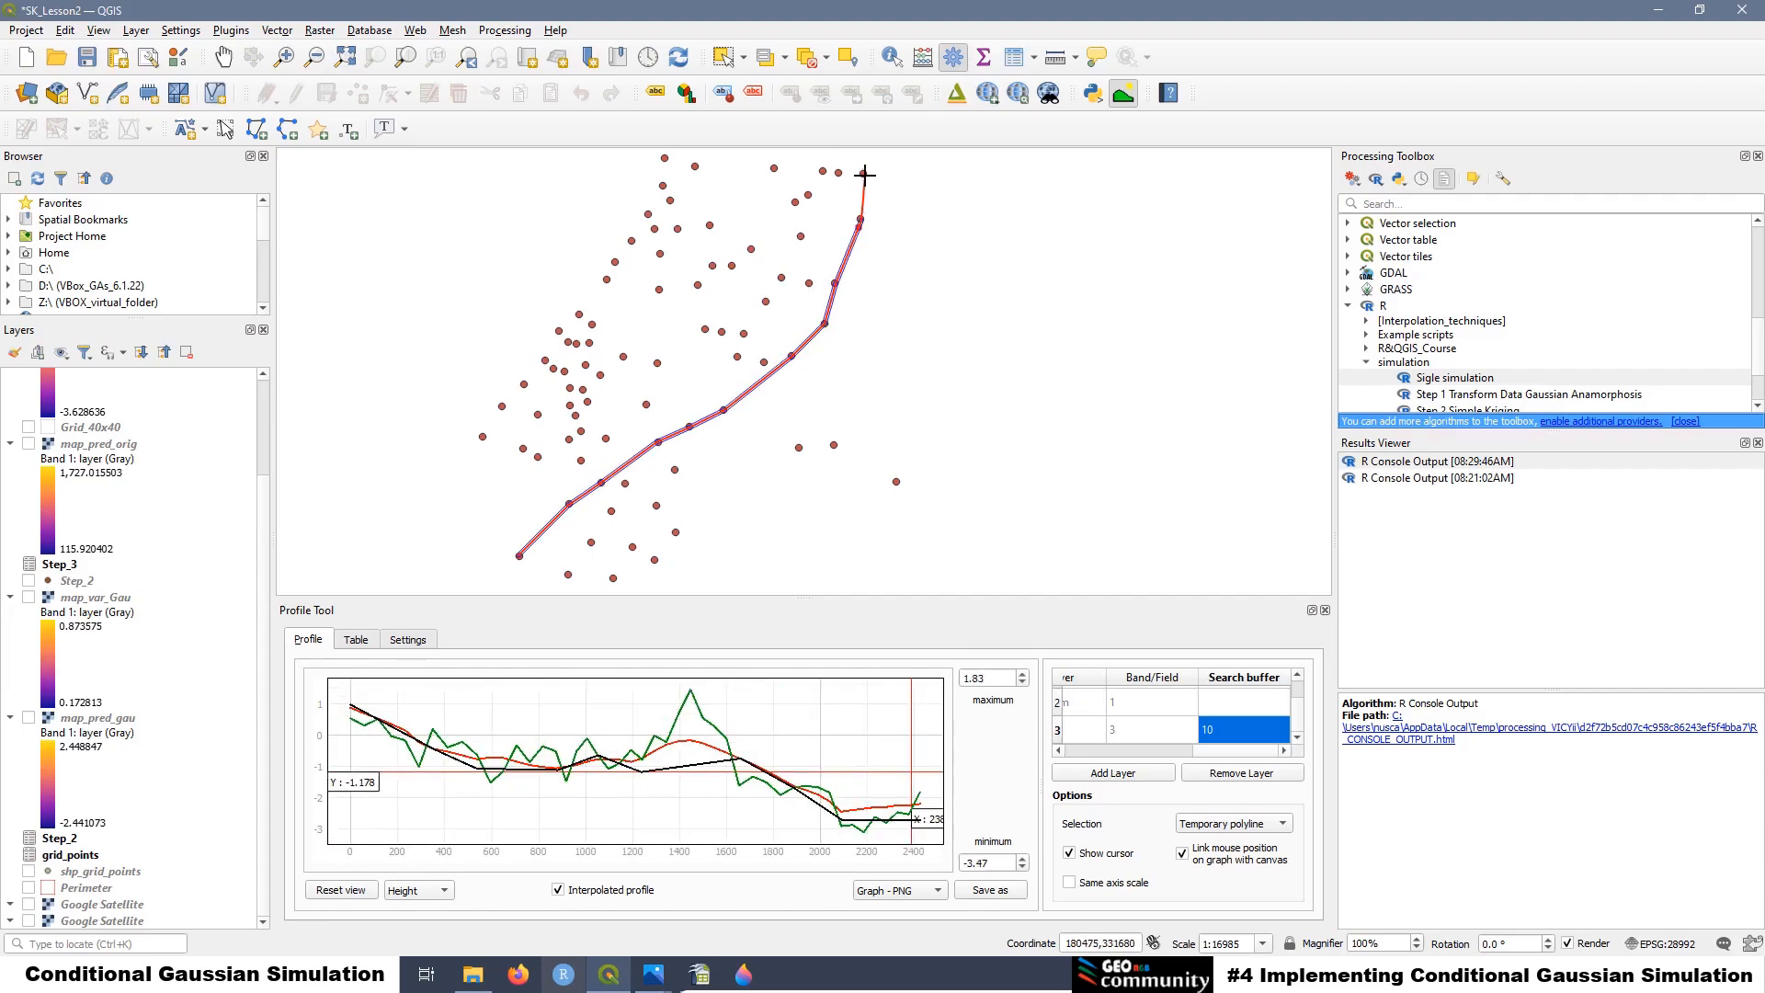
left_click(863, 176)
double_click(865, 163)
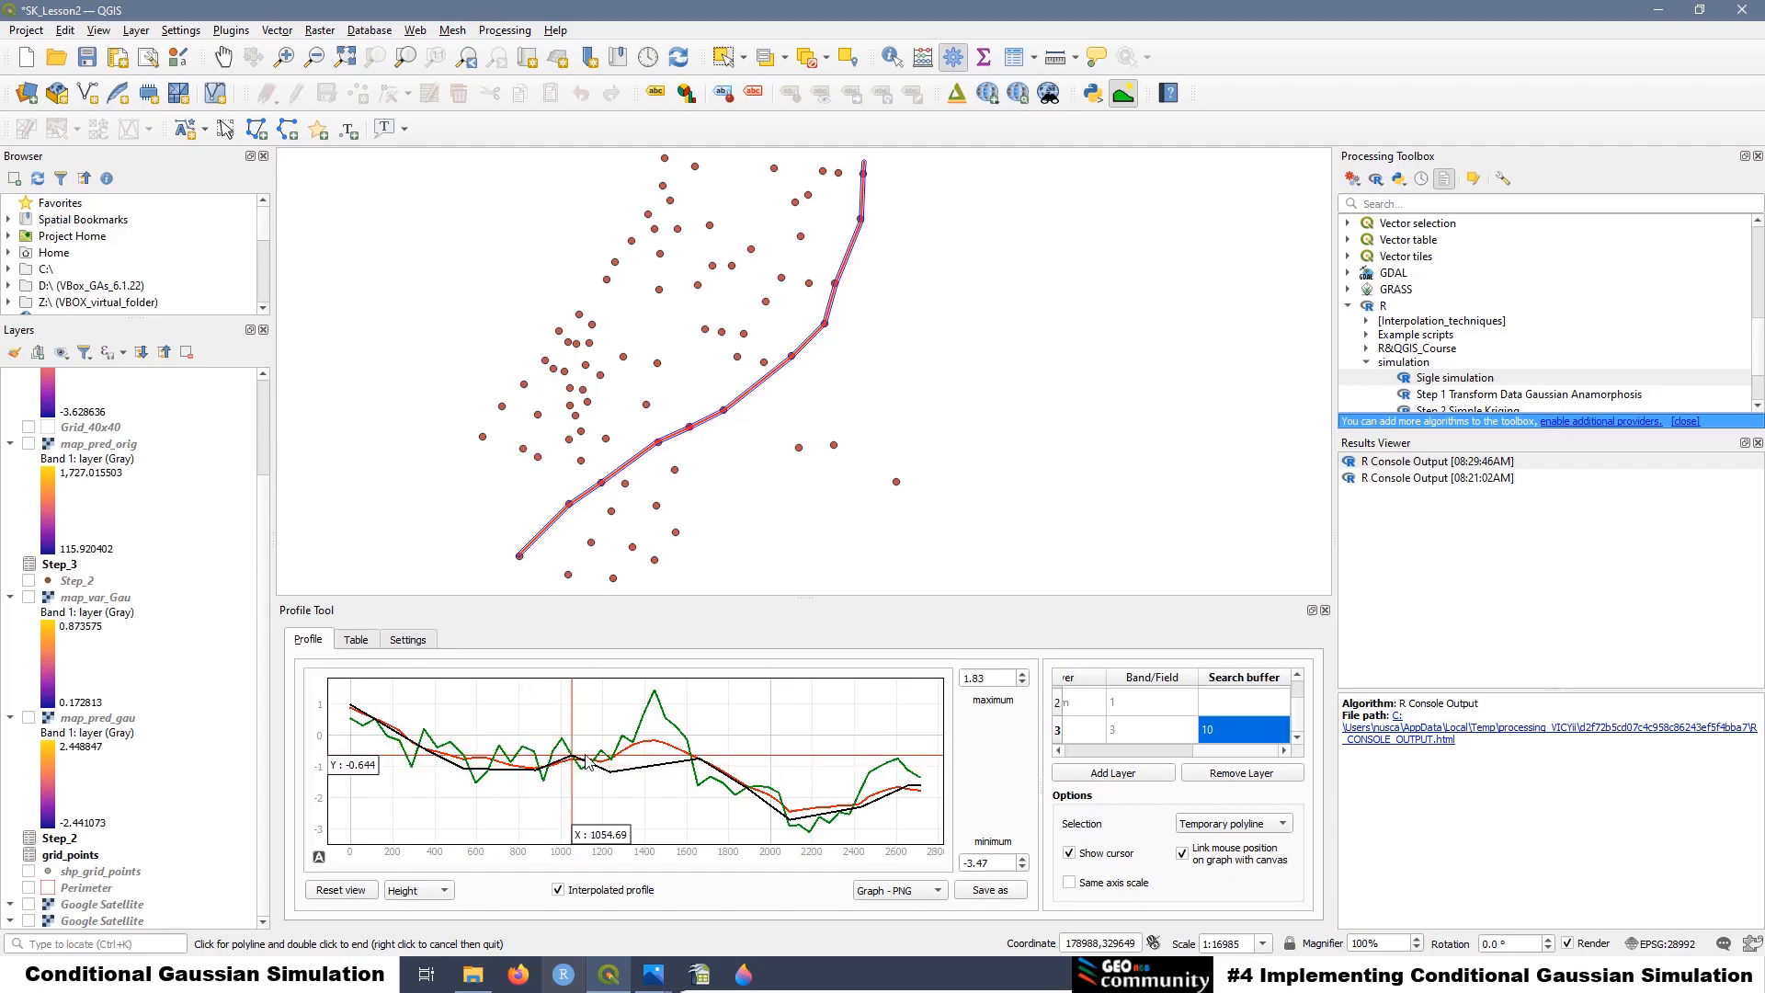
Switch to Paint 3D to review the variance sketch of the prediction and simulation curves, and return to QGIS
left_click(747, 977)
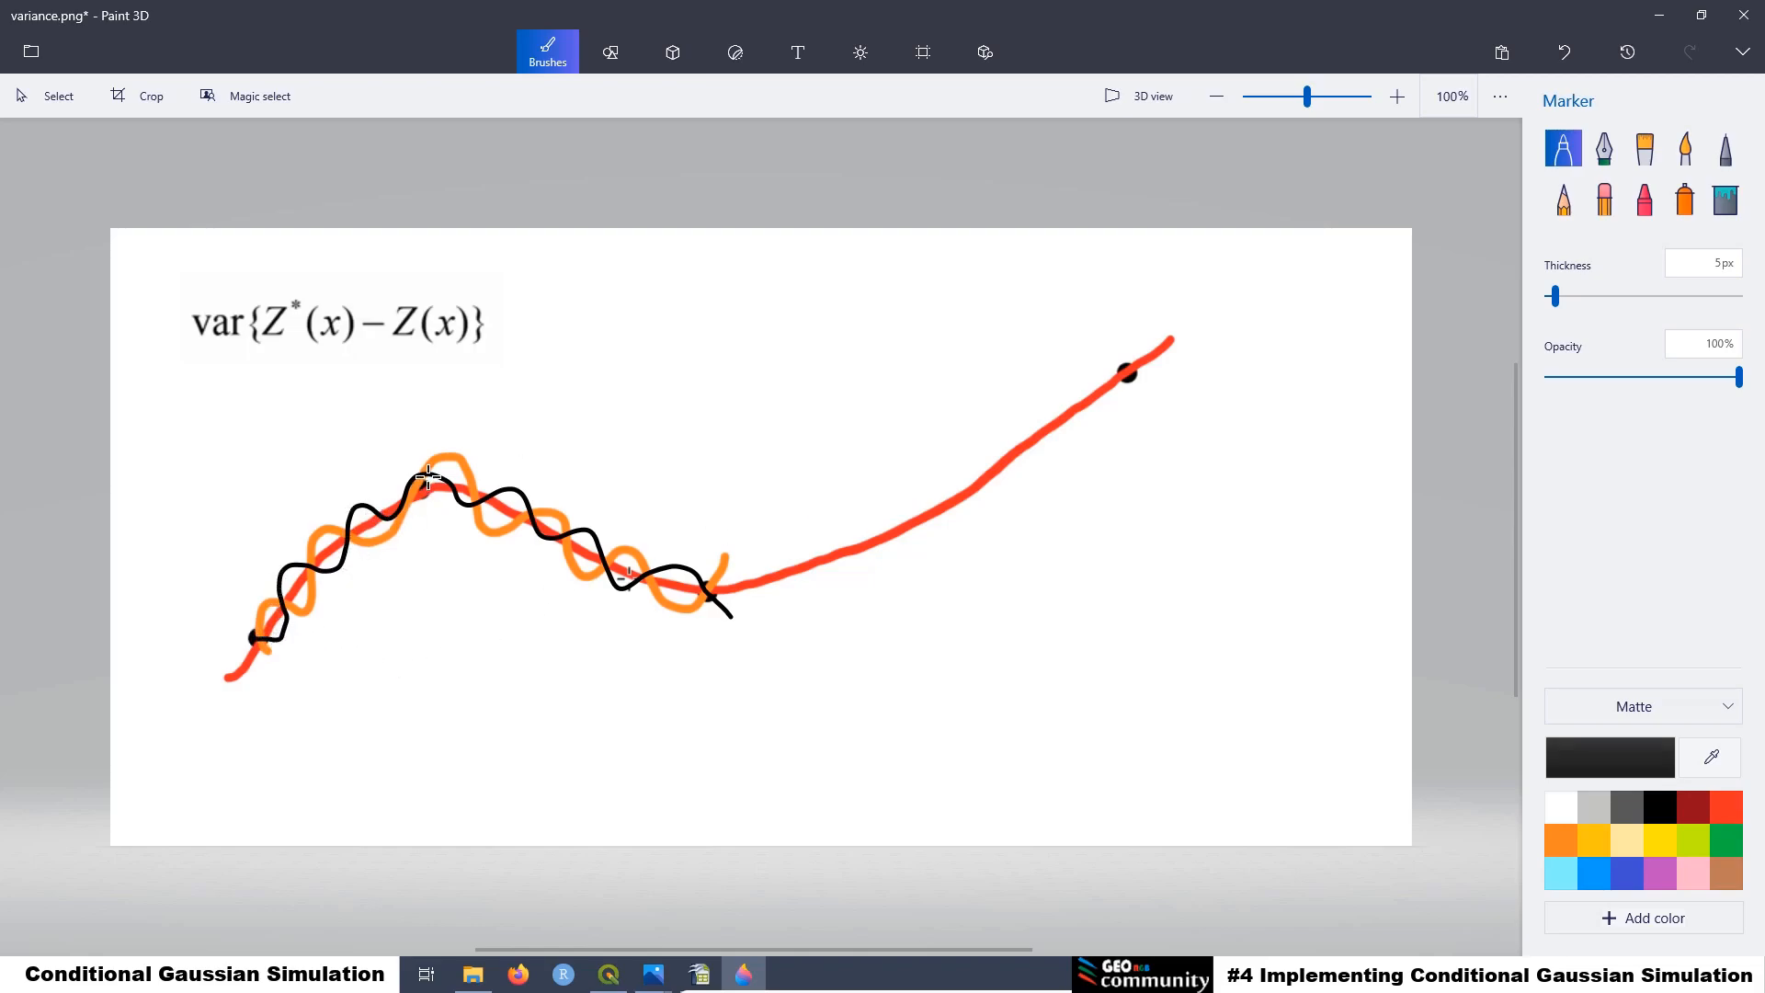
left_click(1664, 17)
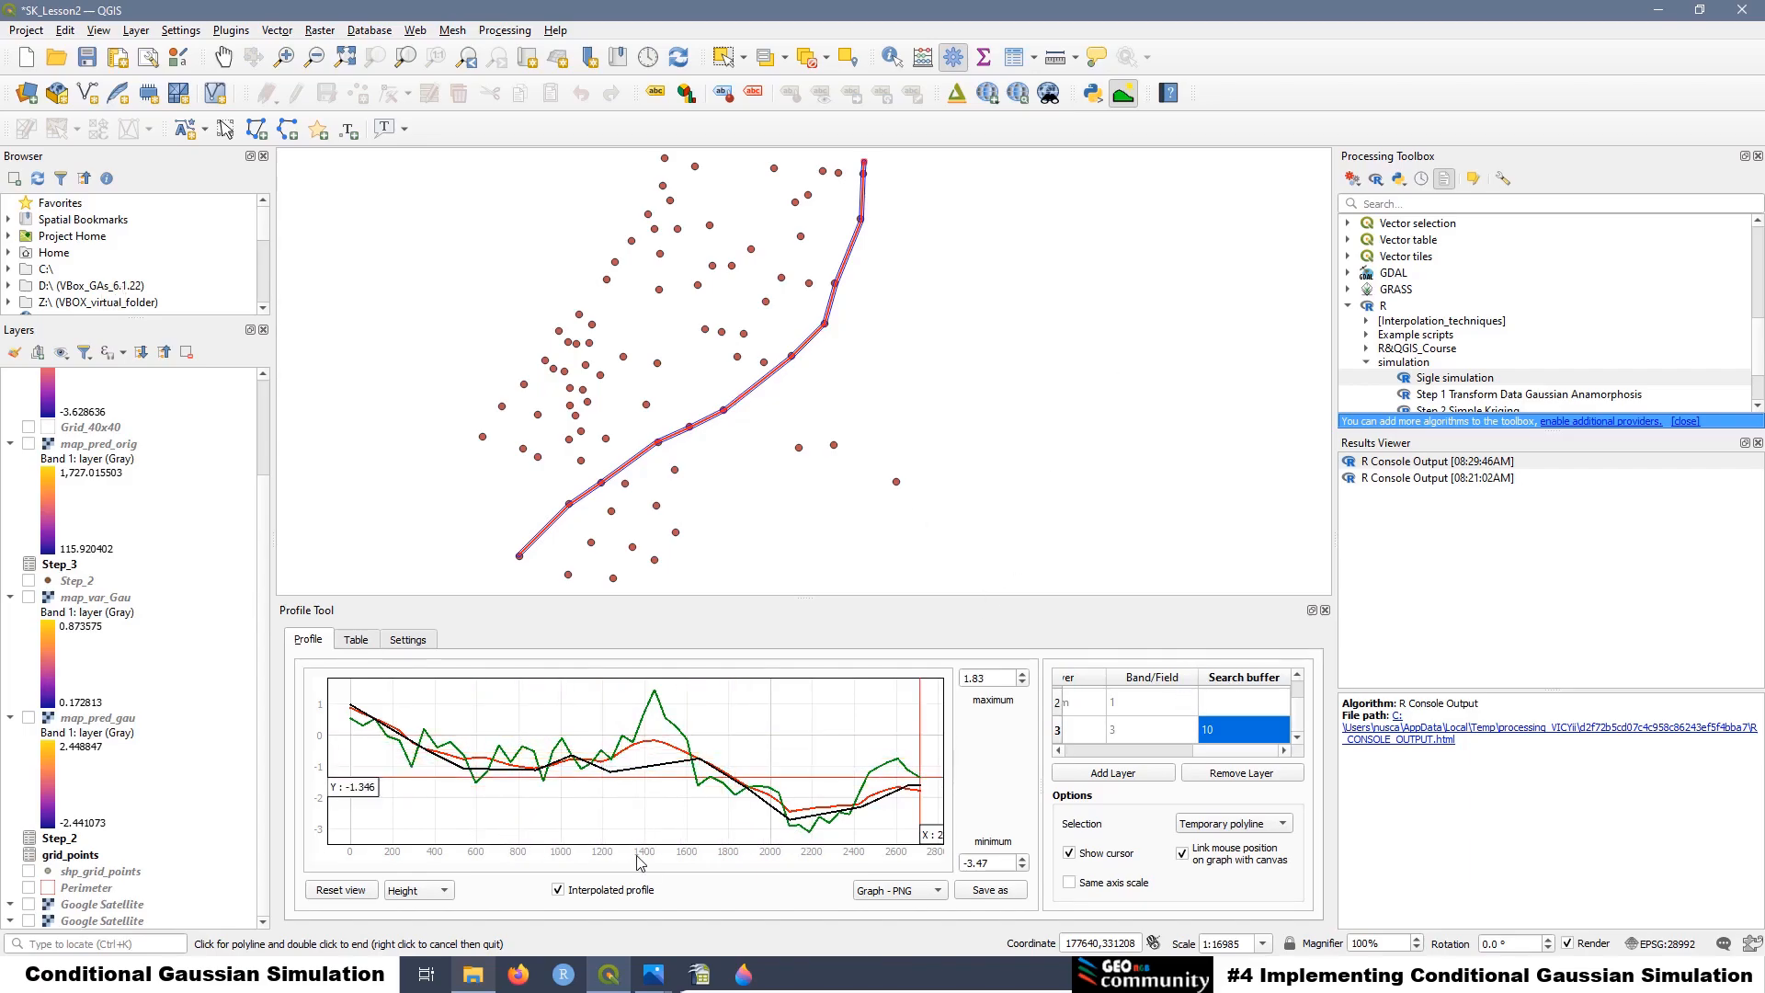
Close the Profile Tool and display the Single_sim raster beneath the Step_1 sample points
left_click(1325, 610)
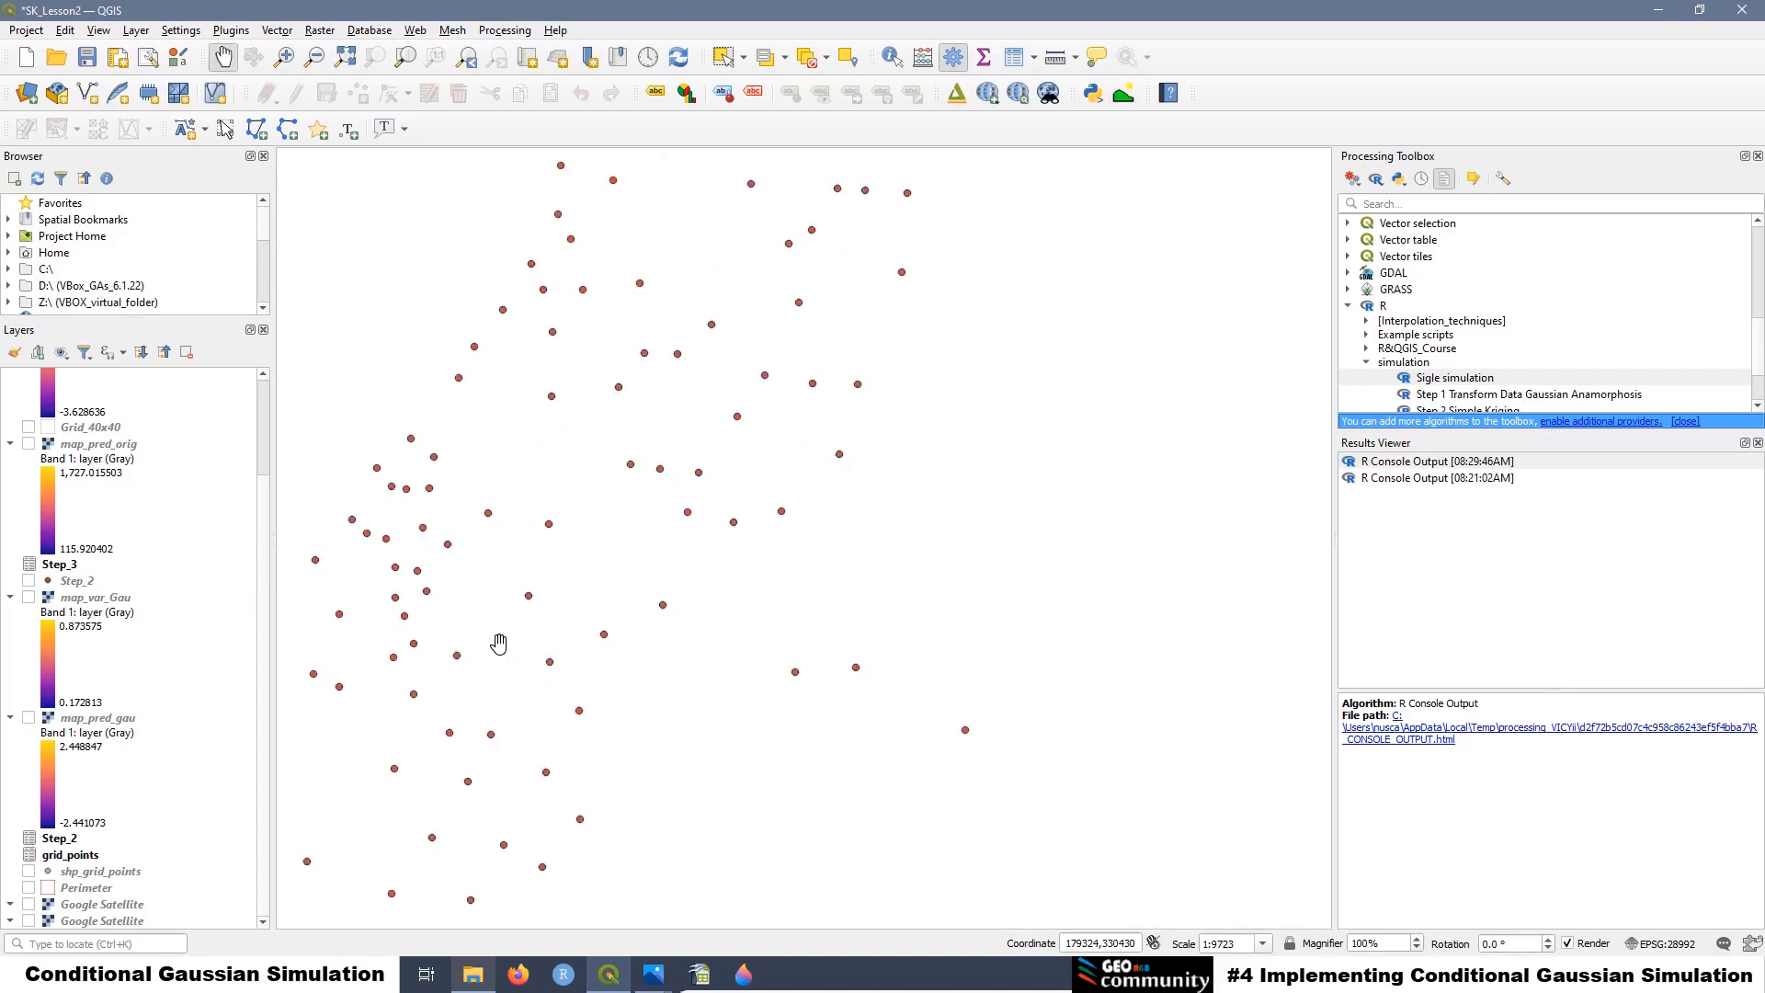
left_click_drag(501, 529, 716, 552)
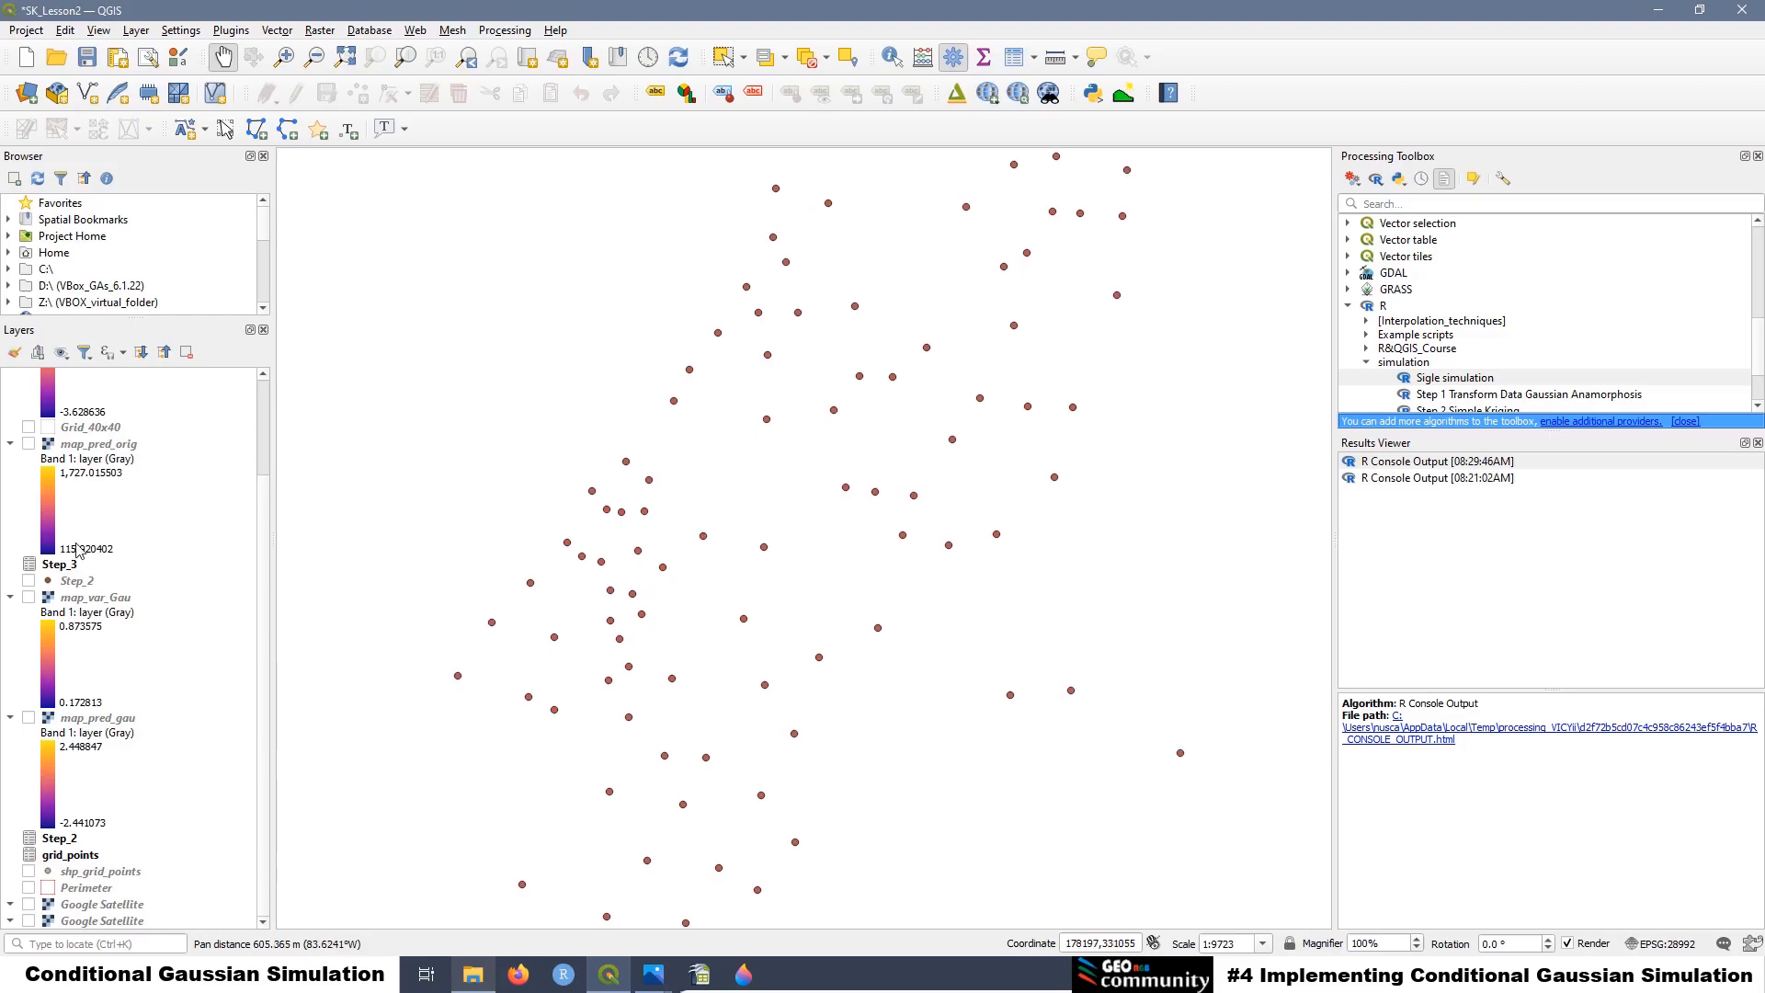
scroll(77, 548, "up", 3)
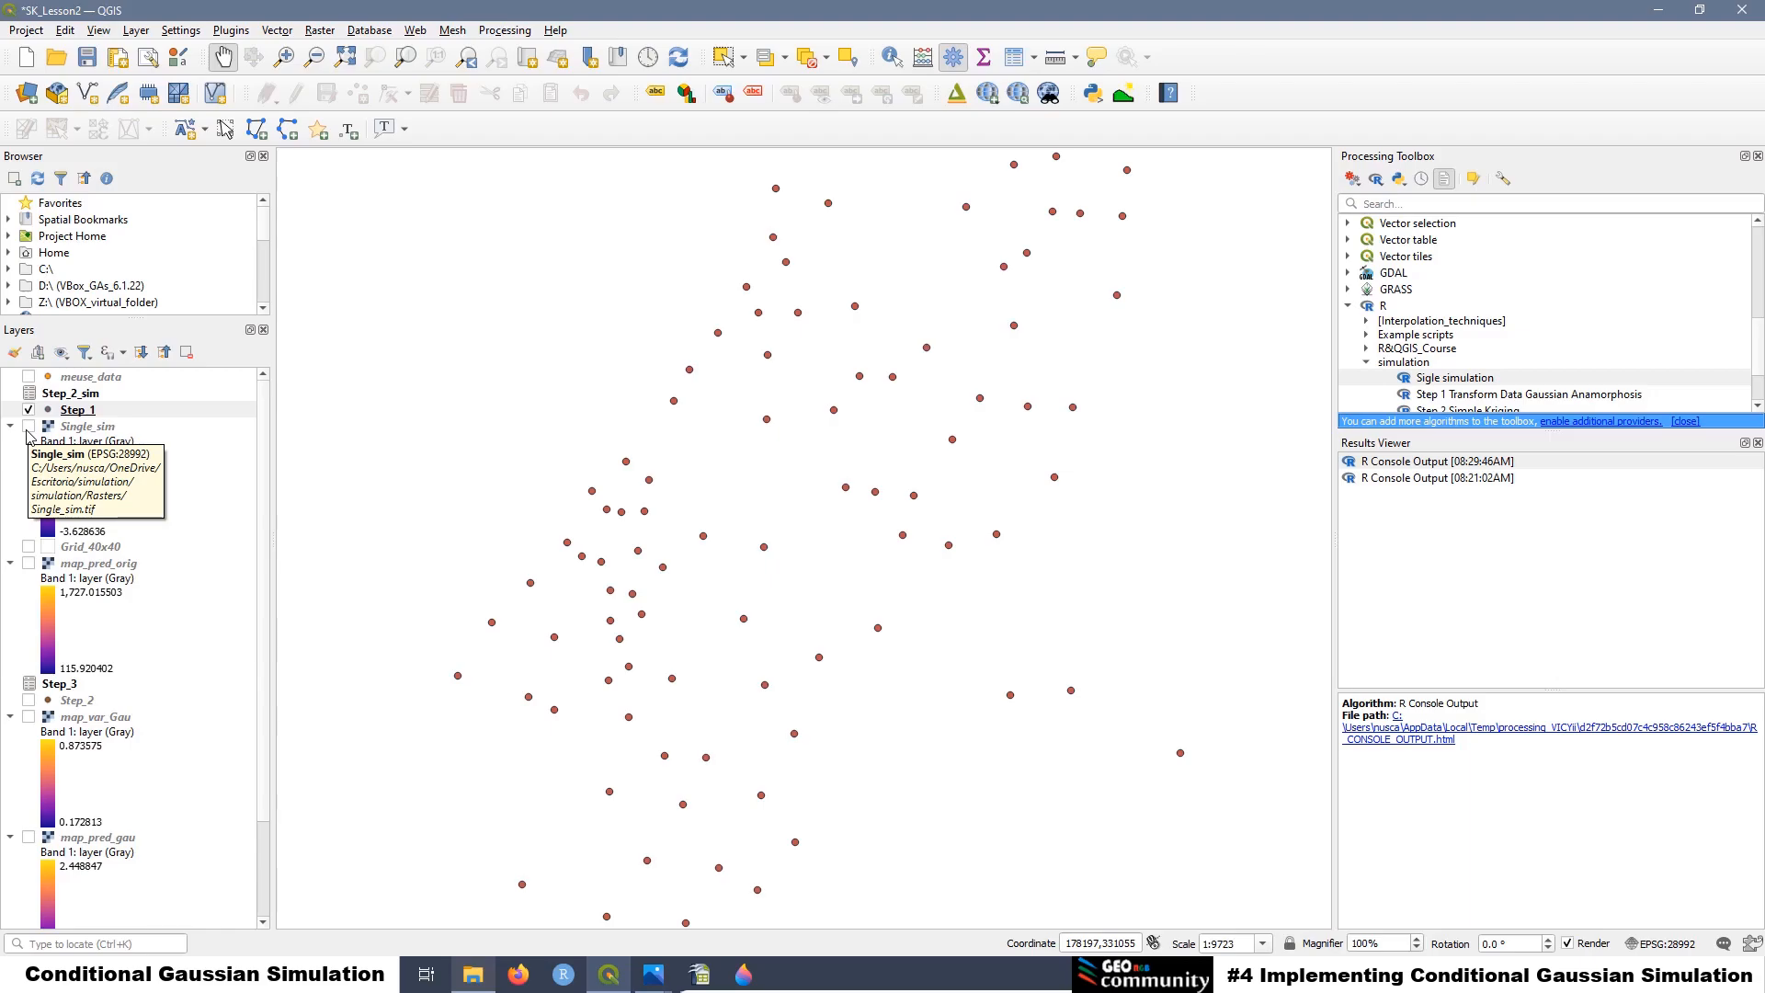
left_click(29, 428)
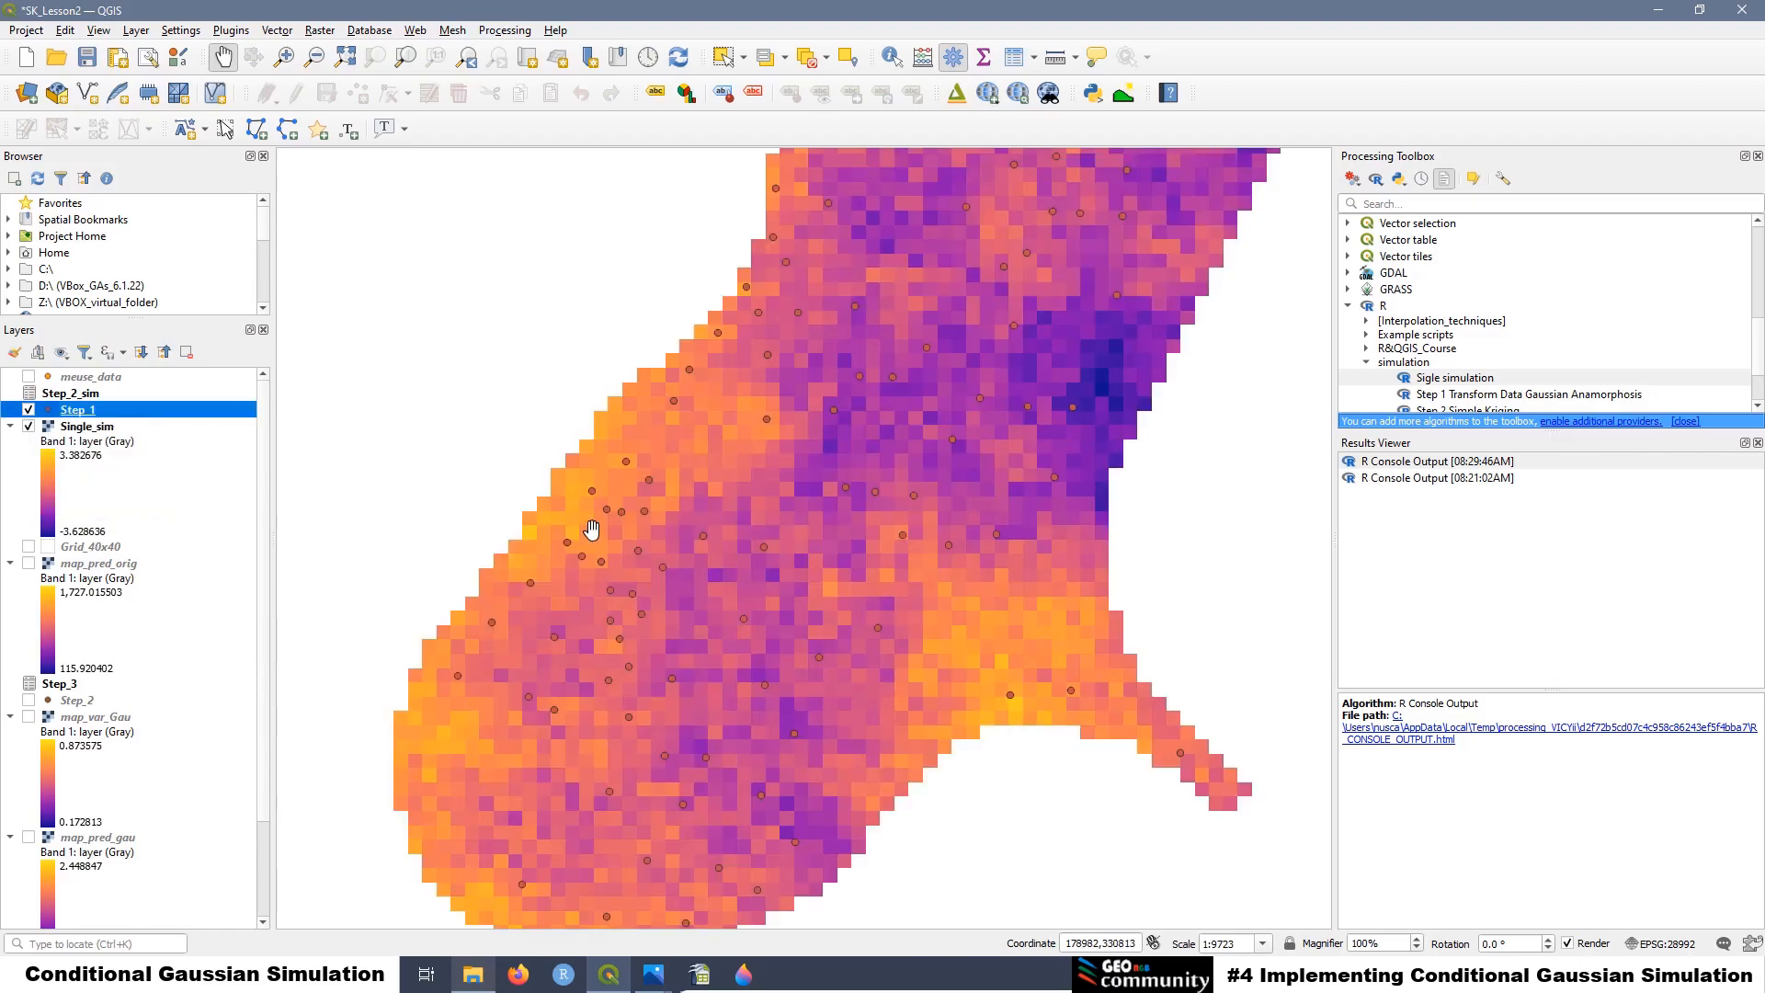
Identify a Step_1 sample near the western edge and the Single_sim cell beneath it to compare the transformed and simulated values
scroll(512, 540, "up", 1)
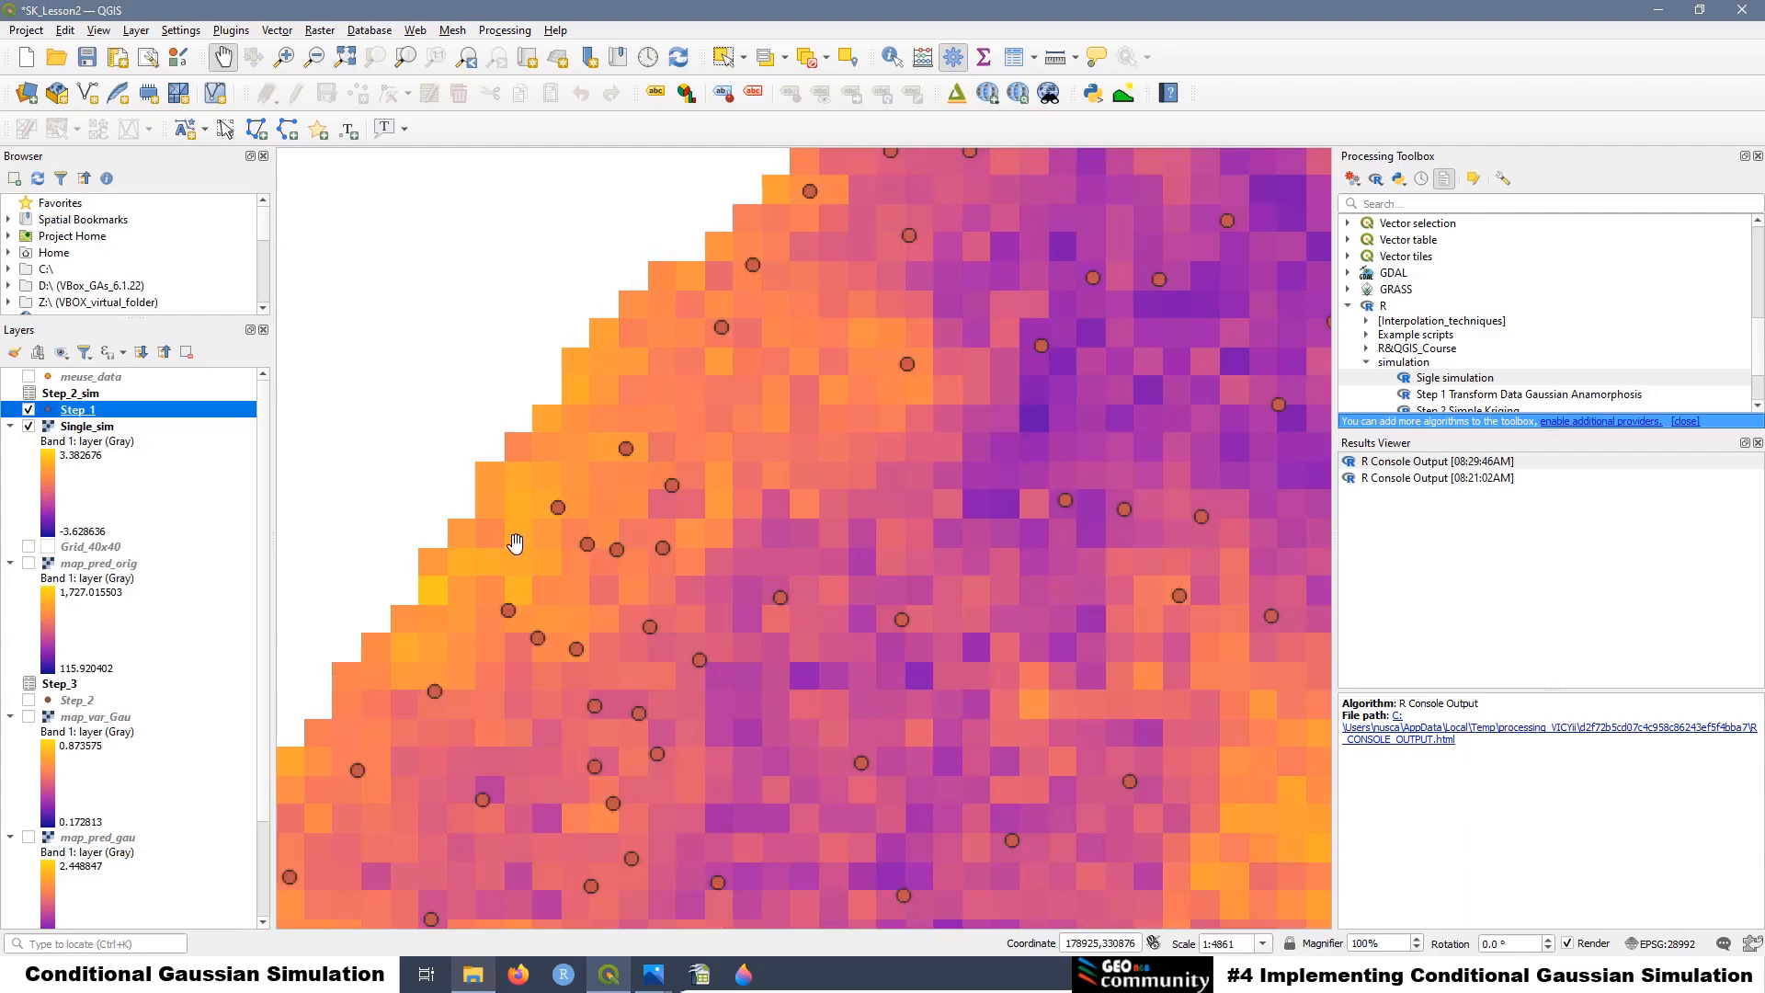
scroll(505, 660, "up", 1)
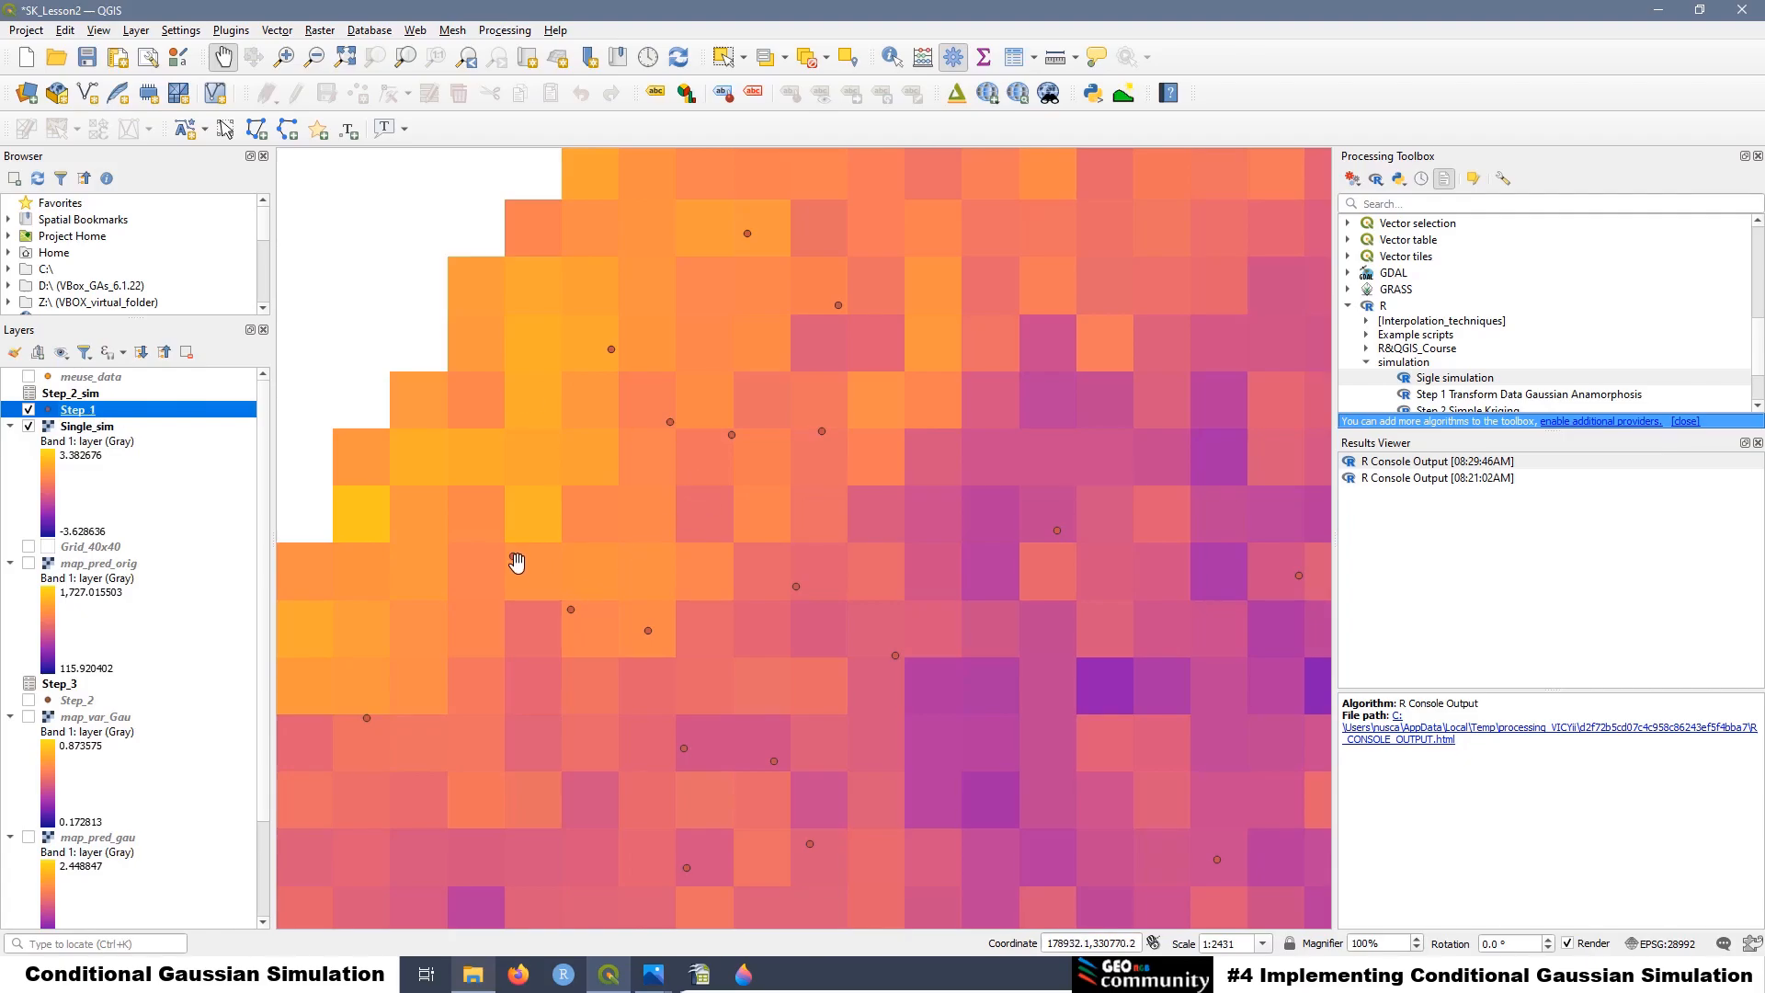
left_click(892, 61)
left_click(516, 561)
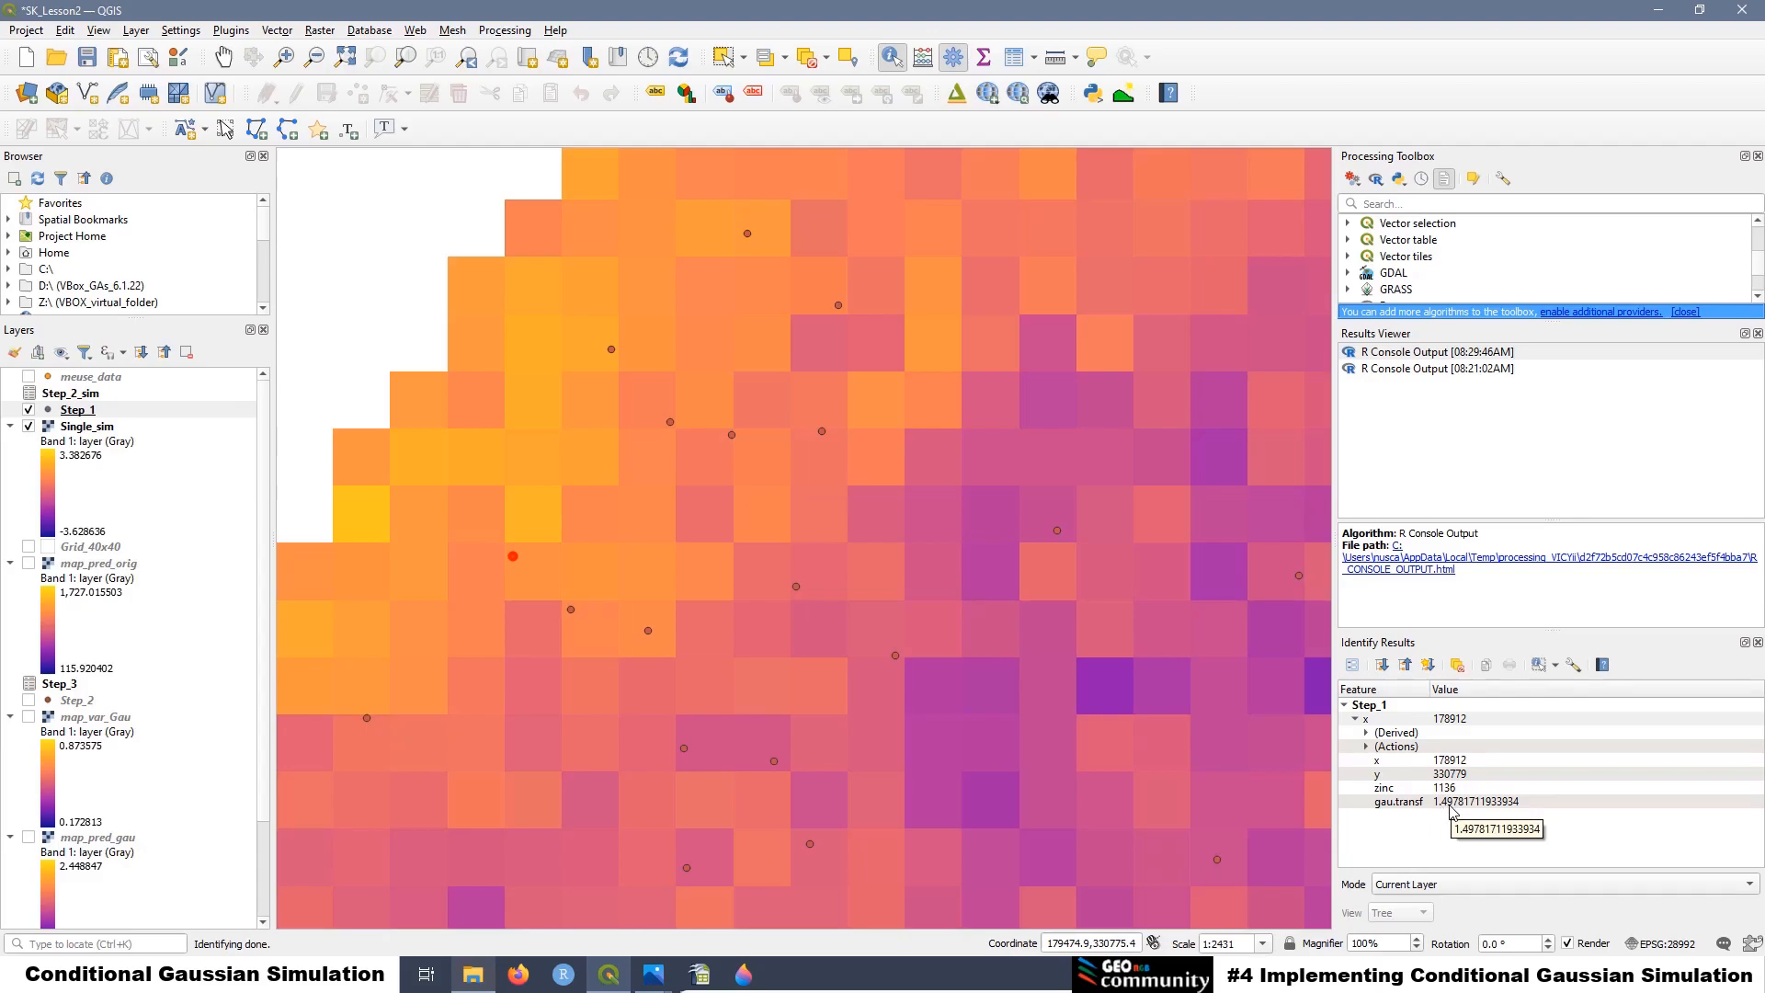
left_click(85, 429)
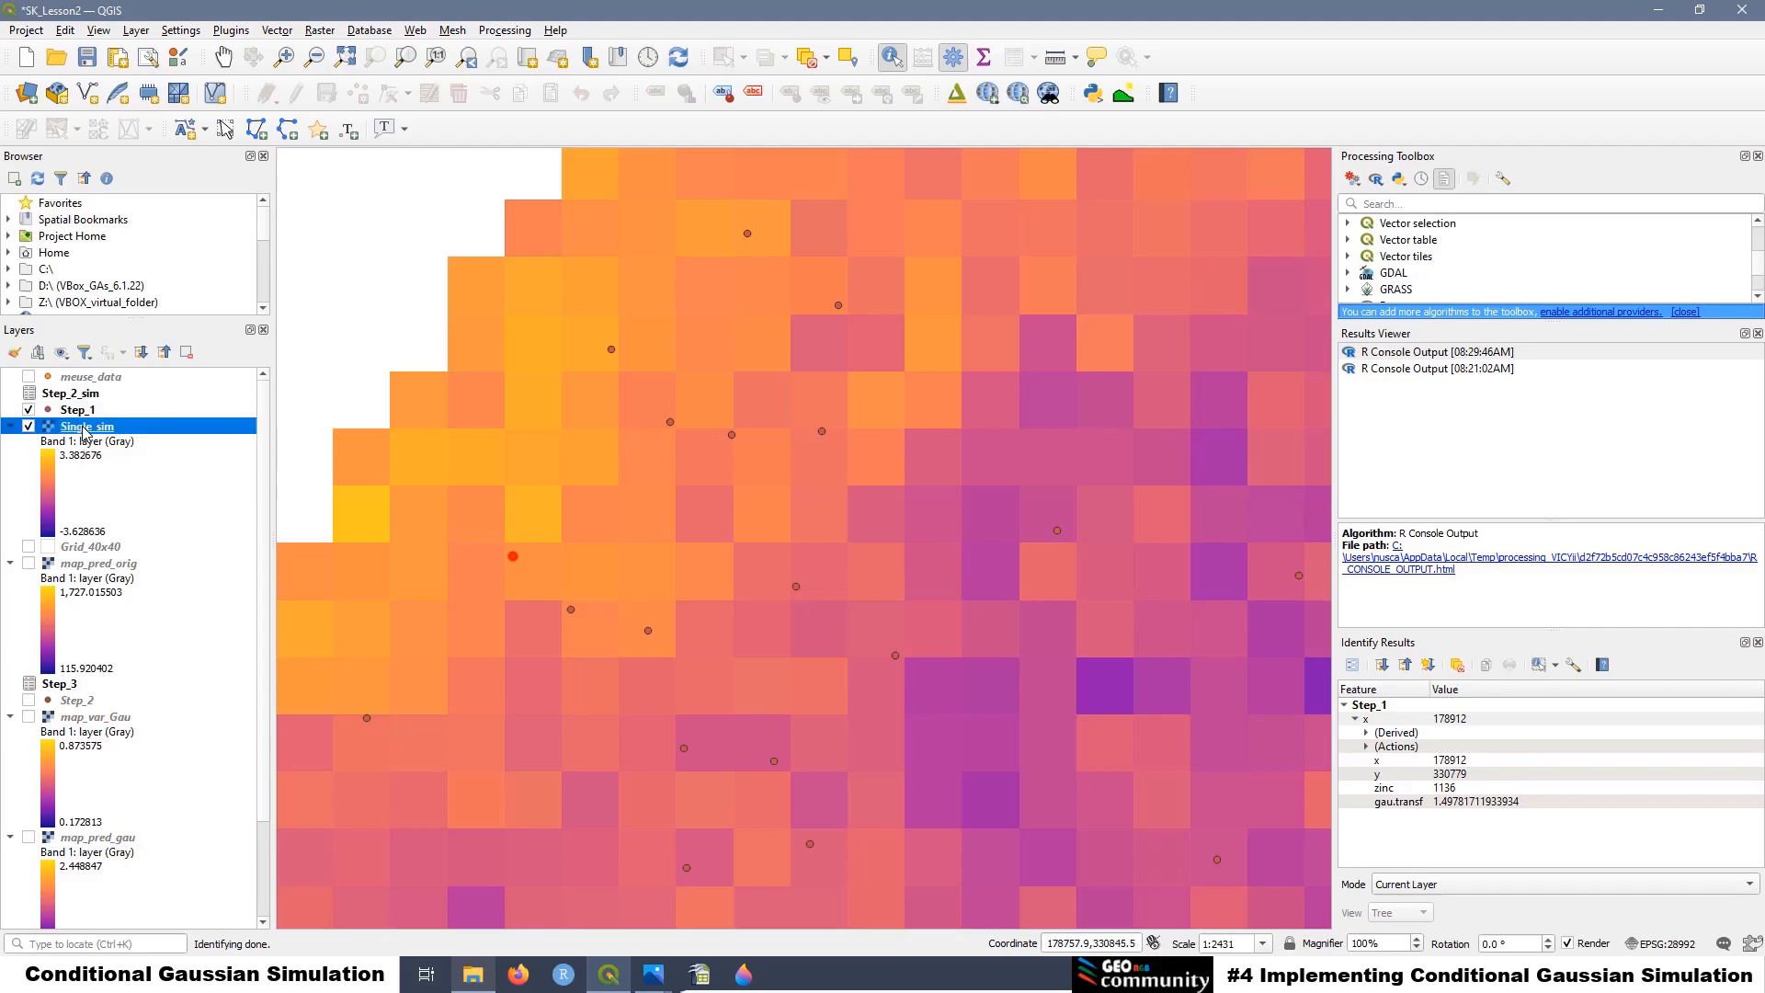
left_click(536, 572)
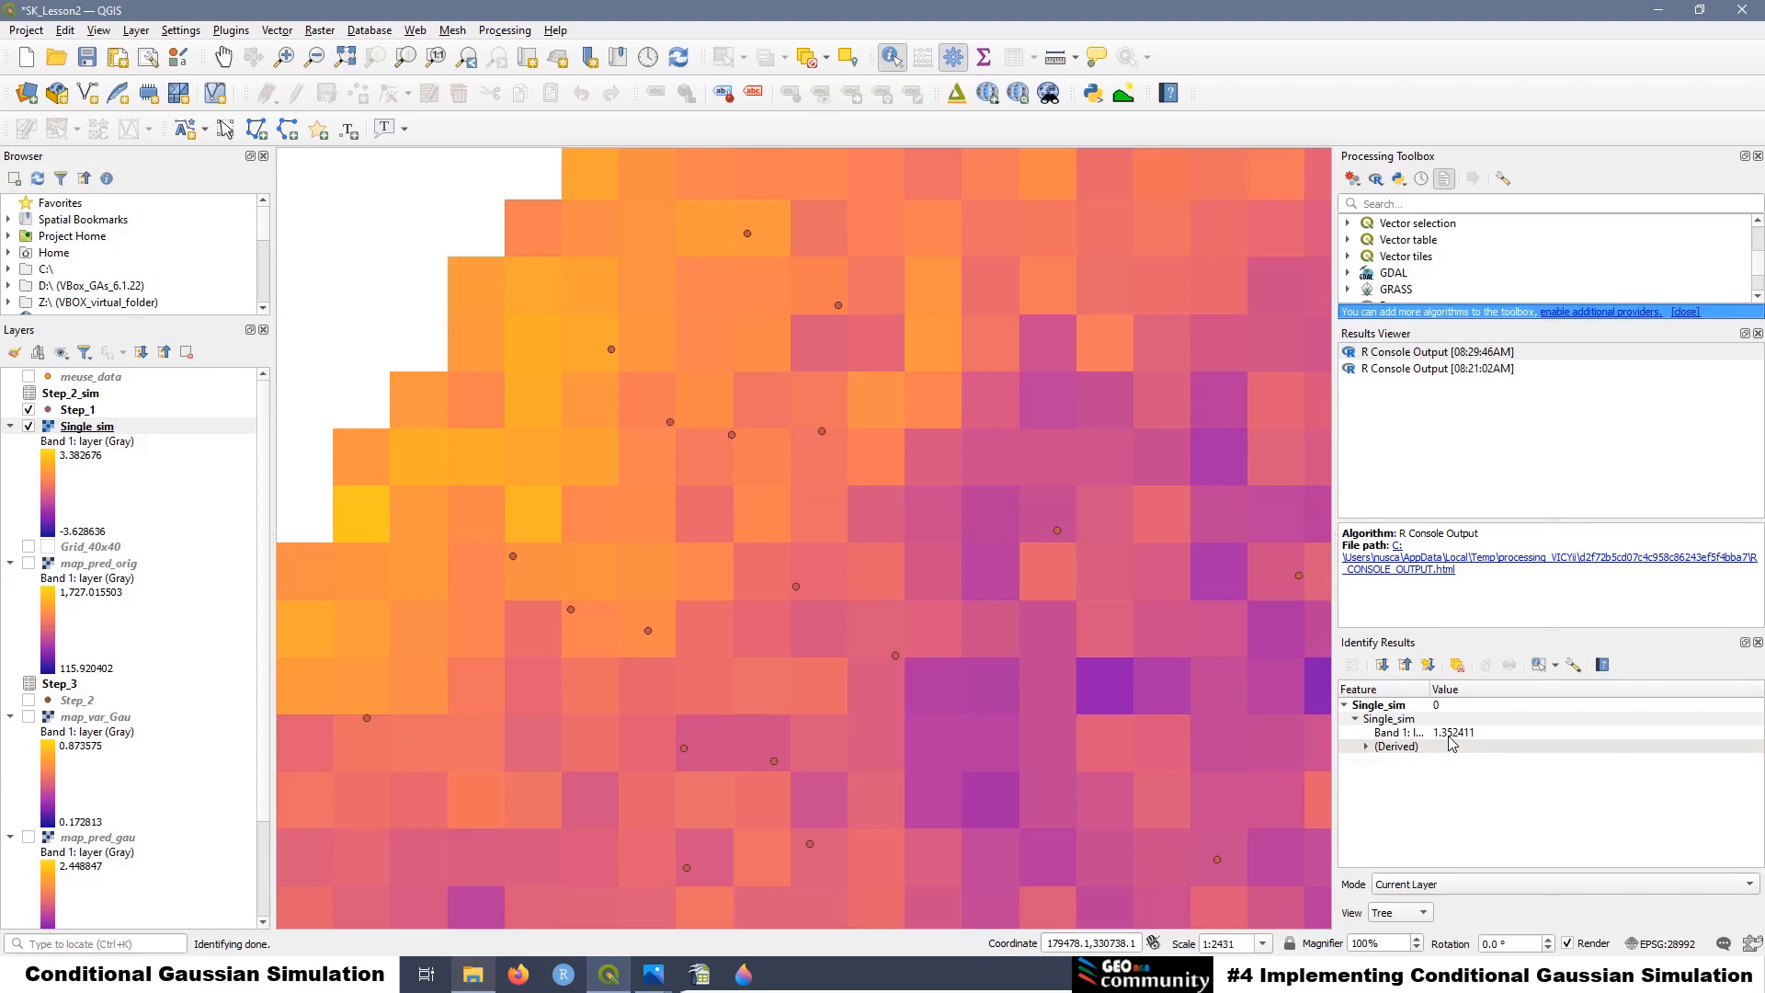
left_click(78, 410)
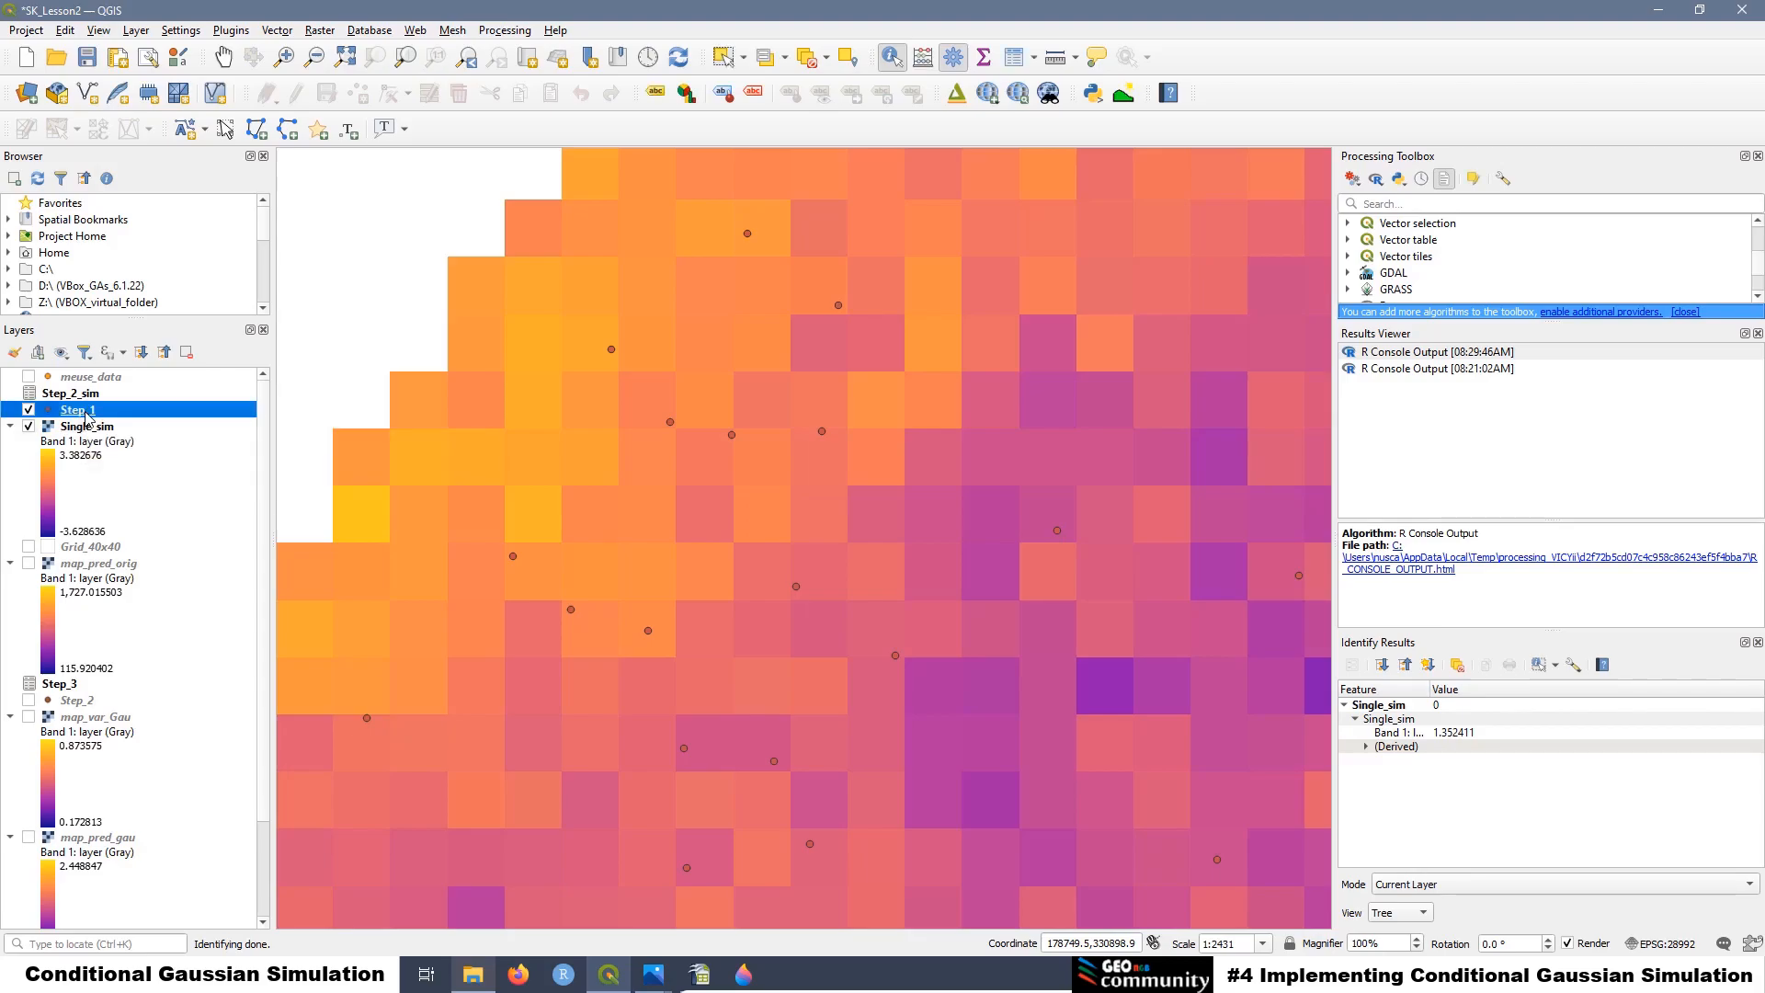
left_click(514, 556)
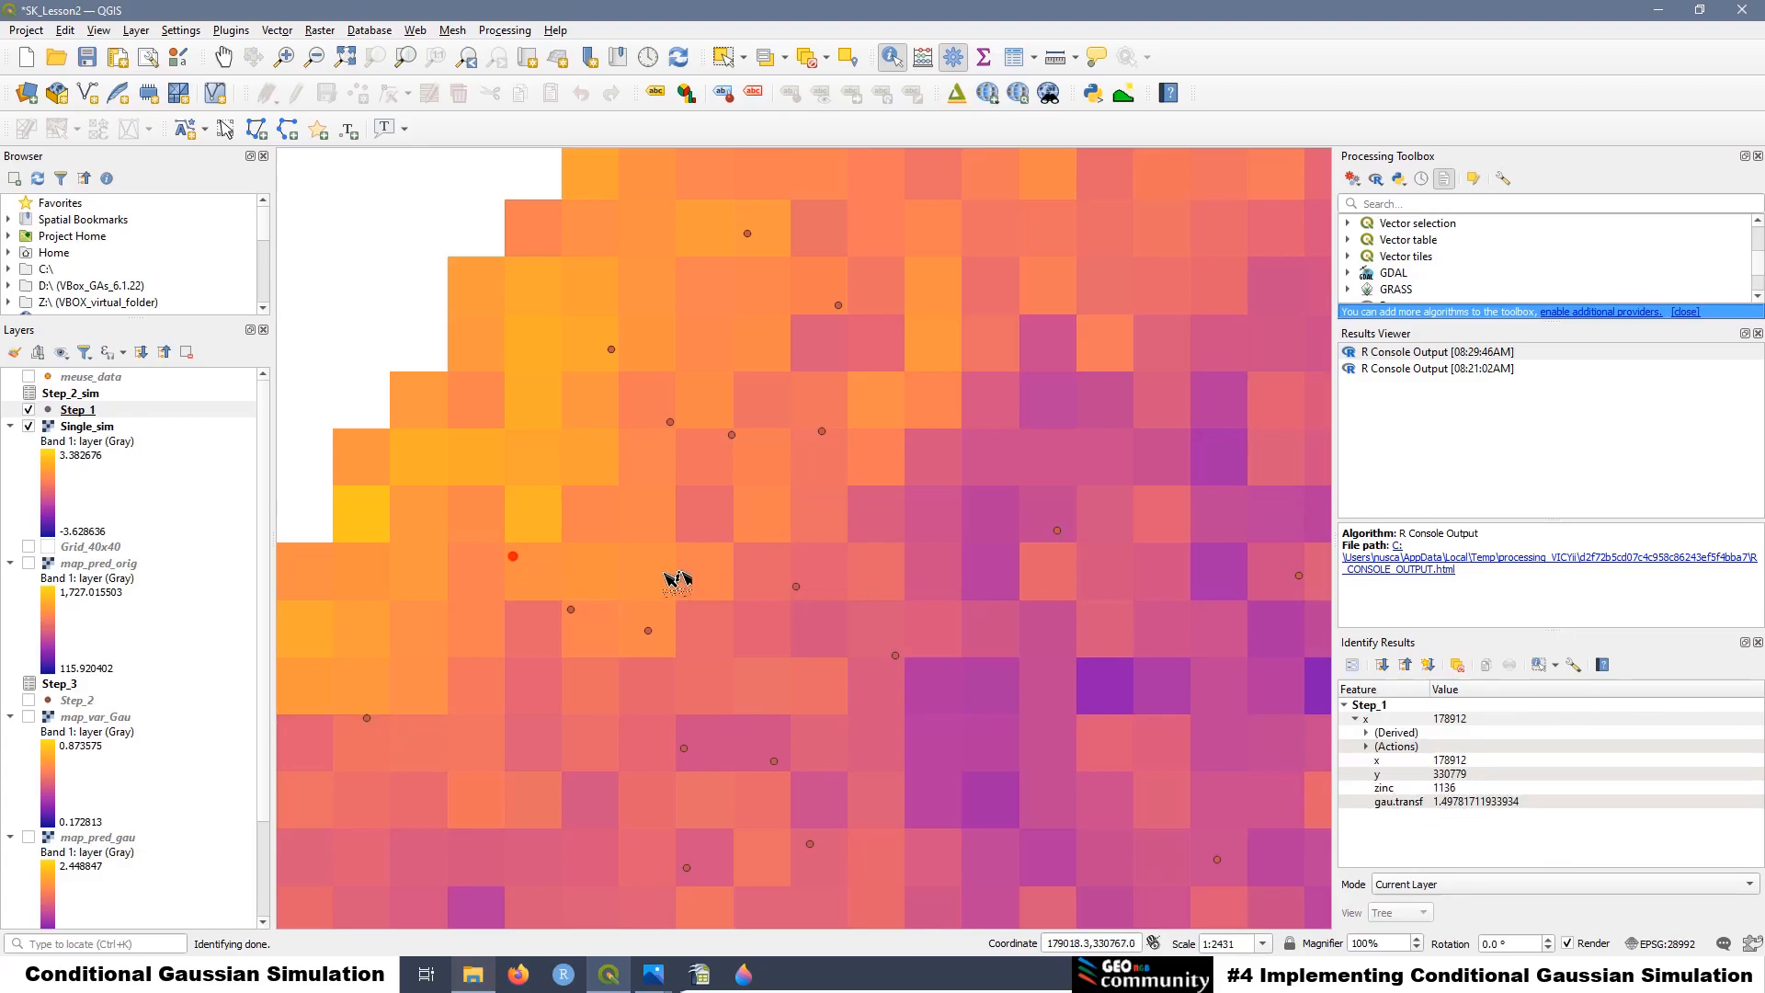
Identify a Step_1 sample in the northern low-value area and its underlying Single_sim cell to compare their values
scroll(672, 588, "down", 2)
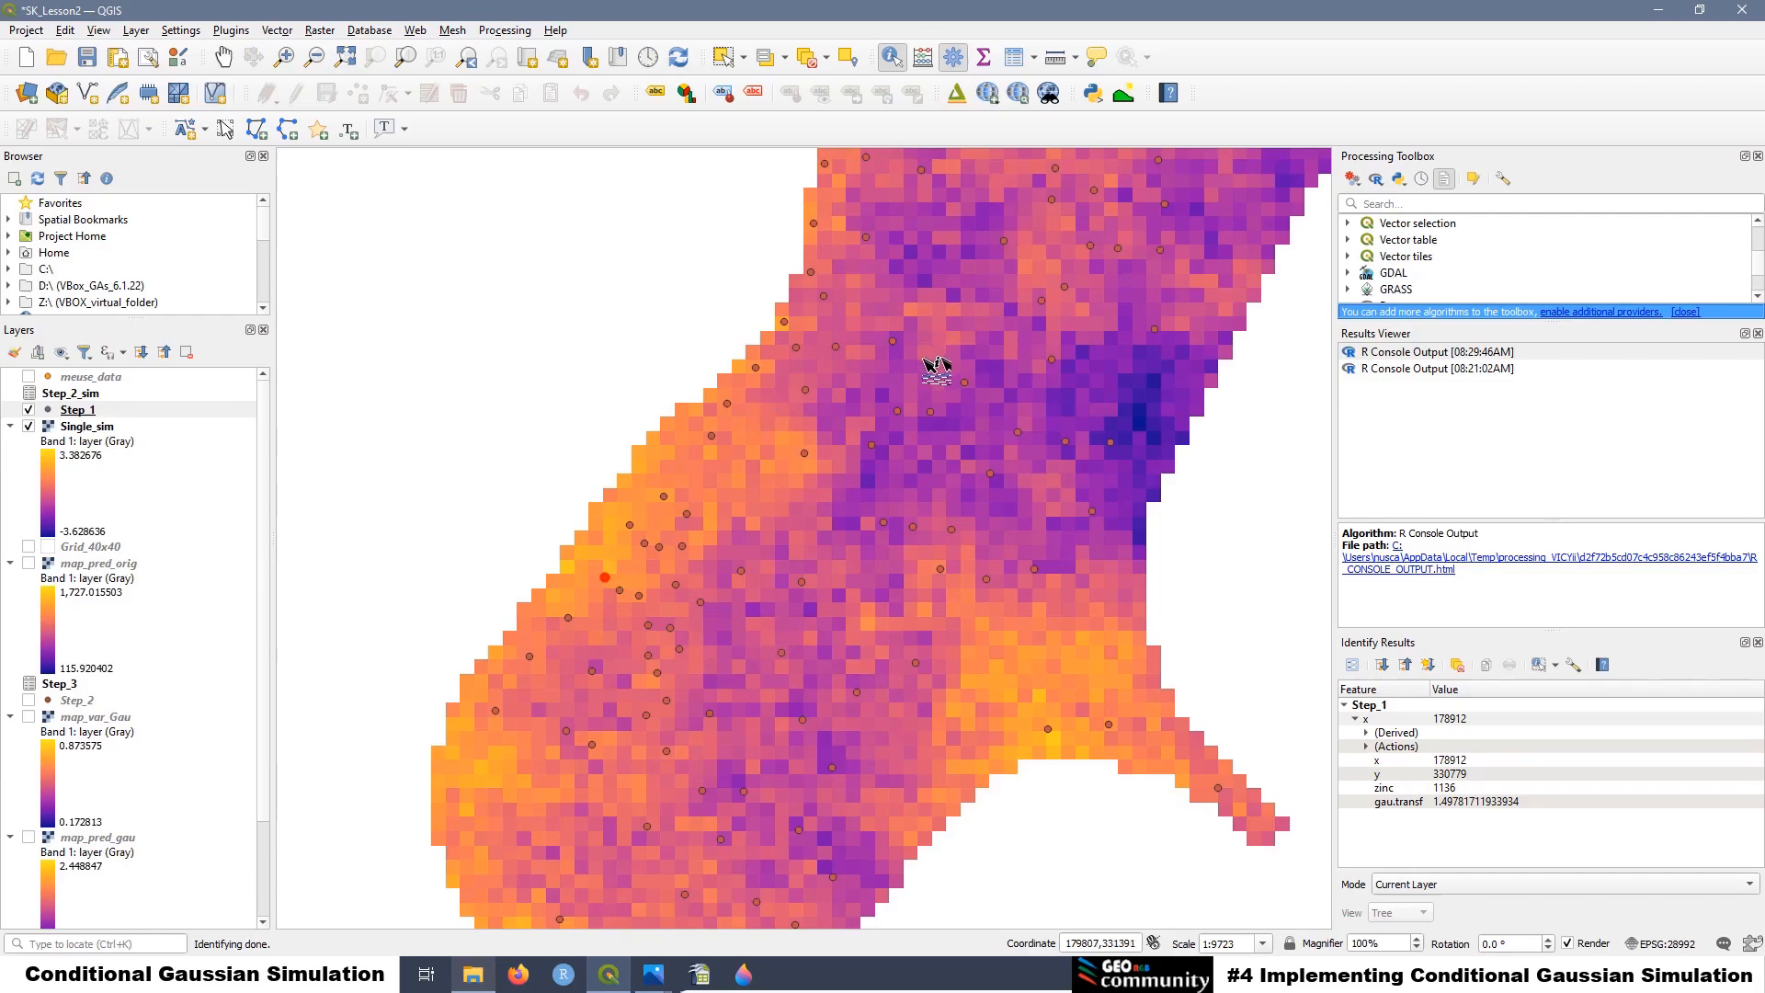
scroll(935, 373, "up", 2)
left_click(822, 555)
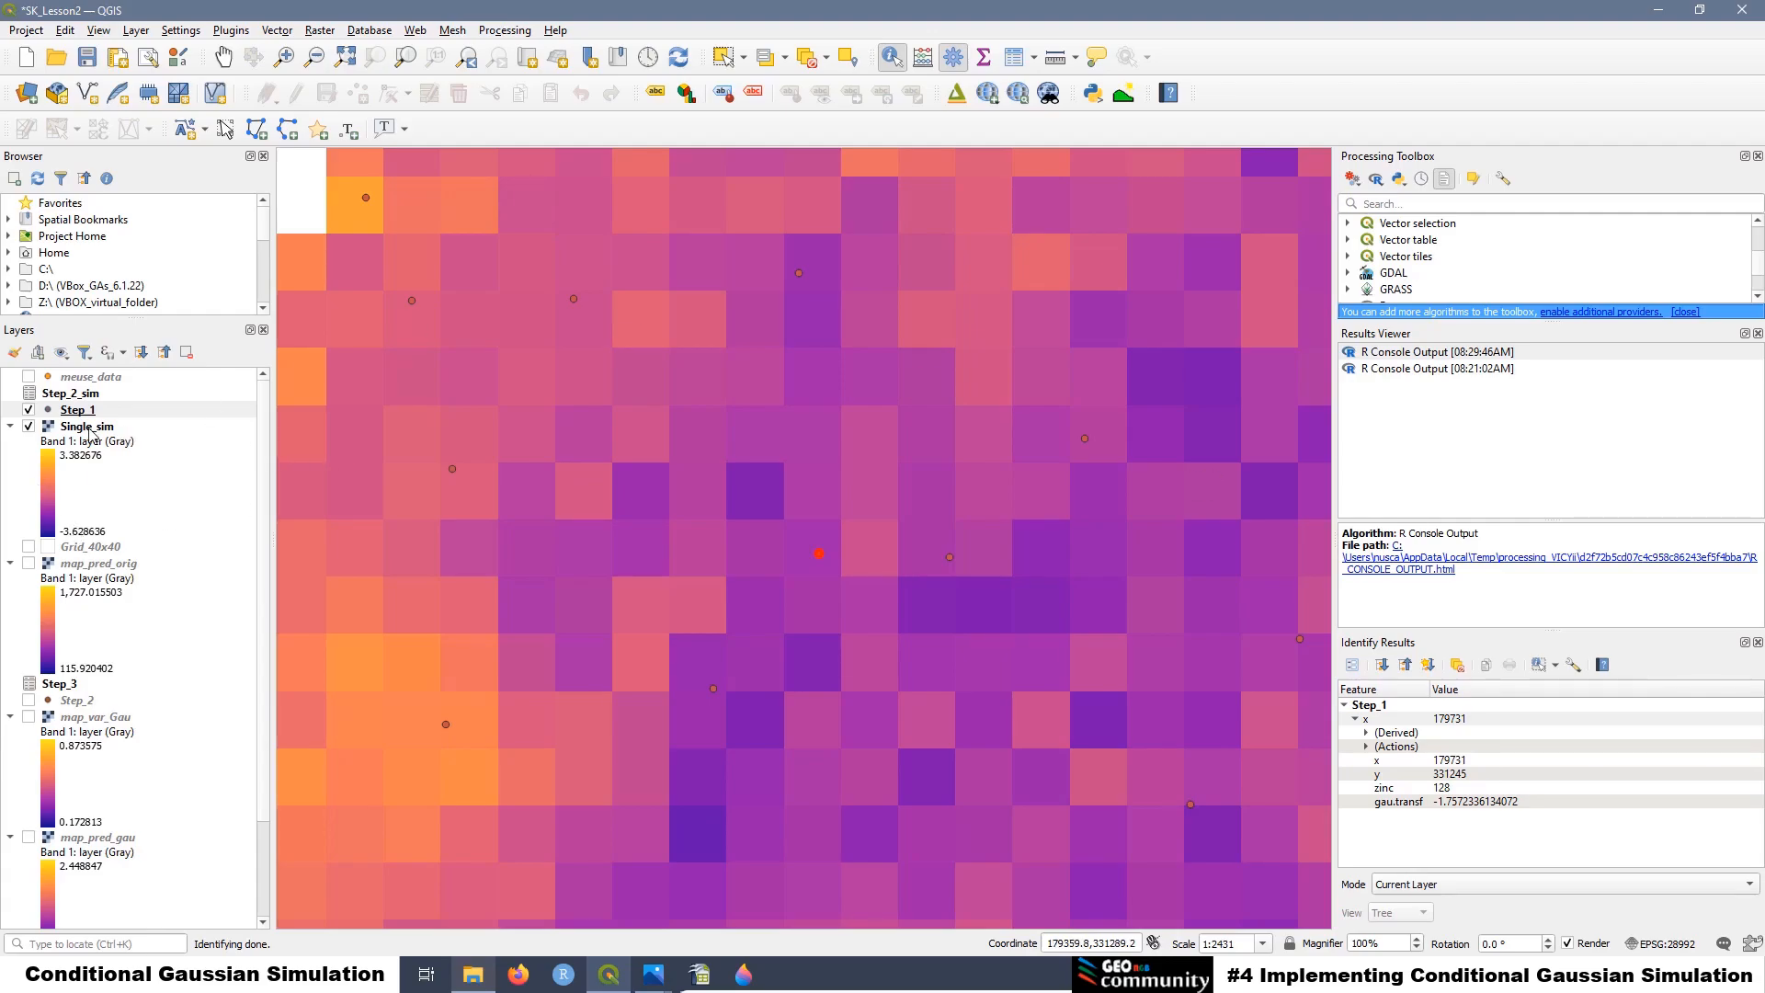
left_click(89, 433)
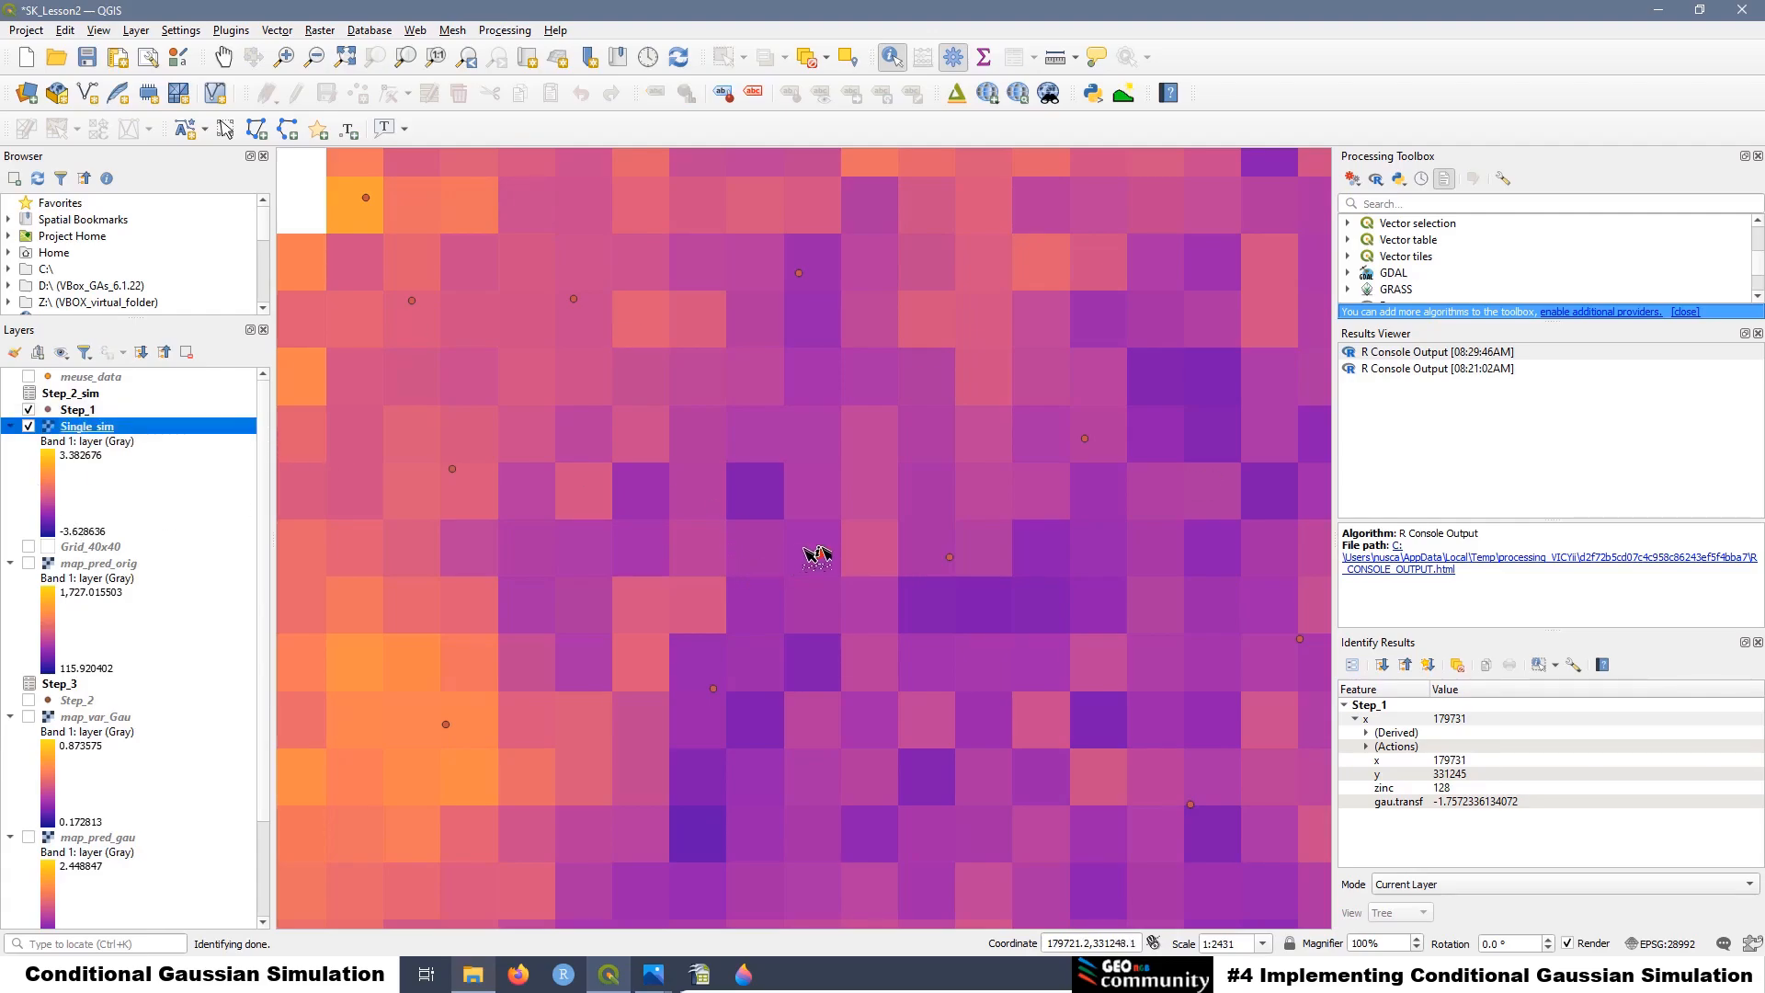
left_click(818, 556)
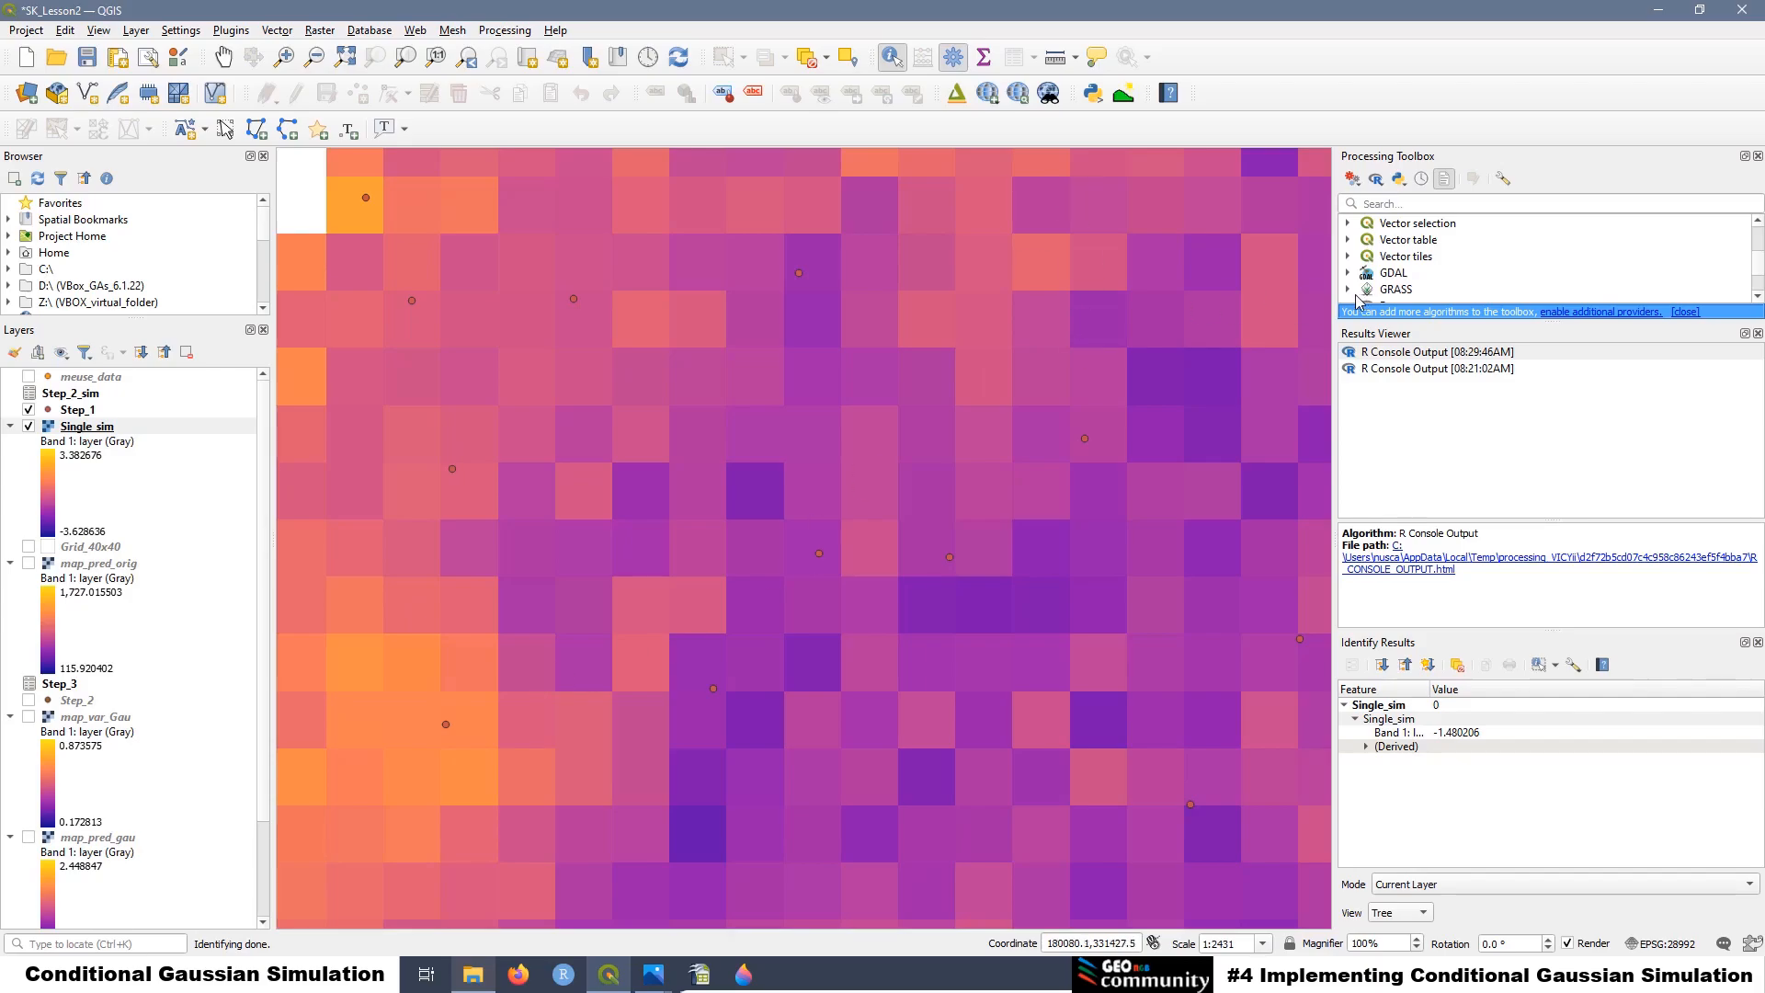
Close the identify results and open the 6.2 Histogram Count Bins script from the R&QGIS_Course group
scroll(1432, 258, "down", 5)
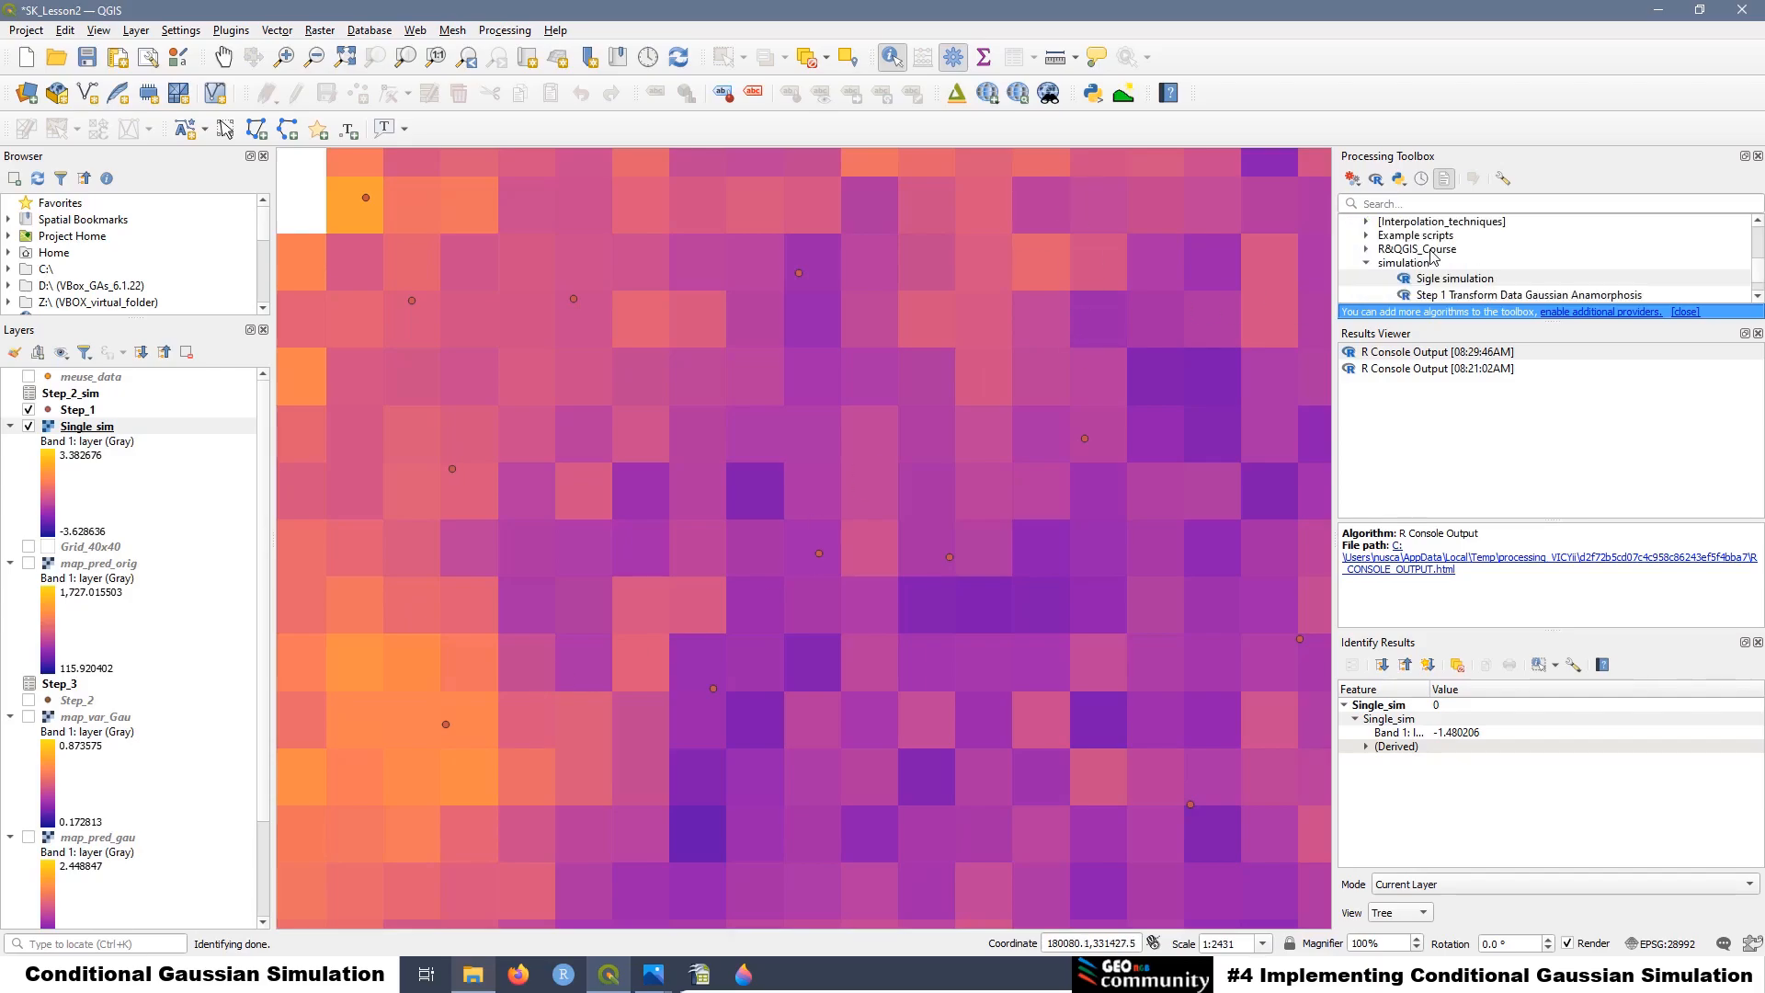
scroll(1431, 257, "down", 1)
scroll(1444, 254, "down", 1)
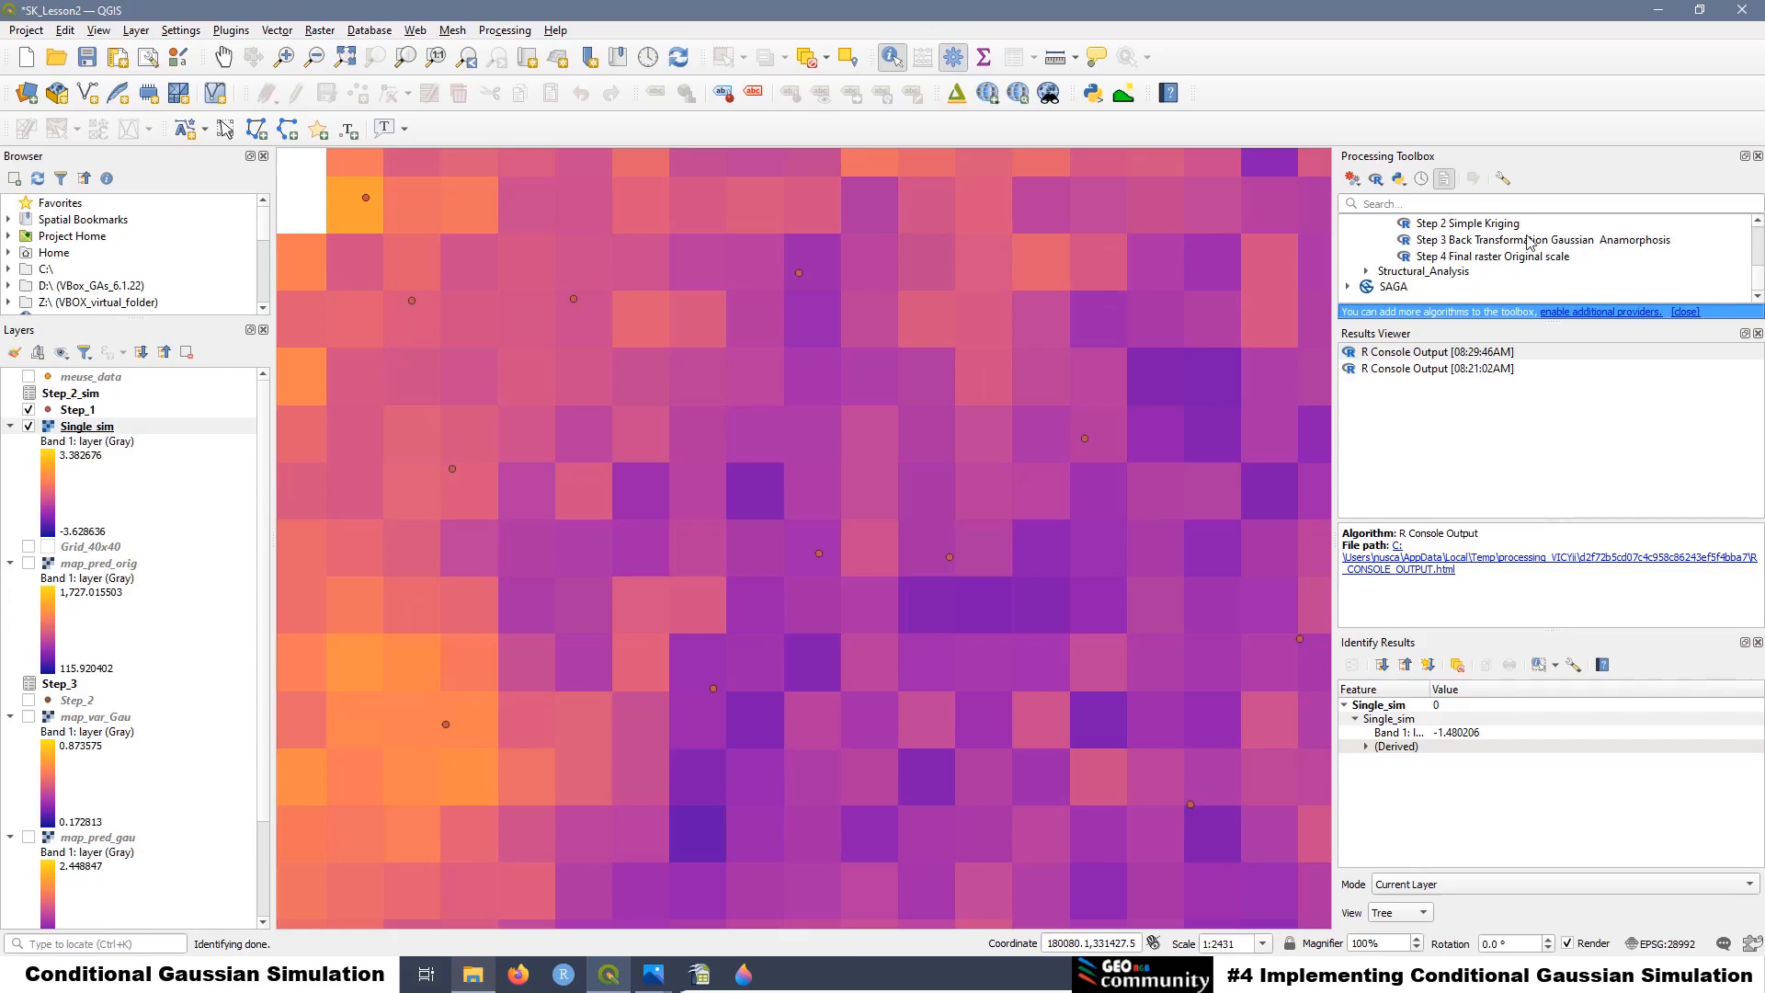
scroll(1464, 247, "up", 1)
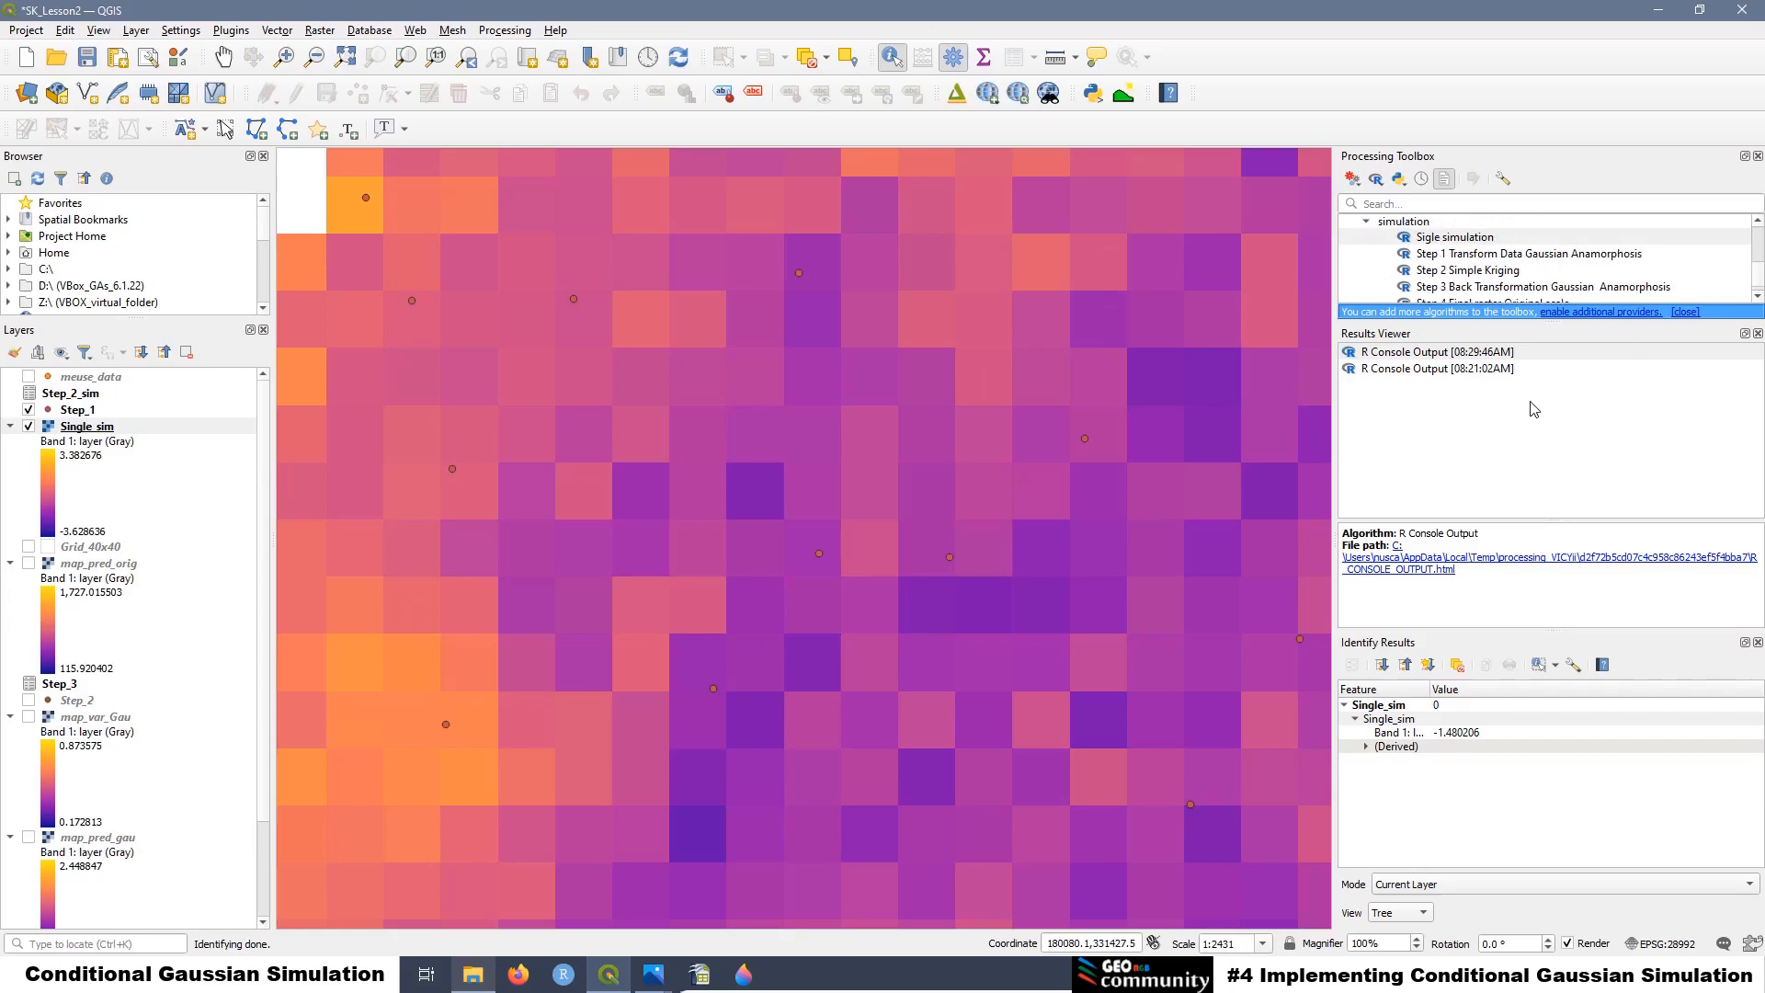
left_click(1757, 643)
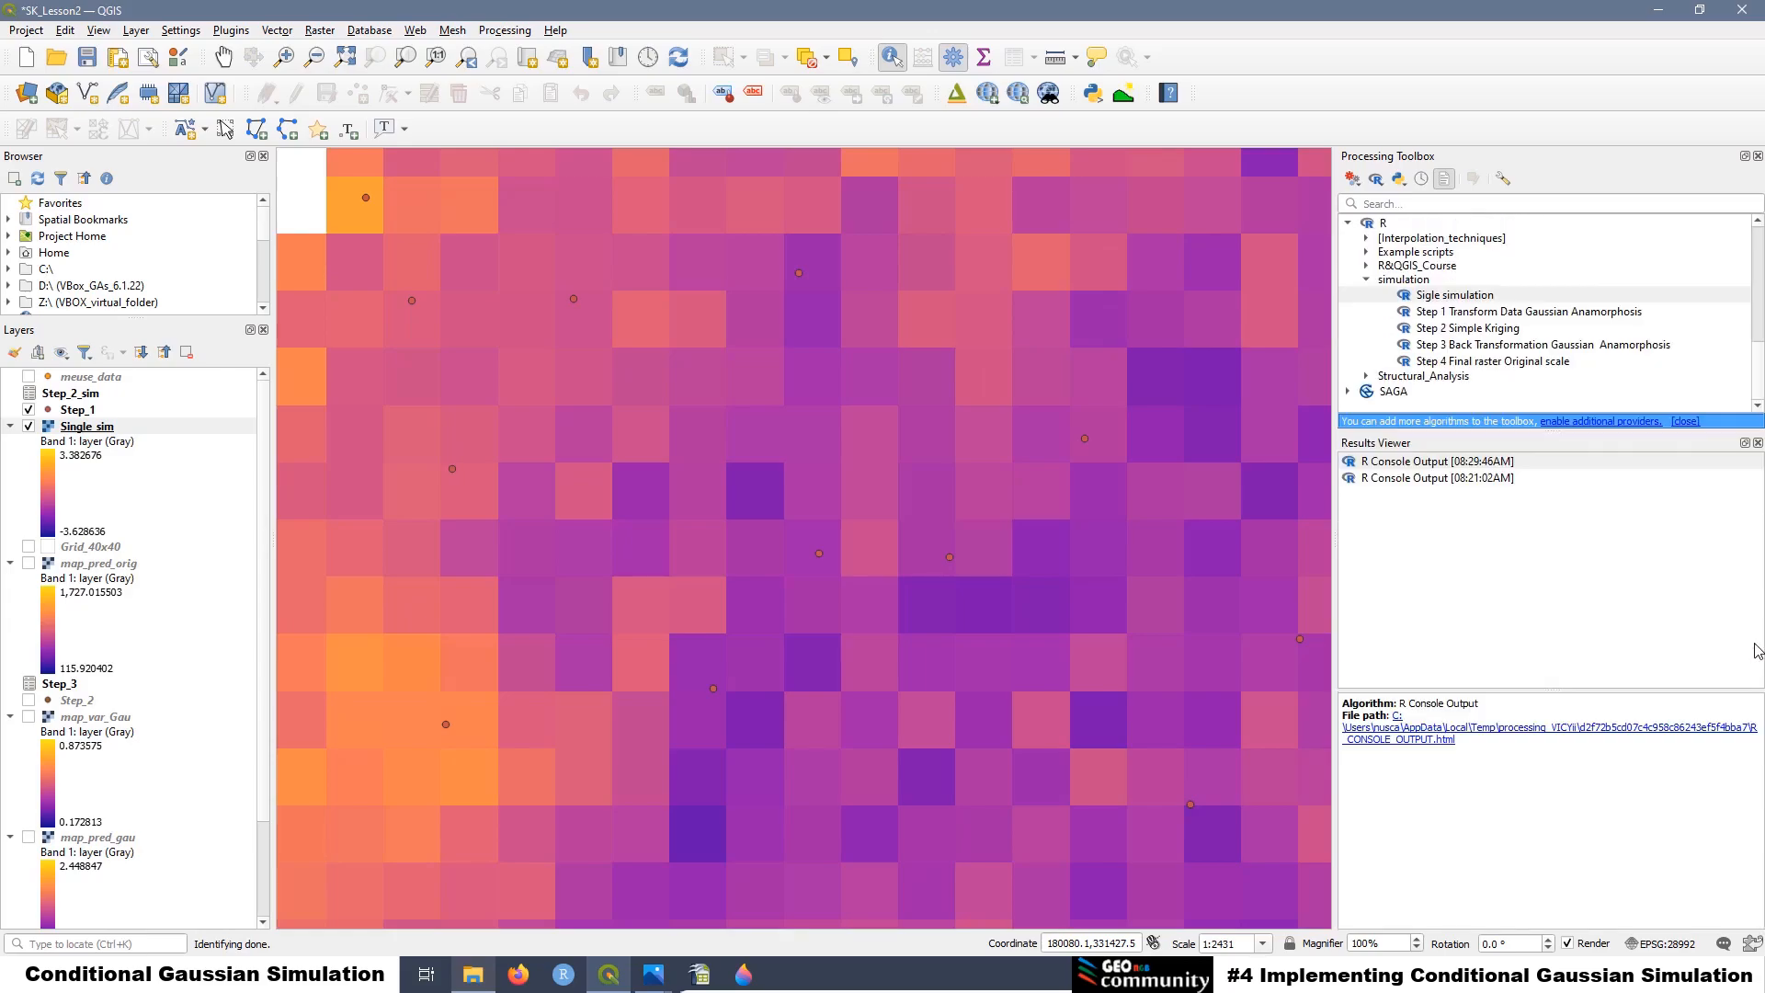
left_click(1367, 267)
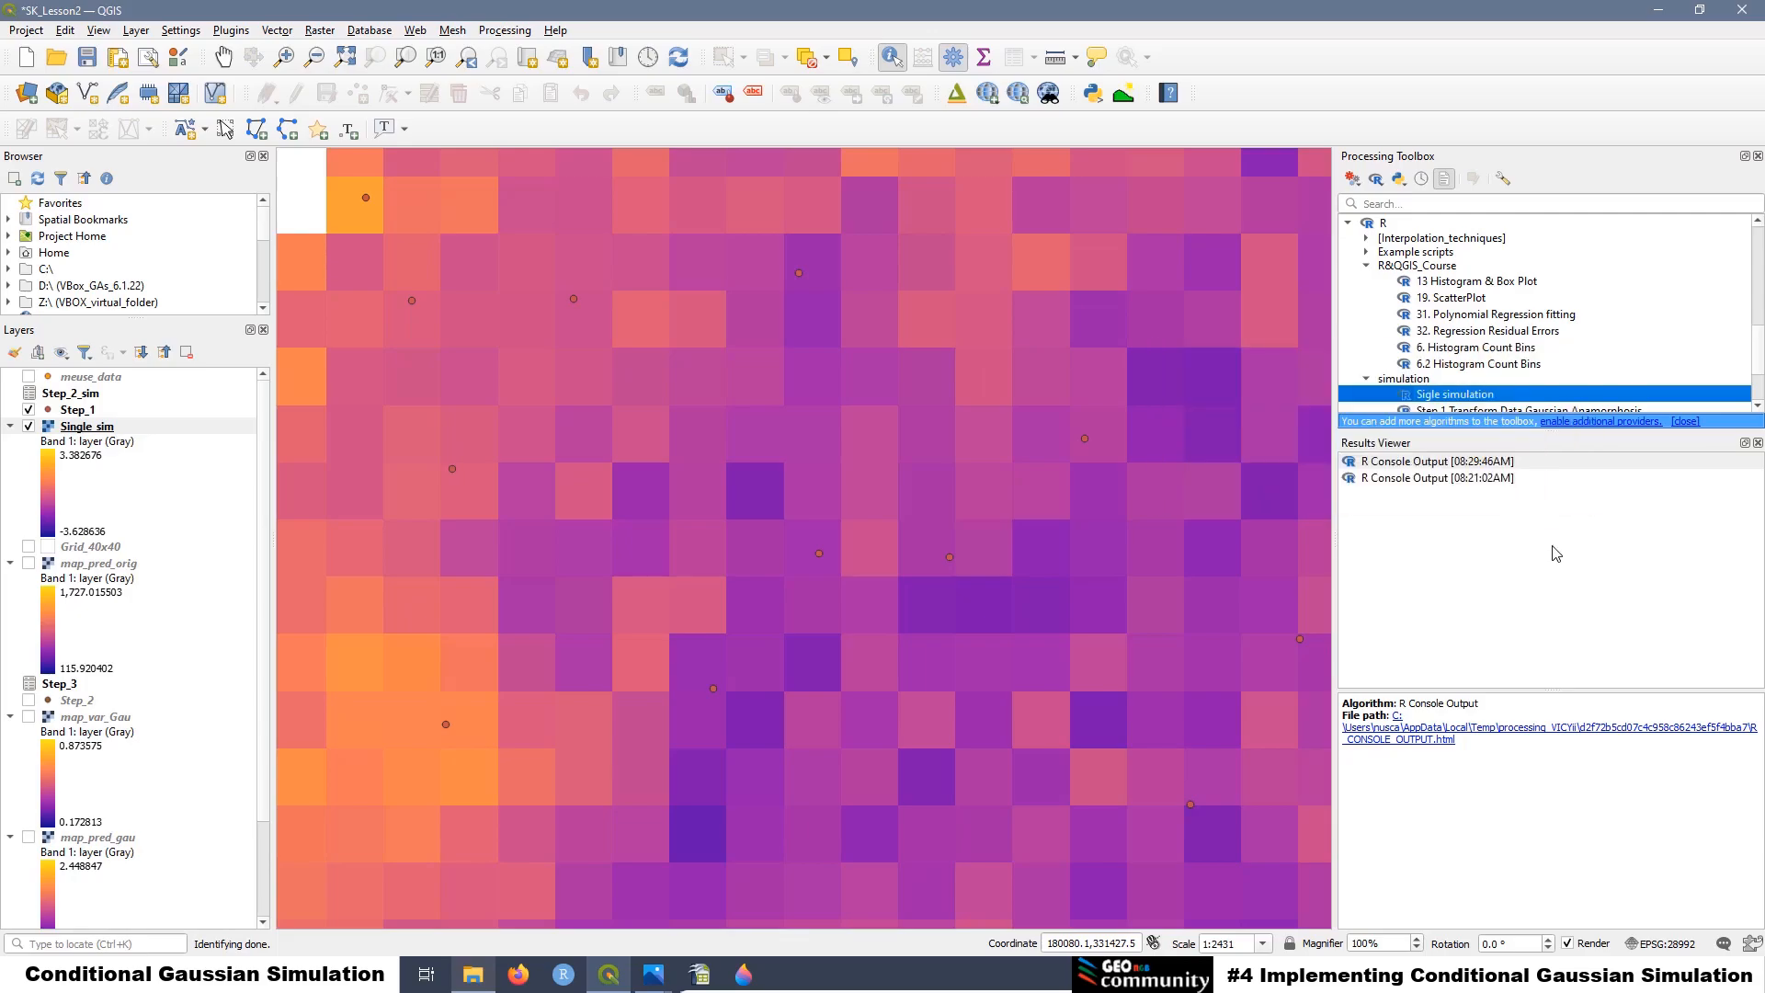
double_click(1479, 364)
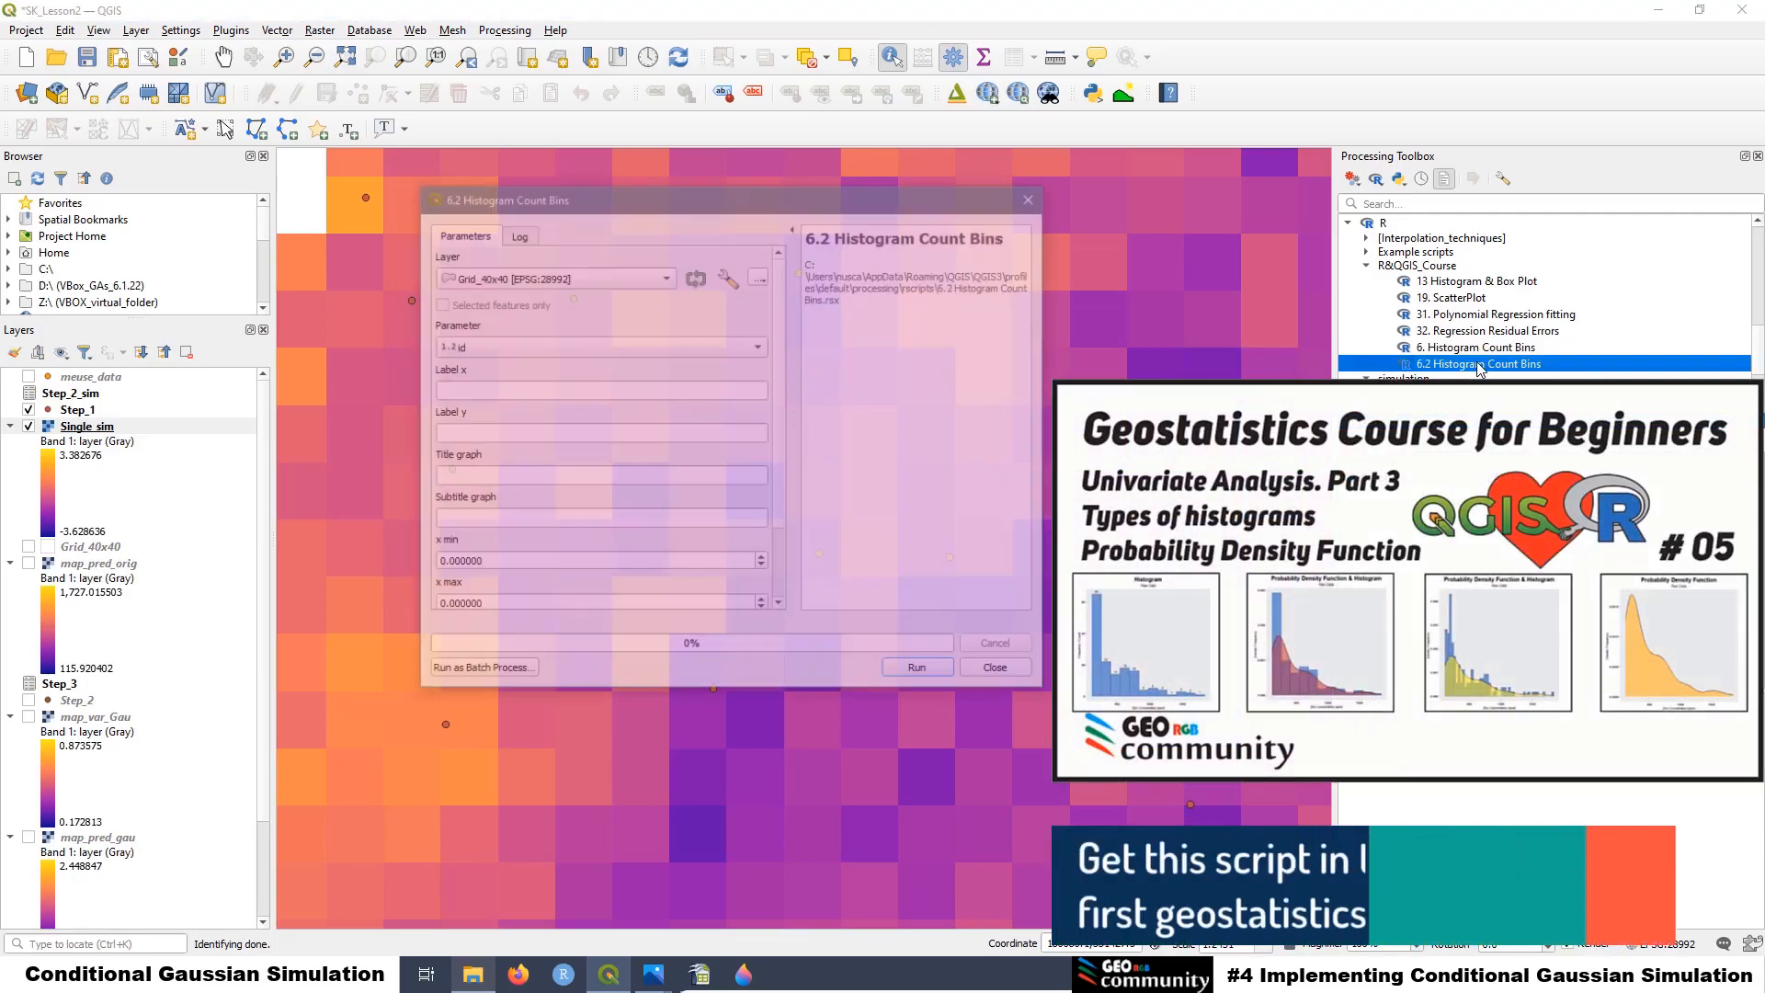
Check the histogram script's layer choices and the project layers for a point layer holding the simulated values
left_click(593, 273)
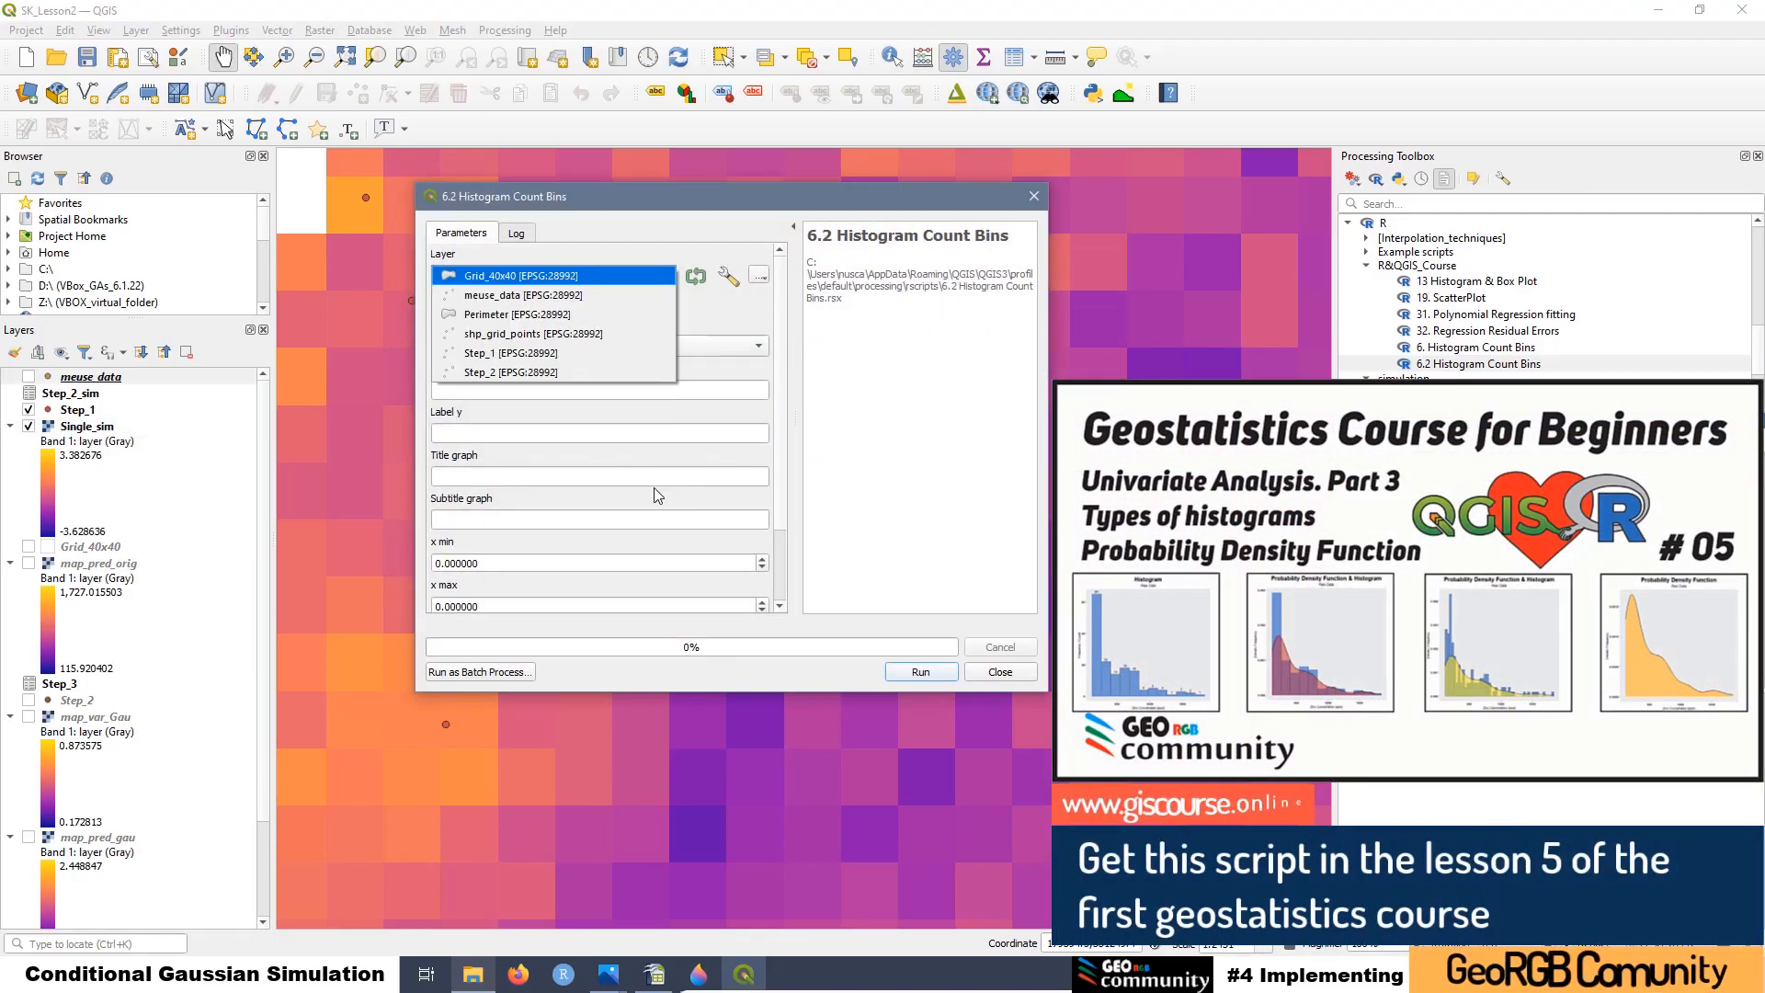
left_click(539, 301)
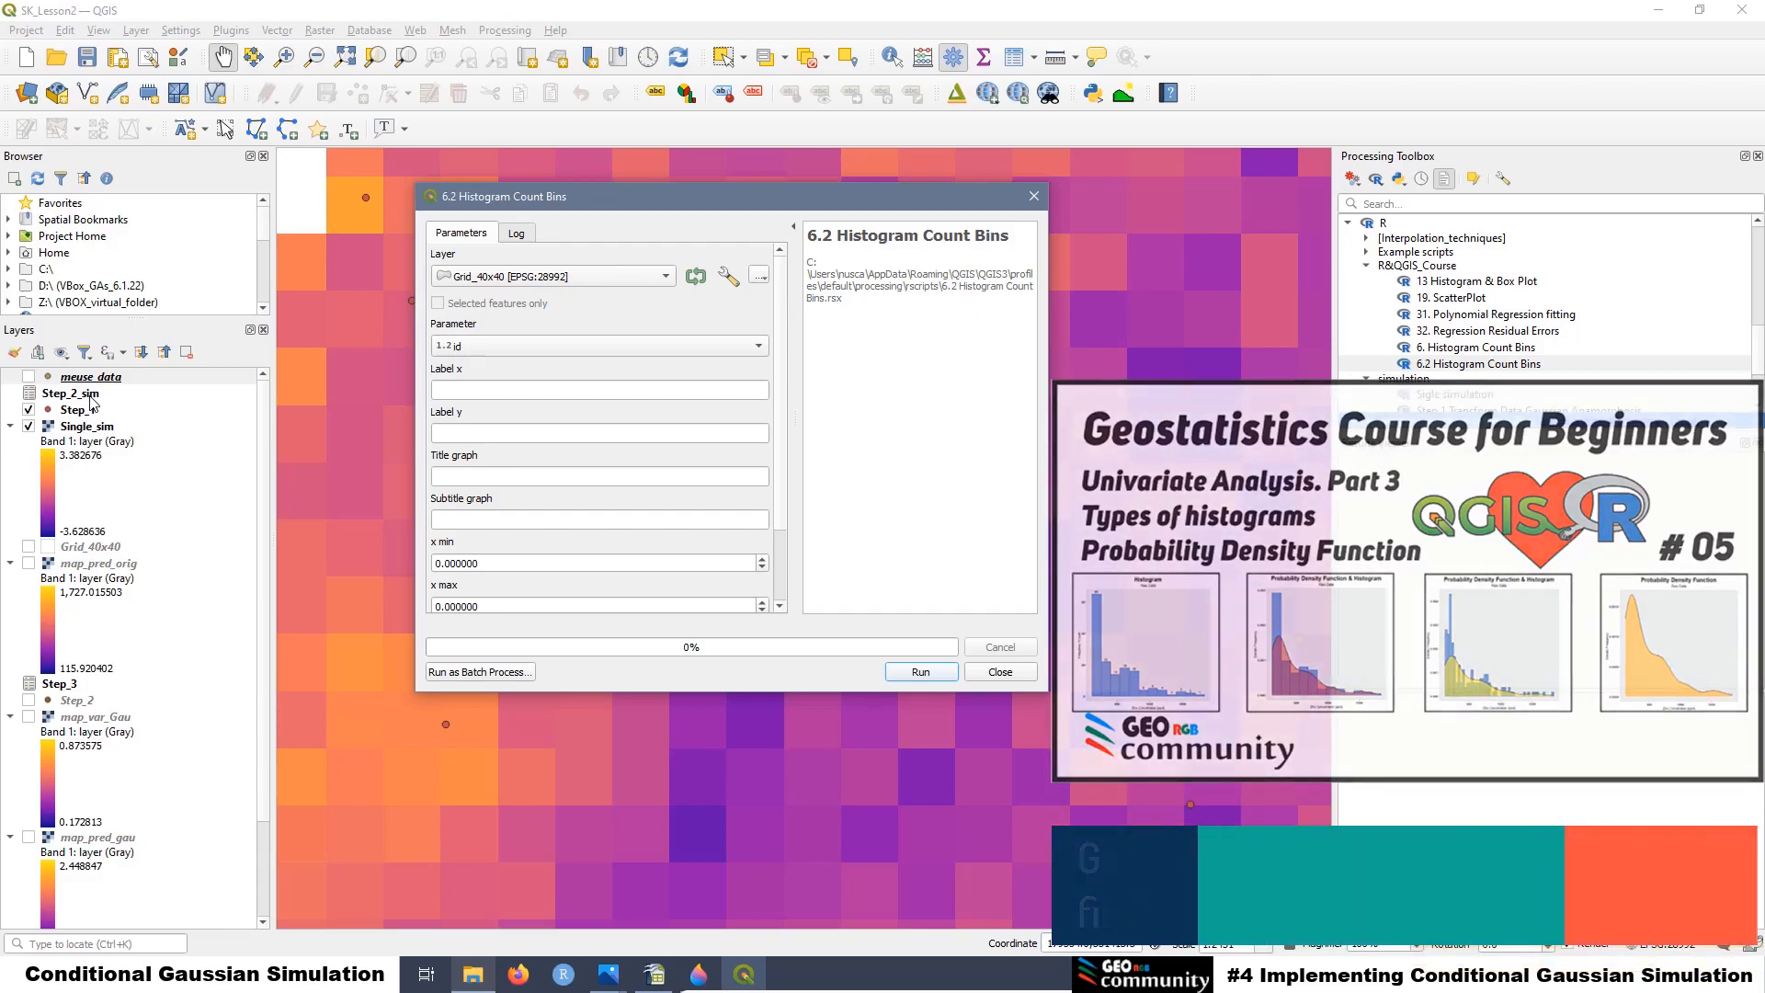
scroll(106, 484, "down", 3)
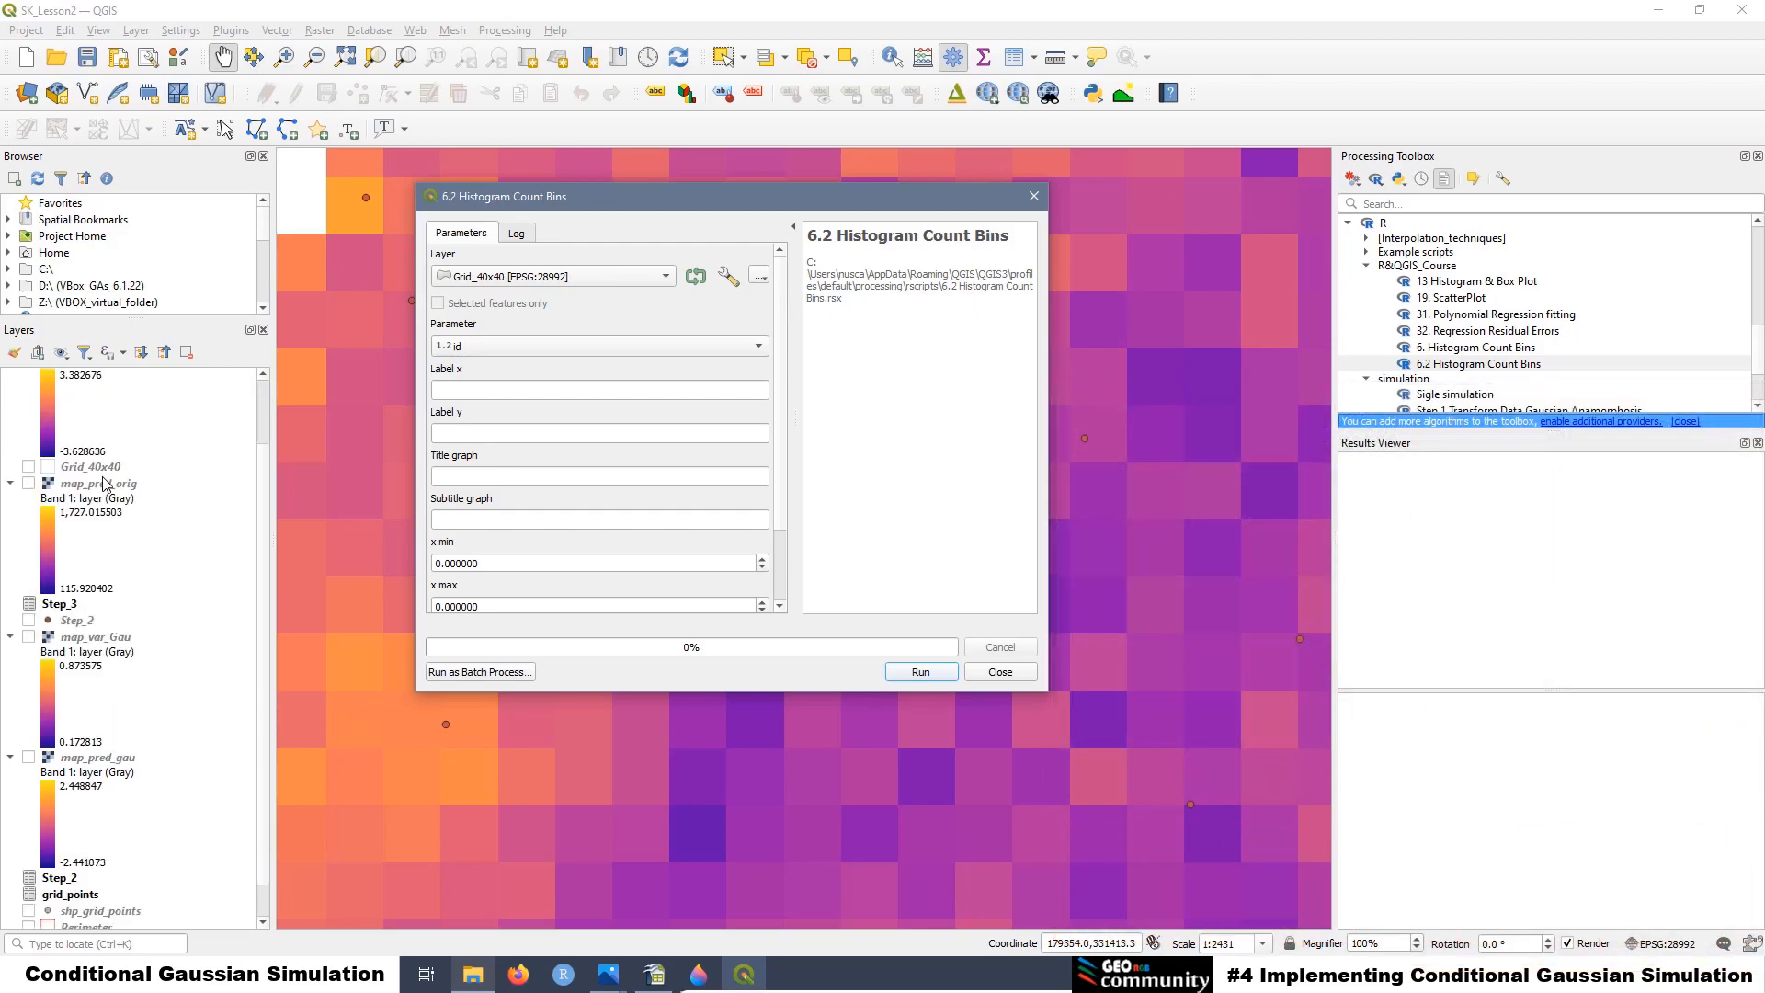
scroll(103, 658, "up", 3)
scroll(107, 653, "down", 3)
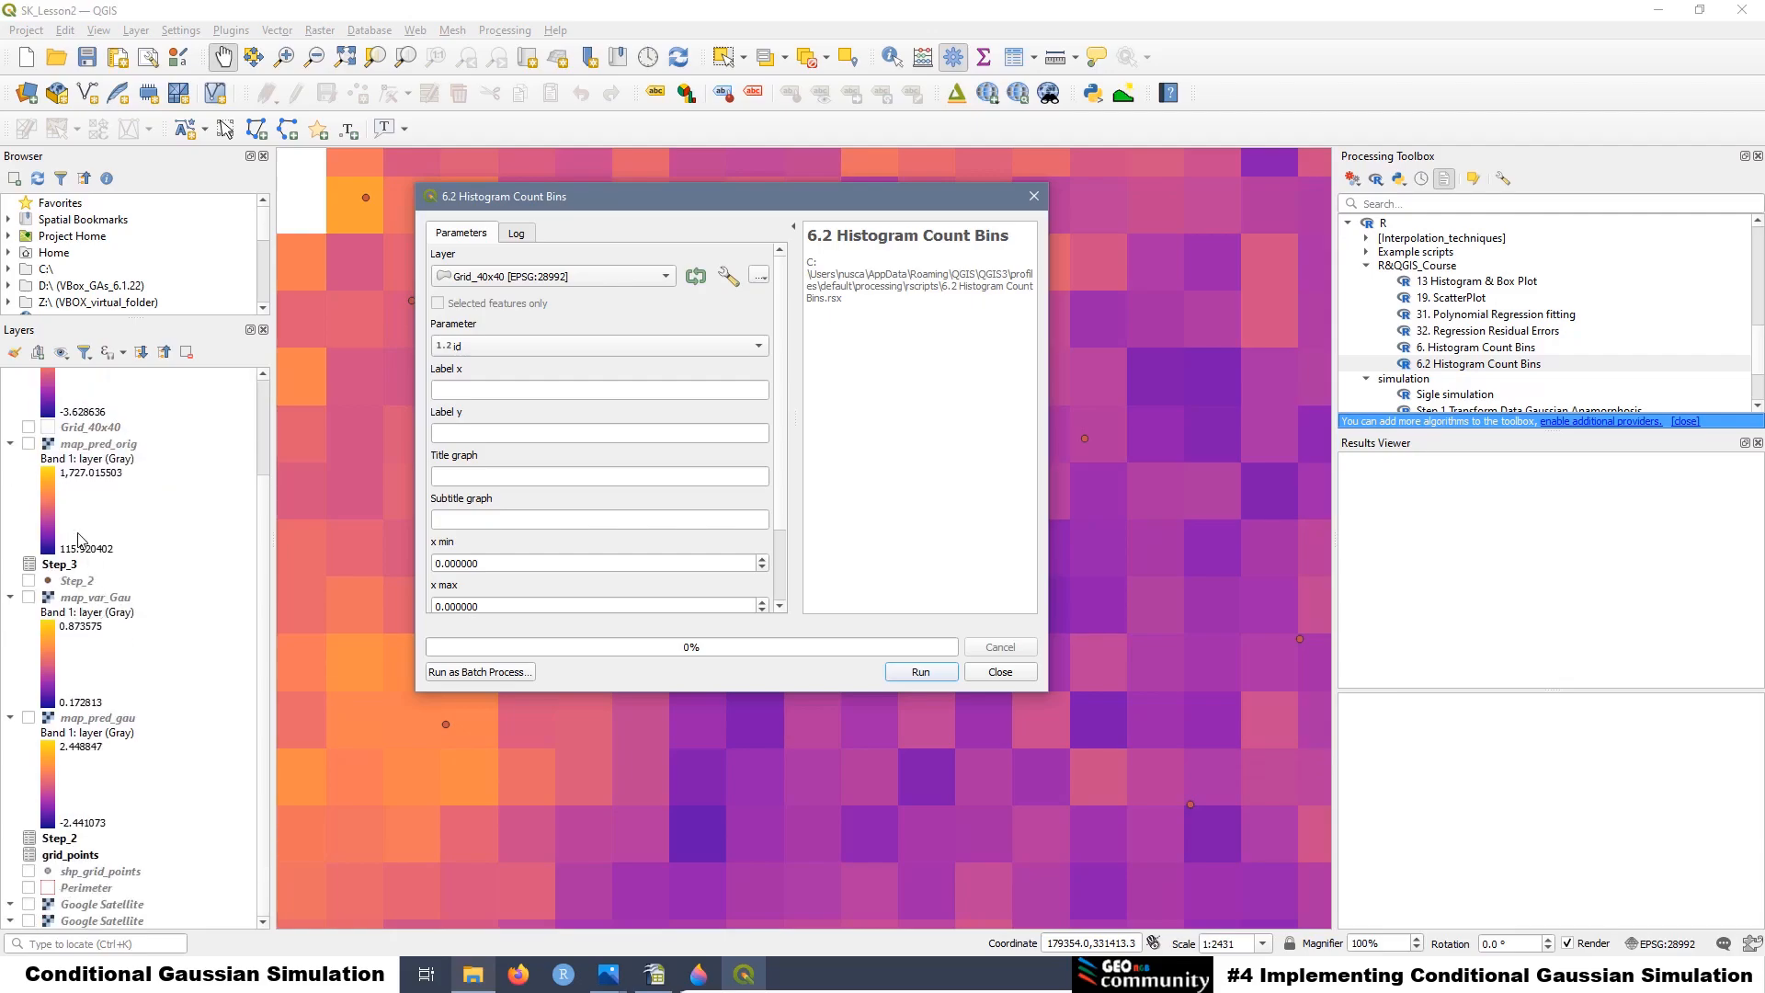
left_click(84, 583)
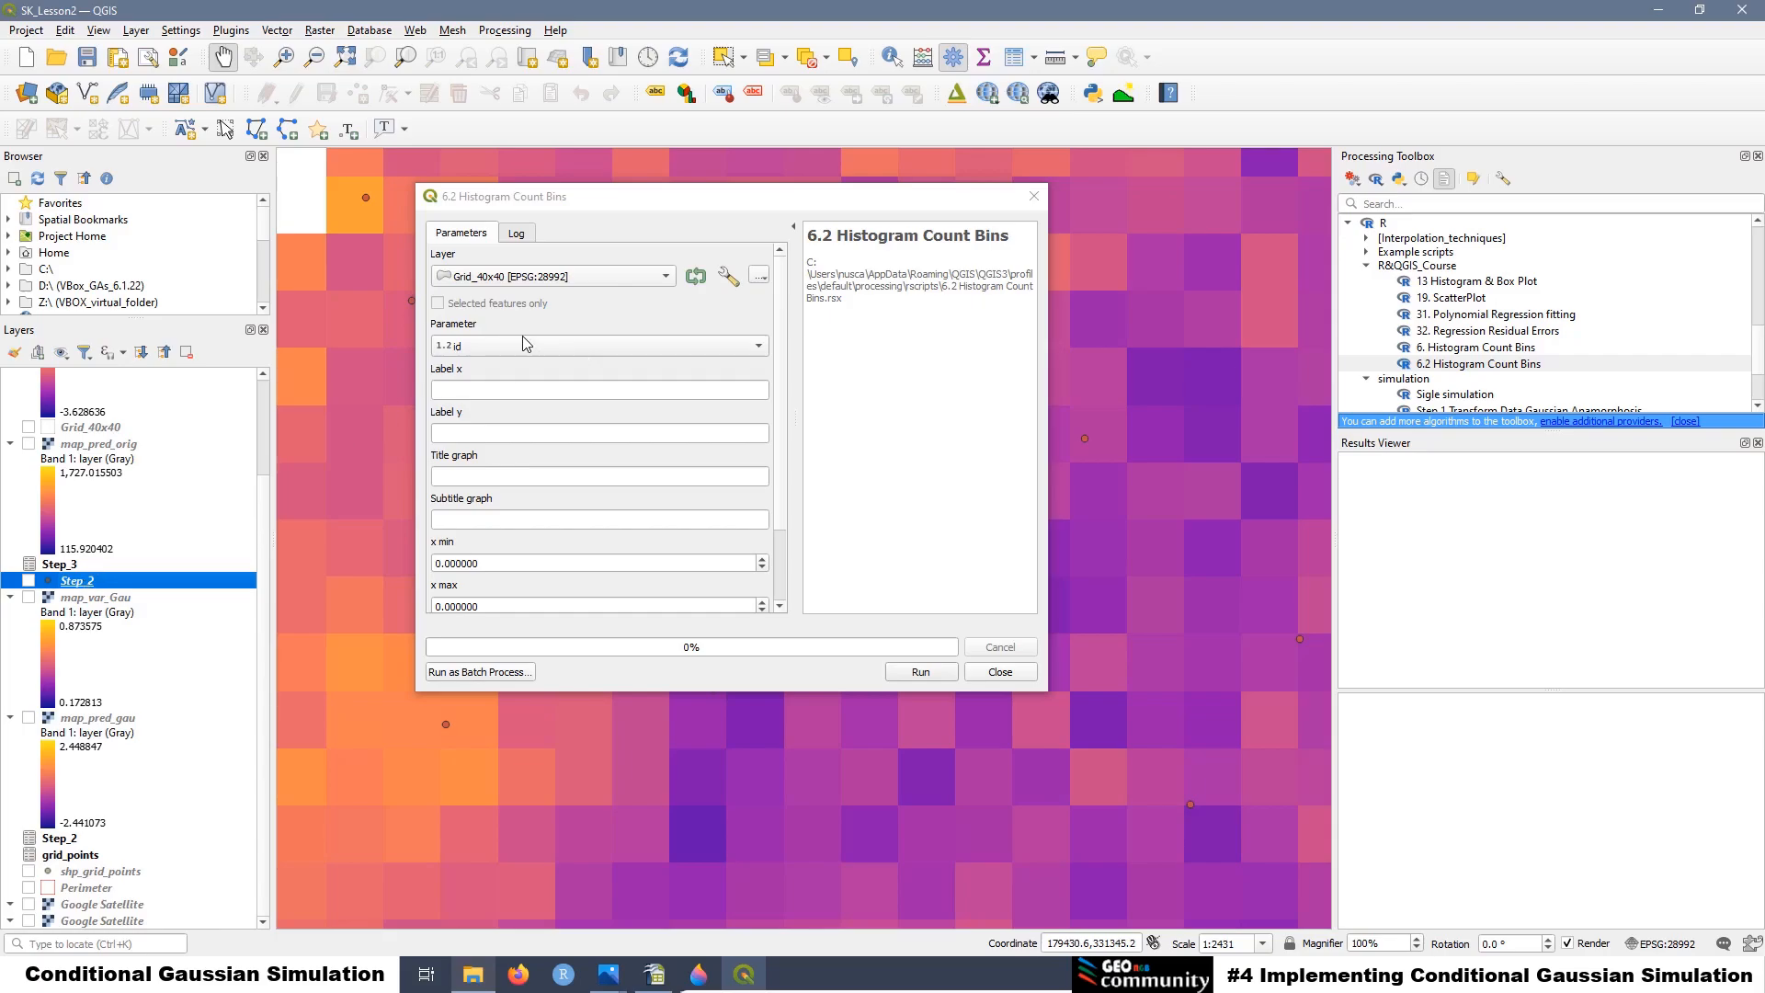
scroll(101, 414, "up", 3)
left_click(93, 428)
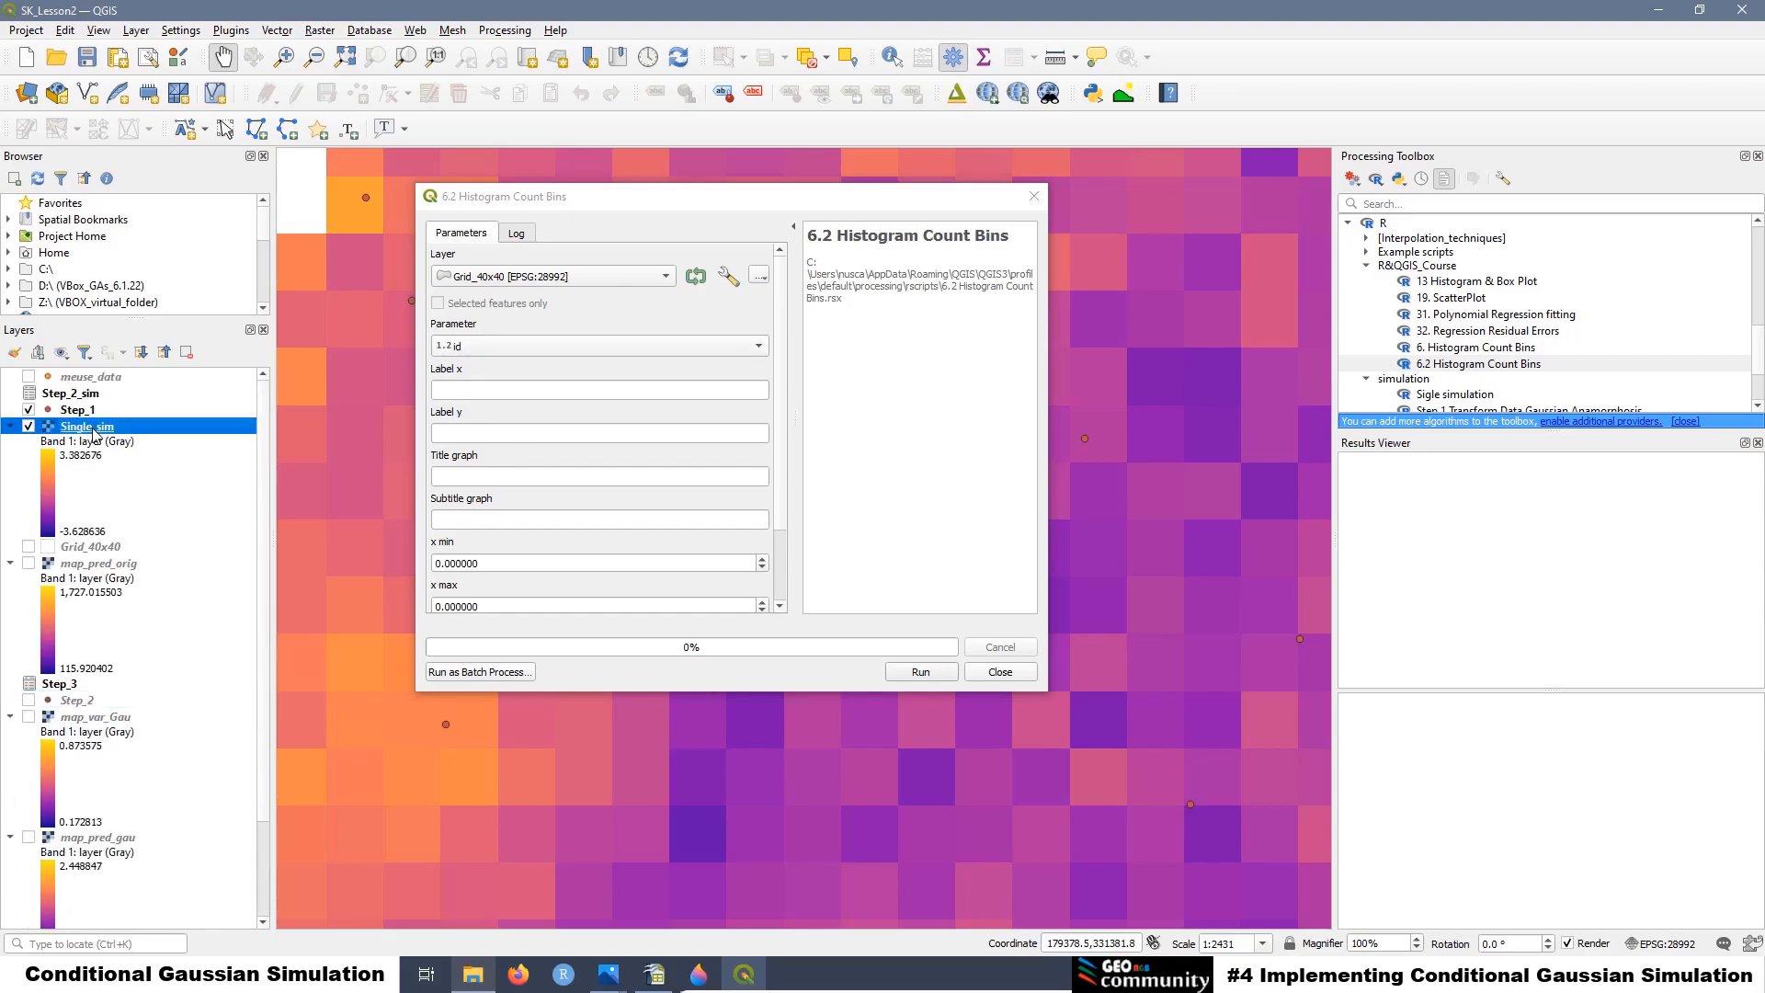
Add Step_2_sim.csv from the simulation data_set folder as a delimited text point layer using fields x and y in EPSG:28992
left_click(28, 96)
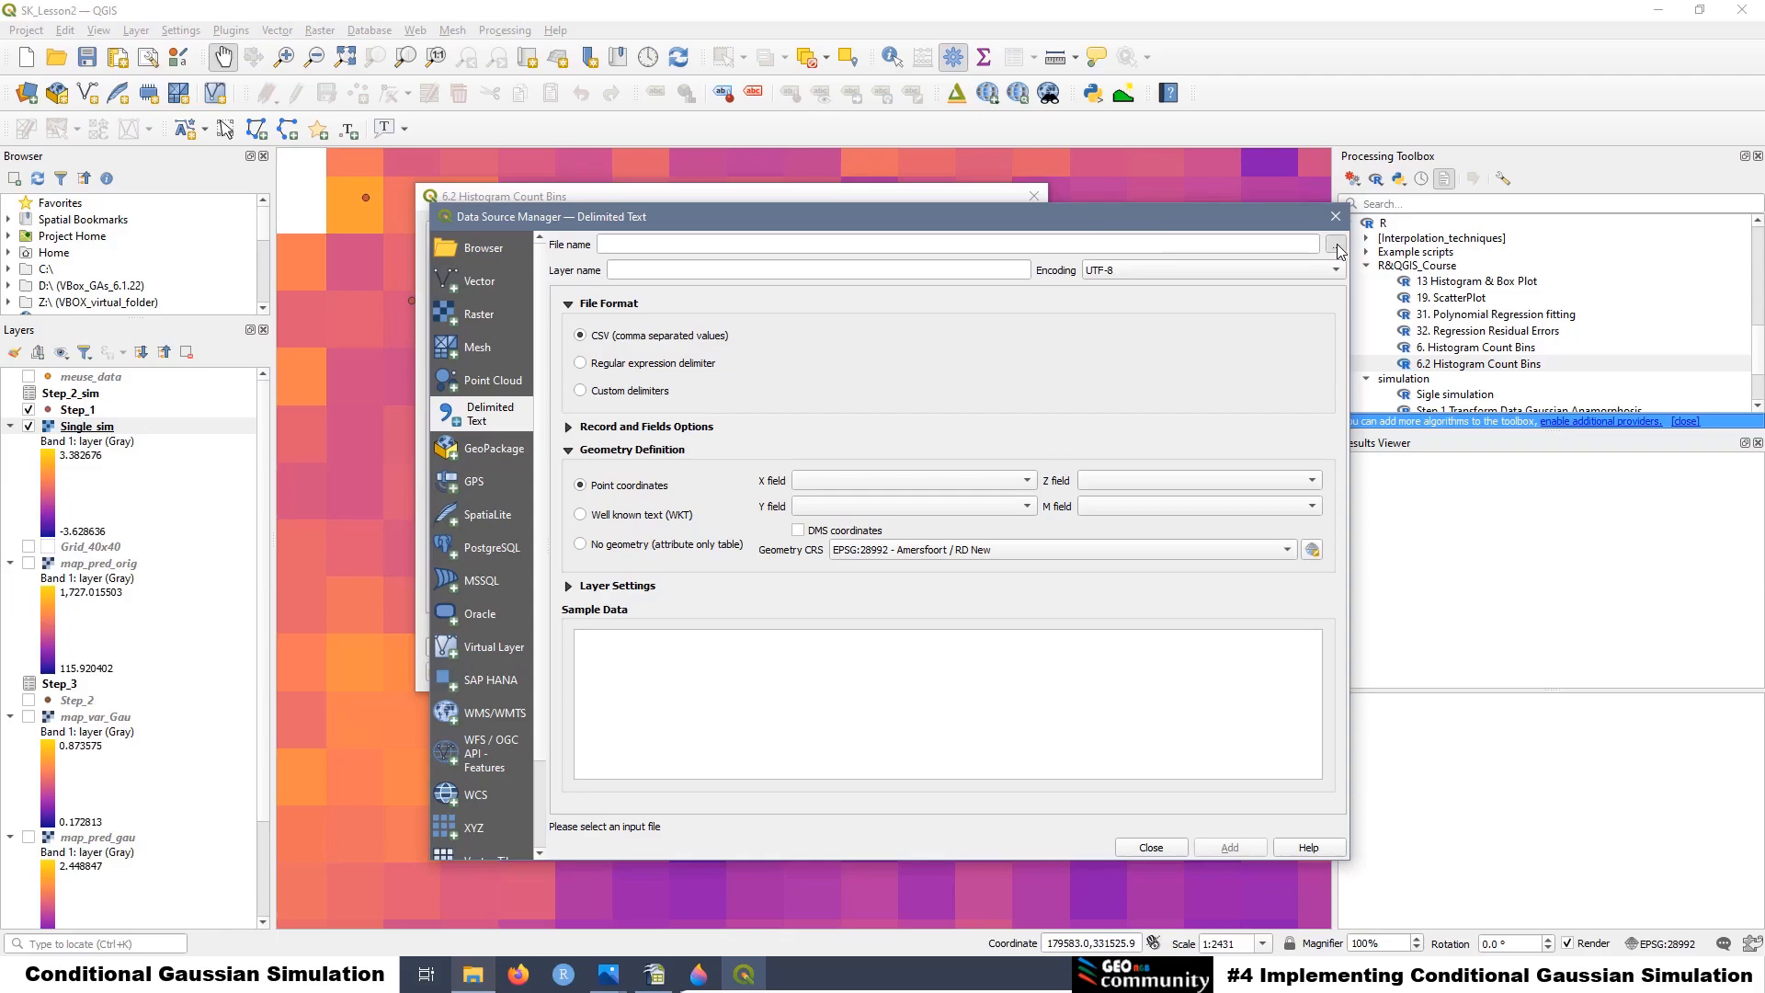
left_click(1335, 244)
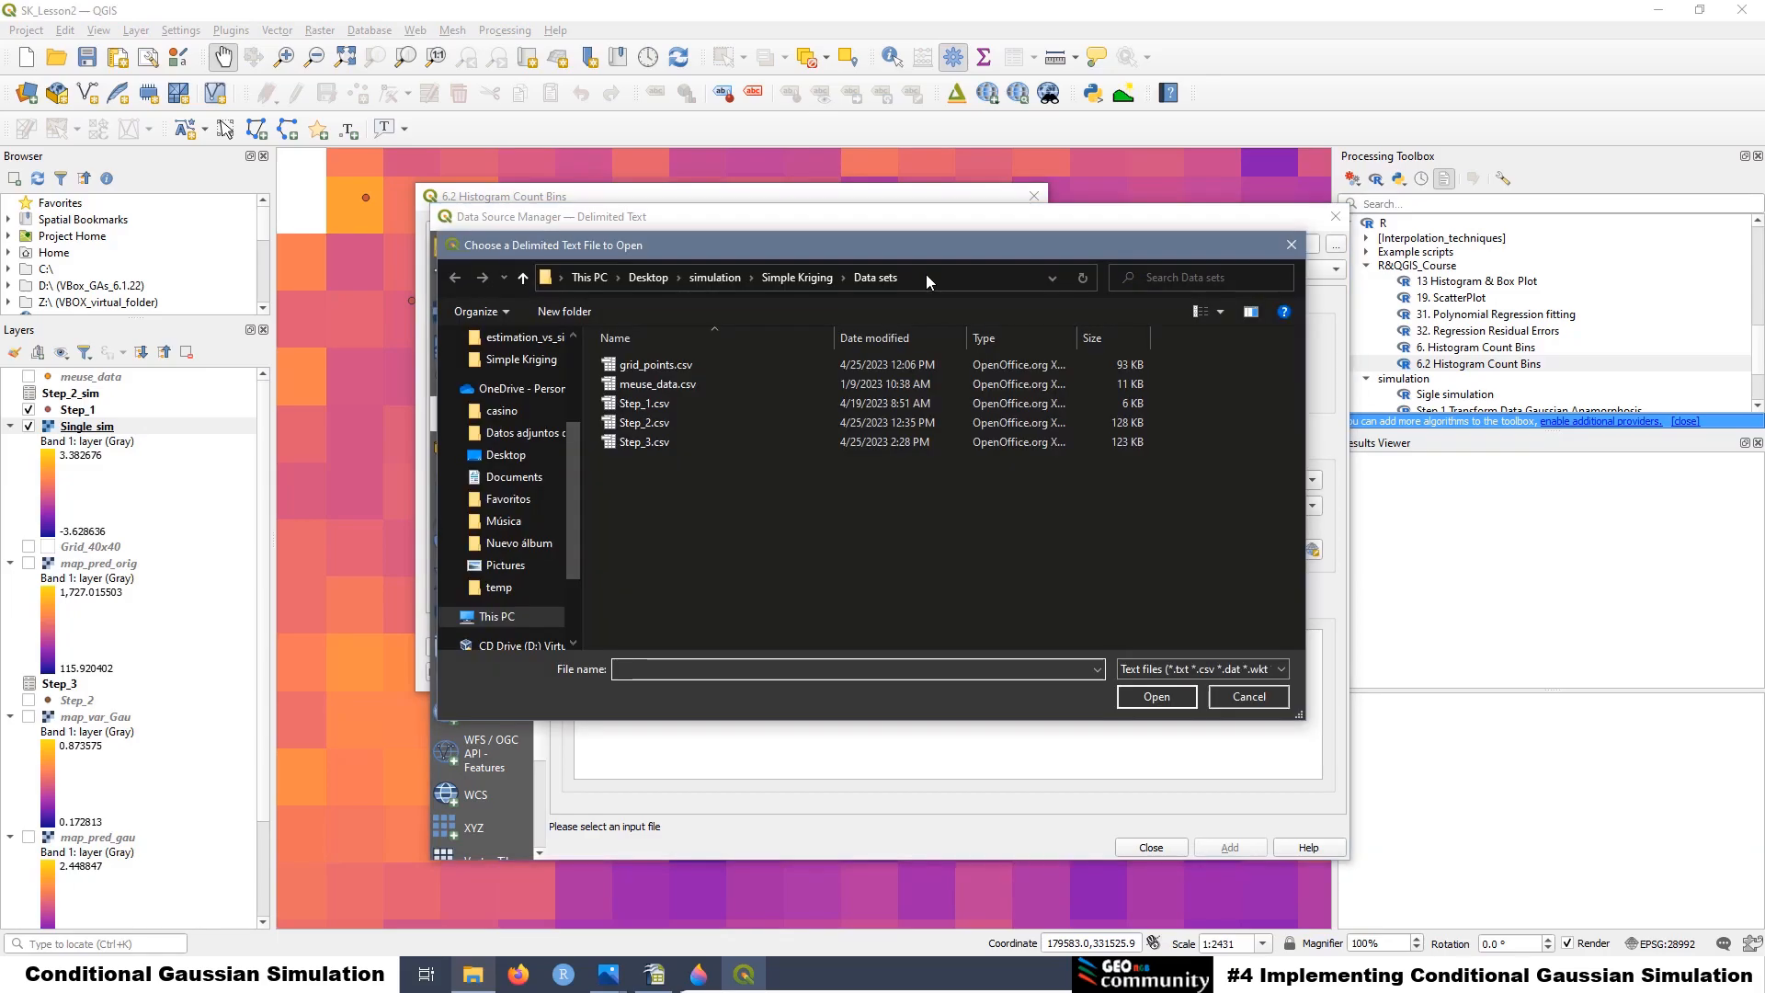
left_click(731, 278)
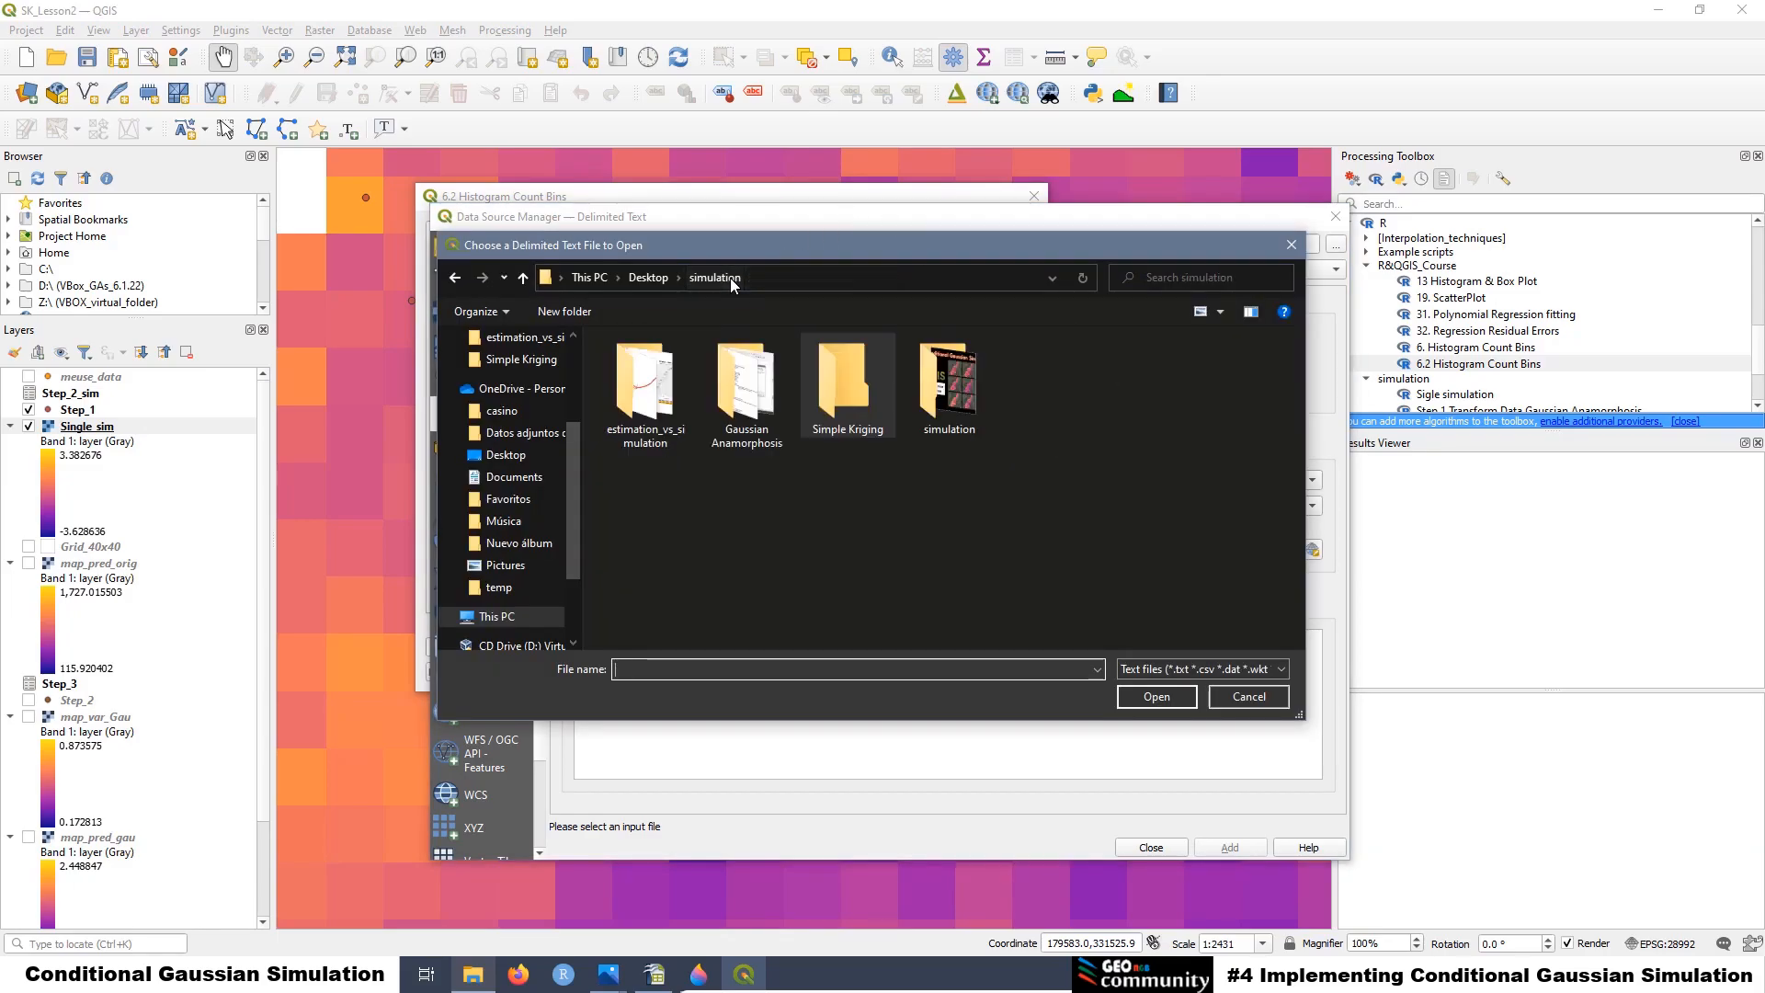
double_click(948, 371)
double_click(640, 366)
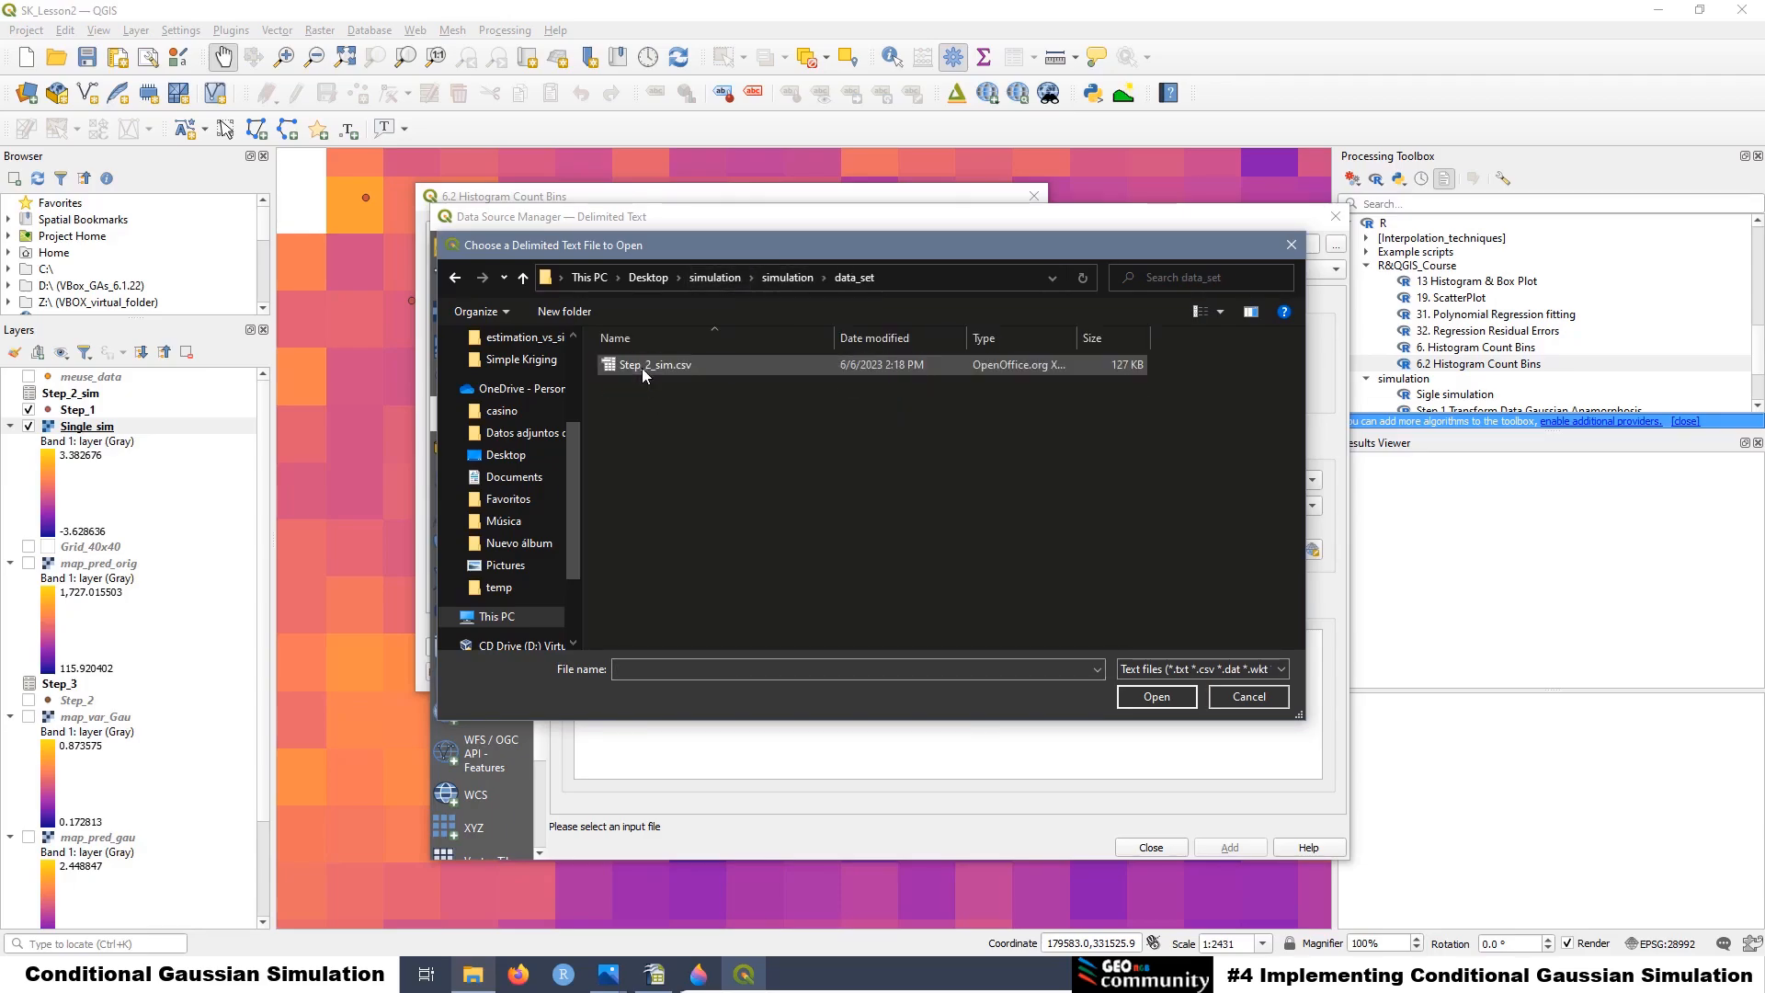
left_click(666, 368)
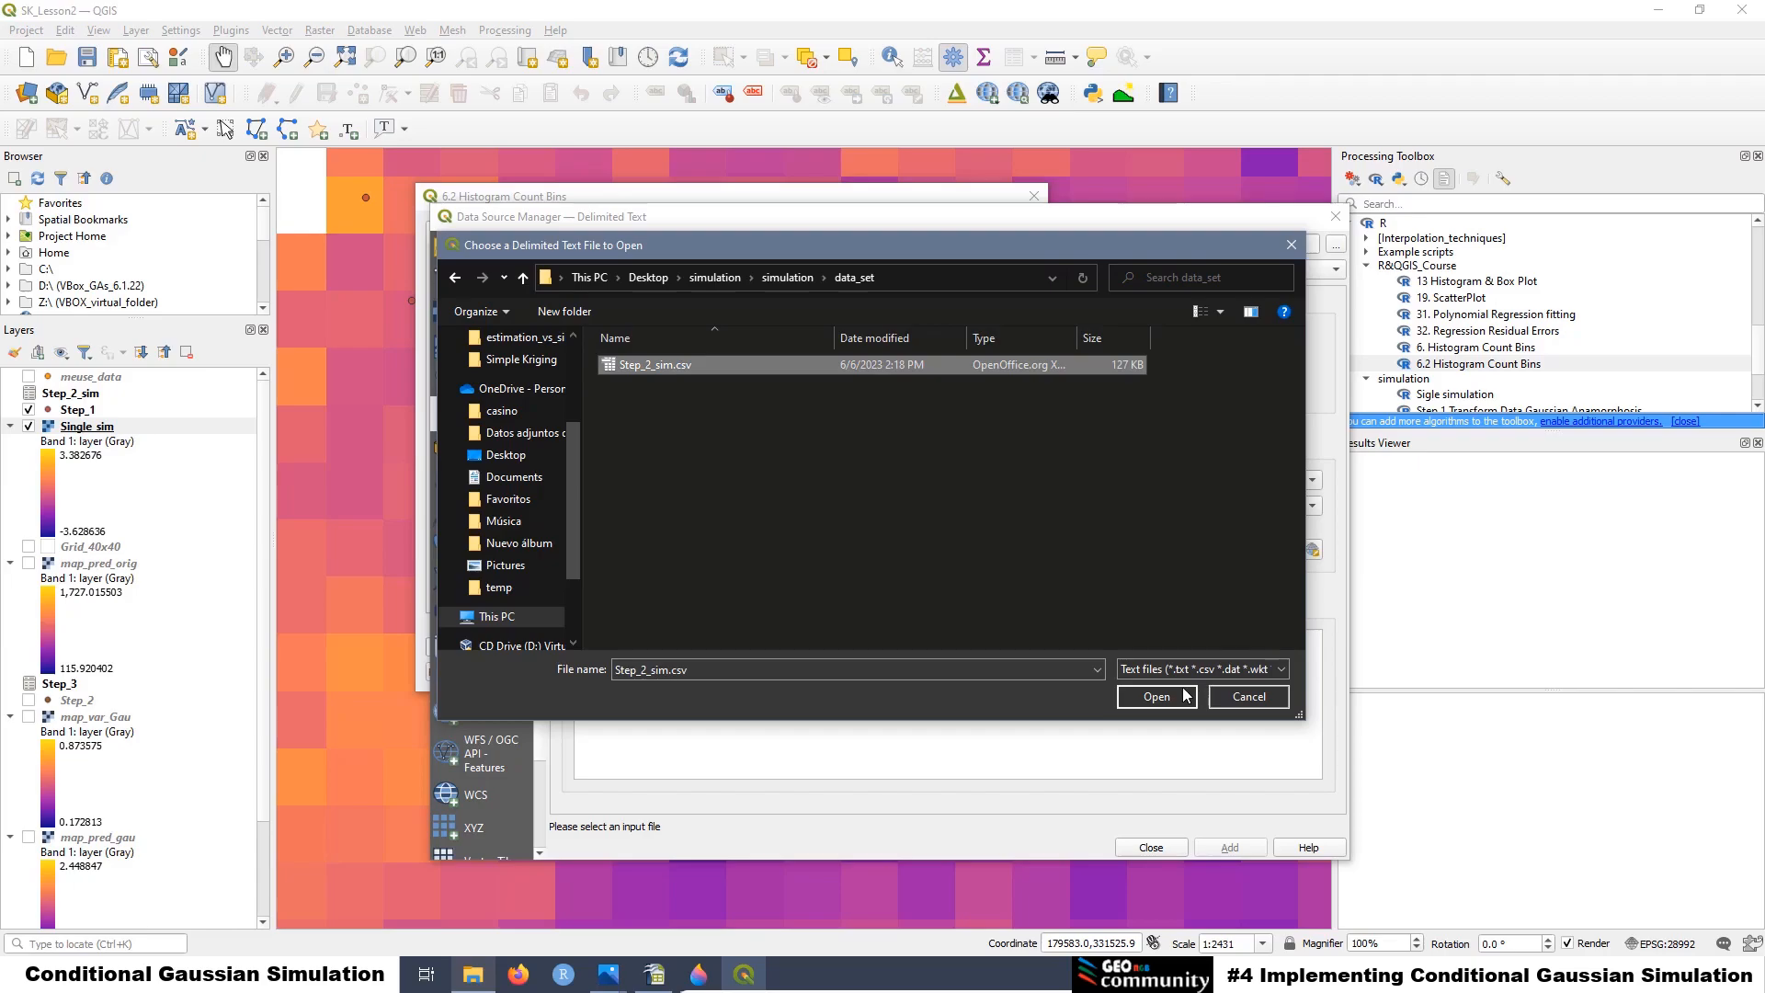
left_click(1156, 697)
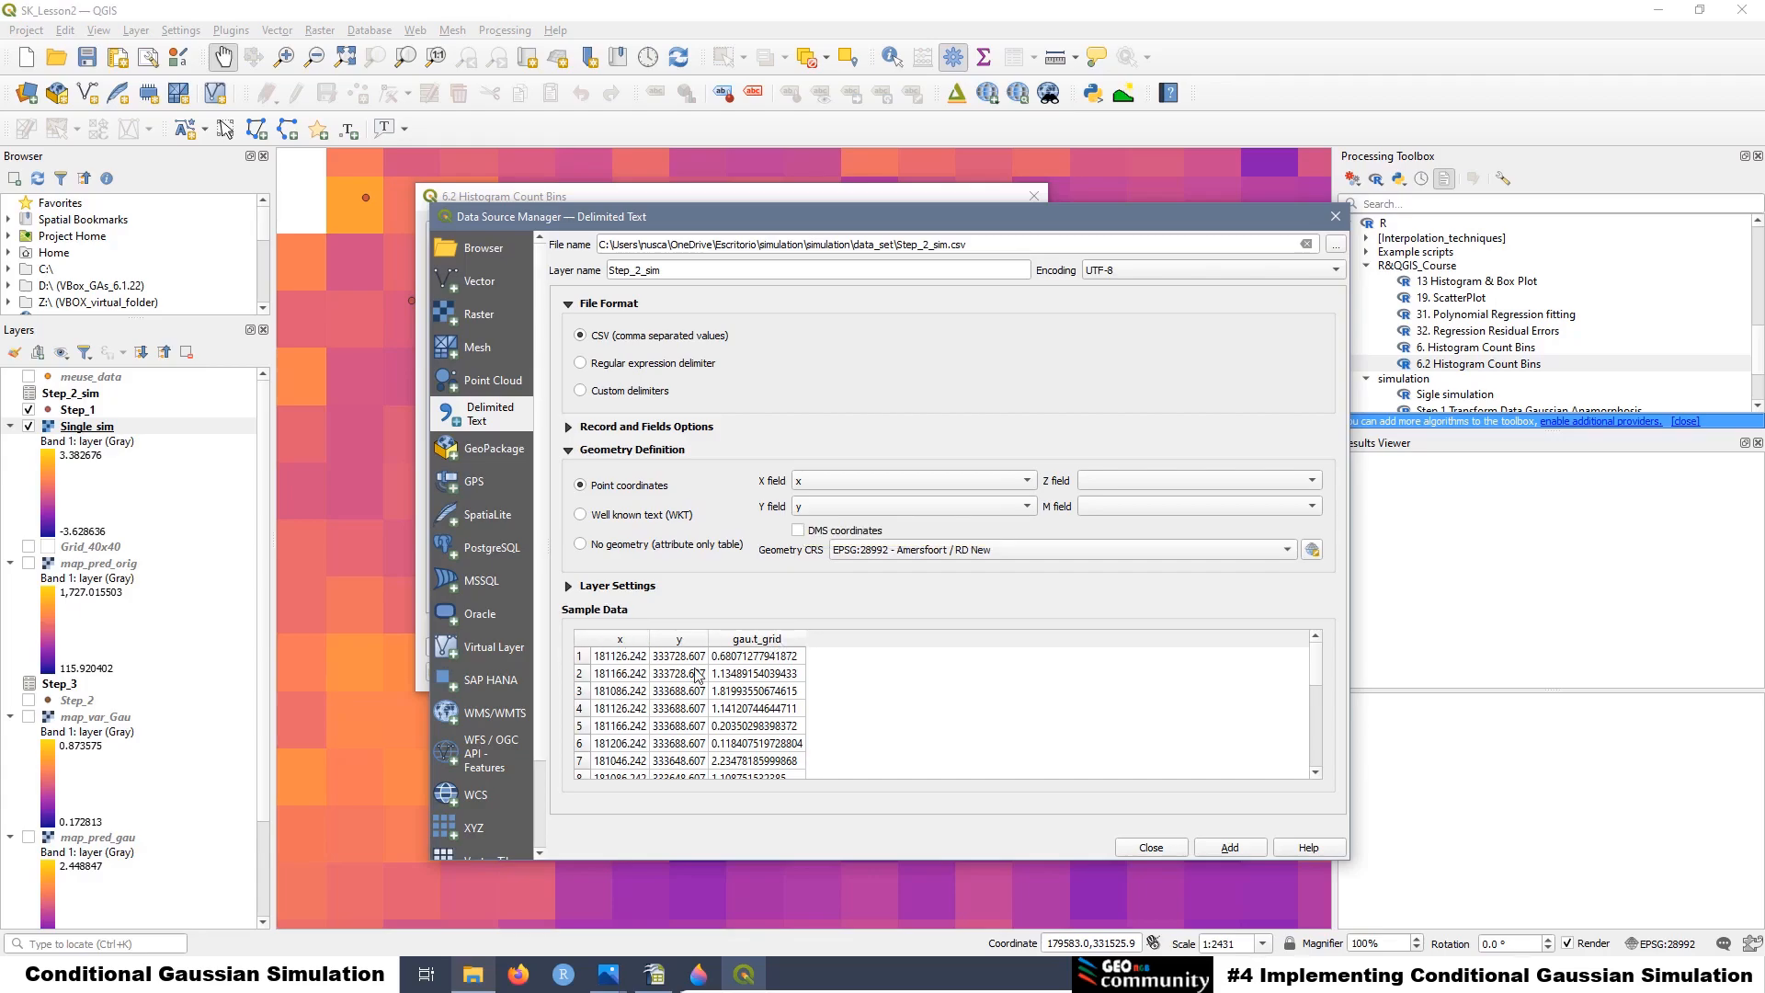
left_click(1231, 849)
left_click(1151, 847)
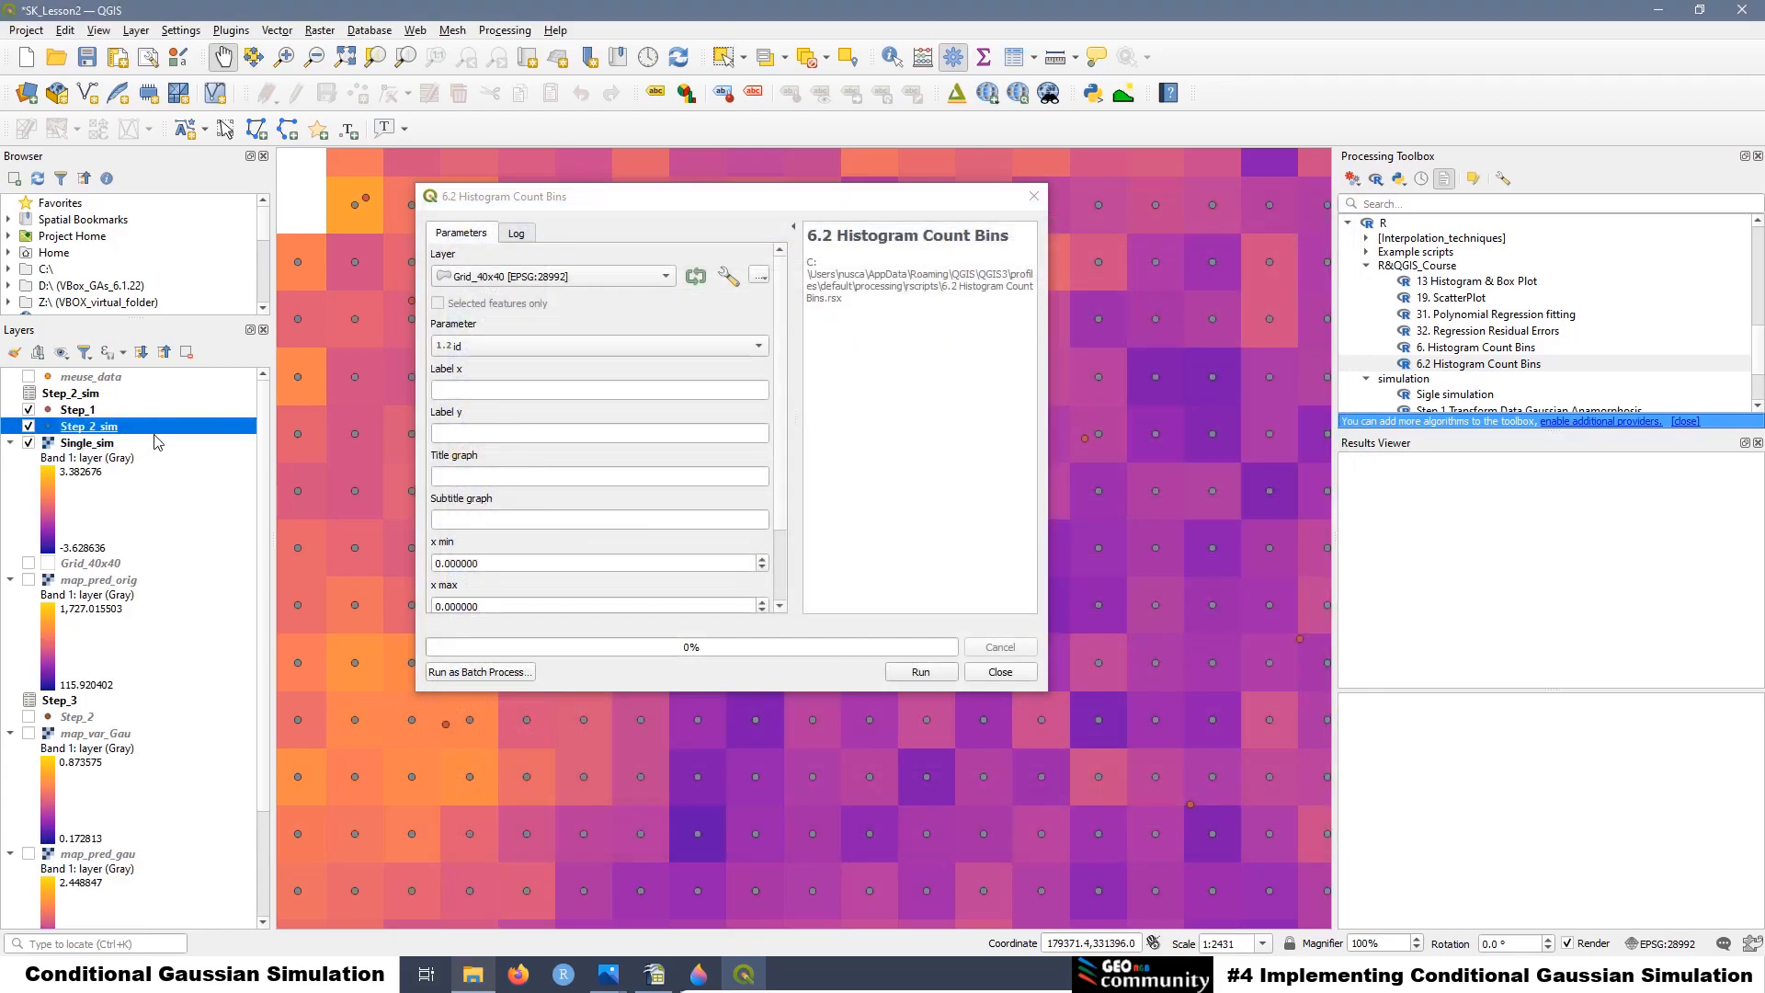
left_click(29, 426)
left_click(29, 426)
Set the histogram's input layer to Step_2_sim and its parameter to gau.t_grid
left_click(479, 347)
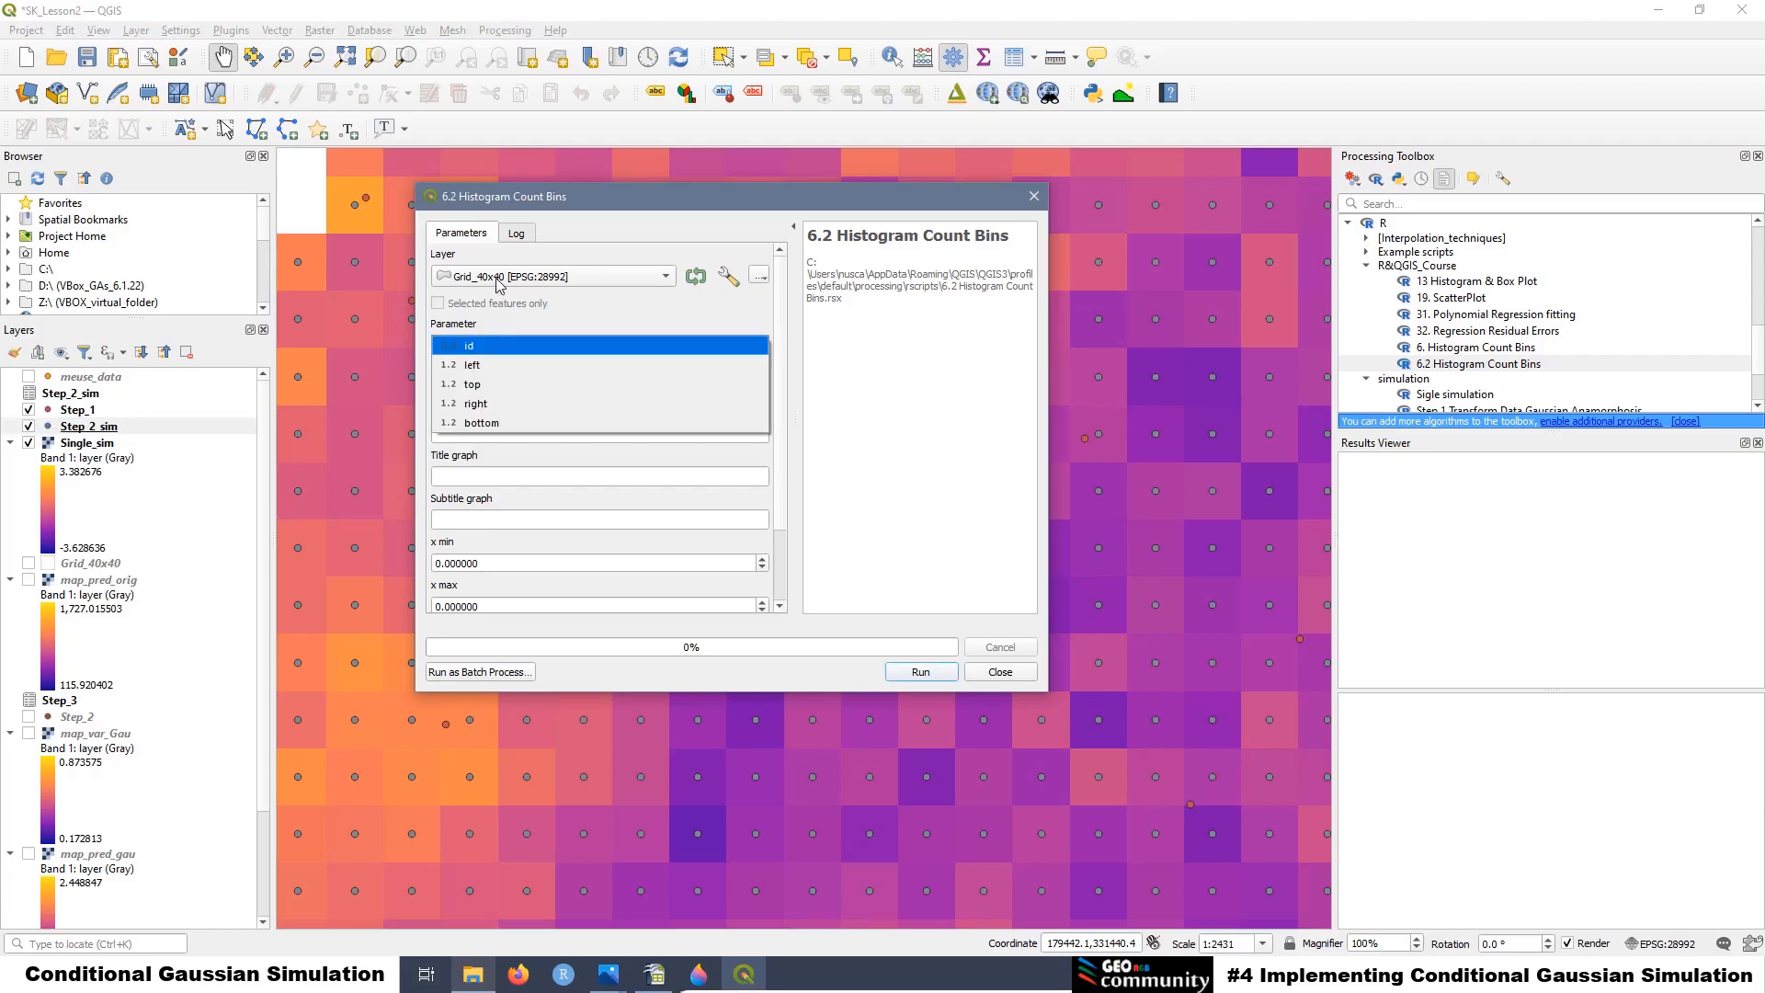
left_click(498, 277)
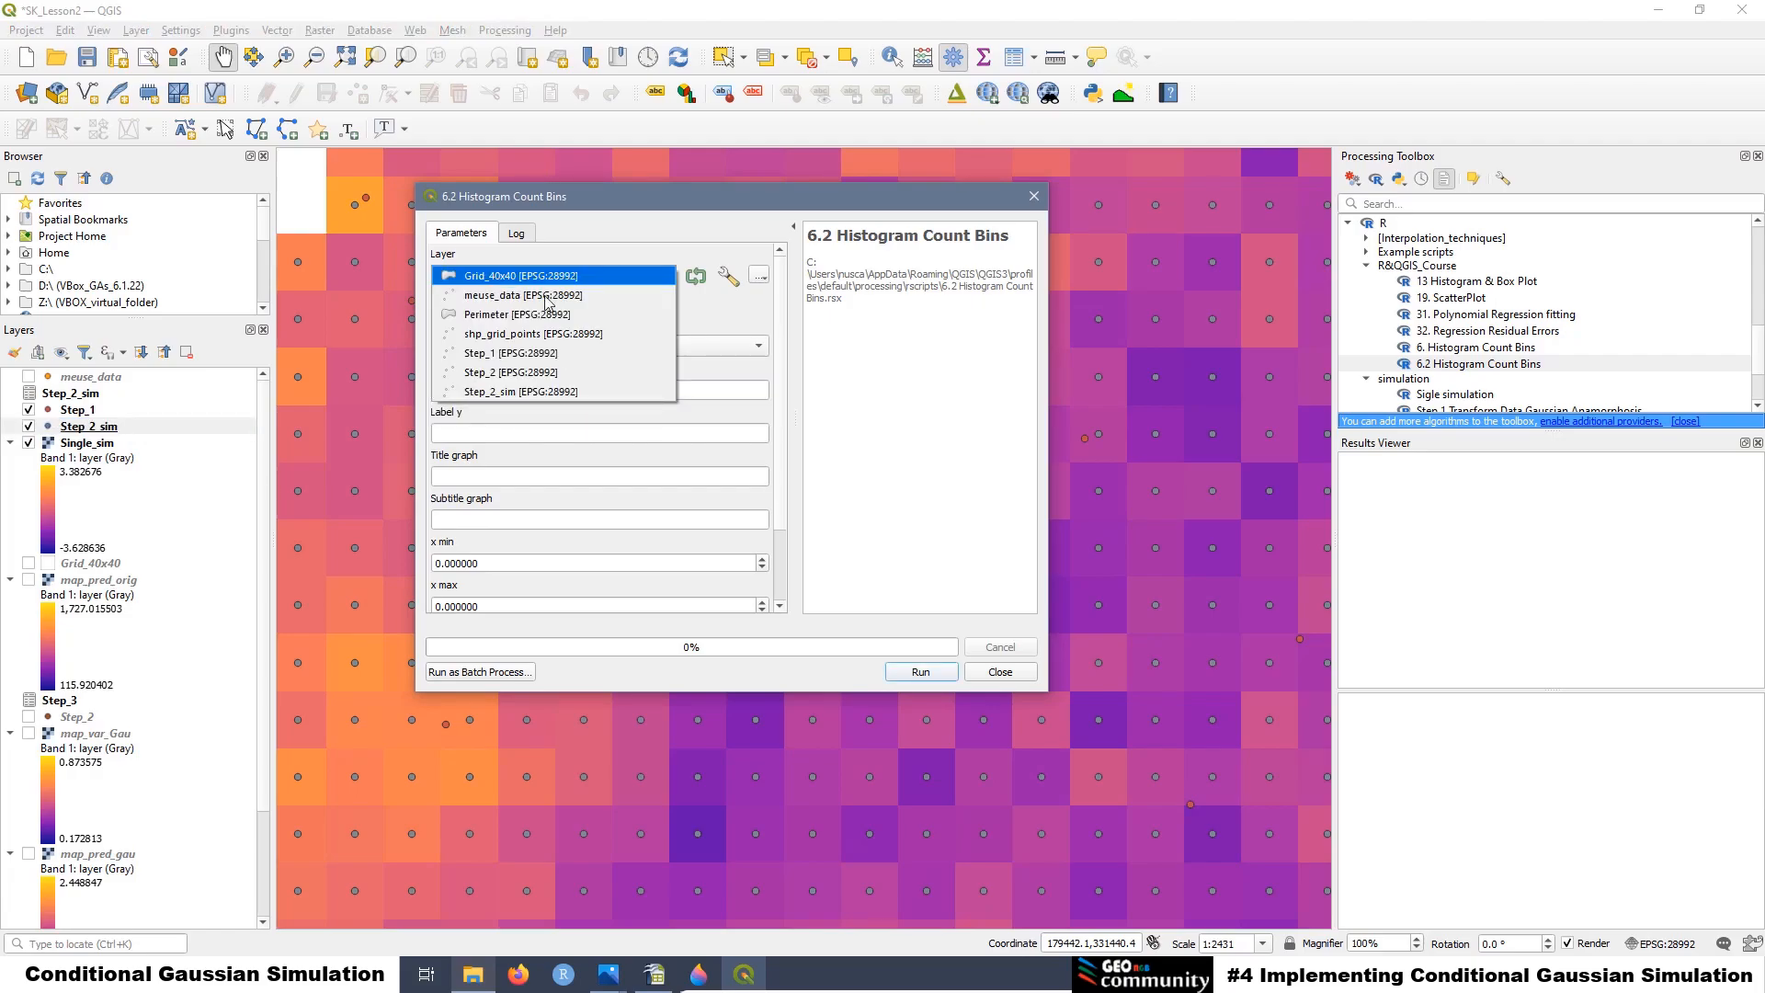
left_click(489, 394)
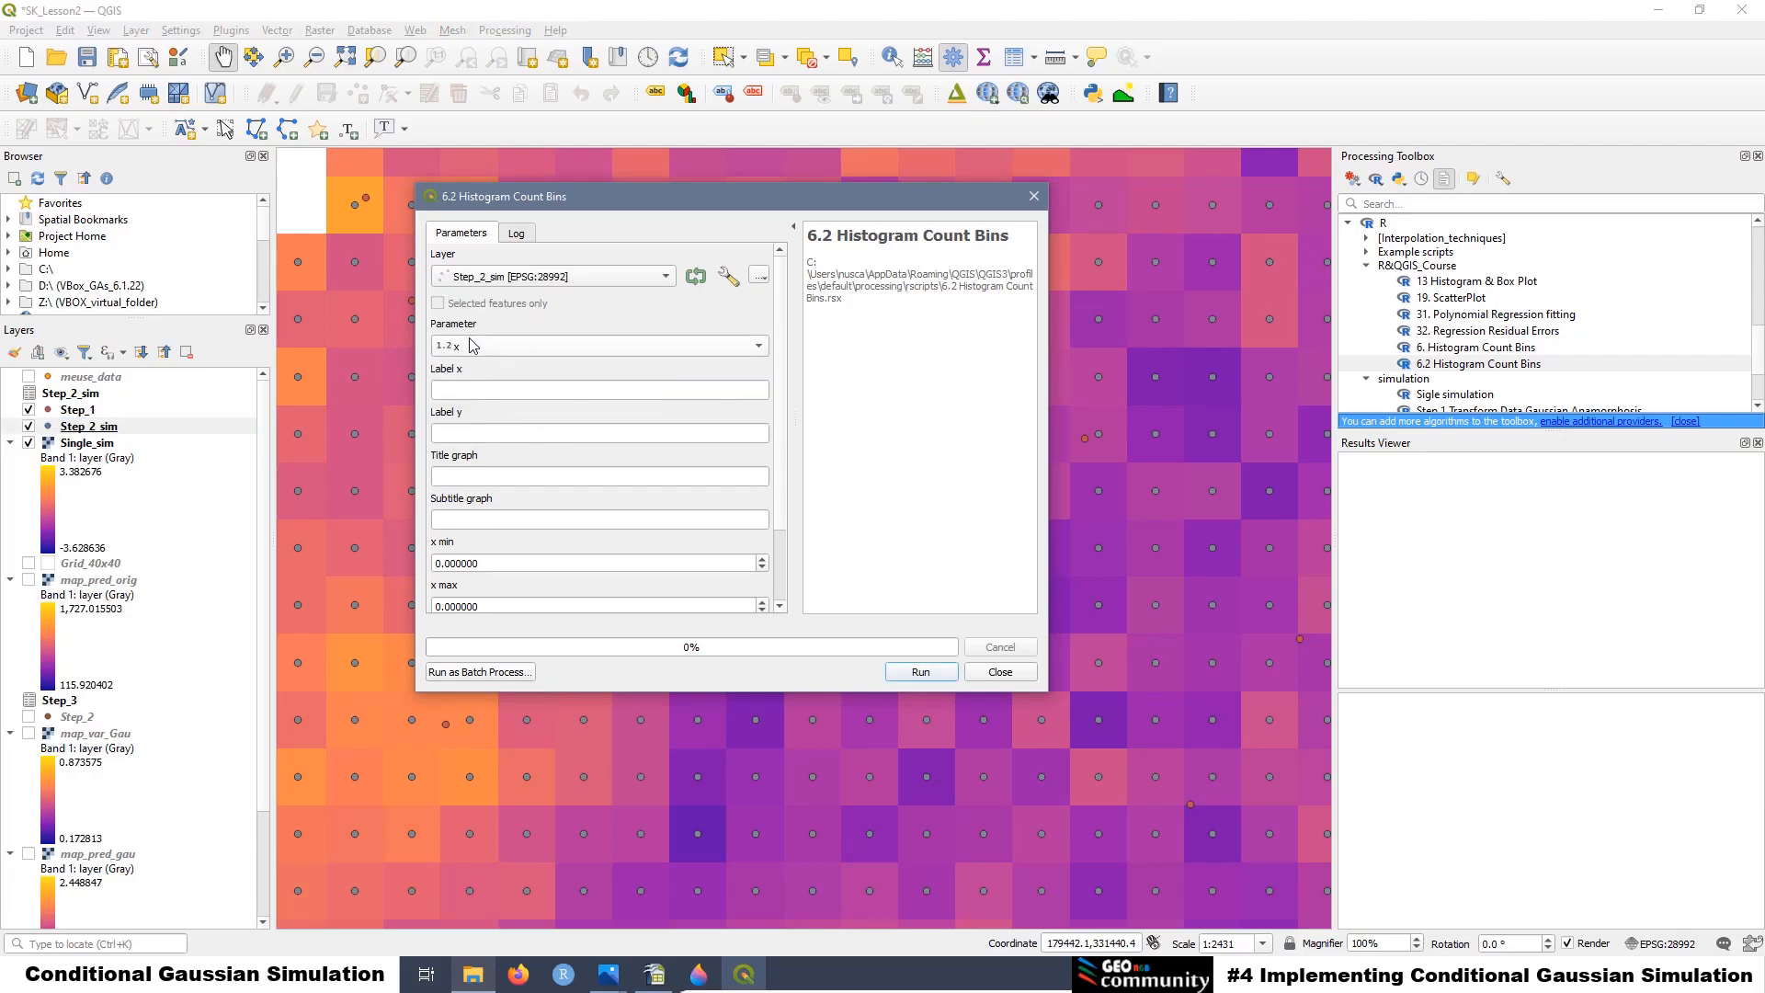
left_click(478, 348)
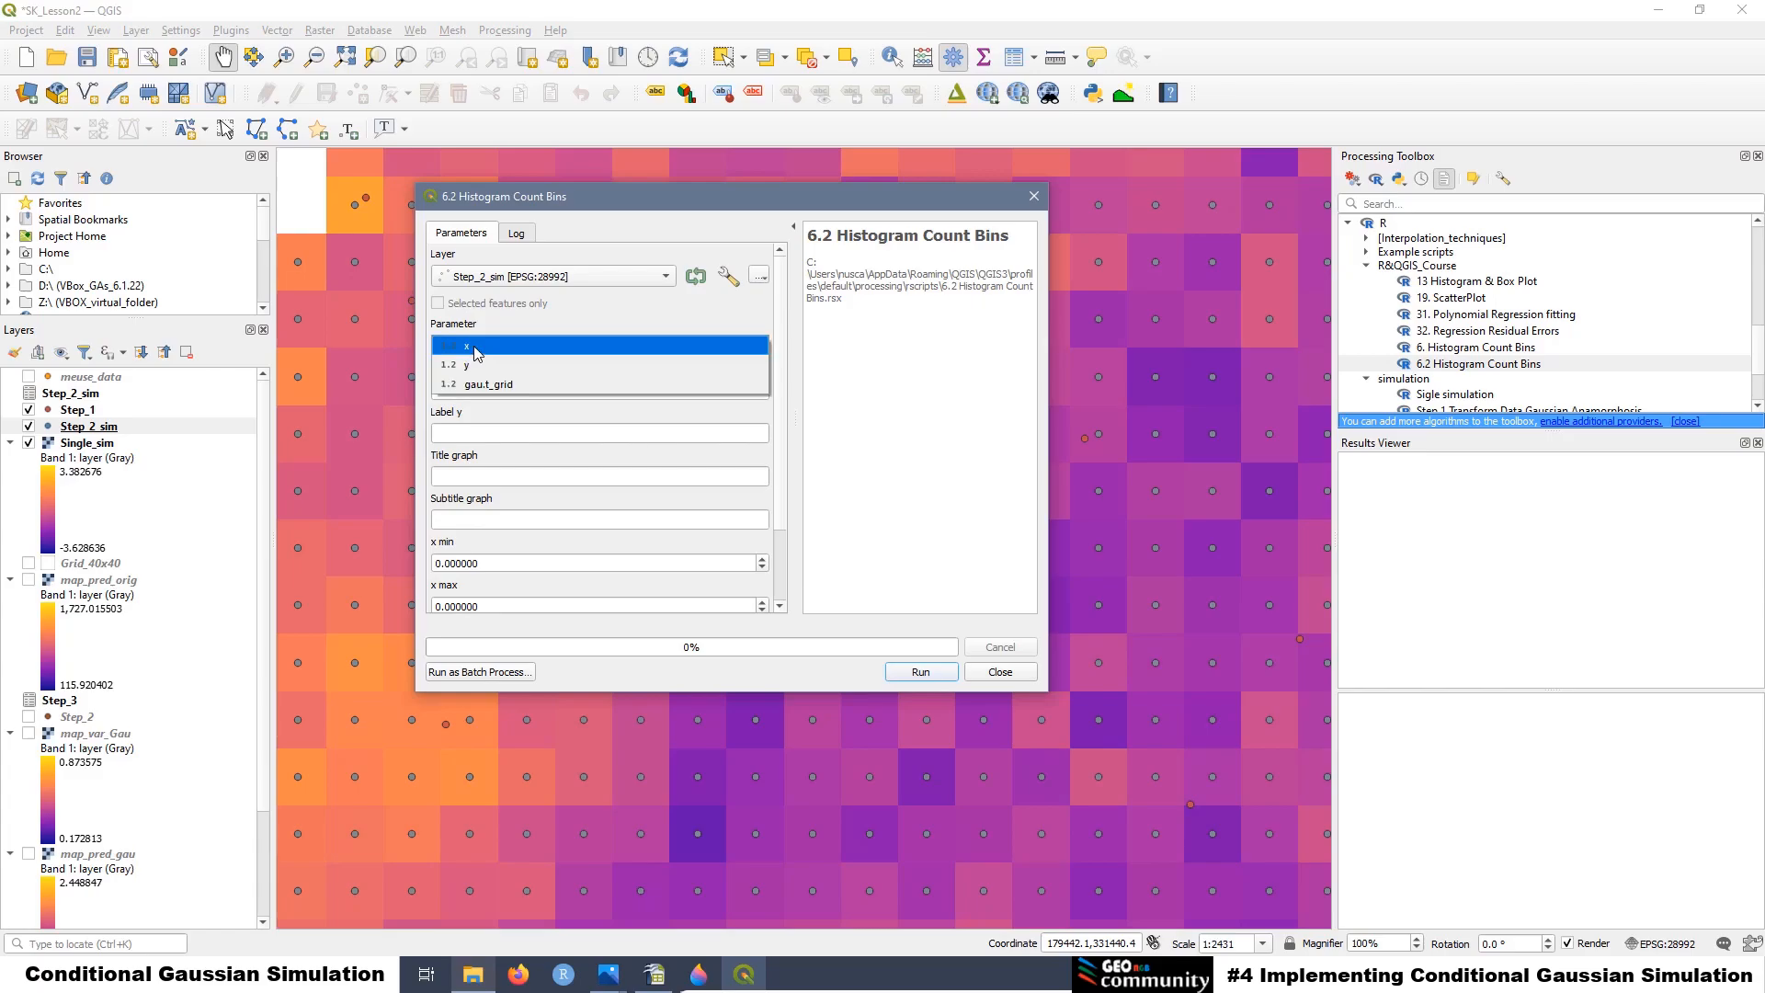
left_click(492, 390)
Label the histogram's x axis "Zinc GAT" and y axis "Frenquecy", with title "Histogram" and subtitle "Gaussian Amorphosis Transformation"
left_click(460, 396)
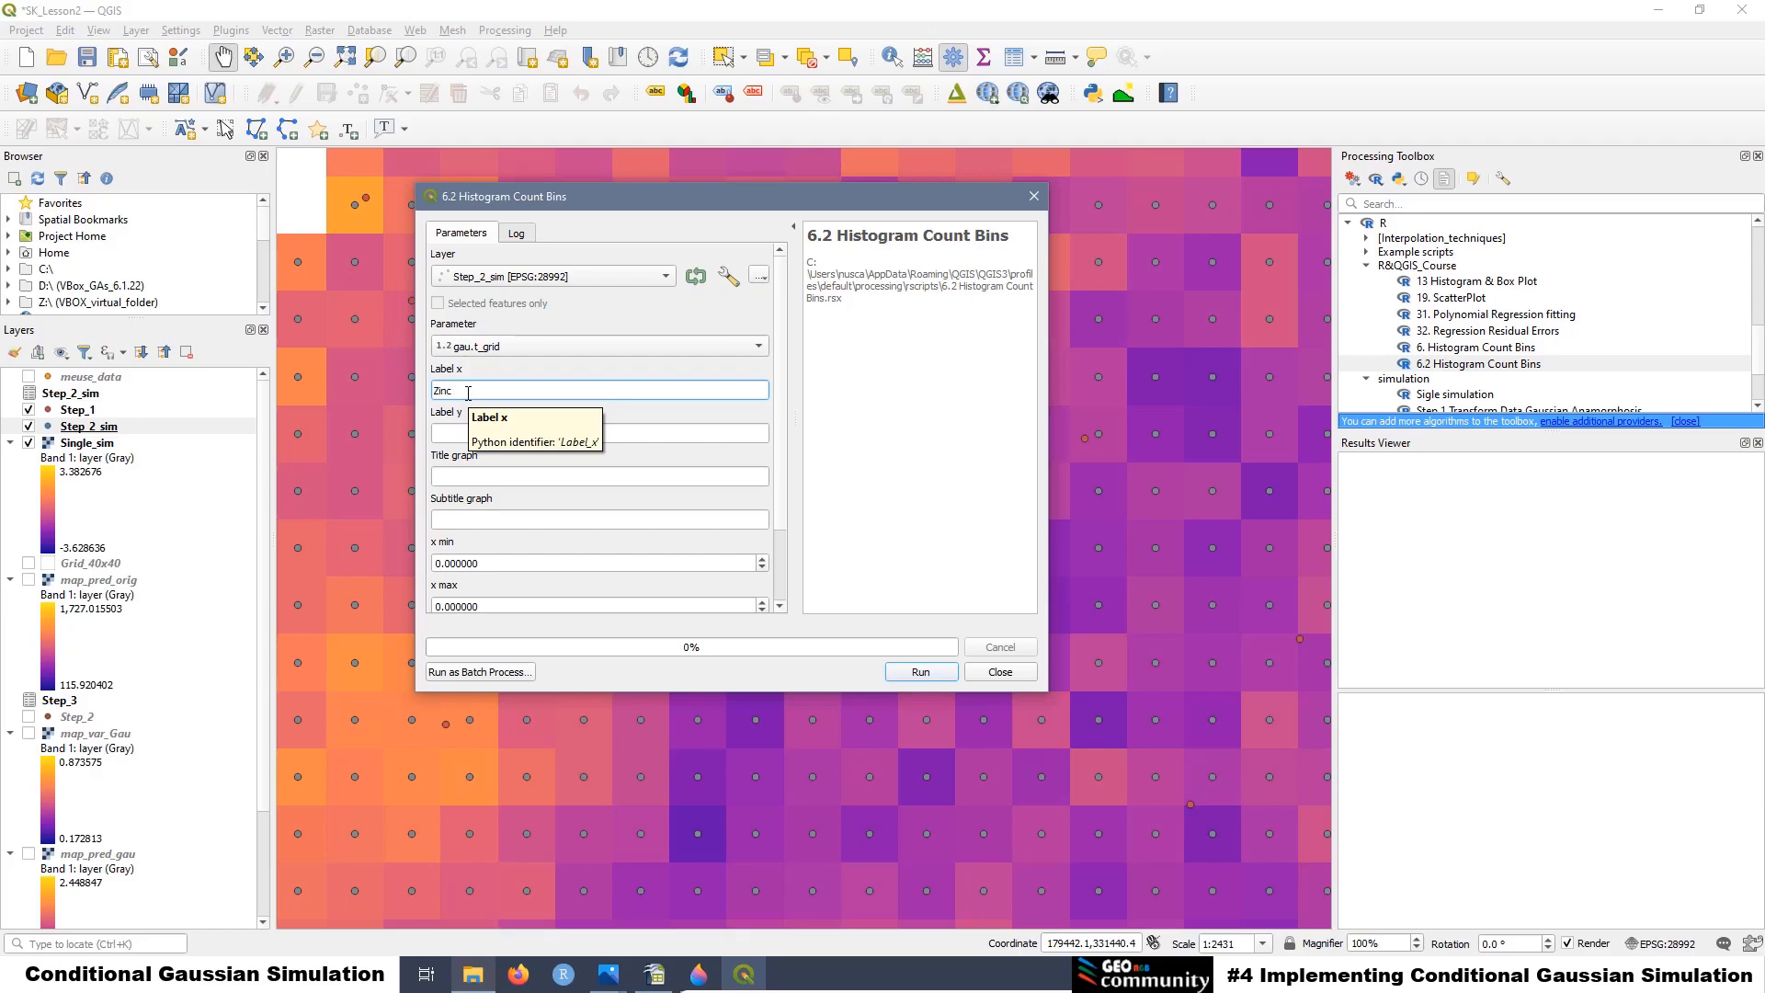
type("GAT")
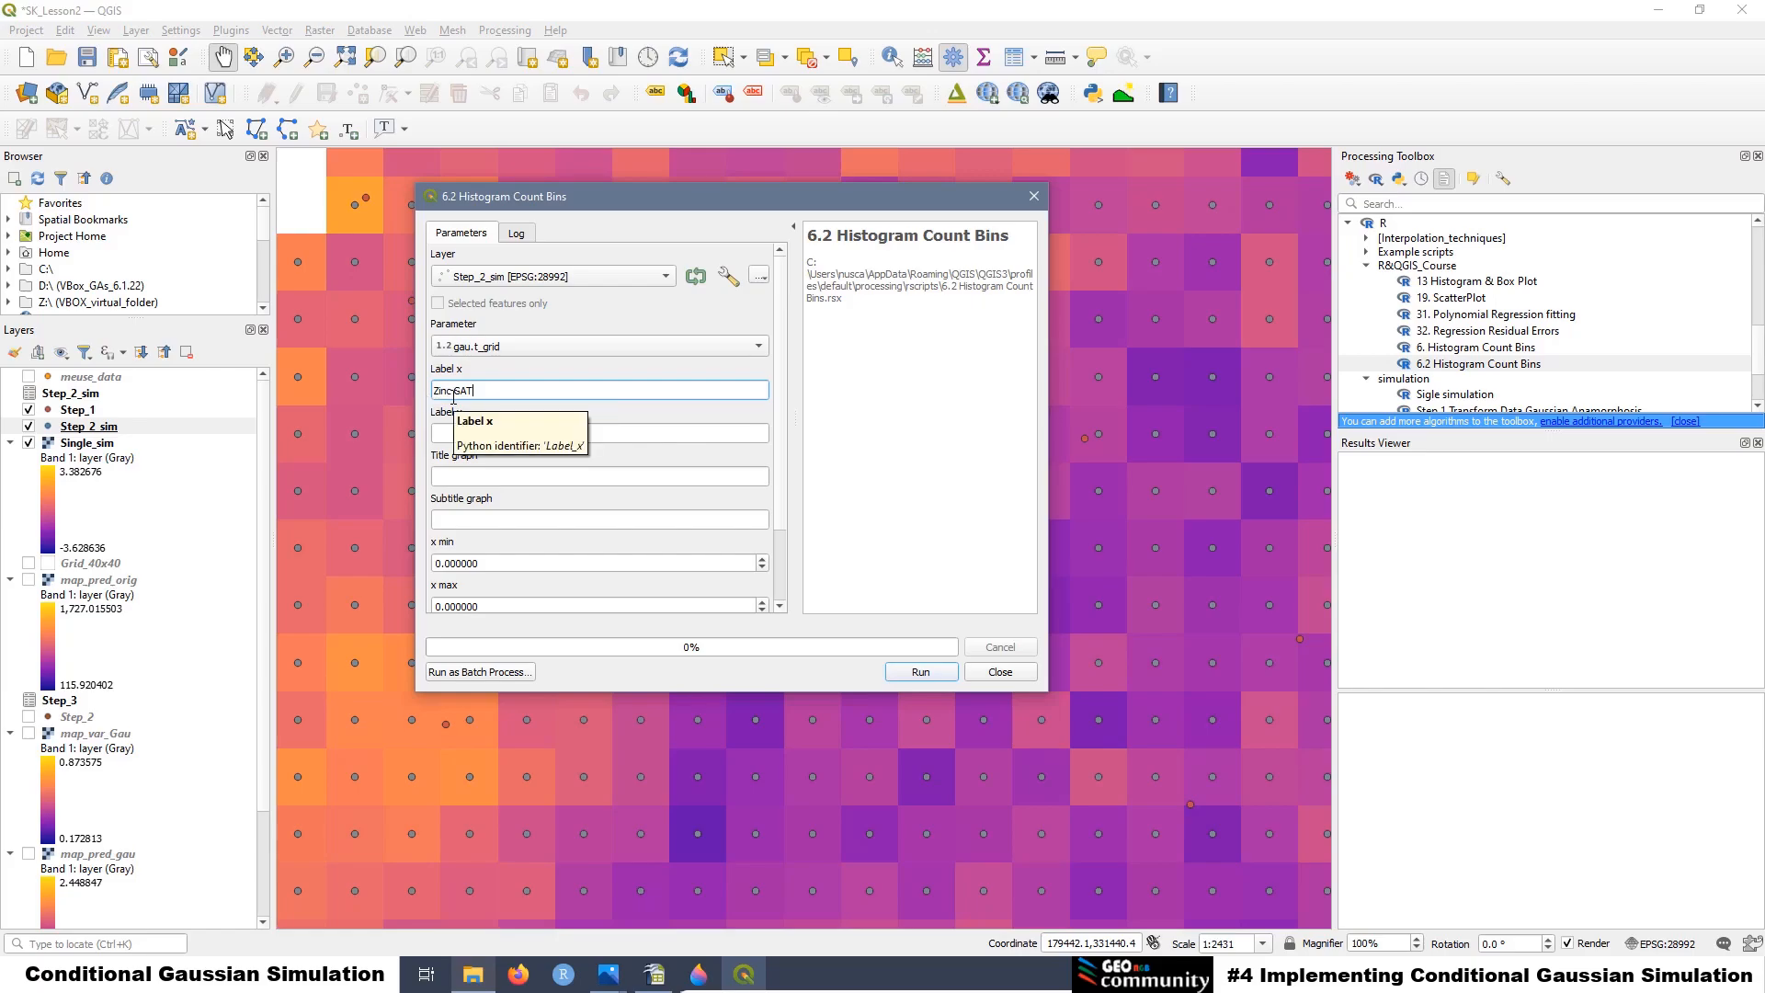
left_click(444, 431)
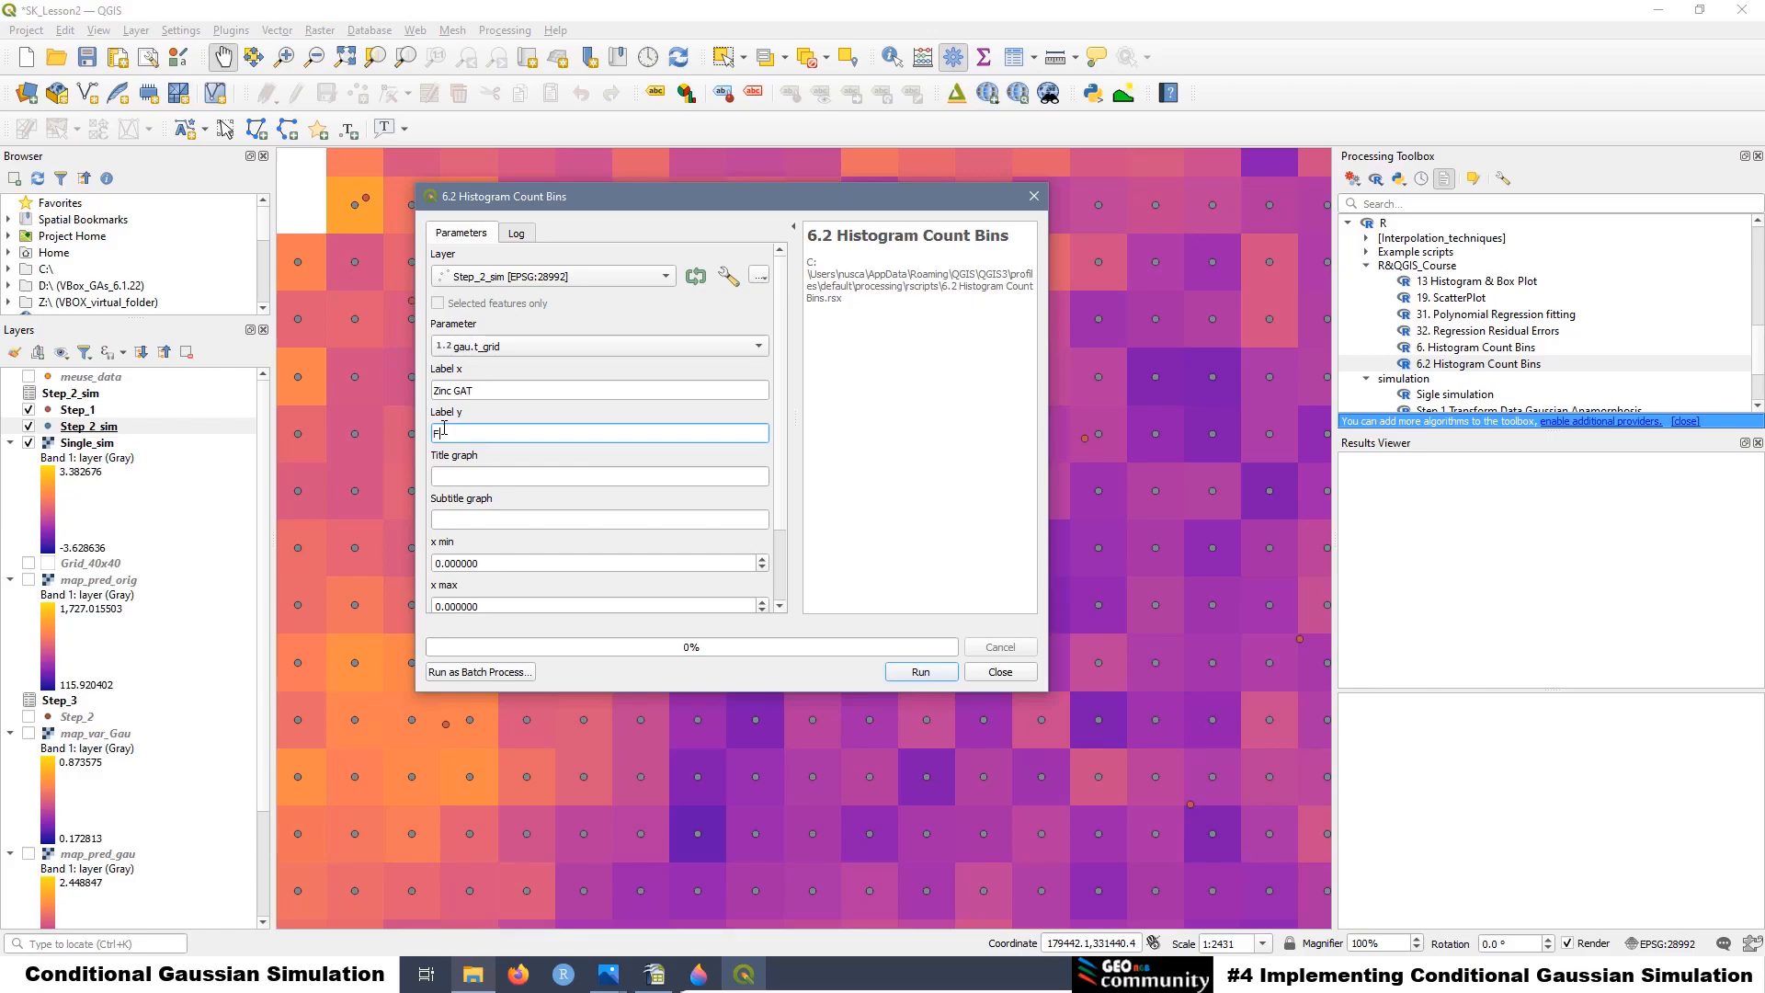
type("Frency")
type("quecy")
left_click(444, 475)
type("Histogram")
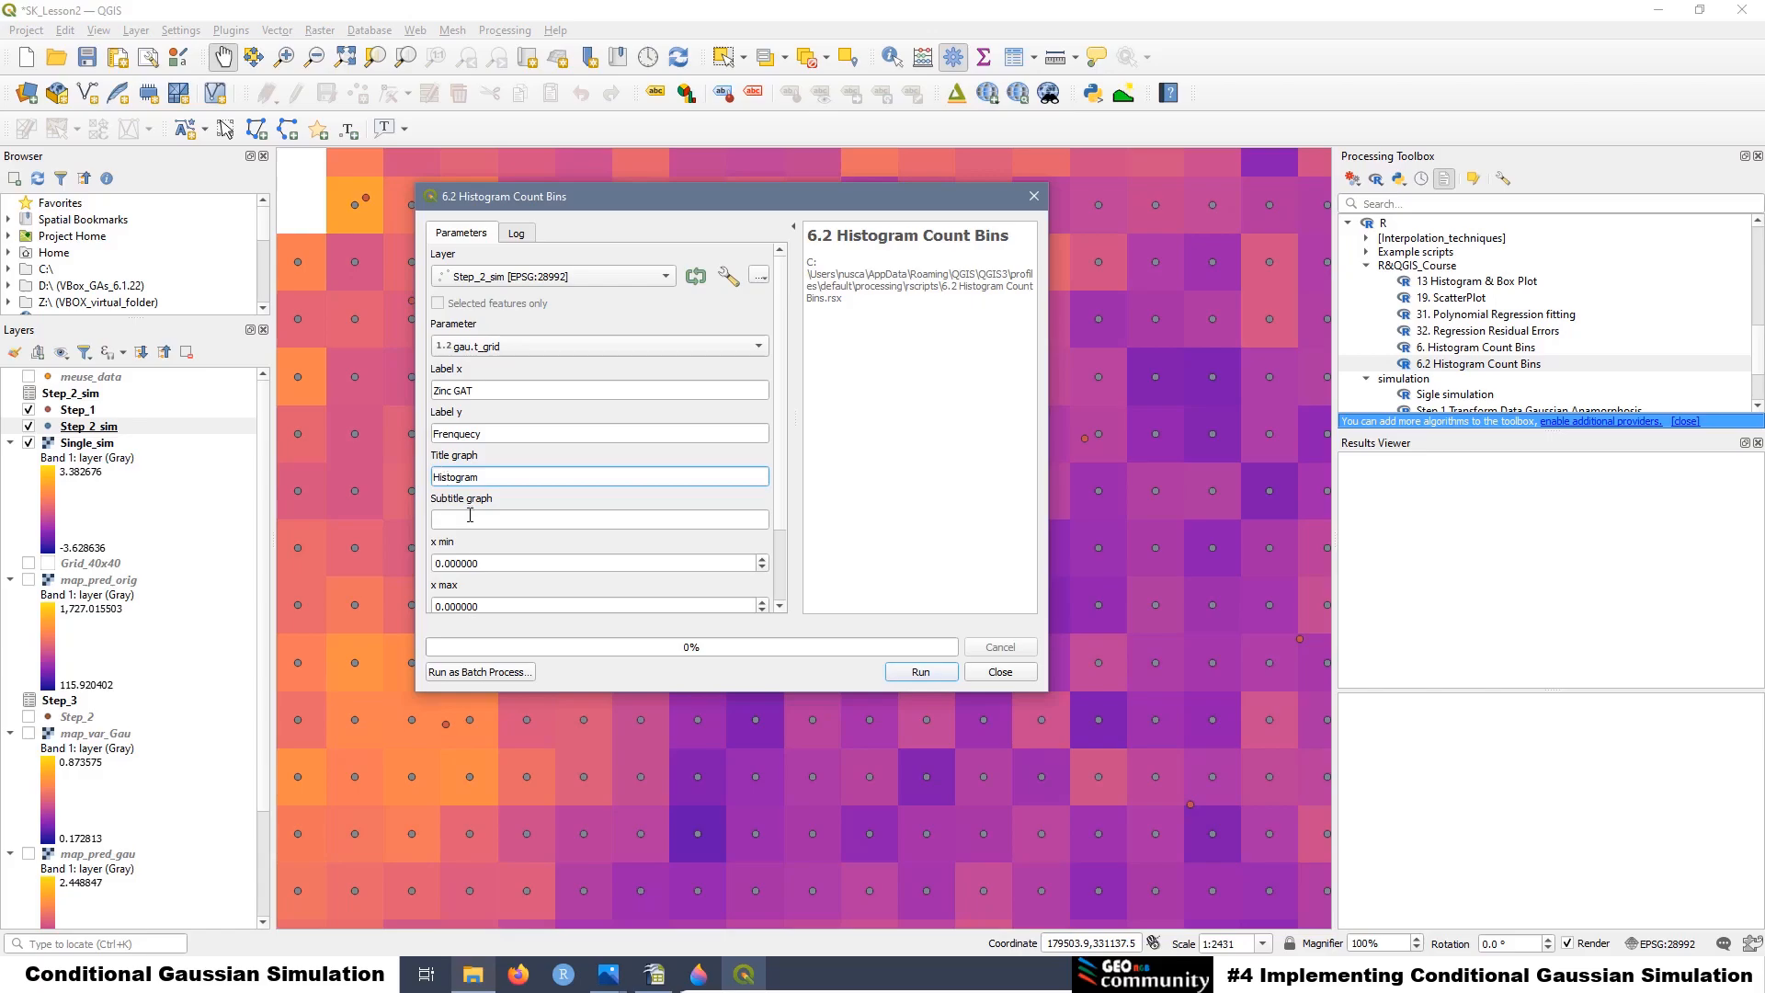
left_click(471, 520)
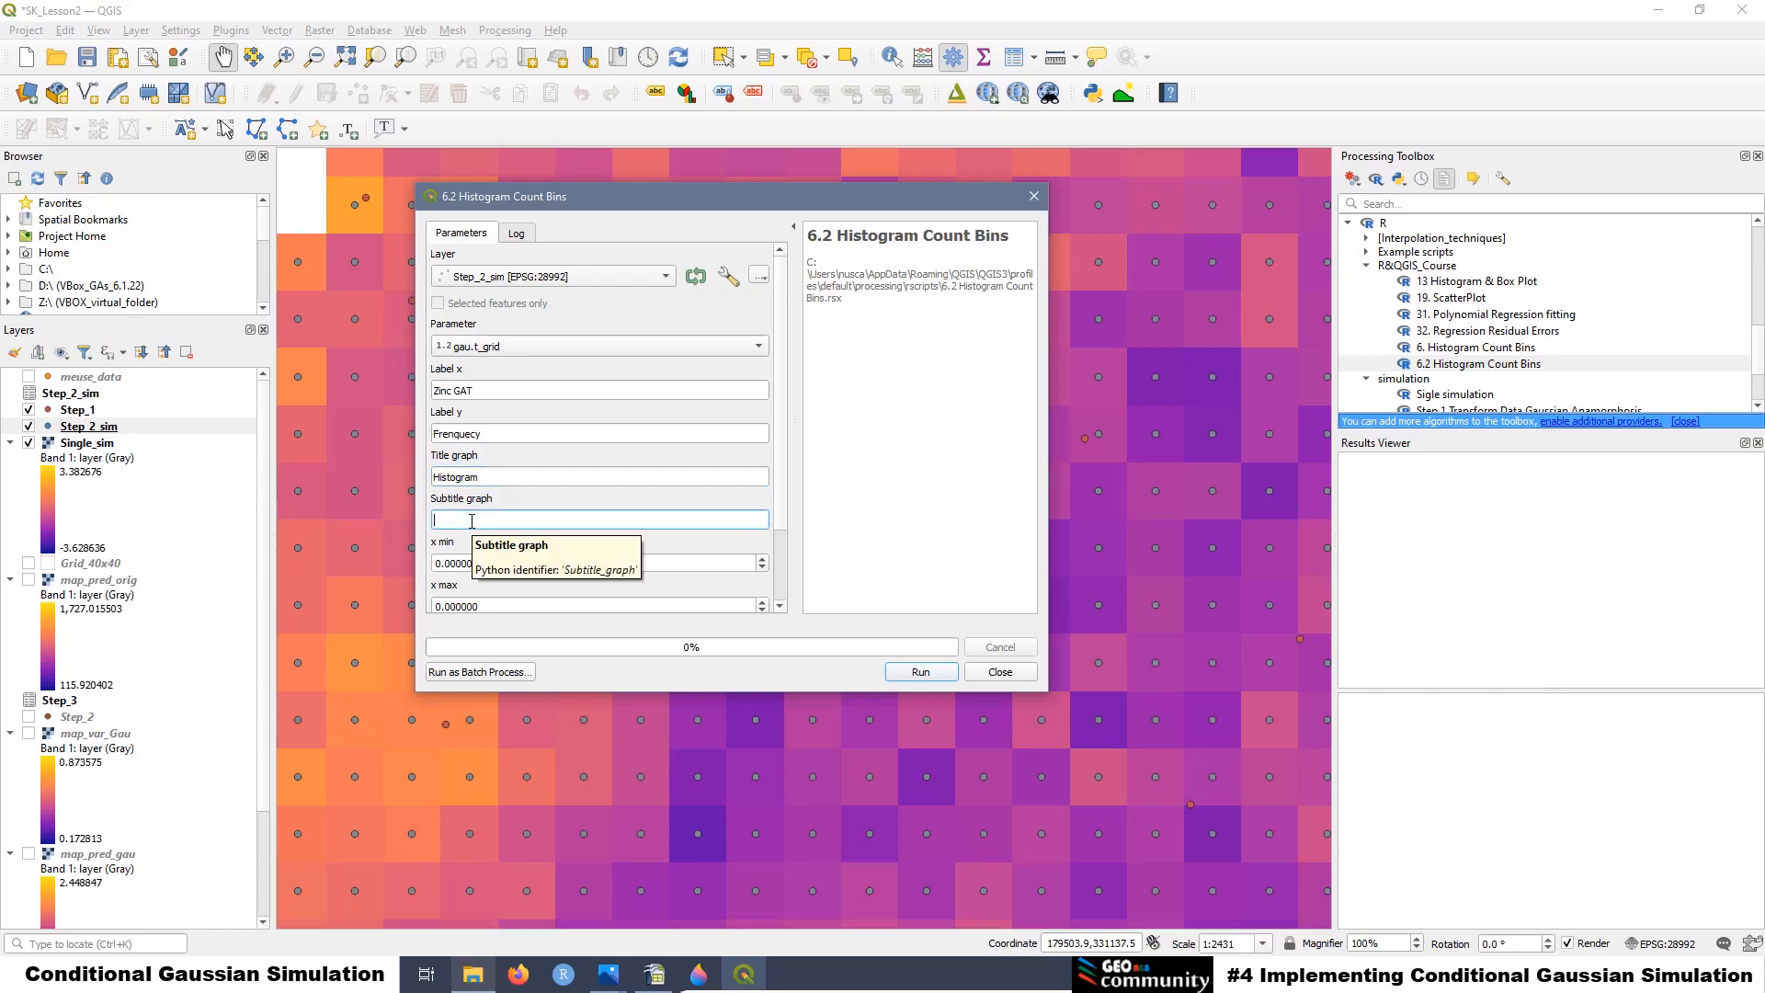
type("Gaussian Amorphosis Transformation")
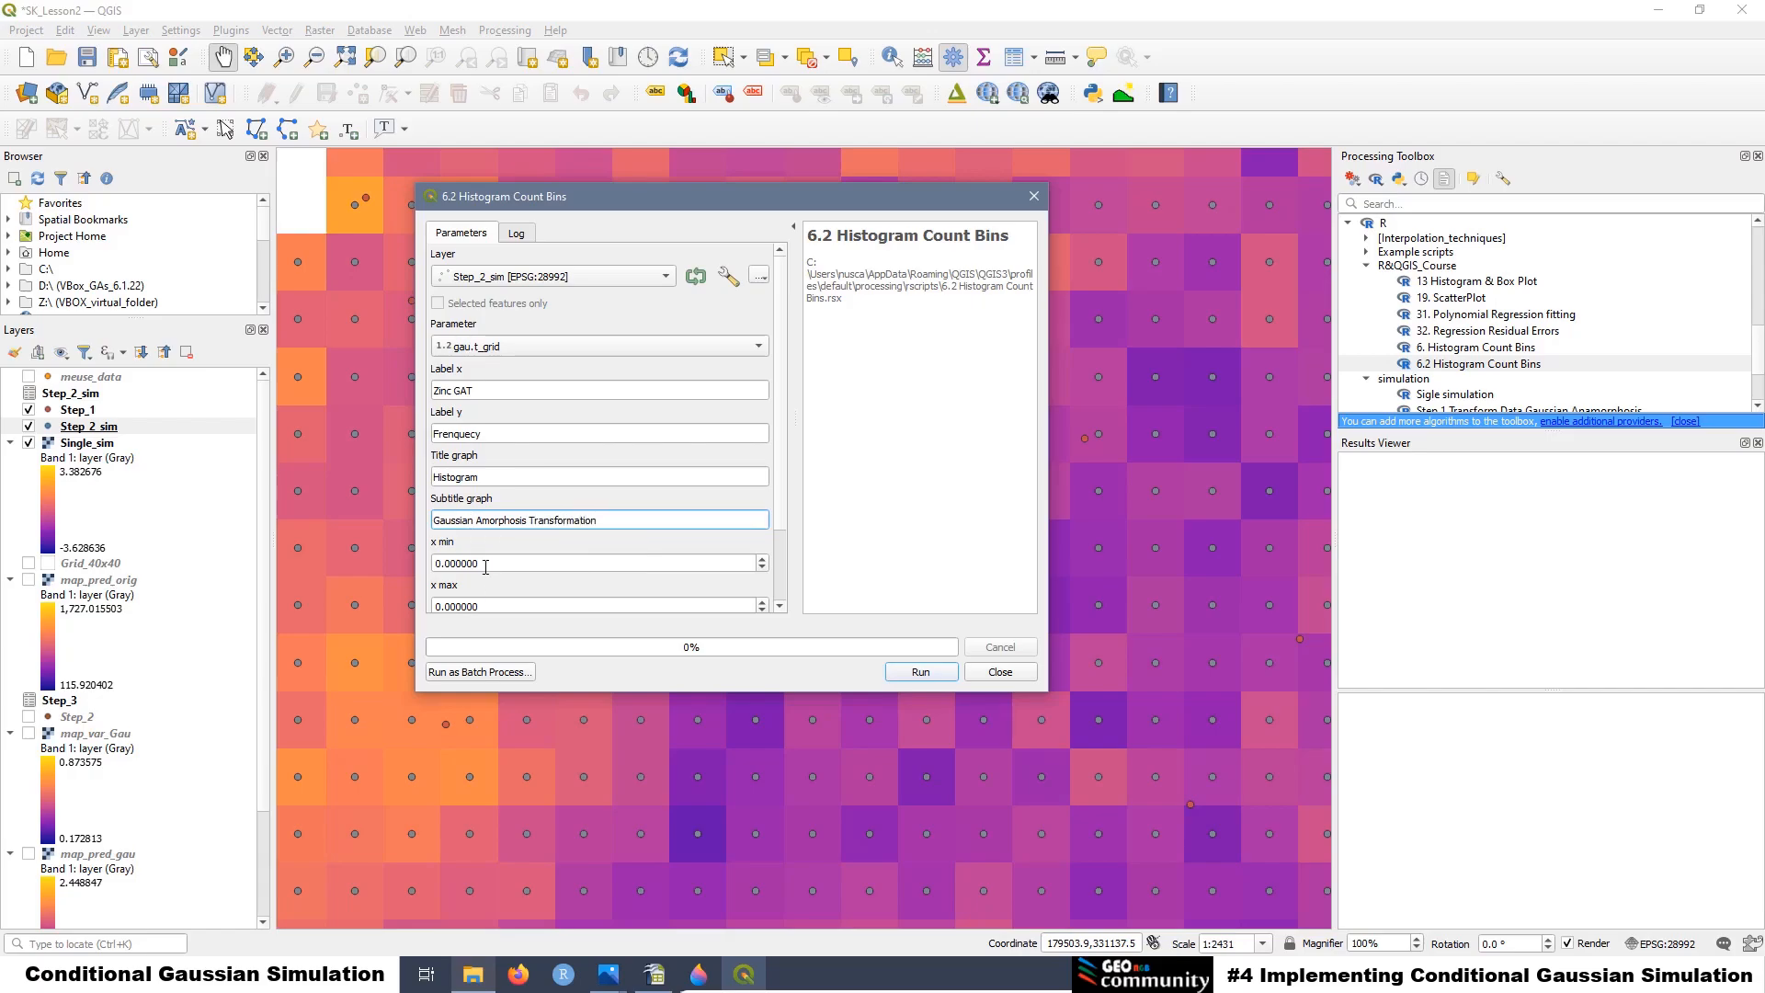
Set the histogram's x min to -3.628636, x max to 3.382676 and number of bins to 12
key("Tab")
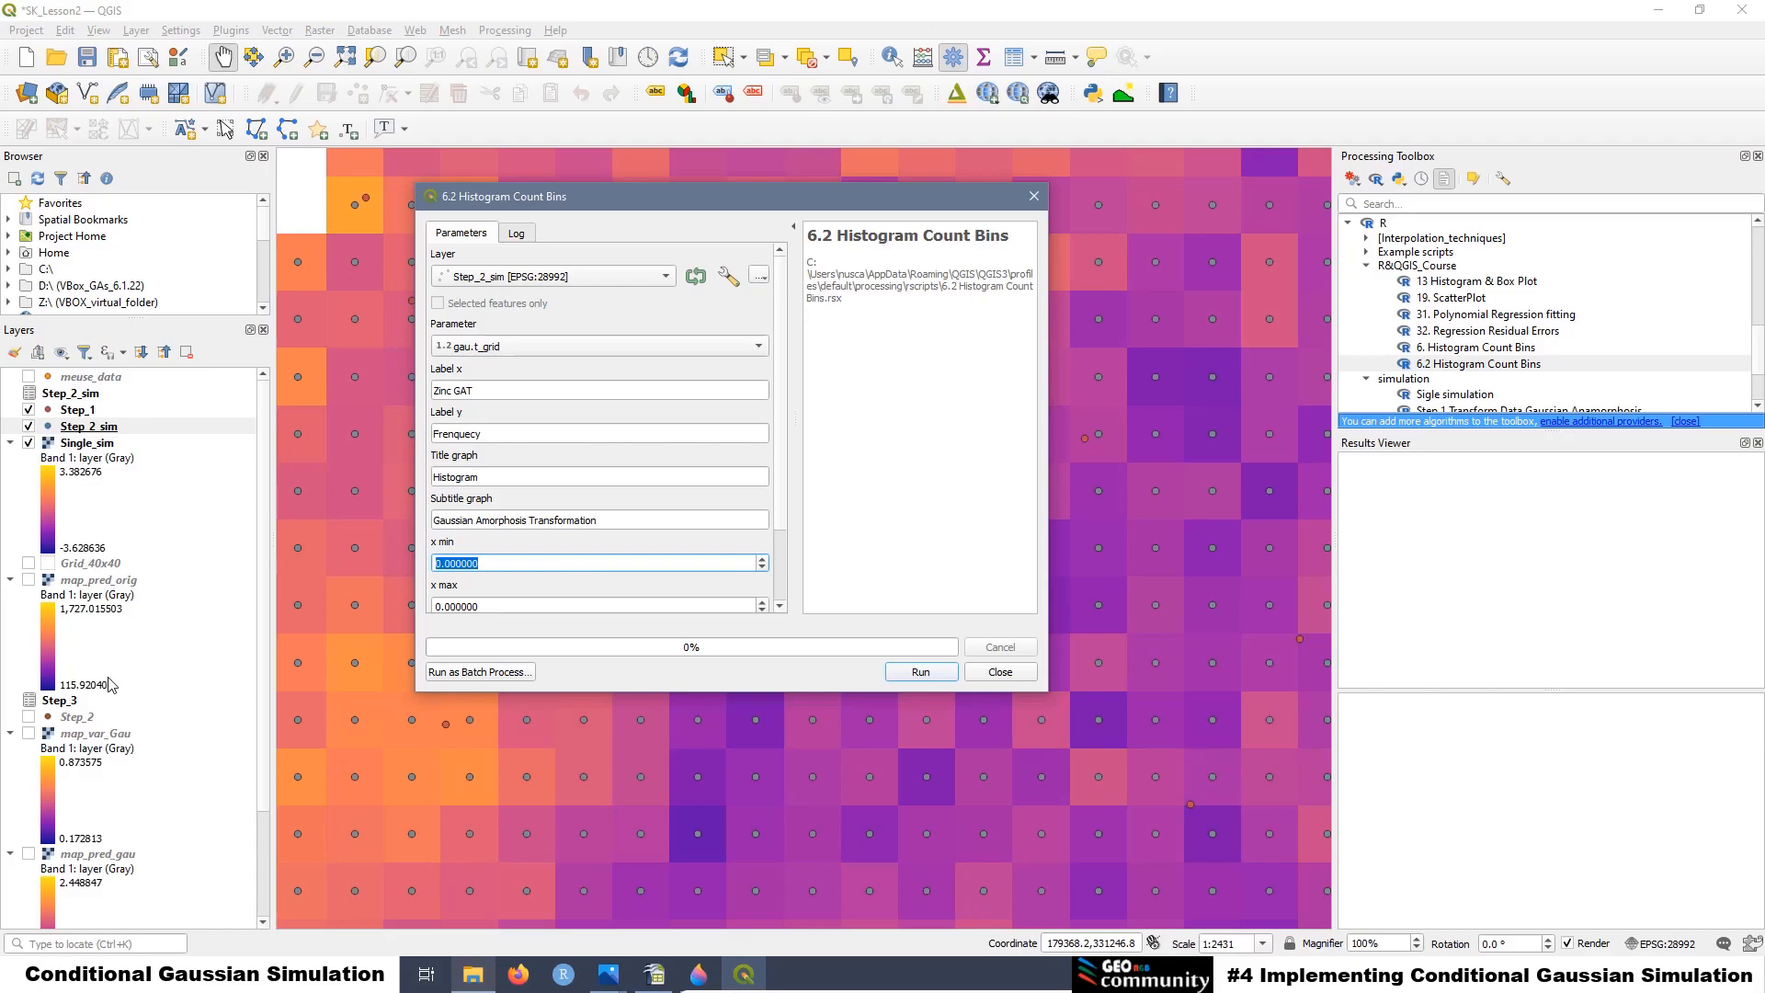
type("-3.628636")
double_click(491, 605)
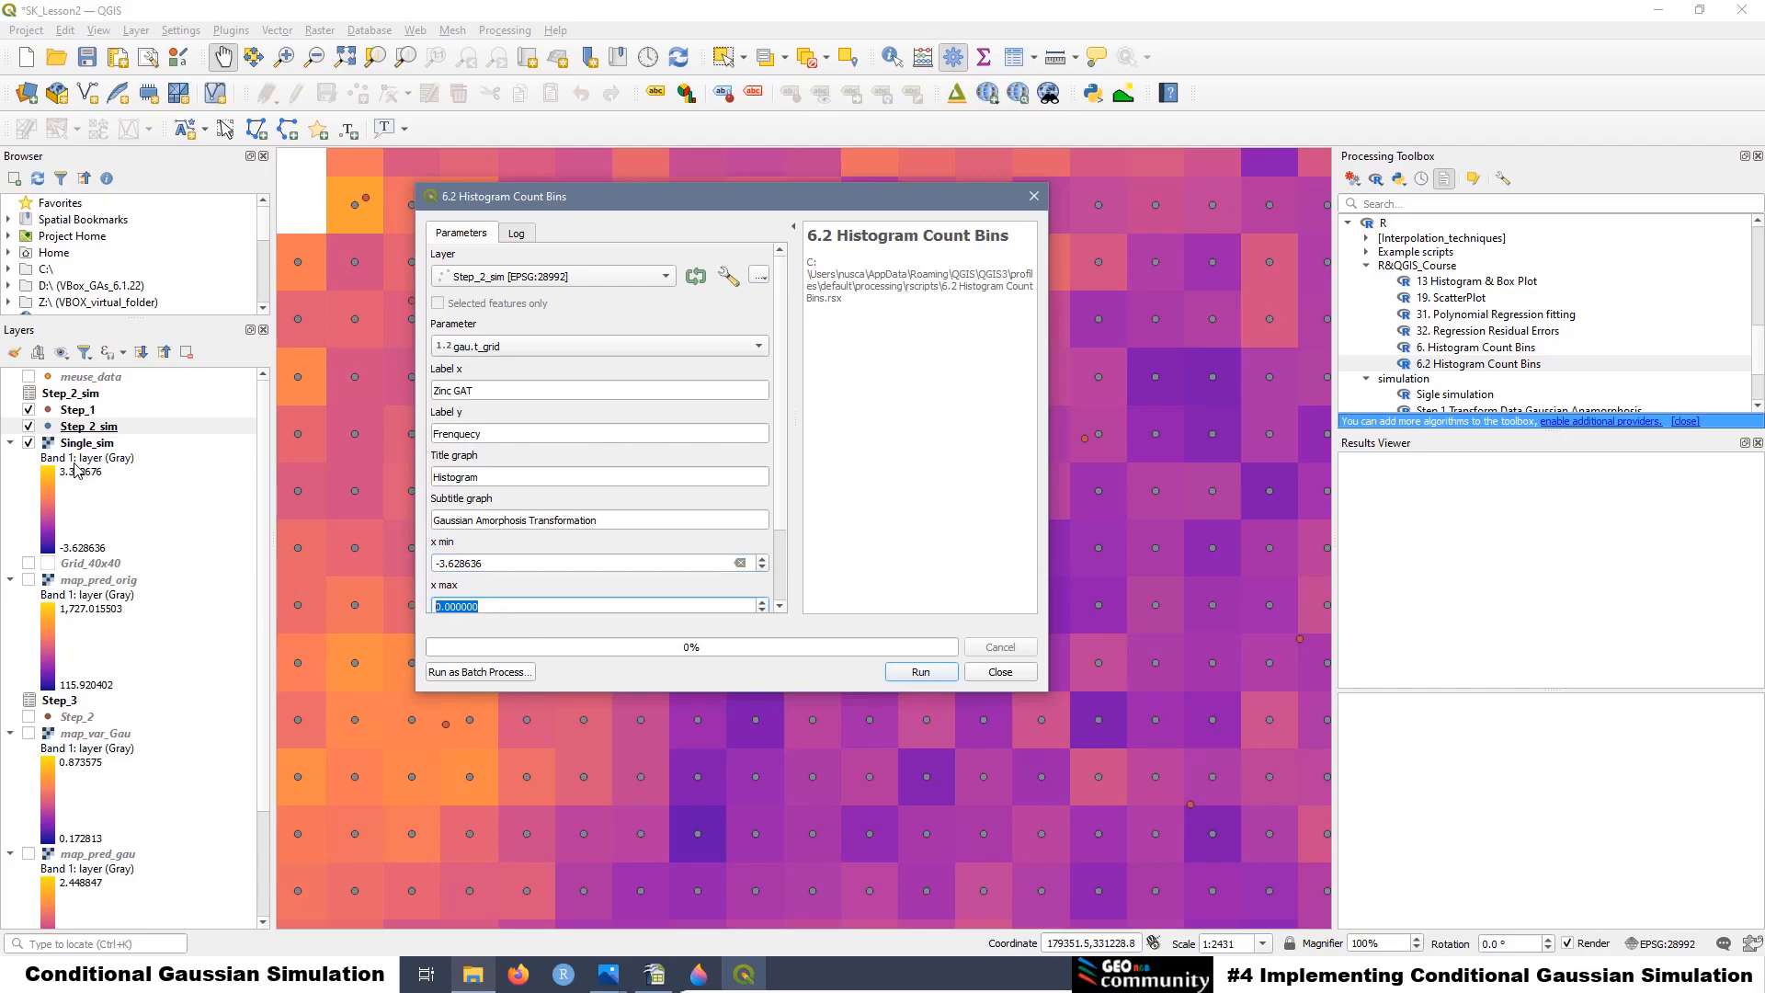
type("3.382676")
scroll(782, 533, "down", 3)
double_click(480, 557)
type("12")
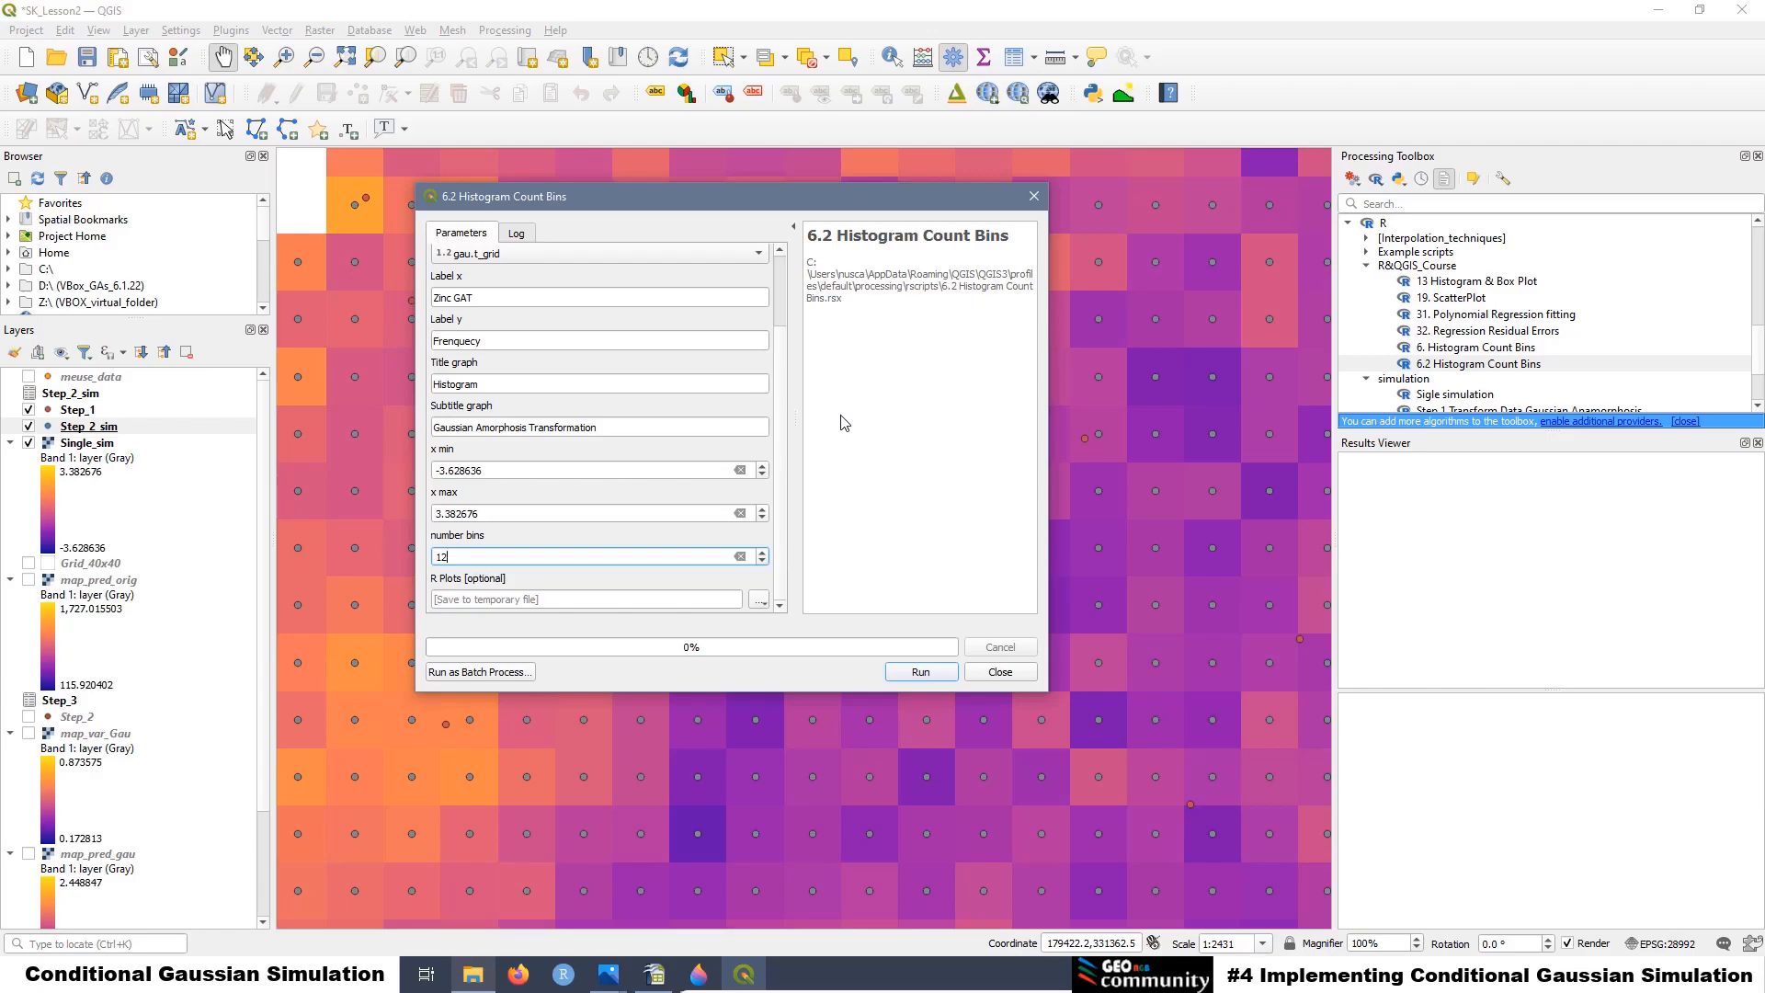
Run the histogram script and open its R Plots output in the browser to examine the distribution of simulated values
left_click(922, 674)
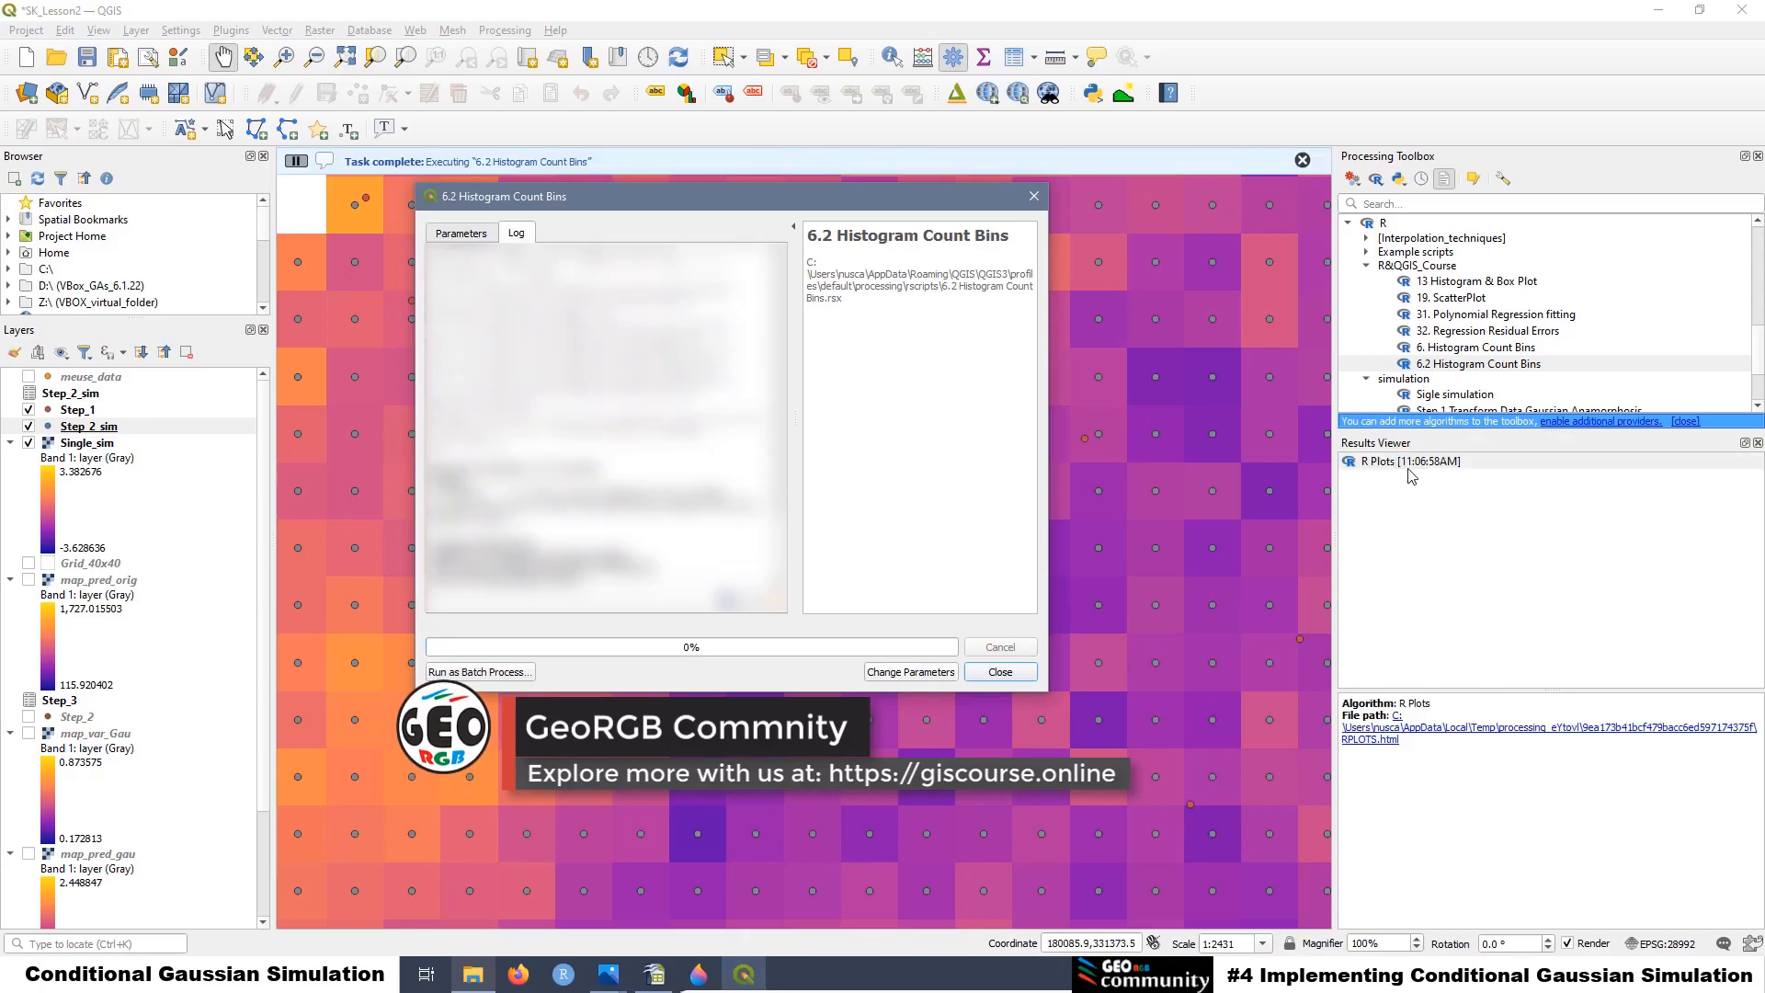
double_click(1394, 462)
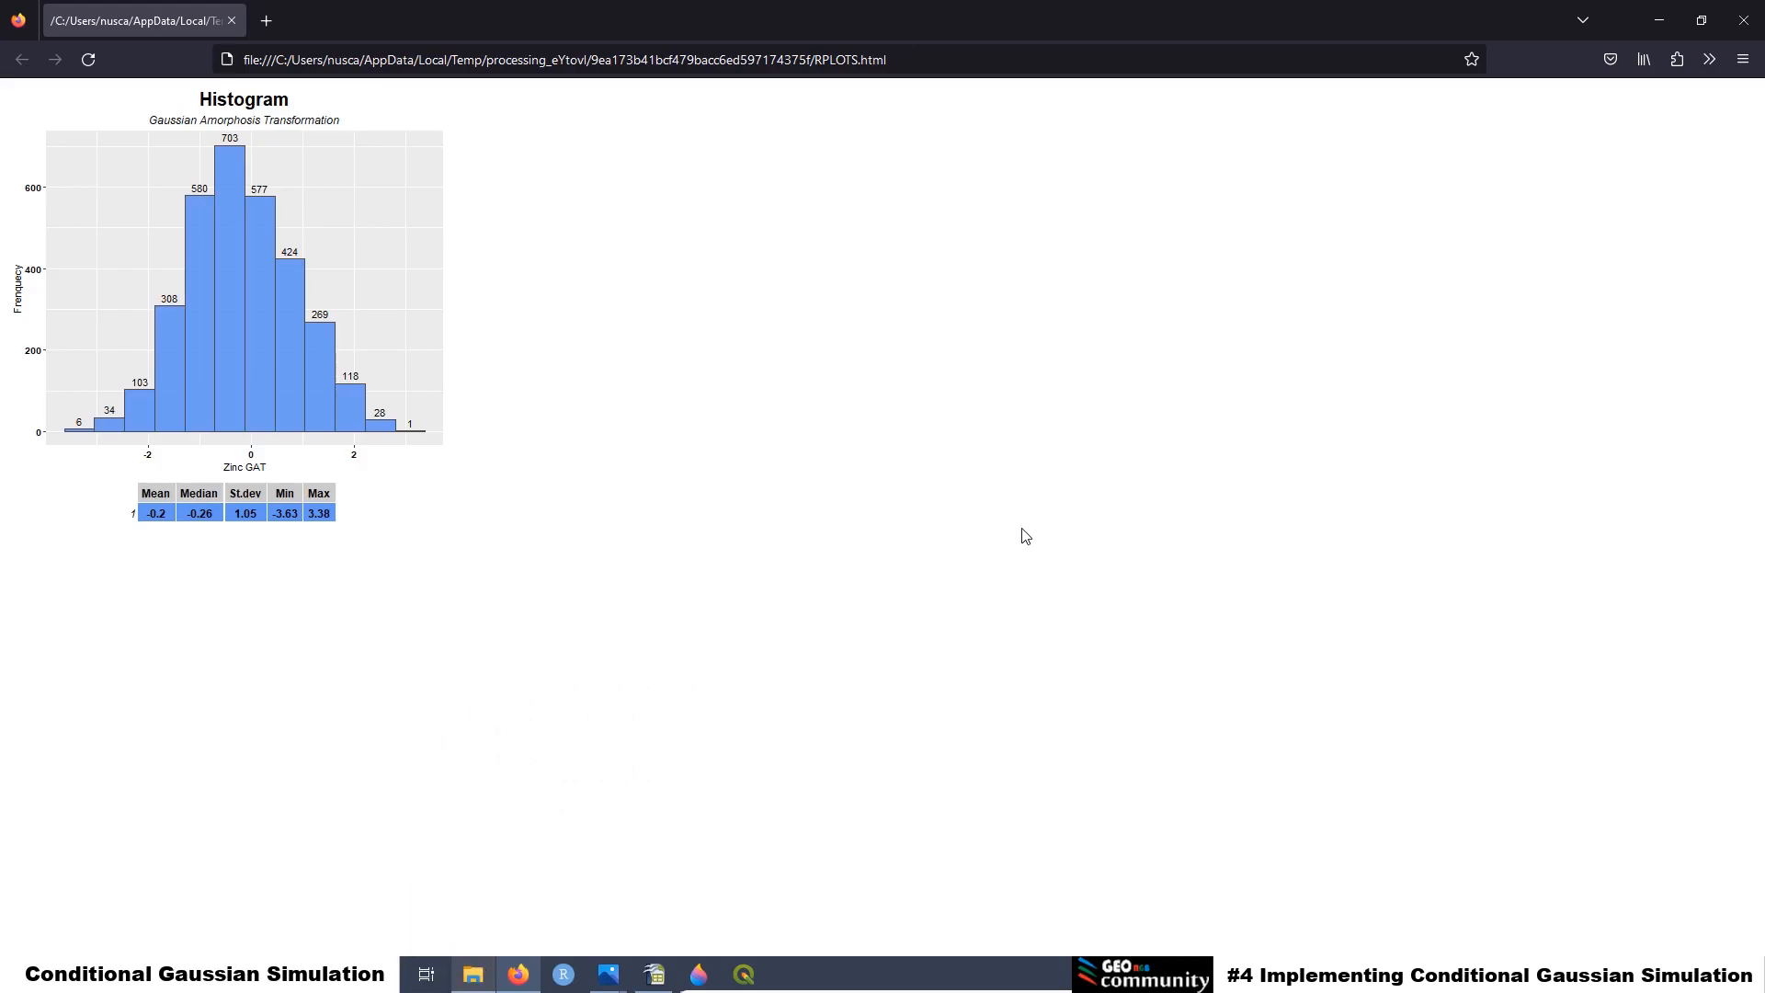
key("ctrl+plus")
key("ctrl+plus")
key("ctrl+plus")
key("ctrl+plus")
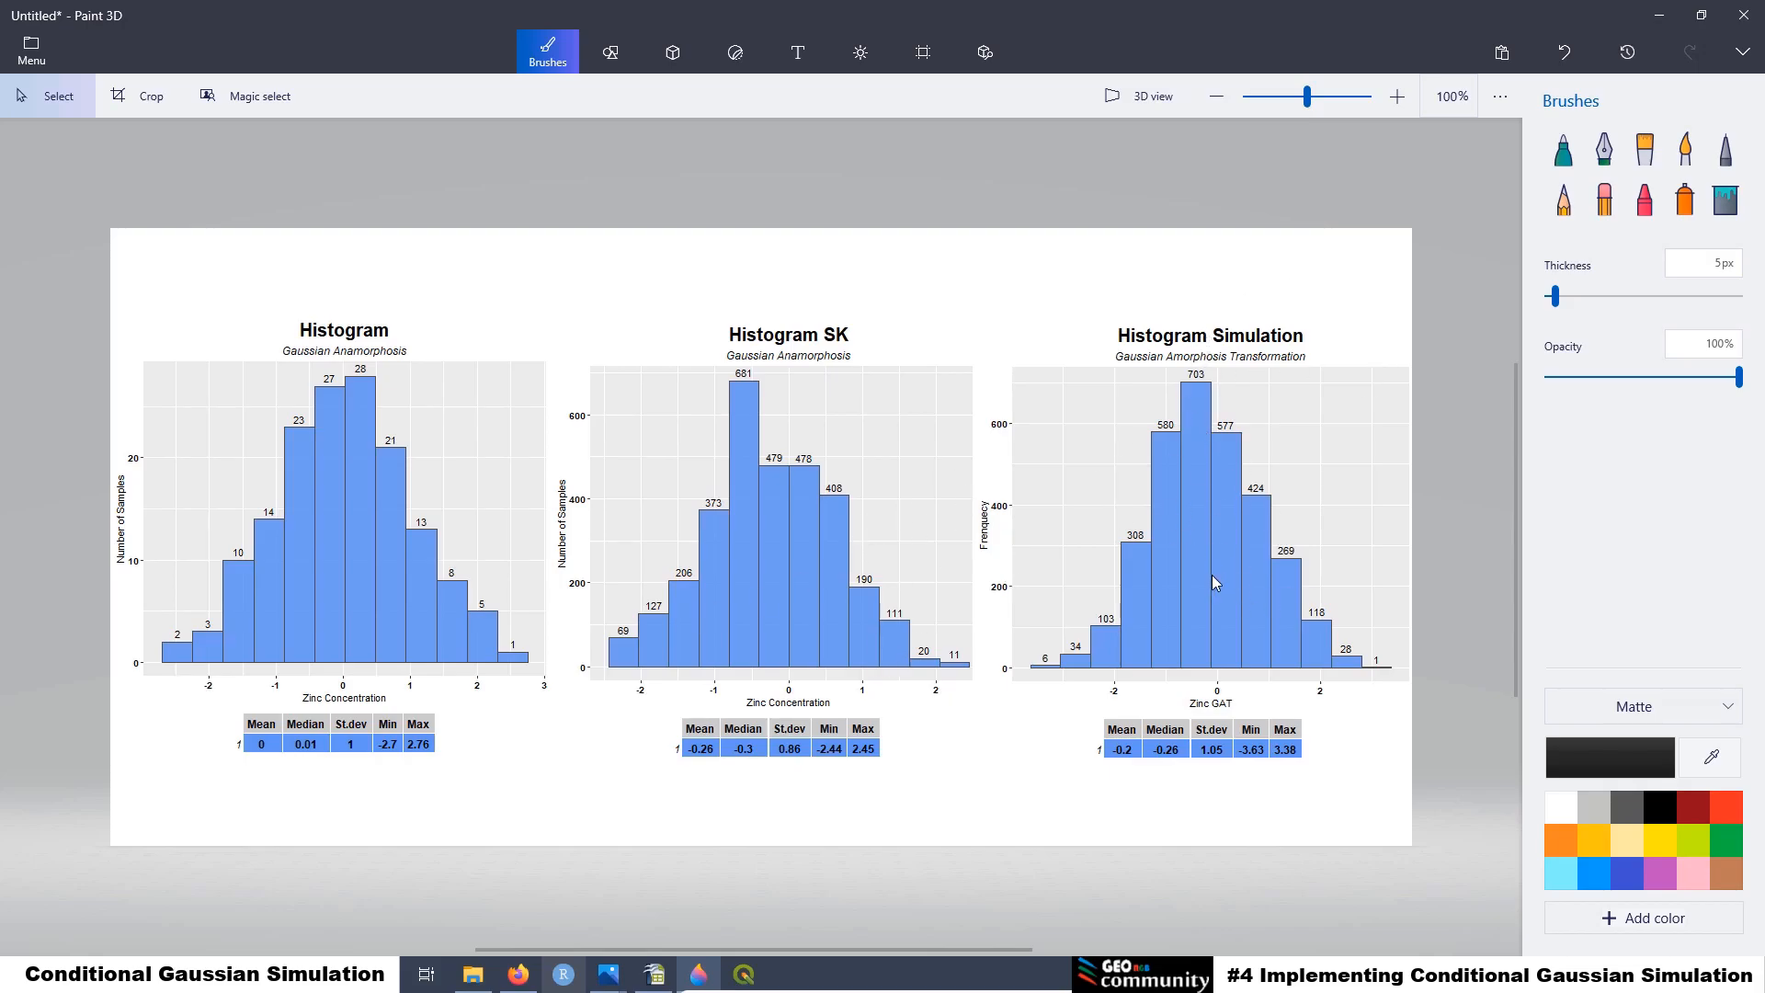
Switch to QGIS and open the "19.2) Model Semivariogram. Omnidirectional" script from the Structural_Analysis group
left_click(744, 976)
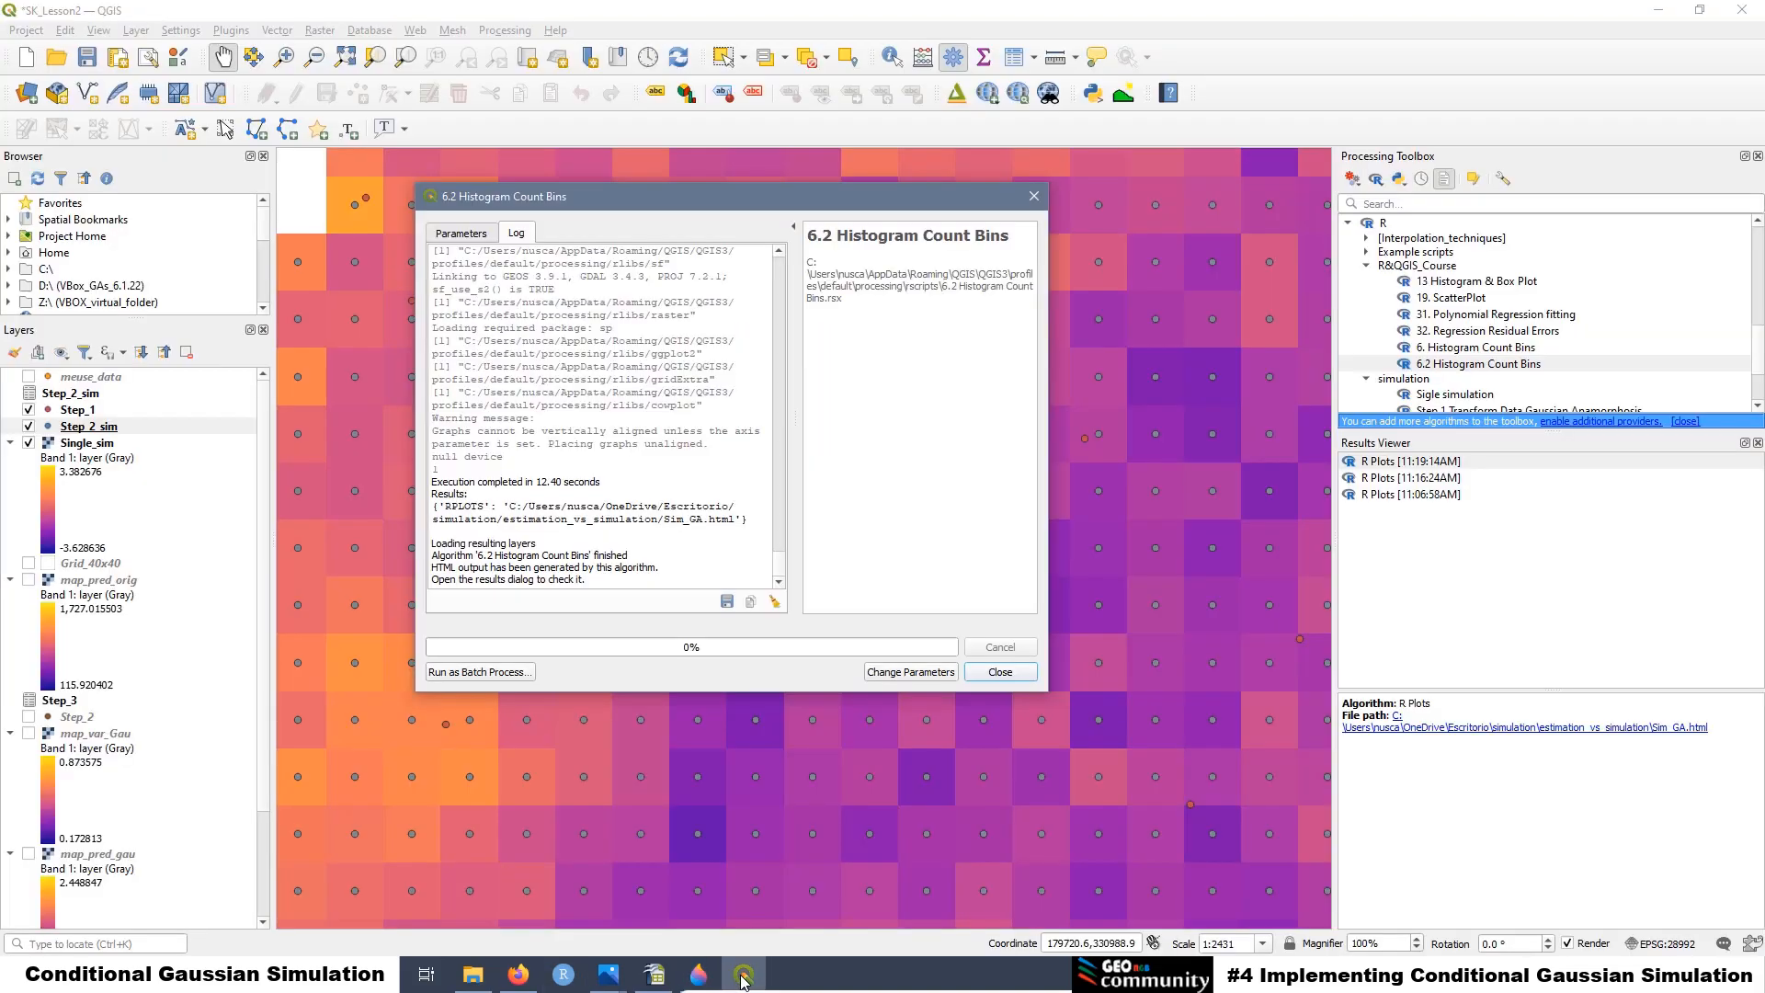
scroll(1505, 408, "down", 1)
scroll(1437, 342, "down", 1)
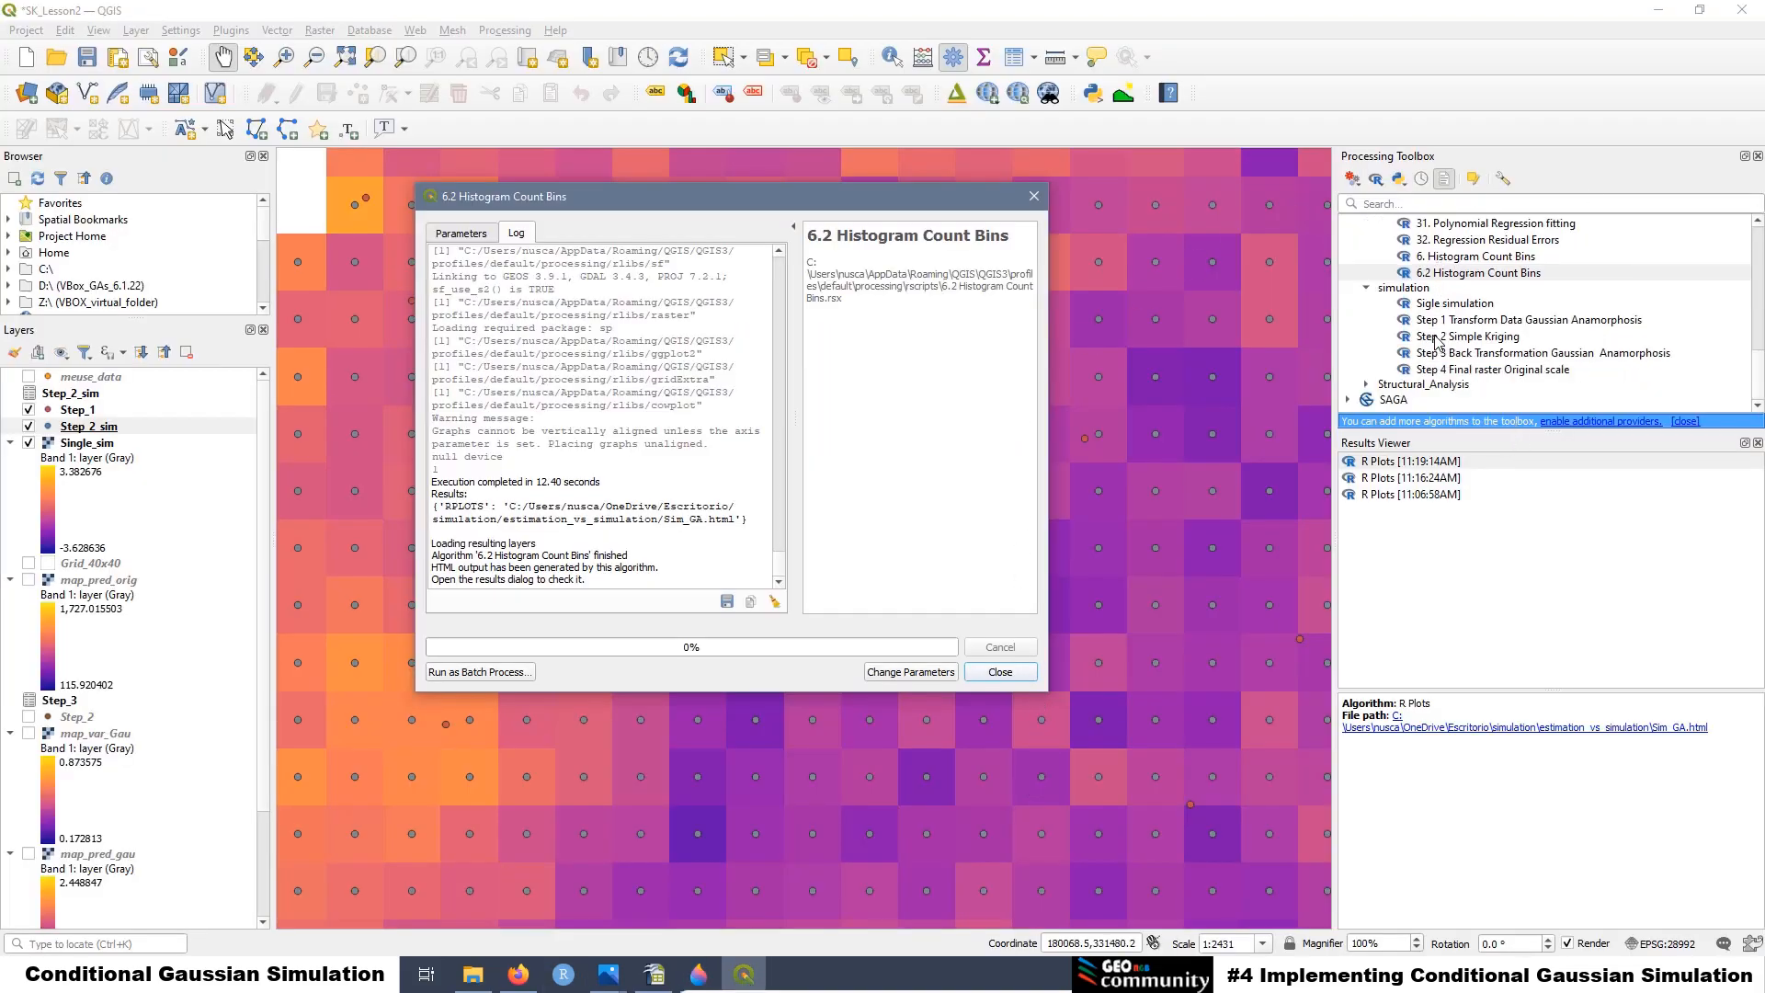
left_click(1367, 385)
scroll(1474, 340, "down", 2)
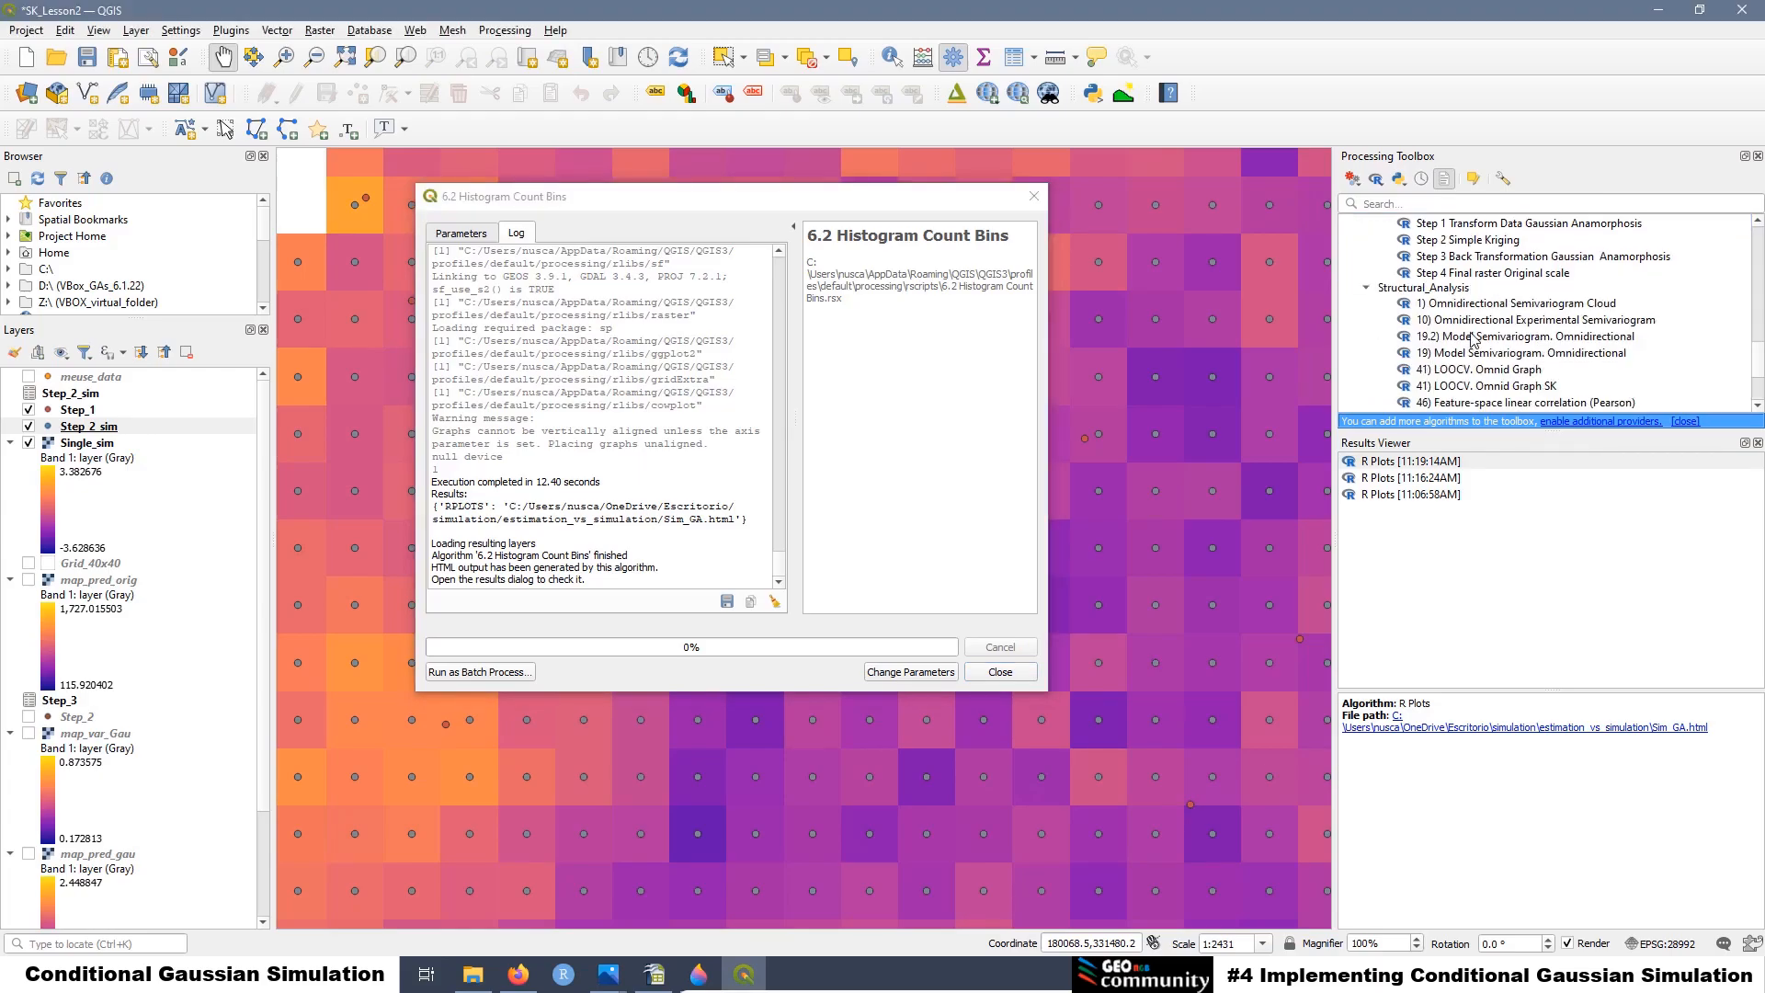
scroll(1526, 299, "down", 1)
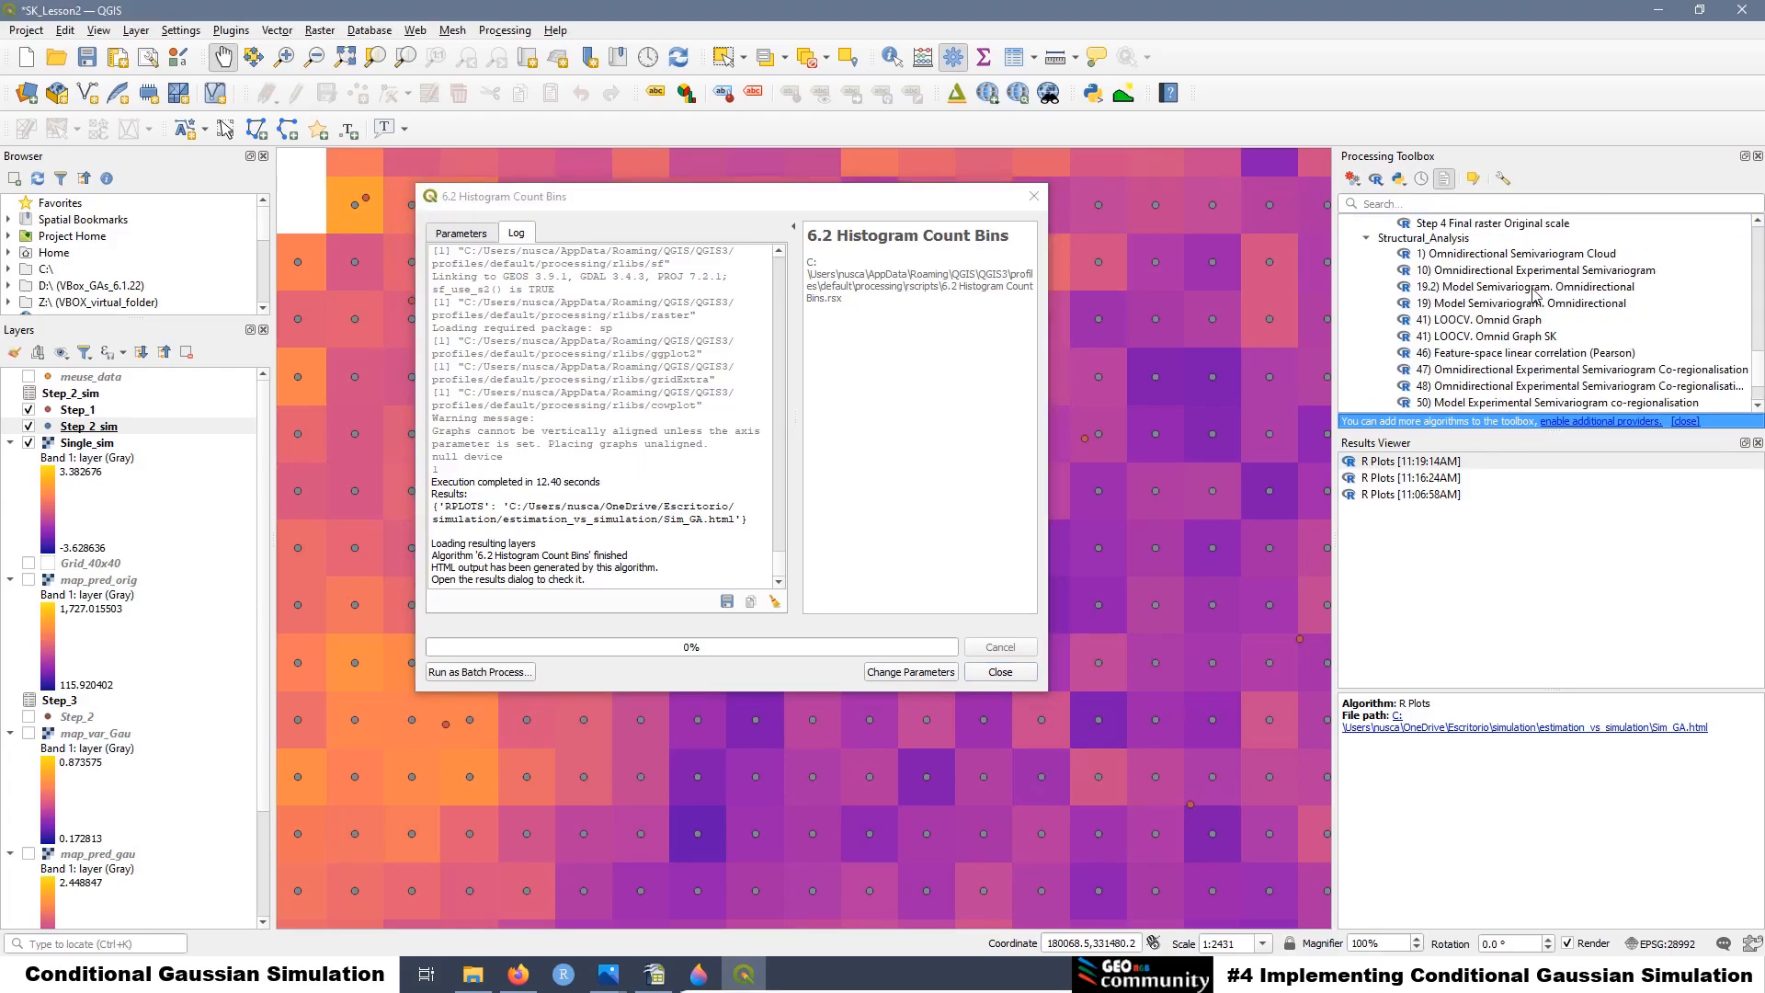
scroll(1534, 294, "down", 1)
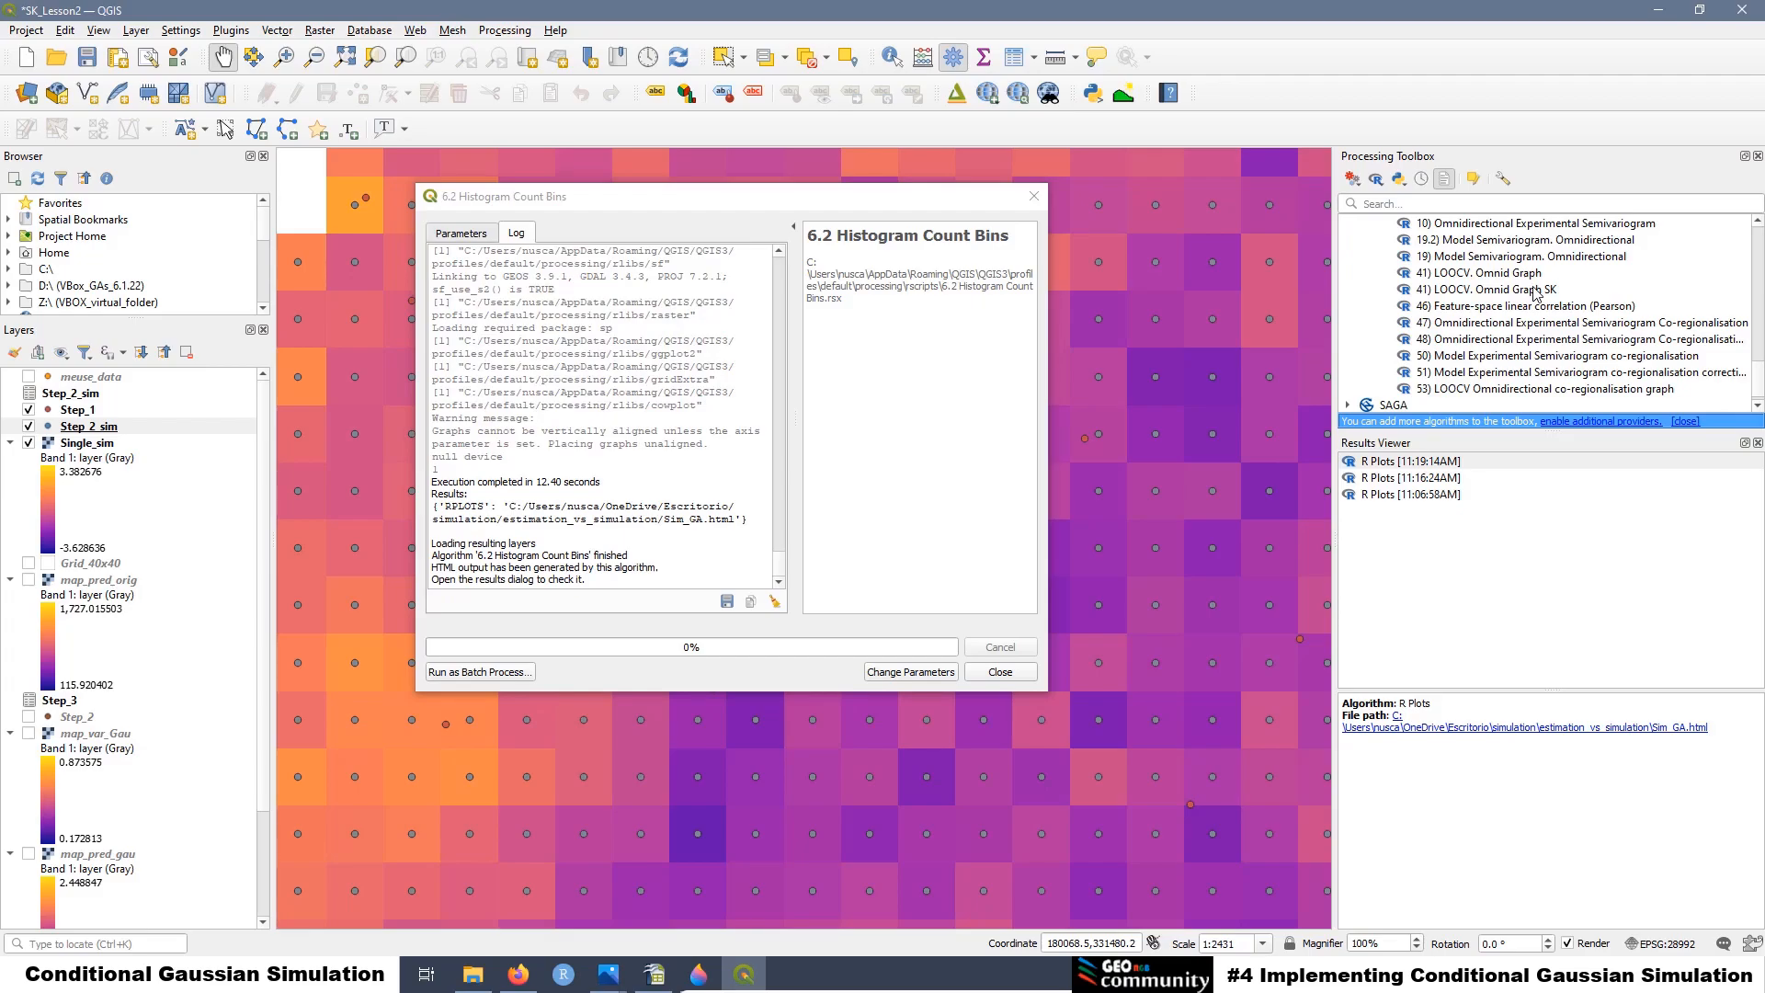
double_click(1486, 241)
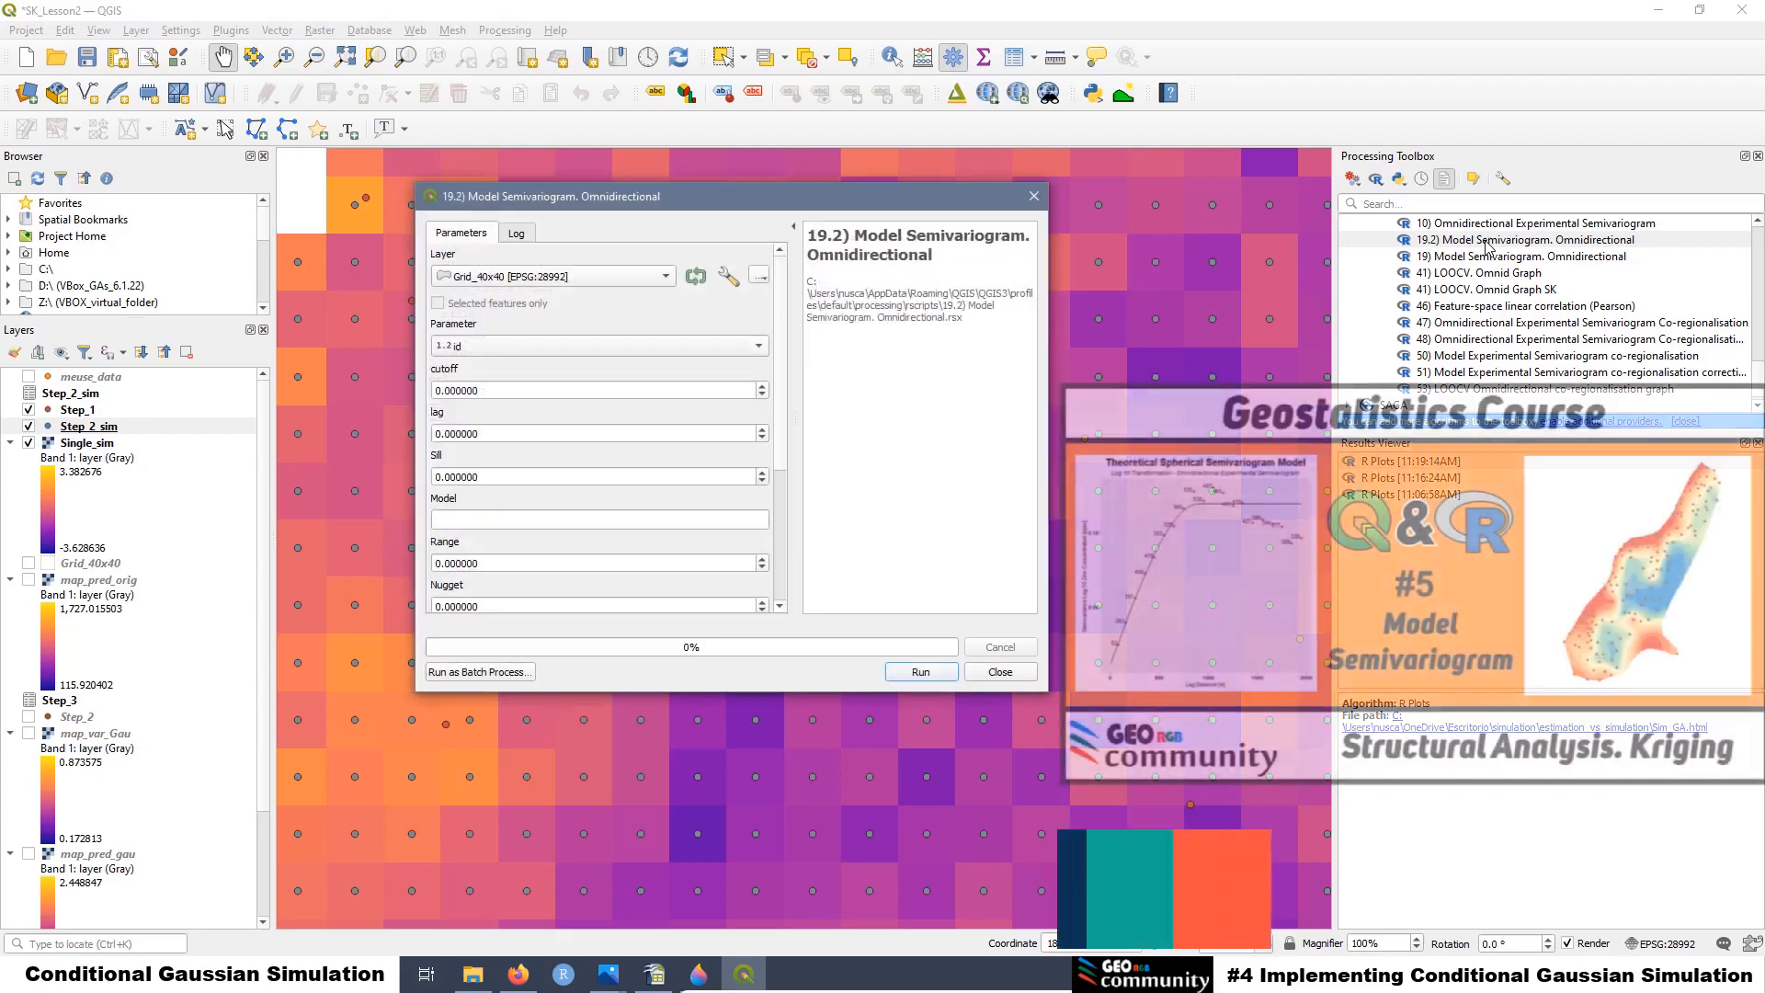
Set the semivariogram model's input layer to Step_2_sim and its parameter to gau.t_grid
left_click(539, 275)
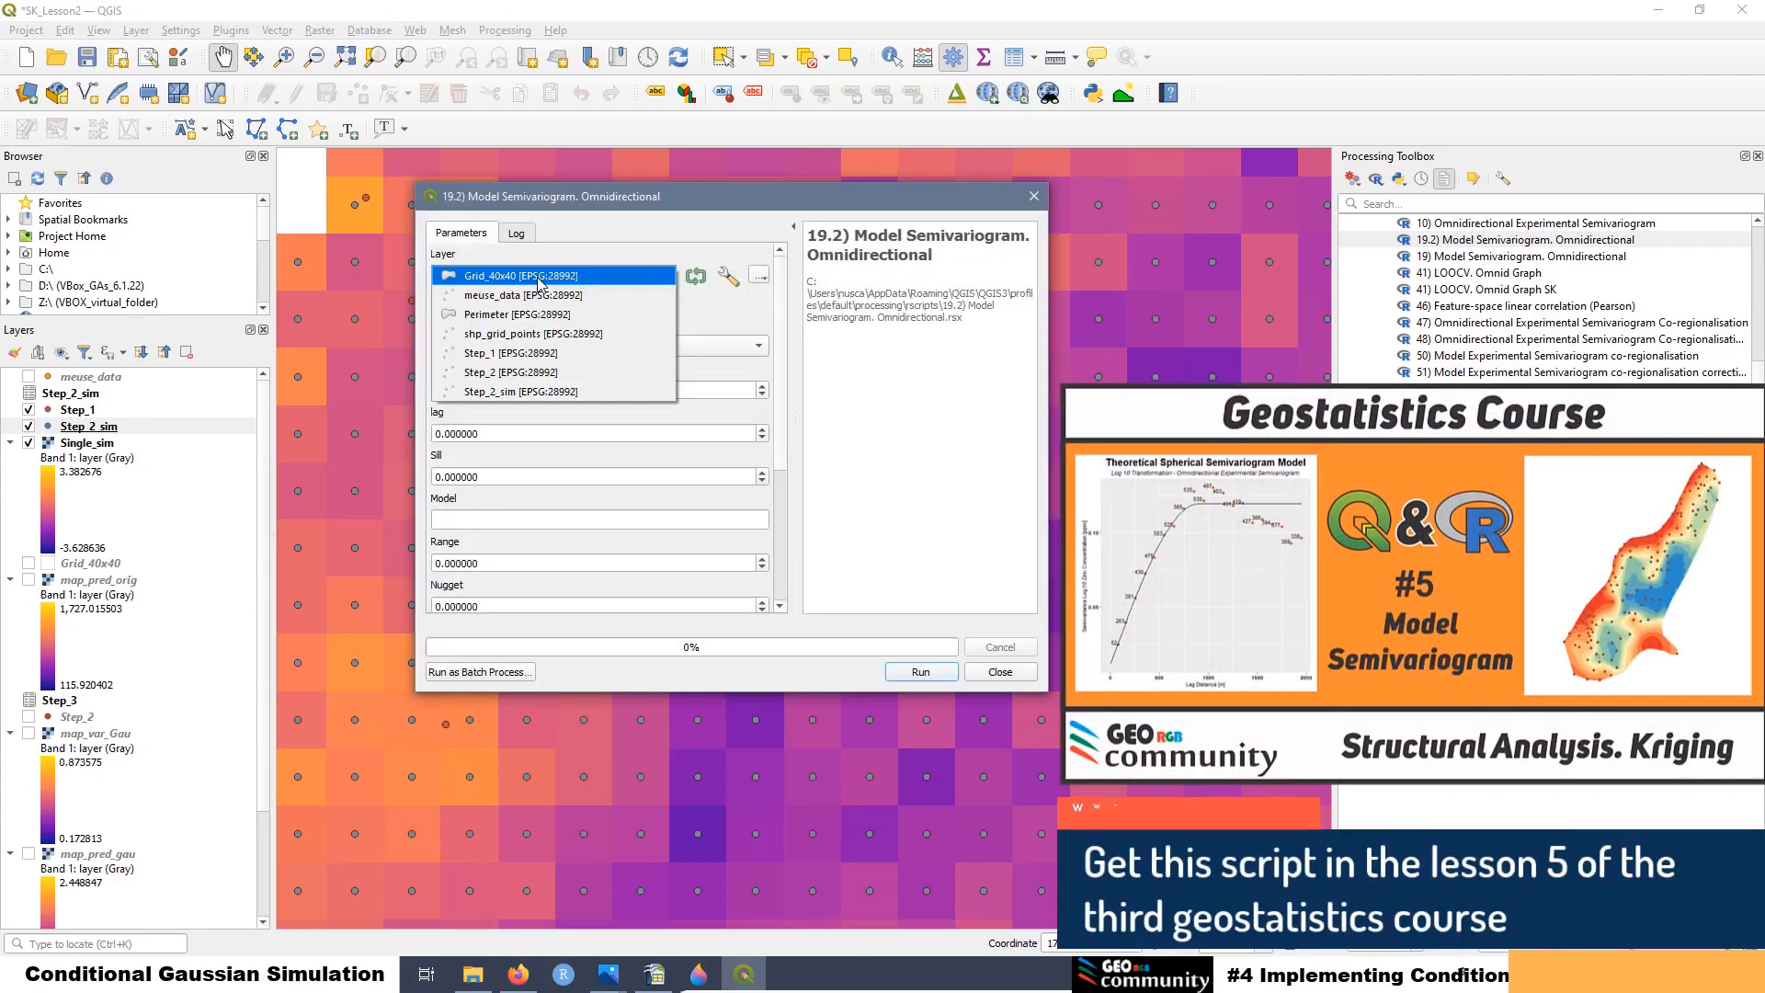
left_click(482, 396)
left_click(477, 356)
left_click(497, 387)
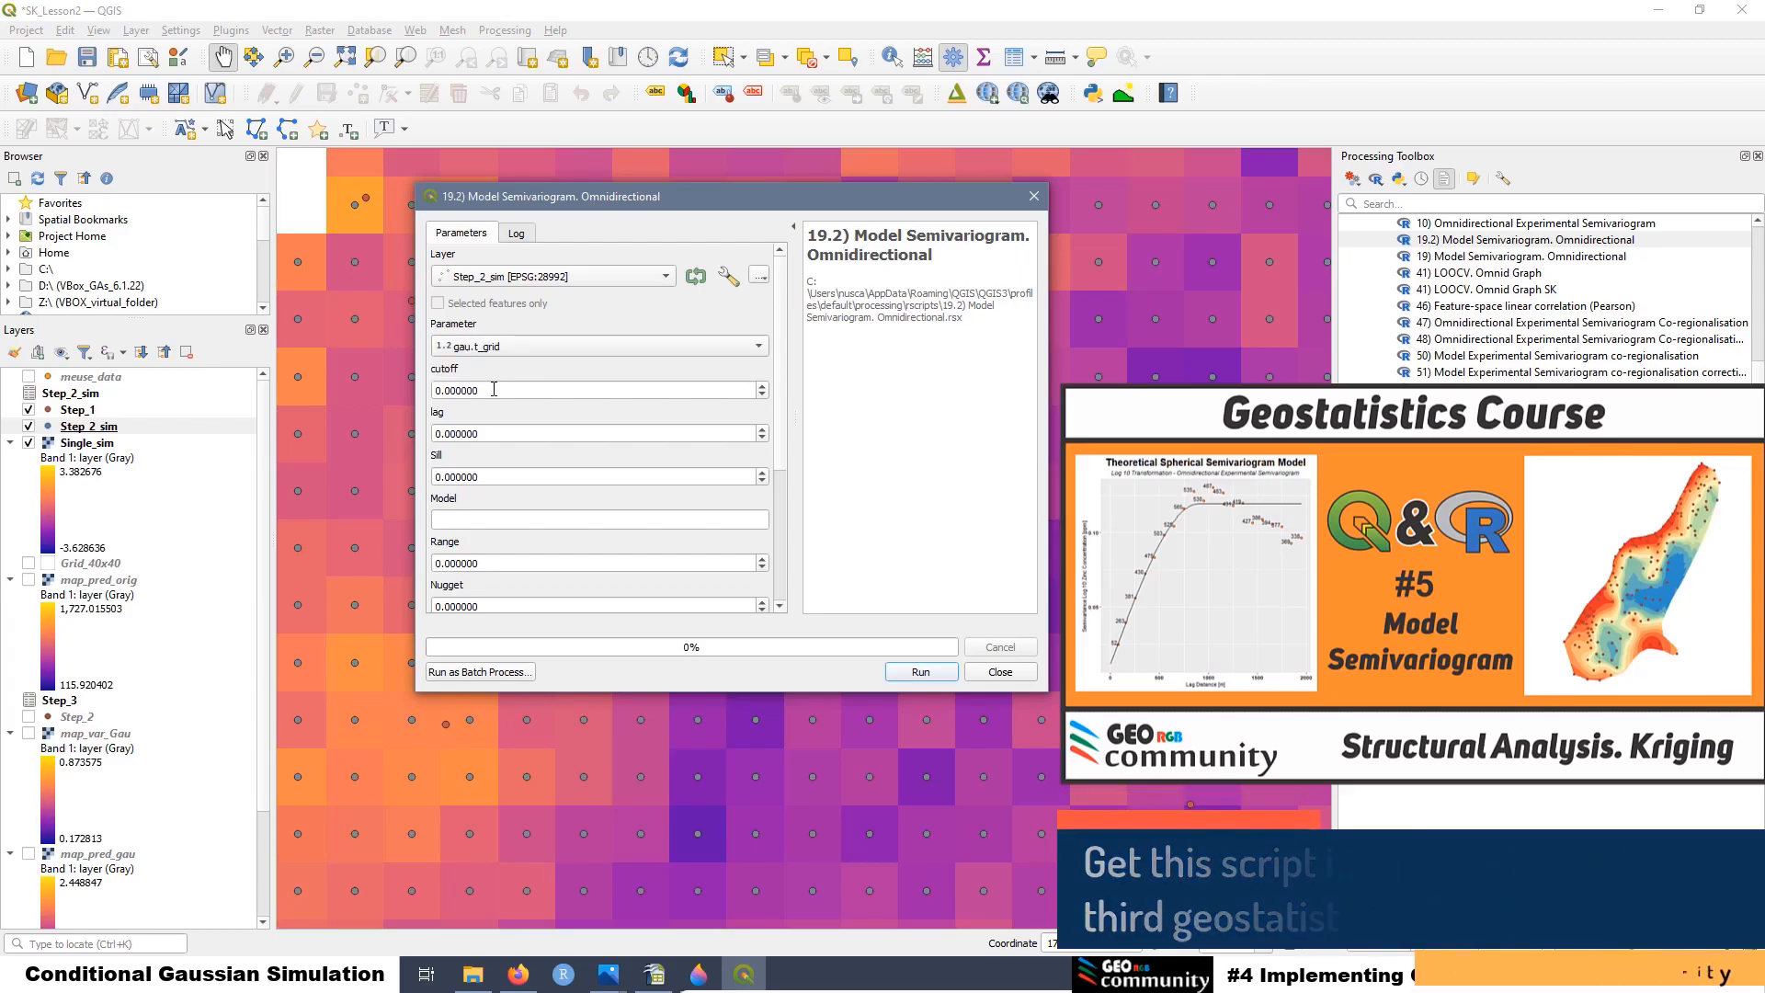
Set the semivariogram's cutoff to 1250 and enter its lag distance
left_click_drag(498, 390, 373, 383)
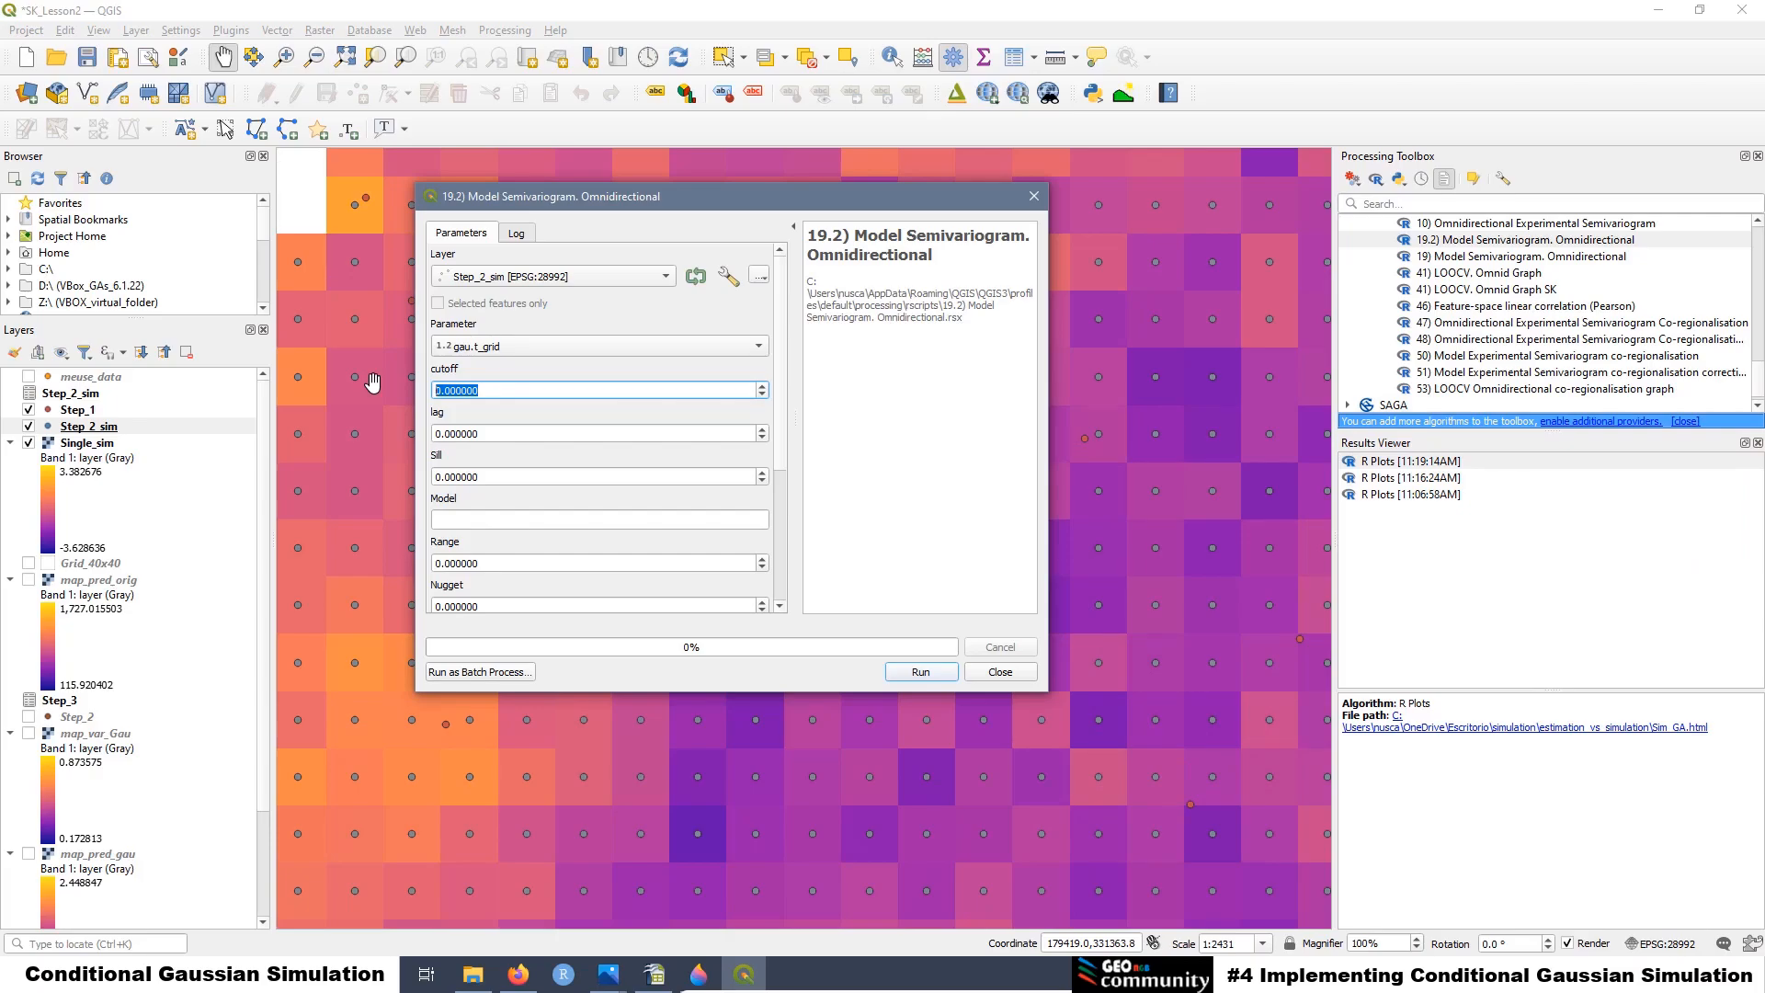
type("1250")
left_click_drag(502, 433, 430, 434)
type("1")
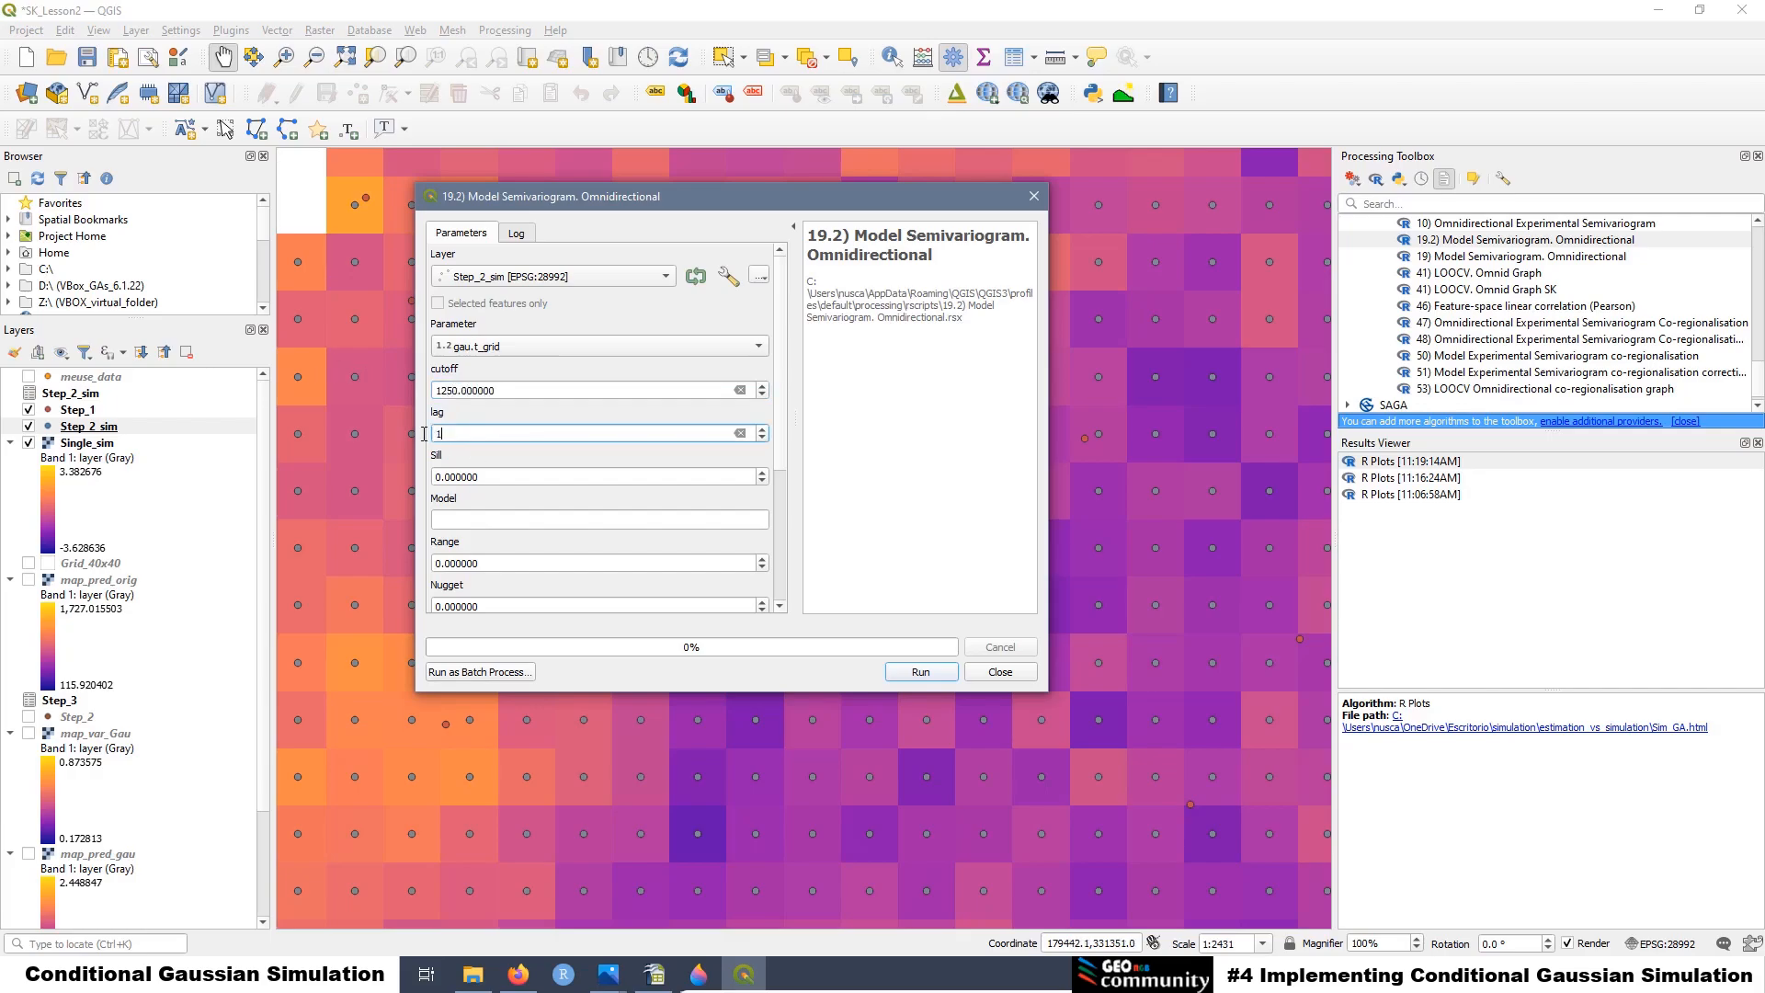
Set the semivariogram model to lag 100, sill 1.29, model Sph, range 1176.12 and nugget 0.10
key("Tab")
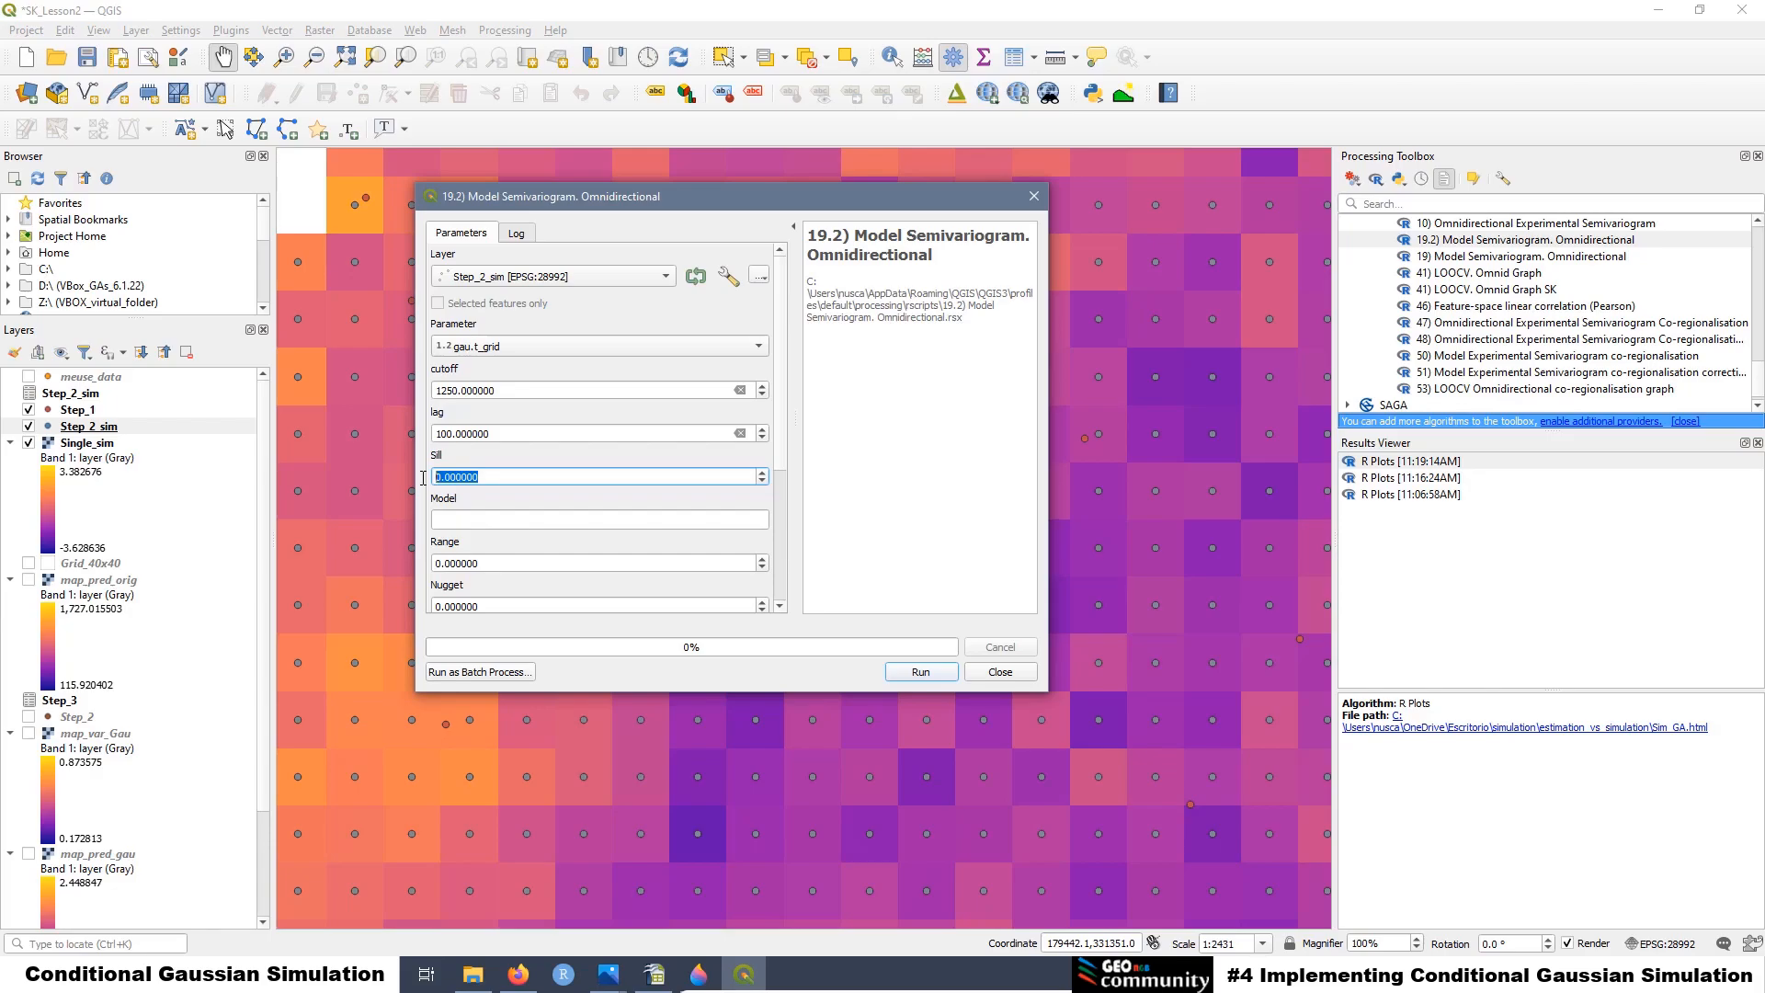
type("1.29")
left_click(472, 517)
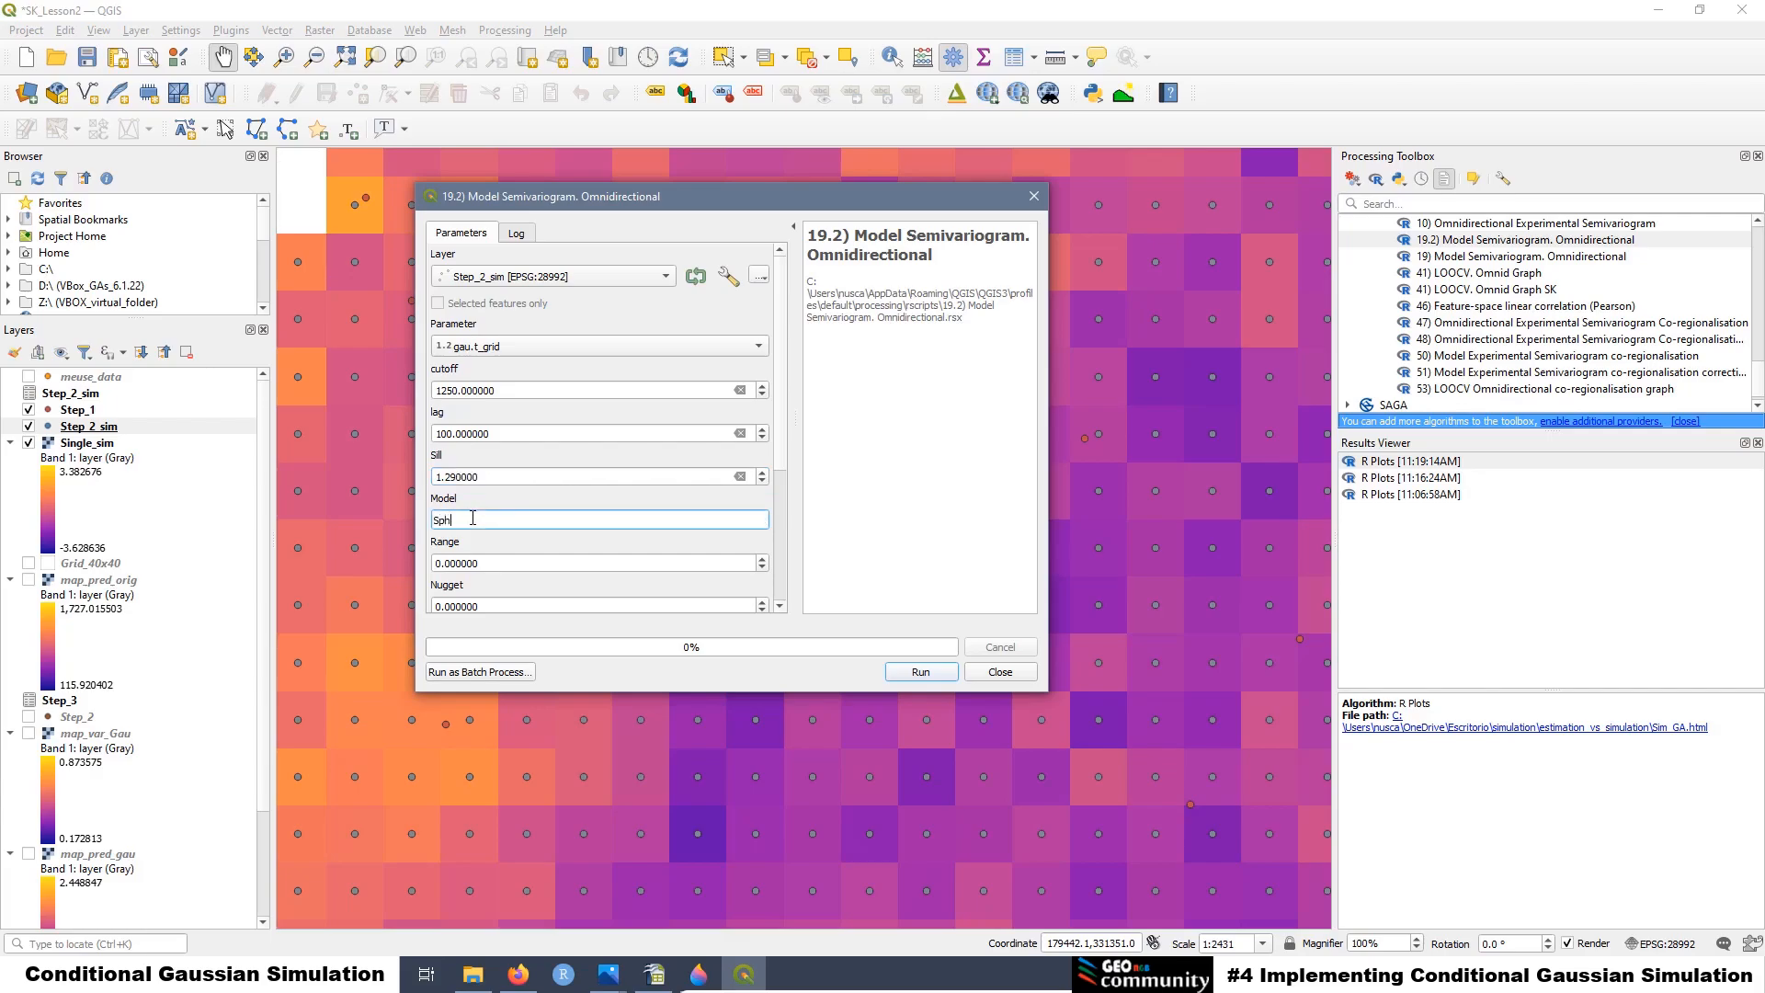
left_click(497, 563)
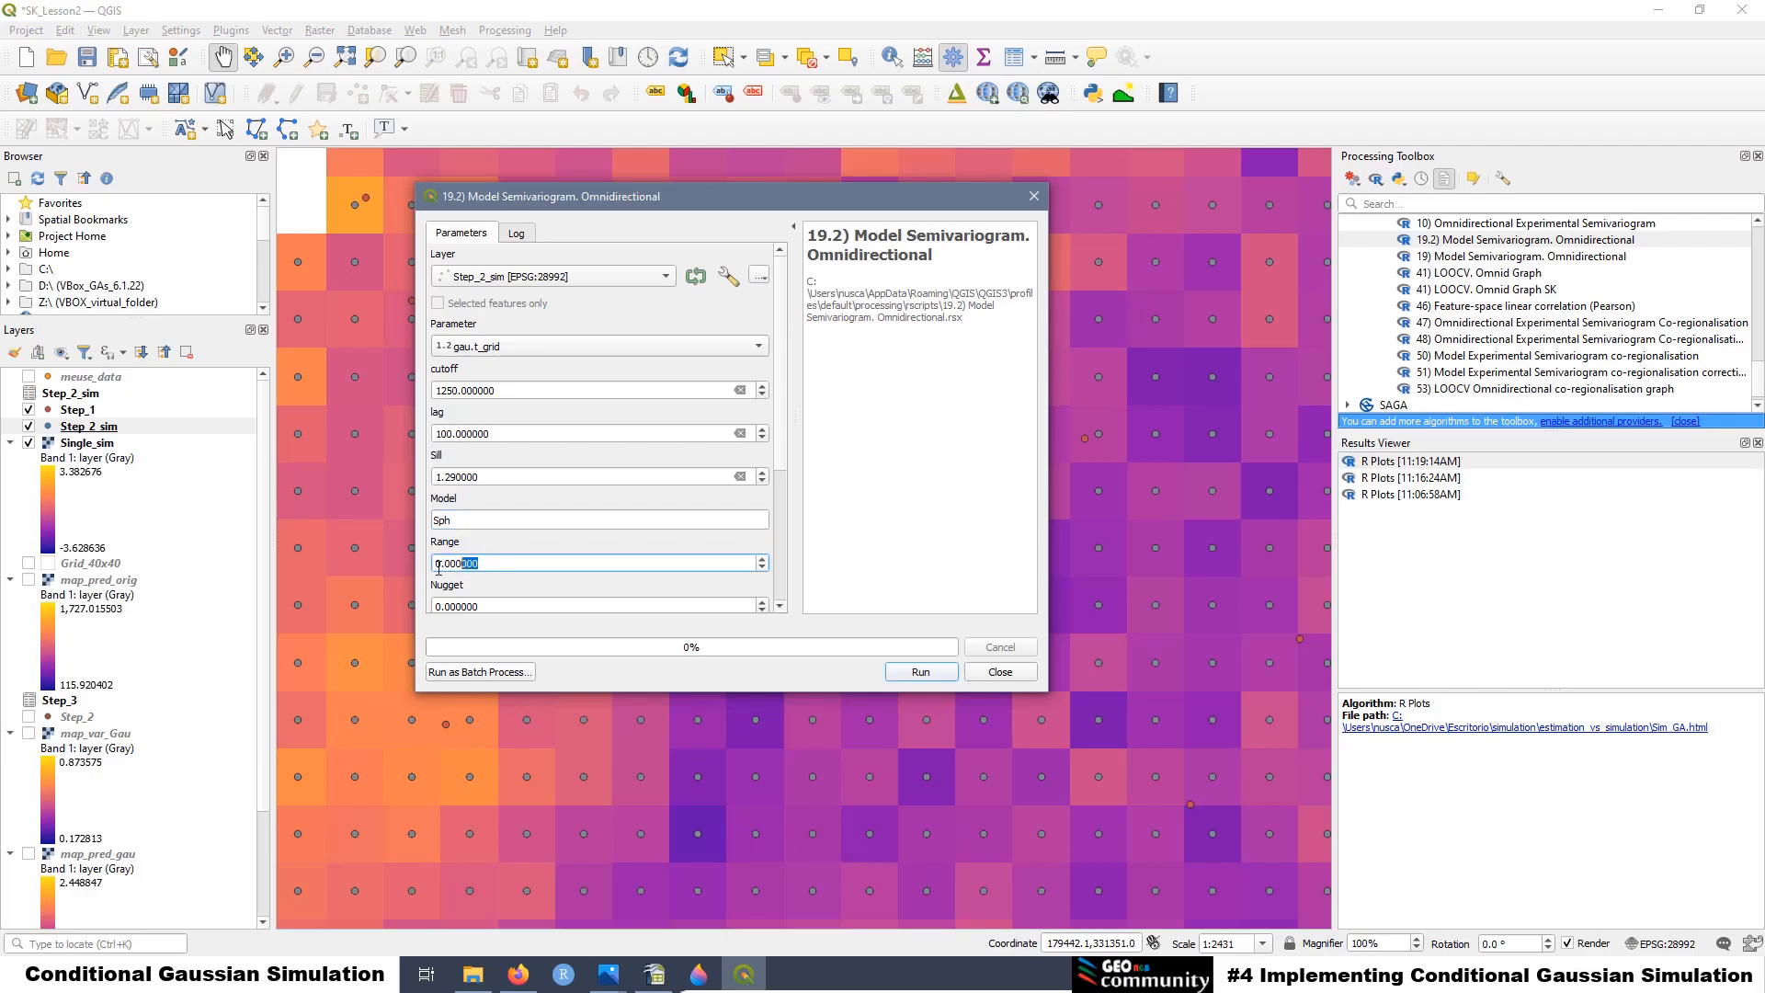
type("1176.12")
key("Tab")
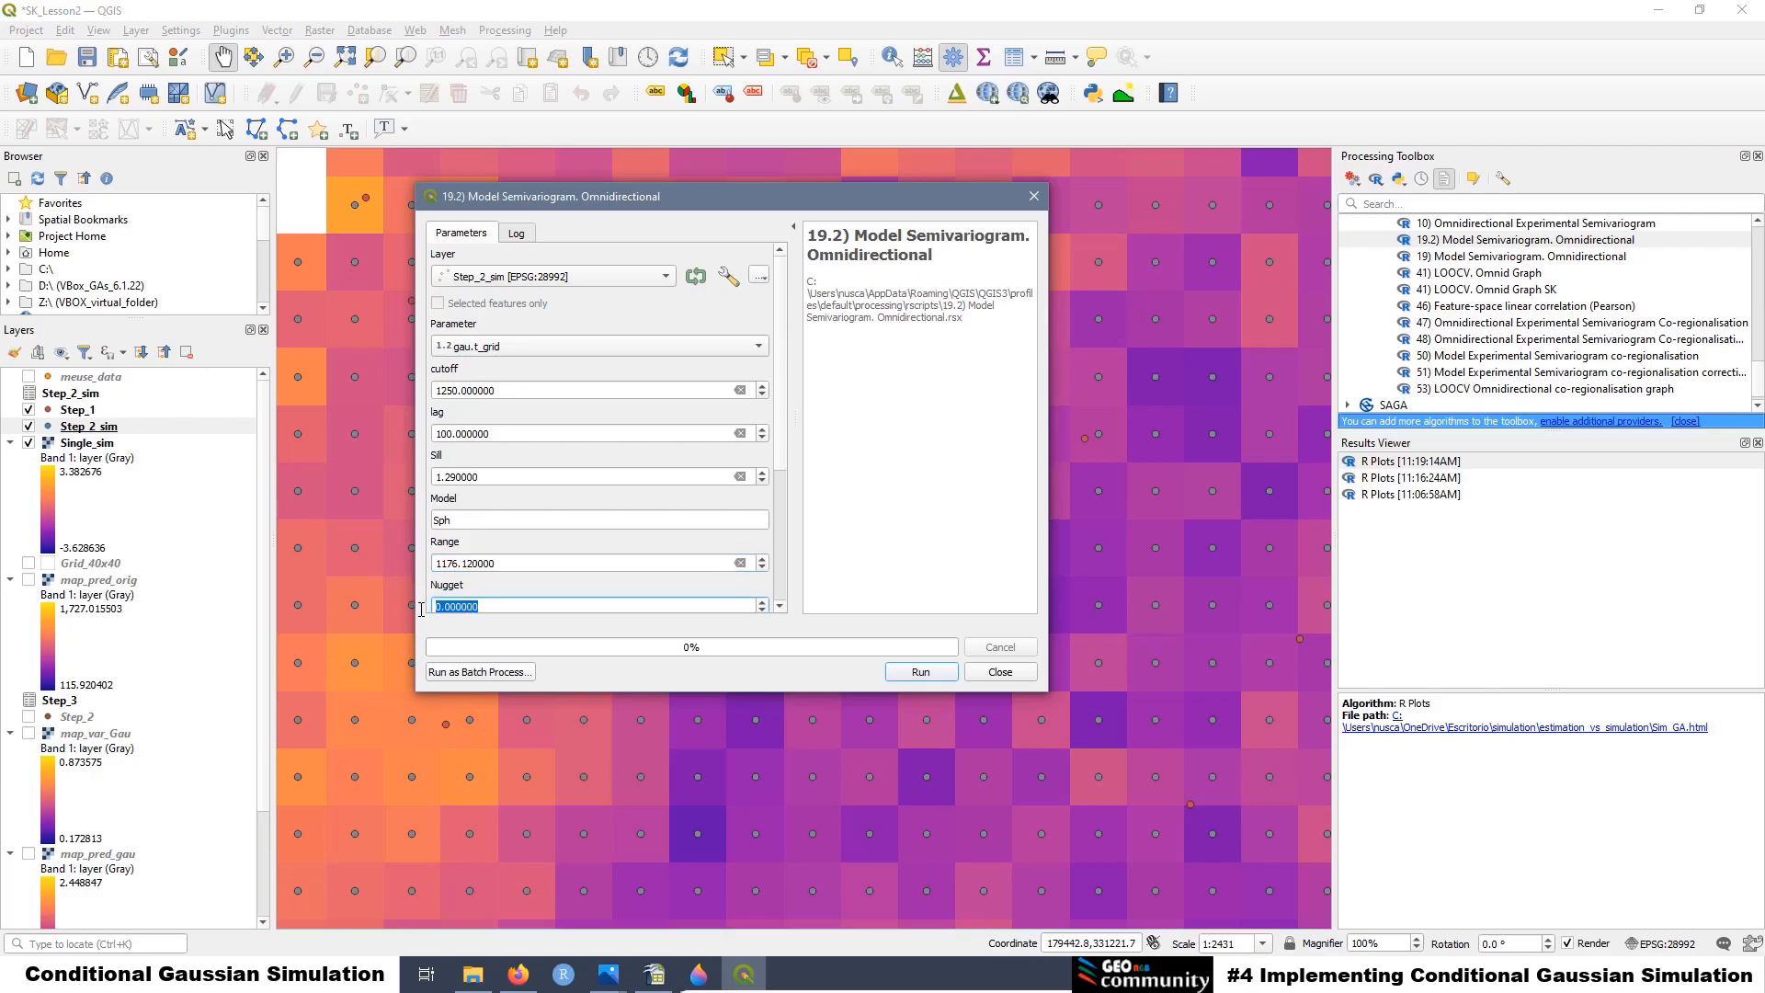
type("0.10")
Label the semivariogram plot's x axis "Lag Distance [m]" and its y axis "Semivariance"
left_click(780, 608)
left_click(780, 607)
left_click(781, 607)
left_click(781, 607)
left_click(780, 606)
left_click(781, 607)
left_click(780, 607)
left_click(781, 607)
left_click(781, 607)
left_click(781, 607)
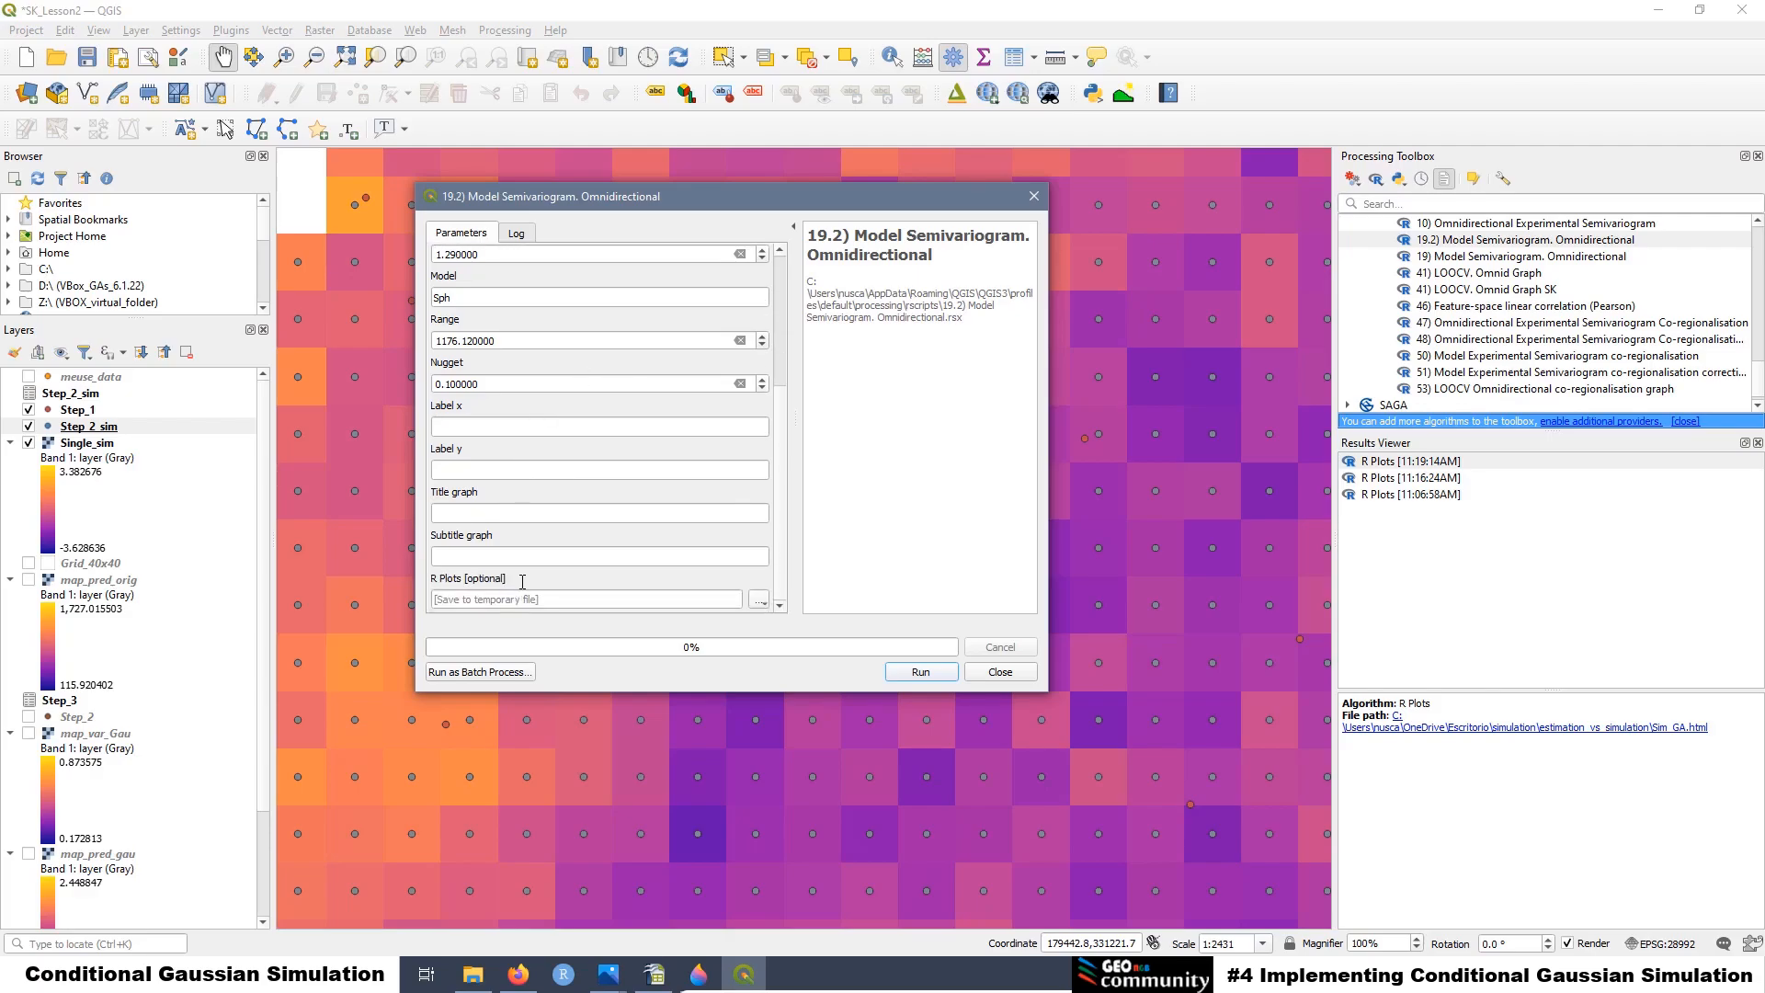
left_click(531, 426)
type("Lag Distance [m]")
left_click(531, 470)
type("Semivariance")
Title the graph "Sim Spherical Model Zinc" with the subtitle "Gaussian Anamorphosis Transformation"
left_click(532, 514)
type("Sim Spherical Model Zinc")
left_click(462, 558)
type("Gaussian Anamorphosis Transformation")
Set the R plot output file to Sim_model in the estimation_vs_simulation folder and run the semivariogram model
left_click(759, 600)
left_click(802, 662)
type("Sim_model")
key("Return")
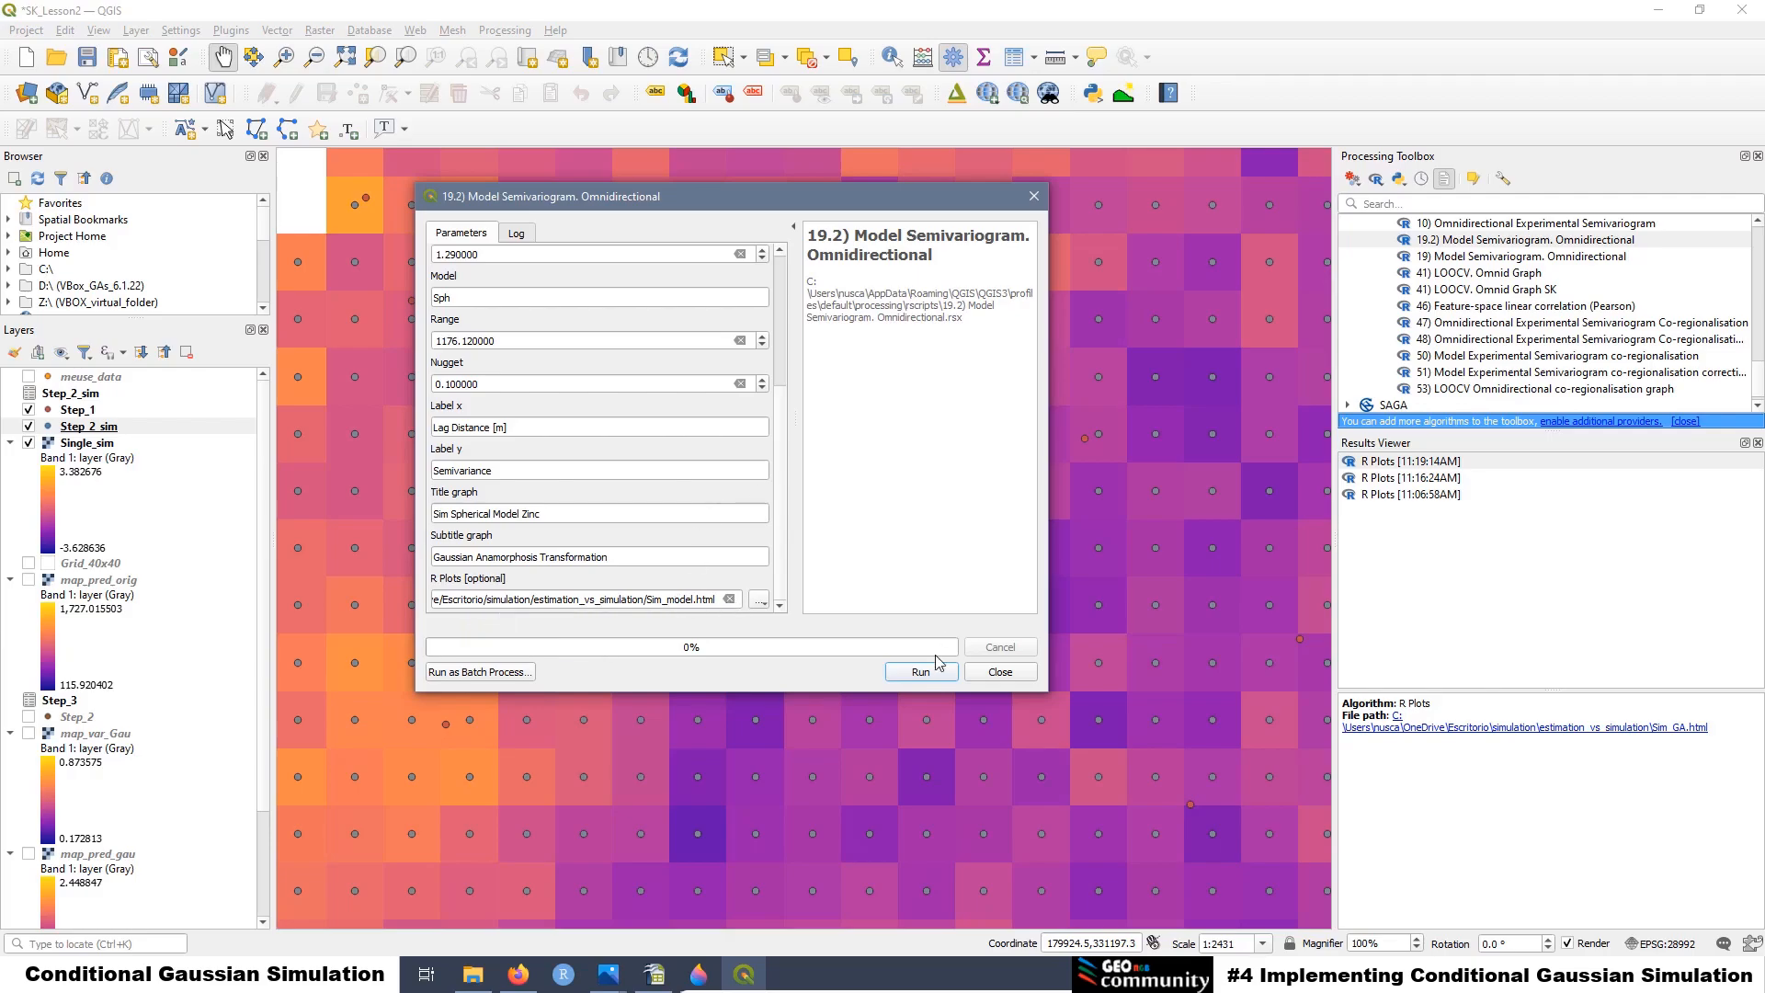
left_click(917, 682)
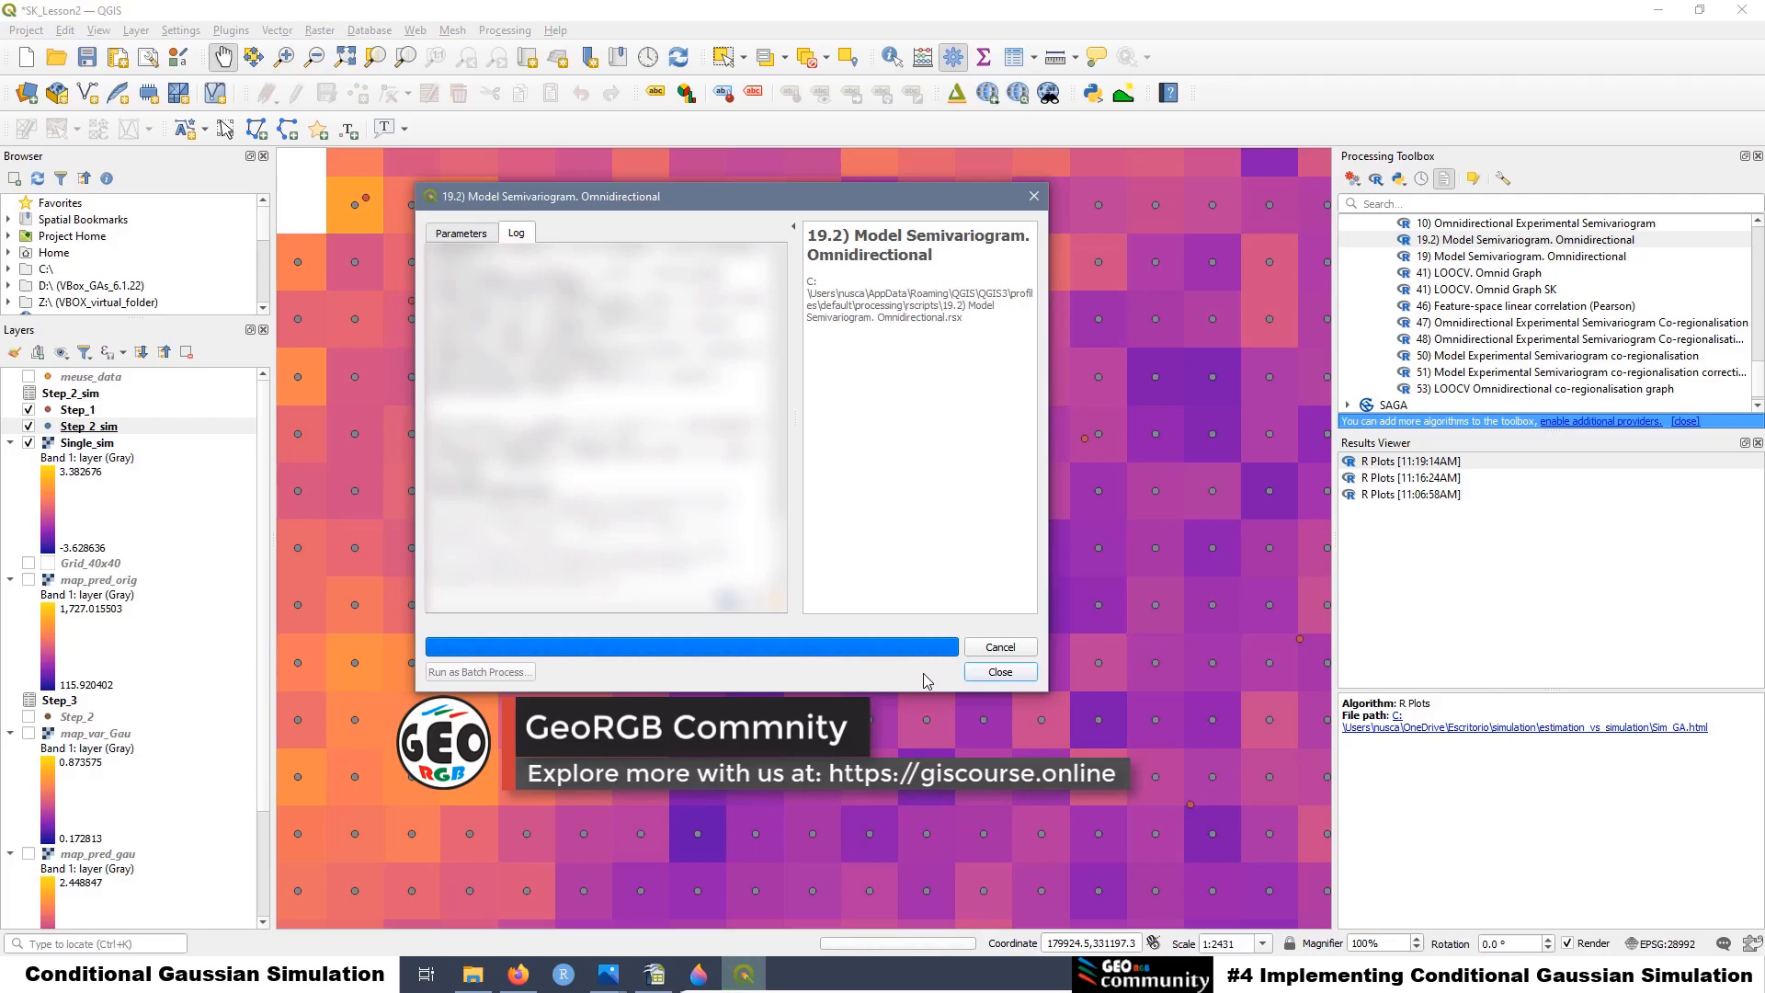
Examine the fitted nugget, partial sill and range in the log and compare them with the entered parameters
left_click_drag(599, 408, 435, 392)
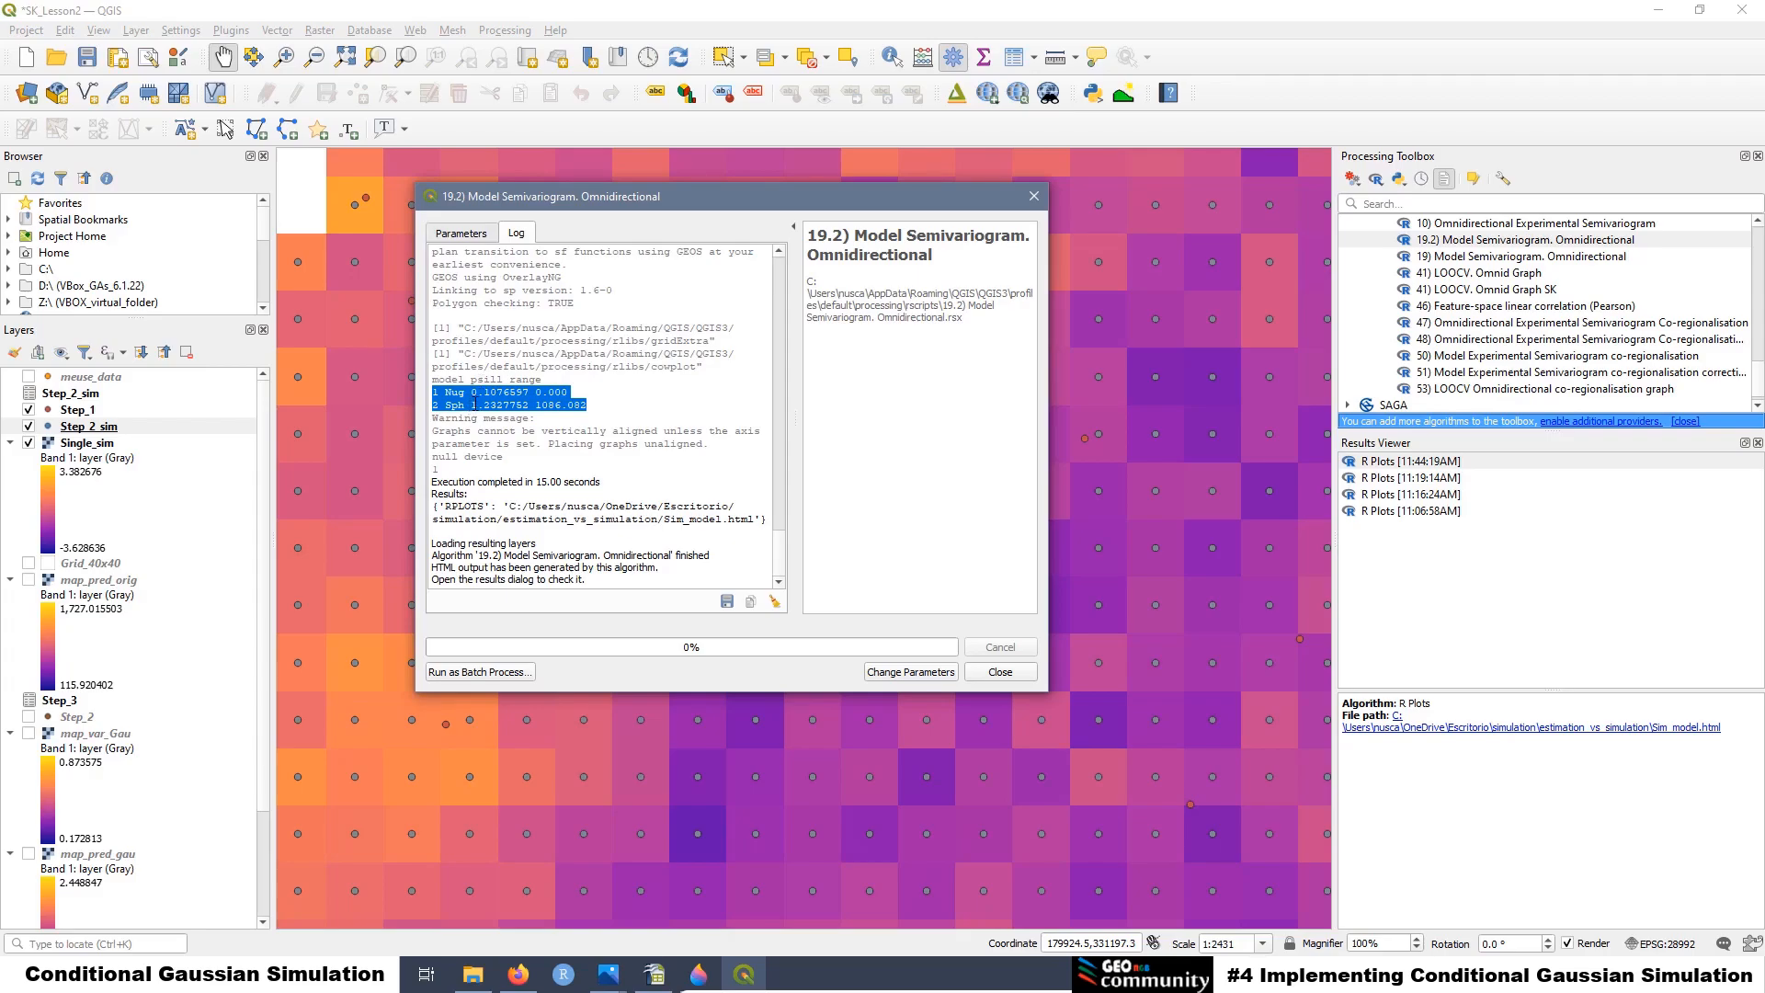
left_click(603, 410)
left_click_drag(585, 409, 538, 409)
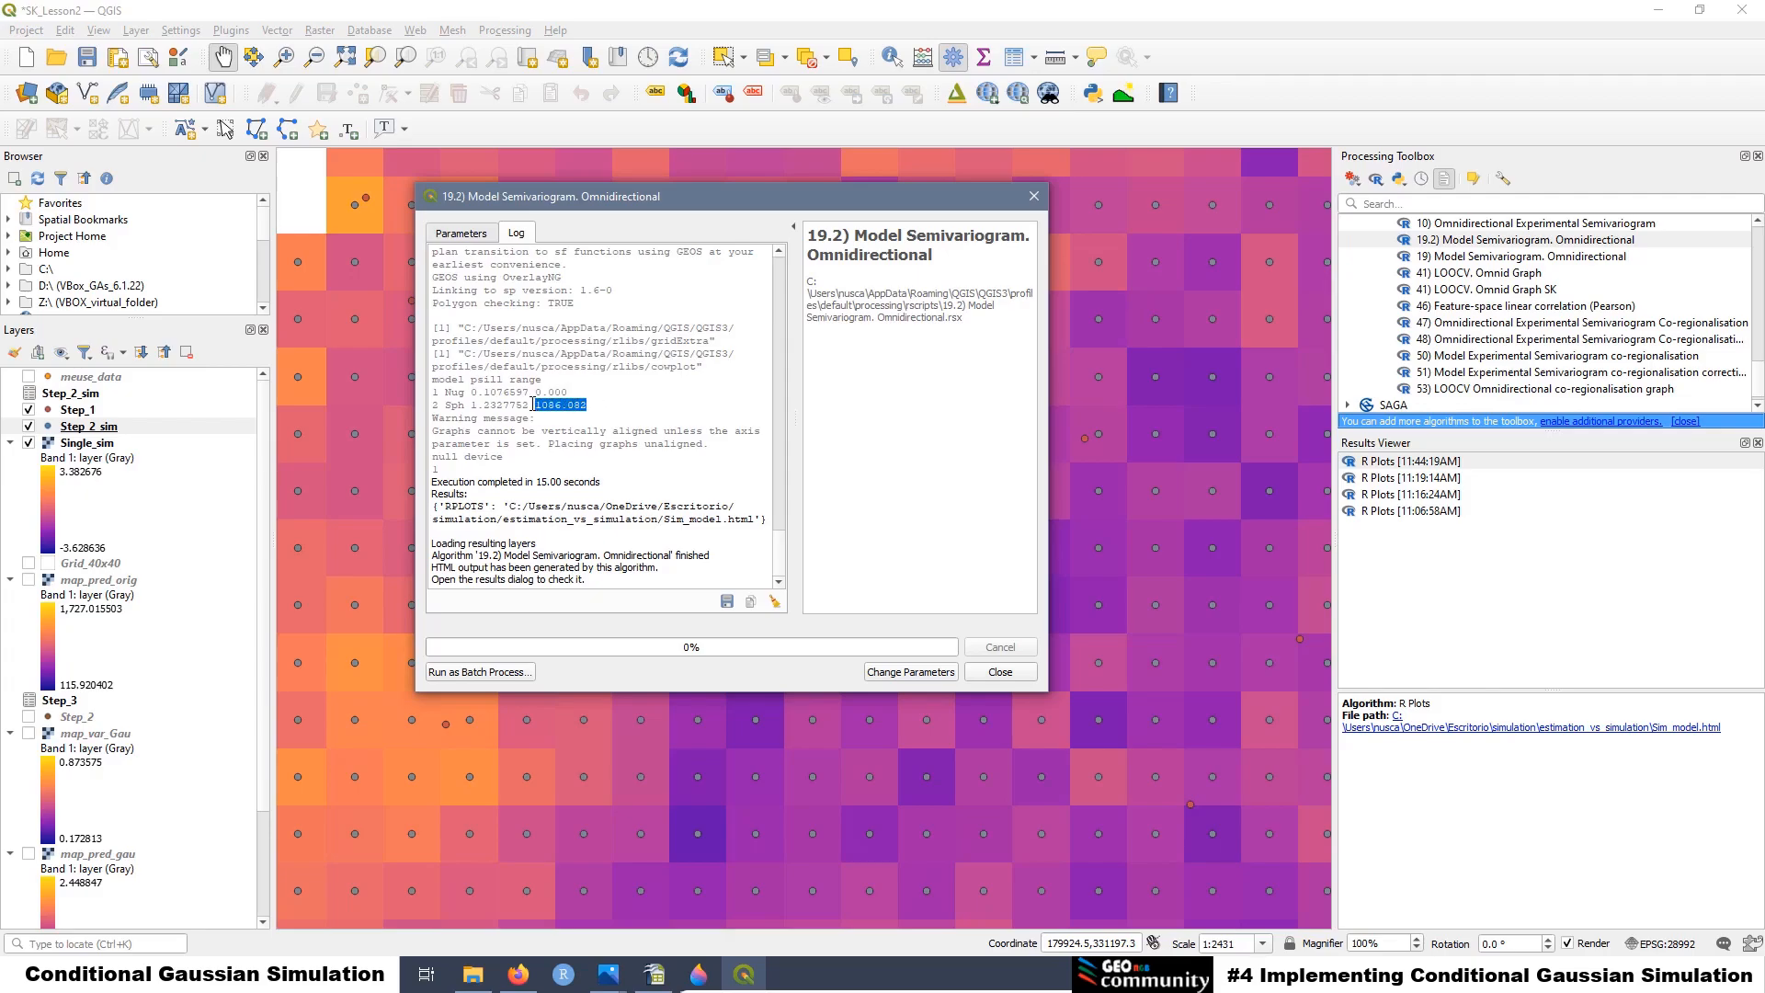
left_click_drag(530, 406, 470, 405)
left_click_drag(589, 405, 535, 406)
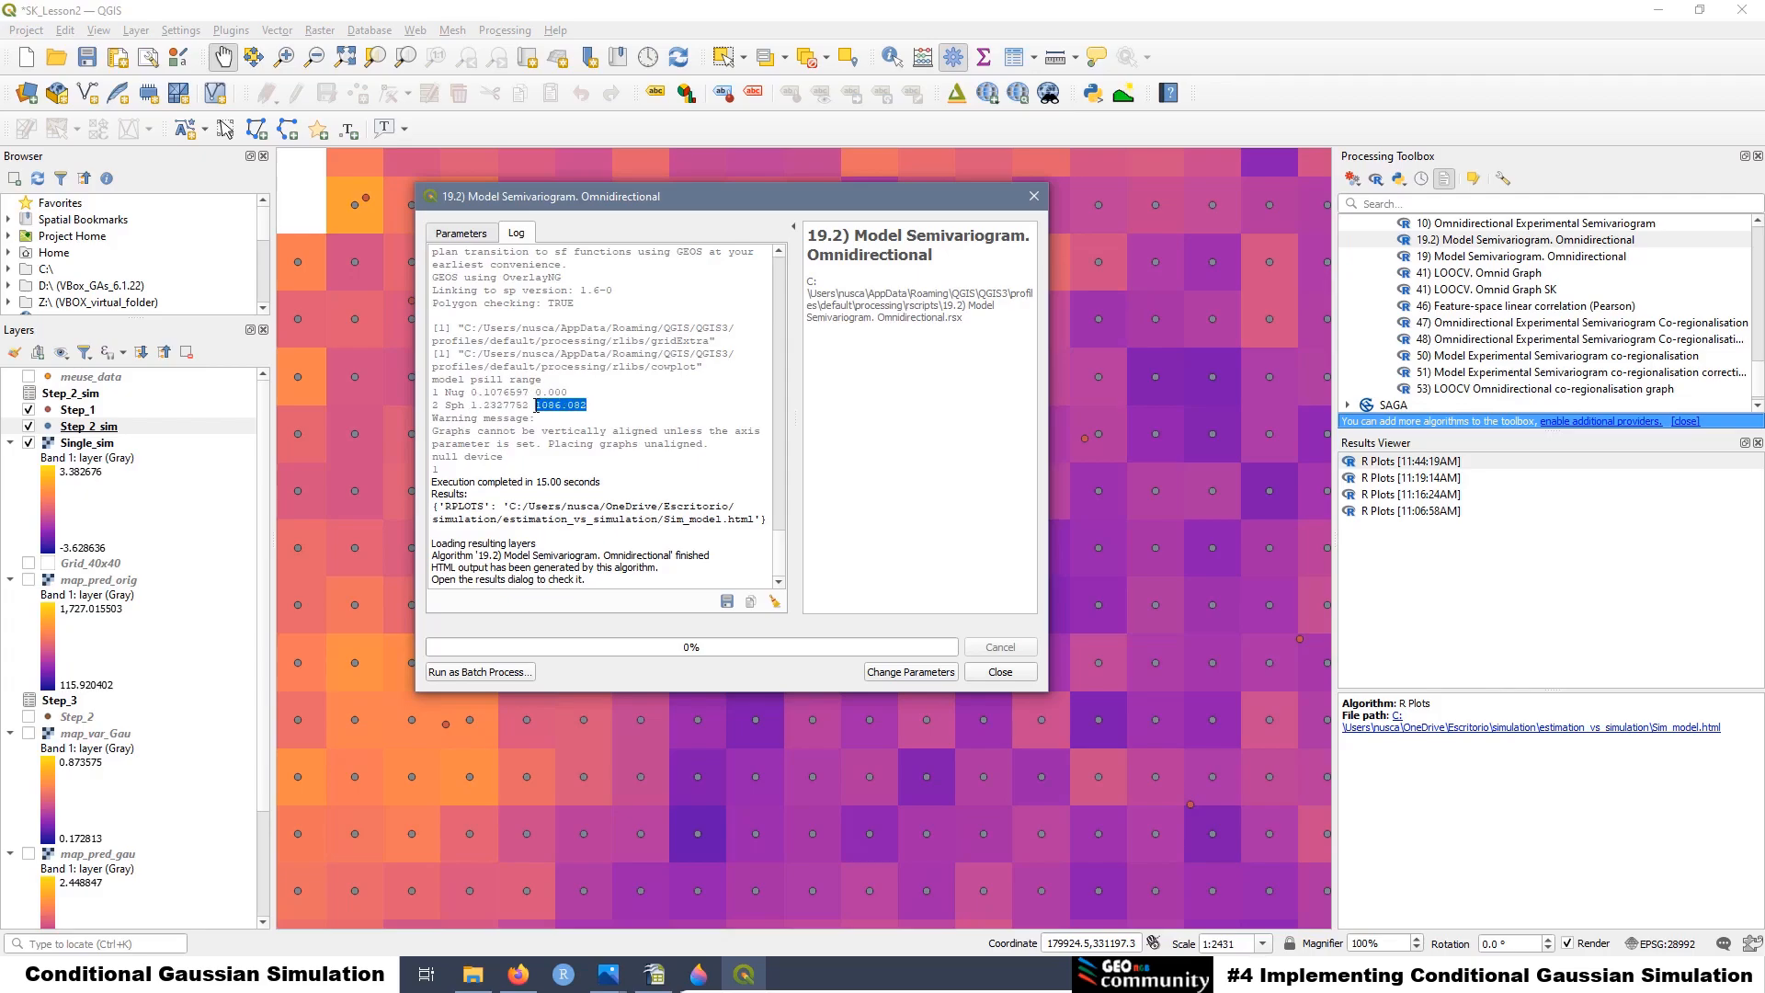
left_click(462, 236)
scroll(546, 411, "down", 2)
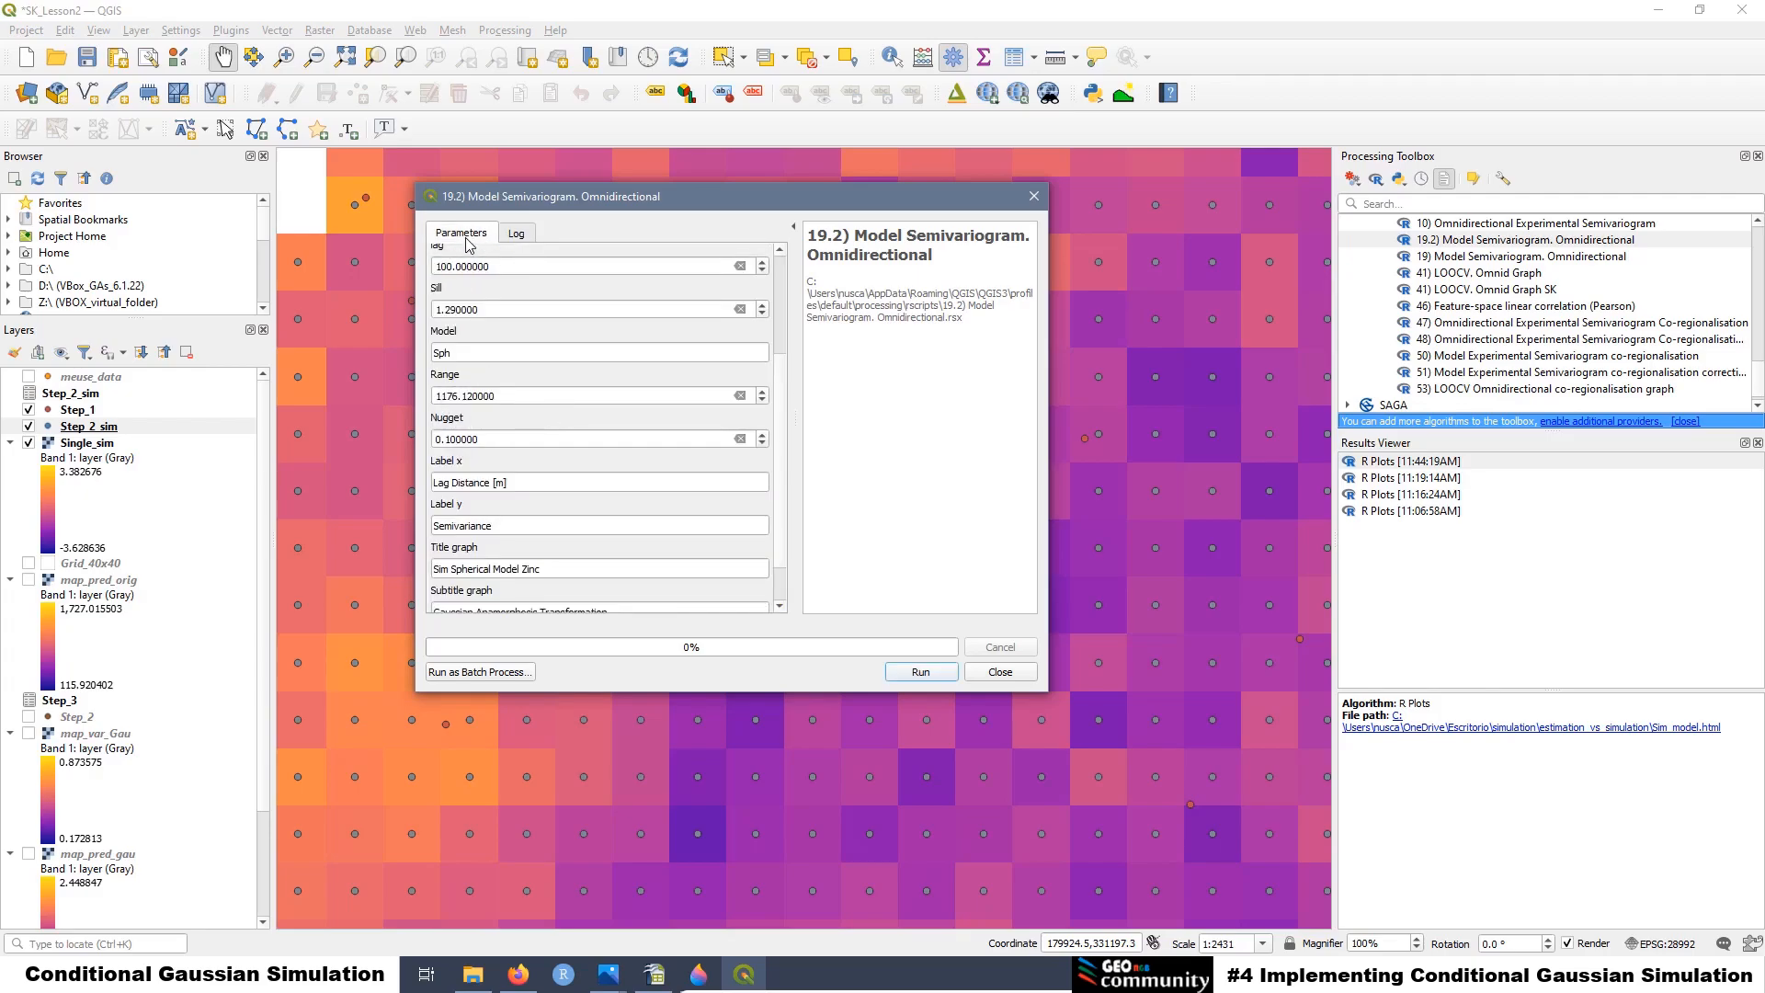
left_click(516, 235)
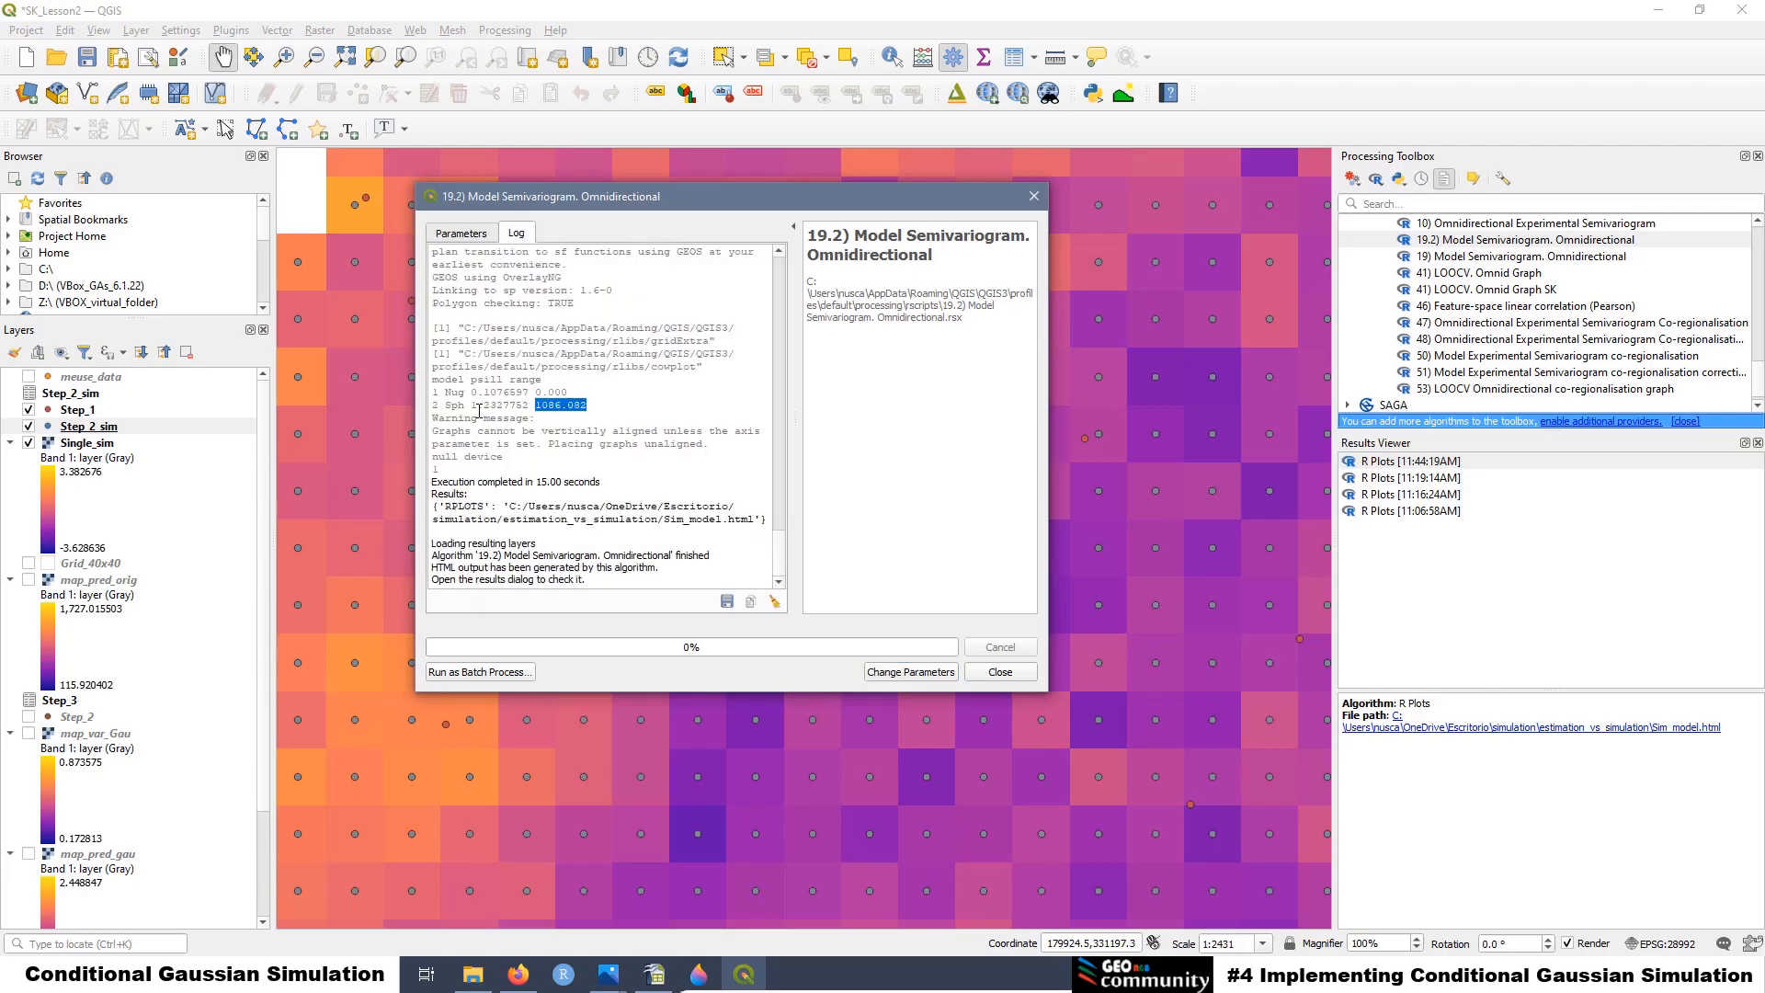
left_click(526, 407)
left_click_drag(531, 406, 471, 405)
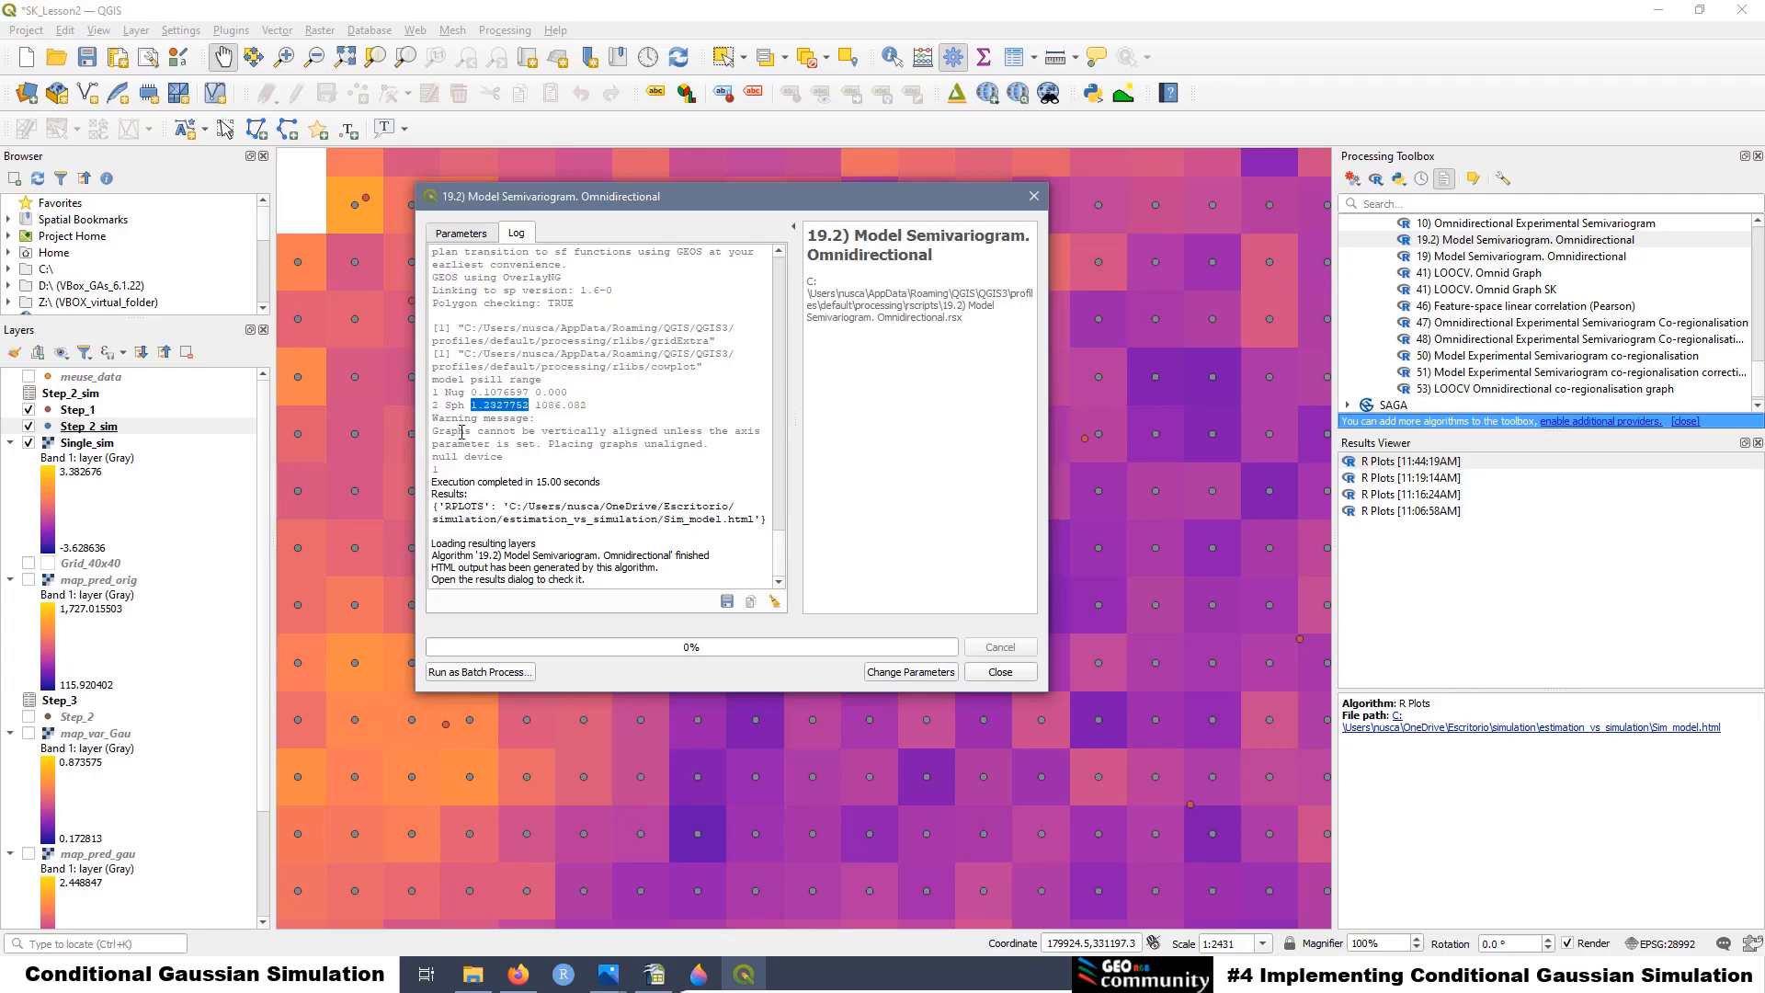
left_click(461, 234)
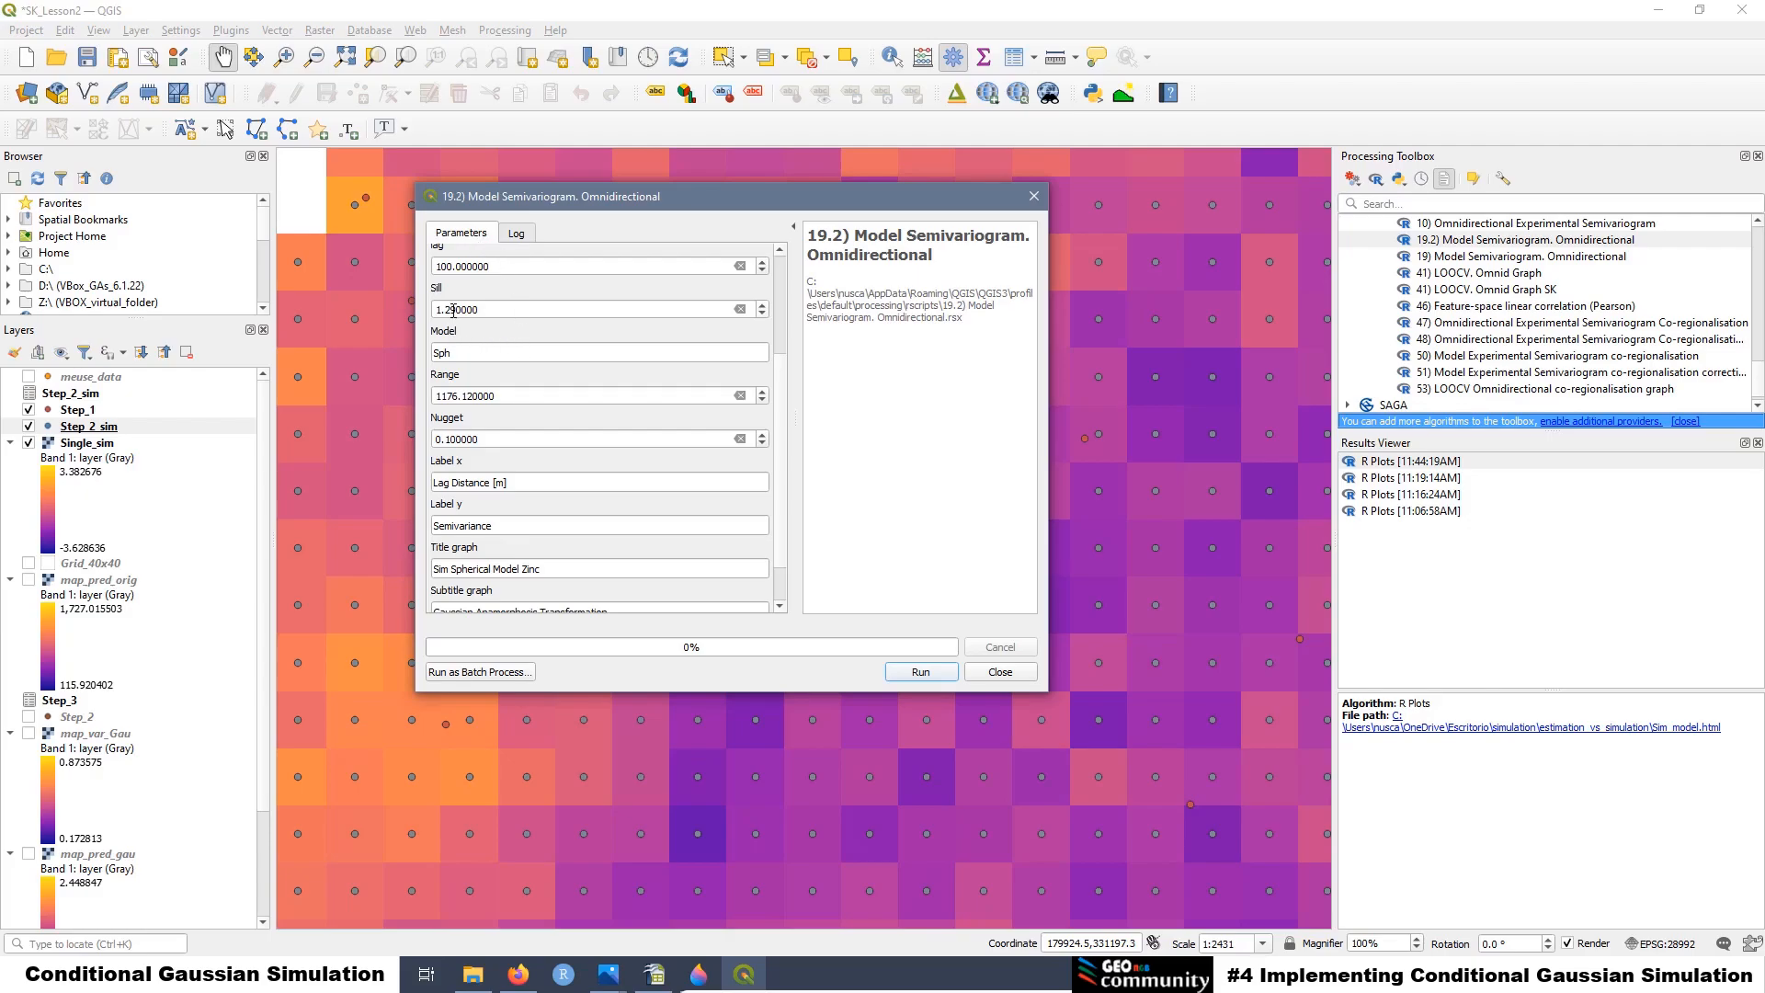
left_click(516, 235)
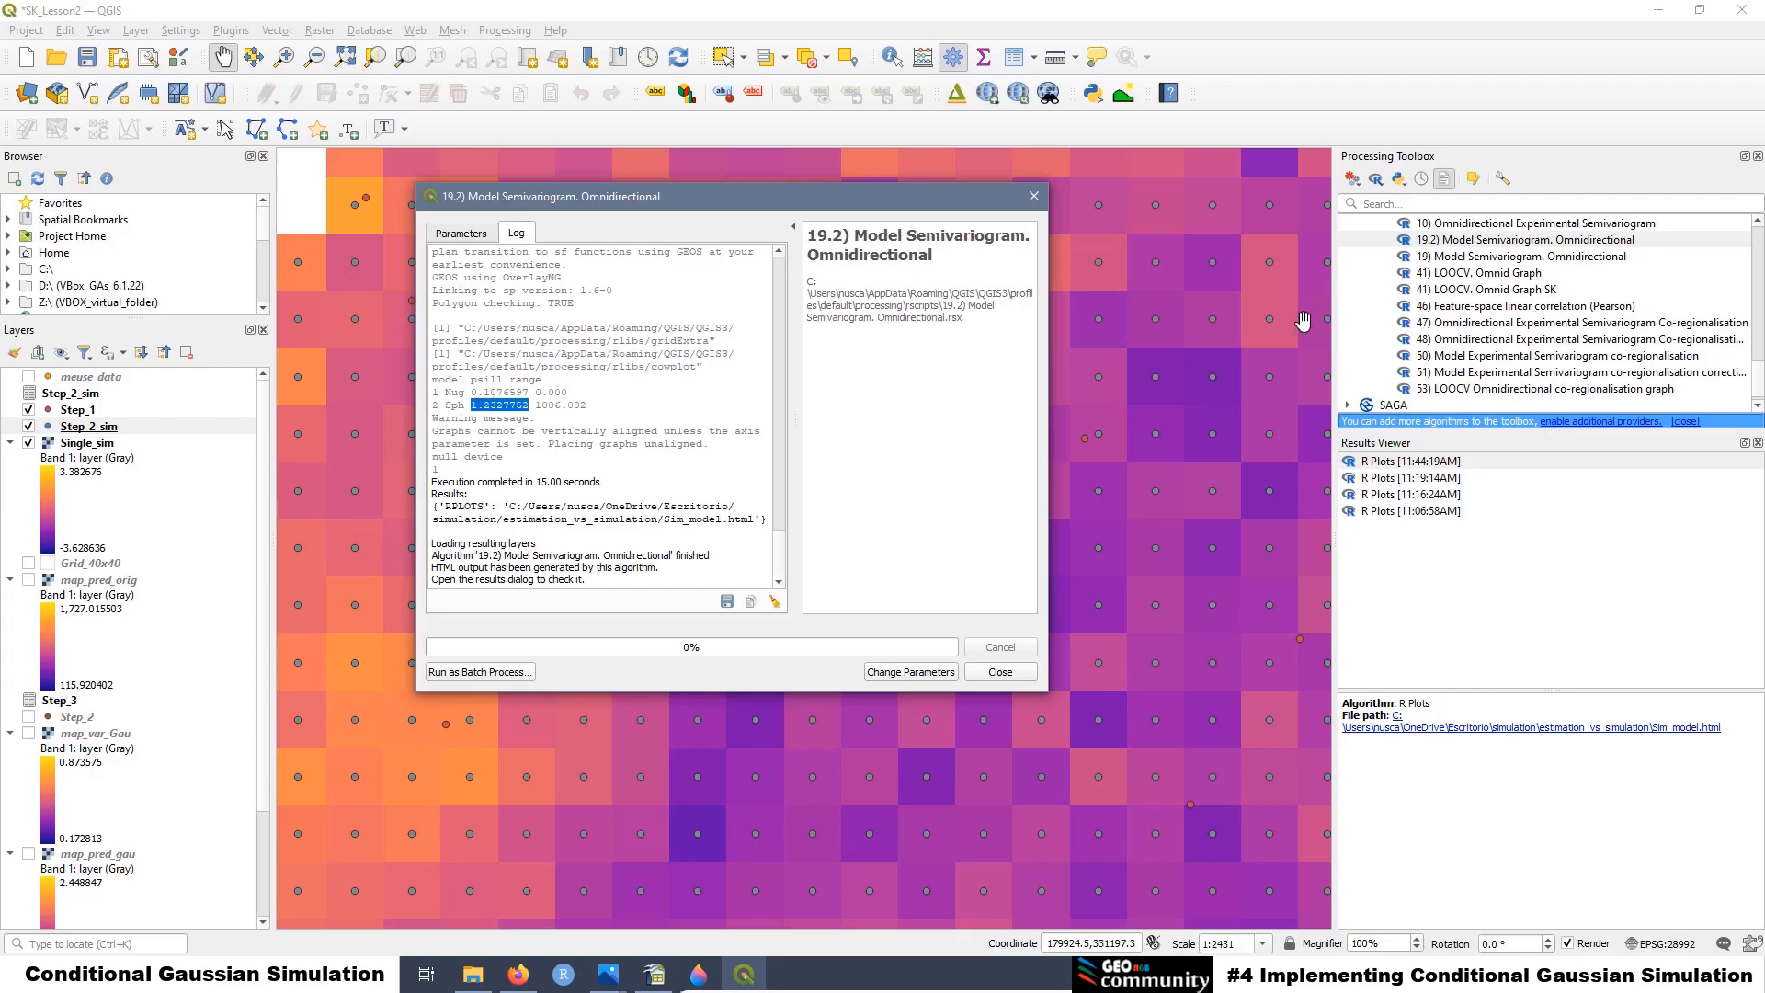
View the newest R plot of the spherical model in the browser, enlarged to 150%
double_click(1395, 462)
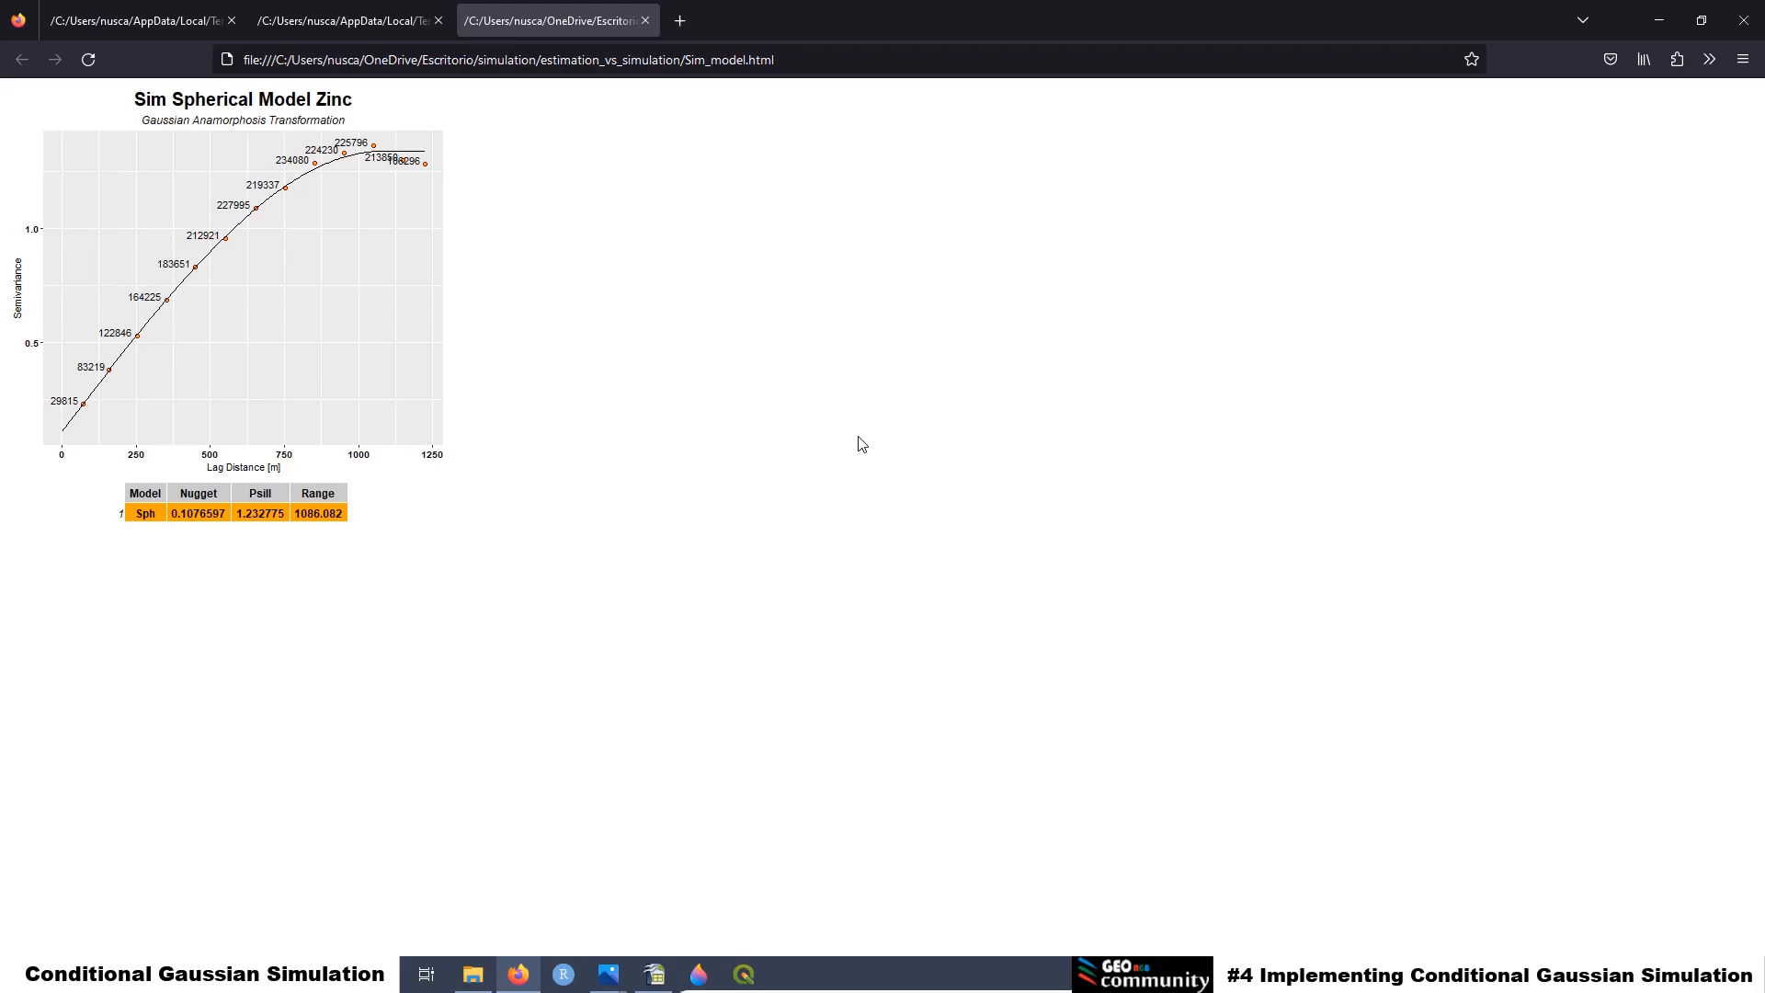
key("ctrl+plus")
key("ctrl+plus")
key("ctrl+plus")
key("ctrl+plus")
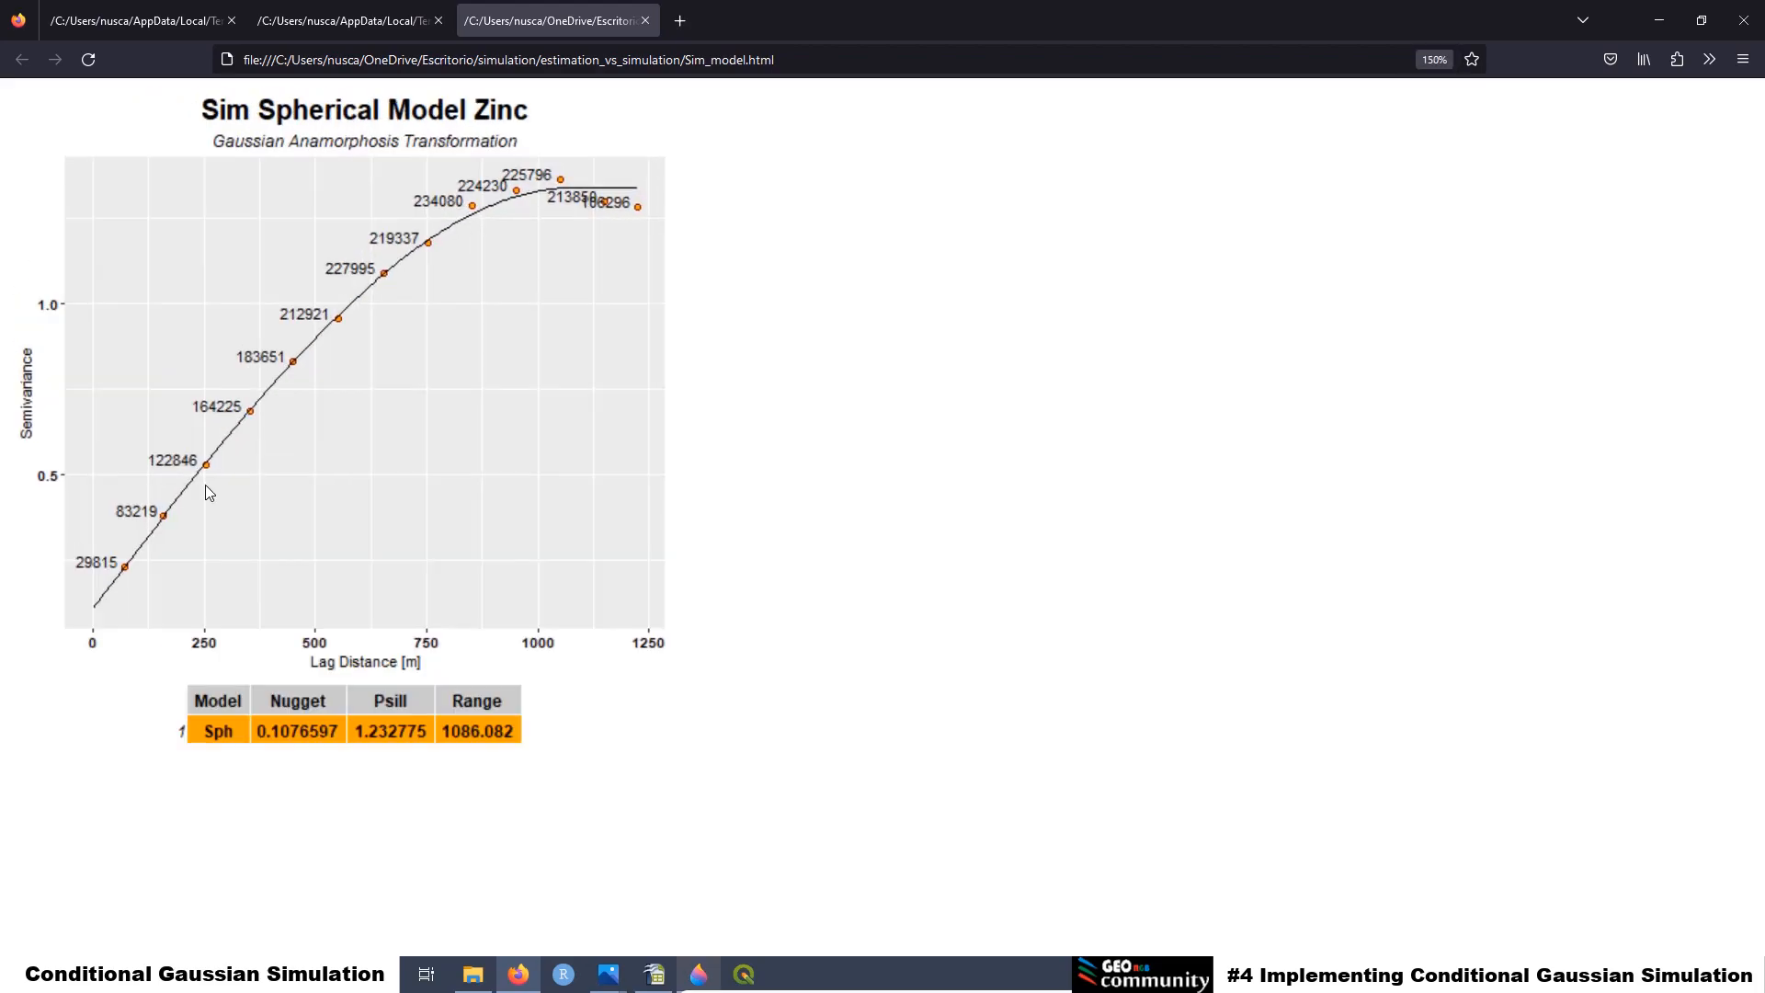
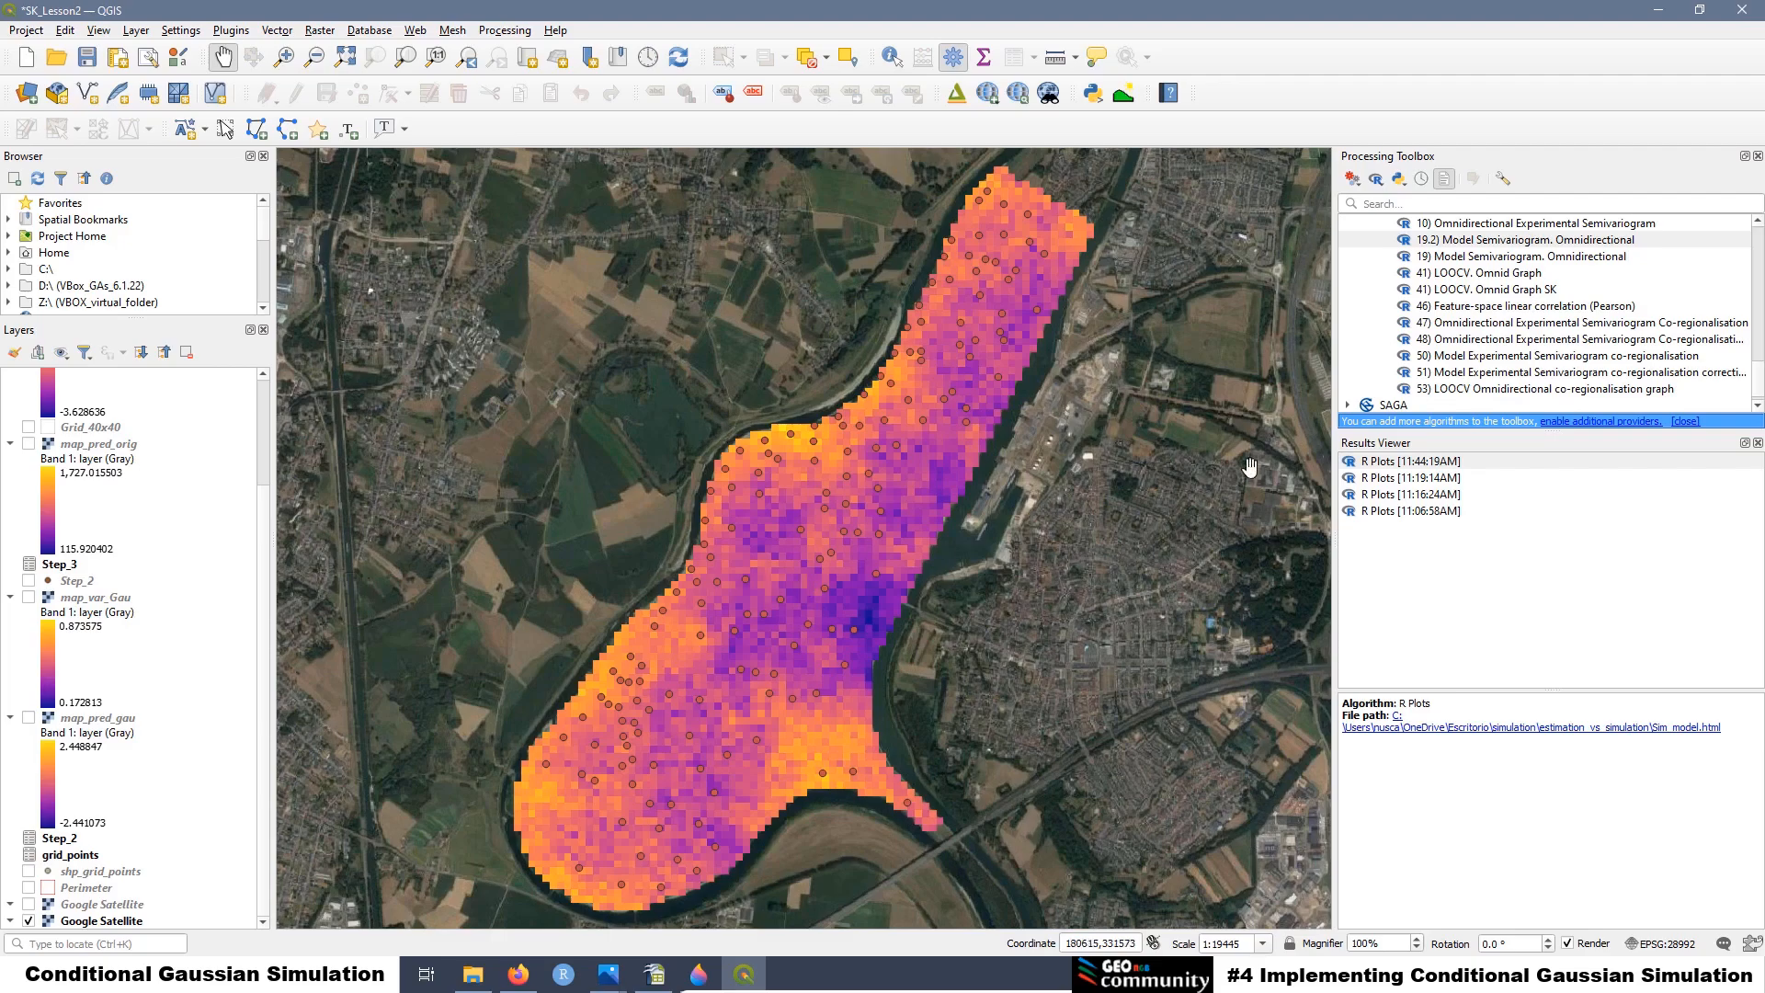
Start Step 3 Back Transformation Gaussian Anamorphosis with meuse_data as the original layer and zinc as the original parameter
scroll(1413, 355, "up", 3)
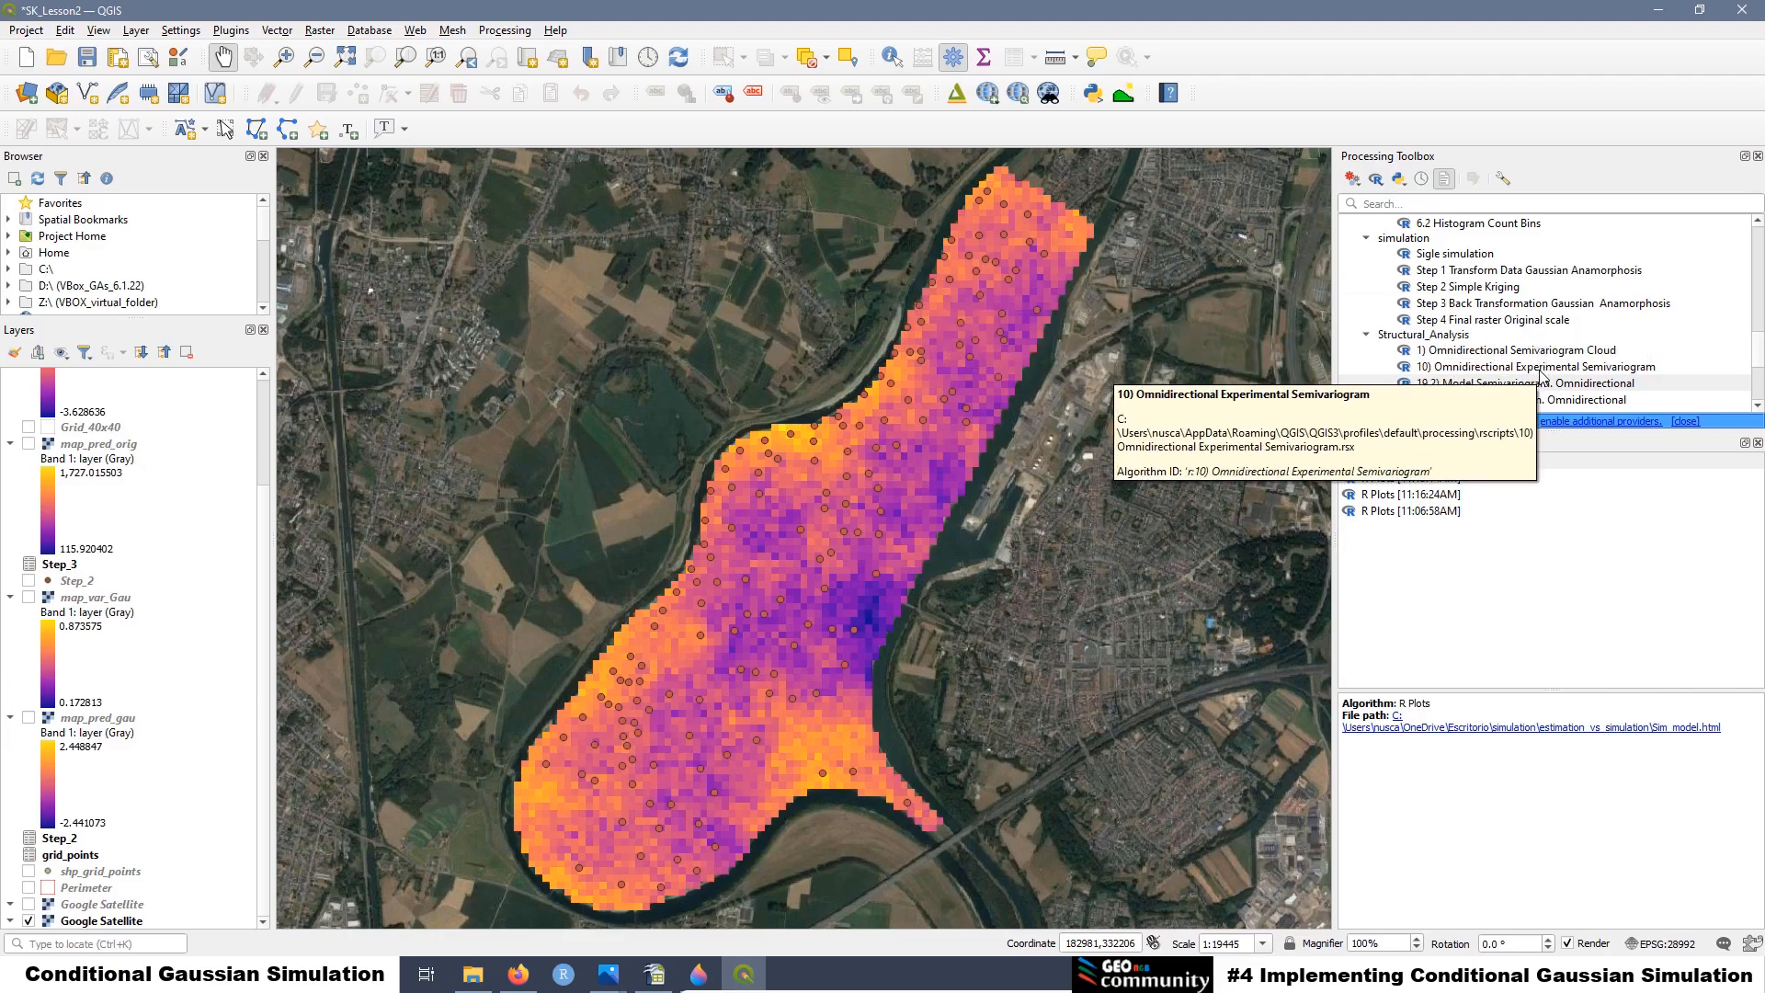
double_click(1466, 307)
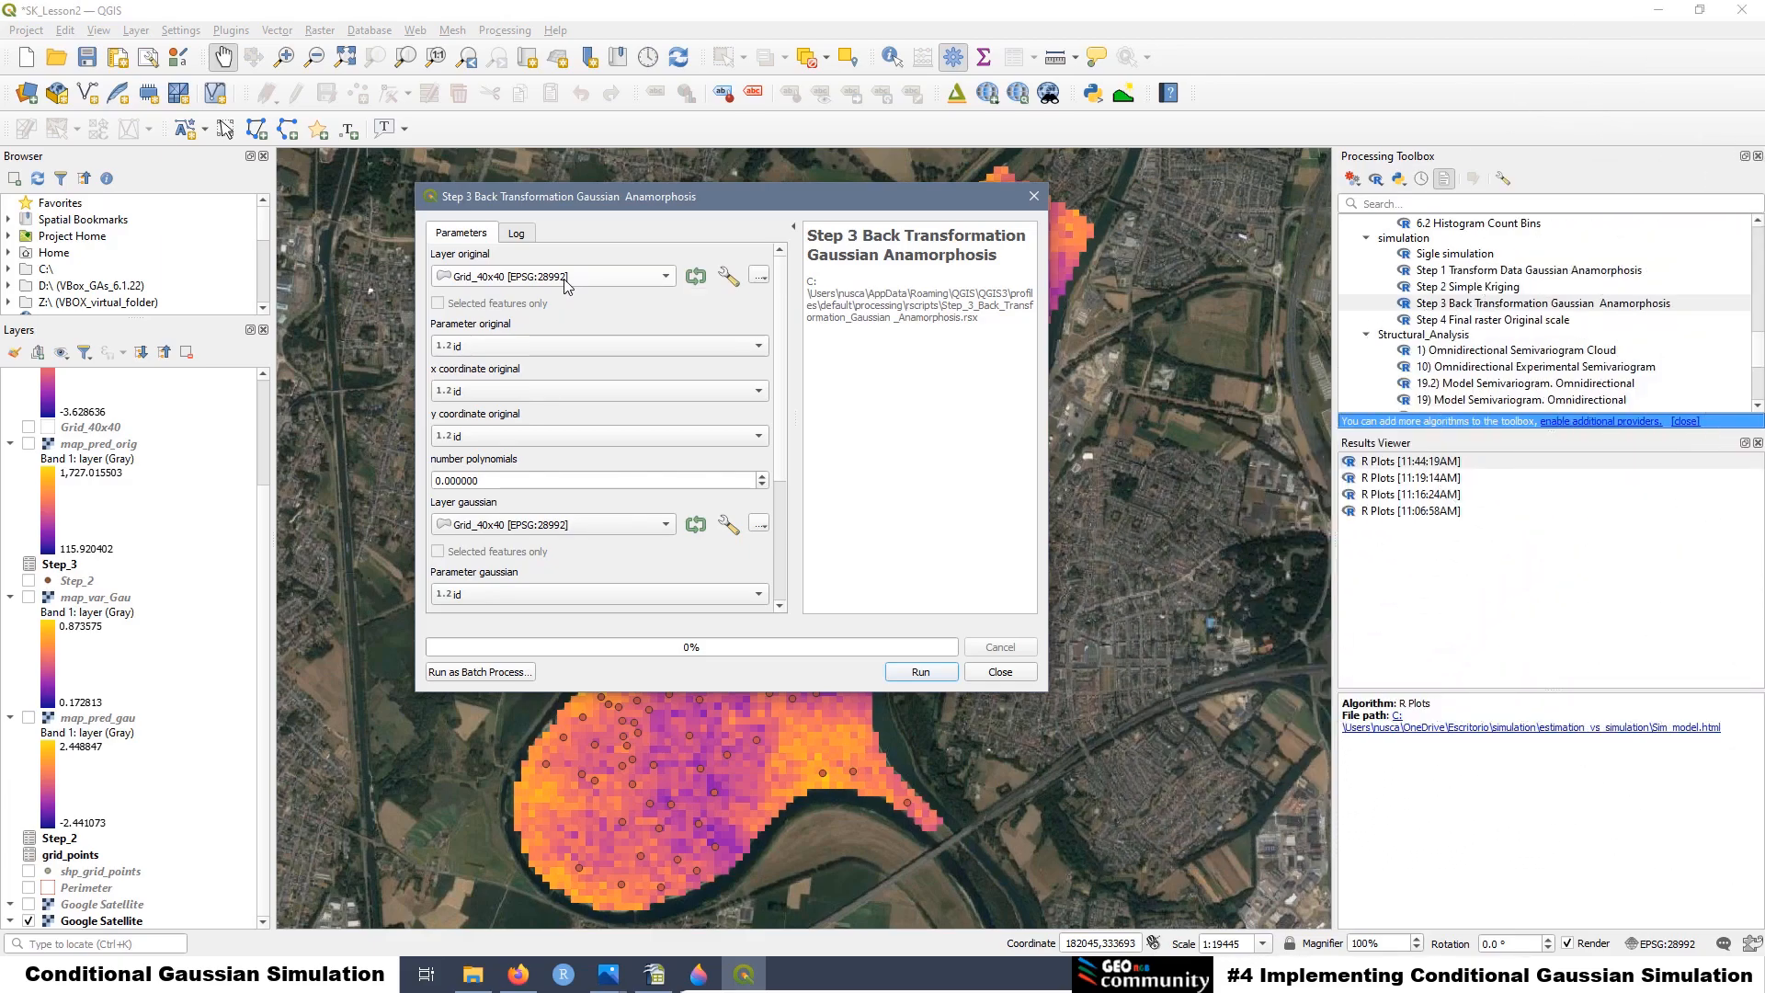
left_click(565, 286)
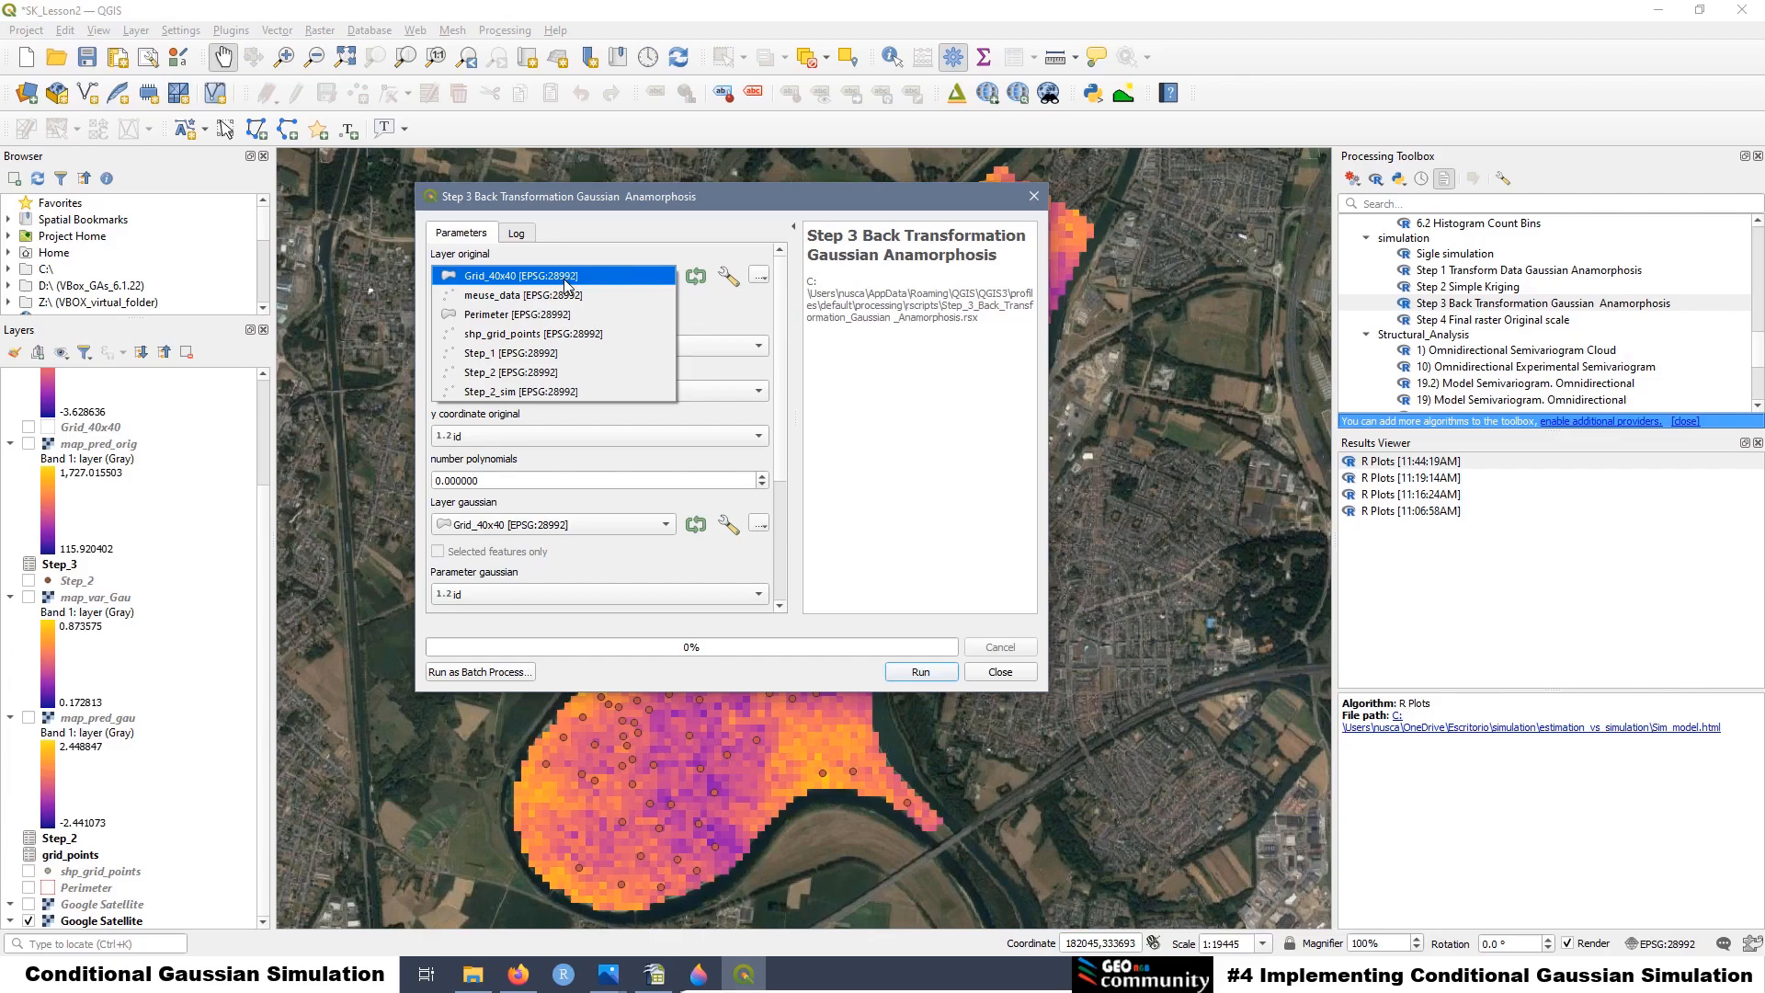
left_click(563, 295)
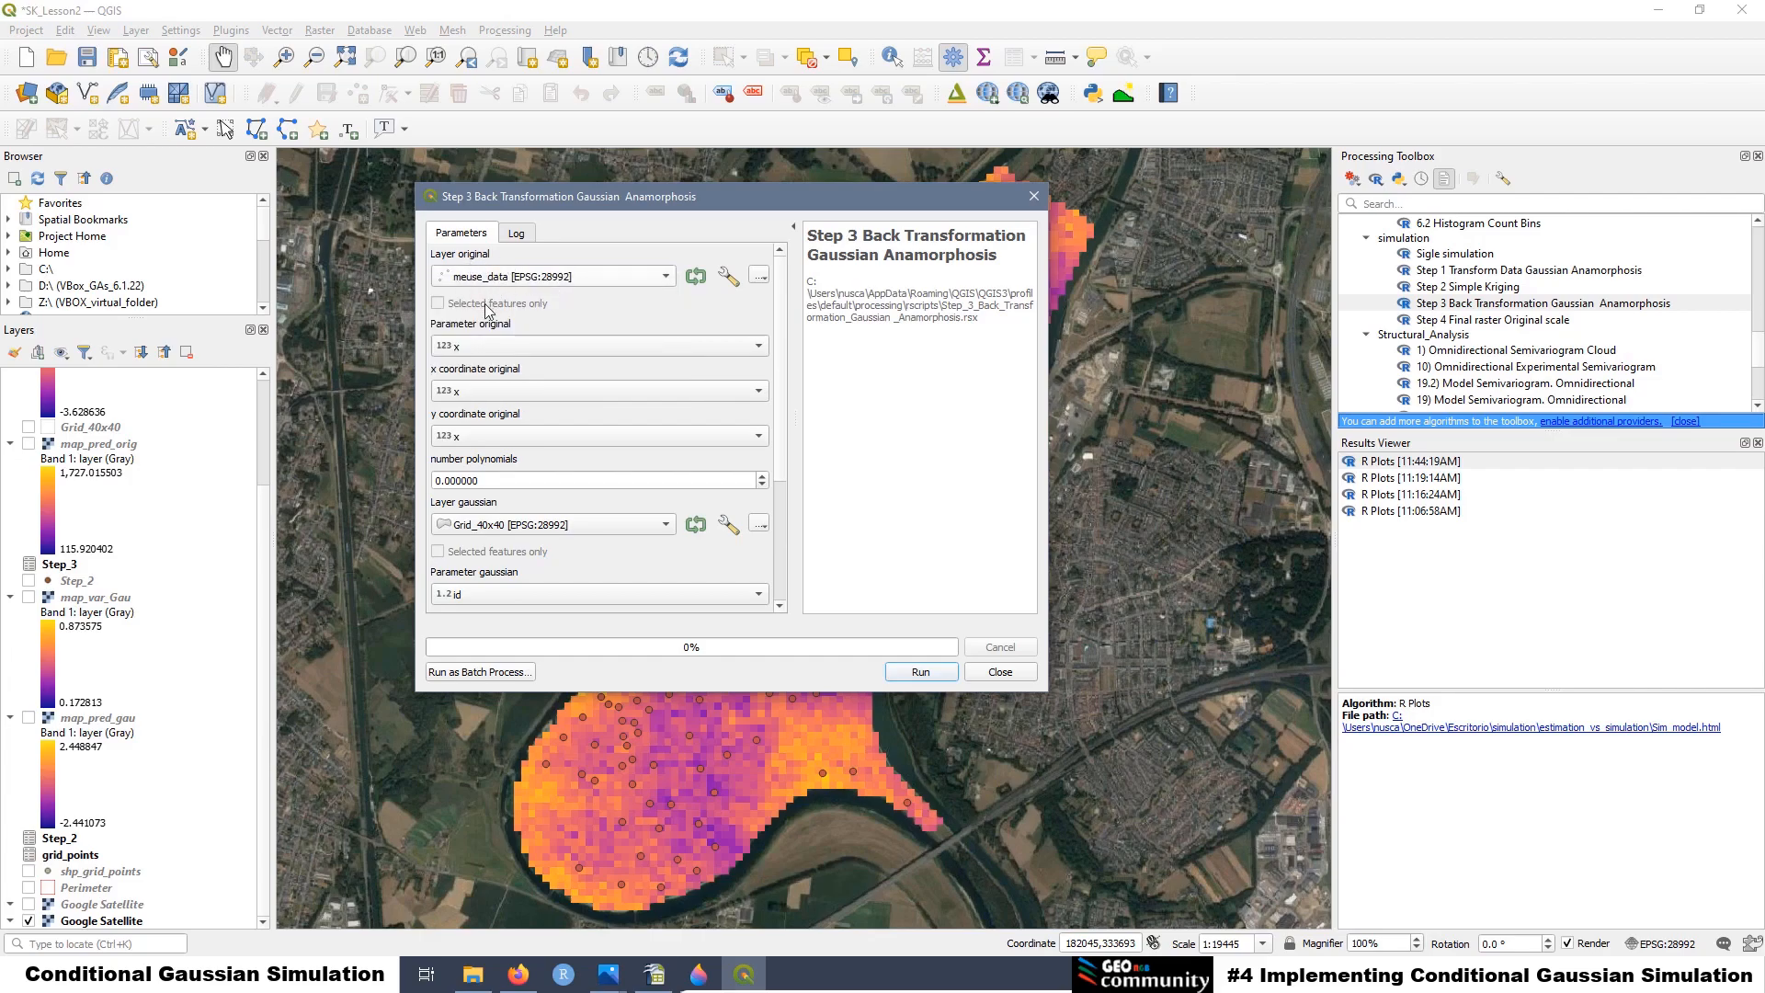
left_click(478, 349)
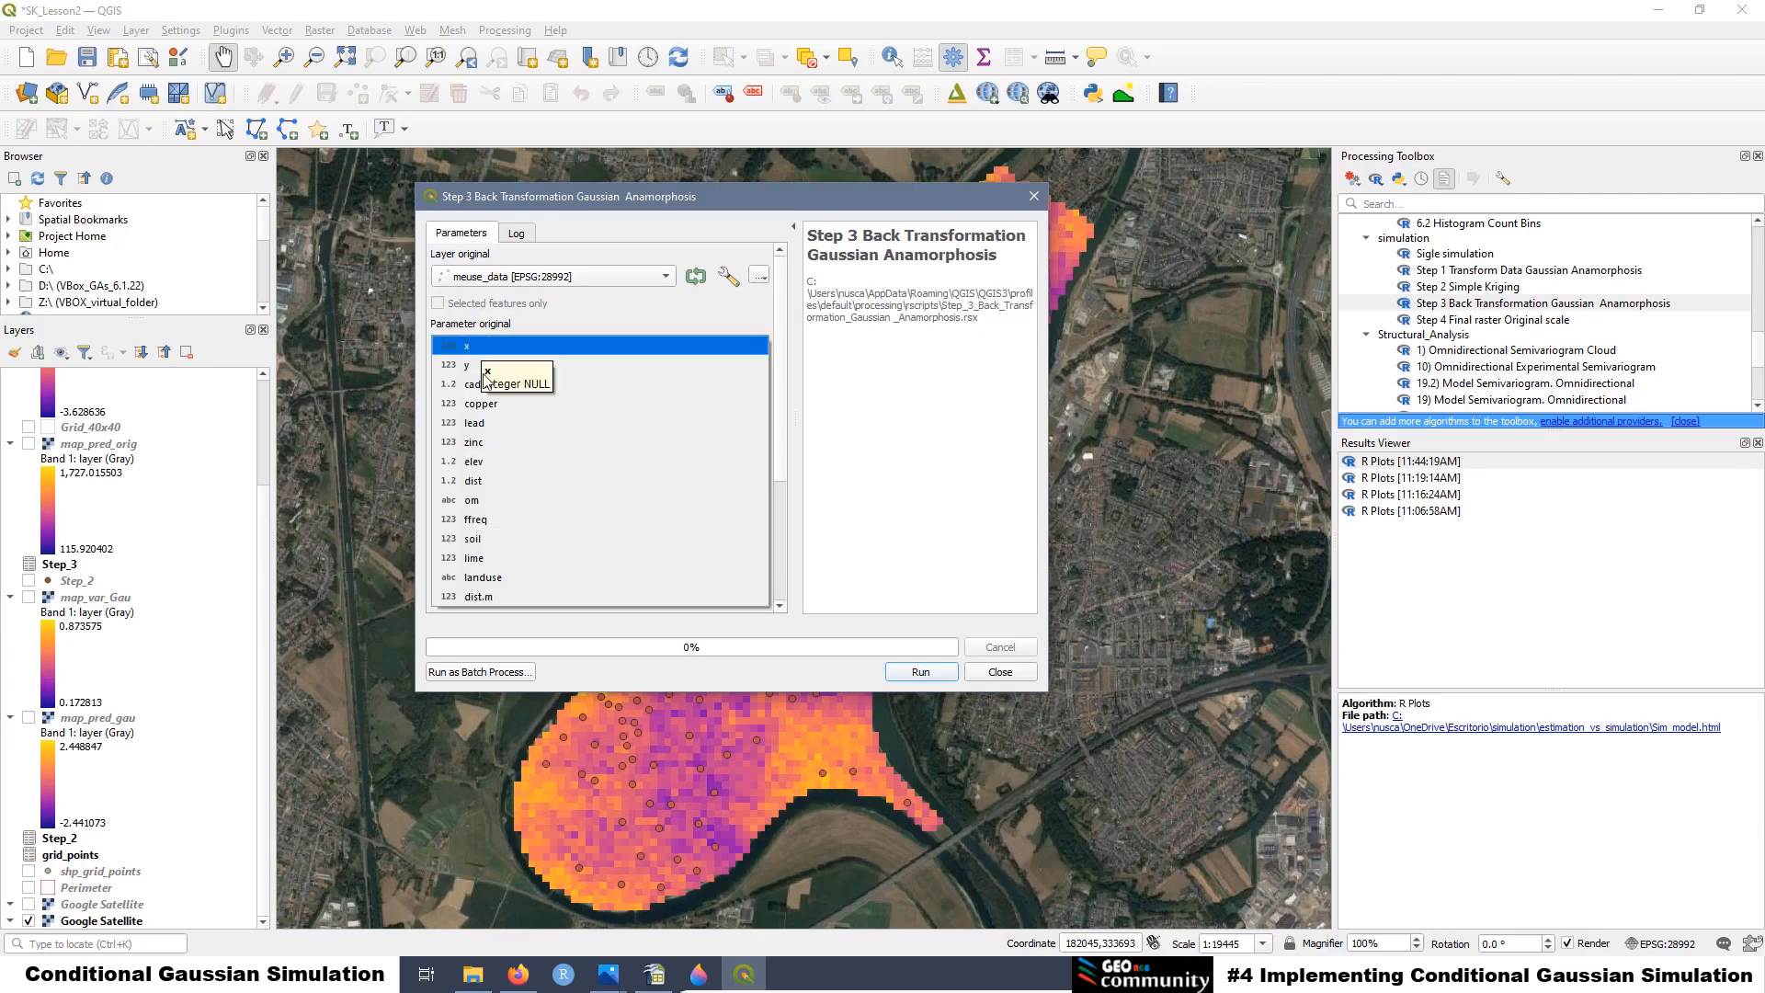
left_click(500, 448)
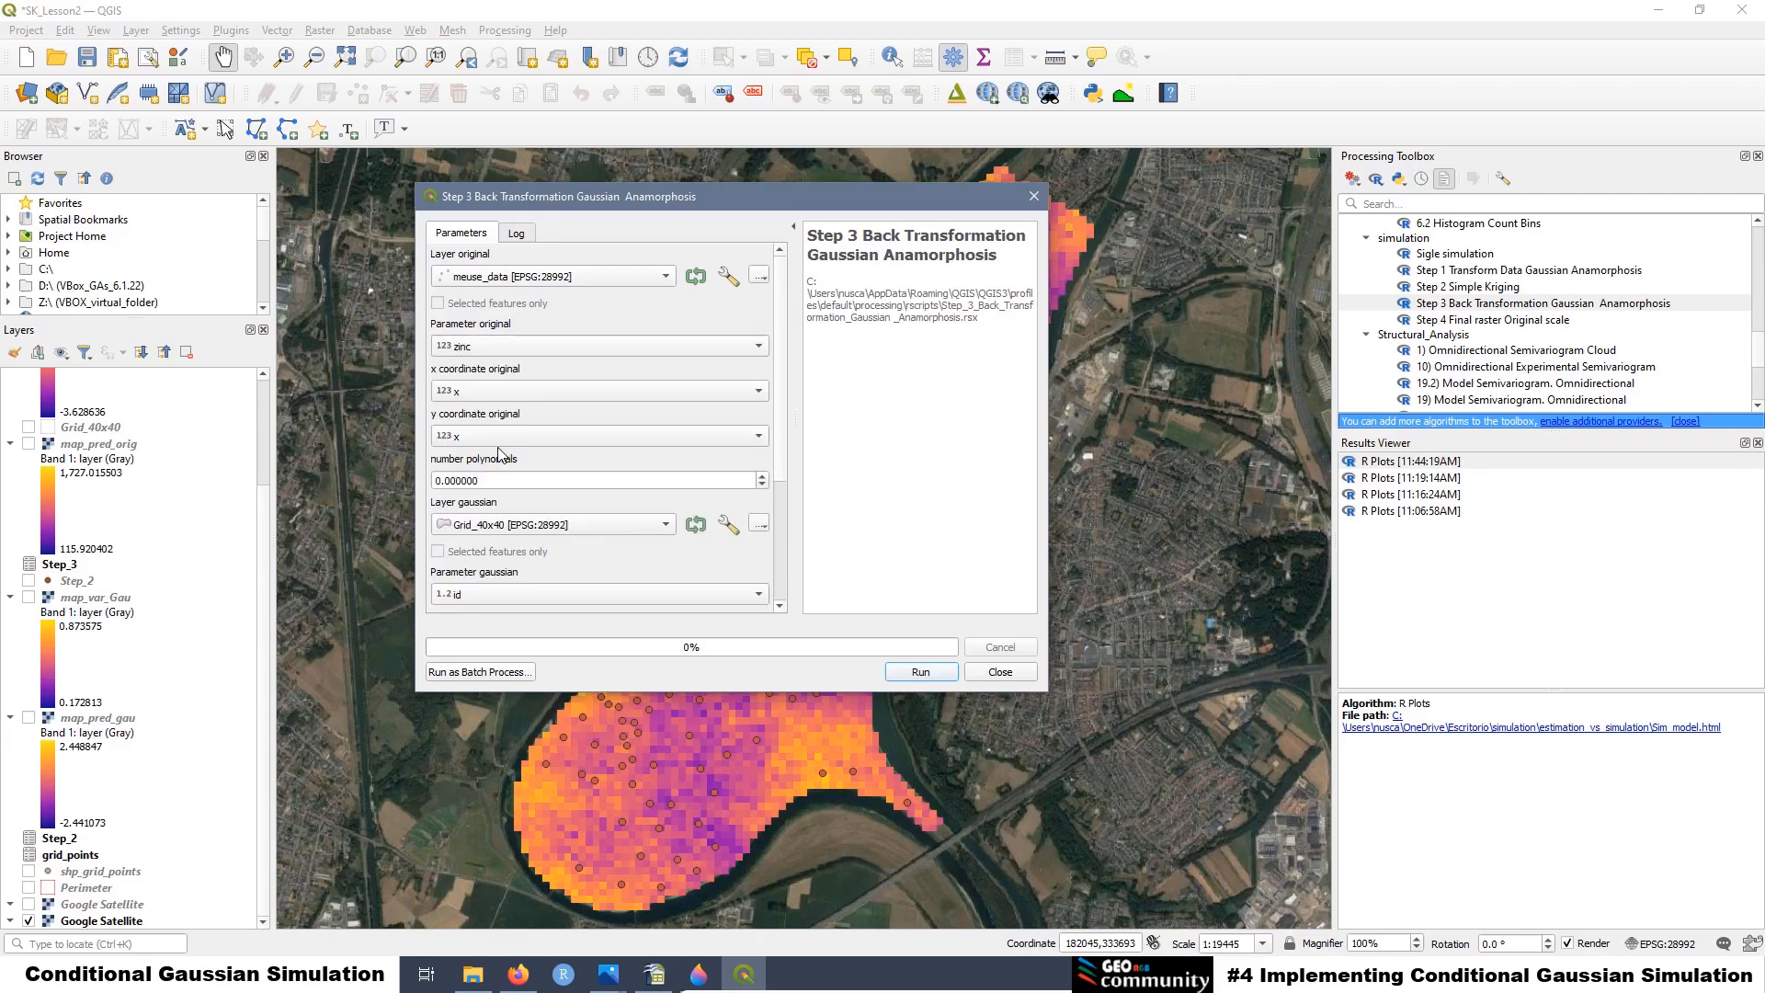
Assign fields x and y as the original coordinates and set the number of polynomials to 43
left_click(478, 395)
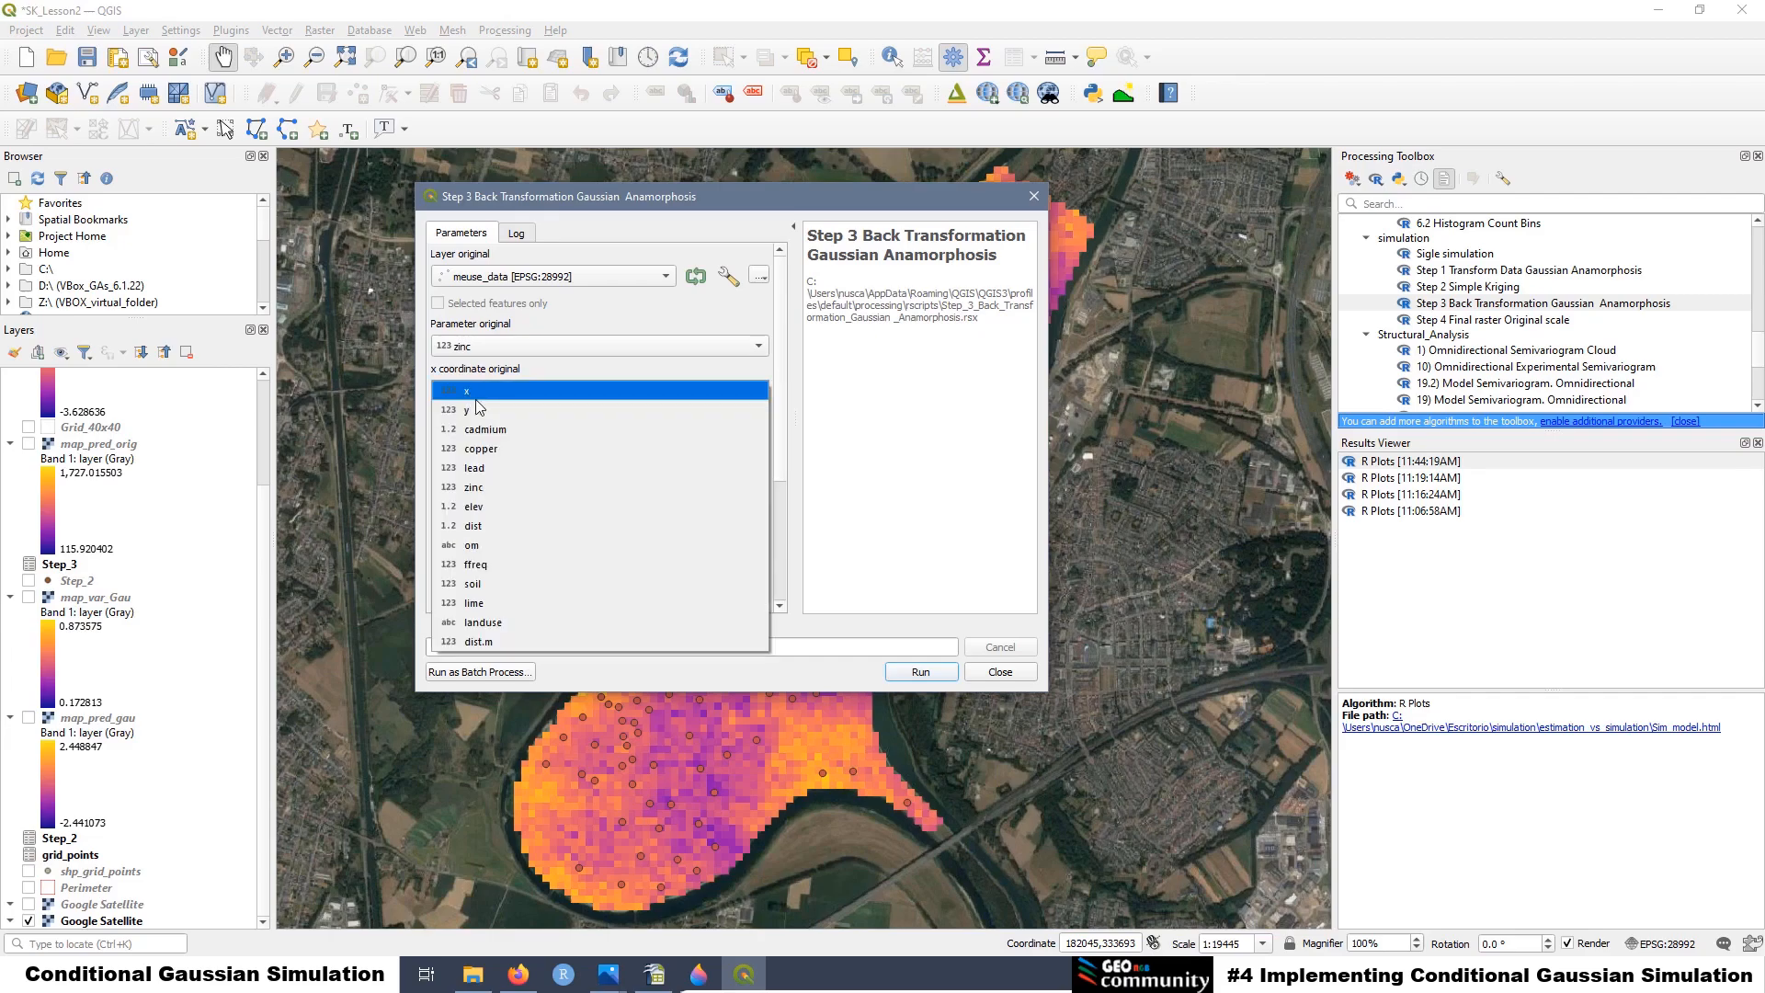
left_click(482, 397)
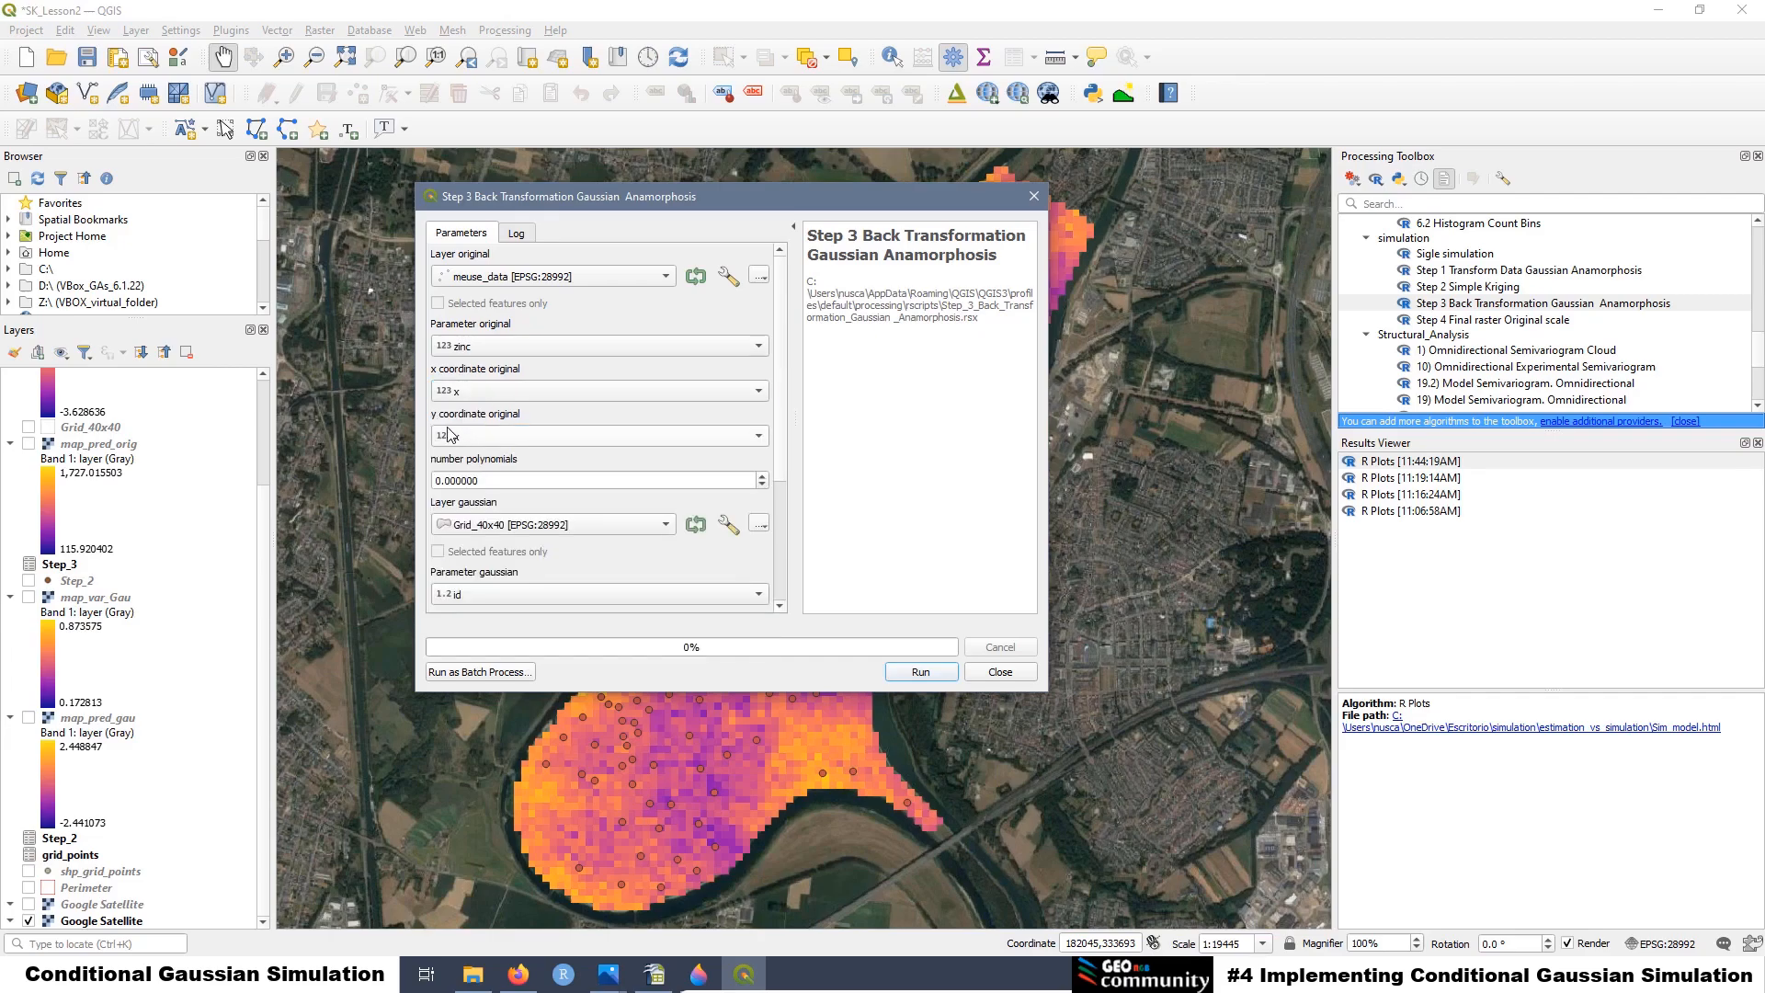
left_click(483, 438)
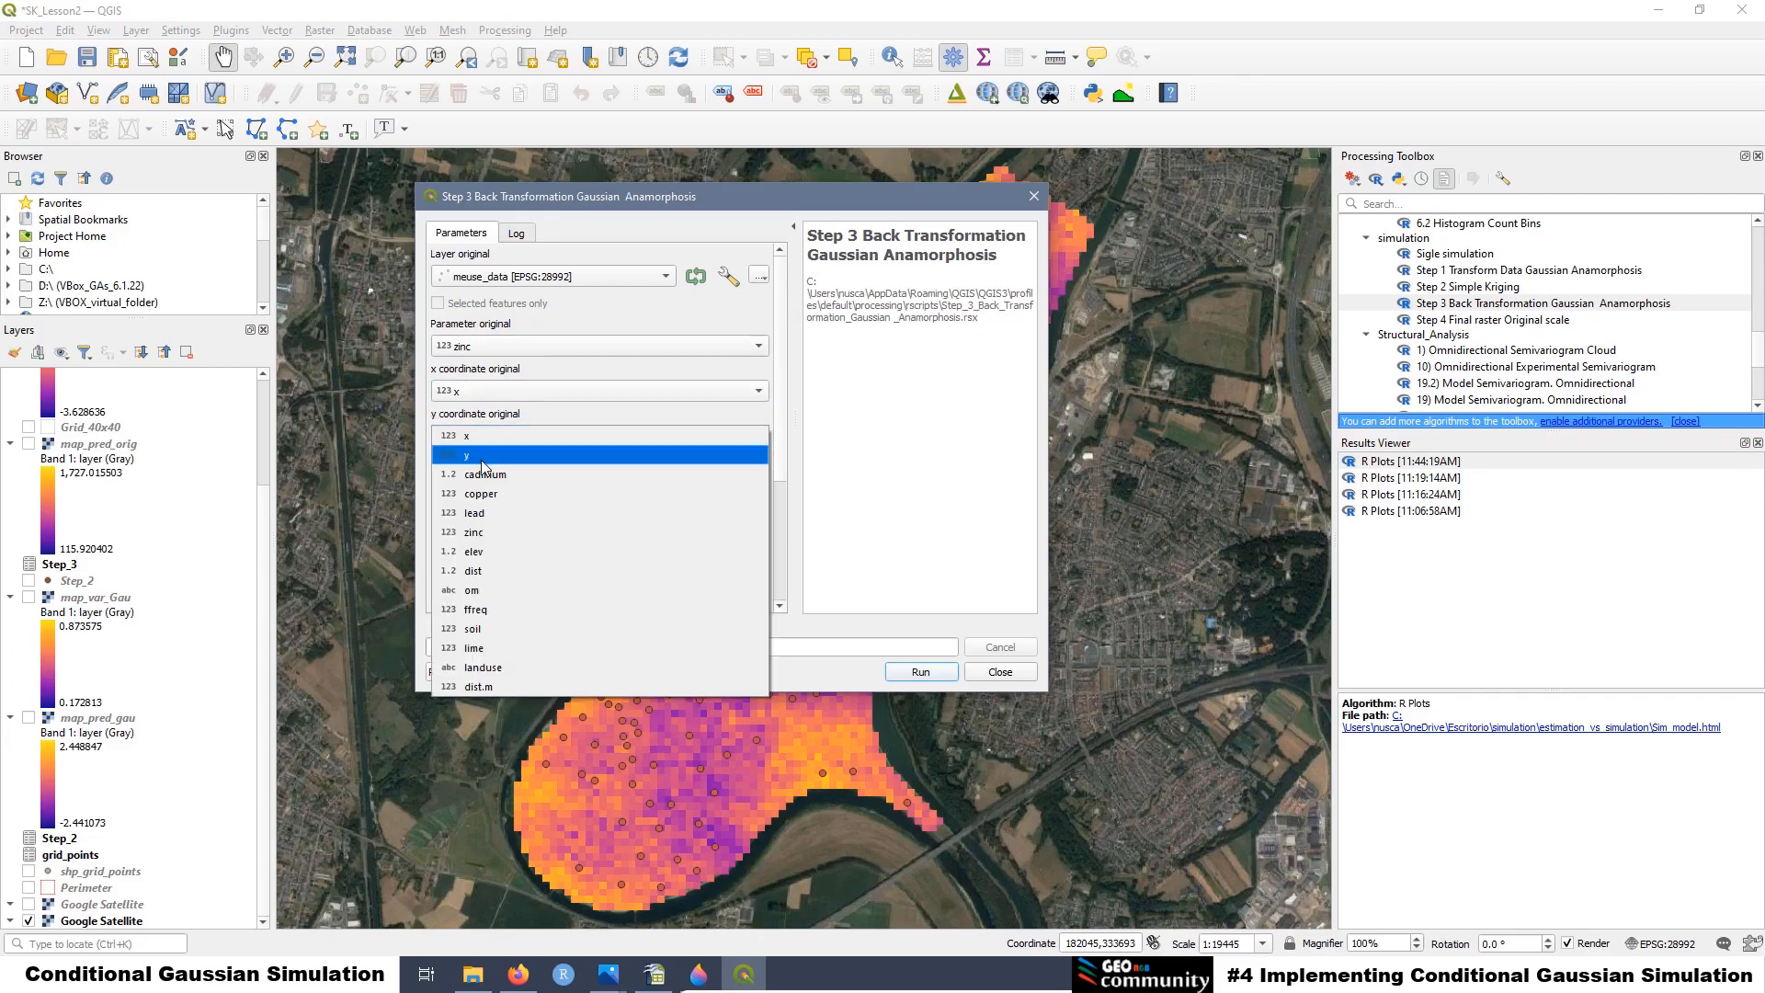
left_click(483, 468)
left_click_drag(480, 480, 428, 480)
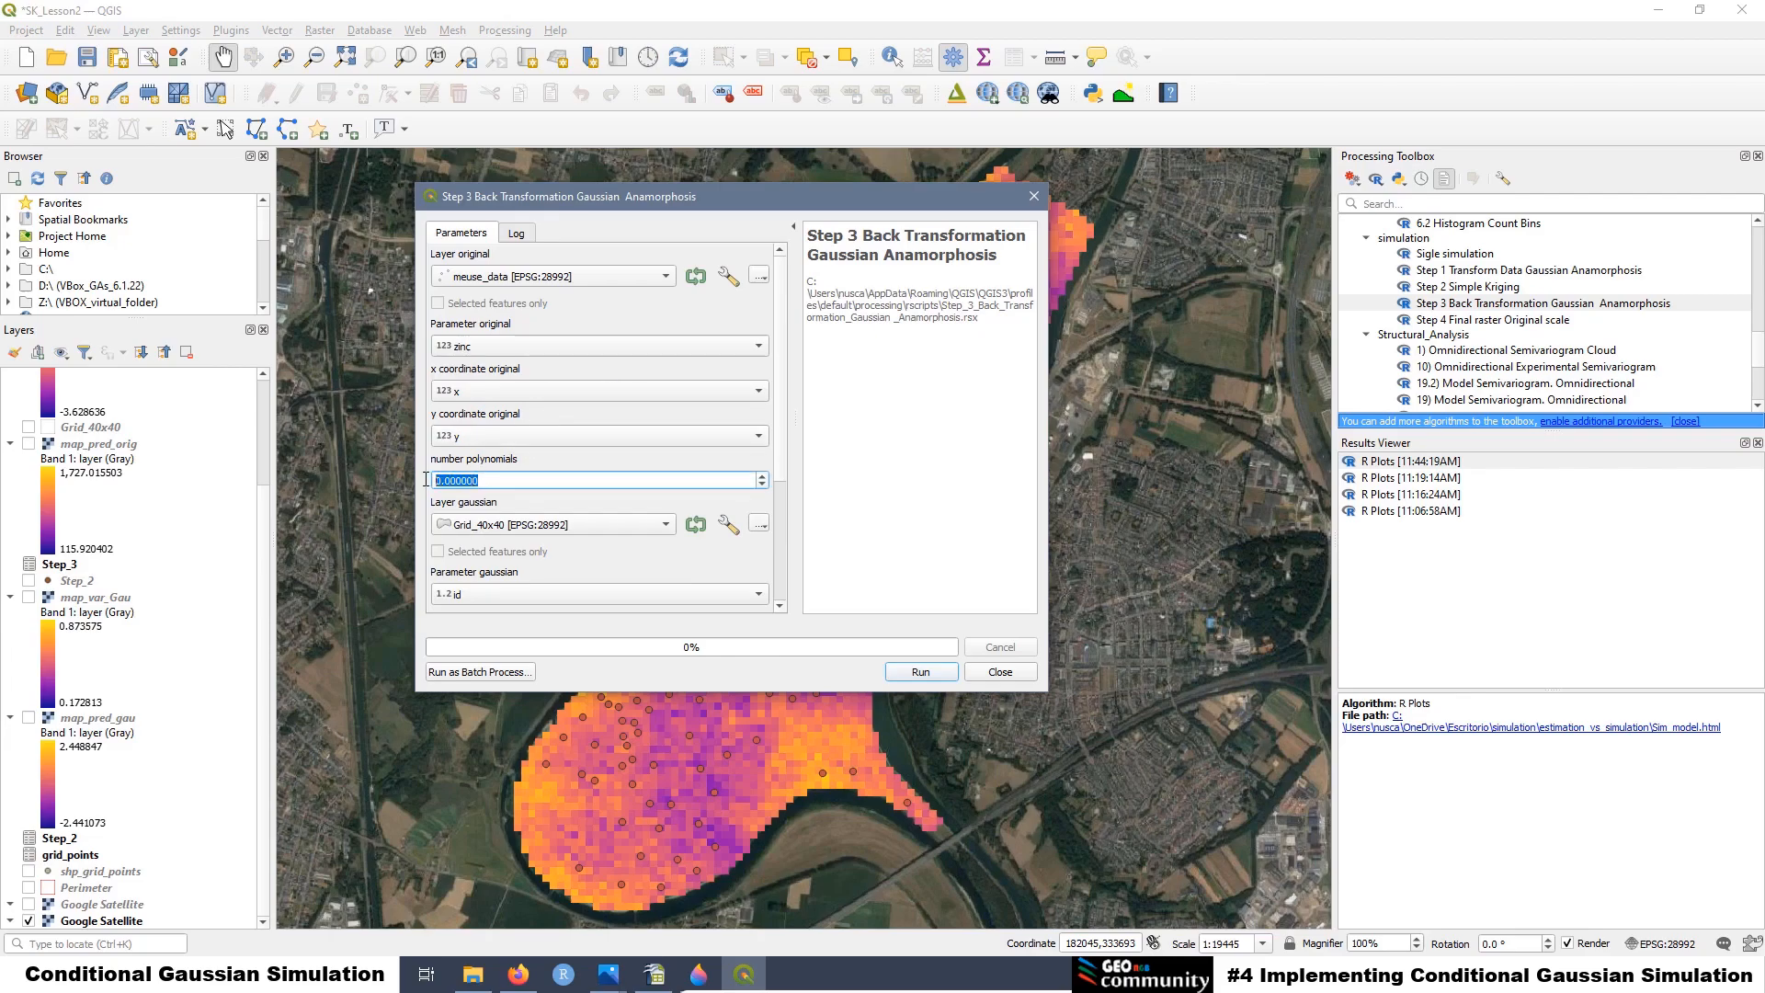
type("43")
Choose Step_2_sim as the Gaussian layer and gau.t_grid as the Gaussian parameter
left_click(487, 536)
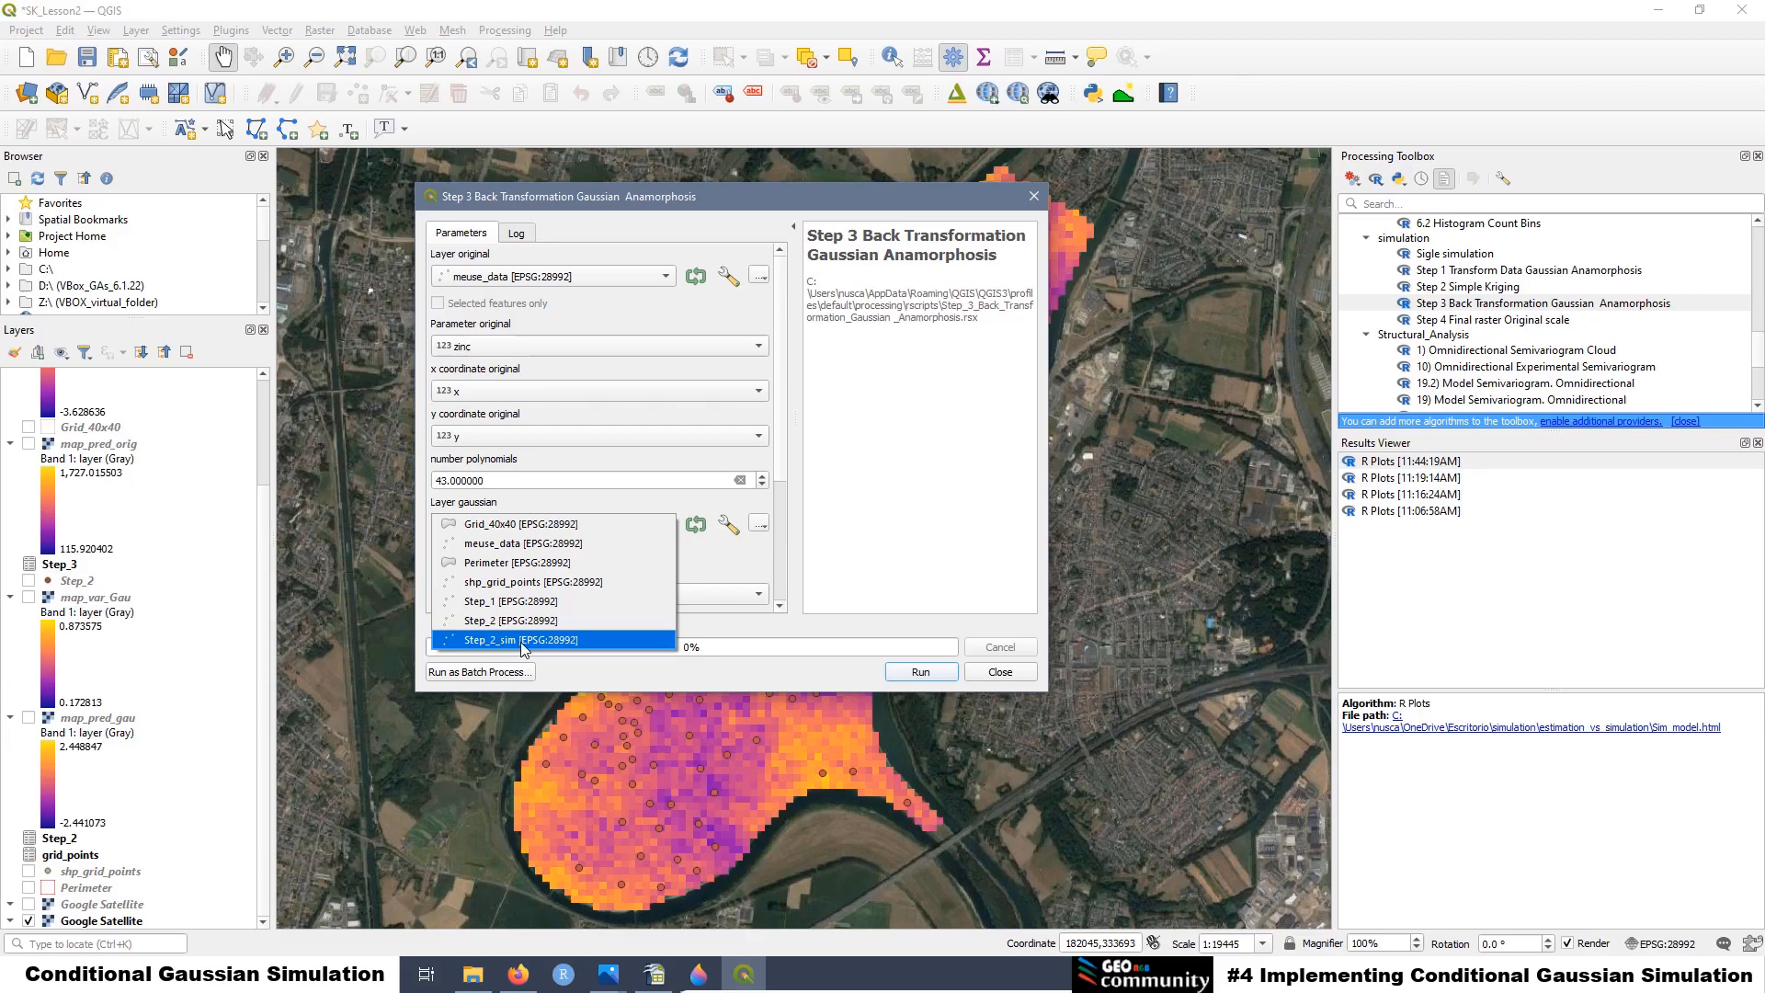
left_click(524, 647)
left_click(511, 537)
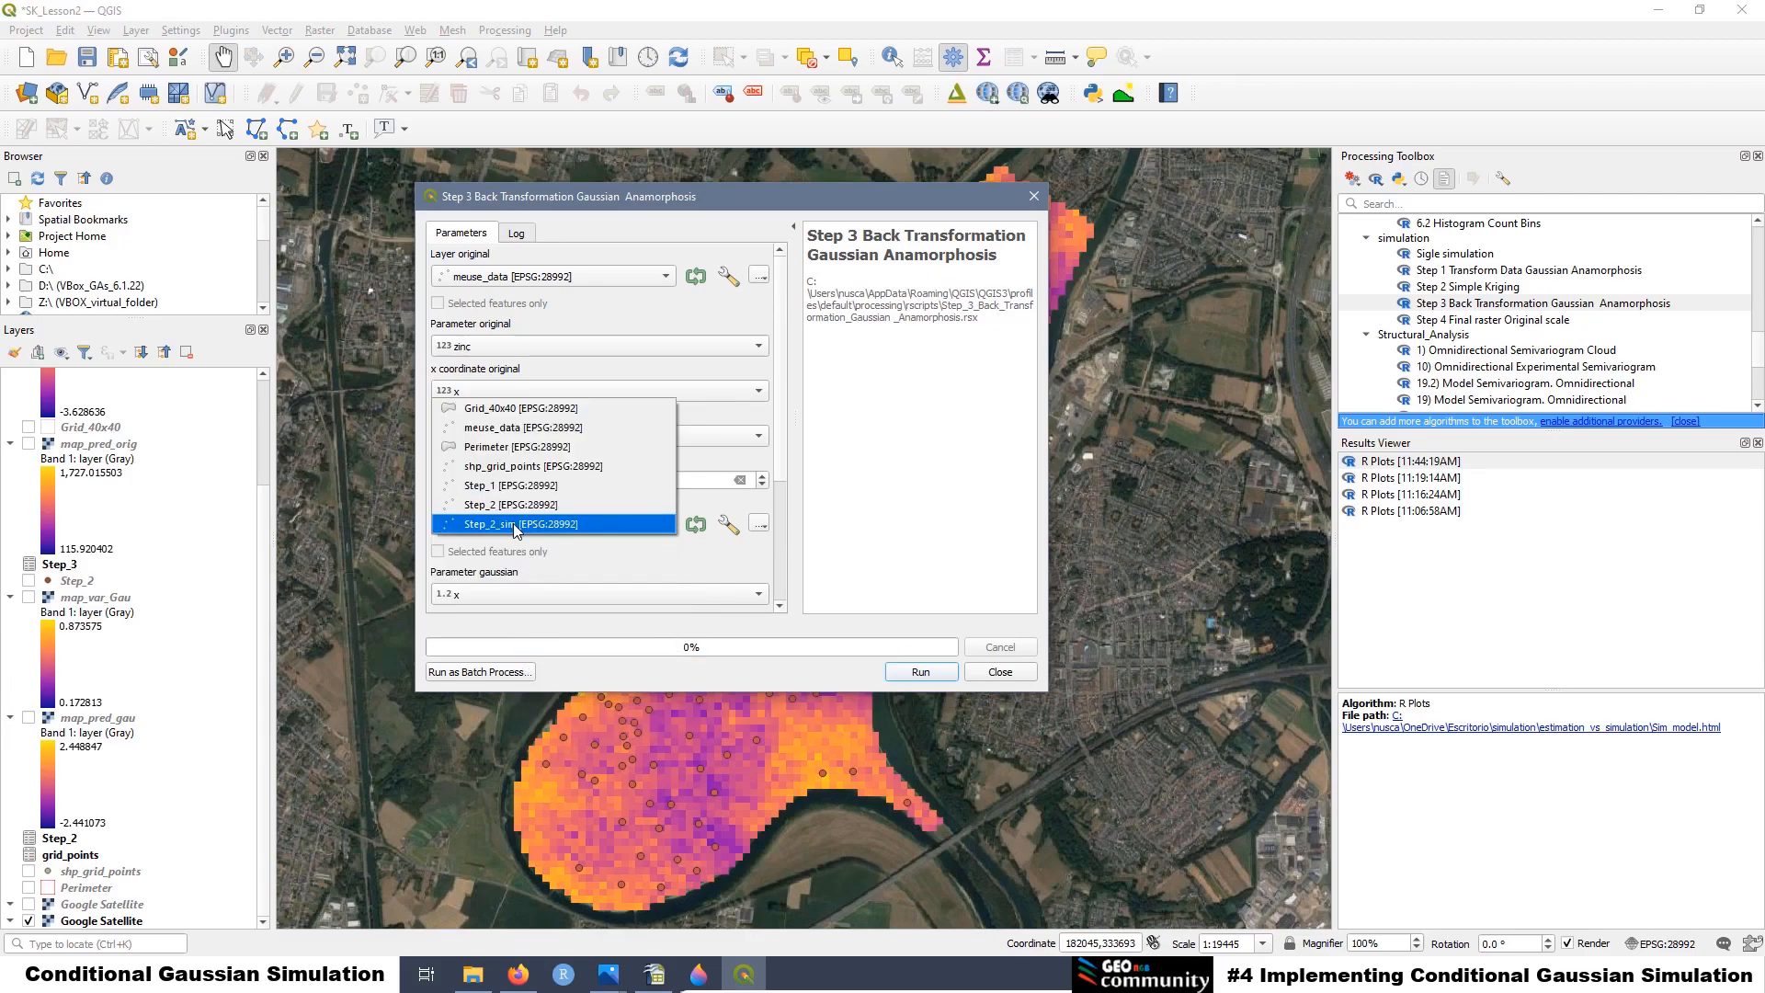
left_click(516, 529)
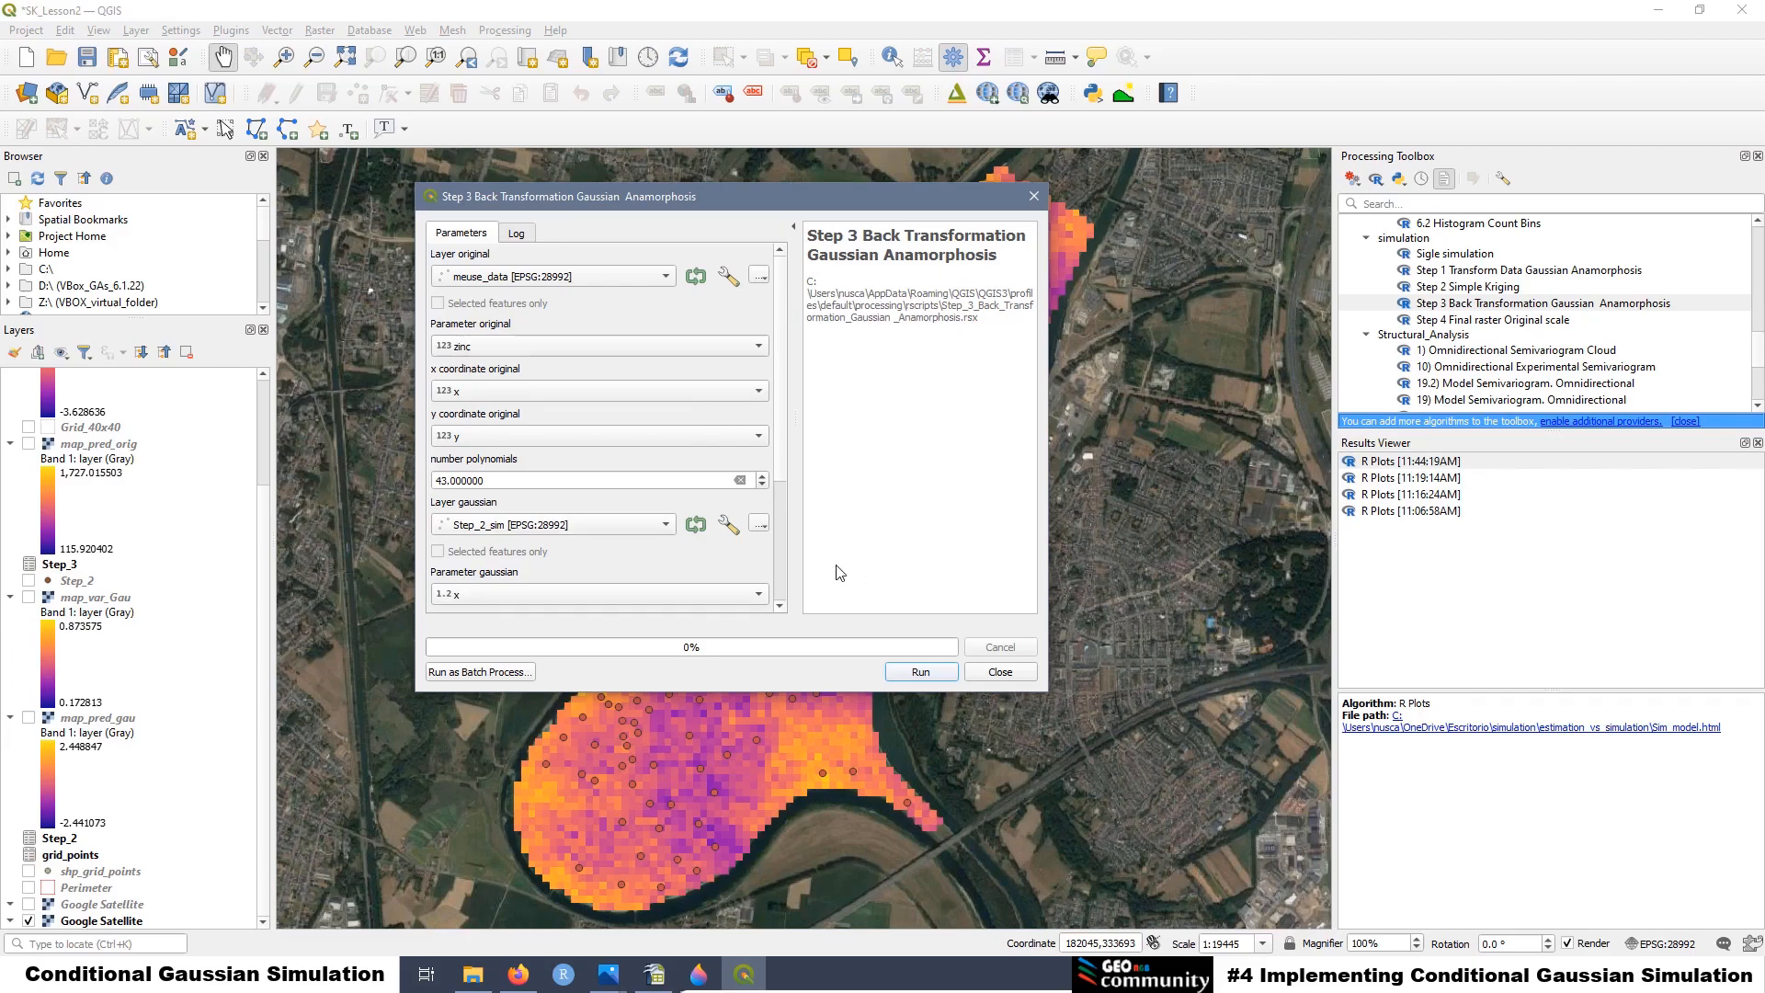
left_click_drag(777, 472, 787, 560)
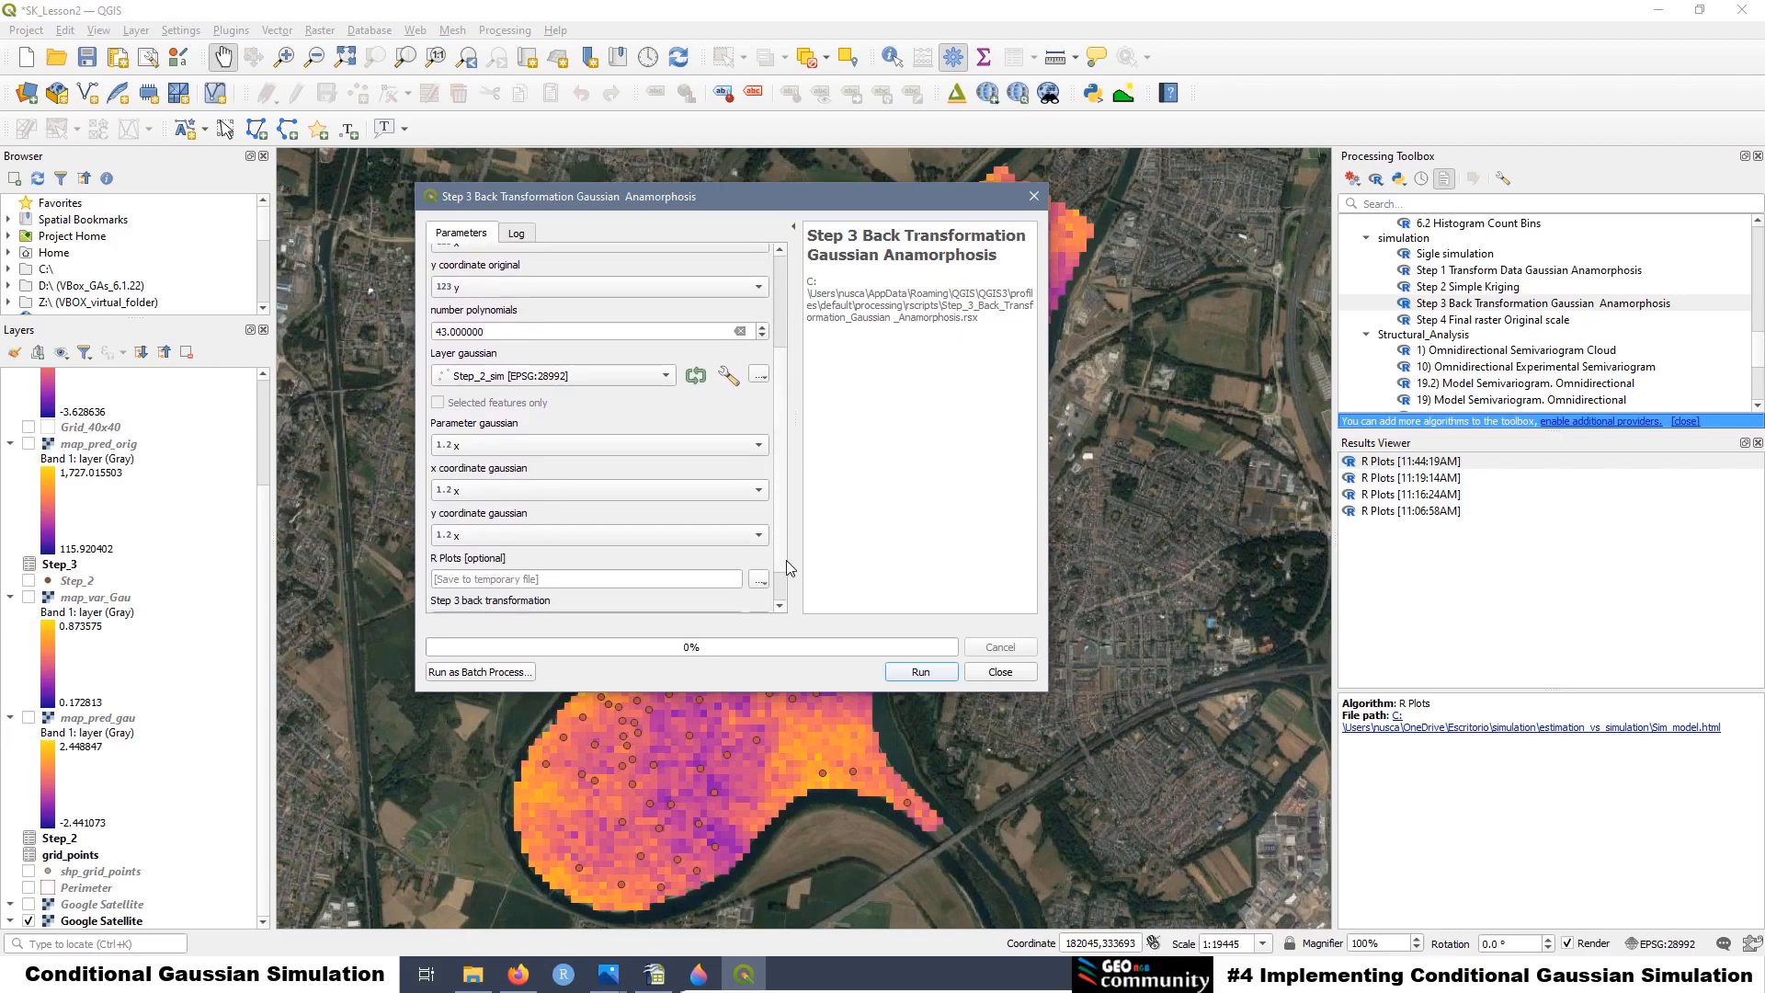
left_click(464, 445)
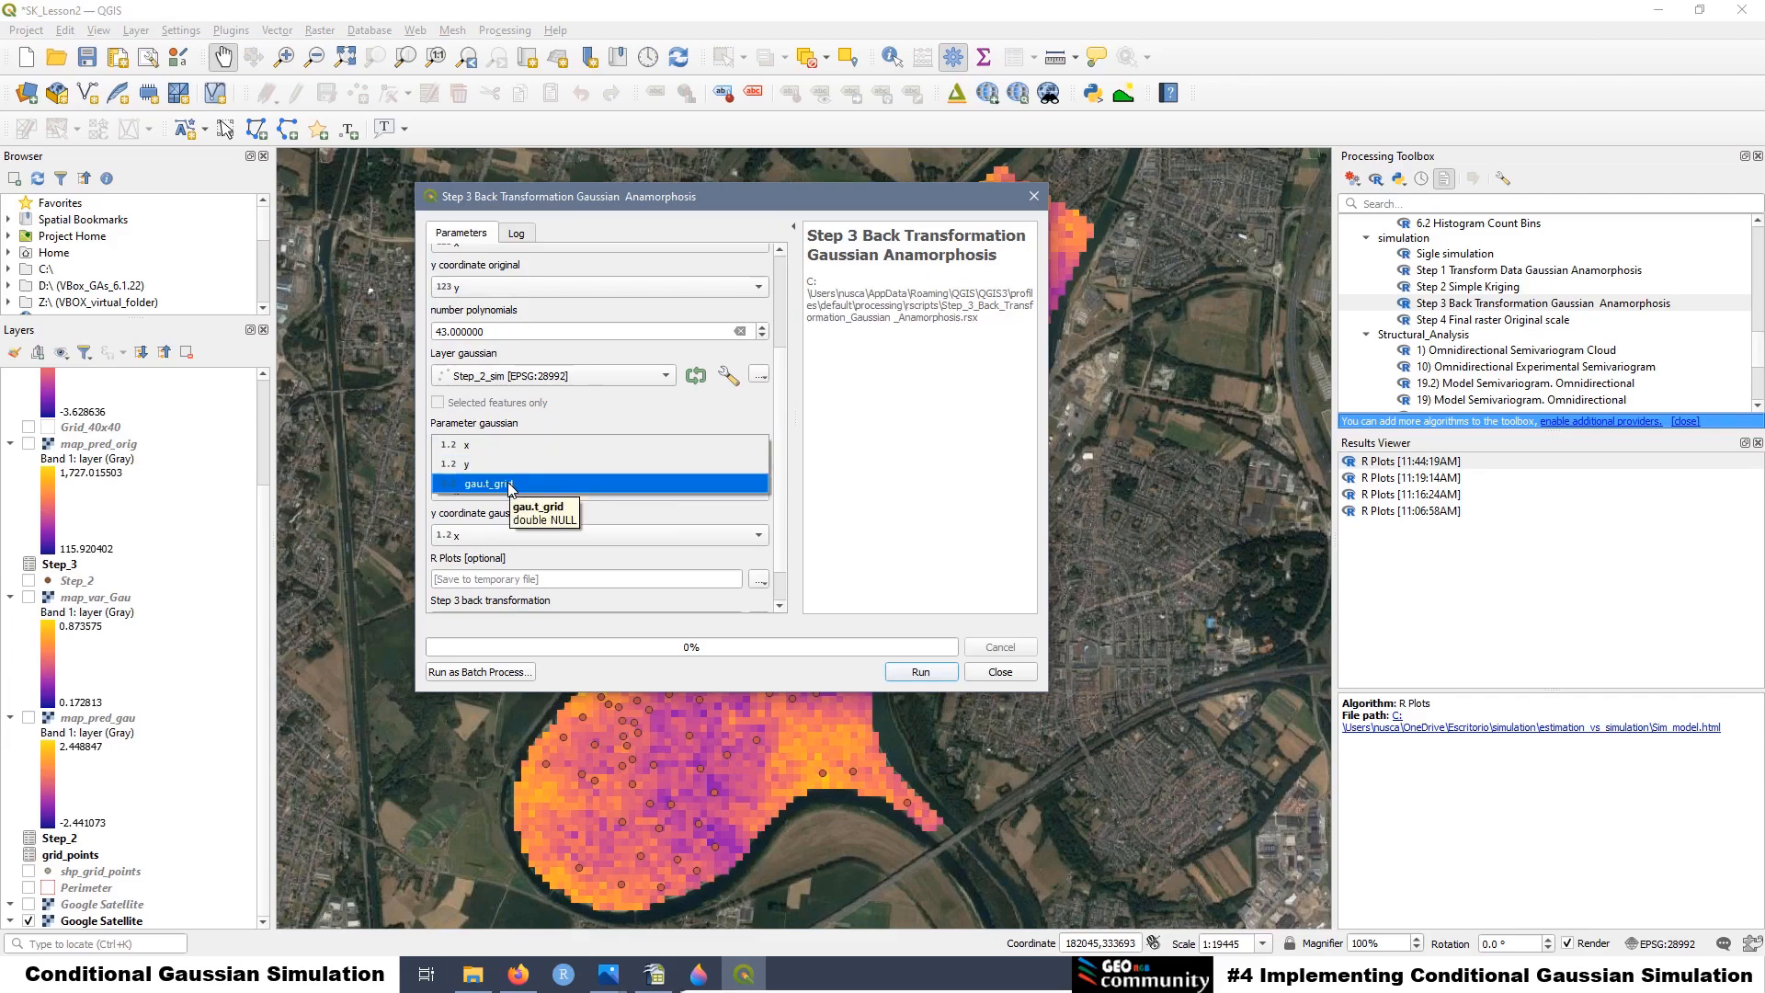
left_click(511, 485)
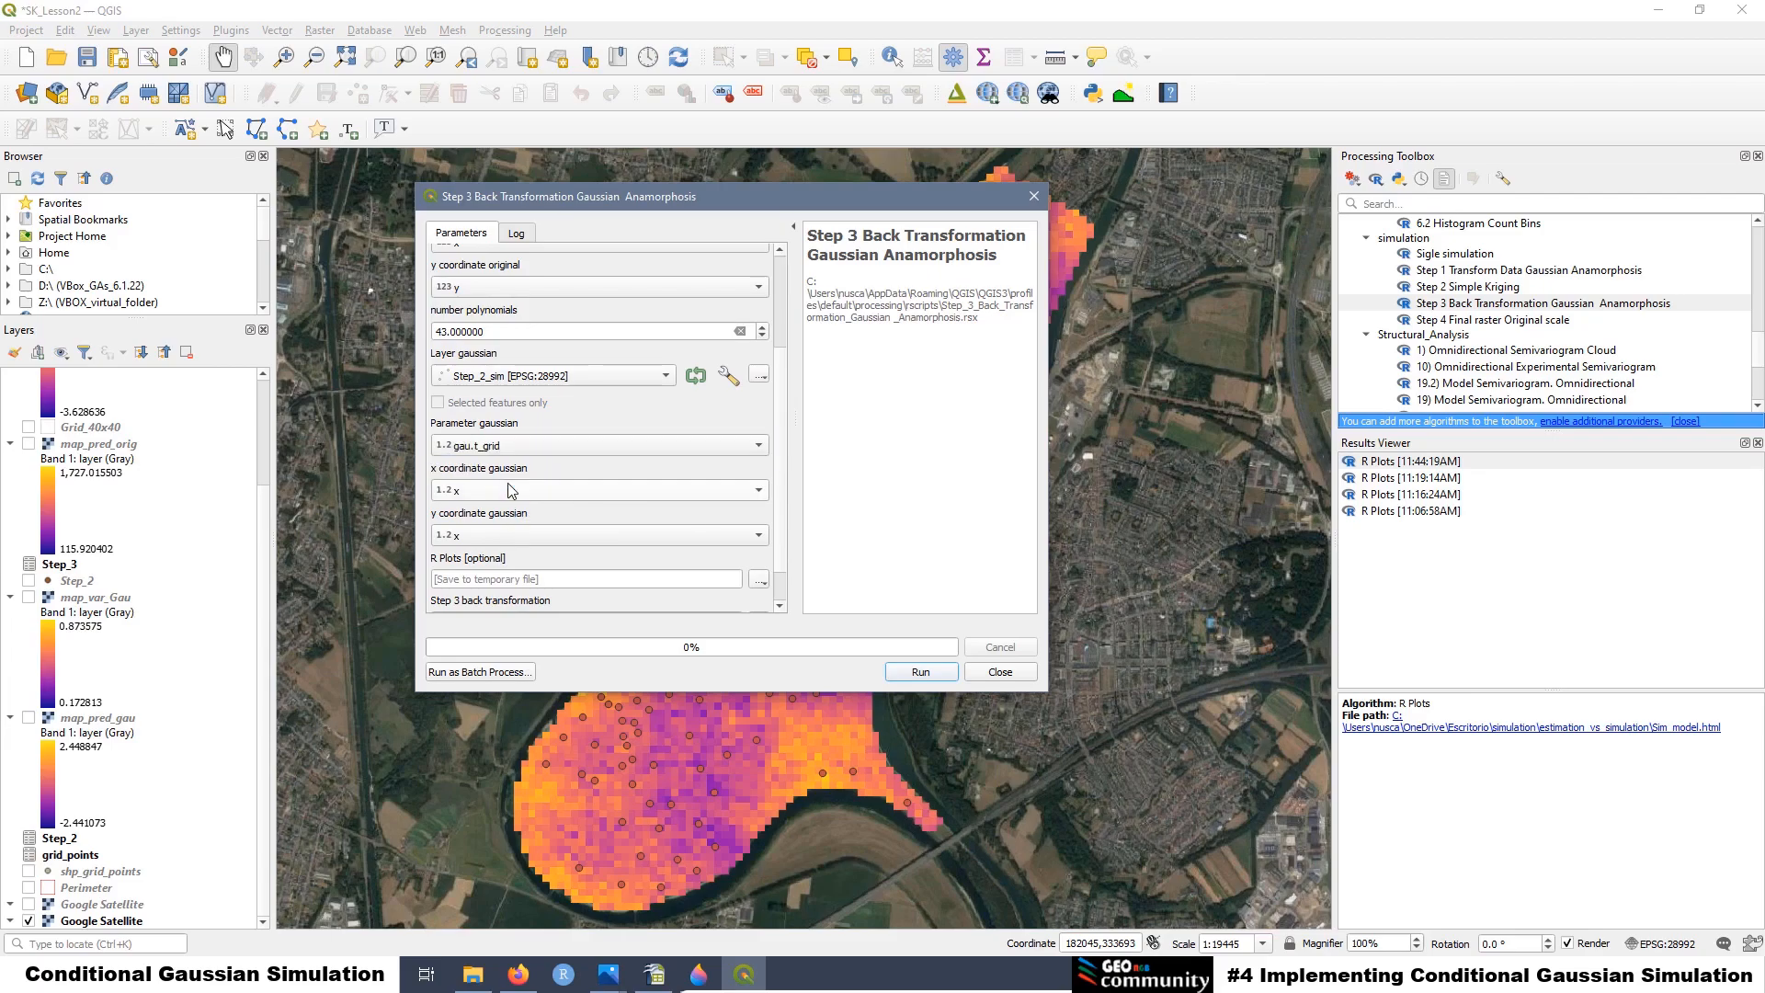
Assign fields x and y as the Gaussian x and y coordinates
left_click(487, 495)
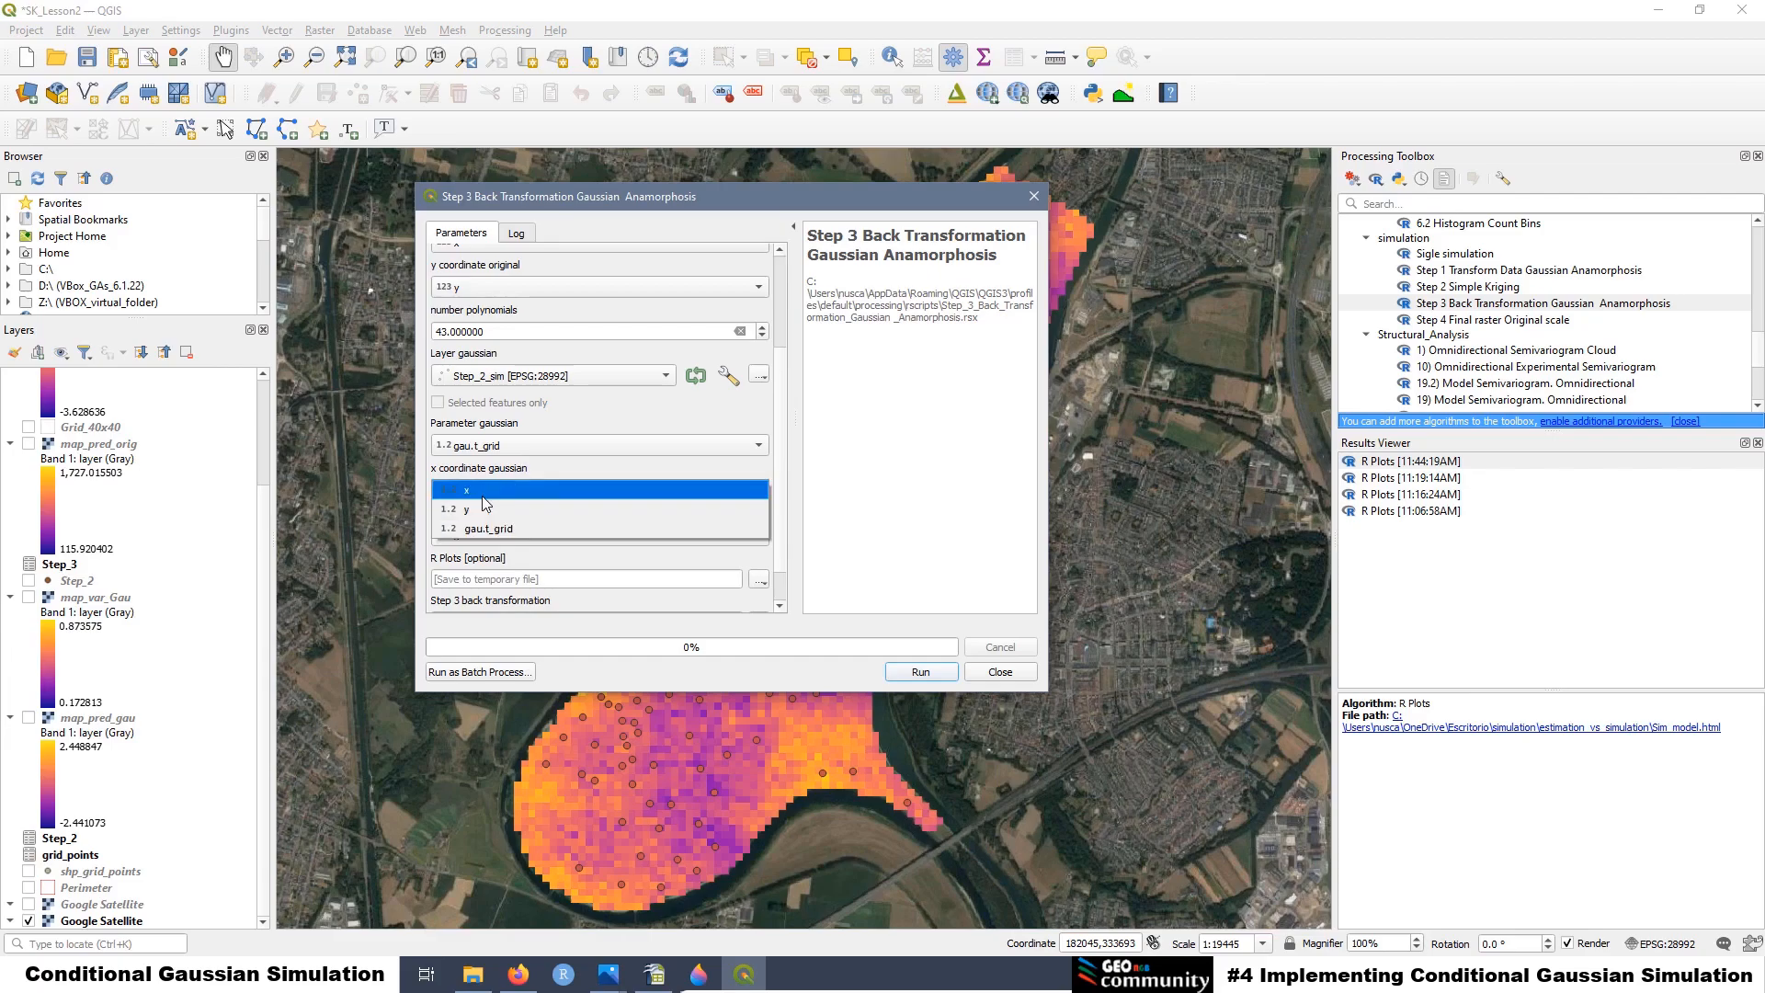
left_click(482, 496)
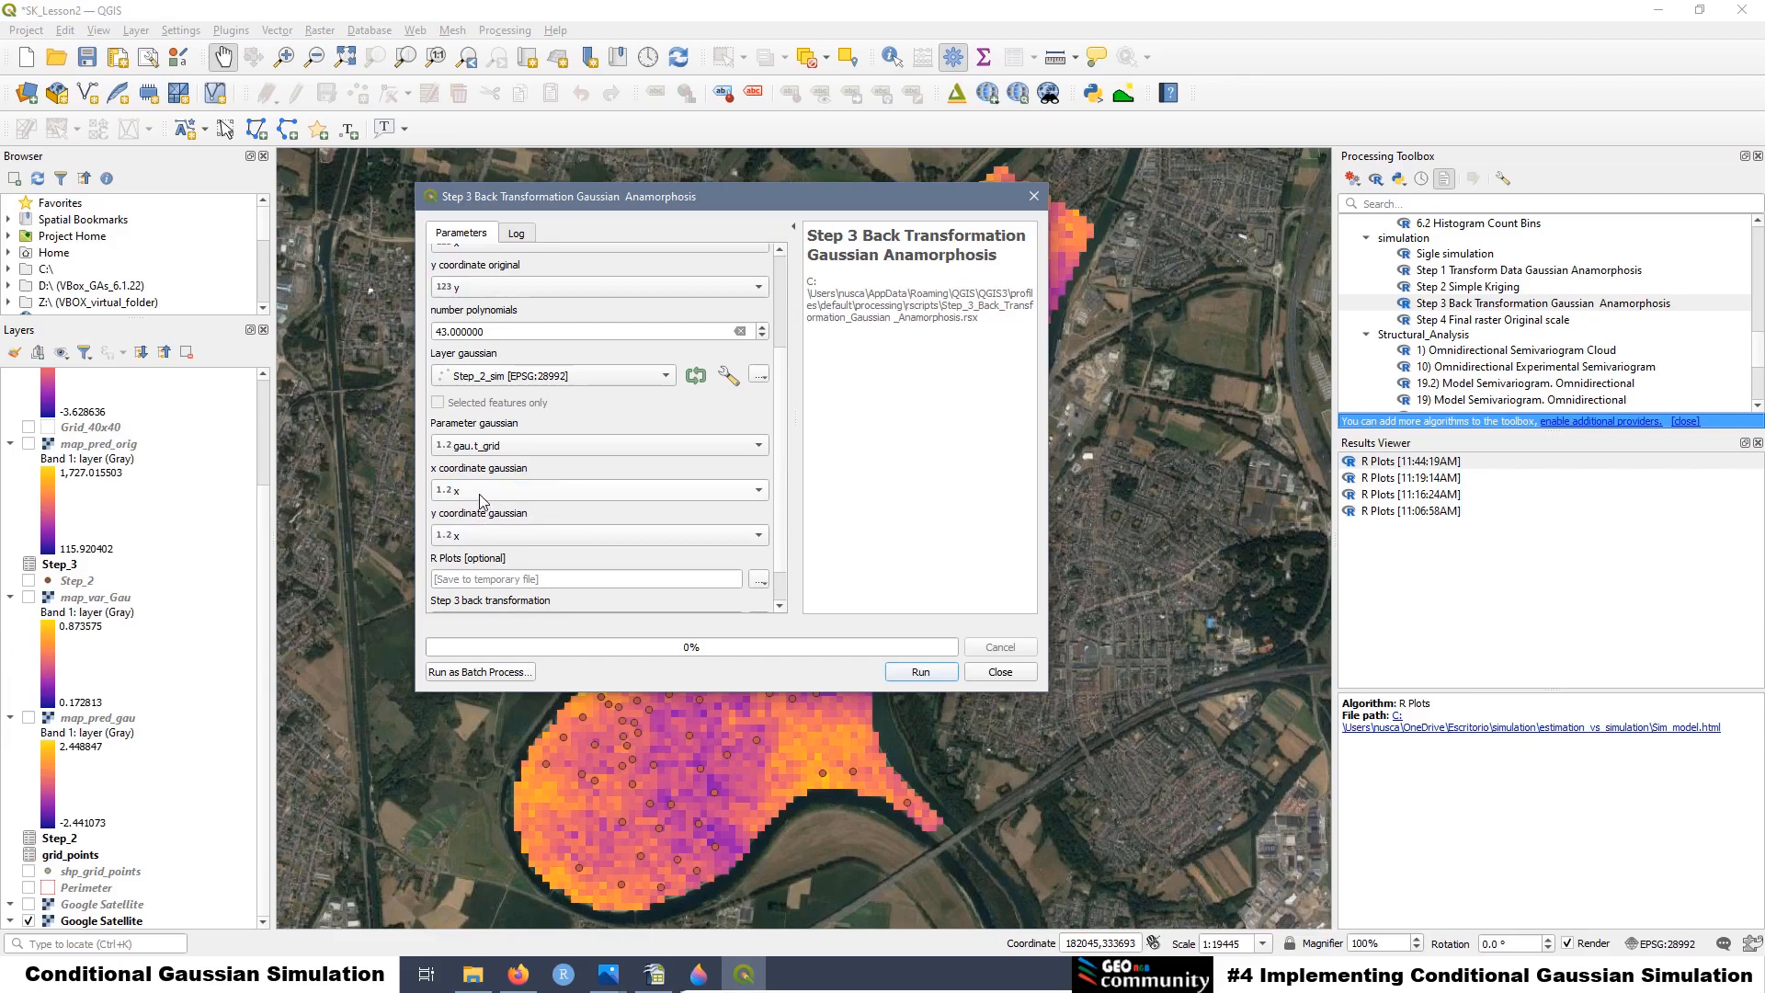
left_click(476, 537)
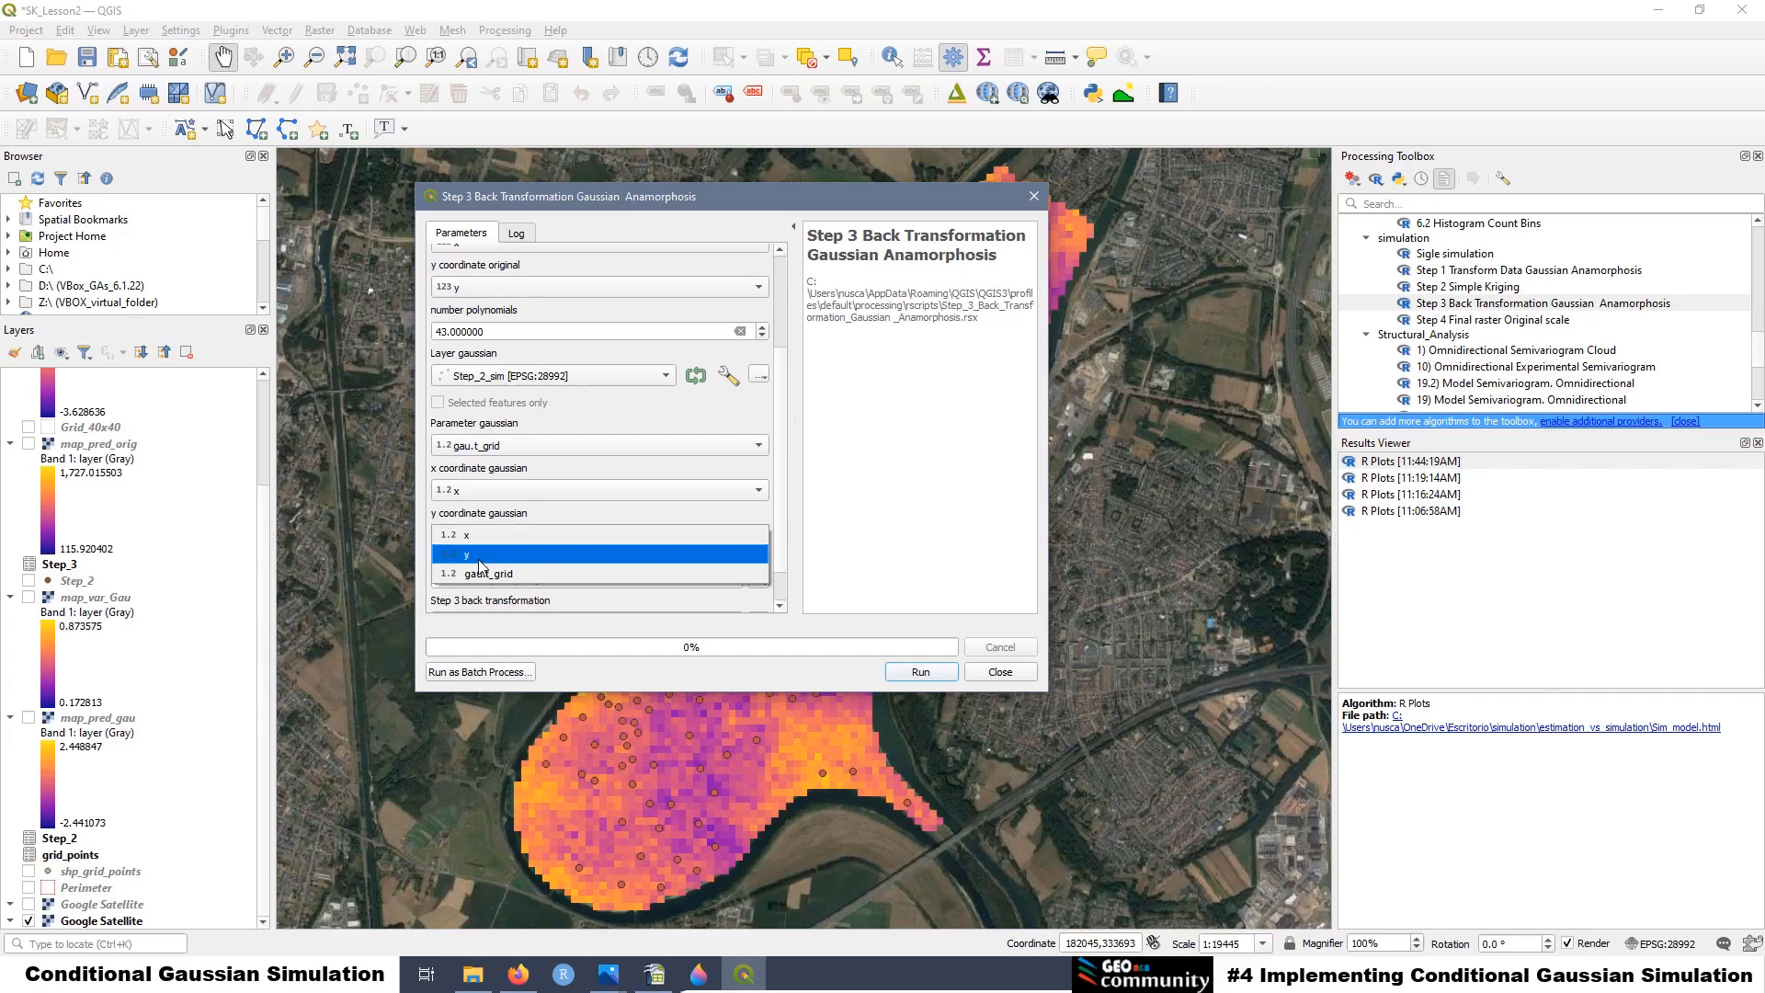
left_click(479, 555)
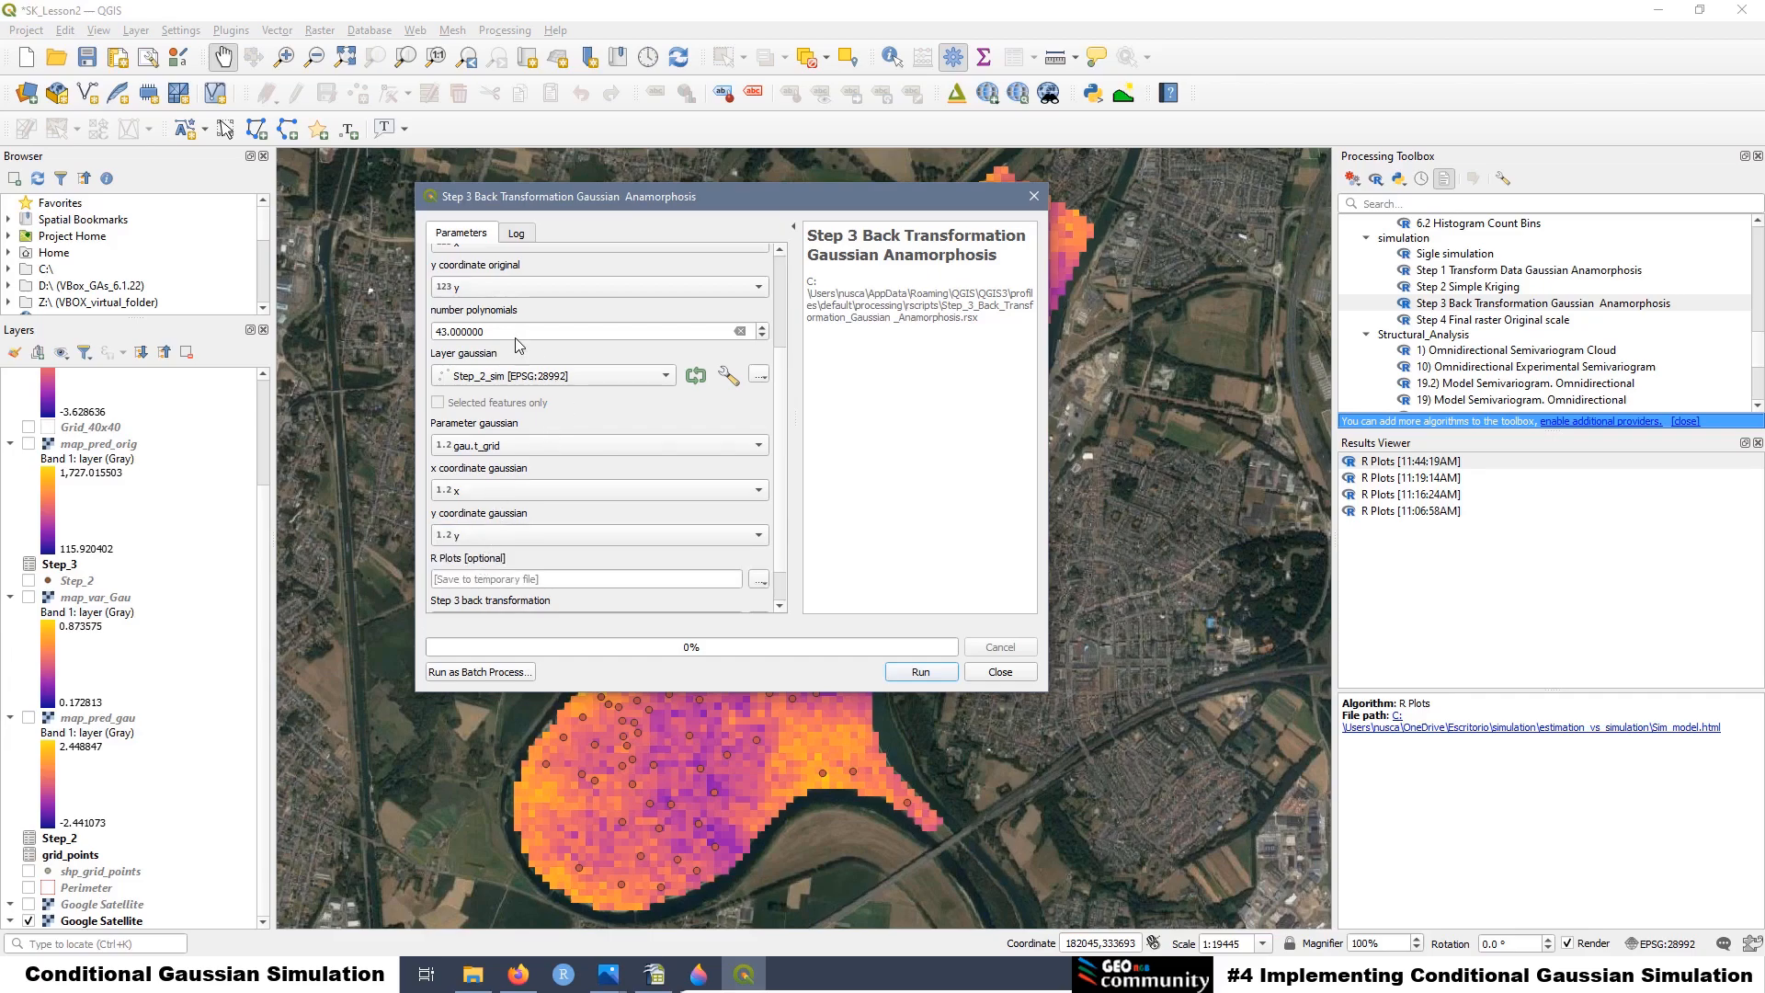
Choose to save the Step 3 back transformation to a file in the Desktop folder simulation/simulation/data_set
scroll(787, 556, "down", 2)
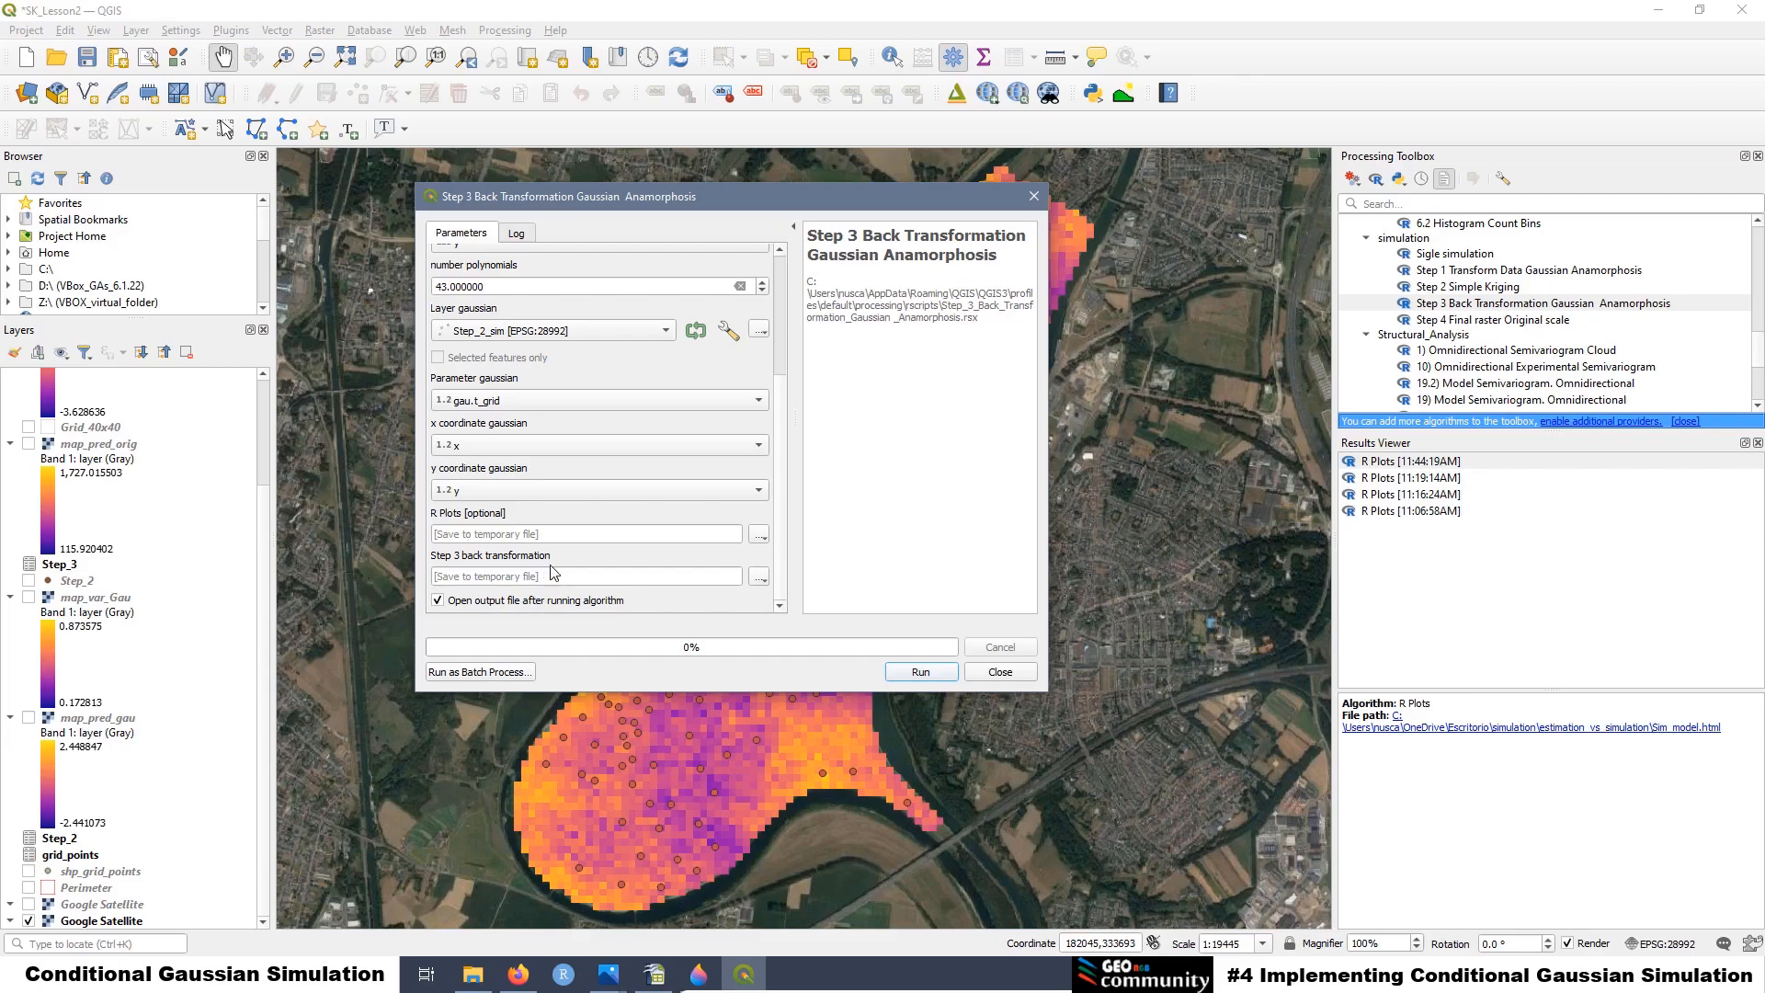
left_click(758, 577)
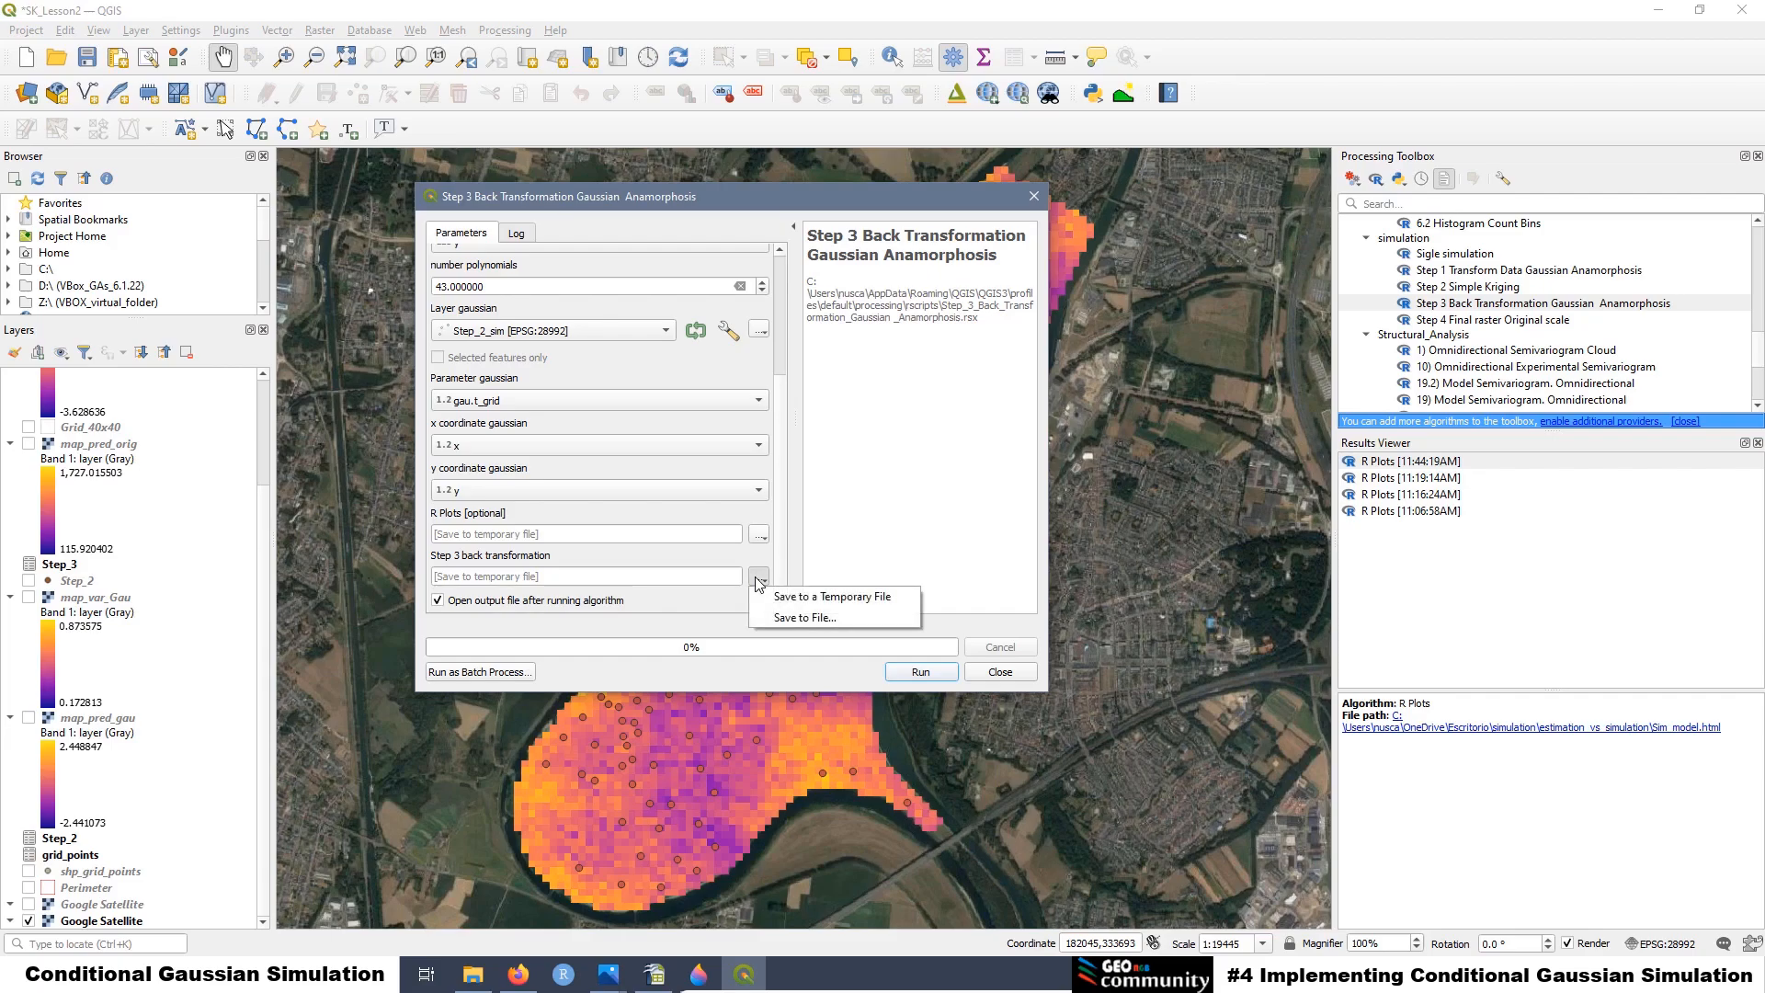
left_click(803, 617)
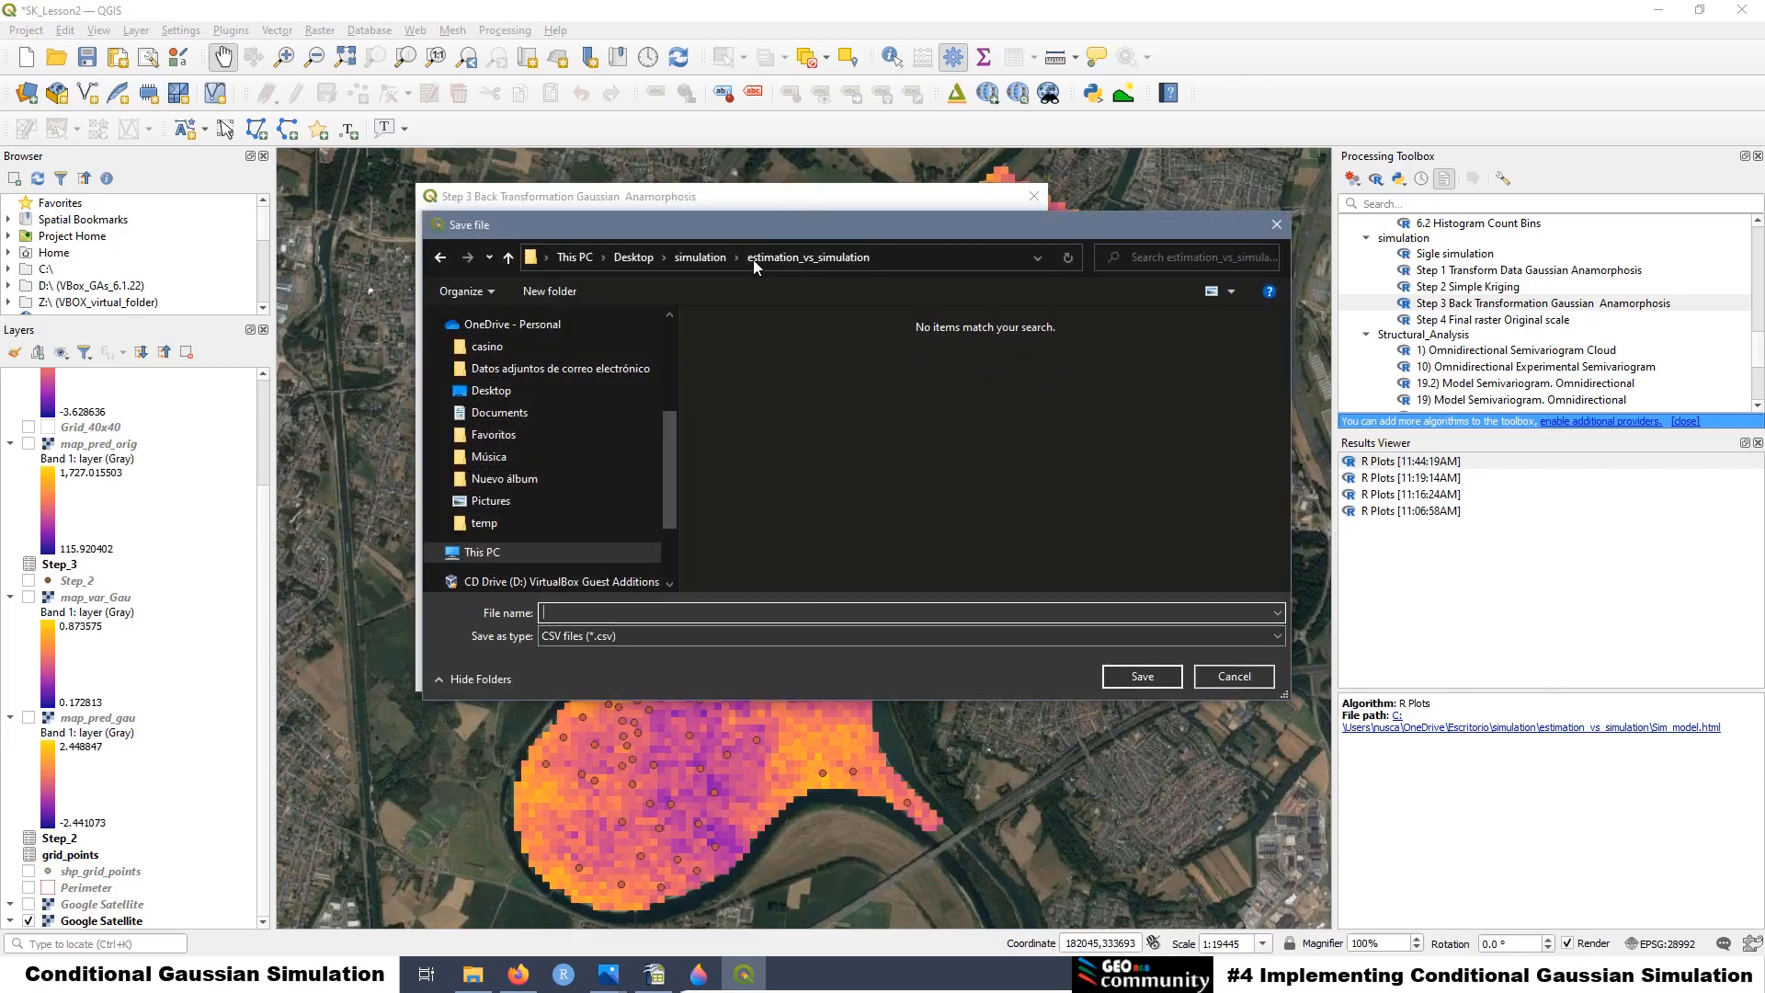
left_click(715, 256)
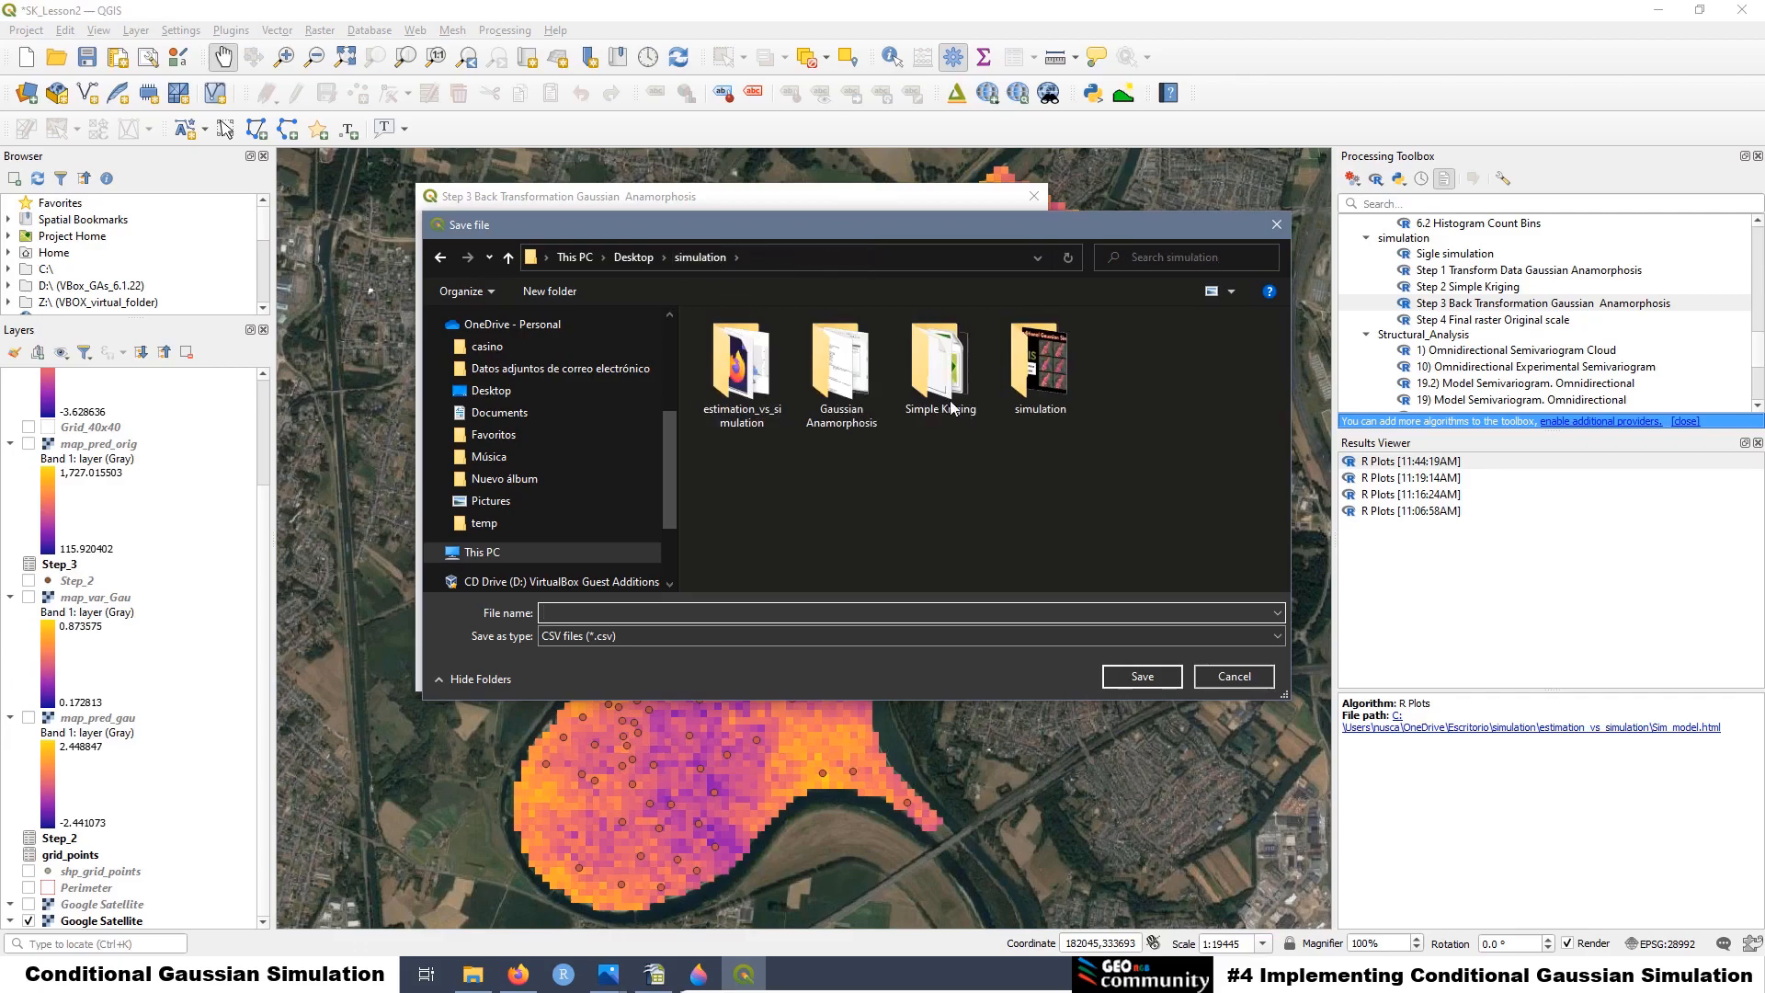
left_click(1020, 372)
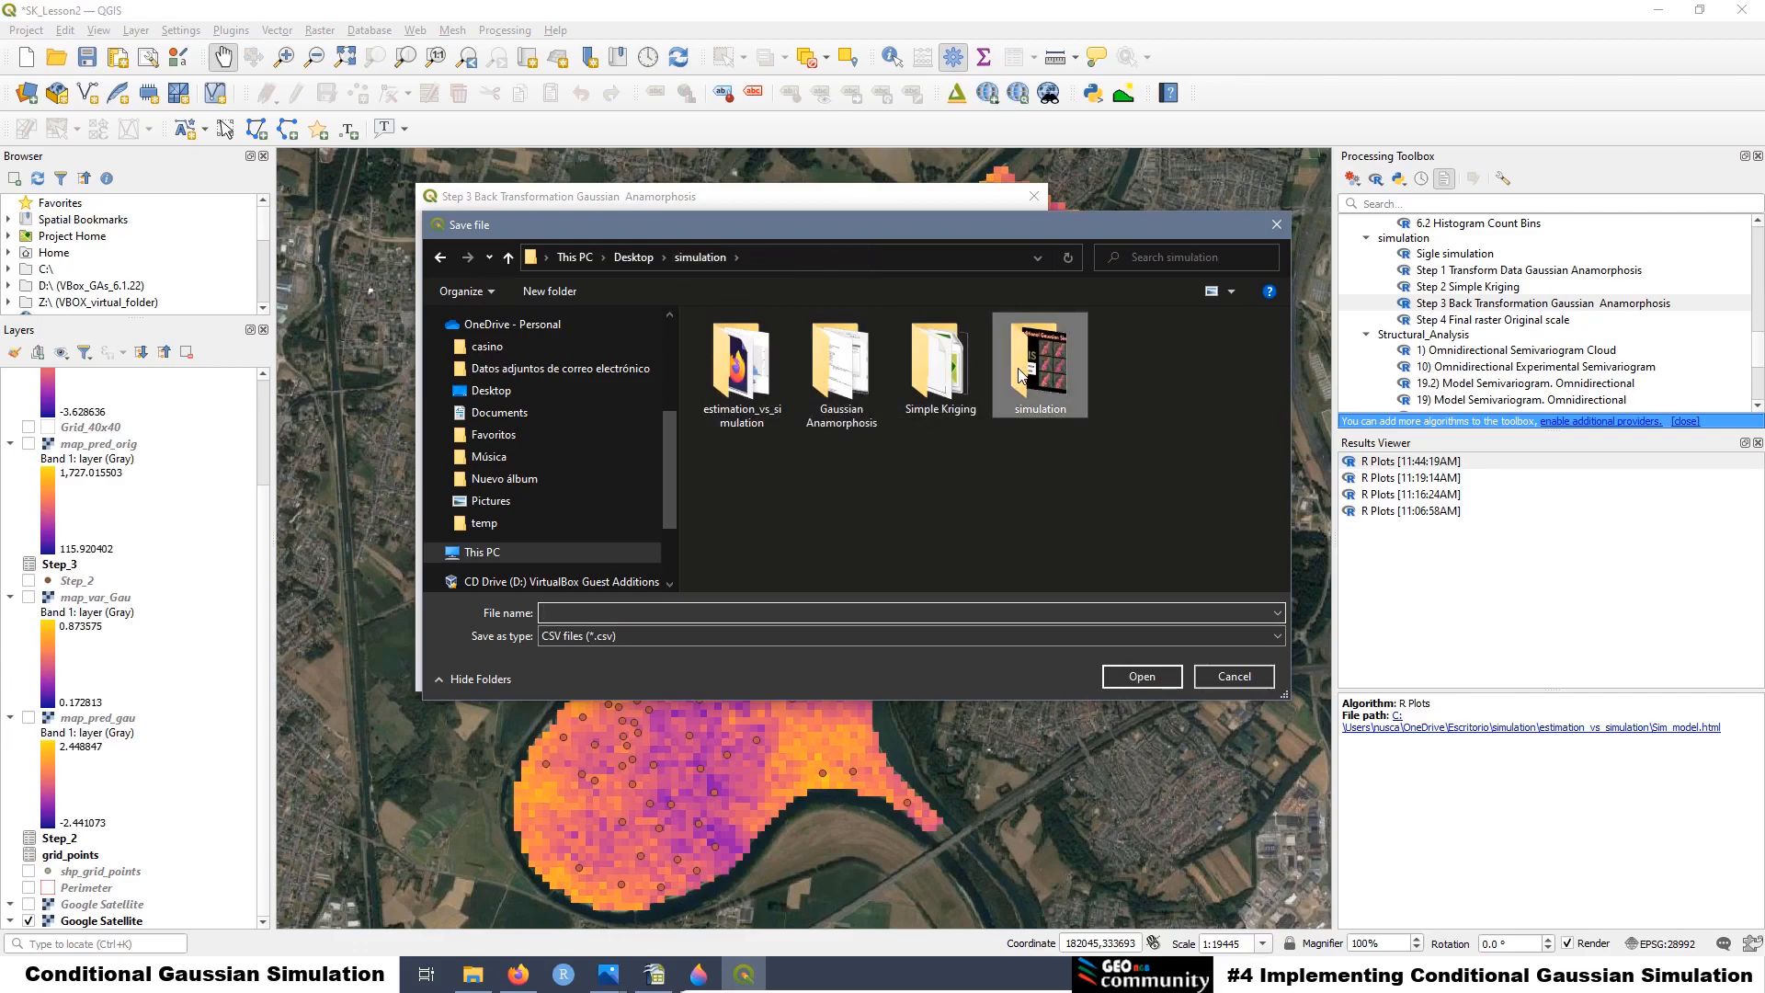
double_click(1021, 372)
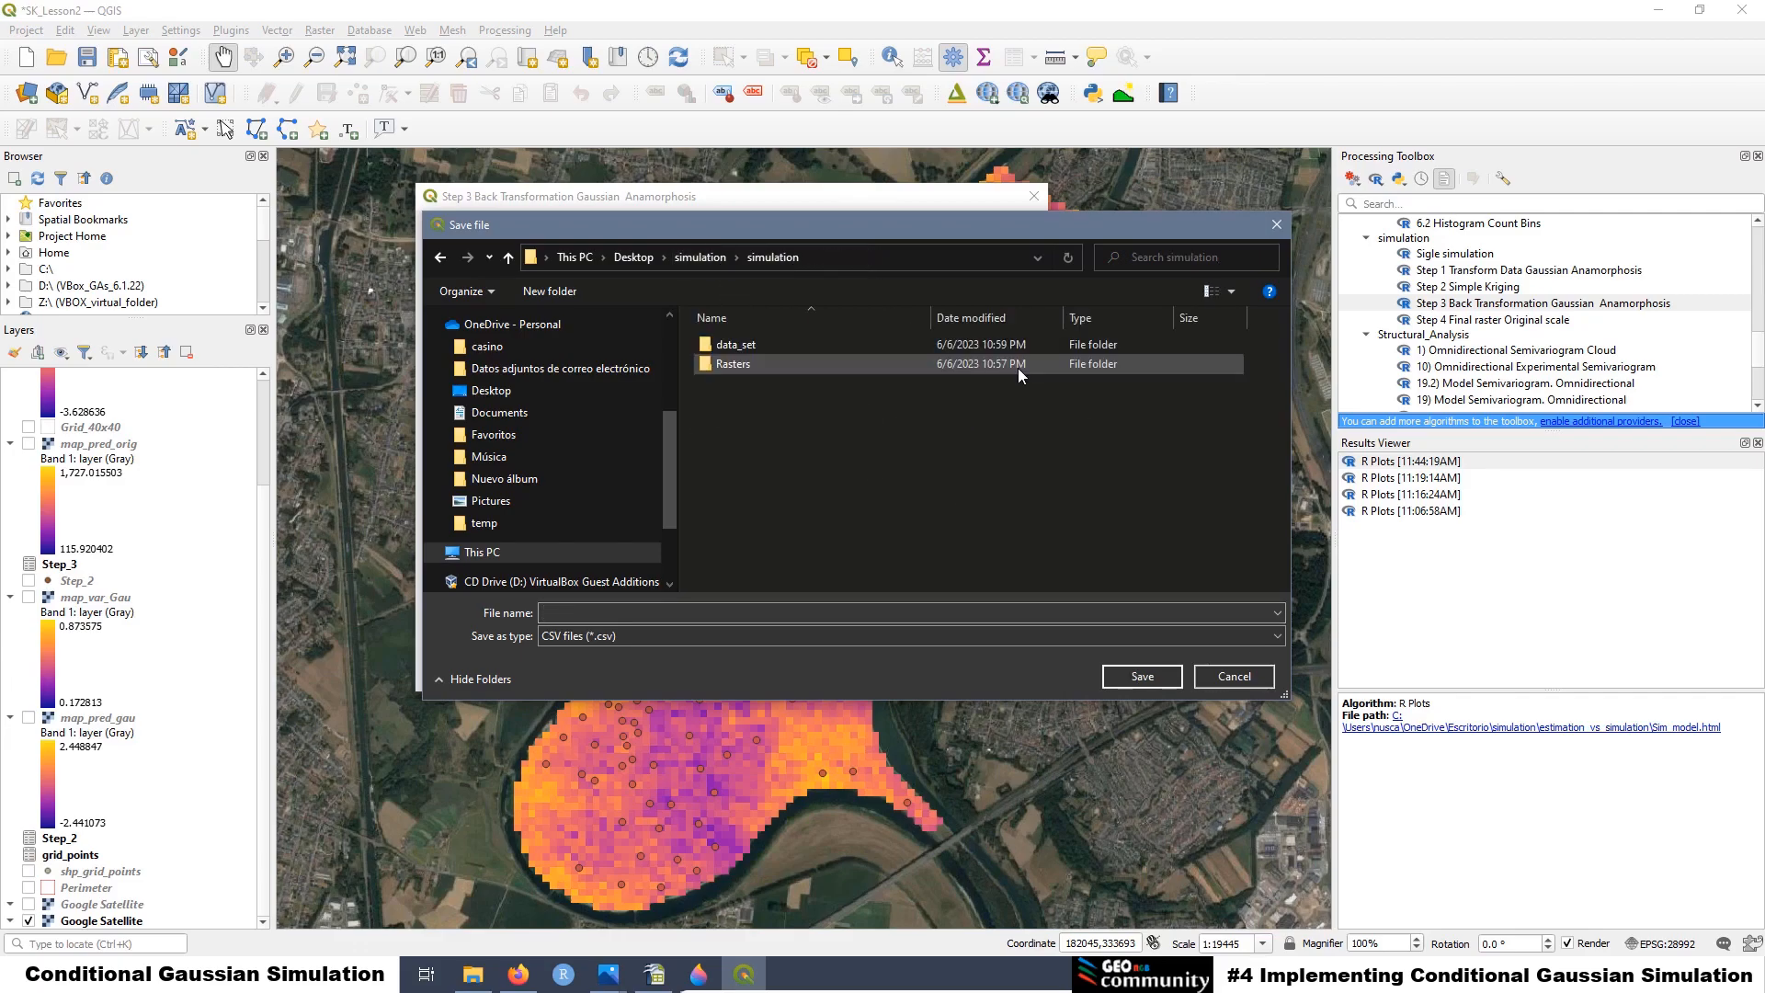
double_click(730, 344)
Name the output file Step_3_sim.csv, save that setting and run the back transformation
left_click(734, 346)
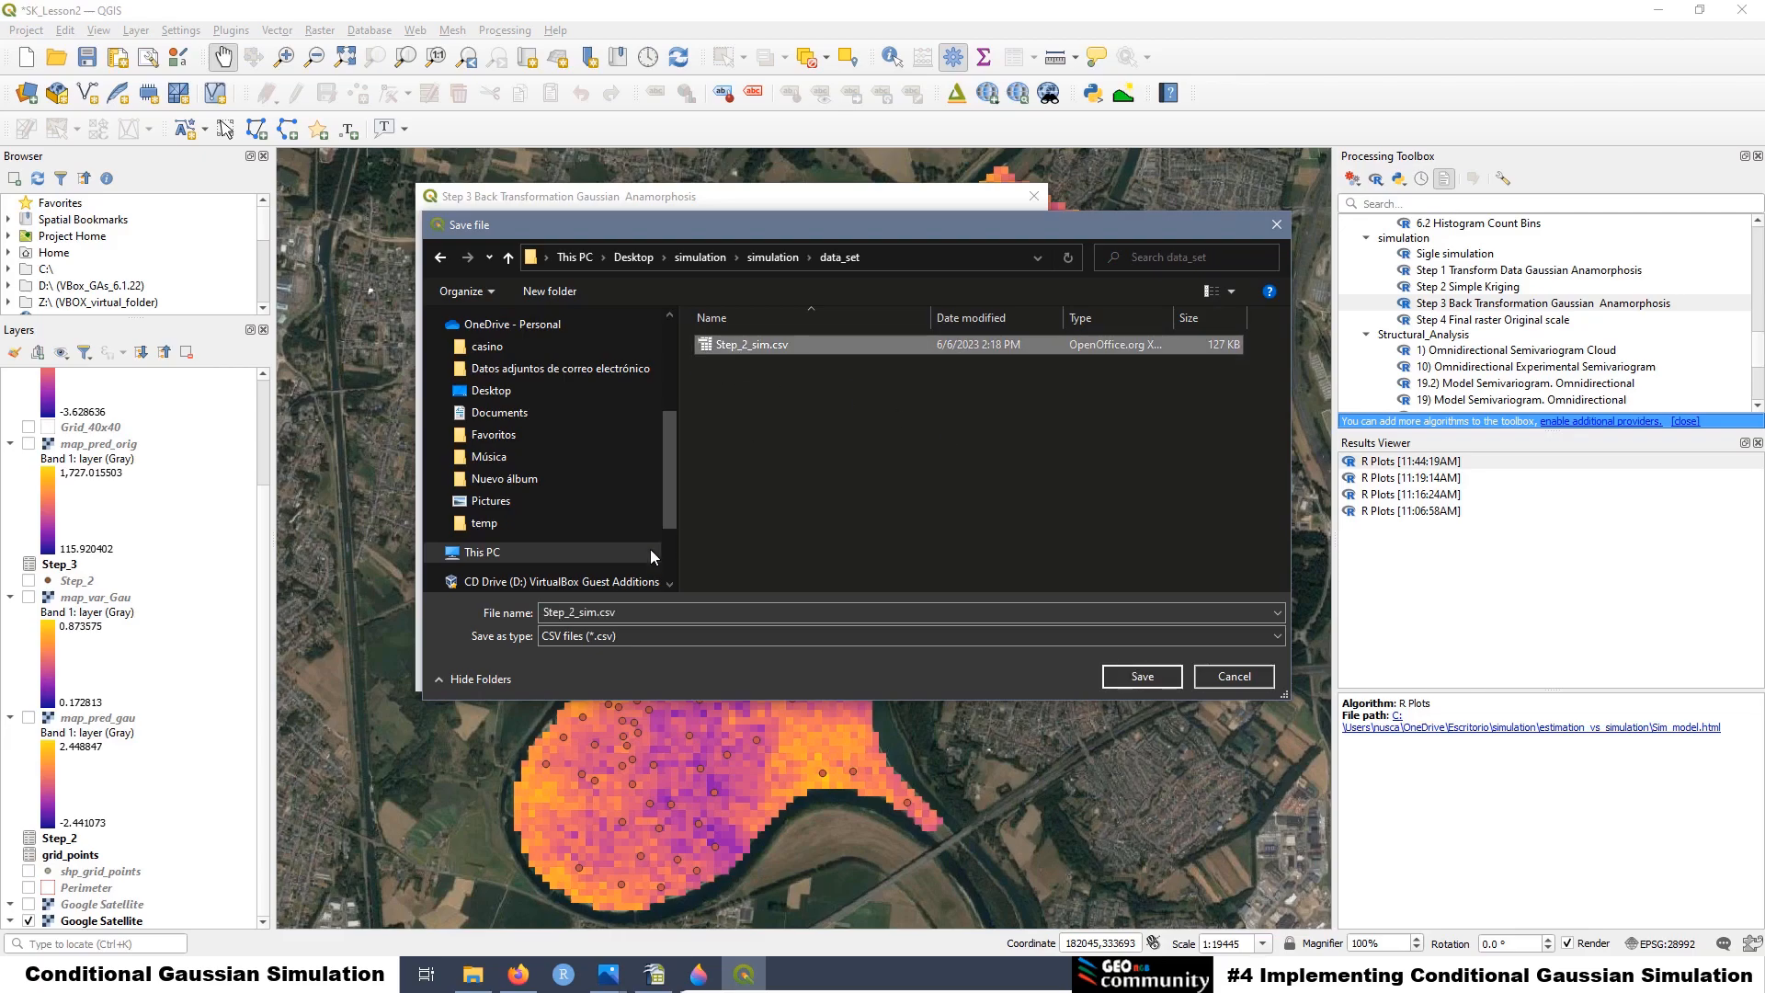
left_click(577, 614)
left_click(577, 614)
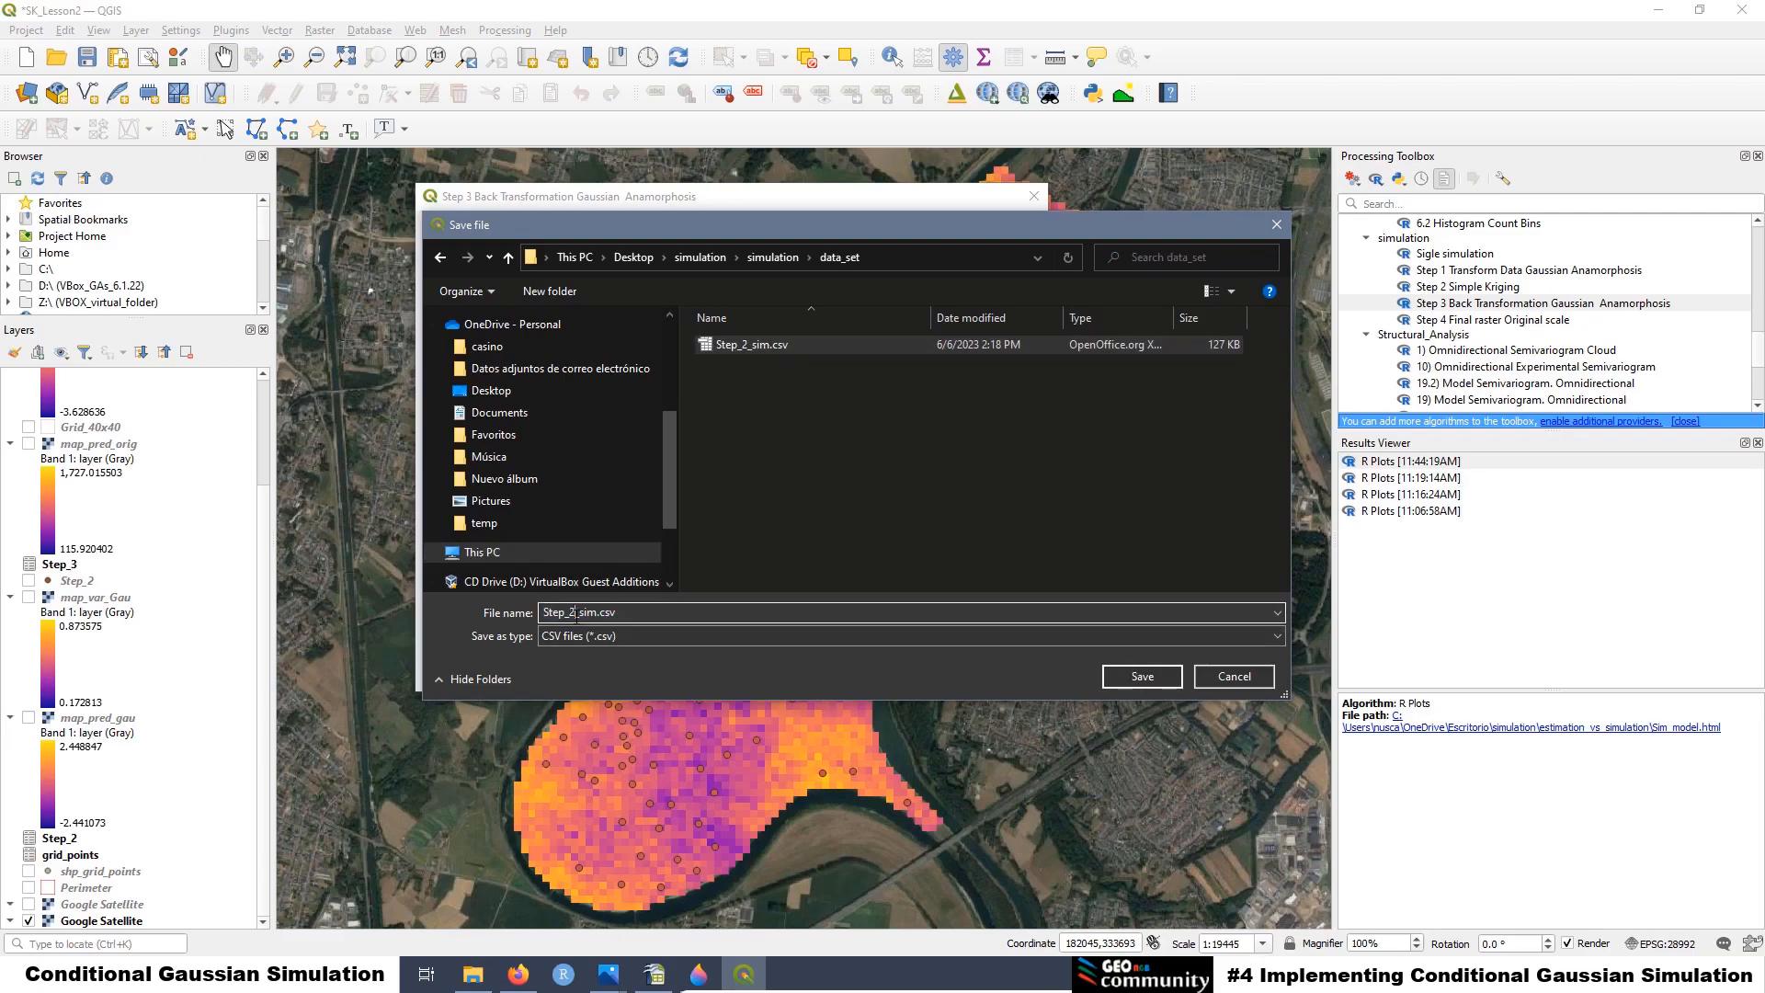
key("BackSpace")
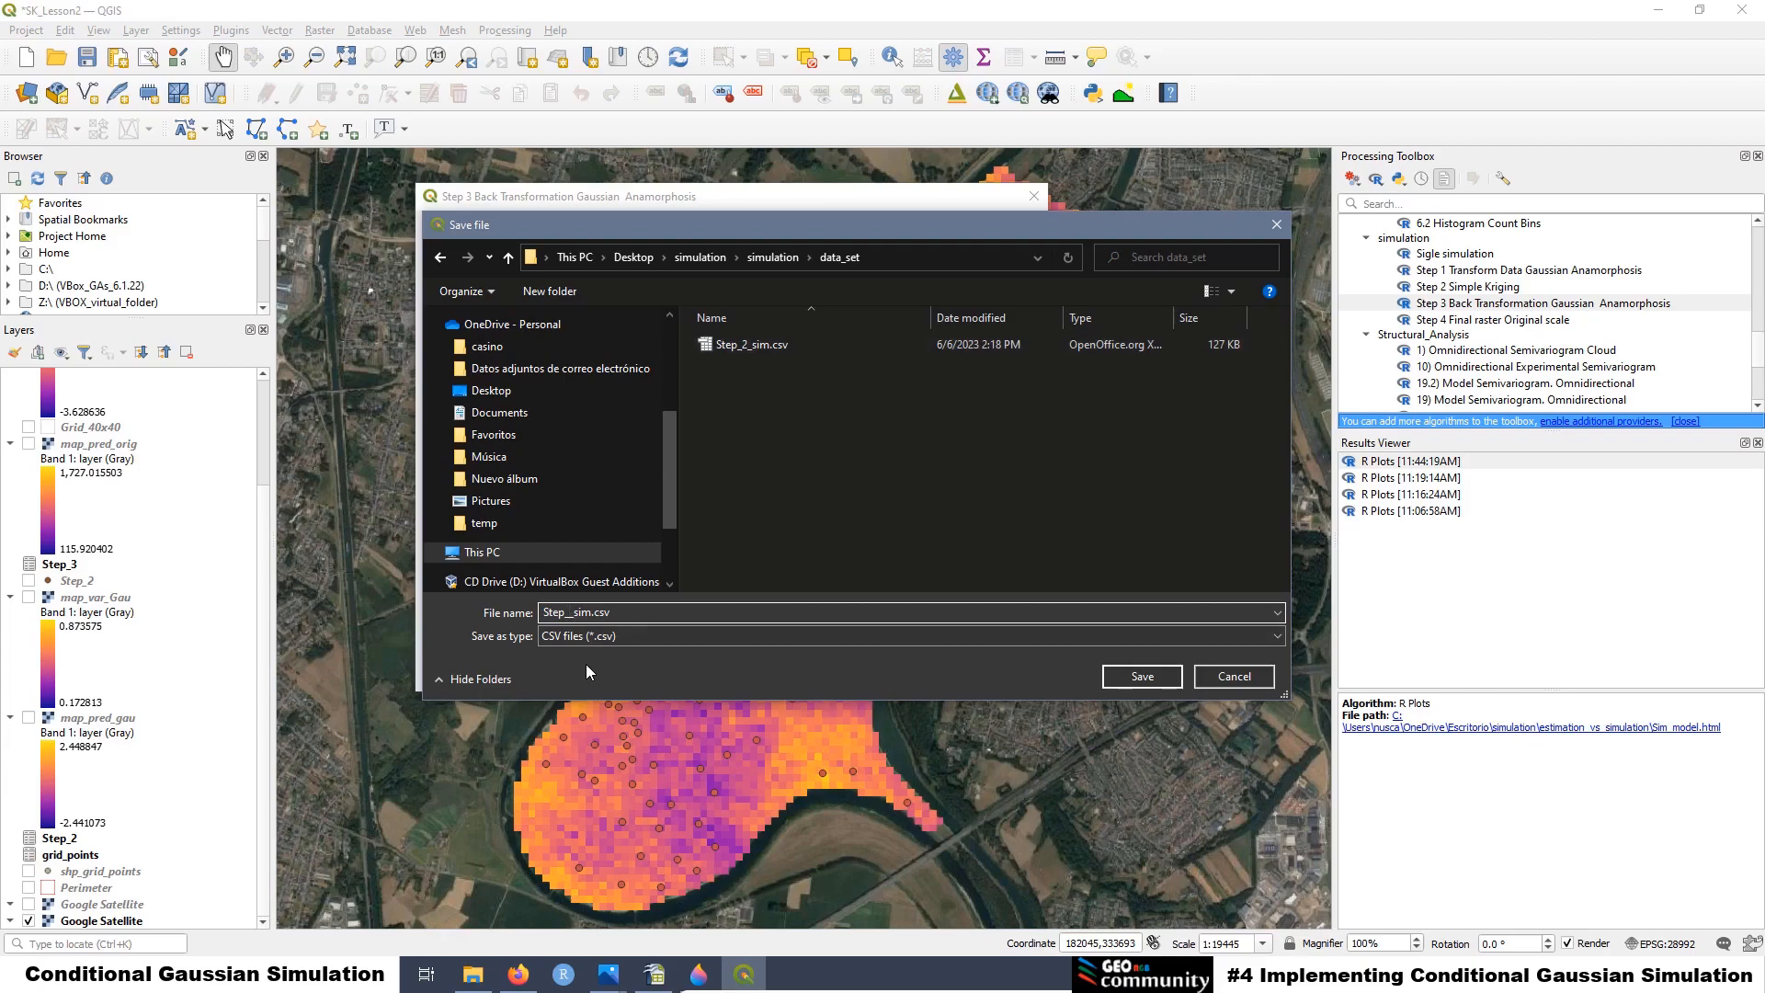
type("3")
left_click(1140, 674)
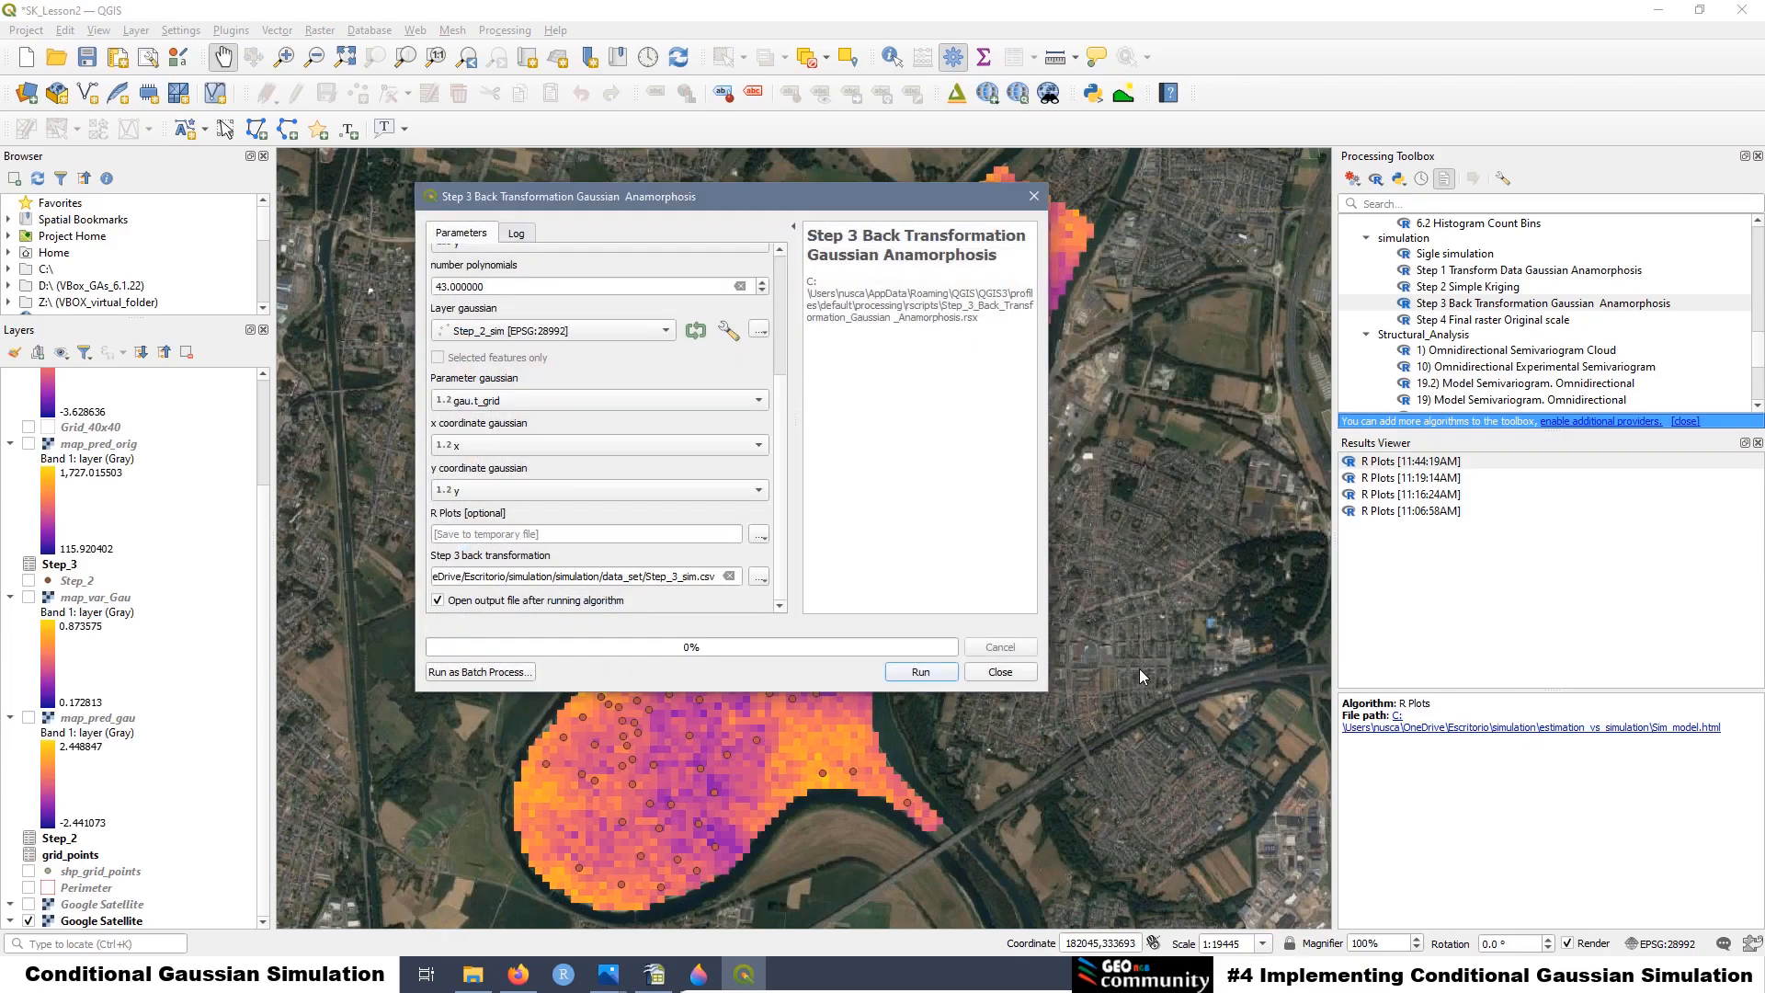
left_click(919, 671)
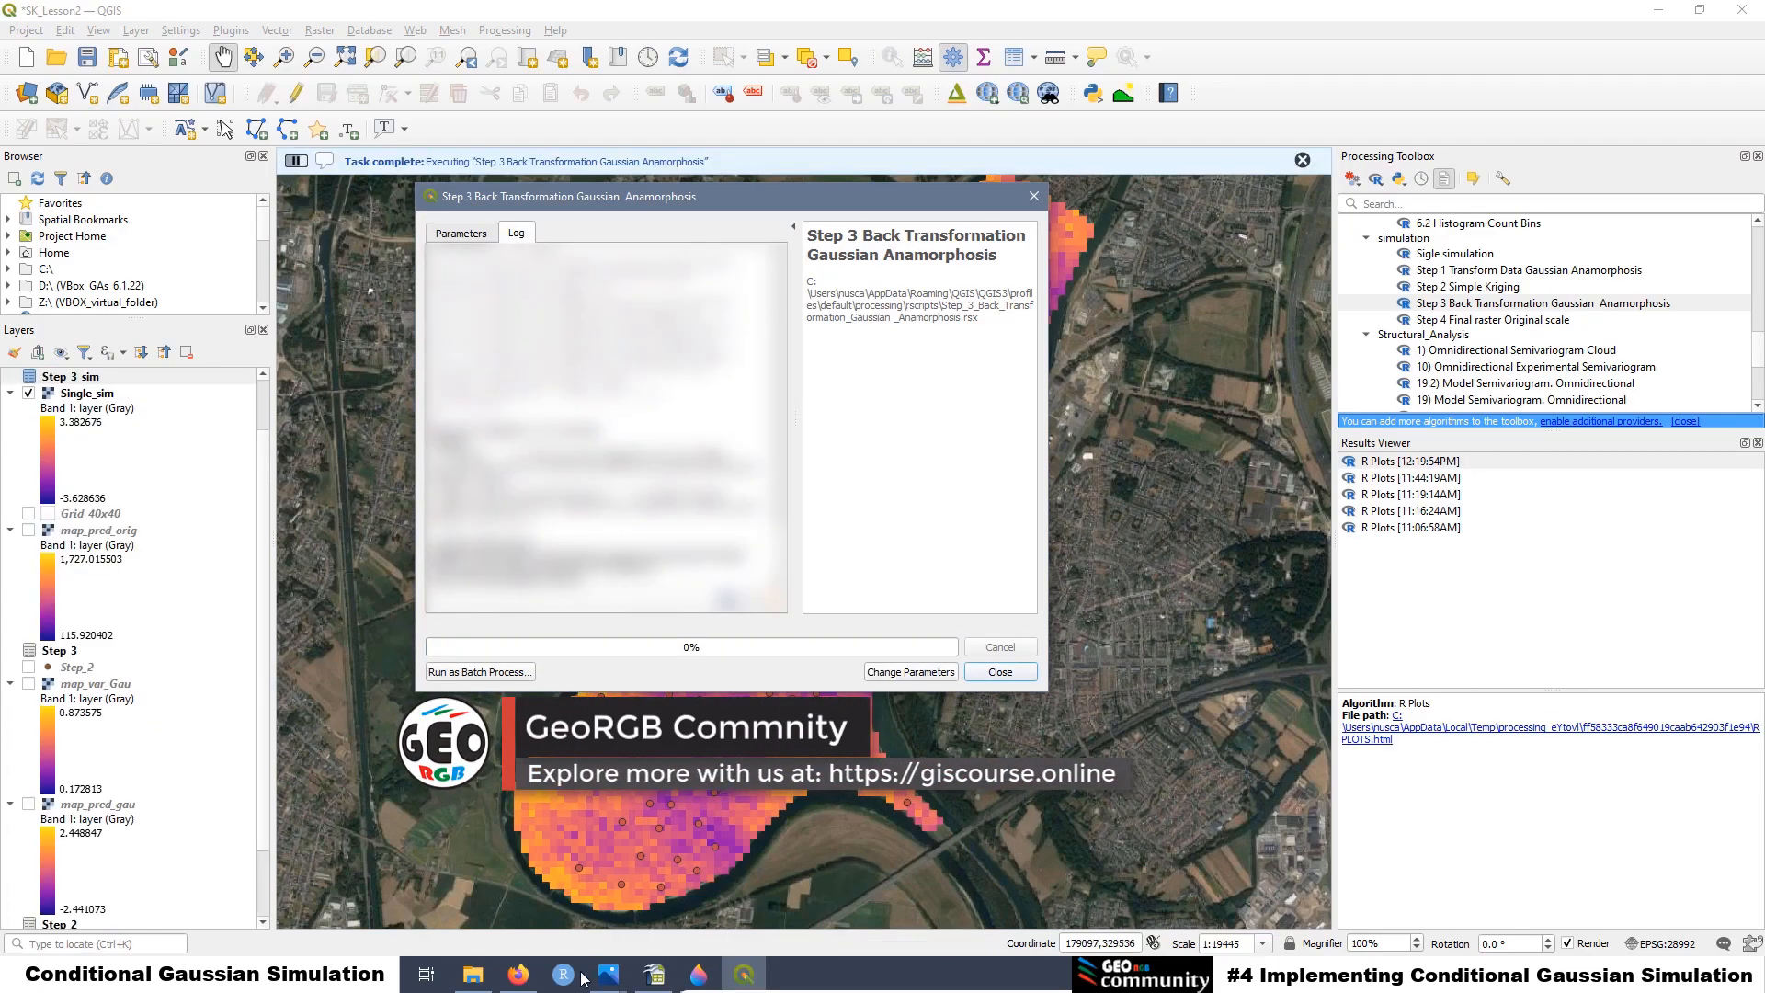
Switch to File Explorer and open Step_3_sim.csv from simulation/simulation/data_set as read-only in OpenOffice Calc
left_click(485, 984)
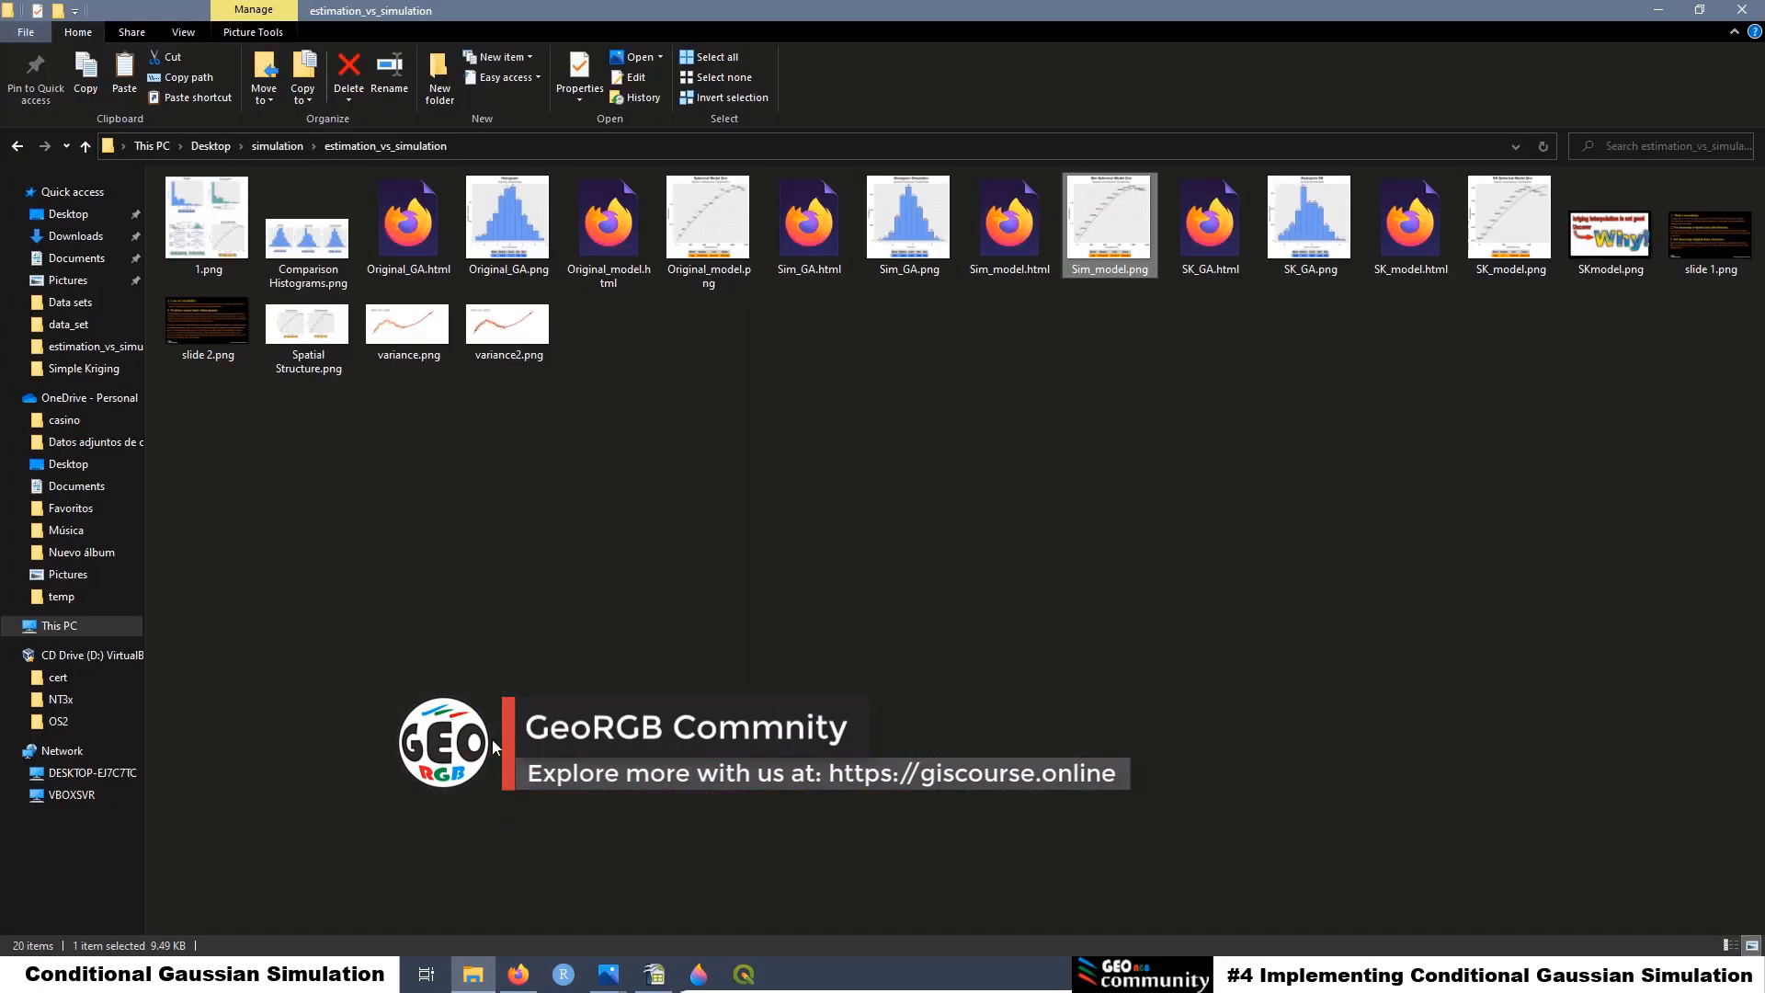
left_click(278, 146)
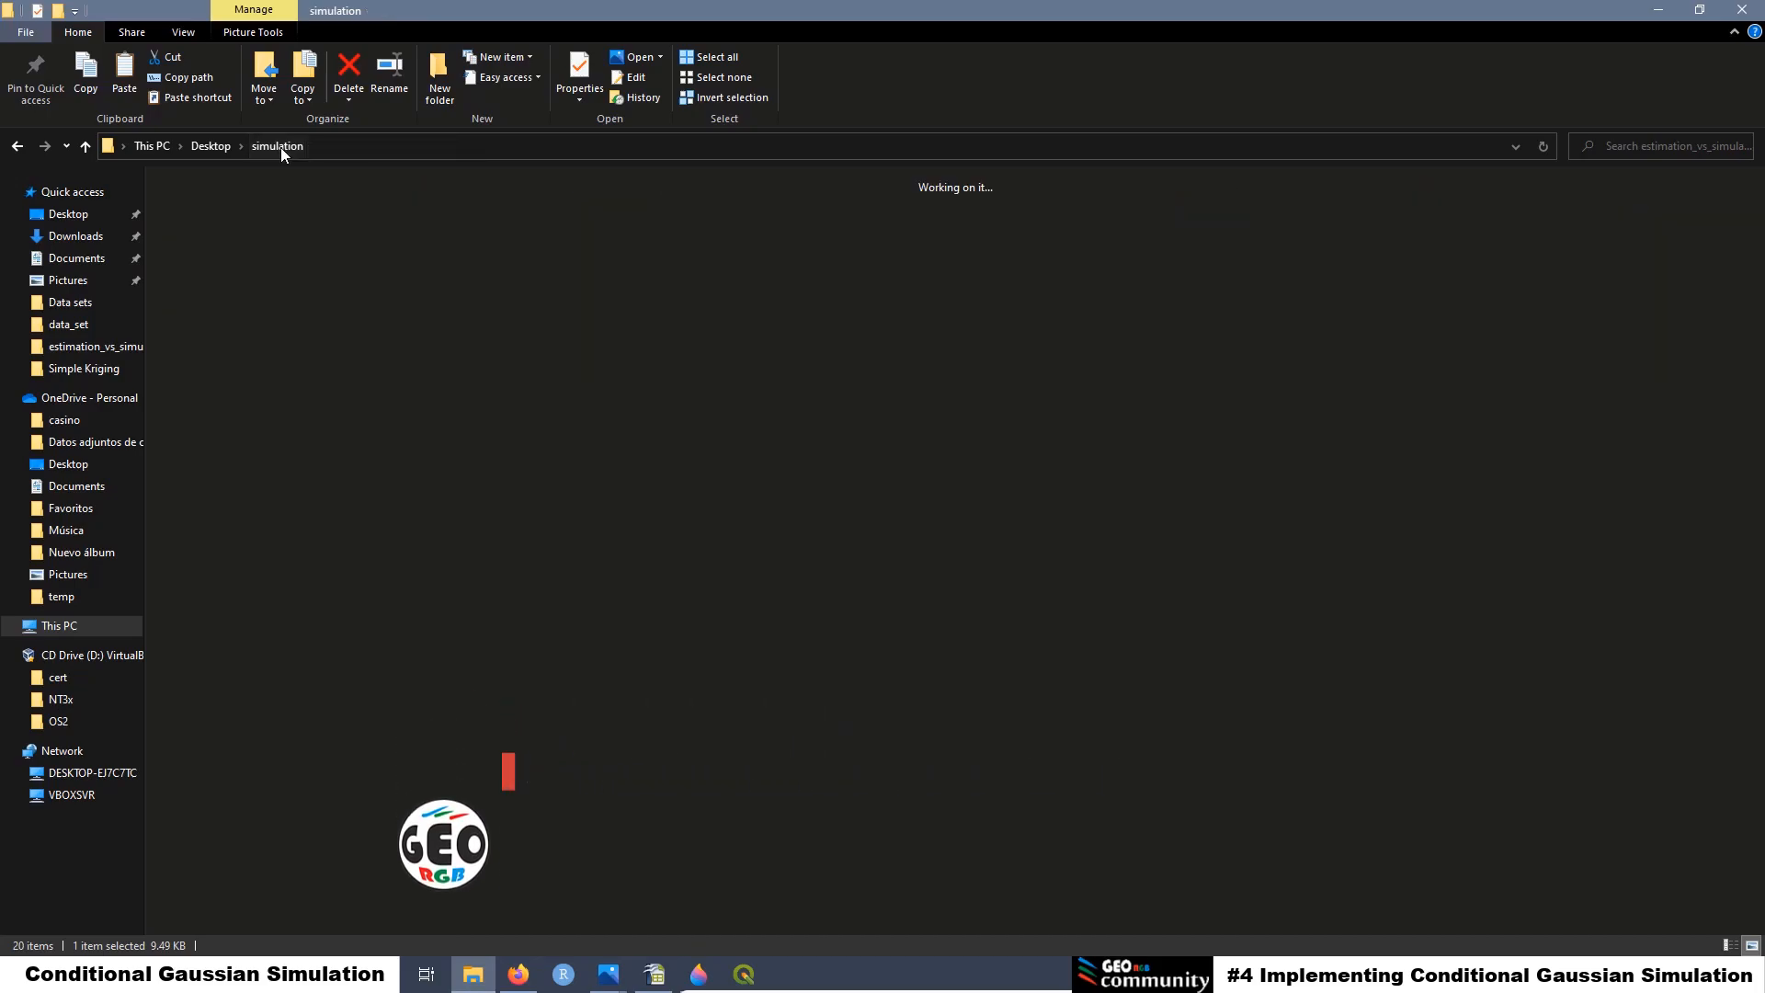
double_click(505, 228)
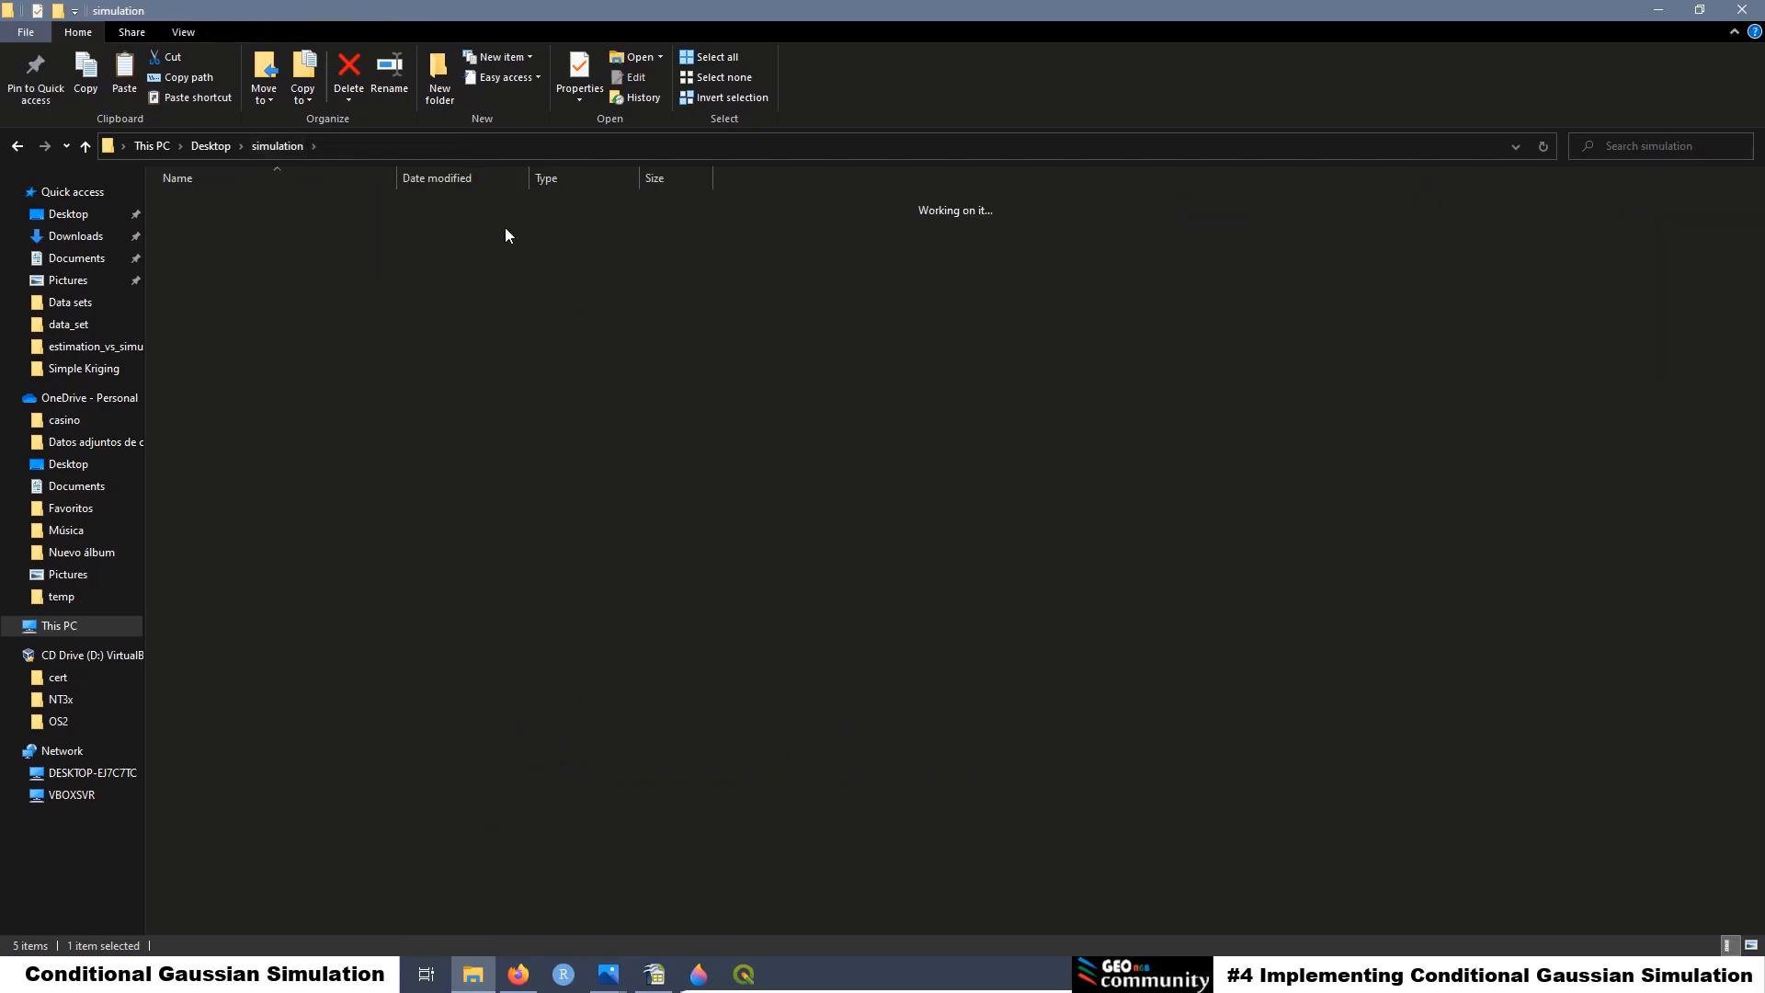
double_click(261, 204)
right_click(212, 224)
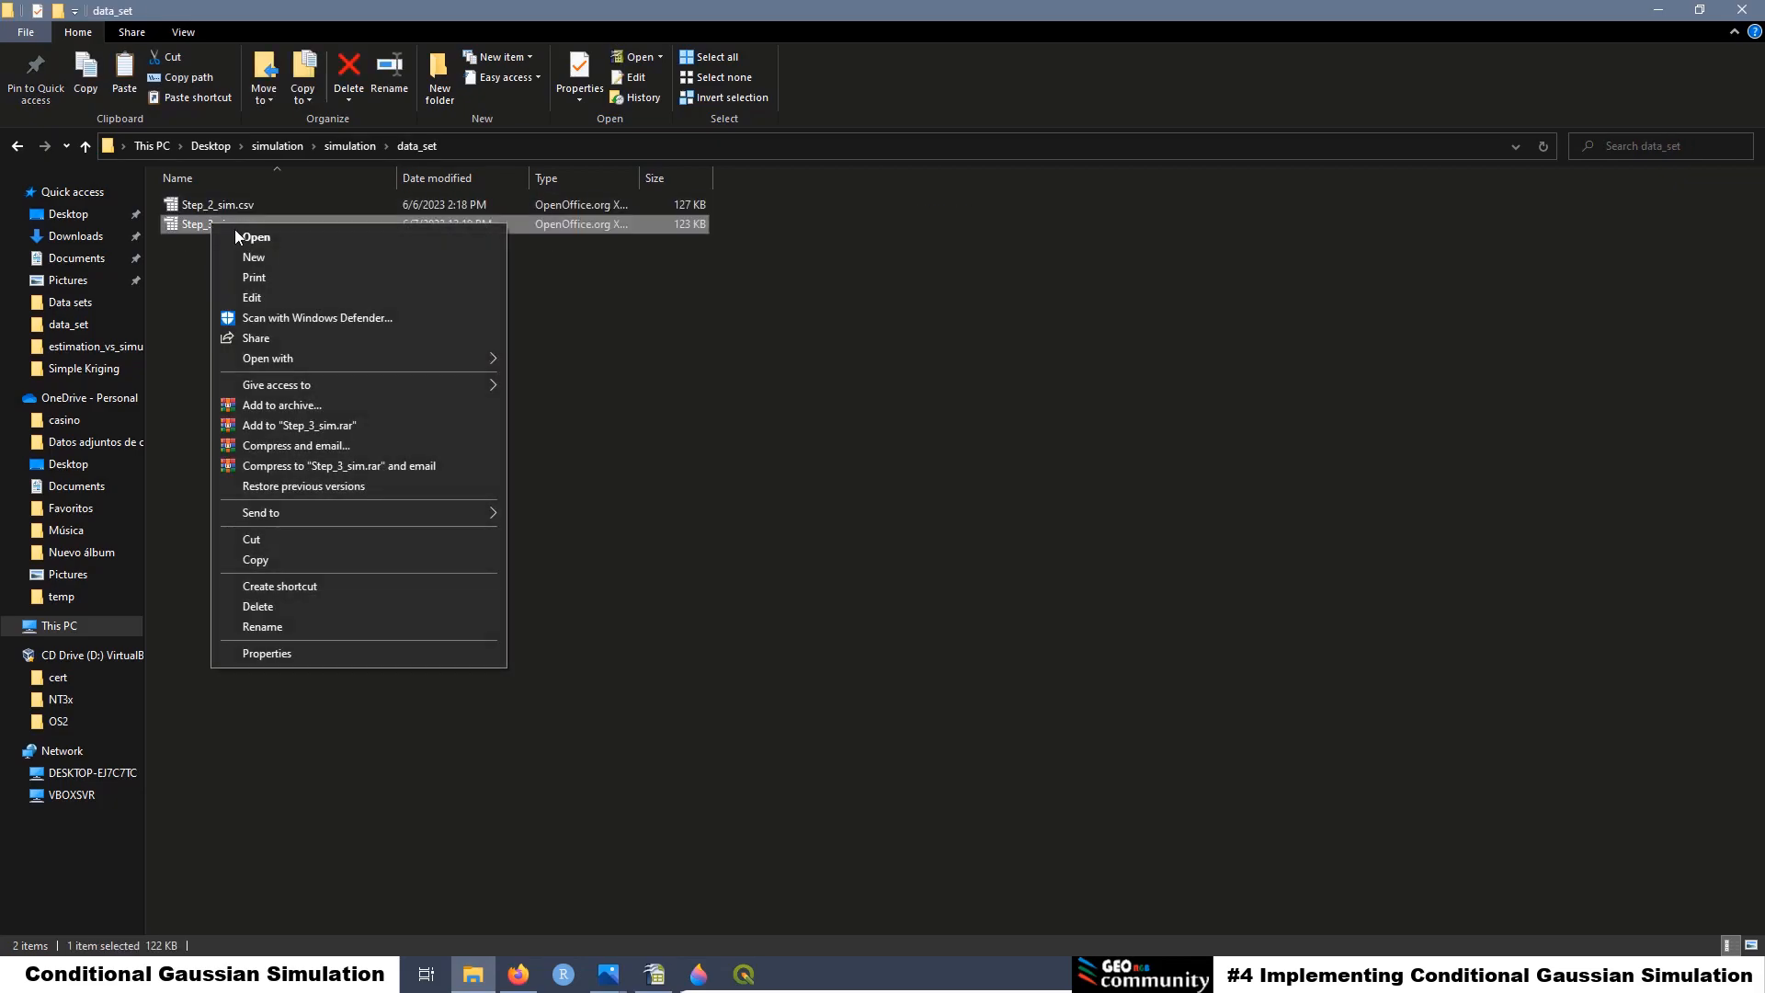
left_click(237, 234)
left_click(1150, 246)
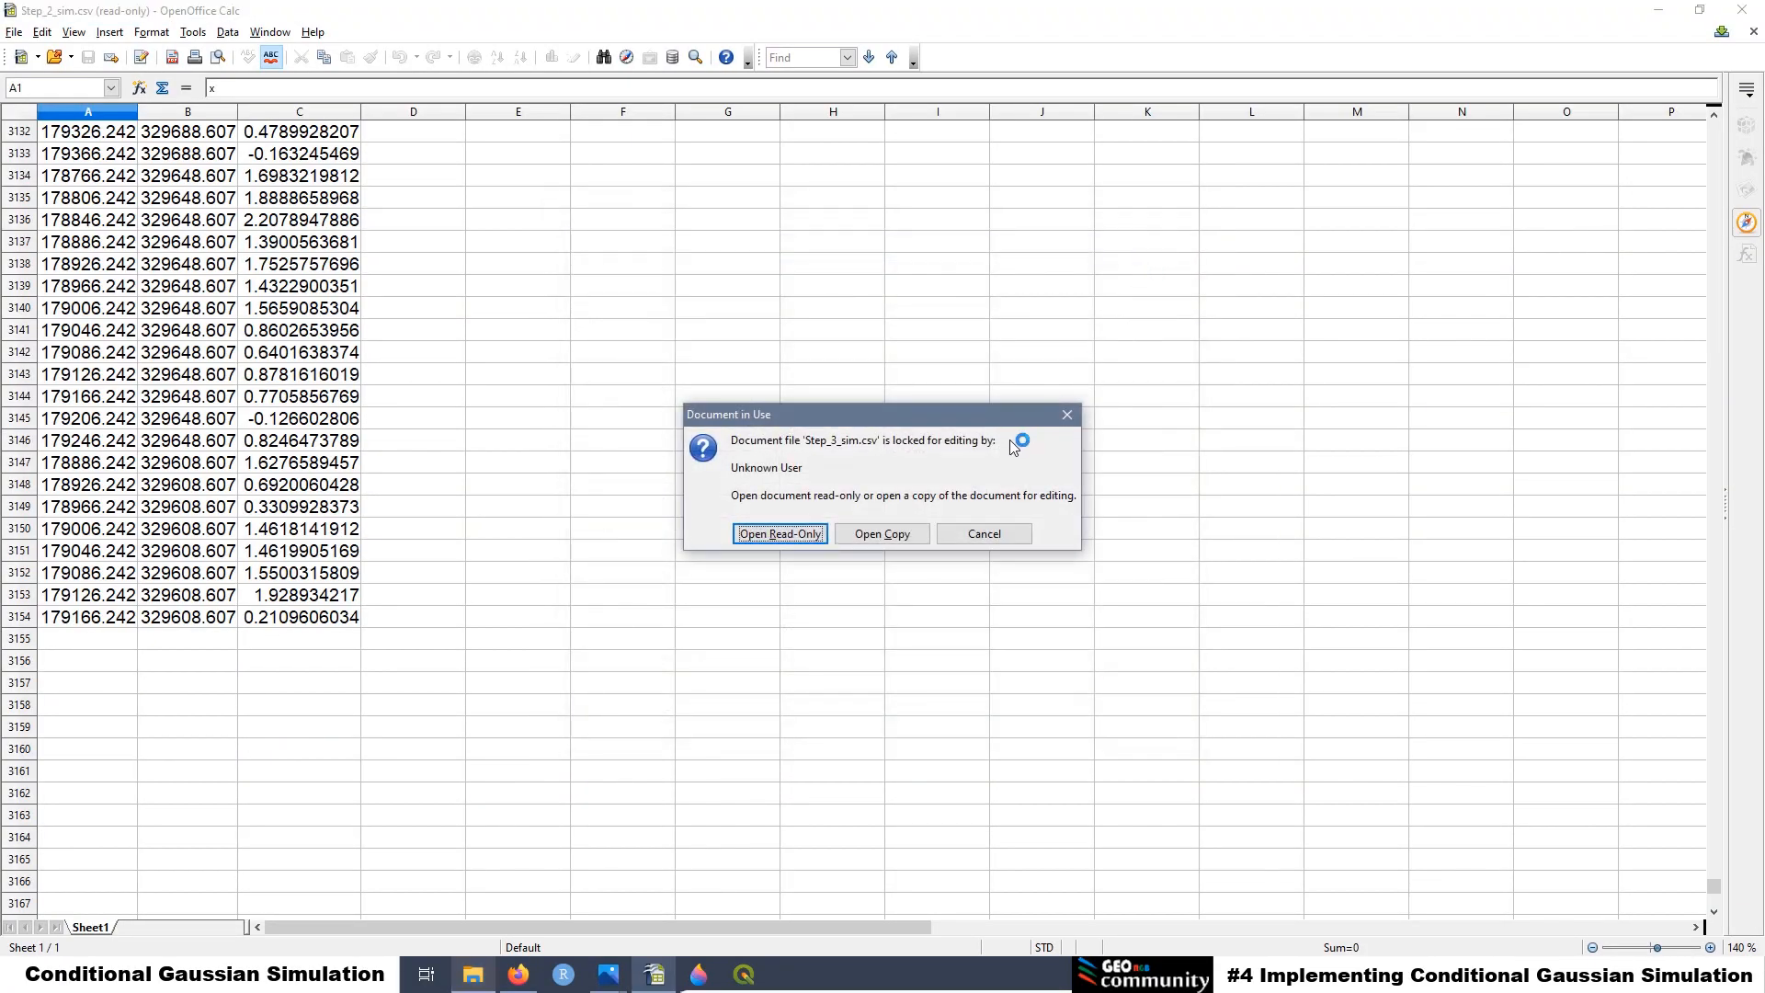
left_click(788, 535)
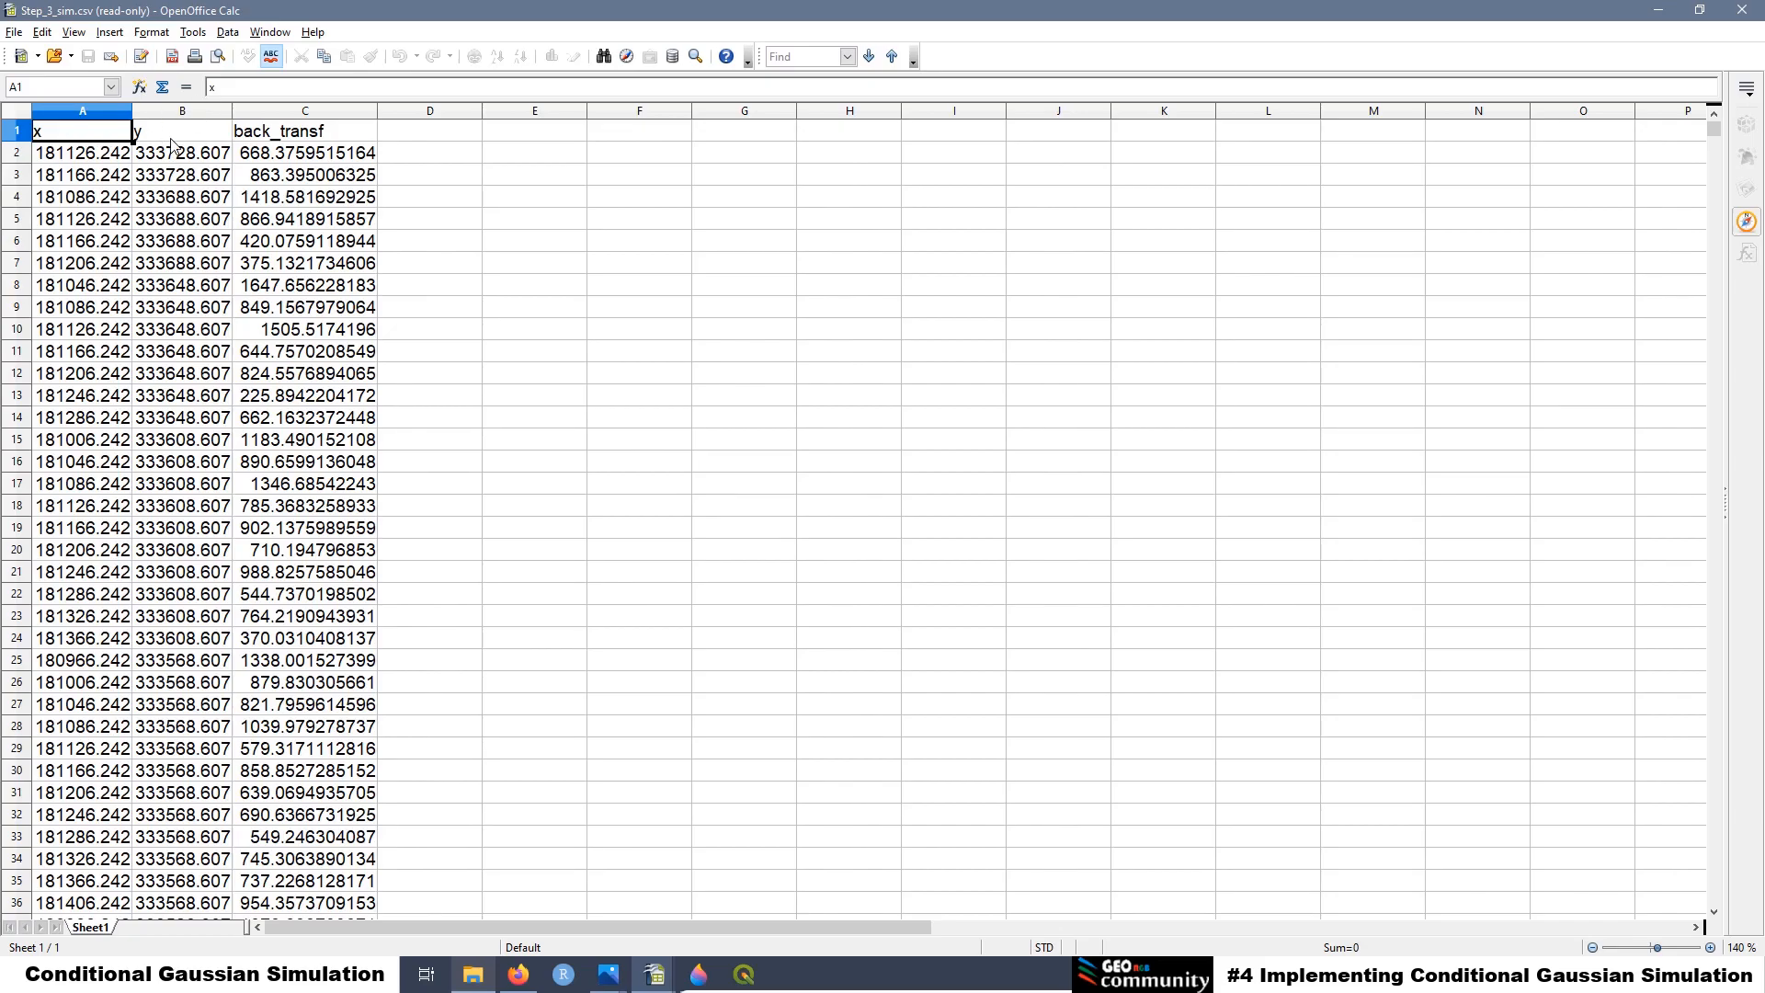
Examine the back_transf column down to its last row and close both the Step_3_sim.csv and Step_2_sim.csv spreadsheets
left_click(309, 111)
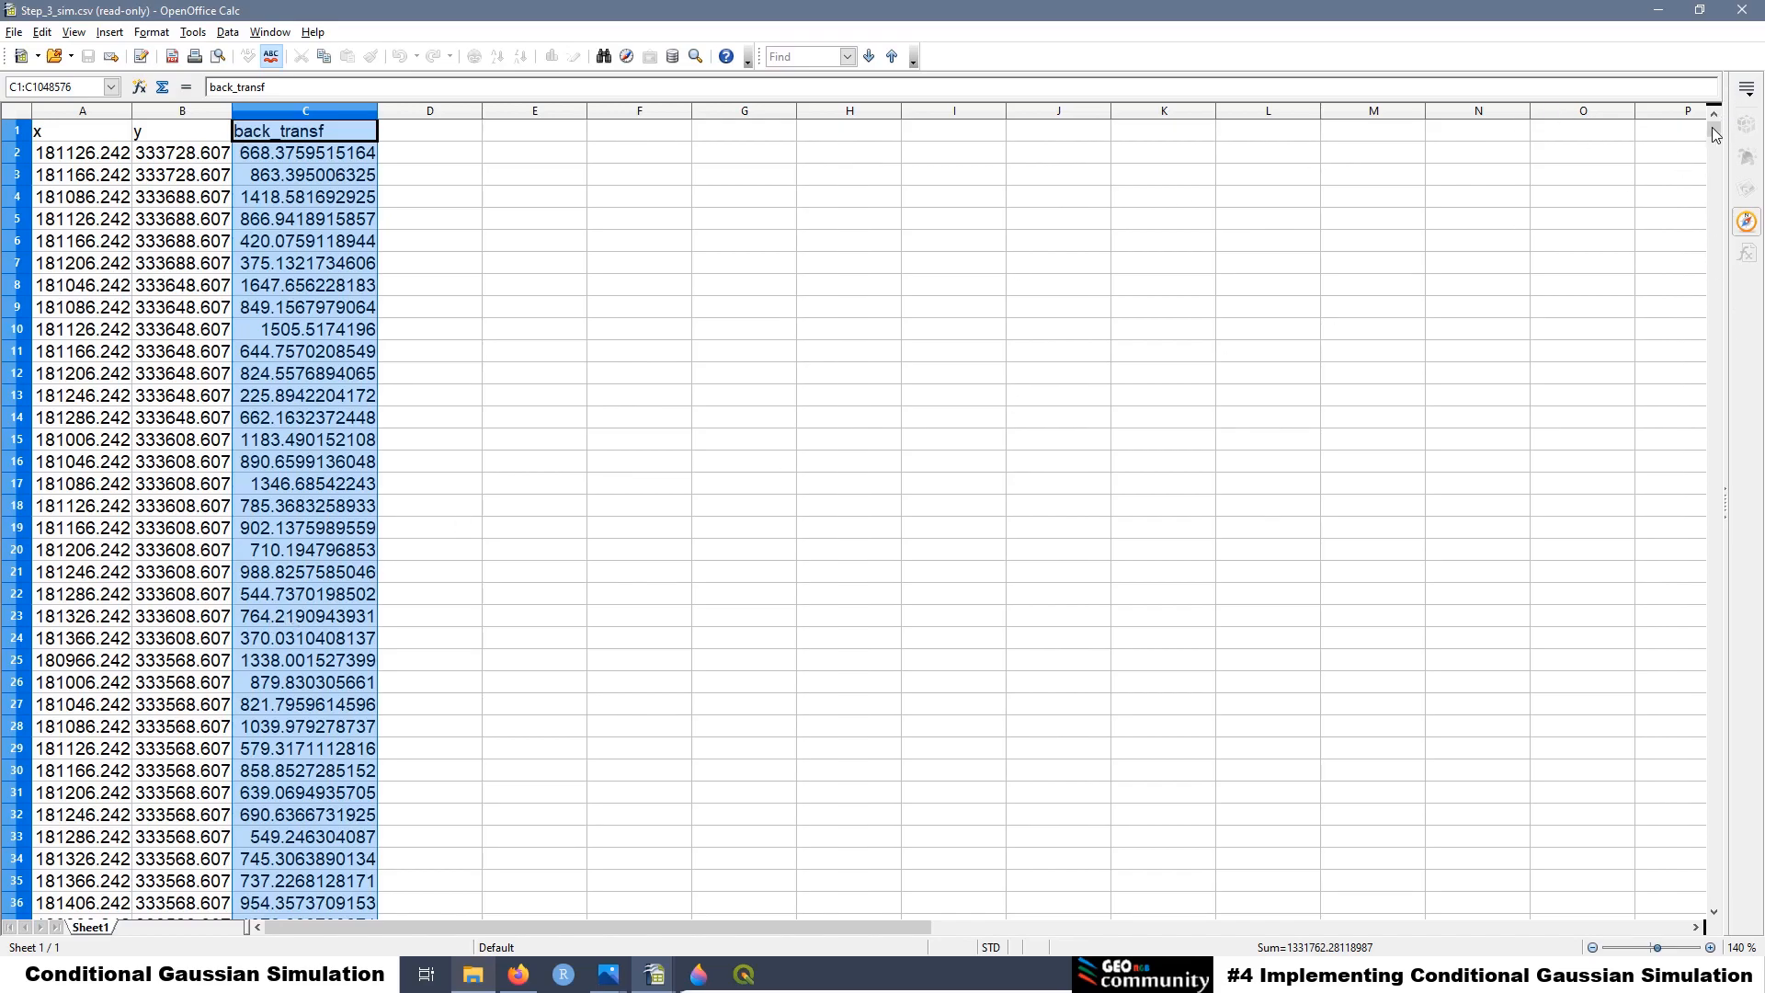
left_click_drag(1714, 129, 1715, 890)
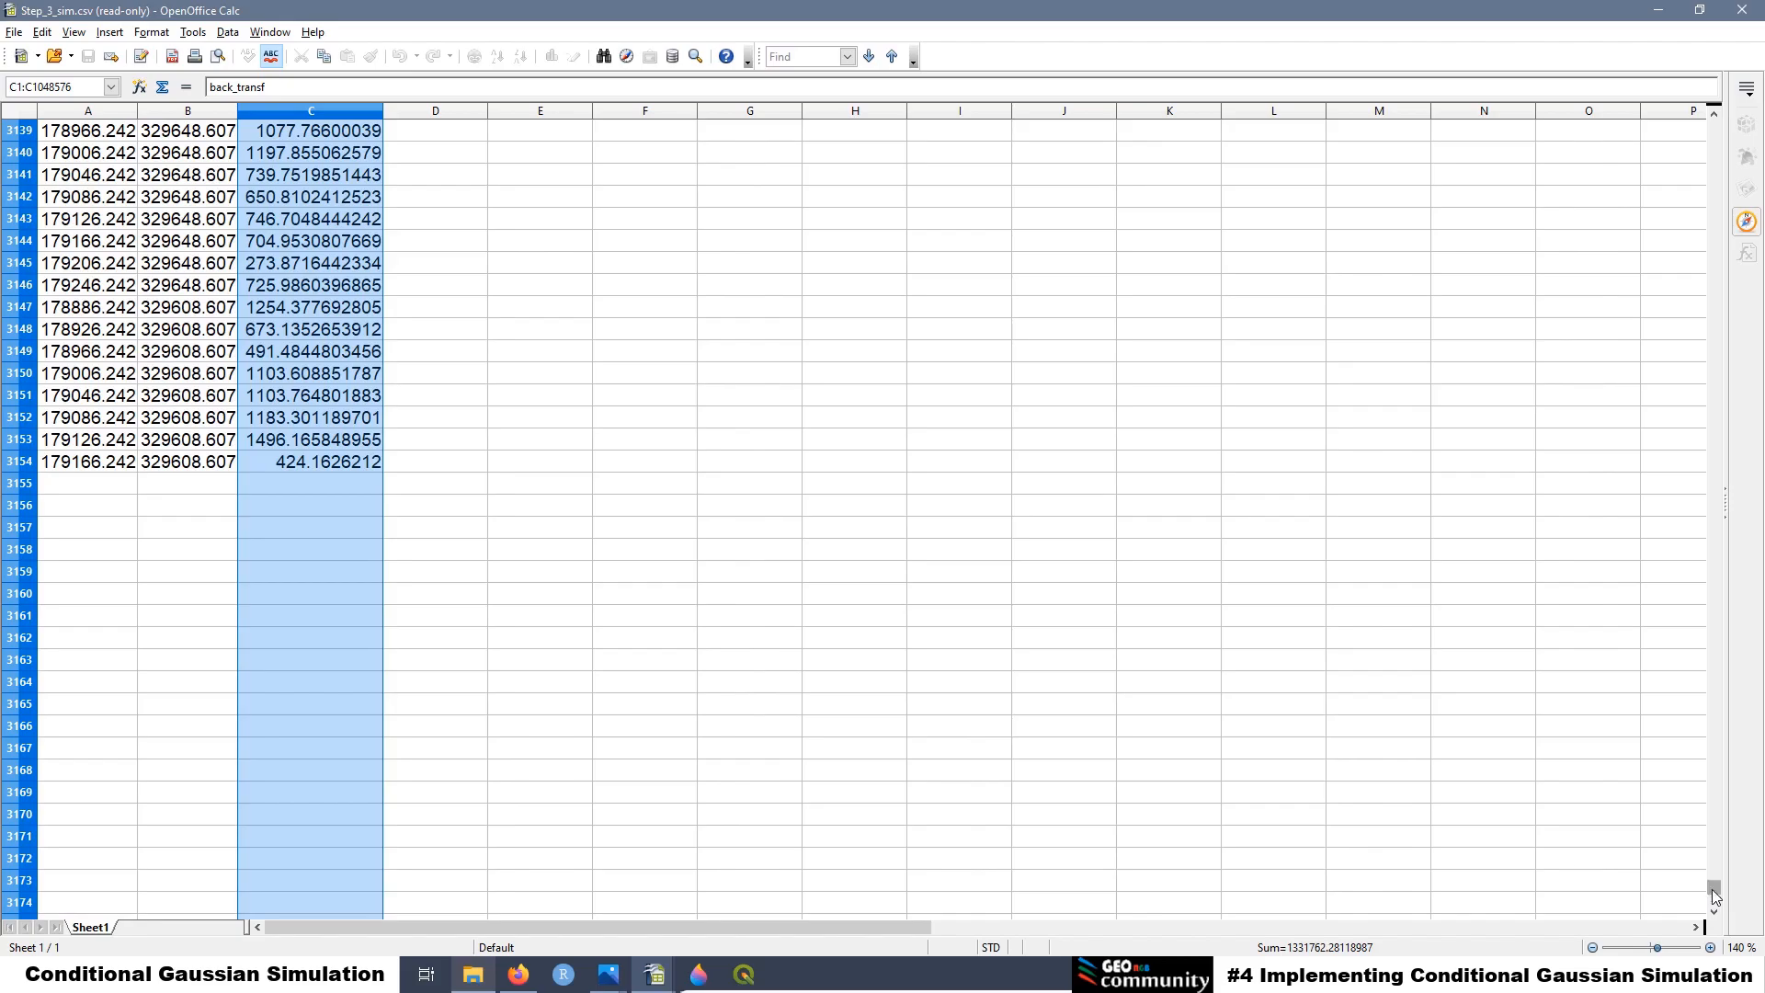
left_click(1742, 10)
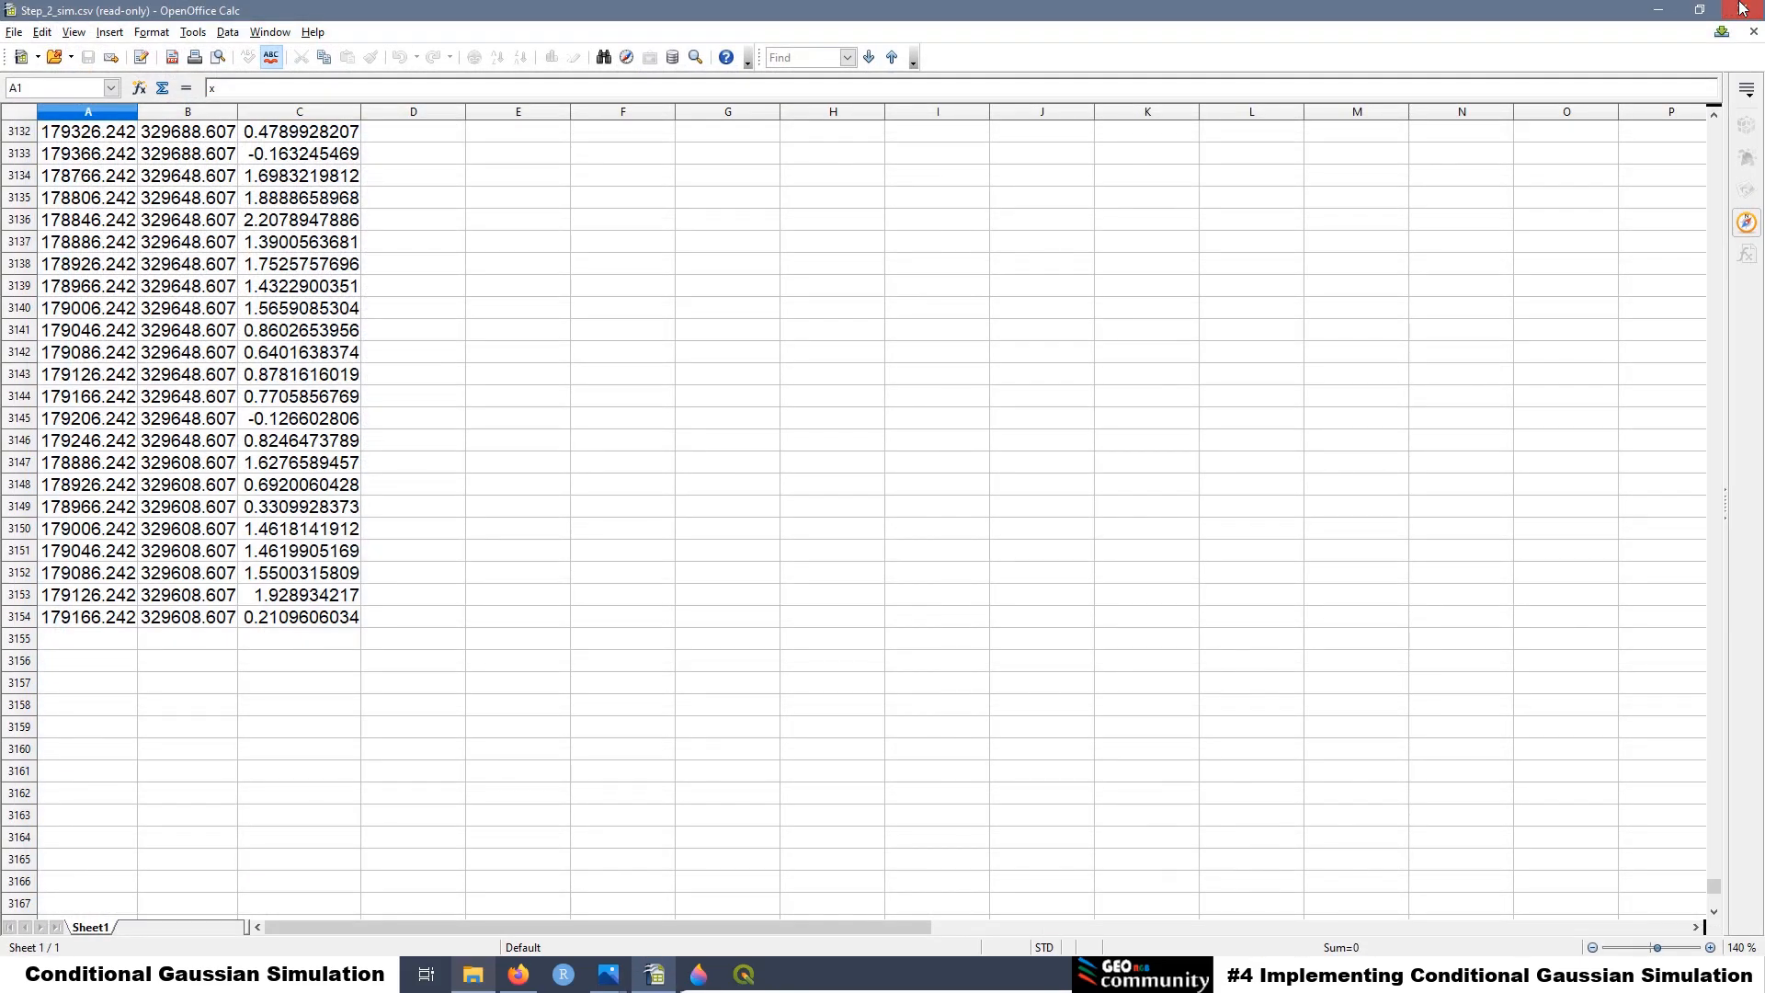
left_click(1743, 9)
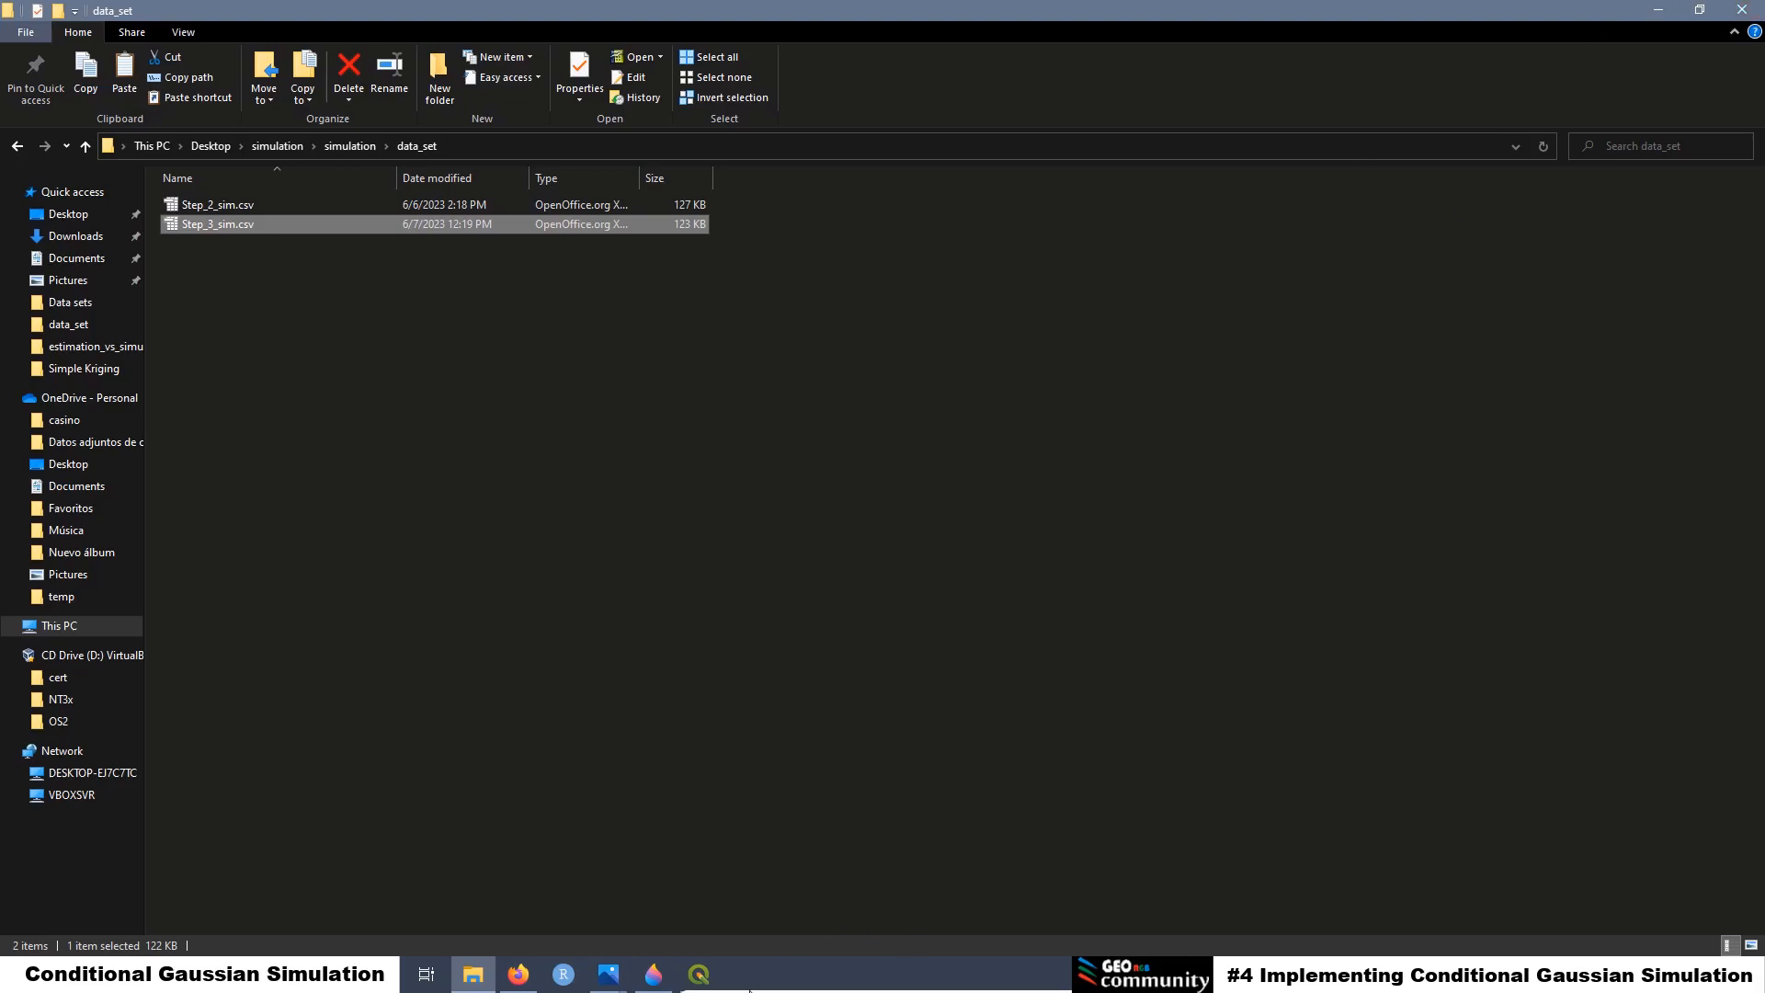
Switch to QGIS, close the Step 3 back transformation and open the Step 4 Final raster Original scale algorithm
left_click(698, 974)
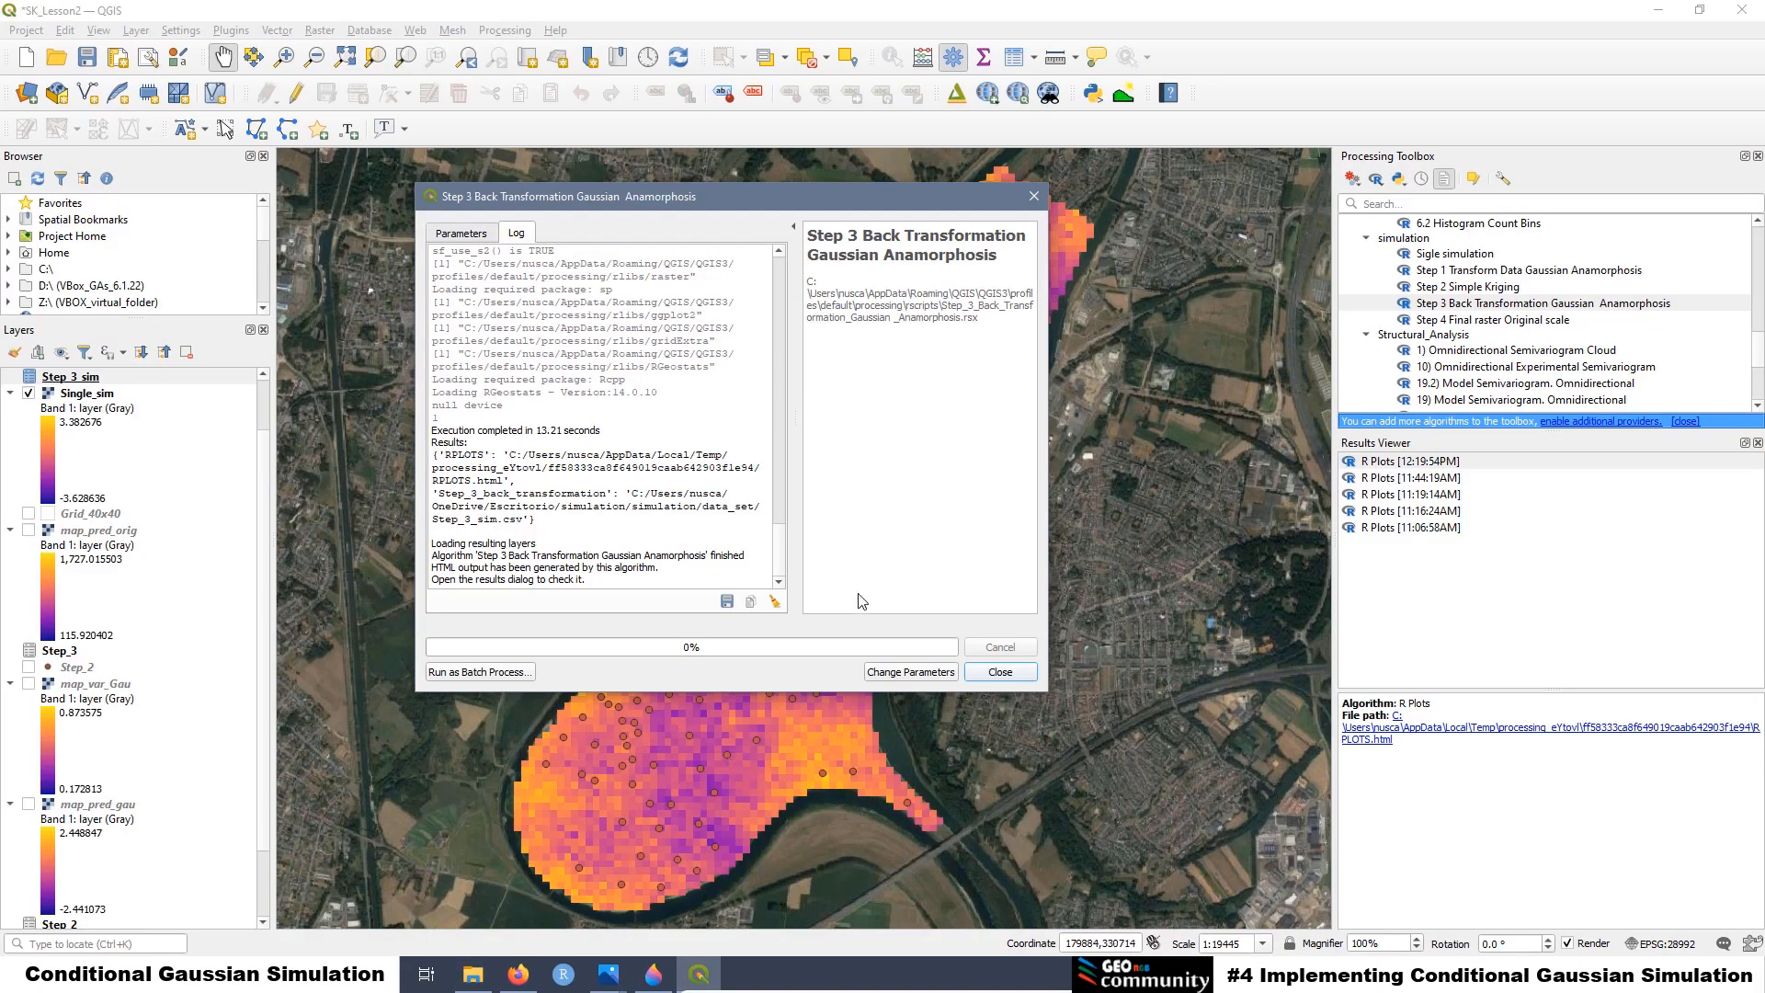
left_click(991, 677)
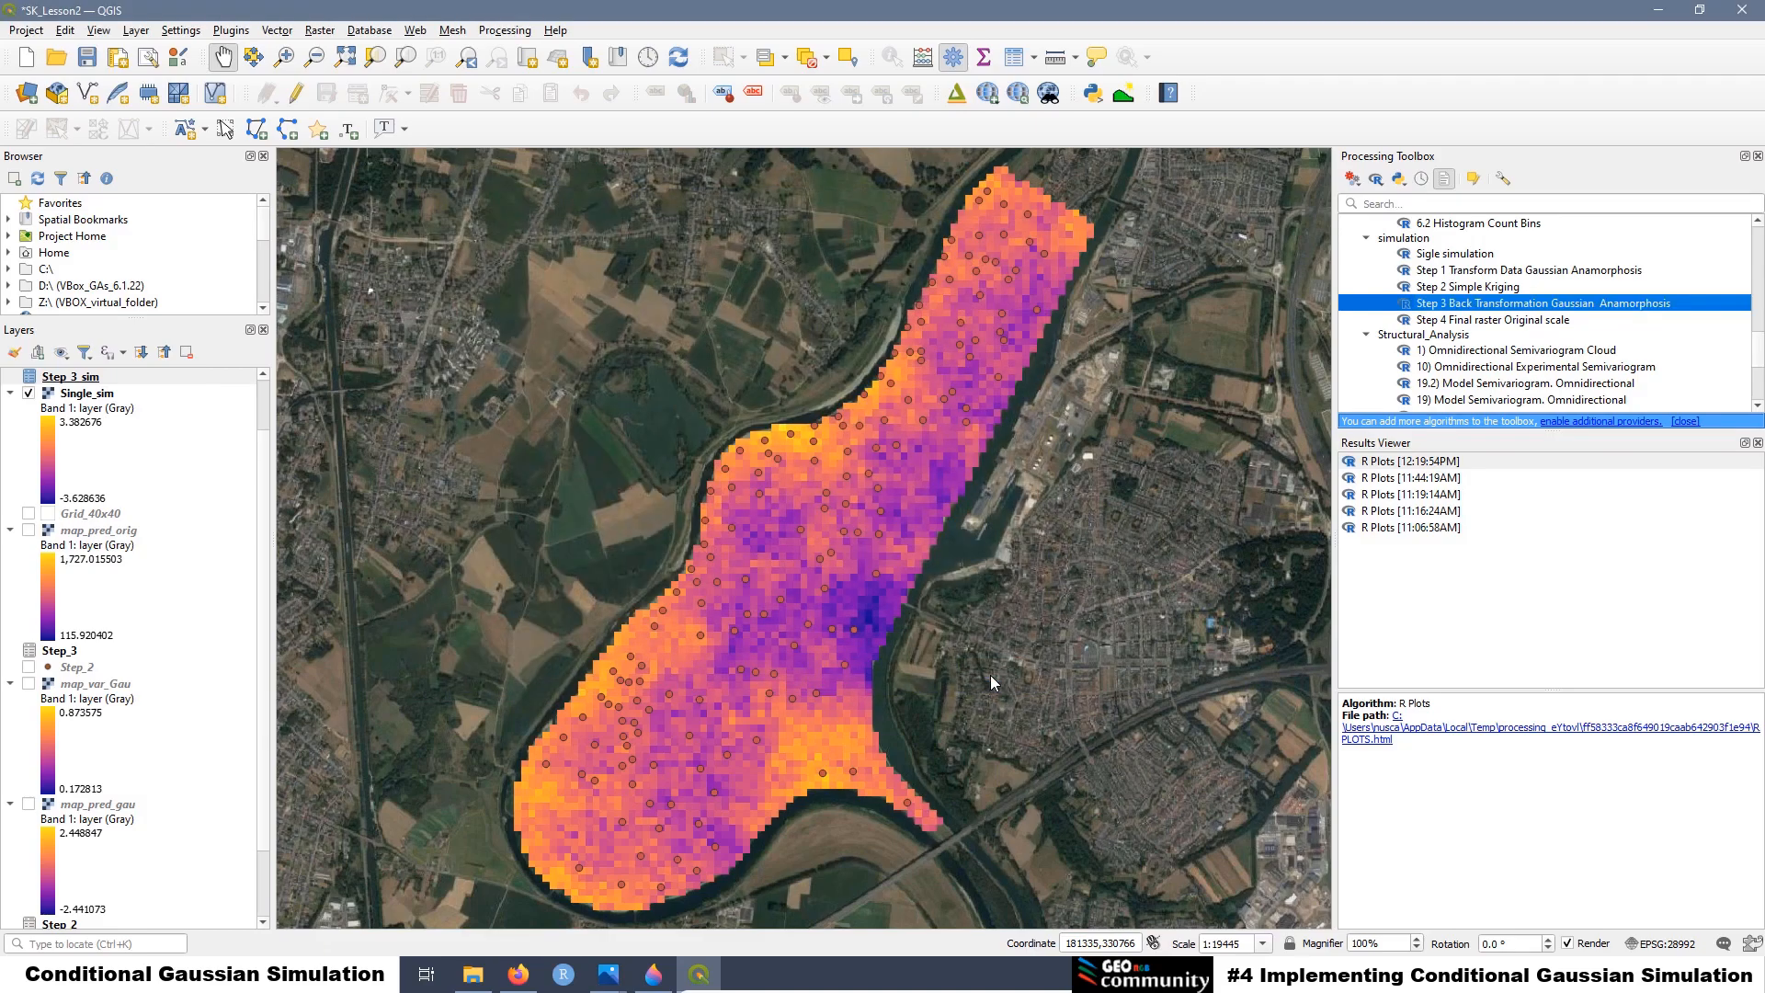
double_click(1429, 320)
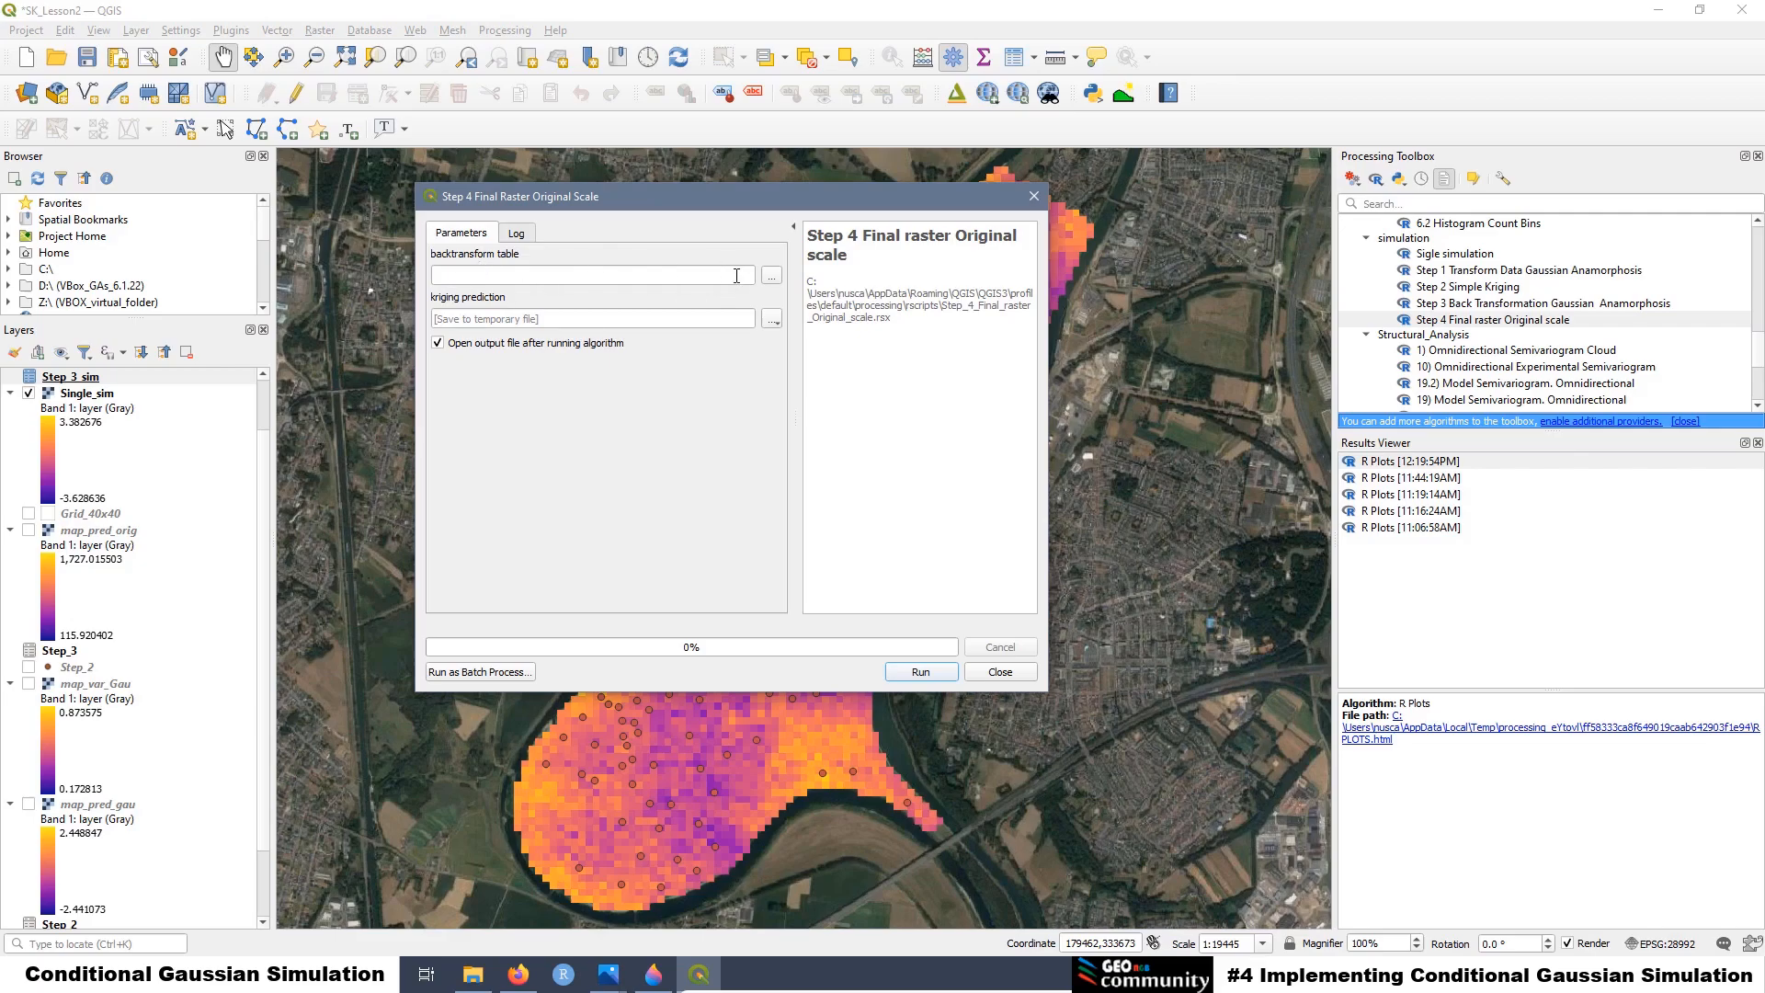
Load Step_3_sim.csv from the Desktop folder simulation/simulation/data_set as the backtransform table
left_click(773, 278)
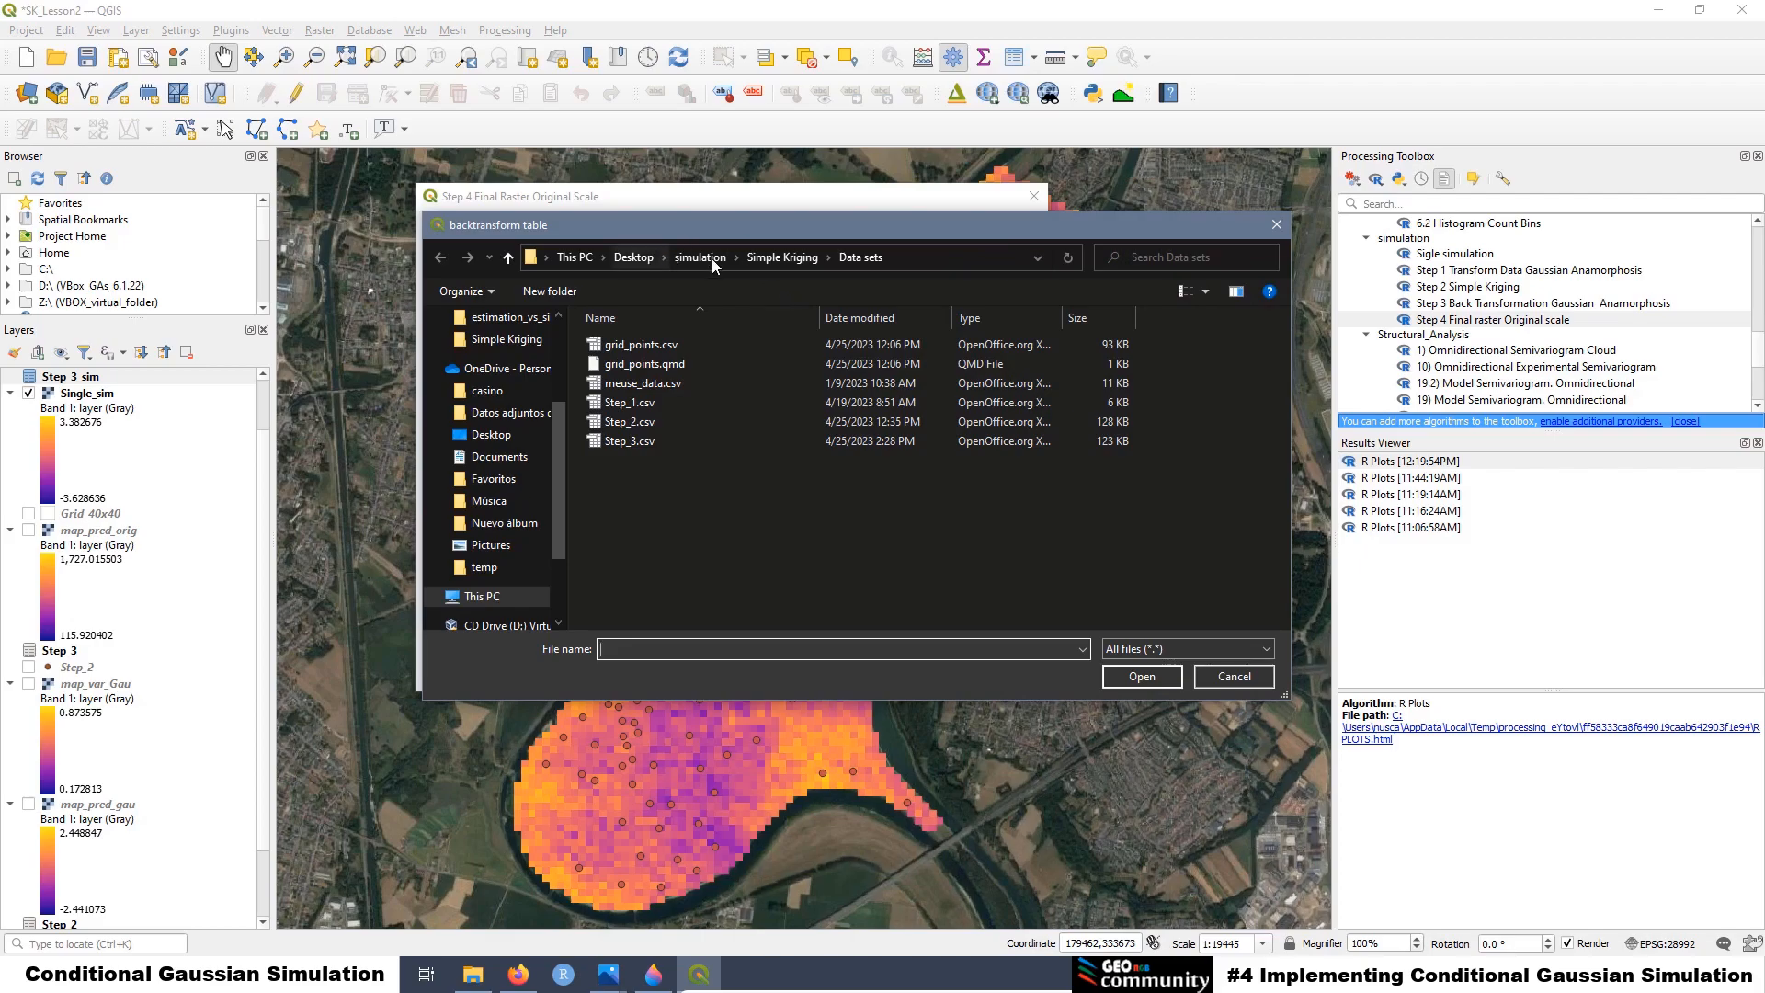
left_click(700, 258)
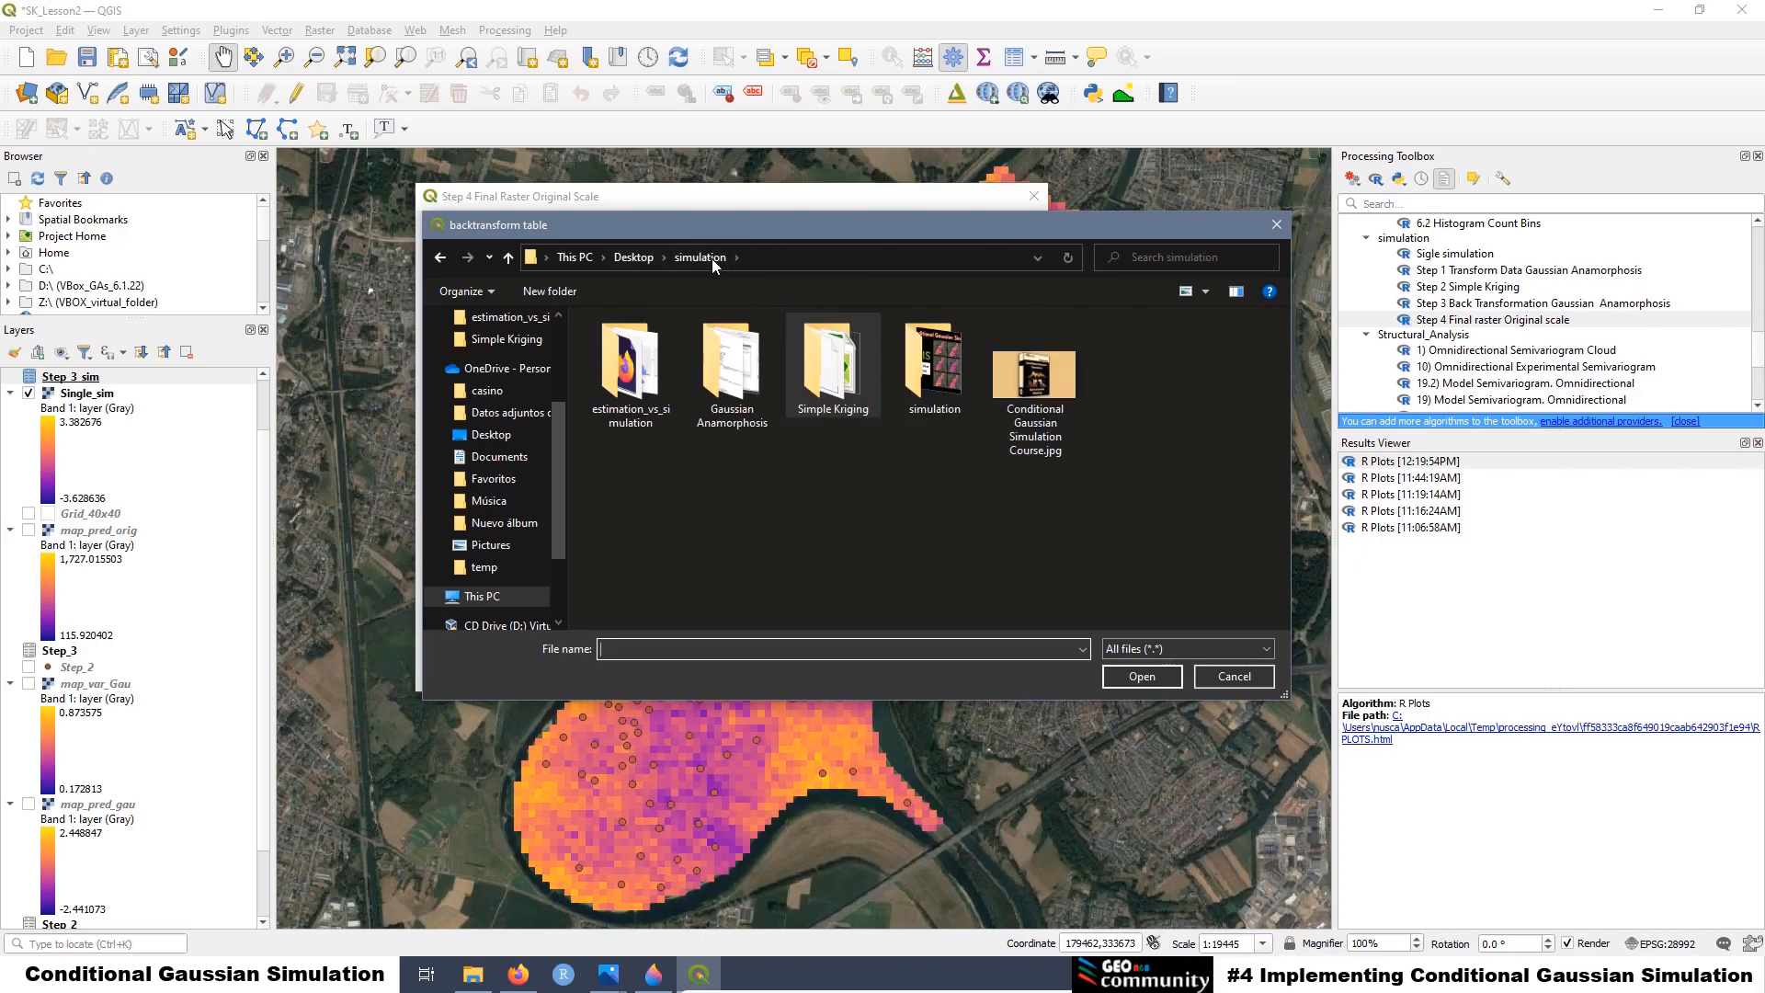
double_click(931, 375)
double_click(638, 346)
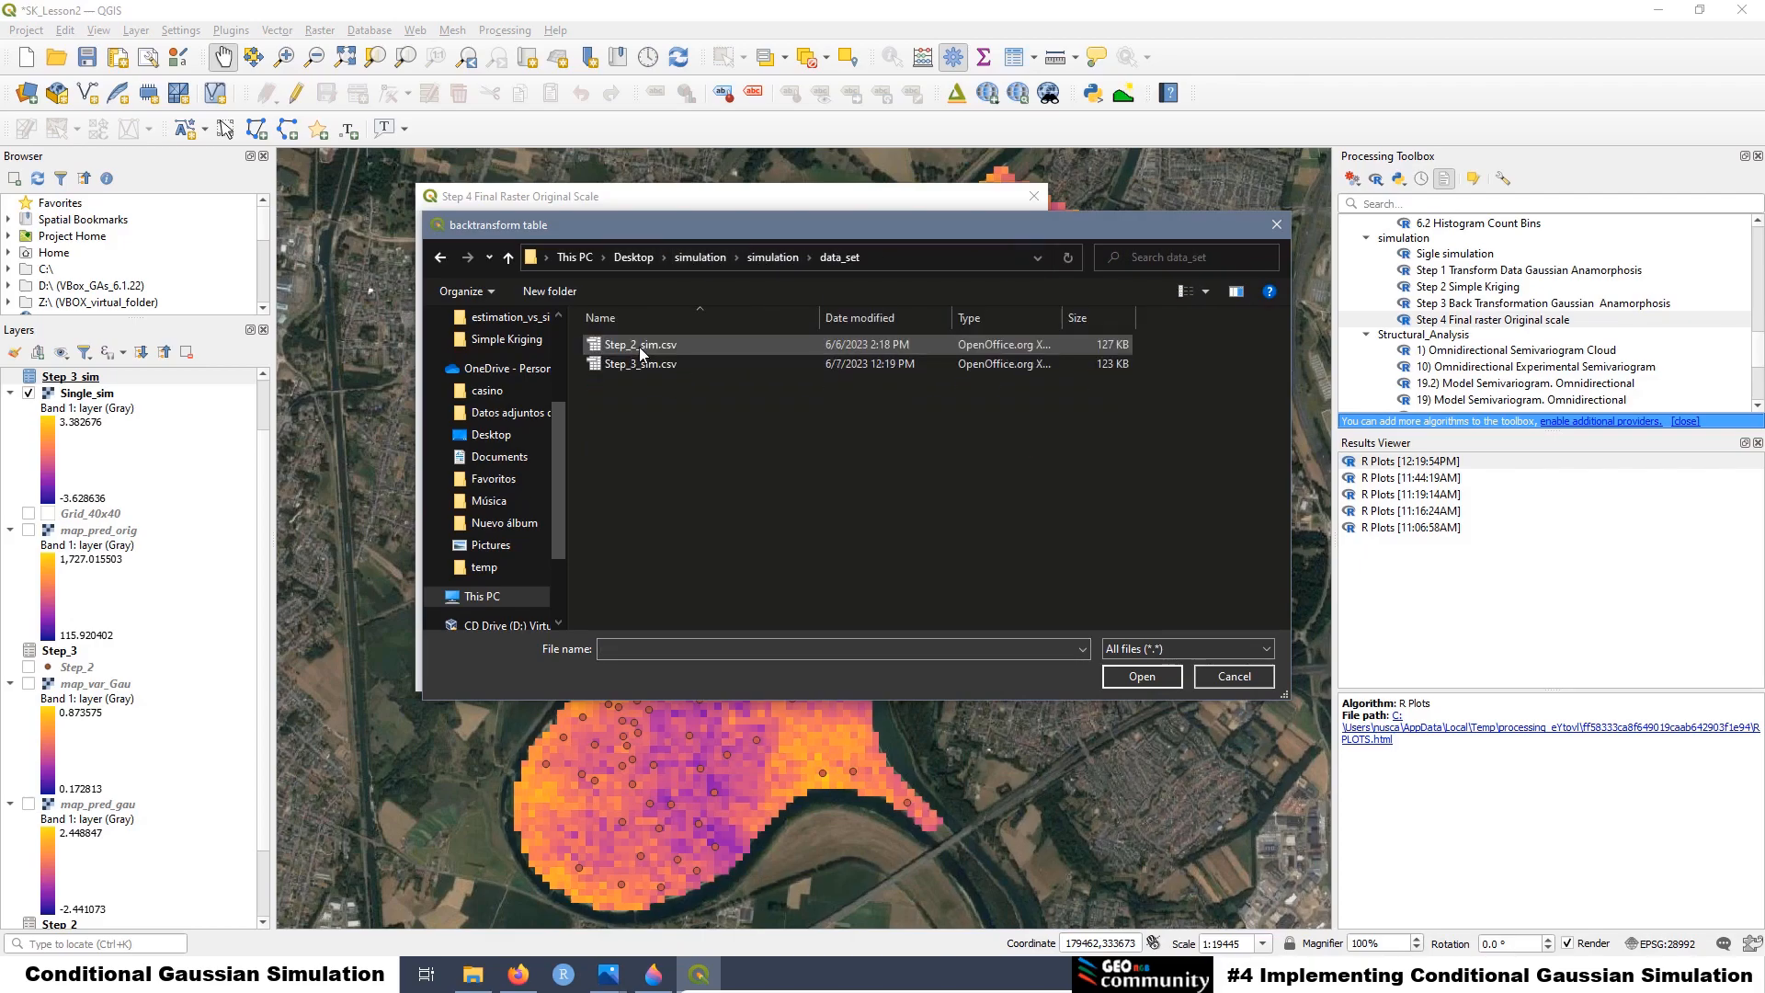
left_click(637, 365)
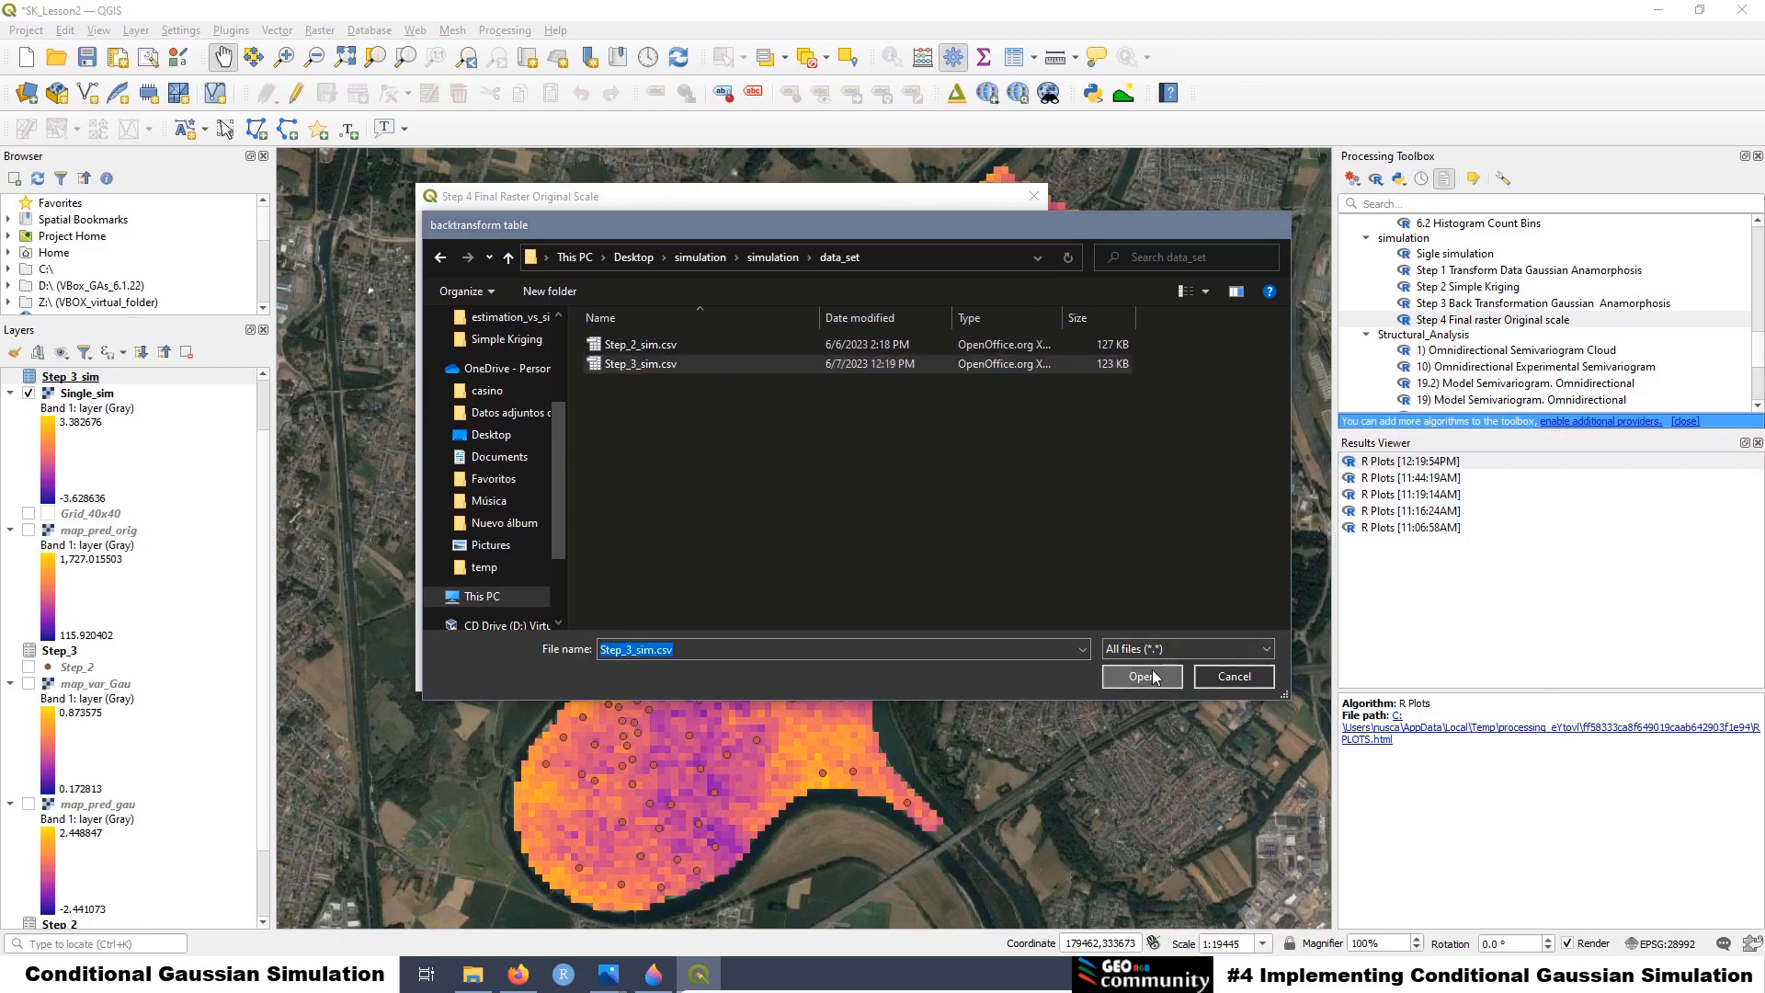
left_click(1143, 677)
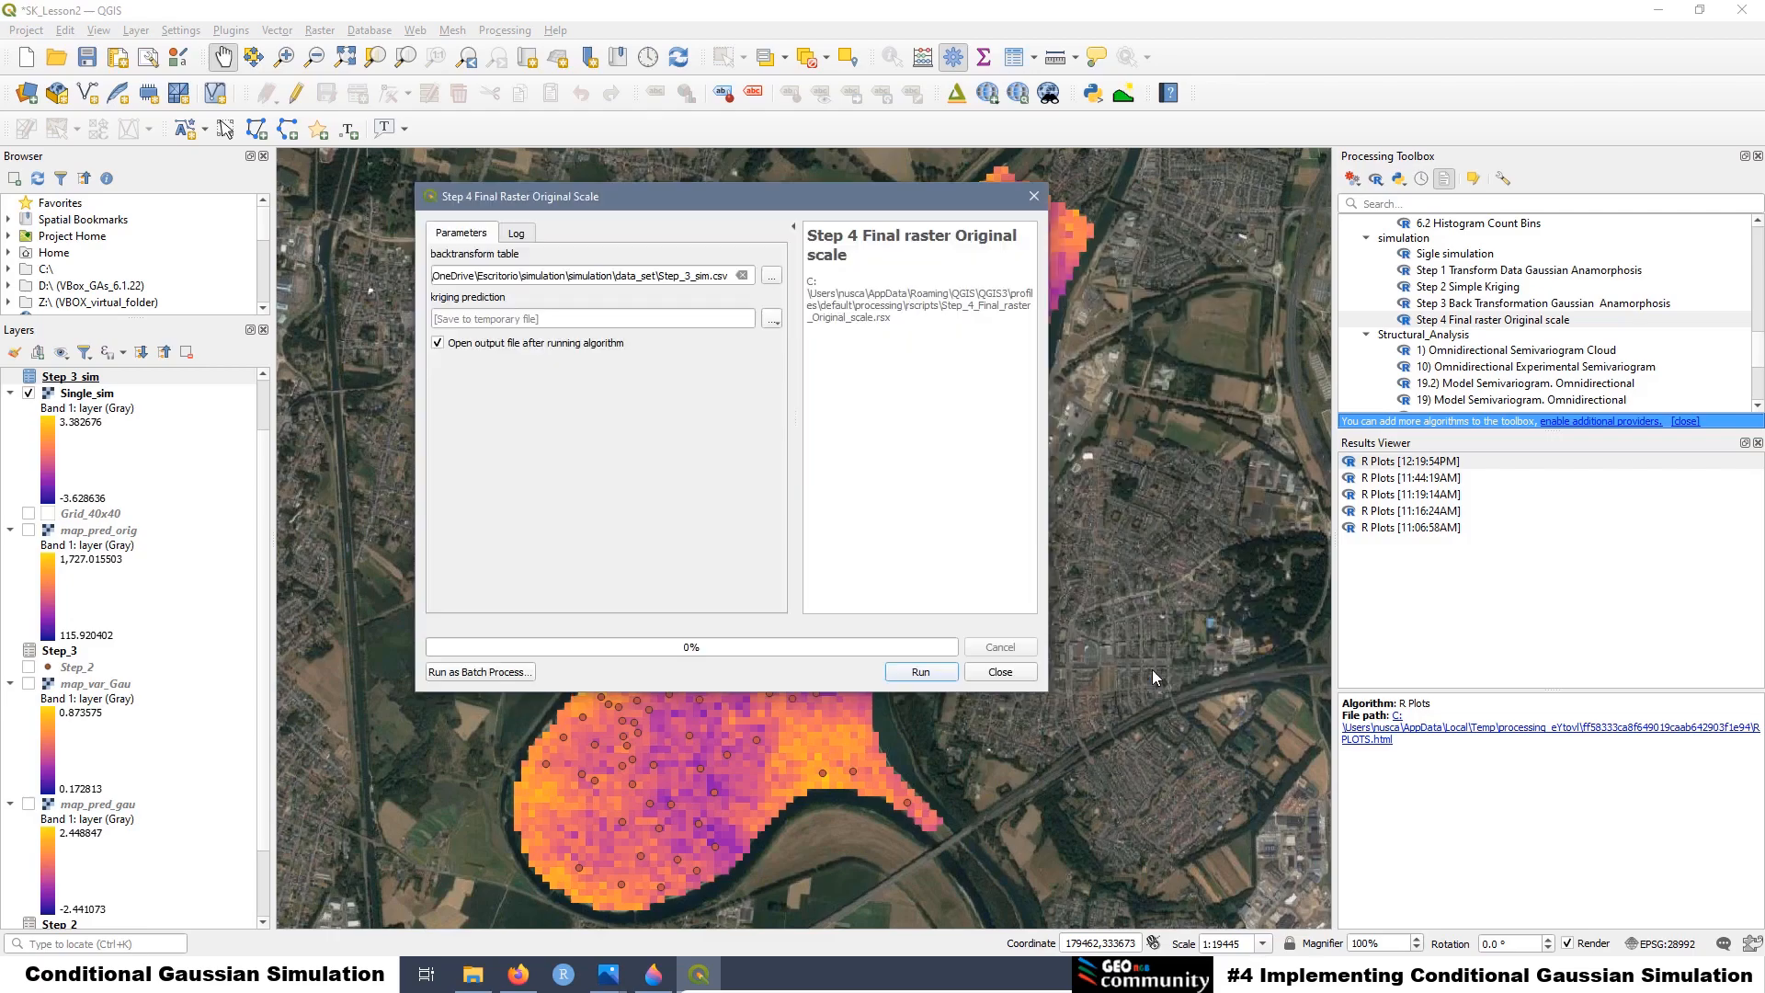
Choose to save the kriging prediction to a file in the Desktop folder simulation/simulation/Rasters
left_click(775, 323)
left_click(813, 364)
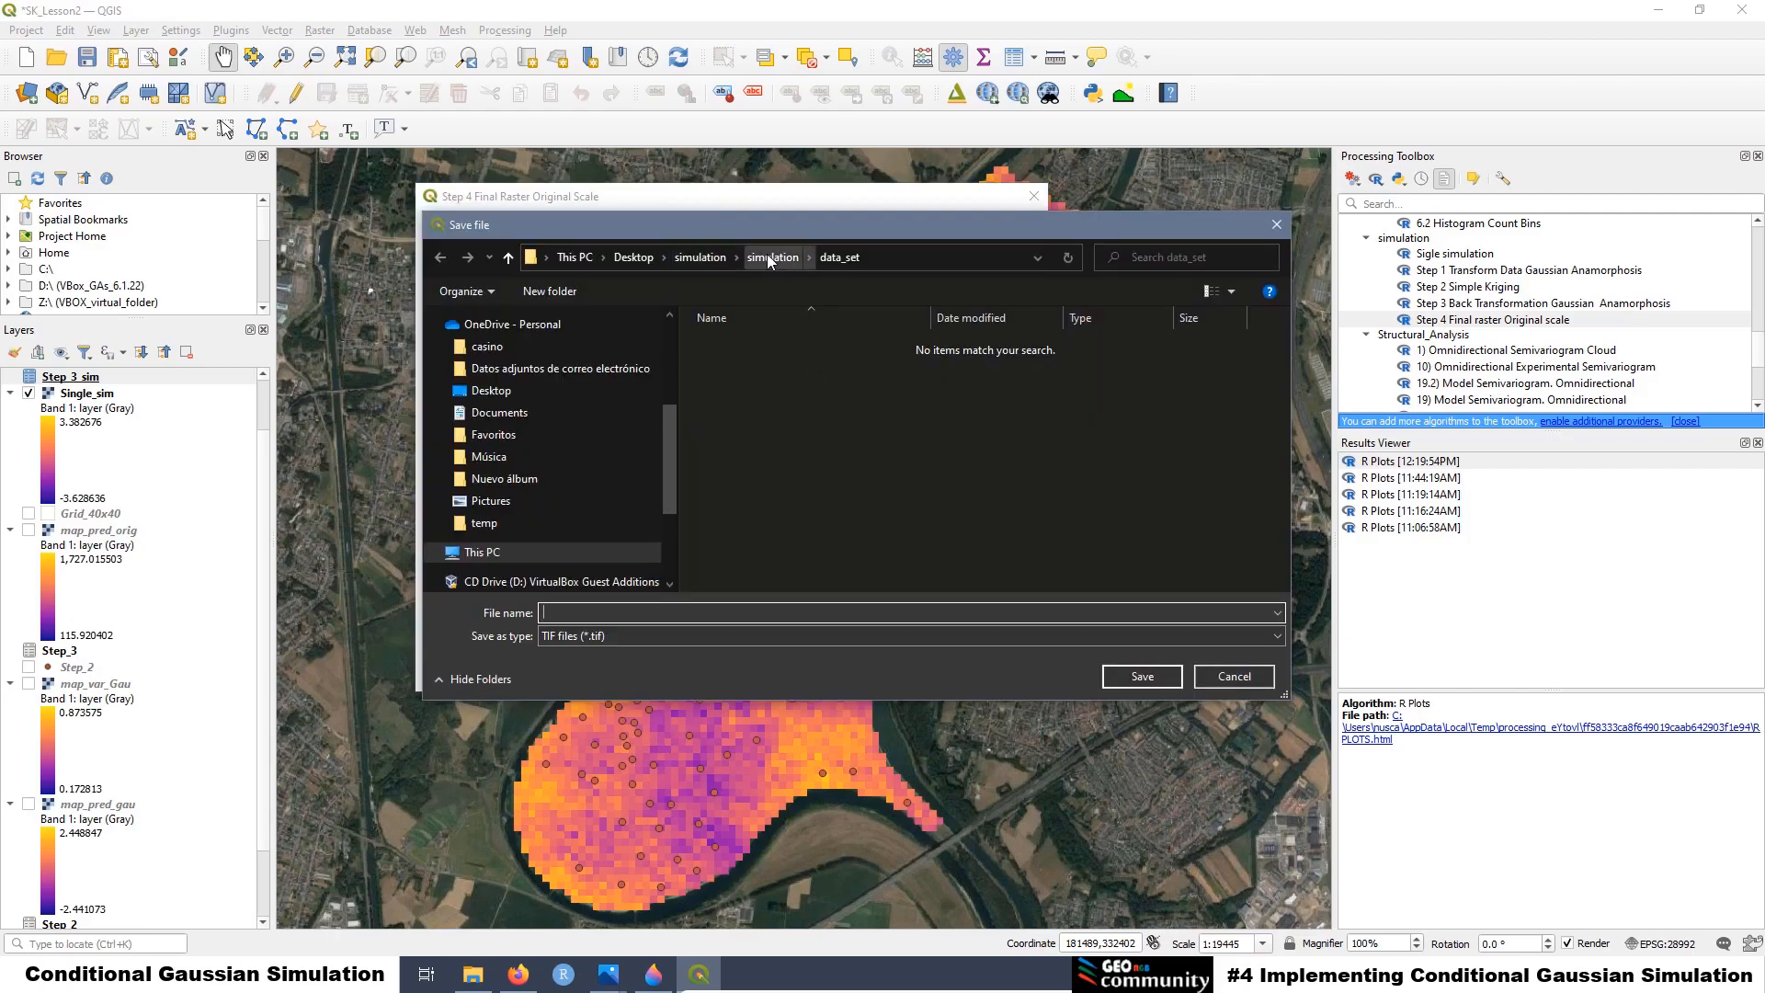
left_click(771, 260)
double_click(730, 368)
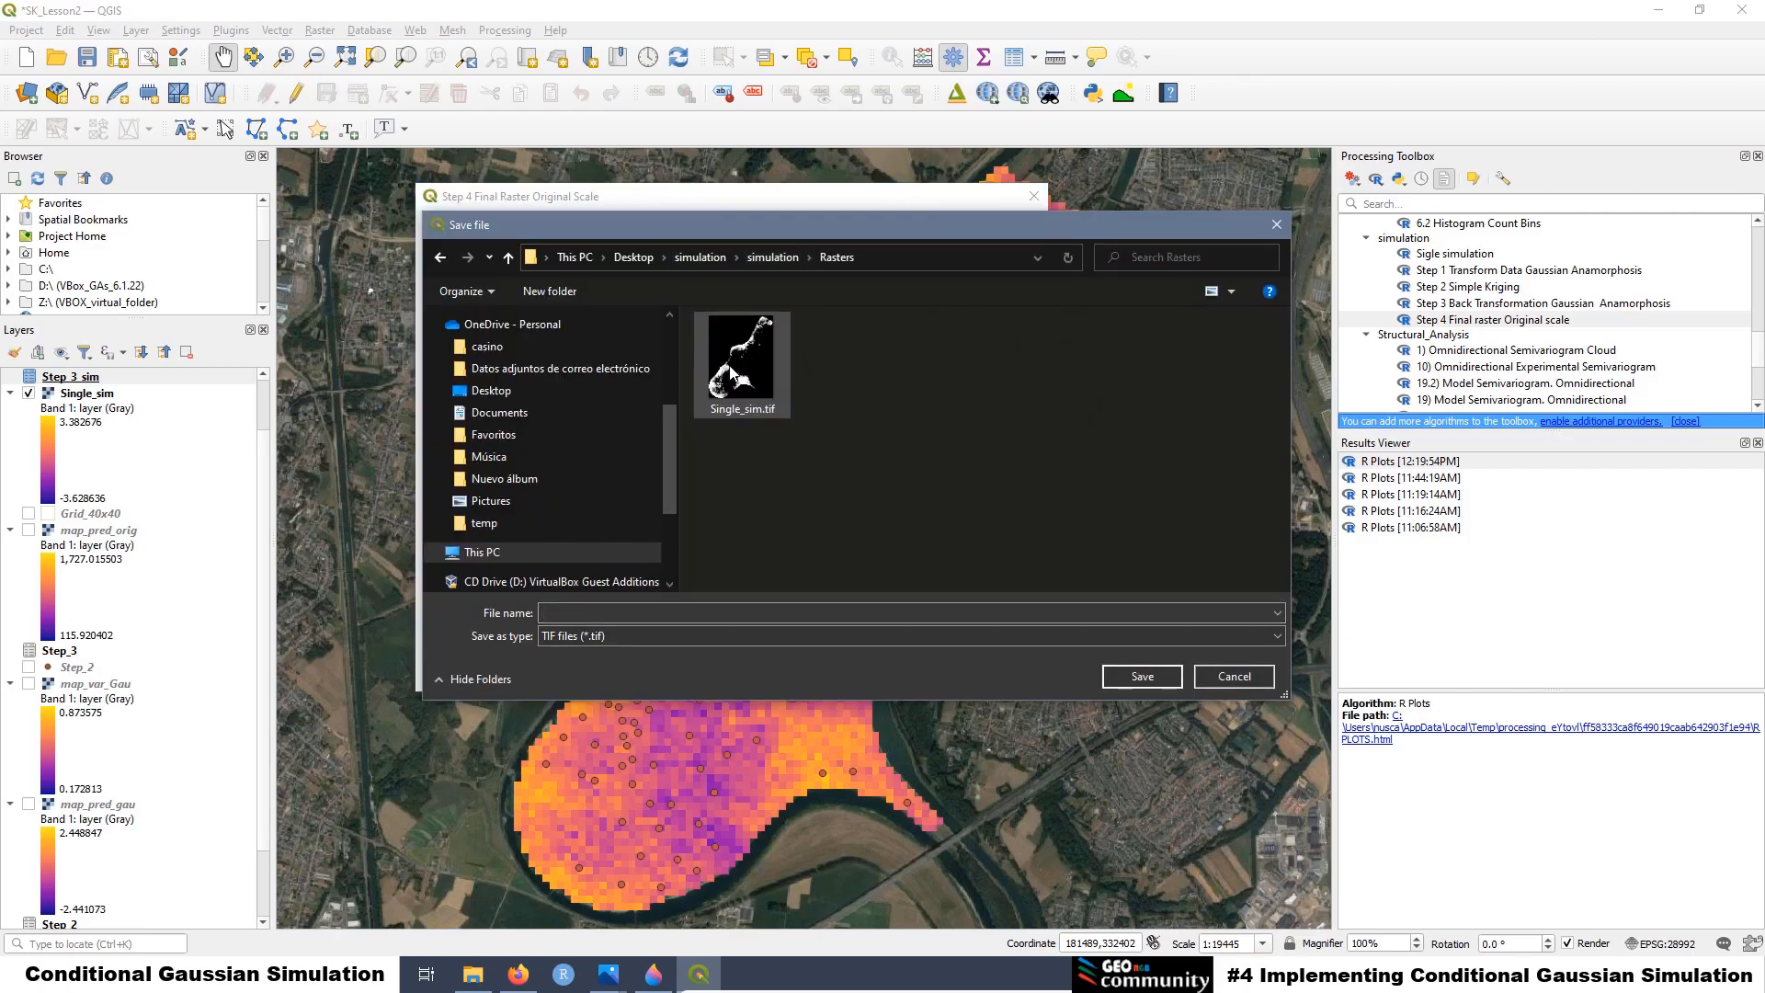
Name the output raster Single_sim_originalScale.tif, run the Step 4 algorithm and close its dialog
left_click(740, 405)
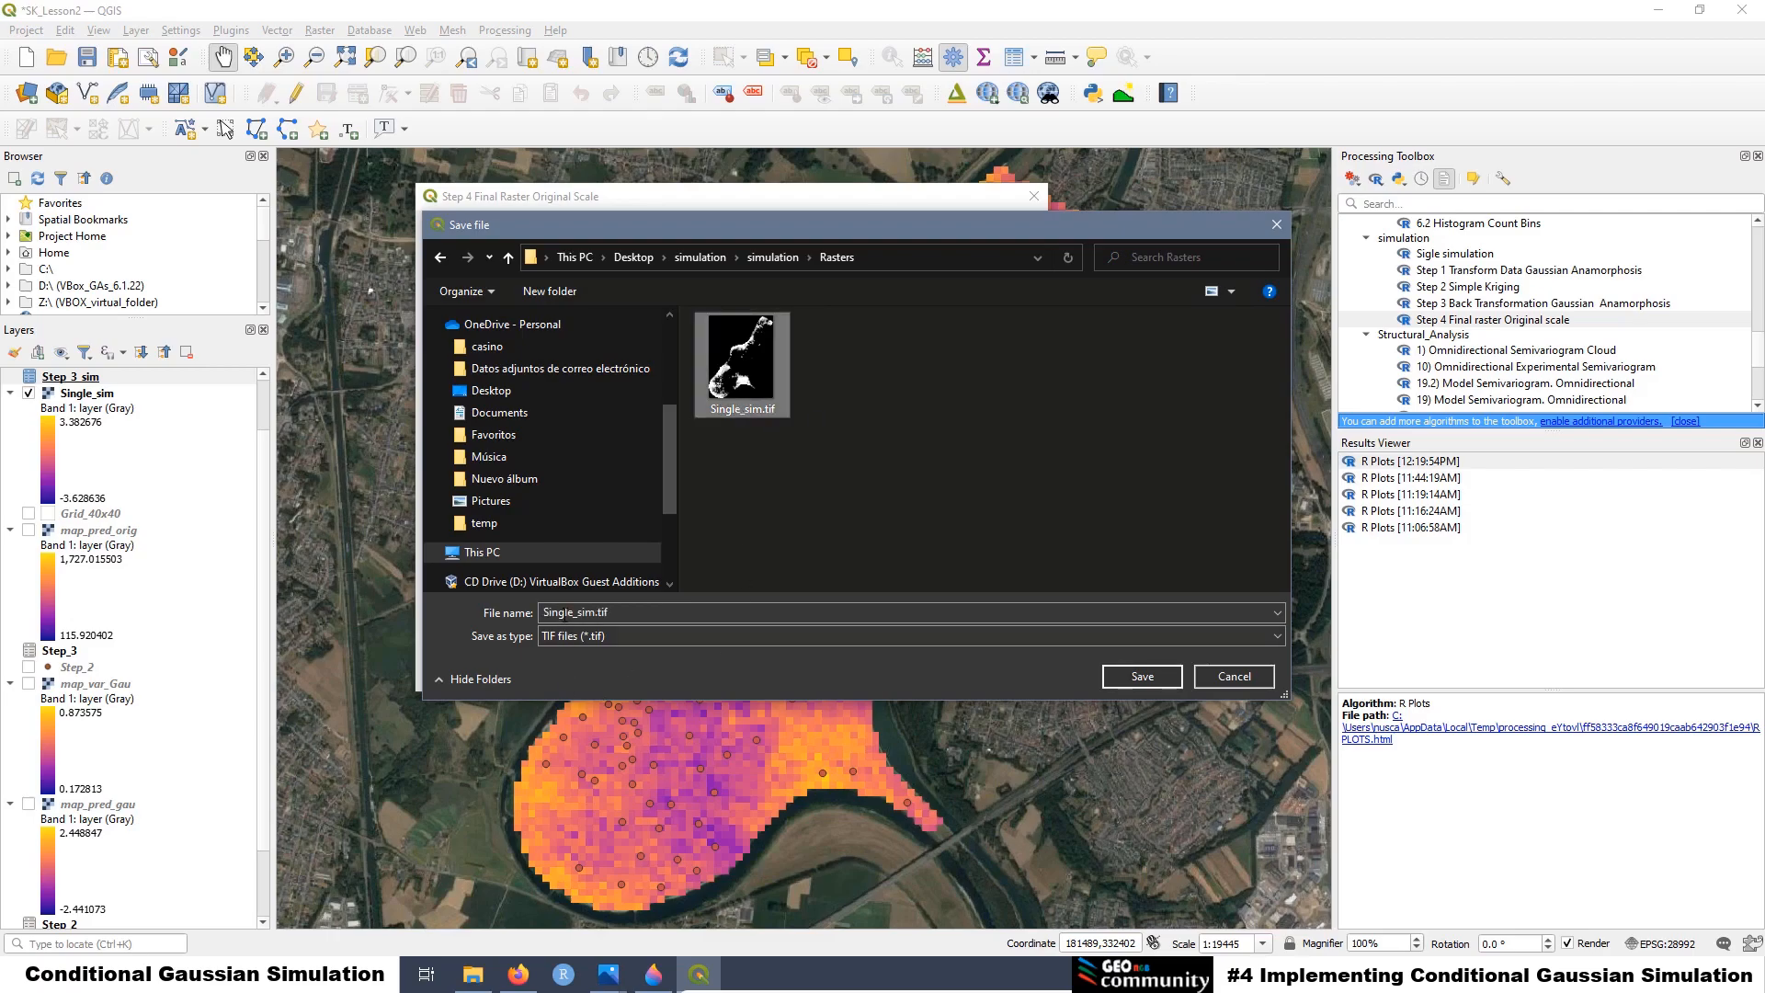
double_click(596, 613)
left_click(596, 613)
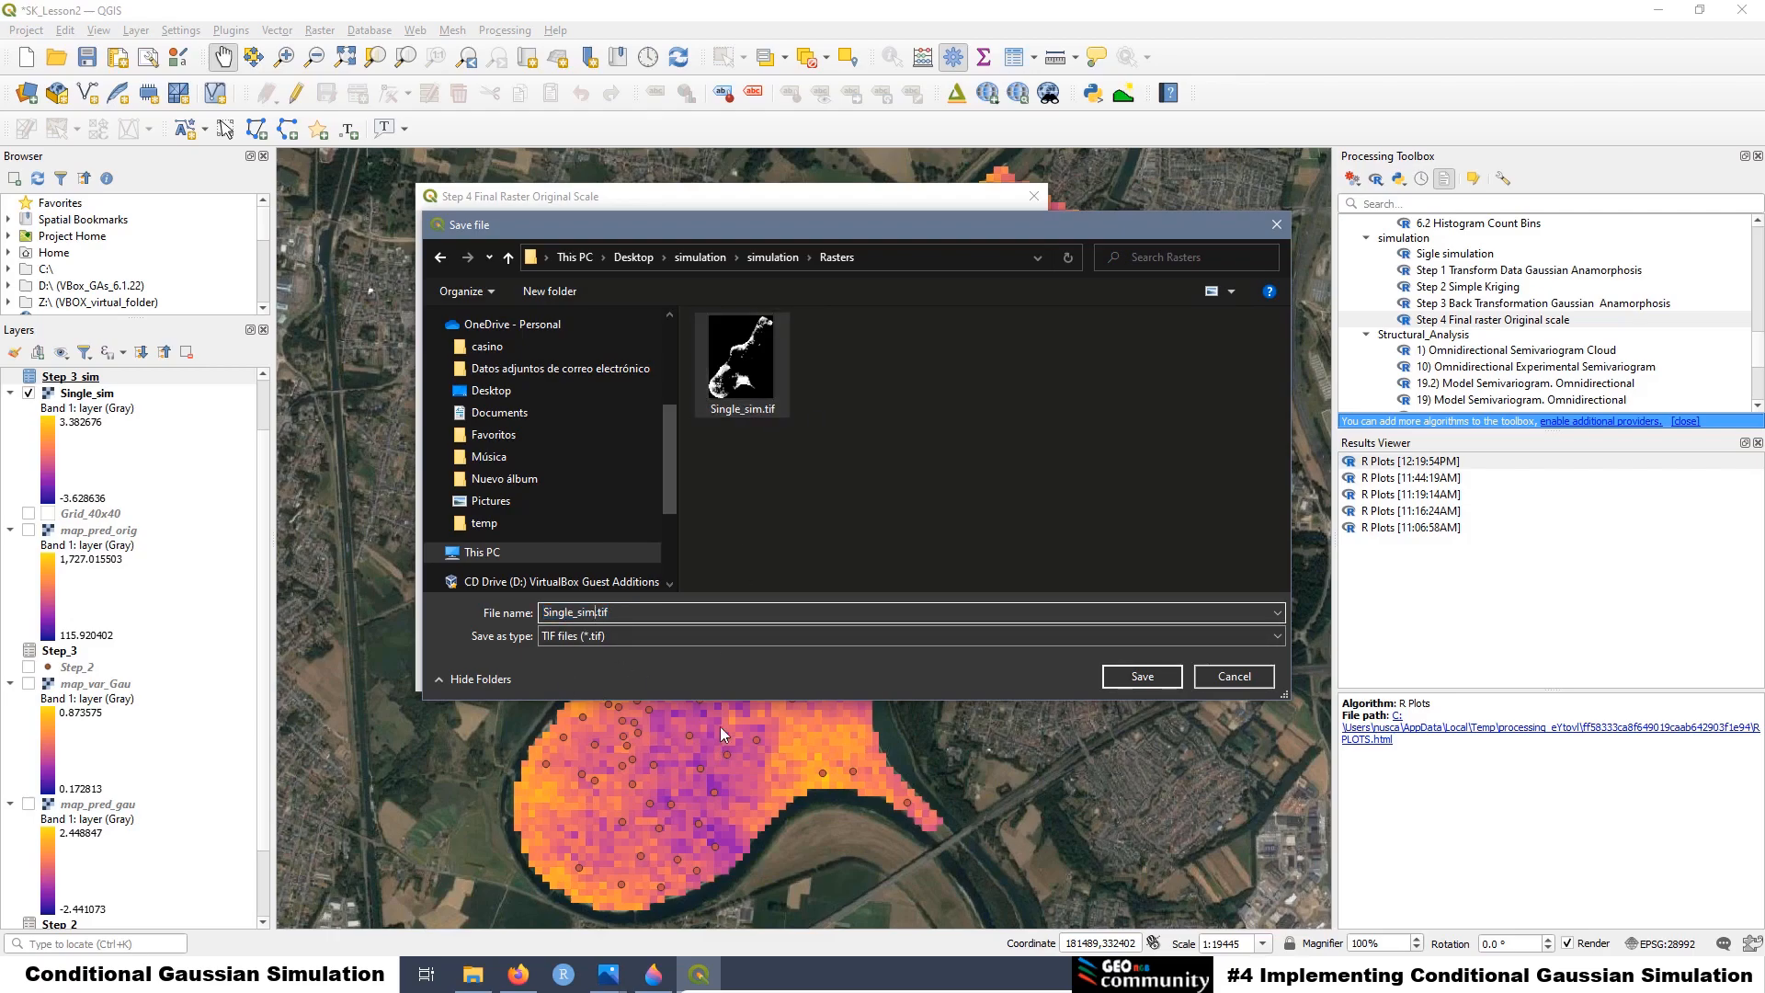
type("_")
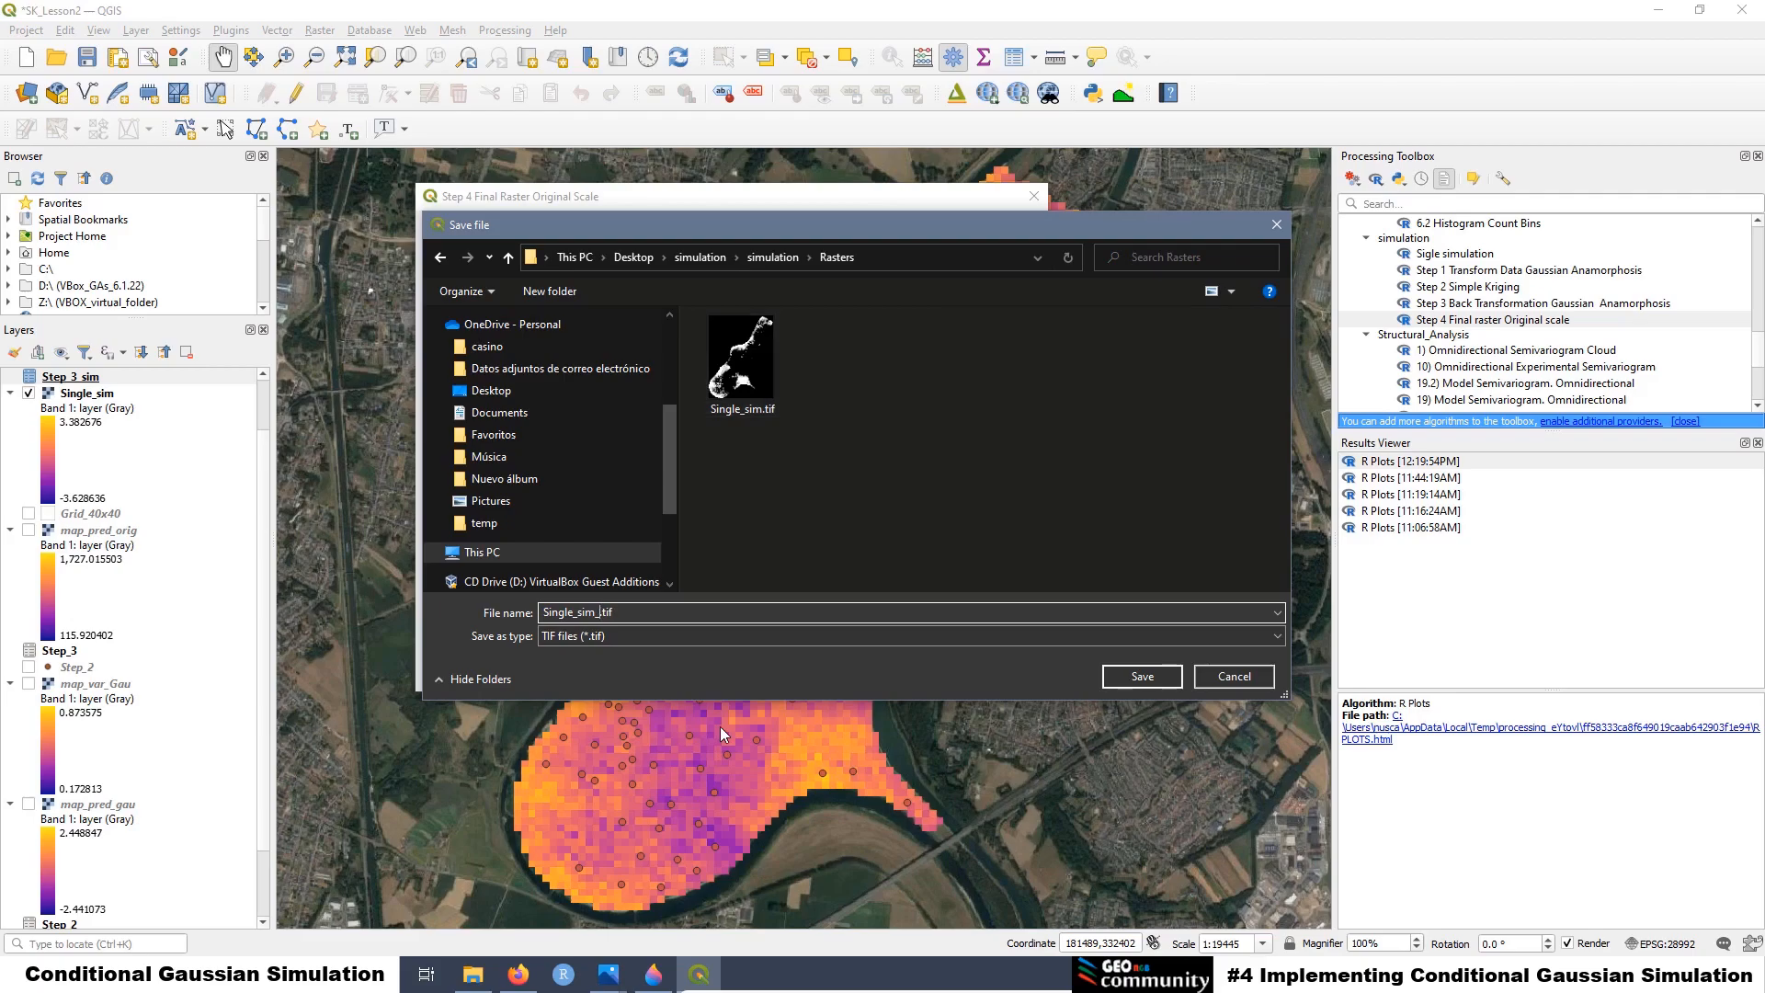
type("originalScale")
left_click(1140, 676)
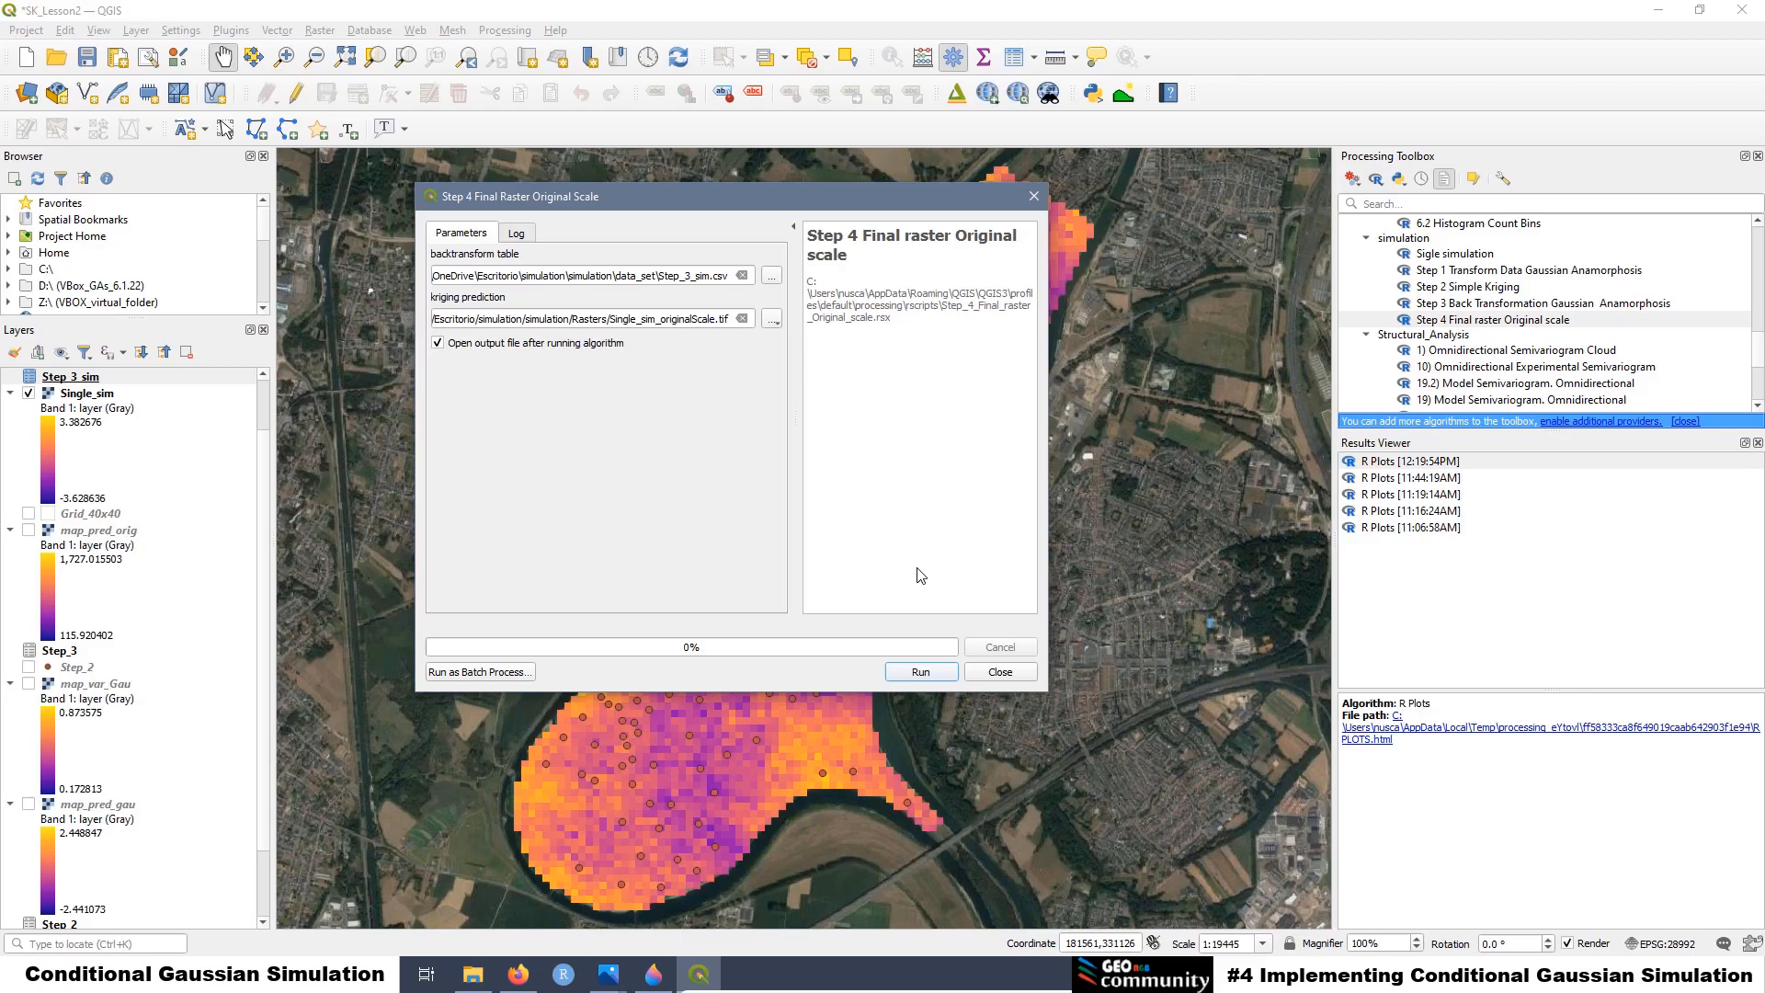
left_click(919, 678)
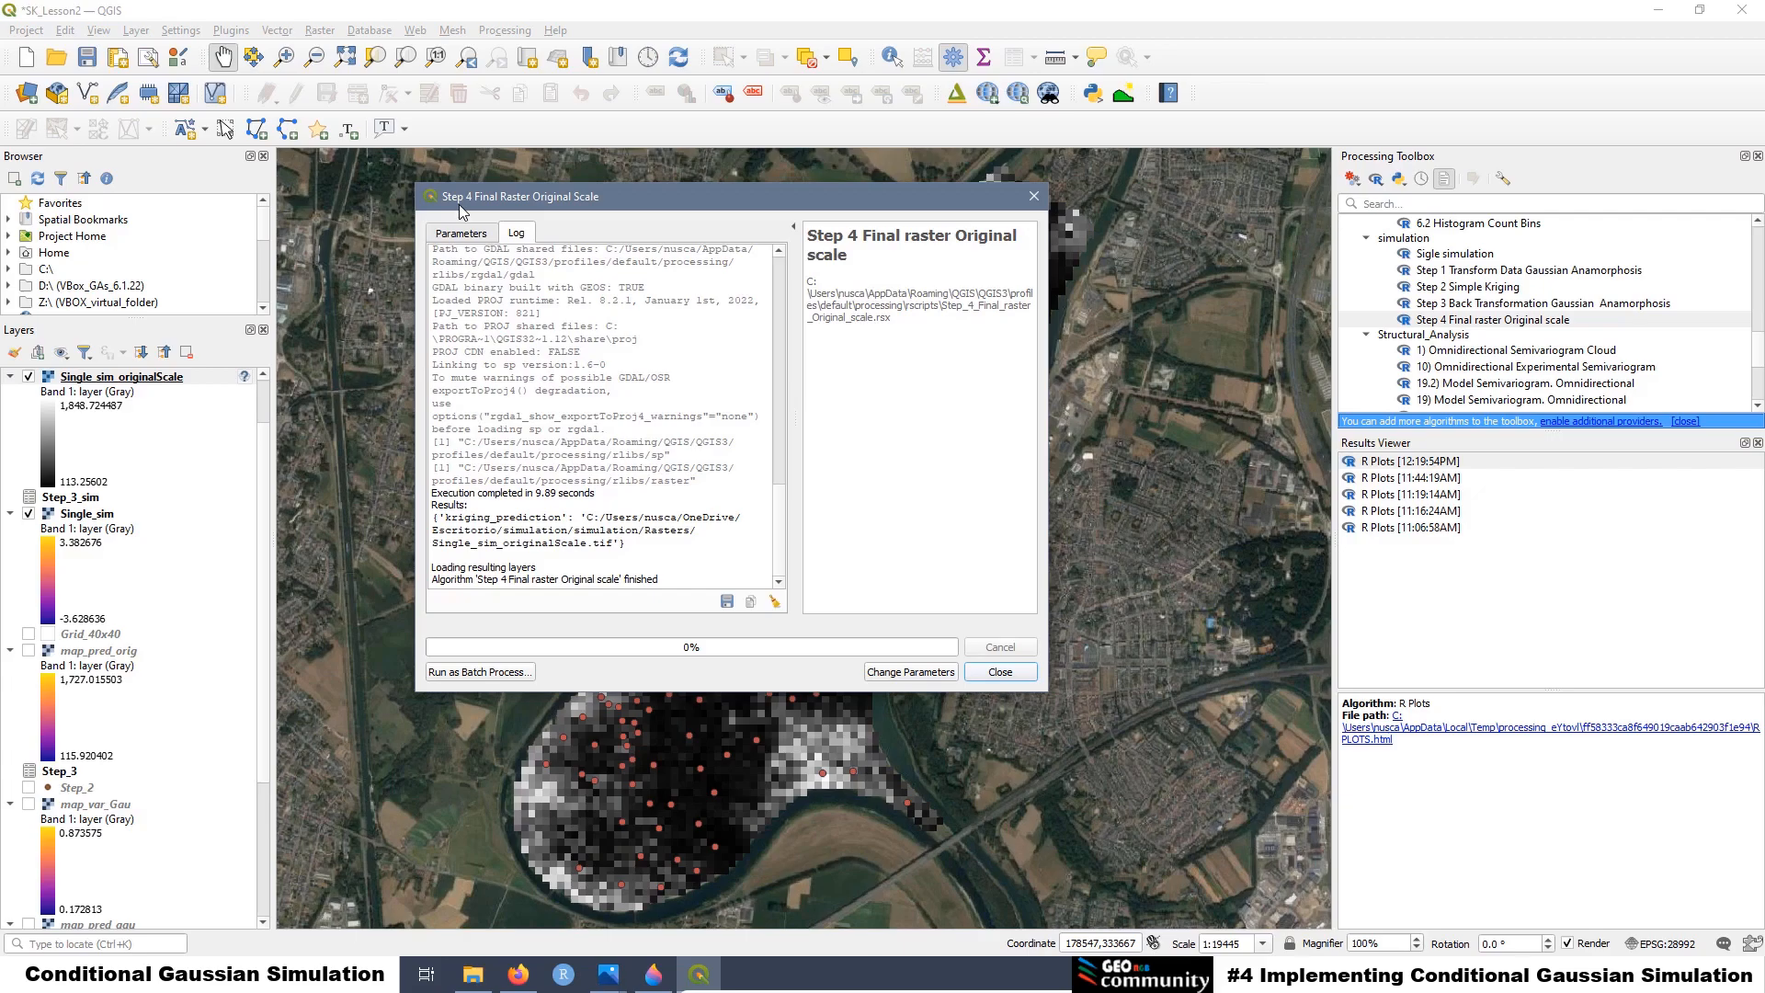
left_click(1034, 197)
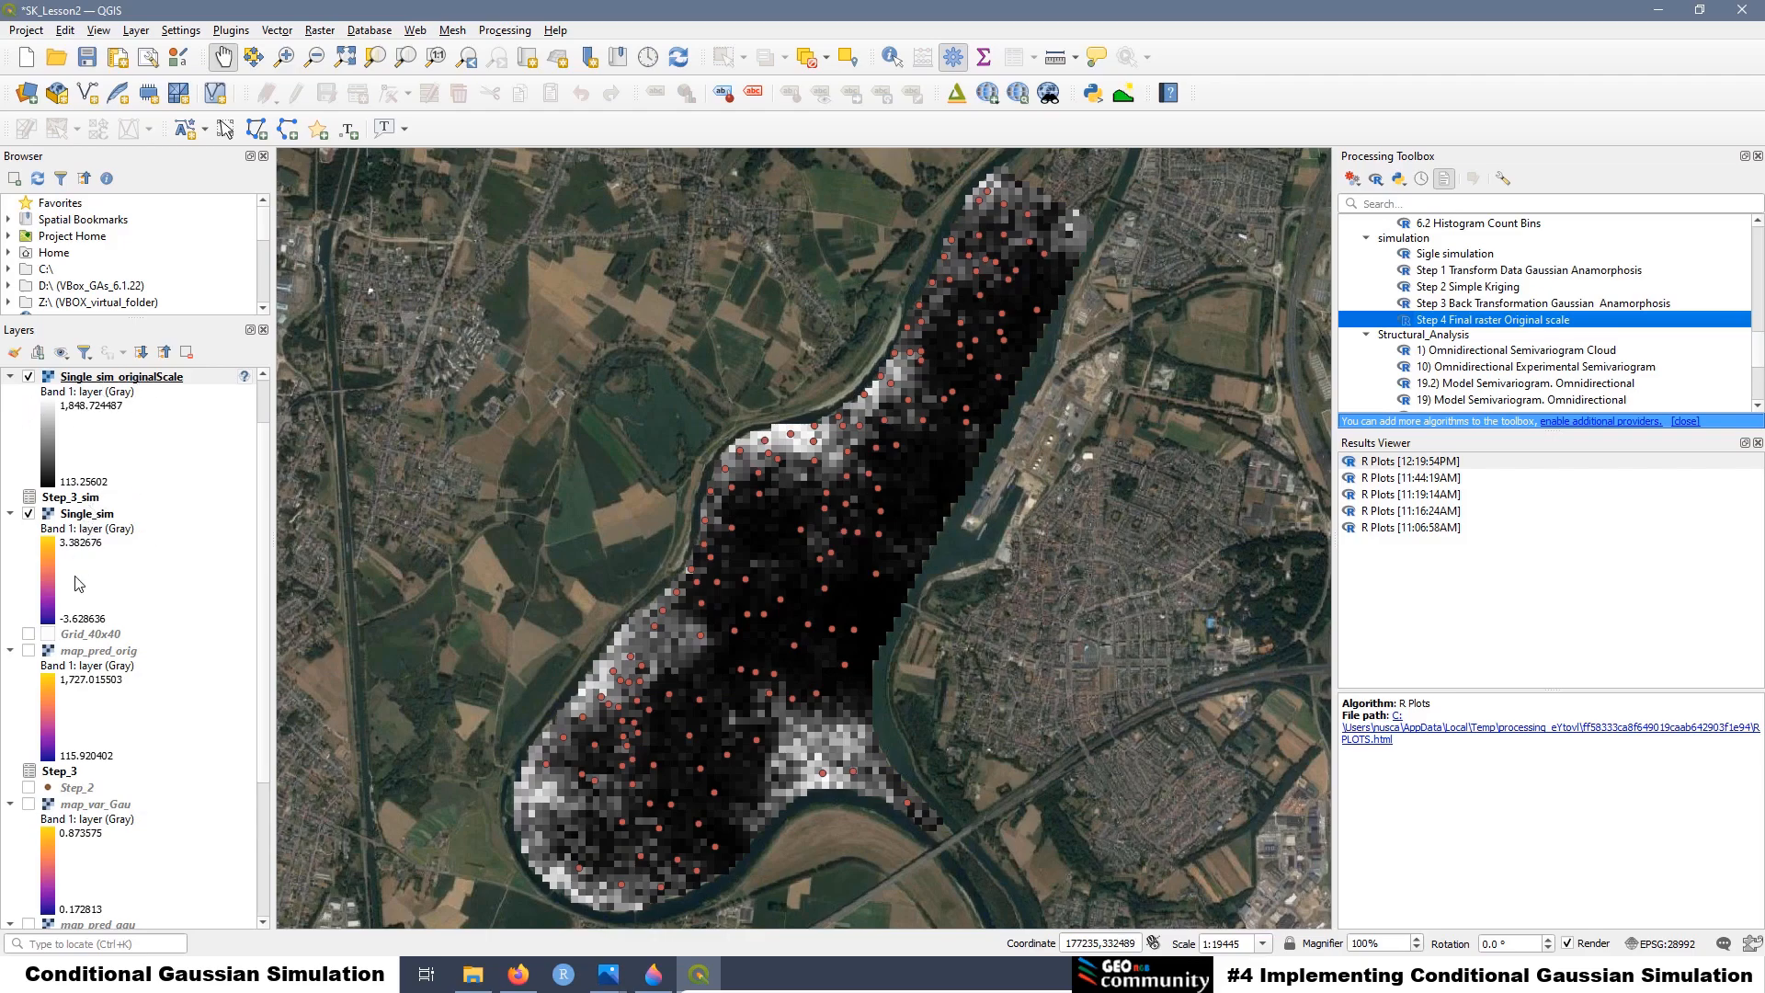
Render the Single_sim_originalScale layer as singleband pseudocolor and assign it the Amersfoort / RD New CRS (EPSG:28992)
left_click(110, 379)
right_click(111, 379)
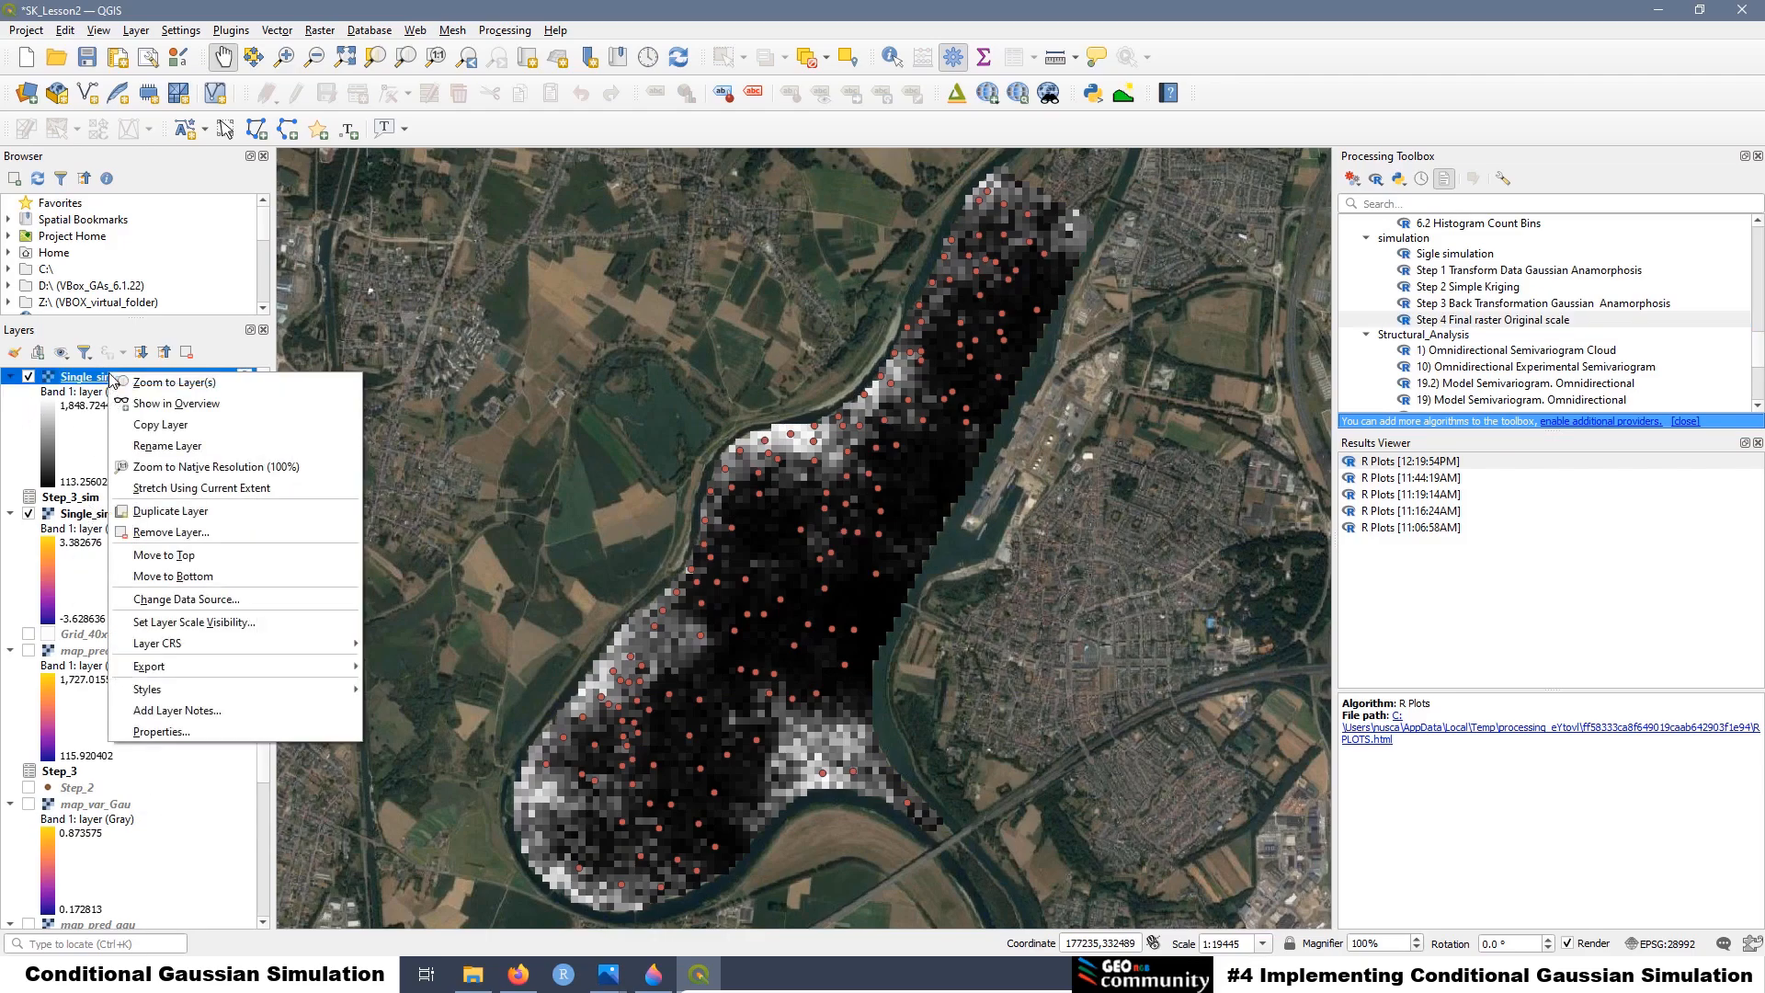
left_click(224, 731)
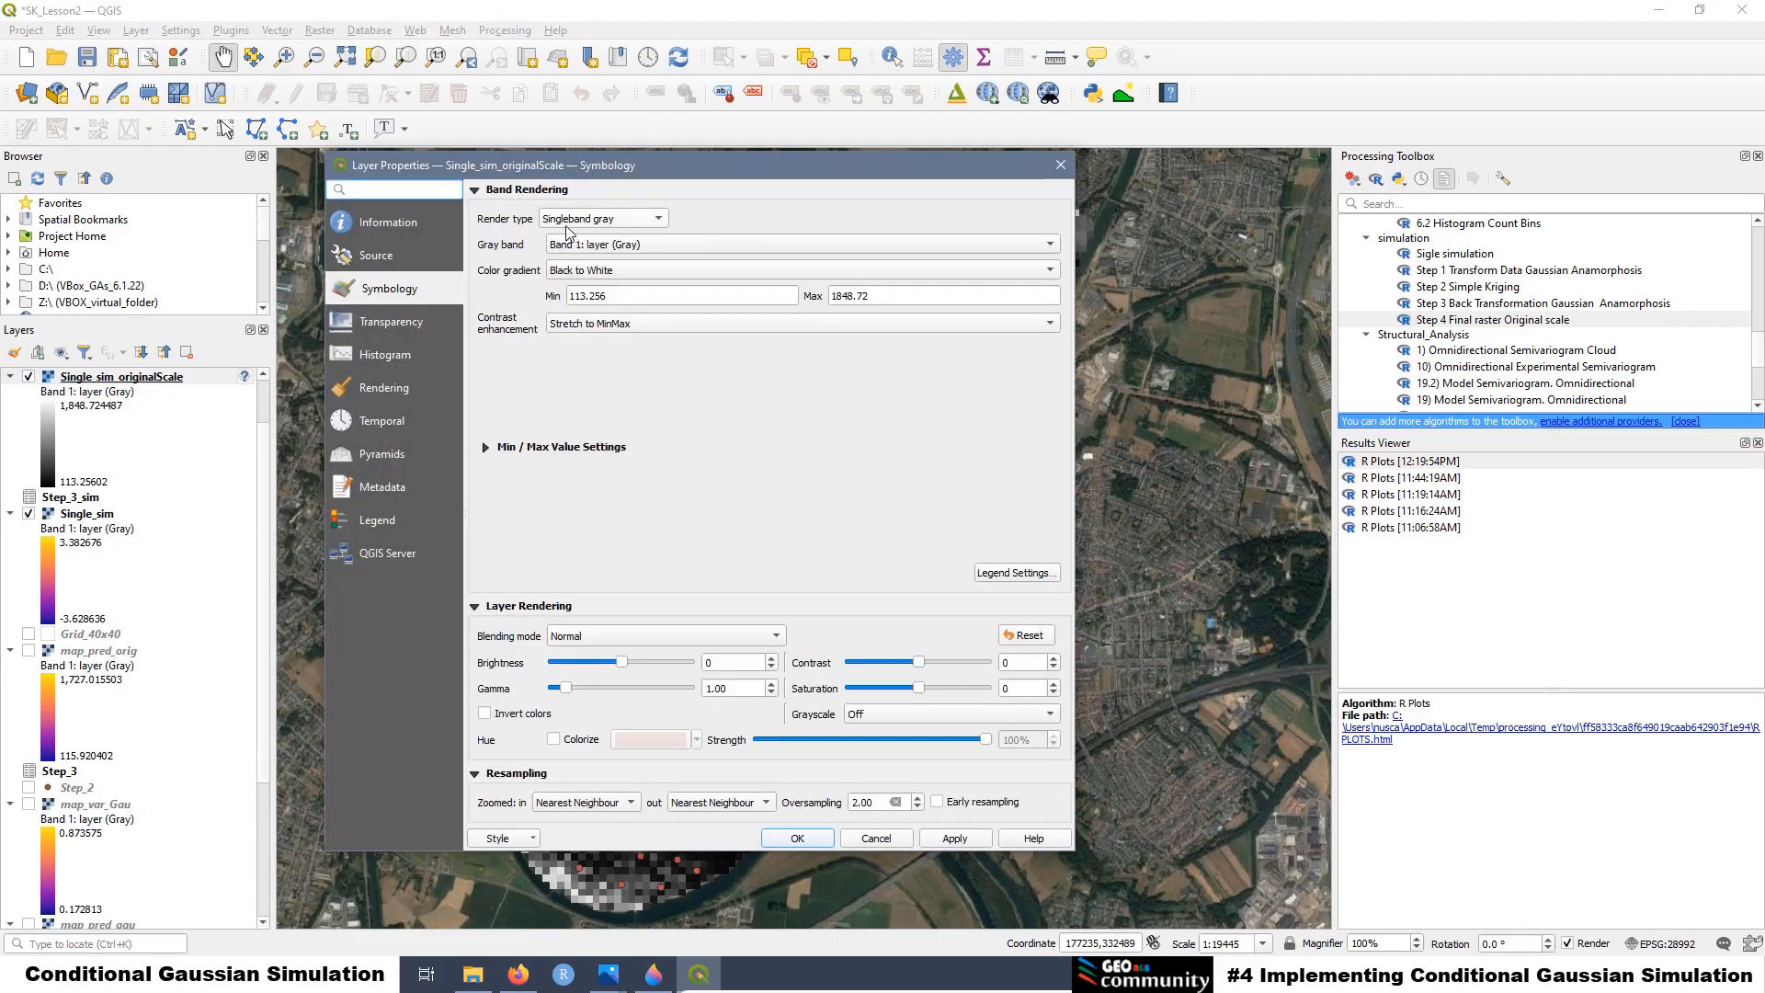
left_click(568, 226)
left_click(567, 240)
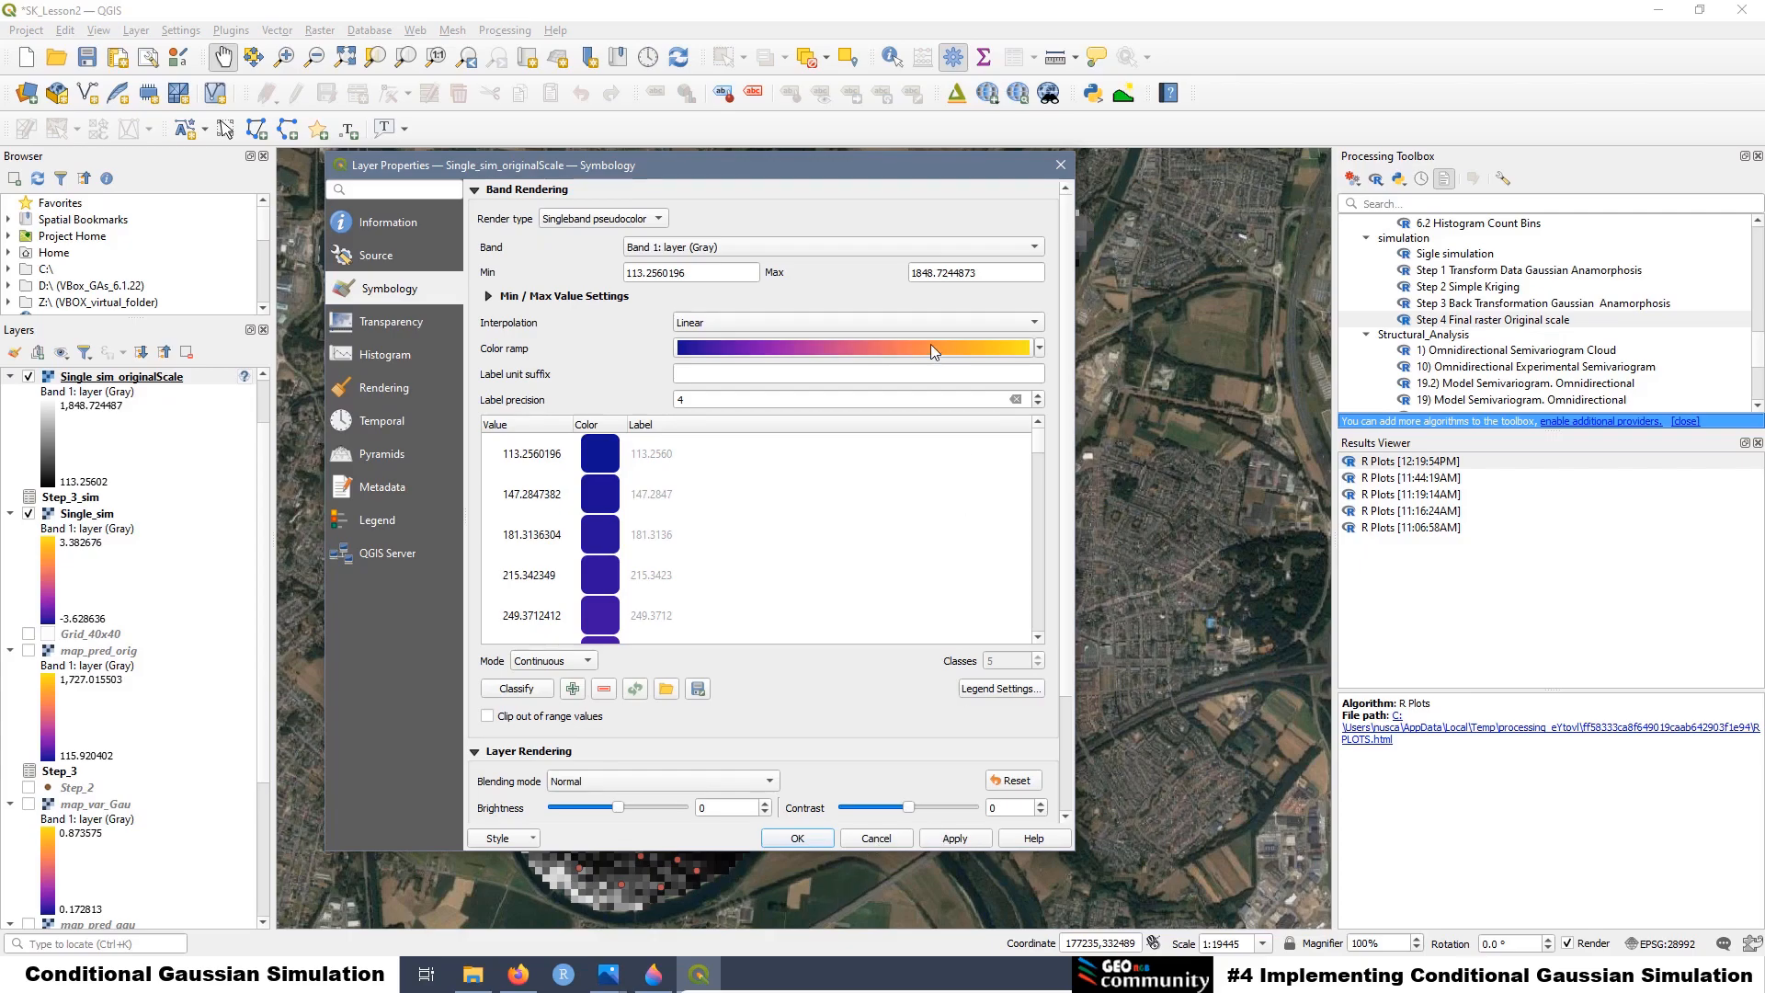
left_click(953, 840)
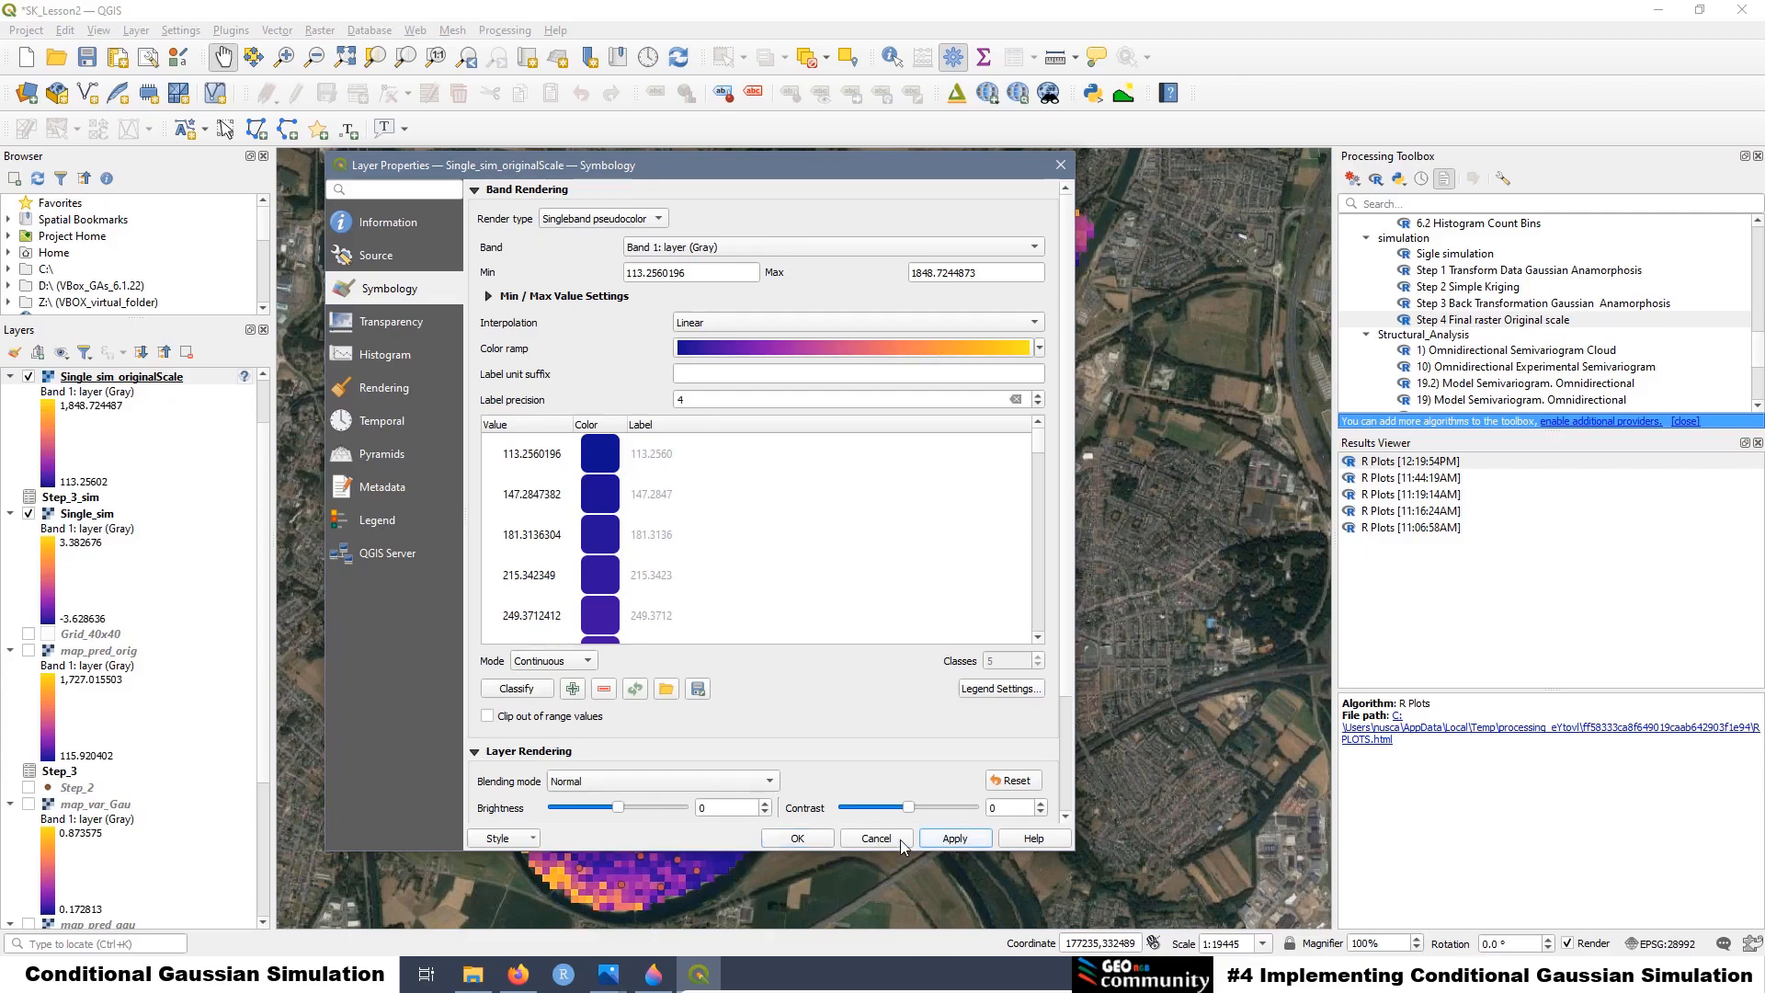
left_click(797, 838)
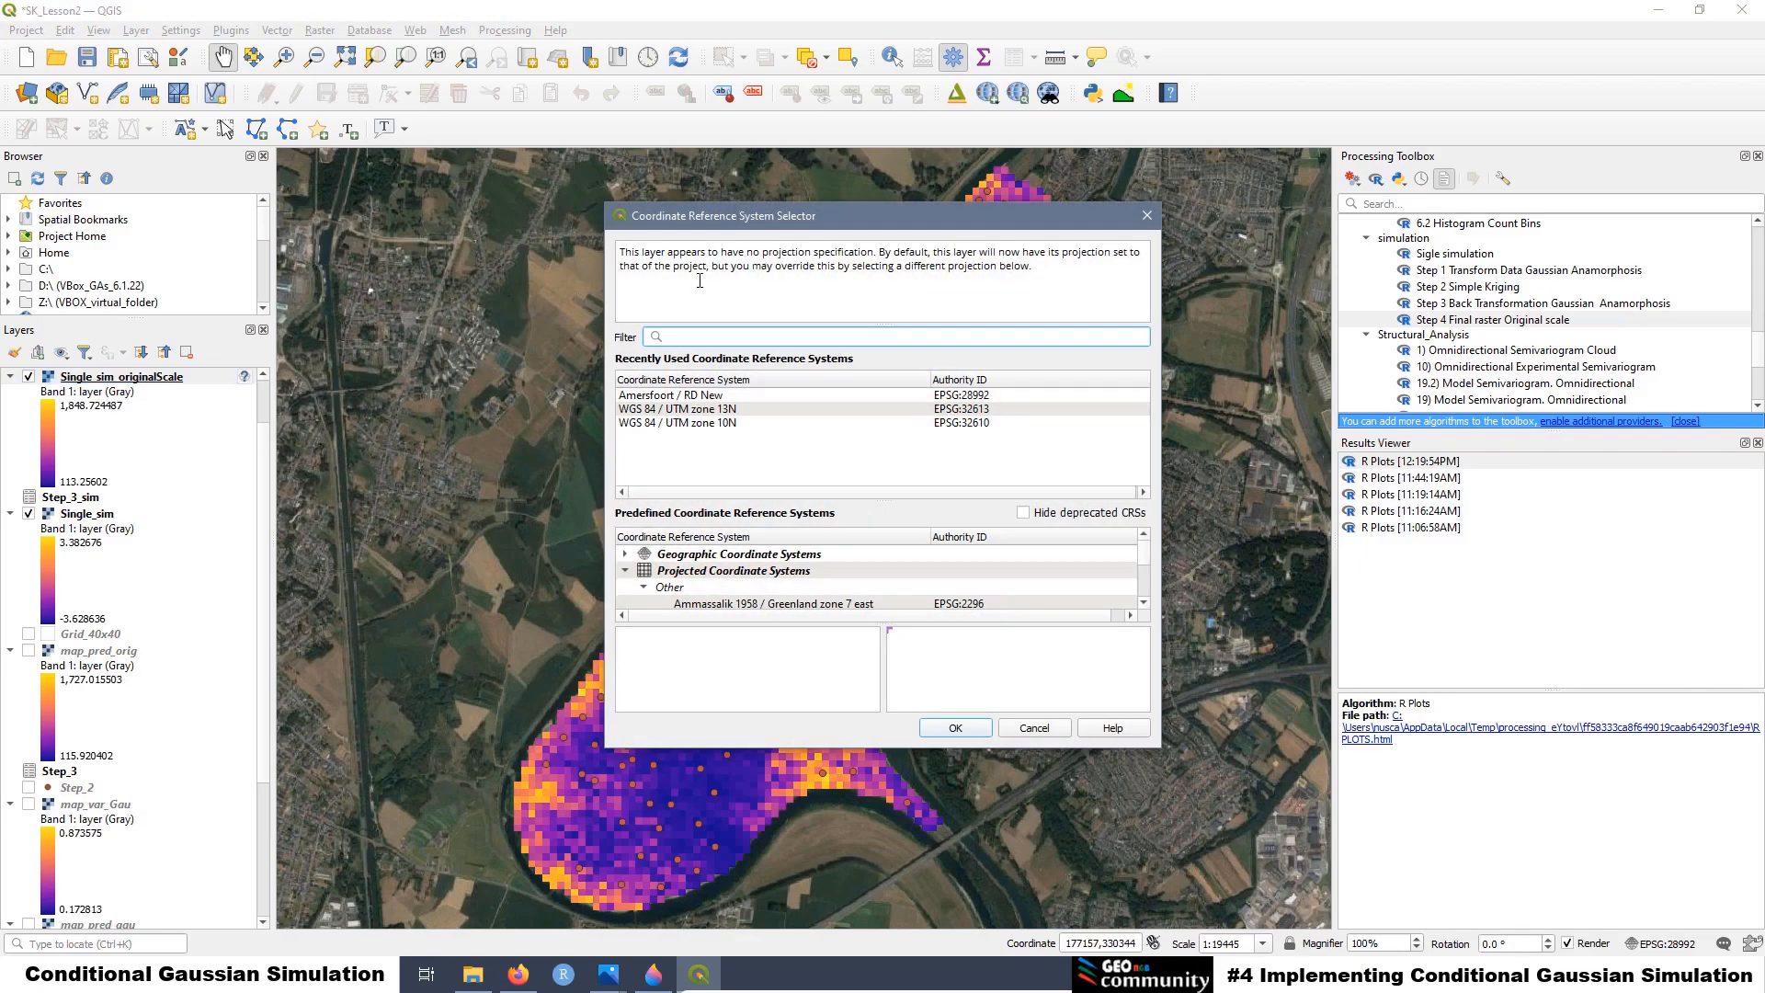
left_click(971, 397)
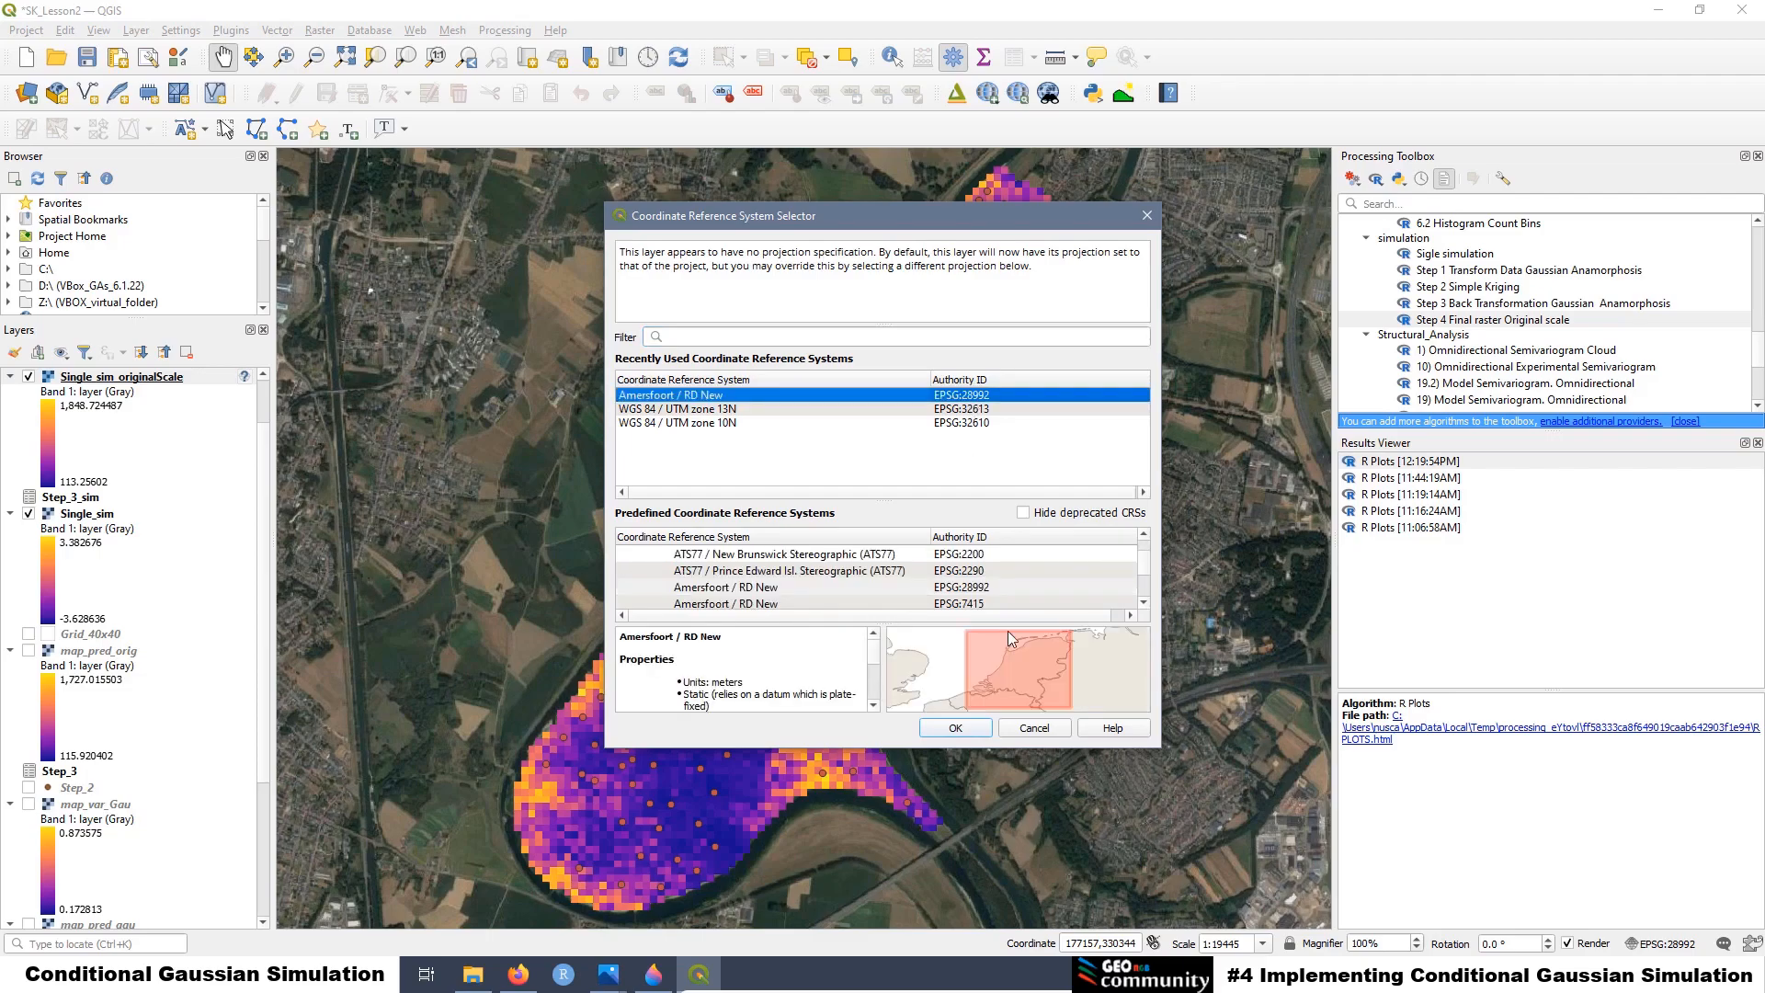
left_click(956, 728)
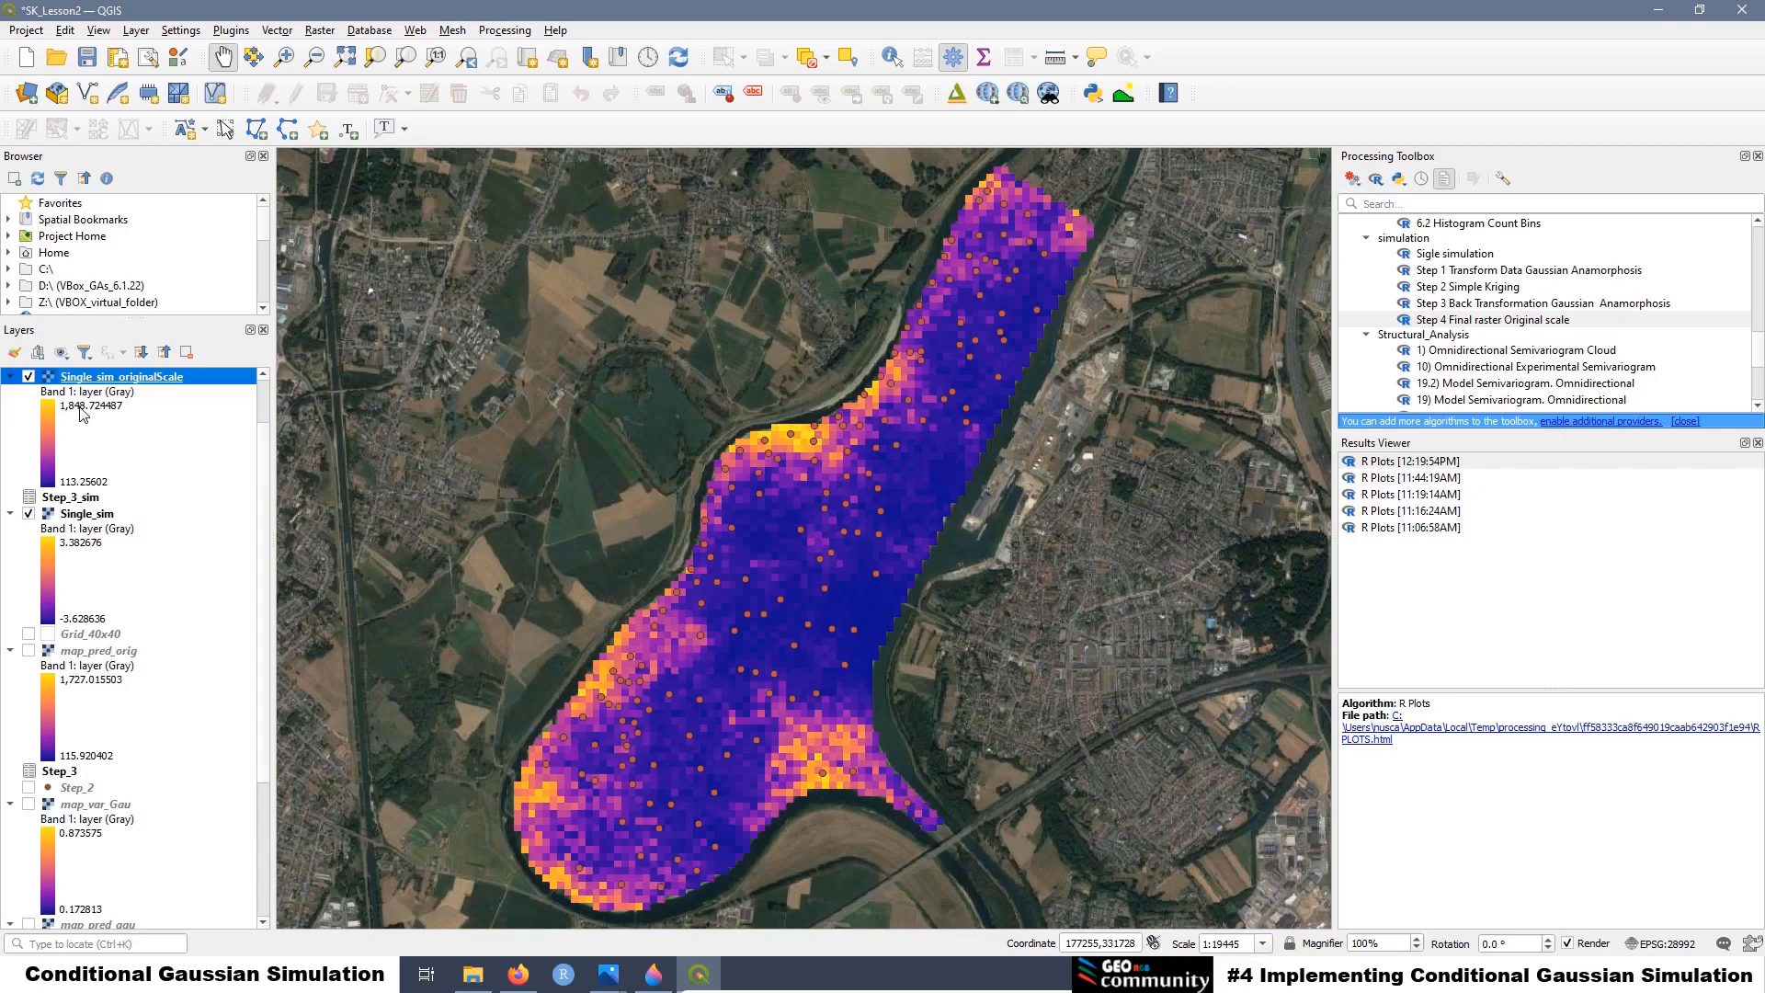
Hide the Single_sim and Single_sim_originalScale layers, show map_pred_orig for comparison and save the project
left_click(28, 514)
left_click(29, 377)
scroll(32, 496, "down", 3)
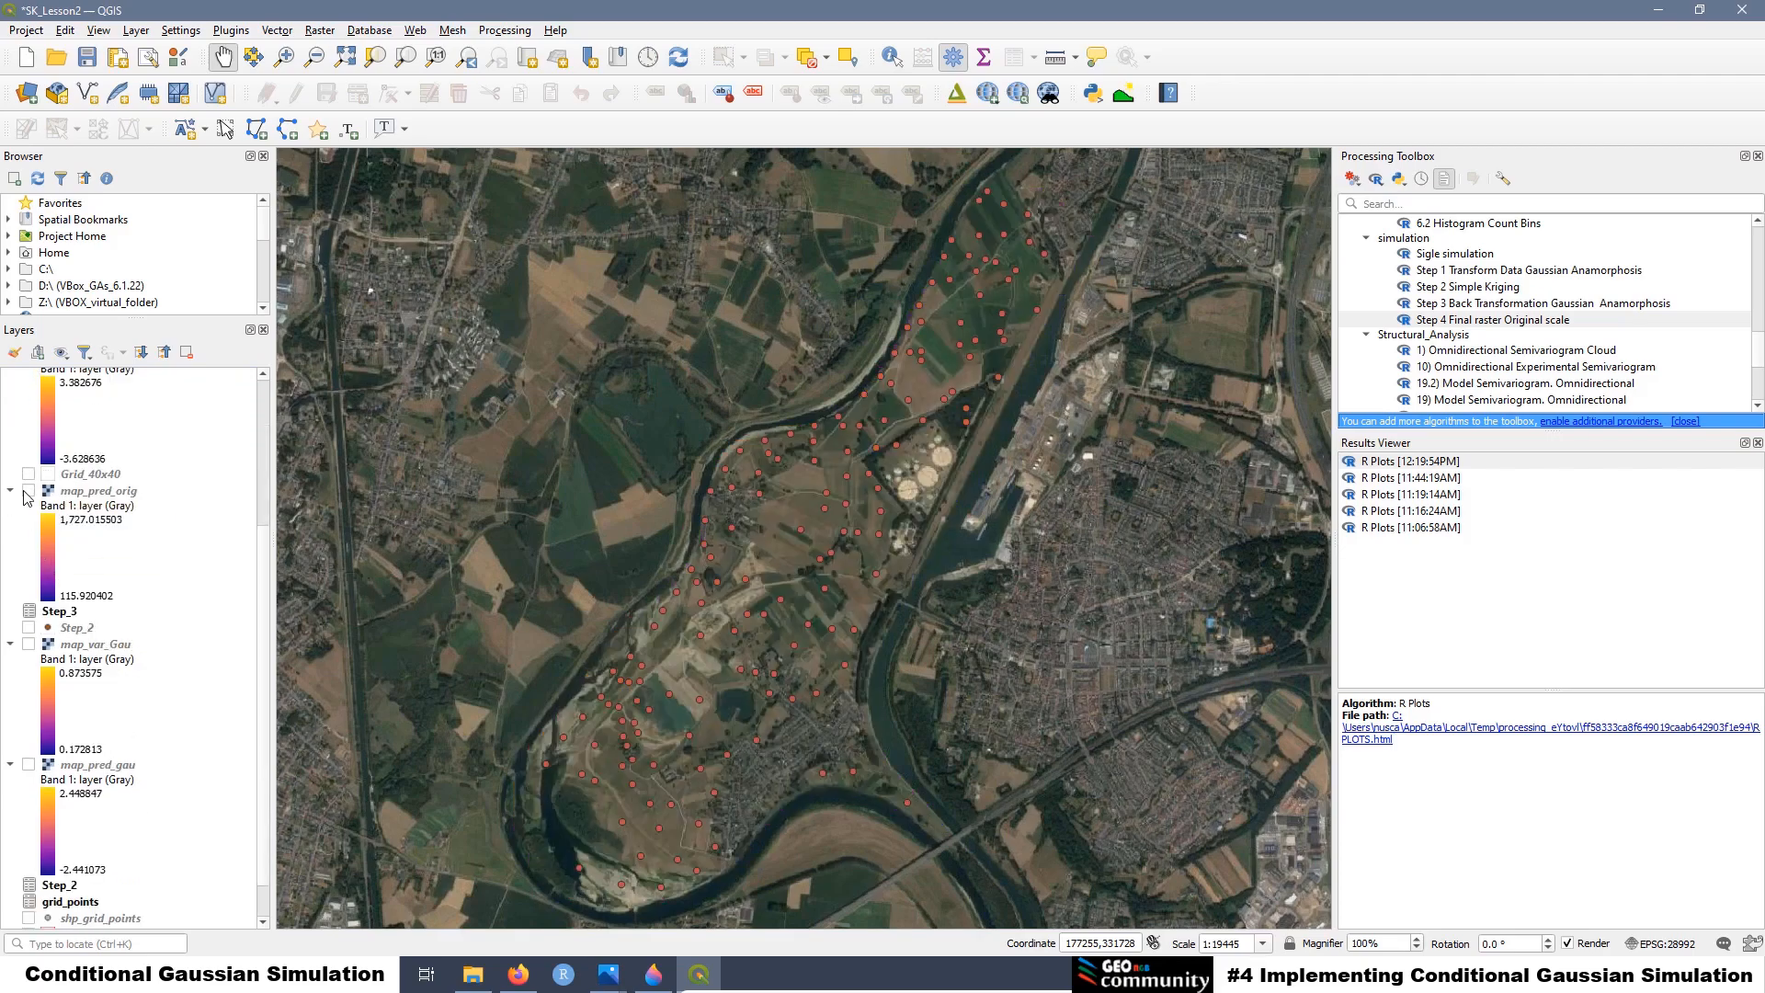
left_click(28, 491)
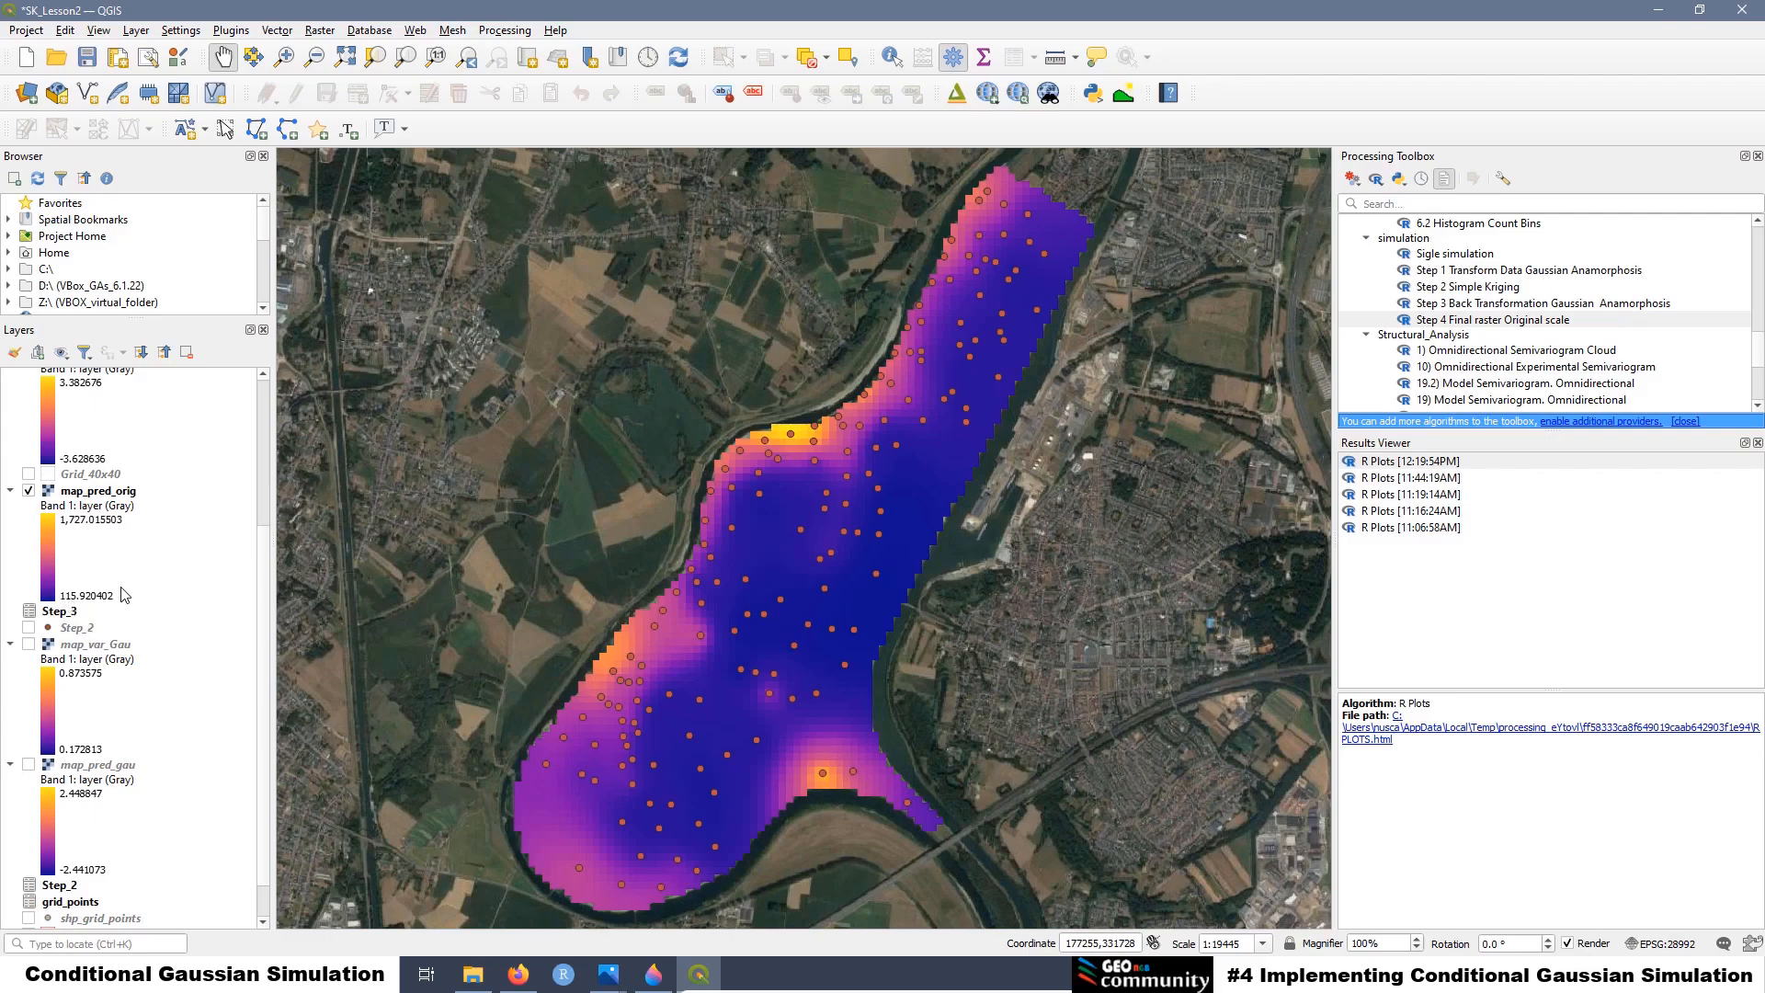
scroll(110, 597, "up", 2)
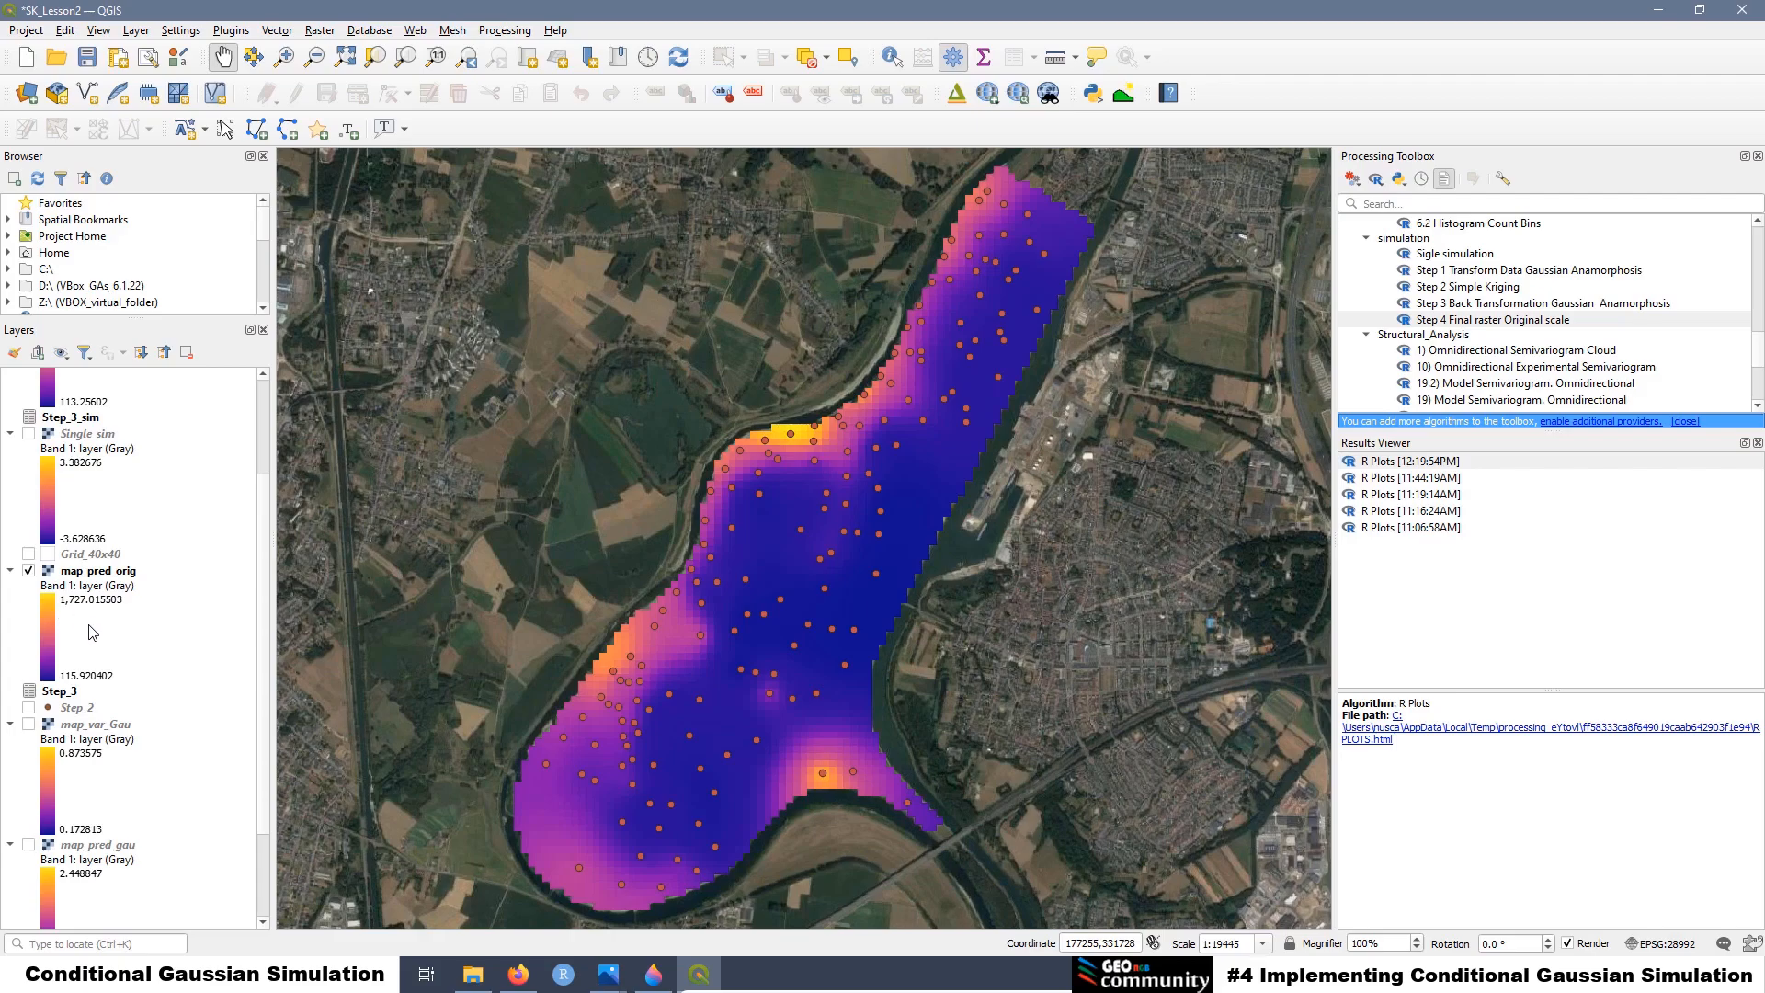
scroll(120, 670, "up", 2)
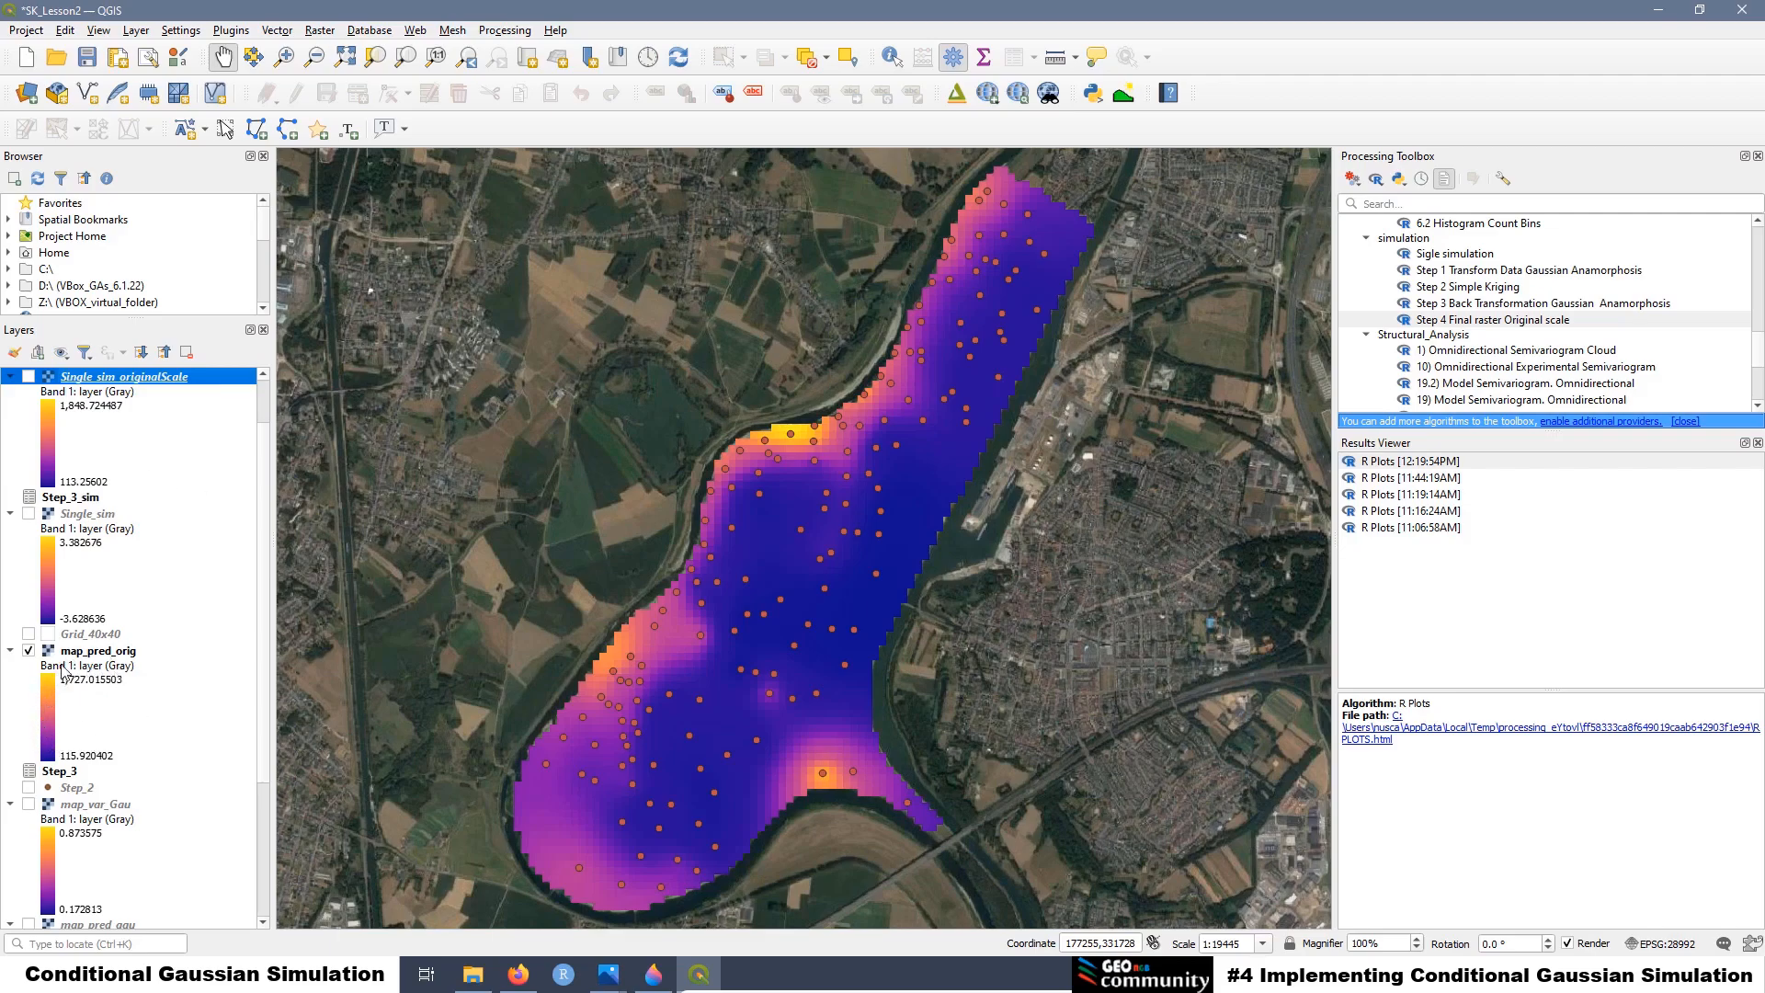
key("ctrl+s")
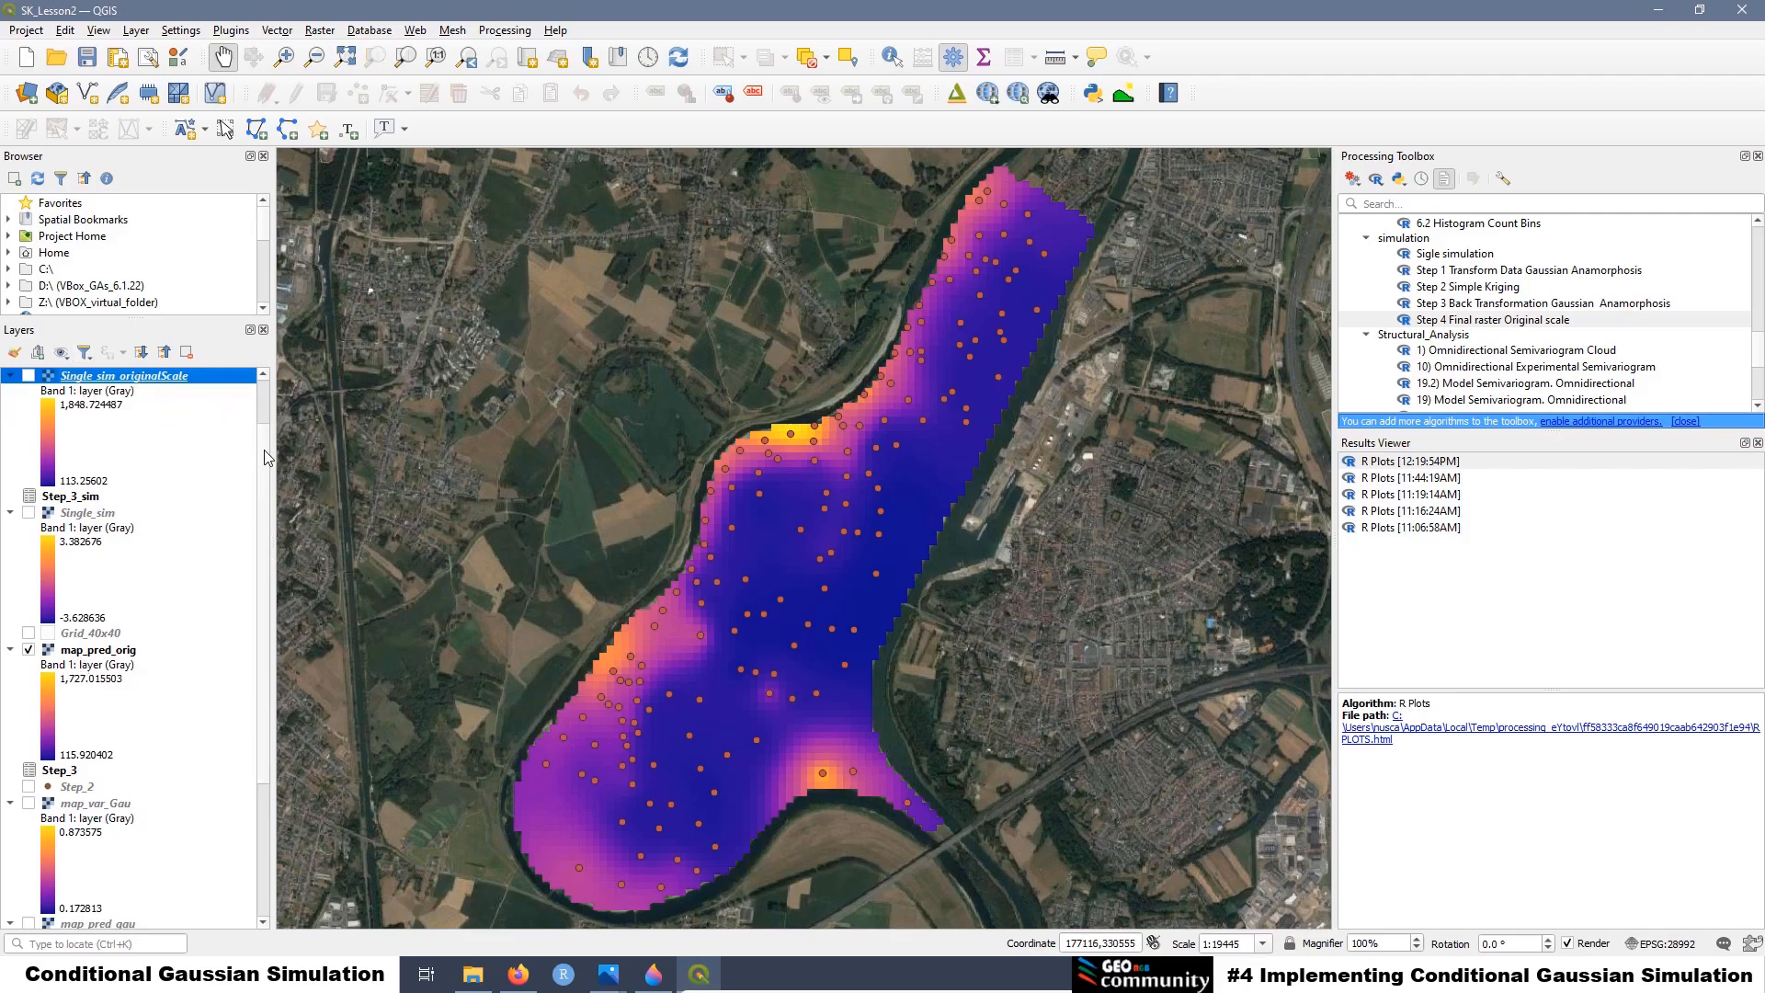
Examine the lowest and highest zinc values in the meuse_data attribute table by sorting that column both ways, and minimize the table
scroll(263, 450, "up", 3)
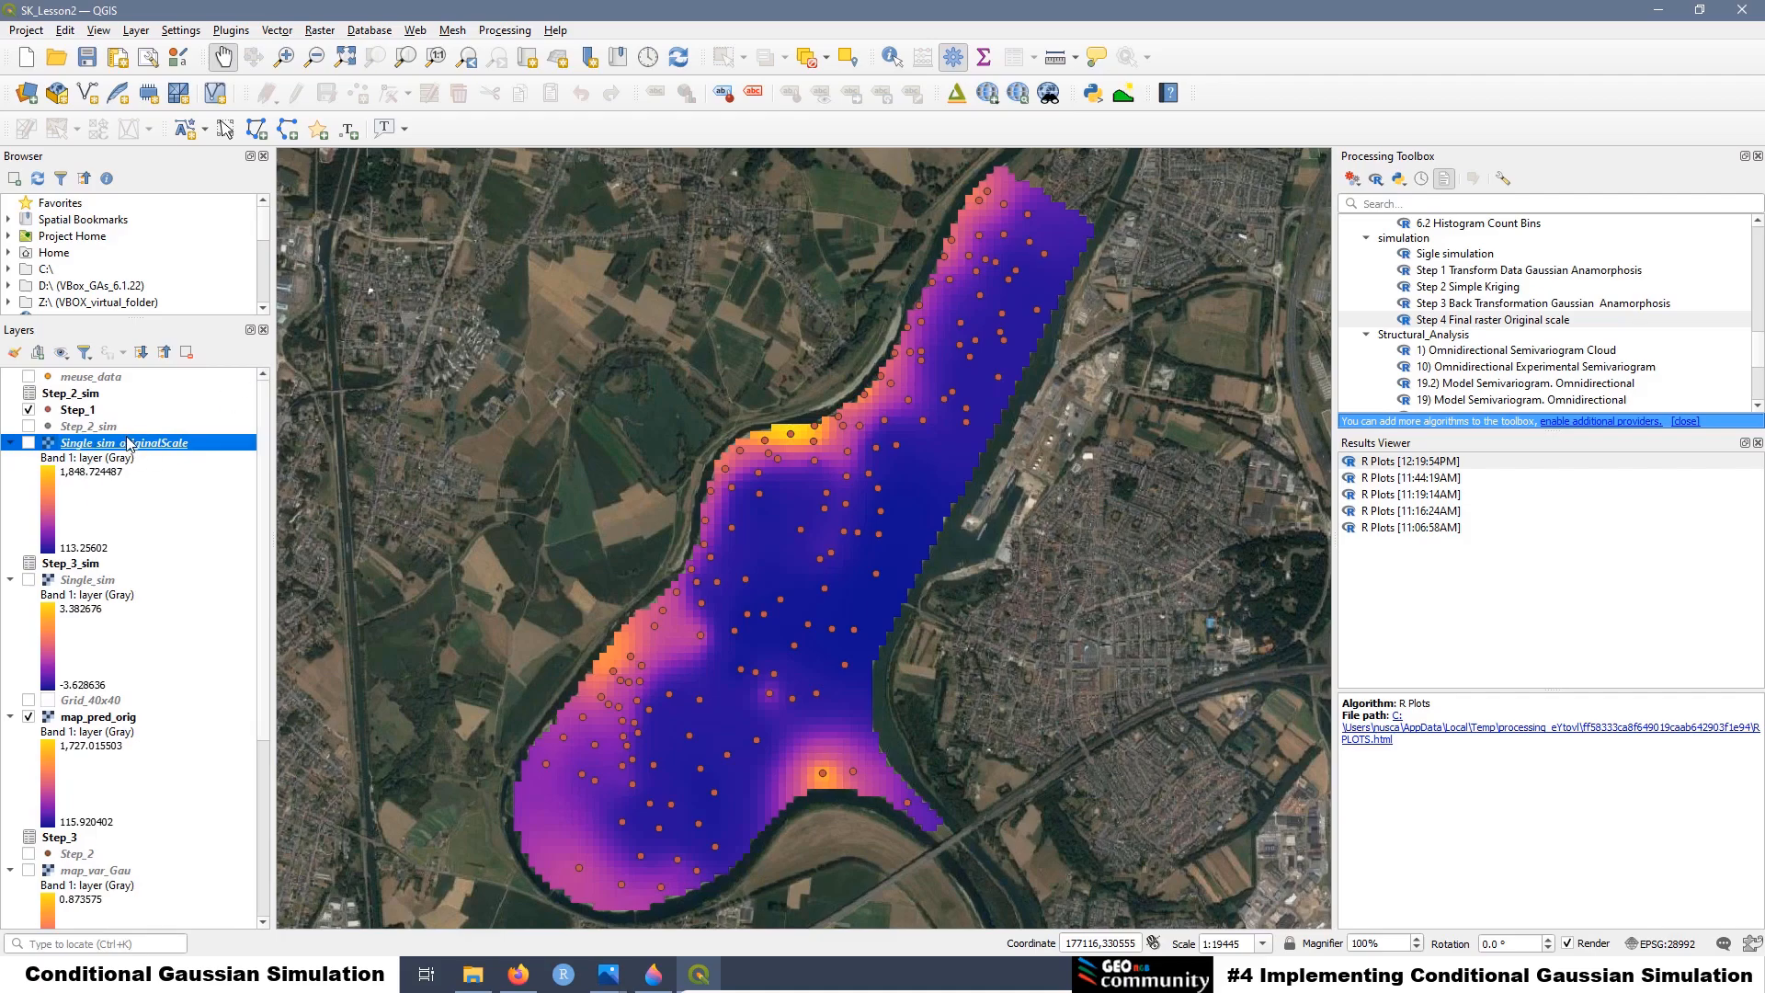
left_click(96, 380)
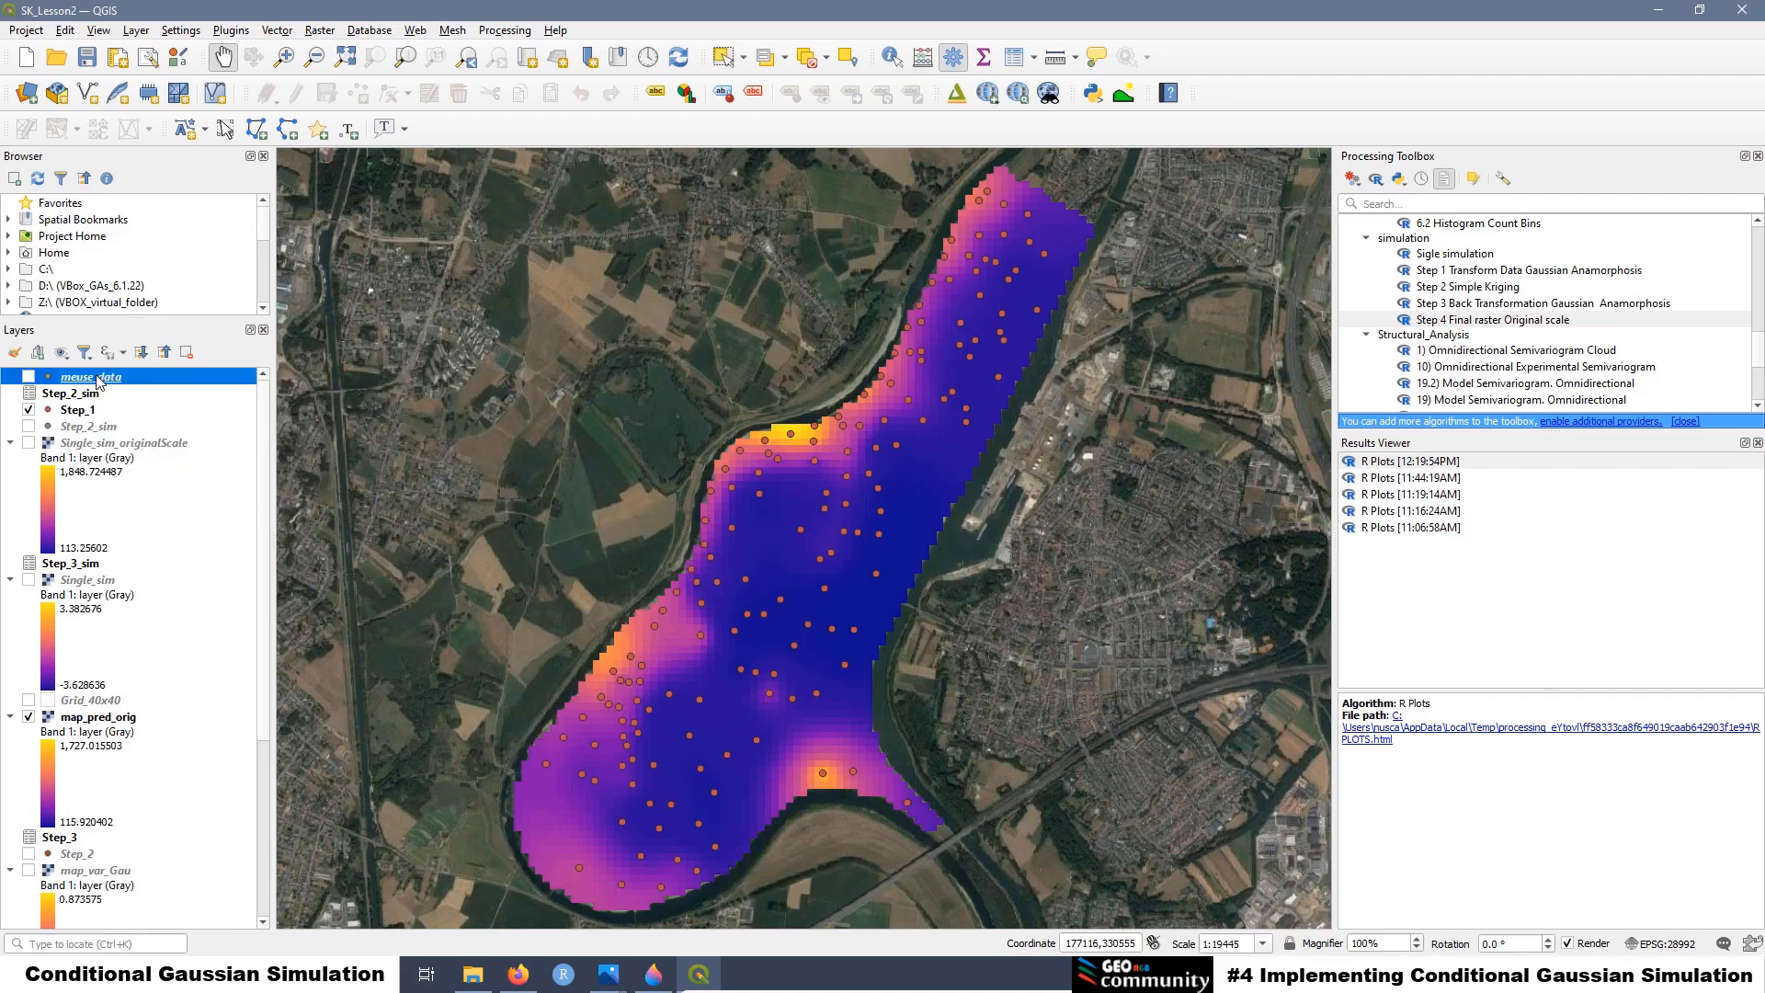
right_click(99, 380)
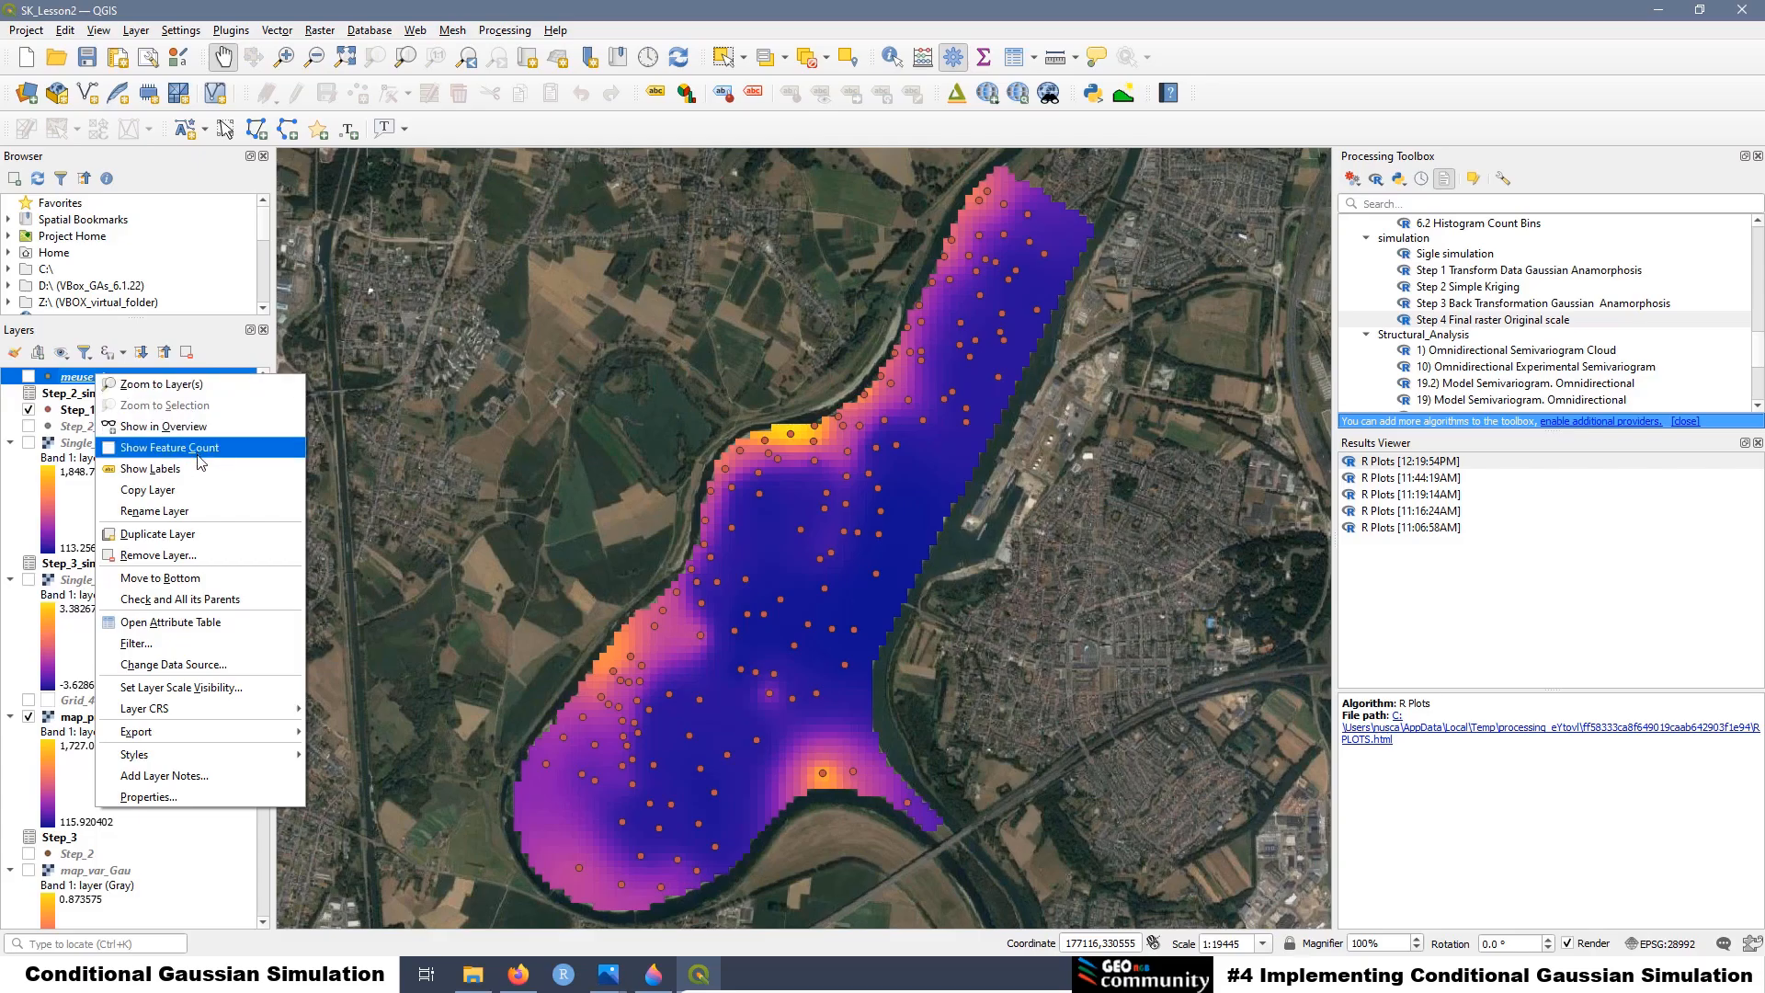
left_click(174, 622)
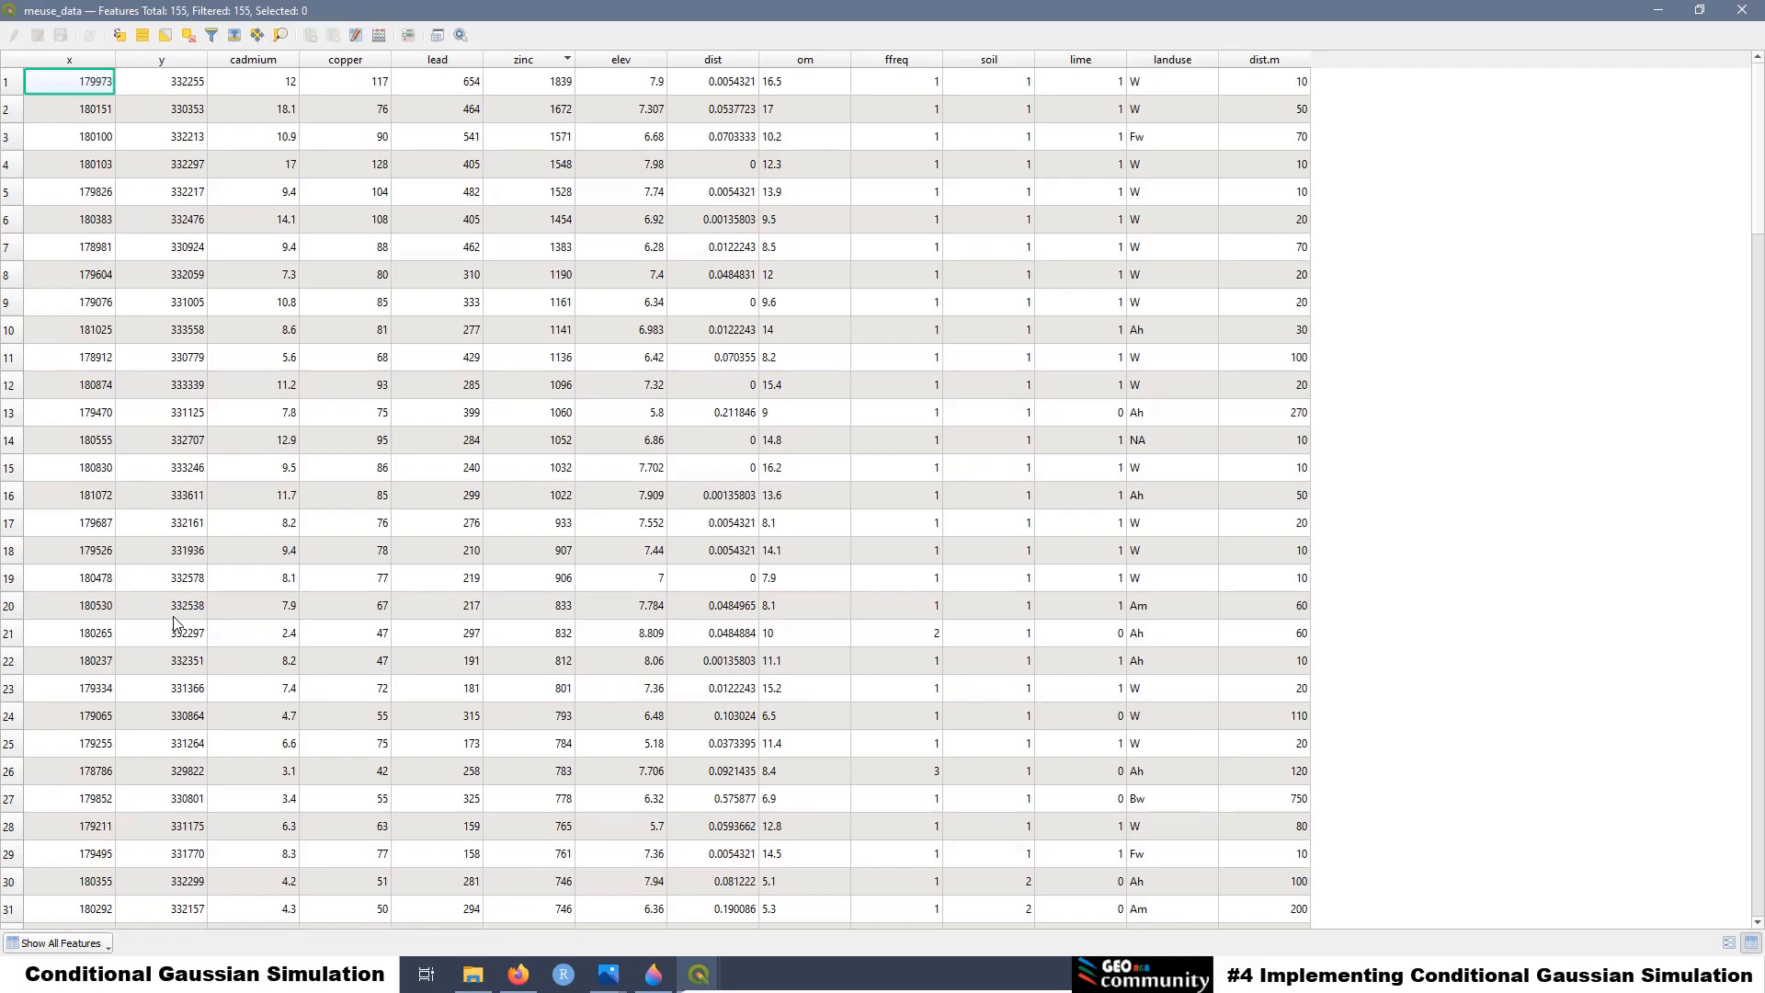
left_click(526, 62)
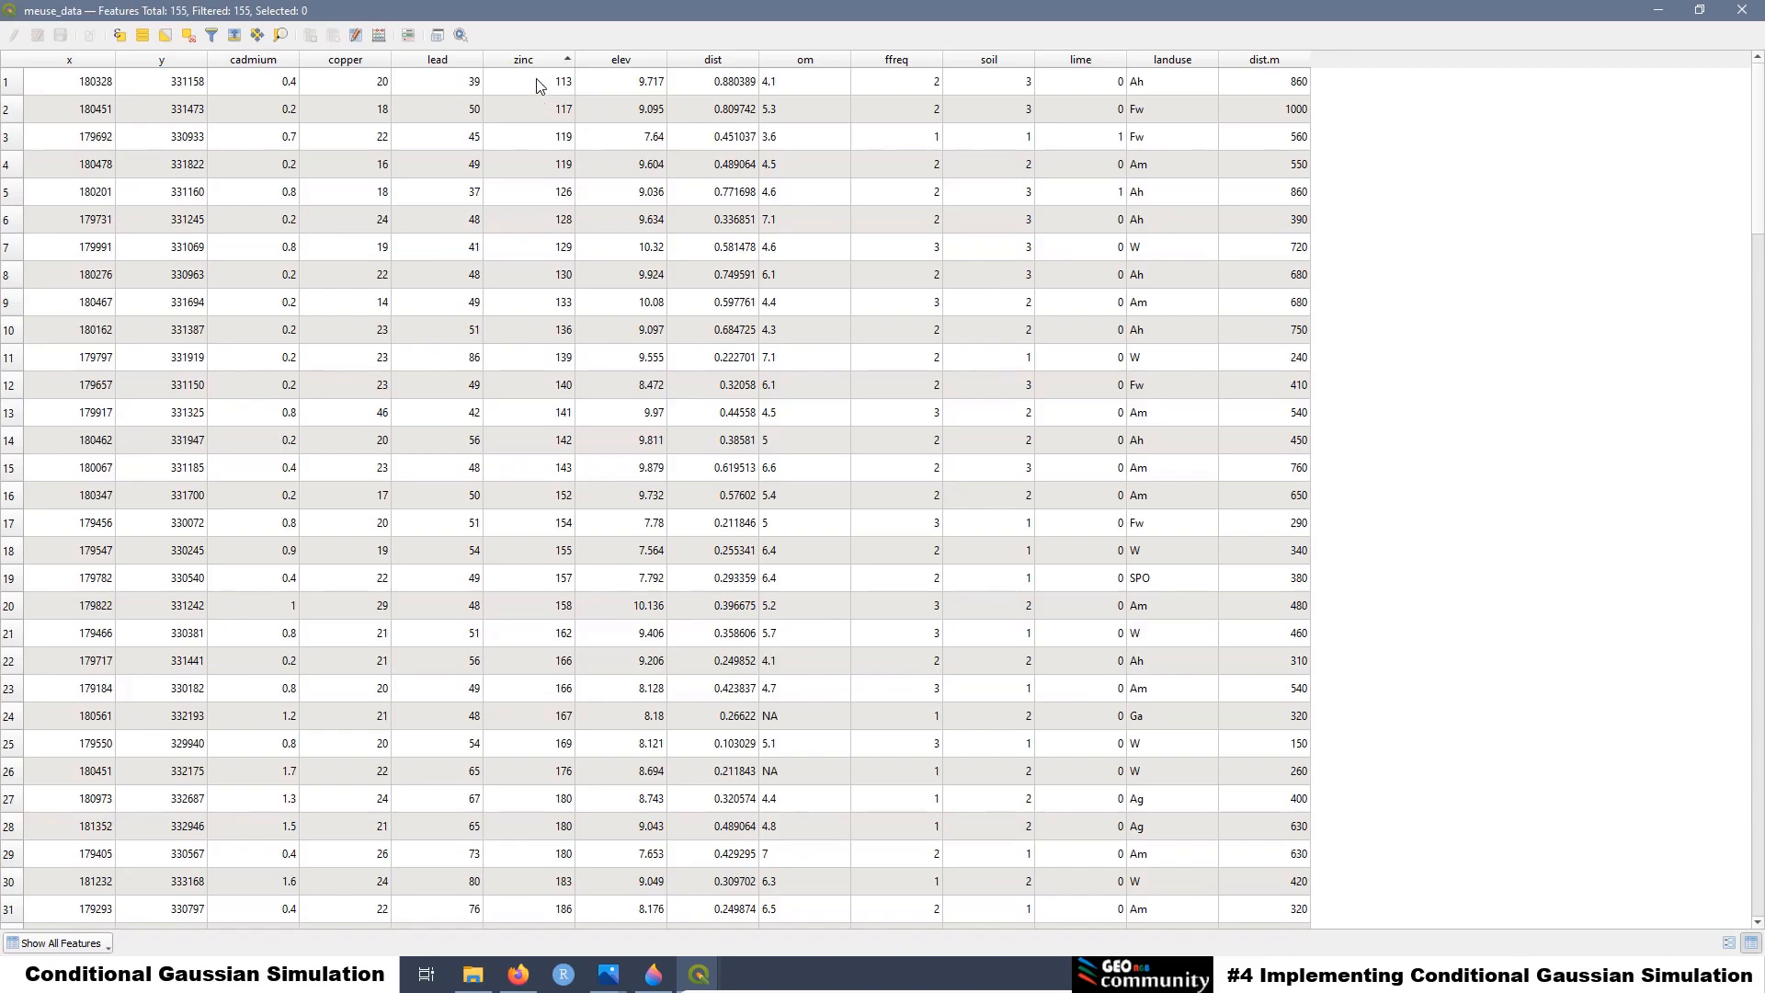
left_click(531, 61)
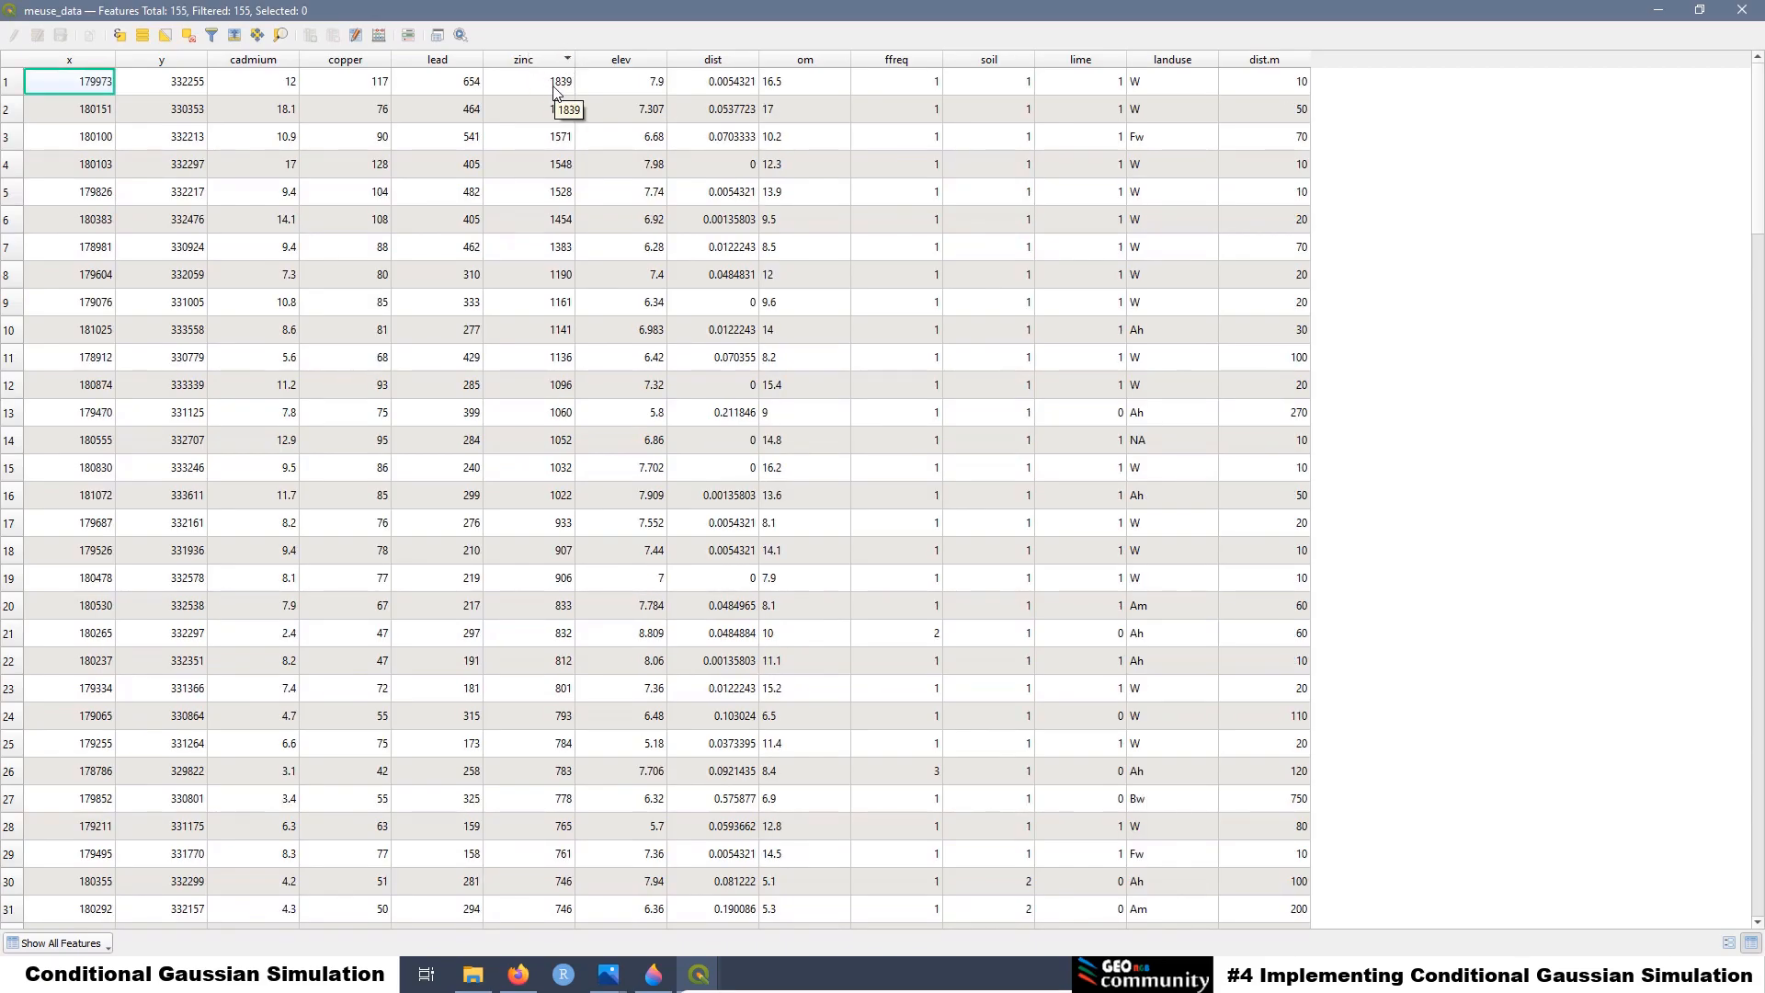
left_click(1660, 10)
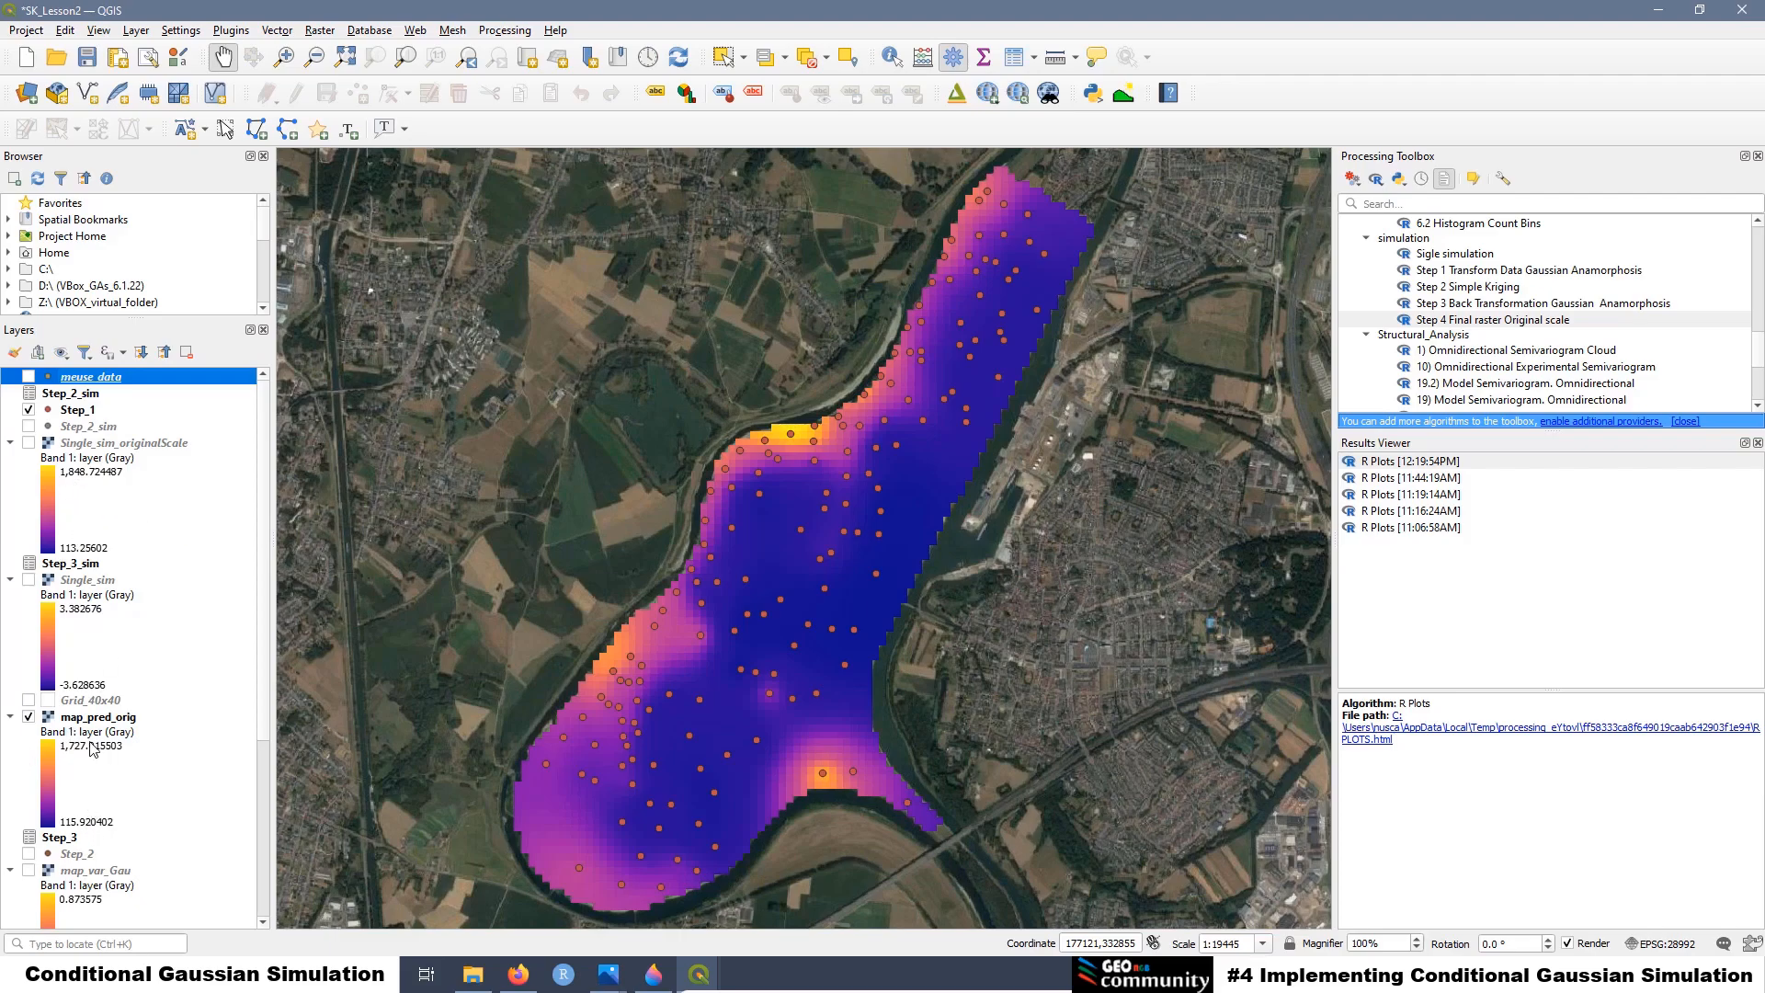
Compare the Single_sim_originalScale simulation with map_pred_orig by alternately showing and hiding the simulation, leave it visible and save the project
key("ctrl+s")
left_click(28, 444)
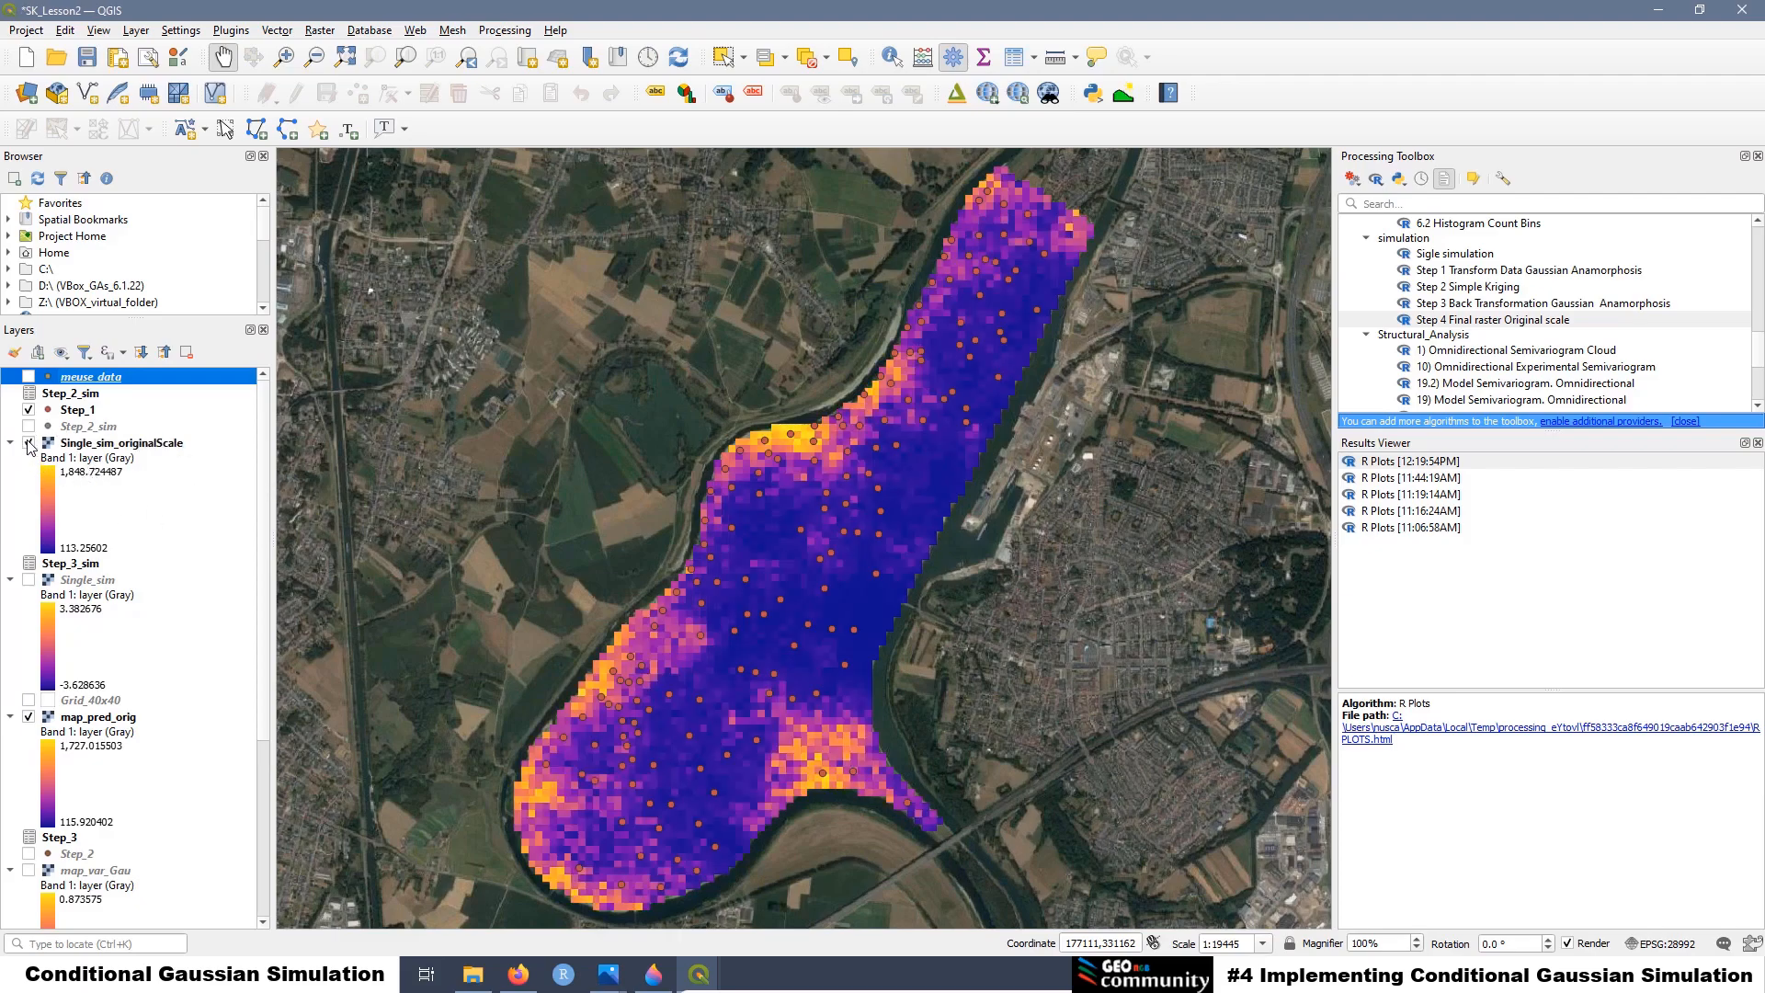
left_click(29, 444)
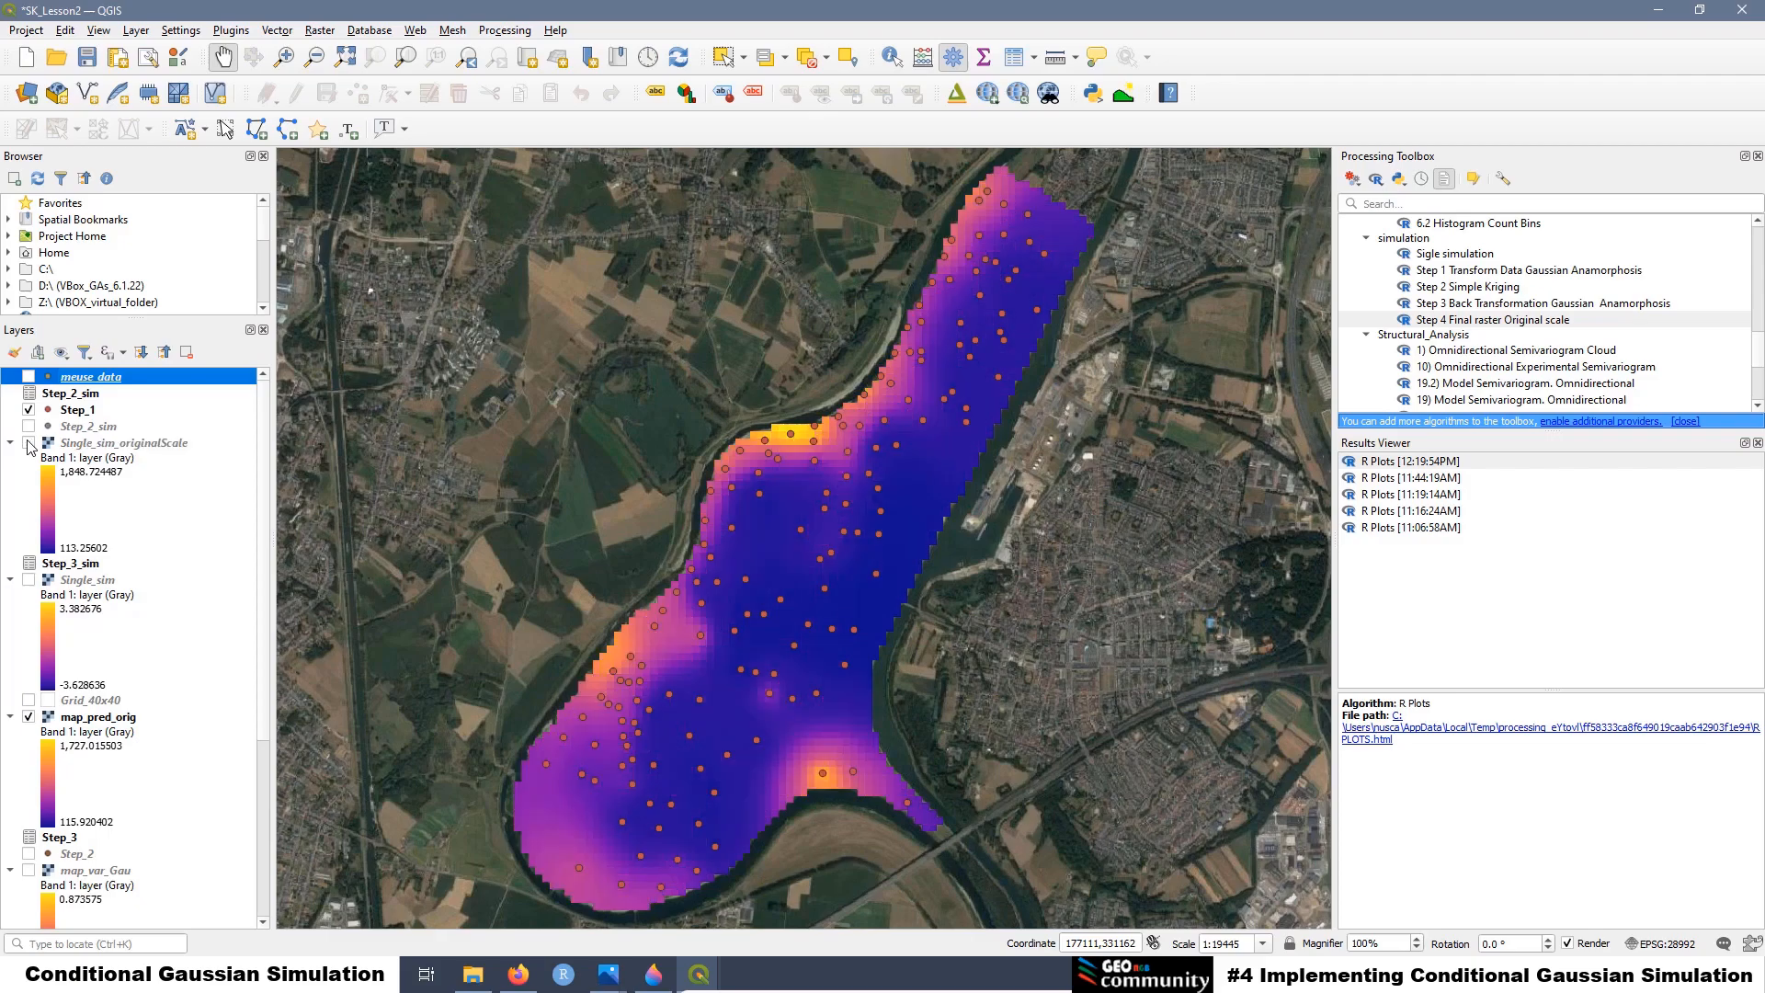
left_click(29, 444)
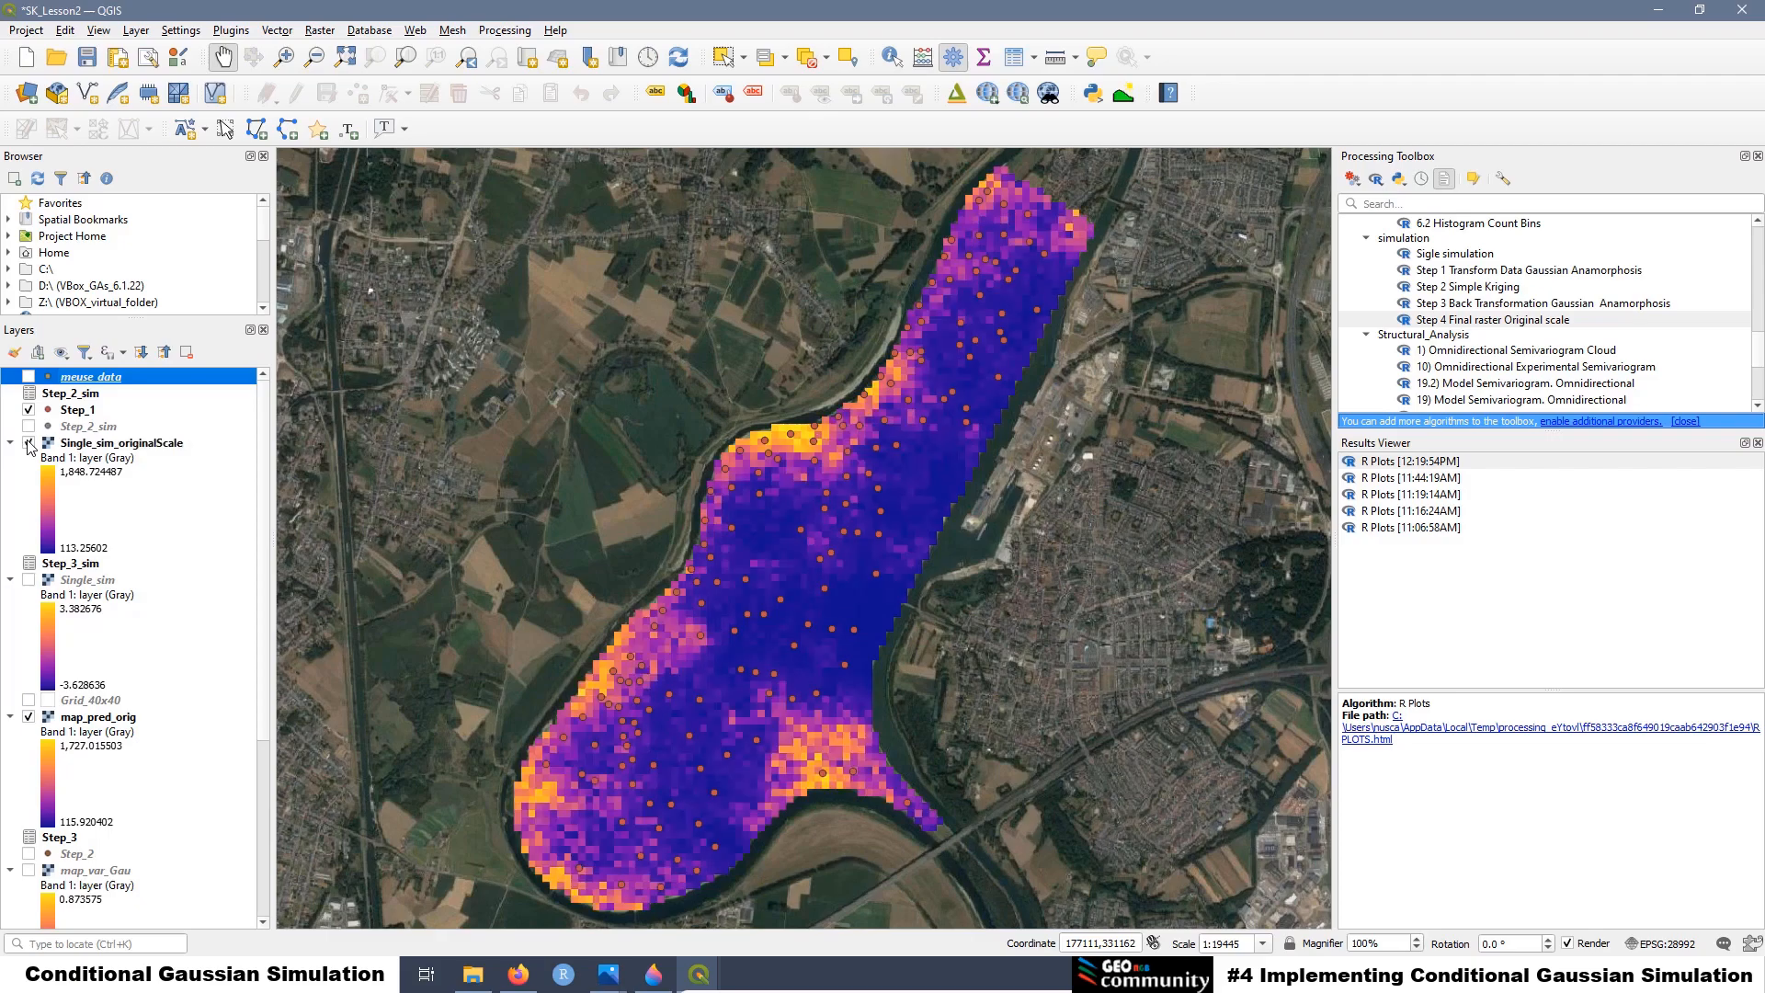
left_click(29, 444)
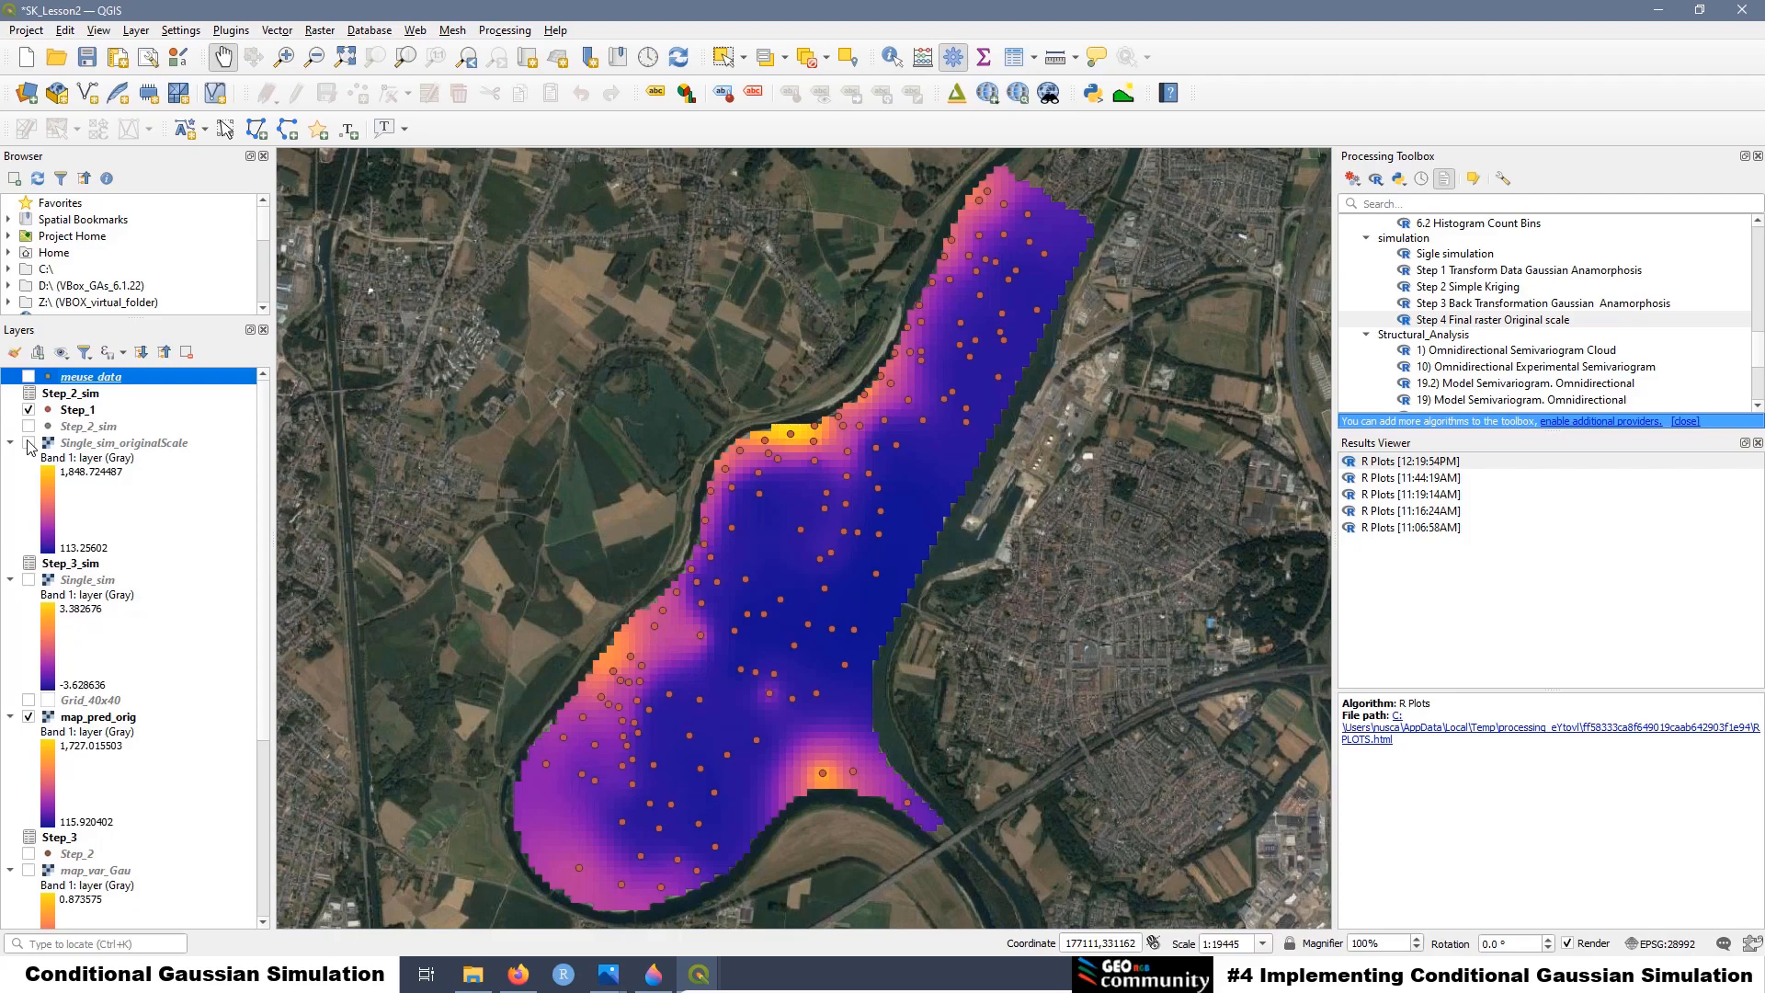
left_click(28, 444)
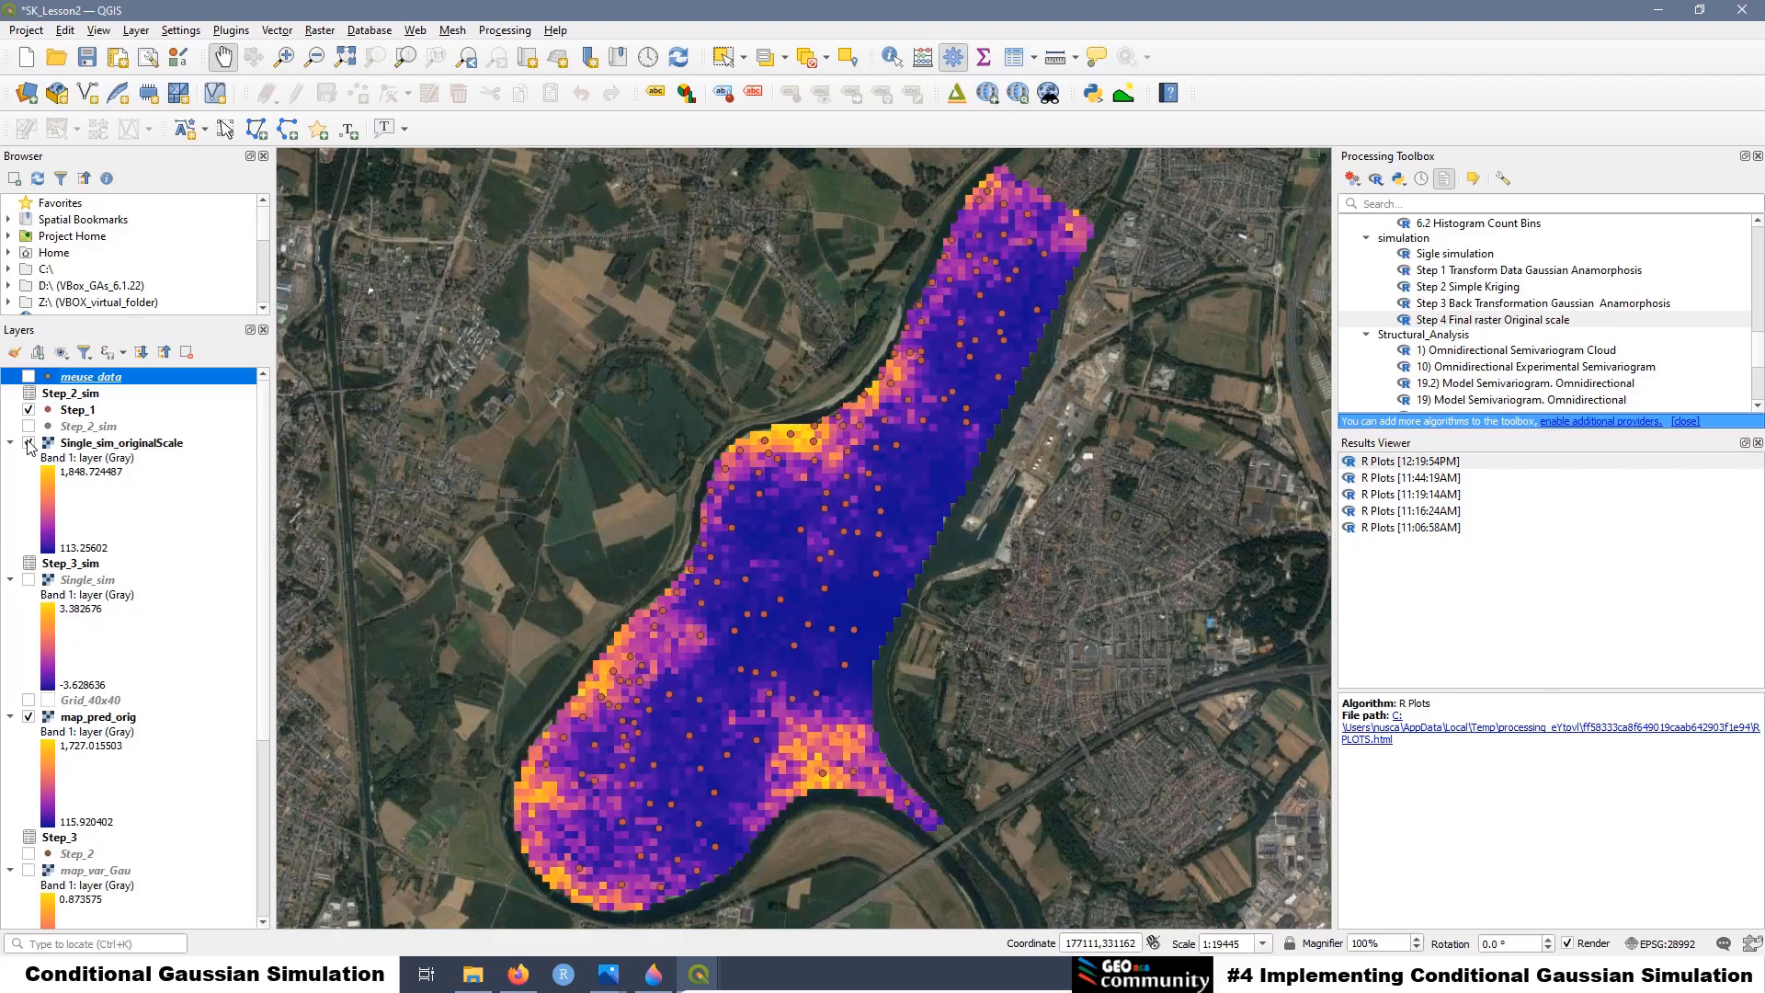
left_click(29, 445)
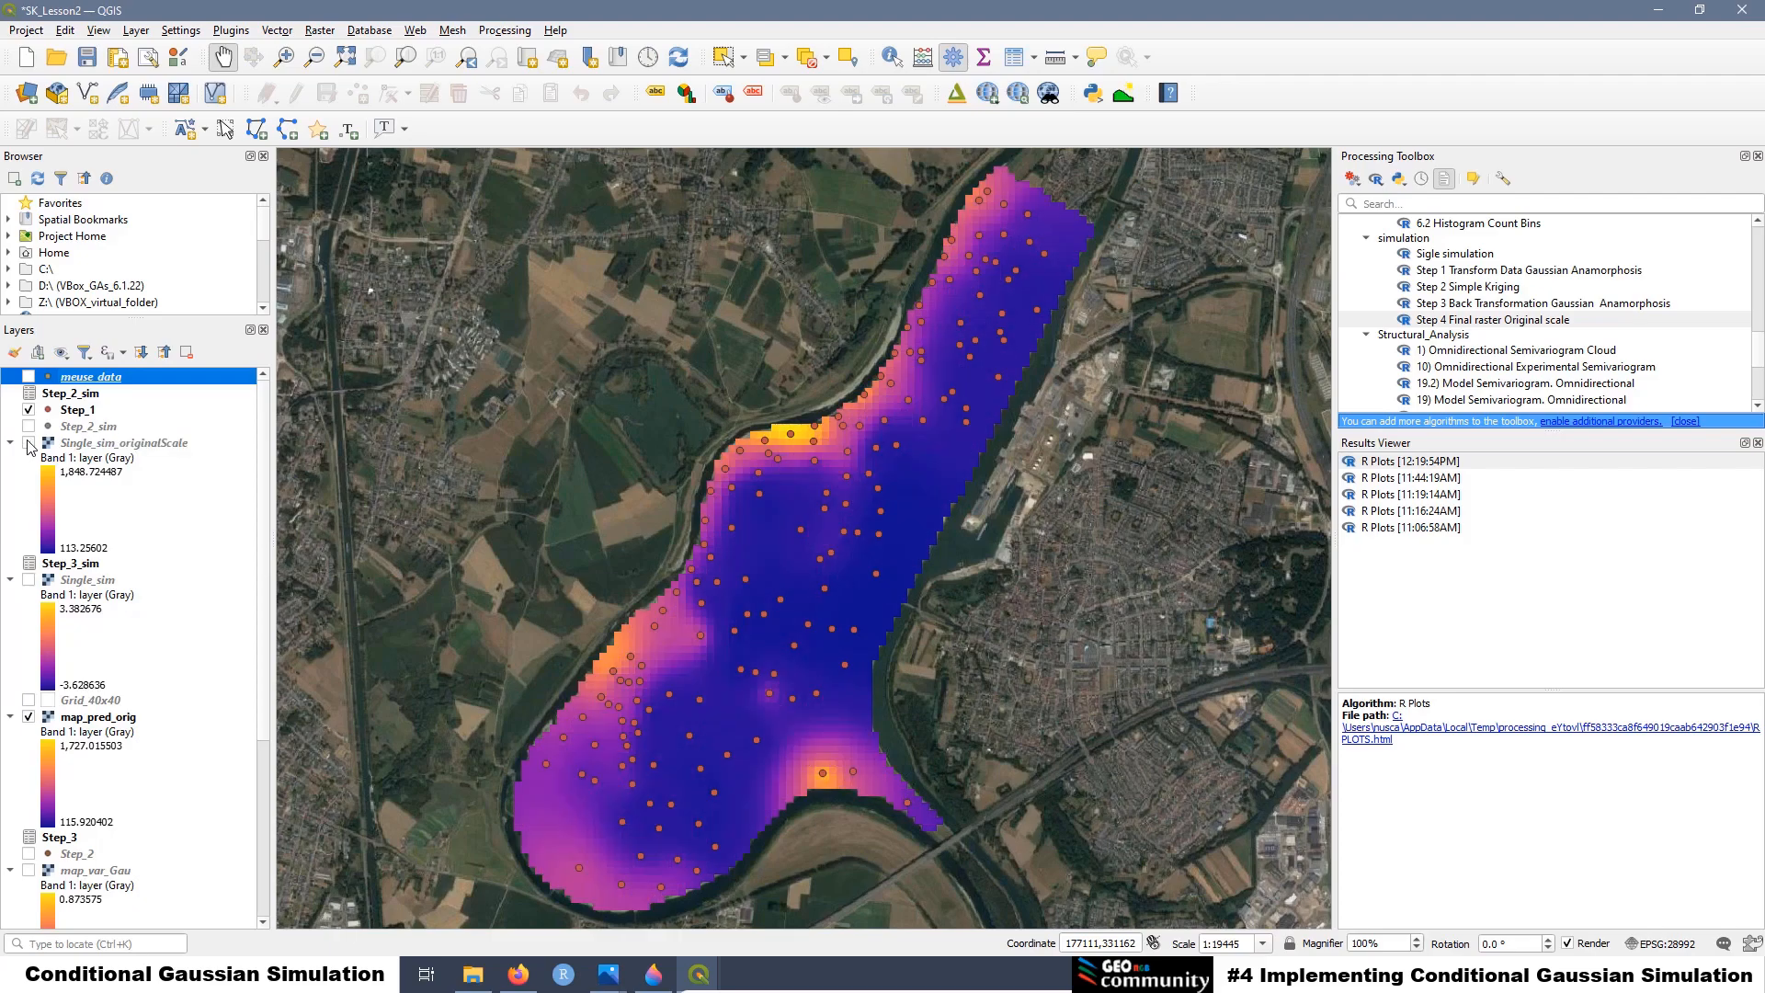
left_click(29, 444)
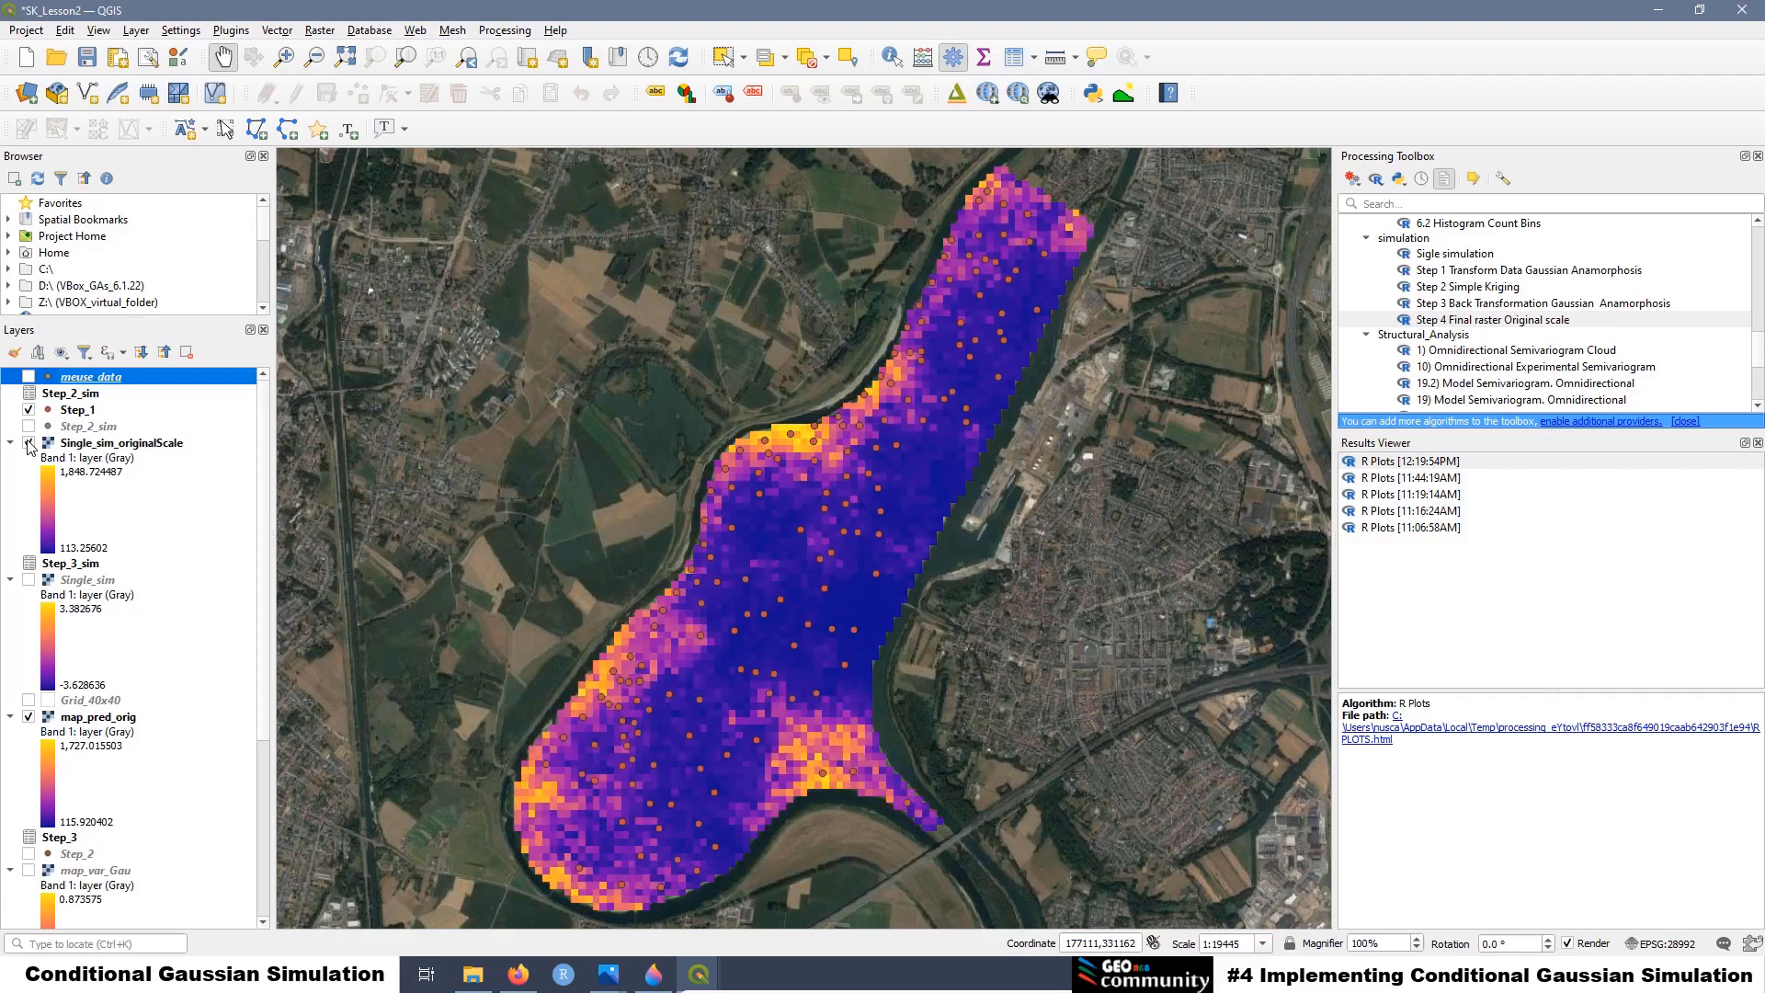
left_click(29, 444)
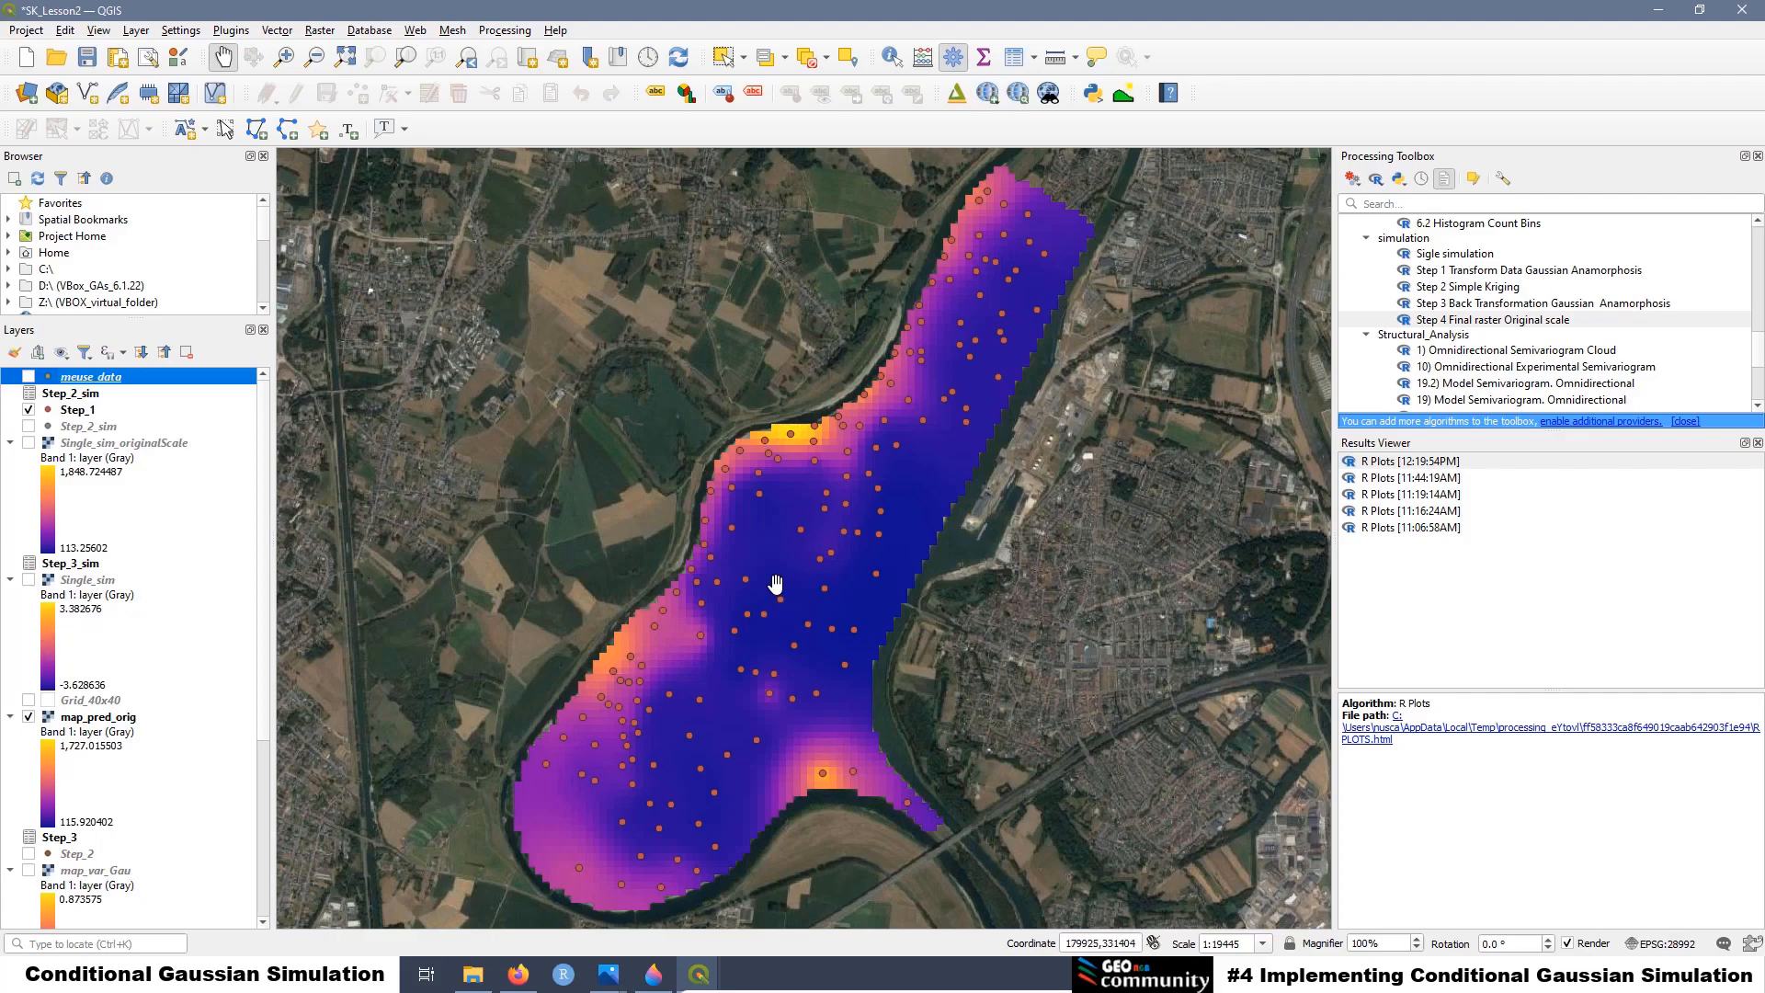
left_click(28, 445)
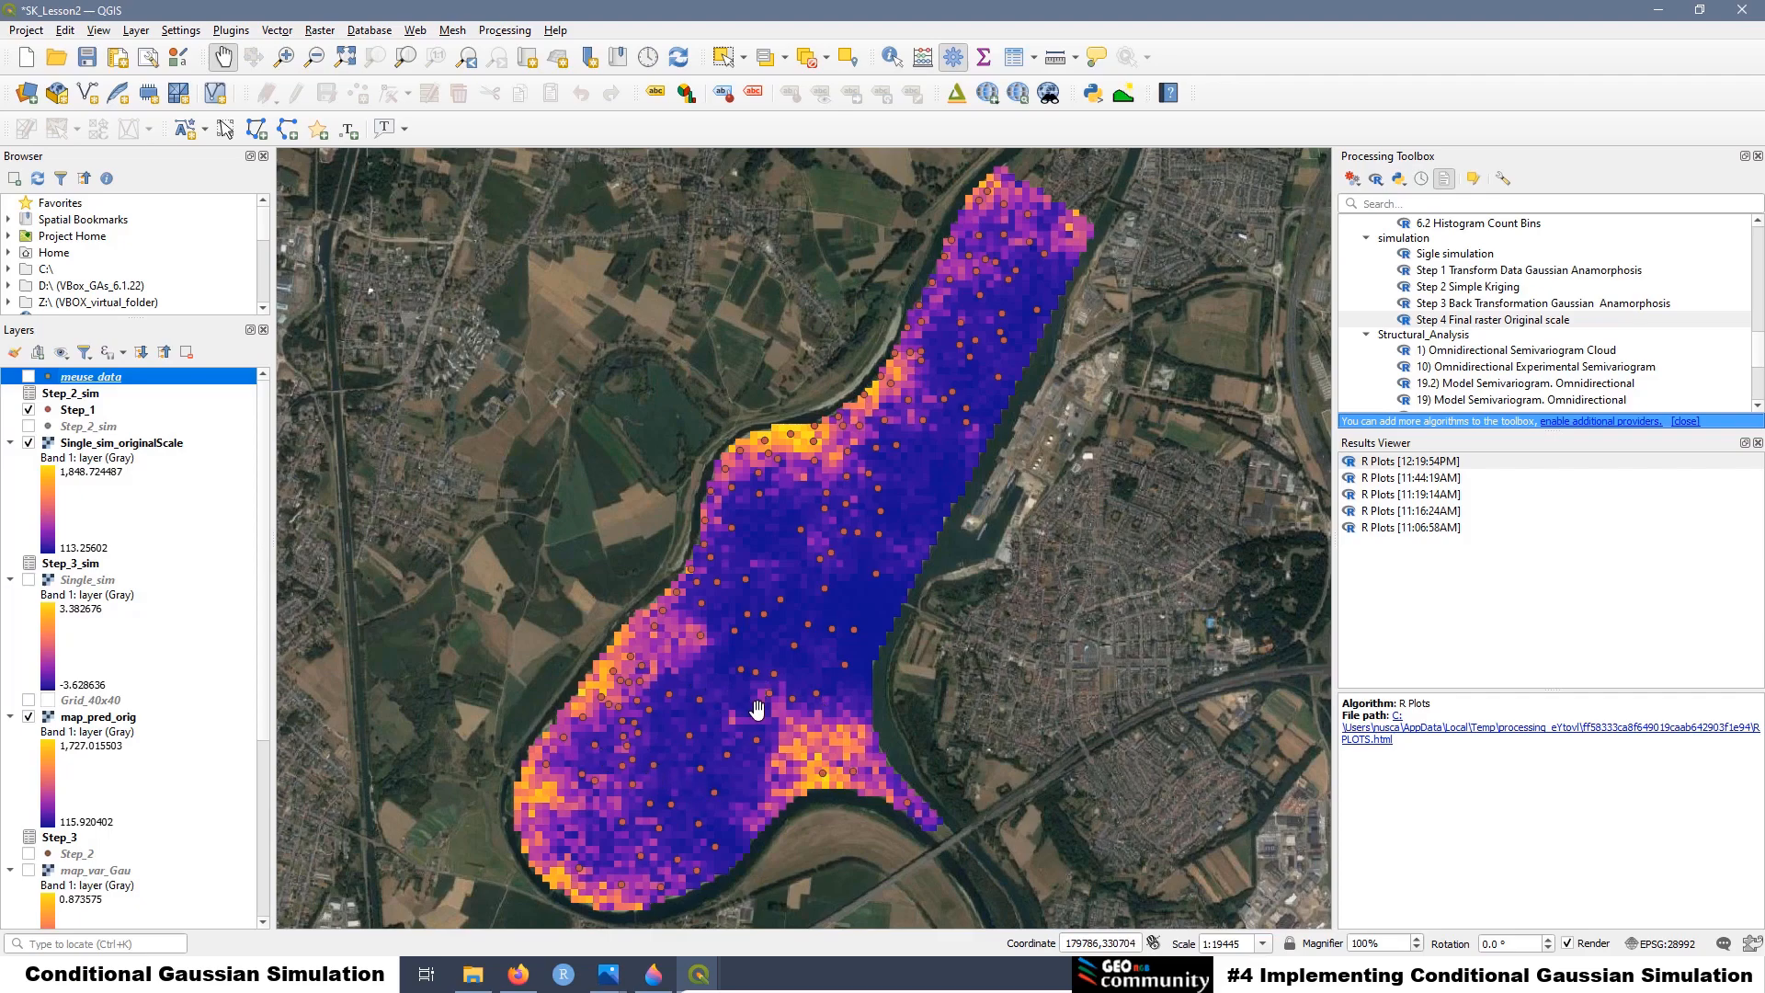
left_click(29, 444)
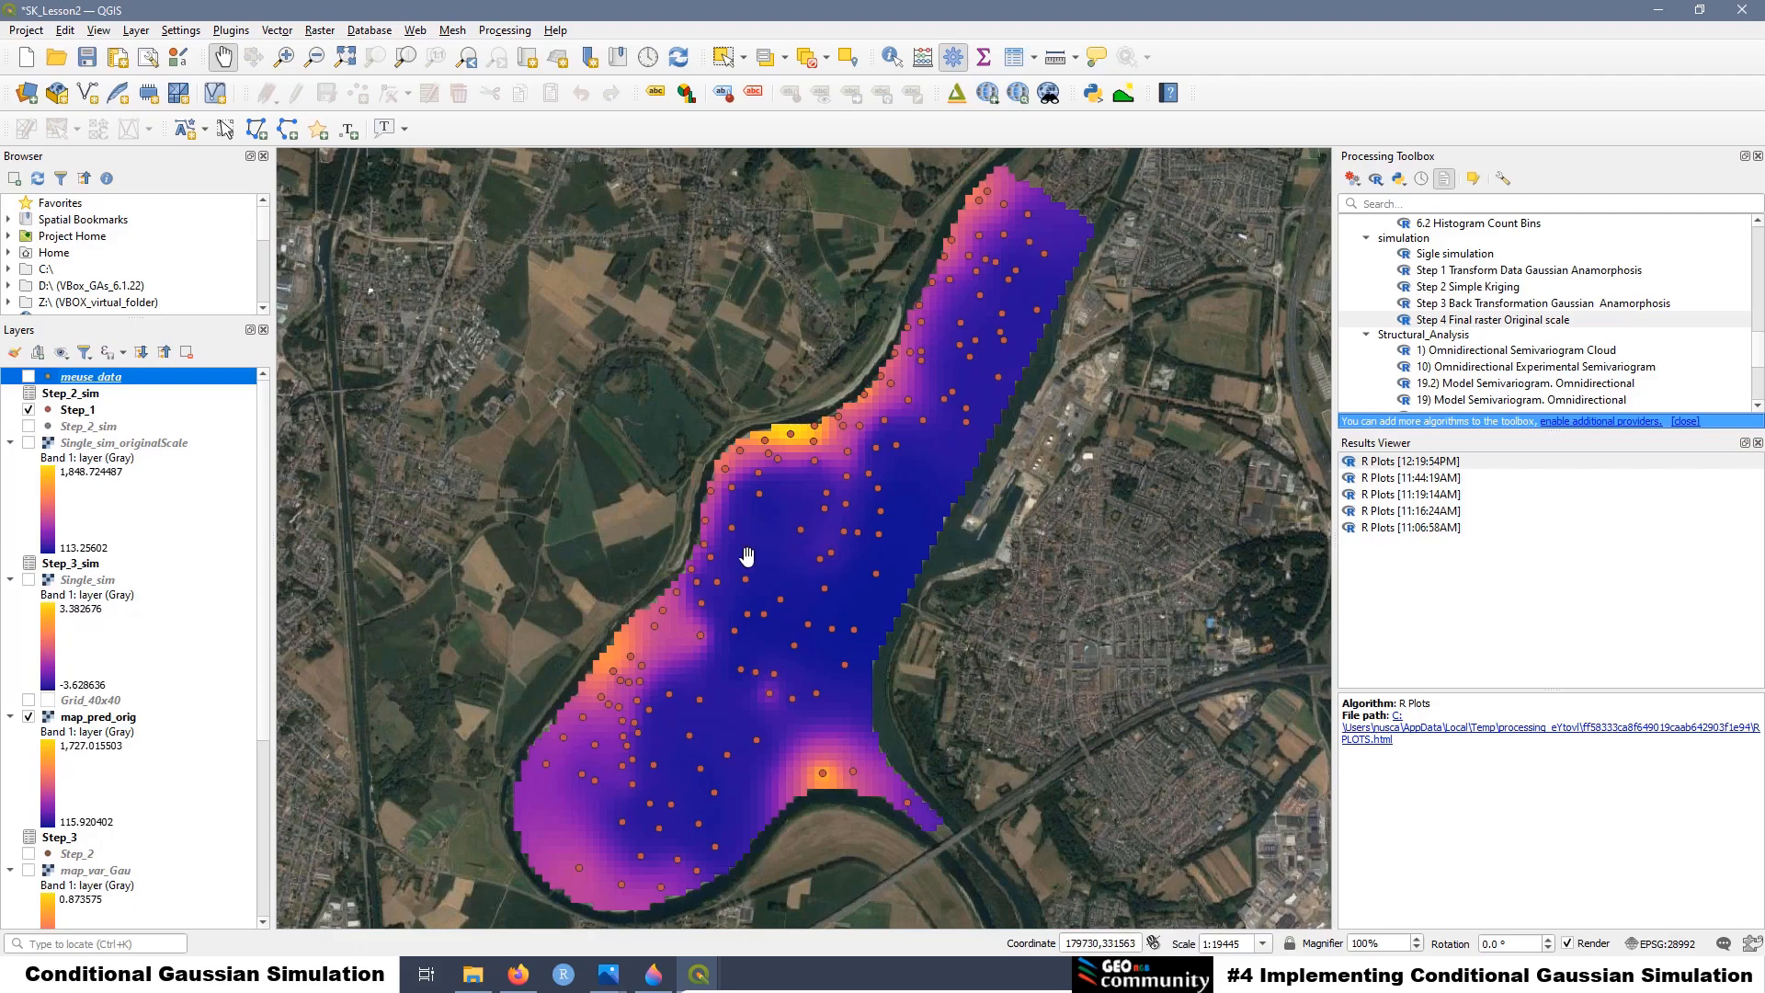
left_click(29, 443)
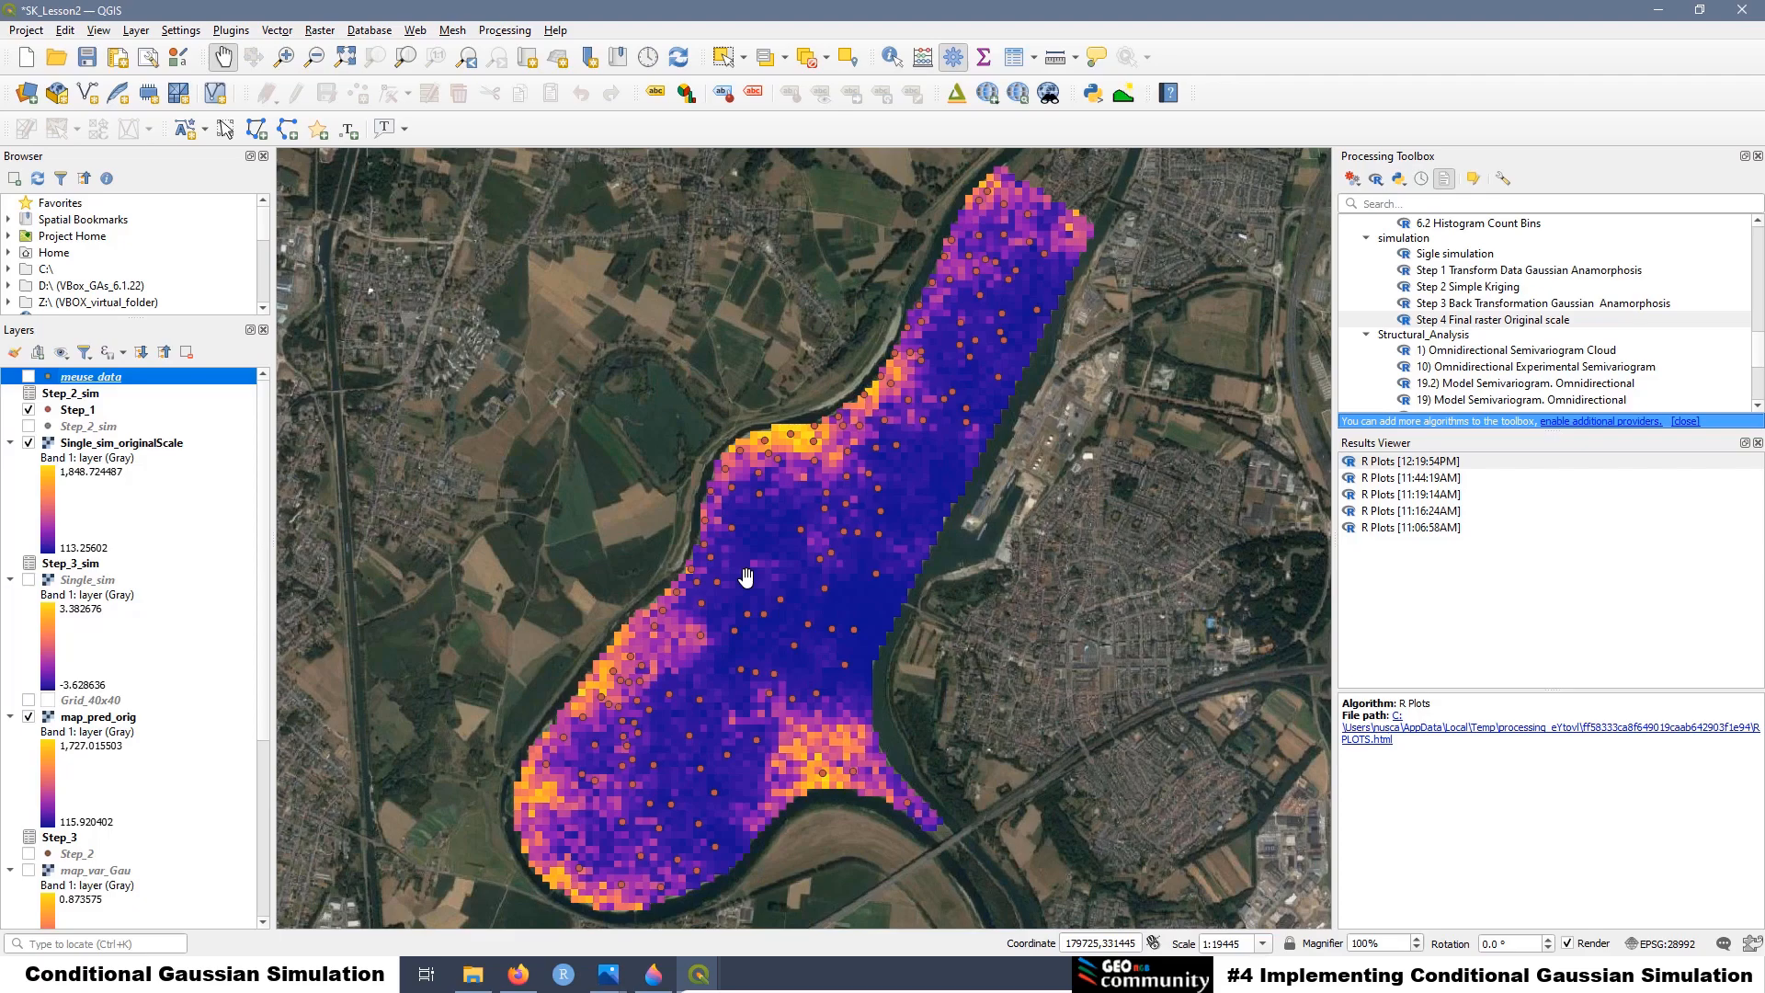
key("ctrl+s")
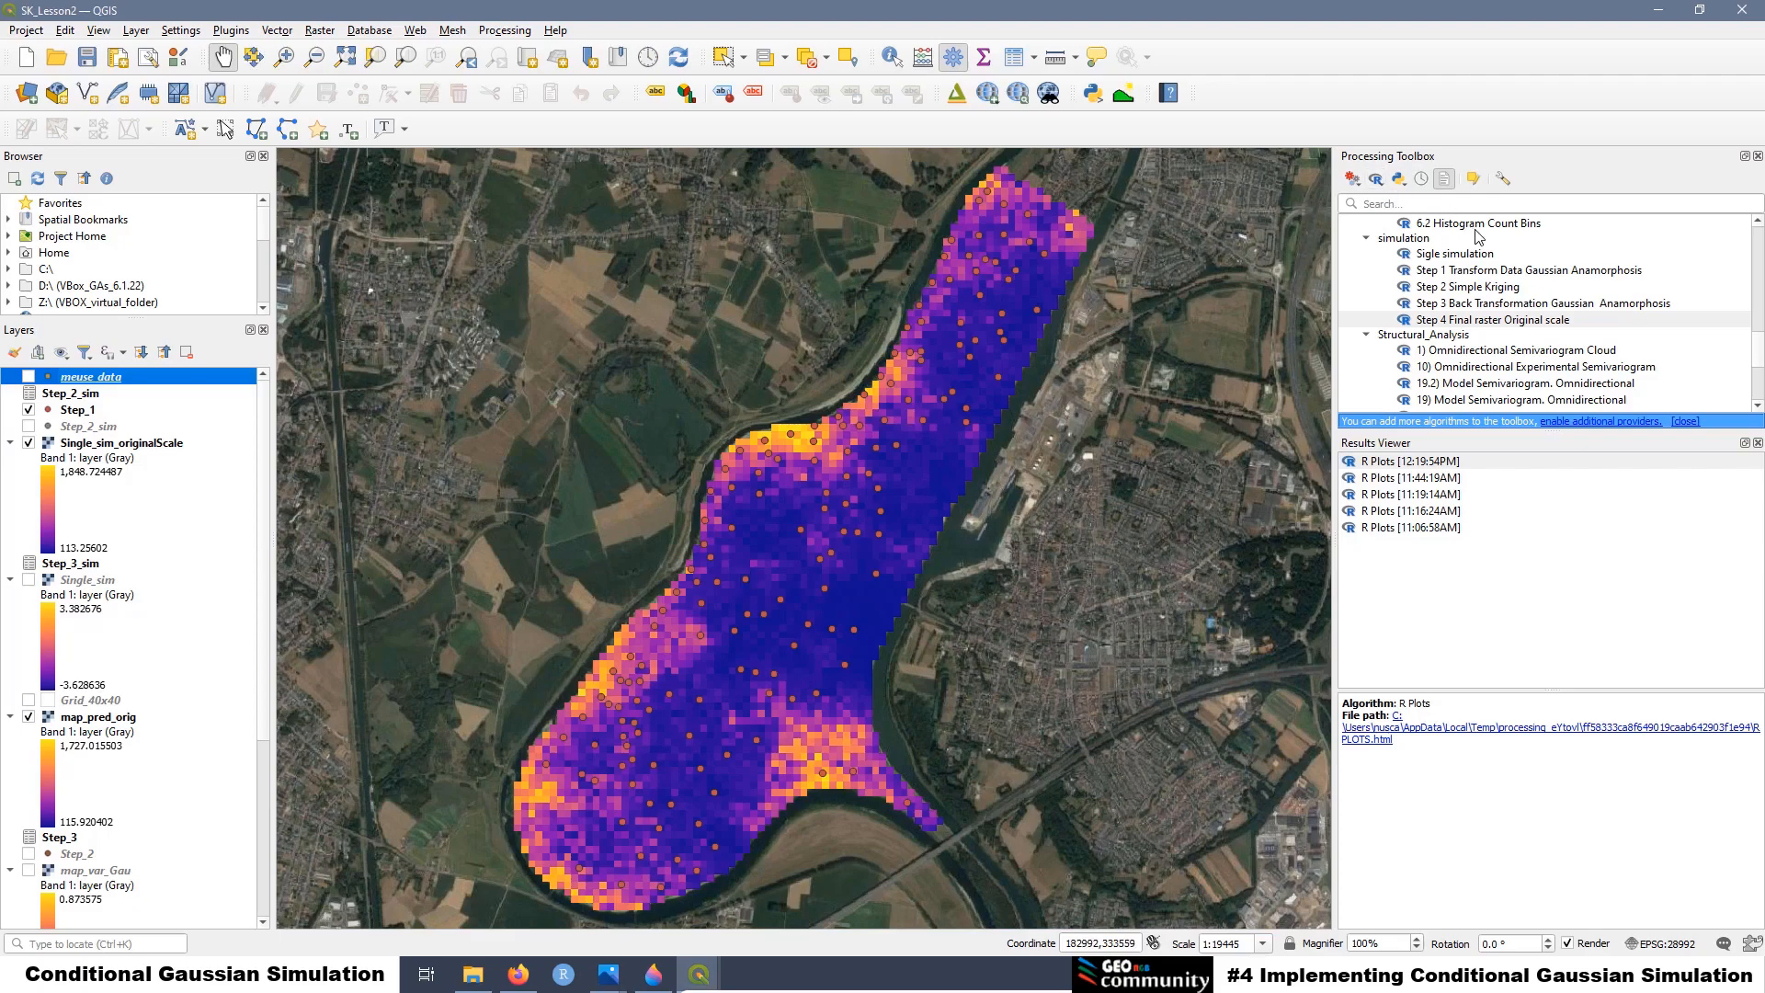
Open the Sigle simulation R script for editing, save it as Step 2 Single Simulation.rsx and close the script editor
right_click(1455, 251)
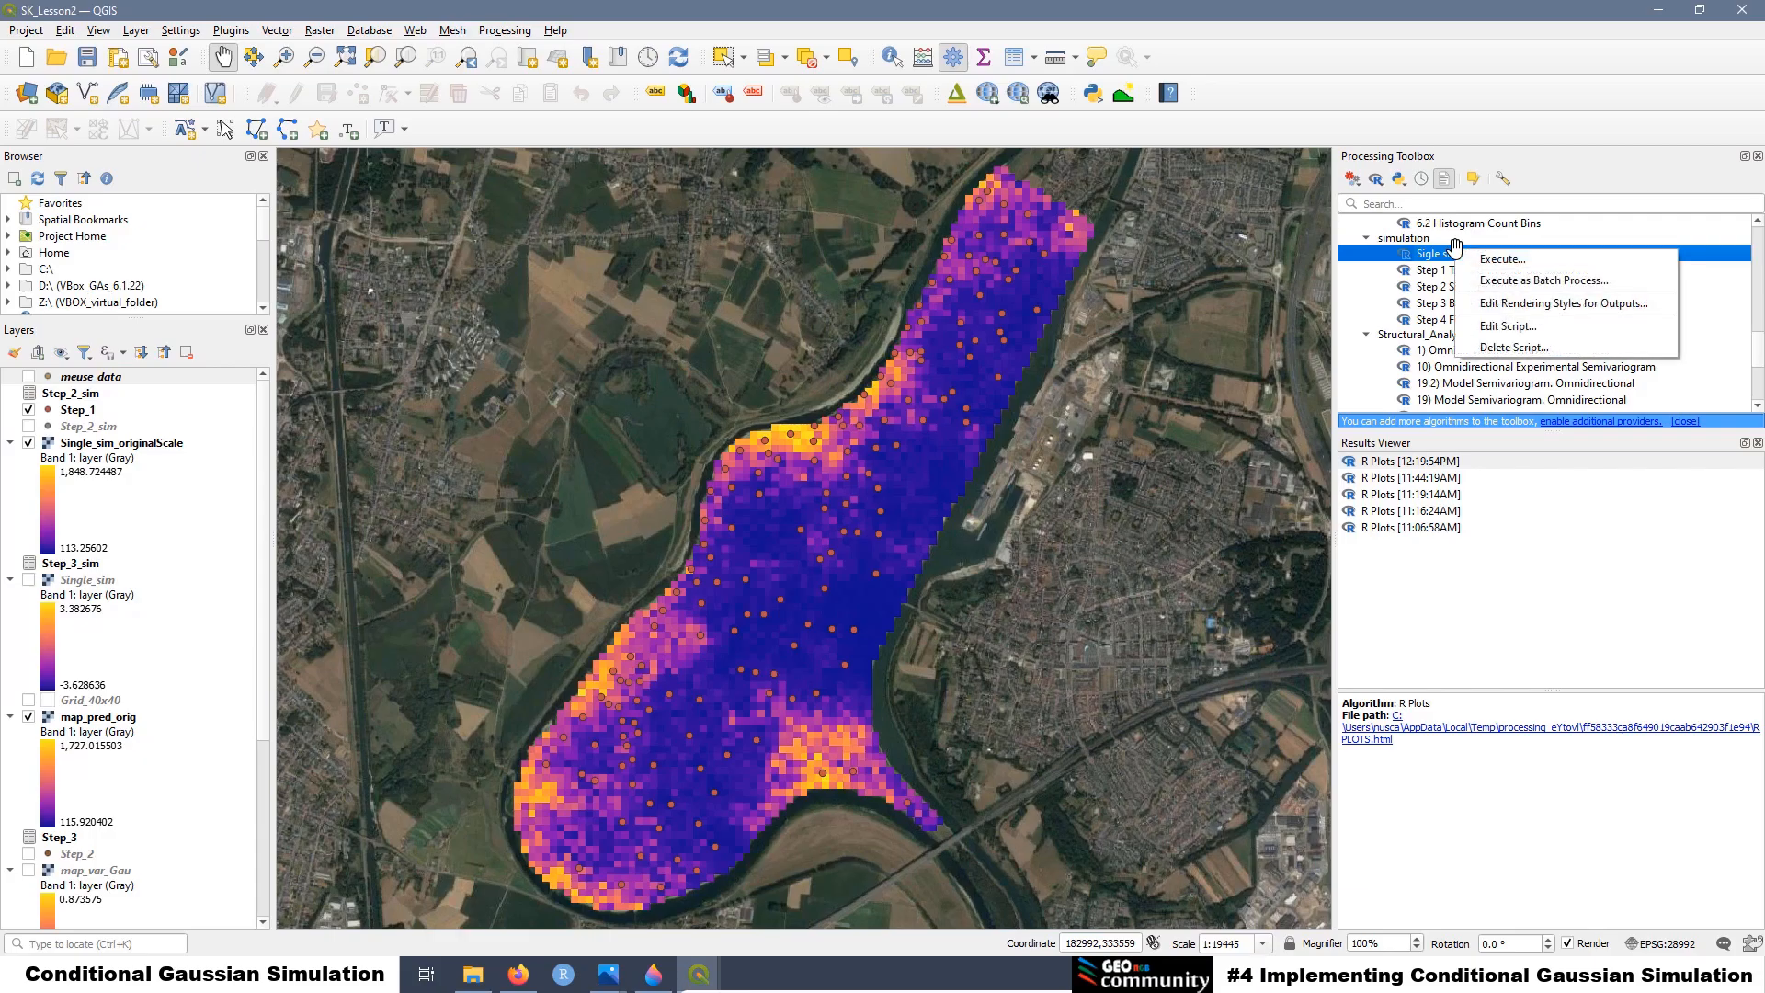
left_click(1508, 326)
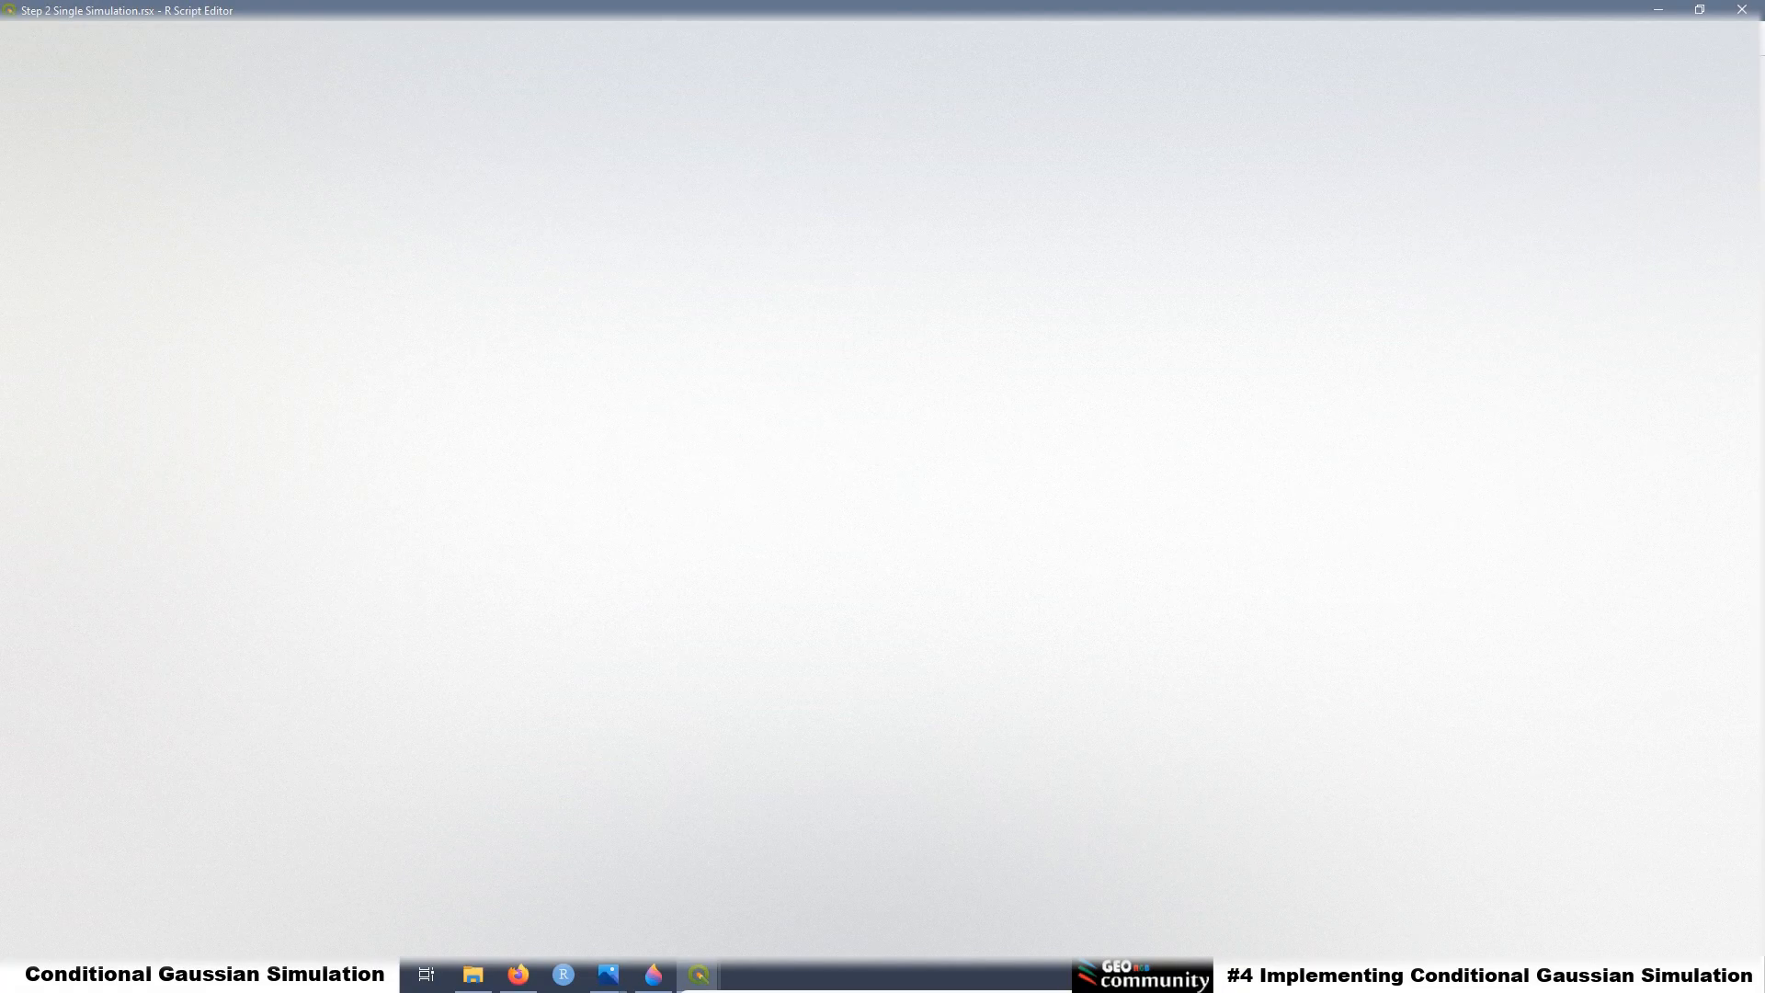
left_click(1740, 8)
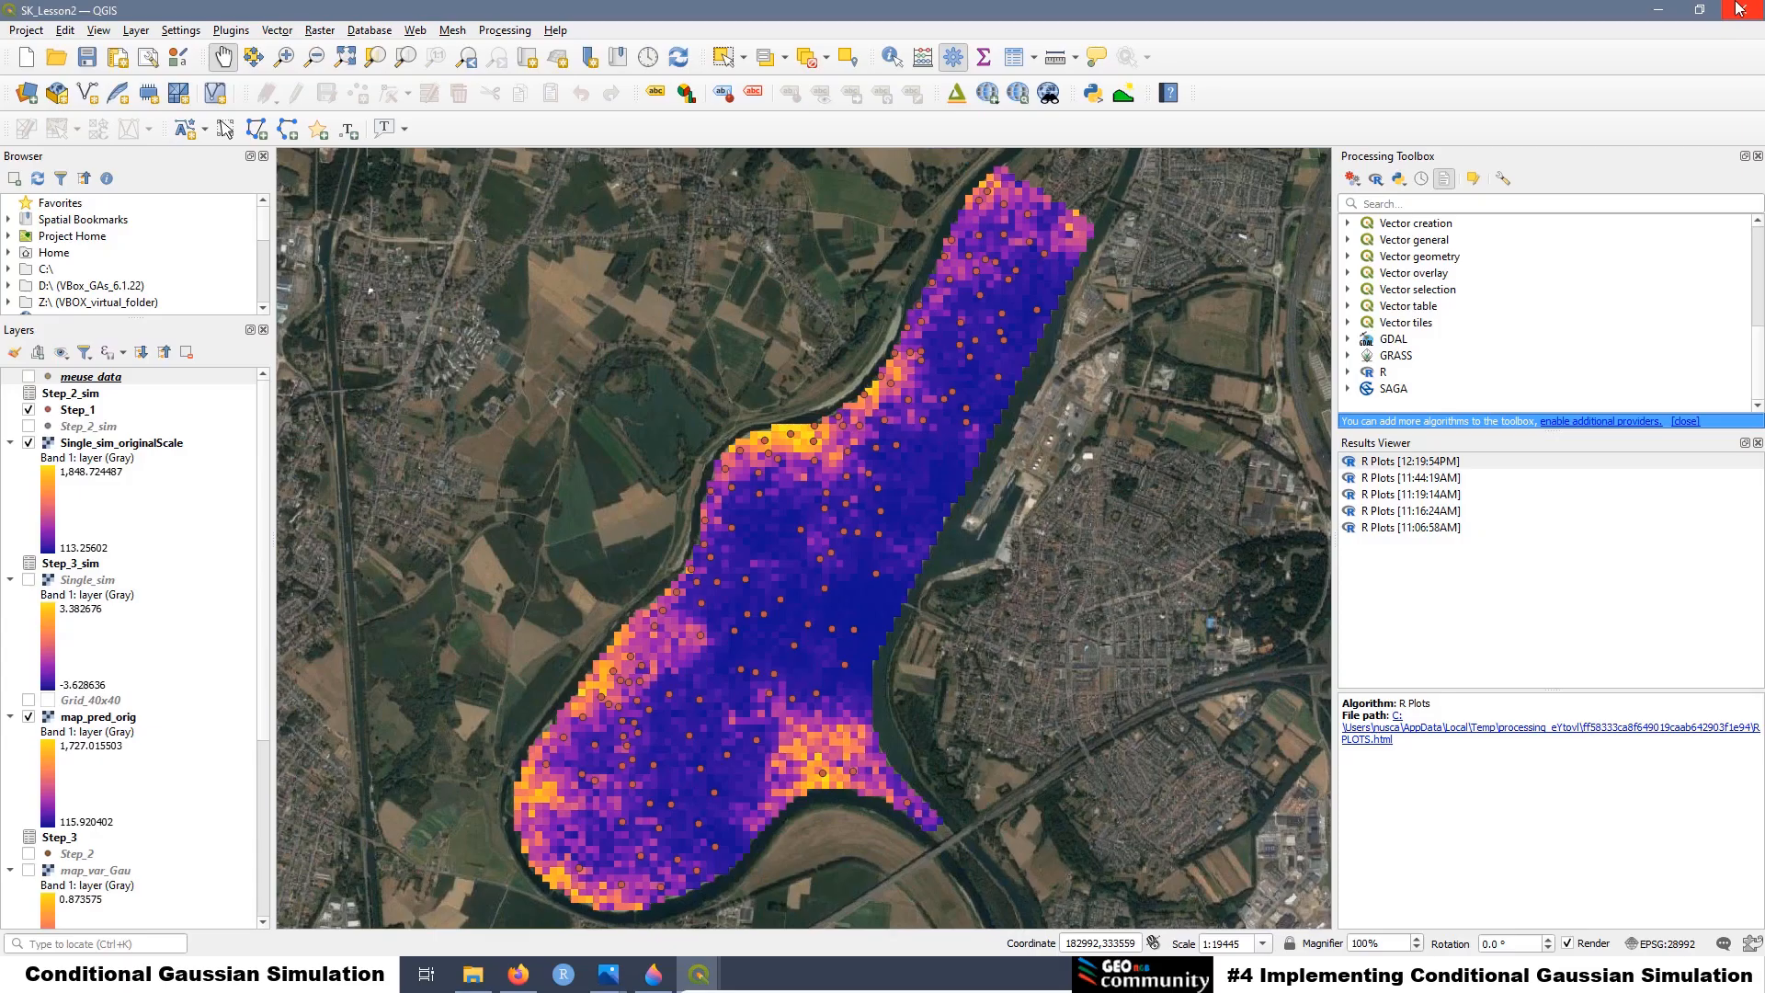
Delete the Sigle simulation script from the R simulation group and expand the group again
left_click(1348, 371)
scroll(1409, 358, "down", 1)
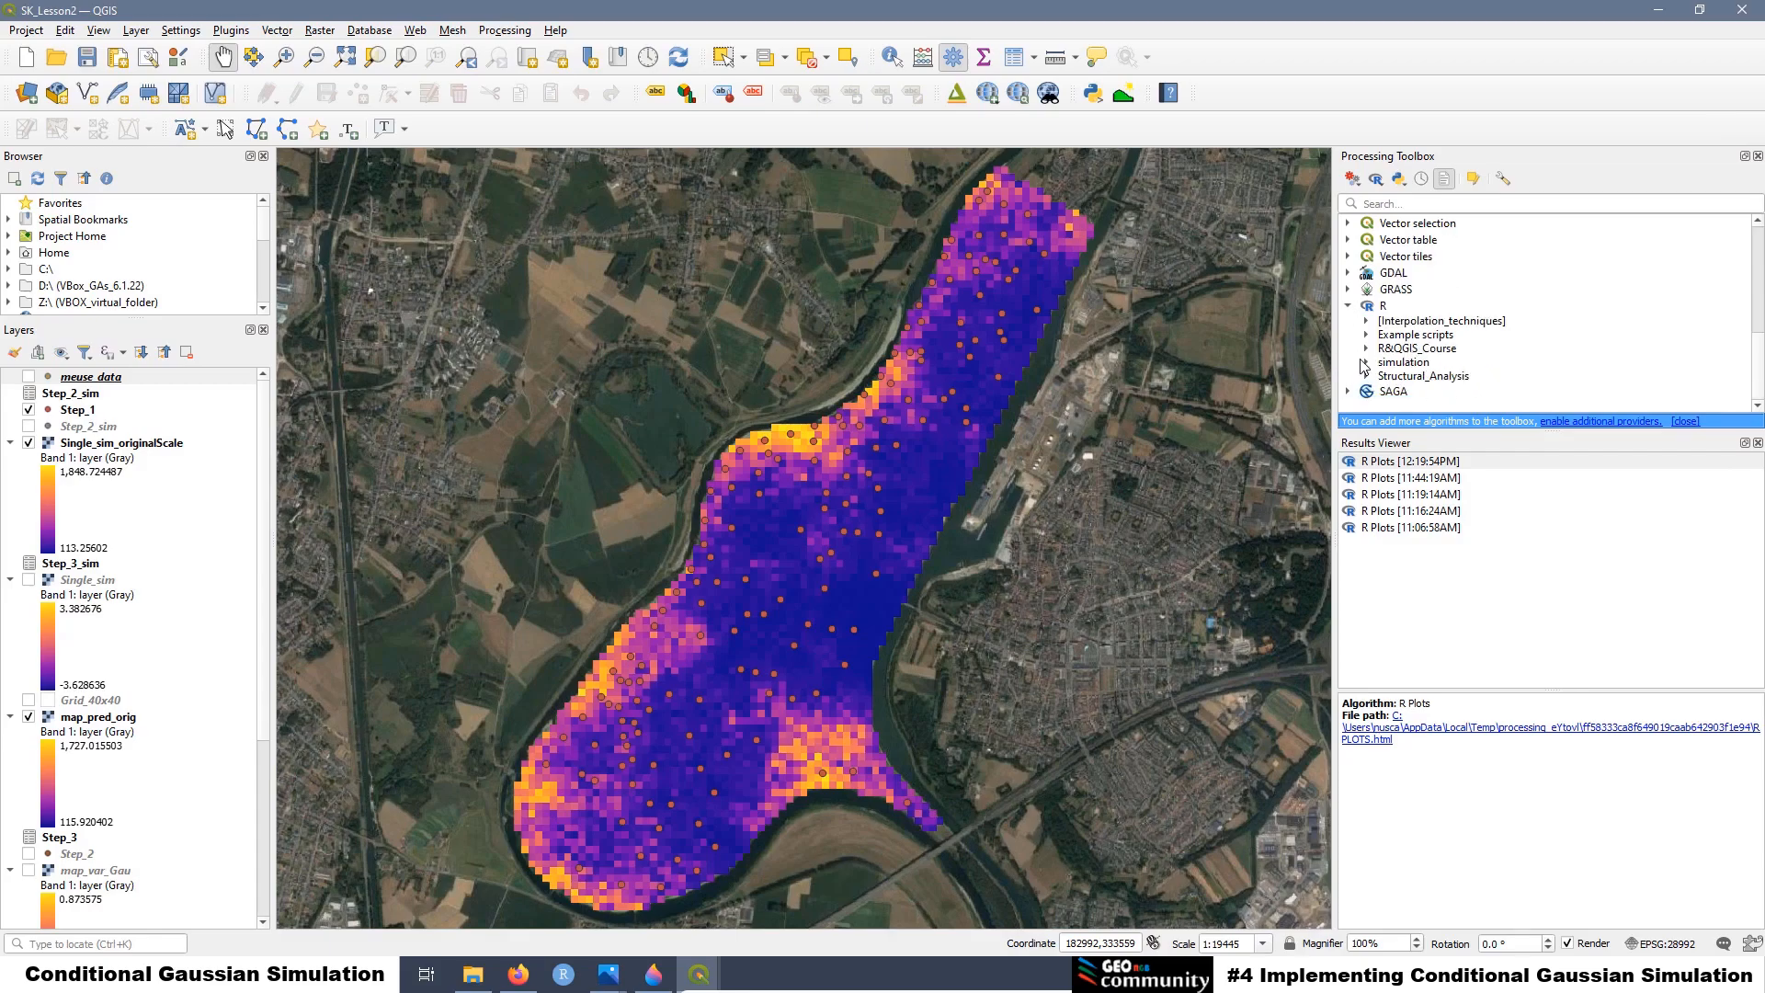
left_click(1366, 362)
scroll(1611, 387, "down", 2)
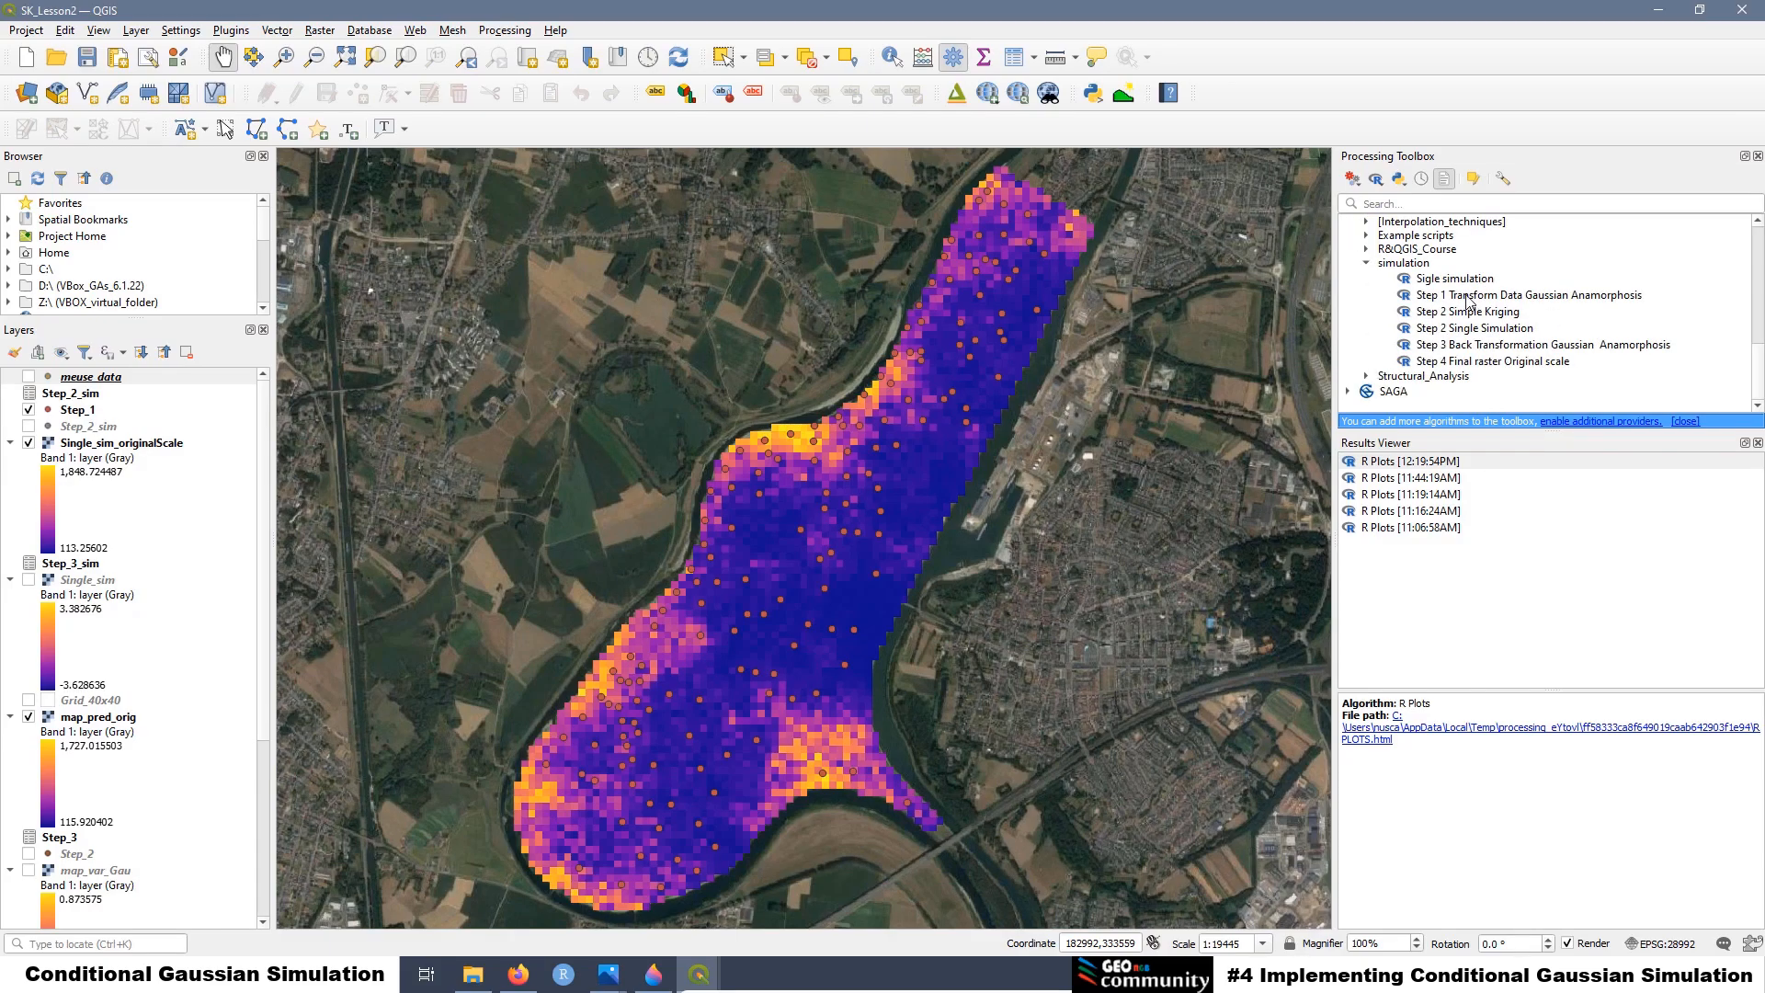
right_click(1440, 282)
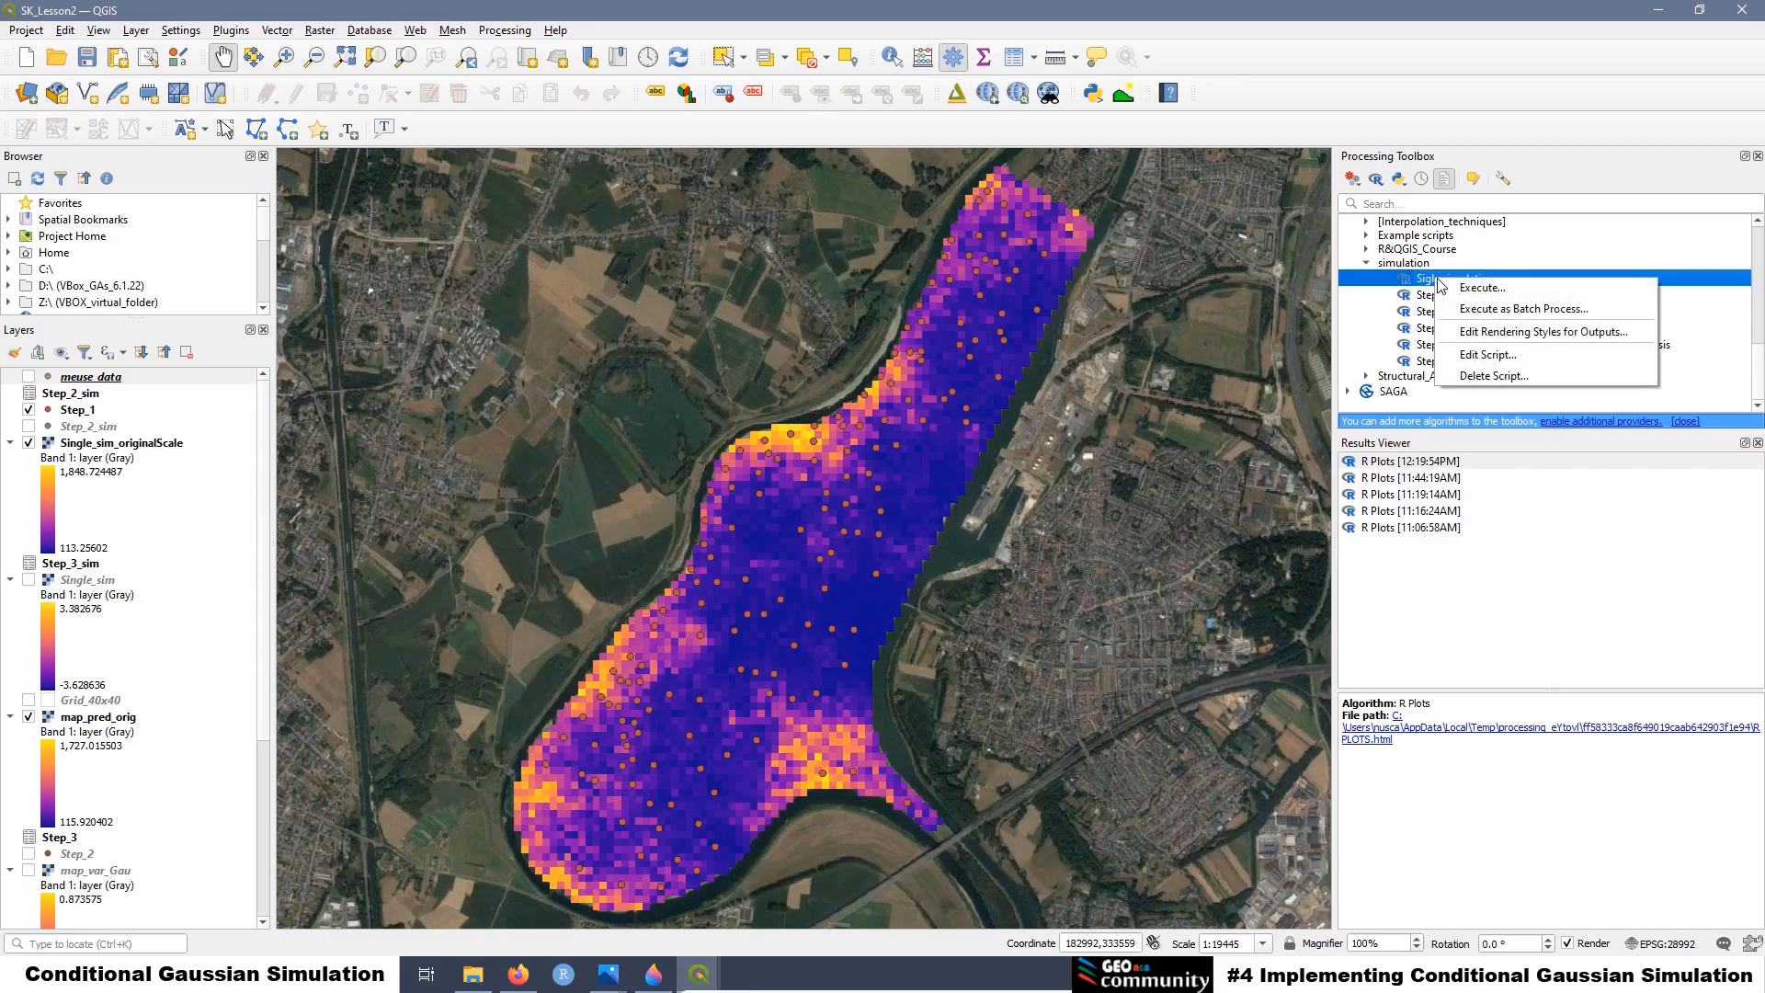
left_click(1492, 377)
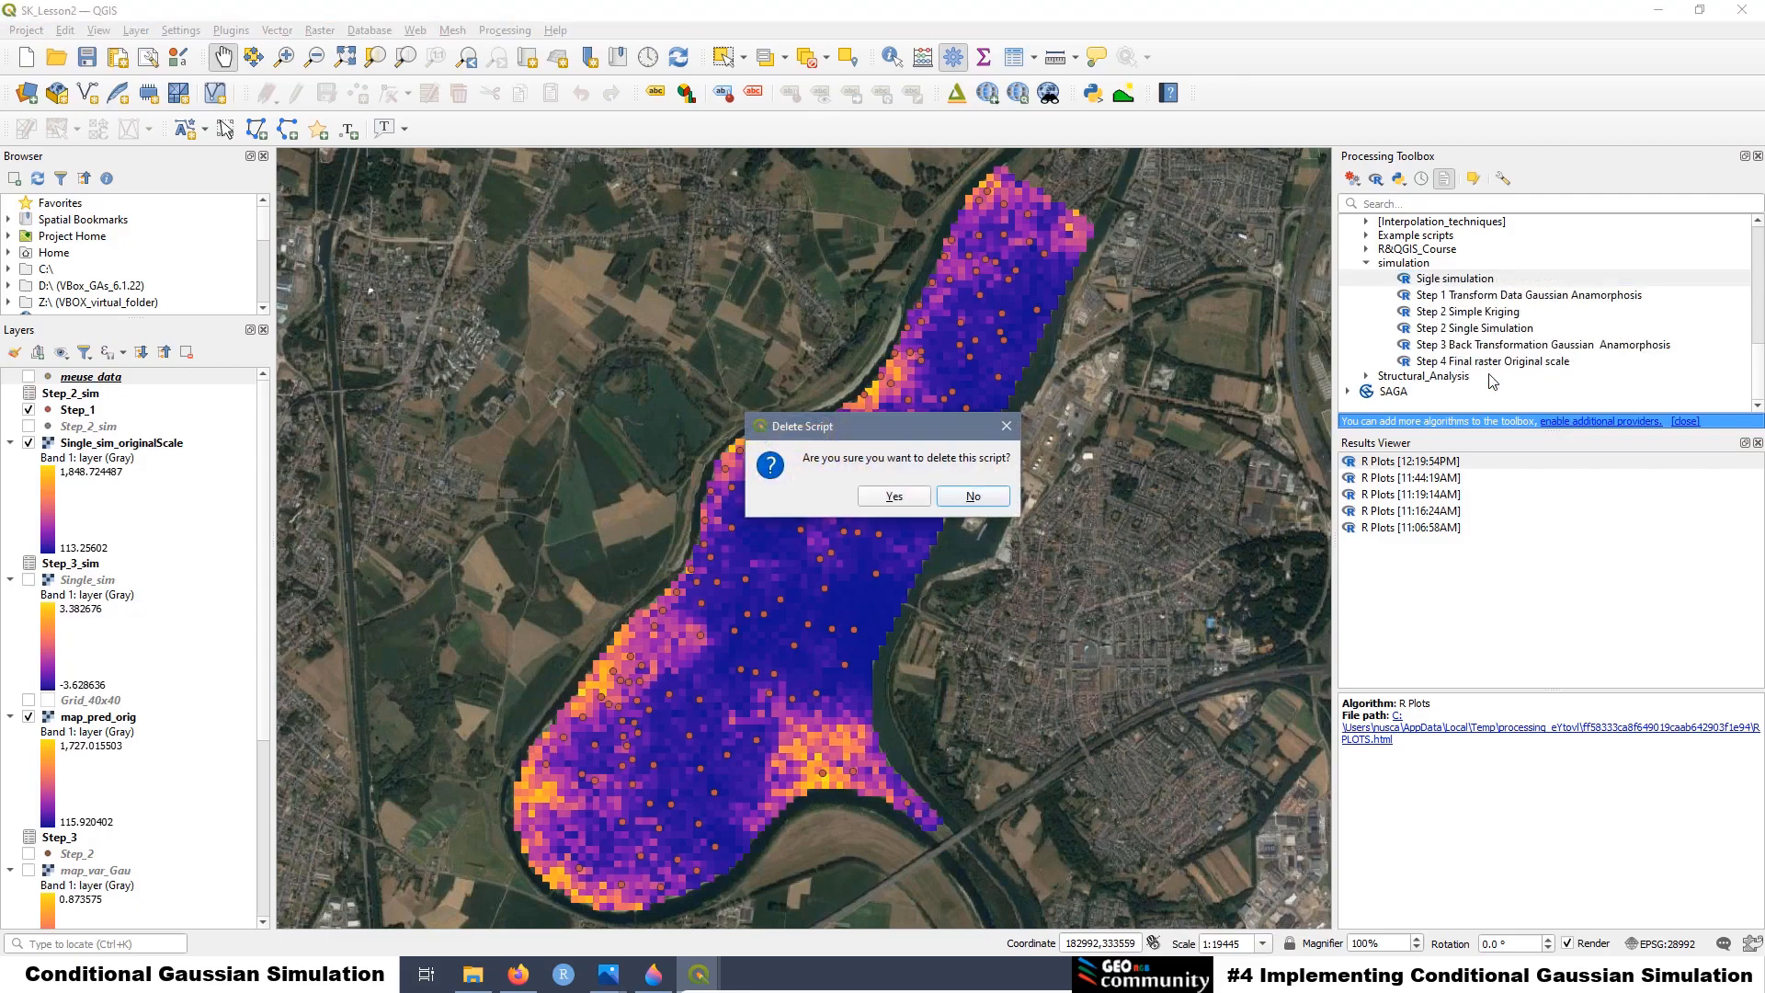
left_click(912, 497)
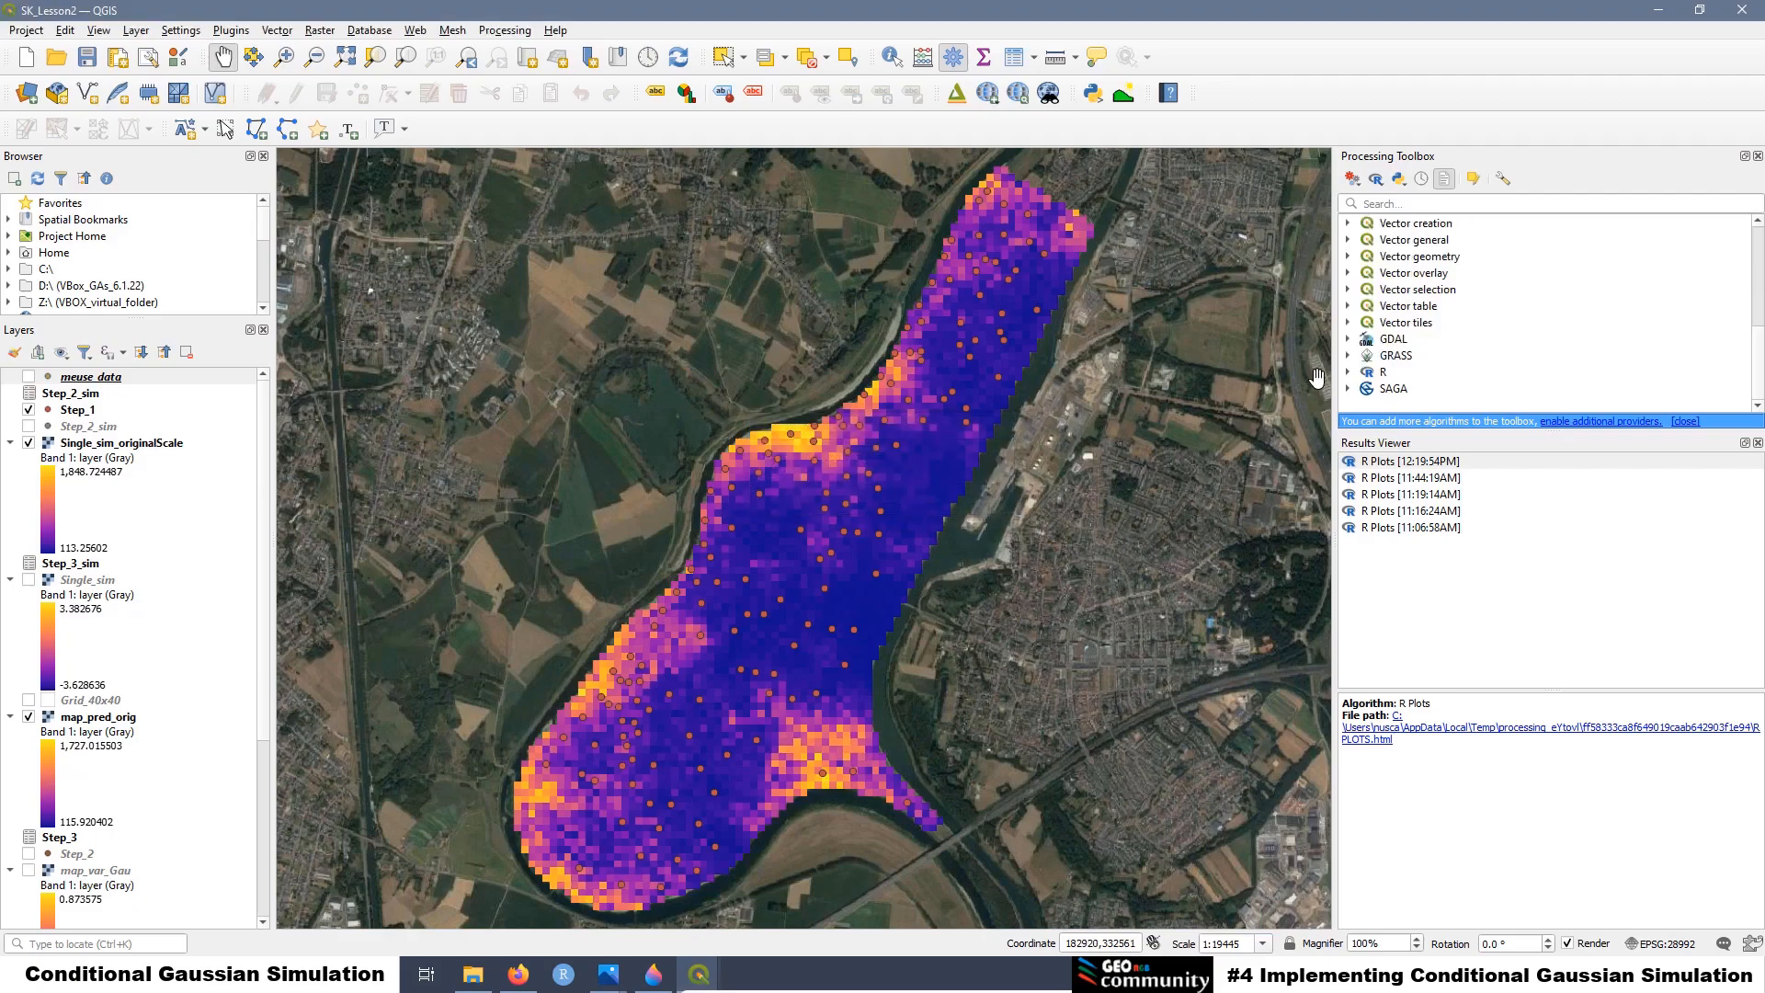
double_click(1365, 374)
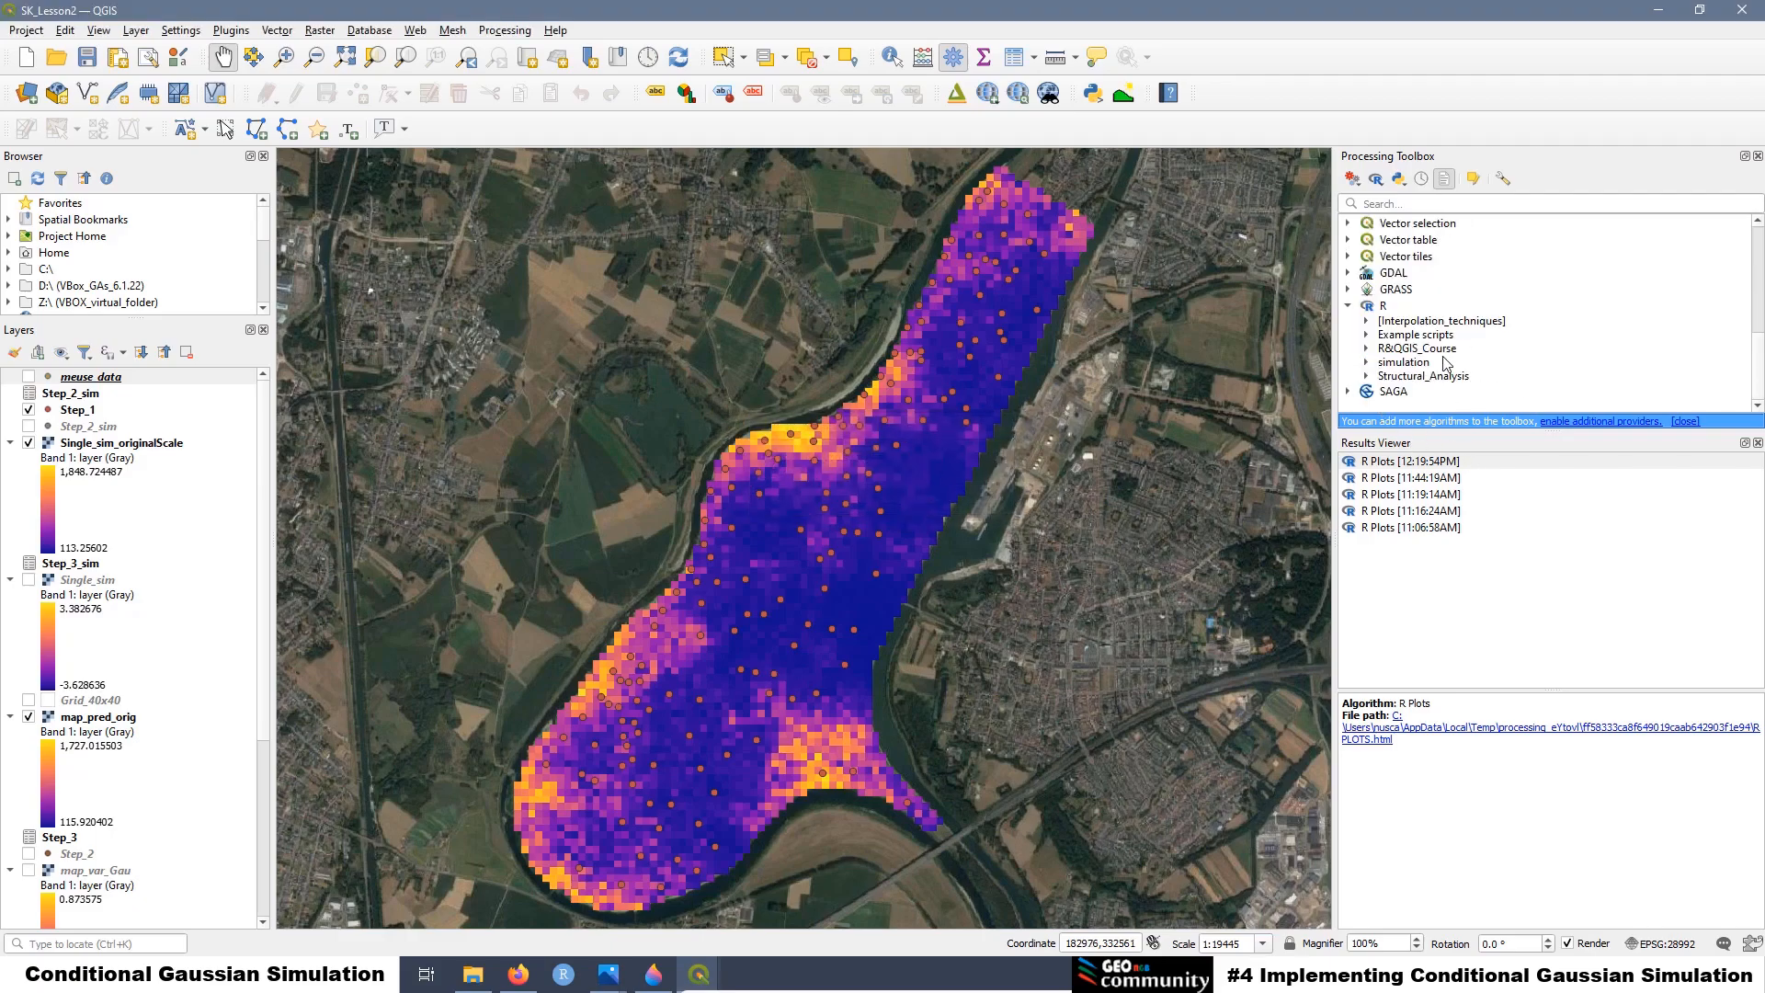
left_click(1366, 362)
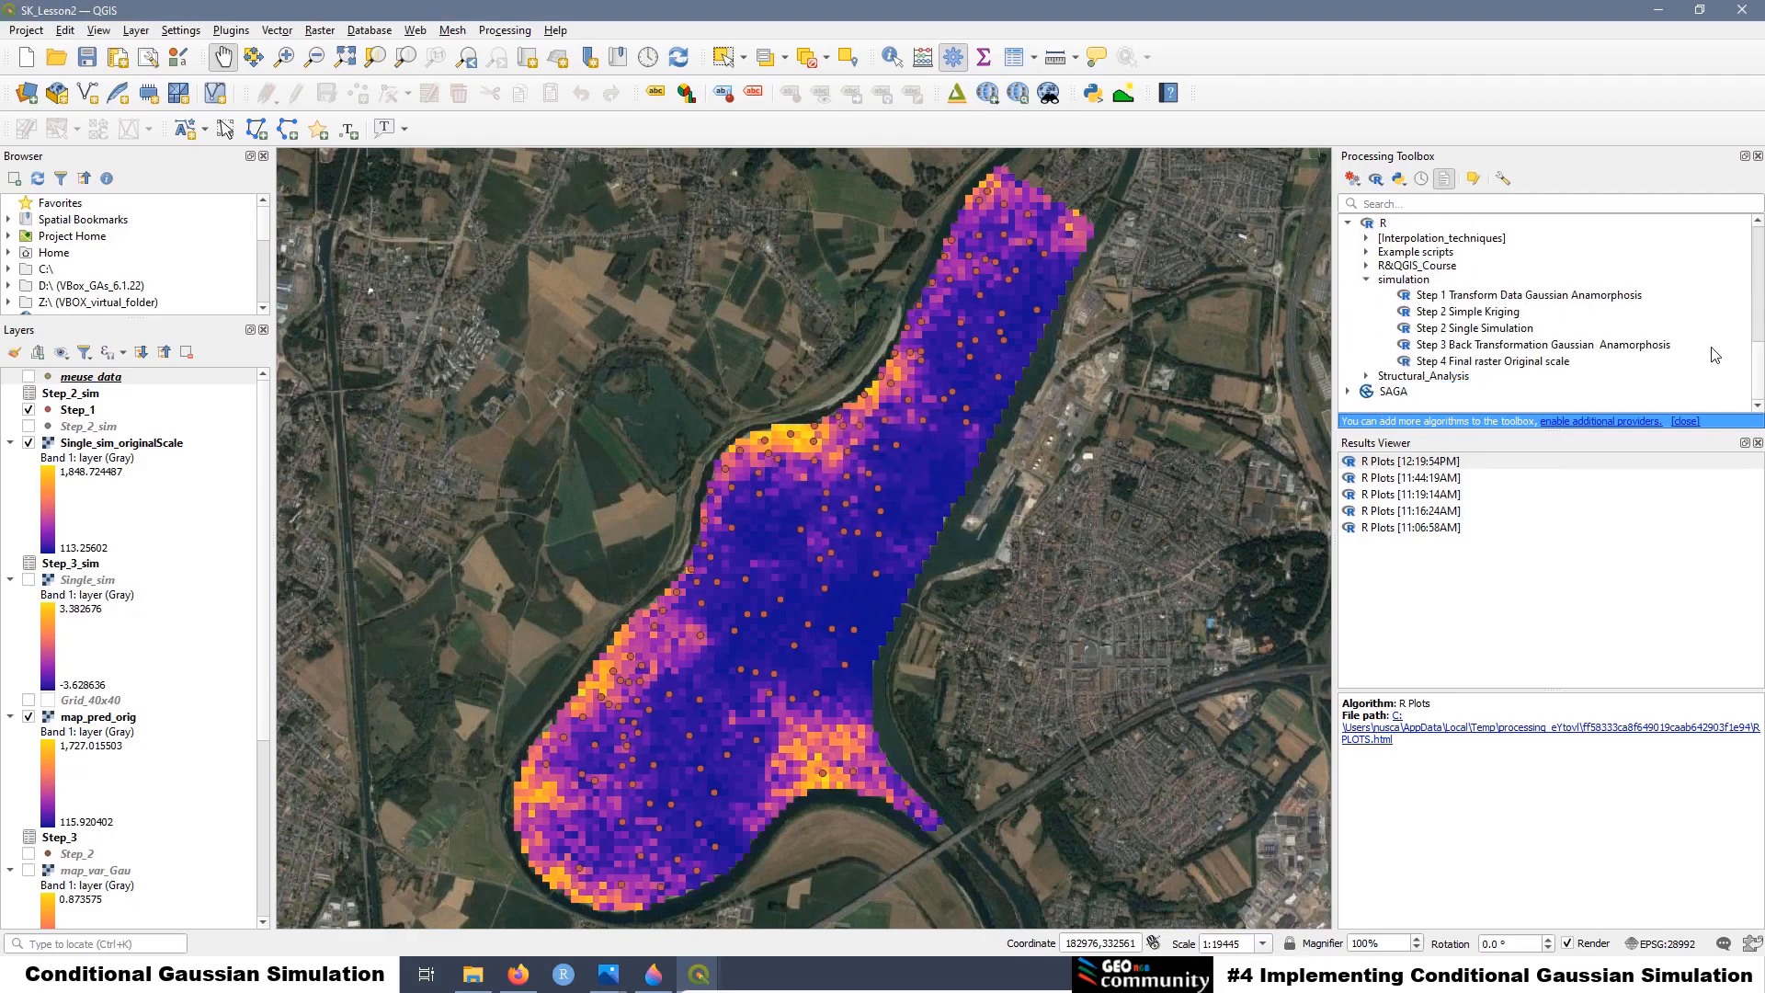
Create a new R script and paste the copied simulation code into it
left_click(1483, 314)
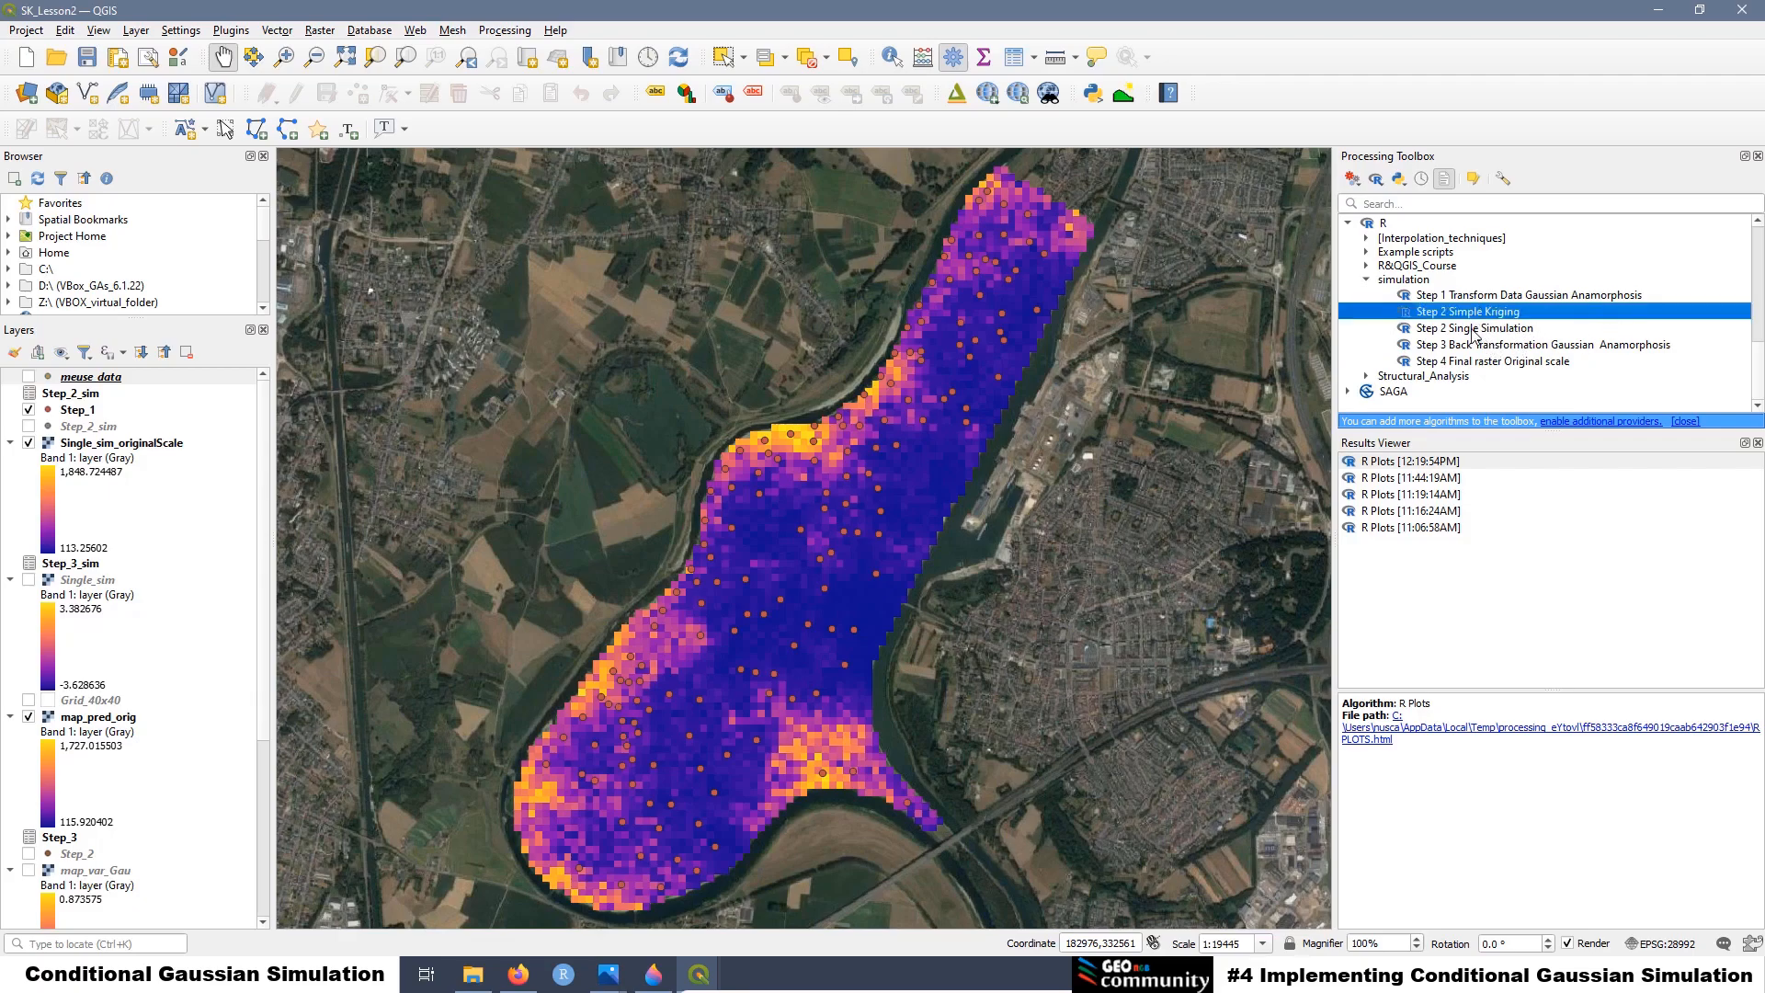
left_click(1474, 331)
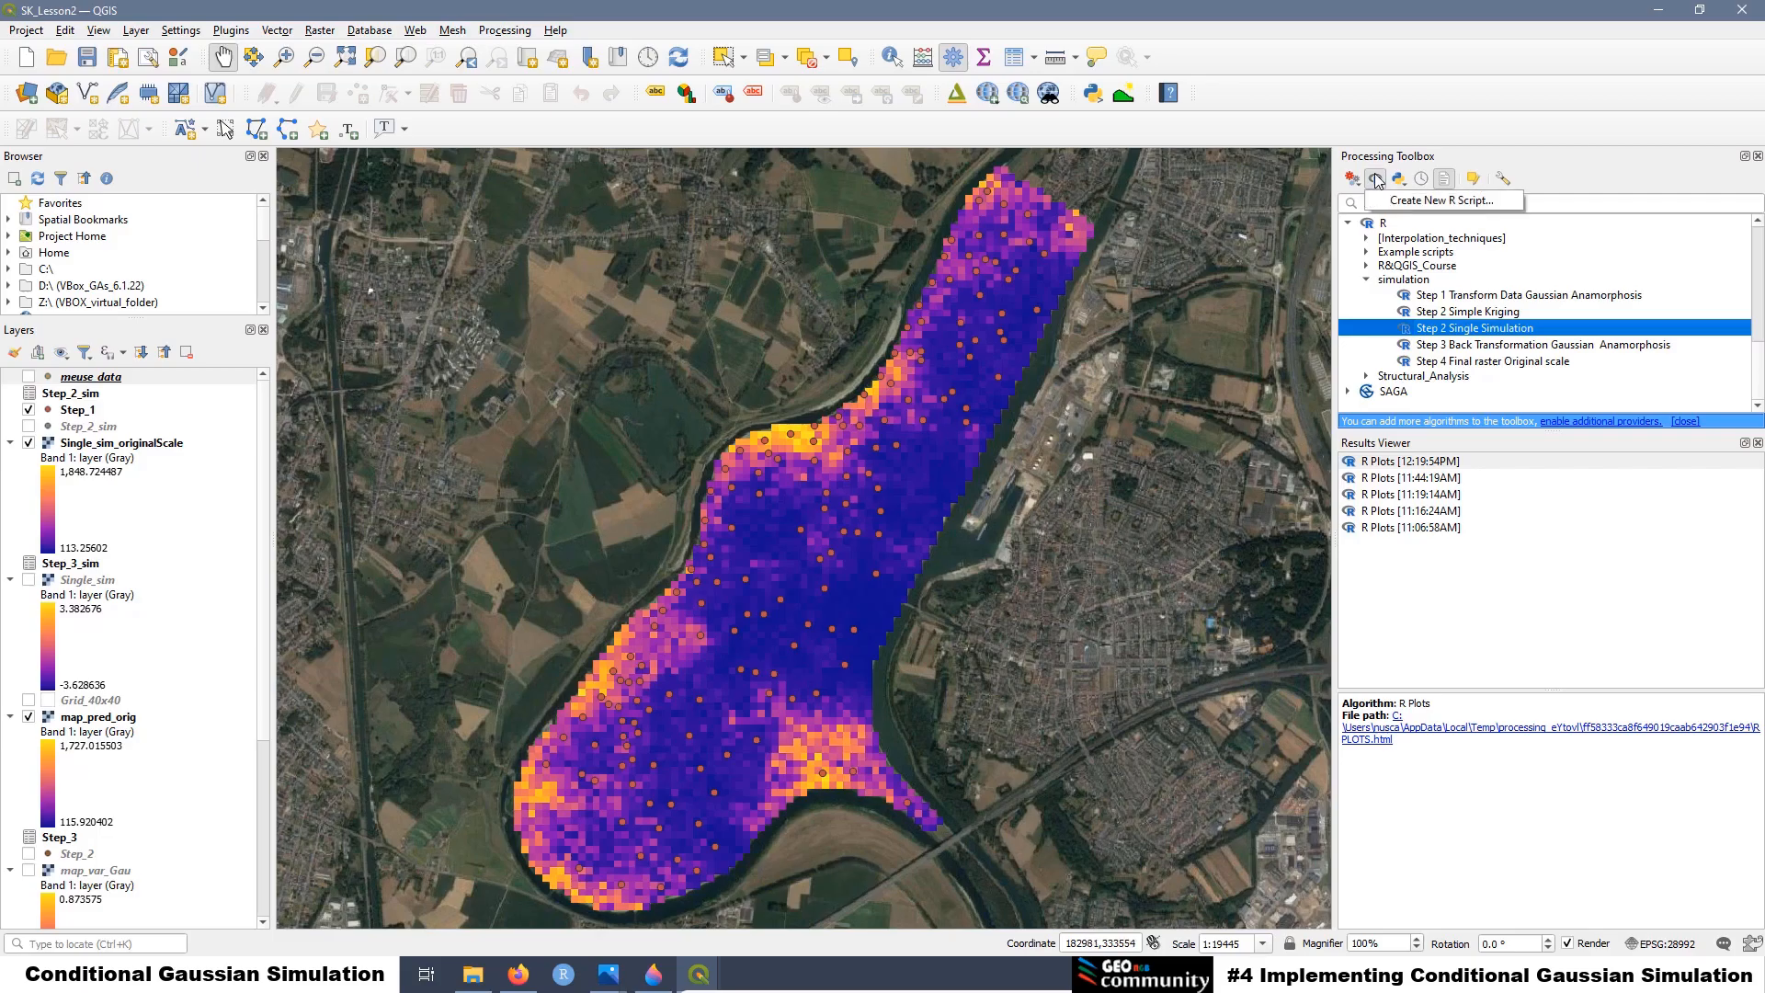
left_click(1425, 208)
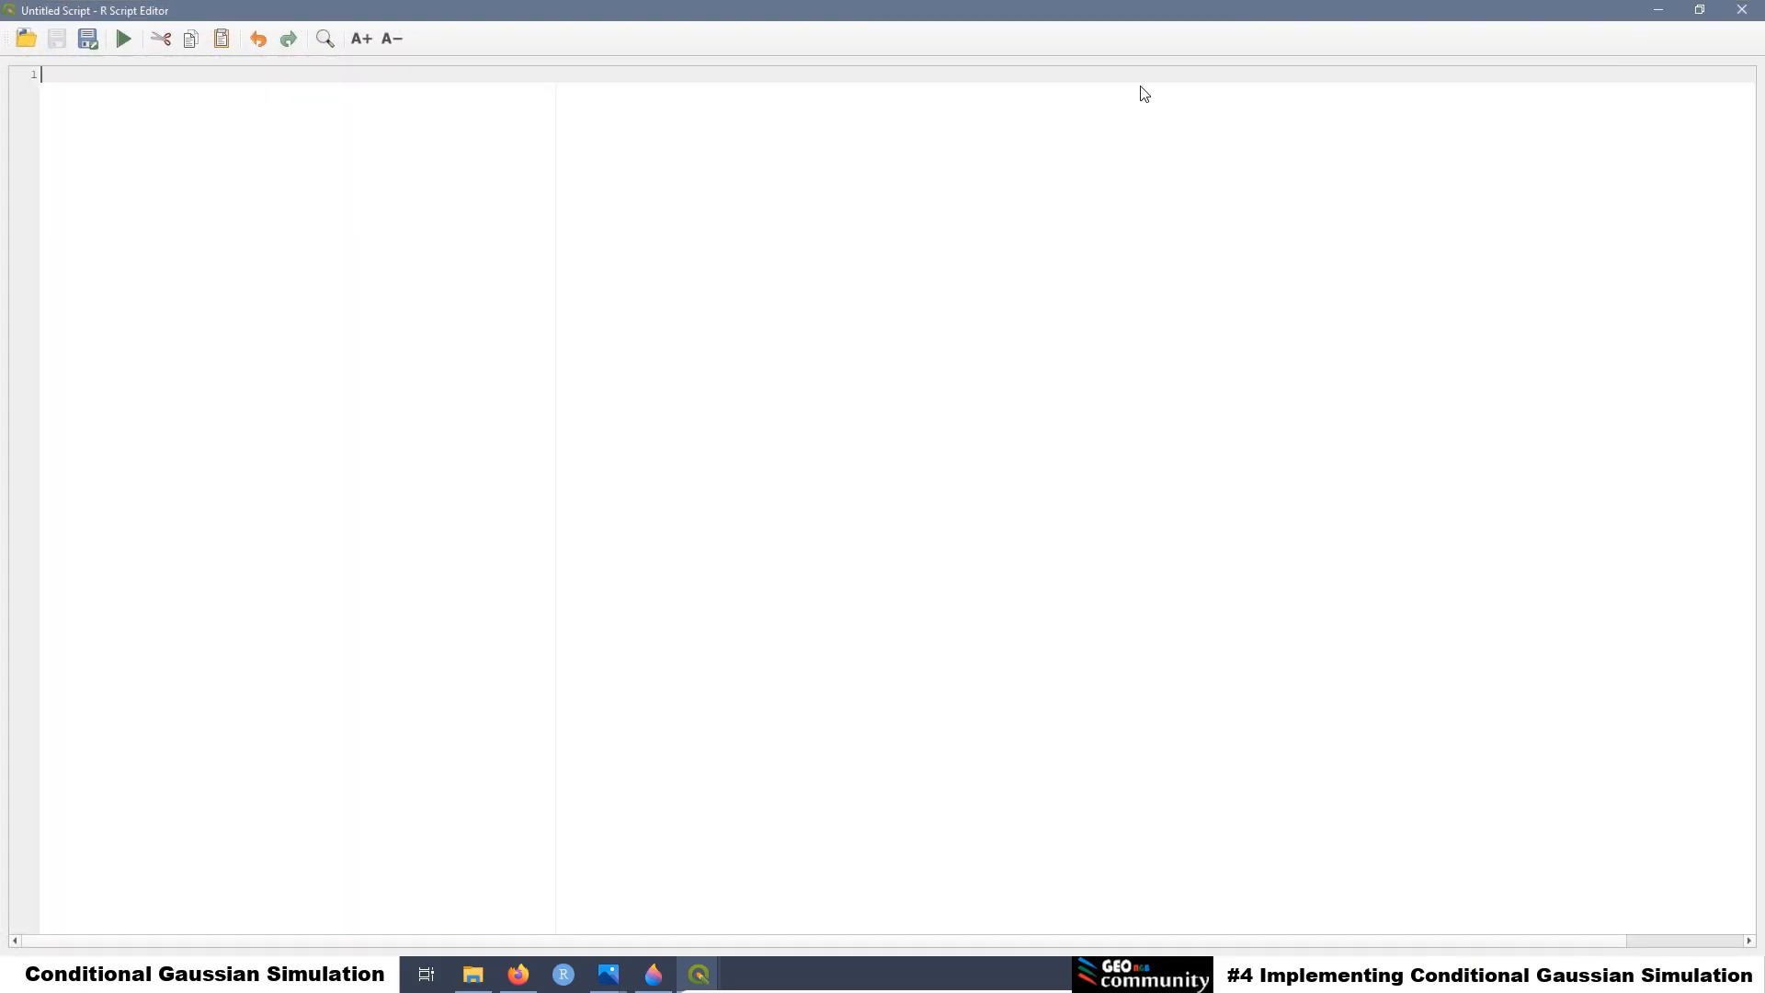
right_click(64, 78)
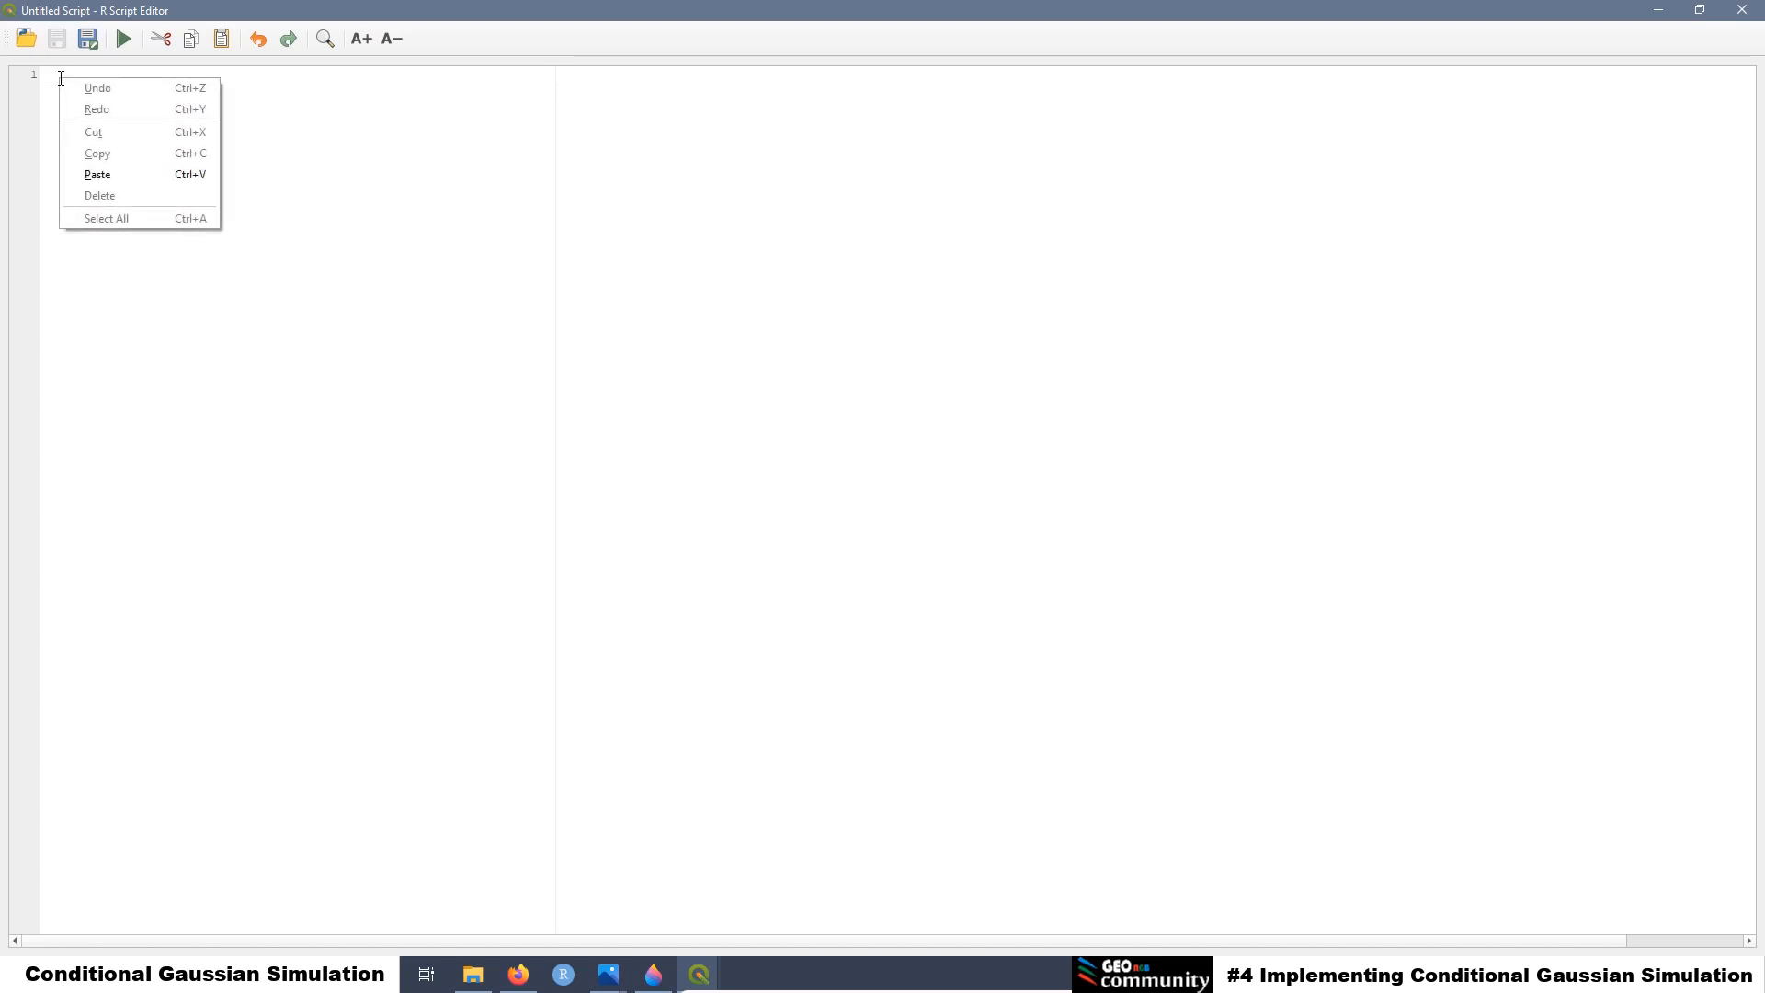
left_click(111, 175)
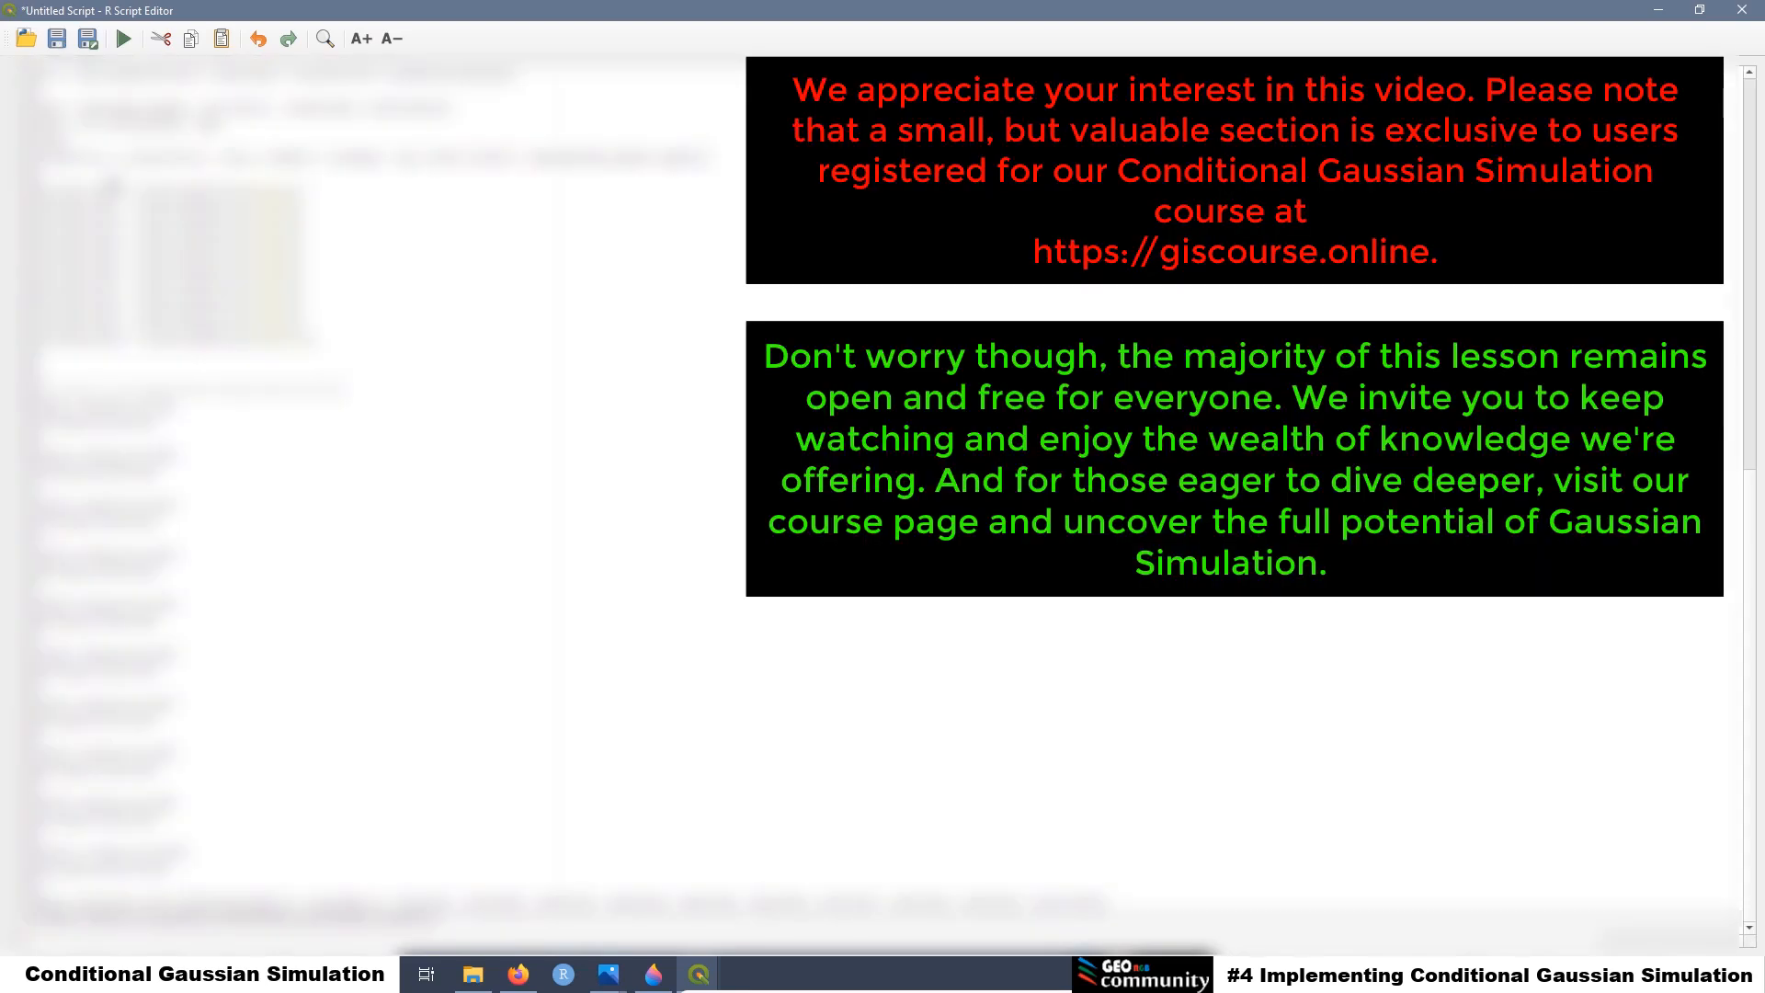
Examine the pasted script from its beginning, highlighting the opening block, the two lines below it and the repeated lines farther down
scroll(278, 200, "up", 13)
scroll(276, 198, "up", 2)
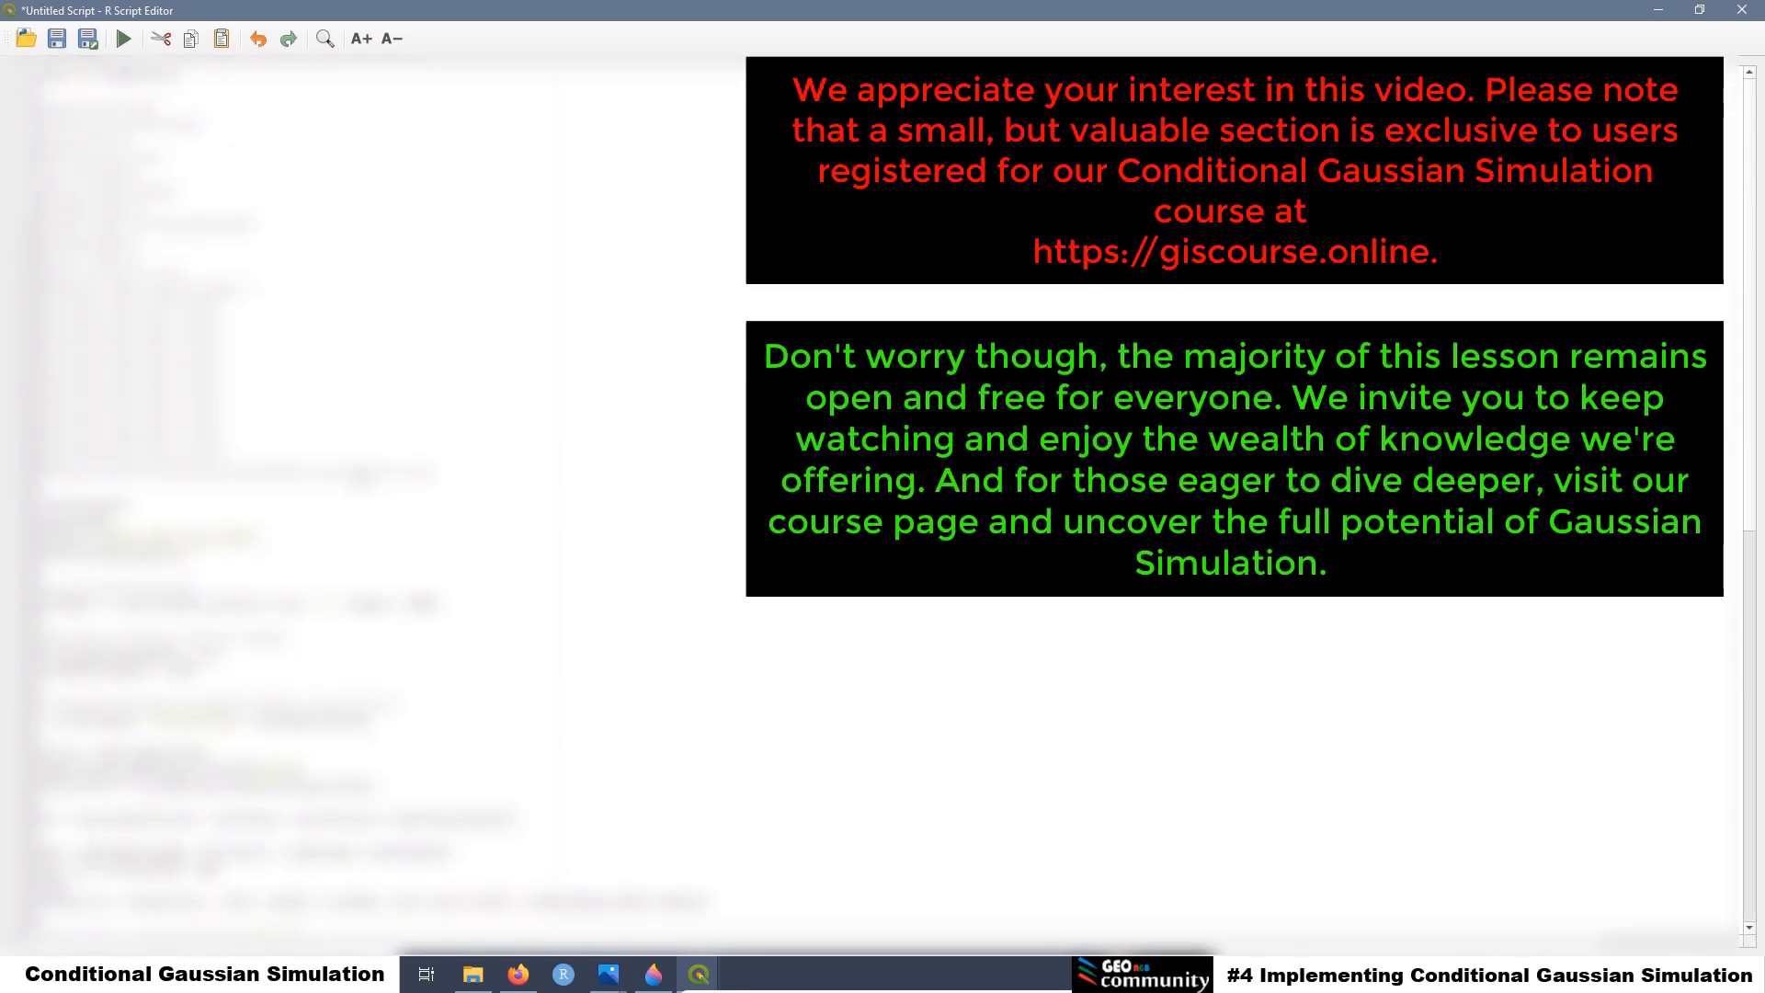
left_click_drag(433, 472, 43, 106)
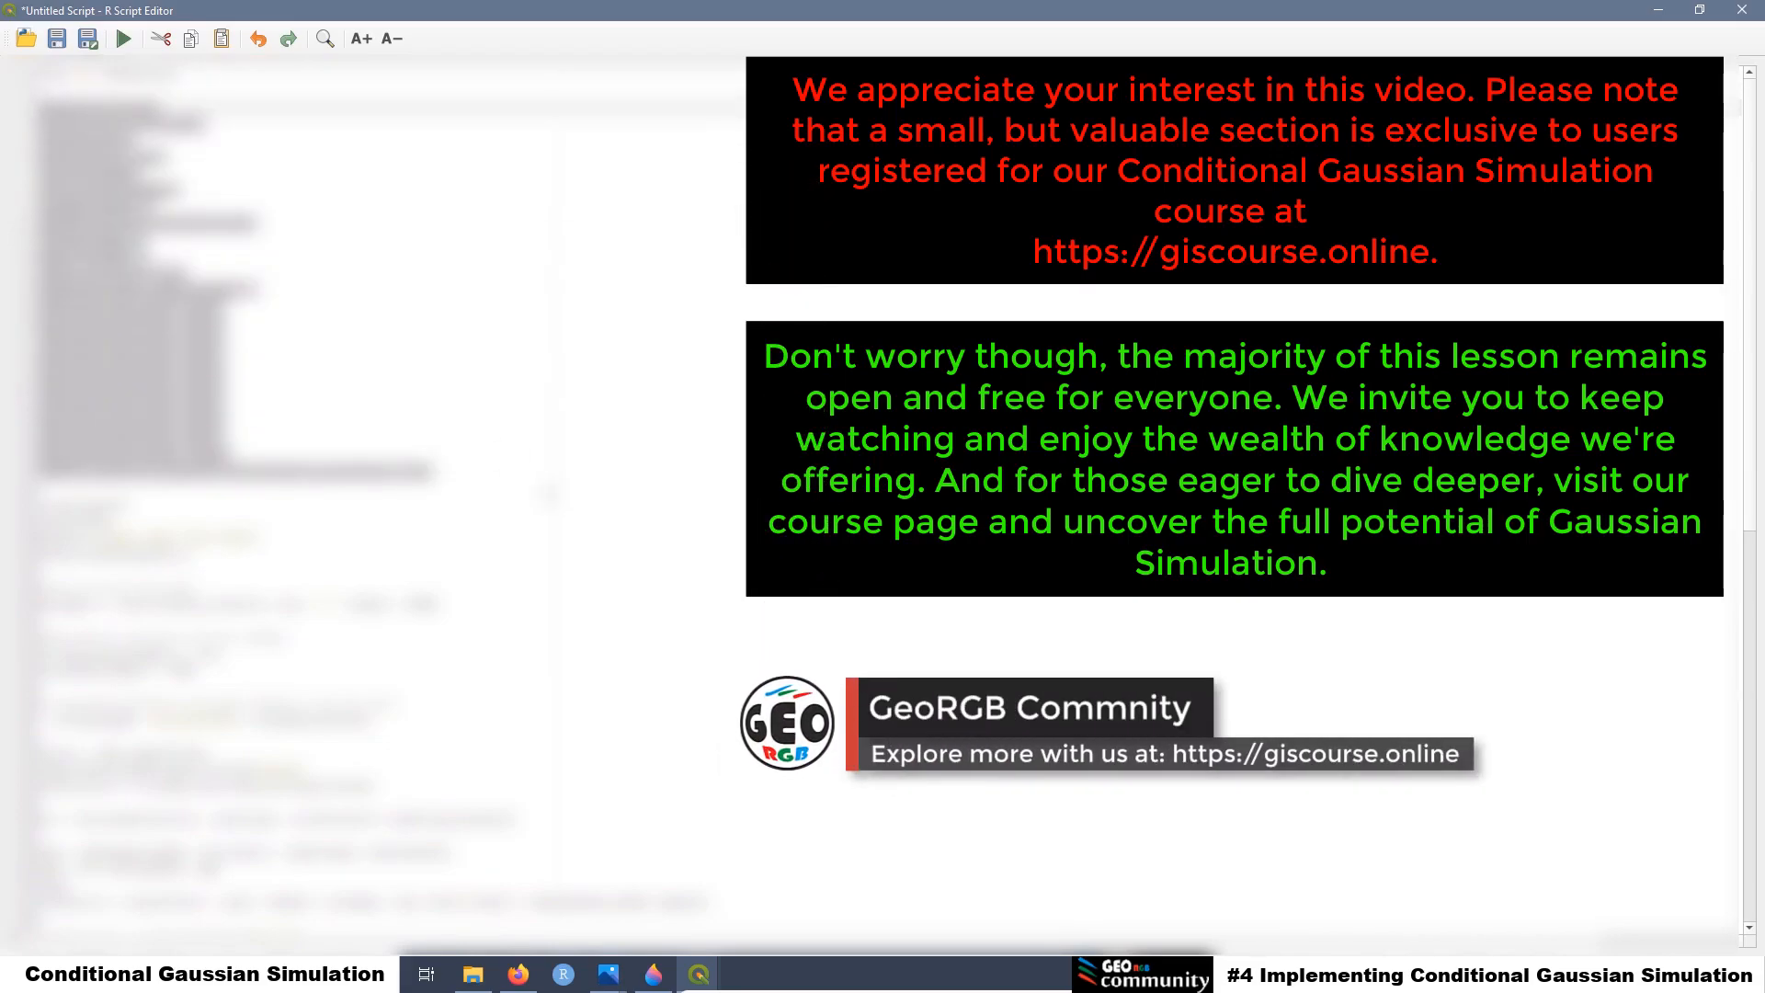
scroll(342, 420, "down", 1)
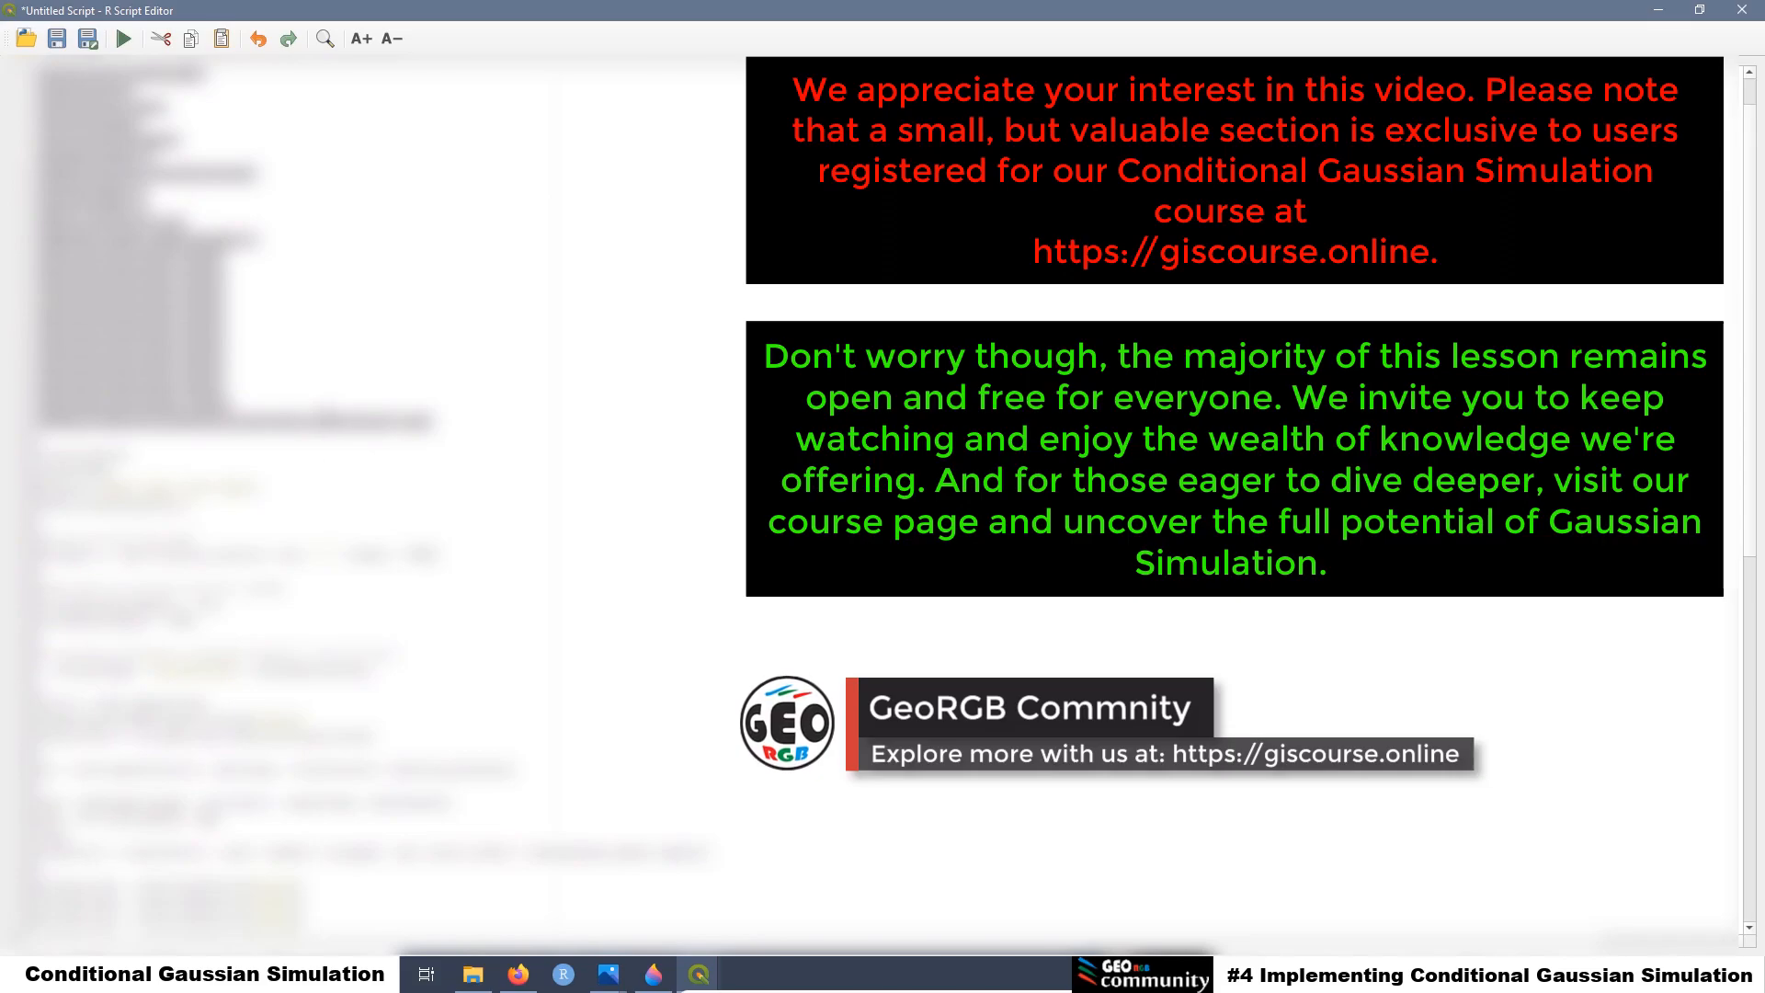
left_click_drag(218, 504, 41, 455)
left_click(126, 472)
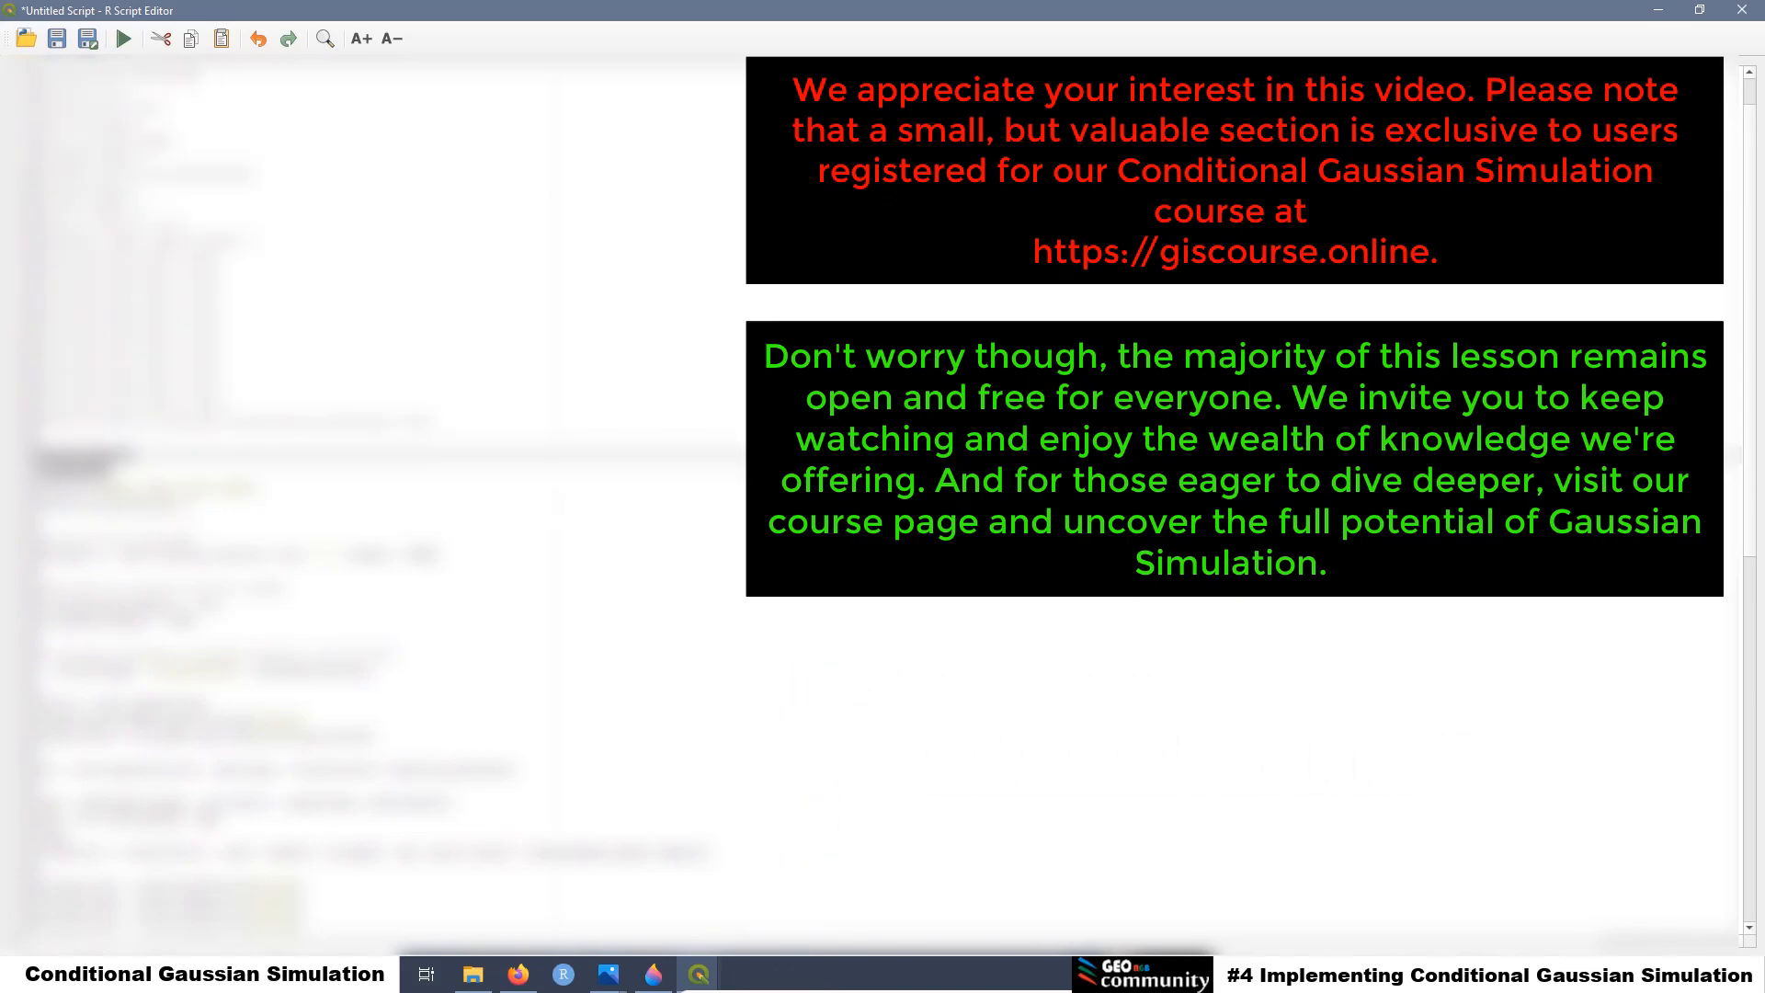
scroll(367, 496, "down", 1)
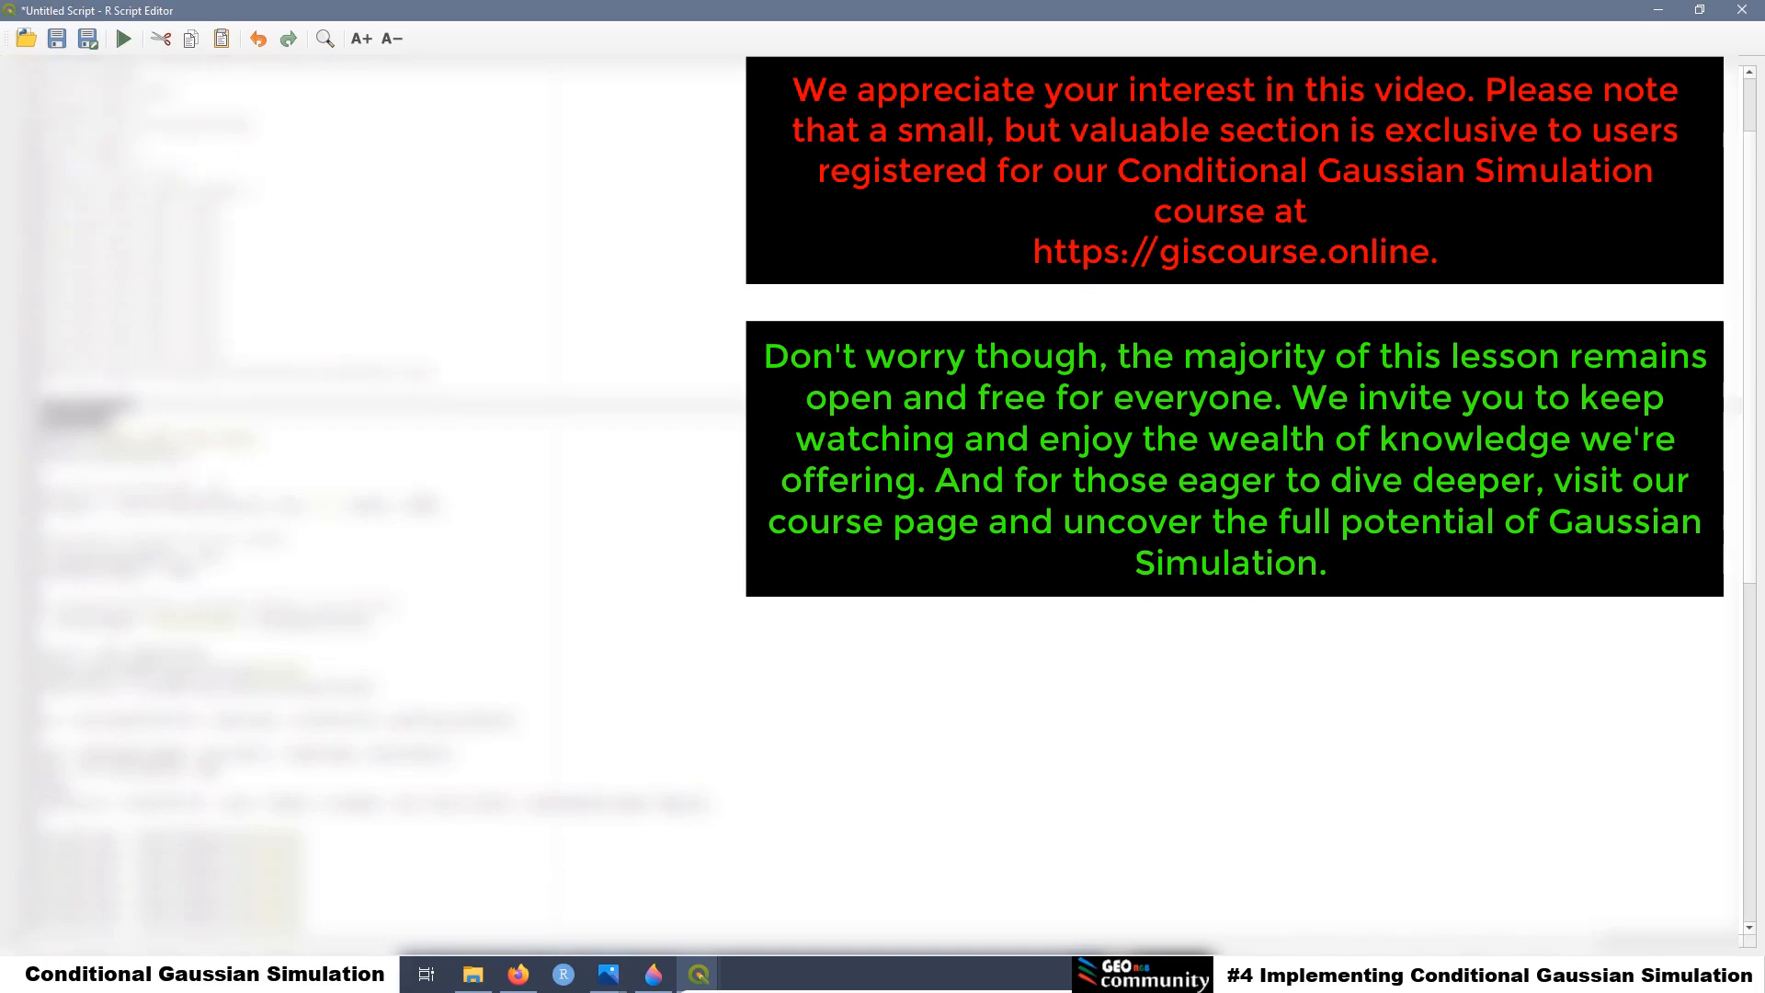
scroll(368, 497, "down", 5)
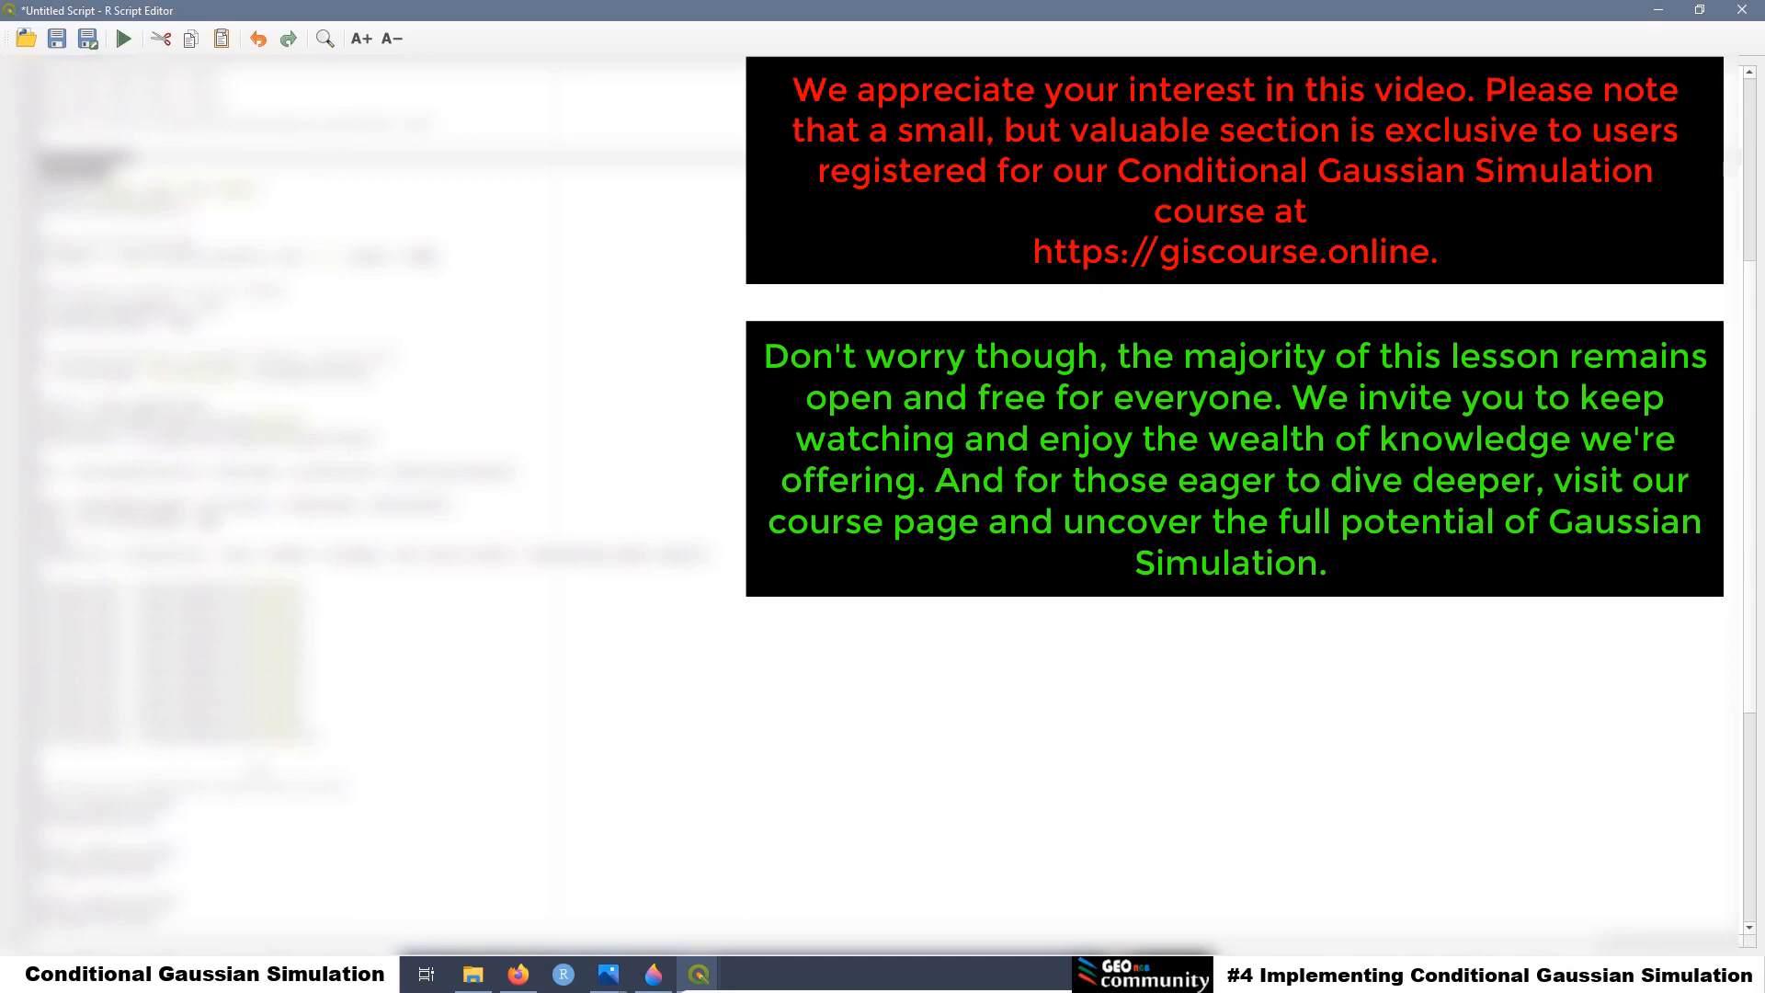
left_click_drag(316, 737, 25, 586)
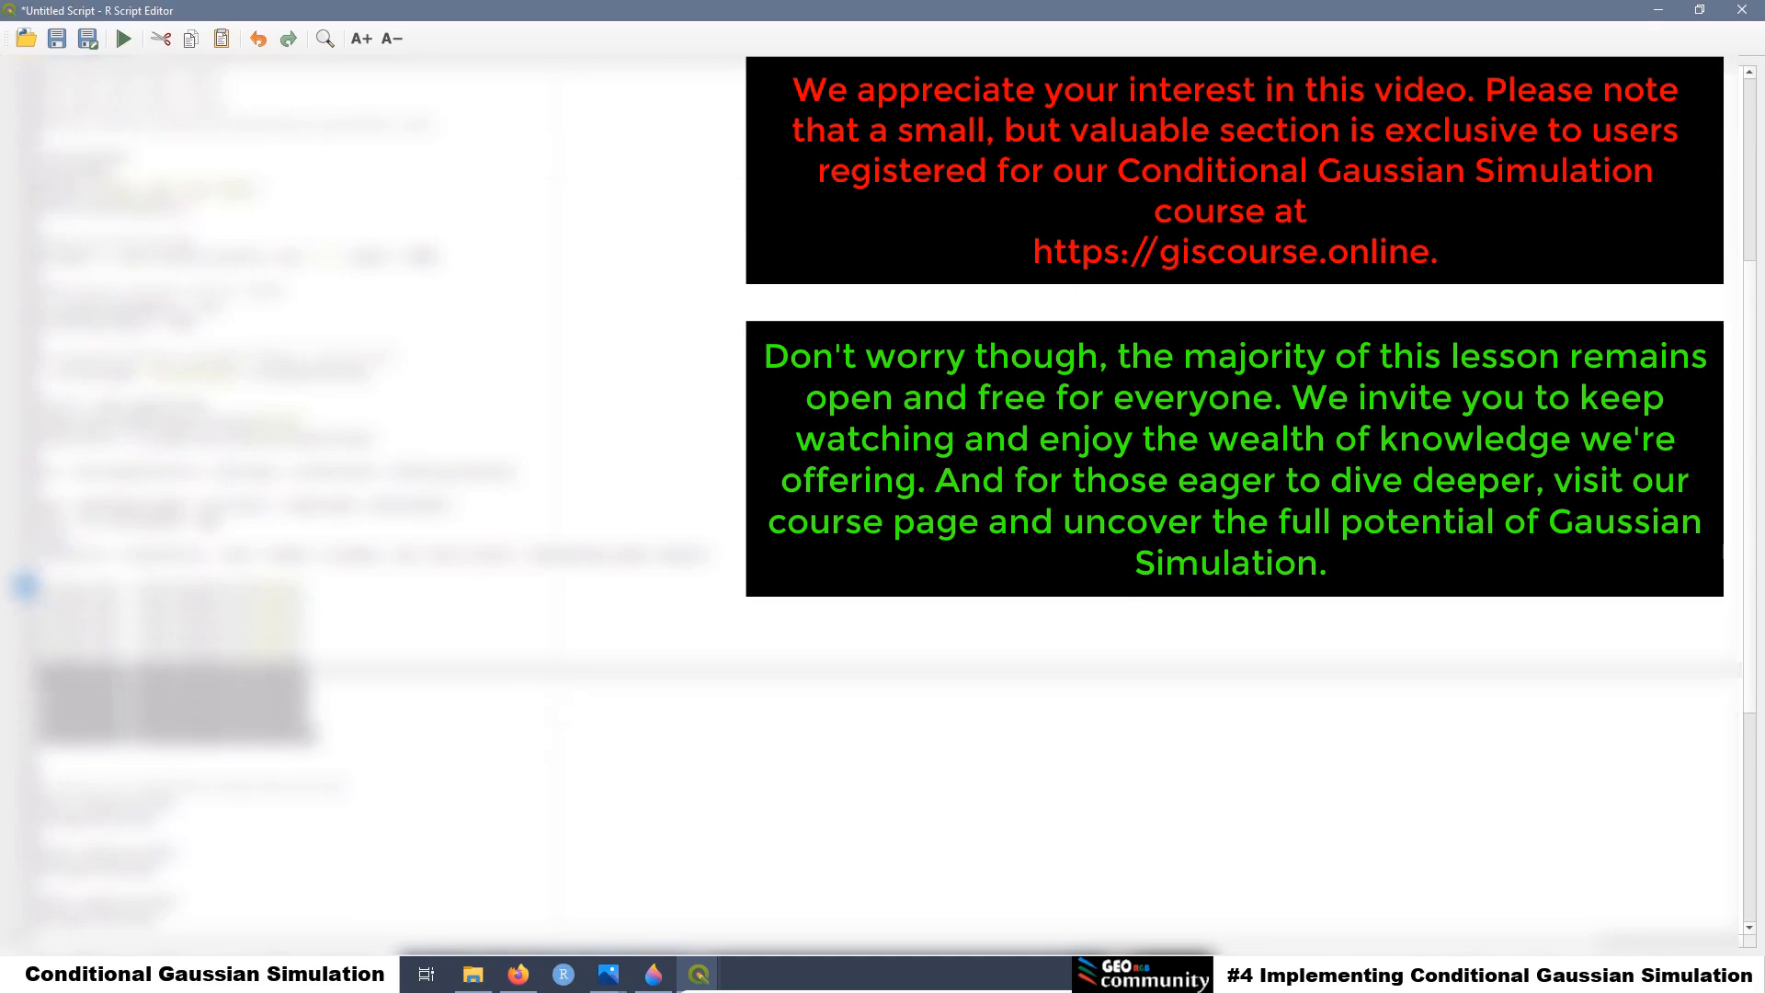
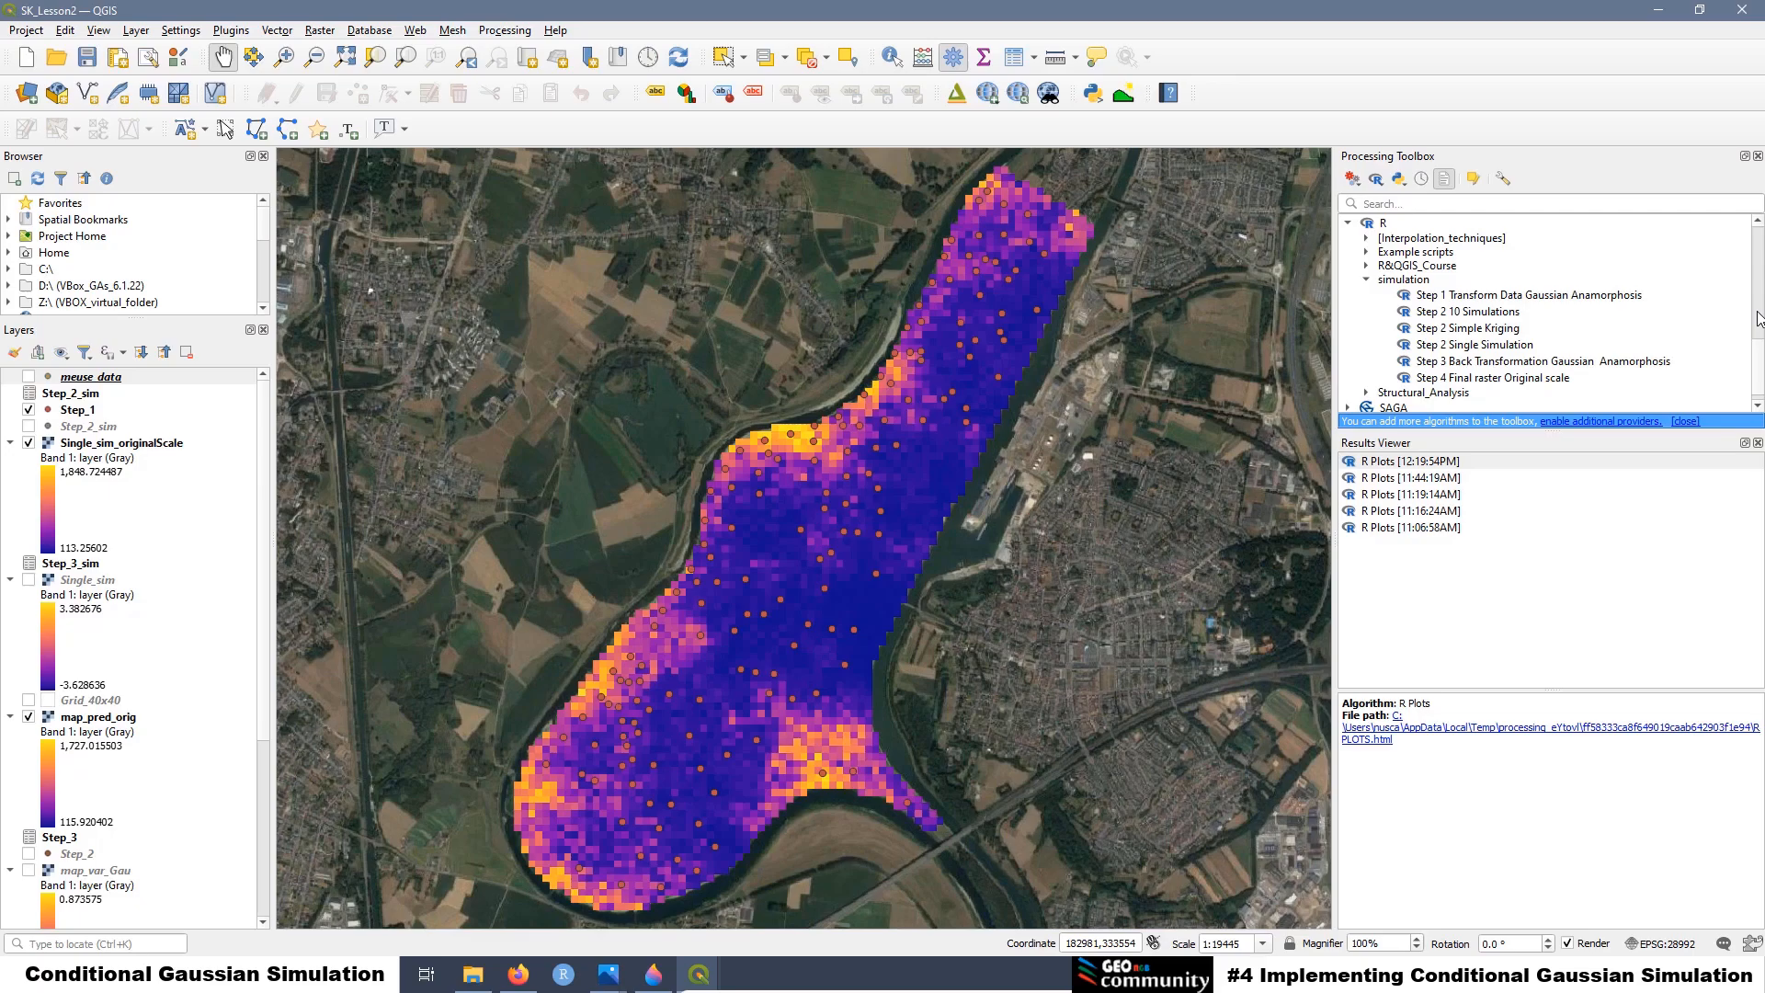
Review the simulation scripts in order, from Step 1 Transform Data Gaussian Anamorphosis through Step 4 Final raster Original scale
left_click(1432, 300)
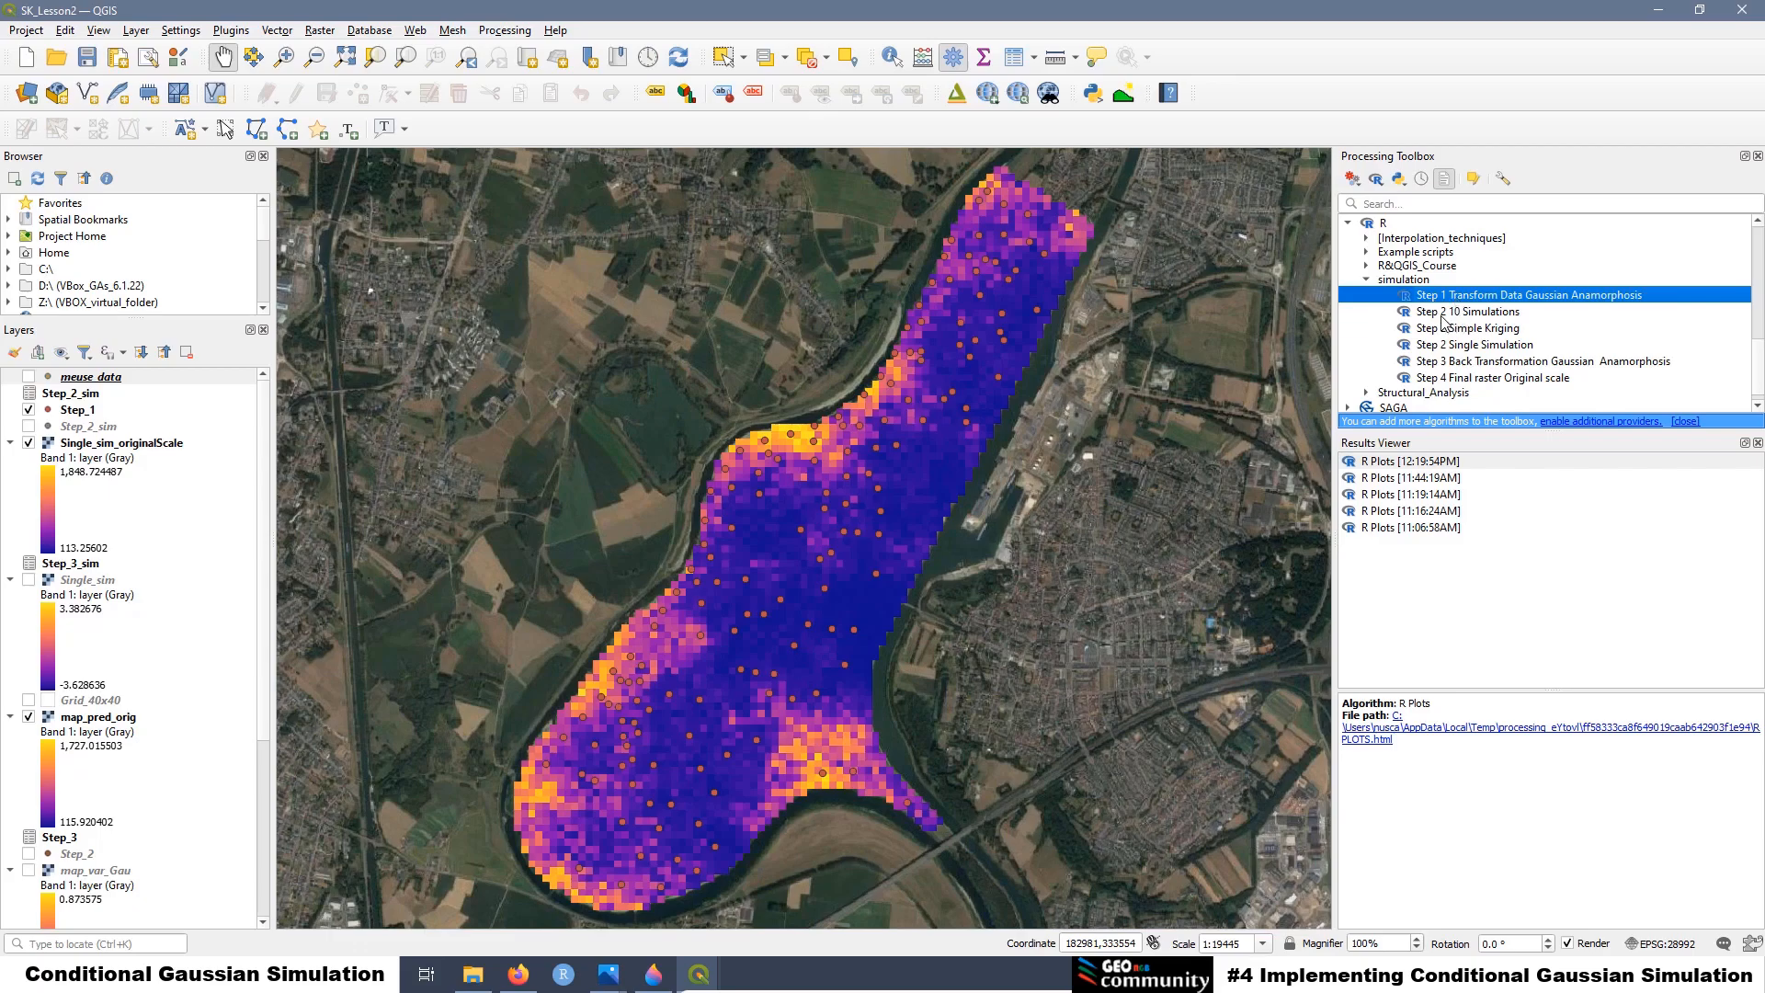
left_click(1442, 315)
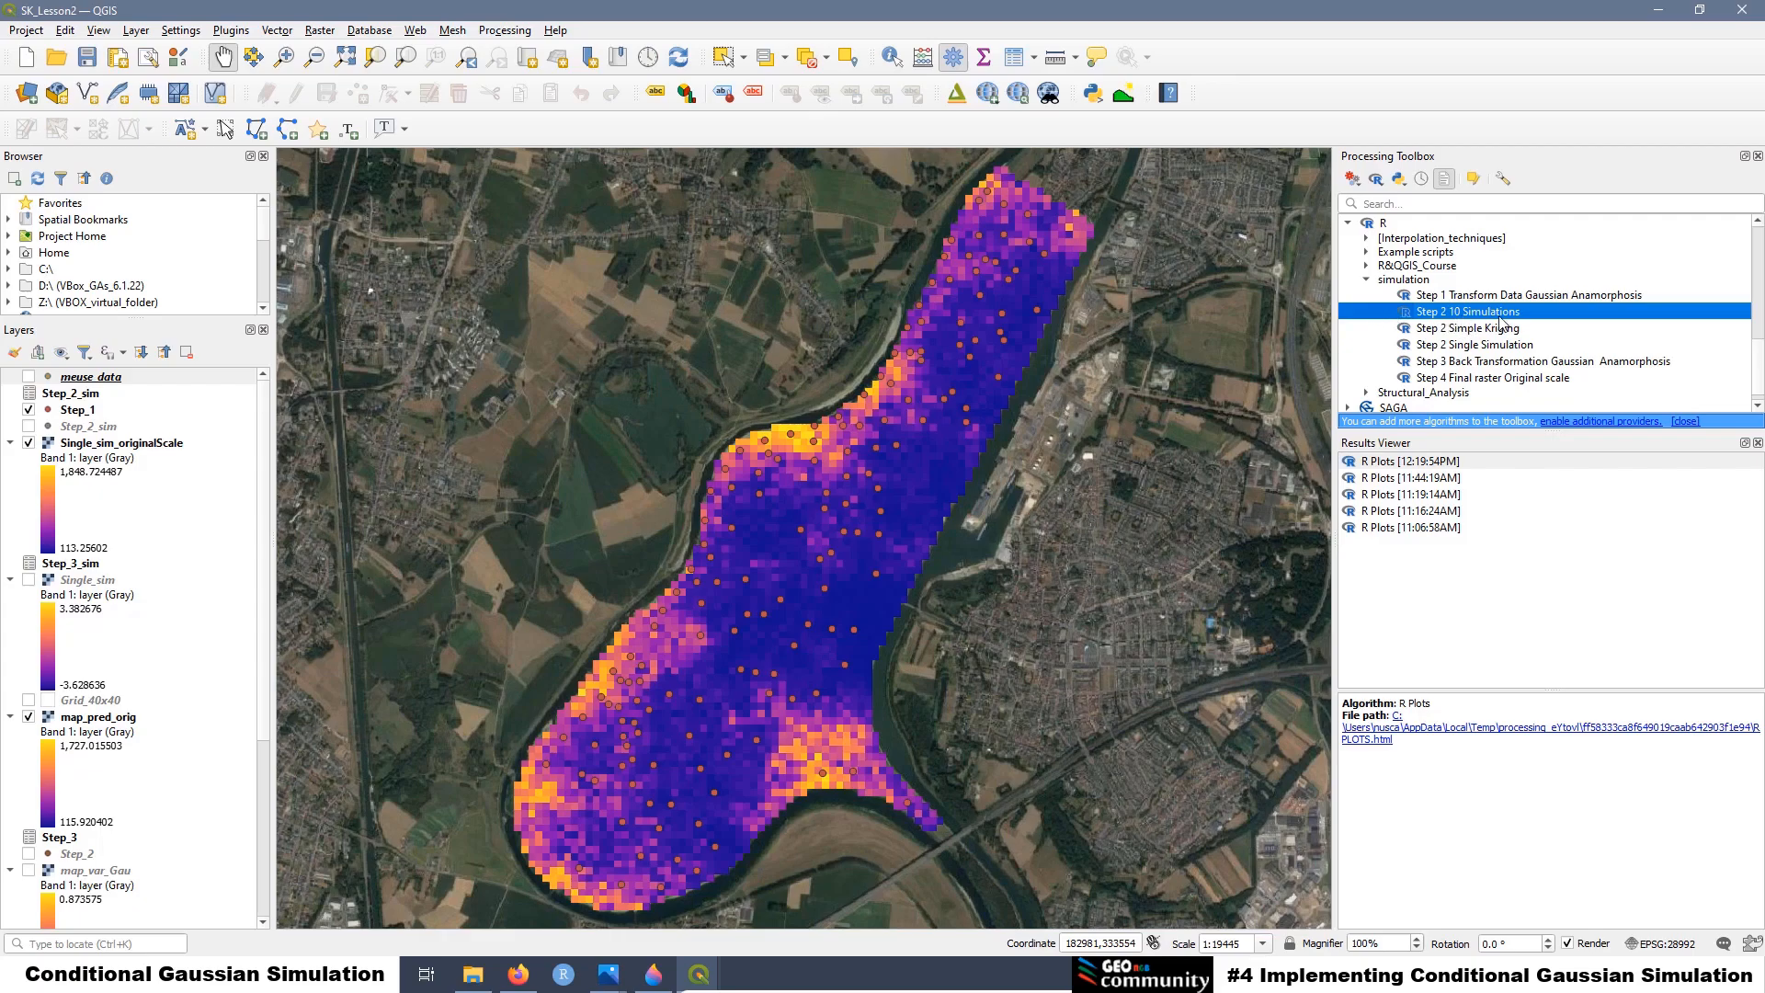
left_click(1439, 333)
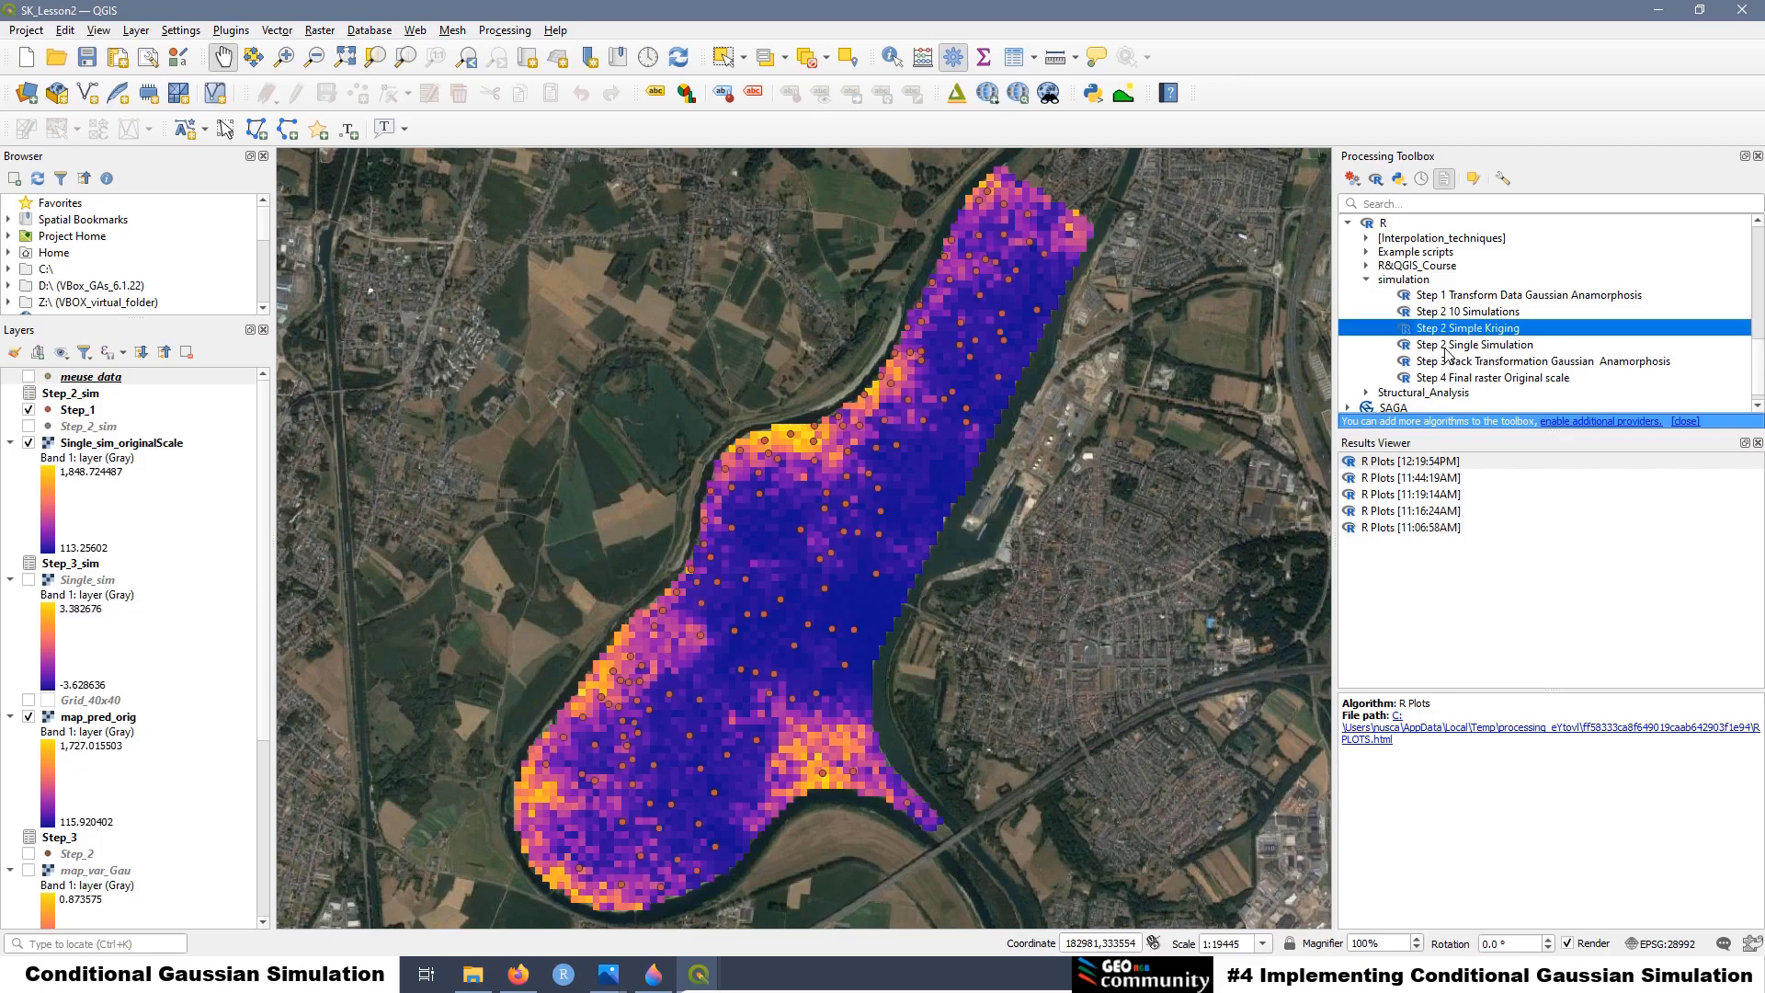
left_click(1446, 349)
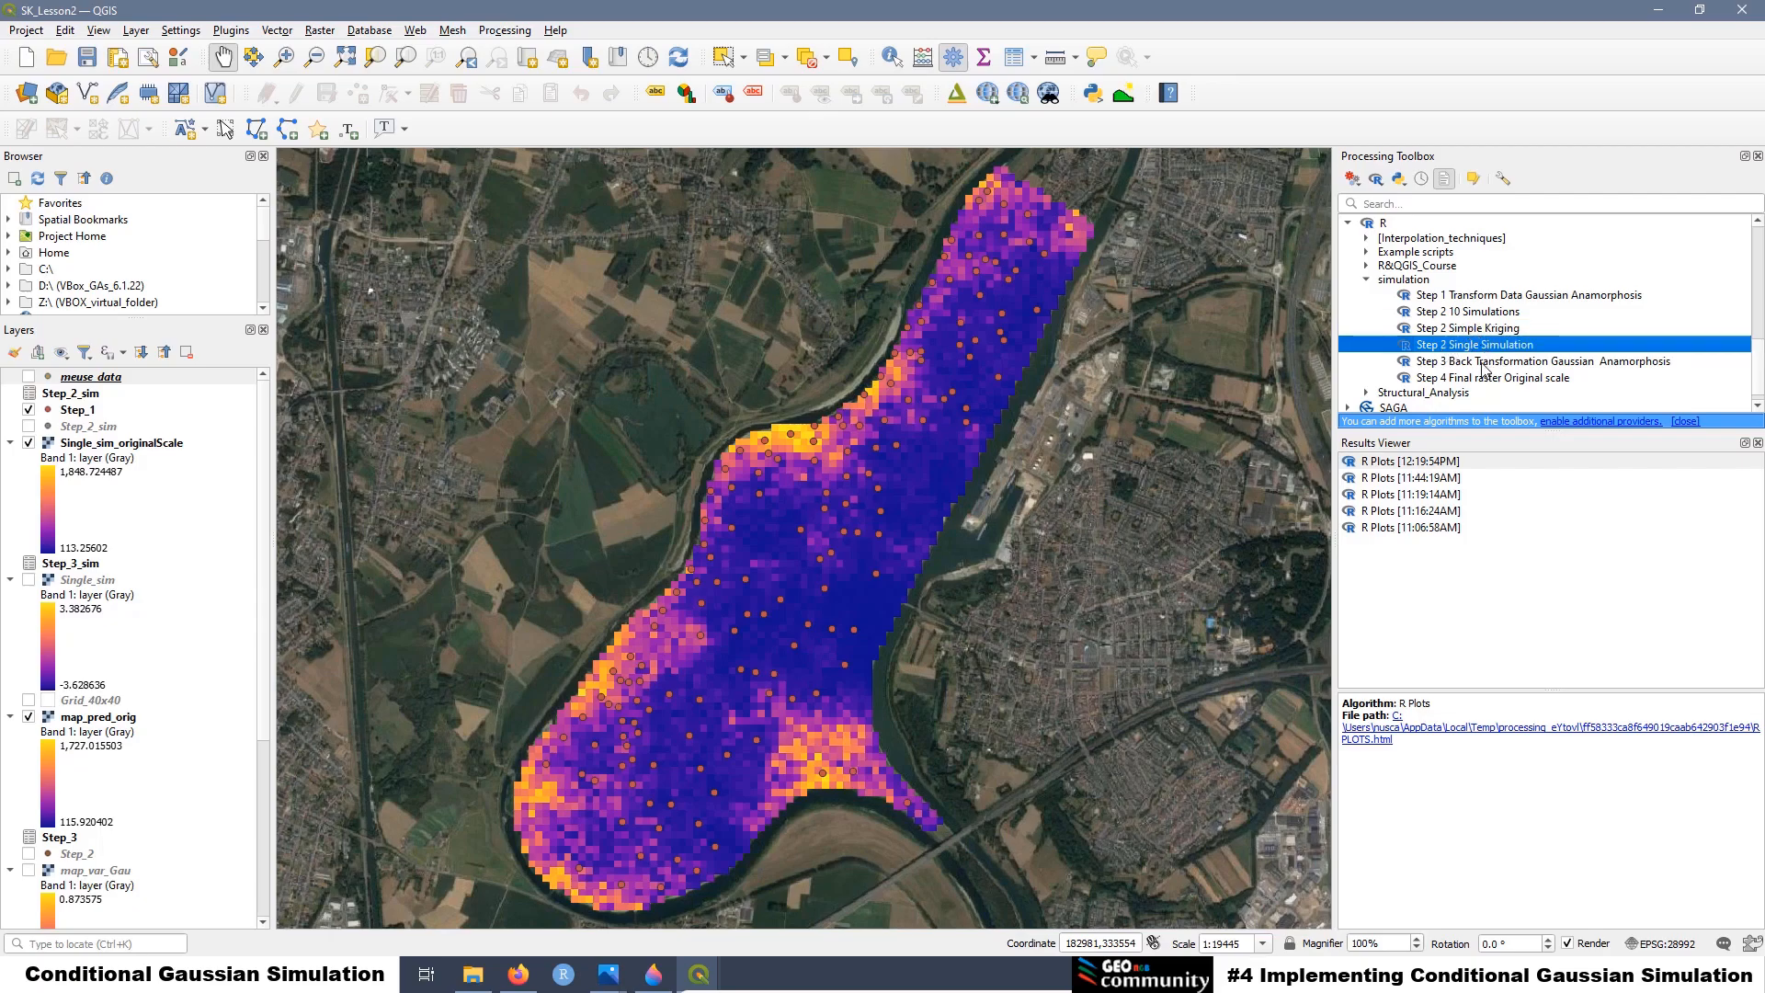
left_click(1485, 366)
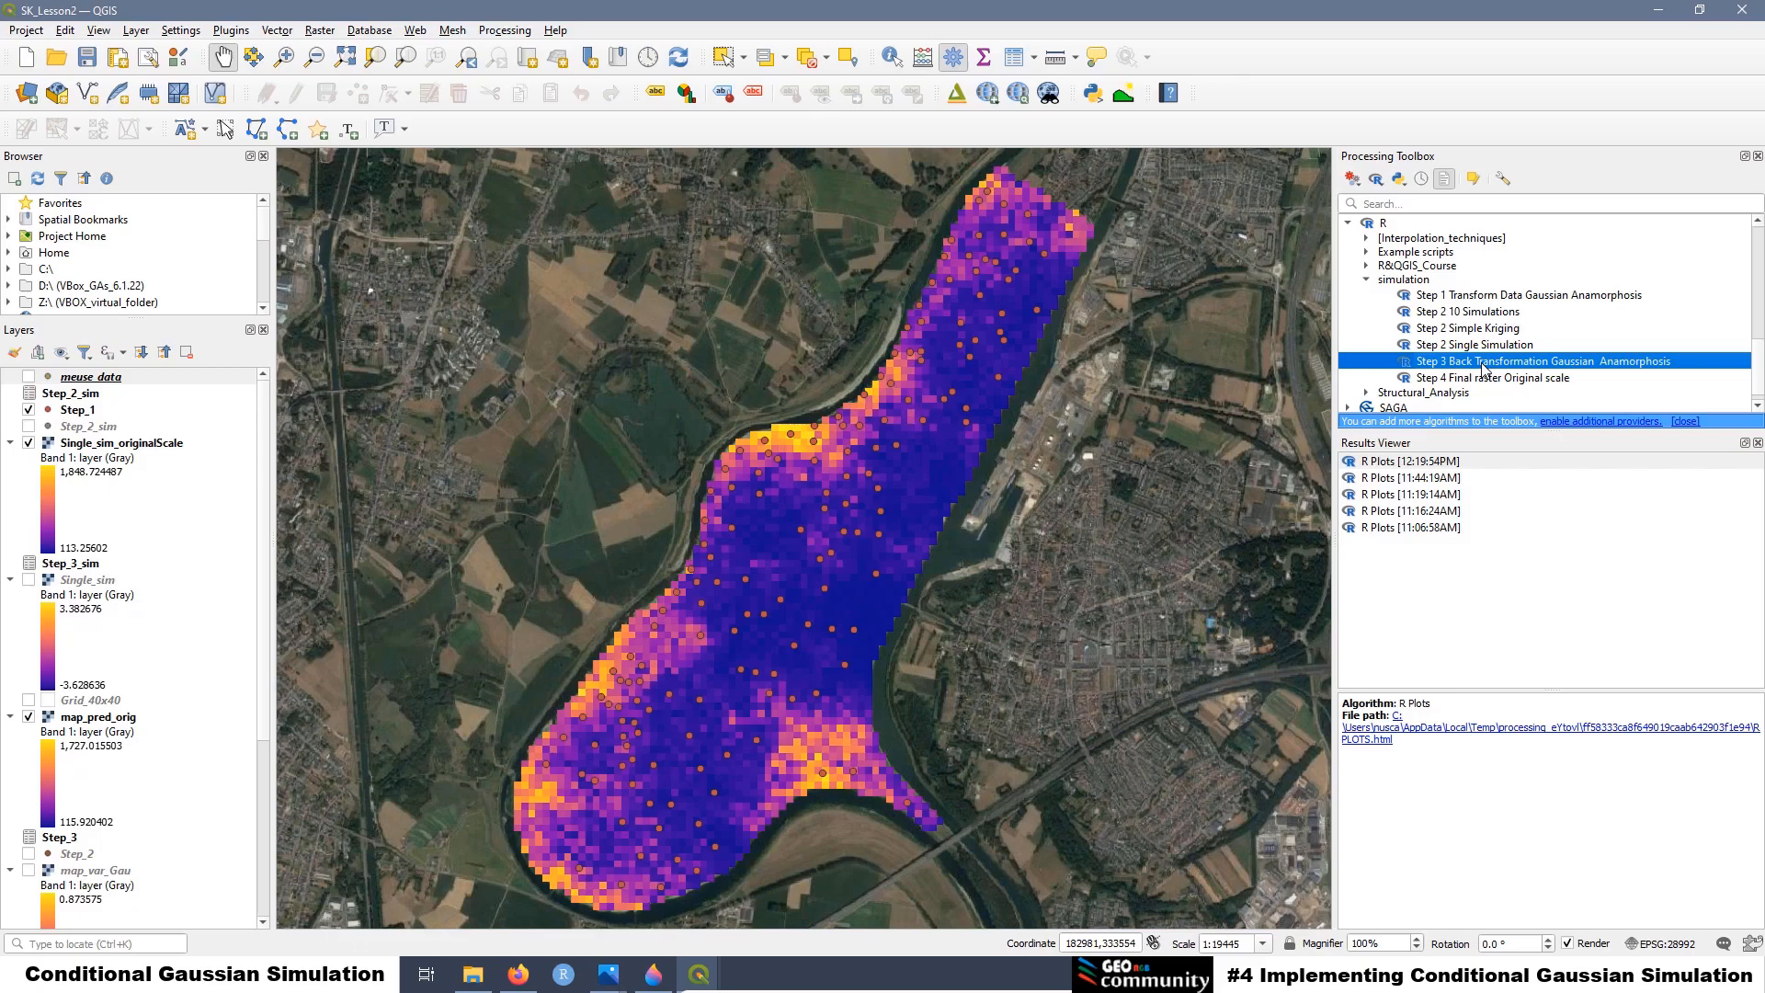
left_click(1497, 379)
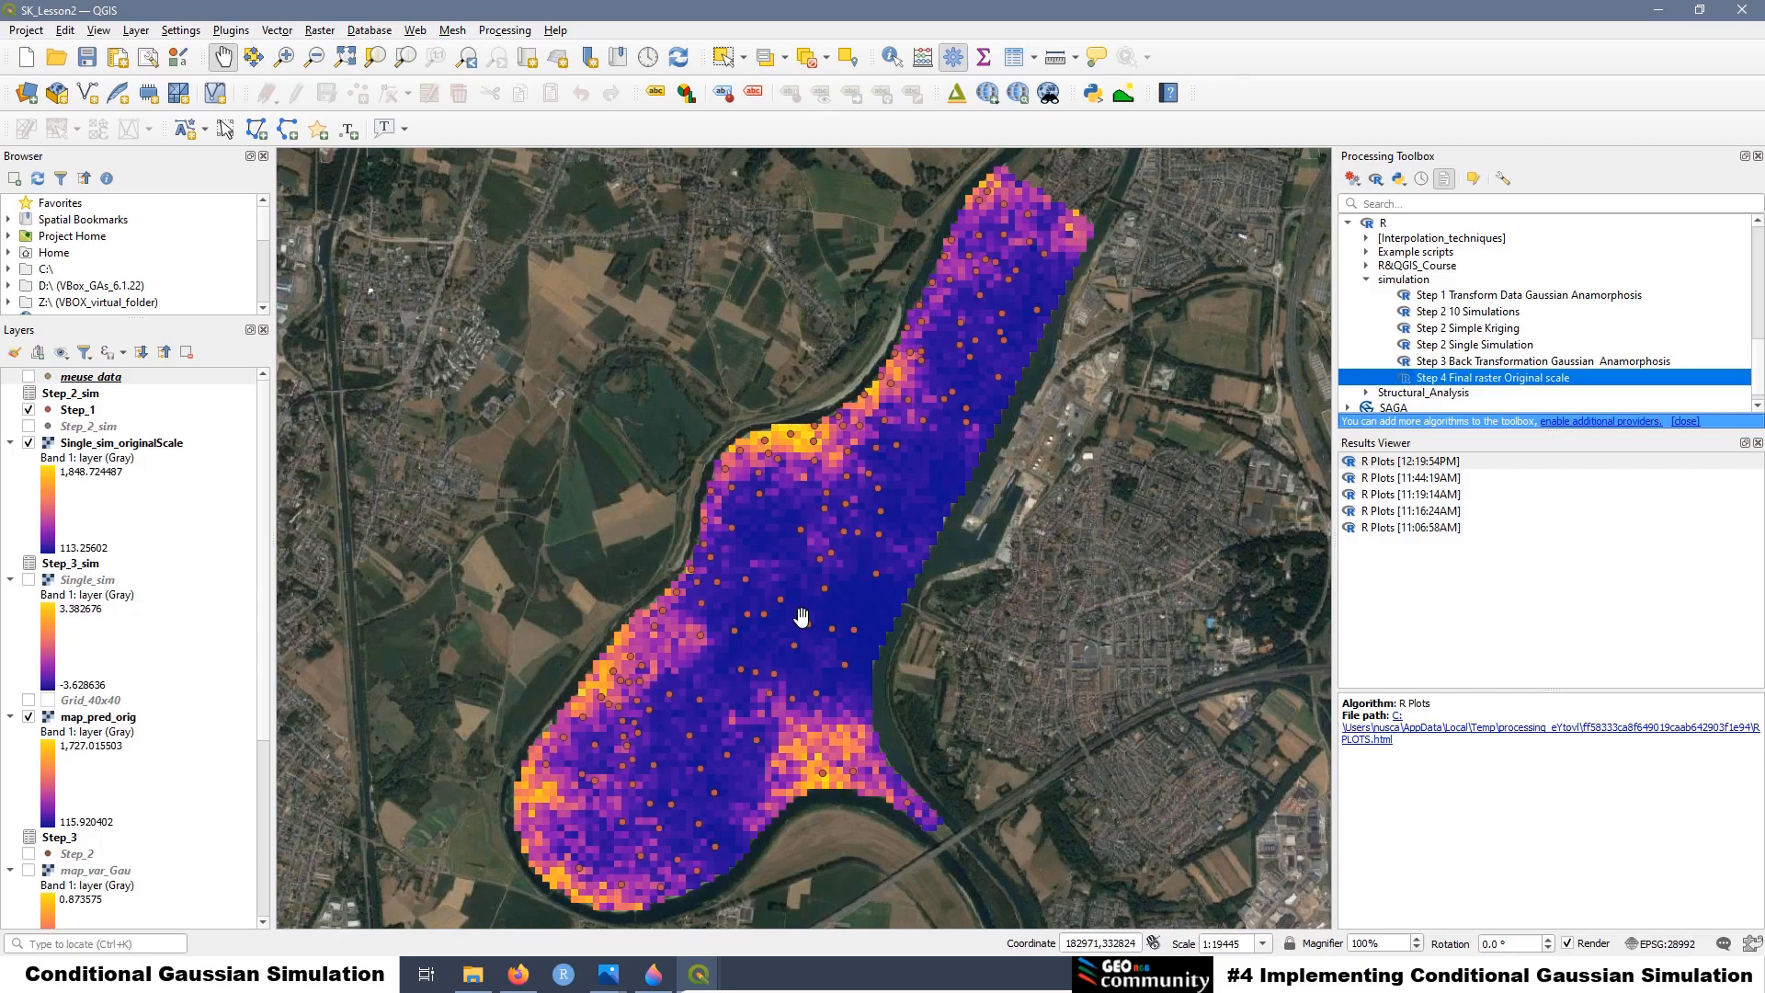
Open the Step 2 10 Simulations script and set its input layer to Step_1 and its field to gau.transf
left_click(1480, 311)
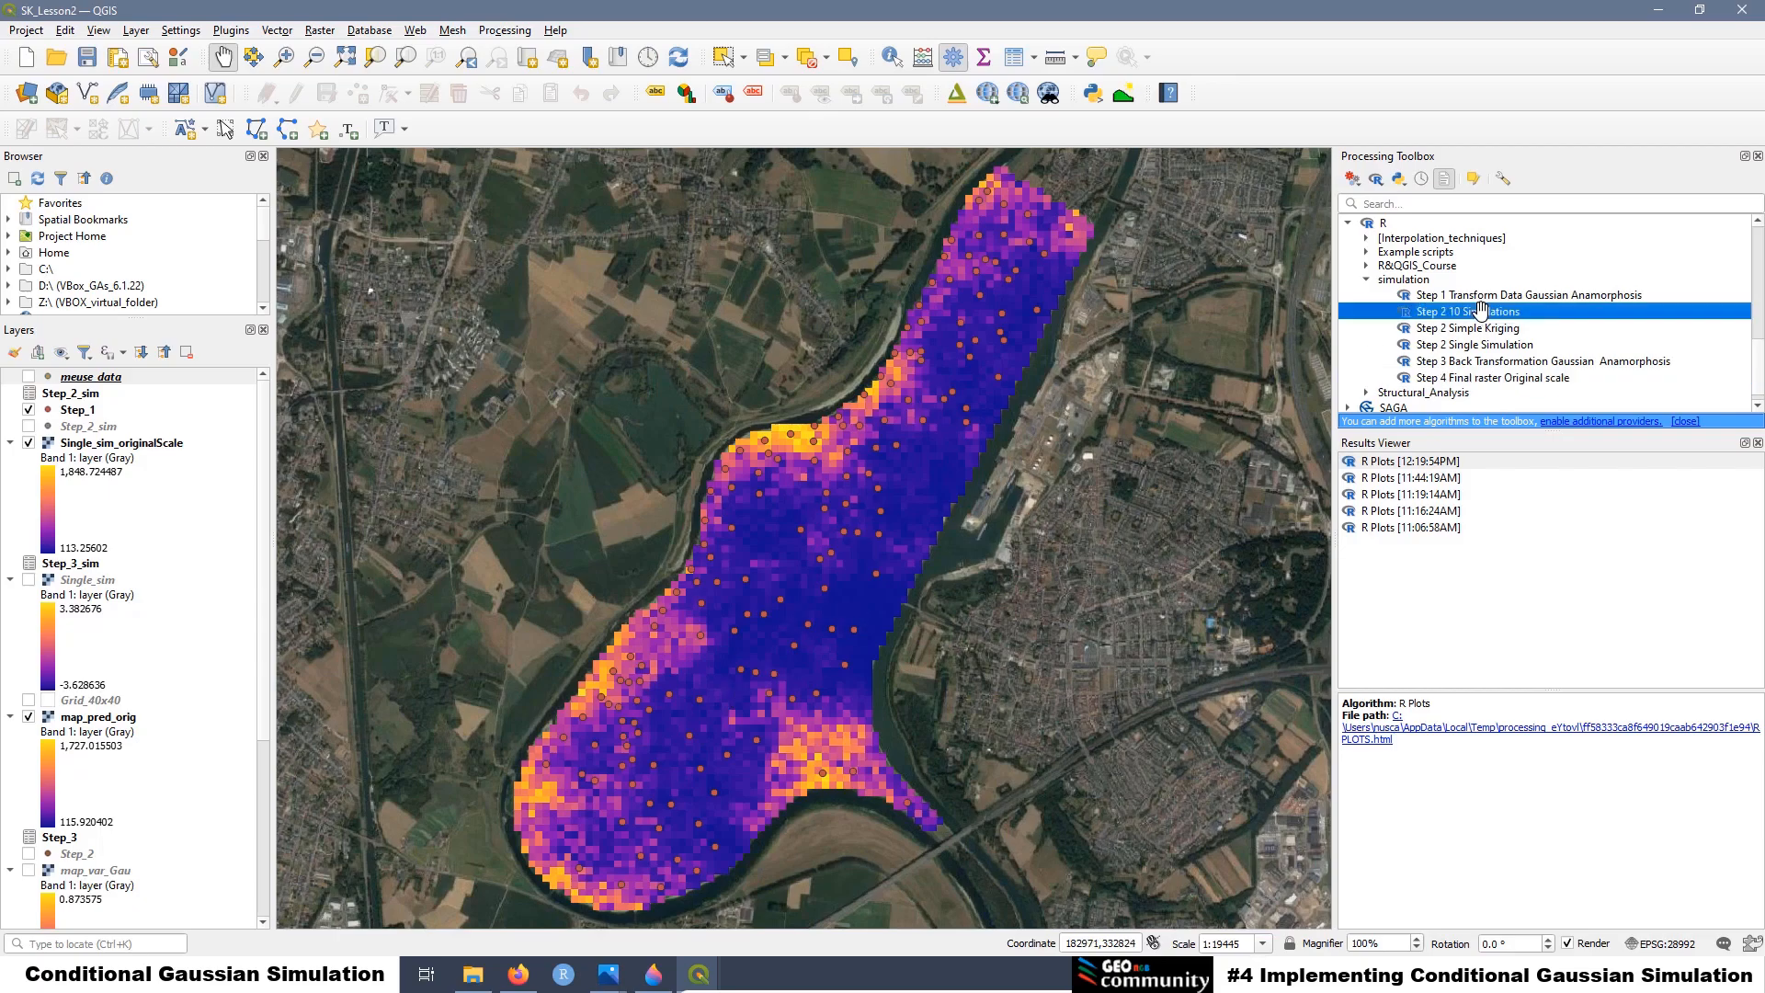
double_click(1480, 311)
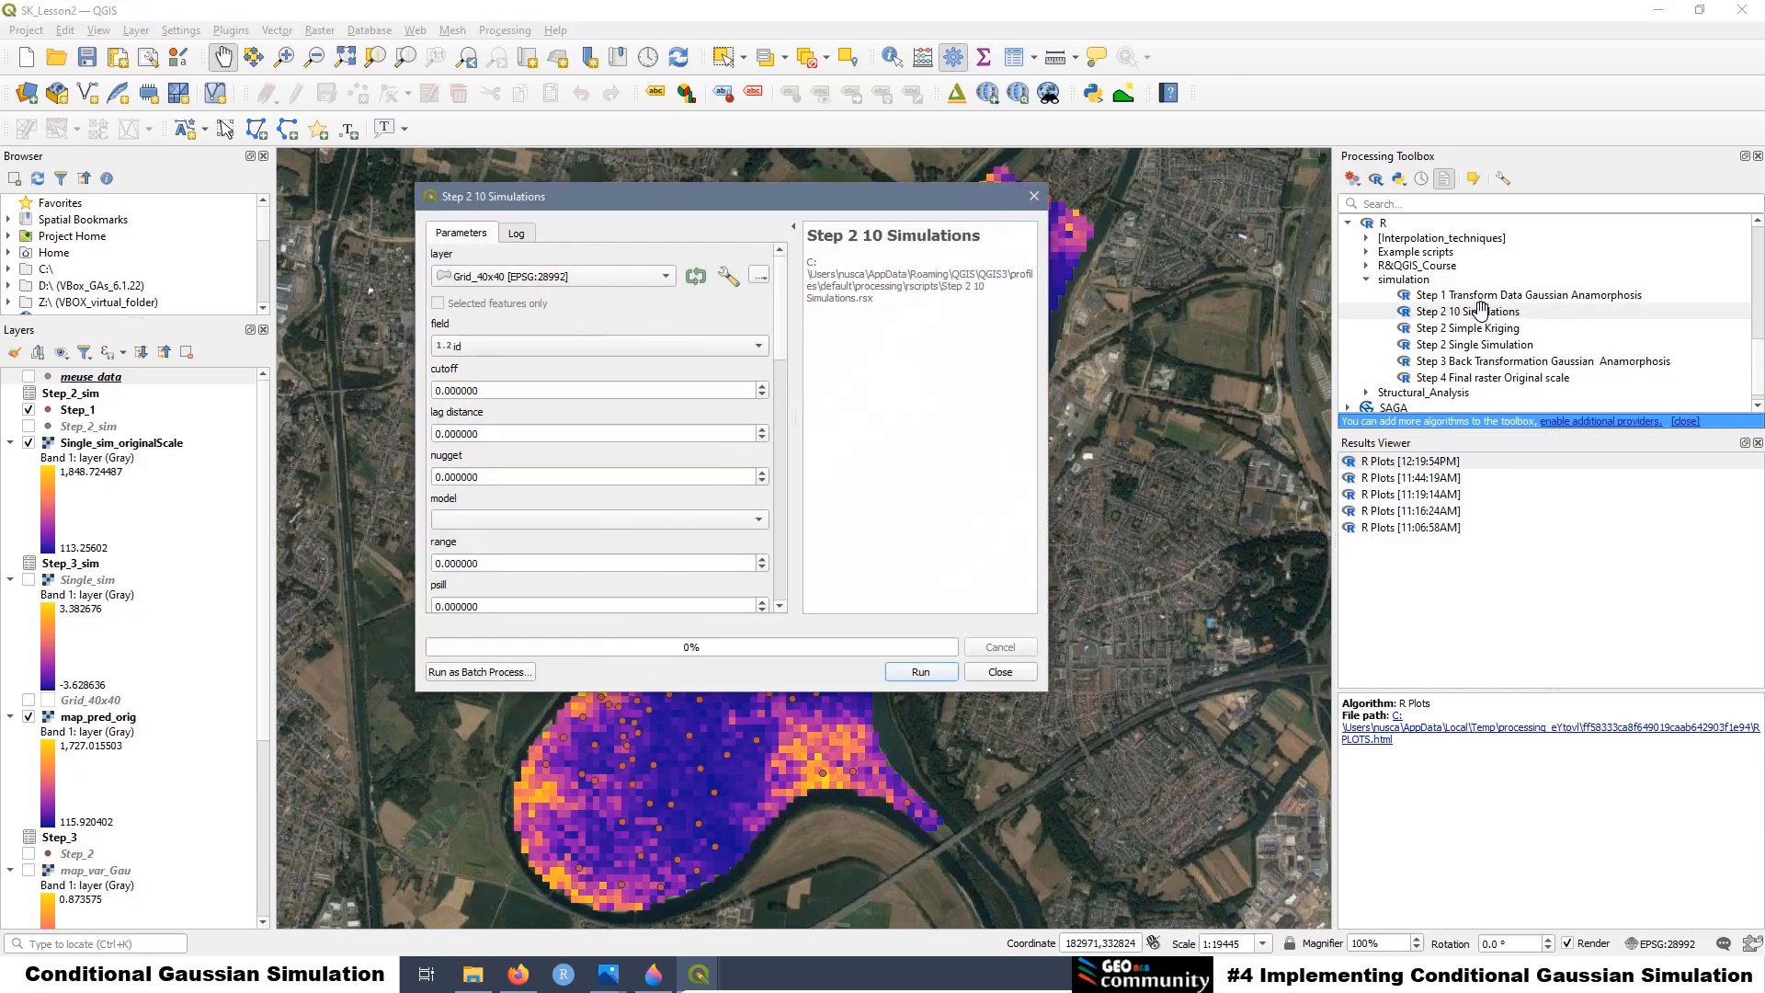
left_click(502, 277)
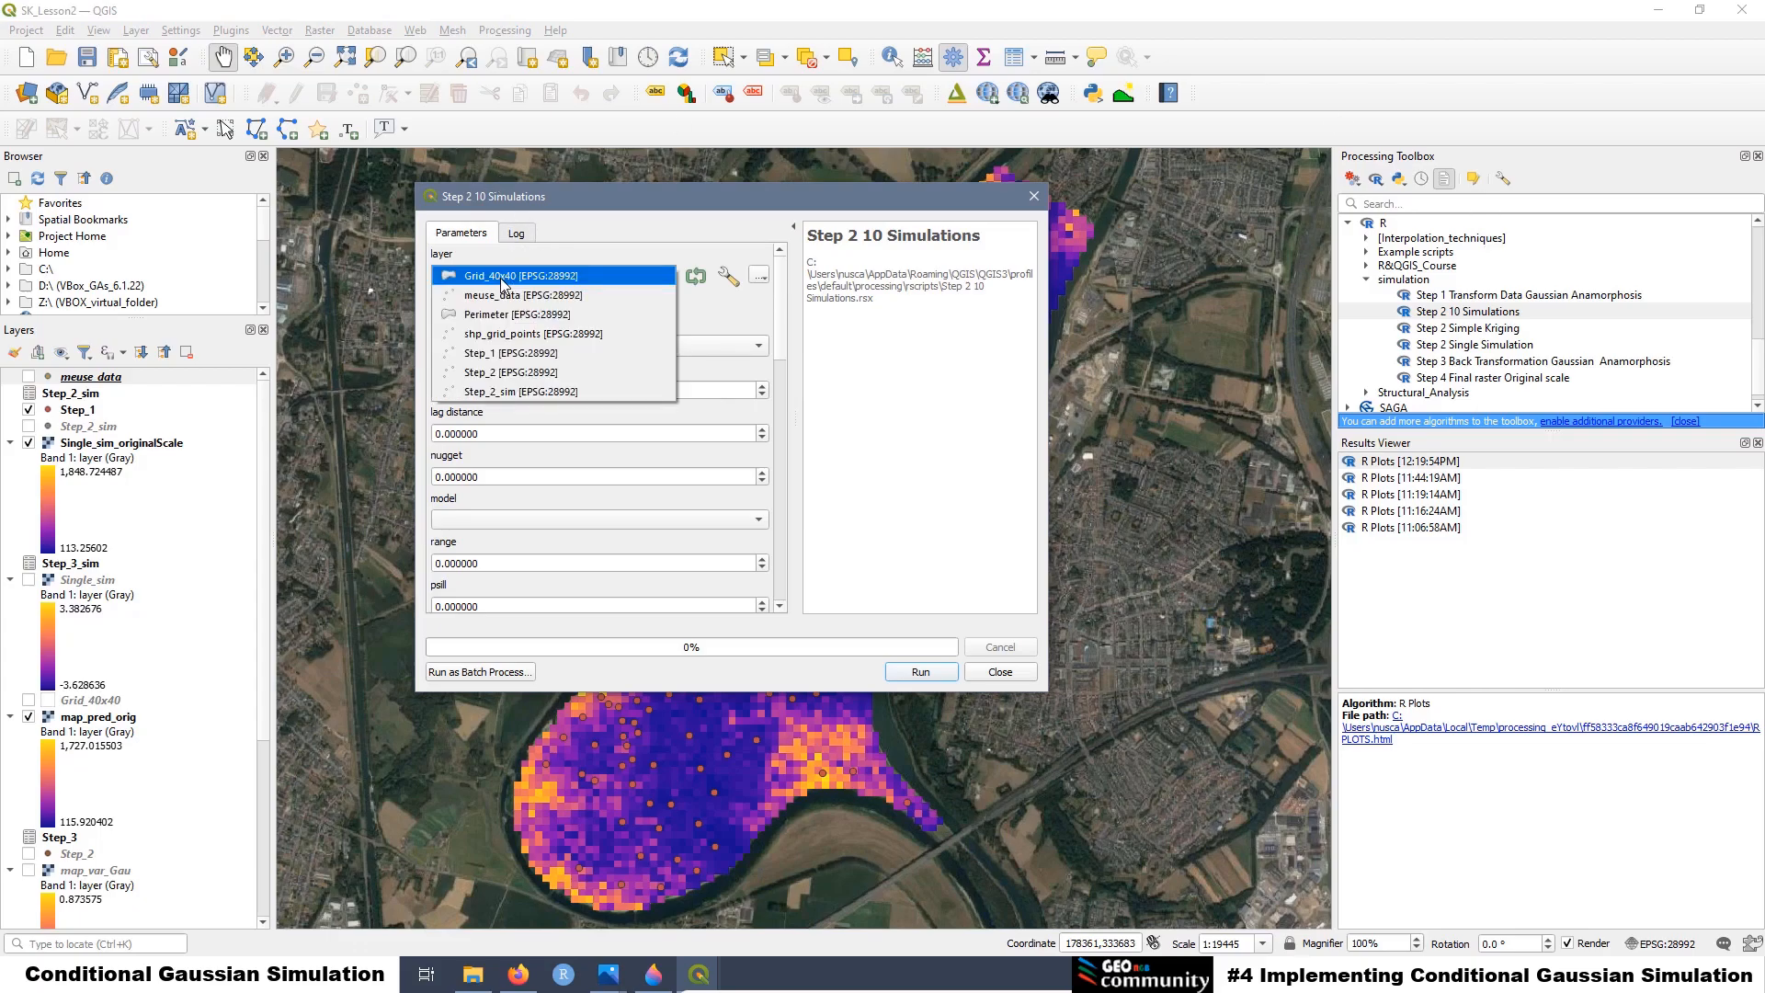
left_click(500, 355)
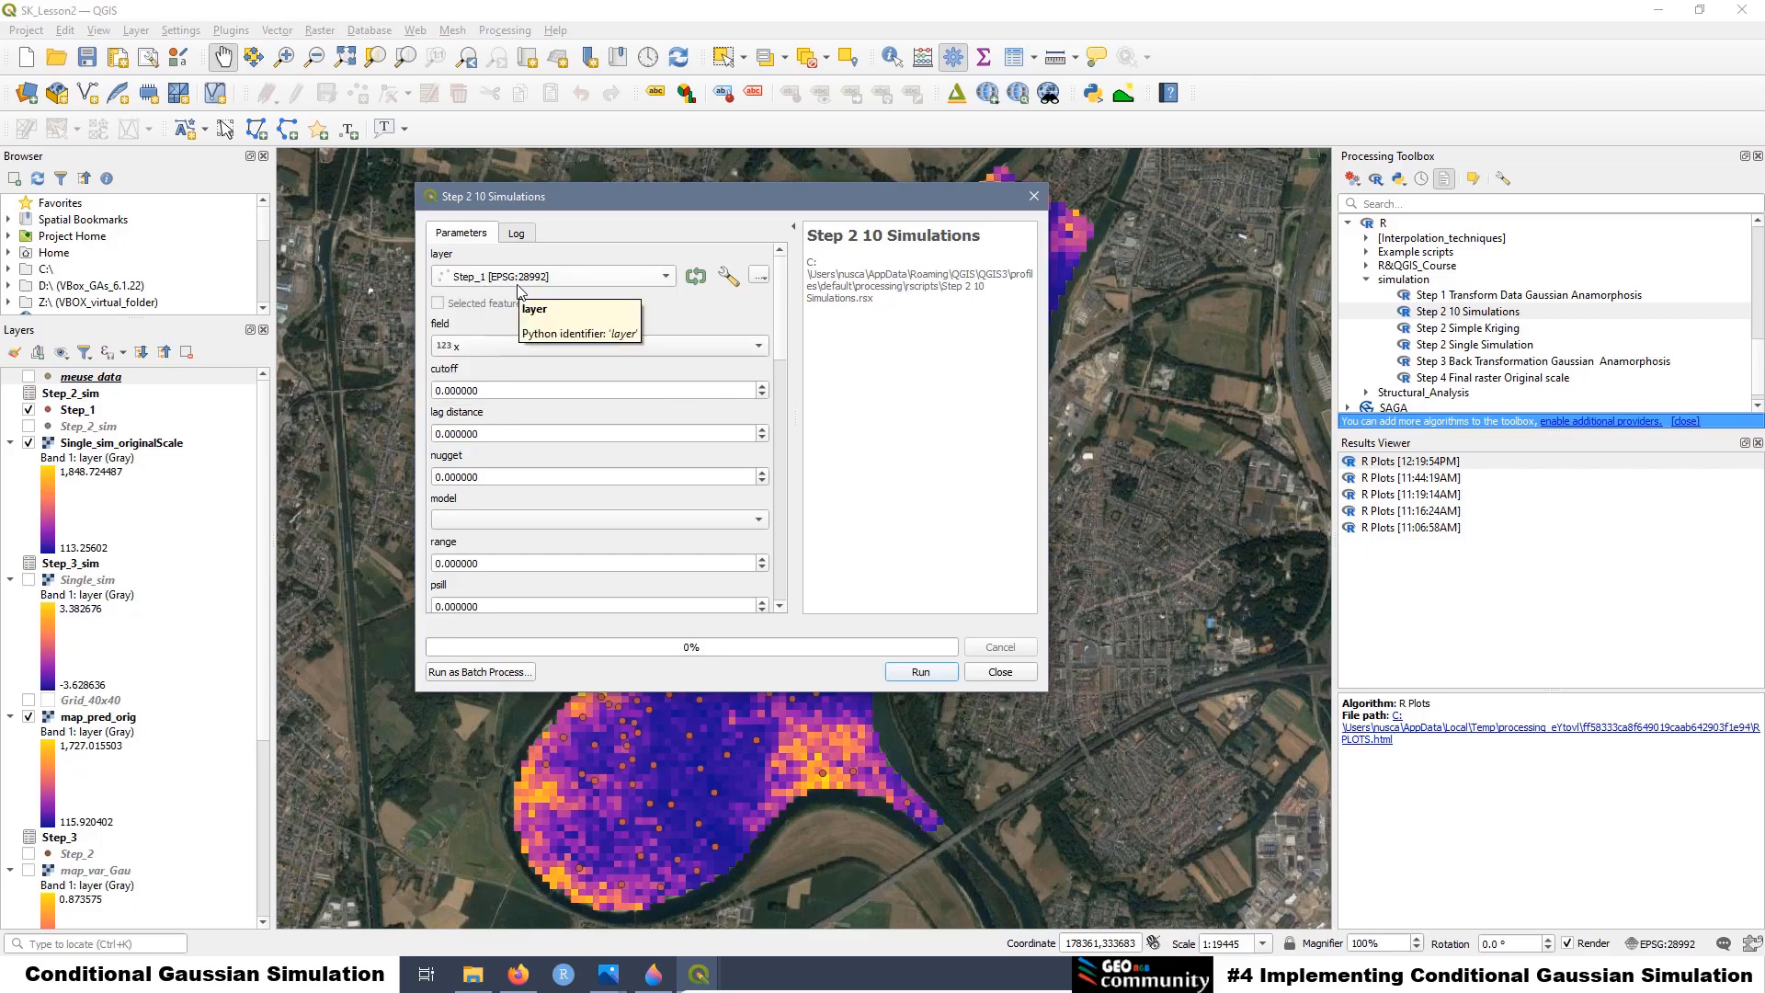
left_click(483, 347)
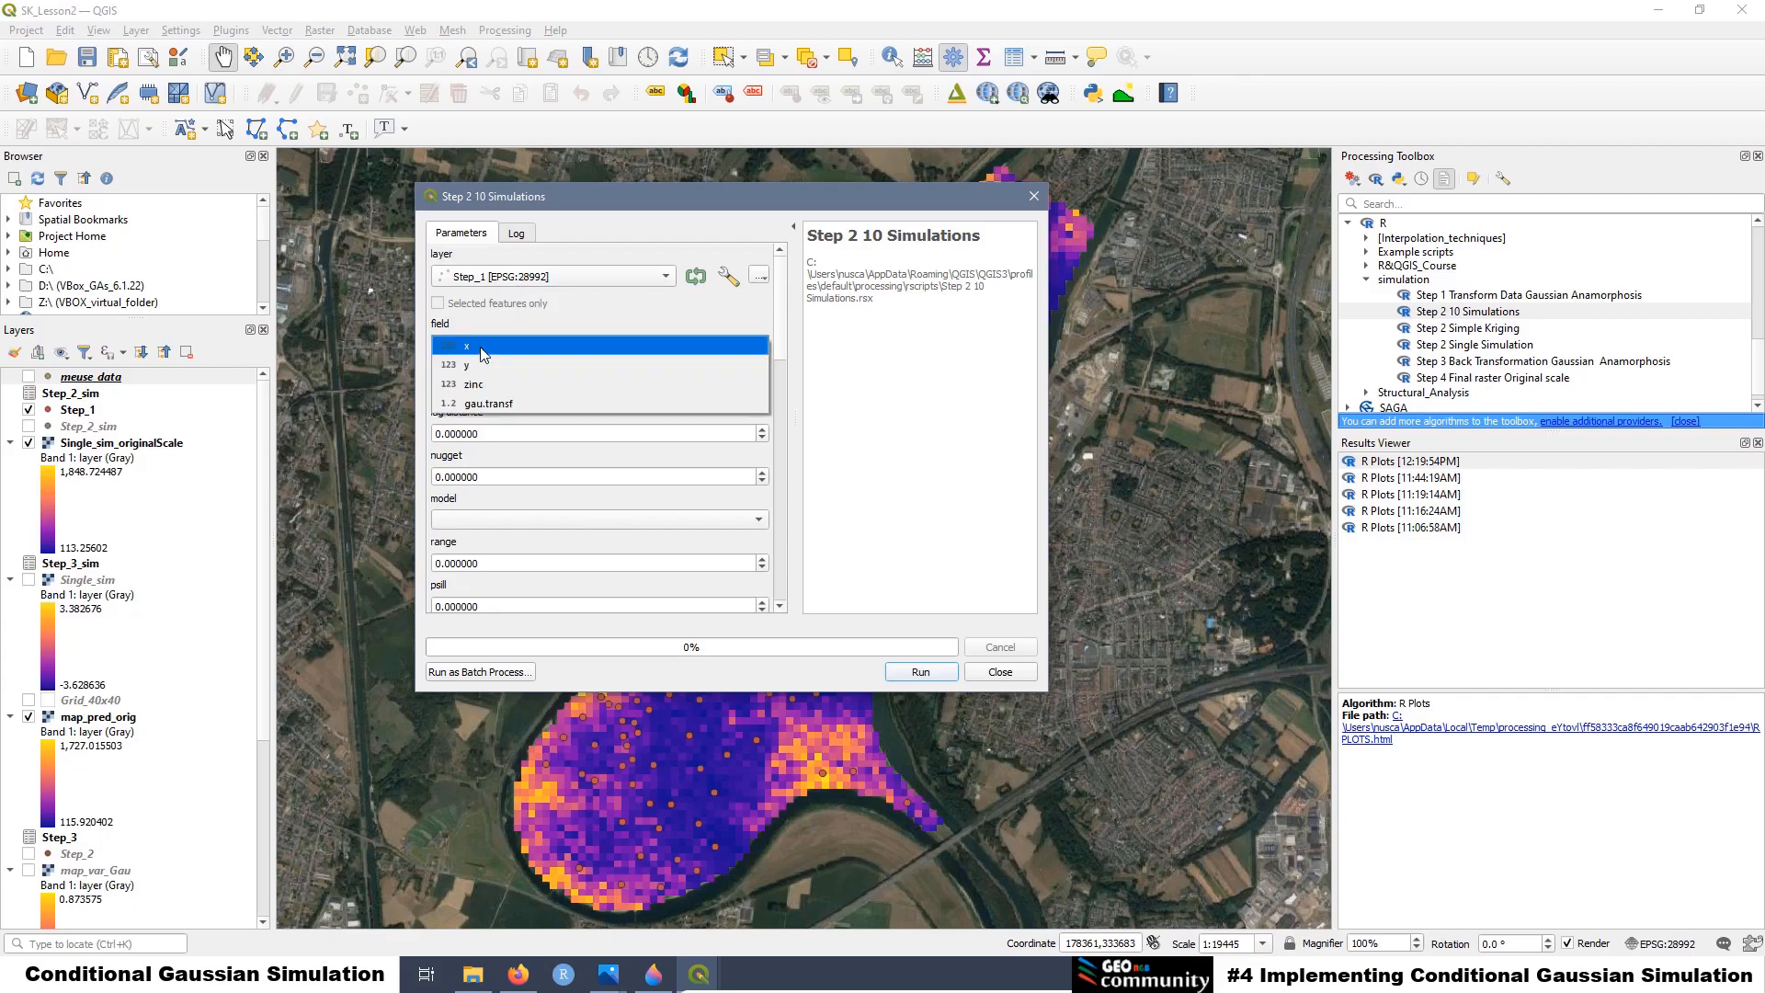
left_click(500, 402)
Set the variogram cutoff to 1250, lag distance to 100, nugget to 0.10 and model to Sph
left_click_drag(496, 390, 407, 378)
type("1250")
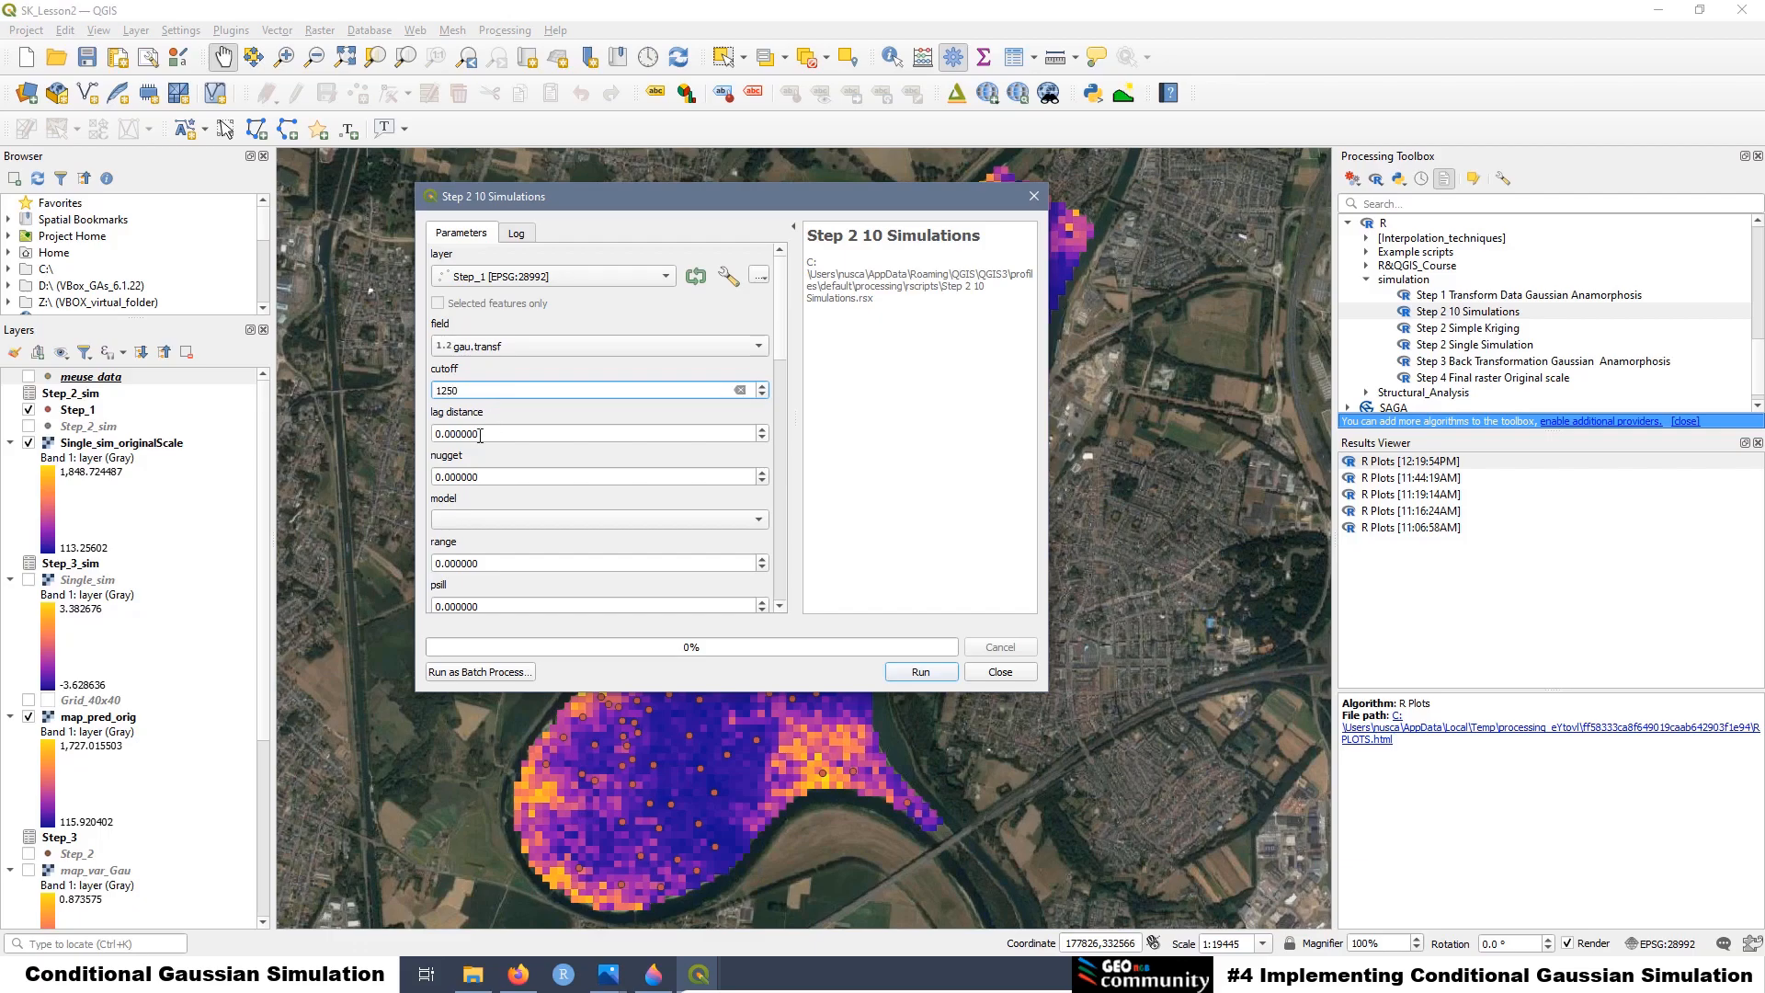
key("Tab")
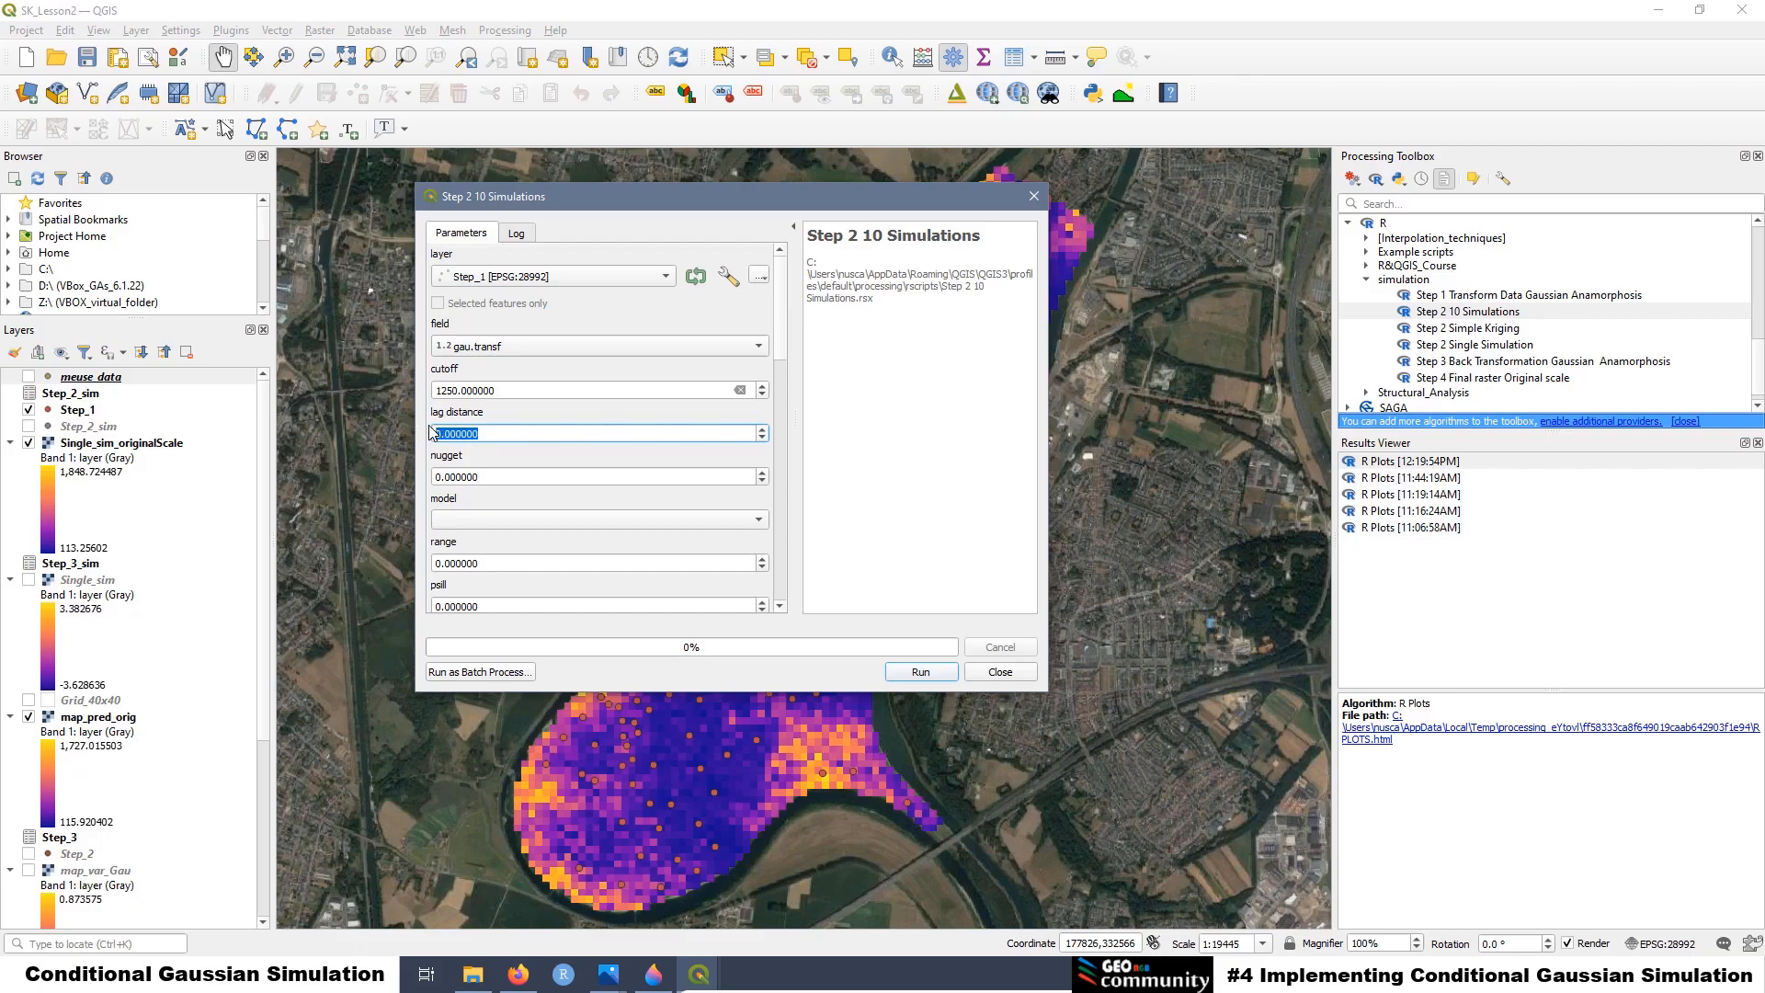
type("100")
key("Tab")
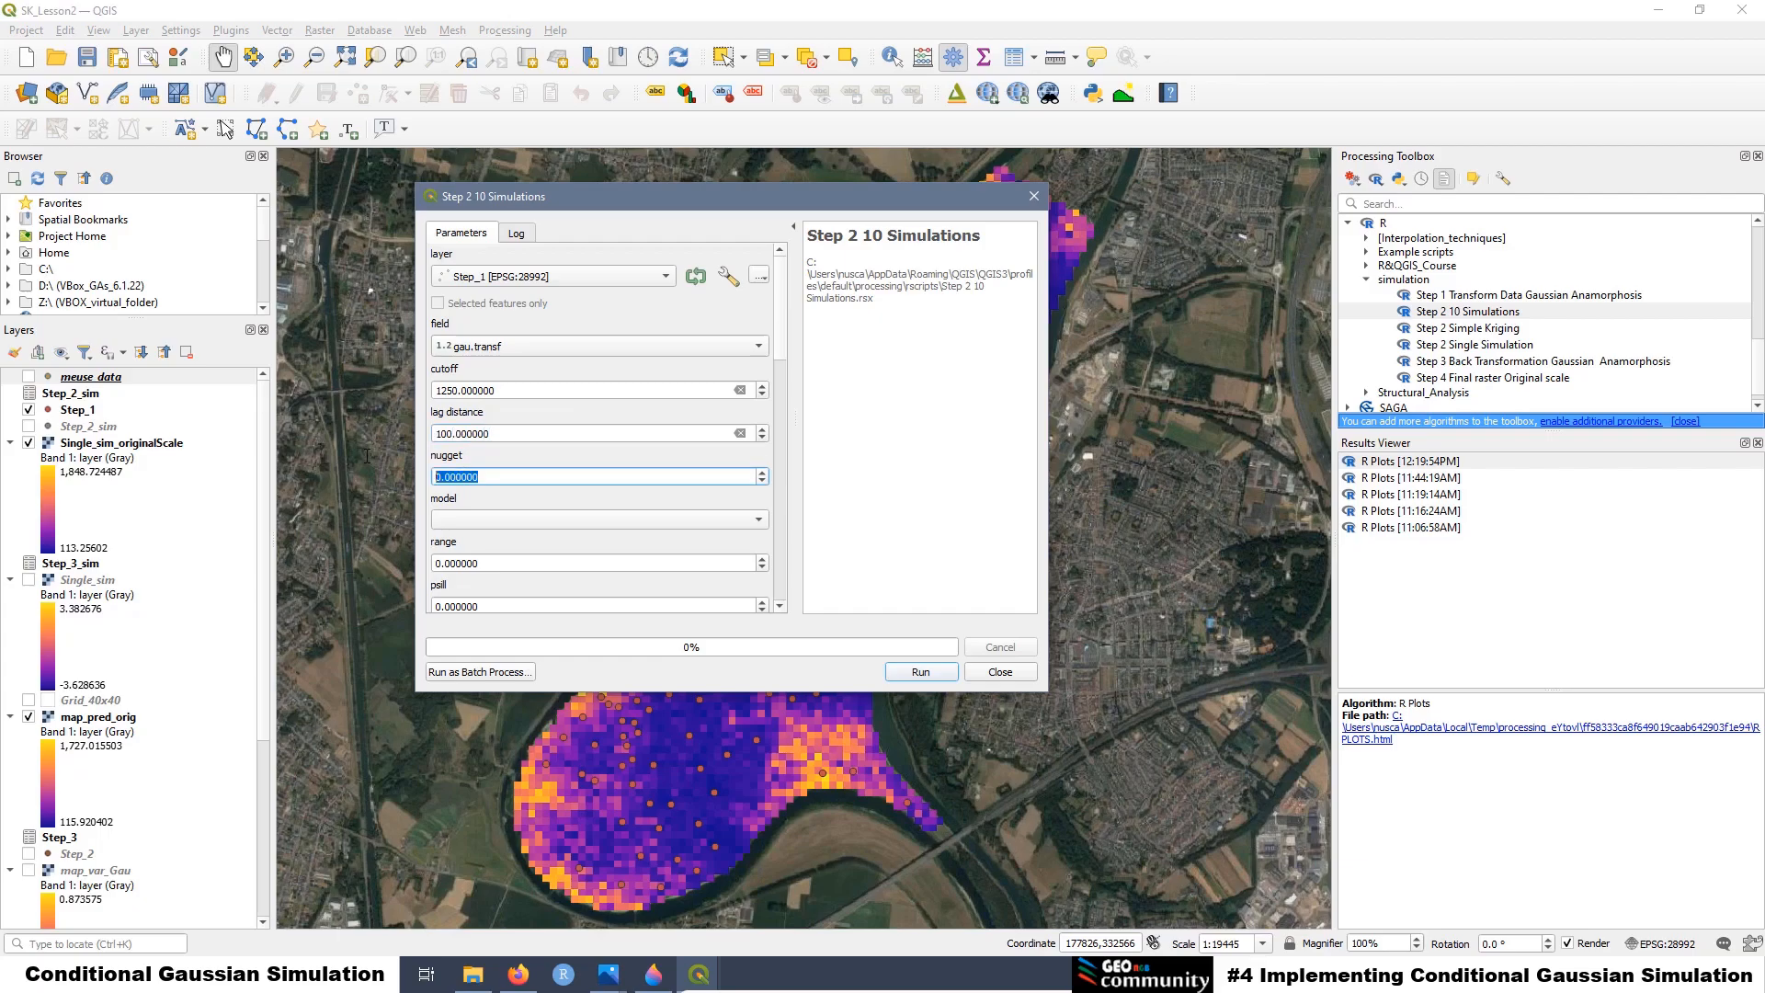
type("0.10")
left_click(464, 520)
left_click(465, 543)
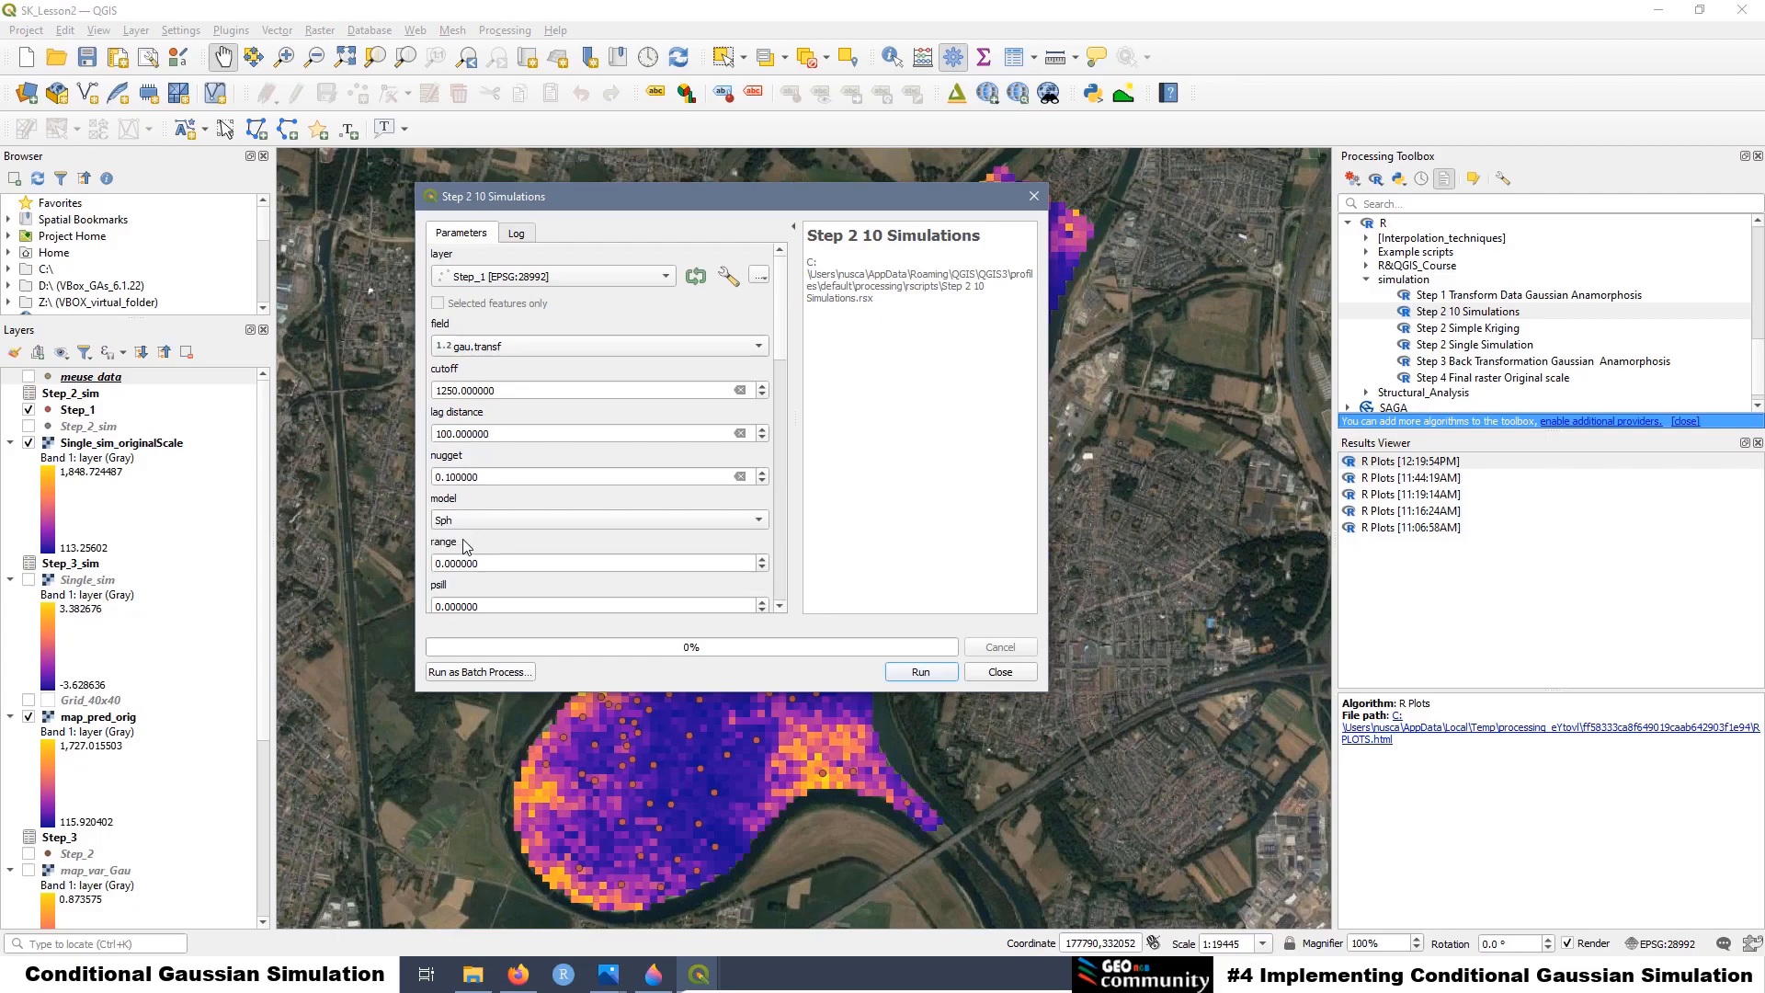
Set the variogram range to 1176.12 and the psill to 1.29
left_click_drag(497, 564, 363, 561)
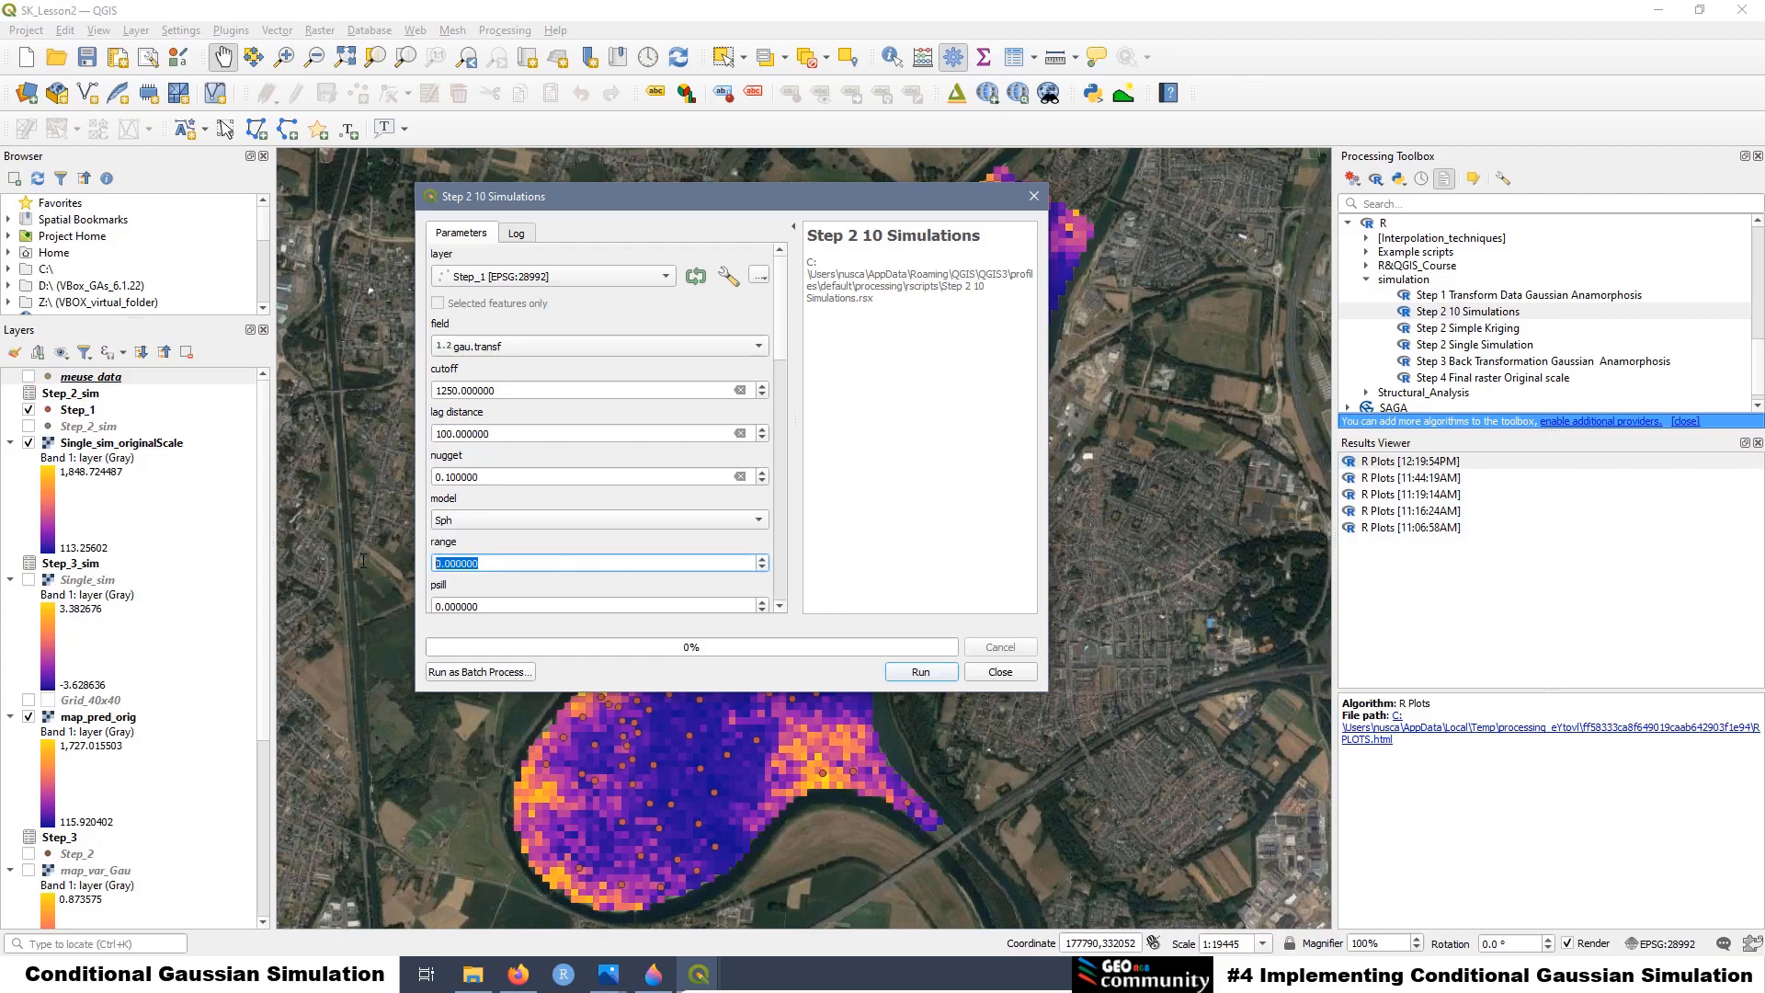
type("1176.12")
left_click(470, 607)
left_click_drag(470, 607, 431, 611)
type("1.29")
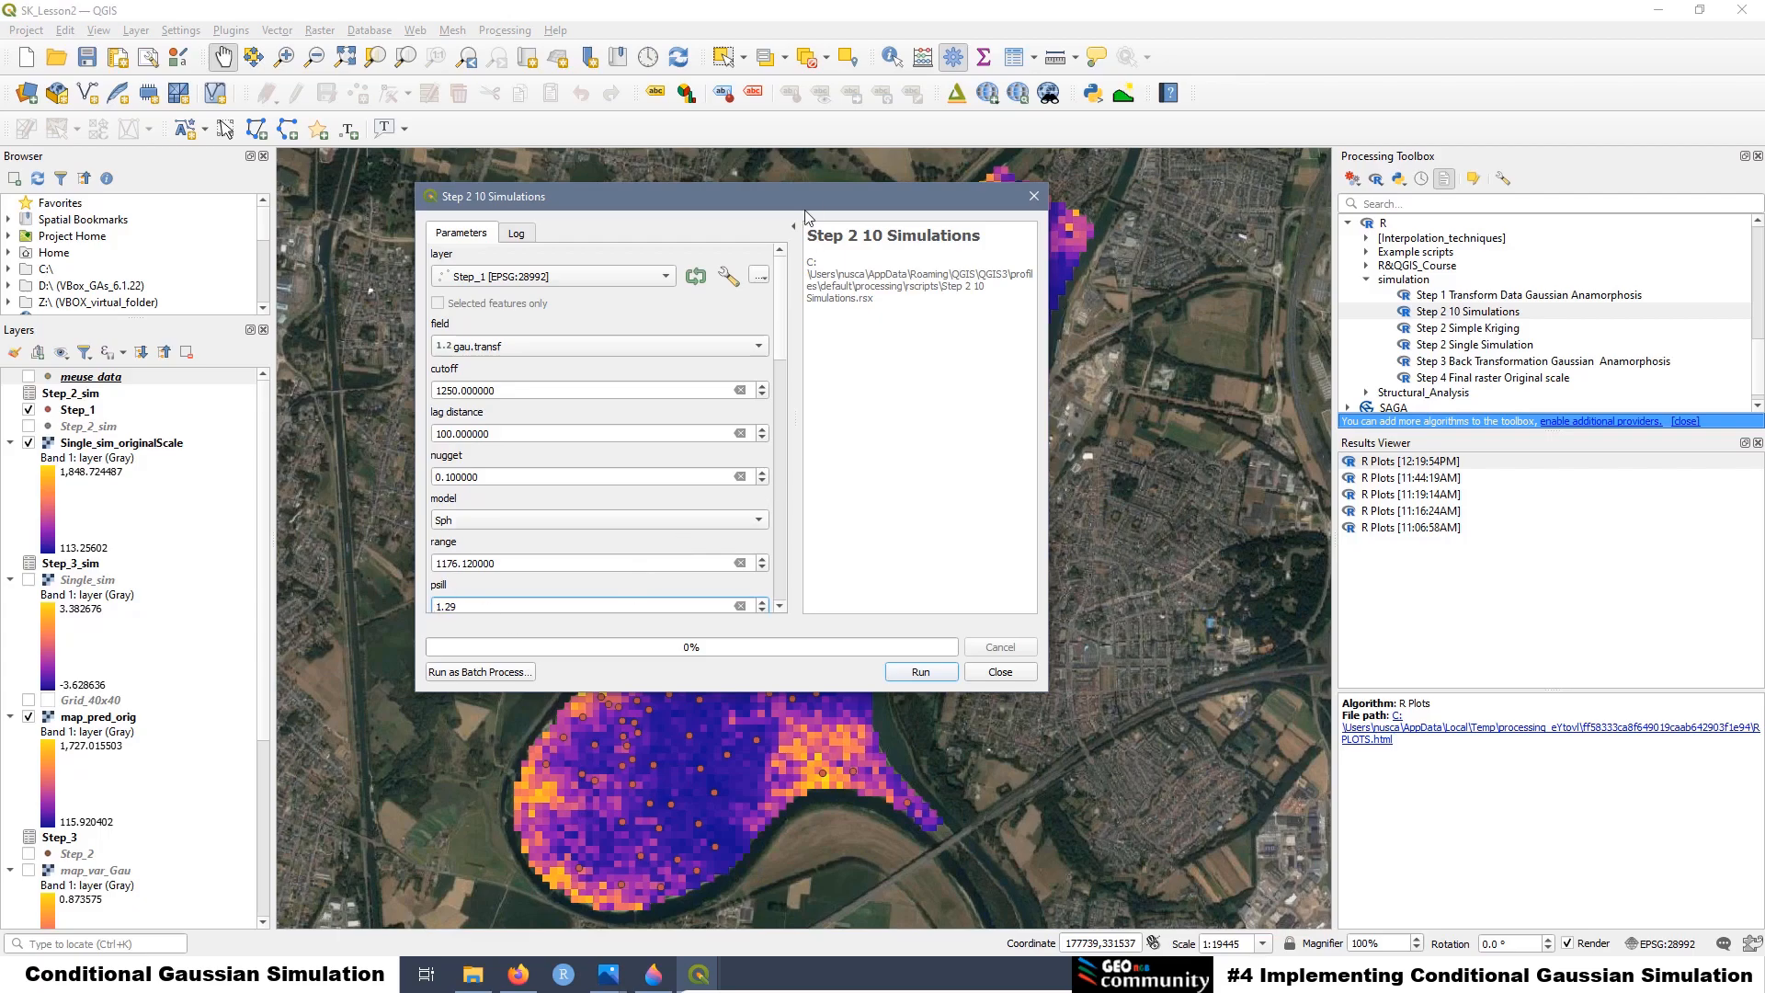
Use grid_points.csv from the Simple Kriging Data sets folder as grid location and set the maximum number of samples to 150
left_click_drag(785, 305, 787, 404)
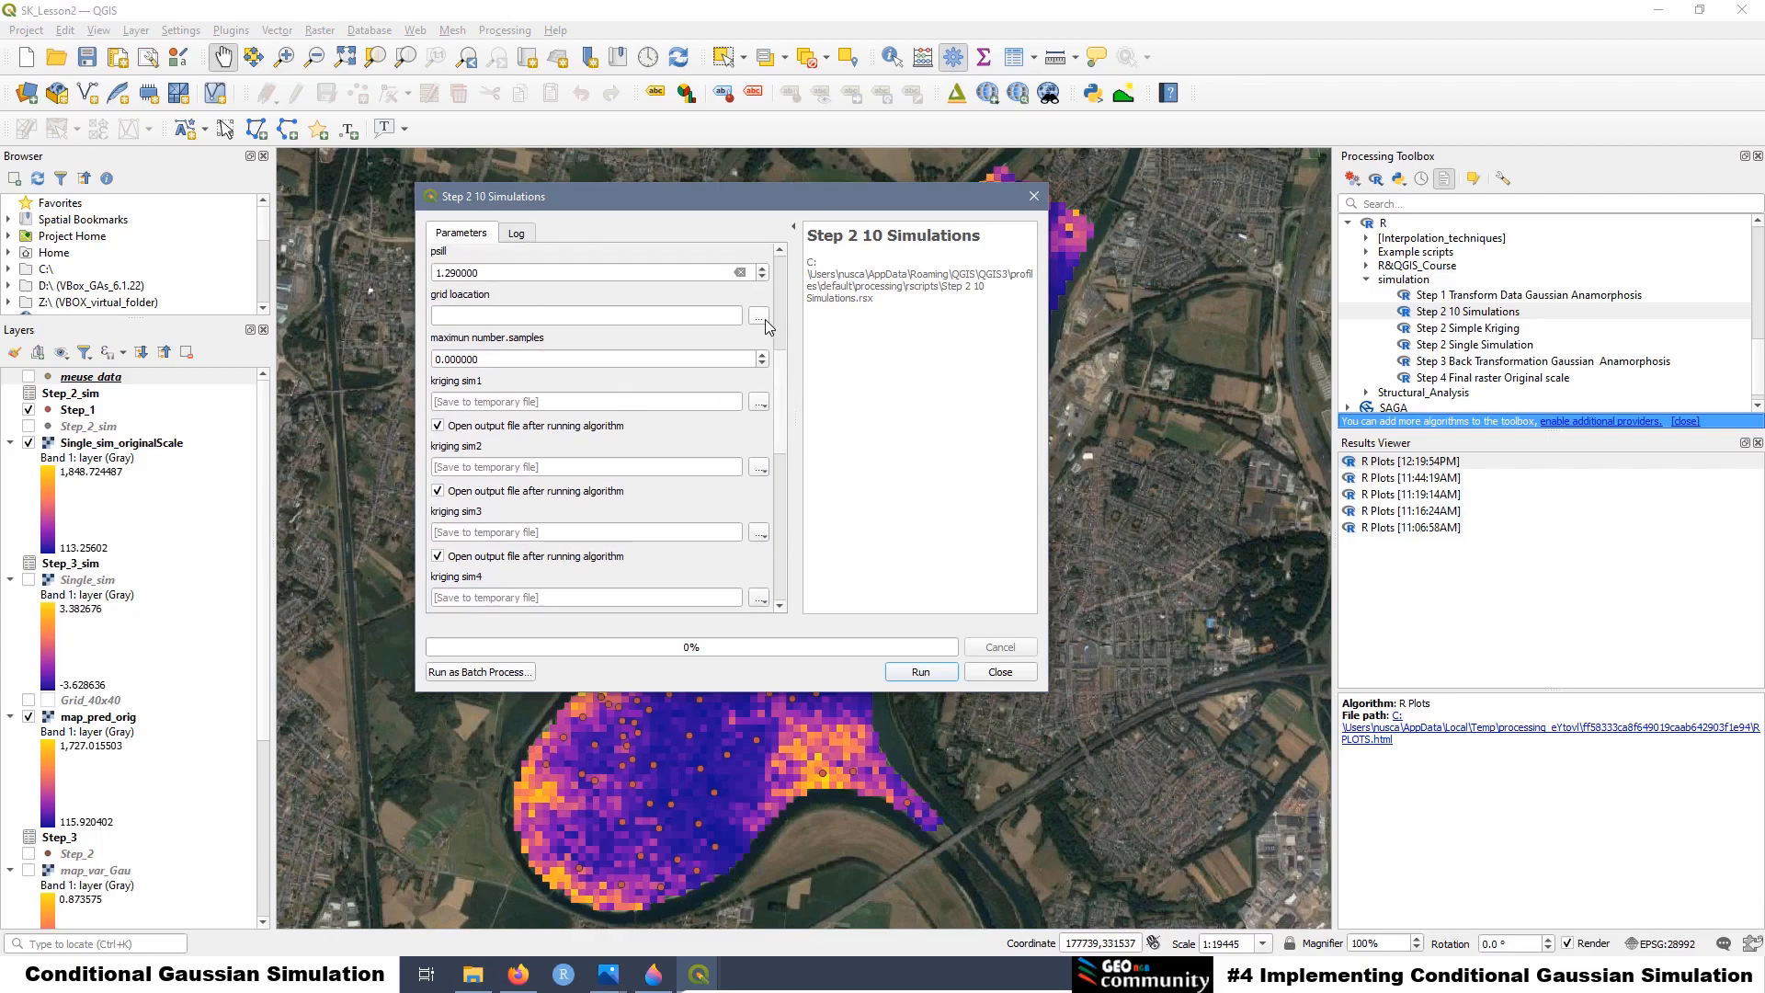
left_click(760, 316)
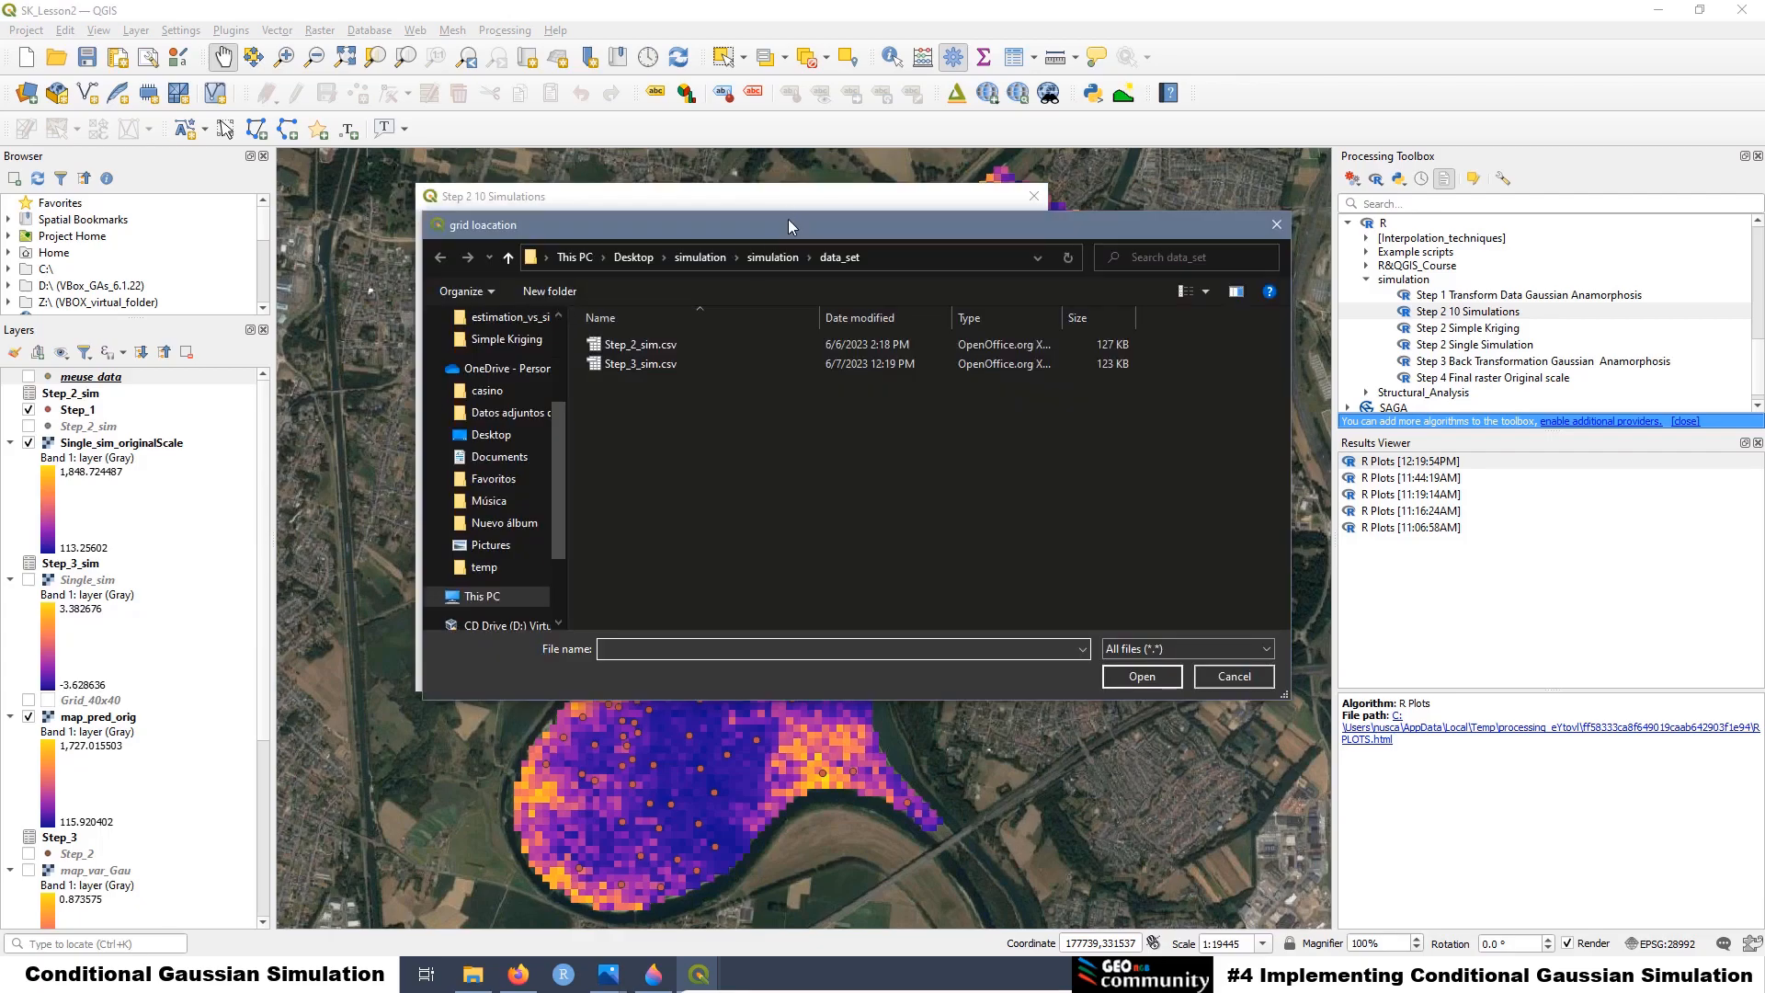
left_click(698, 259)
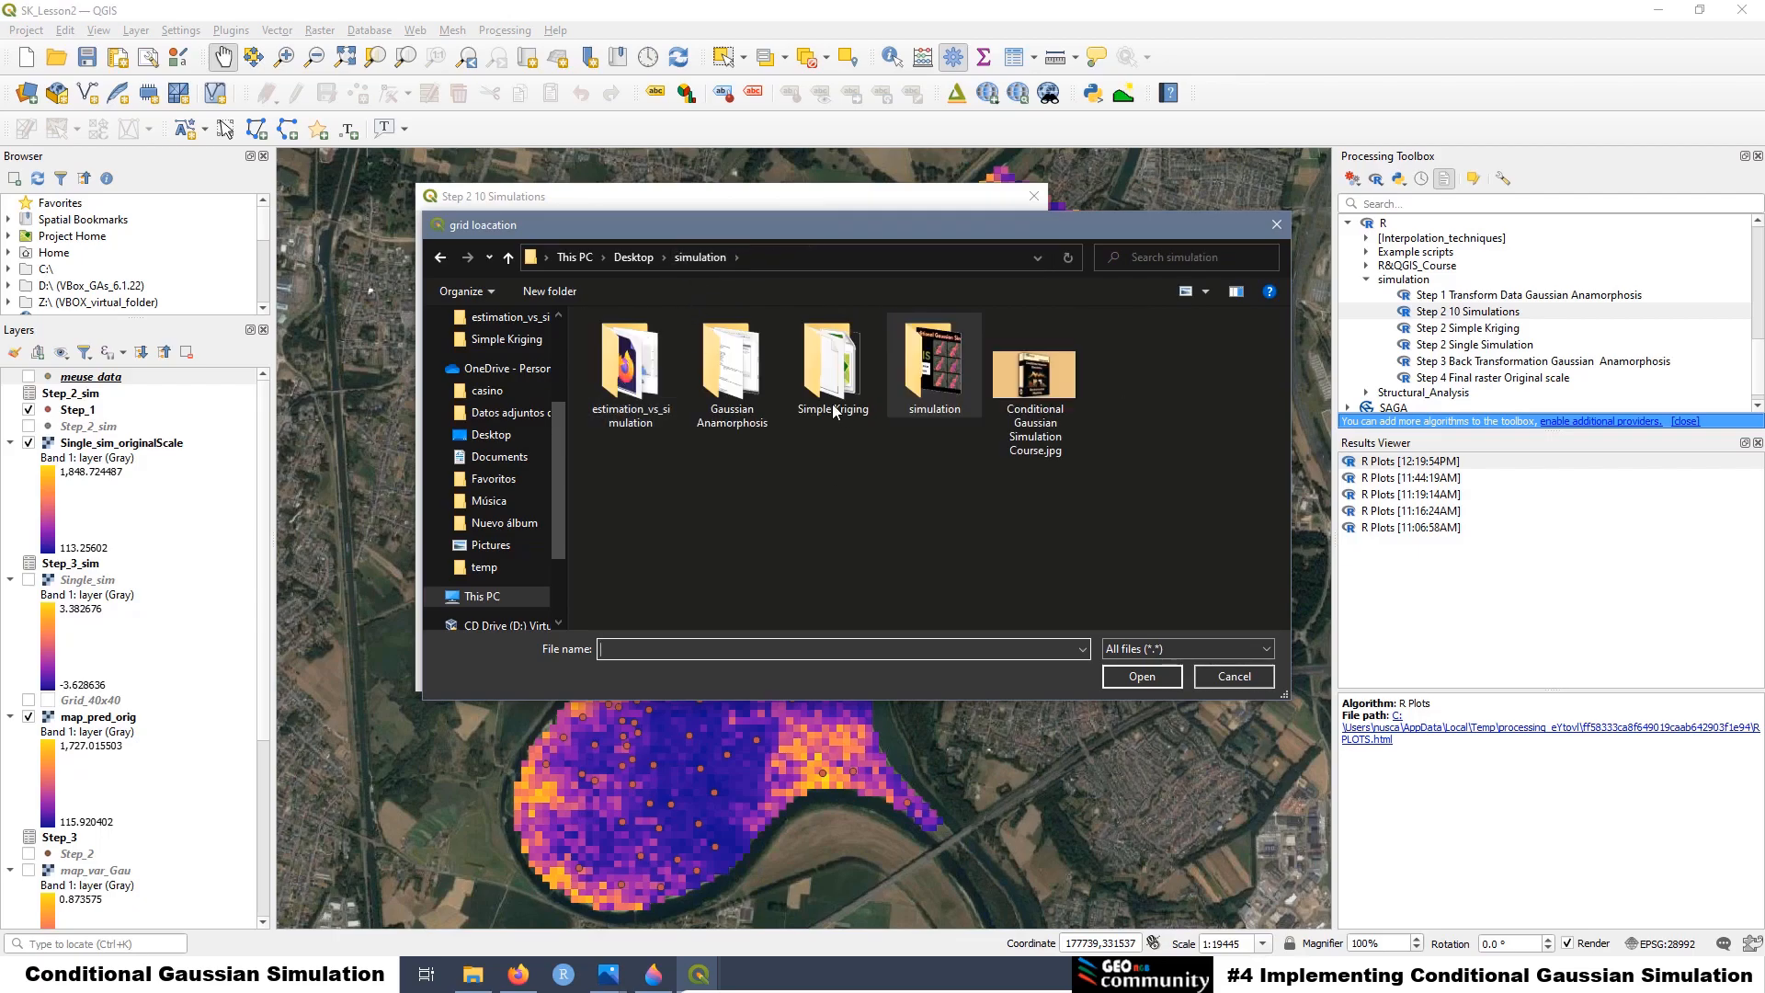
double_click(835, 410)
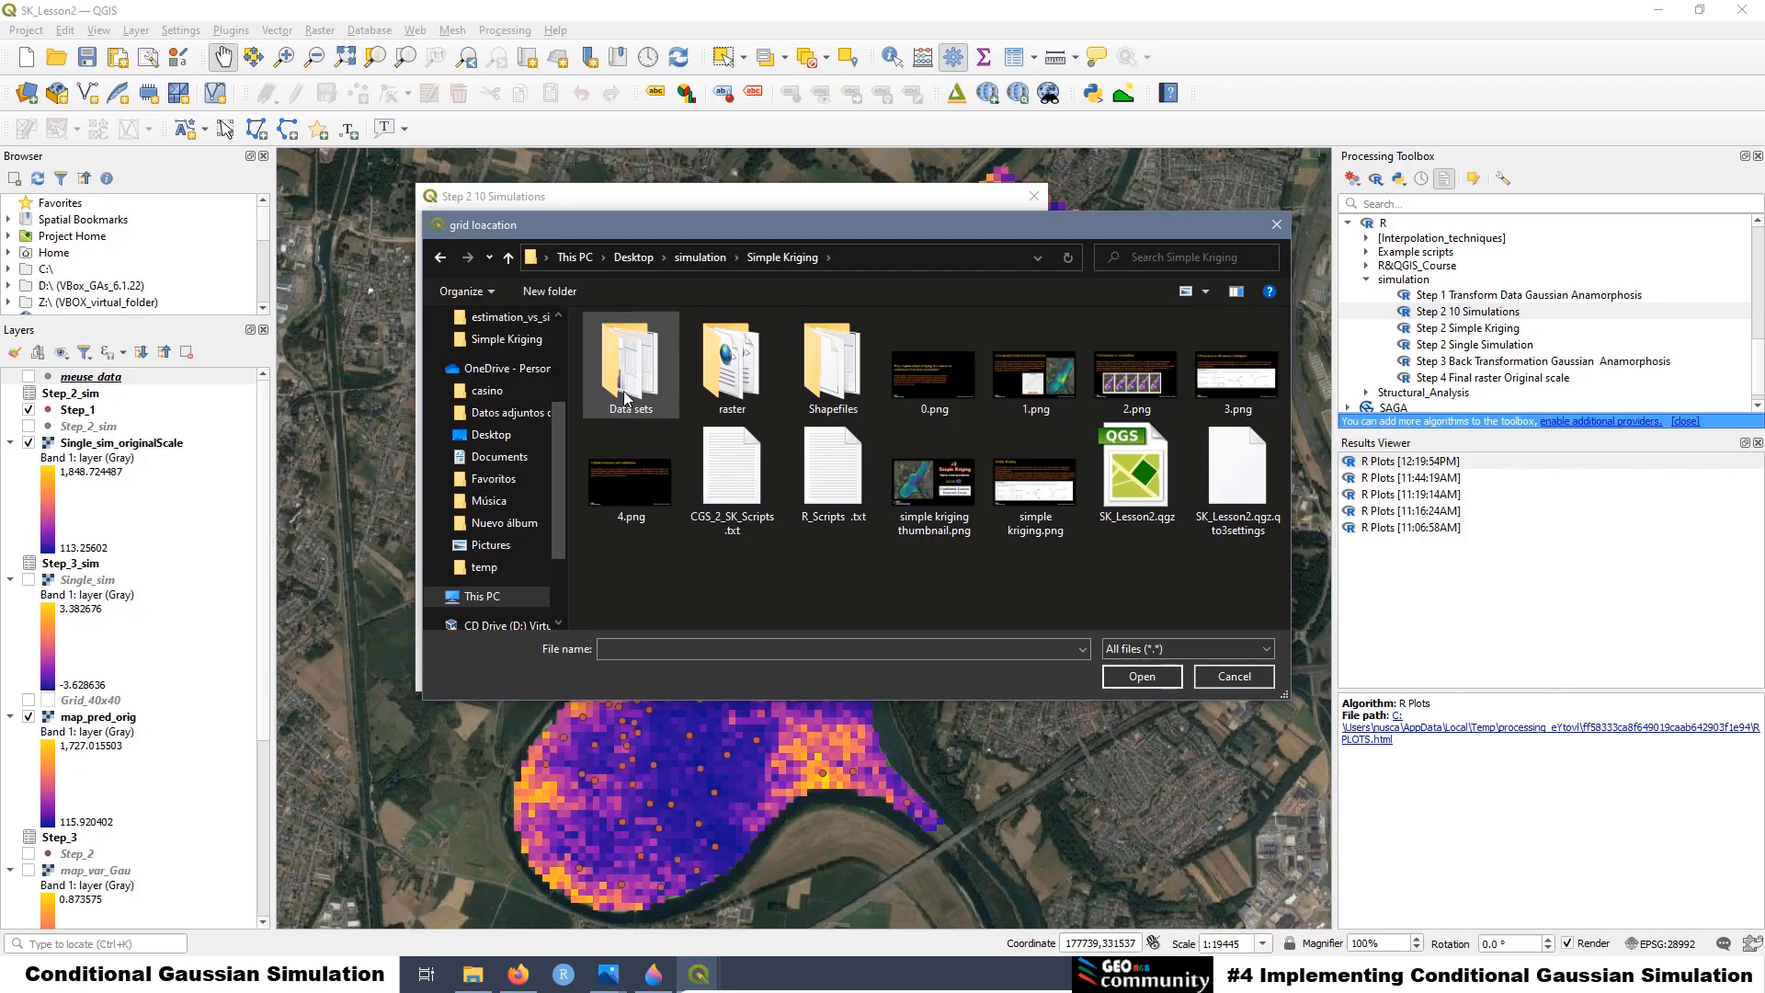
double_click(626, 395)
left_click(642, 344)
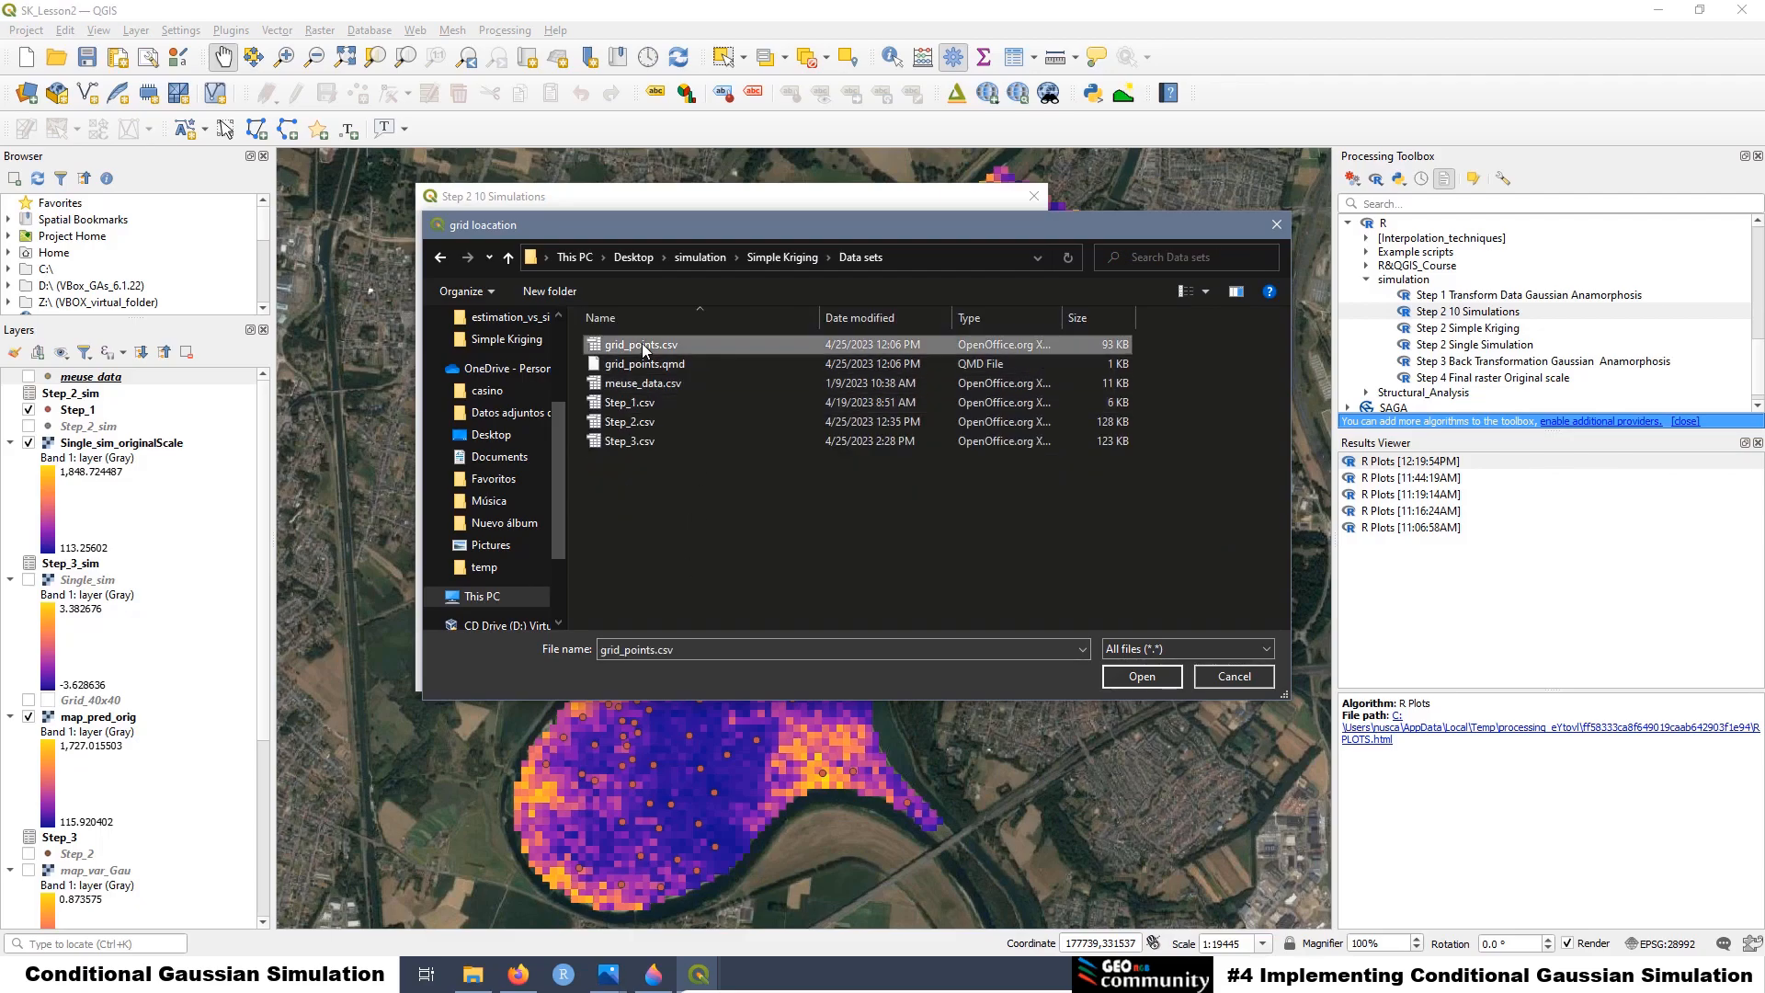
left_click(1140, 674)
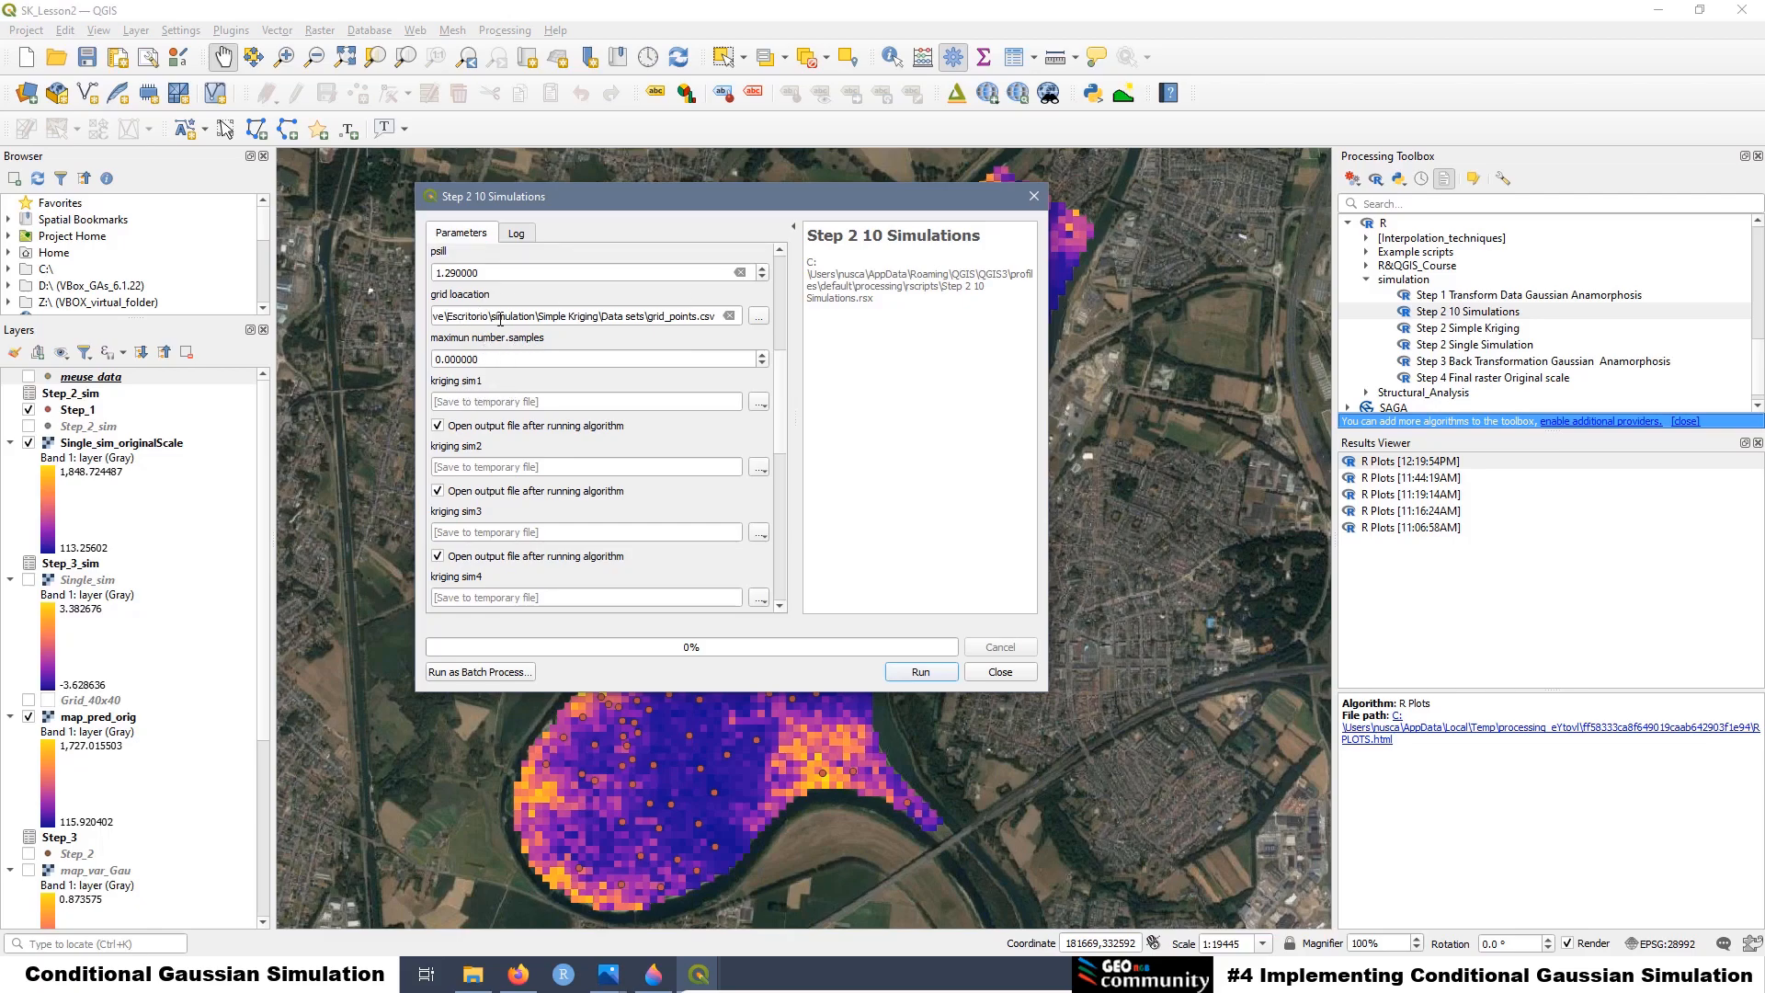
left_click_drag(487, 358, 434, 359)
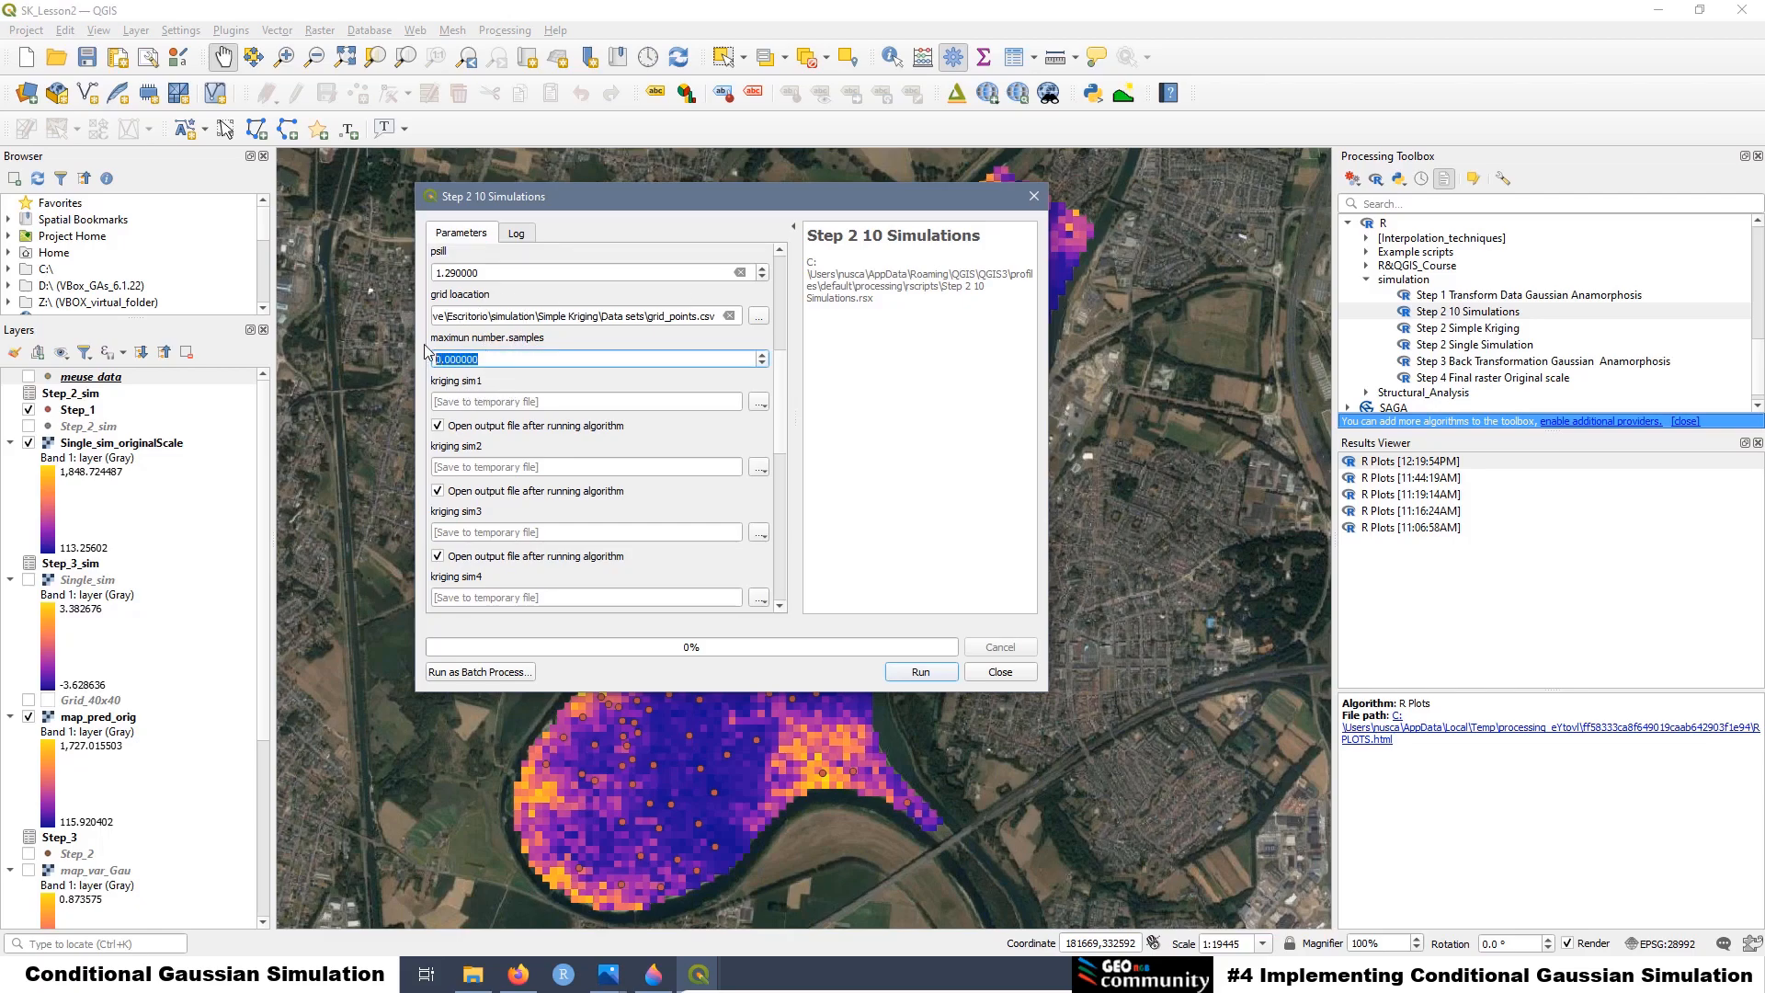
type("15")
Set the kriging sim1 output to a TIF file named Sim1 in the simulation project's Rasters folder
left_click_drag(781, 422, 784, 570)
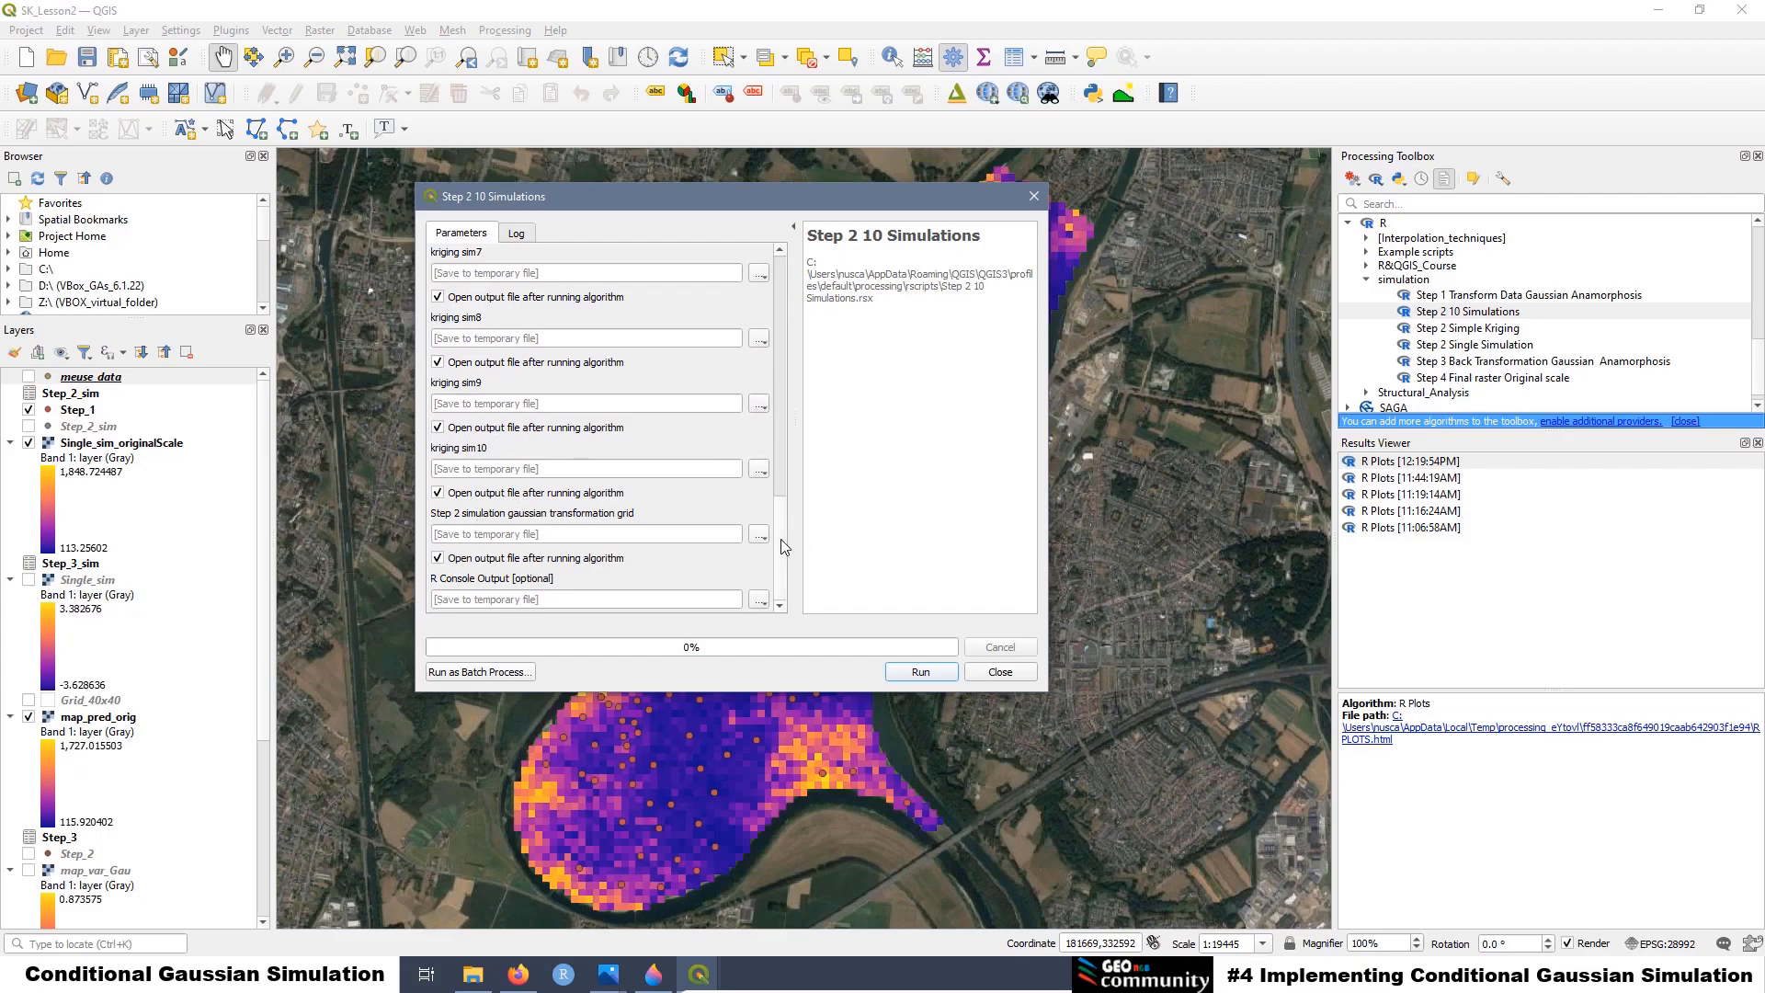
left_click_drag(781, 539, 791, 379)
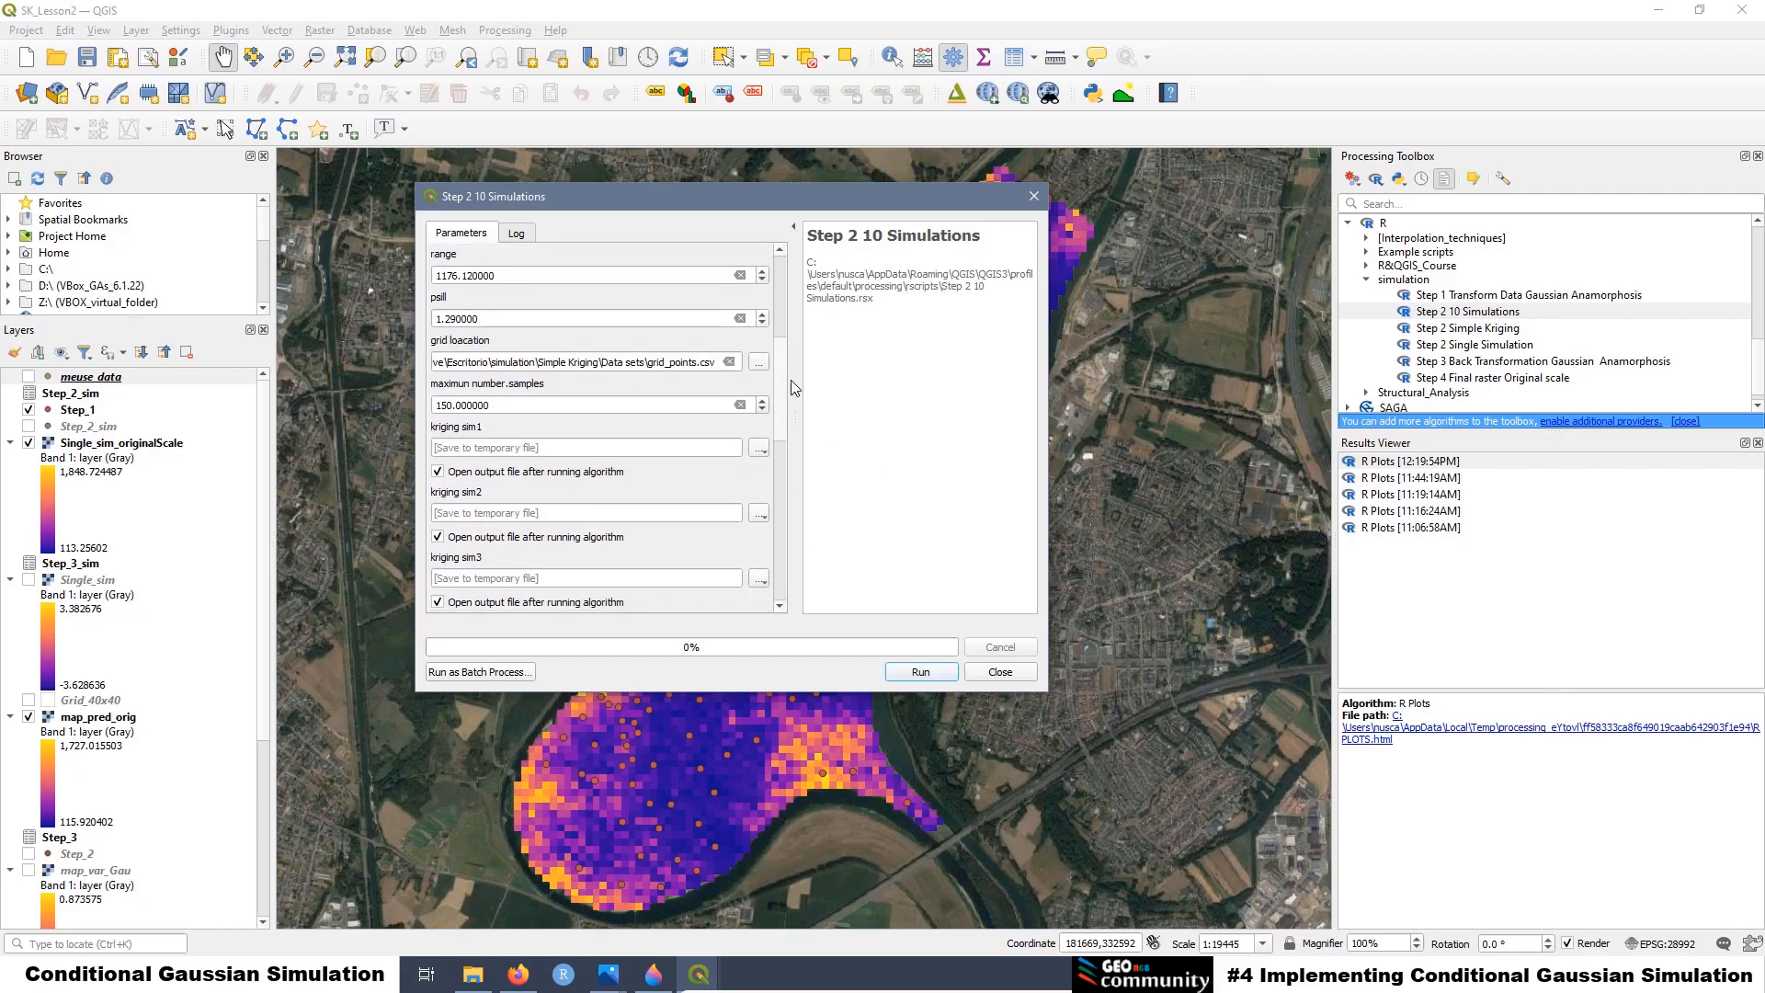
left_click(760, 449)
left_click(807, 491)
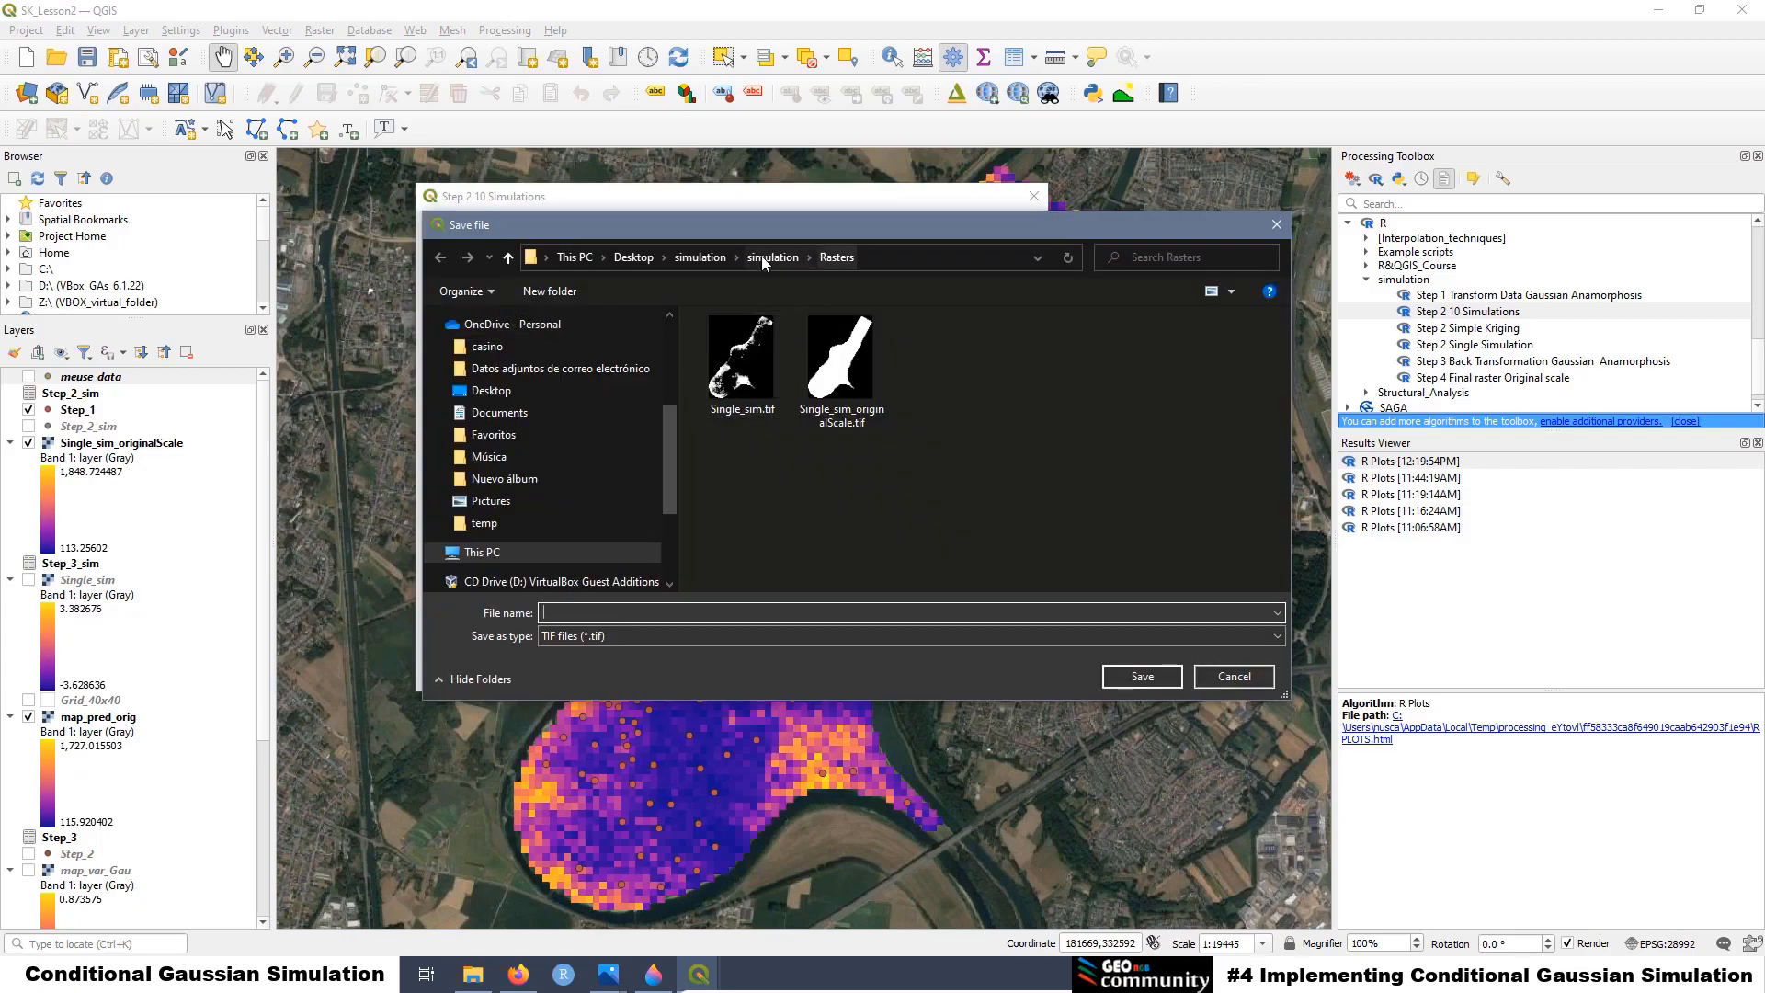
left_click(759, 256)
left_click(721, 258)
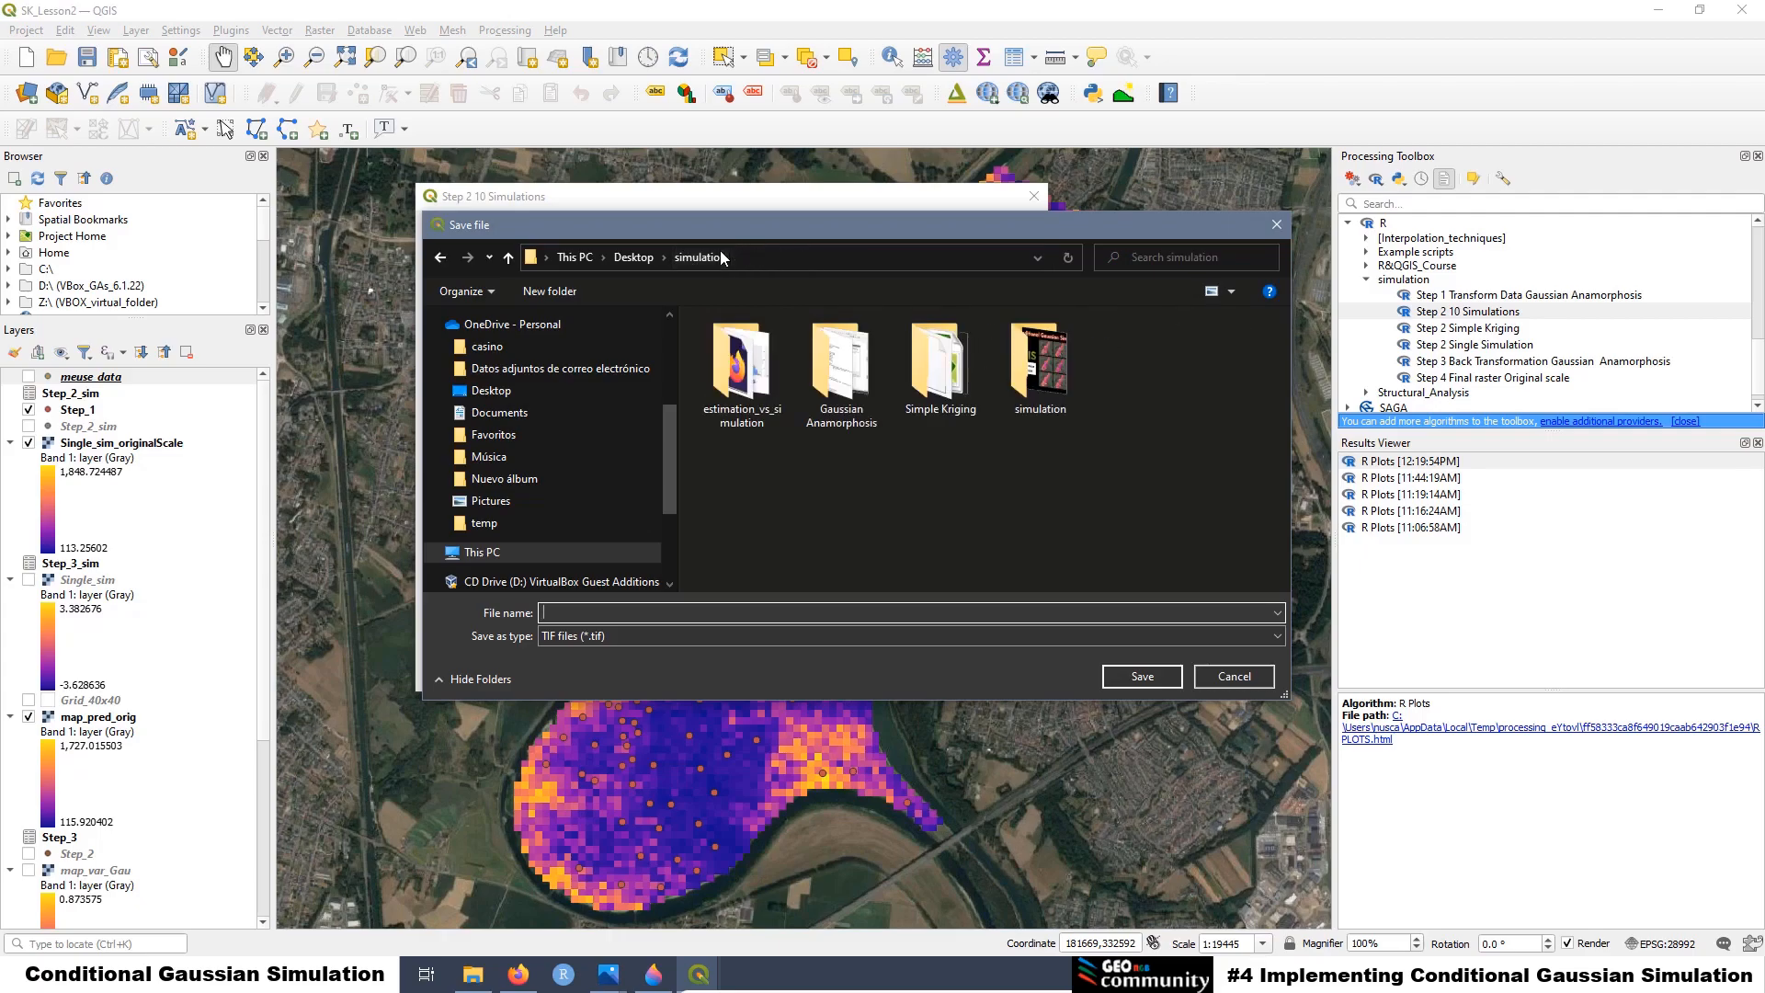
double_click(1037, 368)
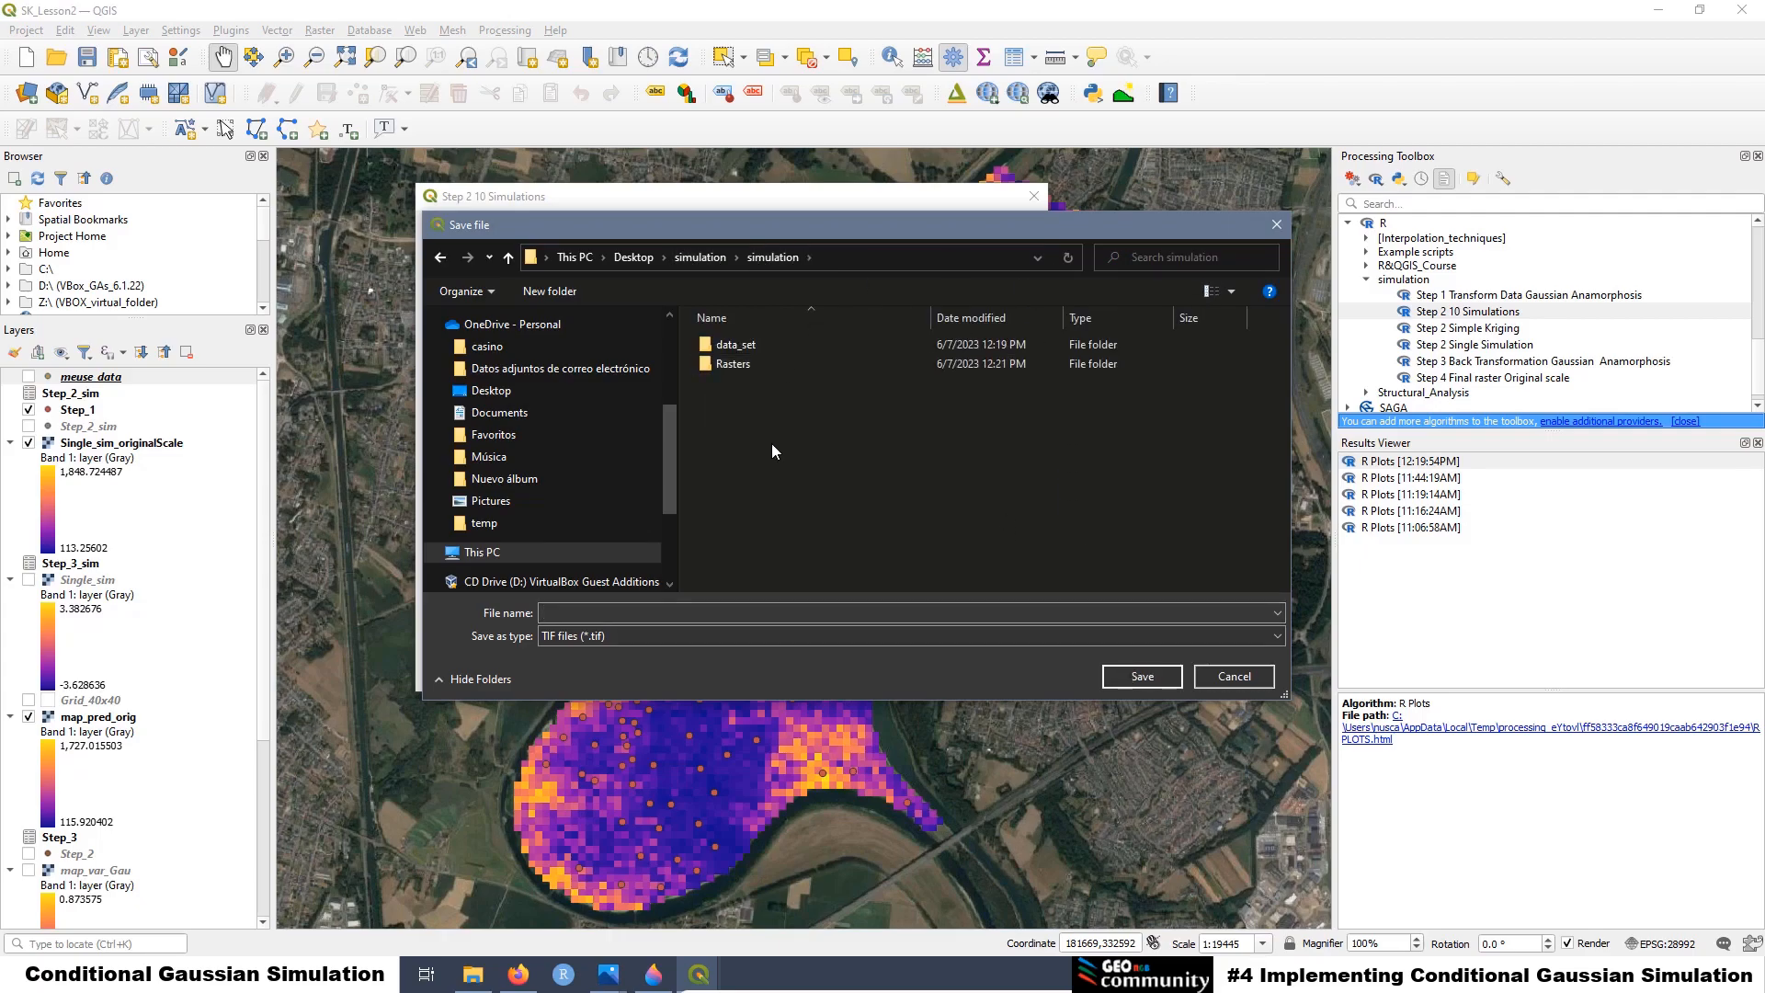
double_click(732, 364)
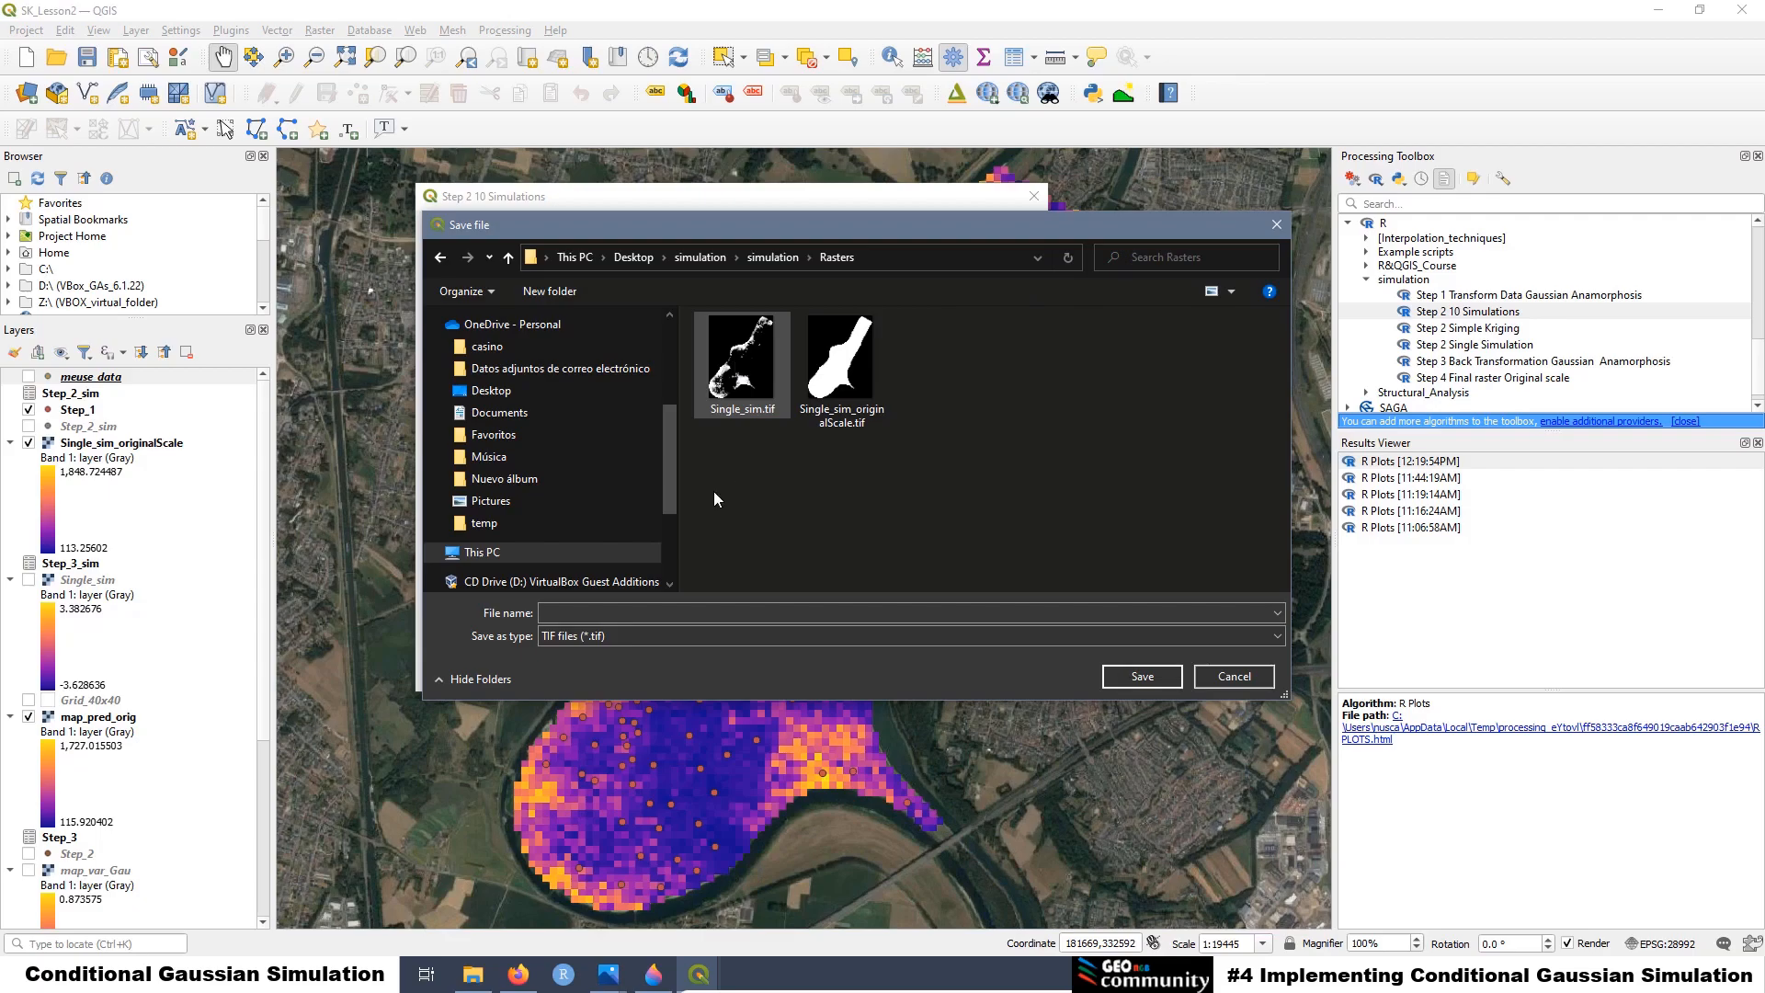
left_click(591, 612)
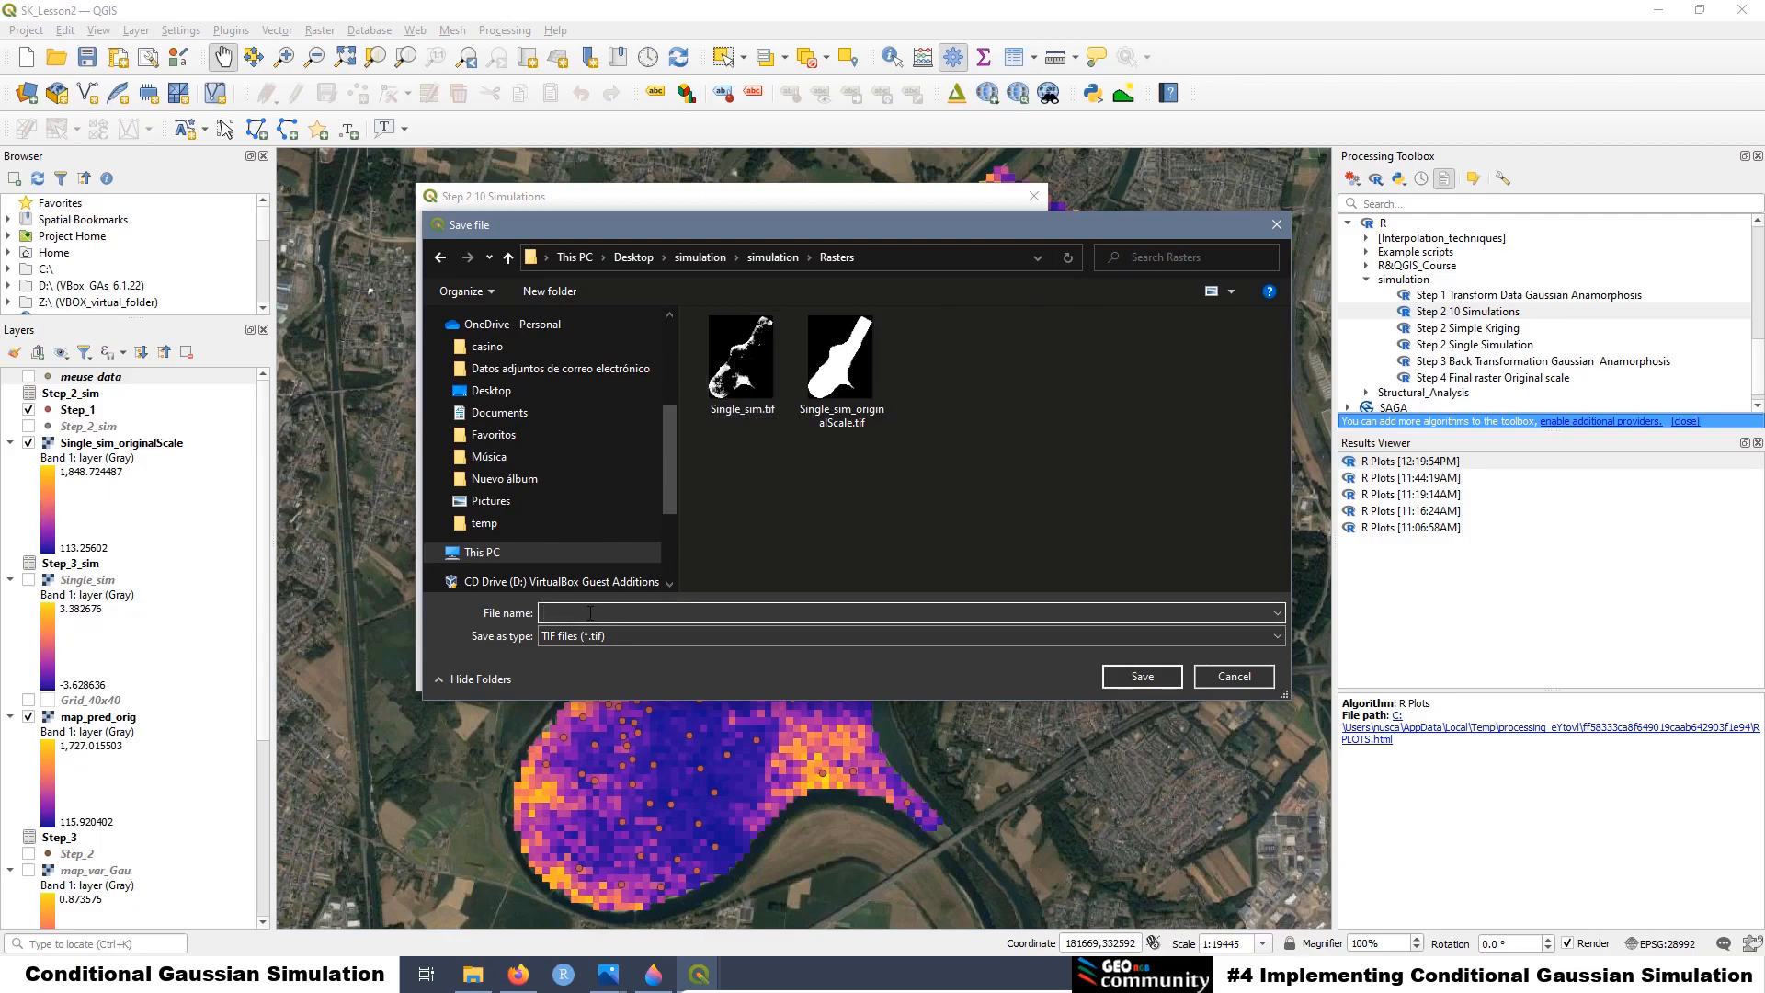
type("Si")
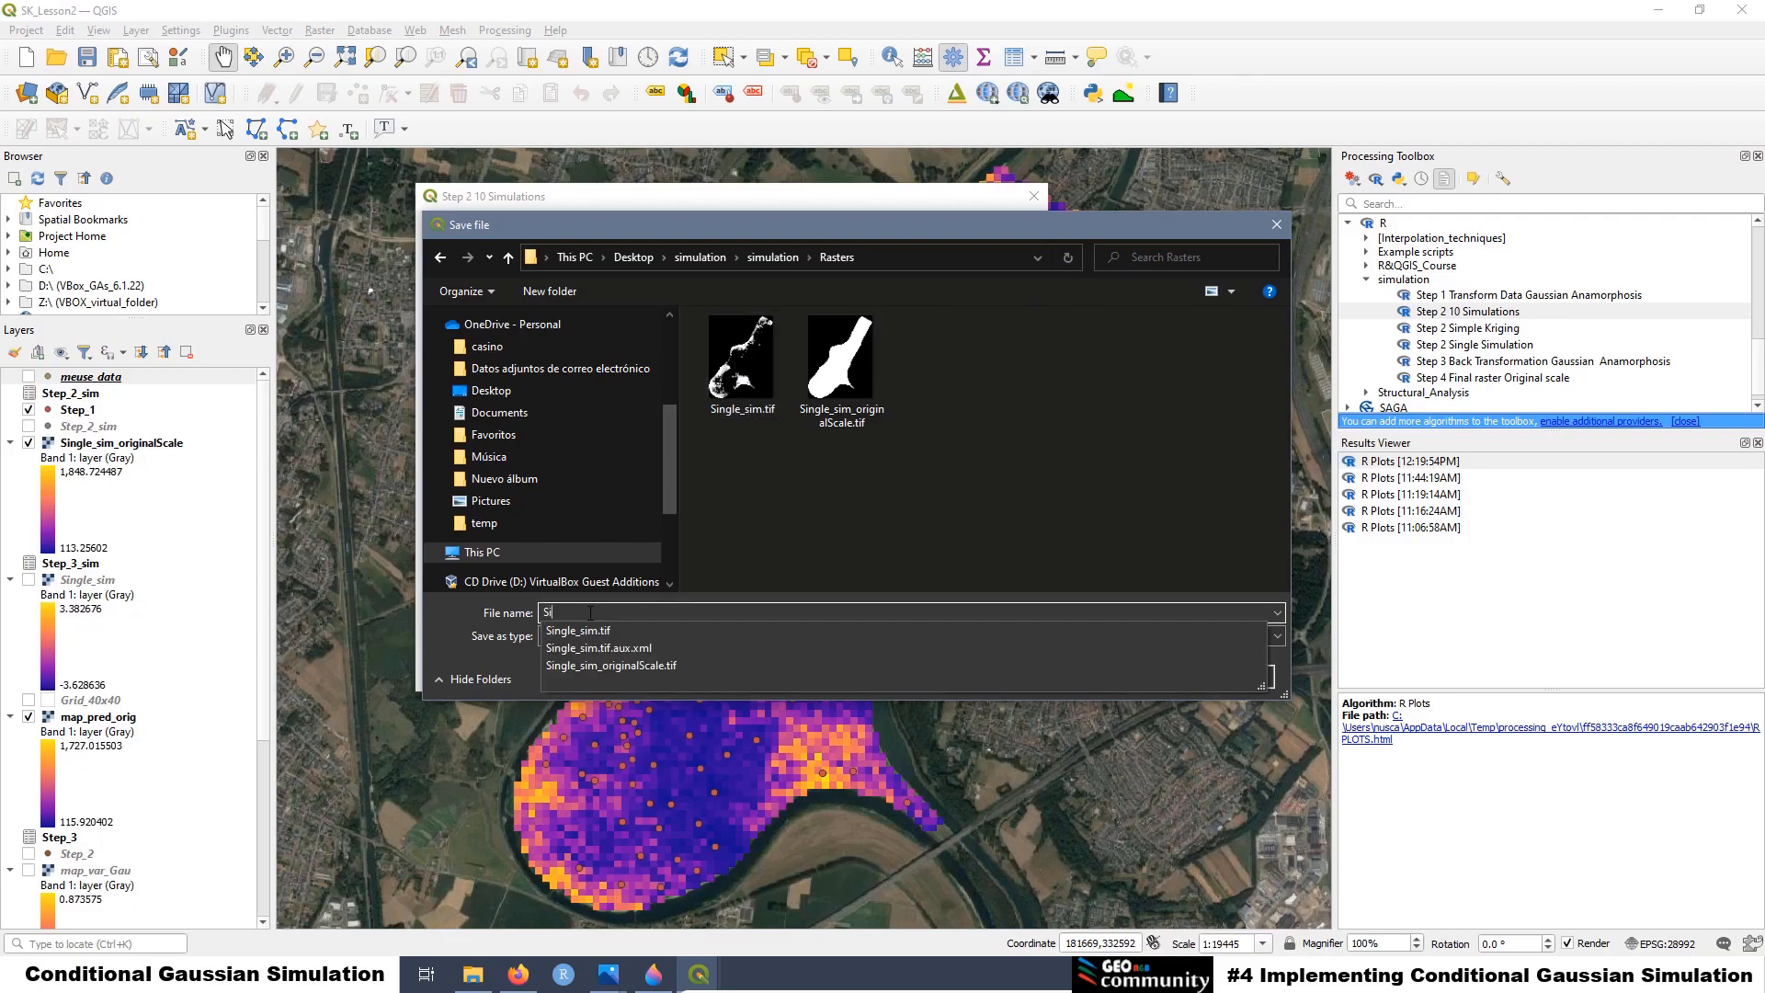
type("m1")
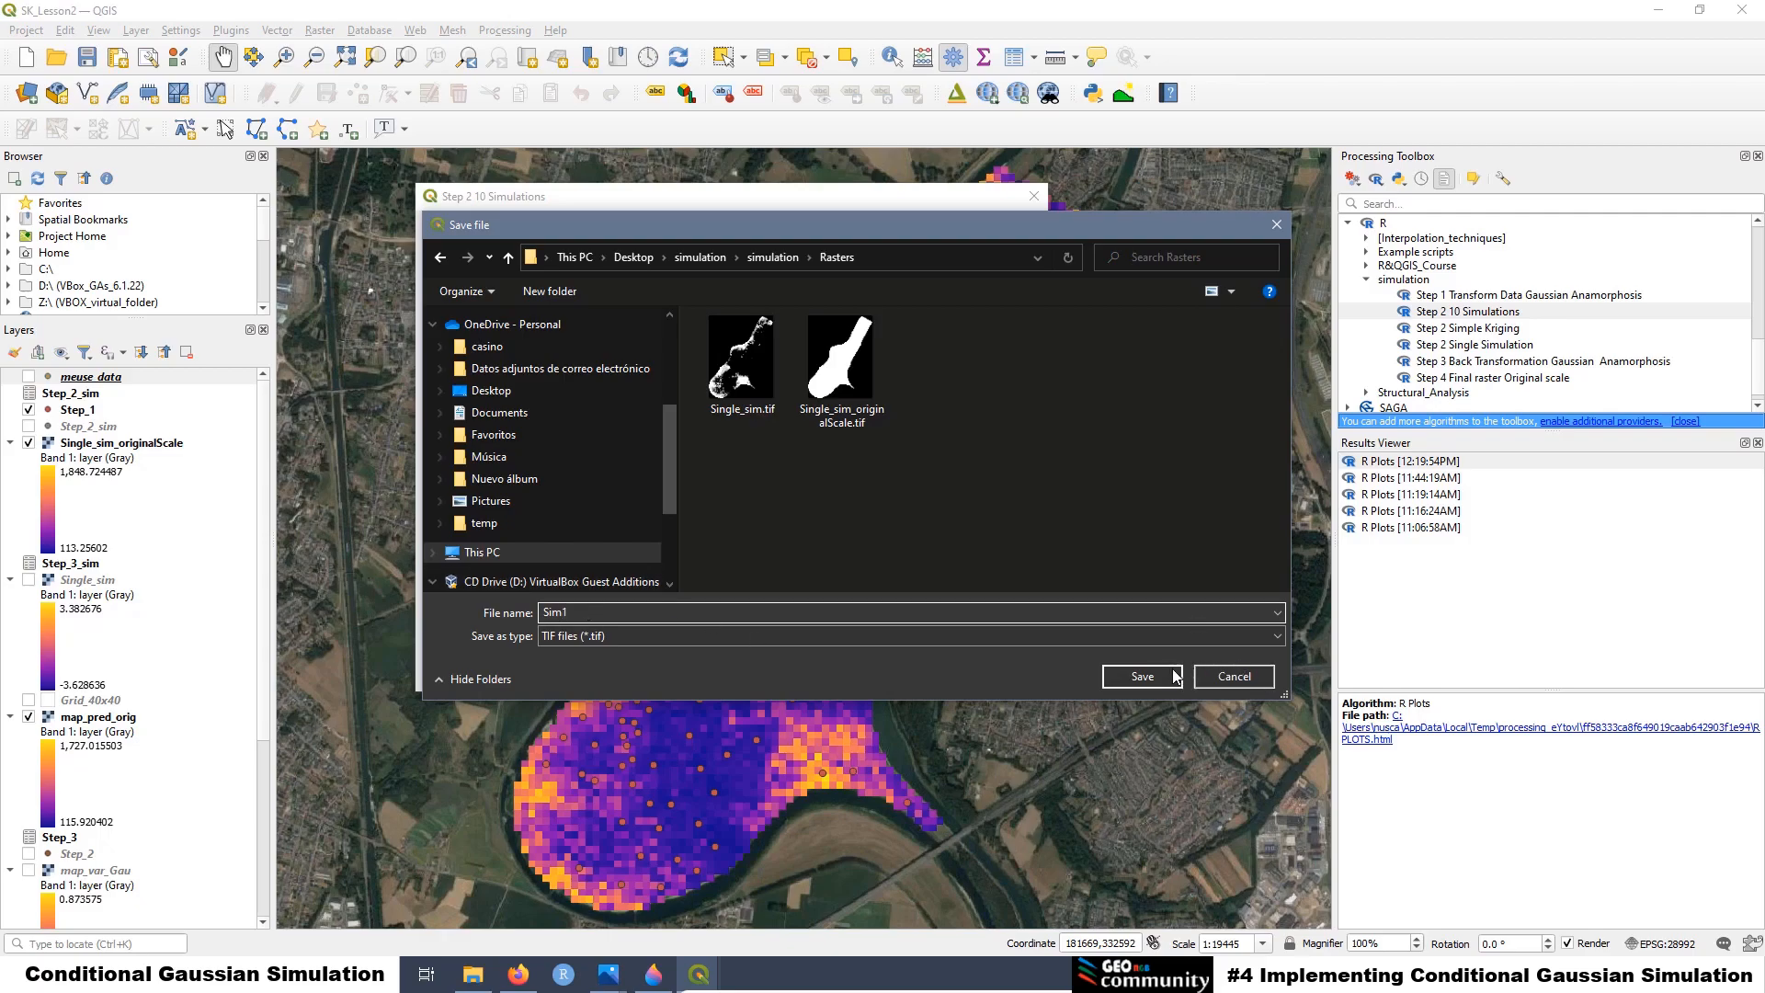
left_click(1142, 675)
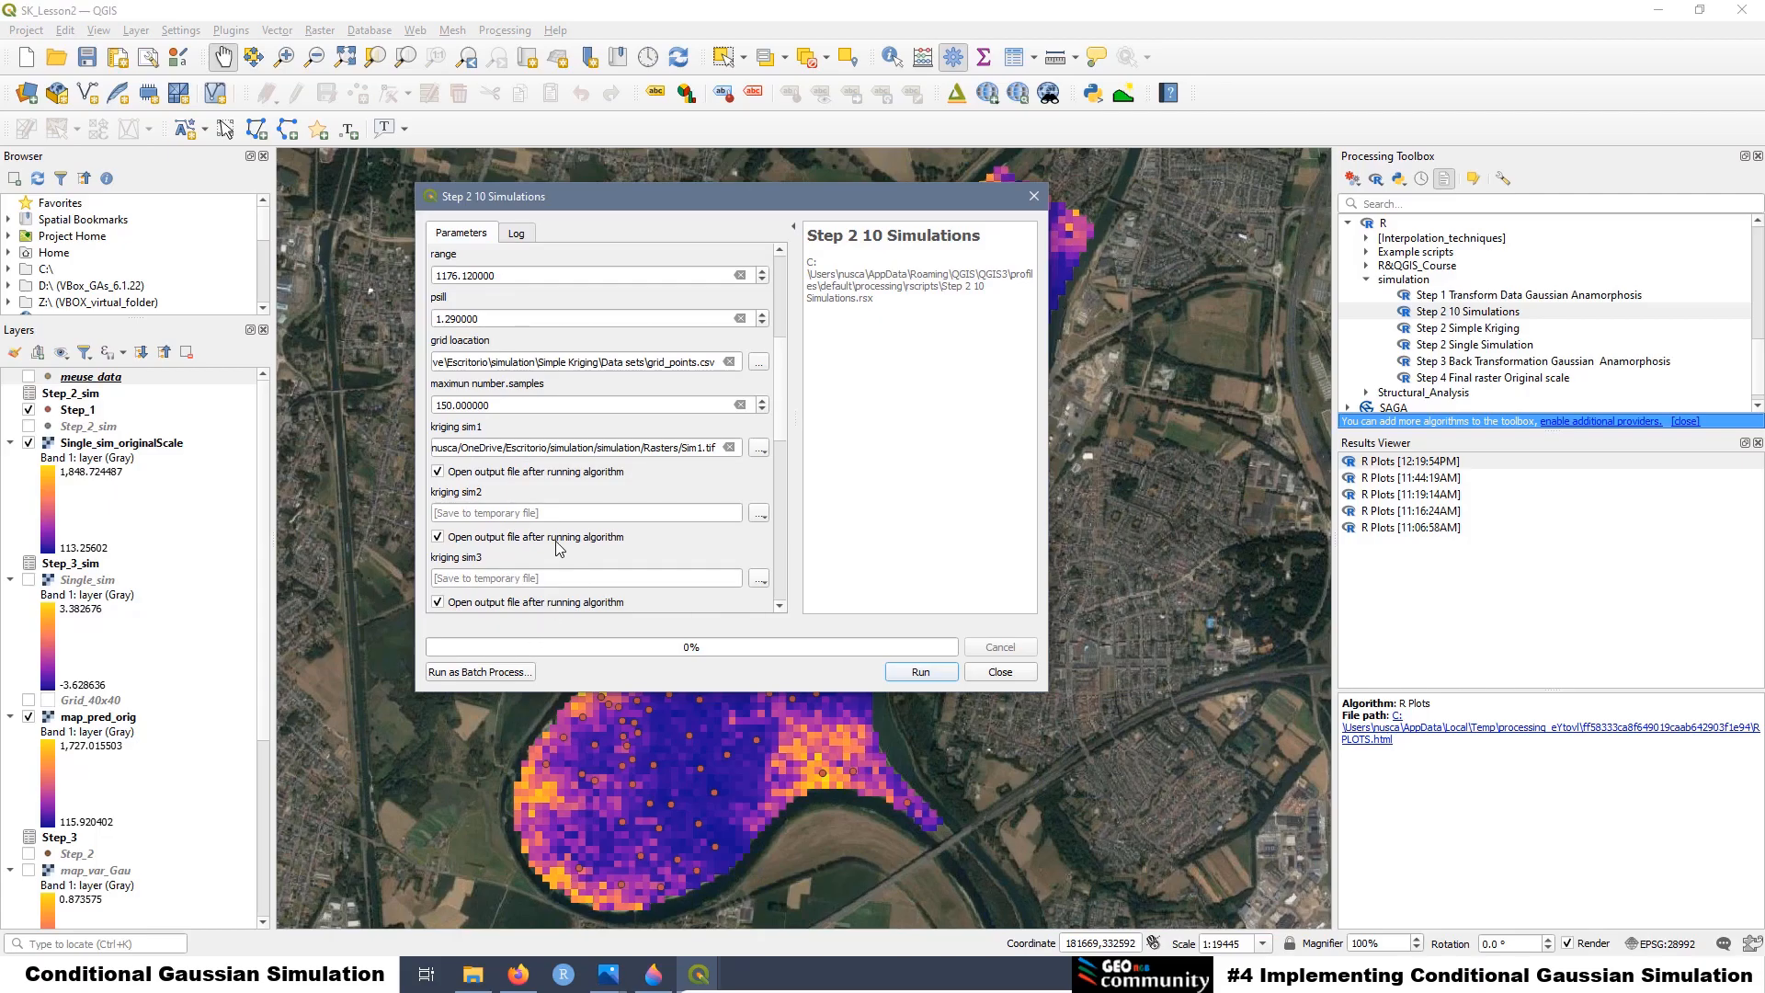
Set the kriging sim2 output to a TIF file named Sim2 in the same Rasters folder
left_click(760, 515)
type("Sim2")
left_click(1142, 676)
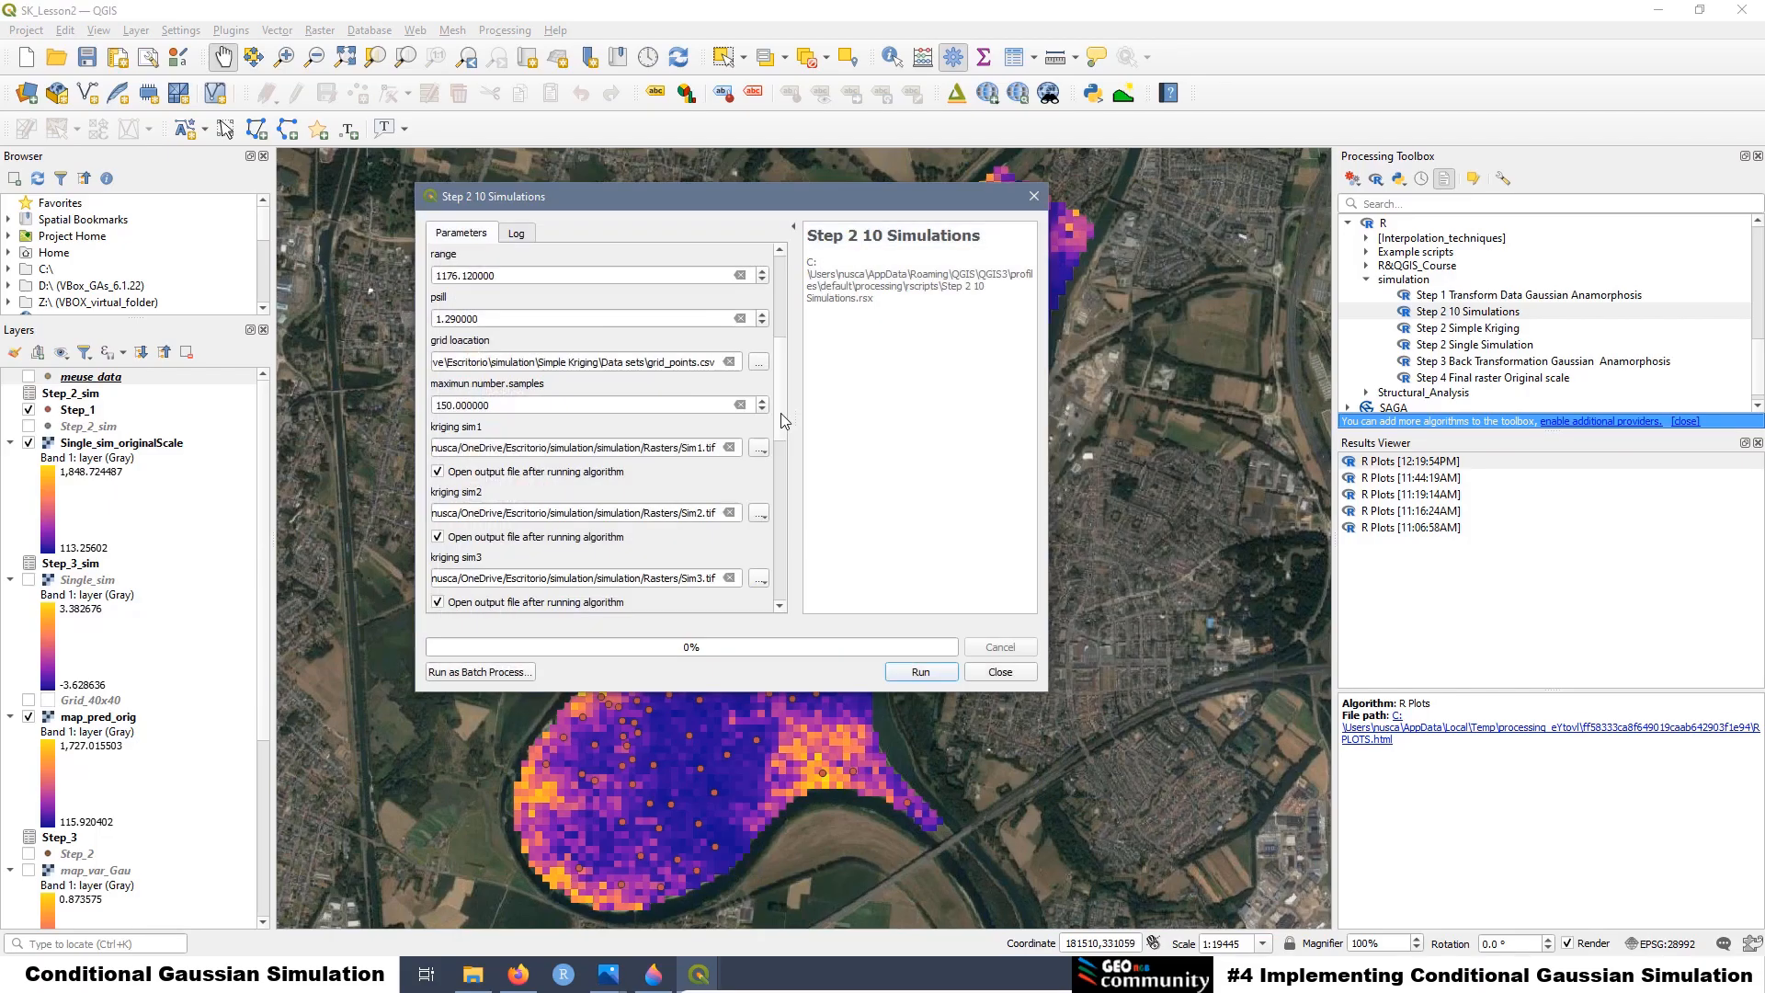
Set the remaining kriging outputs up to sim10 to matching TIF files in the Rasters folder, ending with Sim10.tif
left_click_drag(781, 412, 781, 481)
left_click(1140, 682)
left_click(1142, 678)
left_click(464, 600)
type("Sim10.tif")
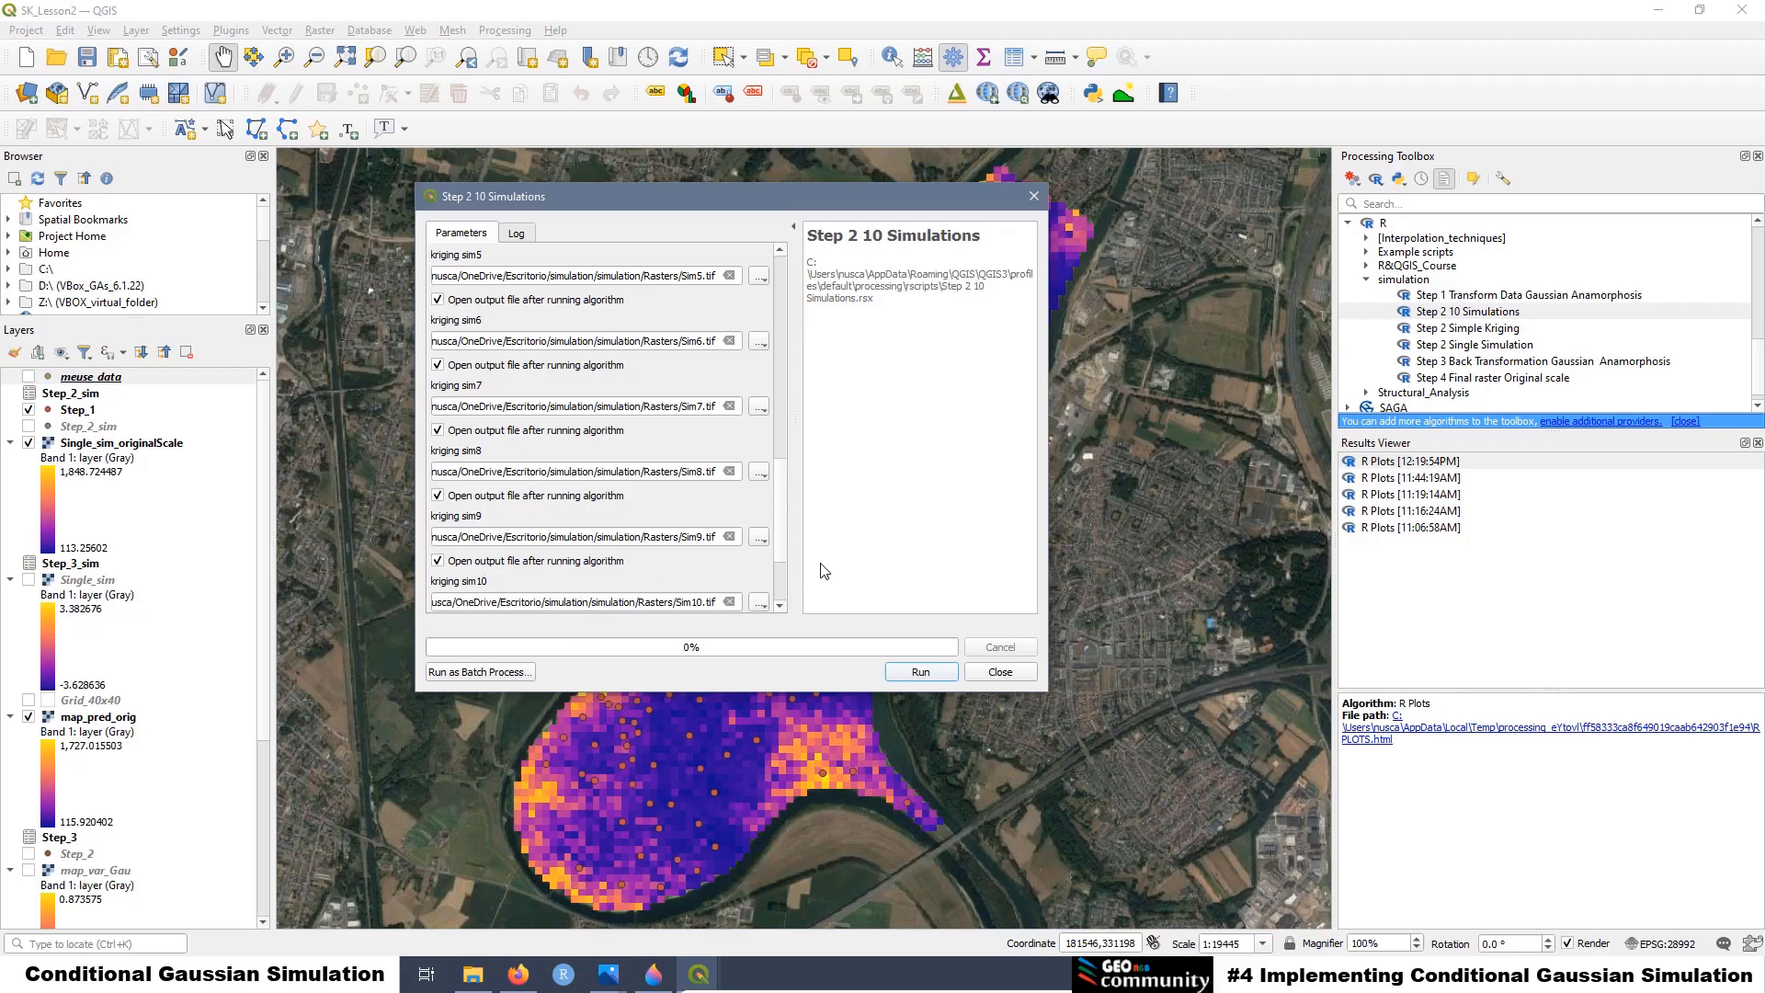
Set the Step 2 simulation gaussian transformation grid output to Step_2_10_sim.csv in the simulation project's data_set folder
left_click_drag(782, 550, 781, 588)
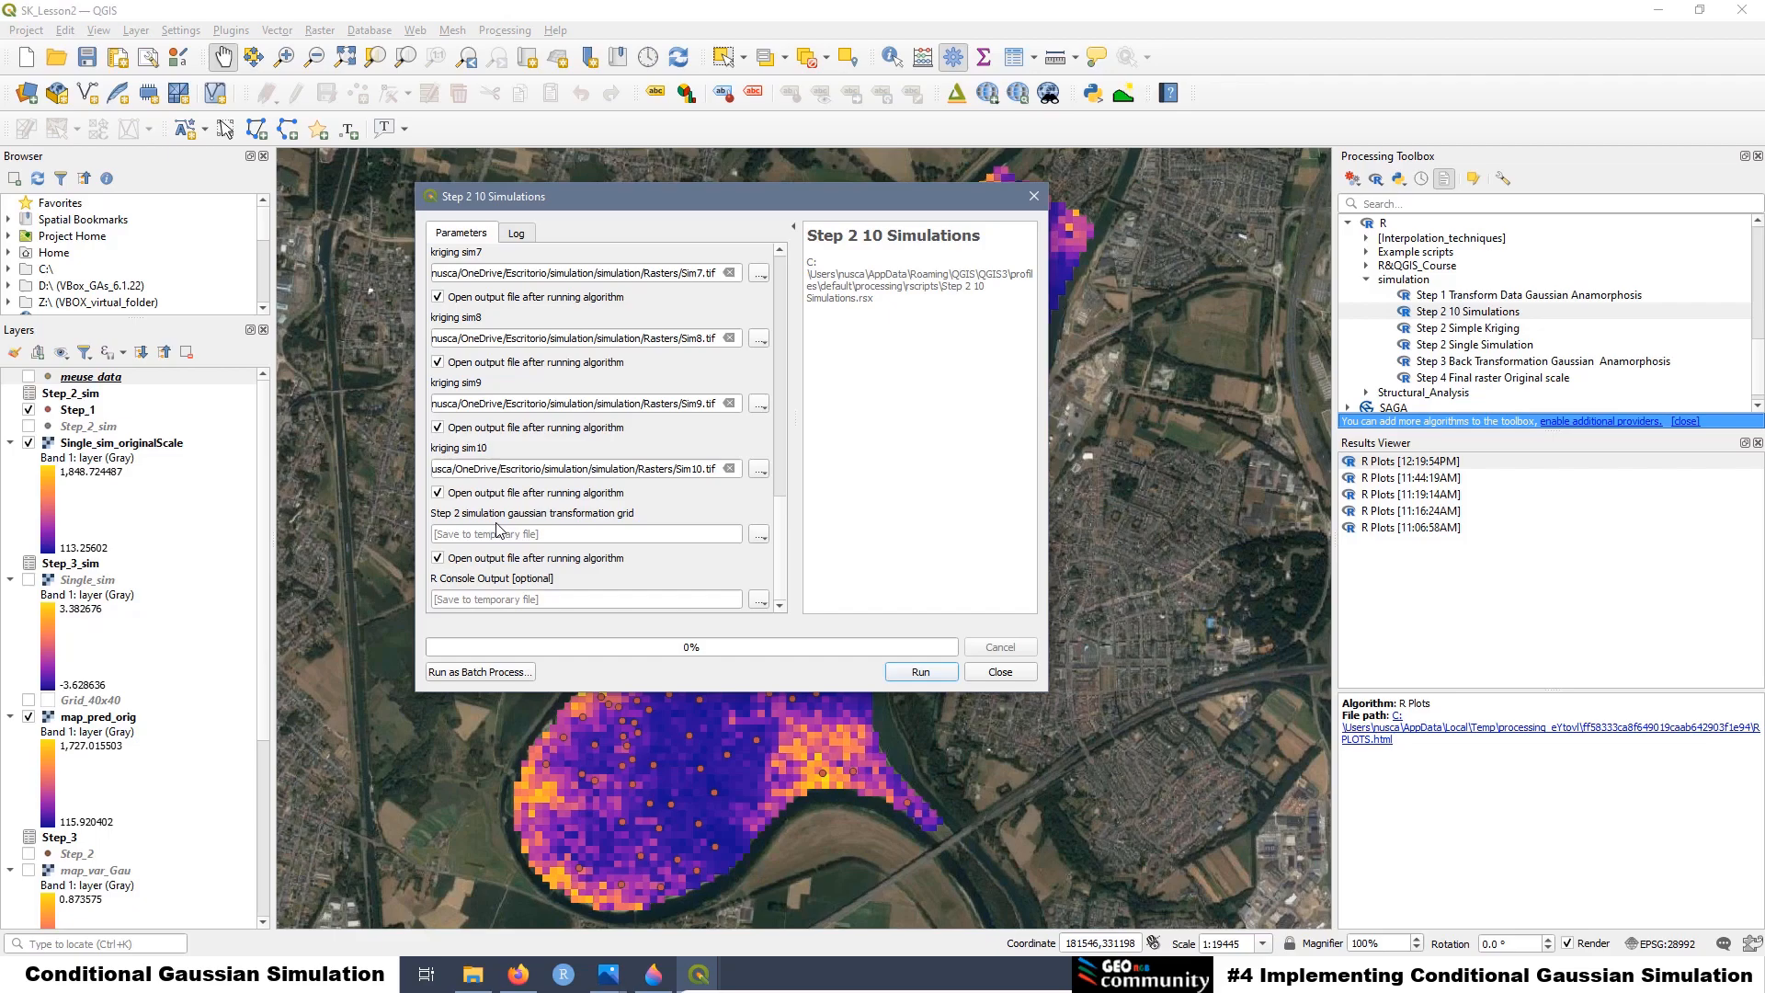
left_click(759, 534)
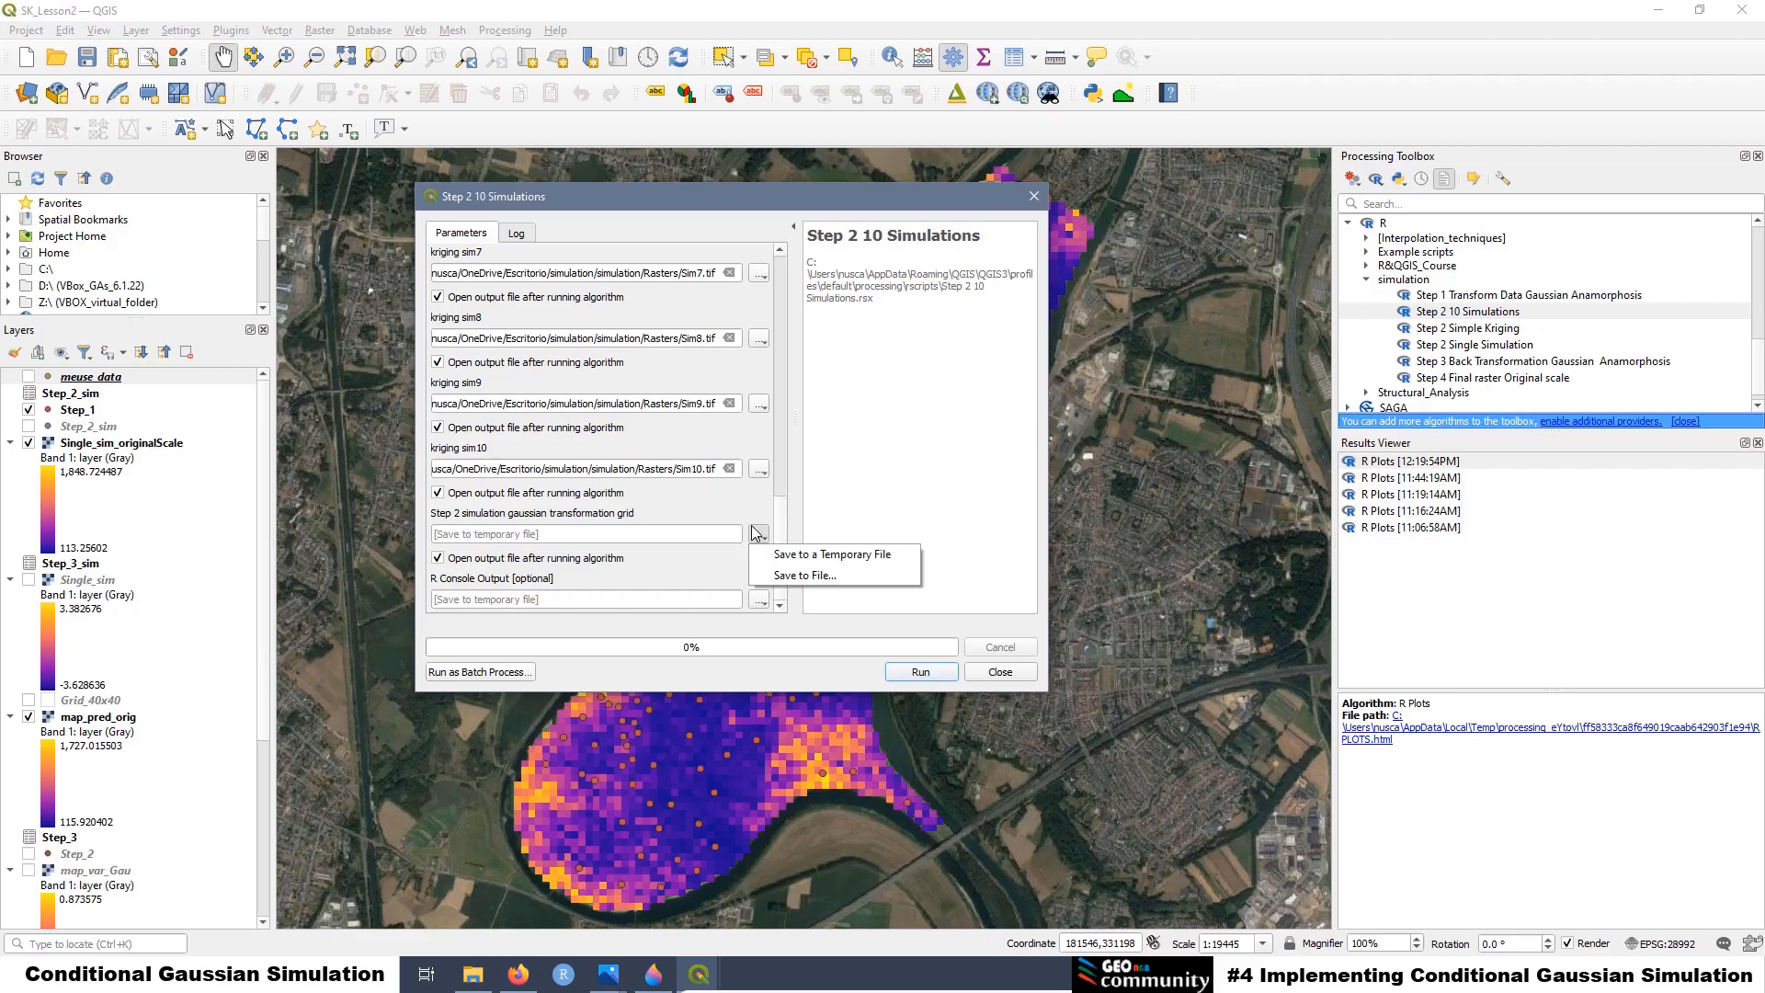
left_click(787, 576)
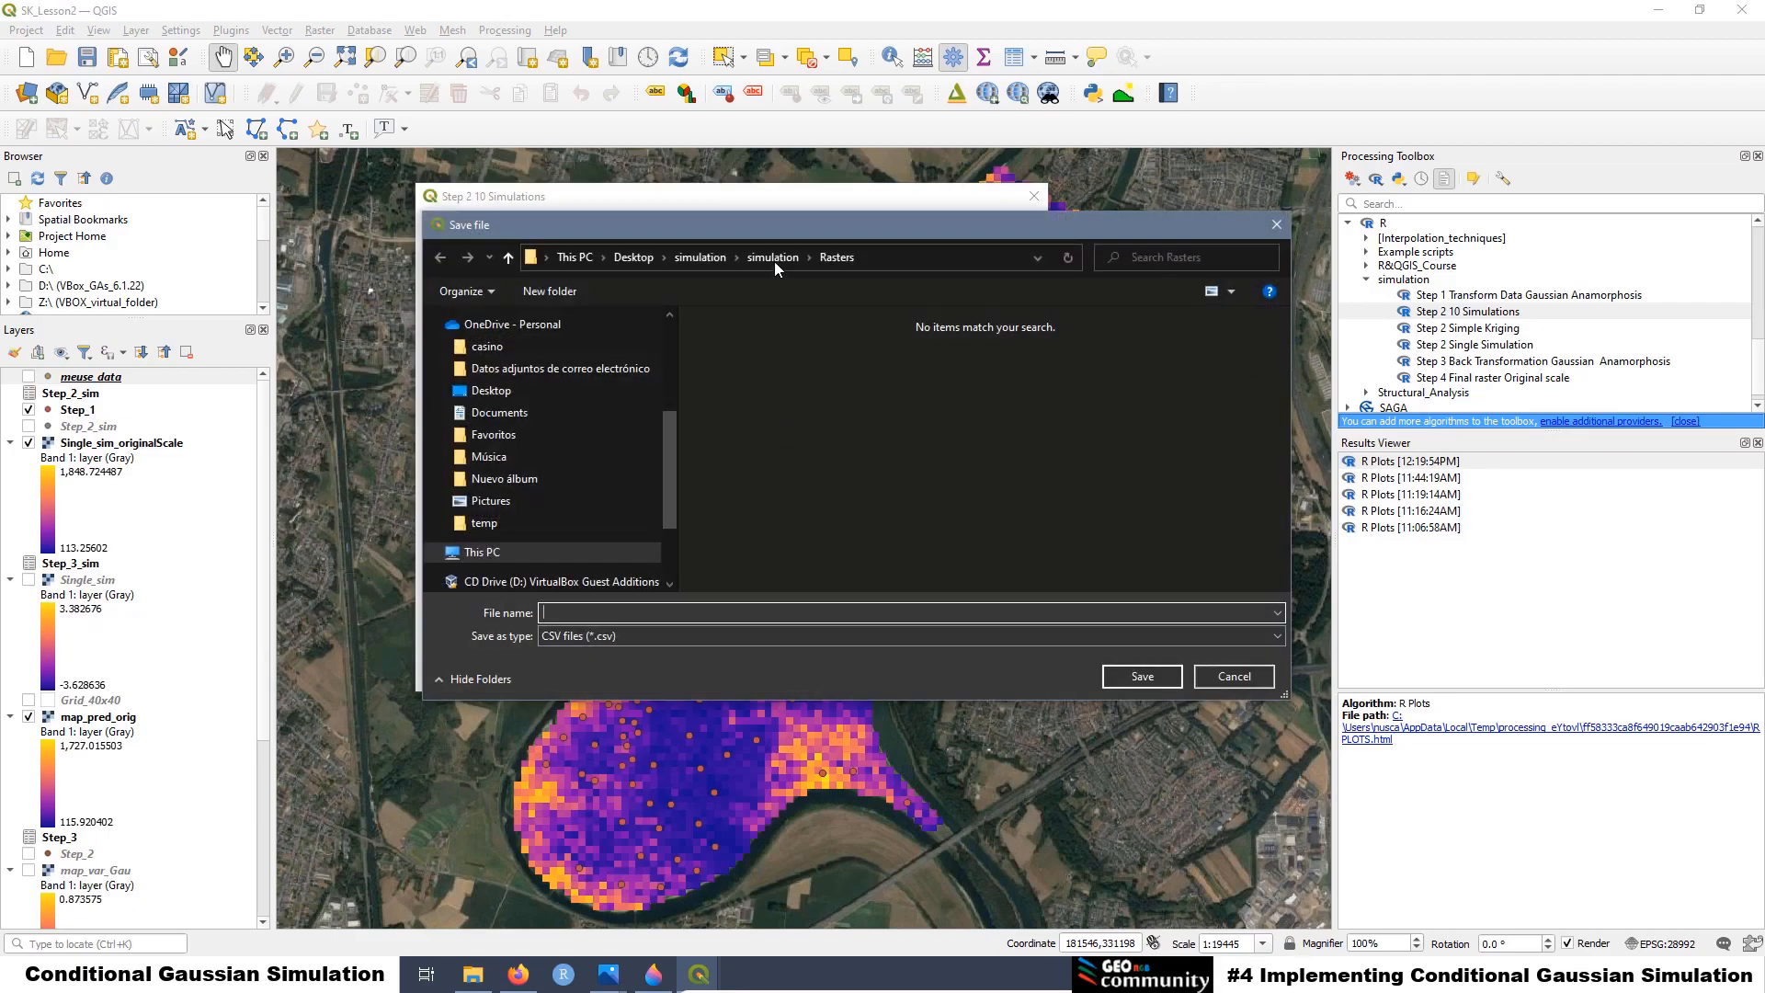
left_click(775, 258)
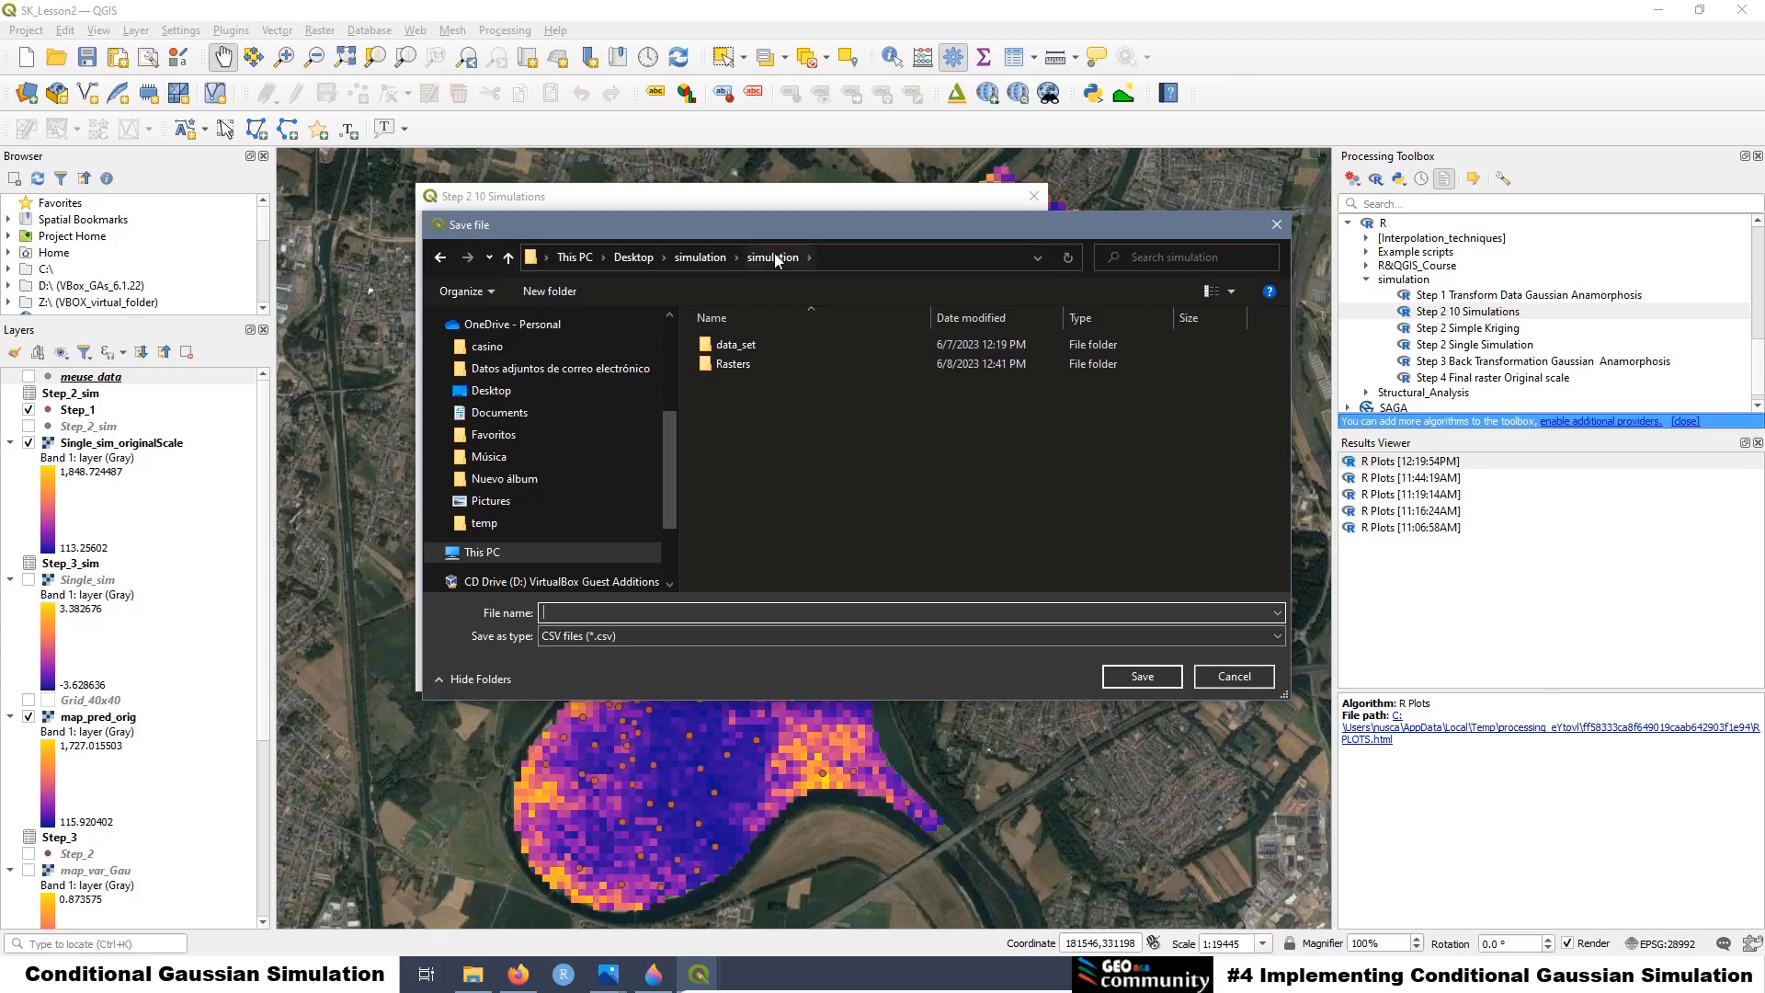
double_click(737, 344)
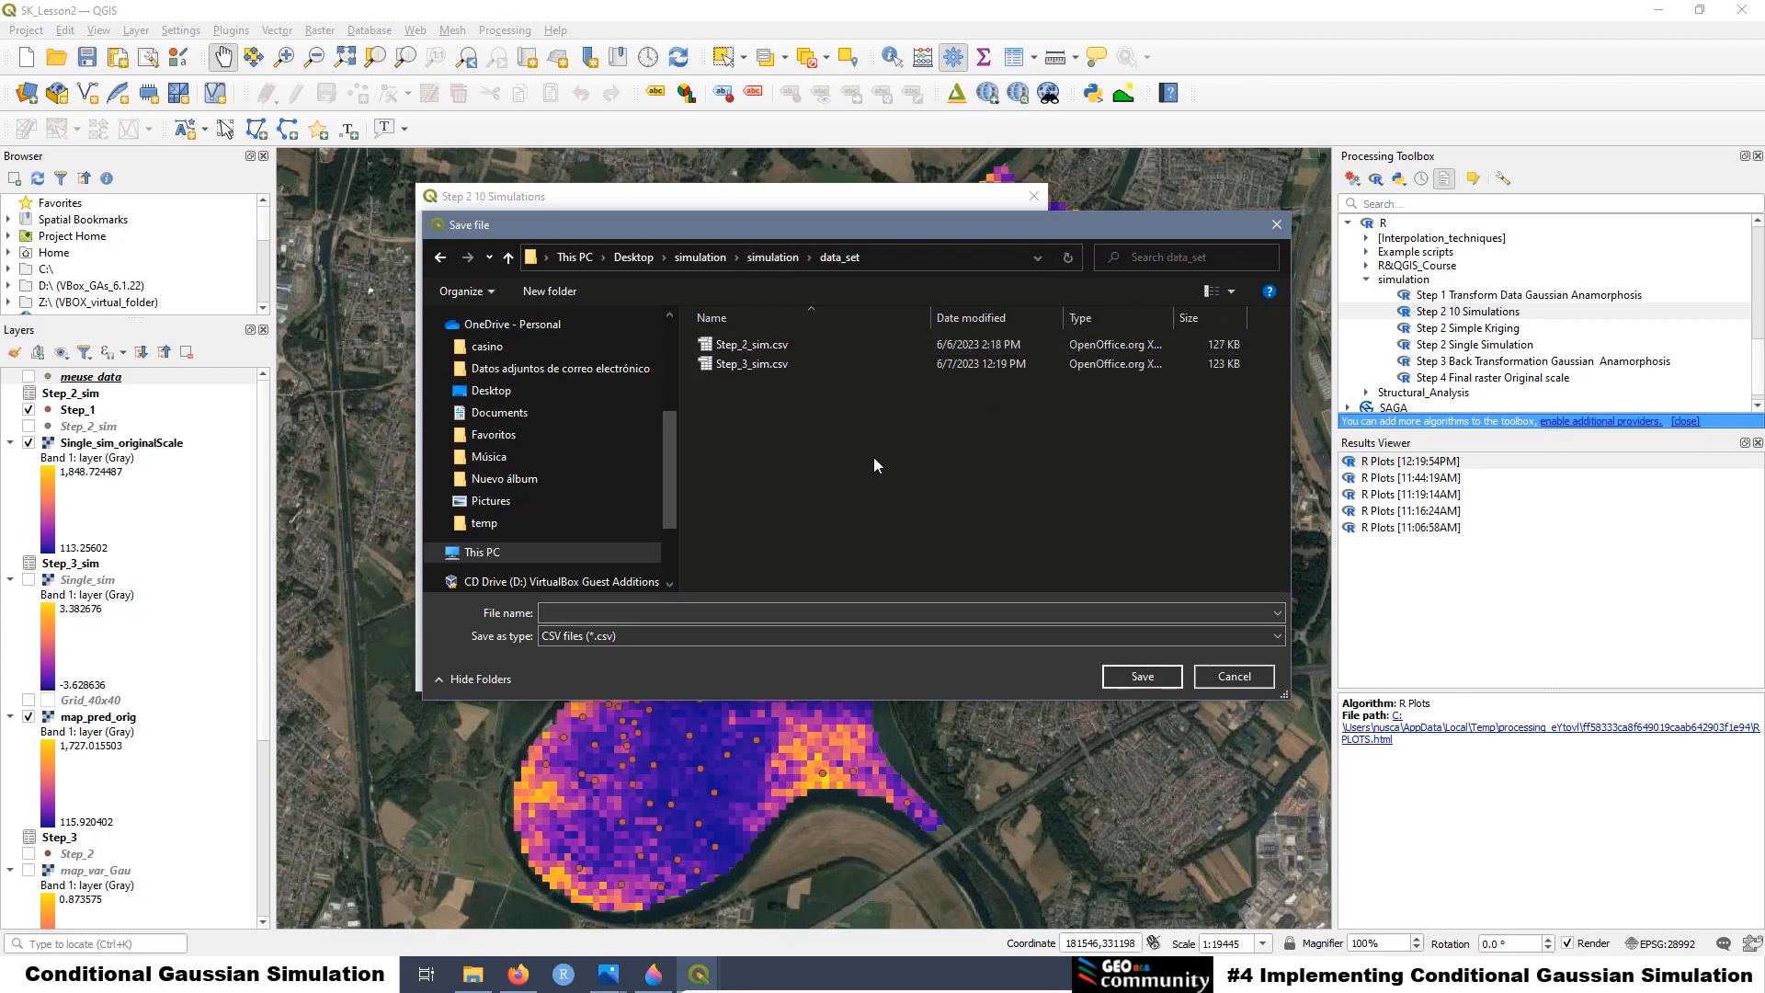
left_click(582, 614)
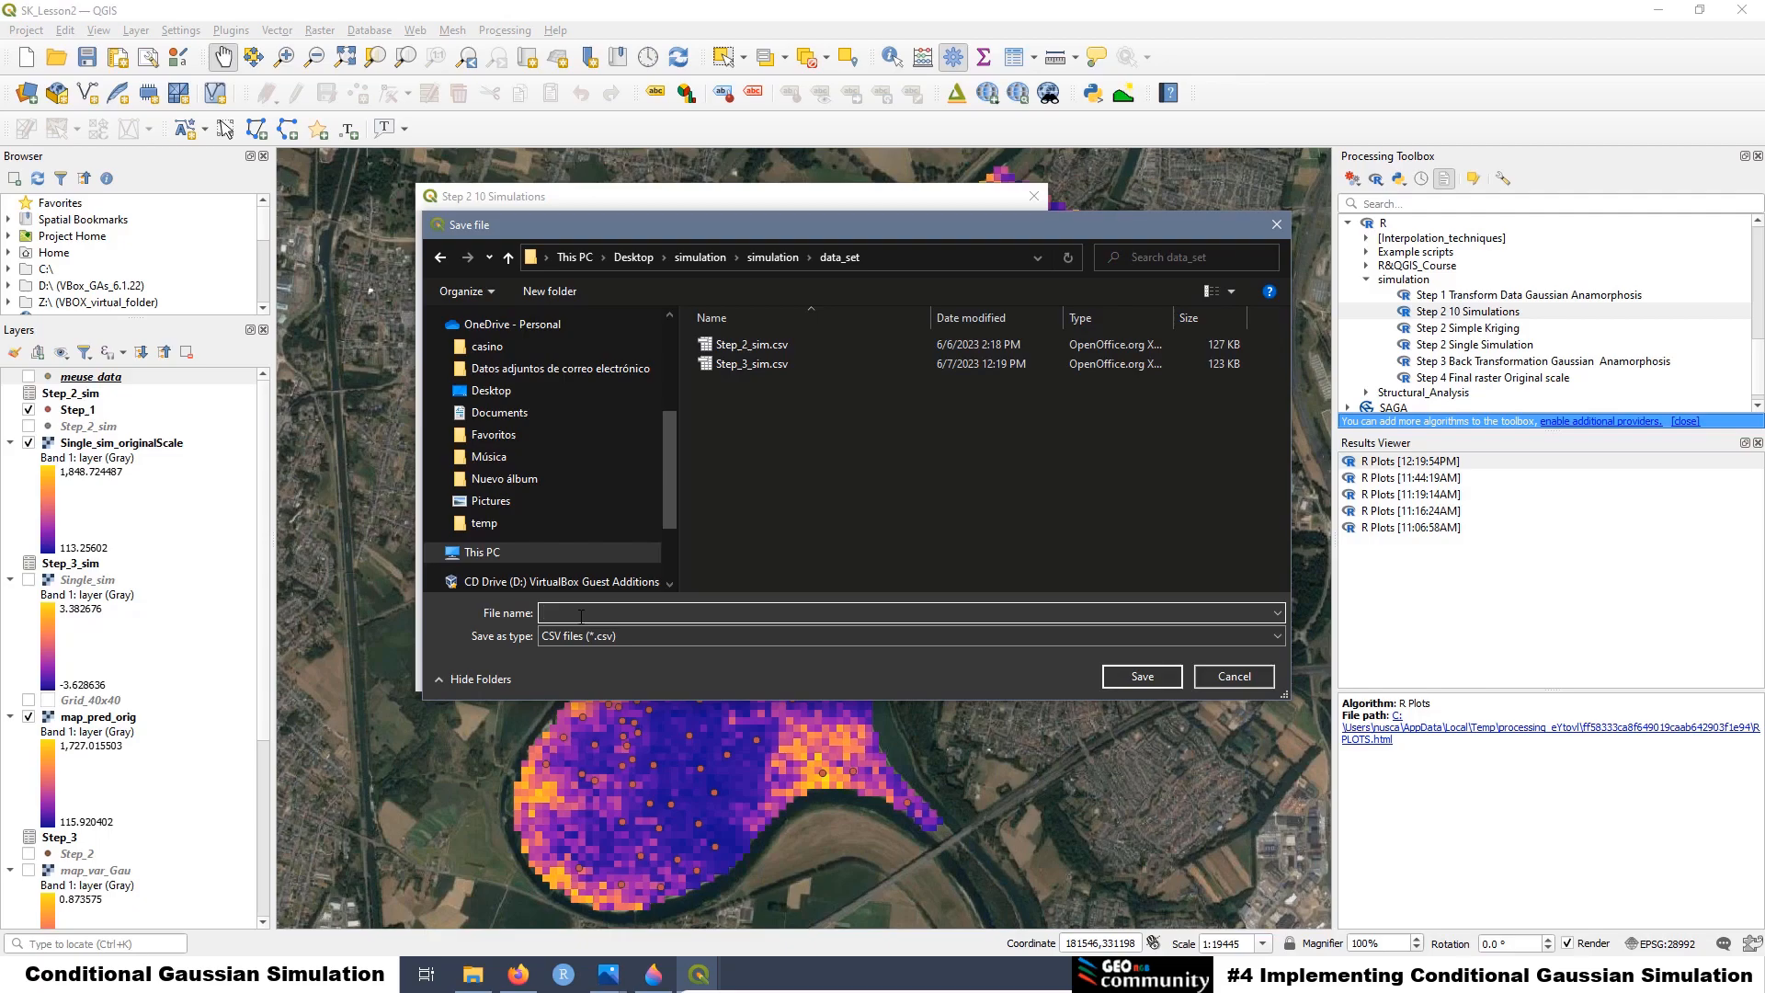
left_click(752, 353)
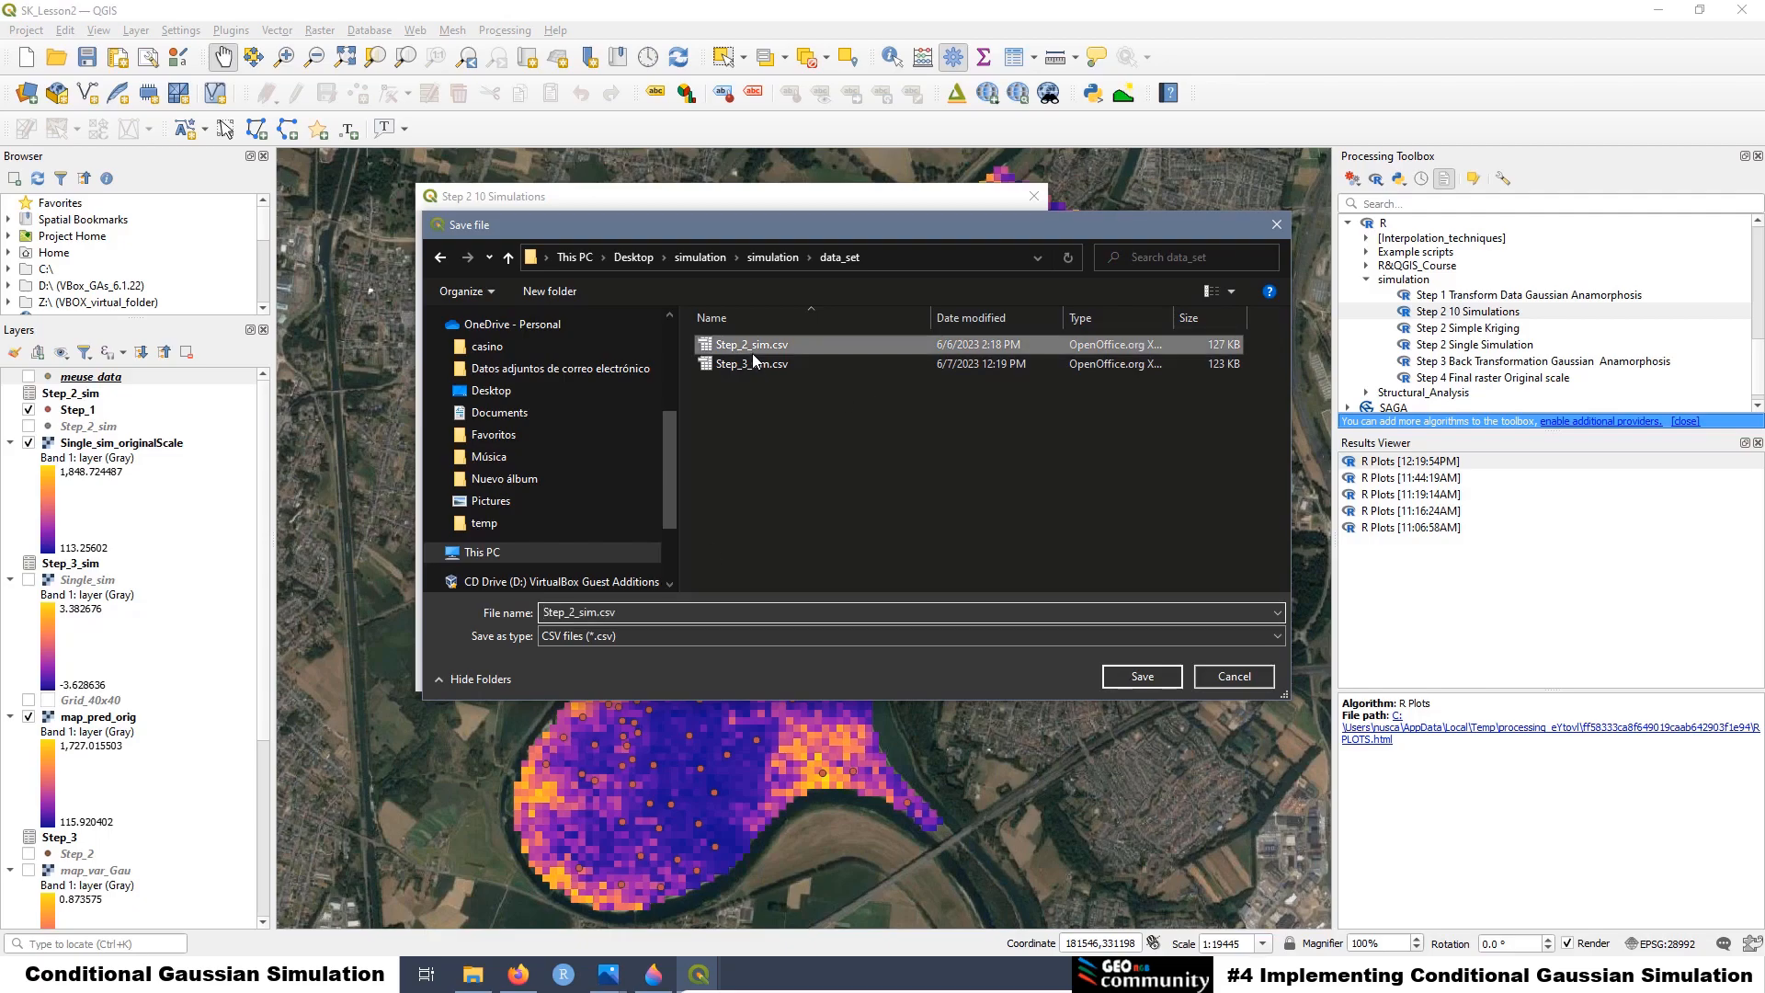
left_click(591, 614)
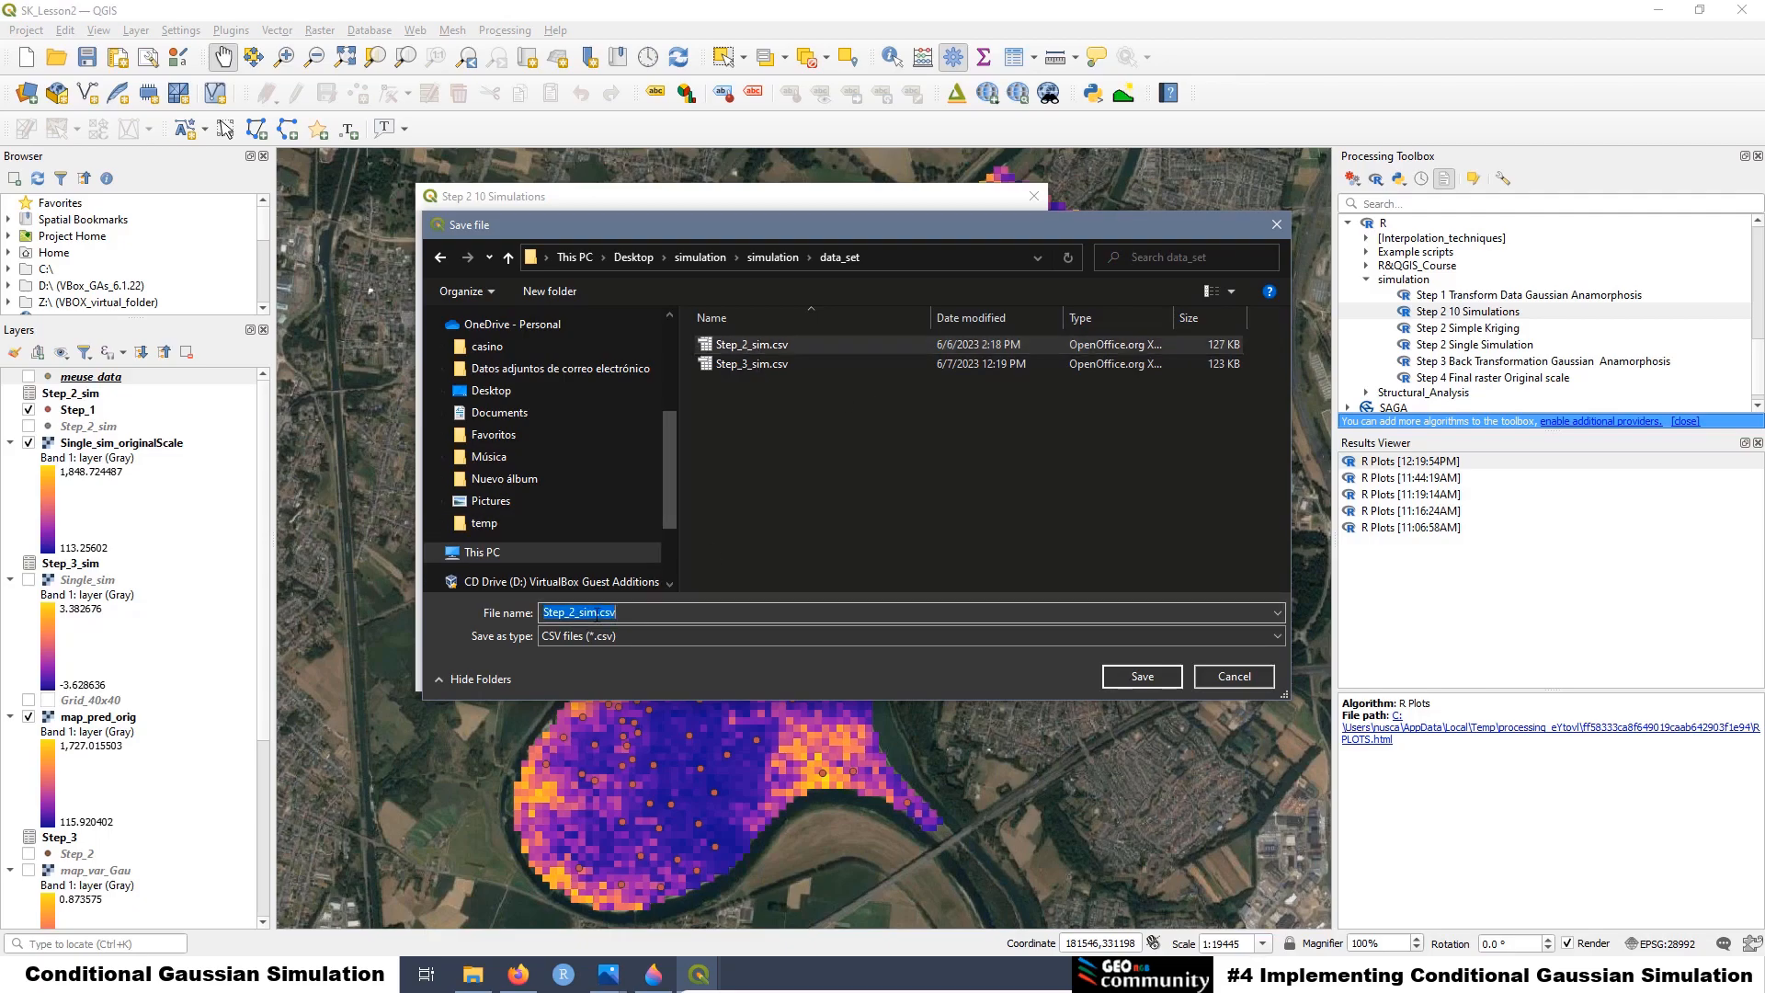
left_click(580, 612)
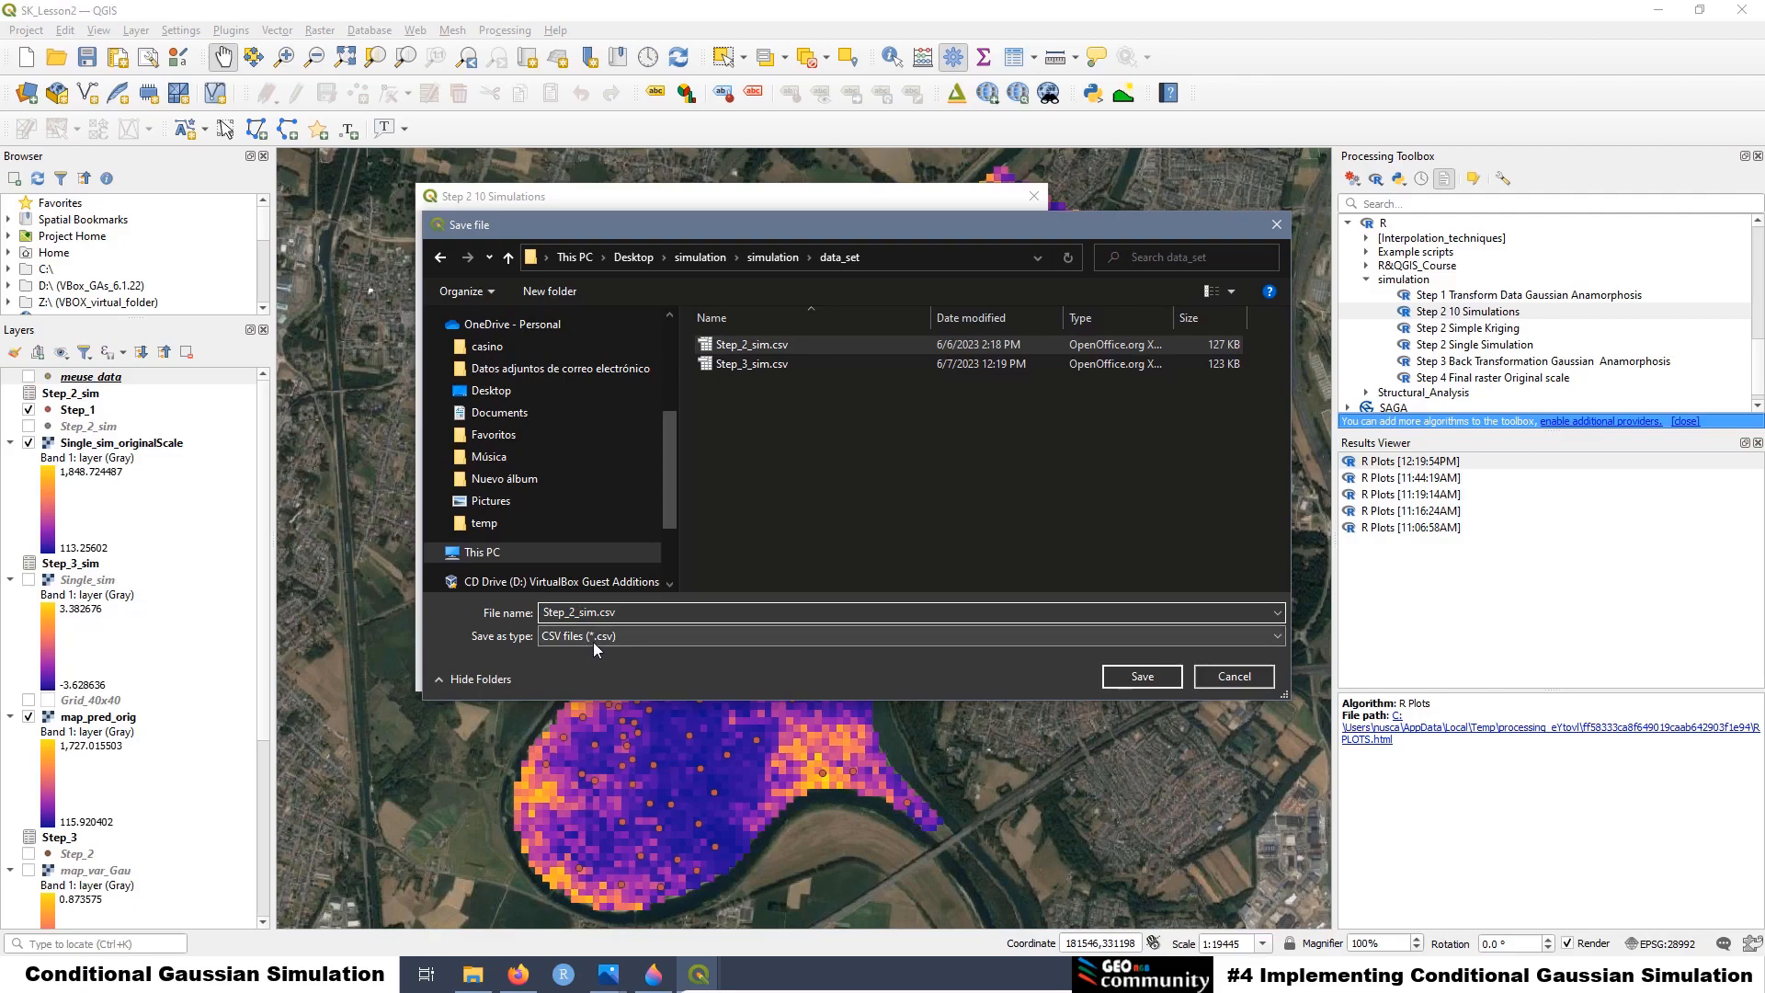
type("10")
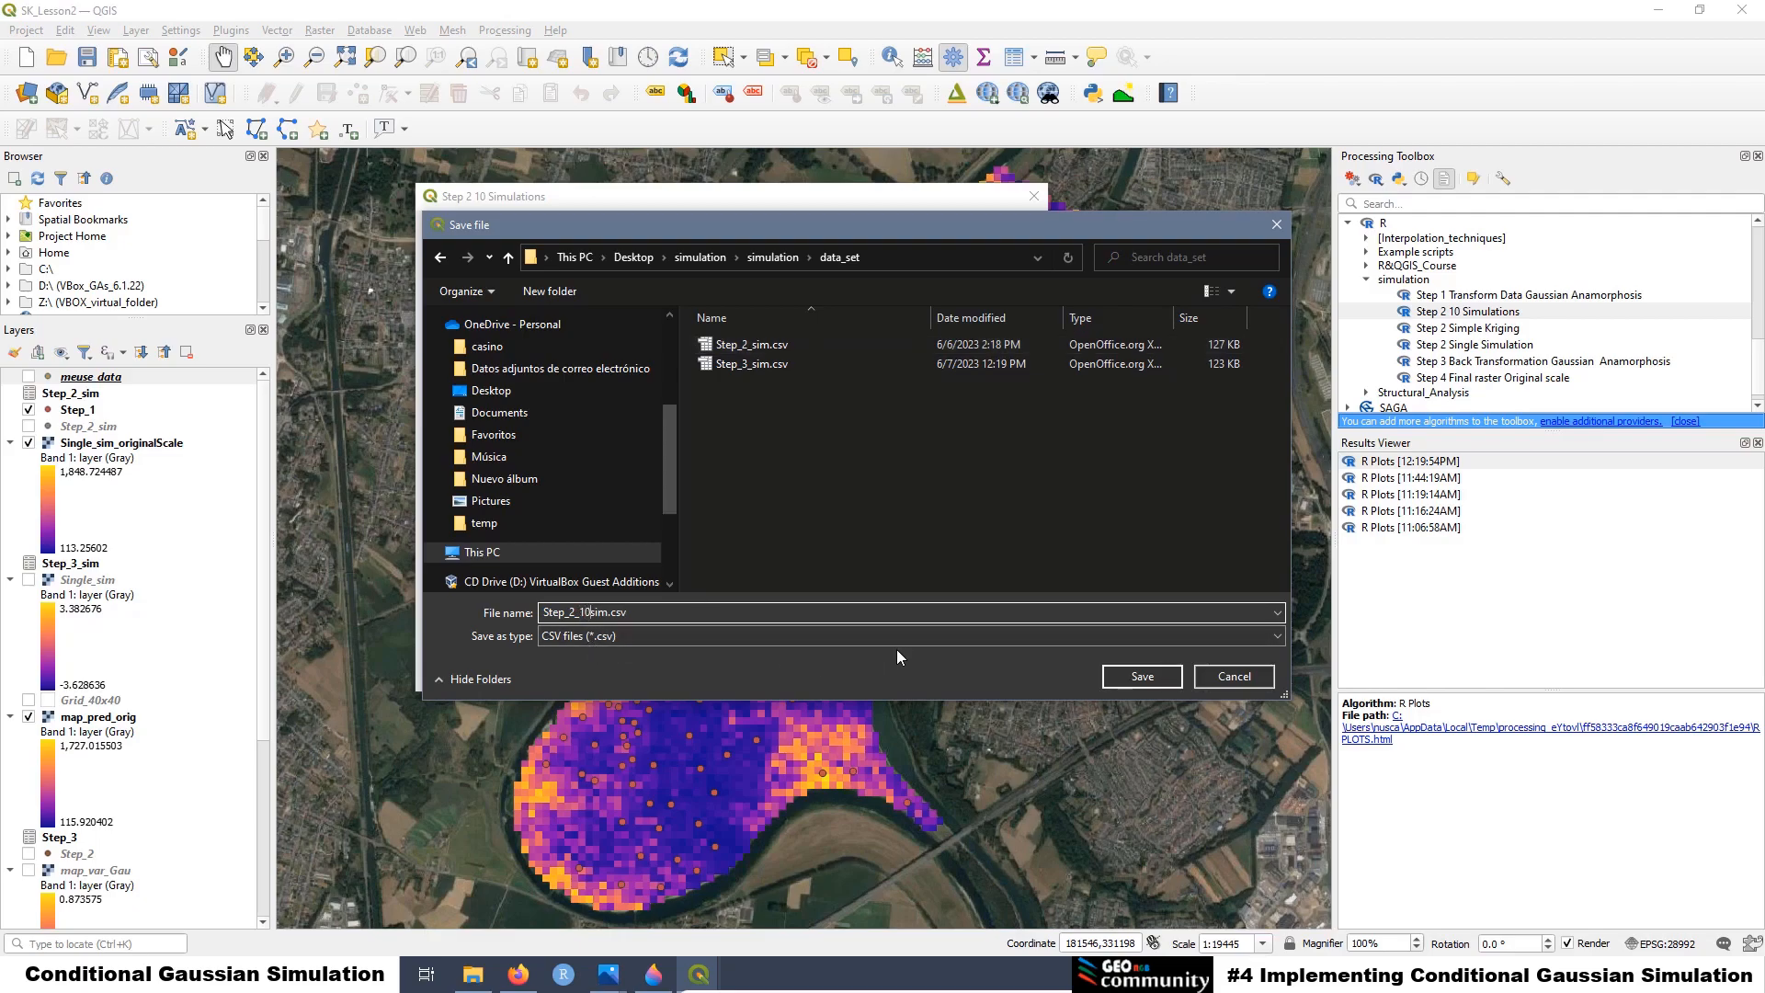
type("_")
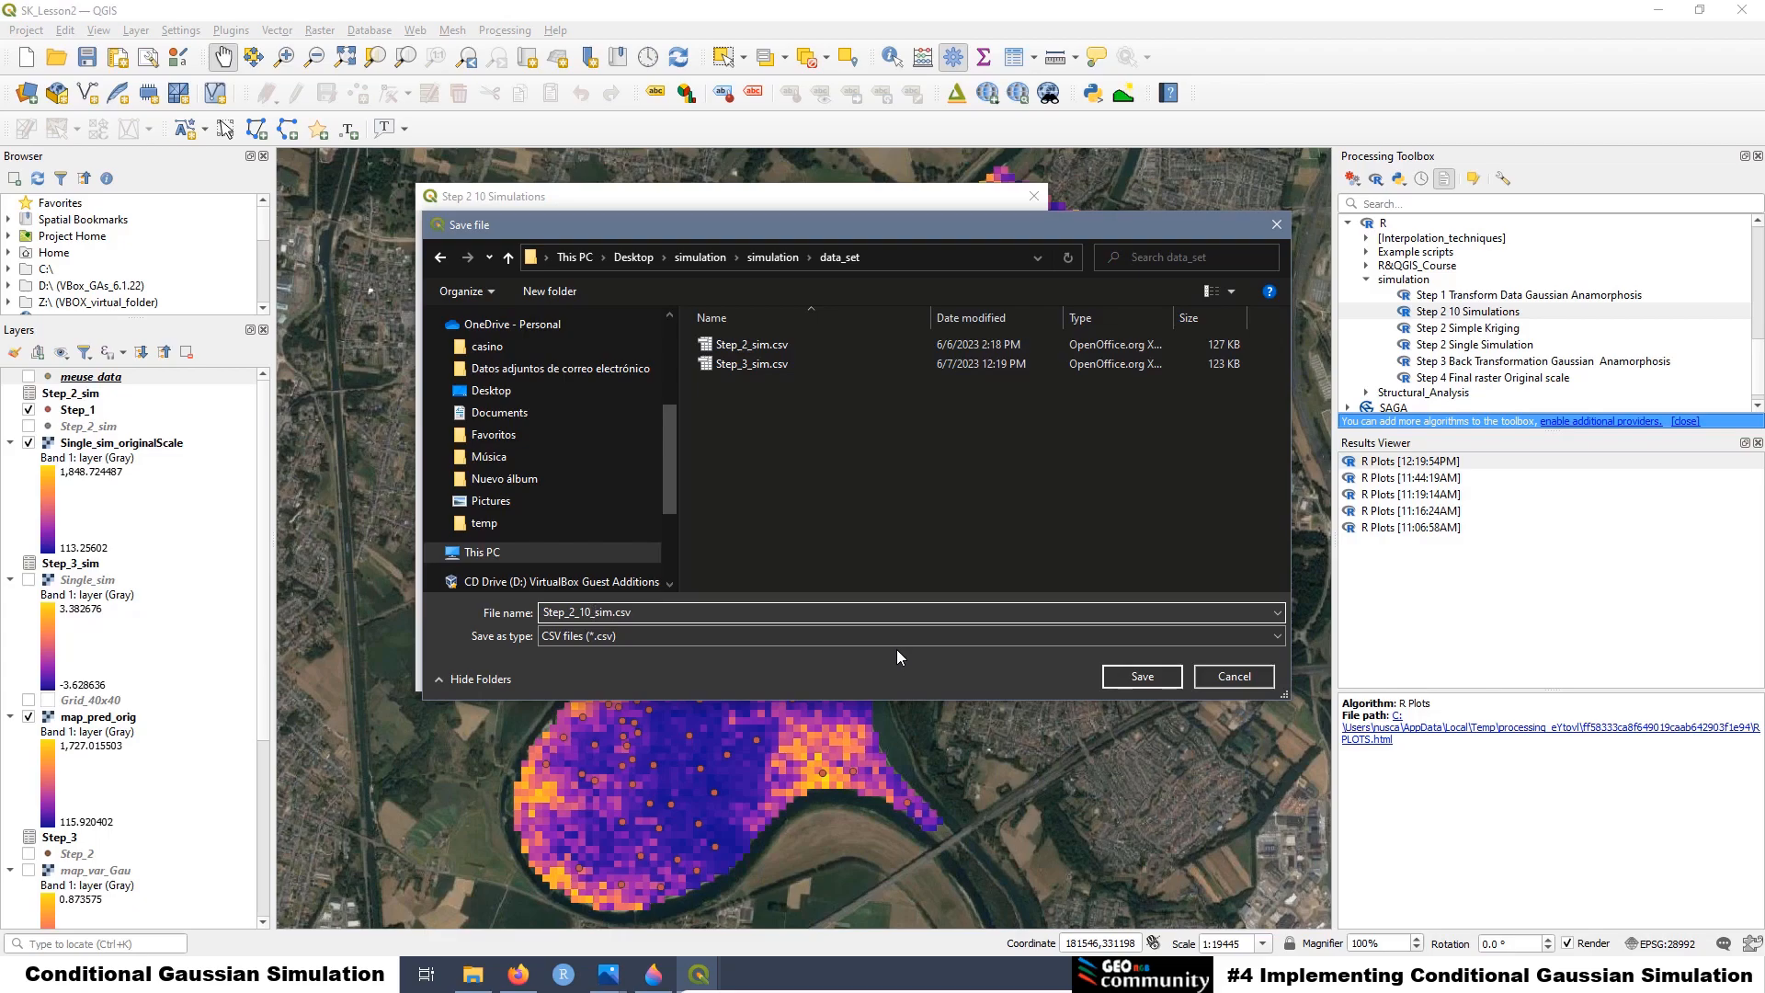
left_click(1146, 677)
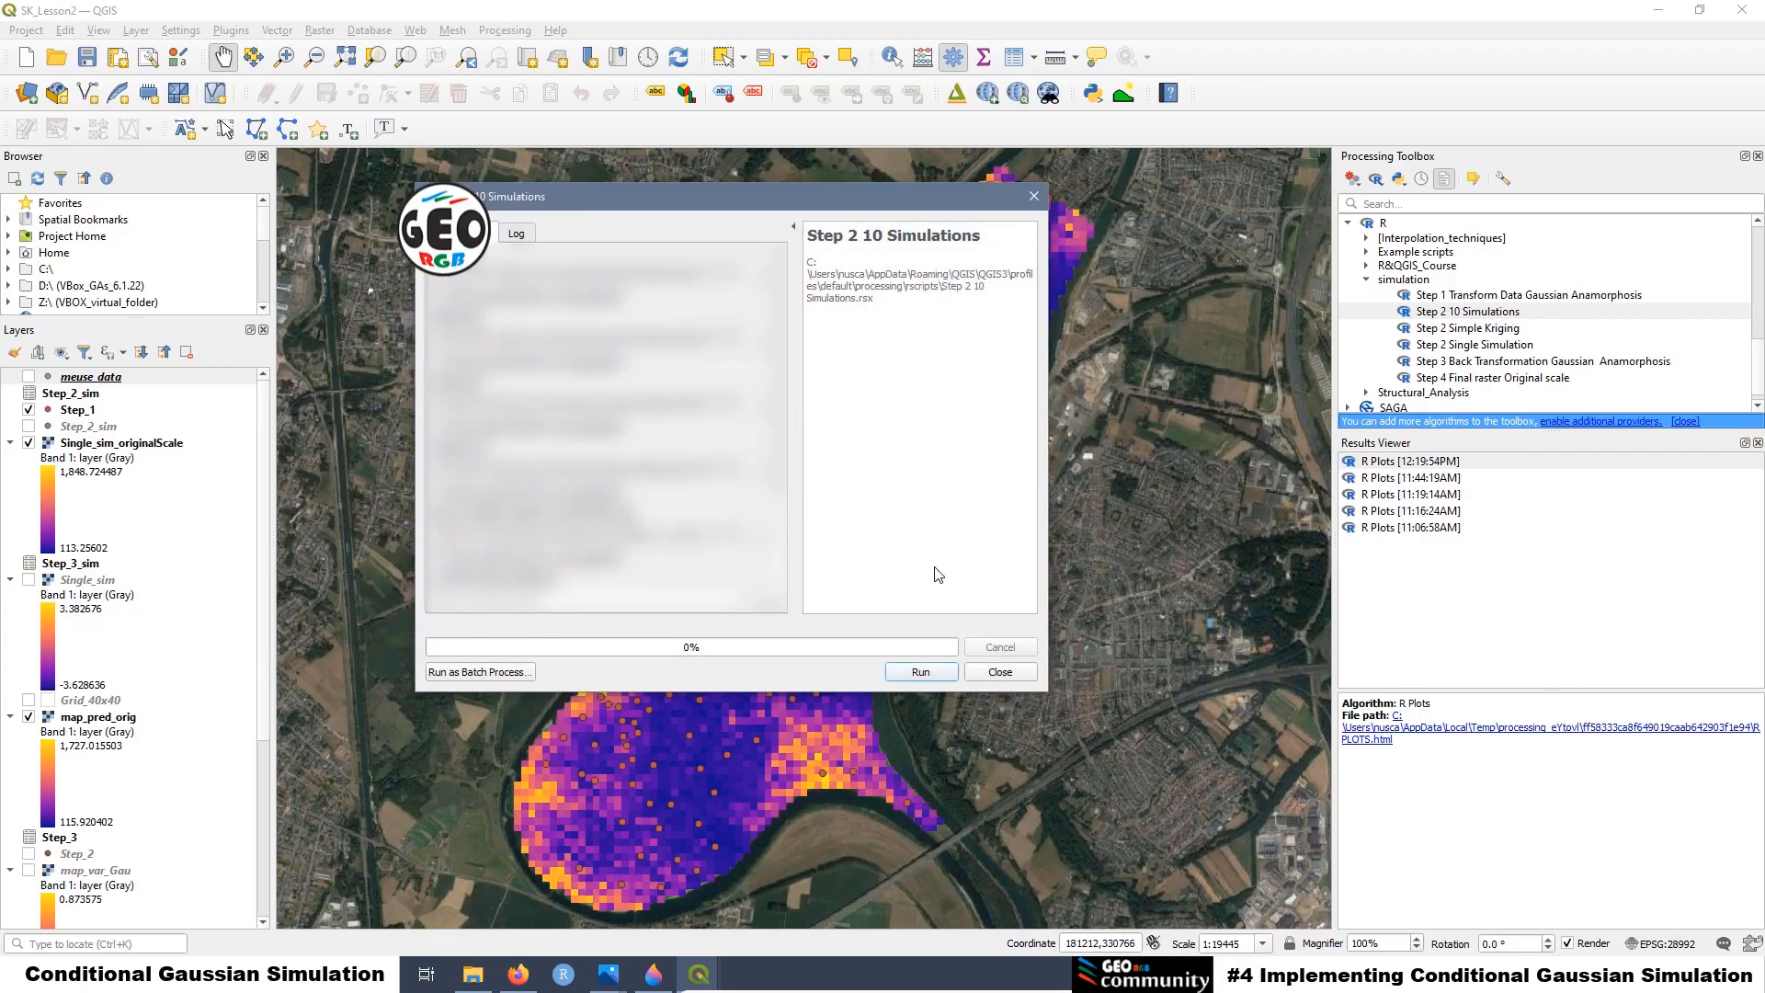
Run the Step 2 10 Simulations script, close its dialog and look over the loaded Sim1 to Sim10 raster layers
left_click(917, 676)
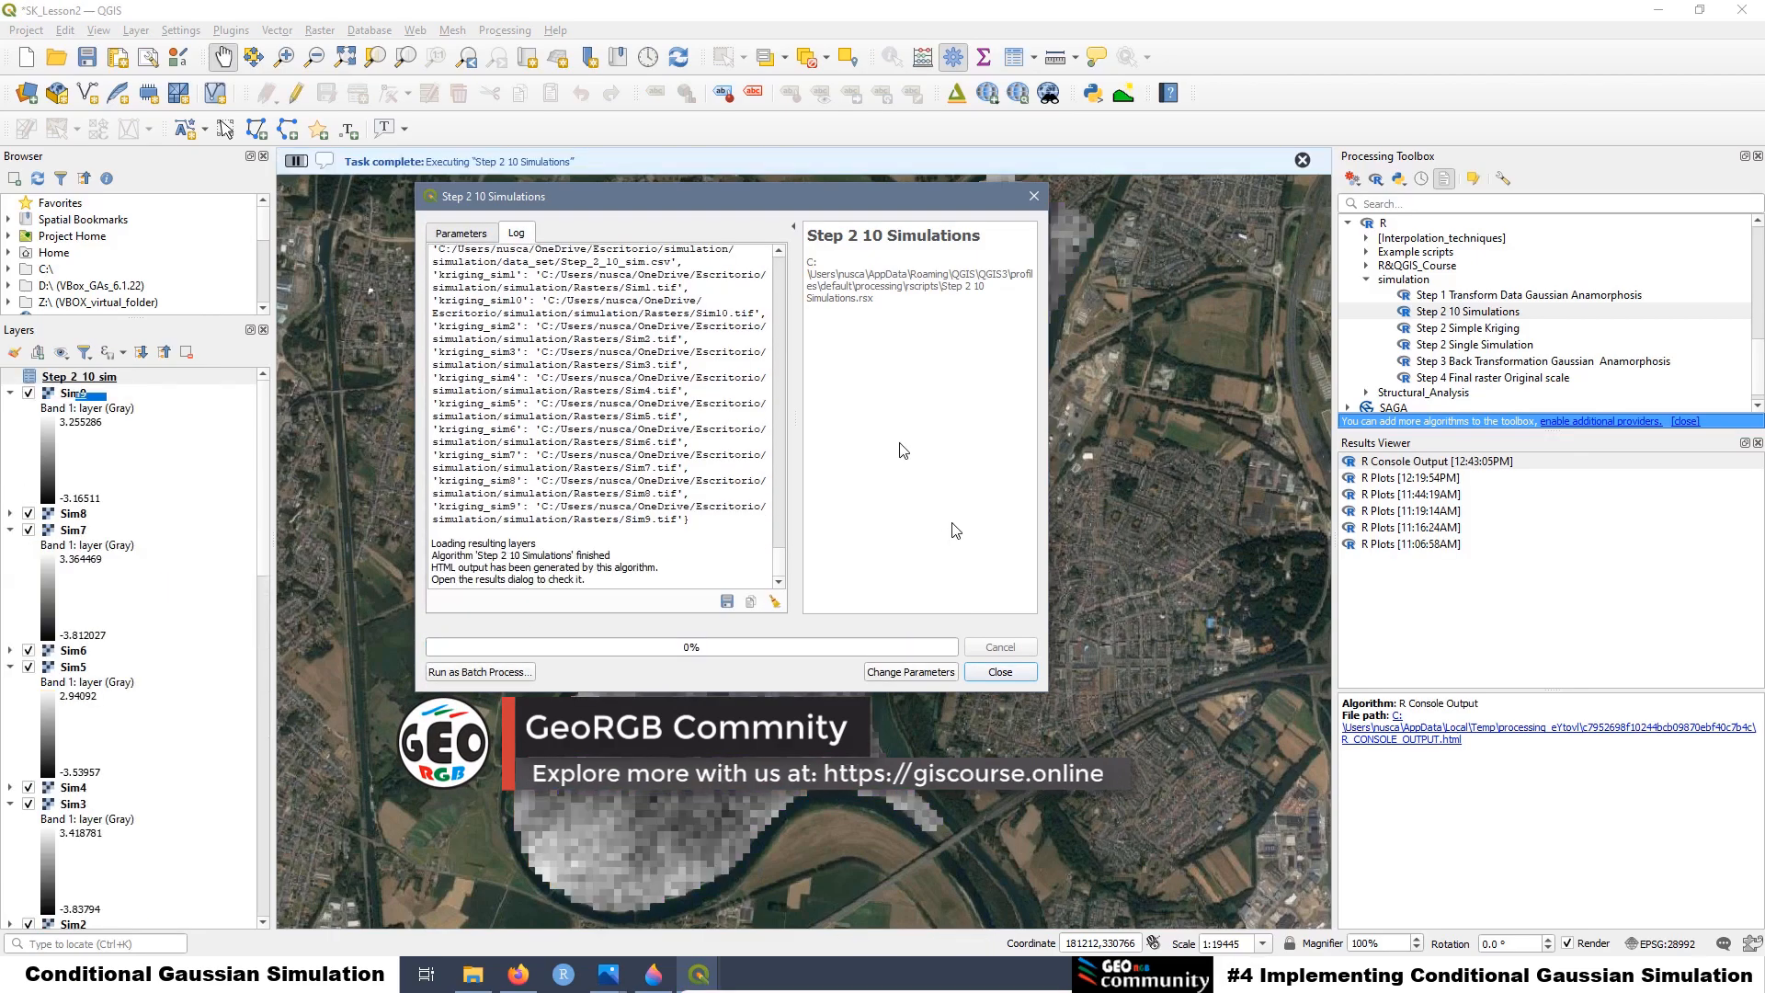
left_click(1033, 198)
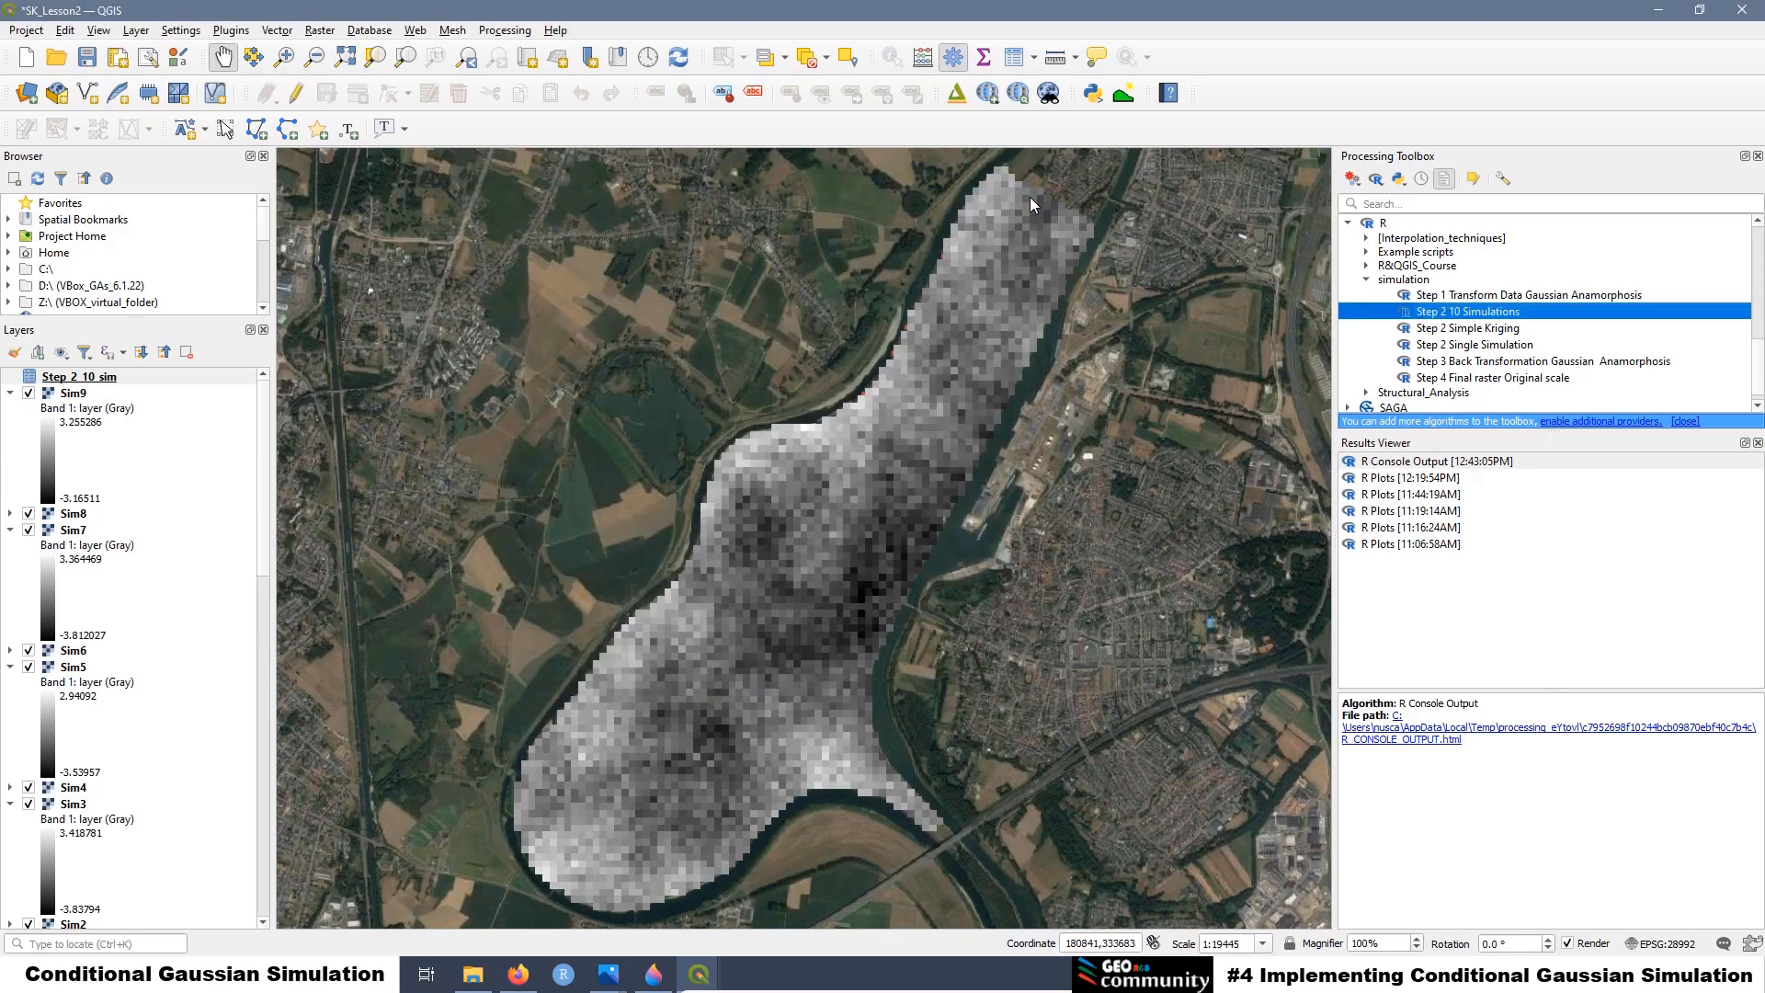
left_click(77, 394)
scroll(152, 800, "down", 5)
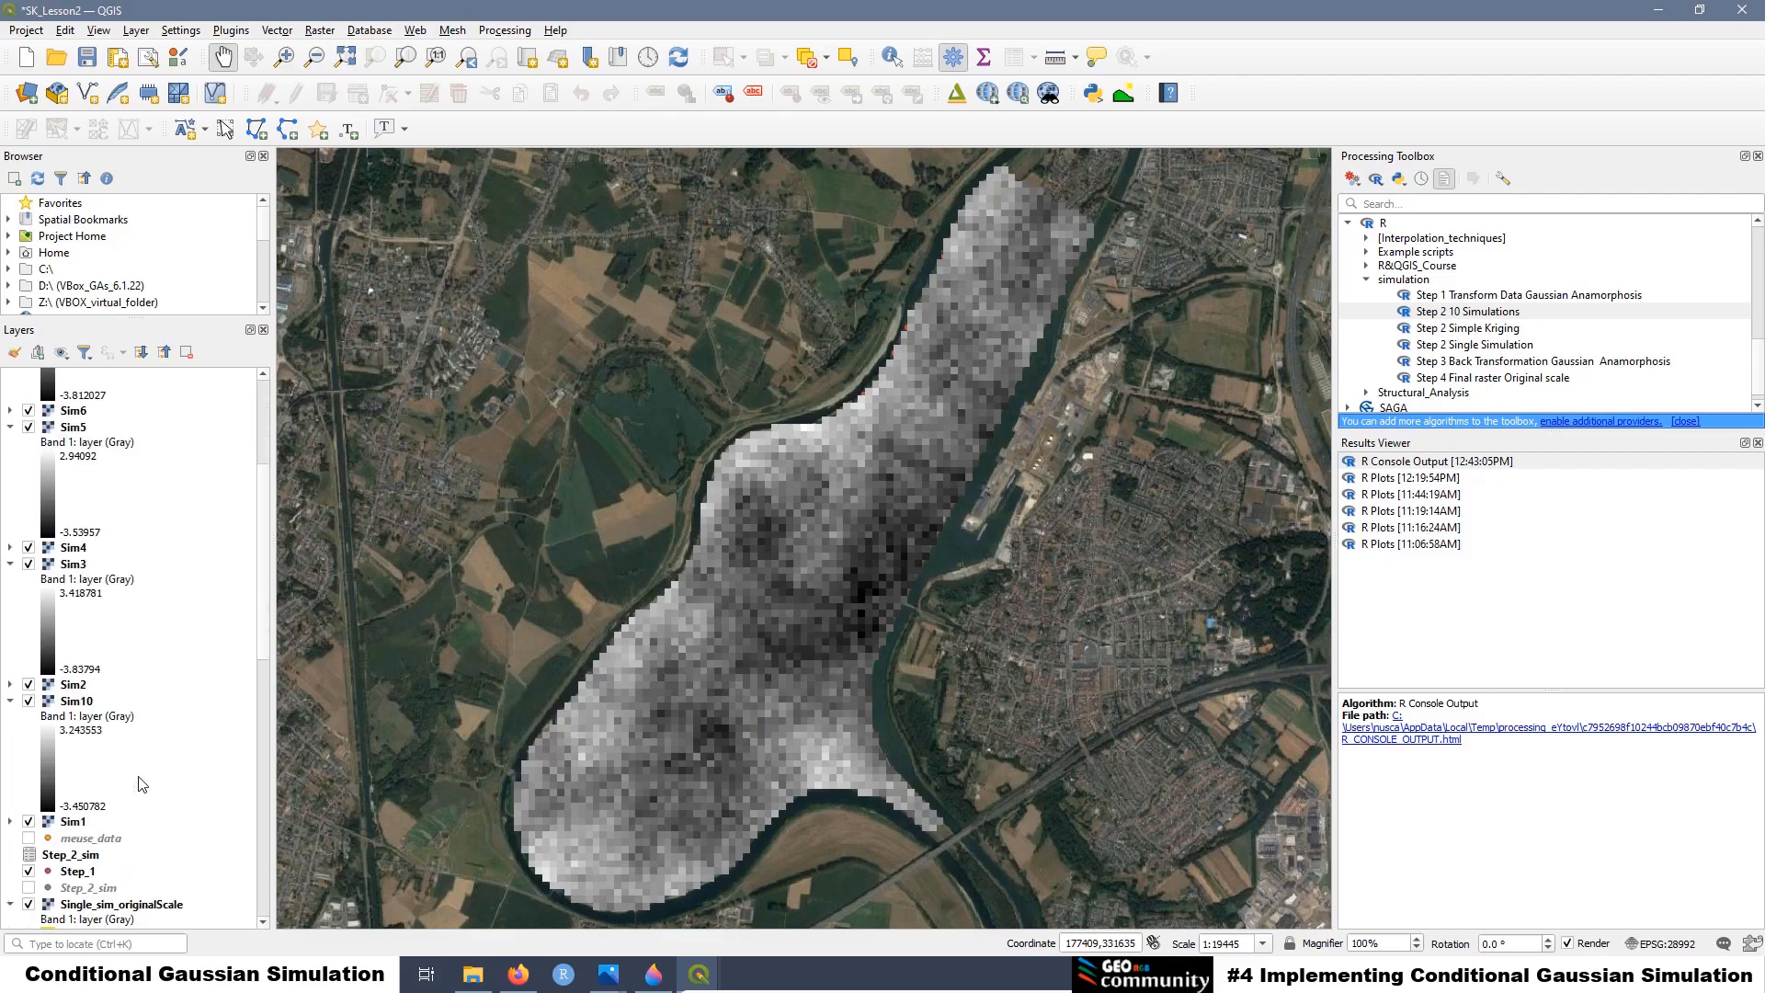
scroll(143, 780, "up", 2)
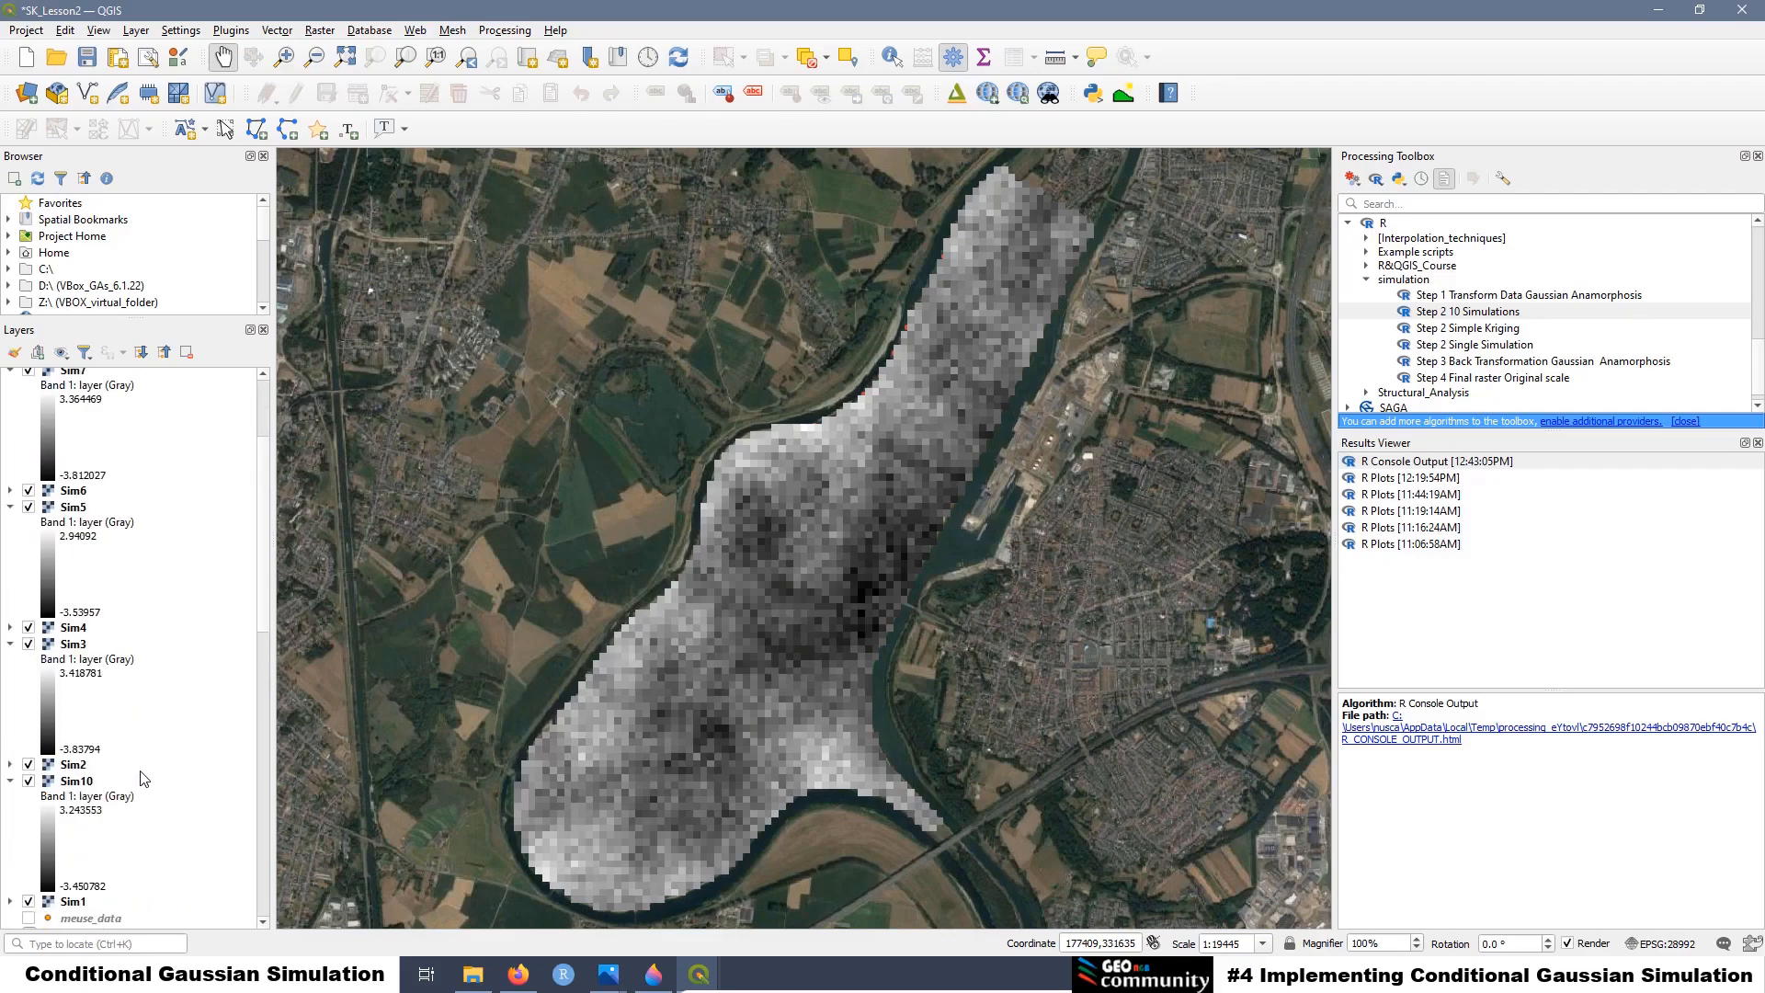
left_click(73, 783)
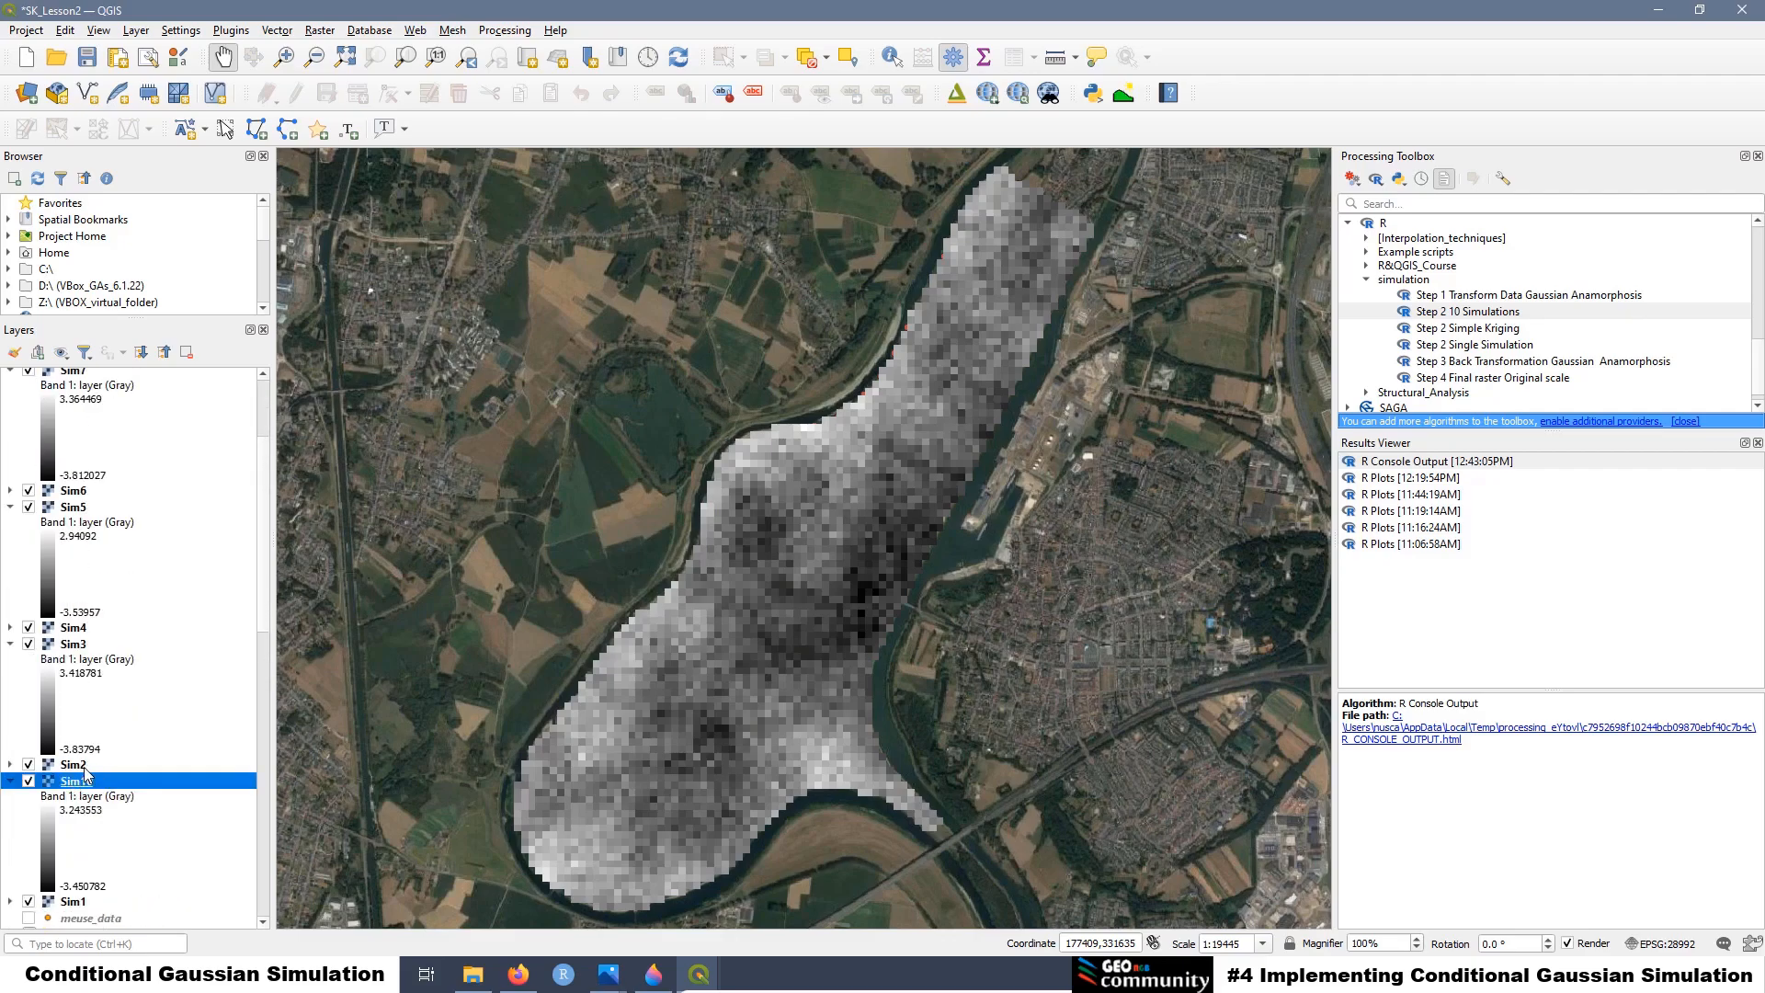
left_click(72, 903)
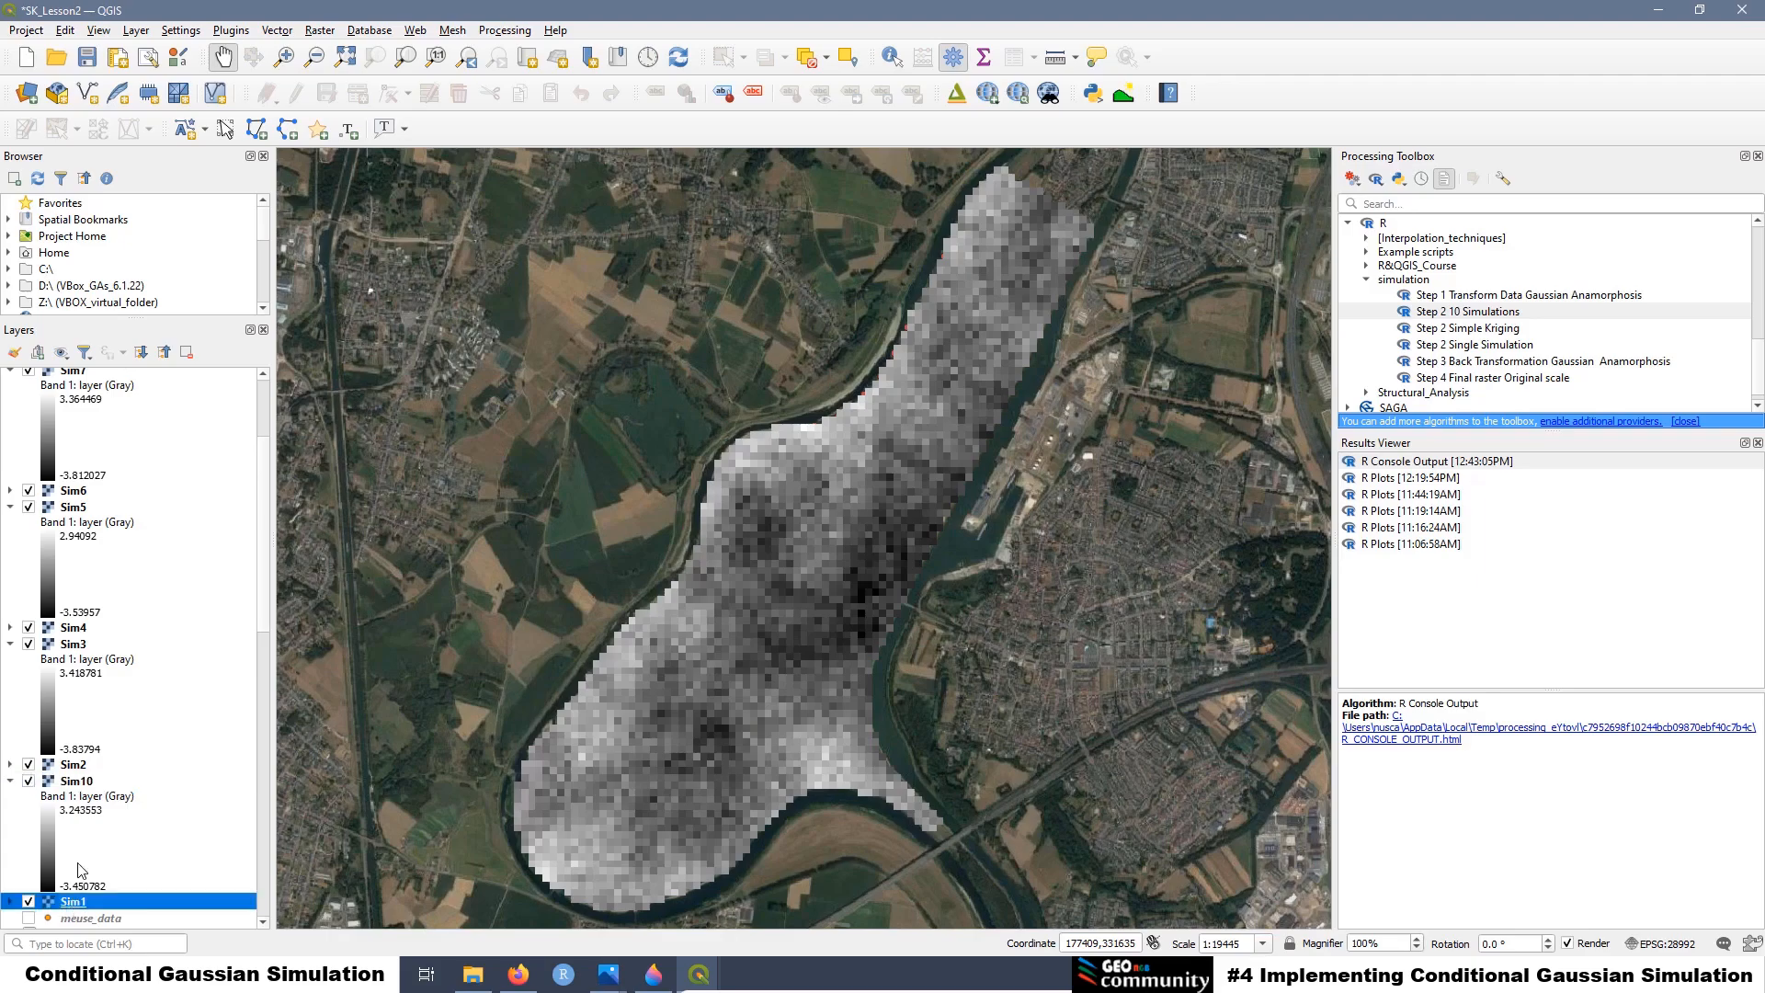
scroll(93, 804, "up", 4)
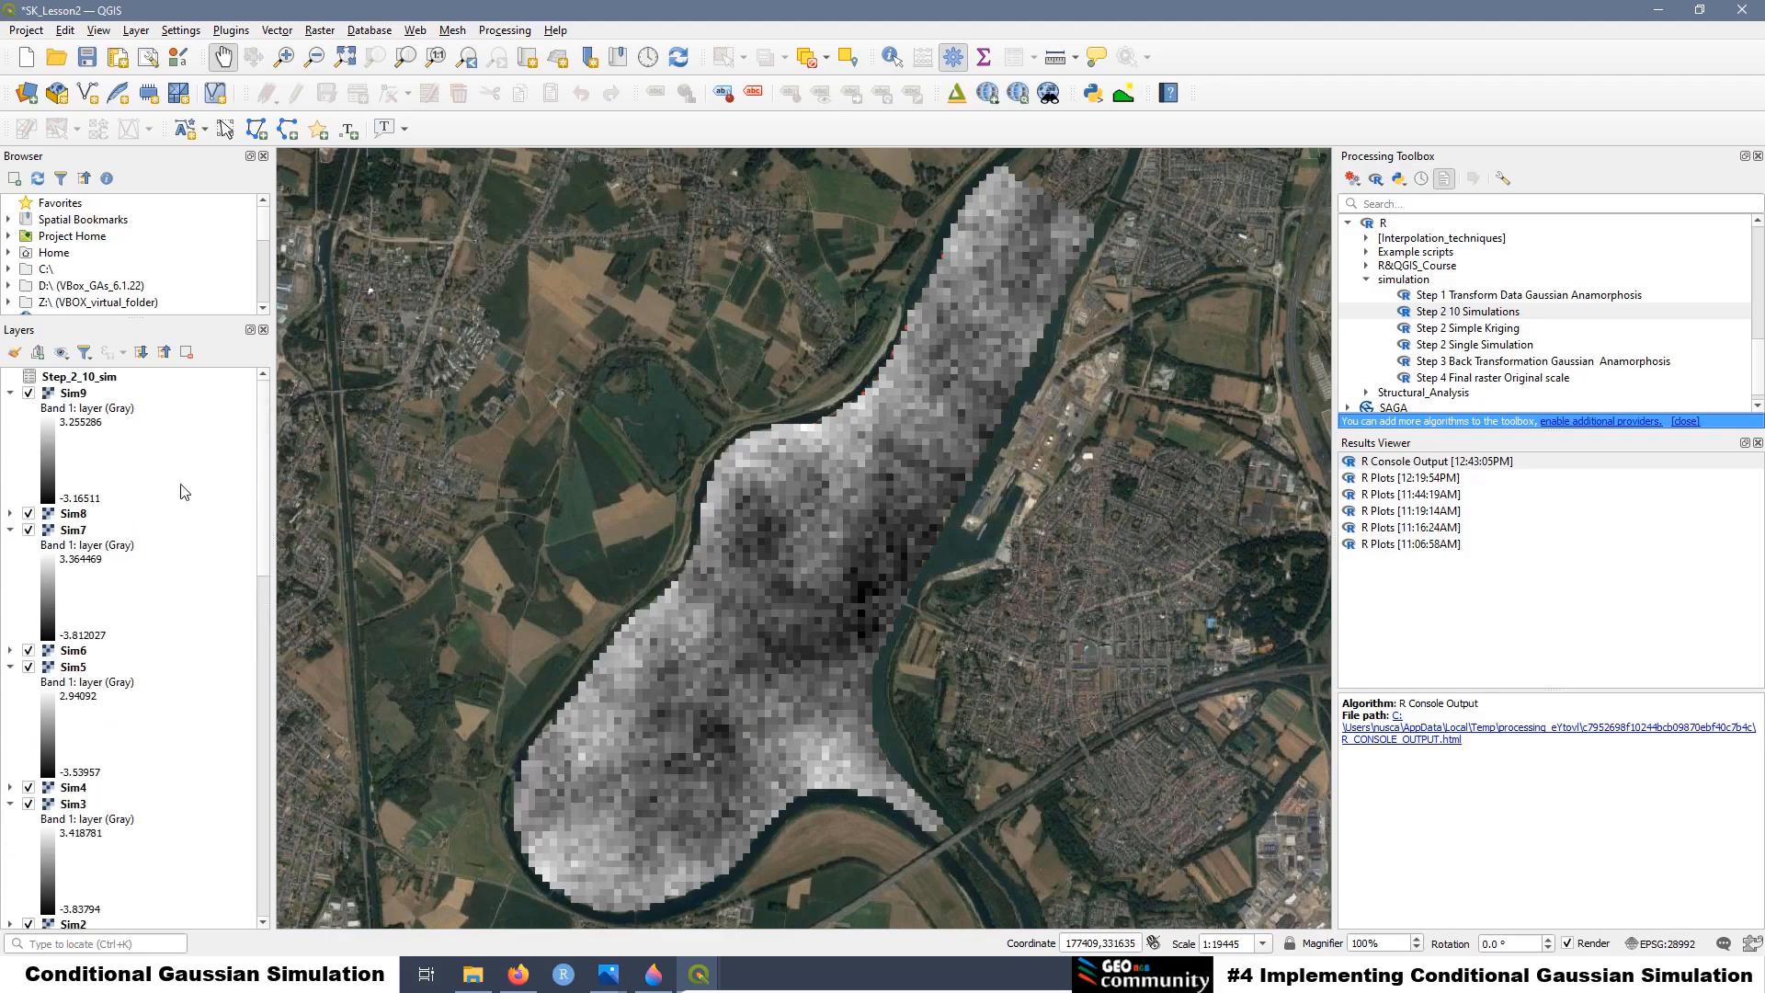
Hide the Sim9, Sim8 and Sim7 rasters one after another to compare the simulations on the map
left_click(28, 394)
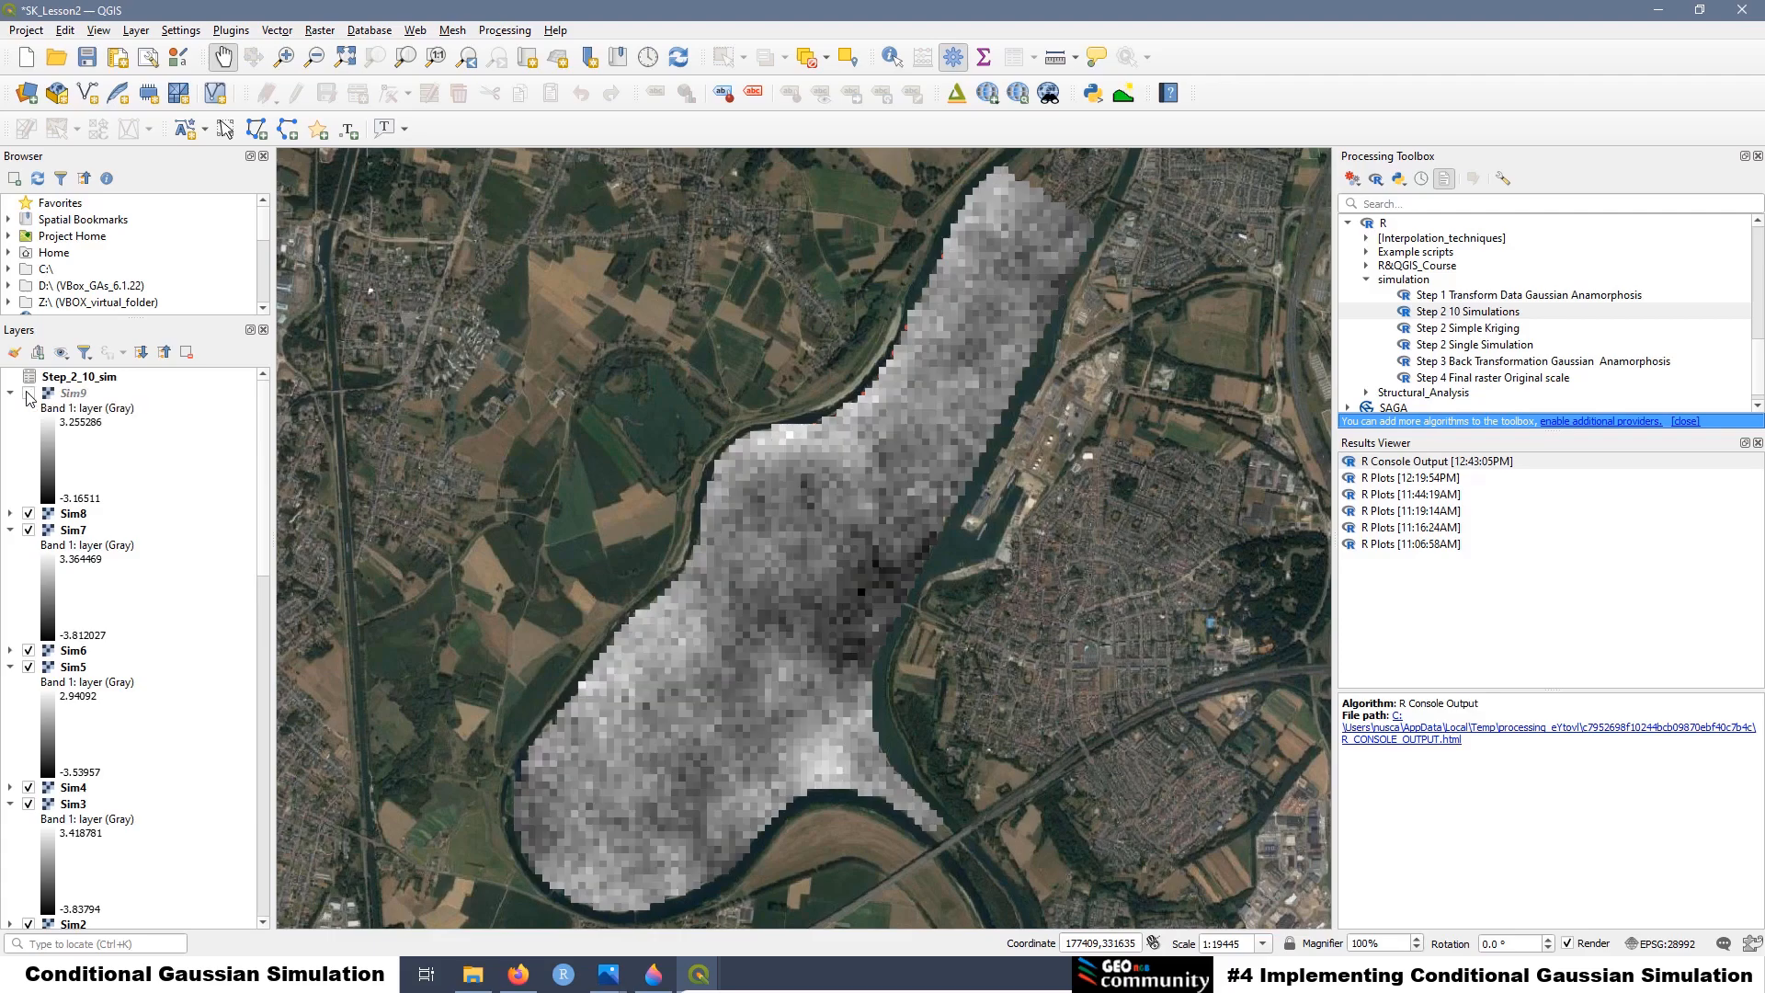
left_click(29, 394)
left_click(28, 394)
left_click(29, 514)
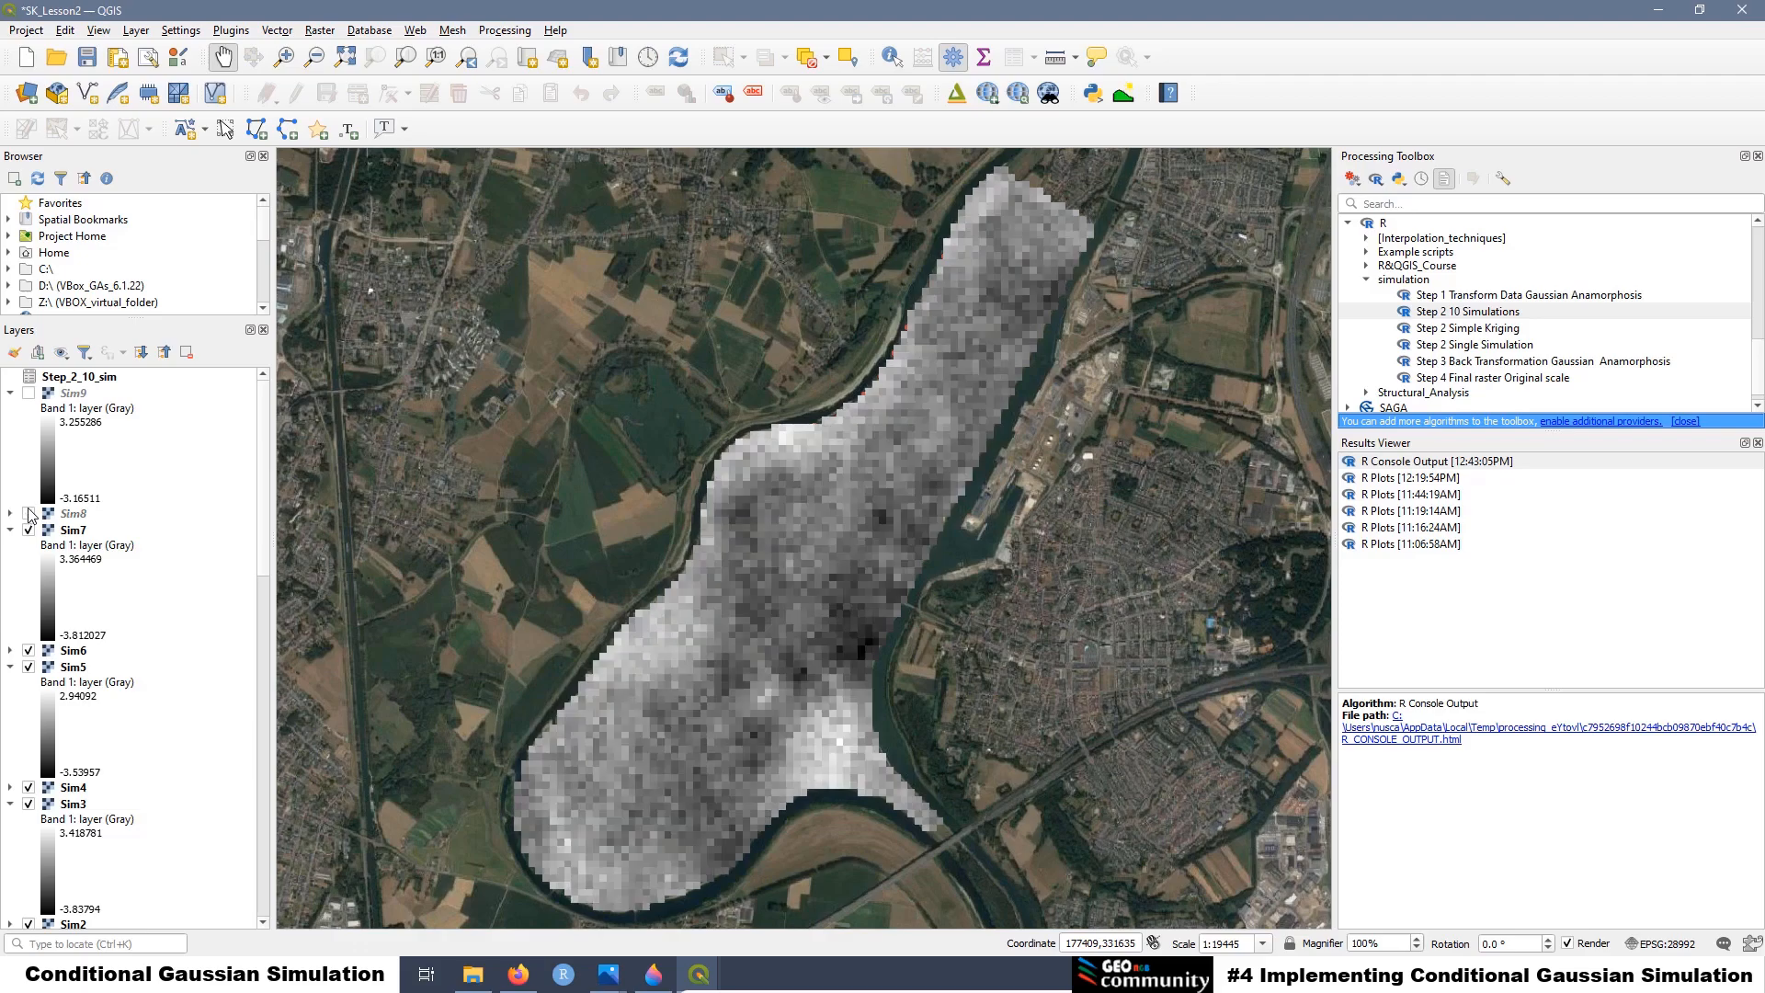
left_click(28, 531)
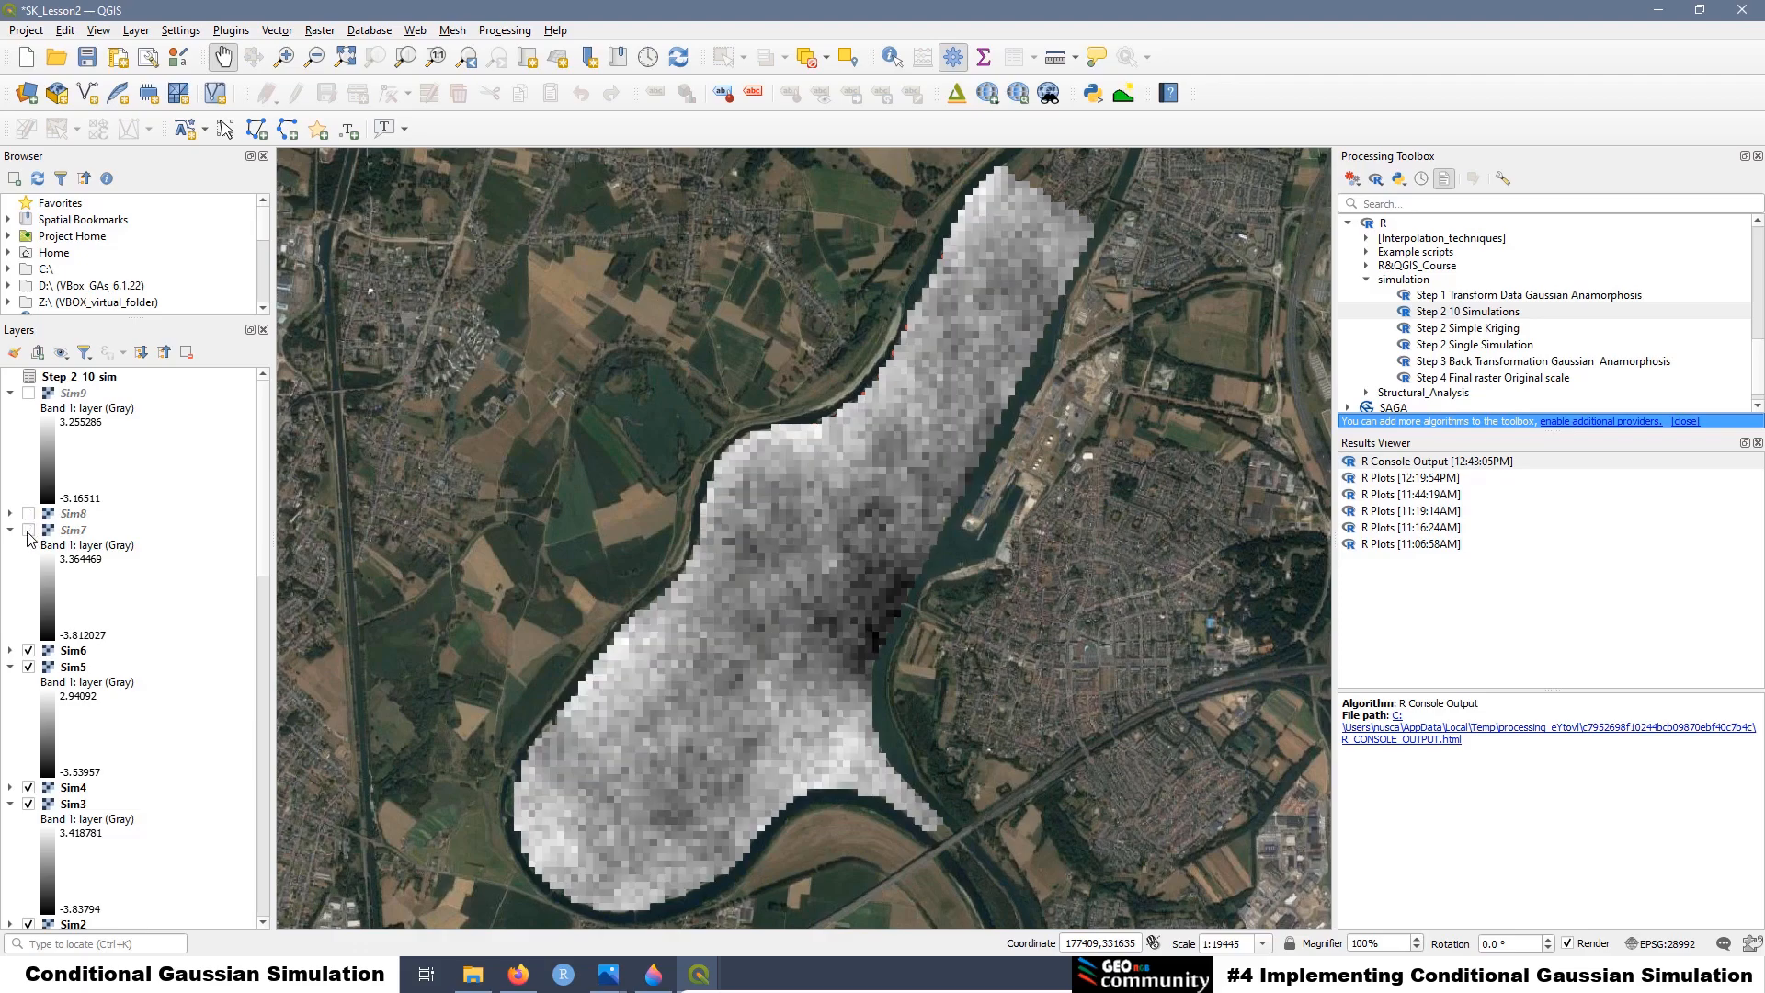
left_click(29, 531)
left_click(29, 531)
scroll(156, 572, "down", 5)
scroll(155, 570, "up", 5)
Examine the sim1 to sim10 columns in the attribute table of Step_2_10_sim, and close the table
right_click(90, 377)
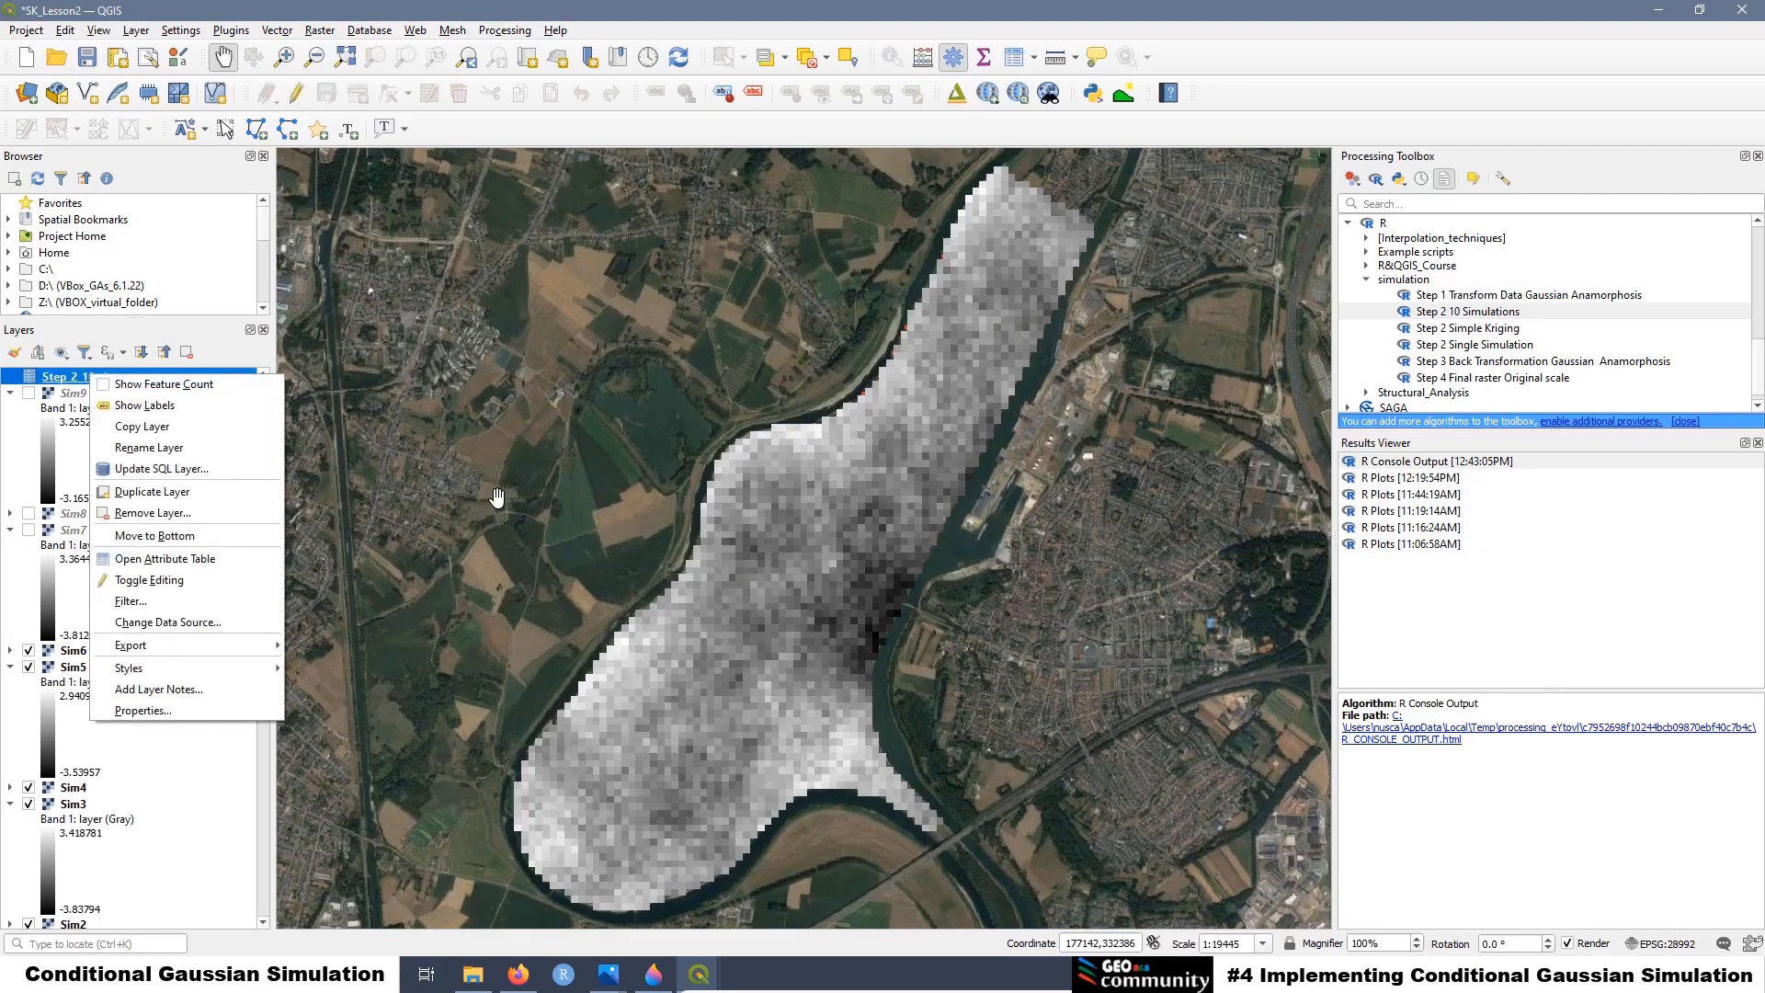
left_click(164, 560)
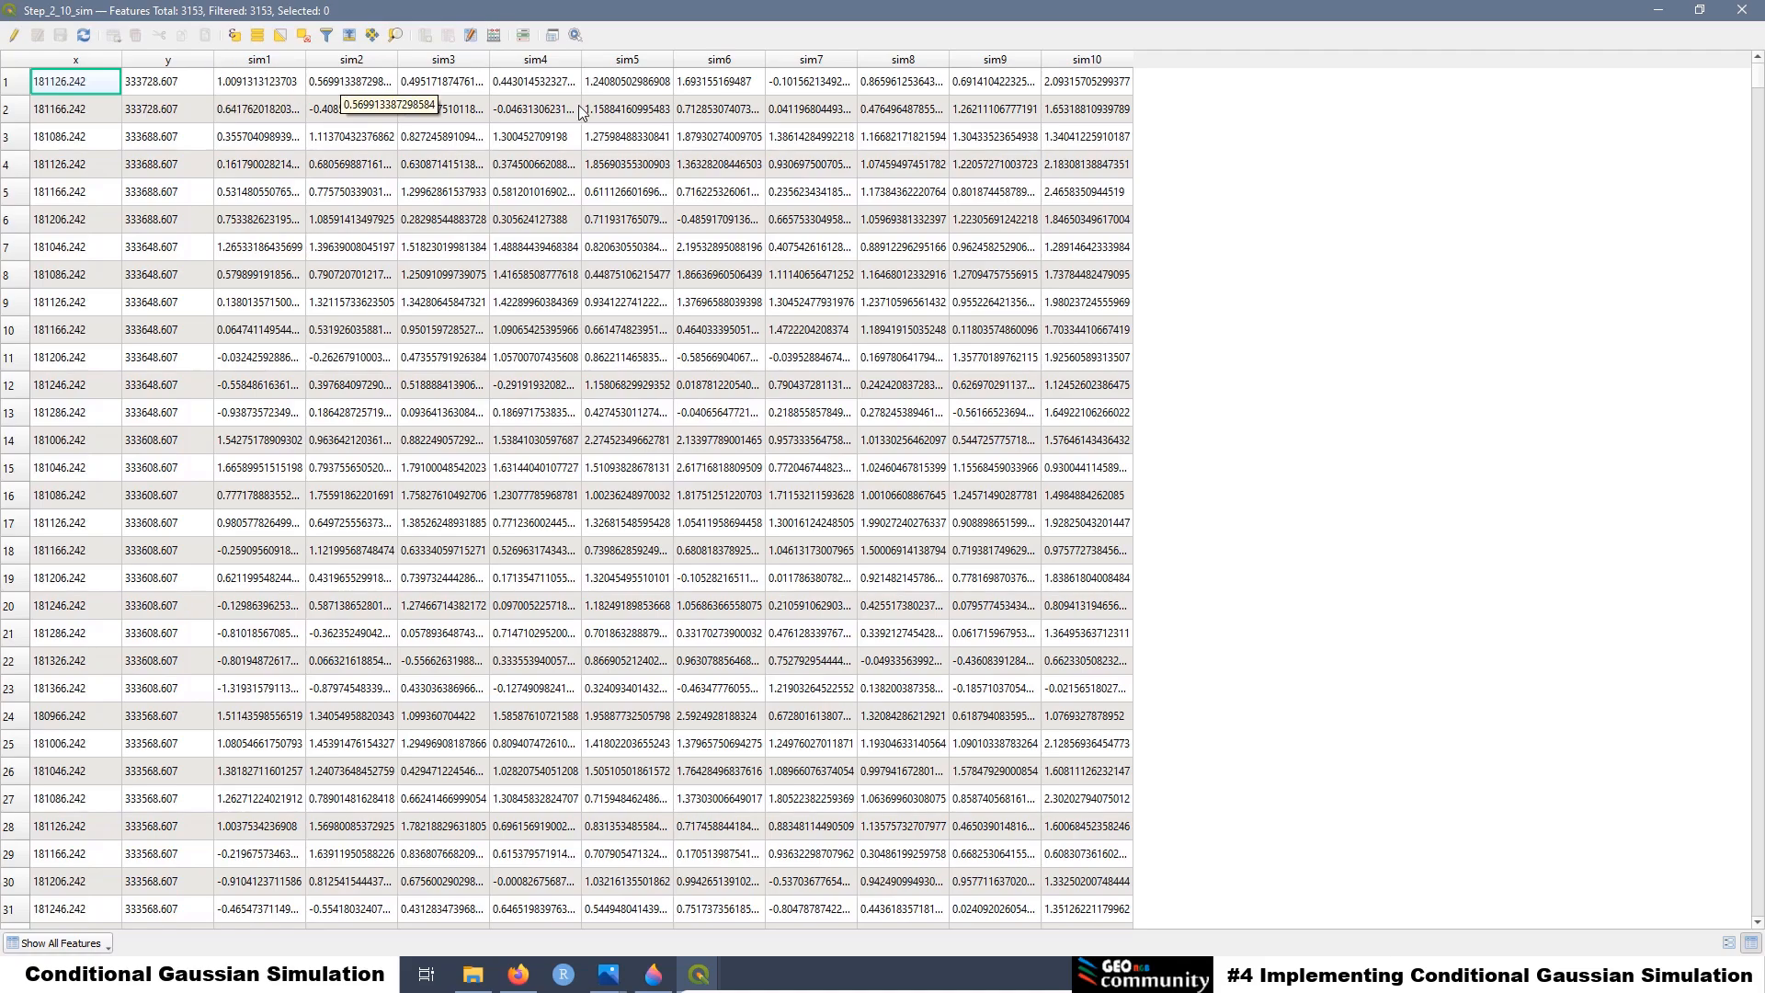
left_click(1737, 11)
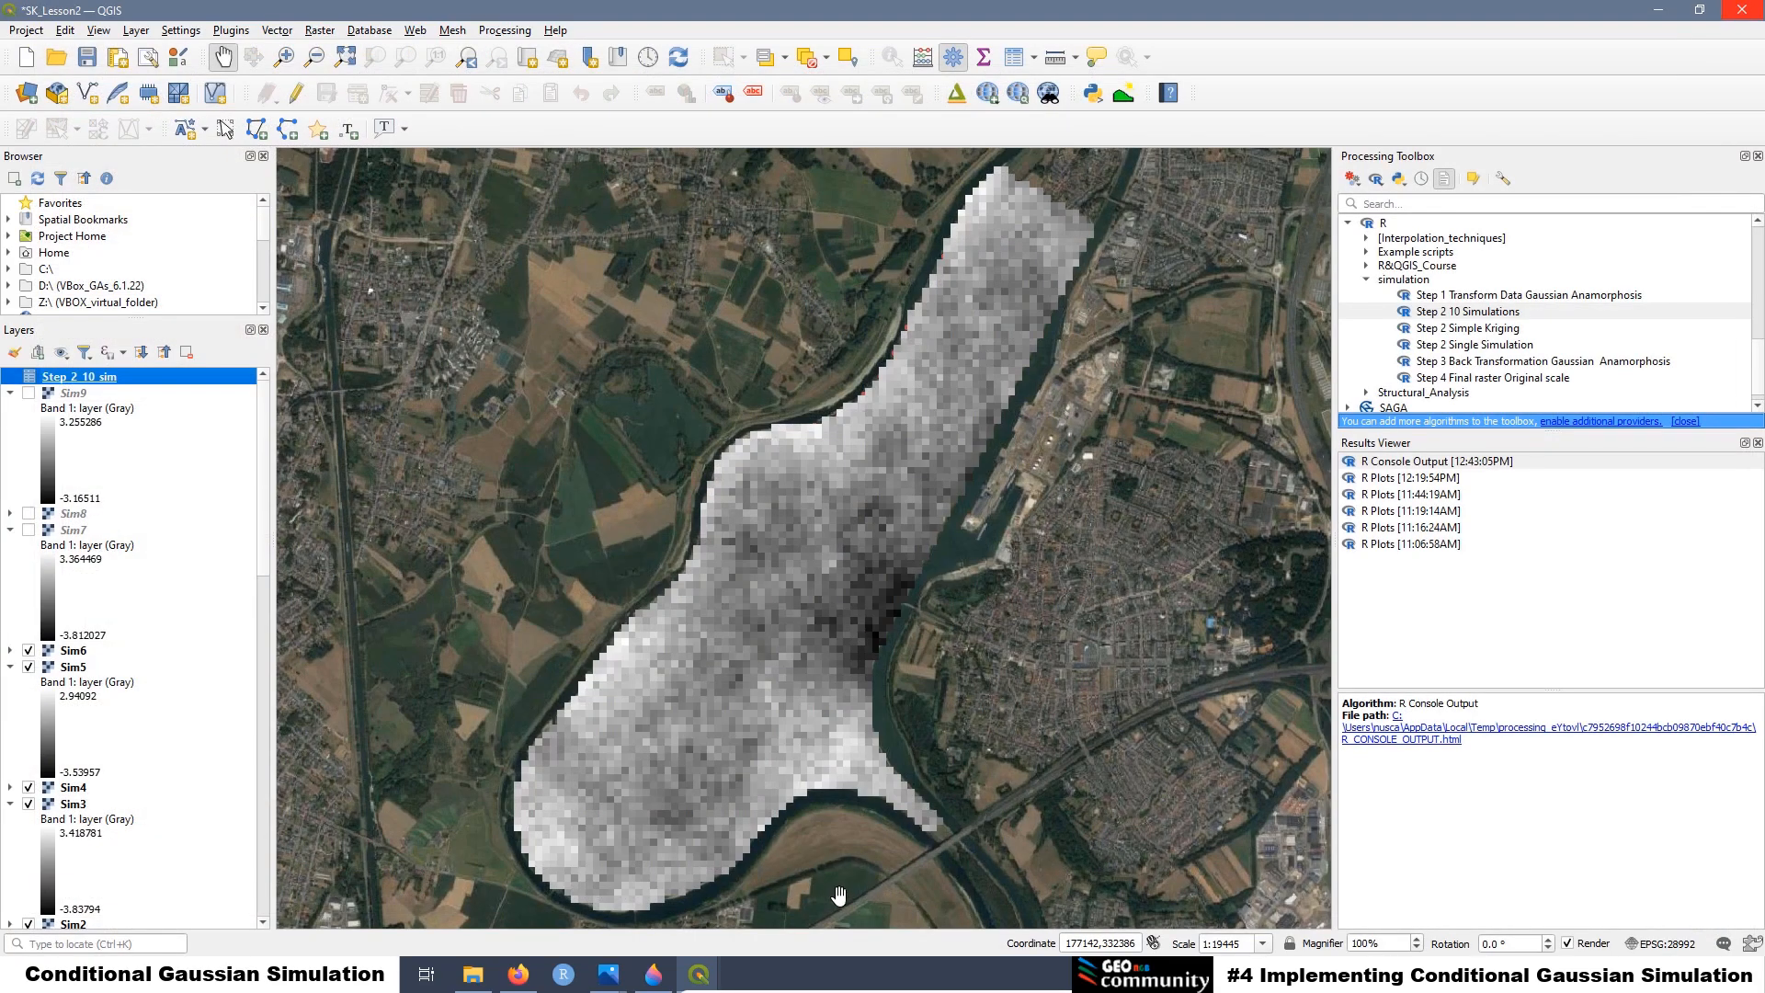
Switch to File Explorer and open a copy of Step_2_10_sim.csv from the data_set folder in OpenOffice Calc, separated by comma
left_click(473, 976)
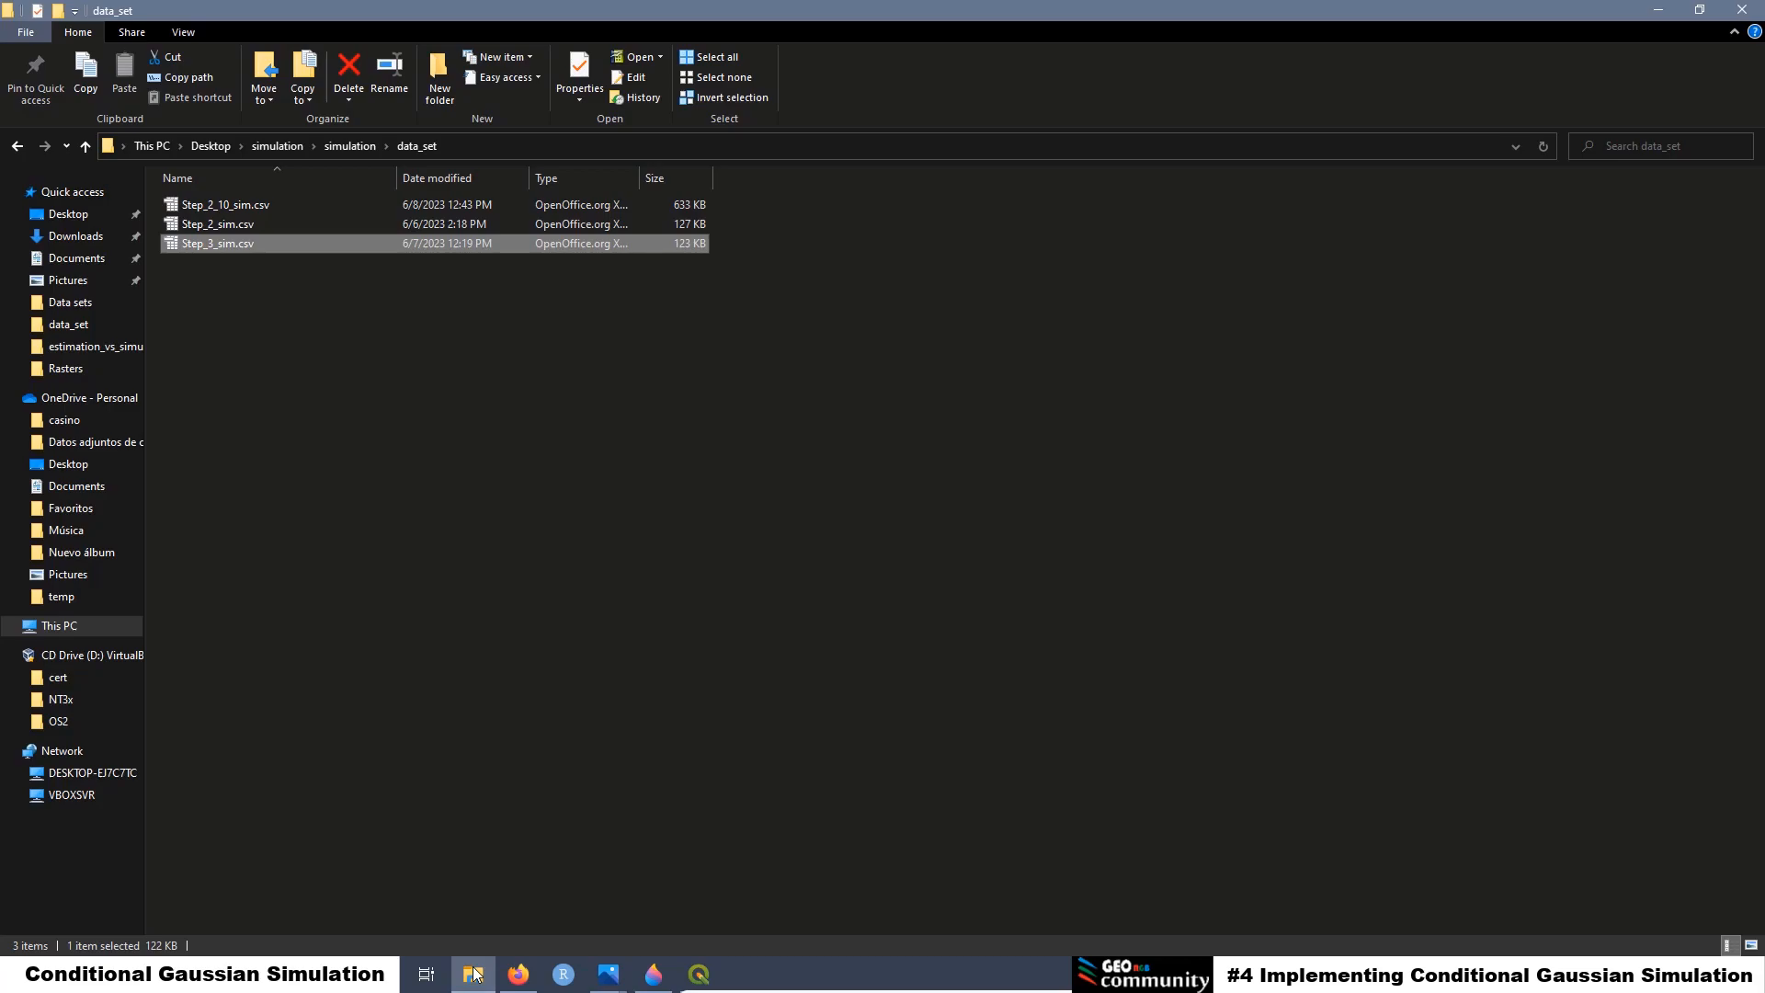
left_click(357, 222)
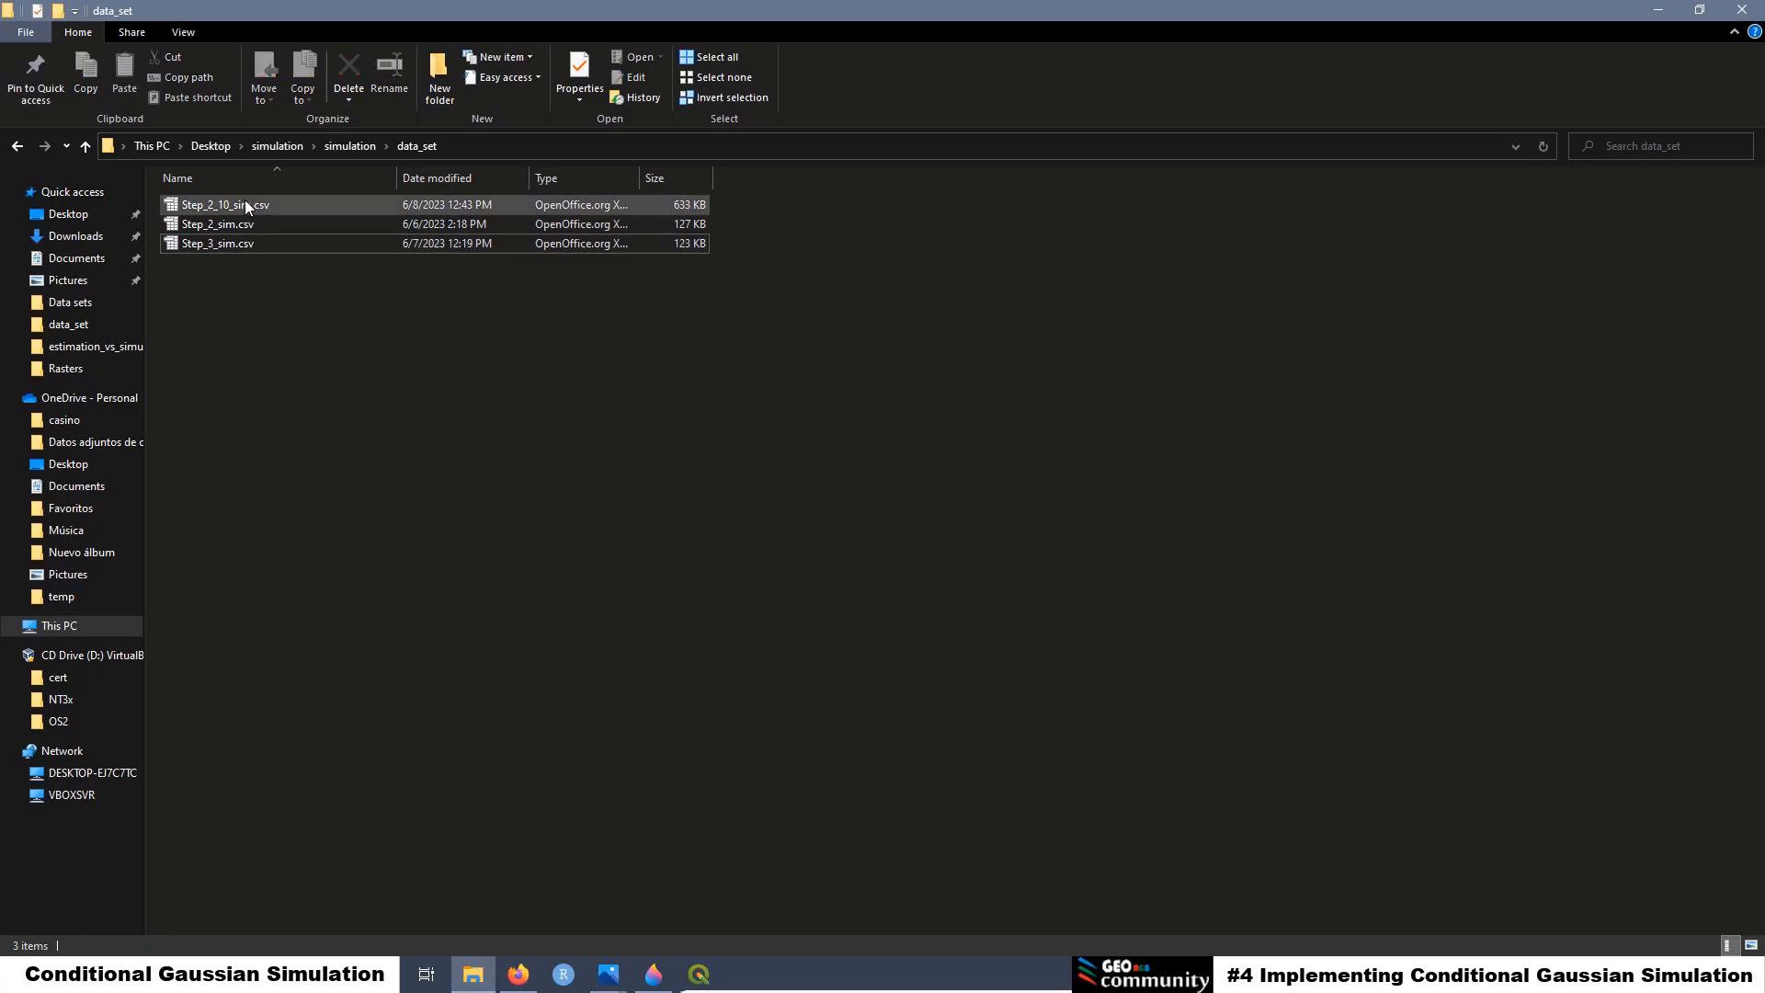
left_click(234, 206)
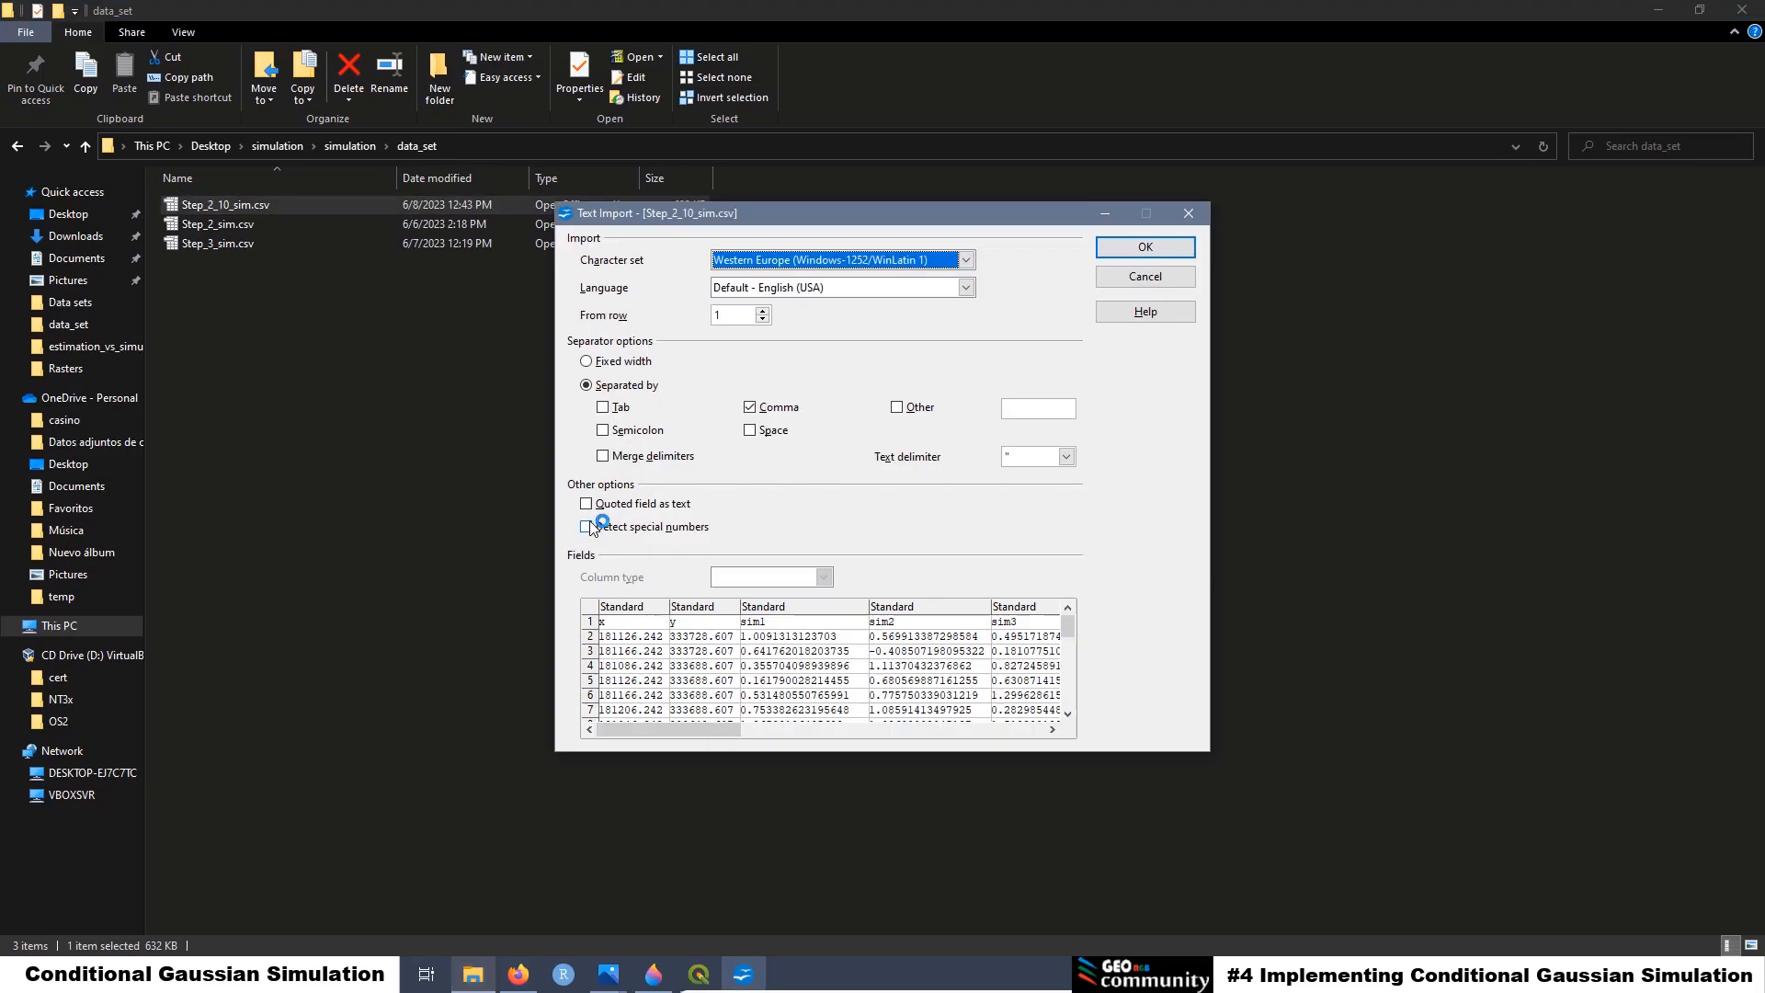
left_click(1130, 249)
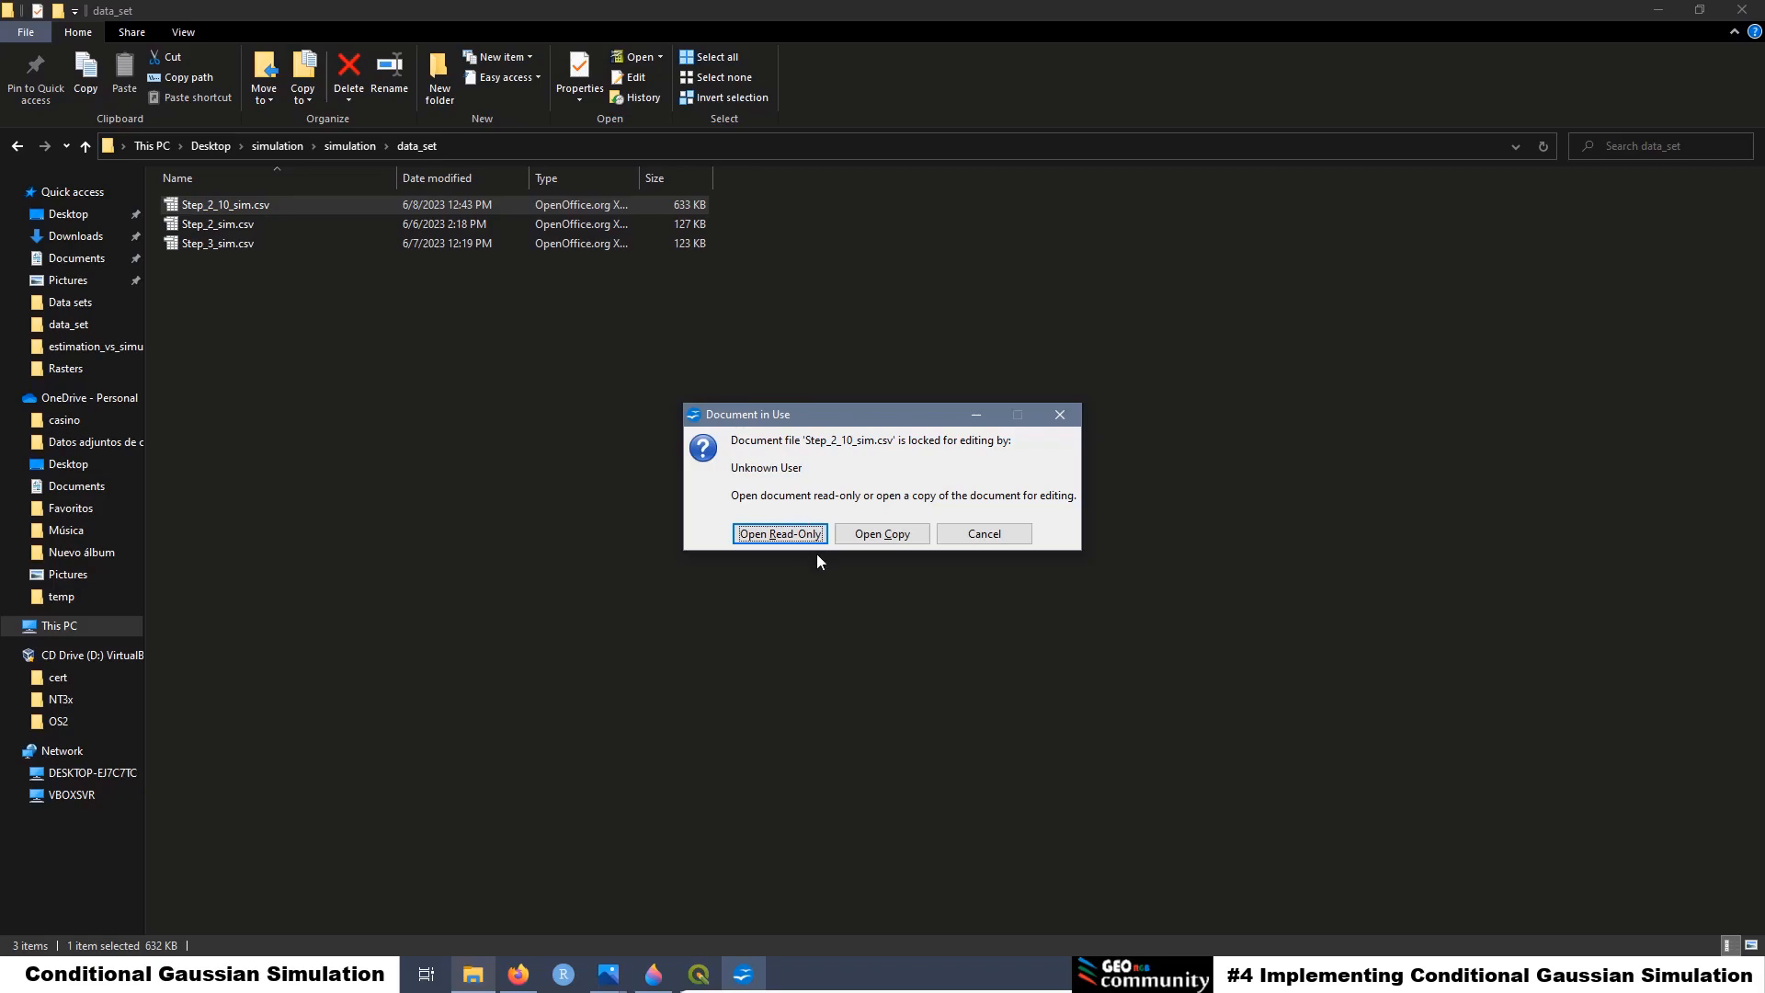
left_click(865, 539)
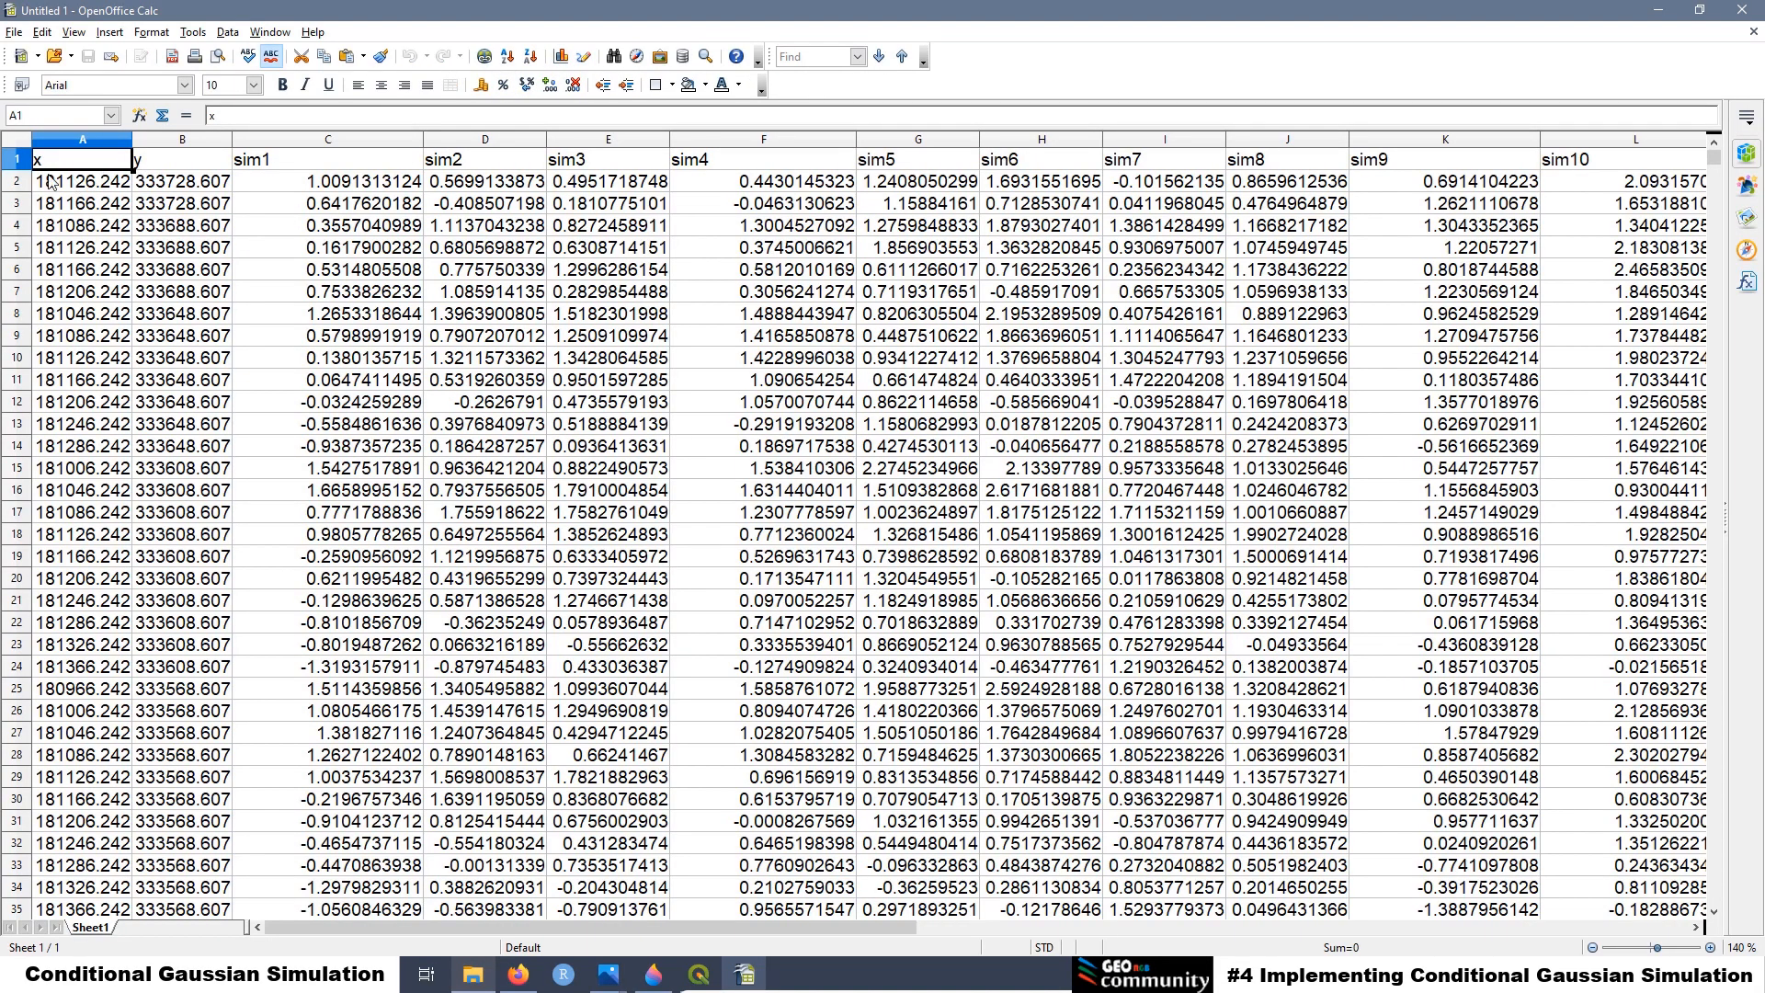
Examine the x, y and sim1 columns of the spreadsheet, close it and return to QGIS
left_click(78, 139)
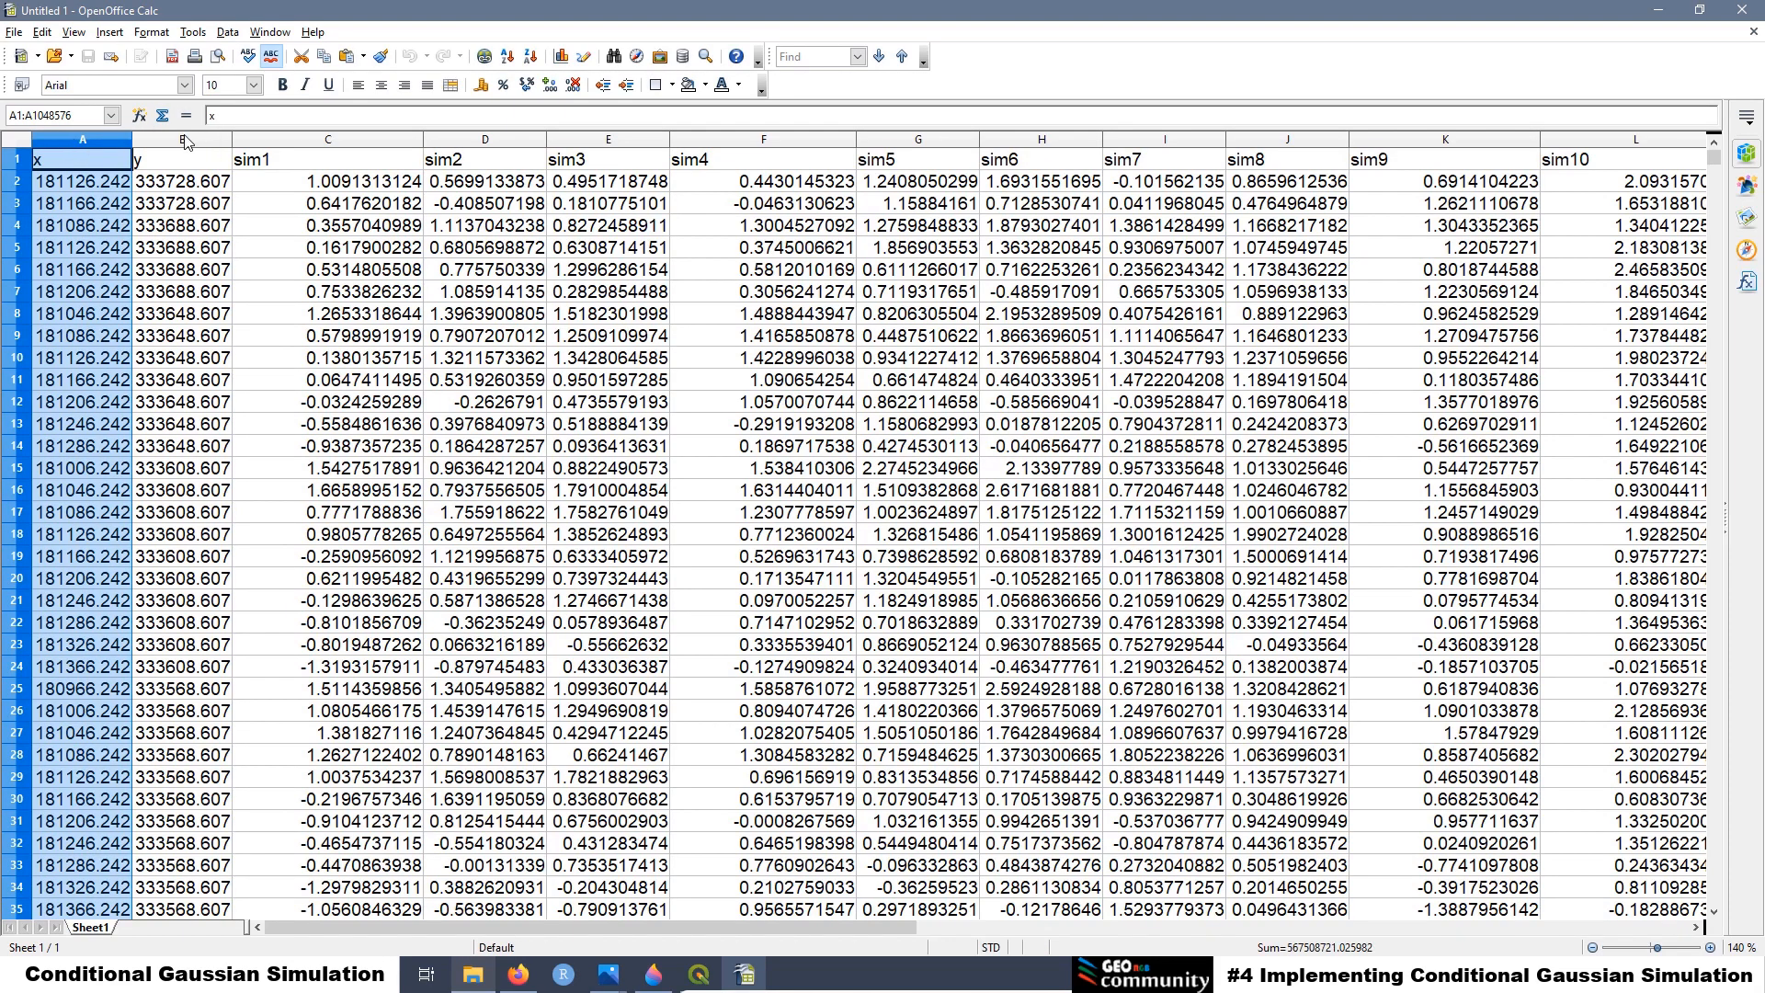
left_click(188, 138)
left_click(312, 139)
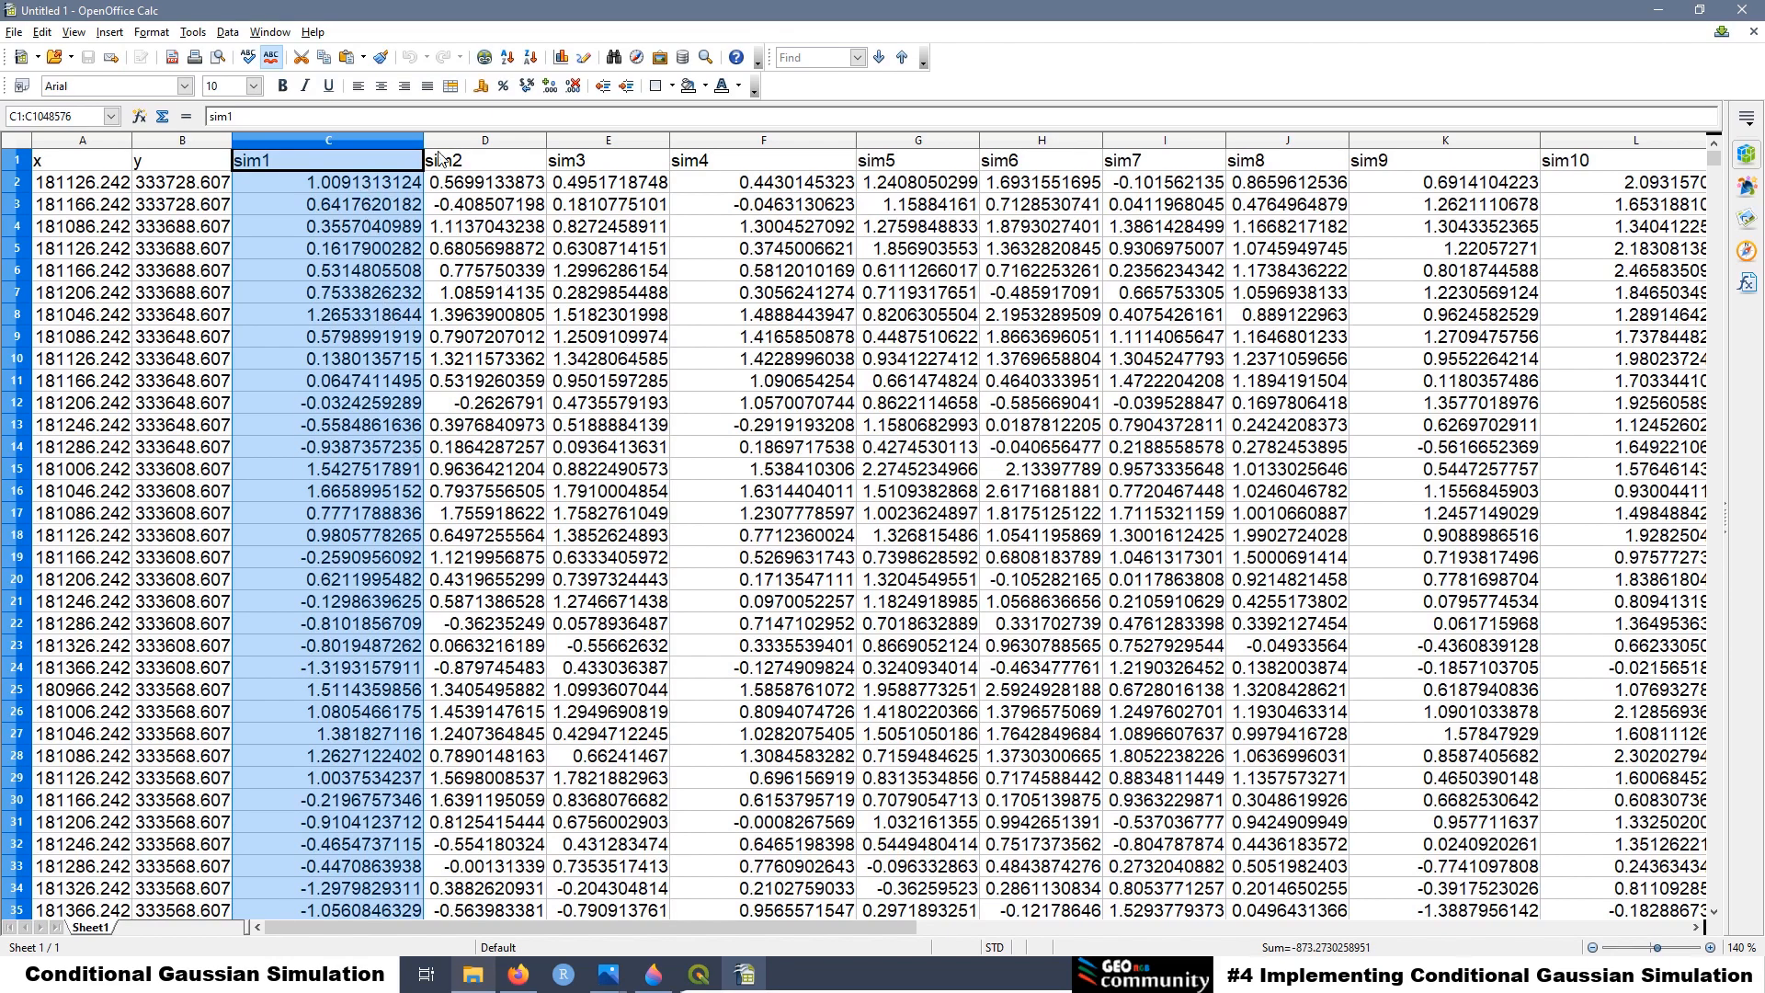
left_click(1742, 10)
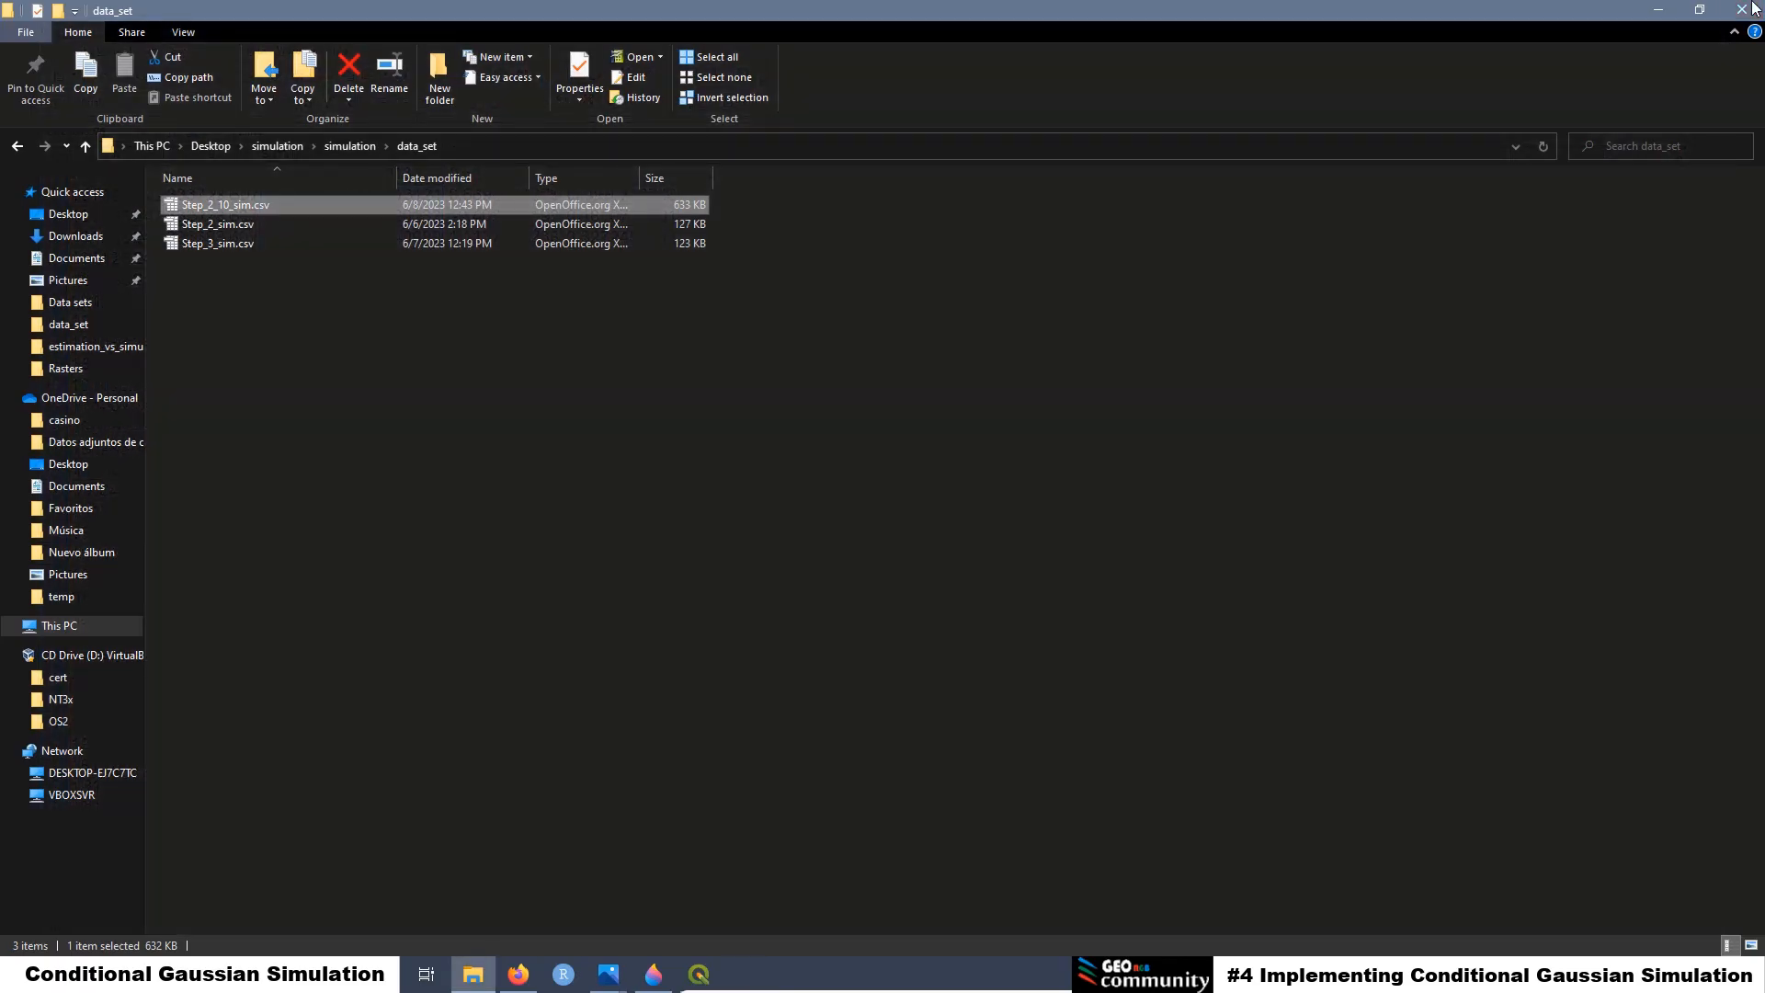
left_click(1659, 10)
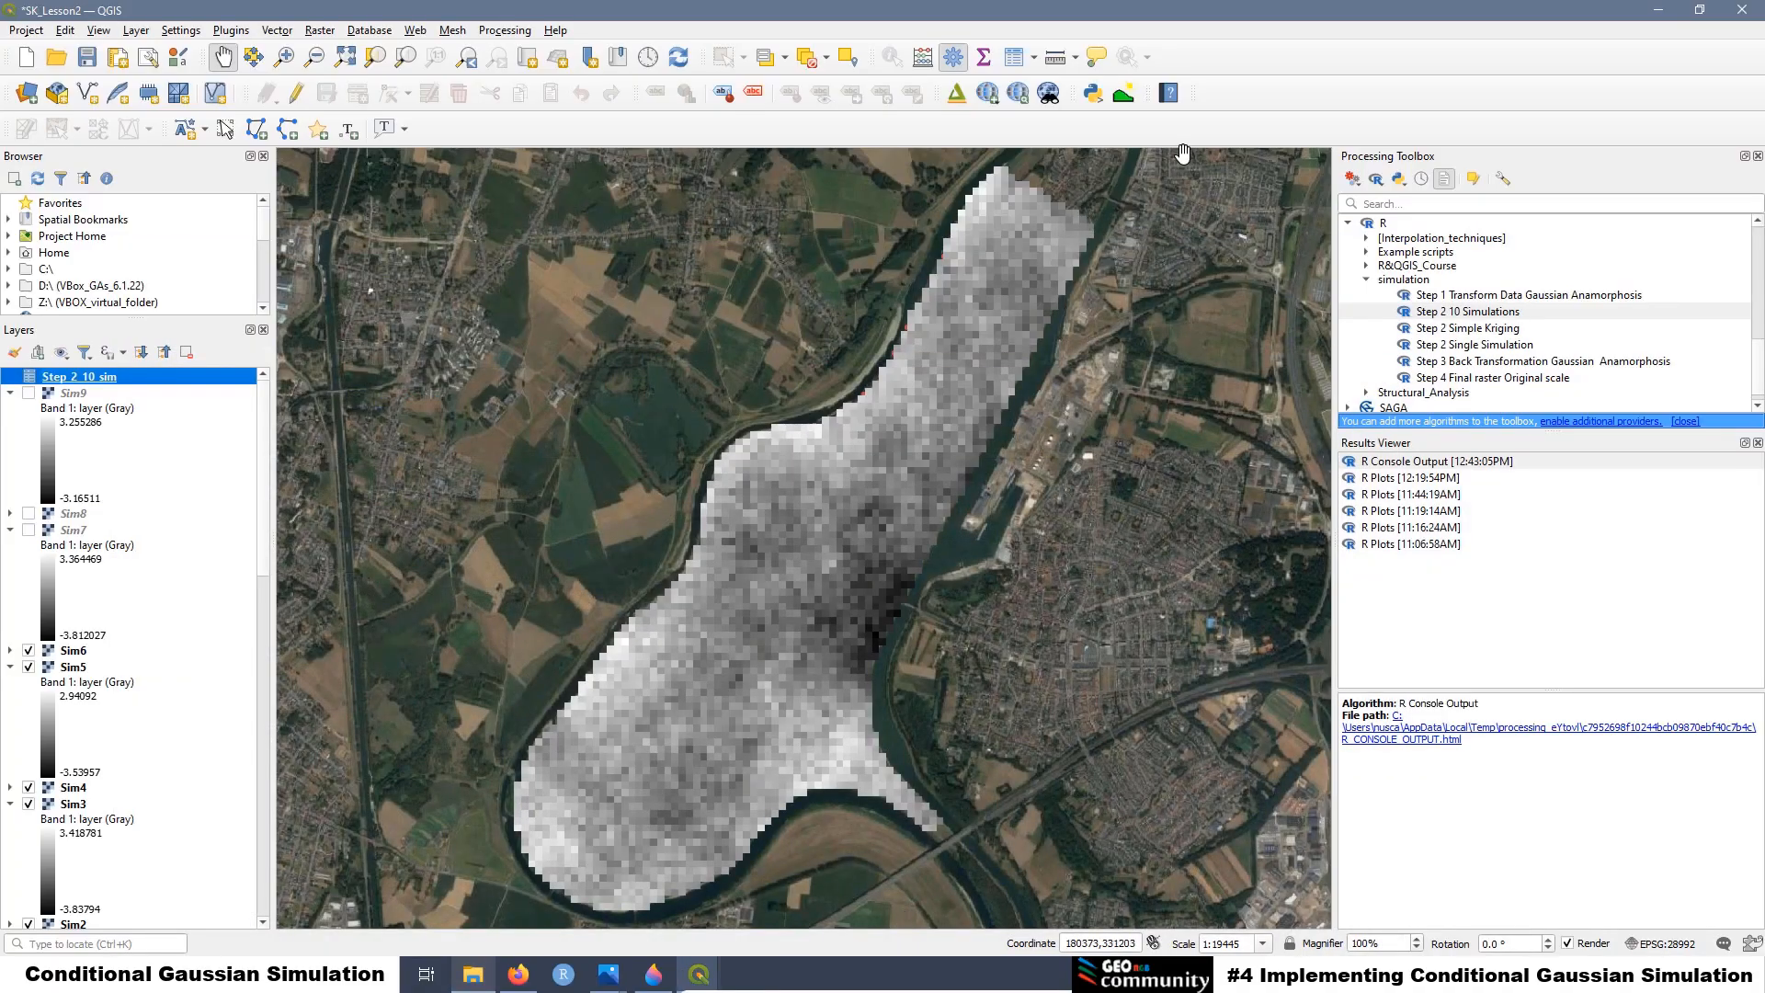
Start a new, empty script in the R Script Editor
left_click(1379, 183)
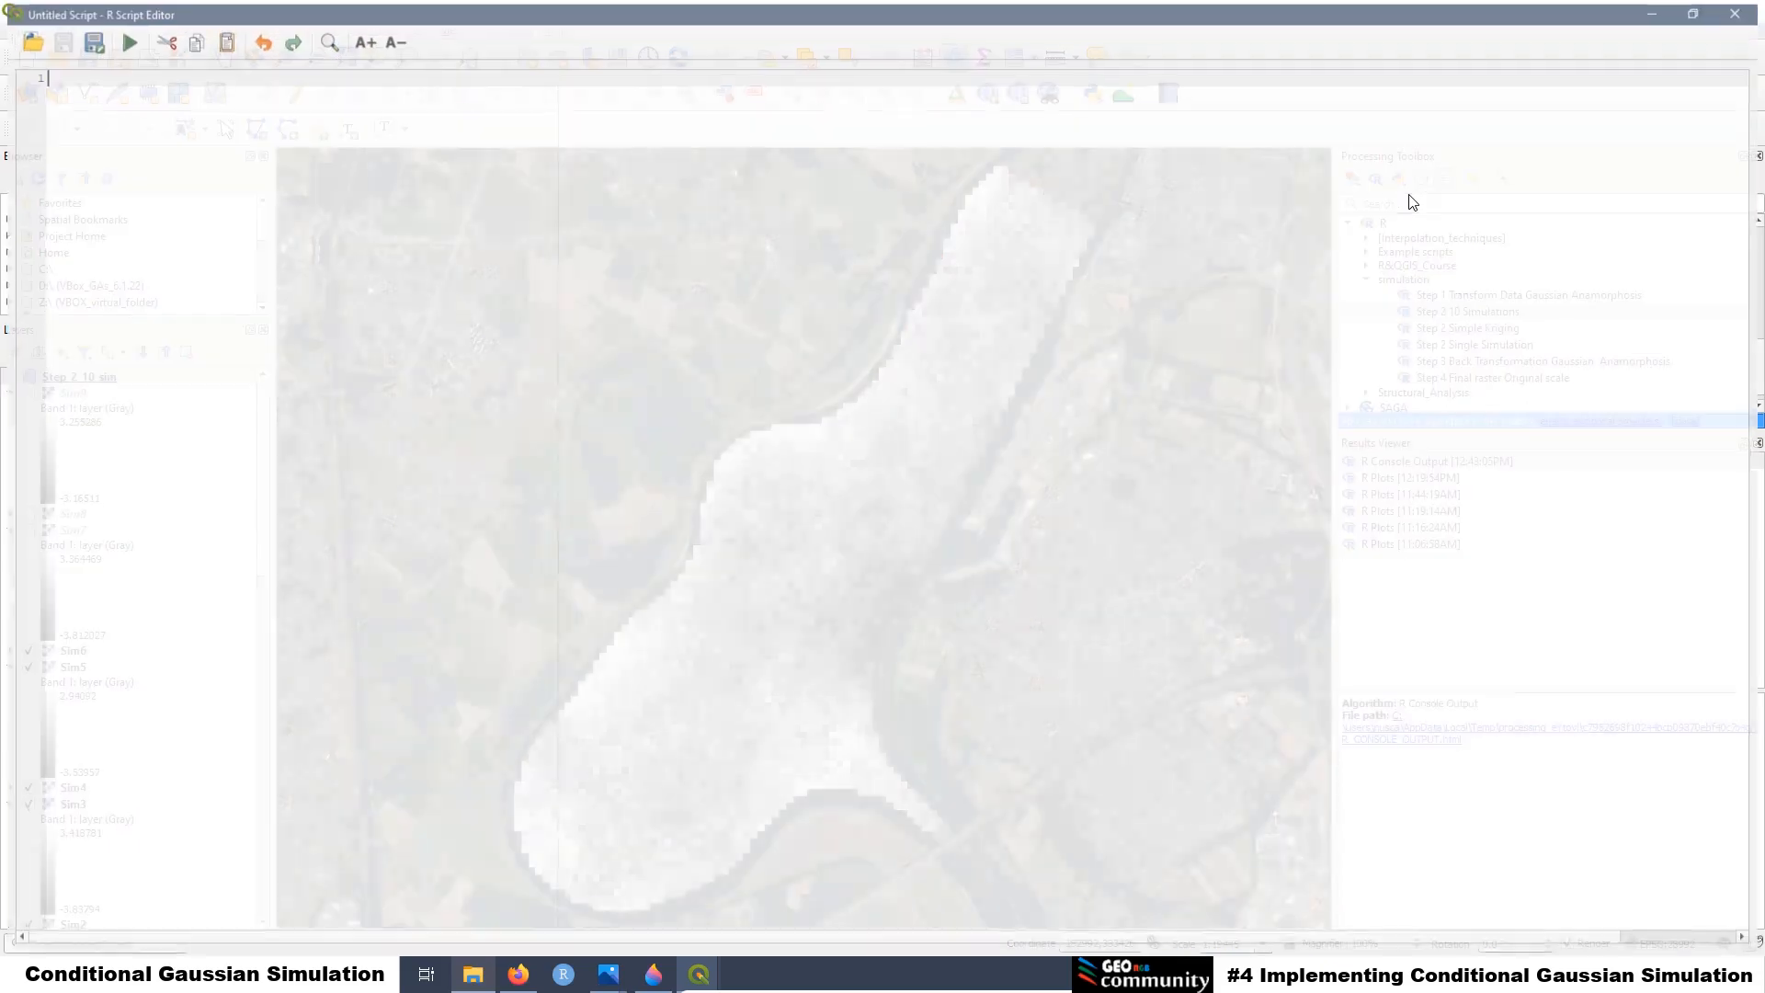
right_click(57, 79)
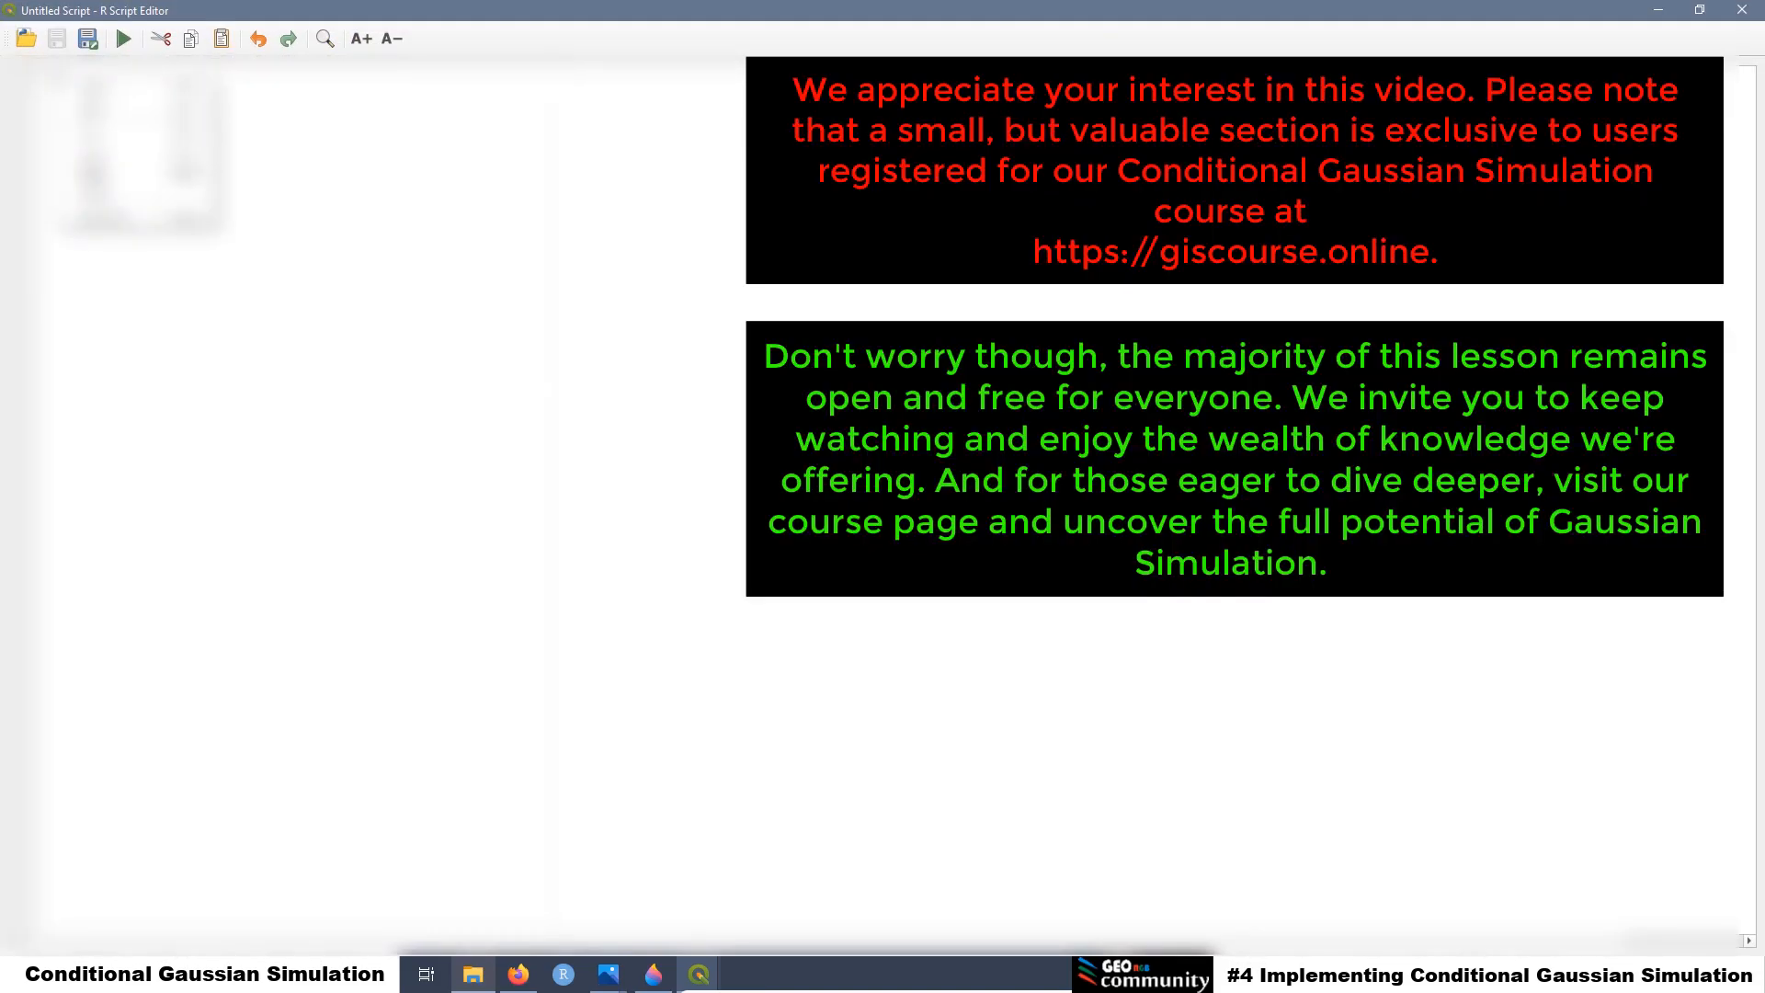
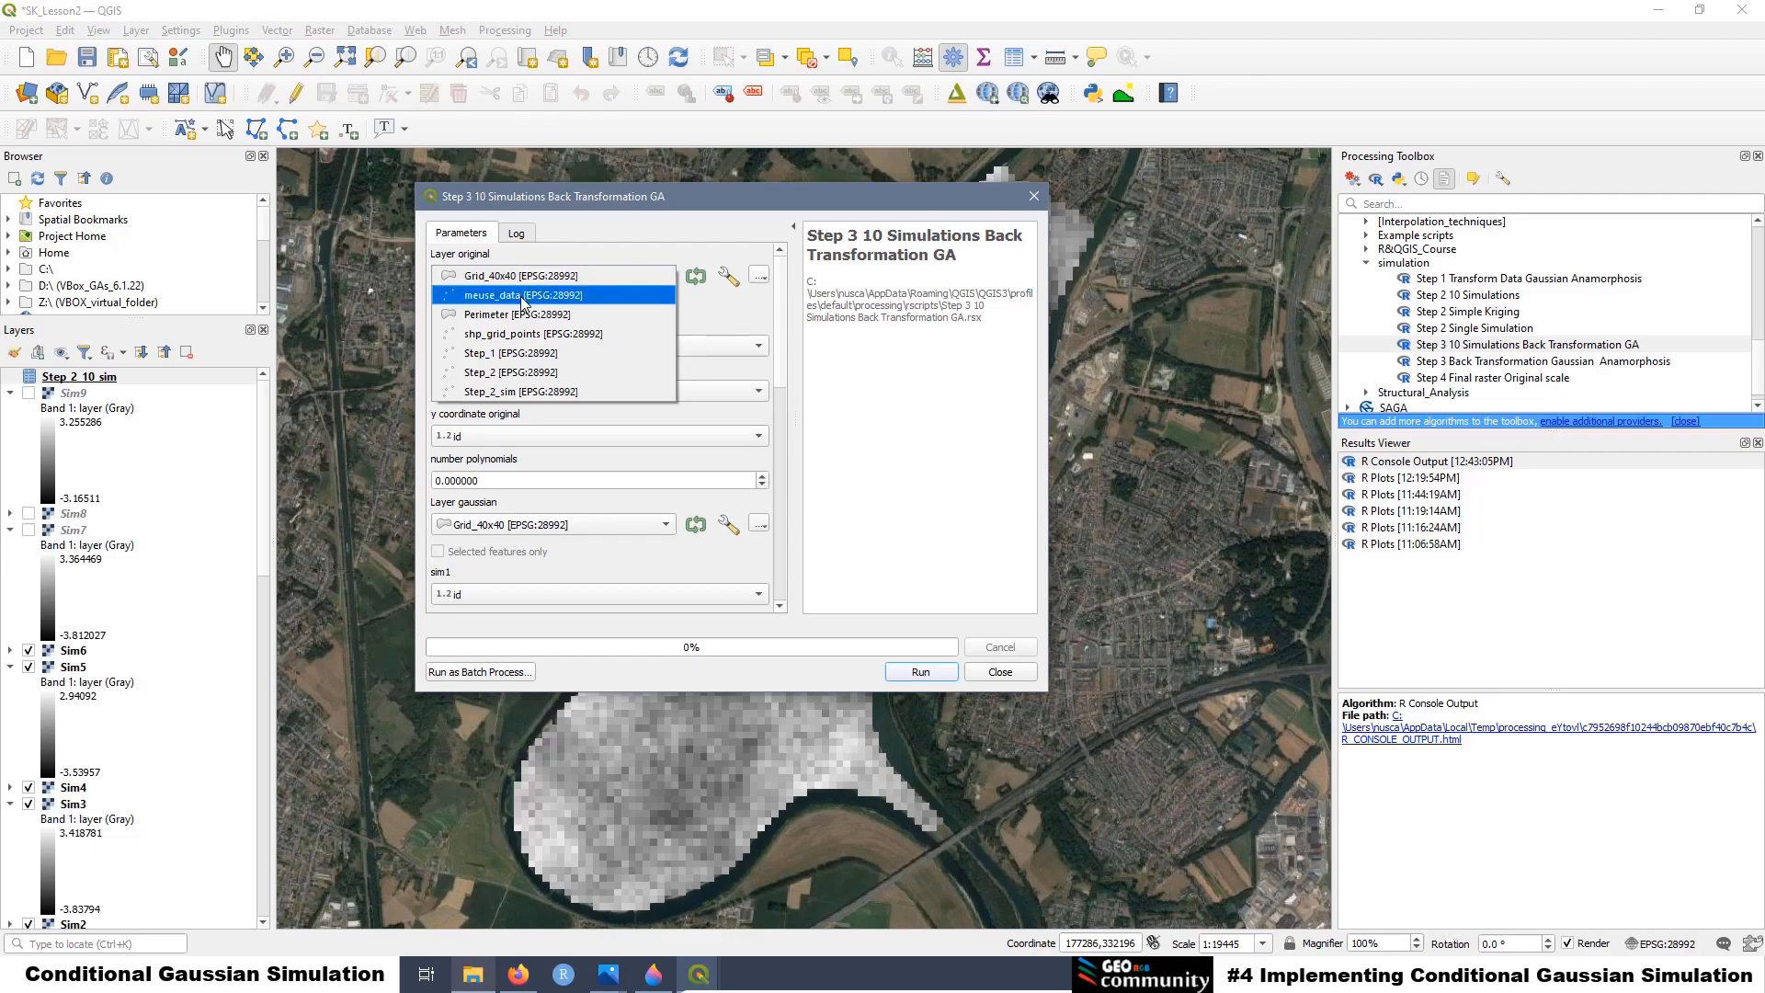
Set the original layer to meuse_data with parameter zinc, coordinates x and y, and 43 polynomials for the back transformation
left_click(520, 296)
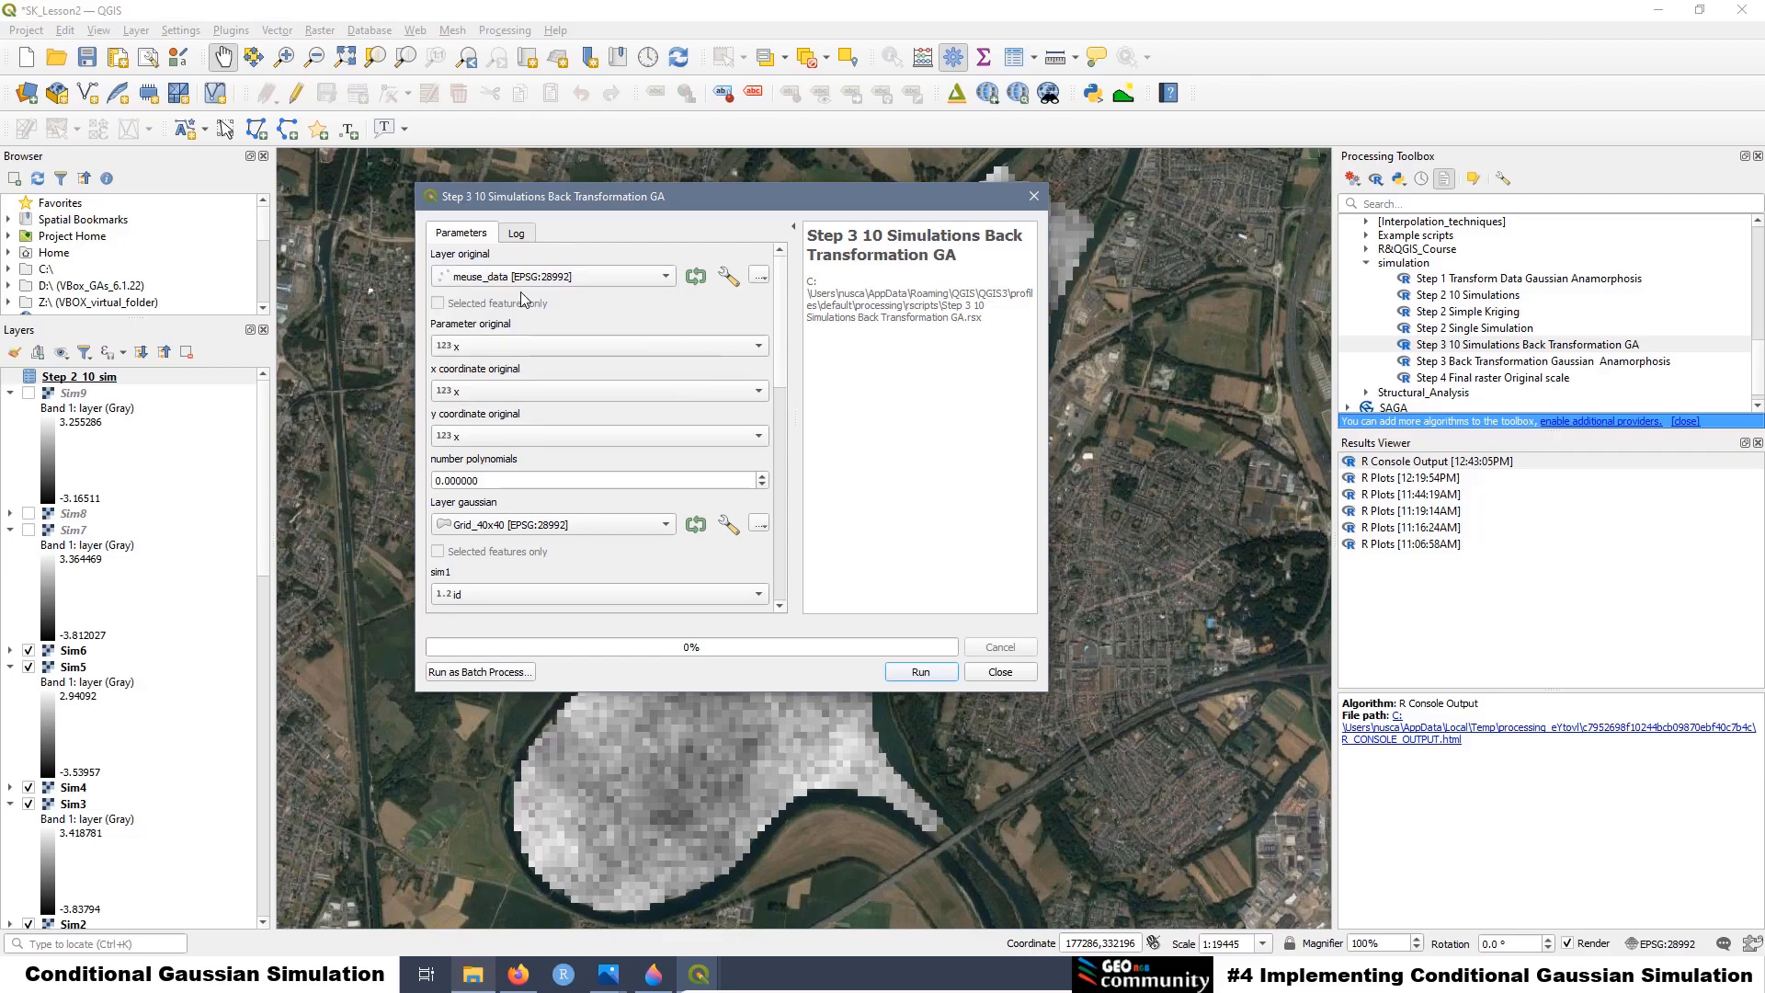
left_click(511, 347)
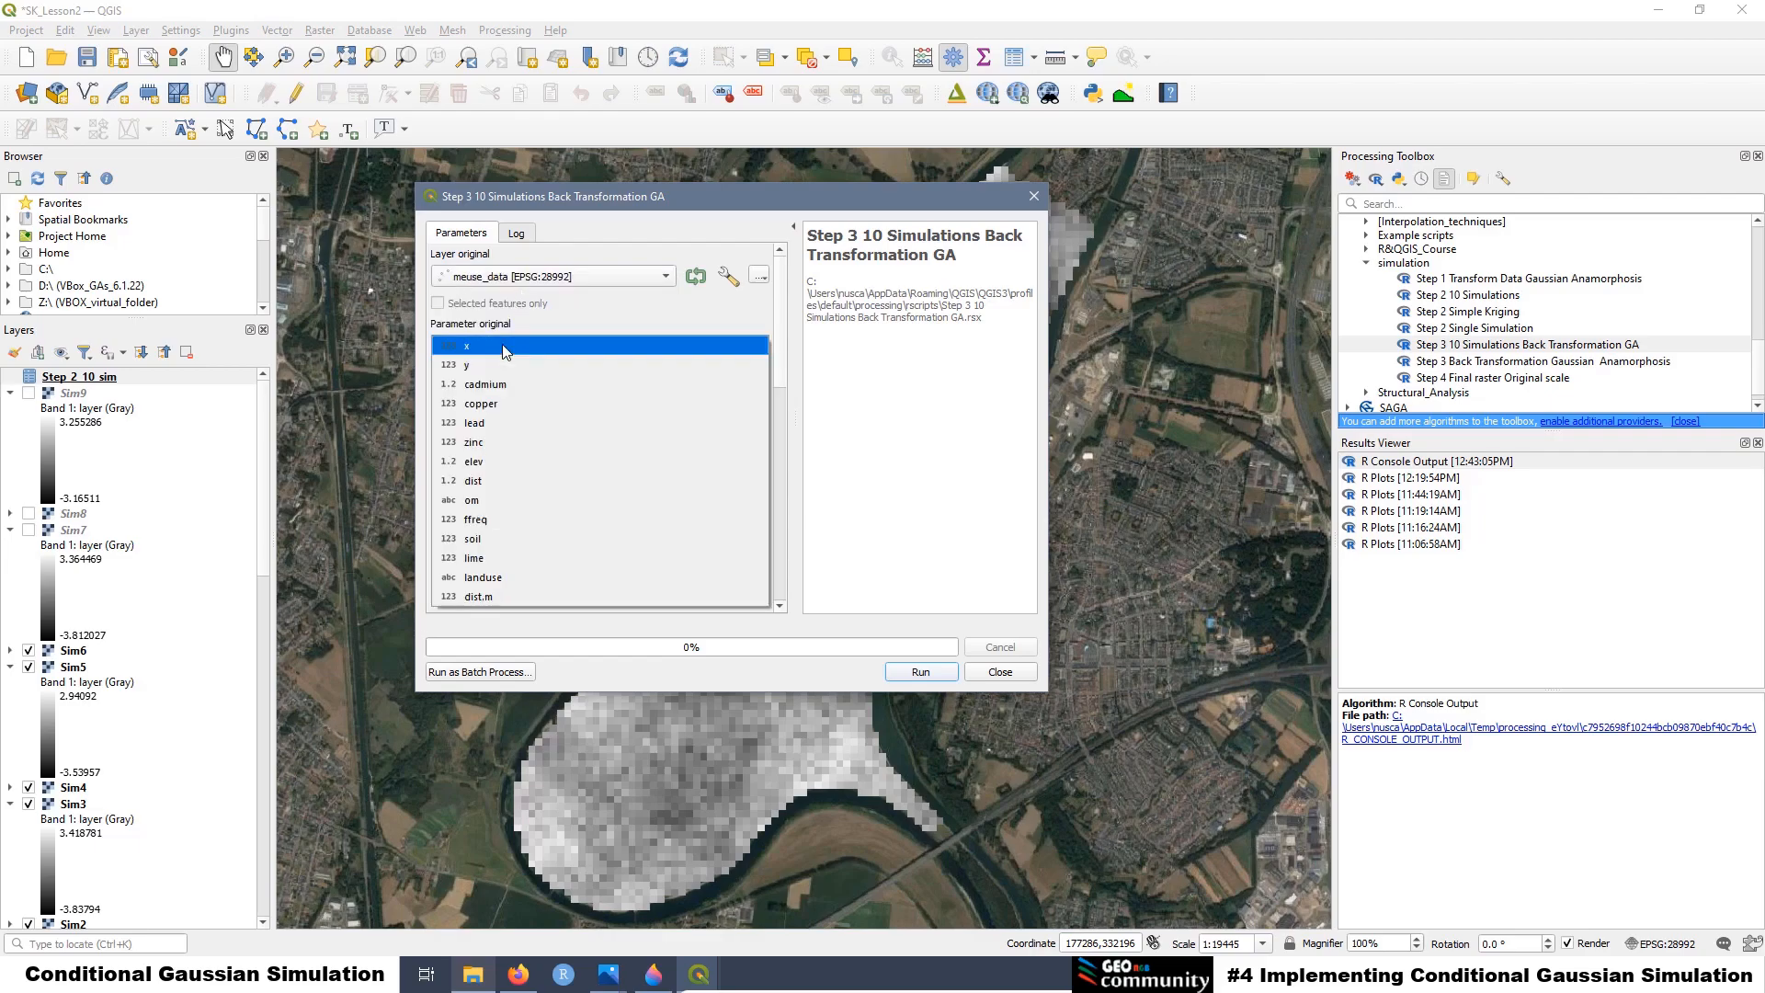
left_click(478, 443)
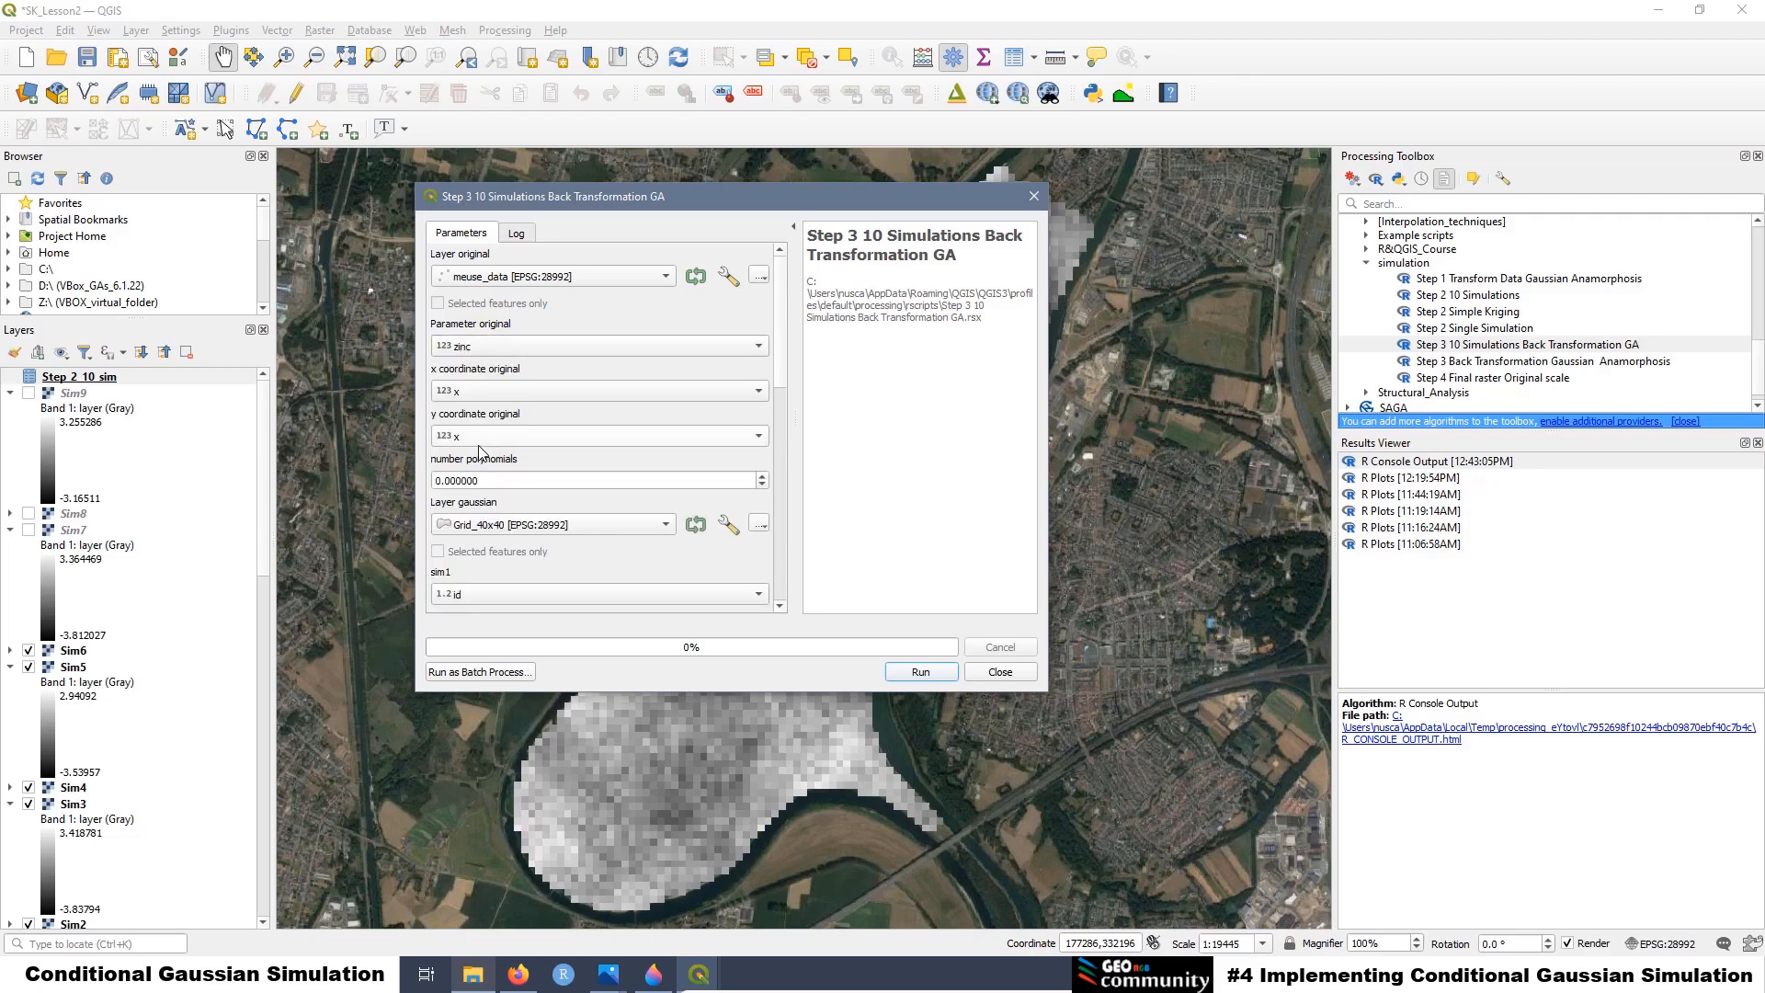
left_click(471, 393)
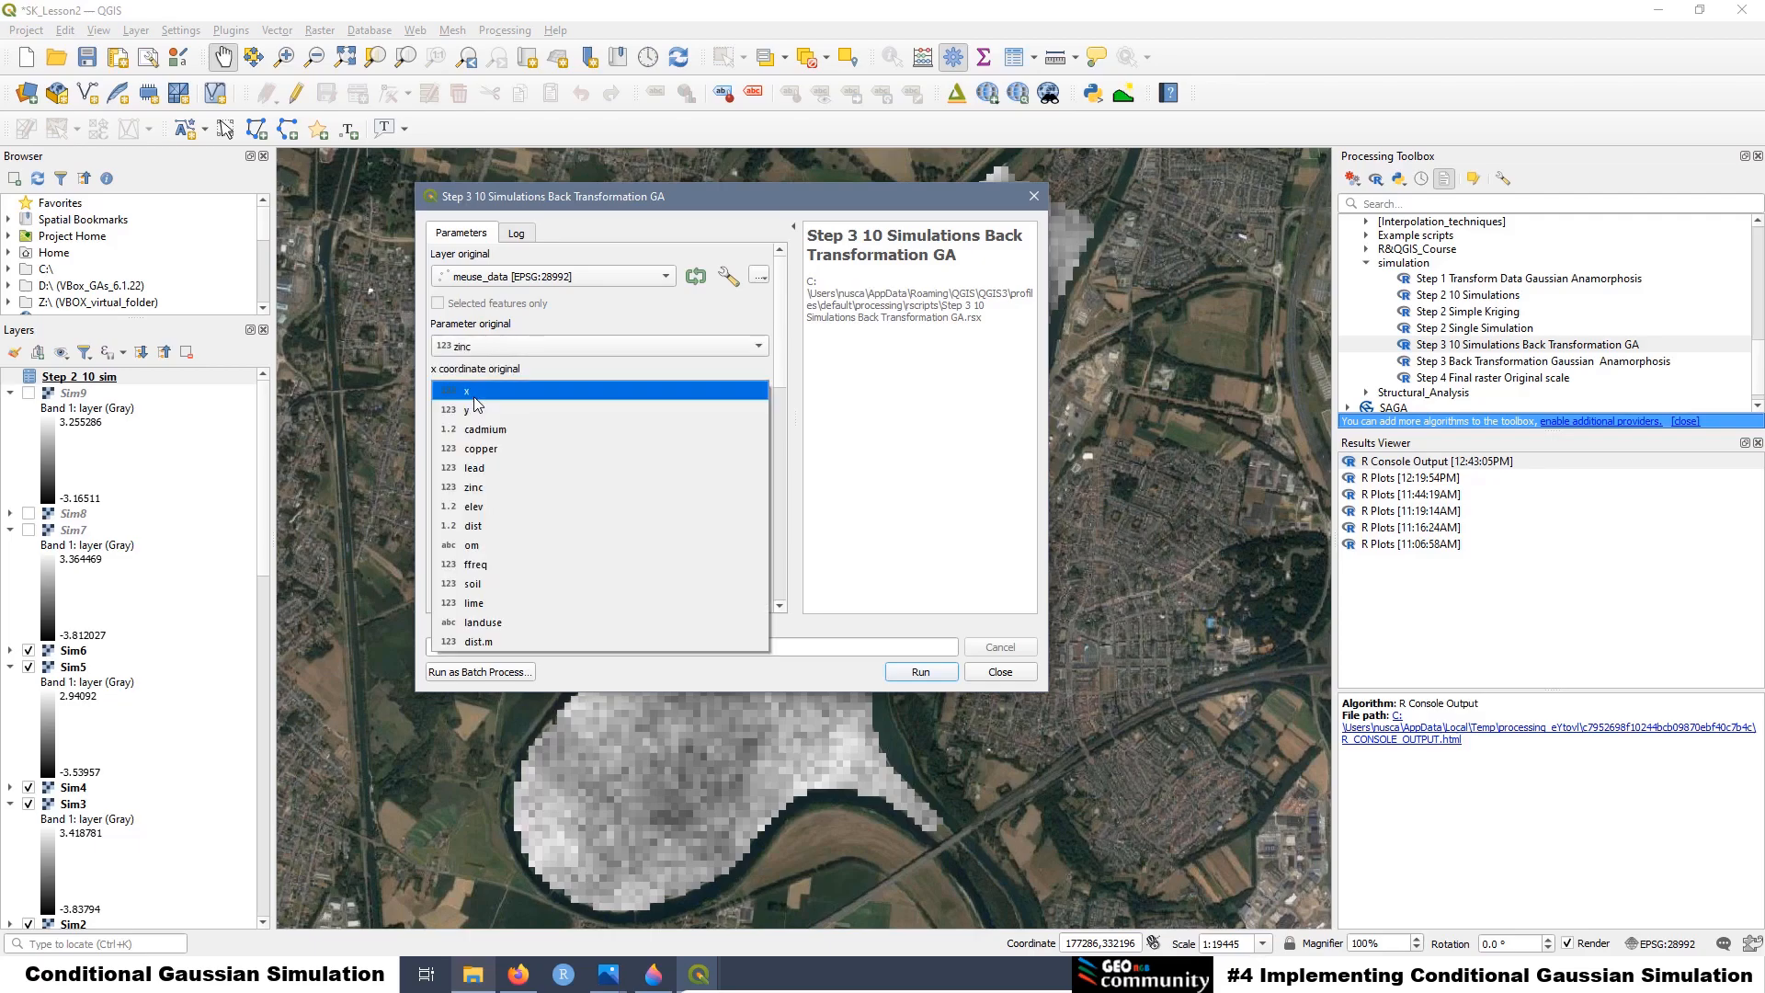
left_click(472, 395)
left_click(480, 440)
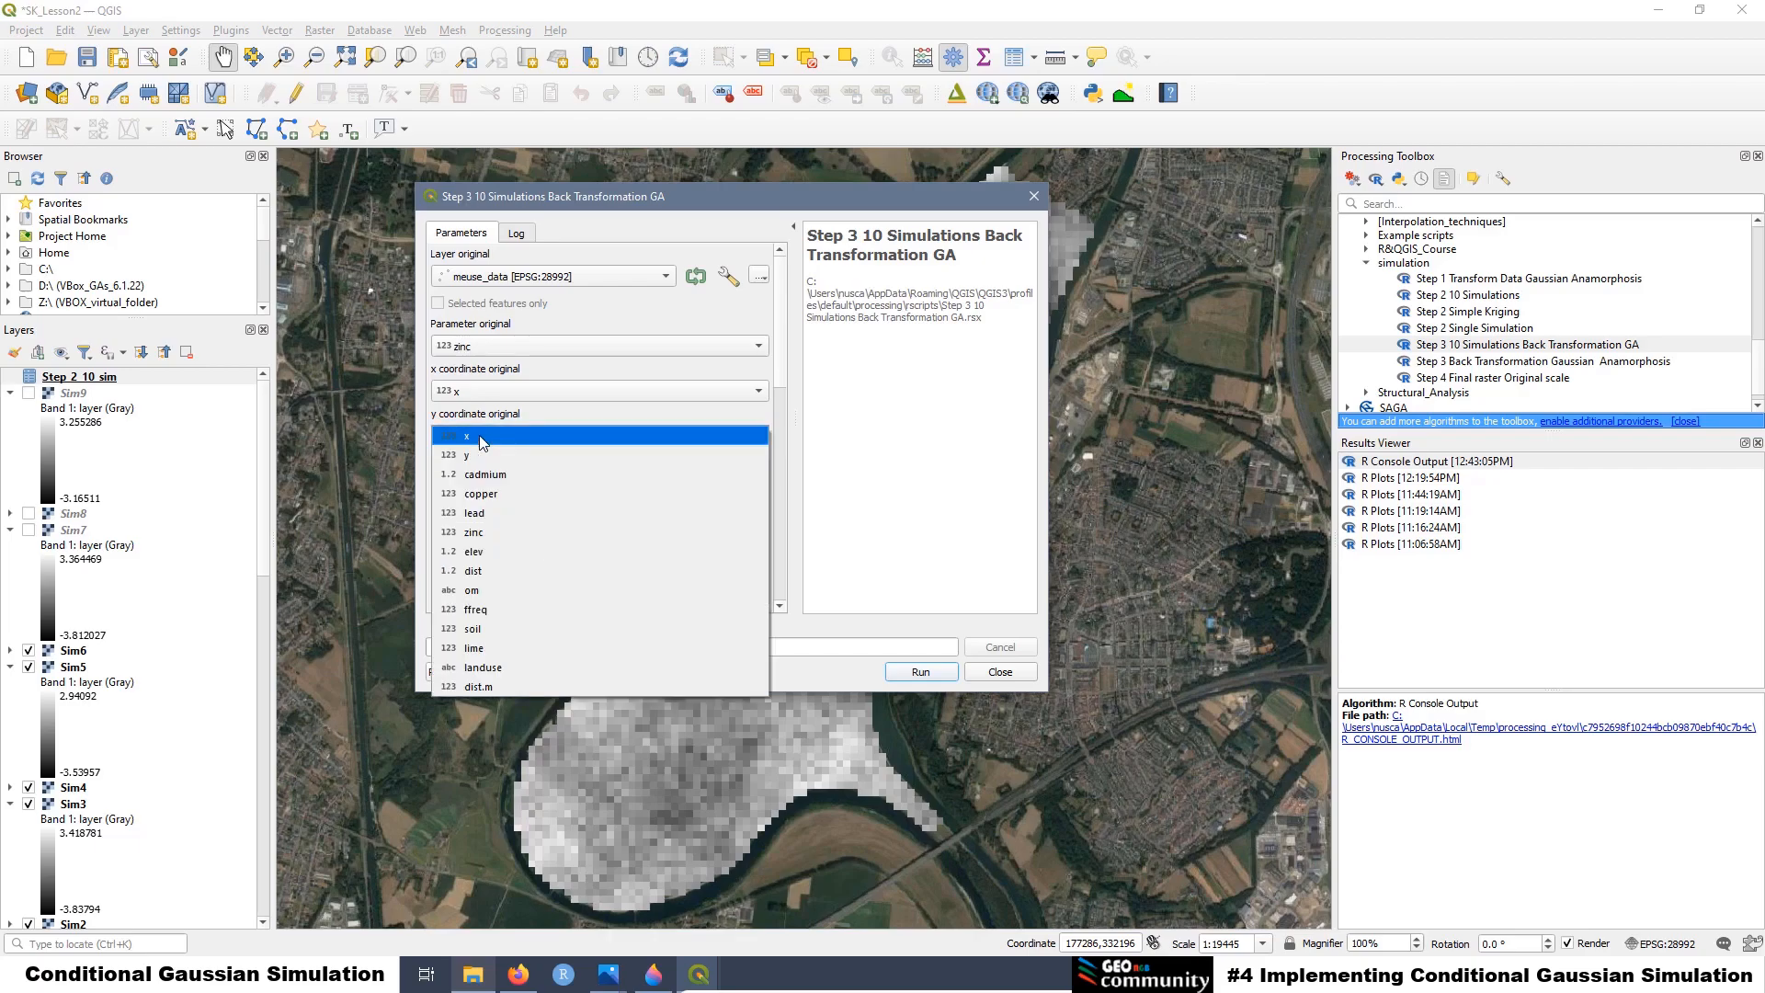
left_click(476, 459)
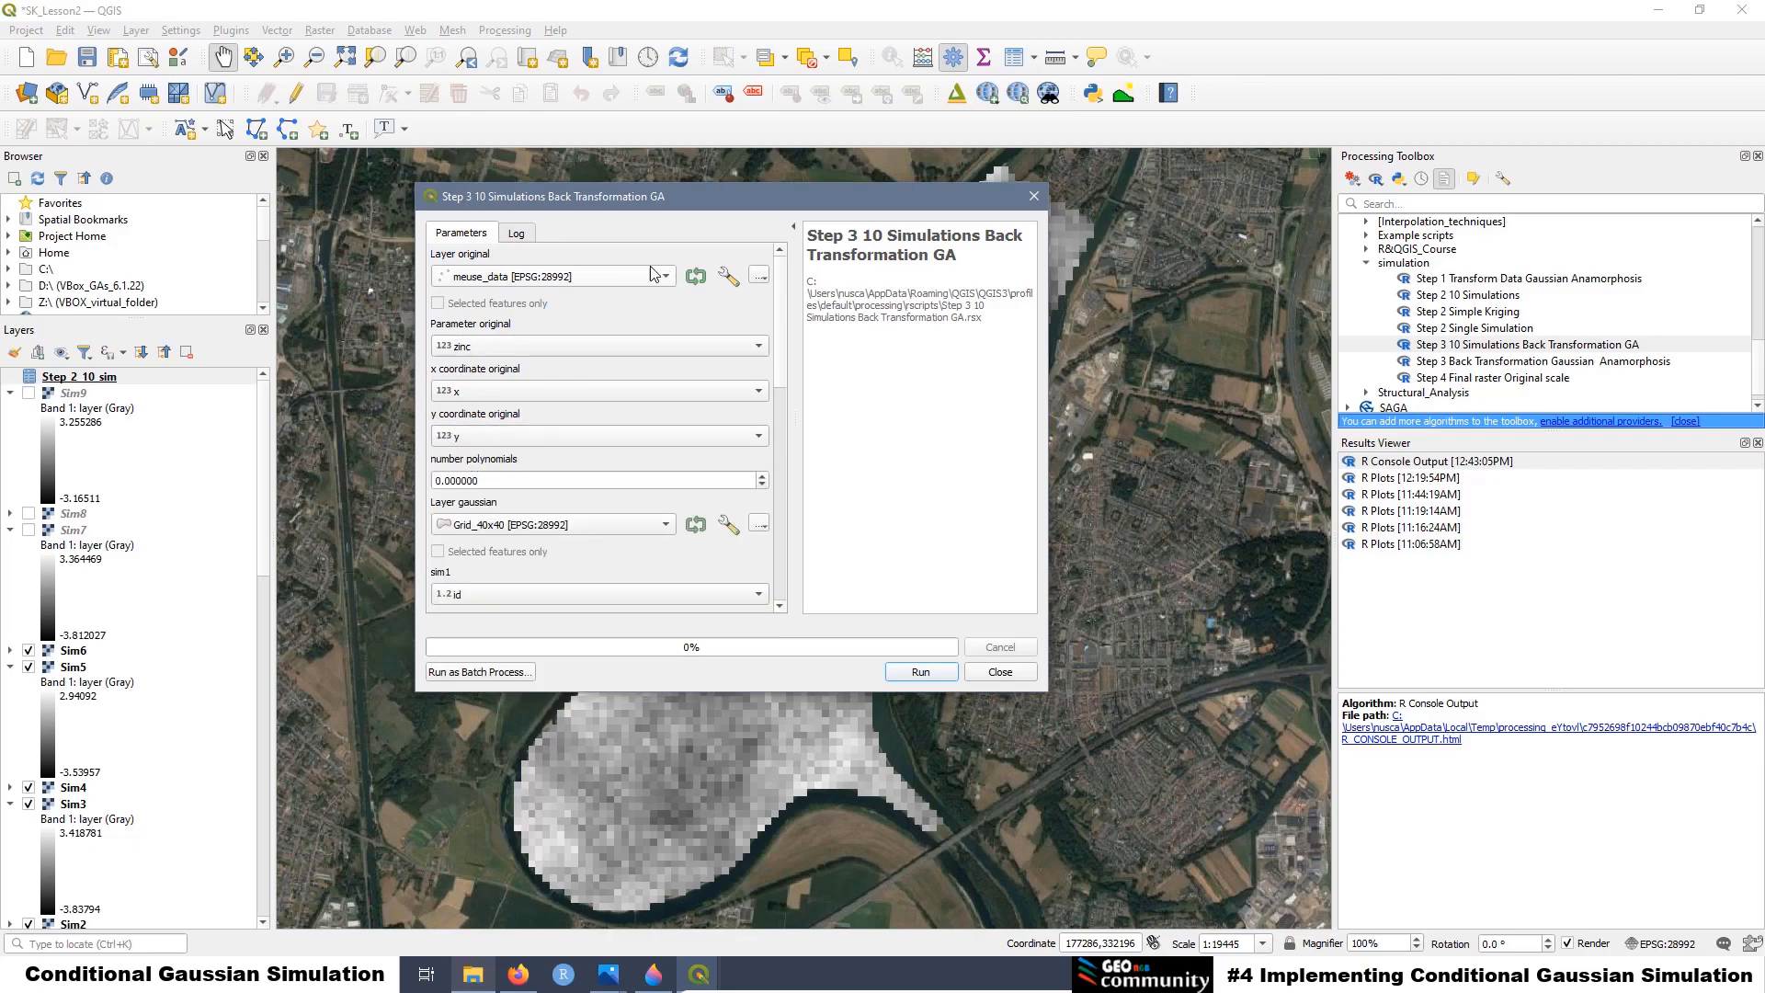
left_click_drag(483, 481, 386, 480)
type("43")
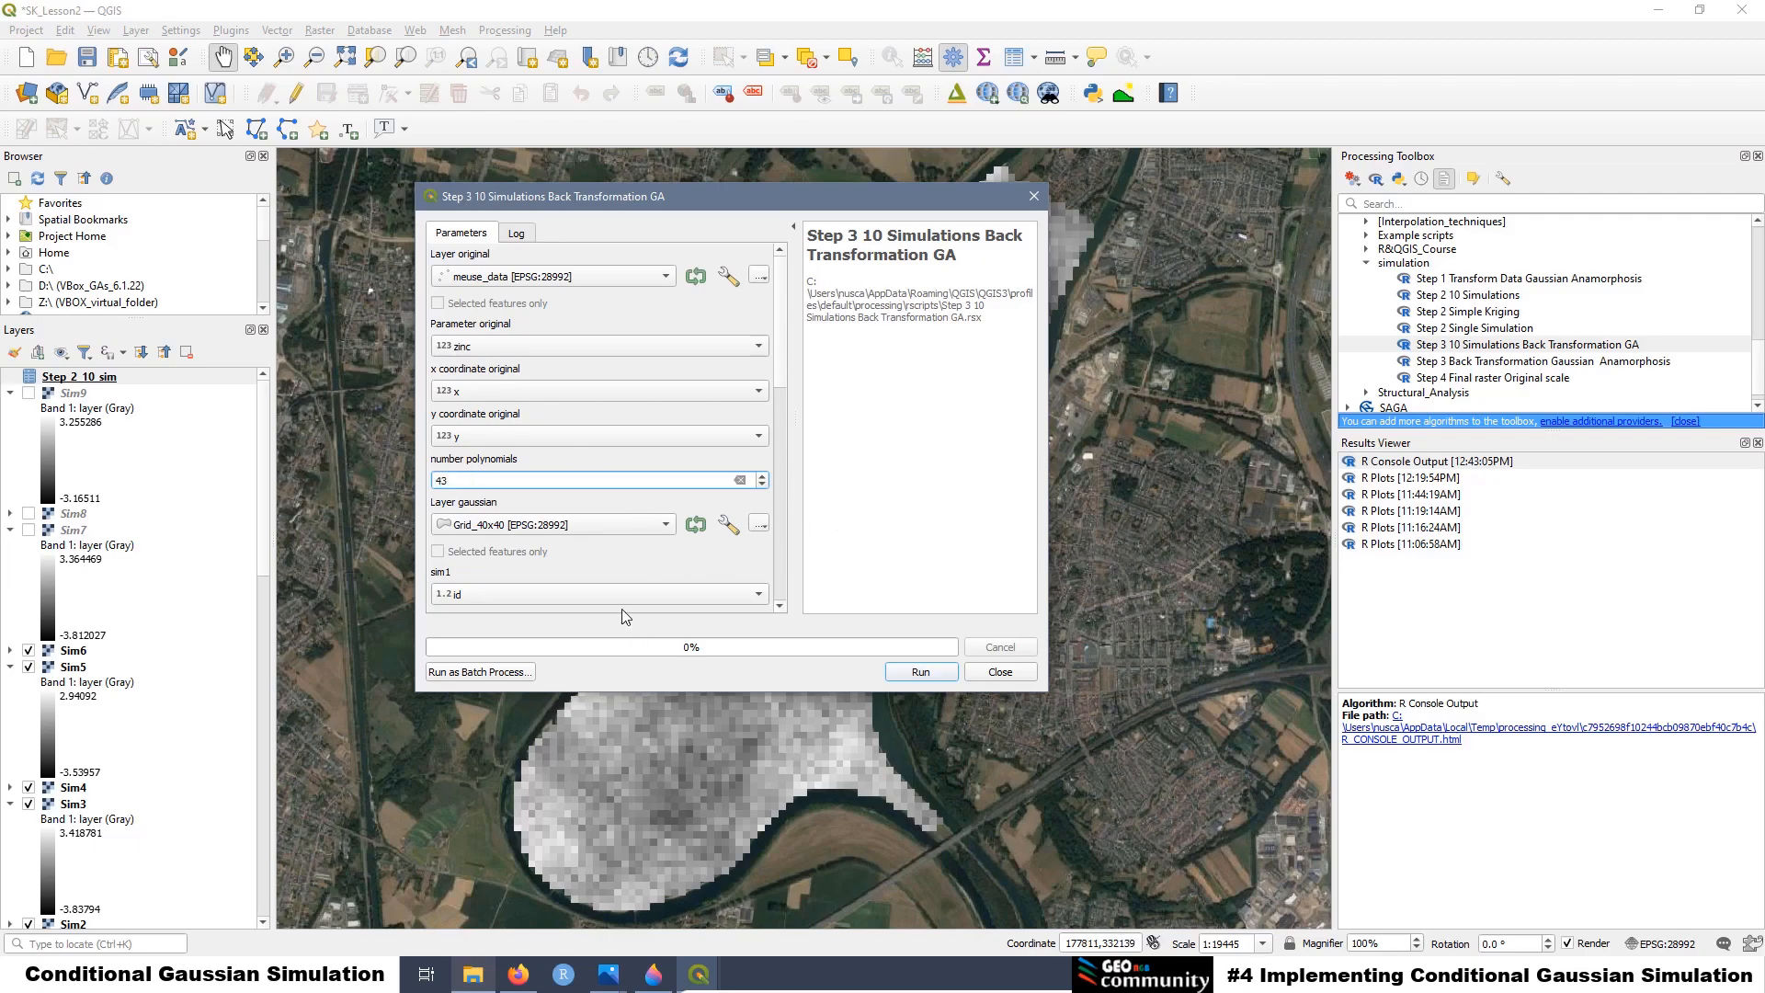
Choose Step_2_10_sim.csv from the simulation data_set folder as the source of a new delimited text layer
left_click(512, 530)
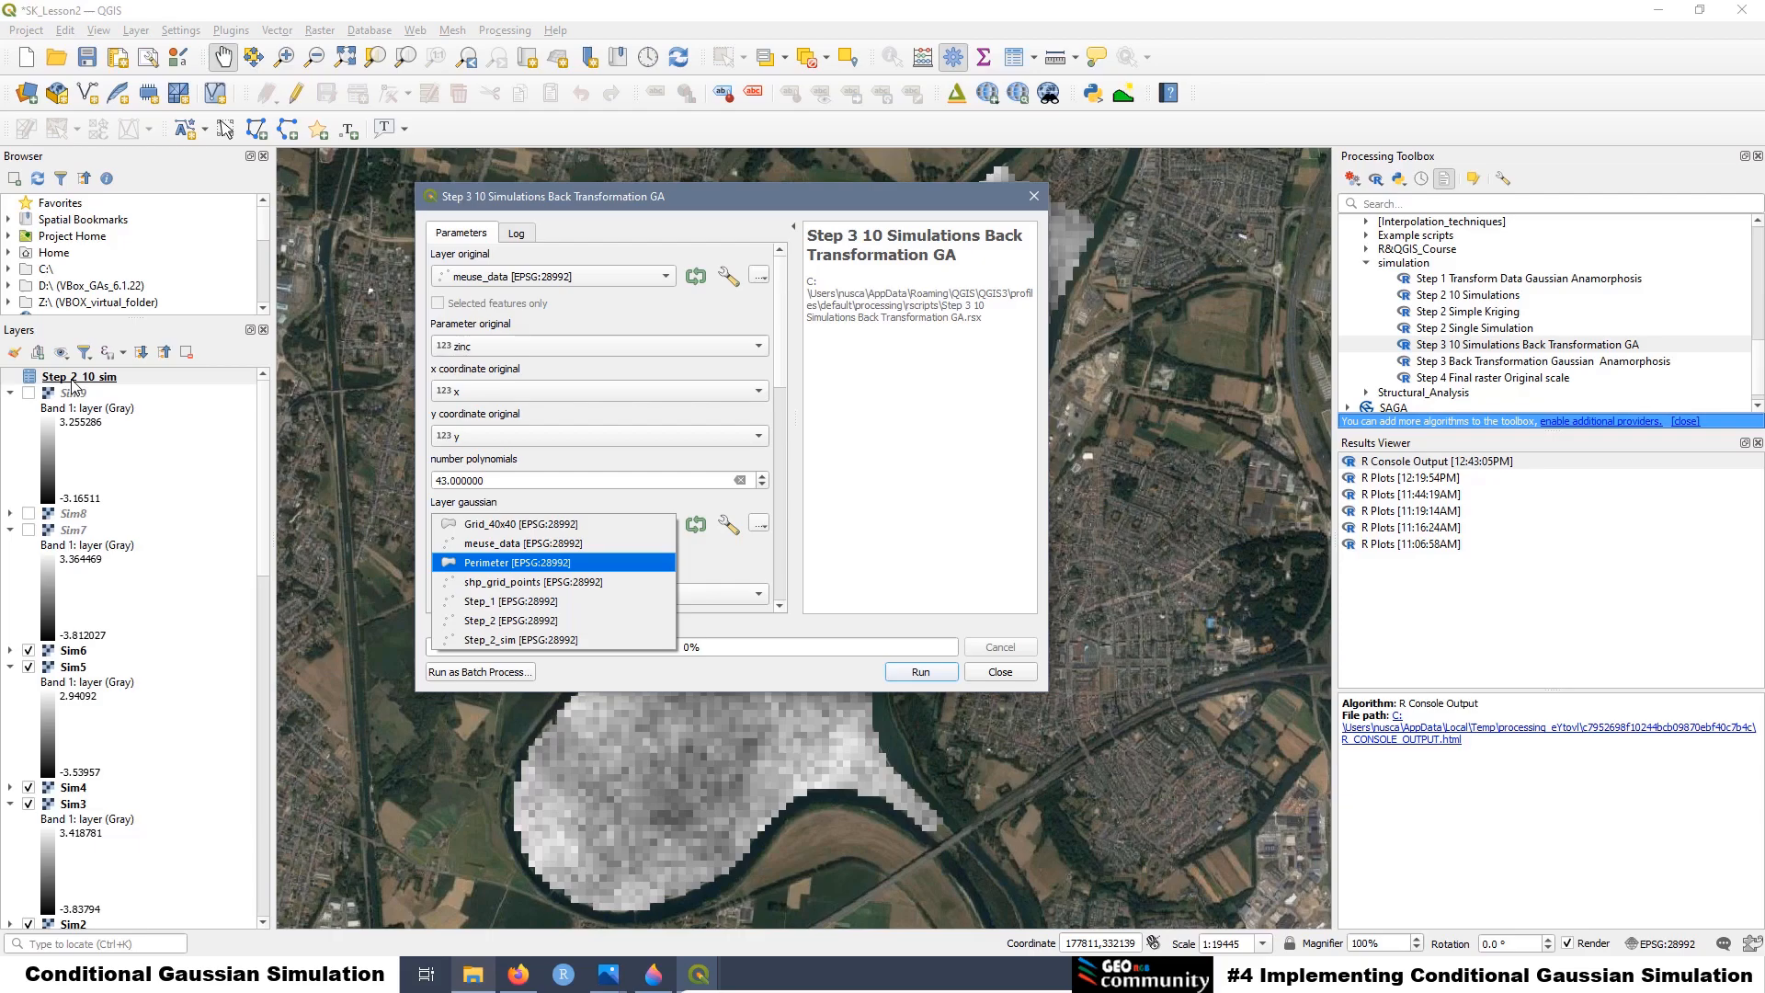
left_click(26, 93)
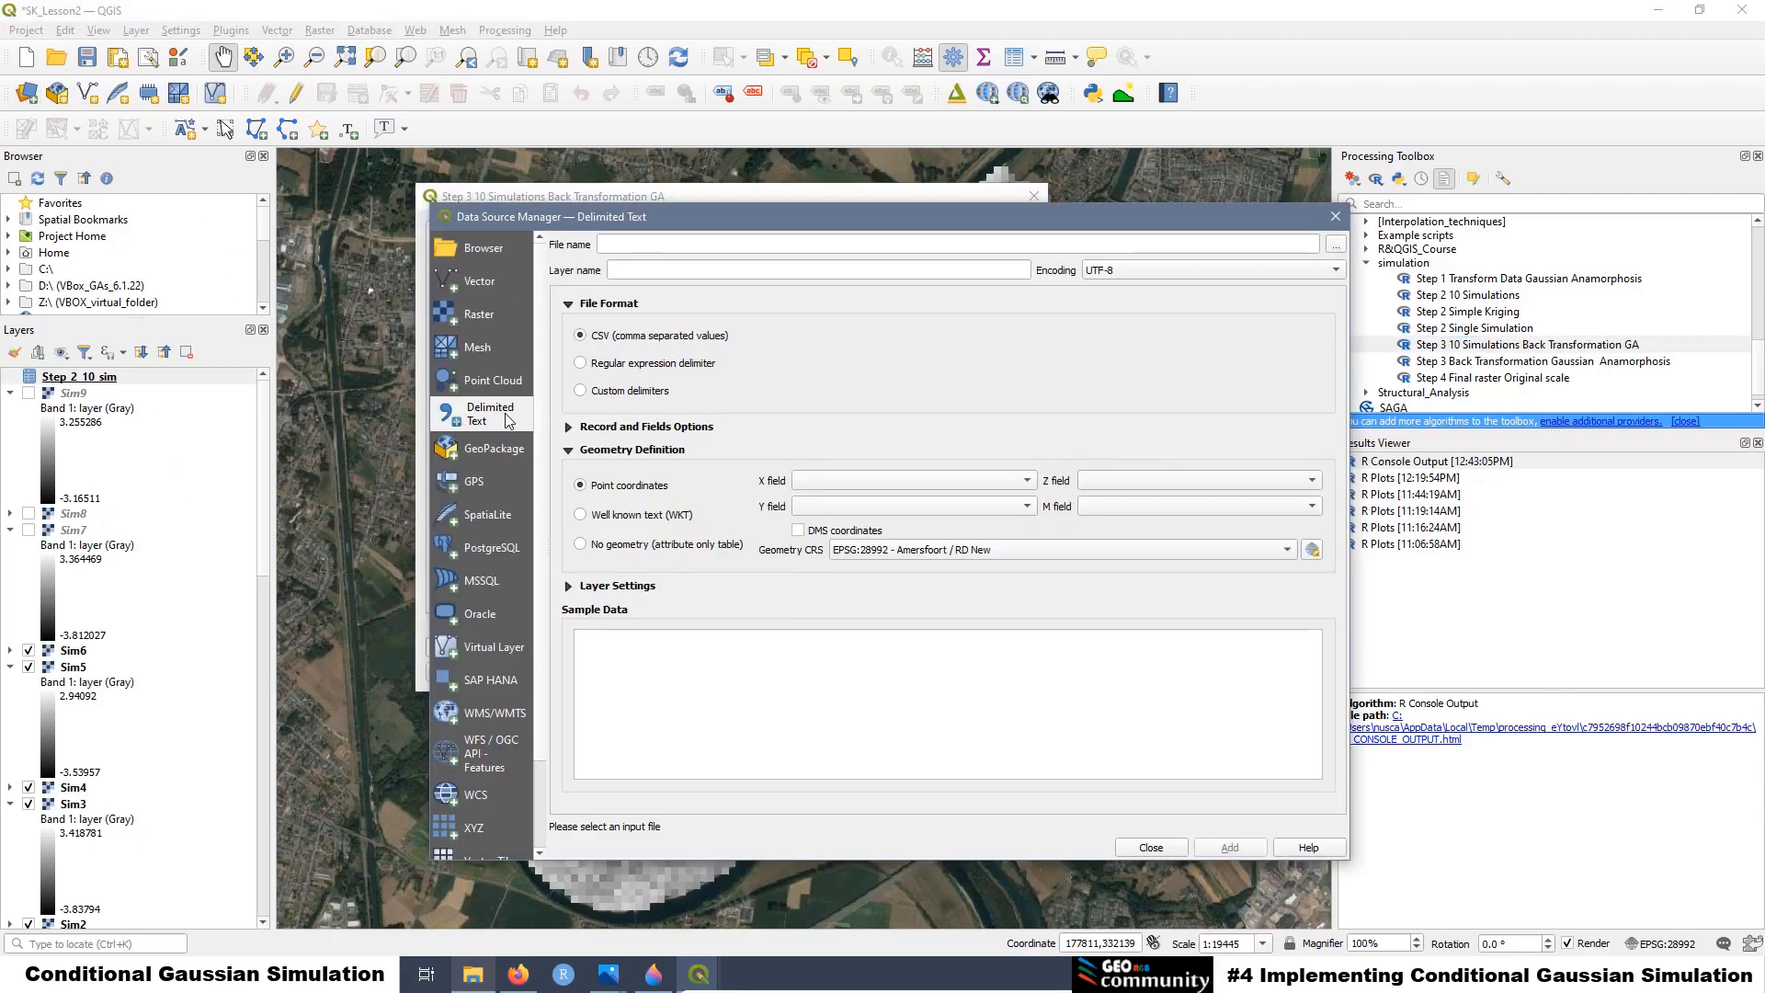
left_click(1335, 244)
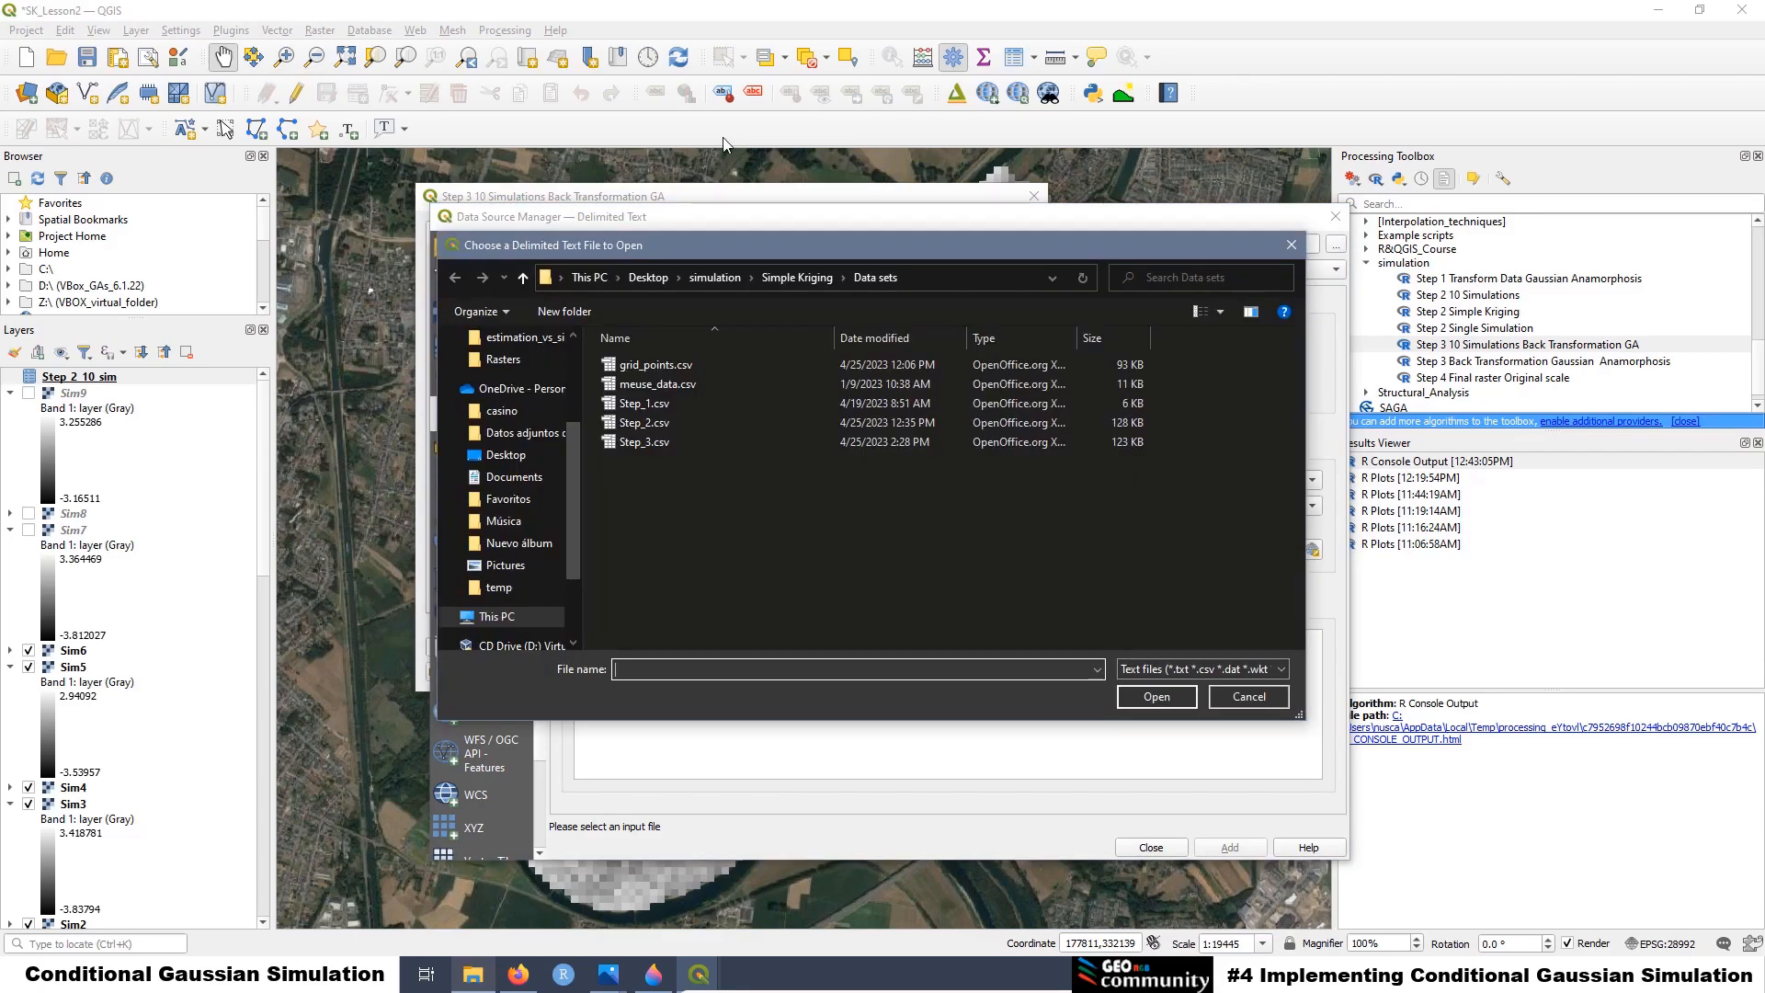
left_click(715, 278)
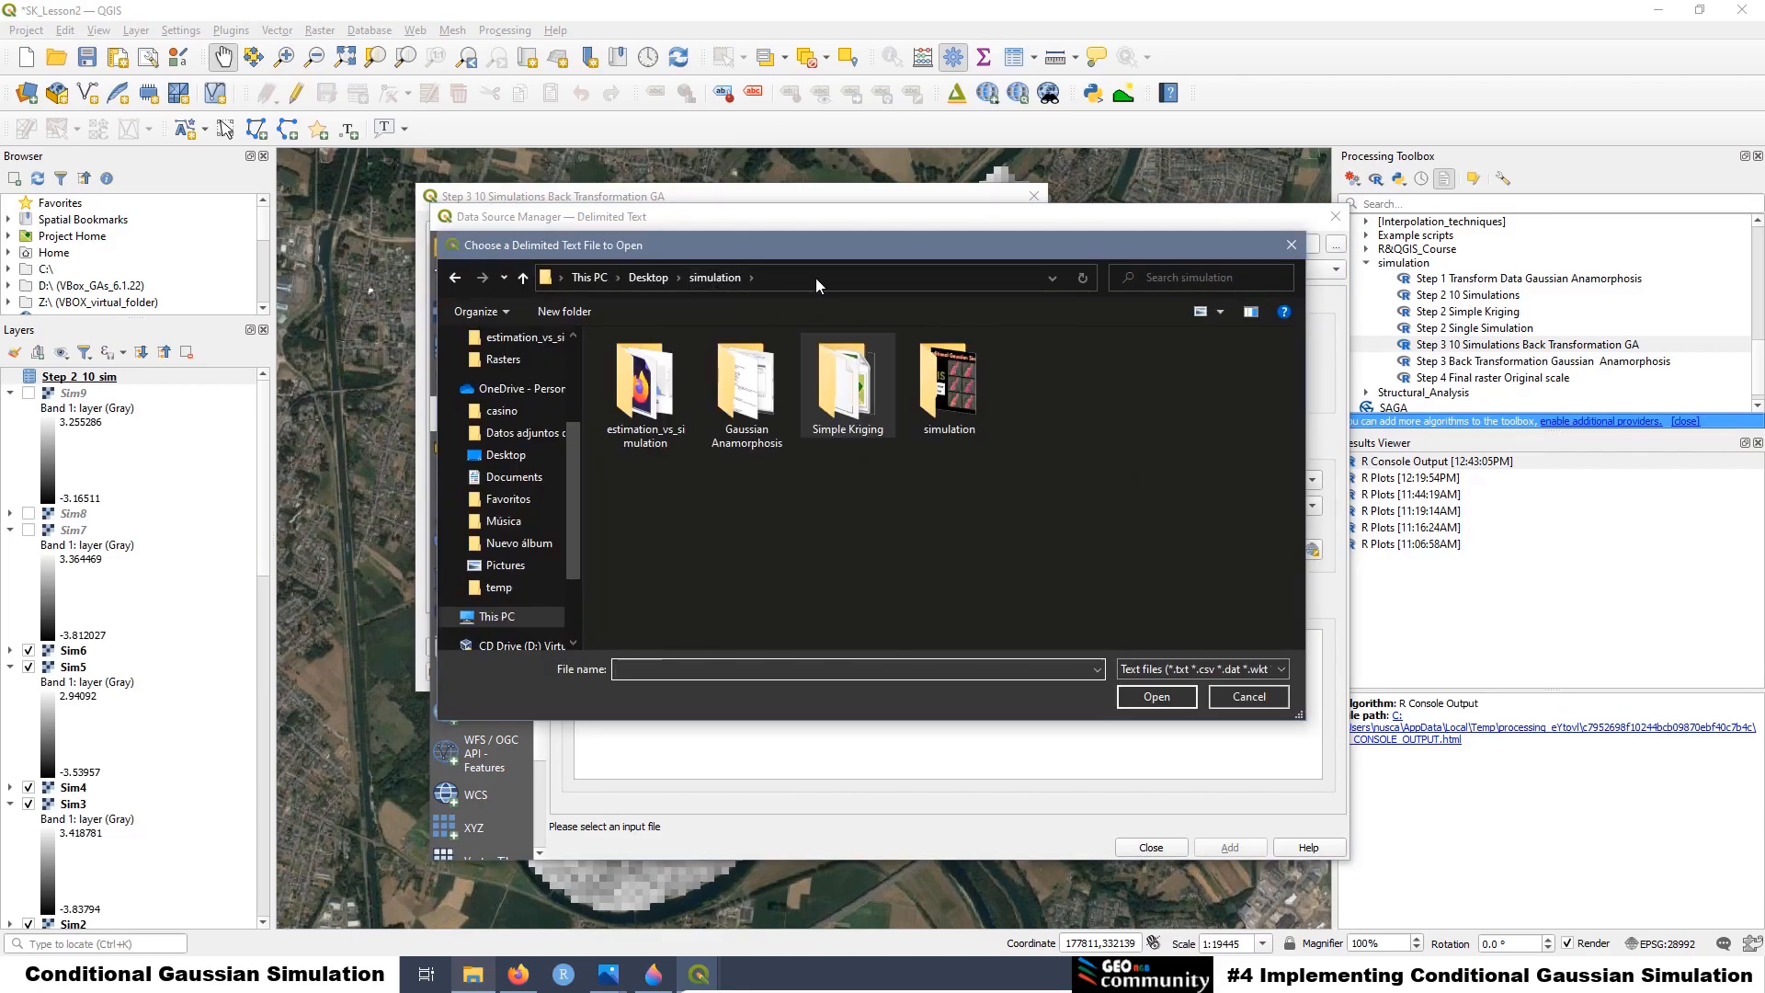
double_click(949, 388)
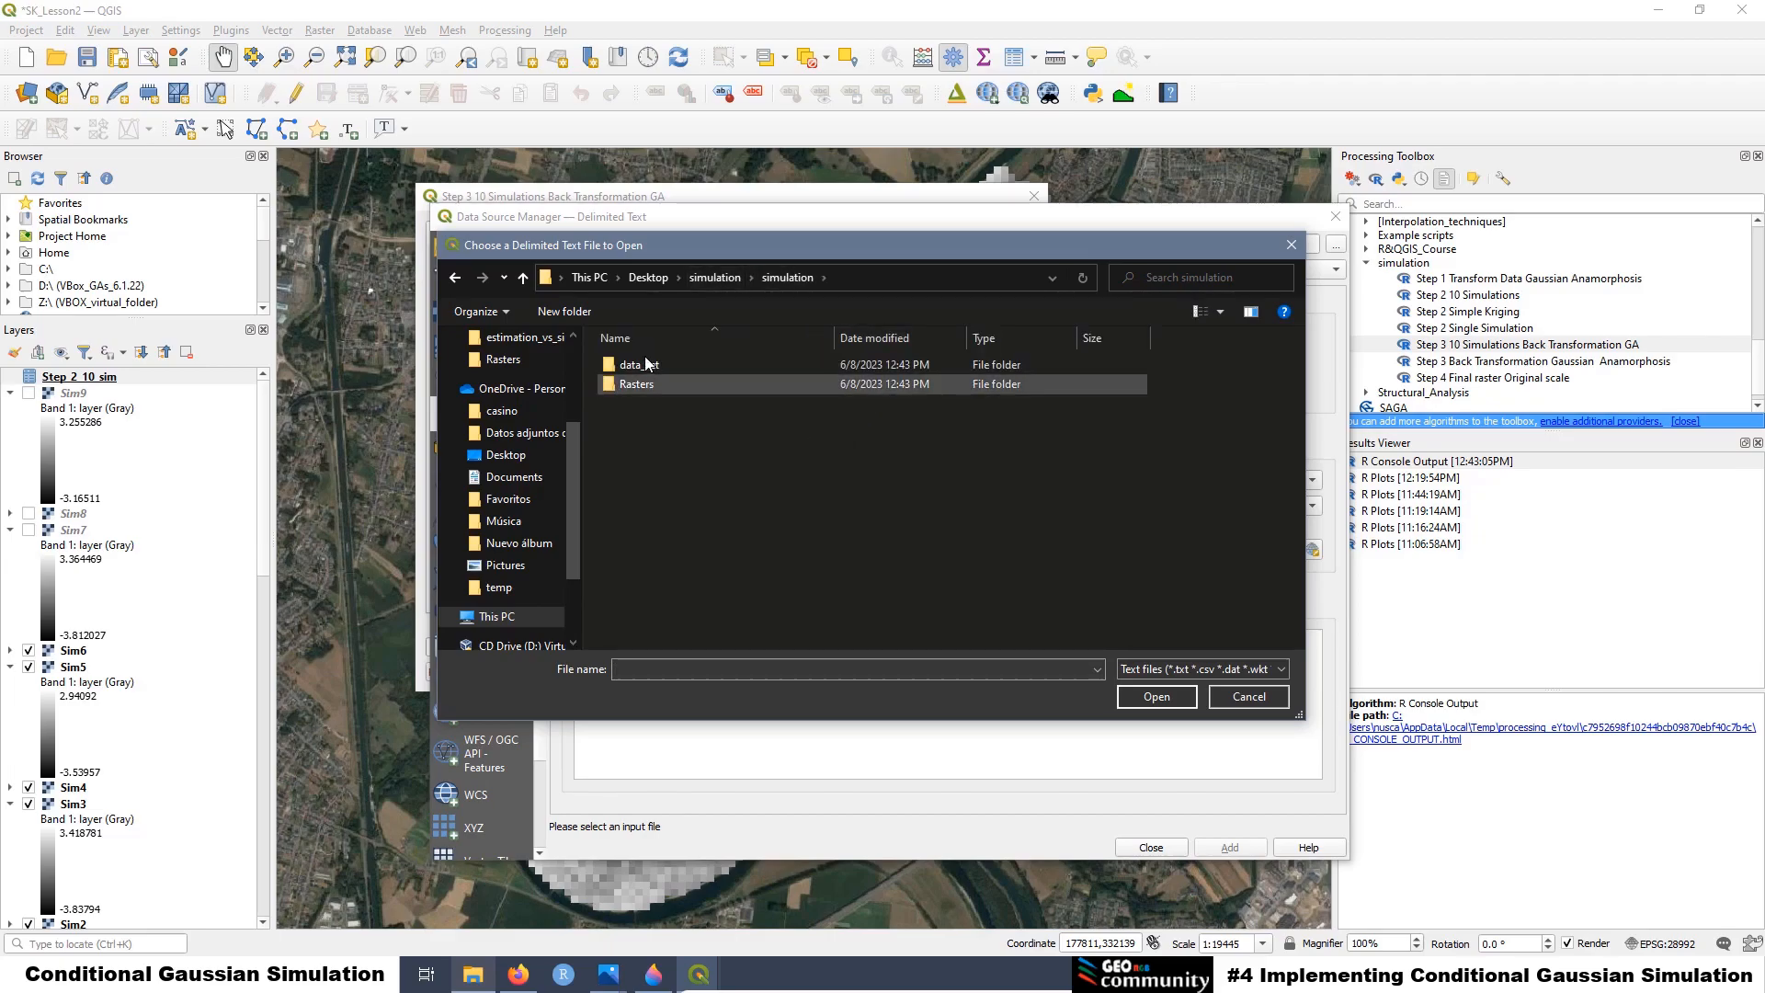
double_click(654, 365)
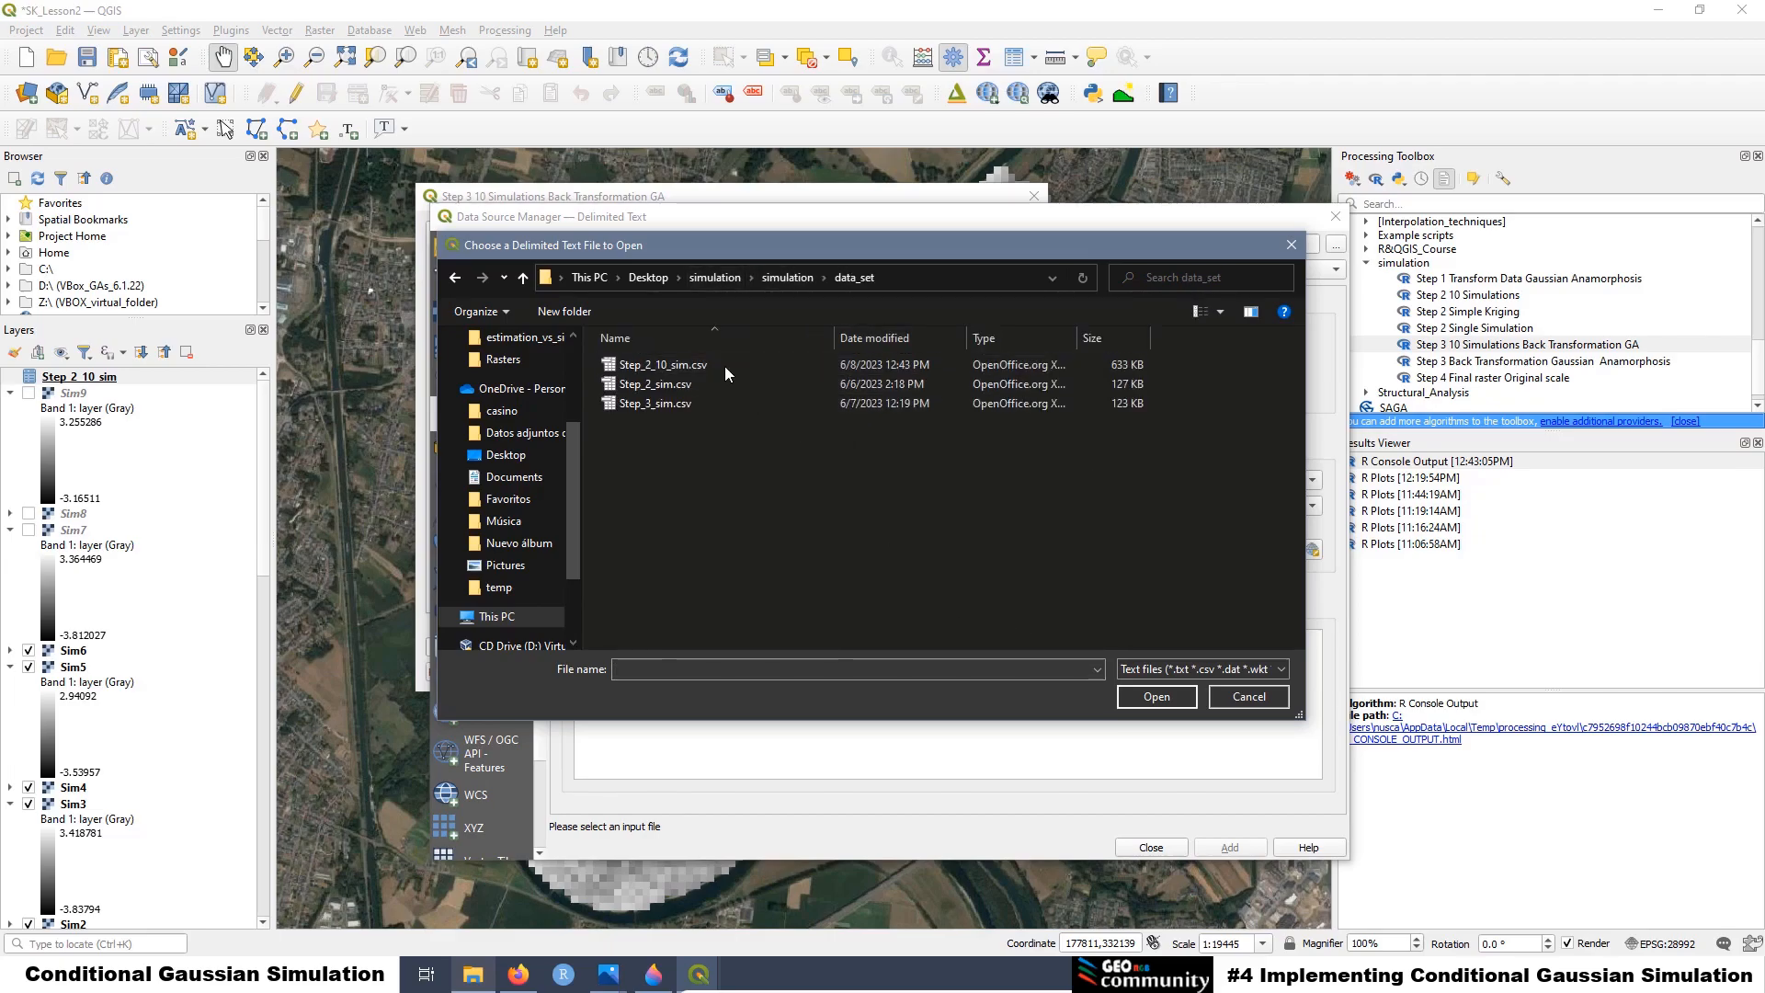
left_click(669, 371)
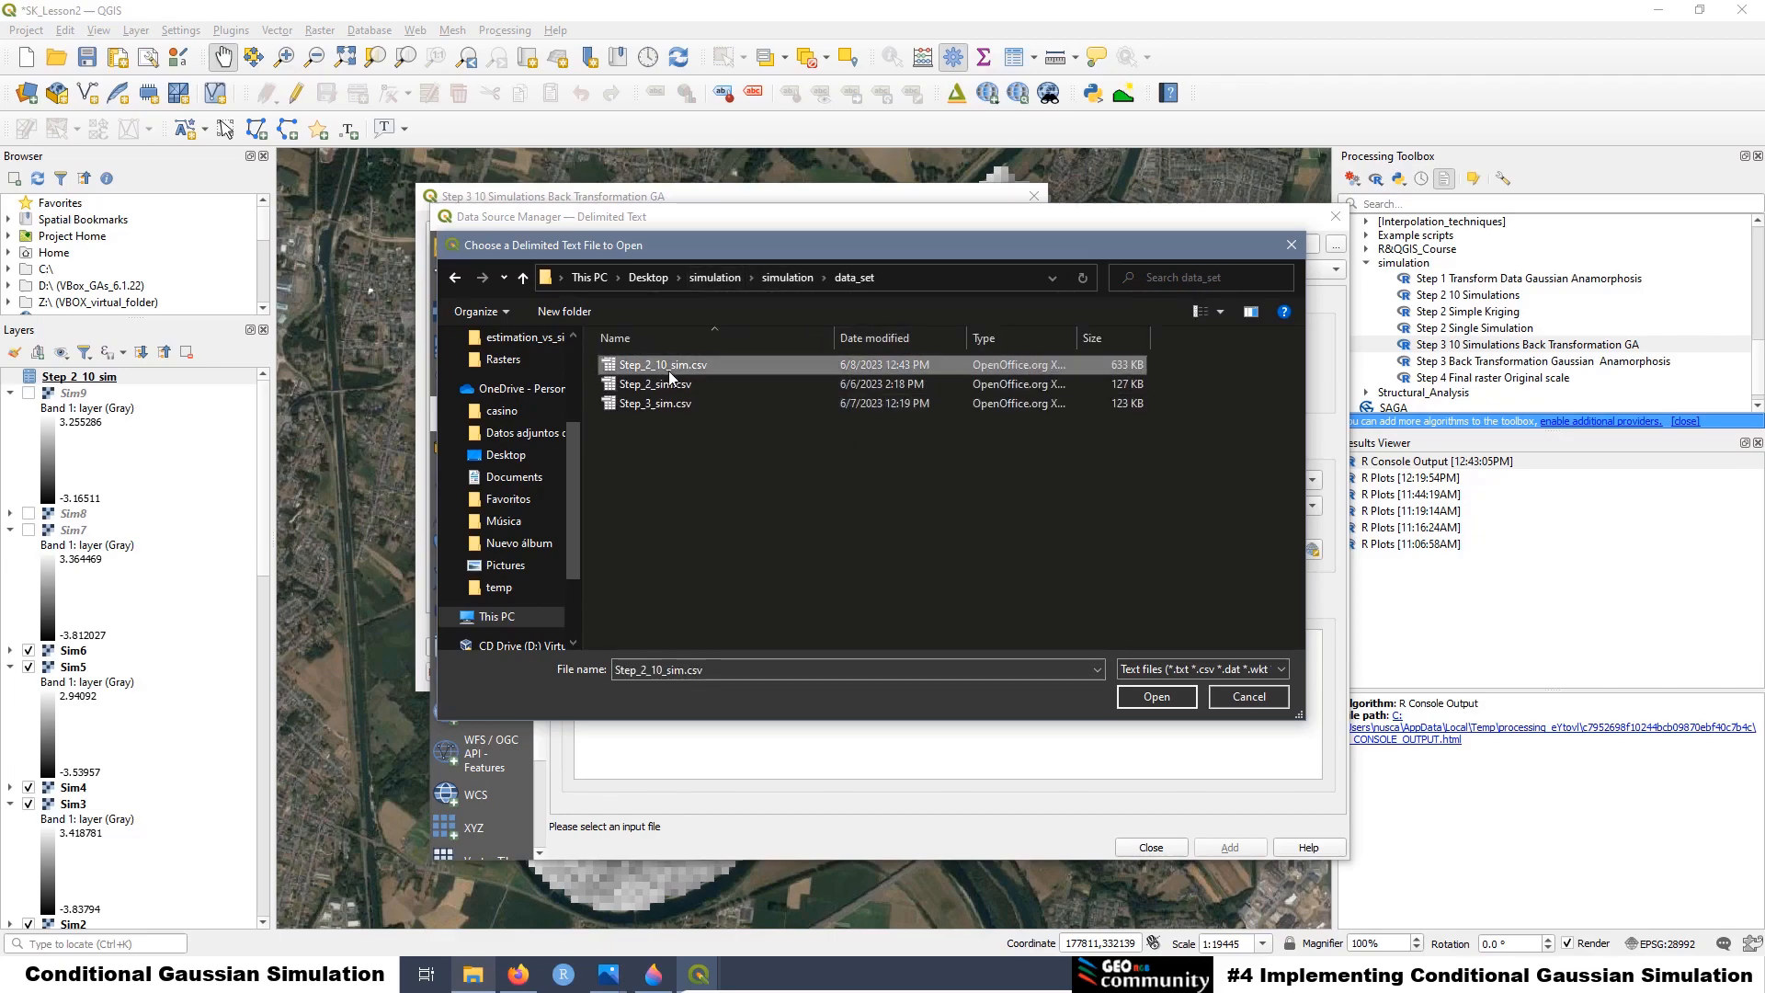
left_click(1155, 697)
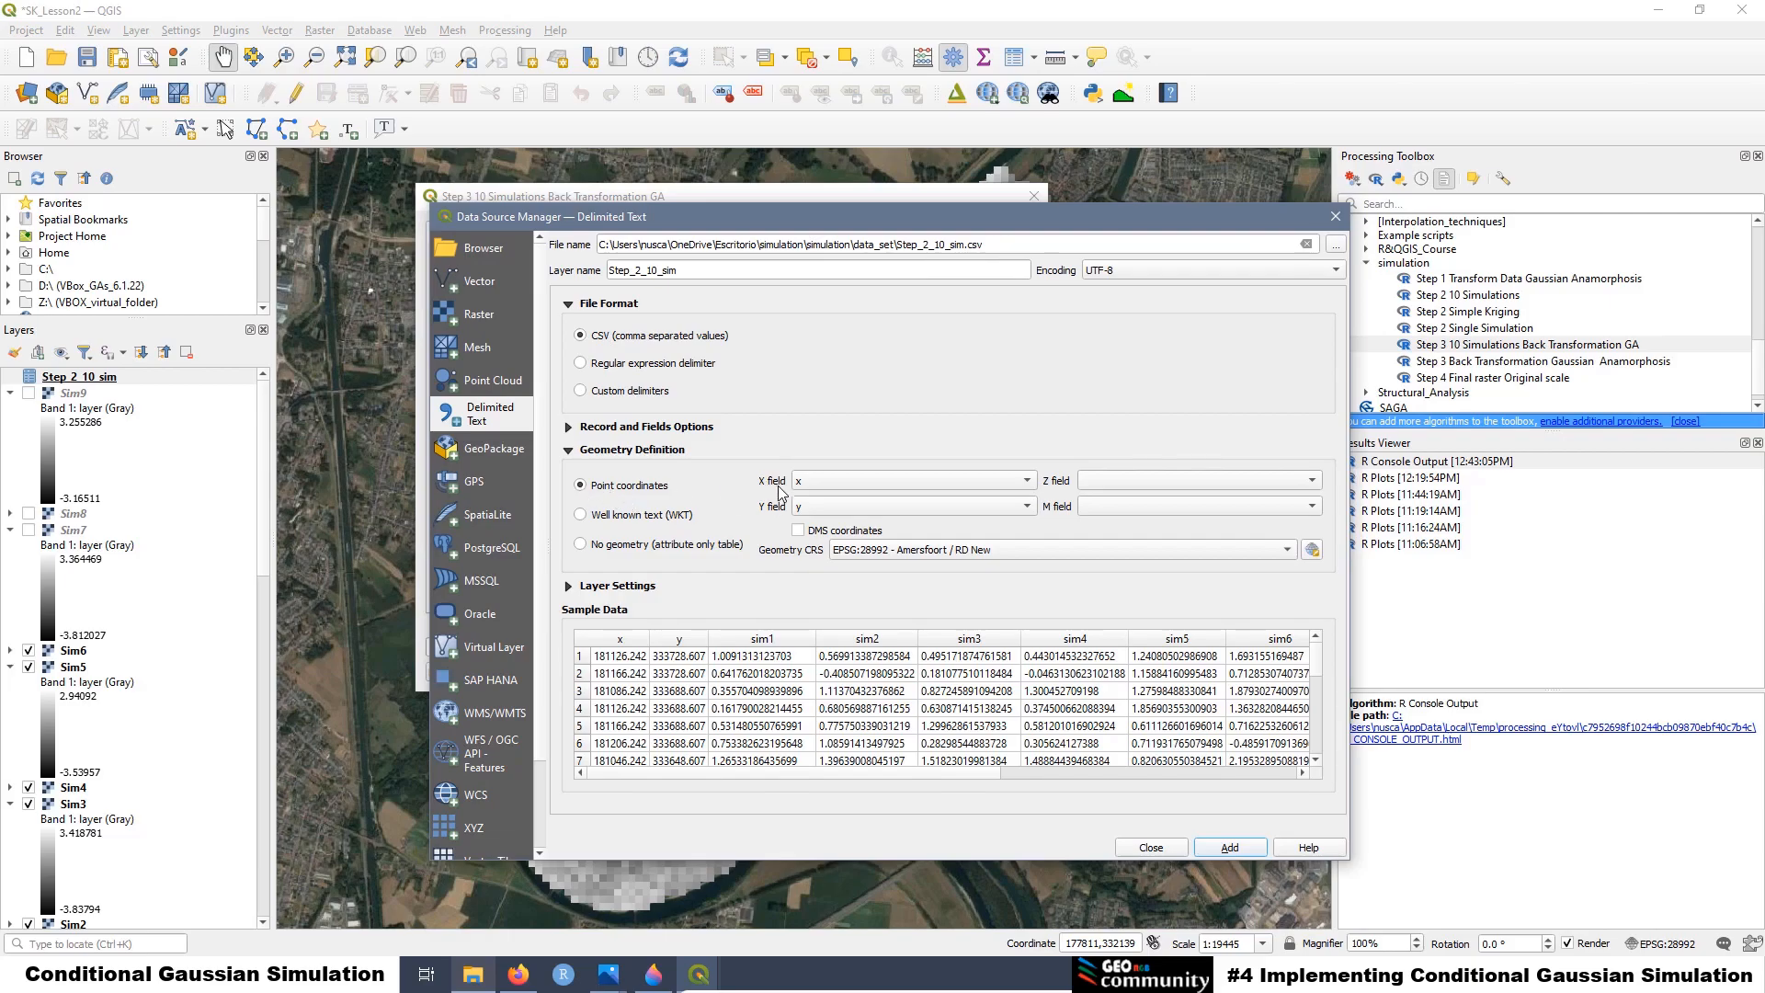
Add Step_2_10_sim as a point layer using x and y as coordinate fields, close the Data Source Manager and select the layer
left_click(813, 485)
left_click(815, 490)
left_click(818, 509)
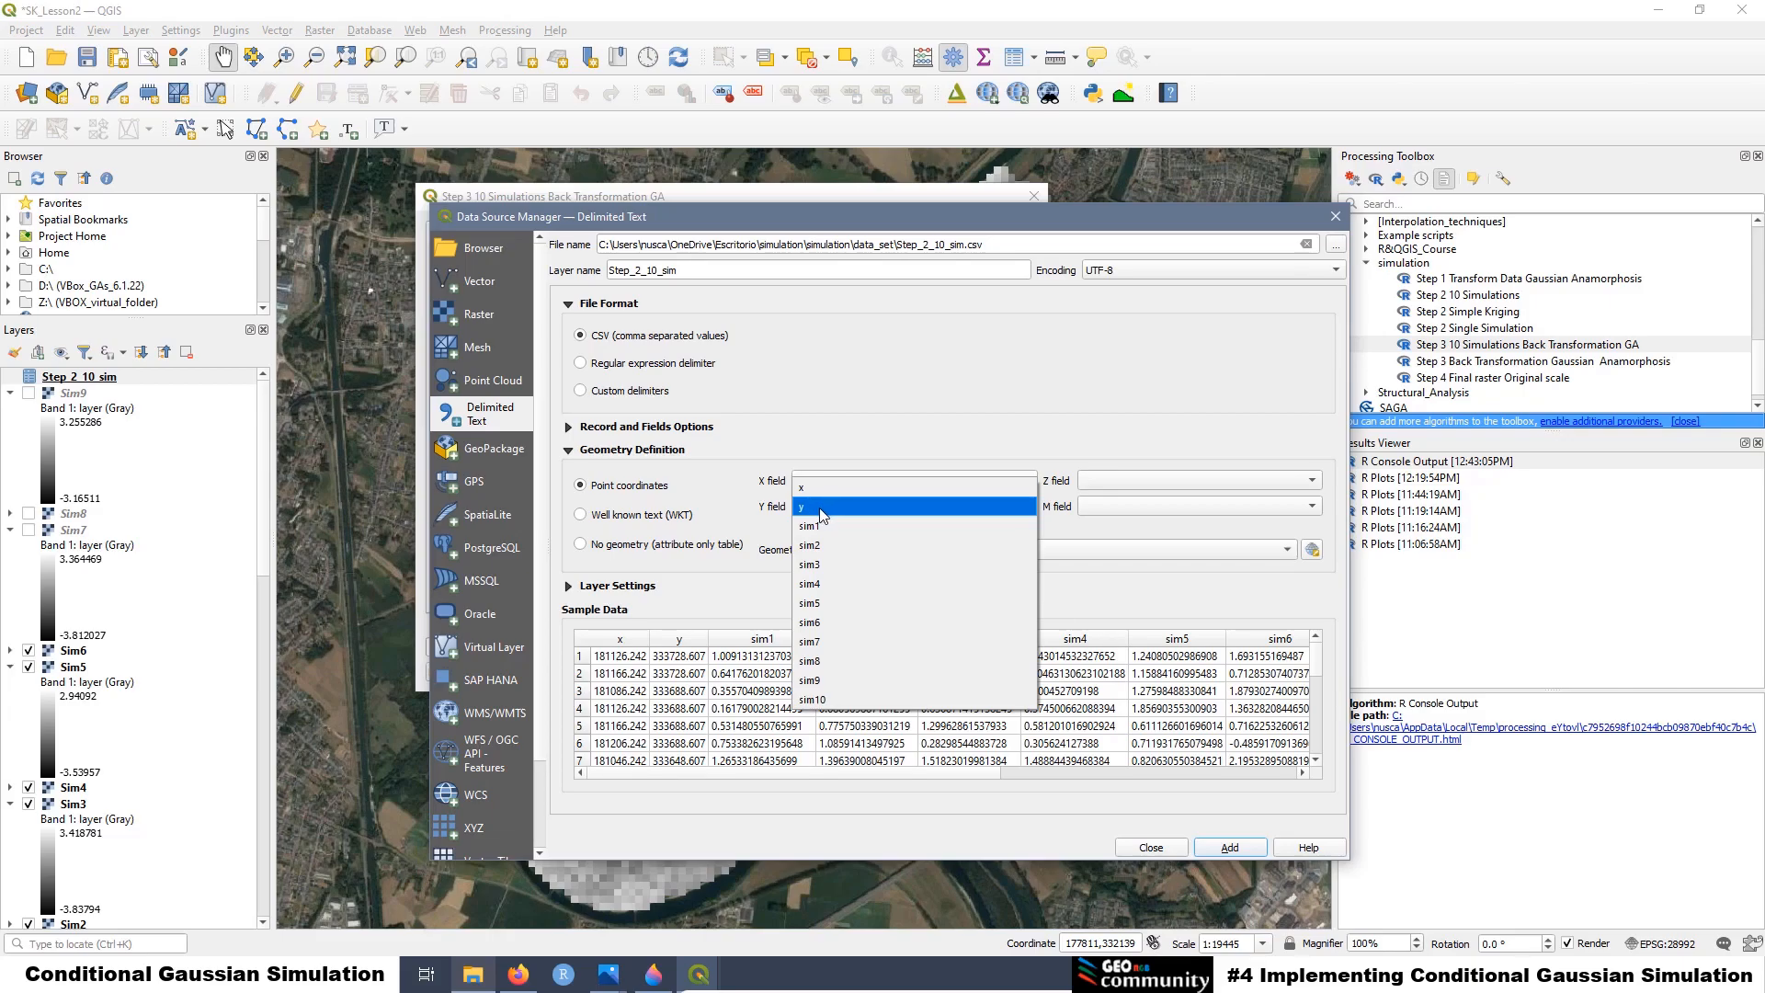
left_click(821, 509)
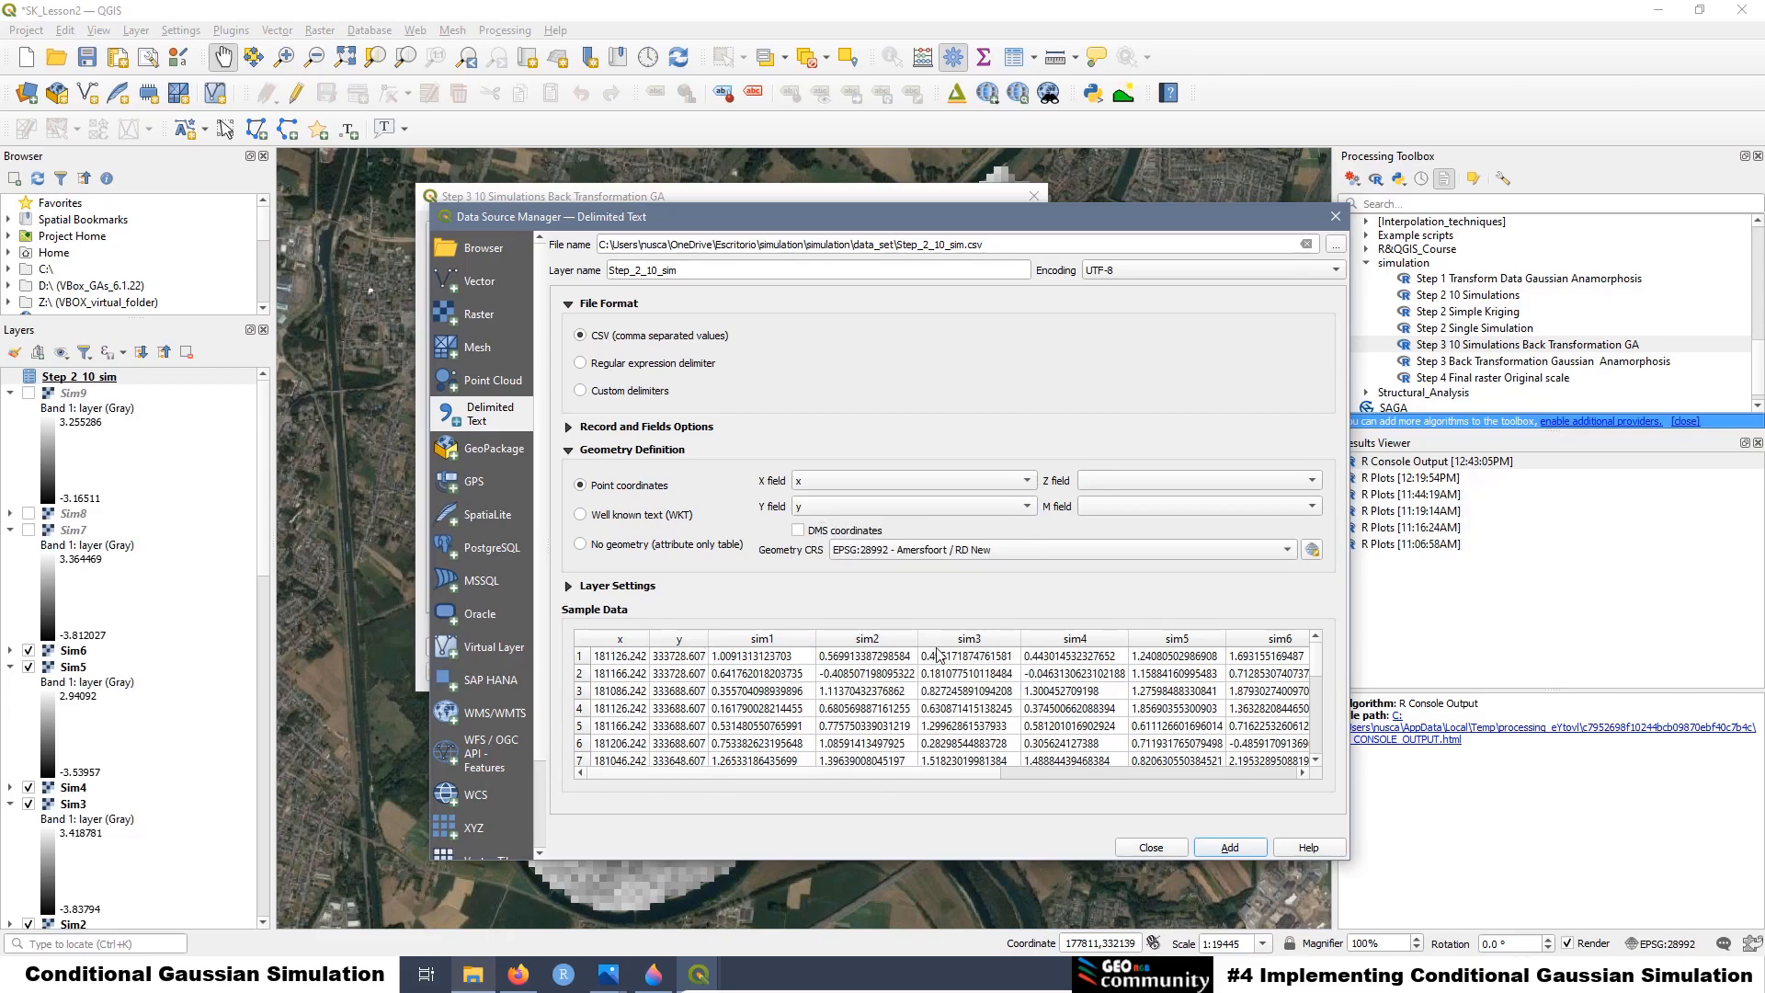
left_click(1229, 847)
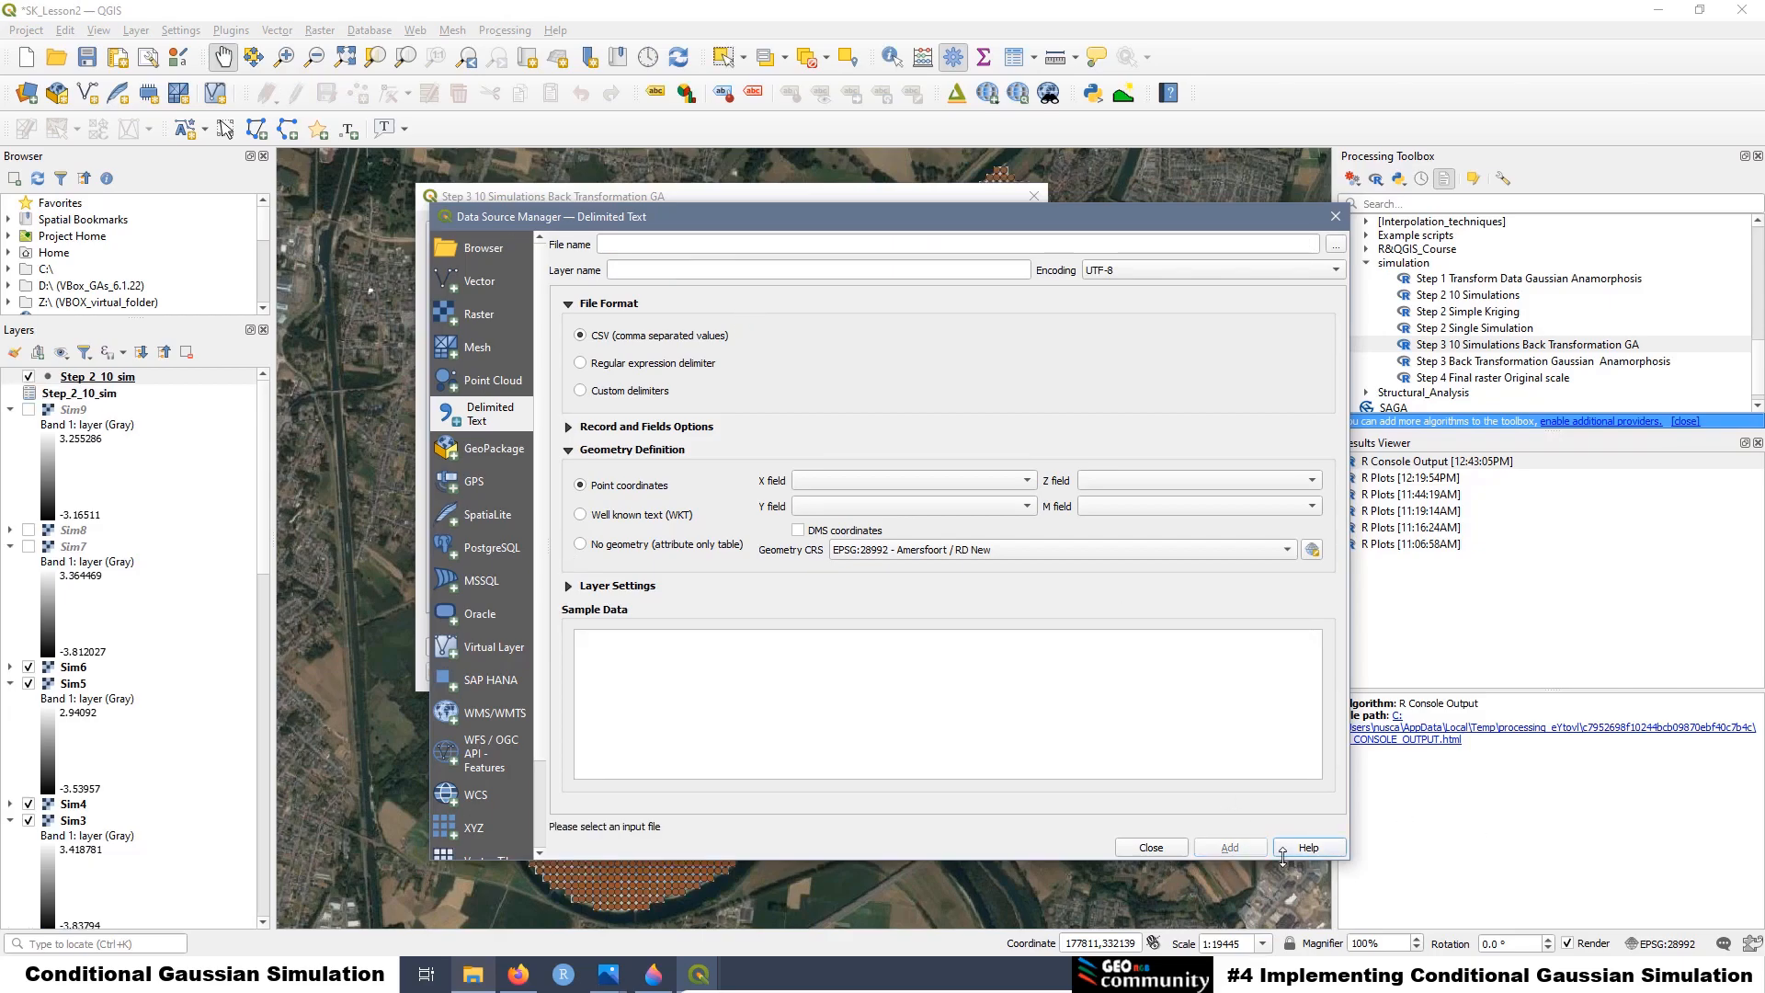
left_click(1151, 847)
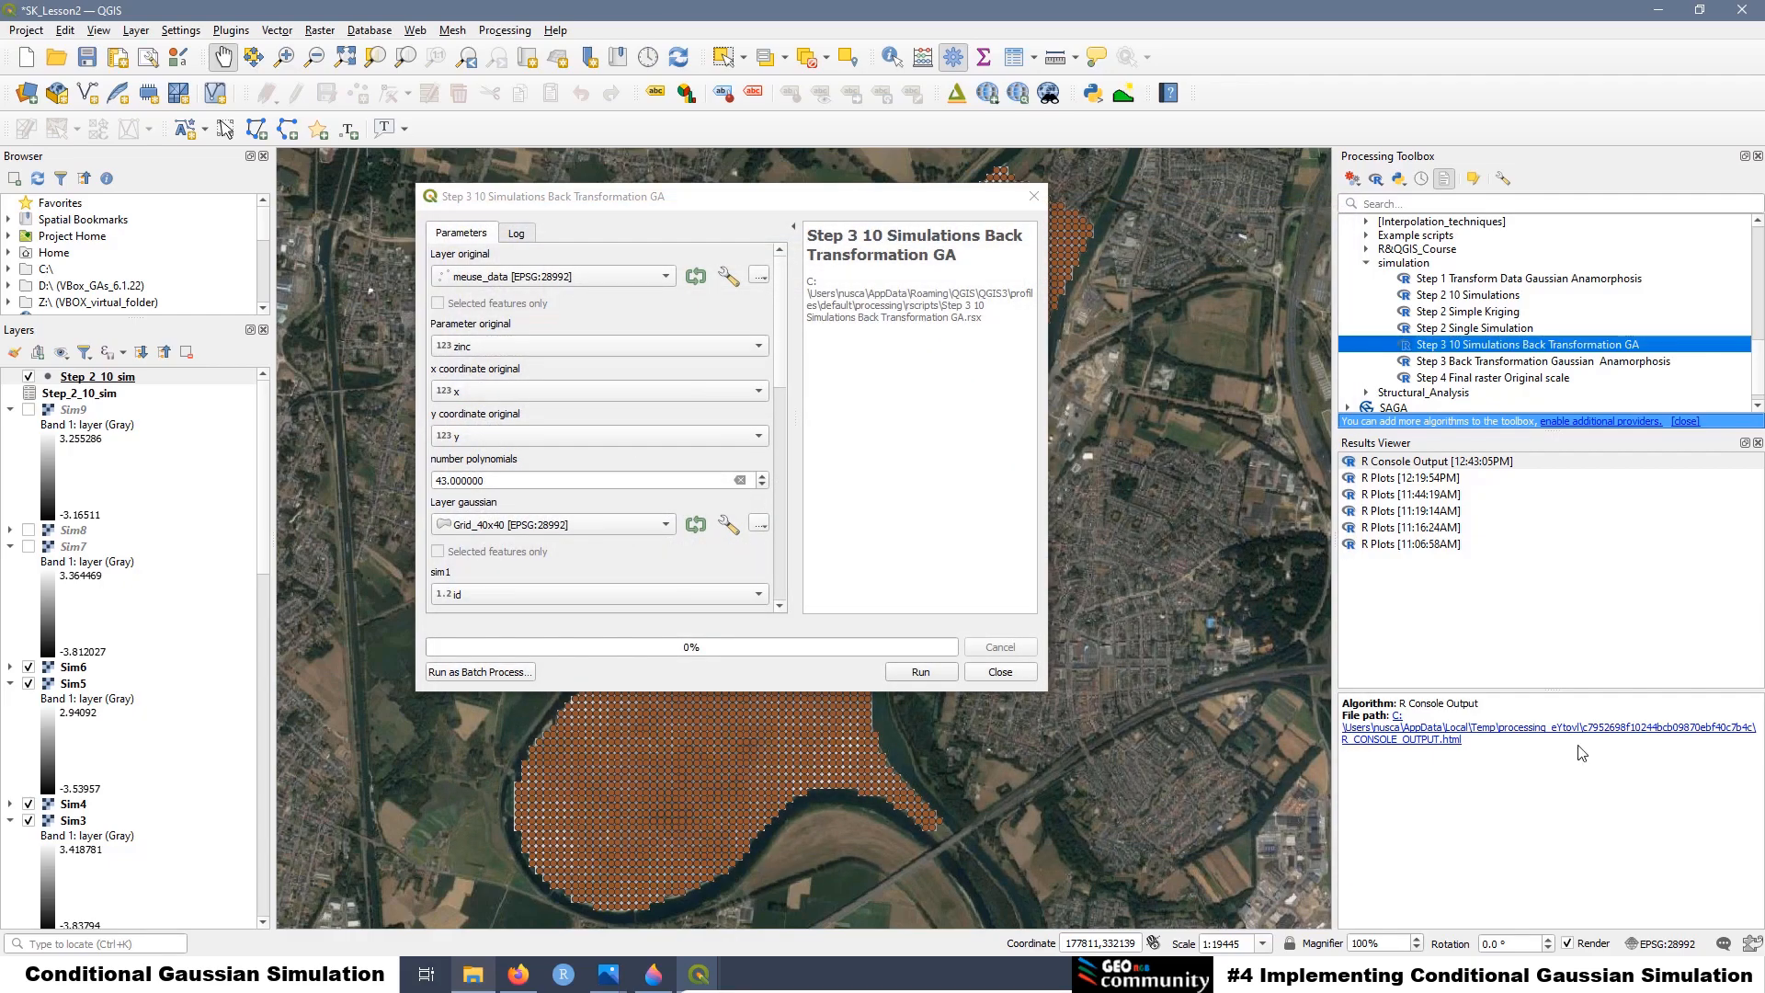
left_click(92, 381)
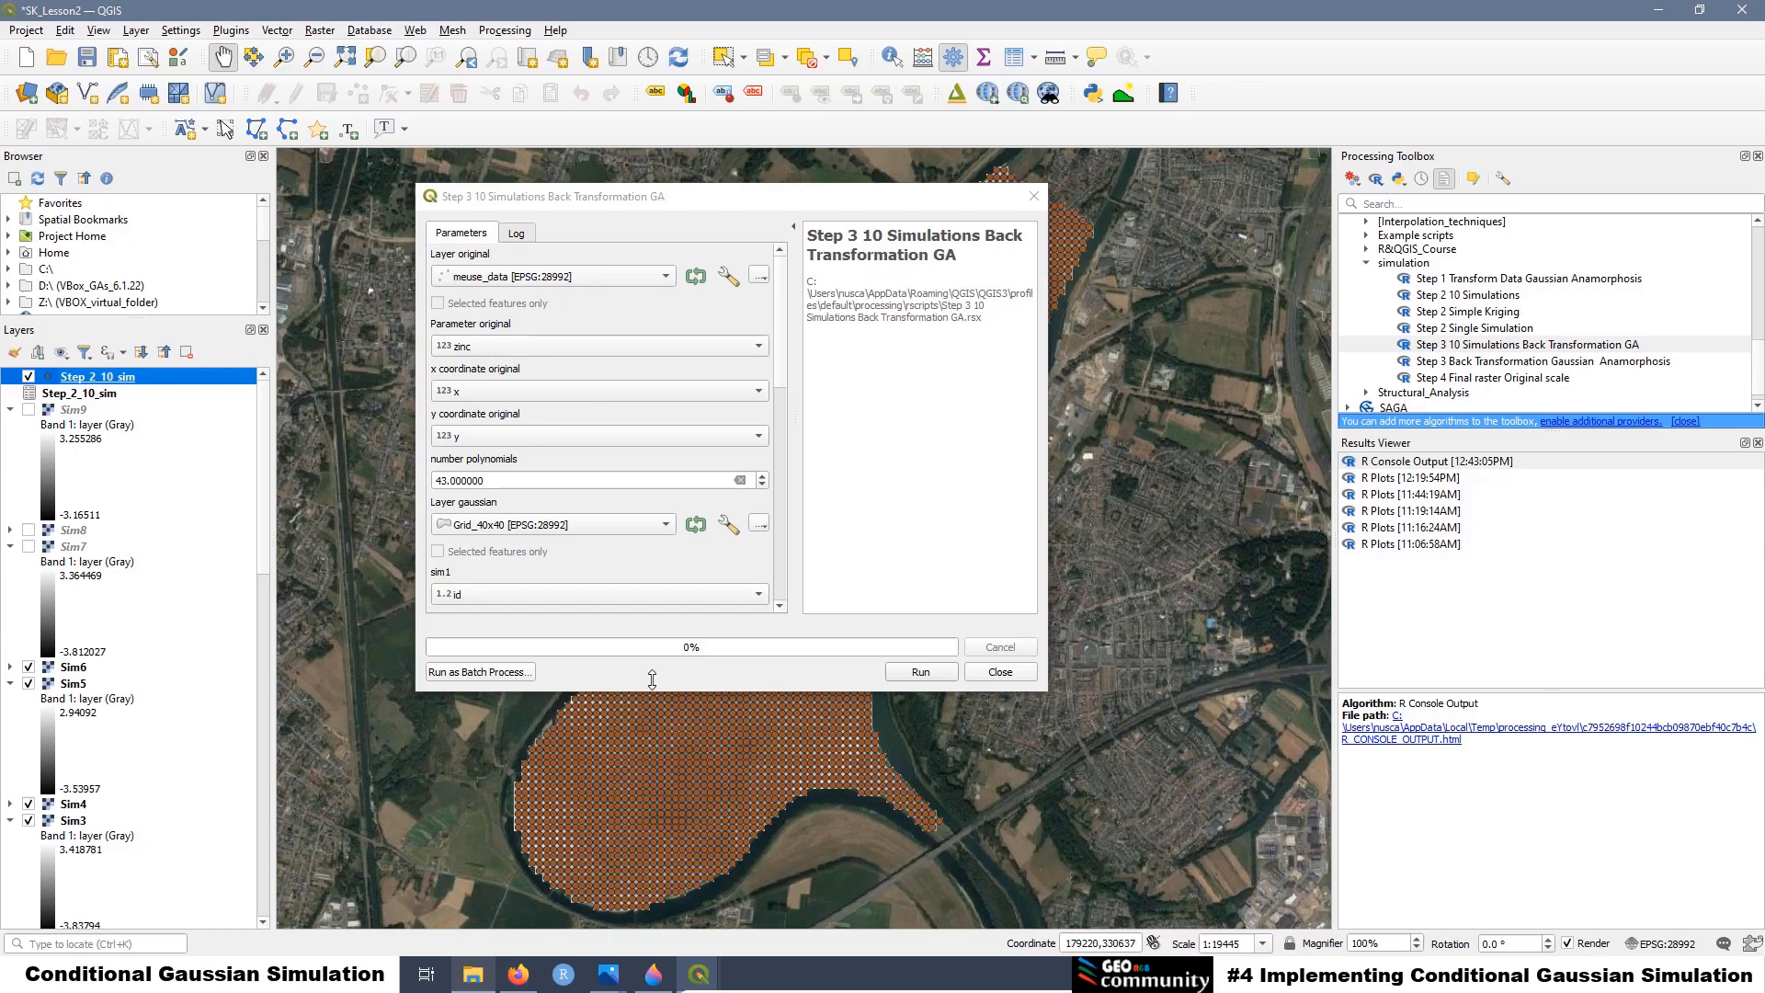
Set the Gaussian layer to Step_2_10_sim, with sim1 as the first simulation and x and y as the Gaussian coordinates
left_click(509, 531)
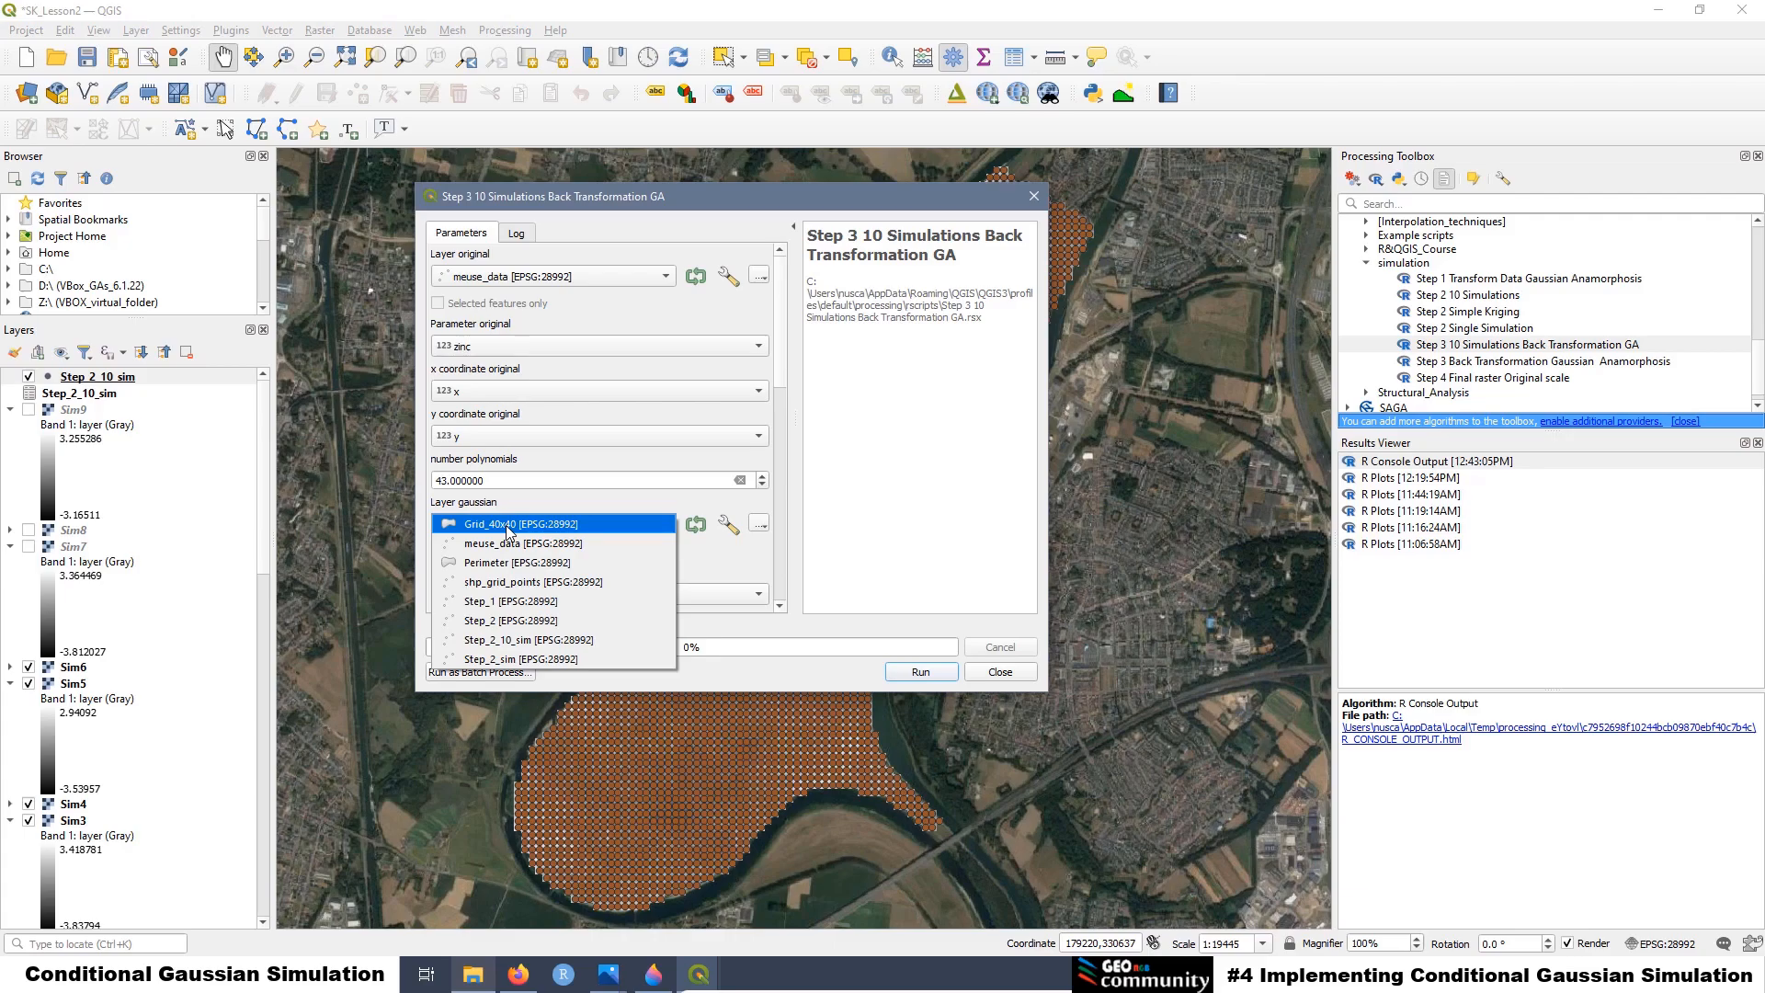
left_click(501, 644)
left_click_drag(775, 353, 790, 423)
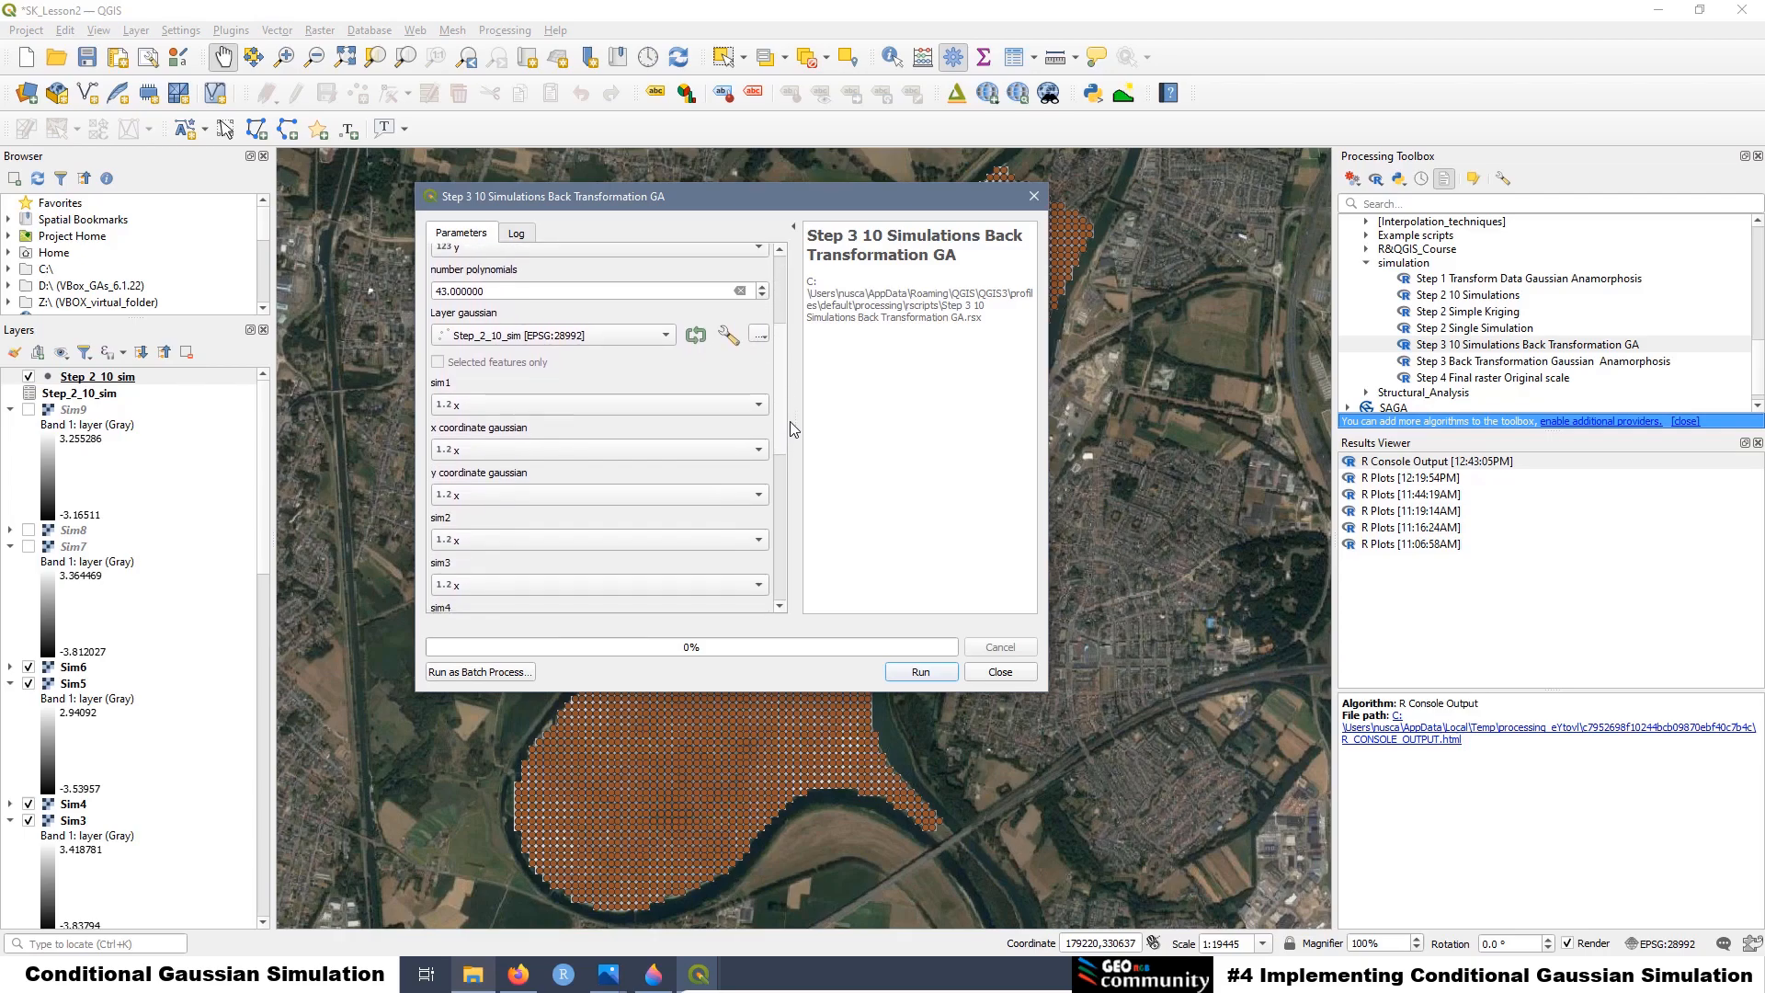
left_click(466, 406)
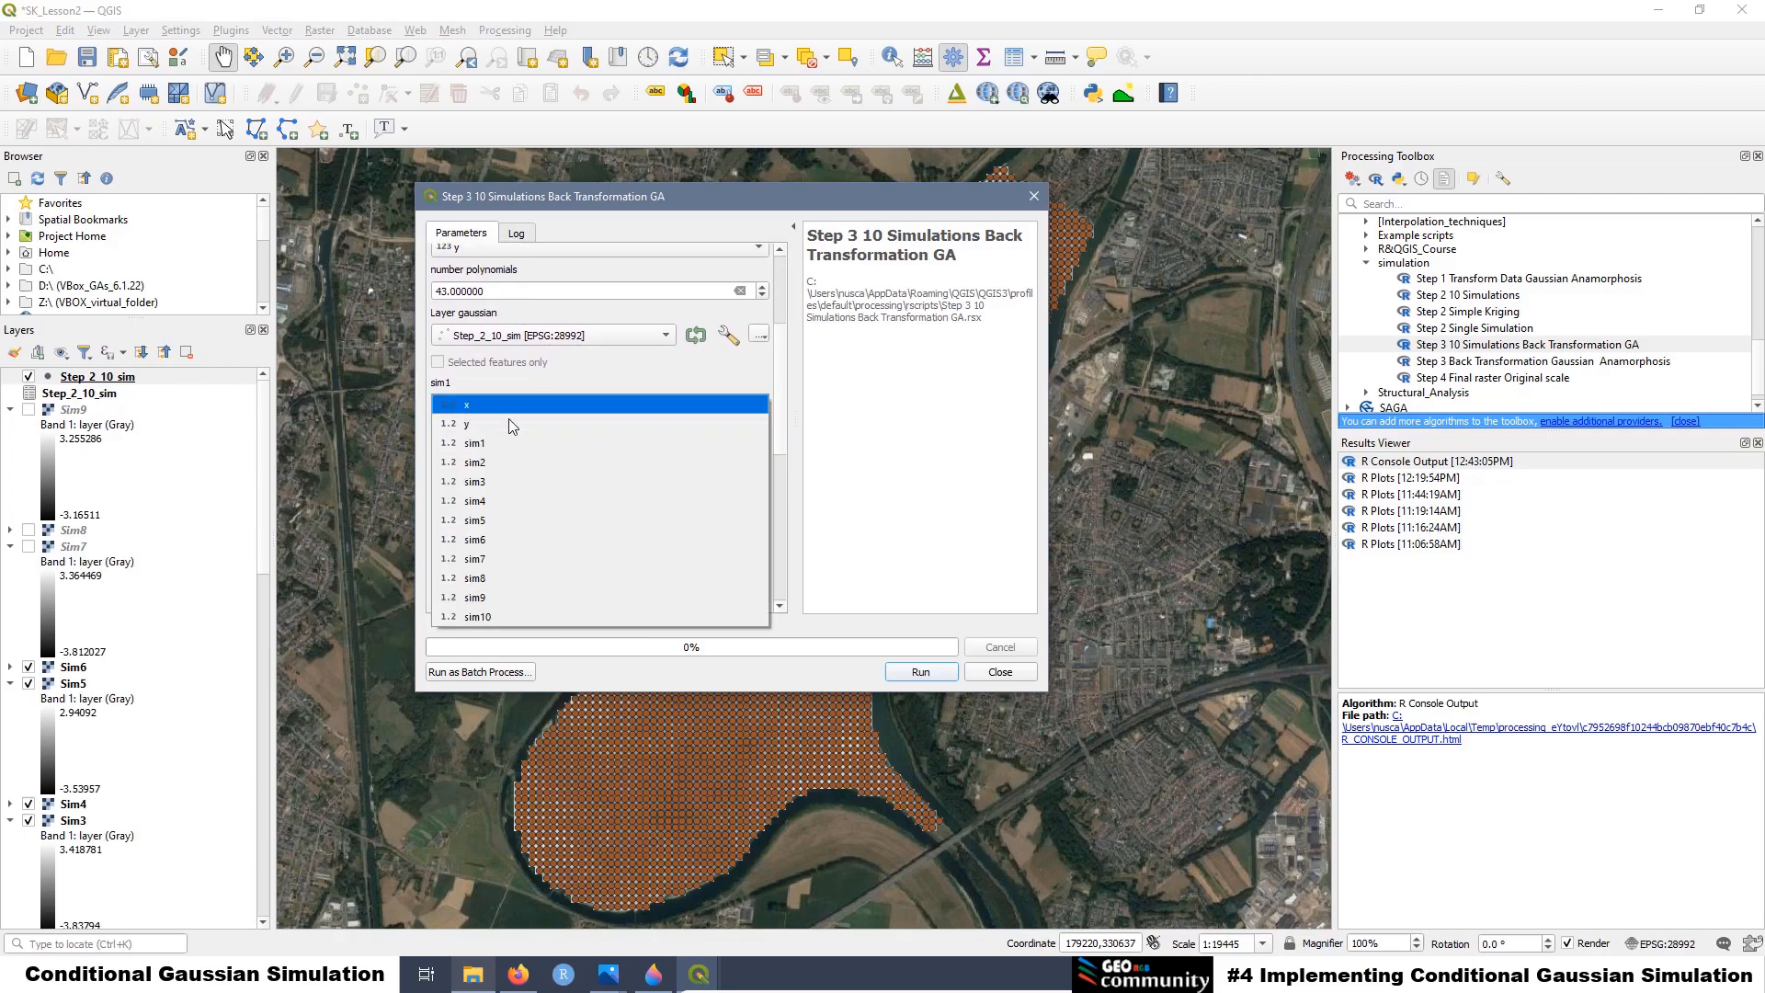
left_click(497, 451)
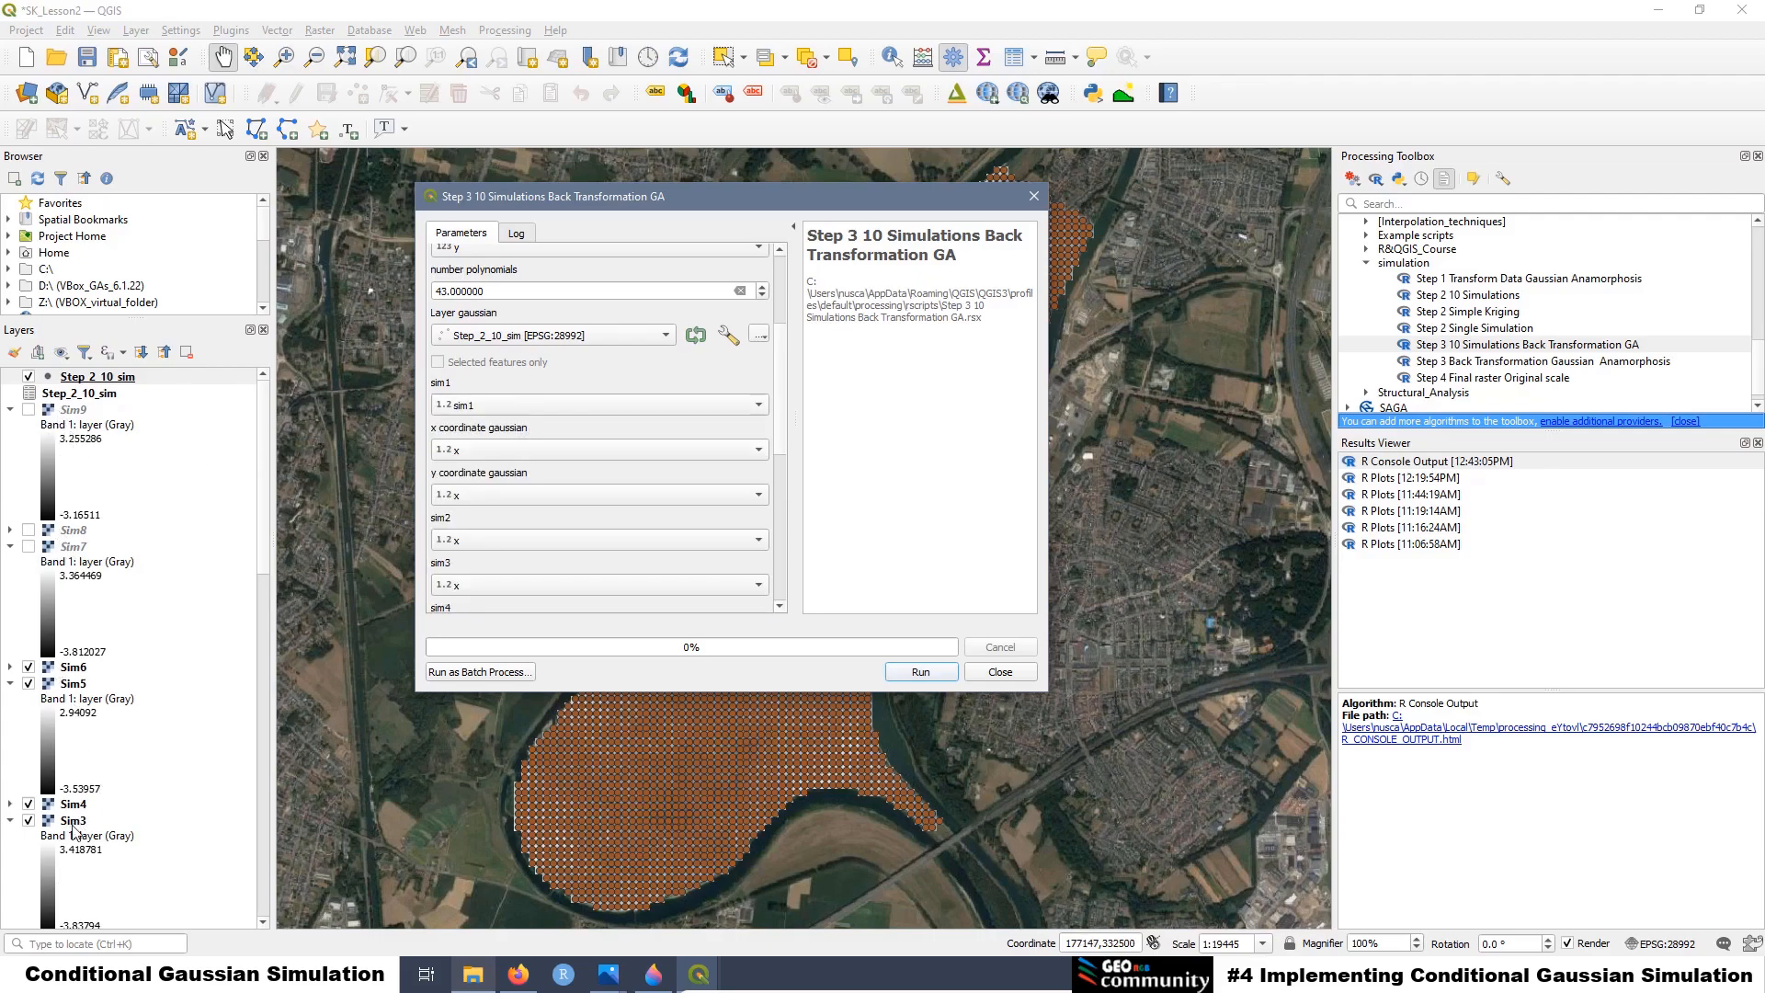
left_click(460, 455)
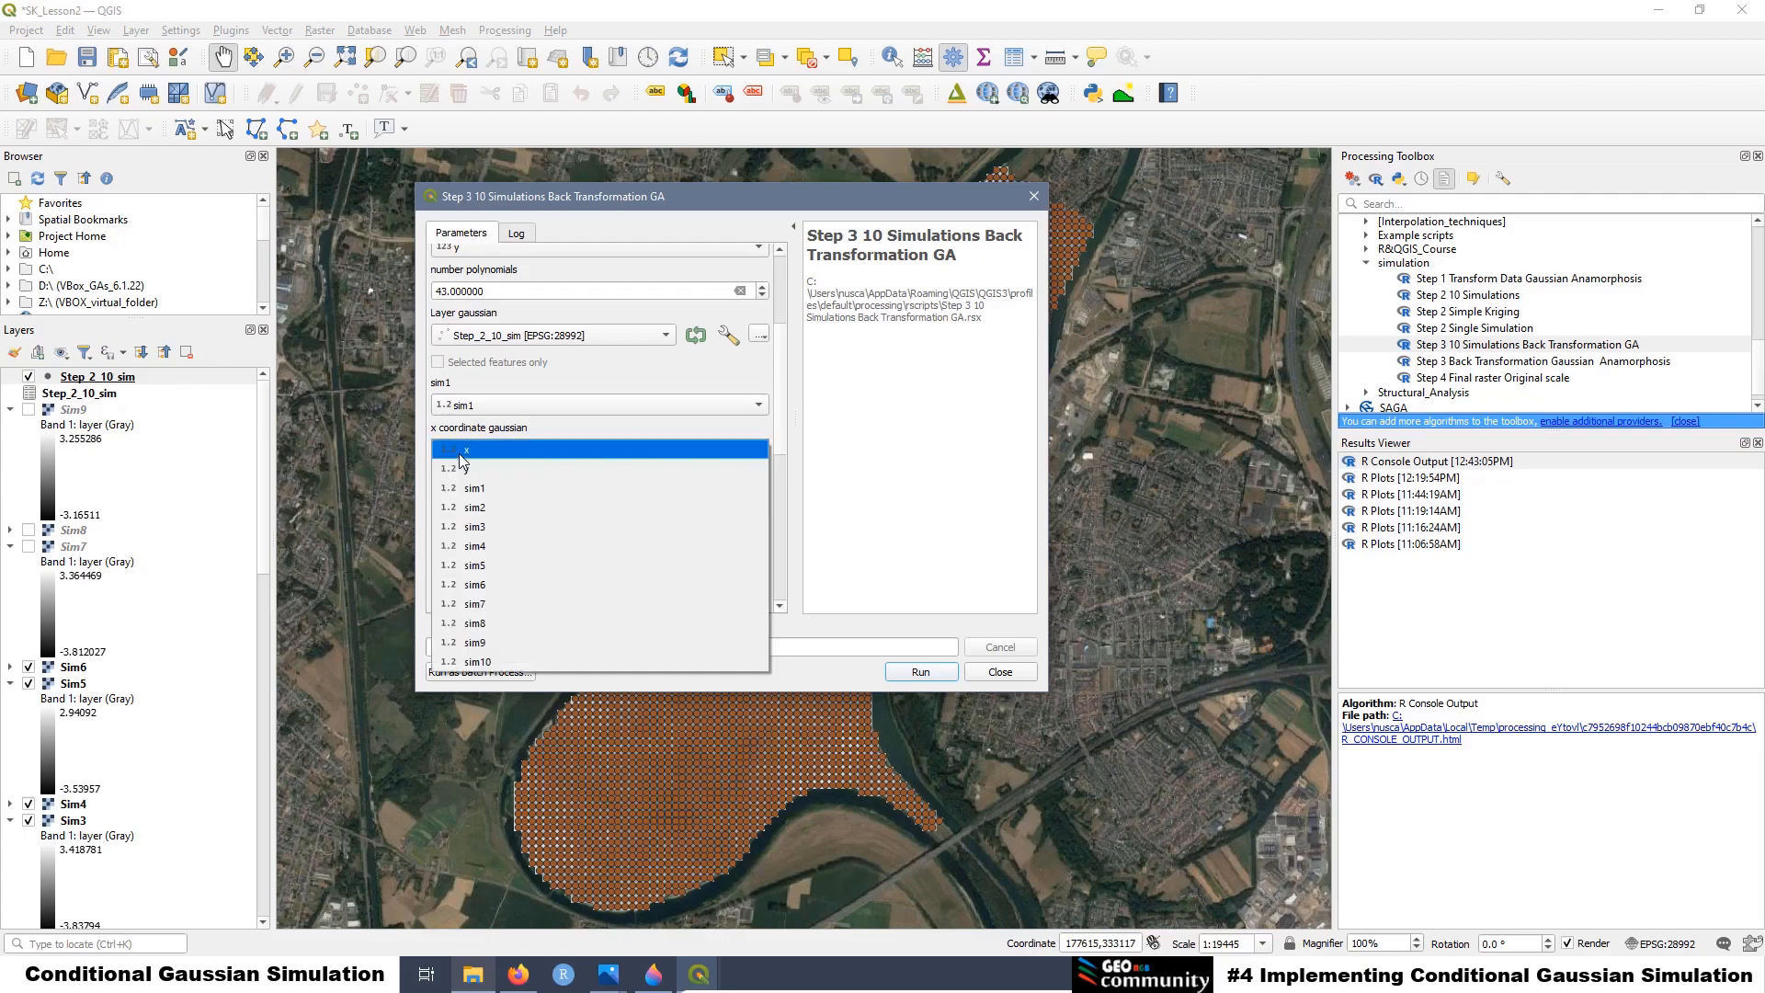
left_click(473, 459)
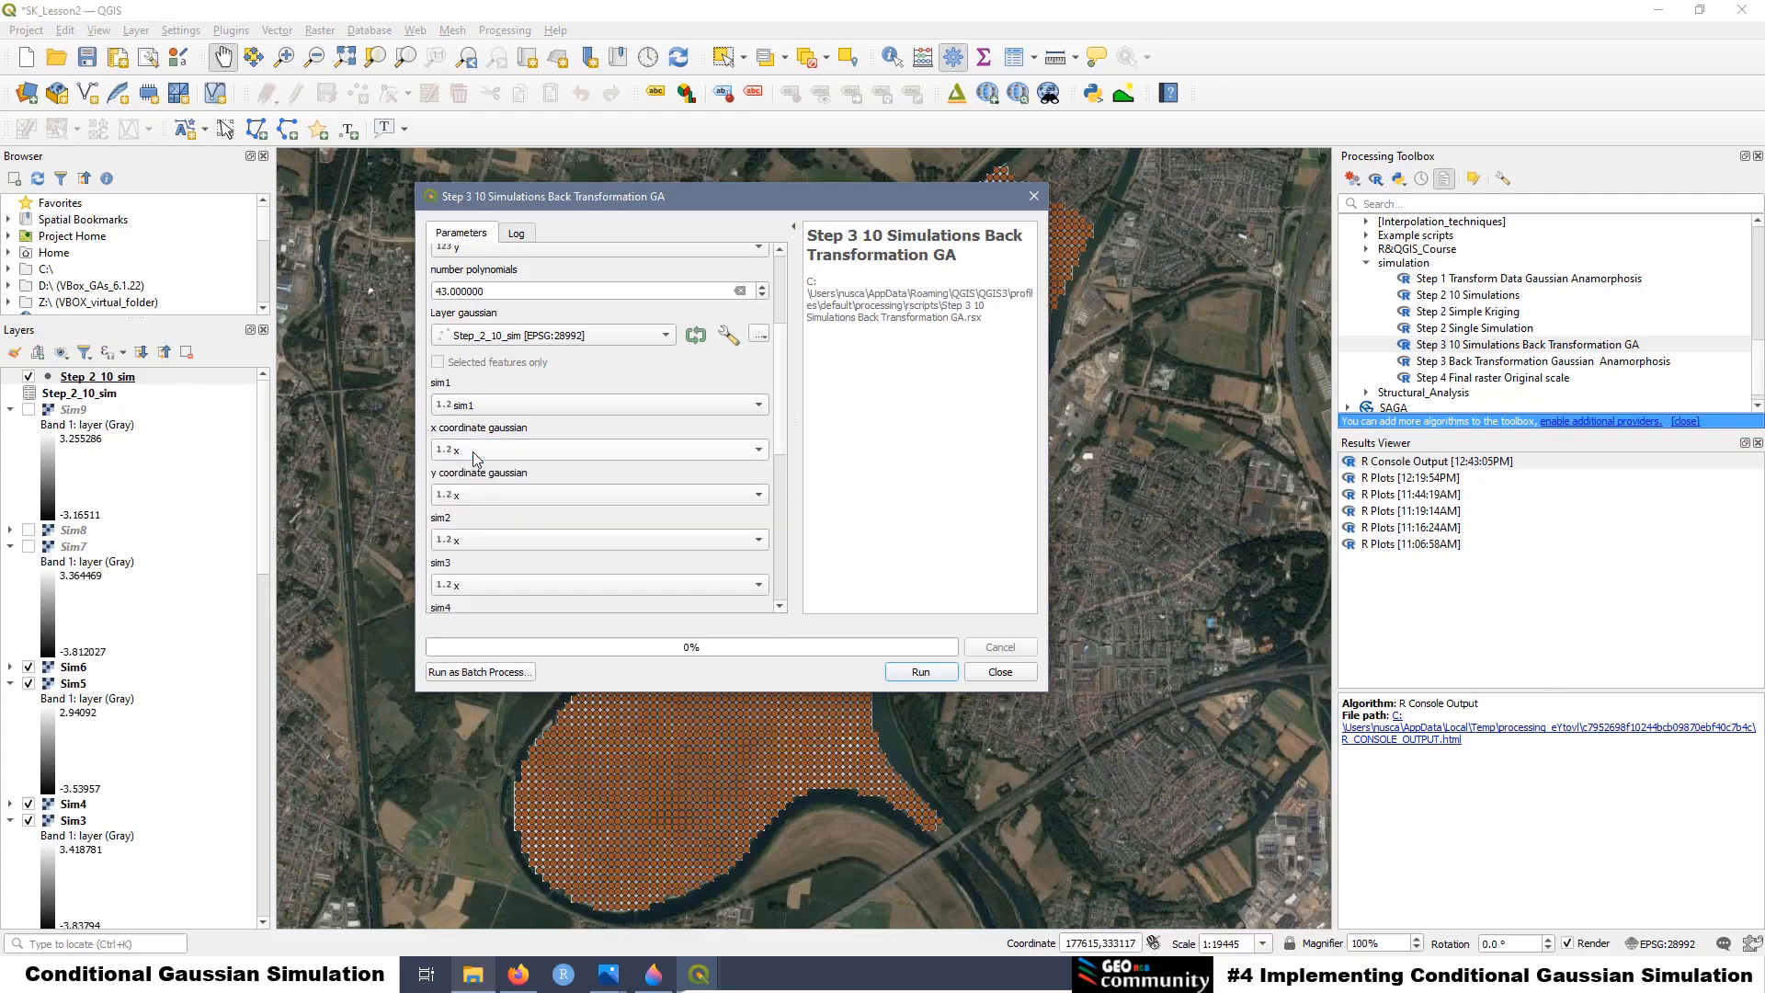
left_click(477, 501)
left_click(469, 514)
Assign the fields sim2 and sim3 to the second and third simulation parameters
left_click(459, 542)
left_click(496, 598)
left_click(461, 588)
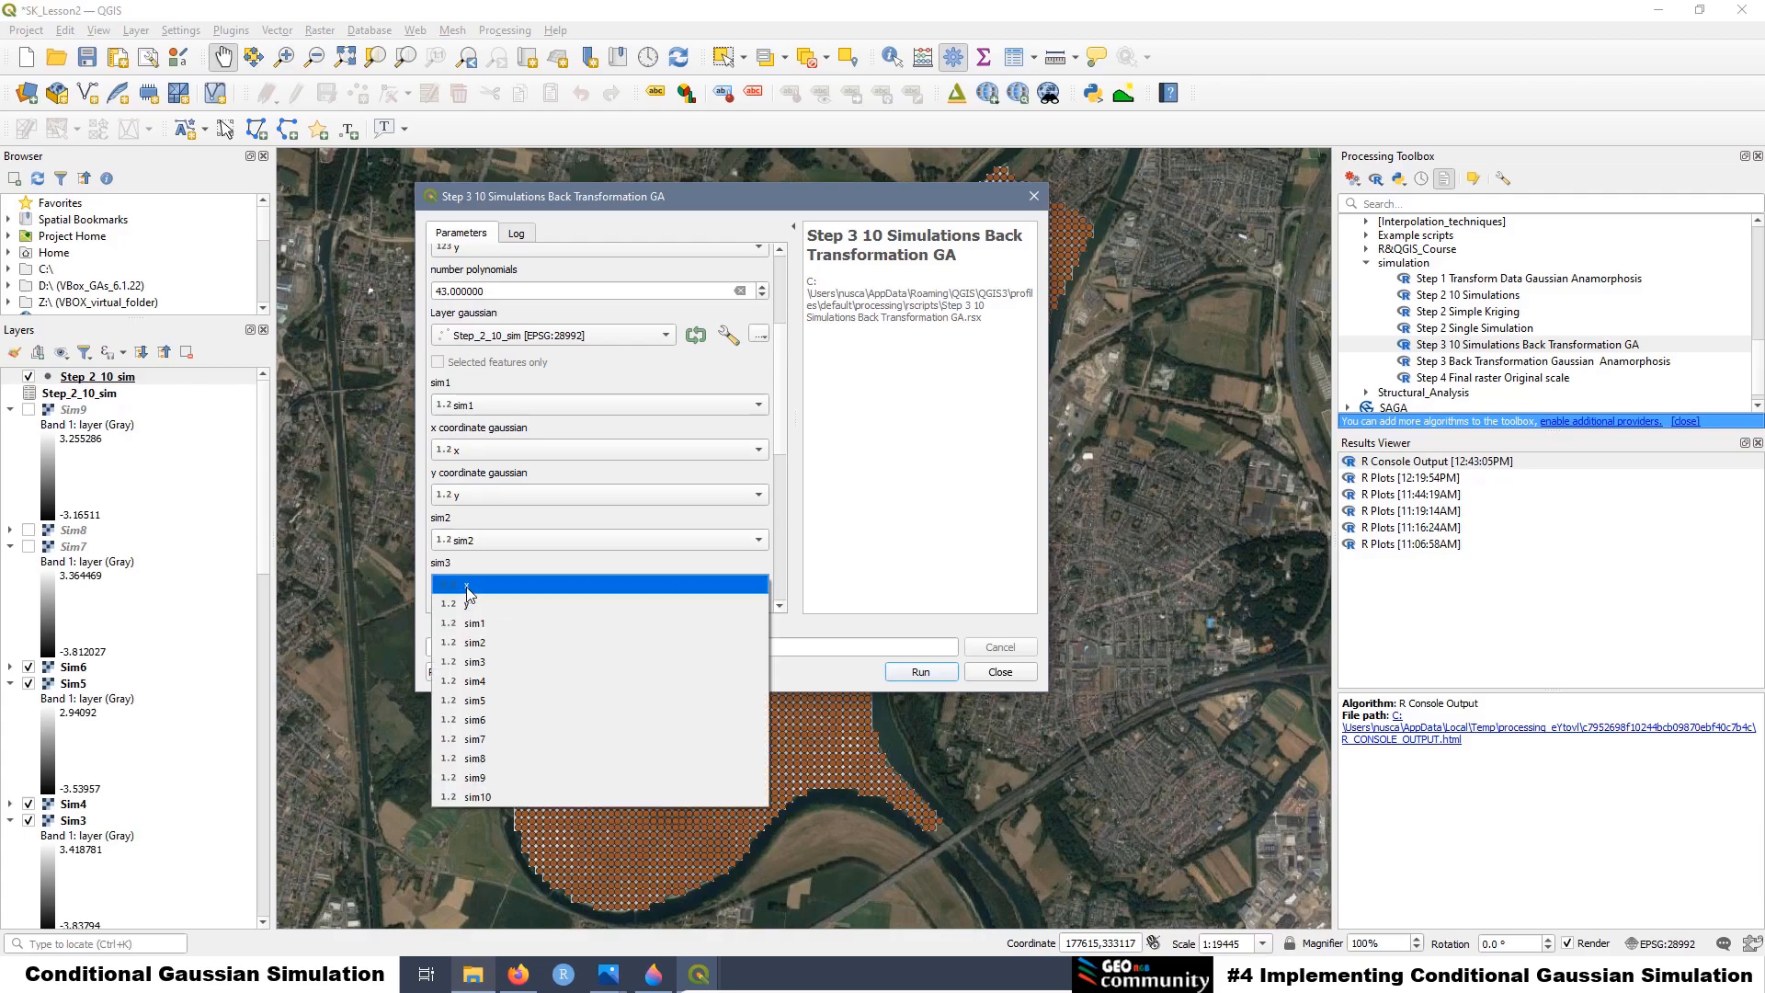
left_click(483, 664)
Assign the fields sim4 through sim10 to the matching remaining simulation parameters
scroll(787, 403, "down", 8)
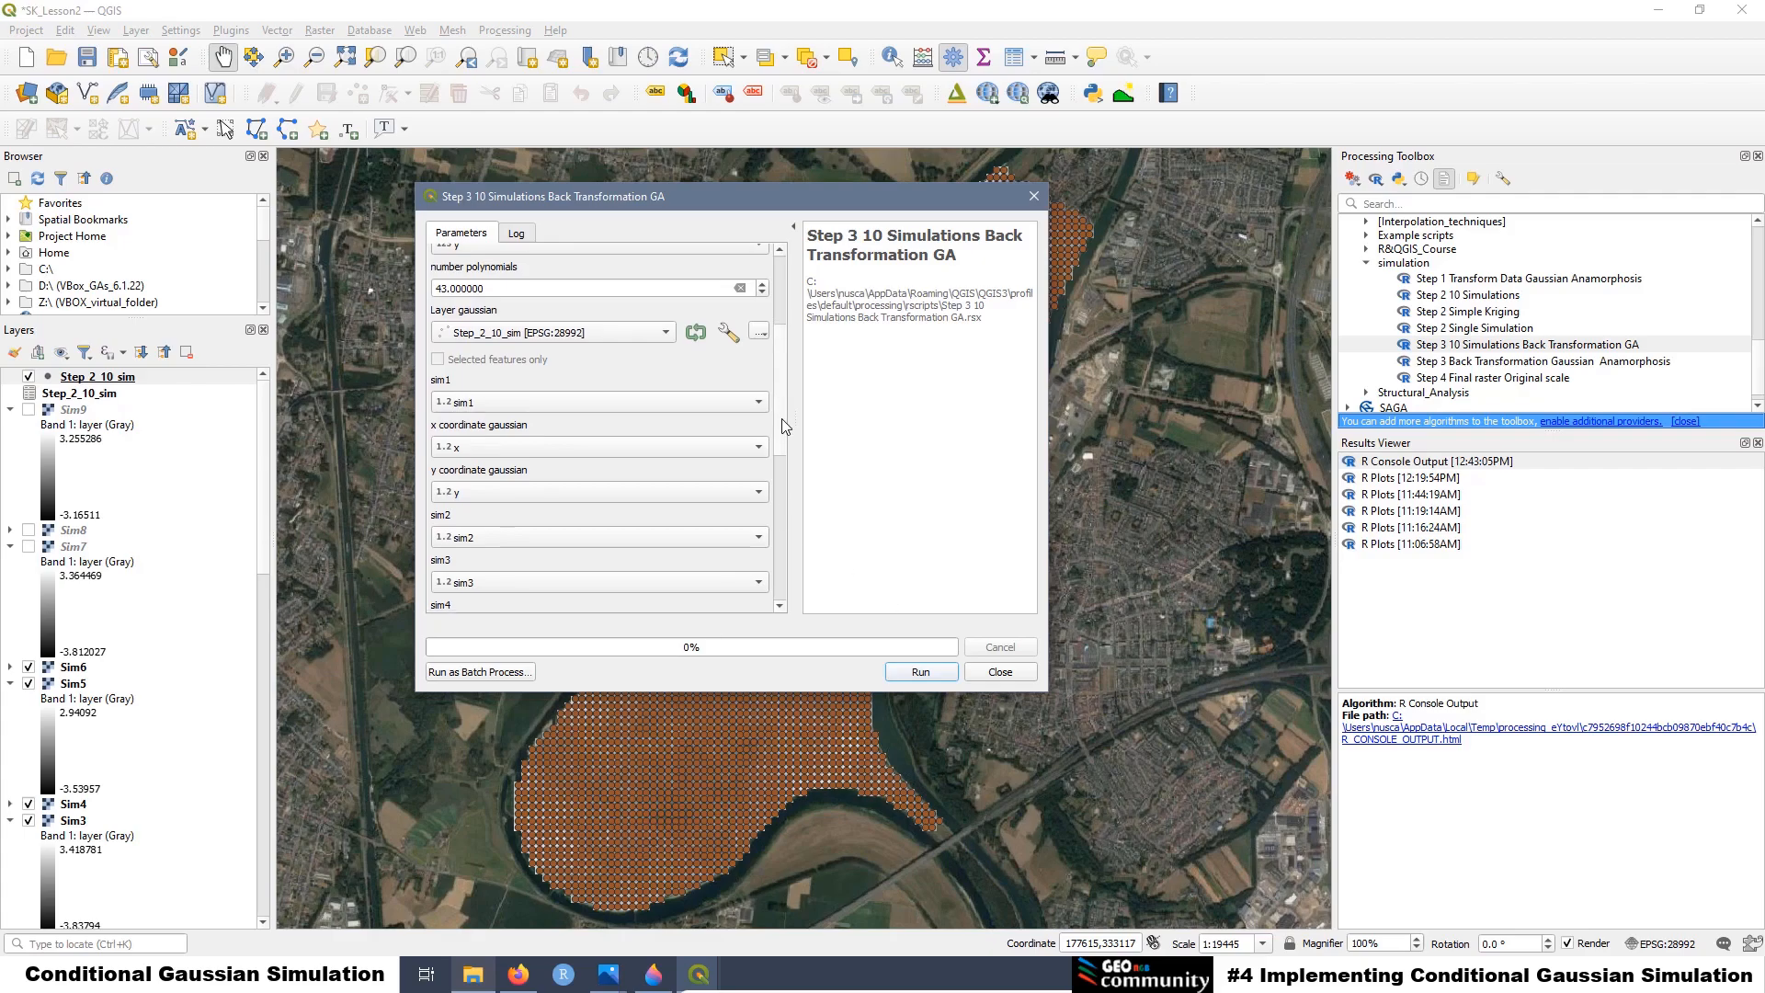
scroll(790, 519, "up", 2)
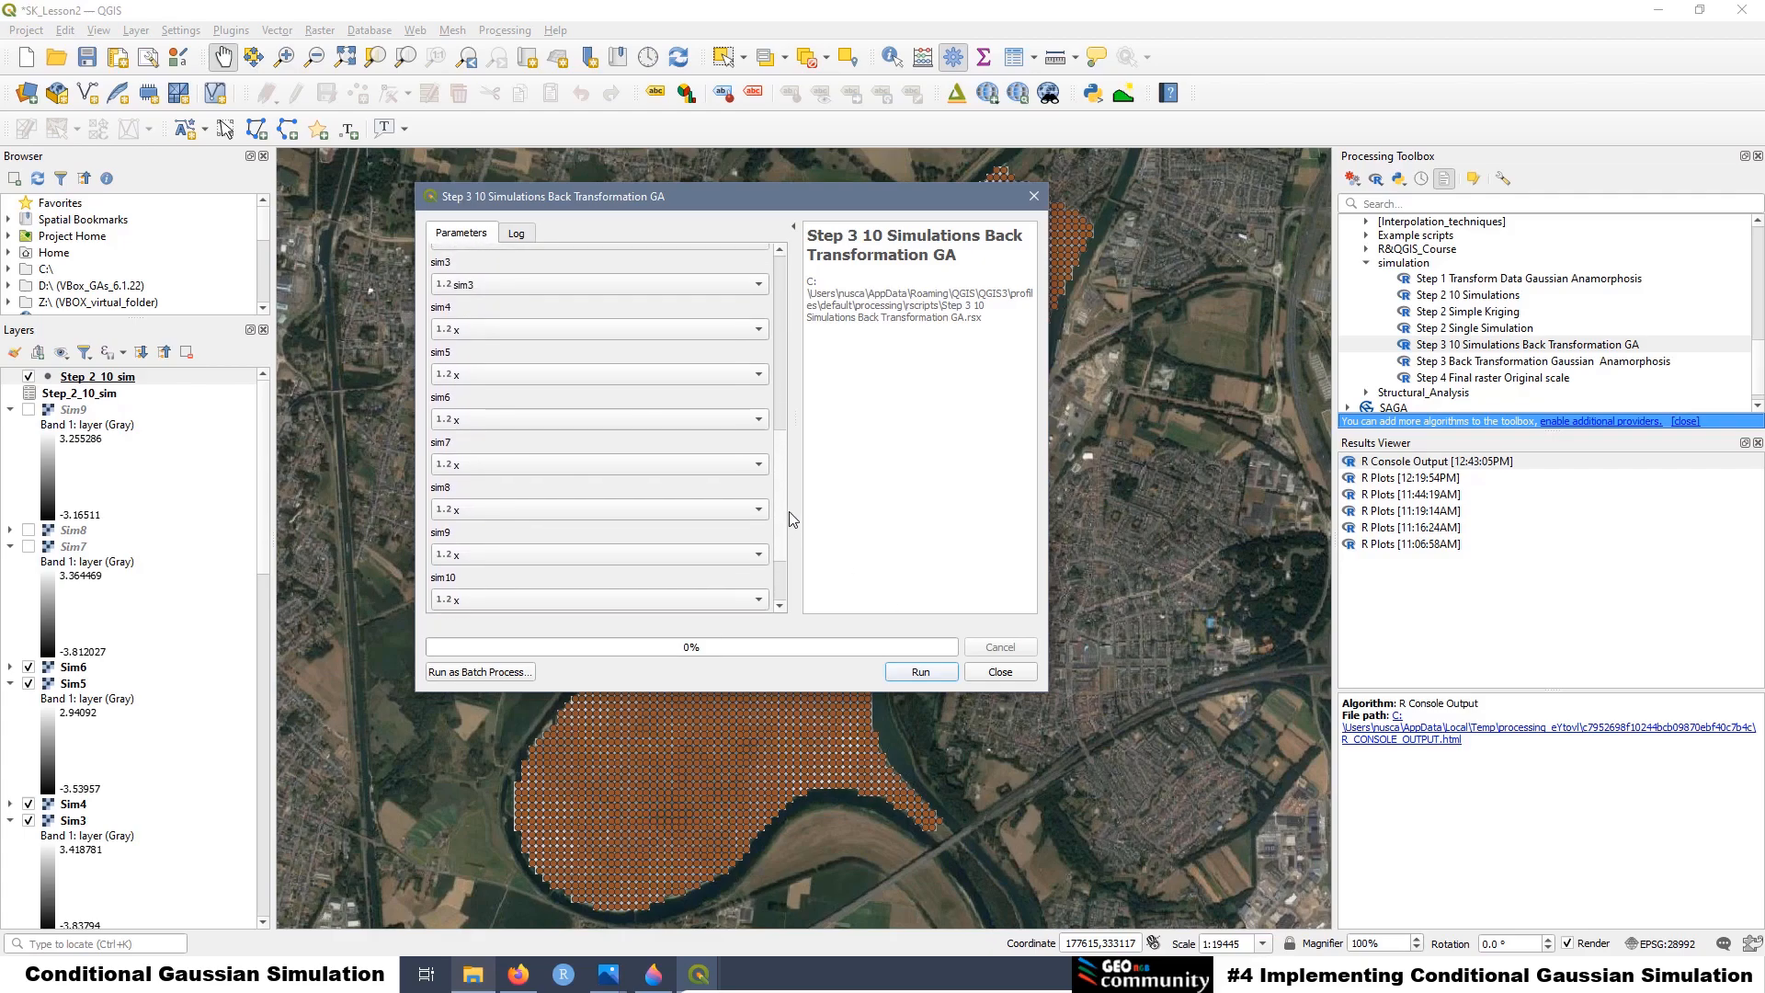
left_click(476, 331)
left_click(484, 426)
left_click(479, 376)
left_click(487, 490)
left_click(487, 420)
left_click(492, 555)
left_click(495, 465)
left_click(500, 620)
left_click(504, 748)
scroll(496, 588, "down", 2)
left_click(472, 493)
left_click(487, 702)
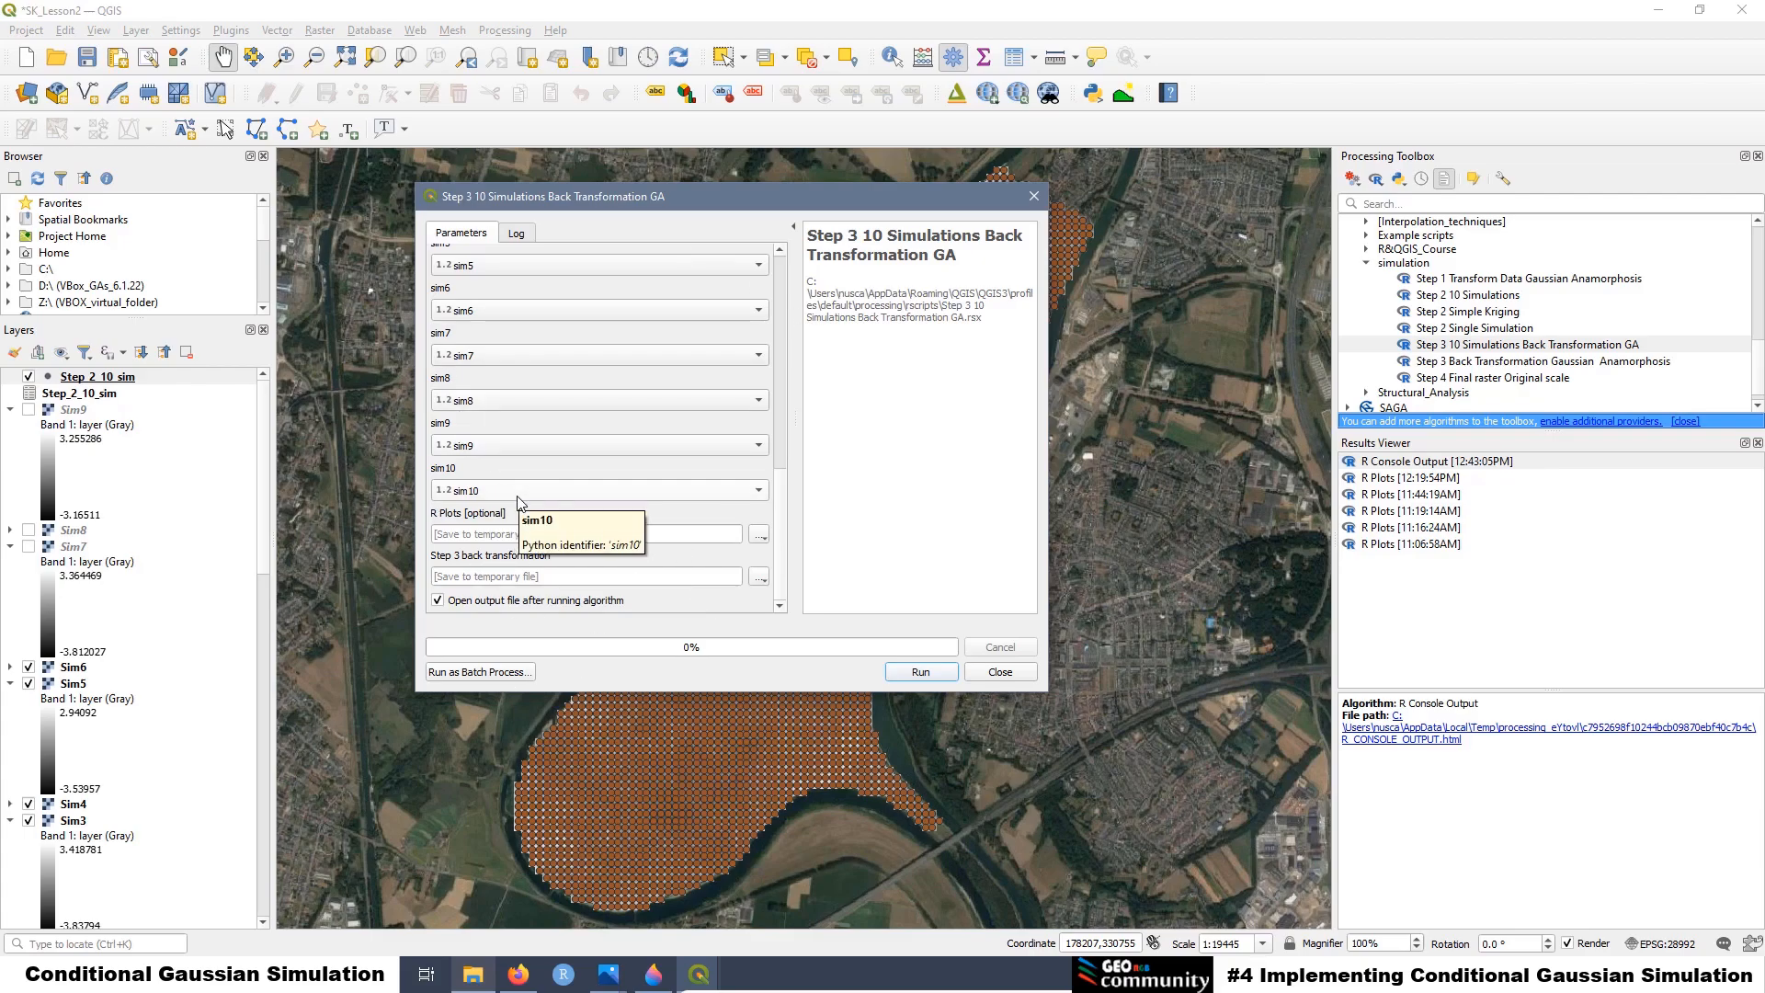
Save the Step 3 back transformation output as Step_3_10_sim.csv in the data_set folder and run the algorithm
left_click(763, 579)
left_click(800, 616)
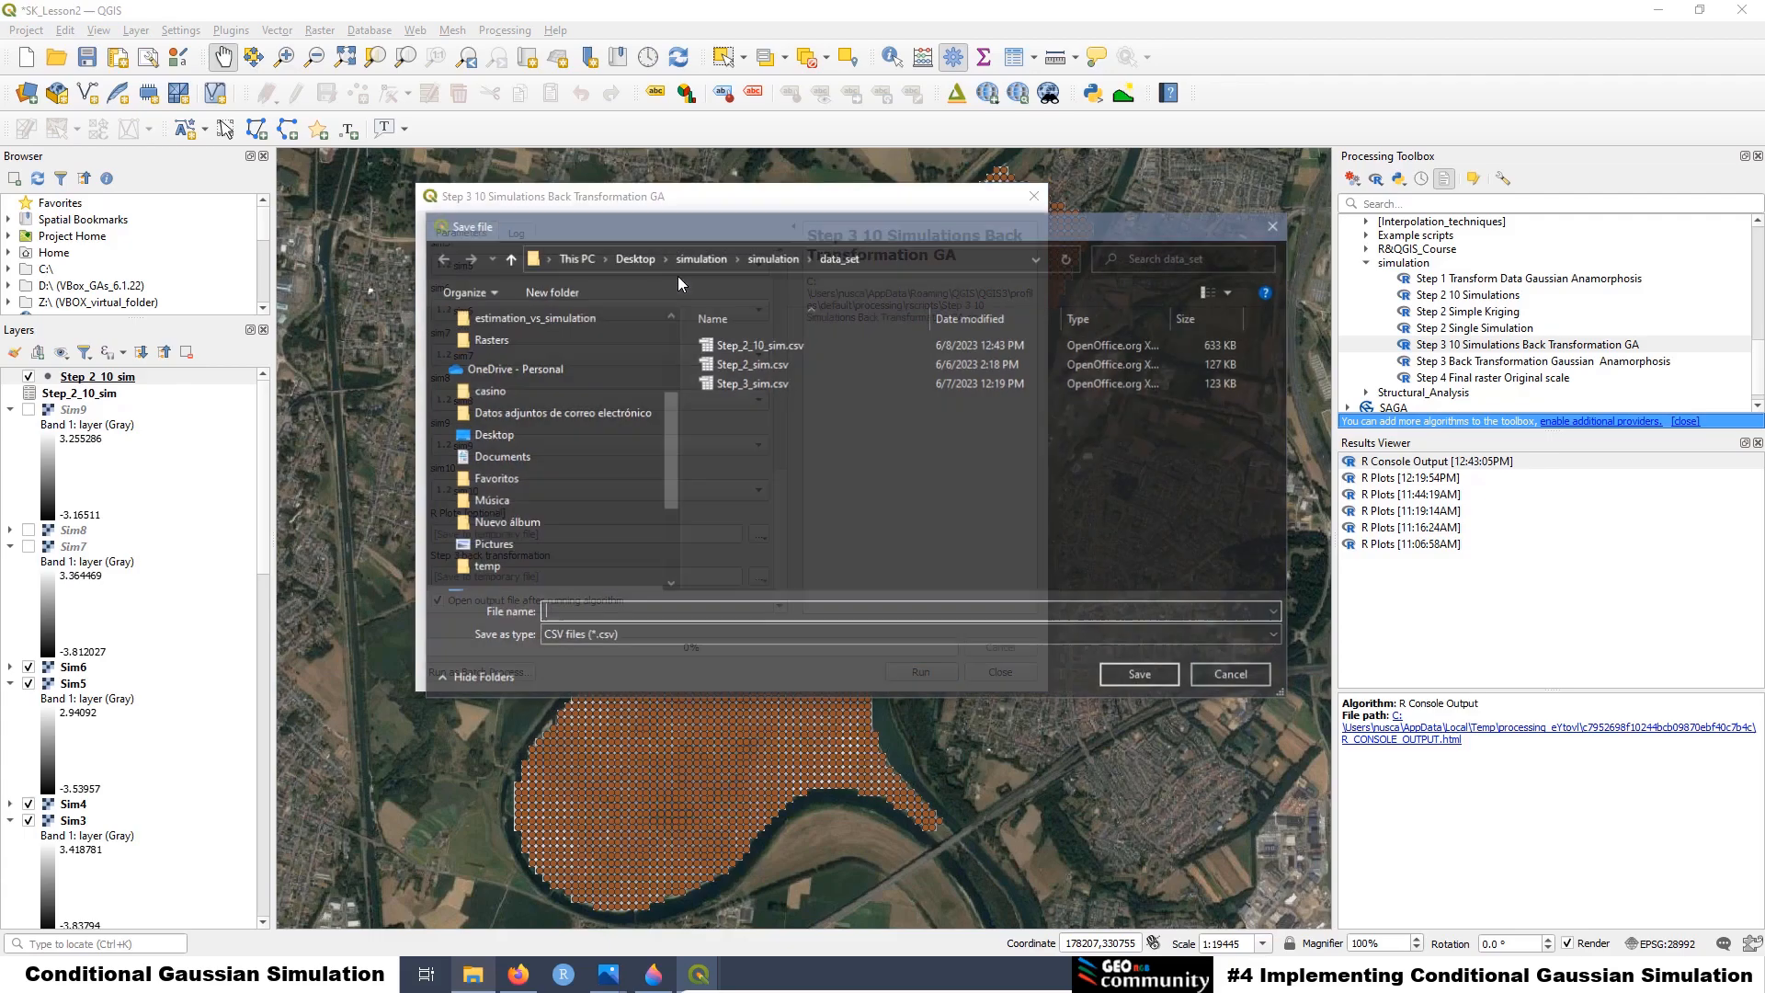
left_click(763, 262)
double_click(748, 346)
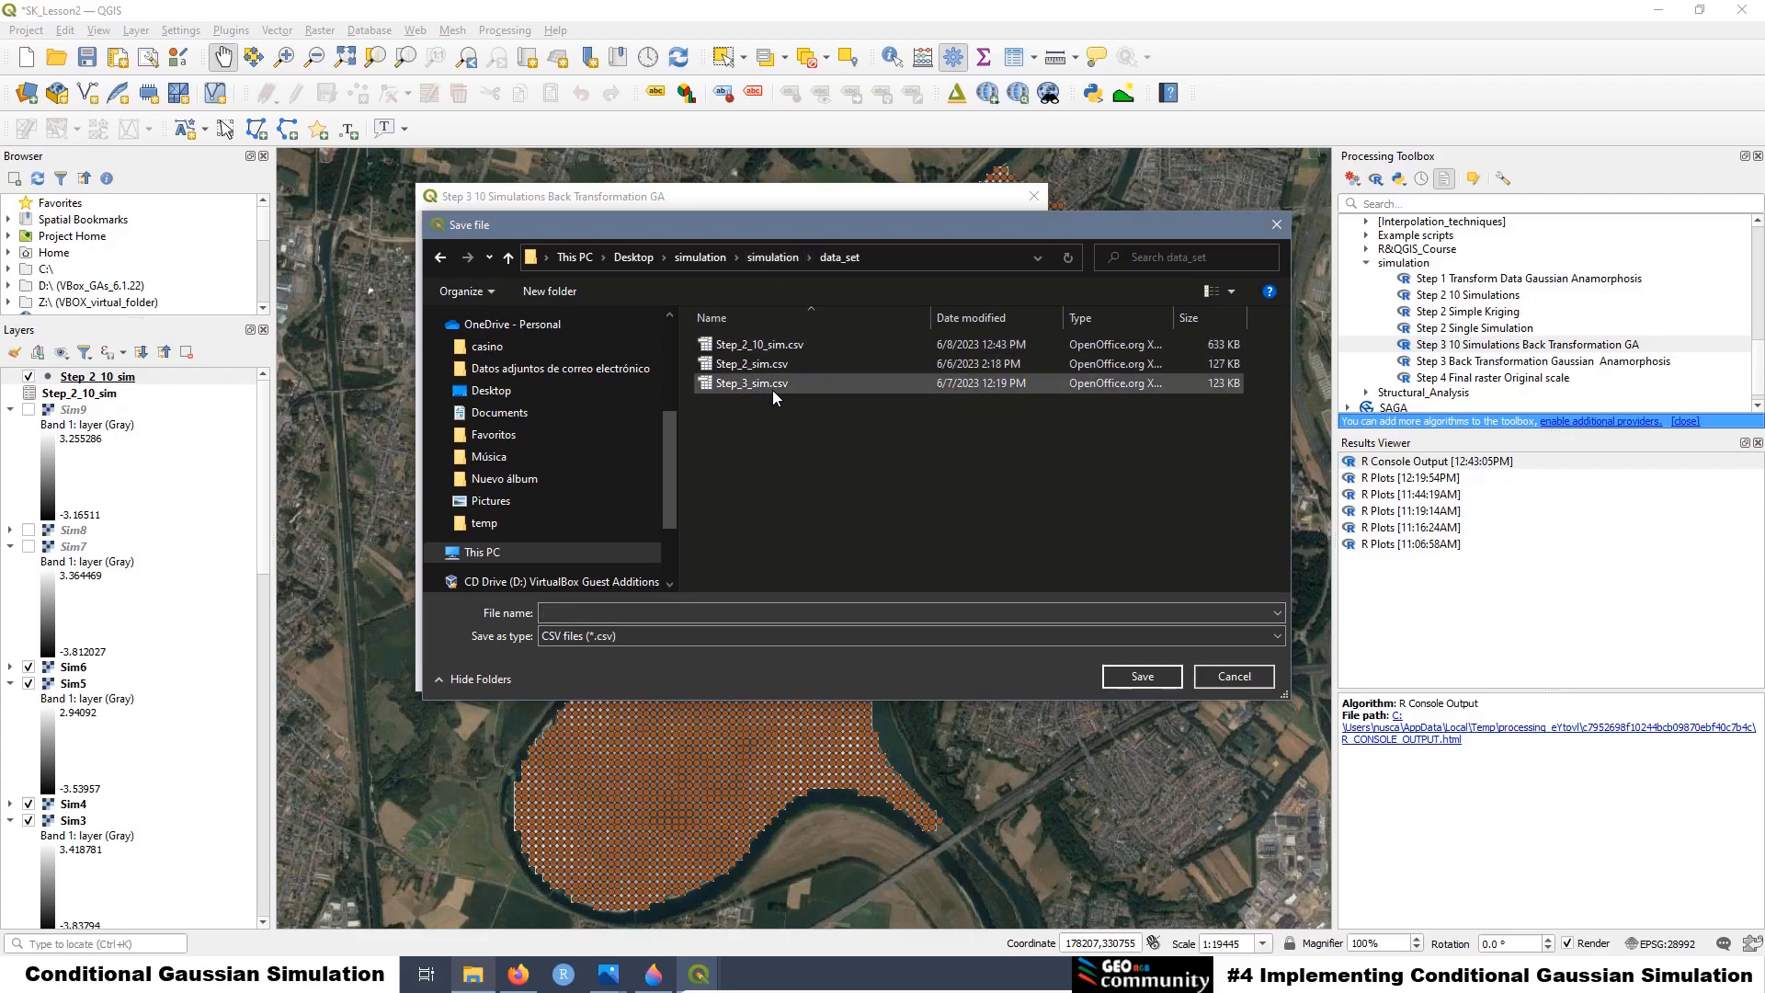
left_click(732, 380)
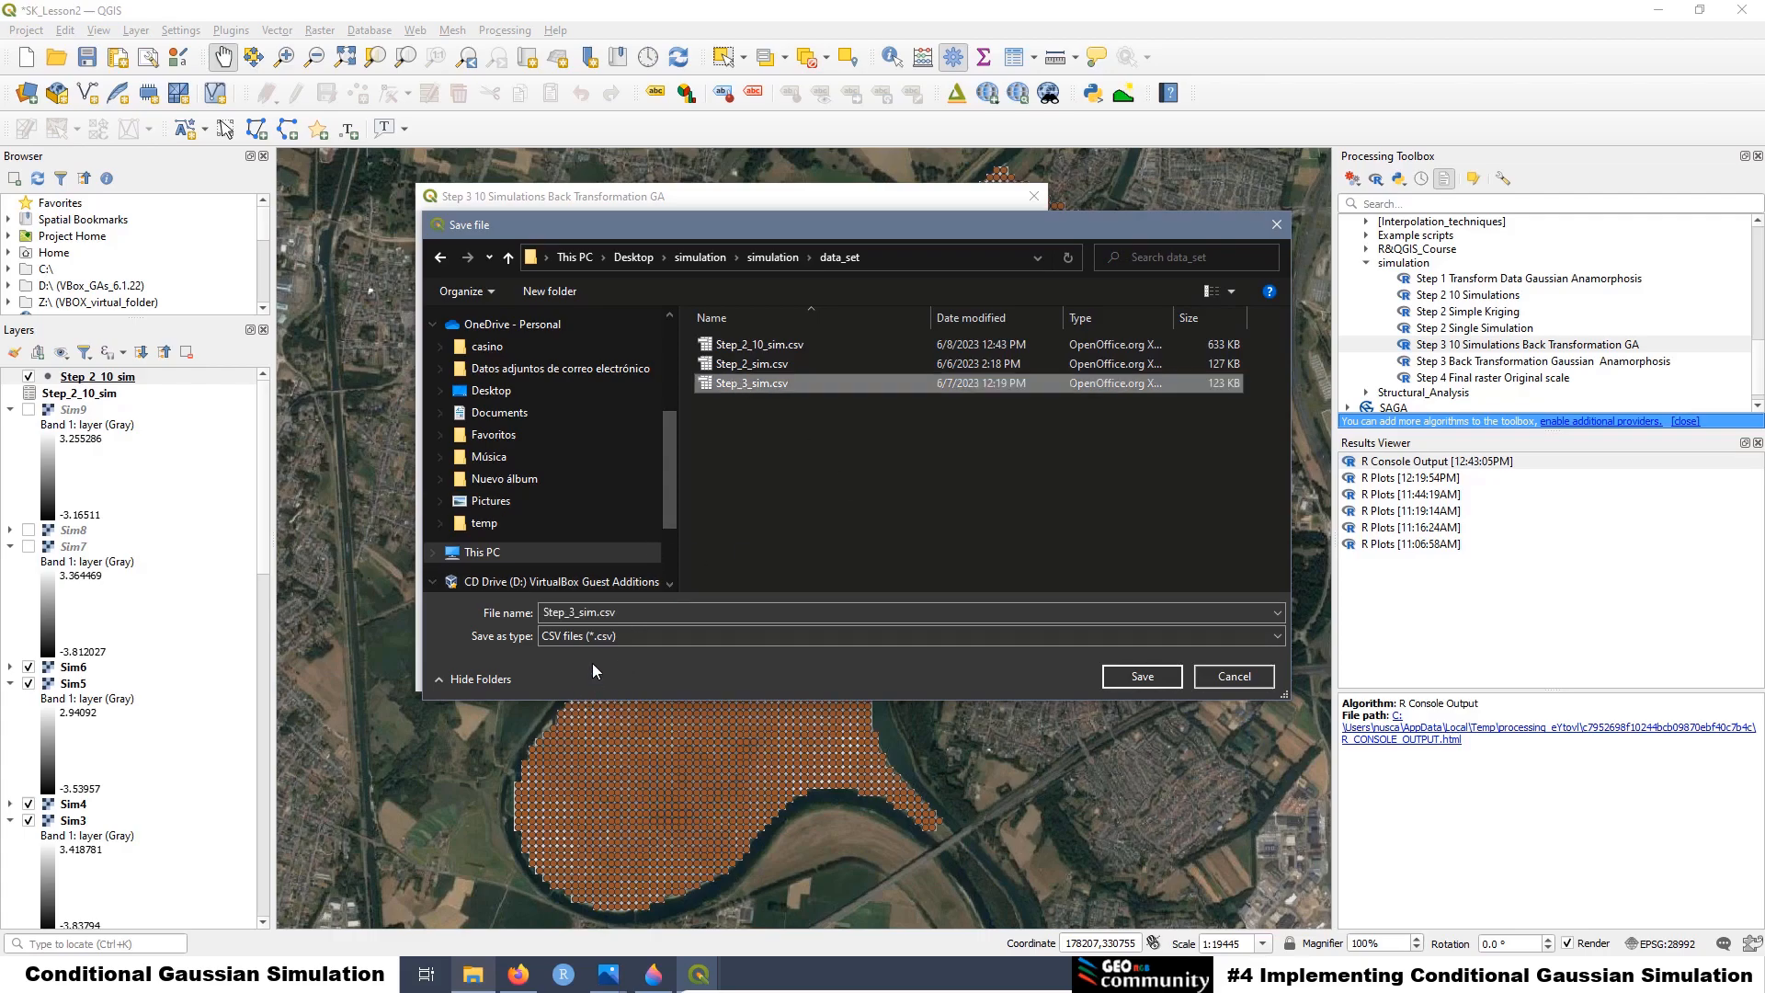
double_click(581, 612)
left_click(585, 613)
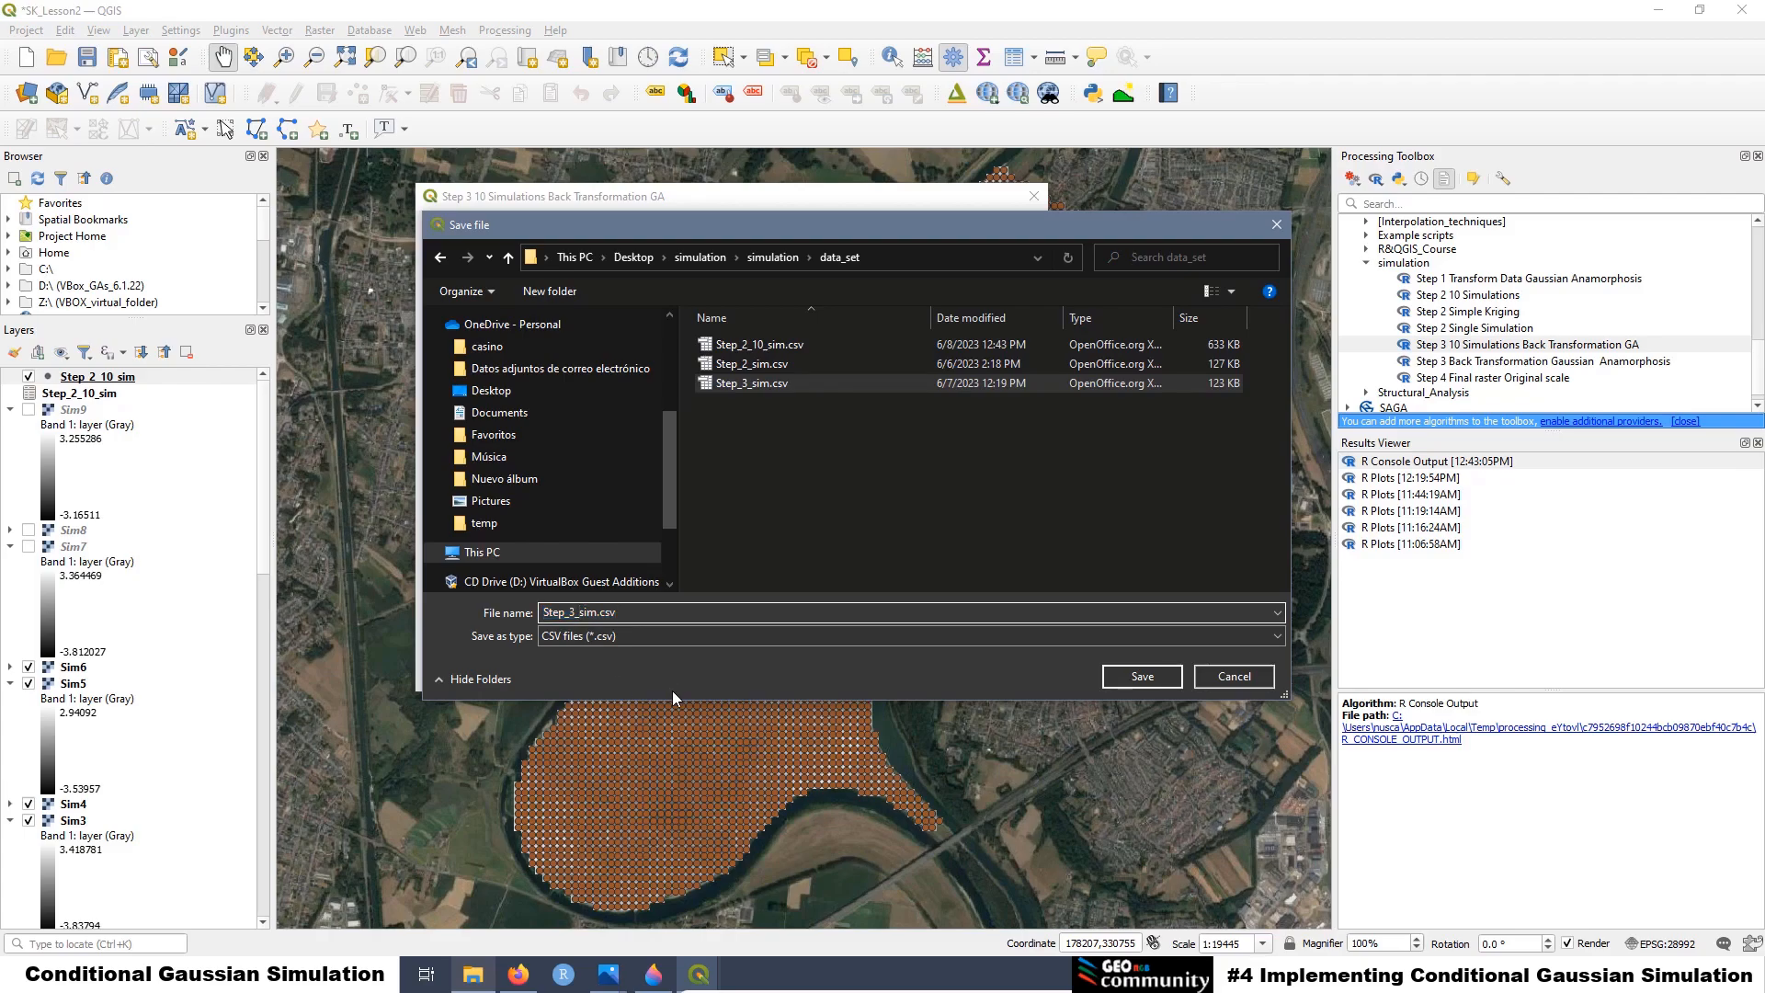
type("10_")
left_click(1140, 677)
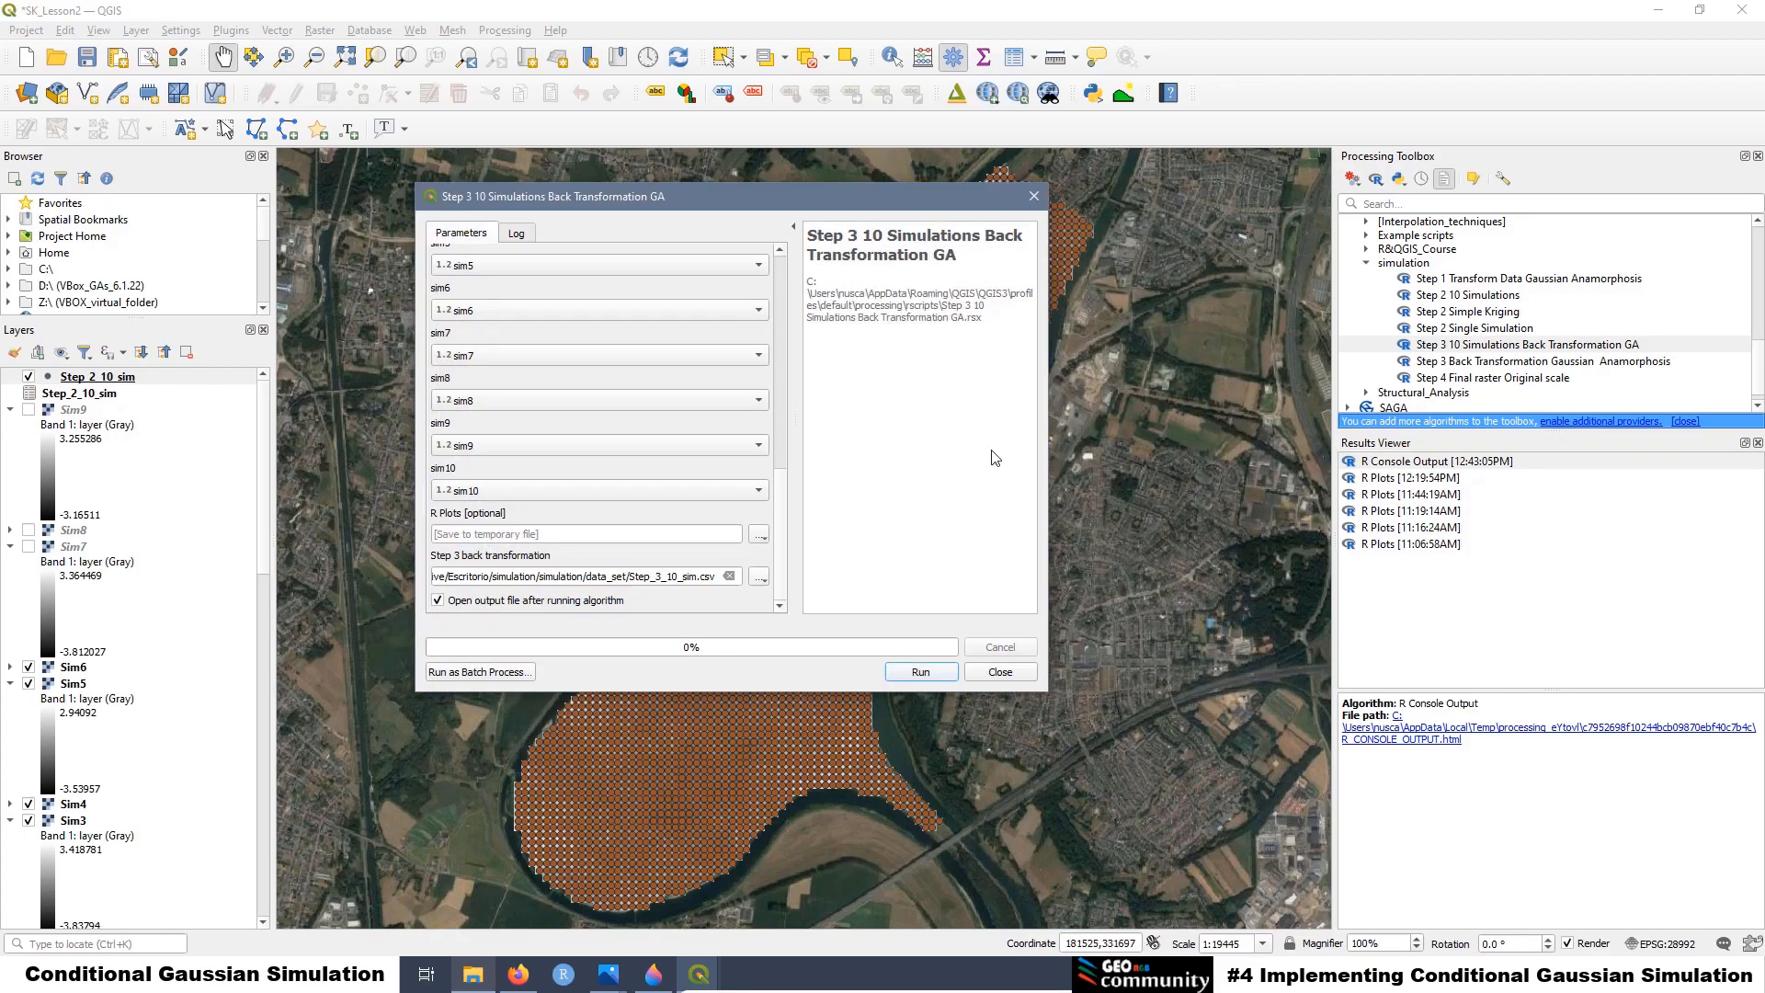
left_click(921, 672)
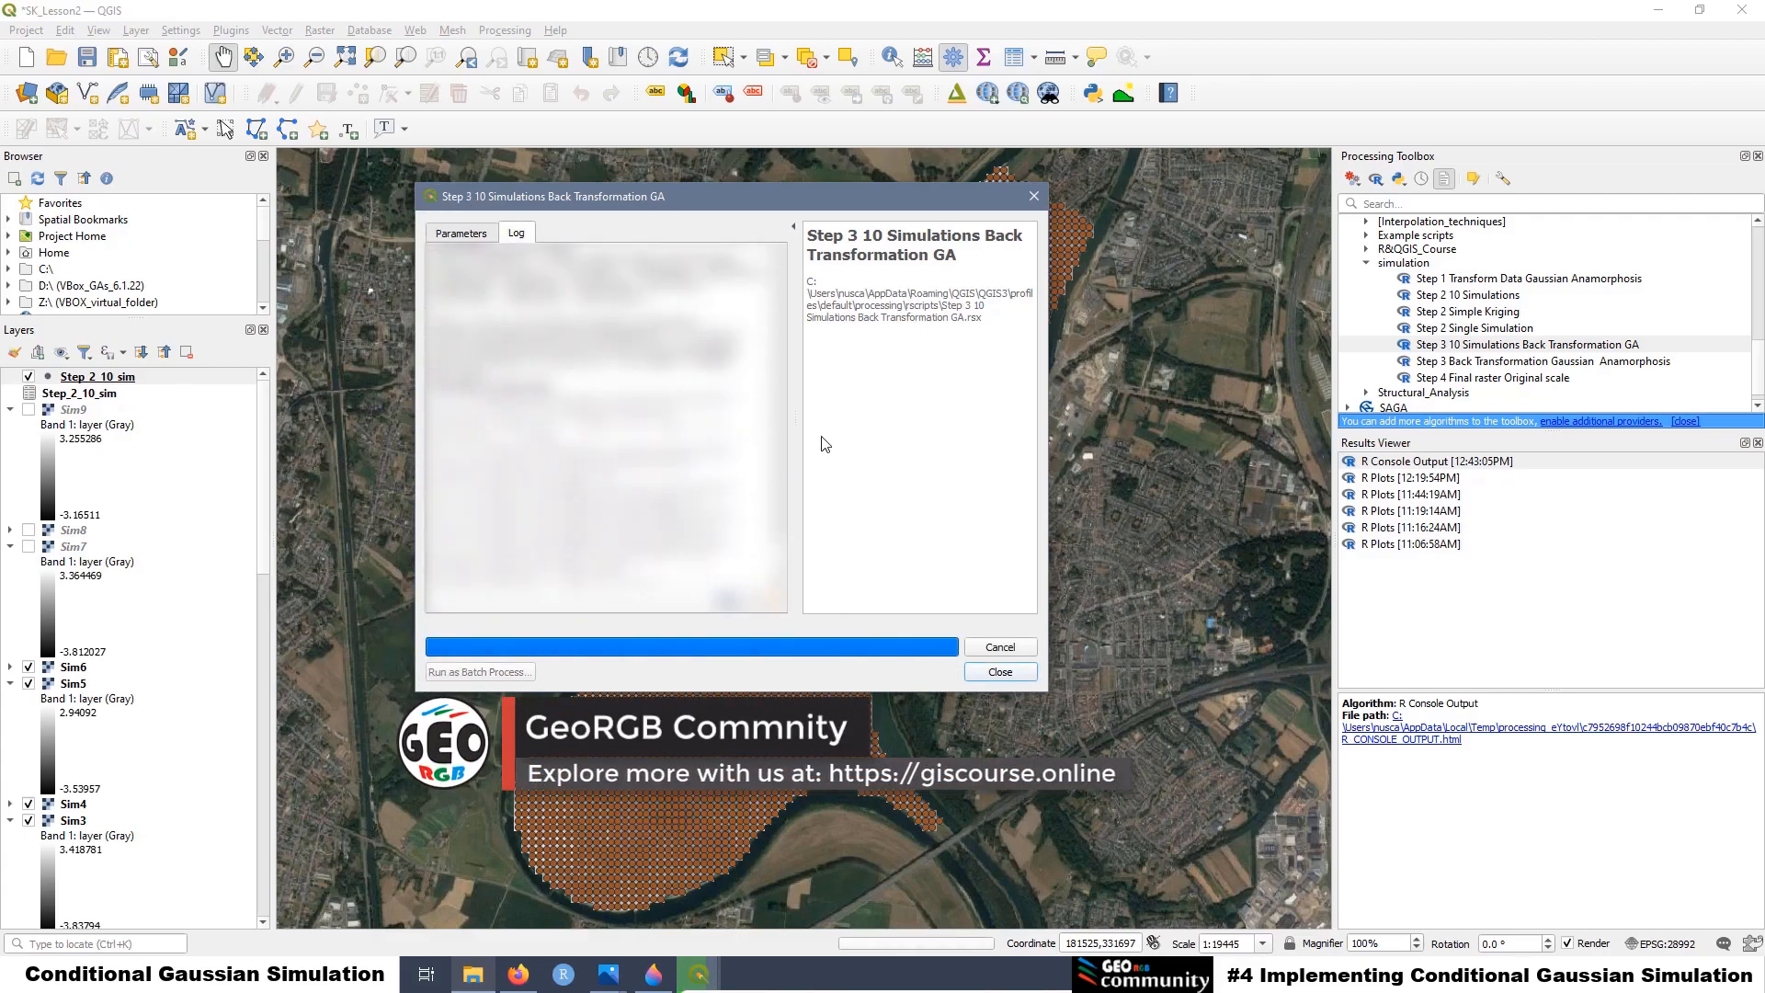
Inspect the back-transformed values in the Step_3_10_sim attribute table, and close the back transformation dialog
left_click(71, 379)
right_click(69, 373)
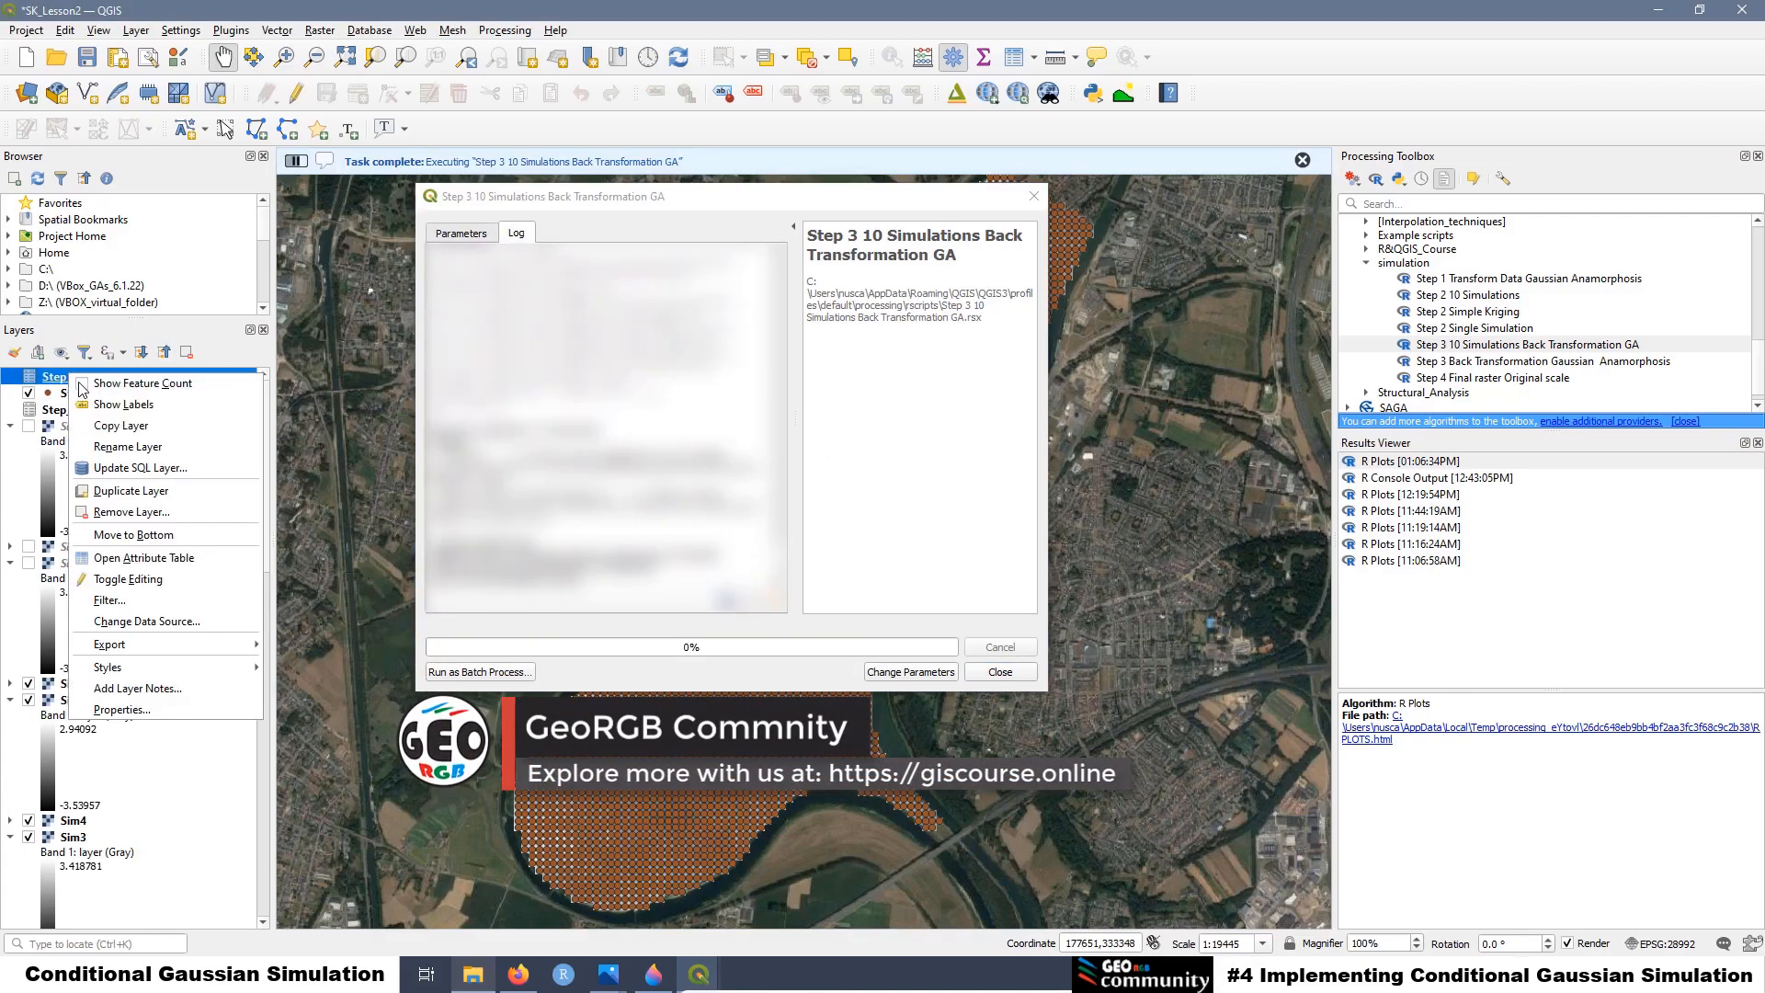
left_click(37, 375)
right_click(39, 373)
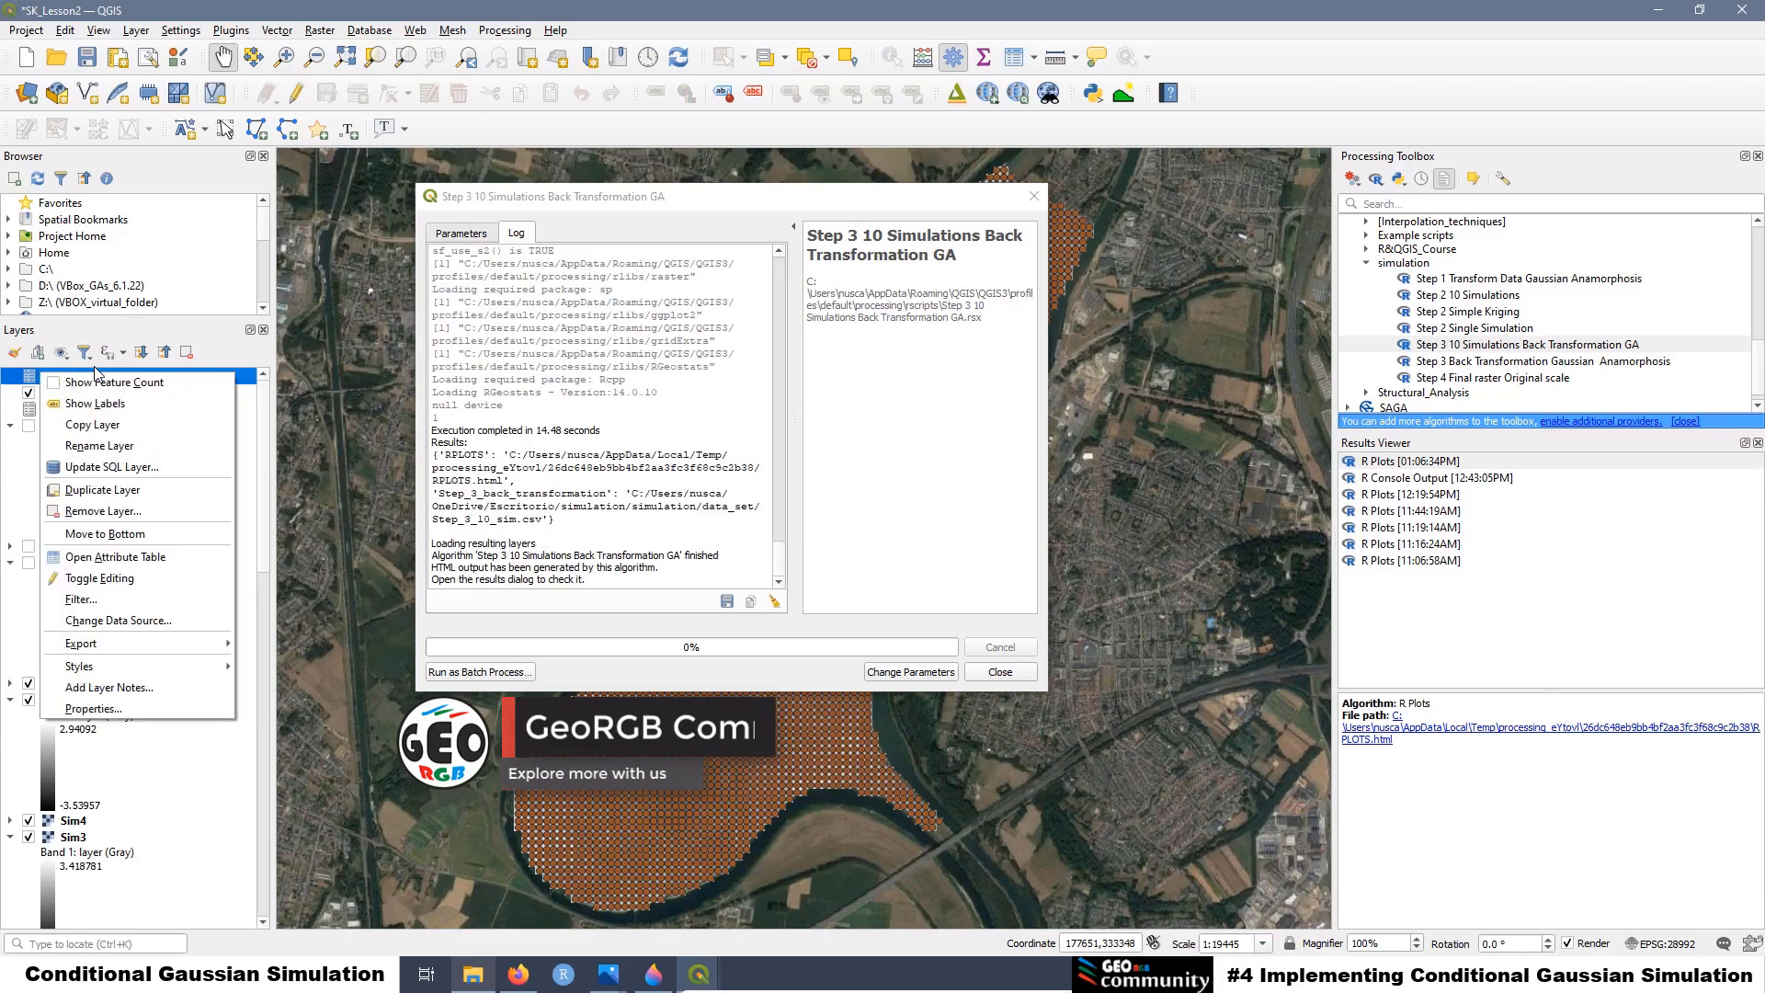
left_click(124, 557)
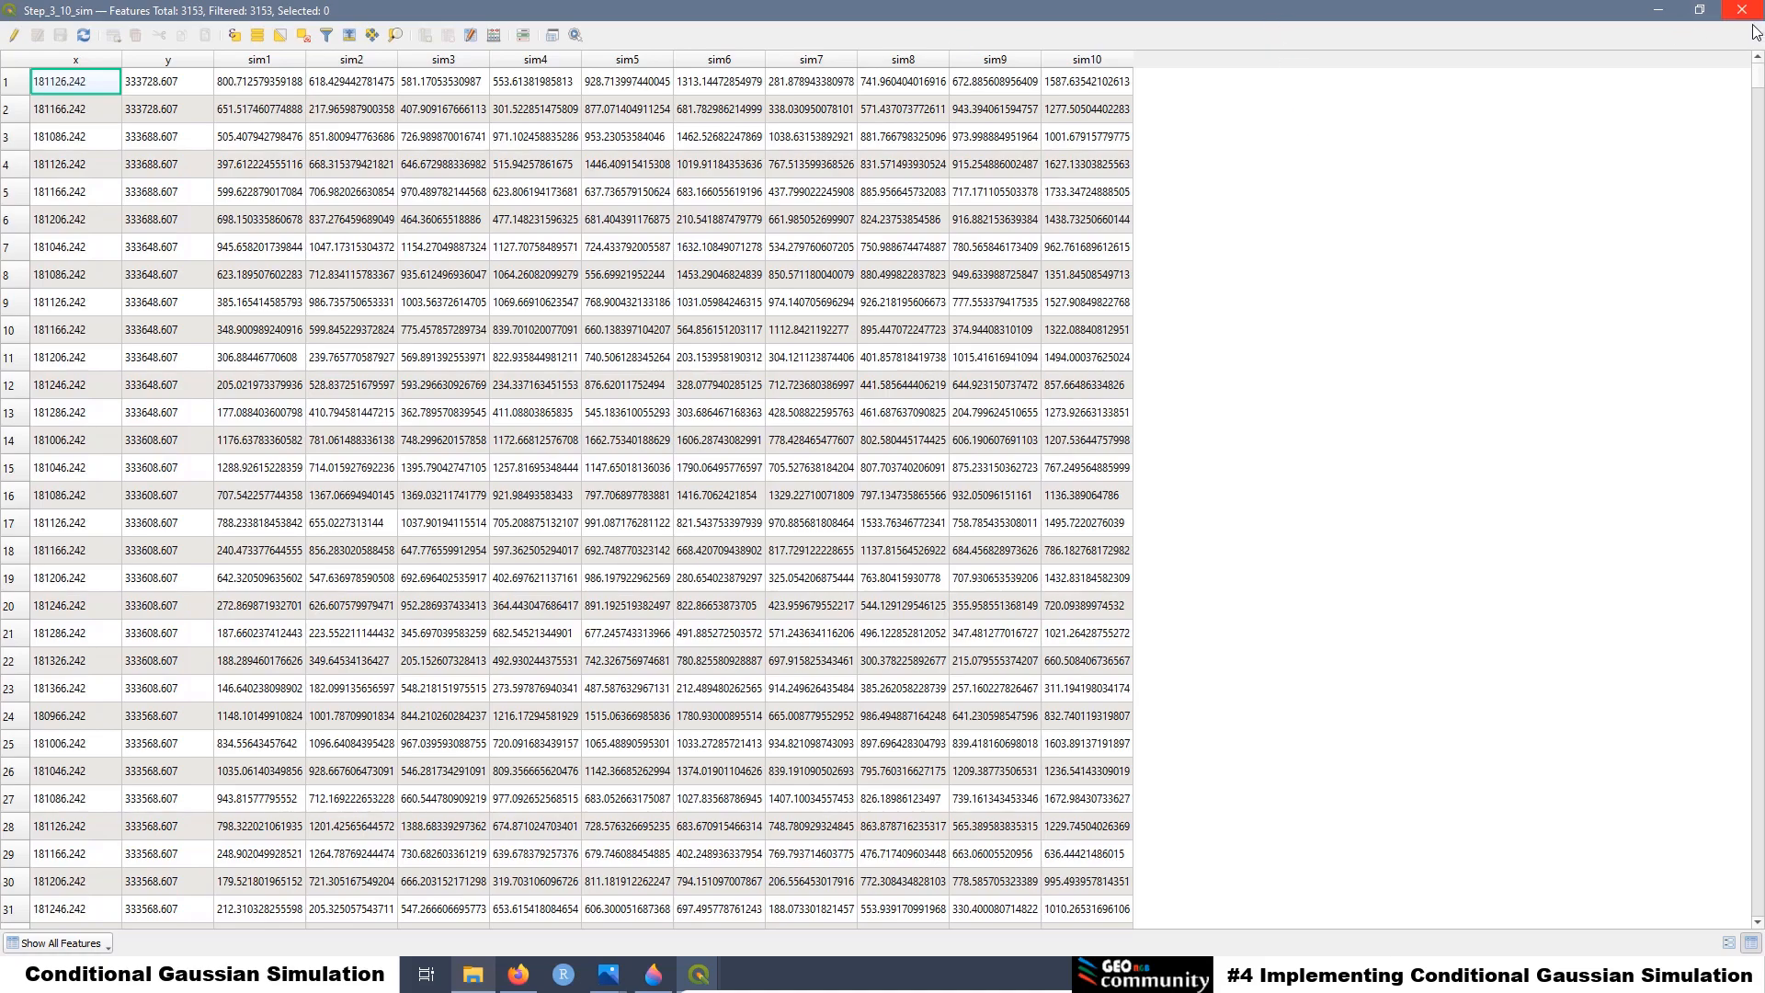
left_click(1660, 15)
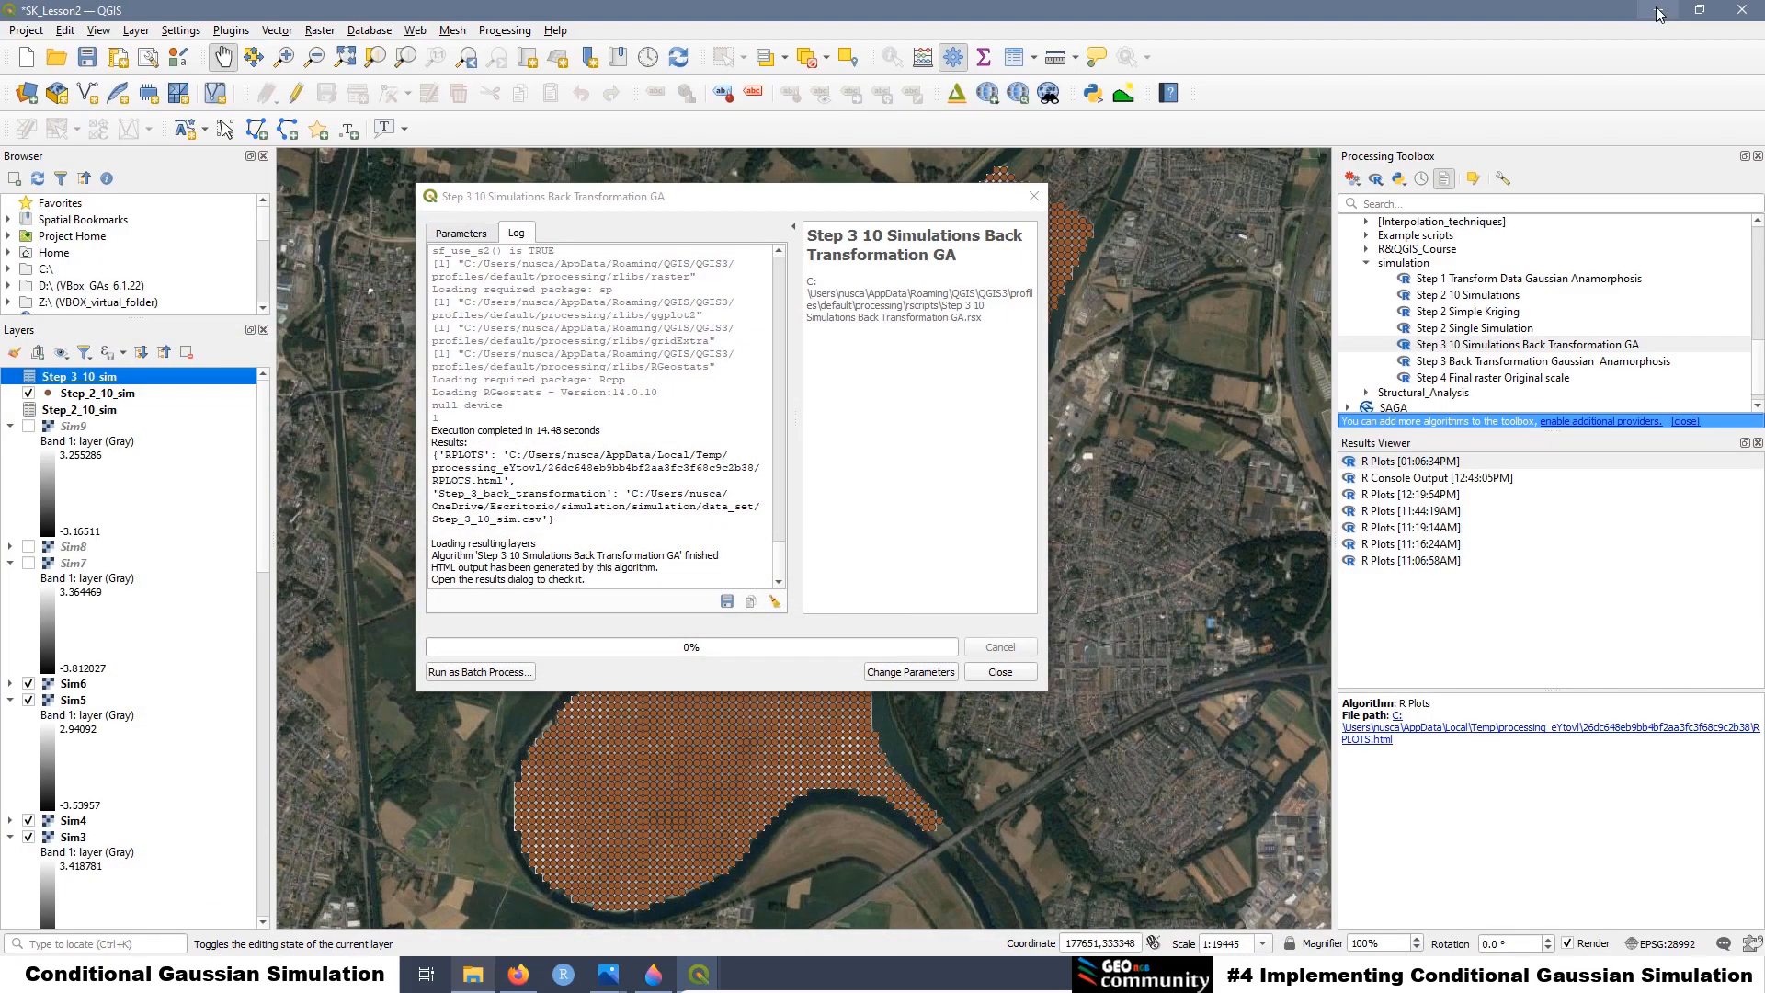
left_click(1034, 196)
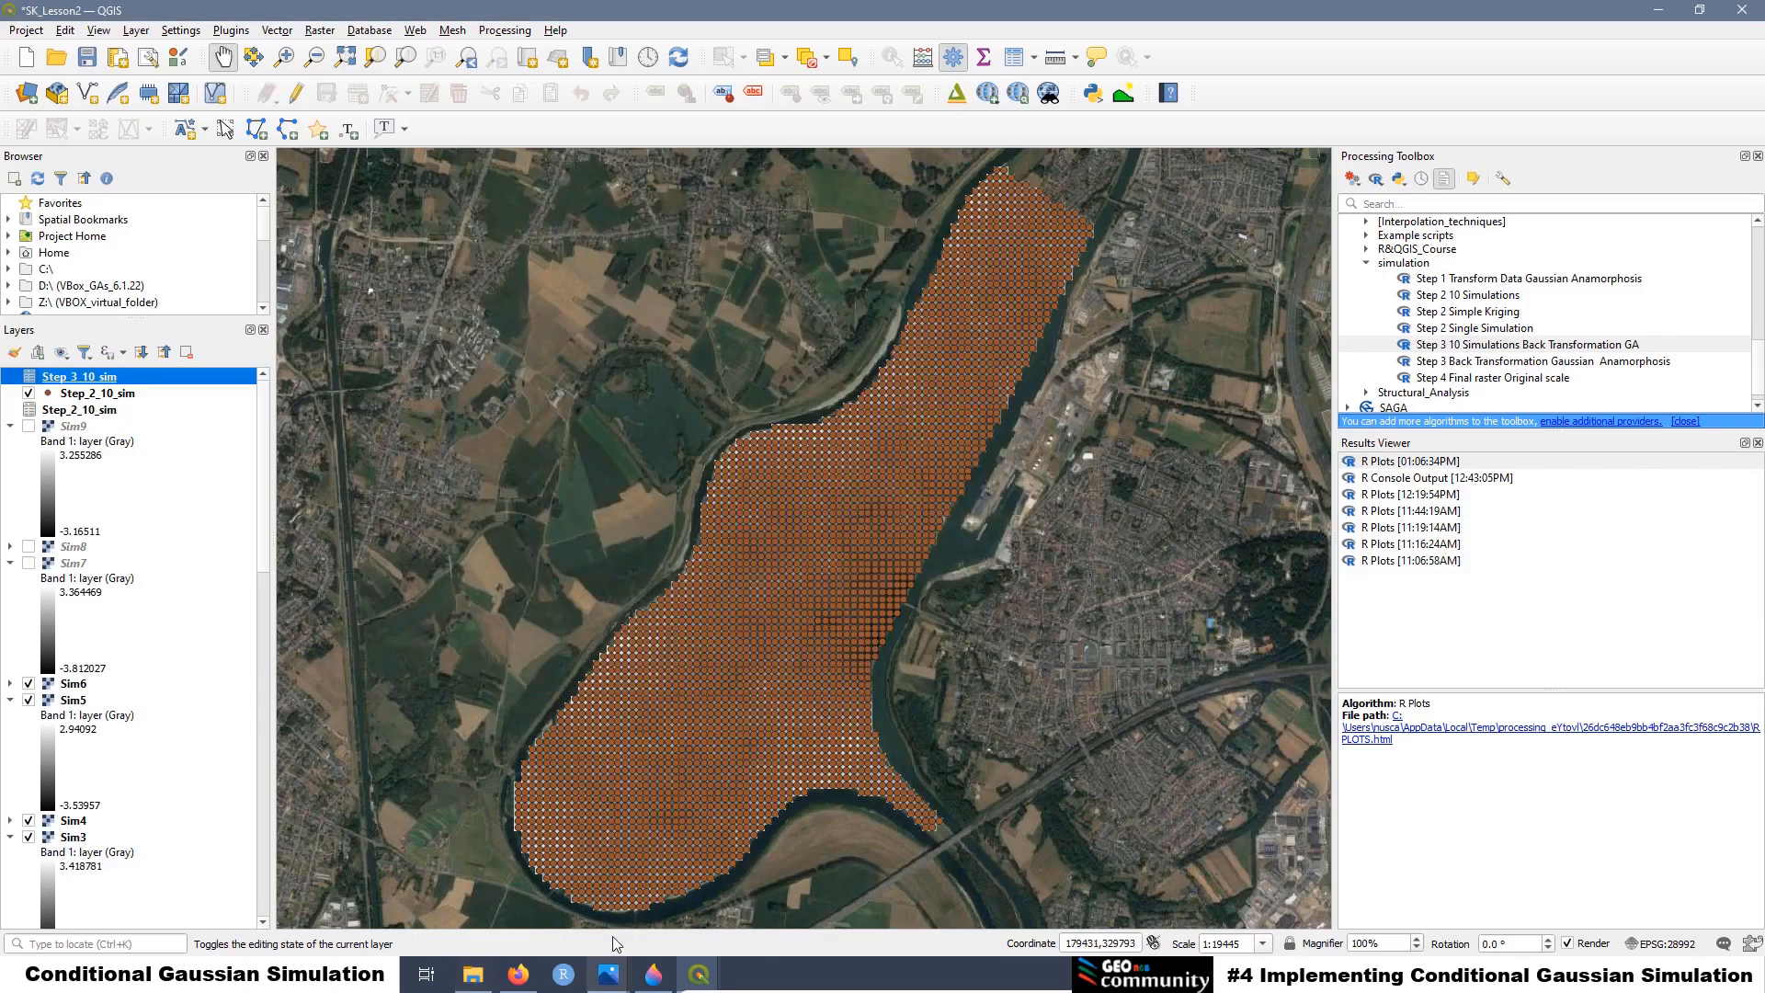
Open Step_3_10_sim.csv from the data_set folder in OpenOffice Calc, check its coordinate and simulation columns, and close it
left_click(474, 976)
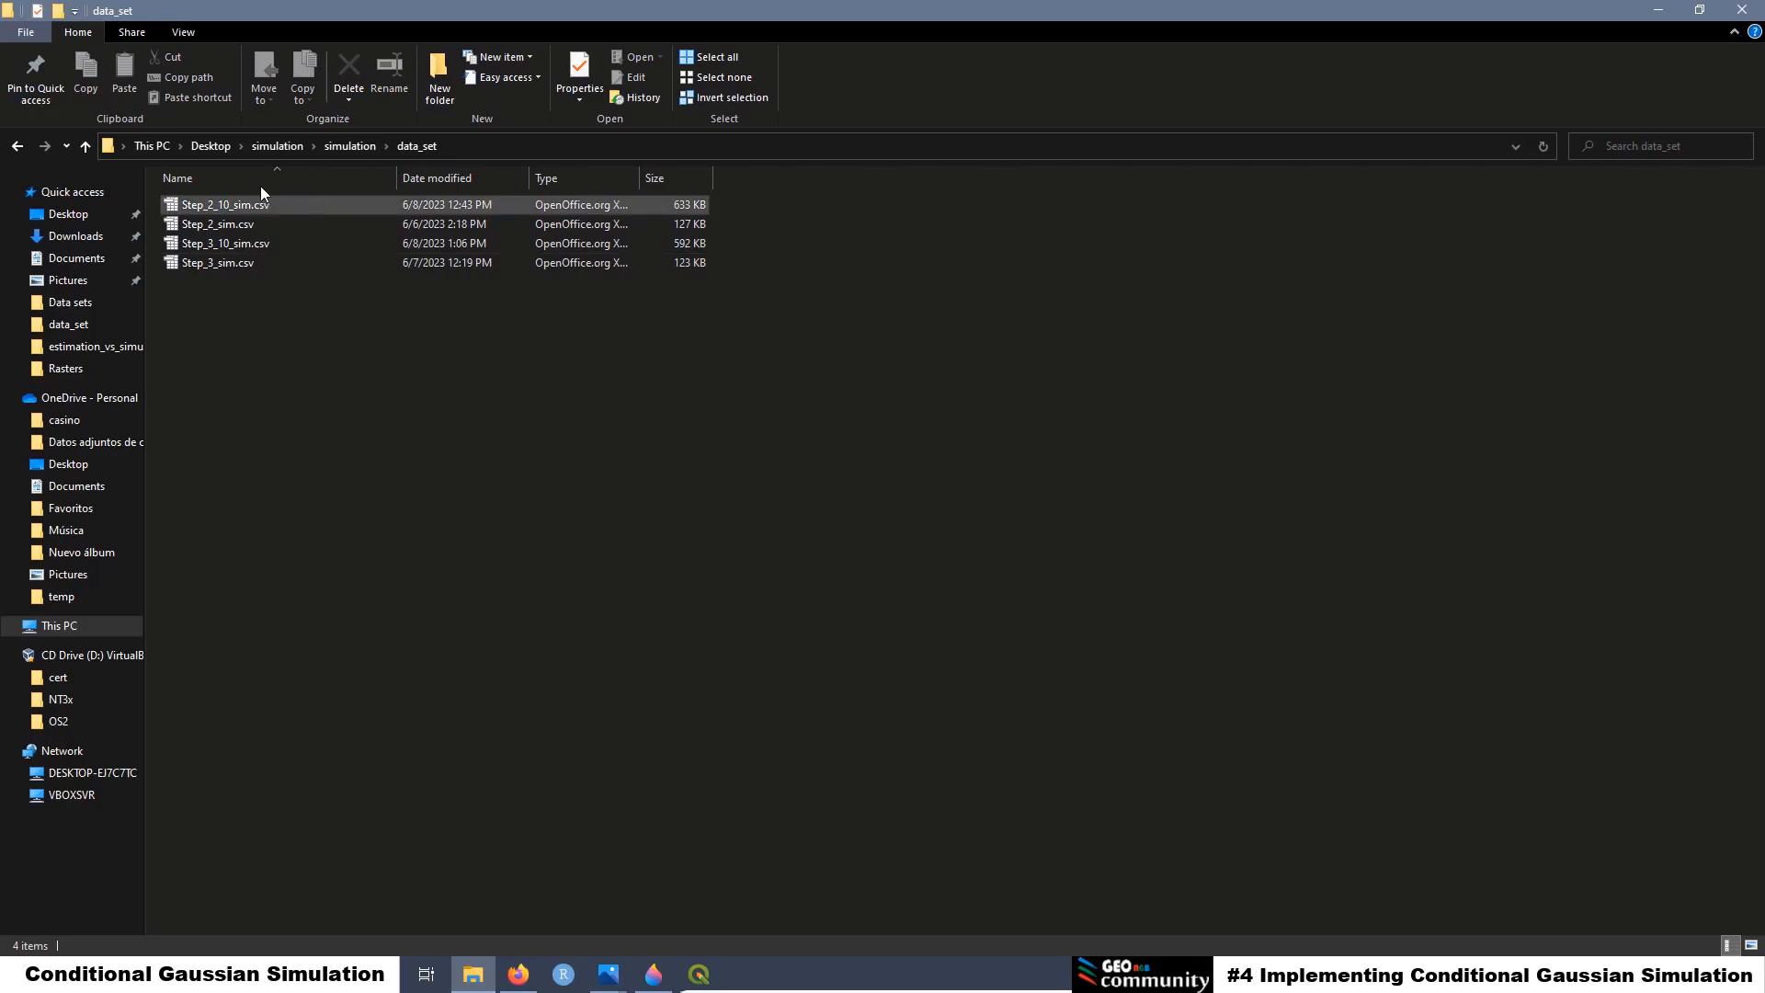
left_click(325, 377)
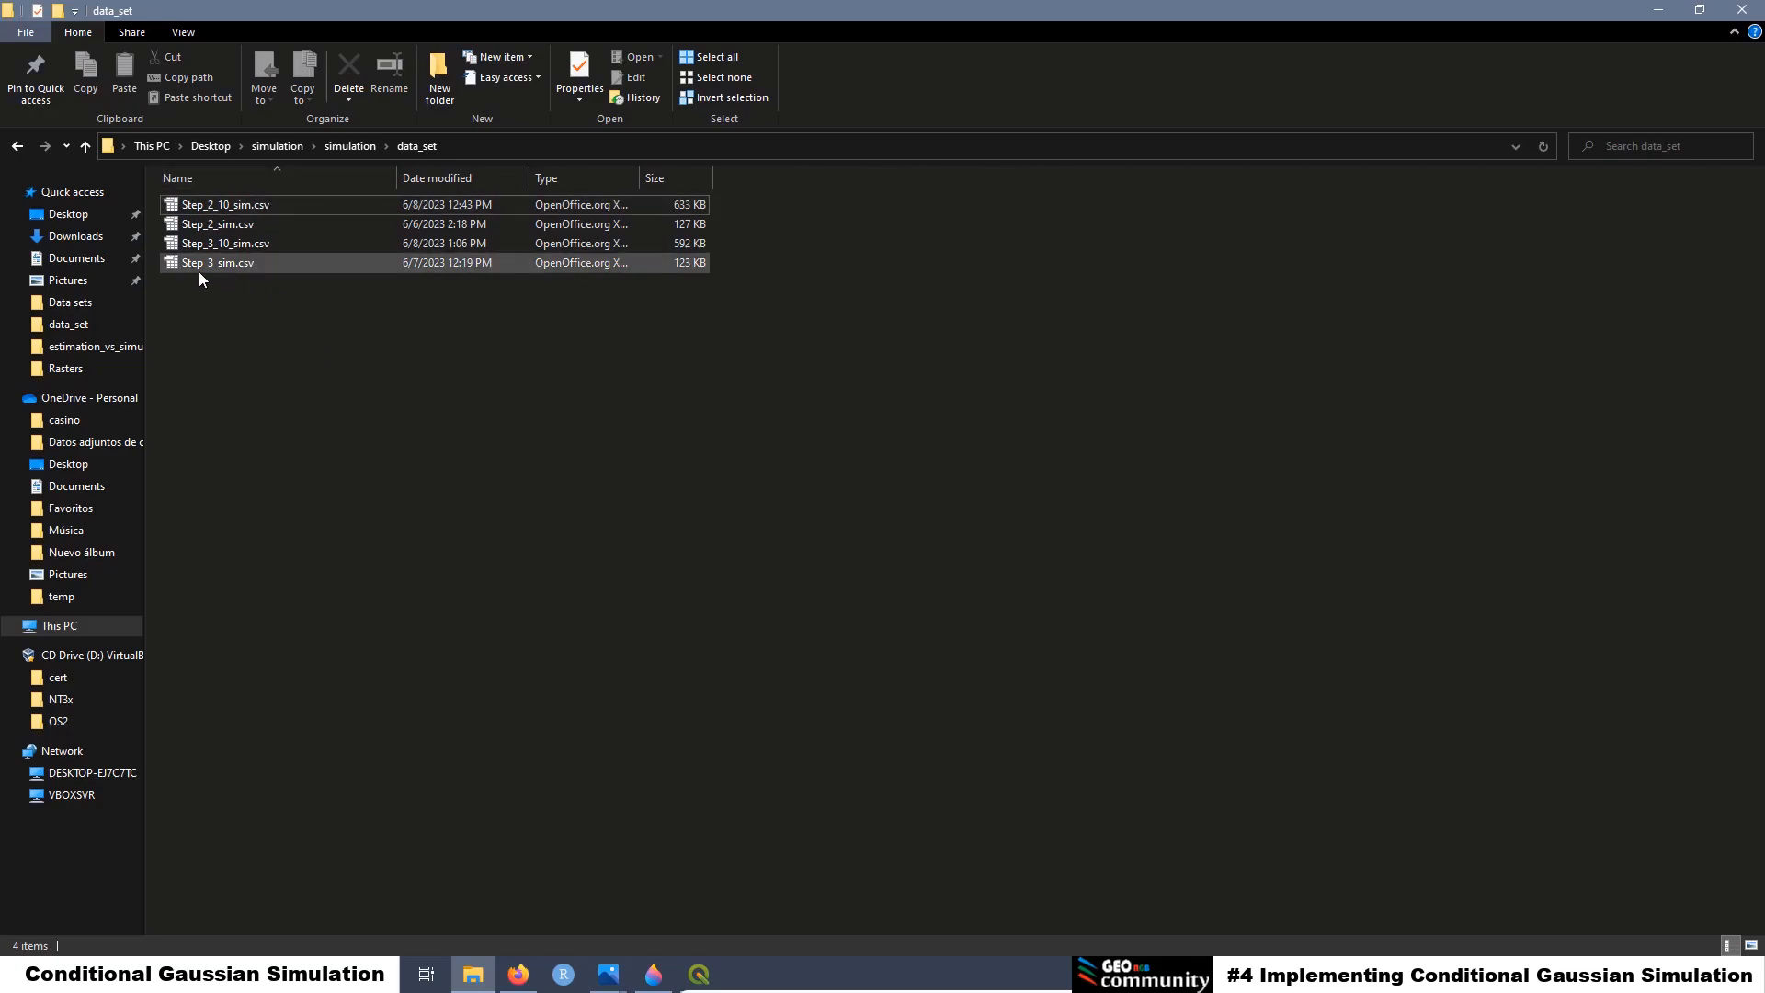
left_click(208, 250)
right_click(211, 248)
left_click(256, 263)
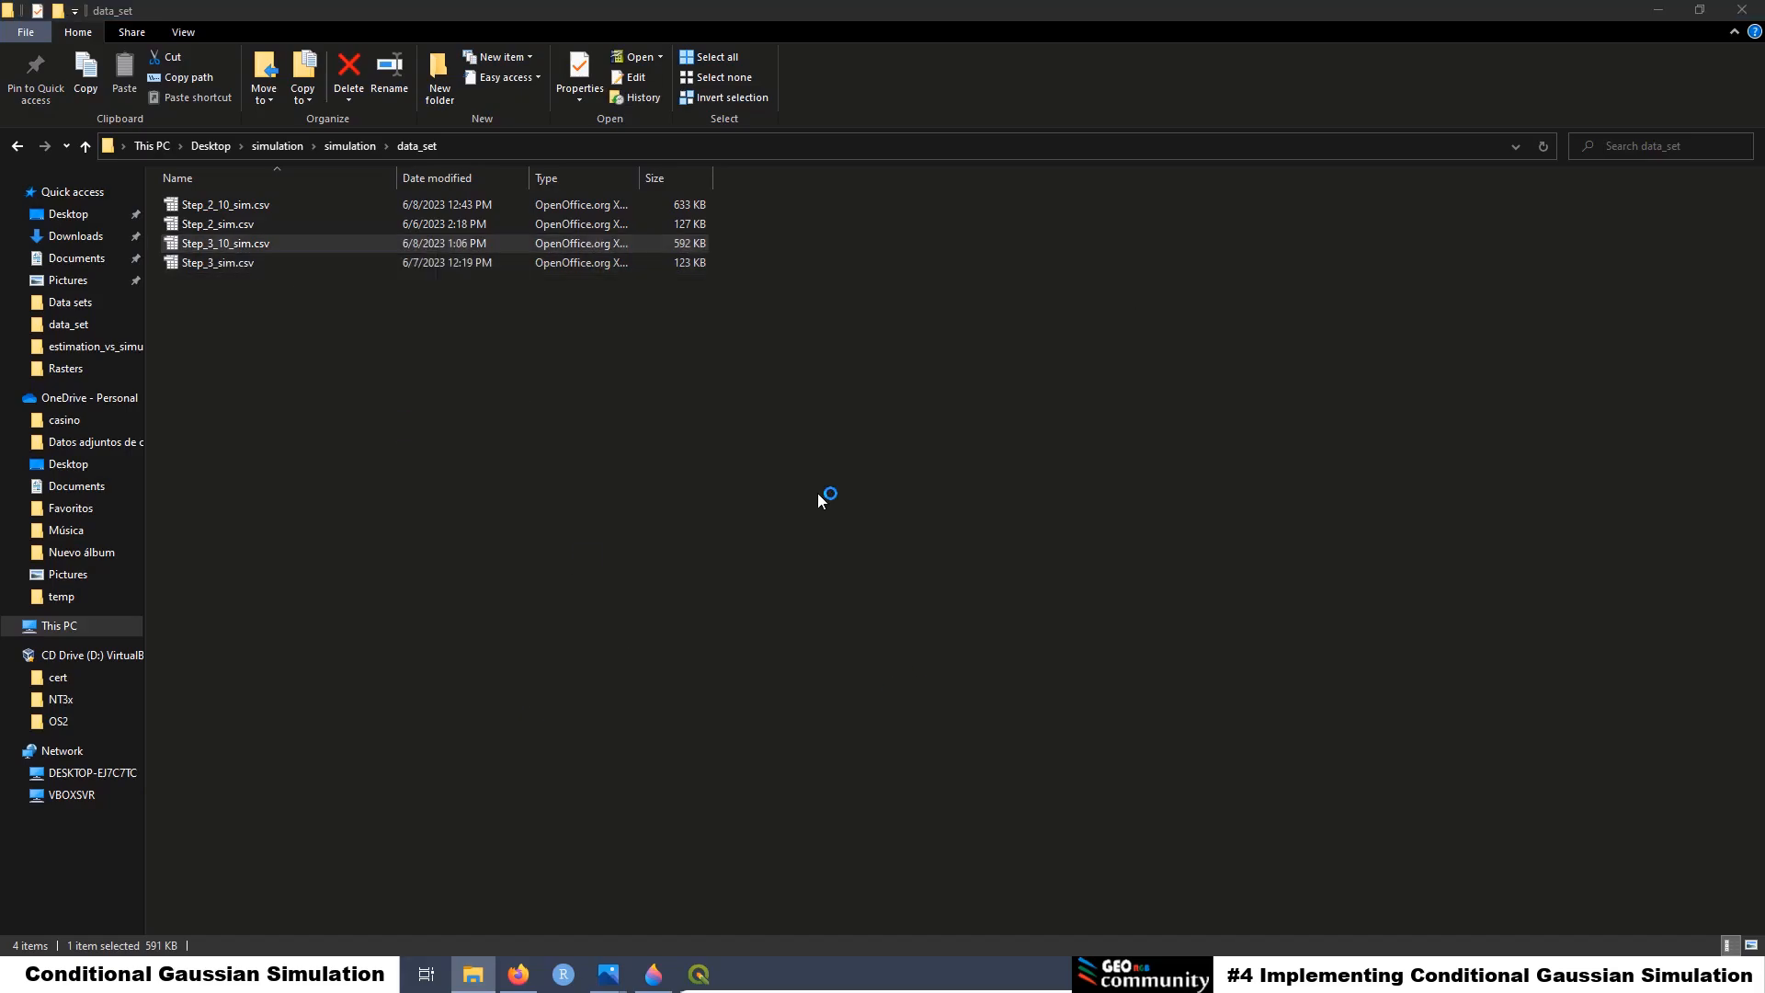
left_click(1145, 248)
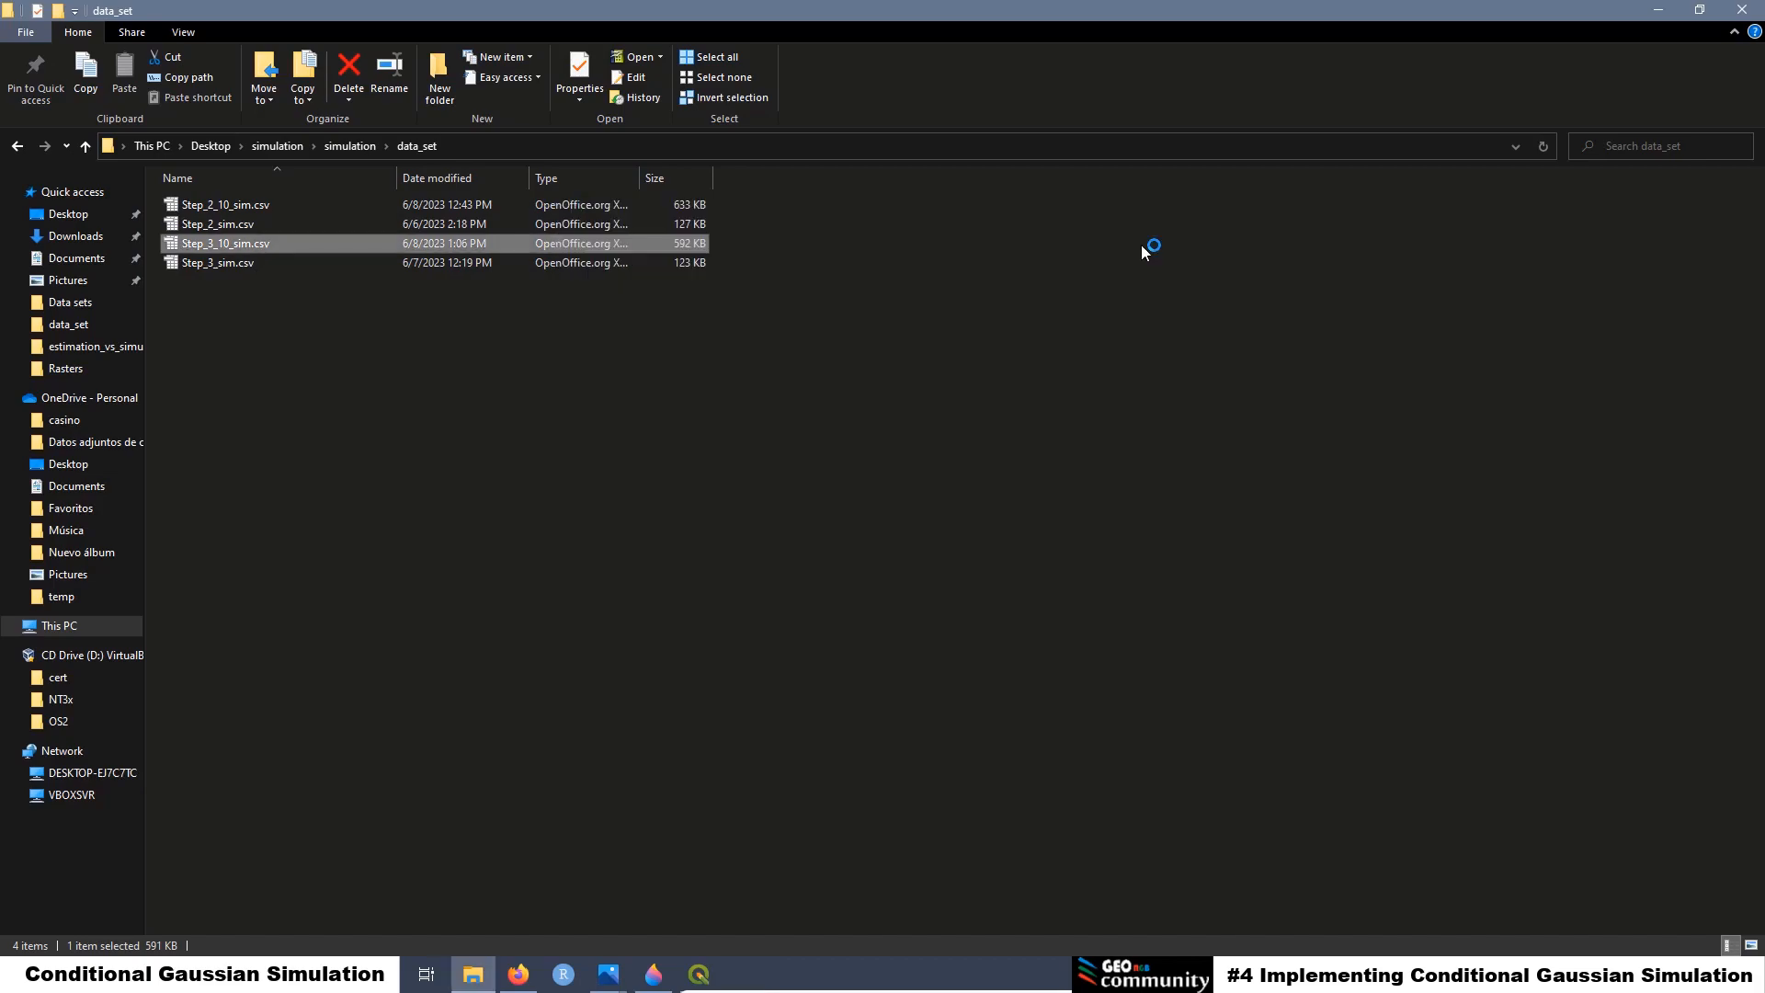
left_click(867, 534)
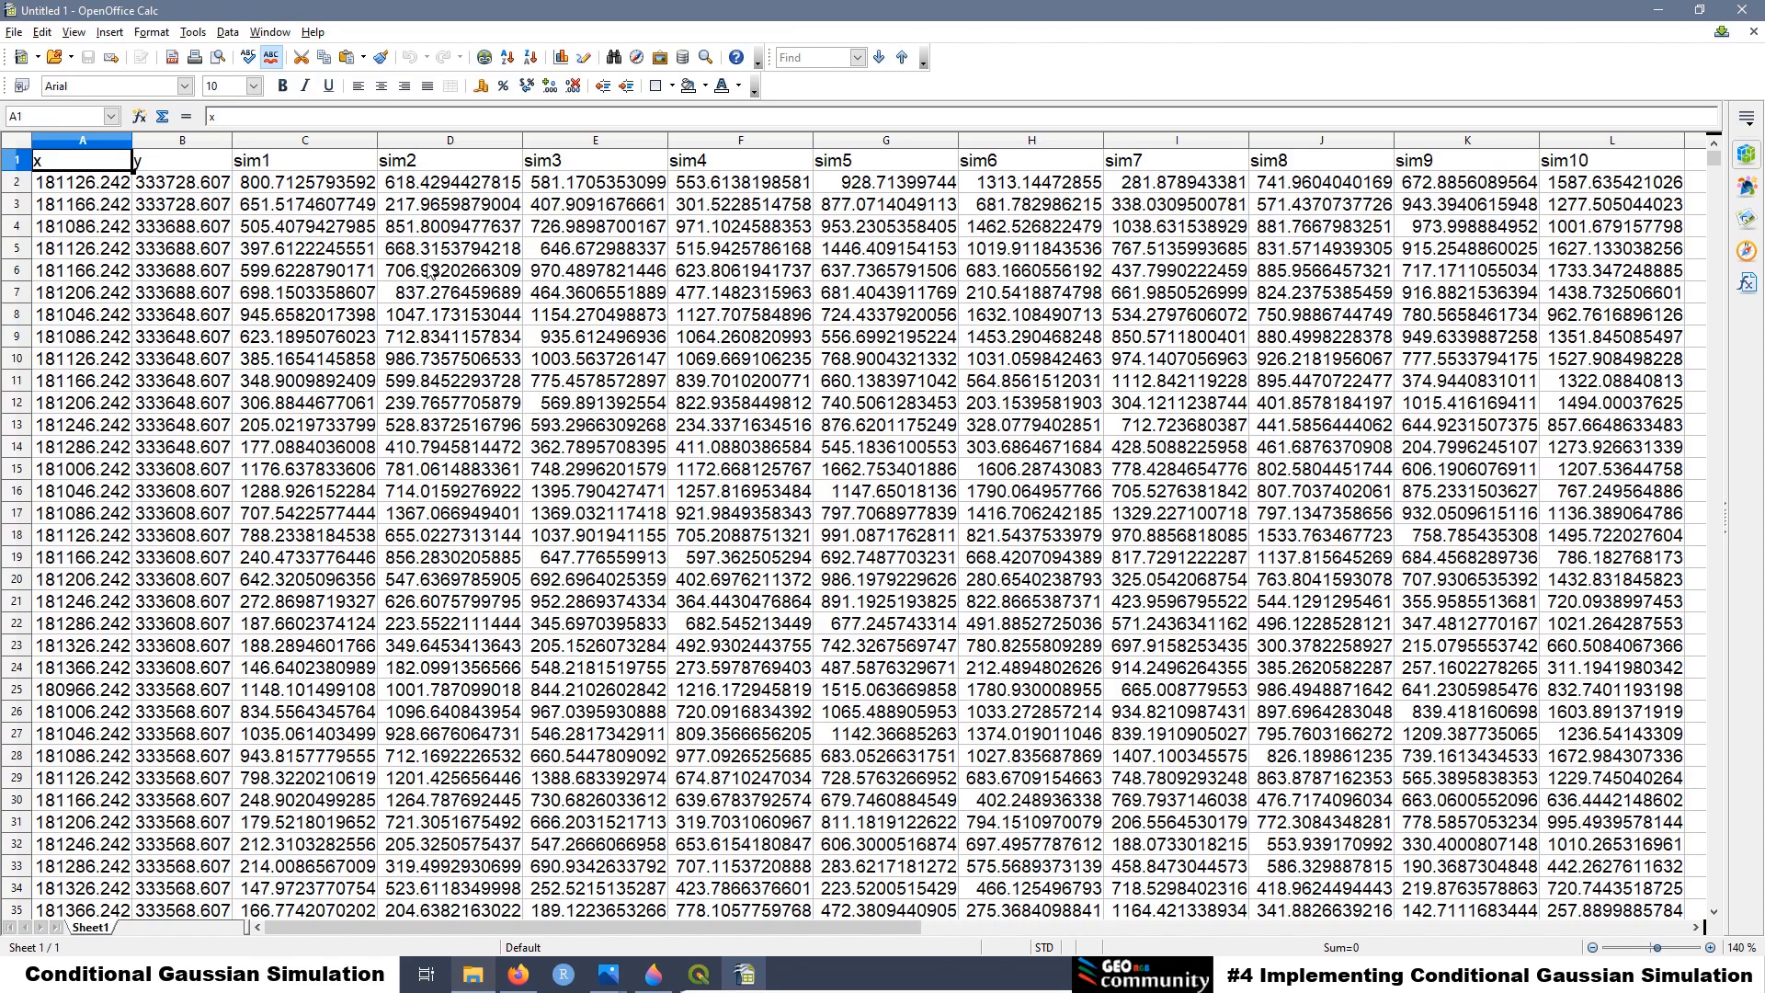
left_click(1741, 11)
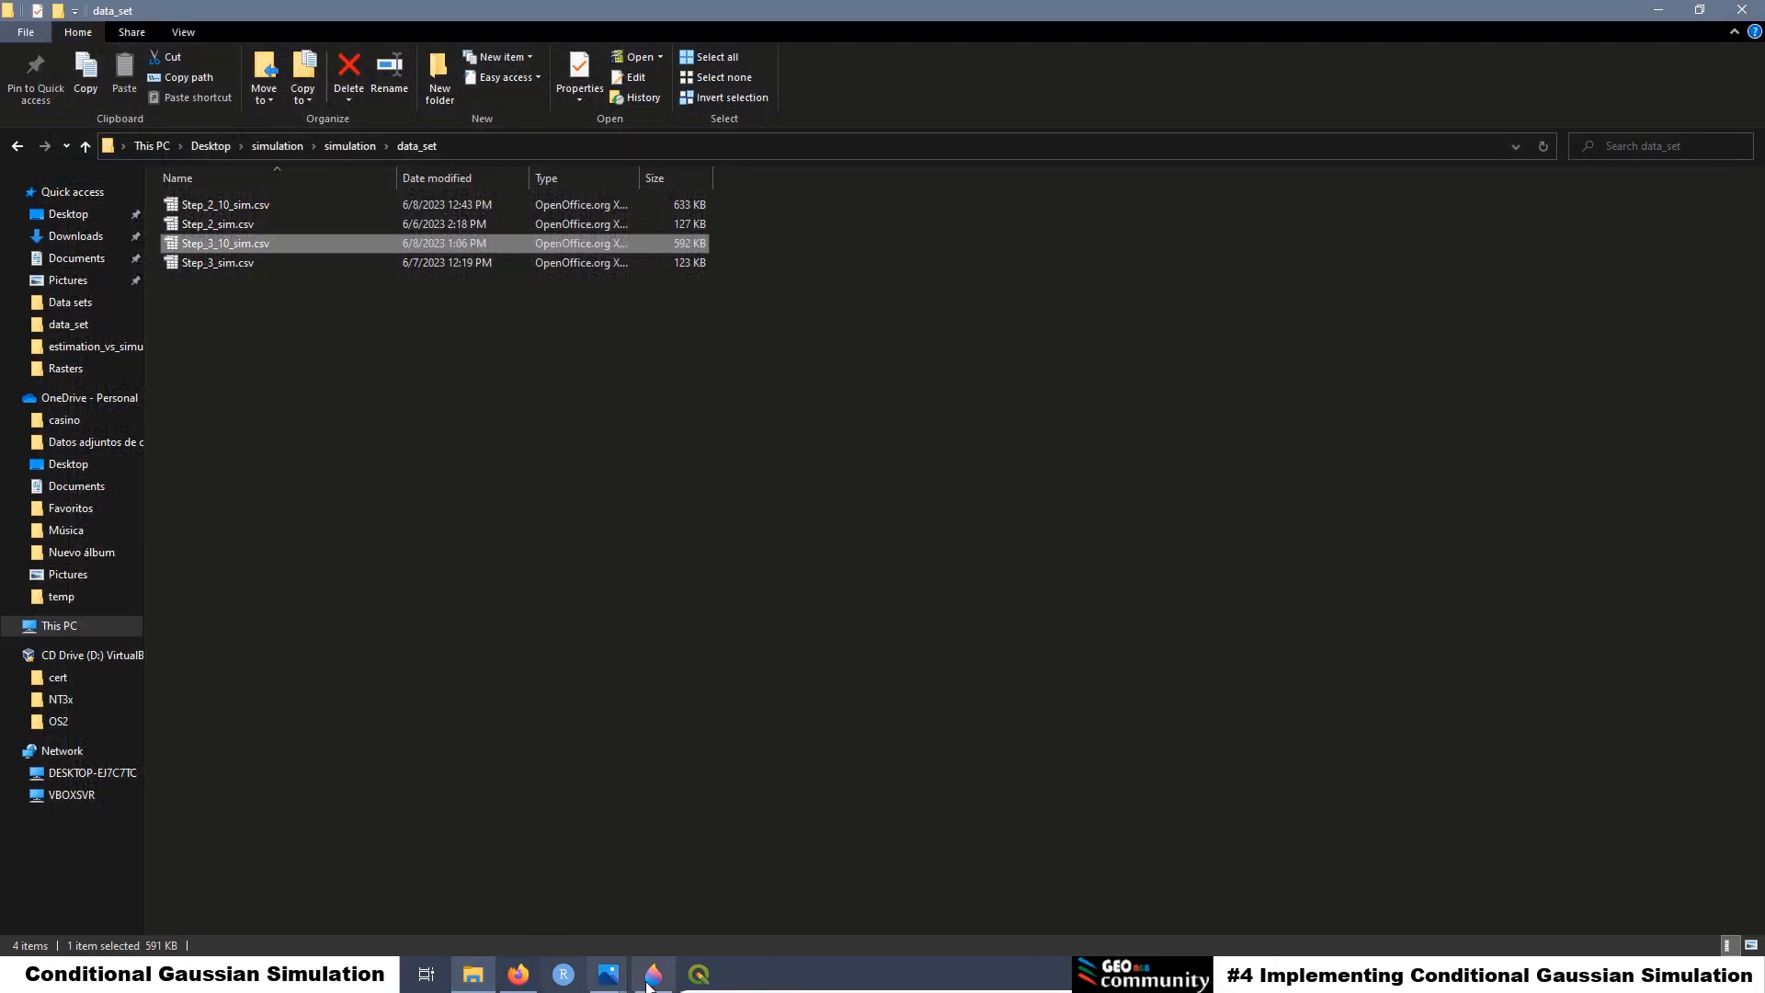
Return to QGIS, select the Step_3_10_sim table and create a new empty R script
mouse_move(699, 974)
left_click(489, 837)
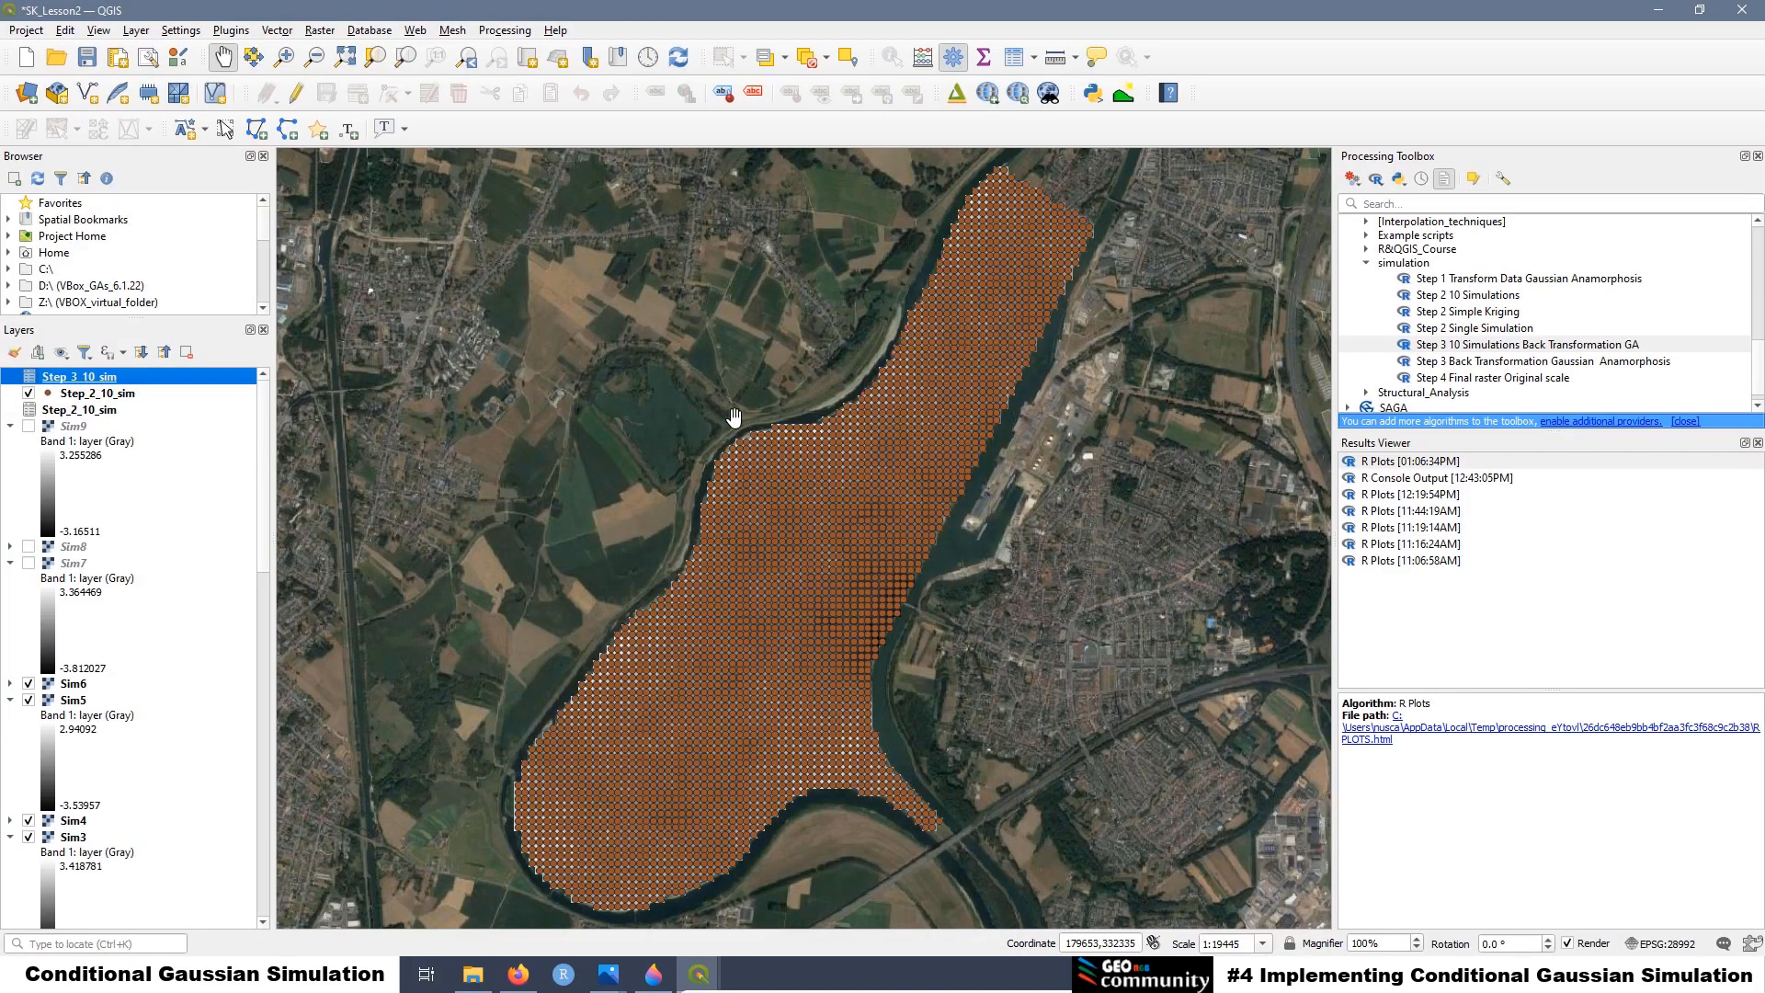
left_click(99, 393)
left_click(97, 378)
left_click(1377, 179)
left_click(1402, 201)
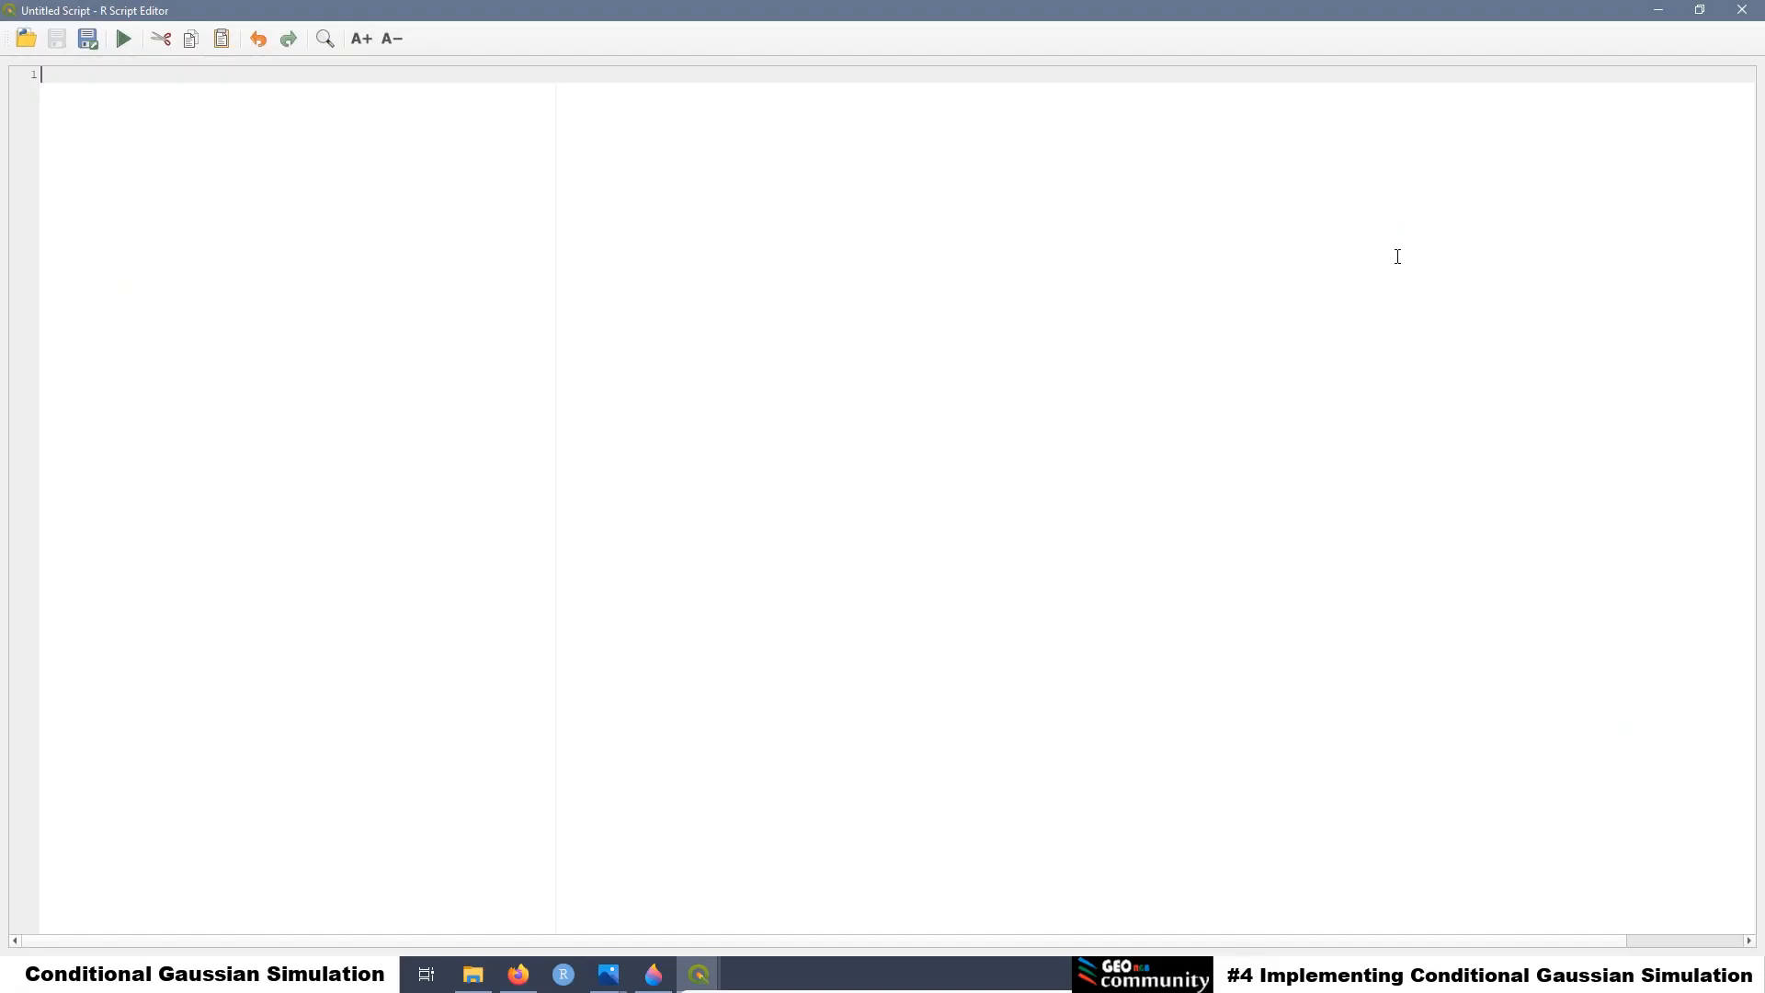
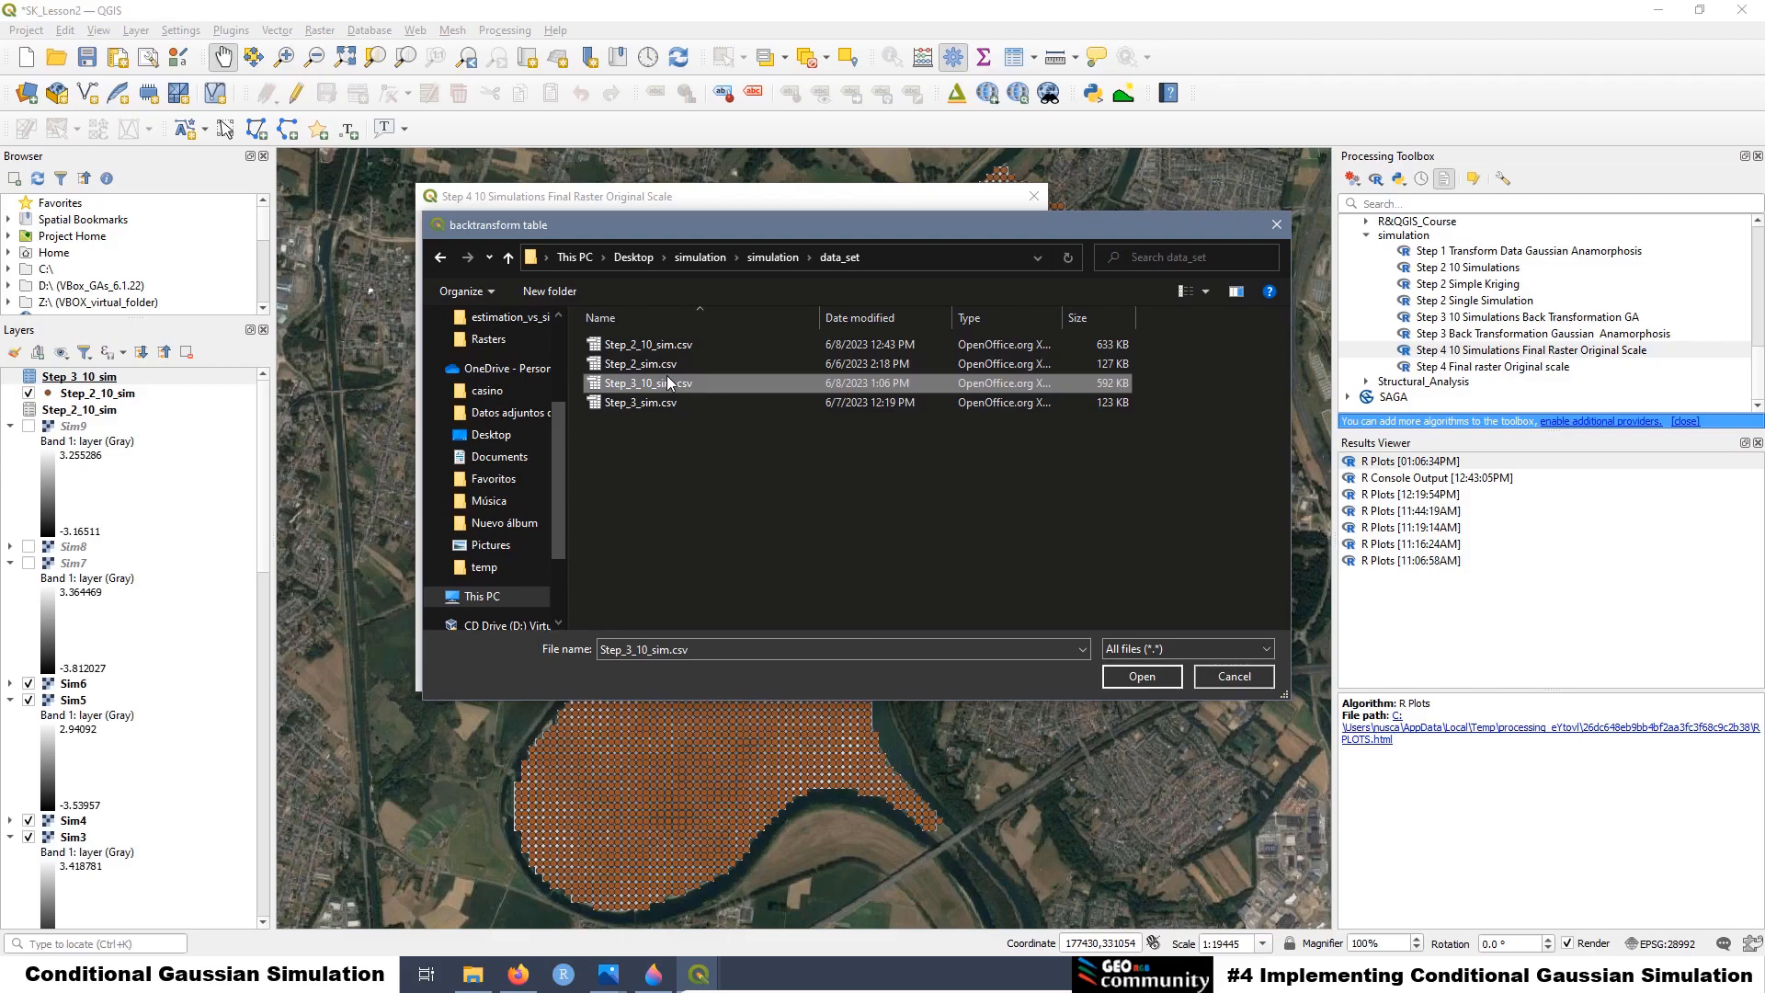
Load Step_3_10_sim.csv as the backtransform table and set simulation 1 to save as Sim1os.tif in the Rasters folder
left_click(1140, 677)
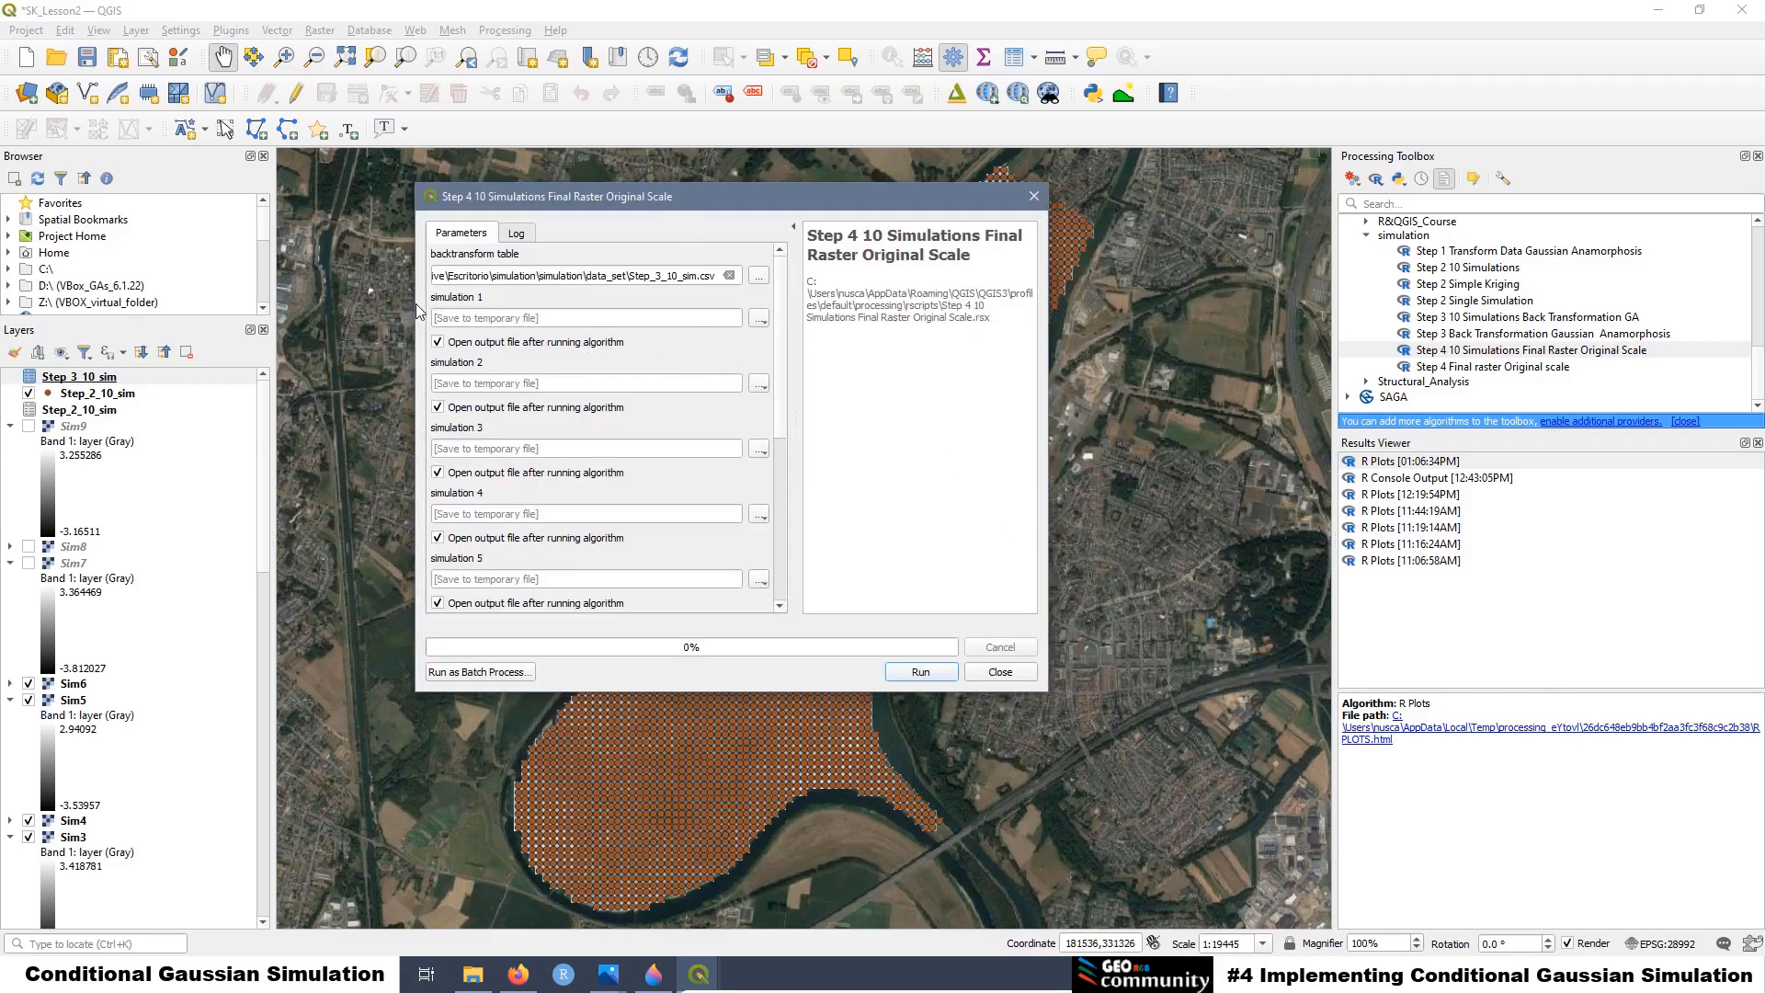
left_click(759, 322)
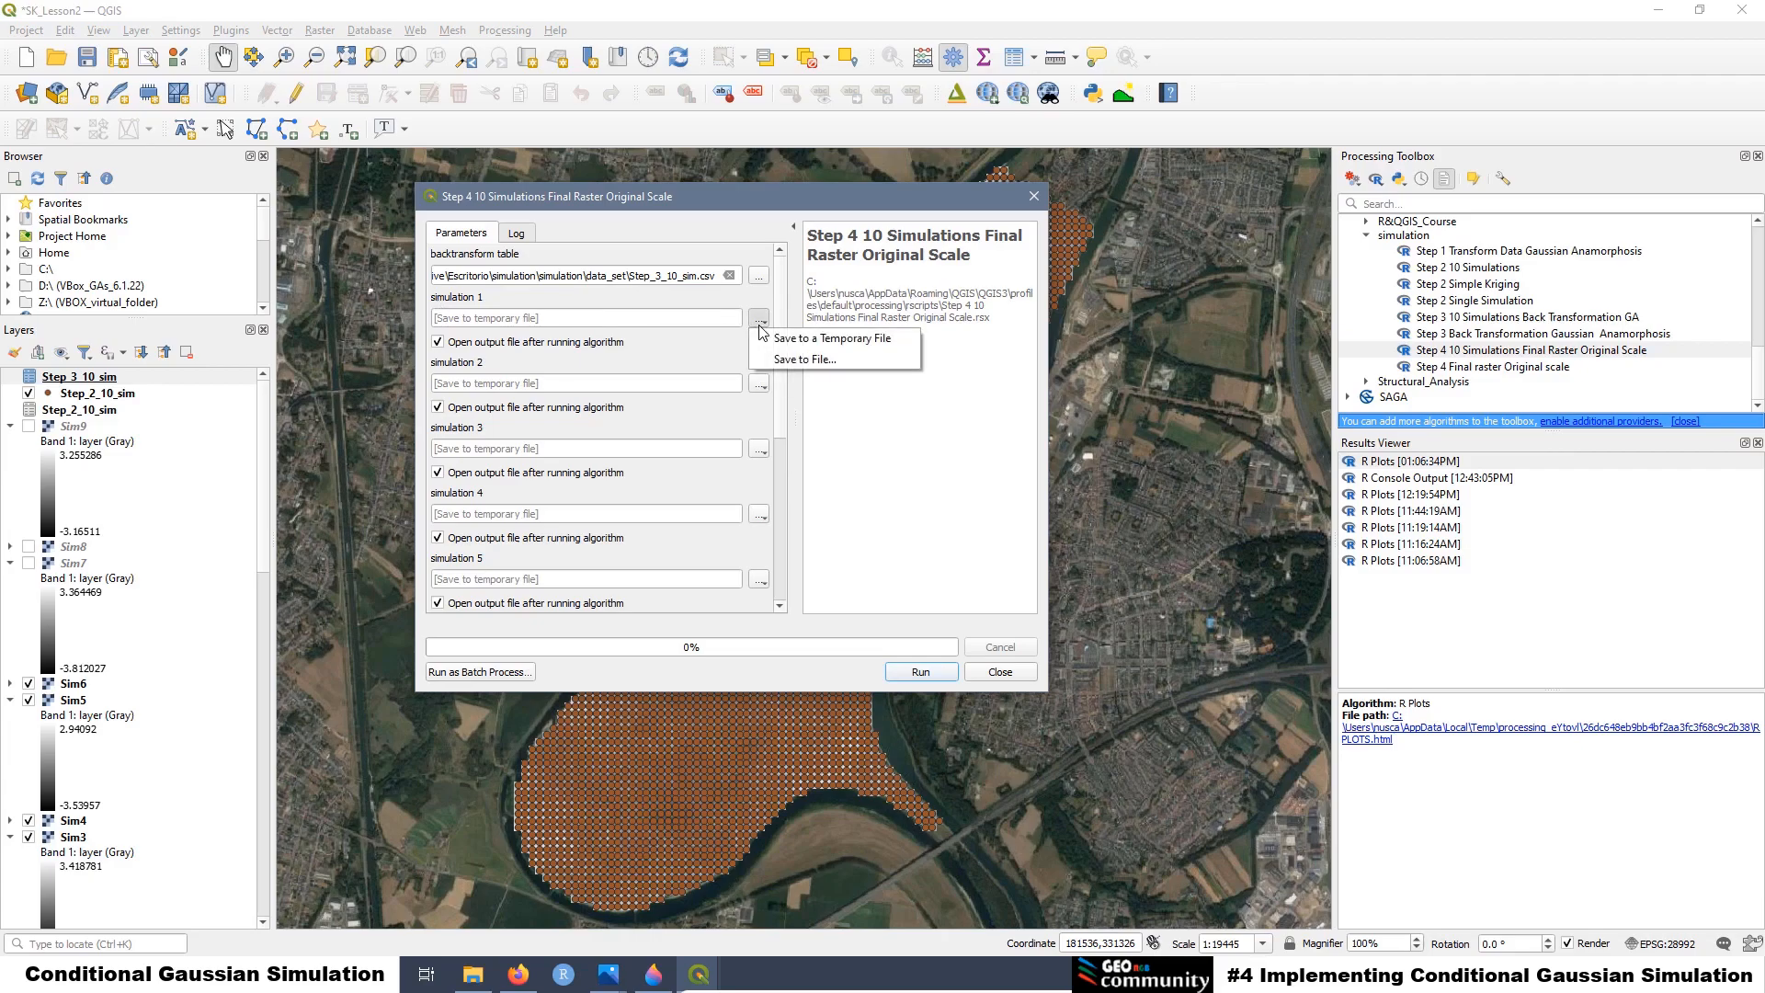
left_click(807, 359)
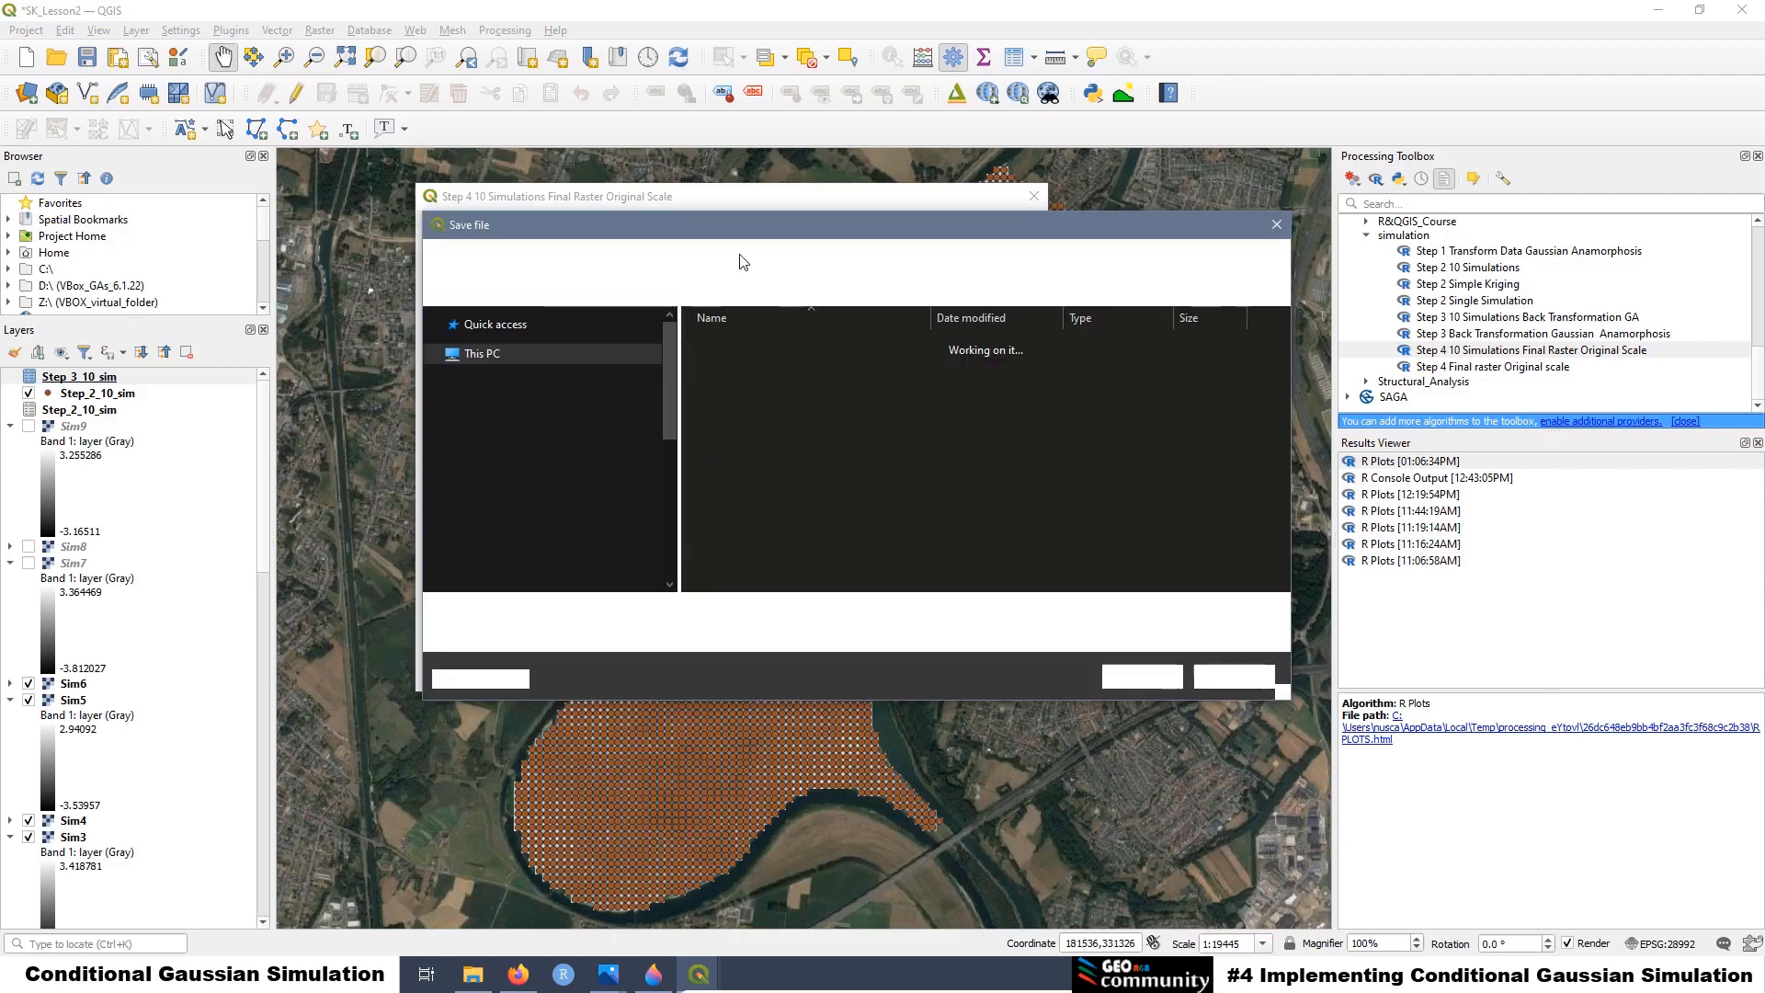
left_click(764, 257)
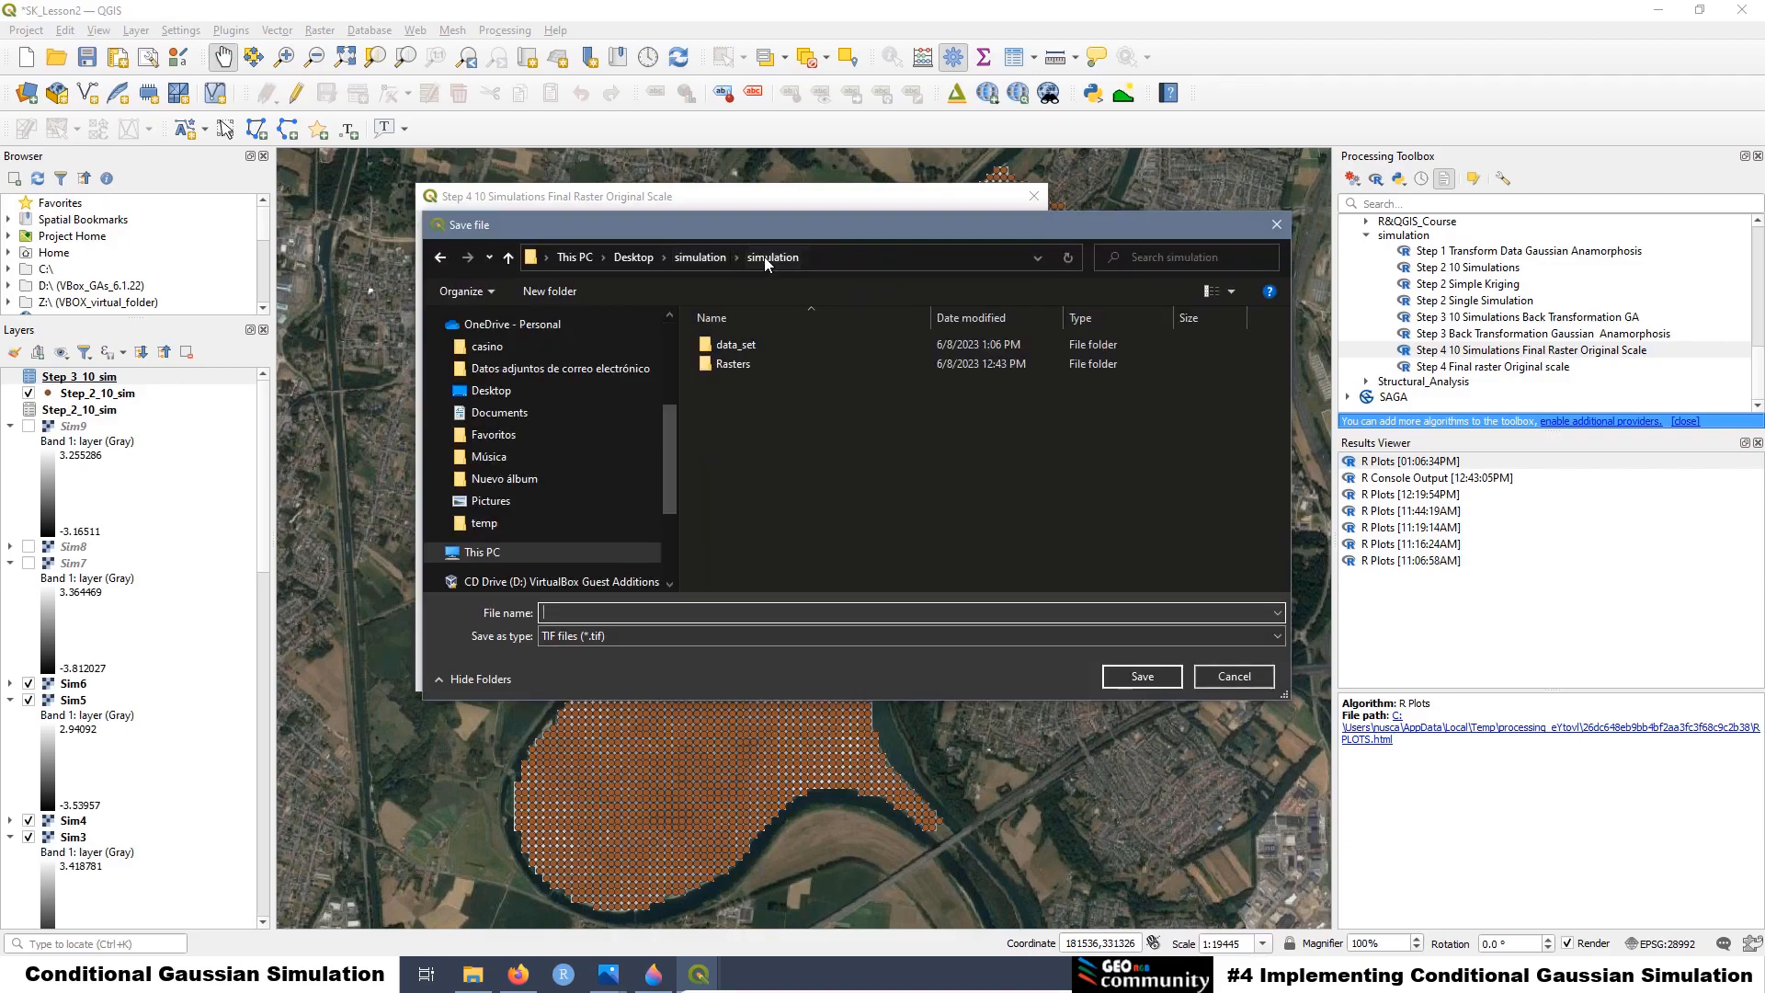
double_click(724, 363)
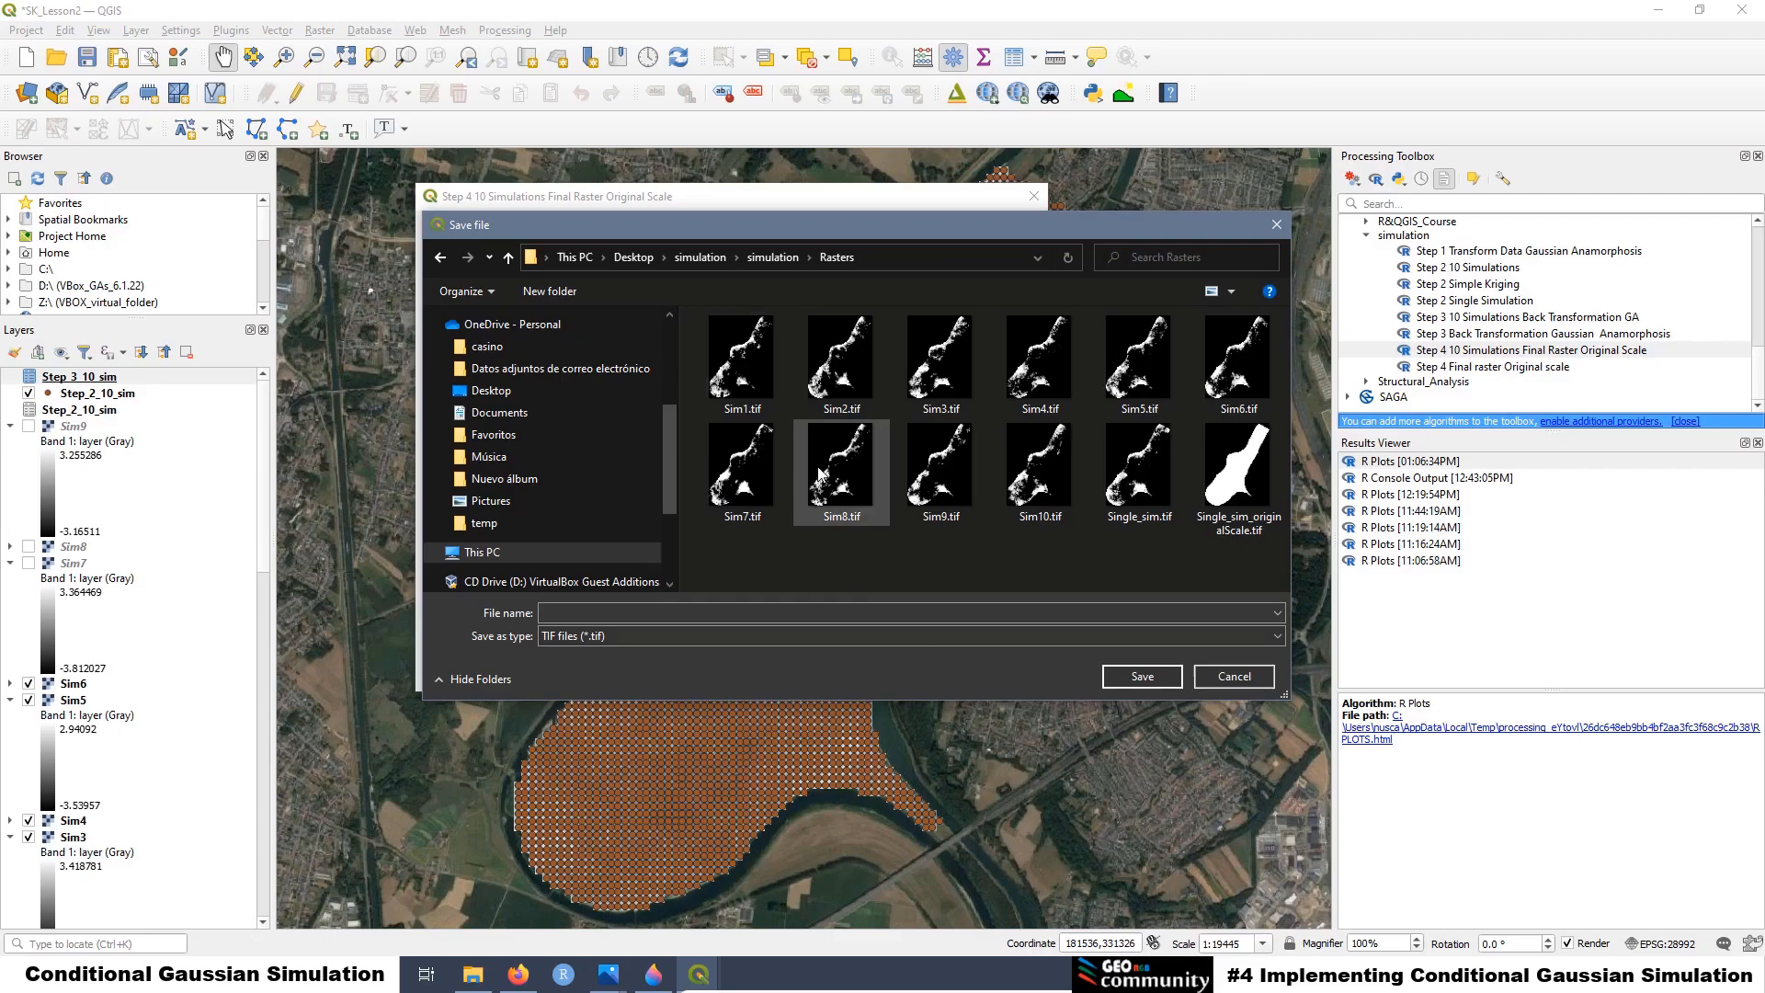
left_click(741, 364)
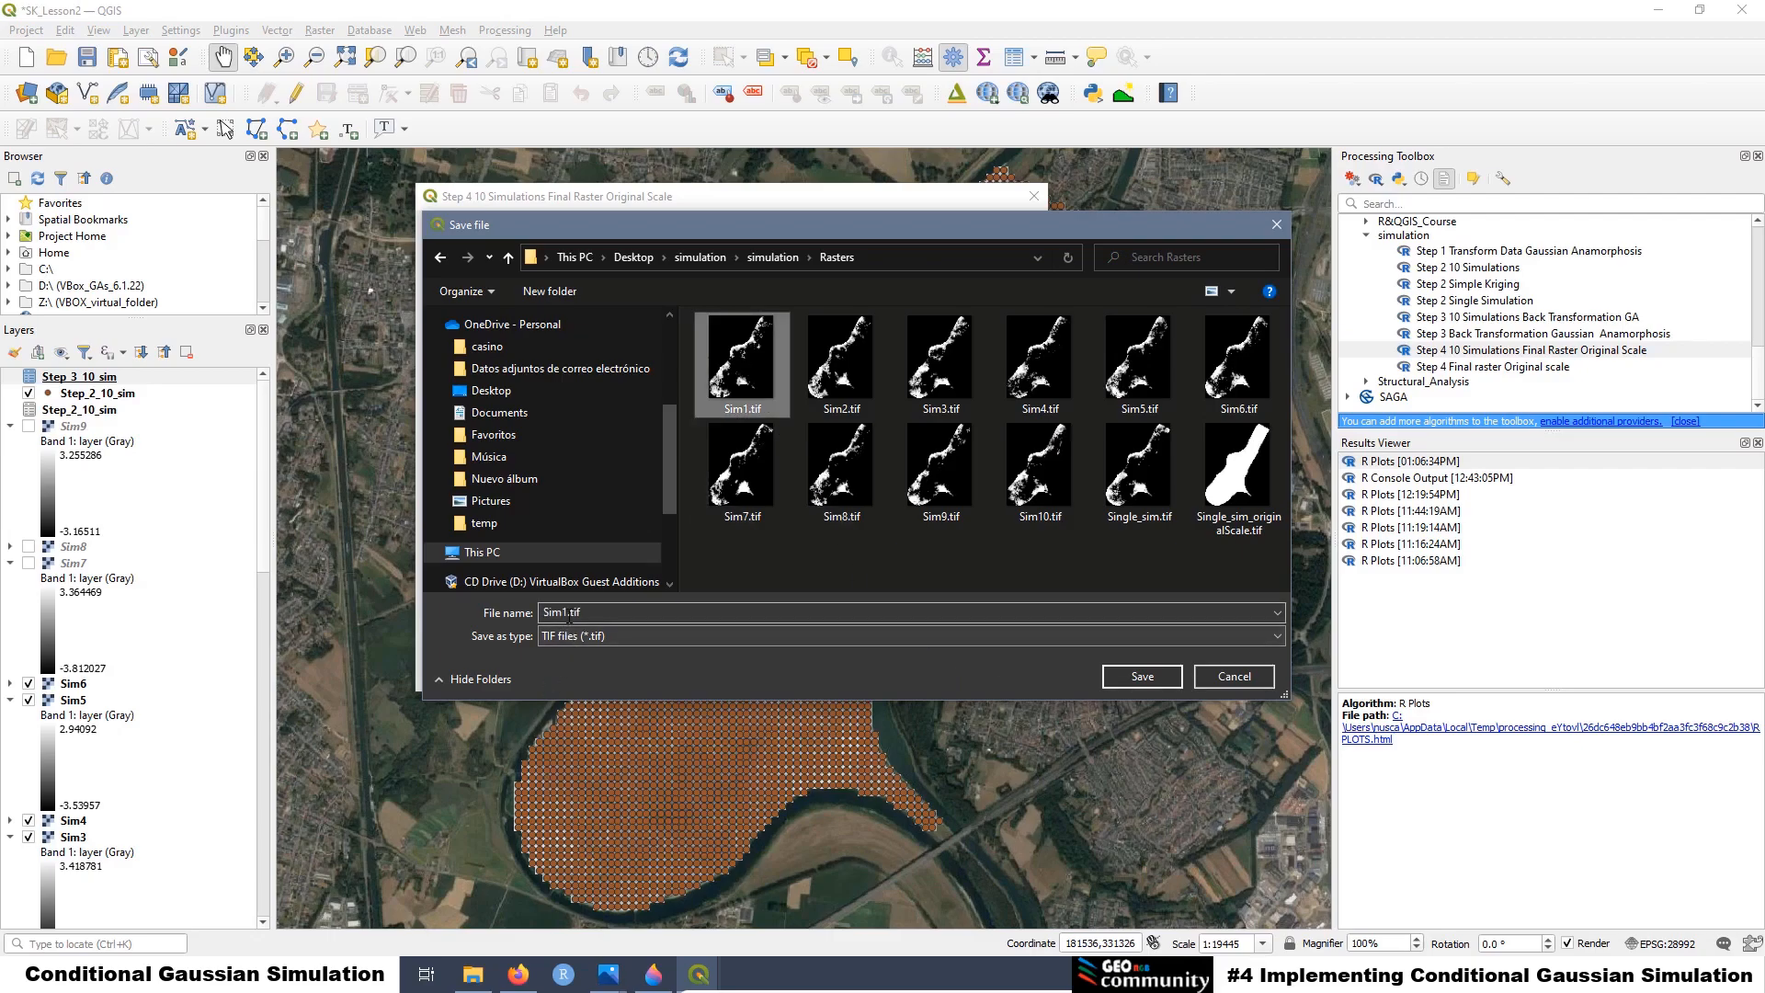
left_click(569, 614)
left_click(568, 613)
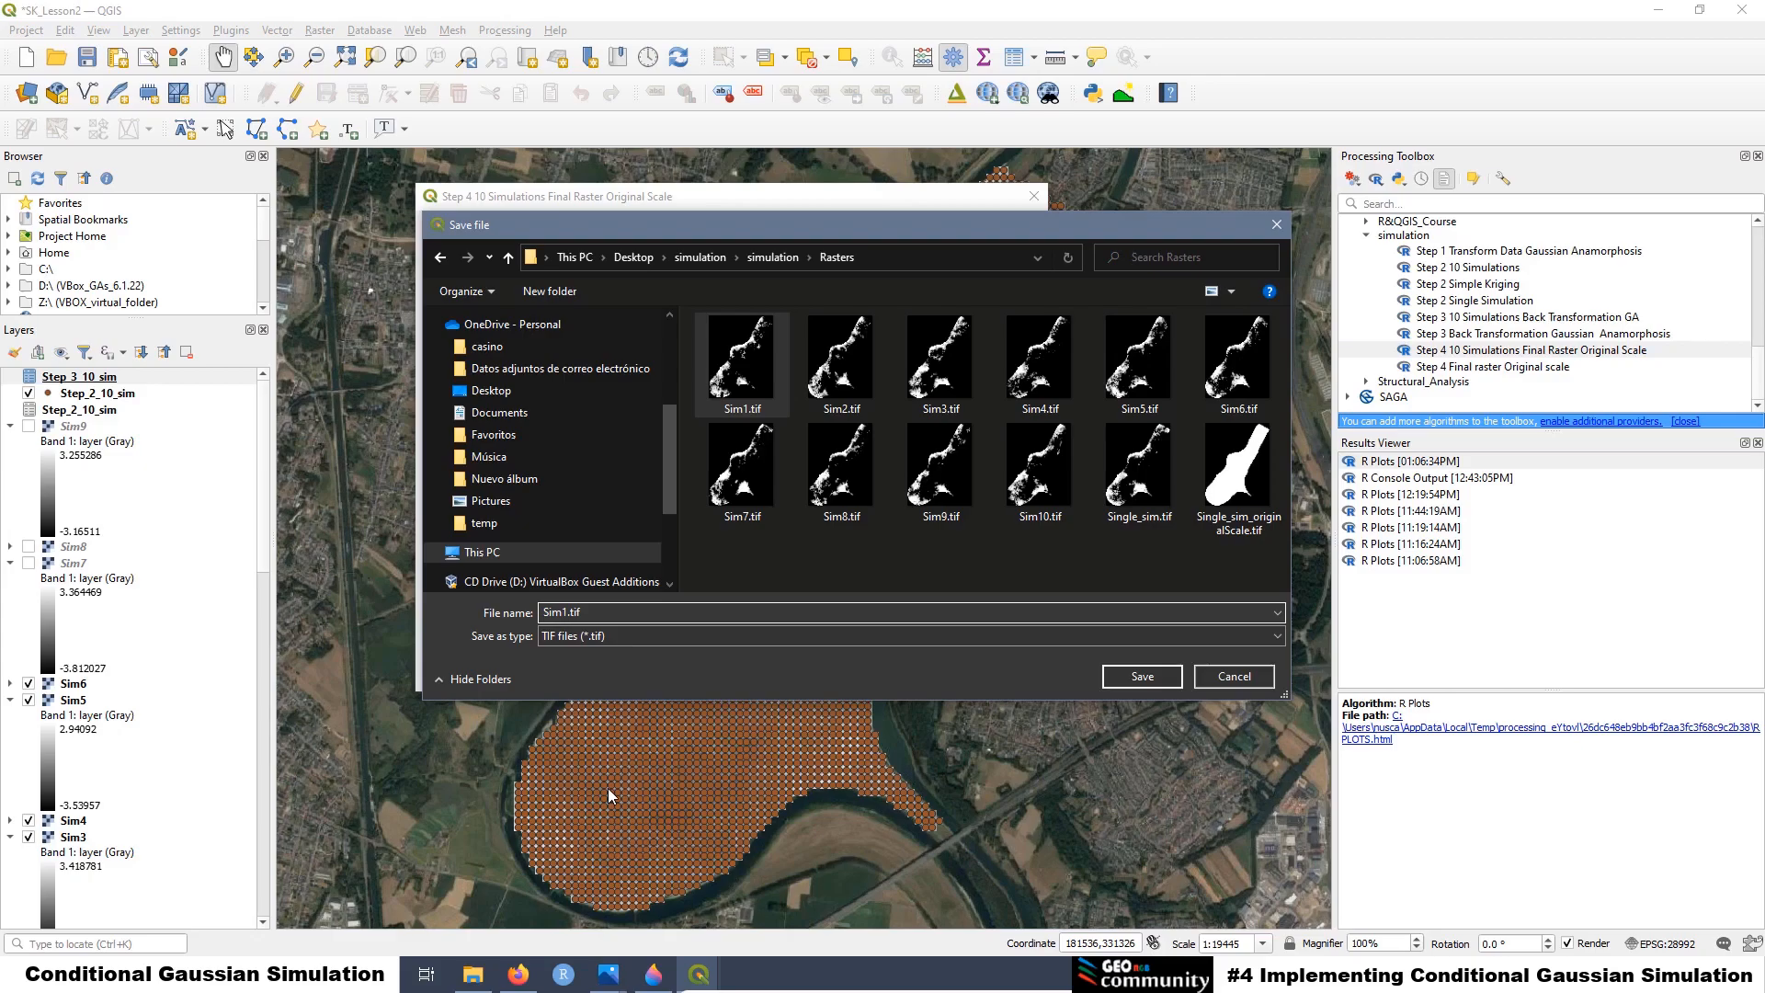
type("os")
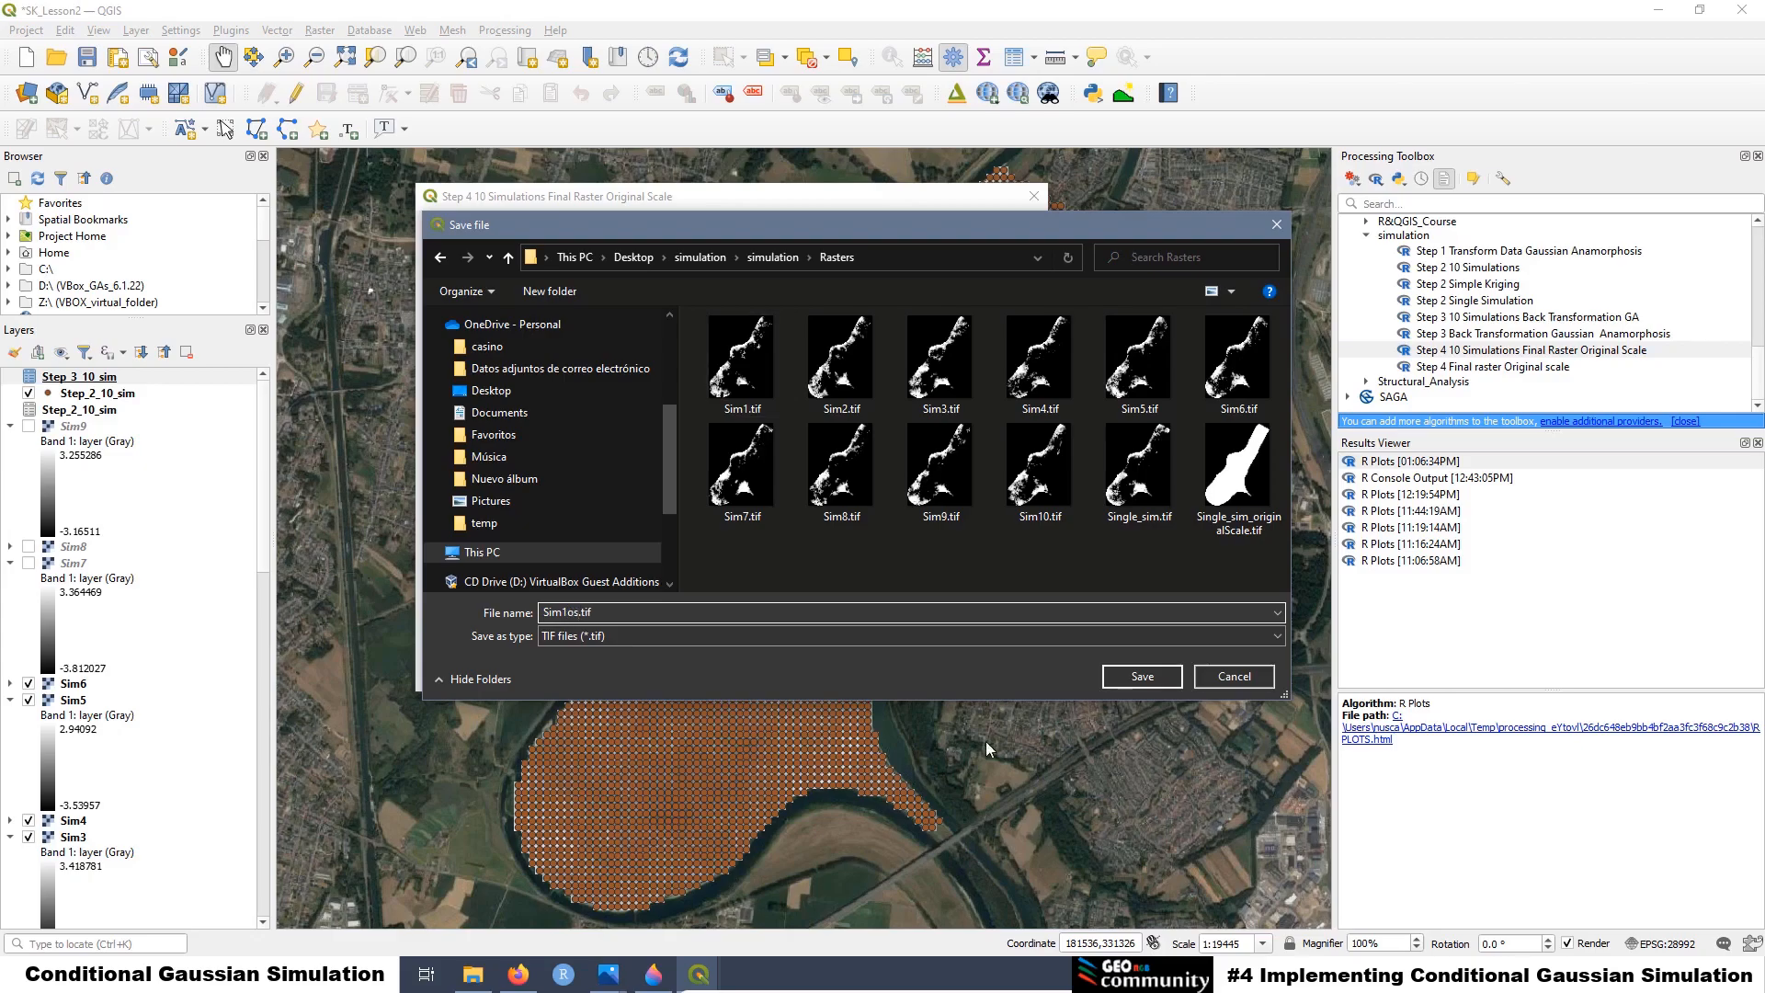
left_click(1129, 679)
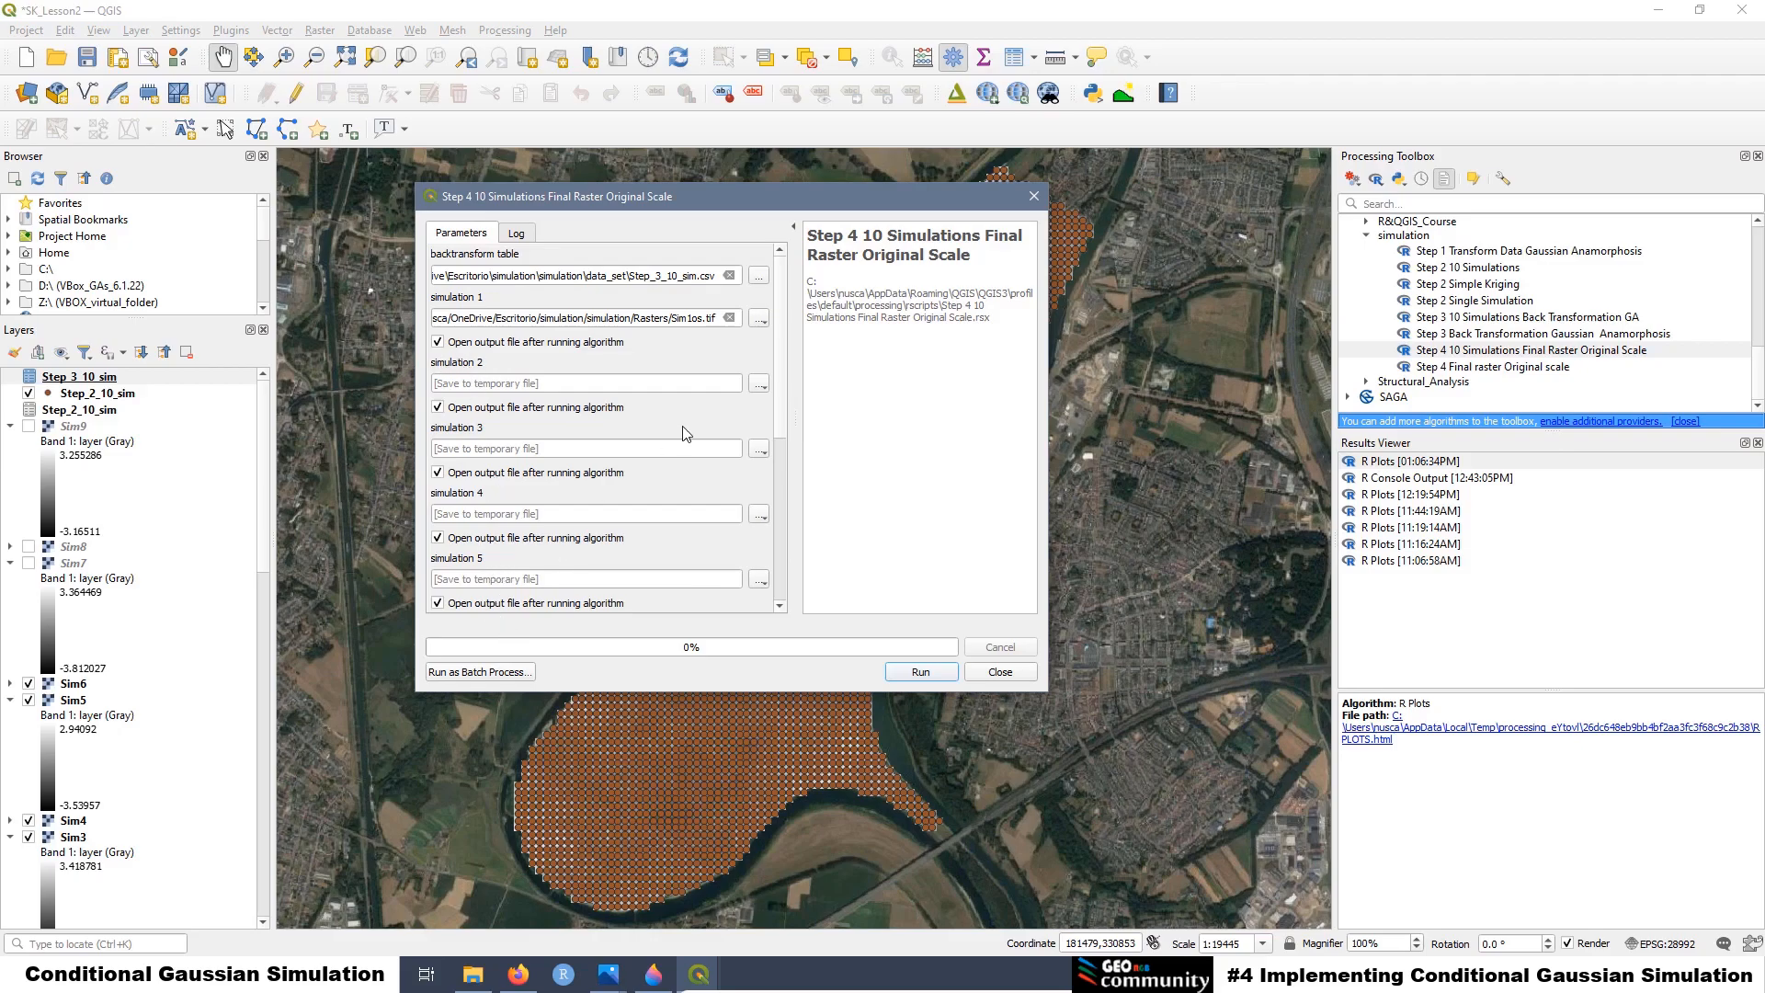
Set simulations 2 through 10 to save as matching files up to Sim10os.tif in the Rasters folder and run the algorithm
left_click(759, 388)
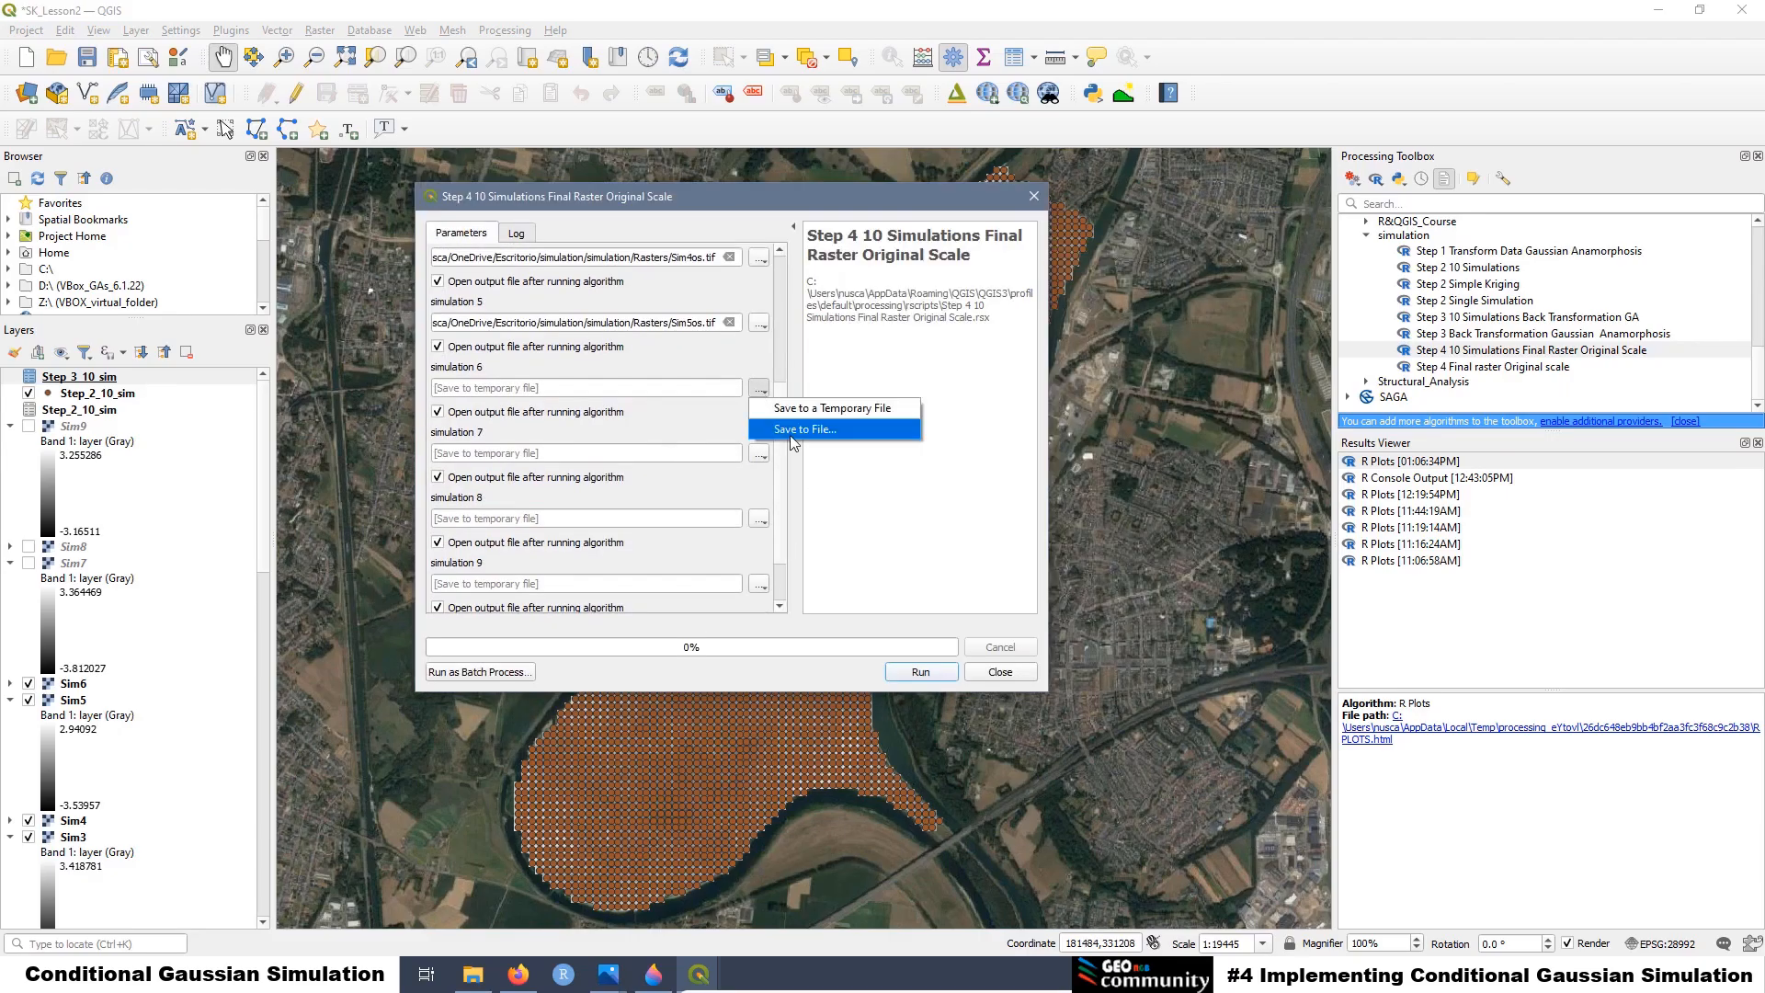
left_click(792, 432)
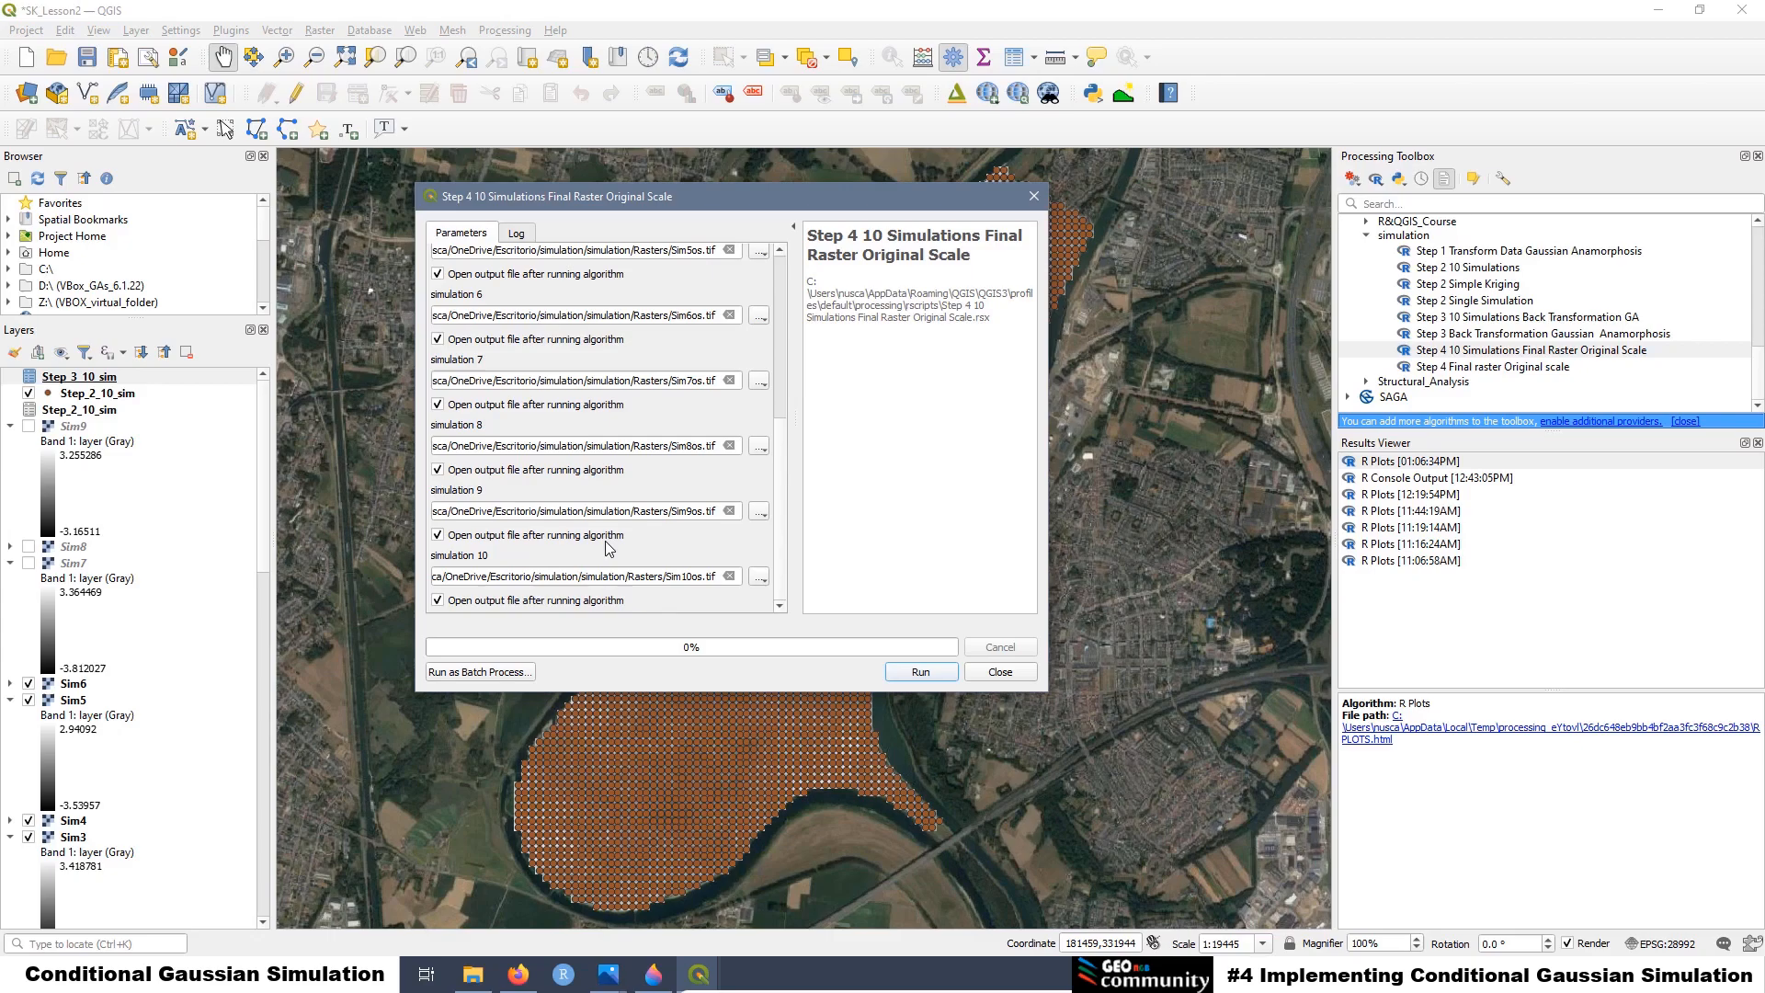
left_click(920, 672)
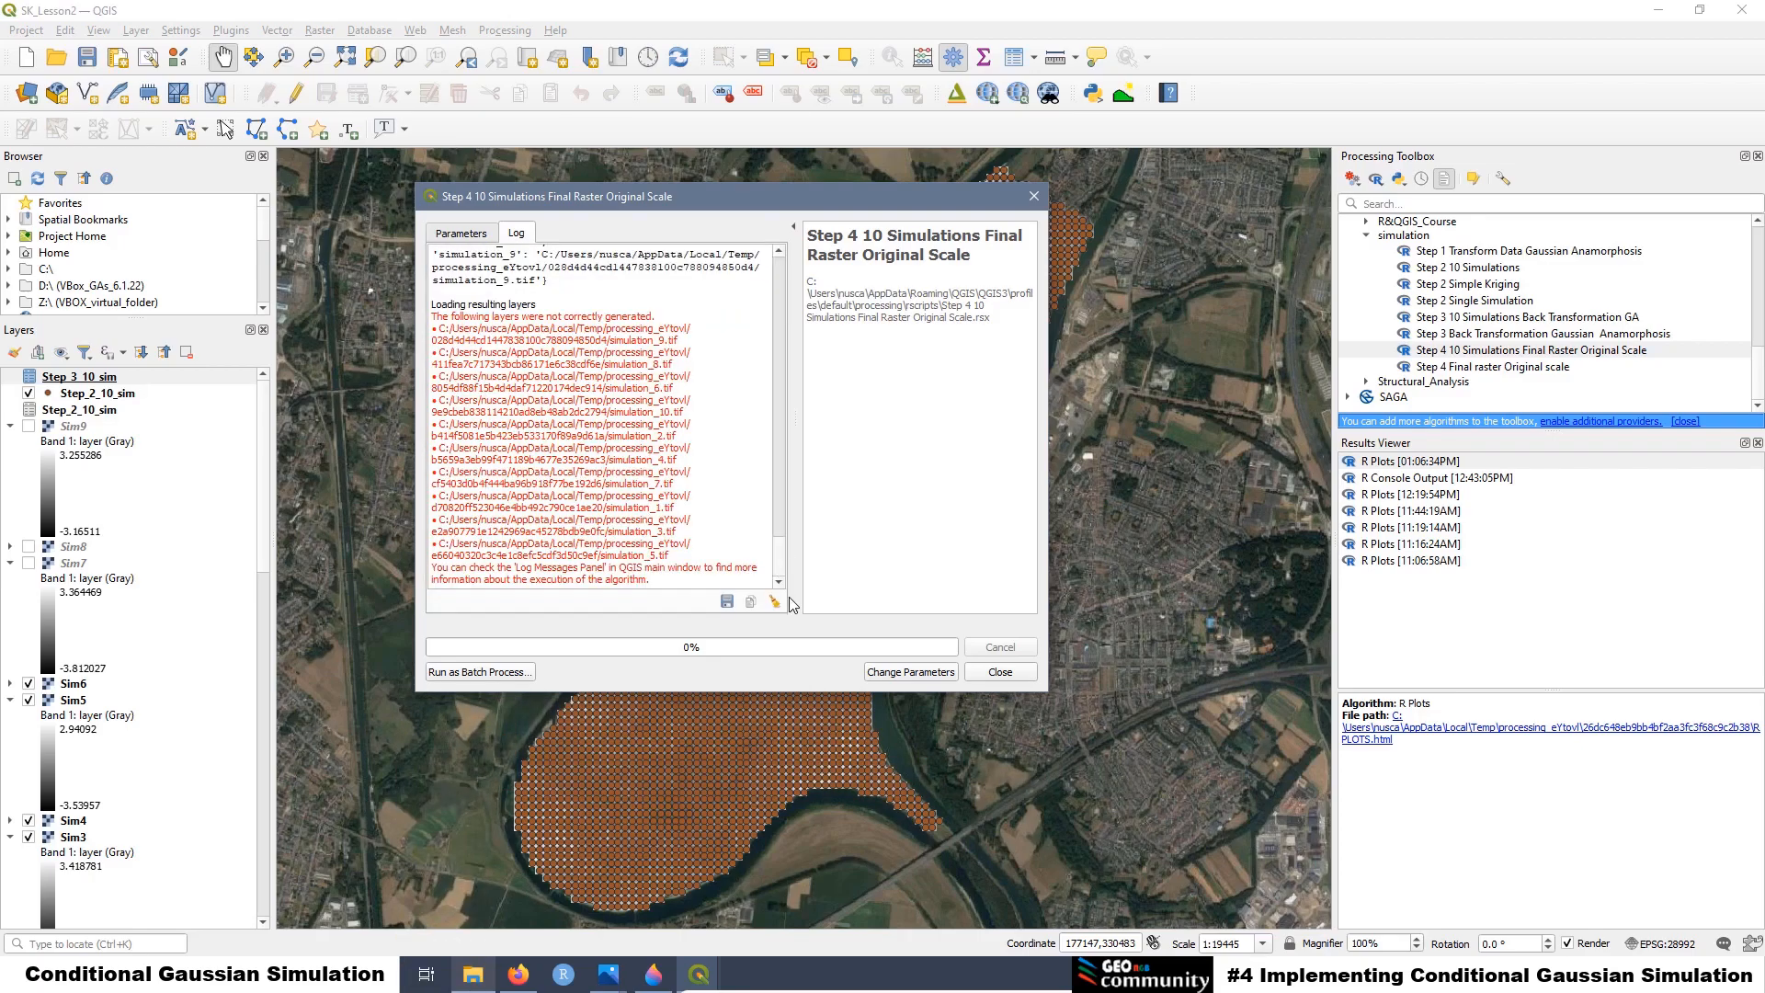
Open the Step 4 10 Simulations Final Raster Original Scale script for editing and enlarge the editor text
right_click(1424, 351)
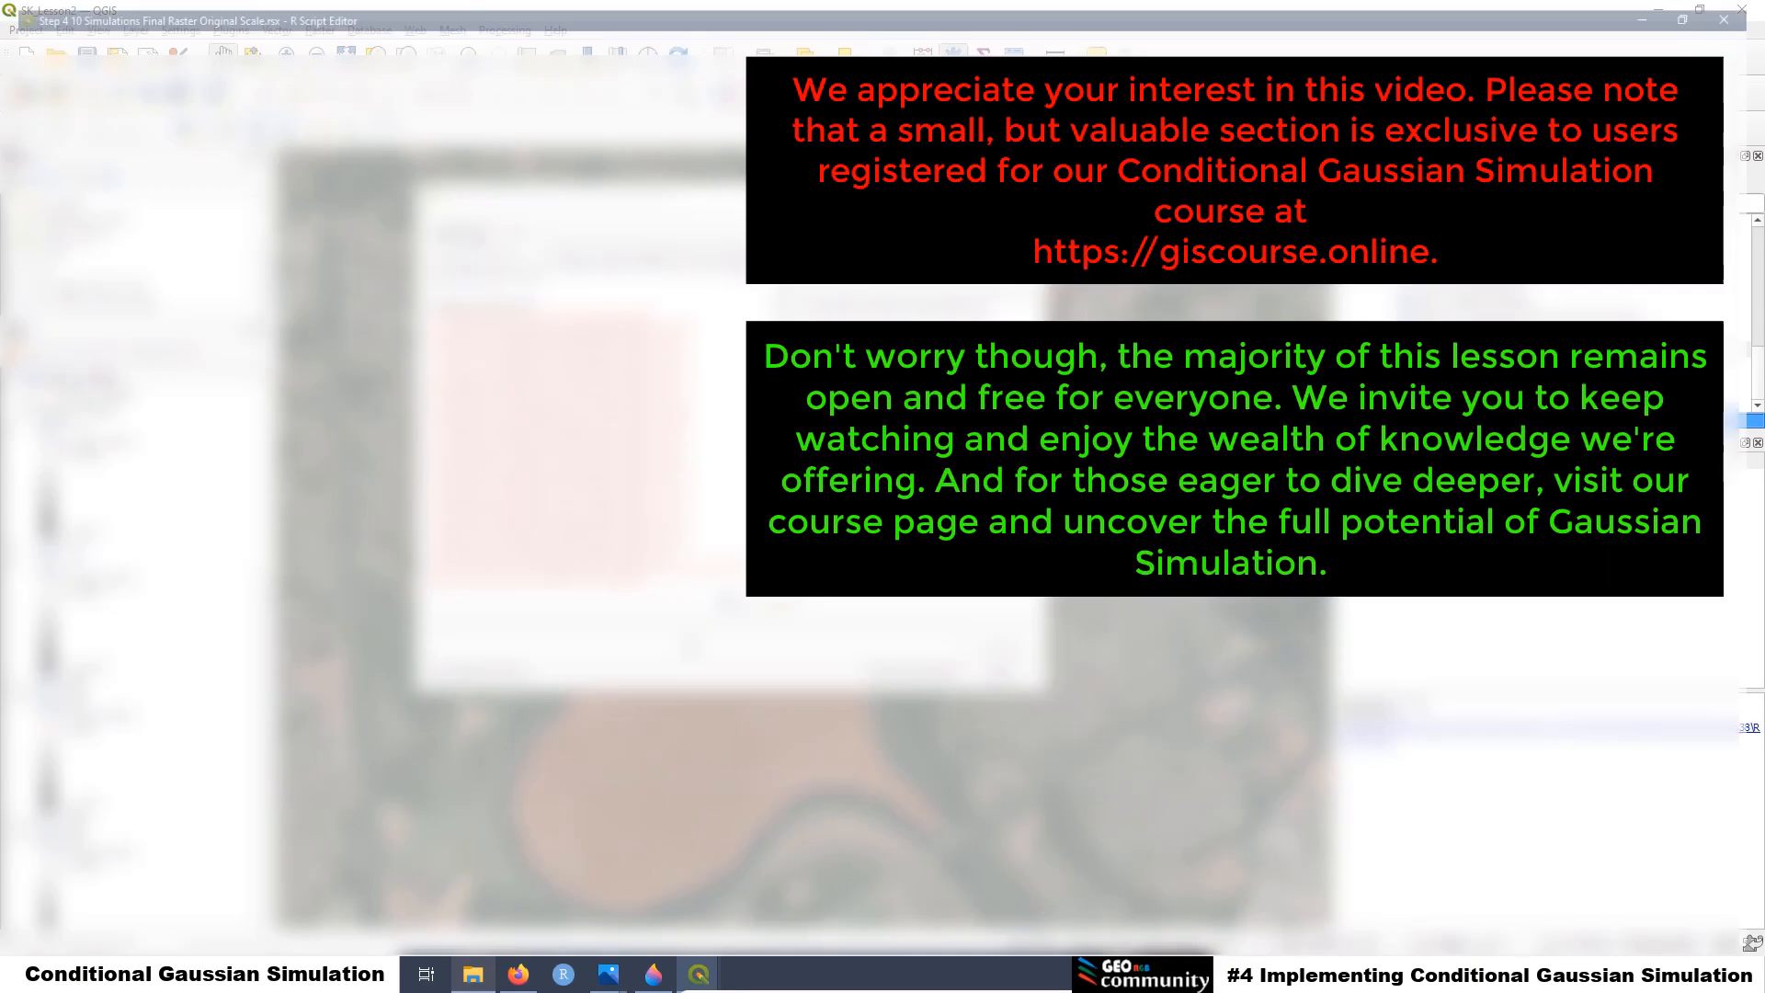
left_click(1469, 430)
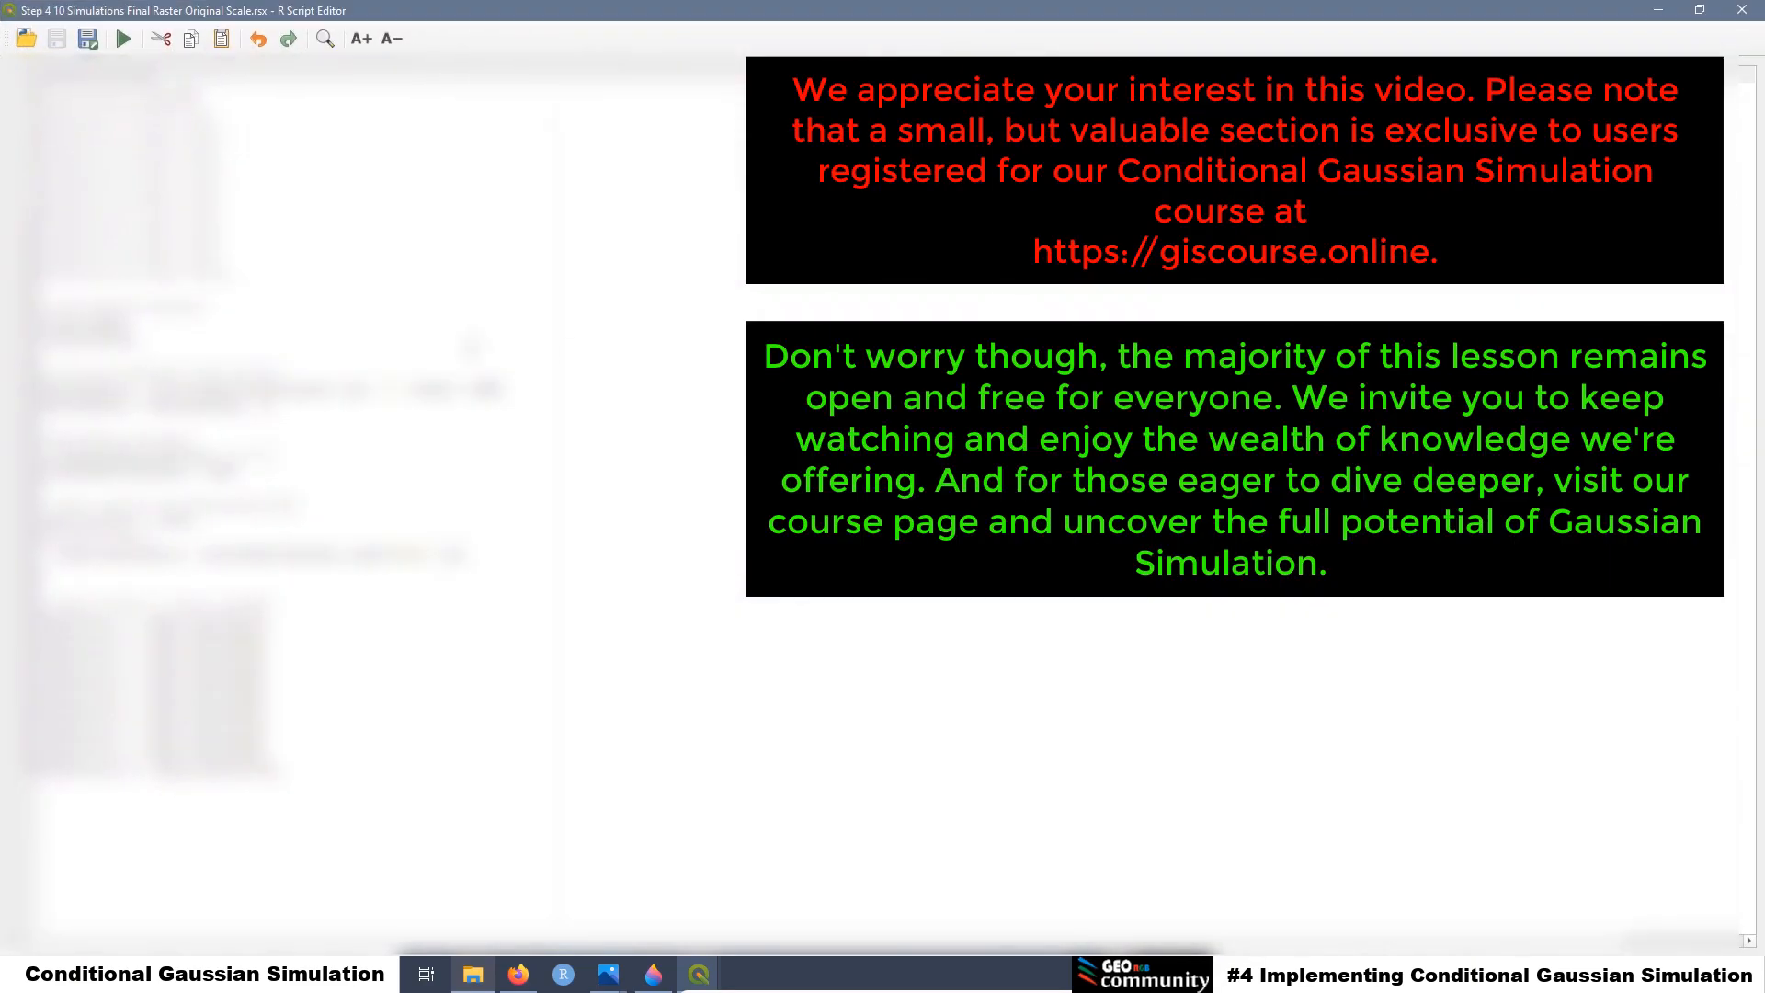
left_click(361, 37)
left_click(360, 38)
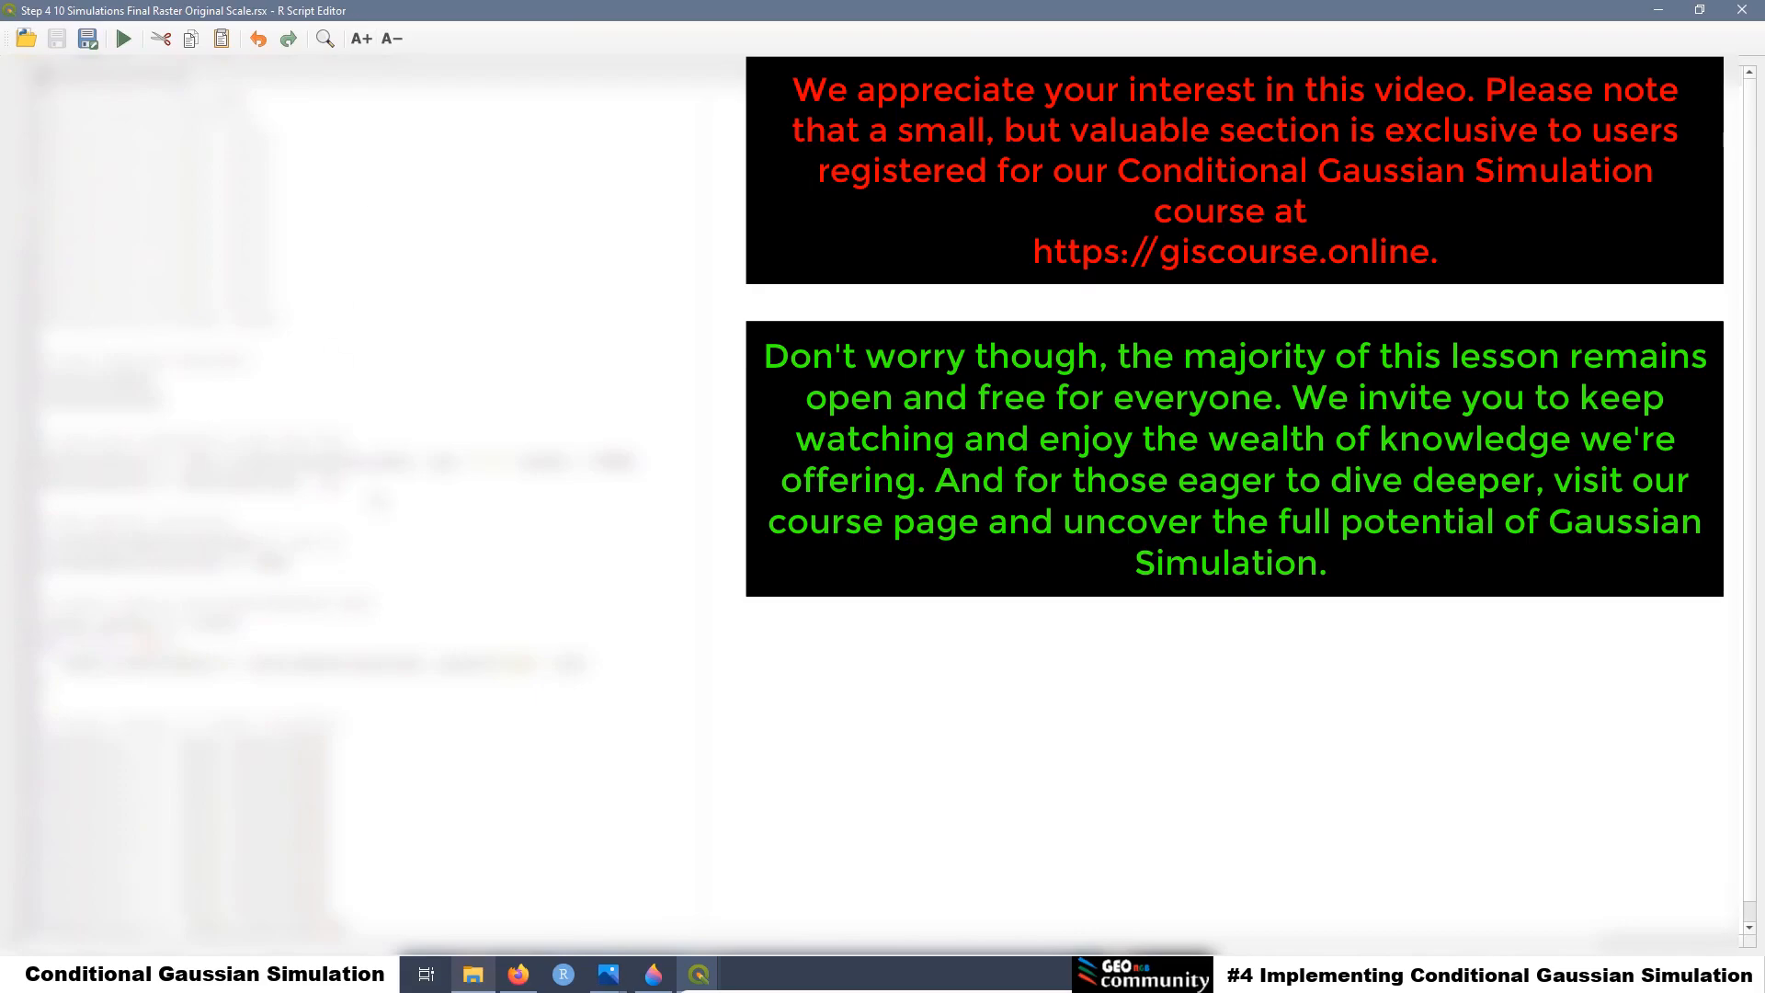
Open Step_3_10_sim.csv from the data_set folder in OpenOffice Calc as comma-separated text and examine its x coordinate column
left_click_drag(340, 480, 42, 480)
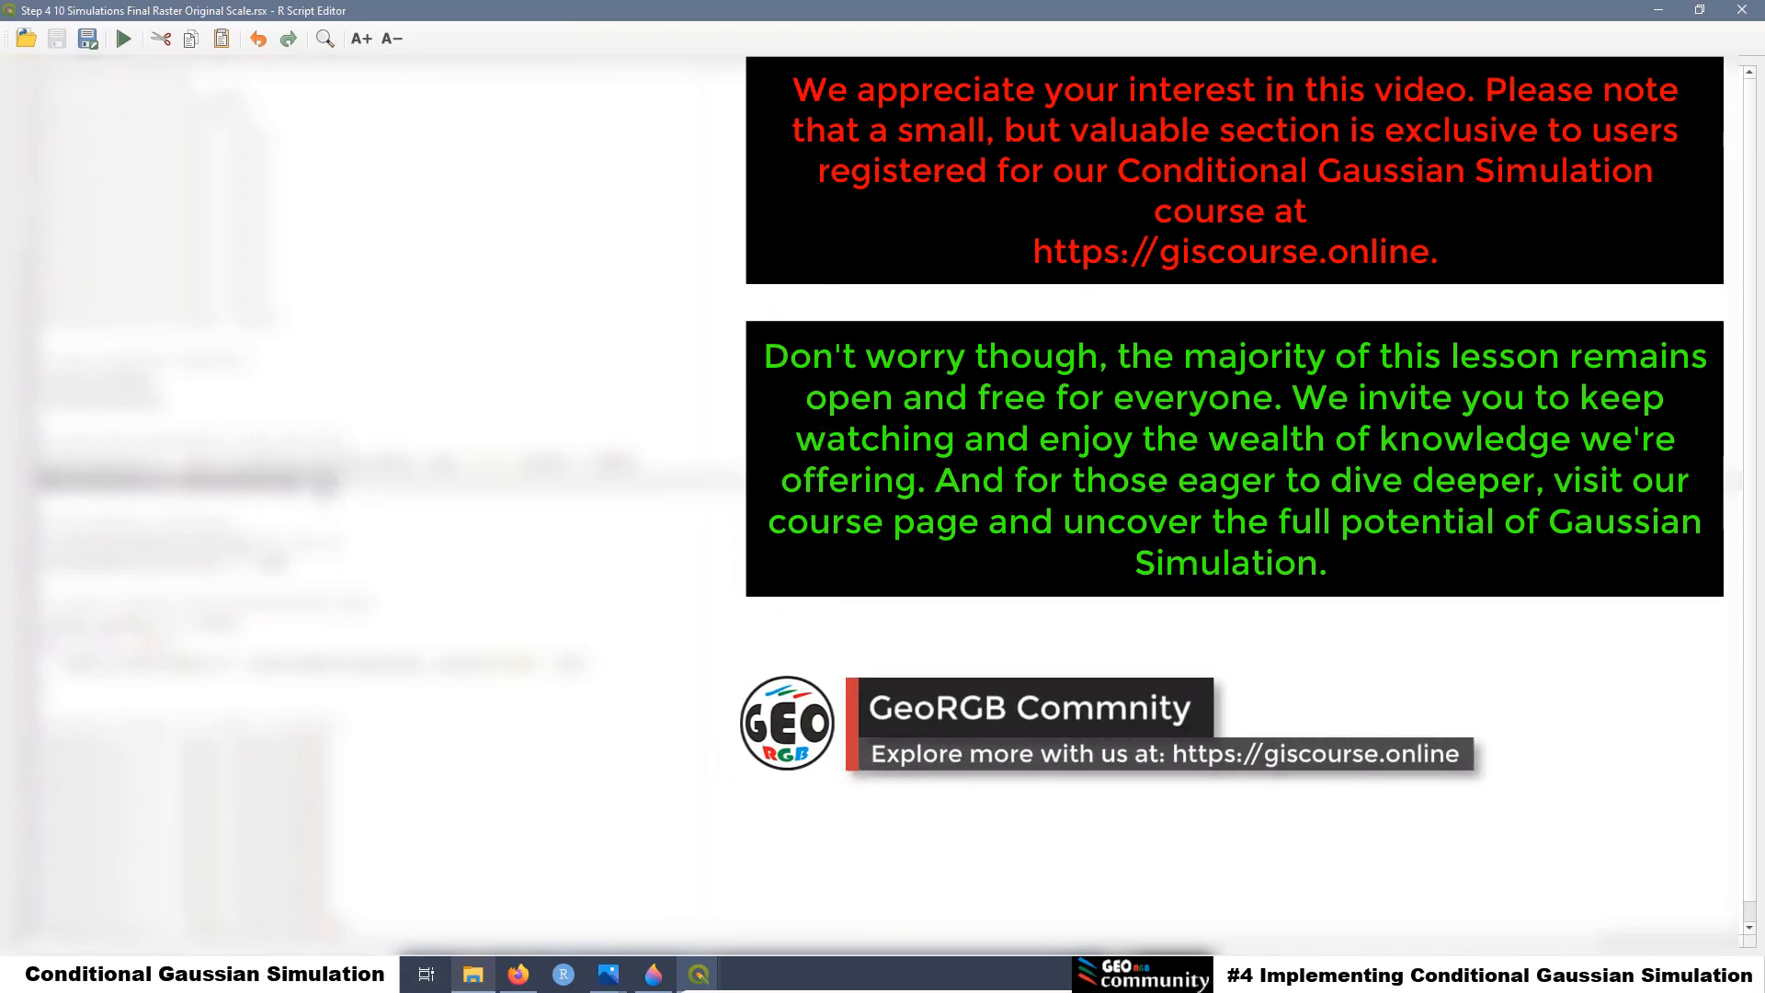
left_click(477, 978)
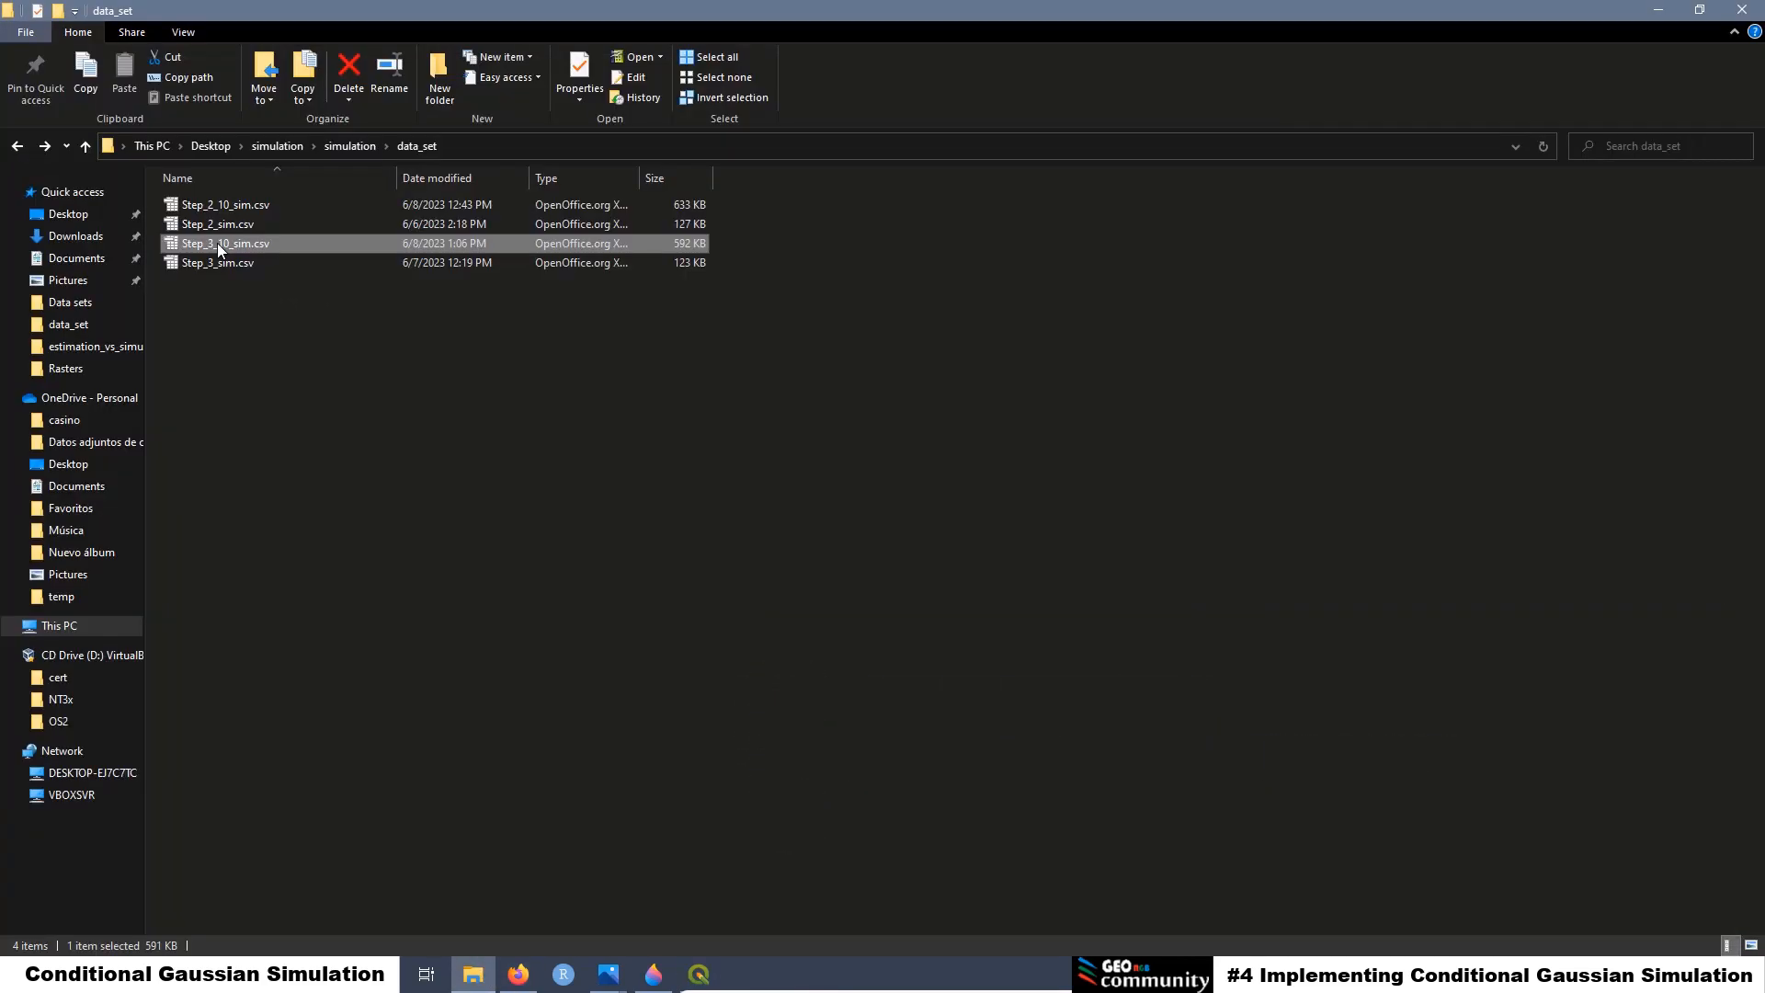
double_click(217, 243)
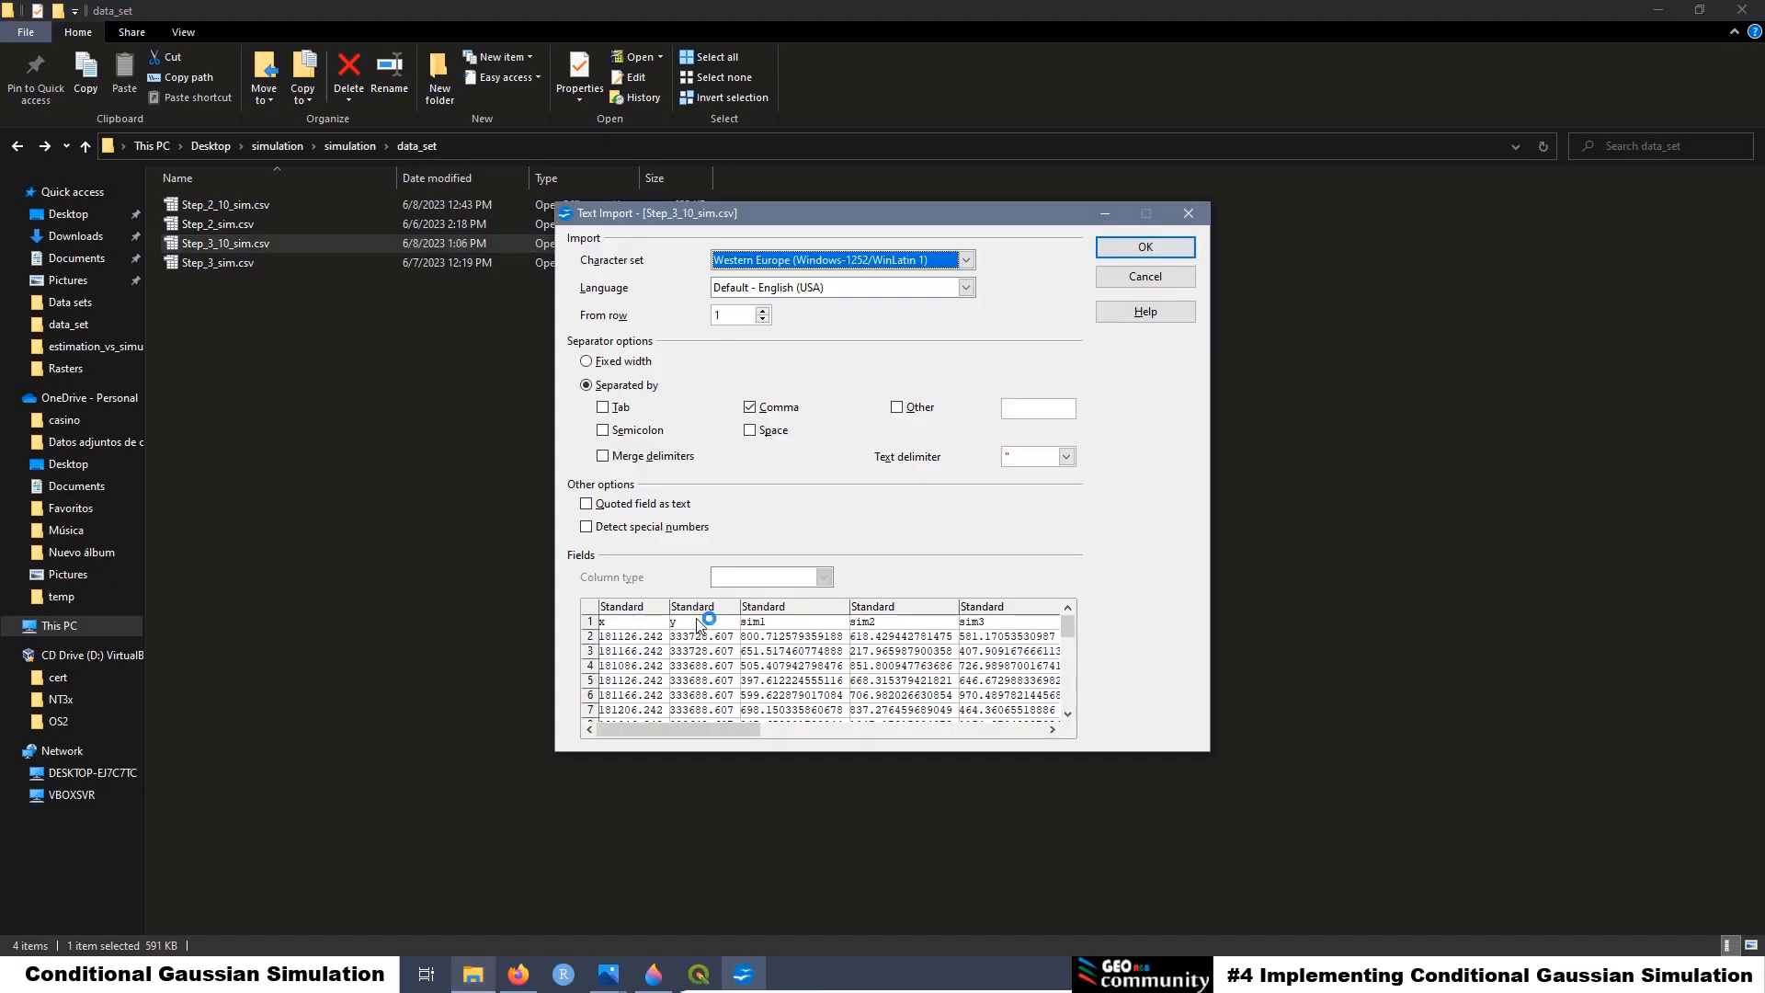
left_click(1149, 243)
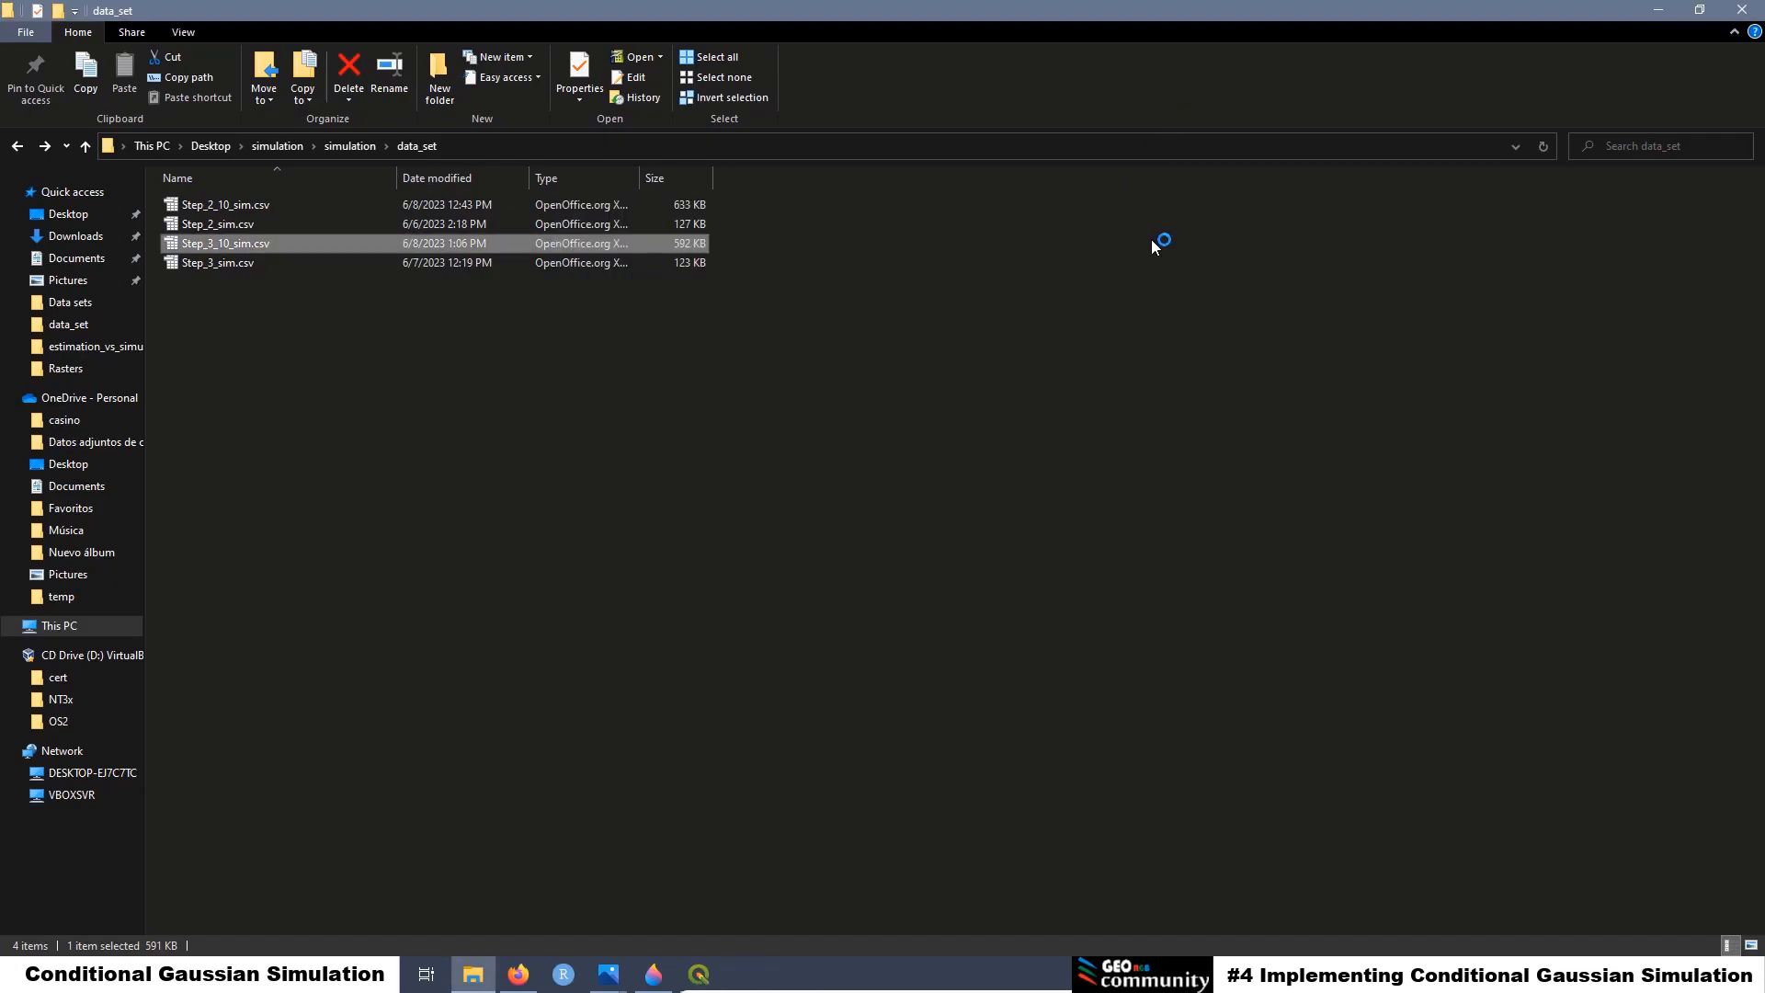
left_click(884, 538)
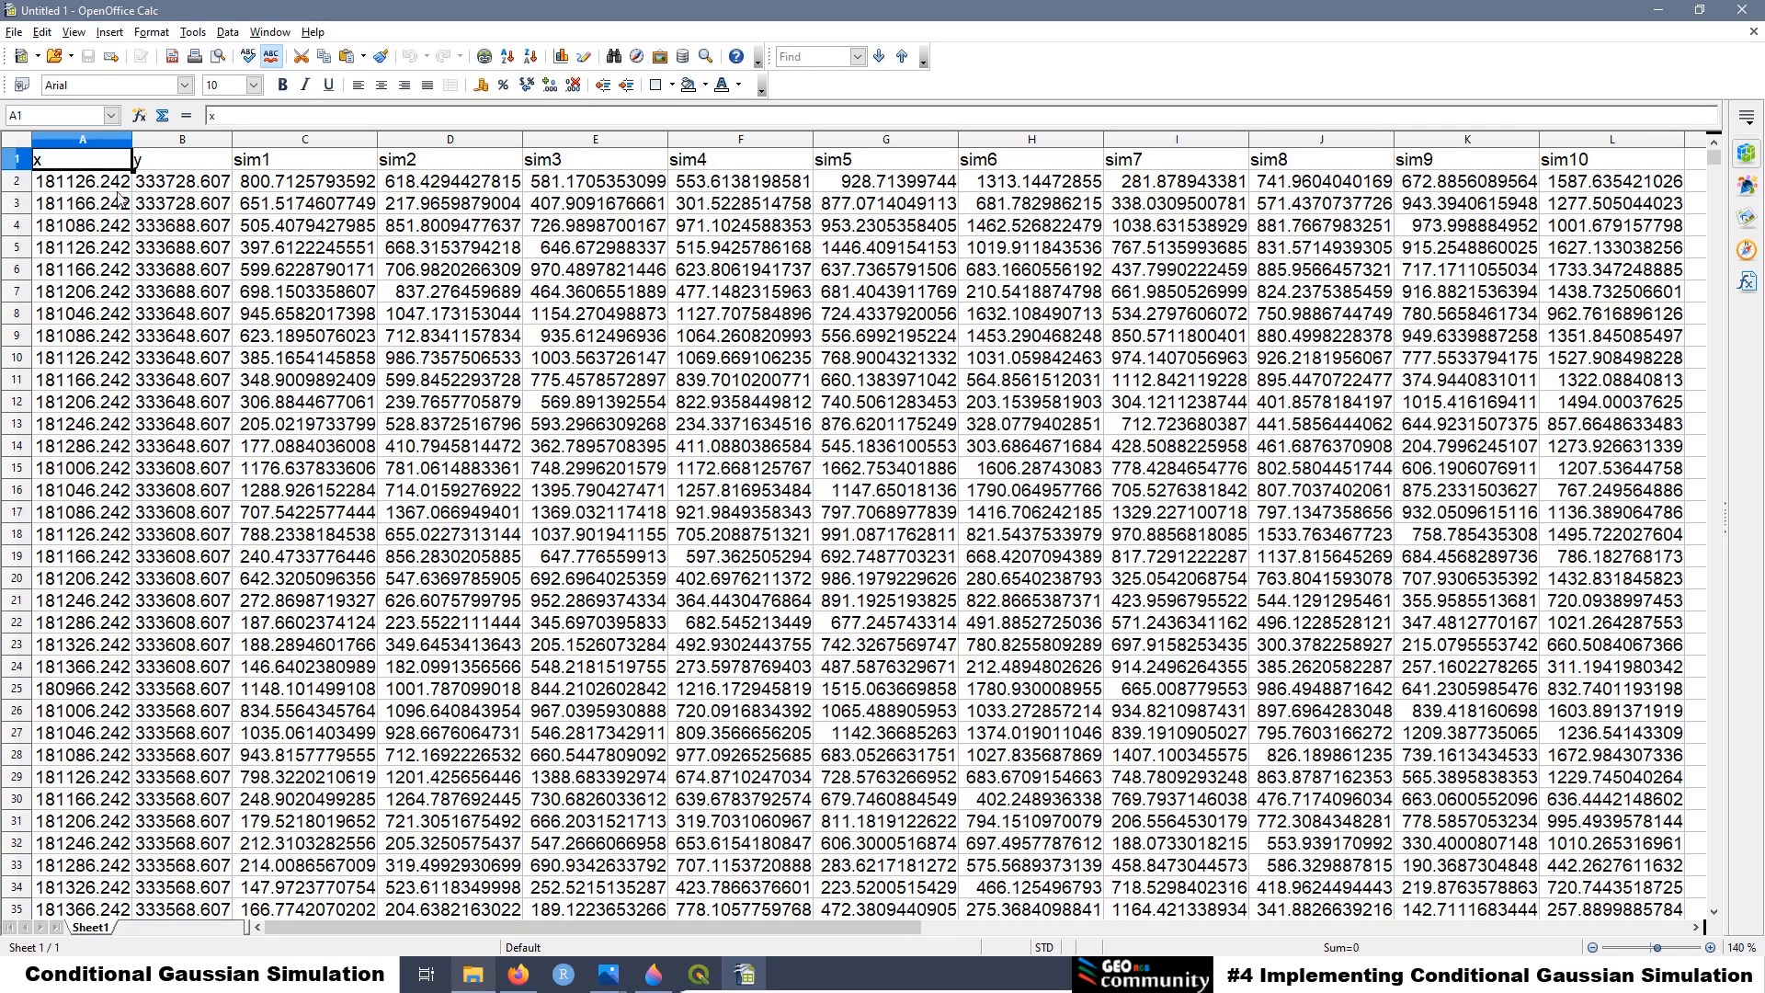
left_click(95, 142)
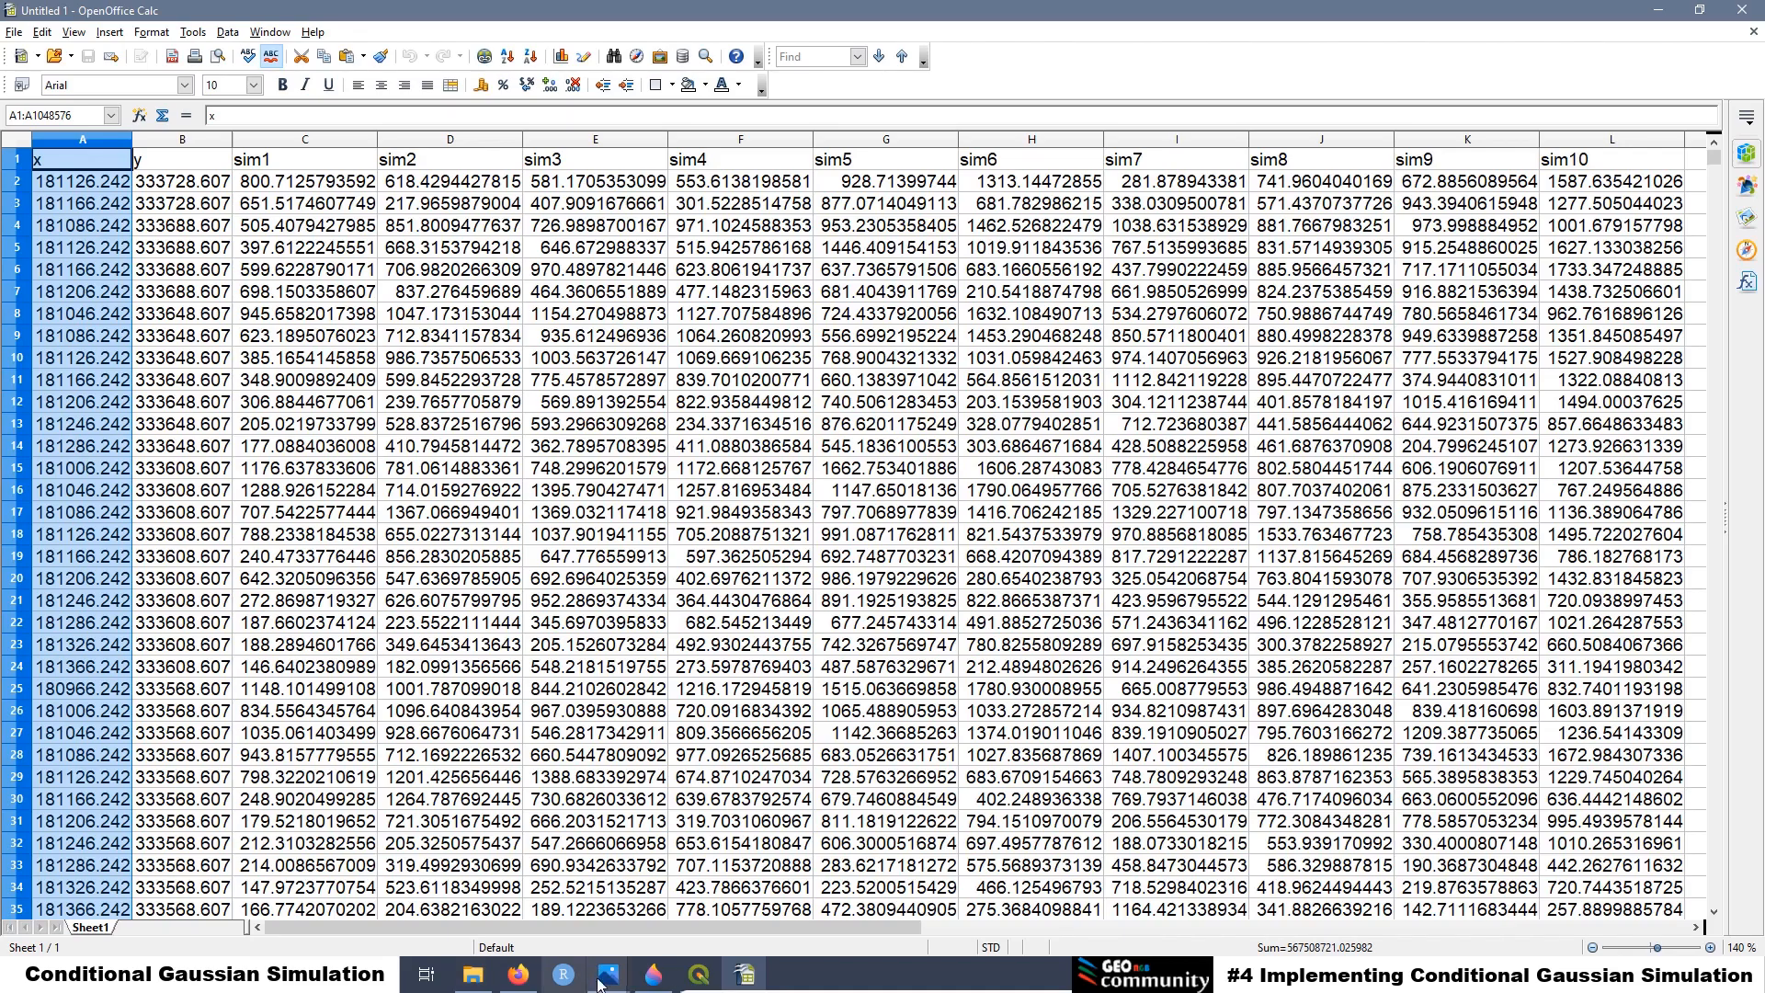
Return to the Step 4 10 Simulations script editor and replace the code line above the mid-script comment with the copied text
mouse_move(699, 985)
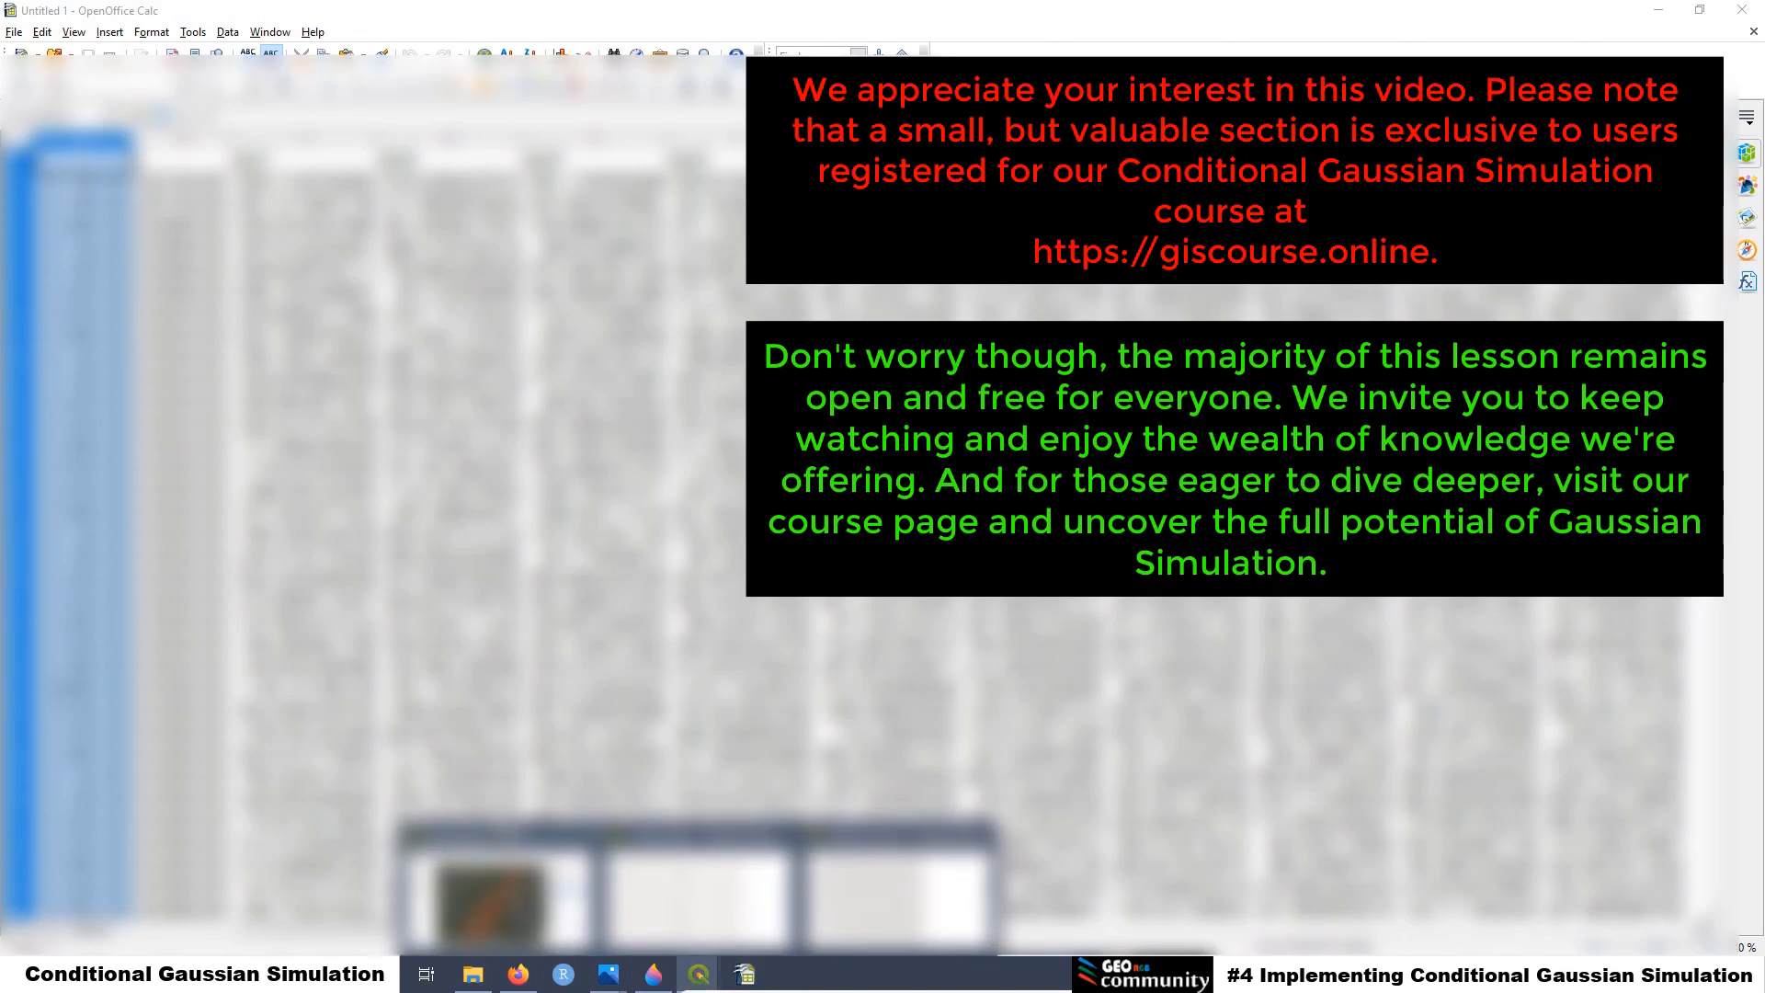
left_click(504, 837)
left_click(339, 500)
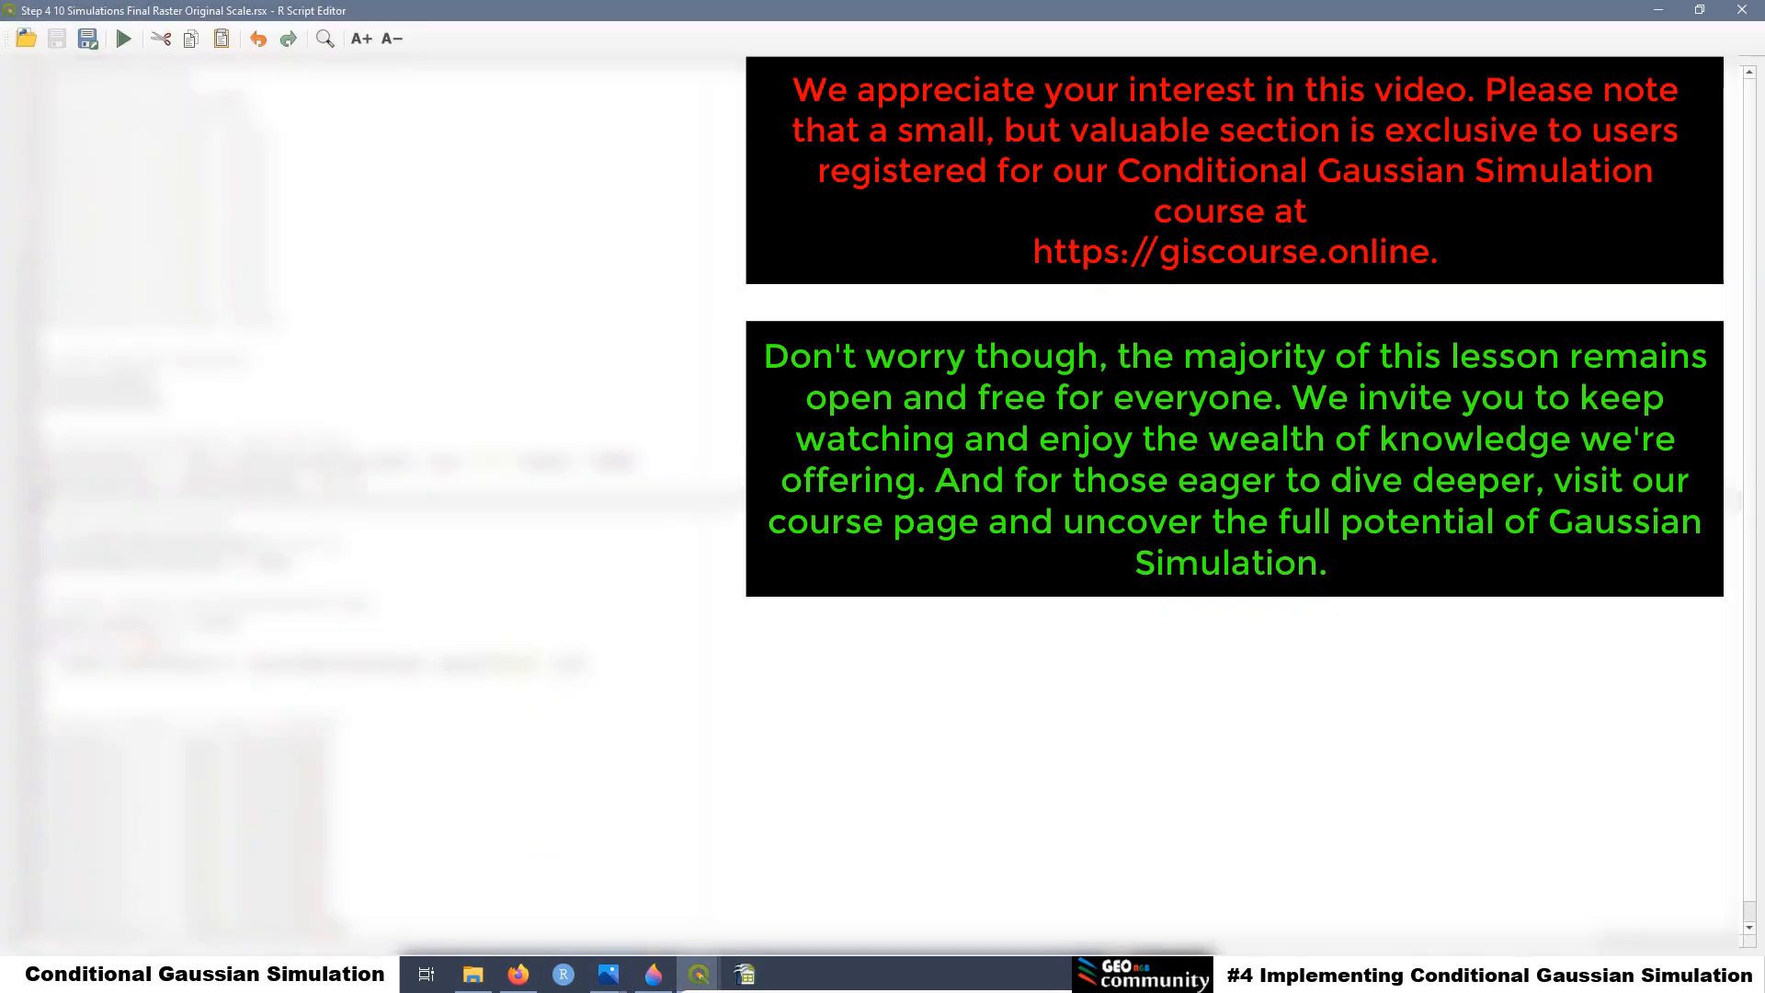
left_click_drag(340, 481, 31, 482)
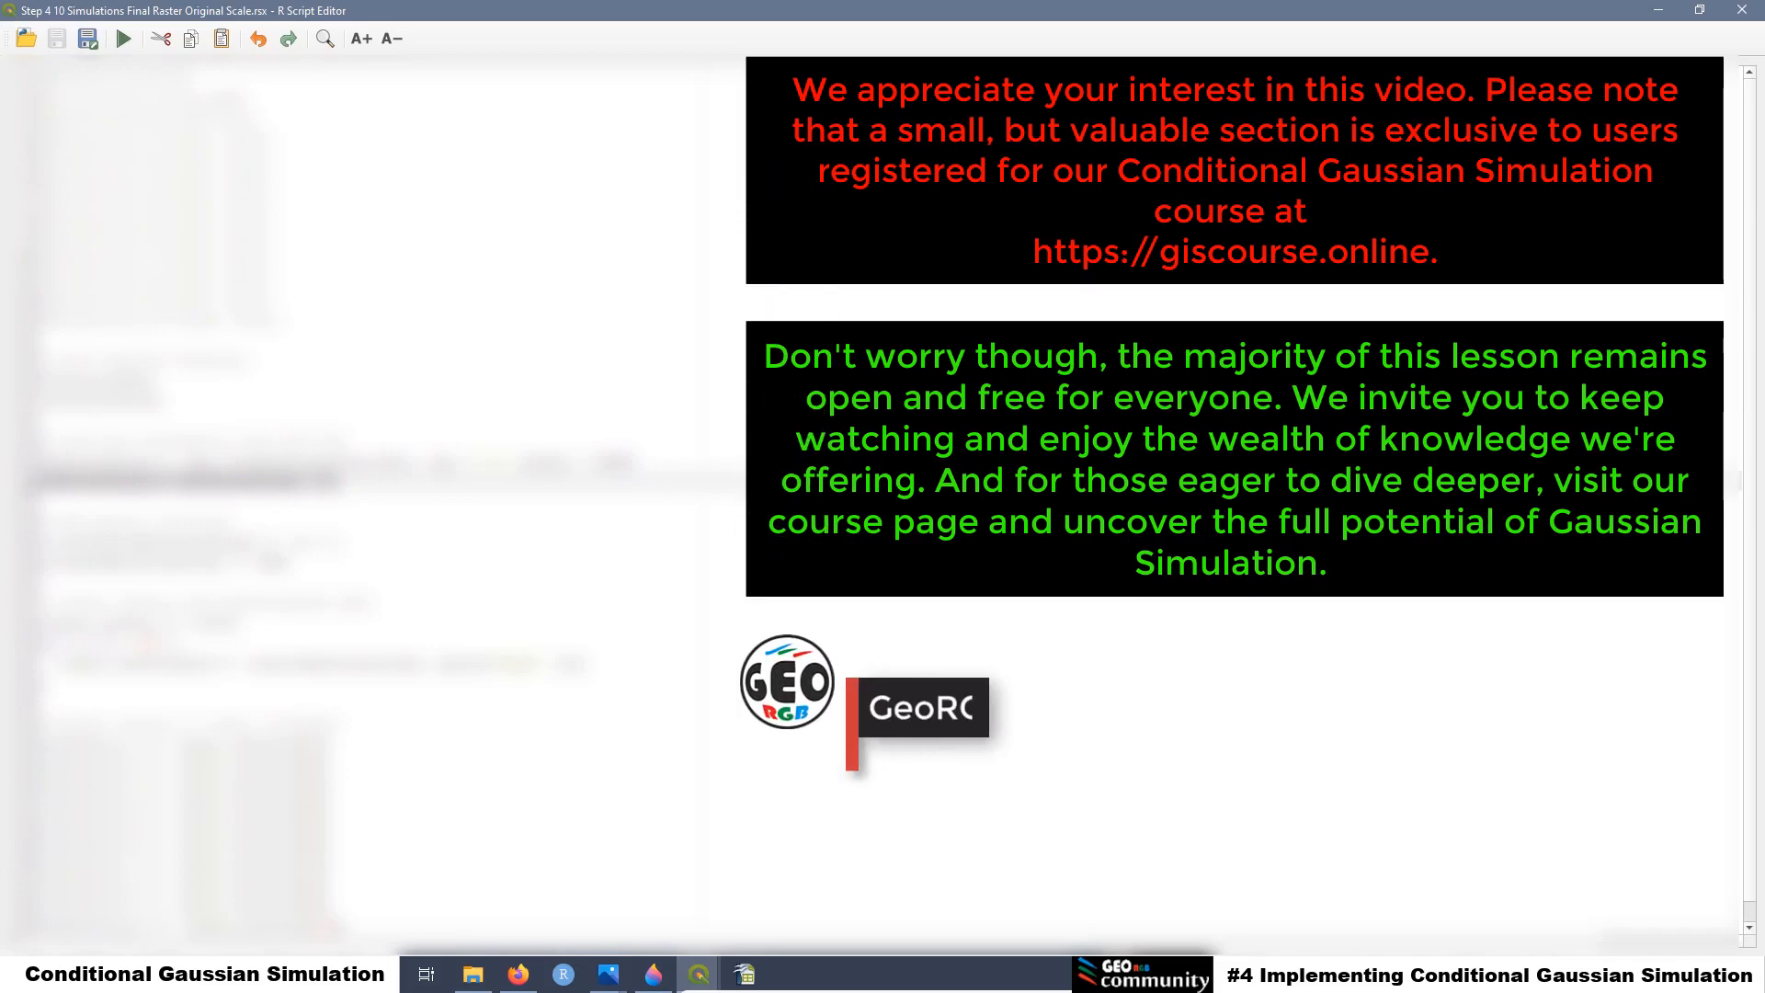
key("ctrl+v")
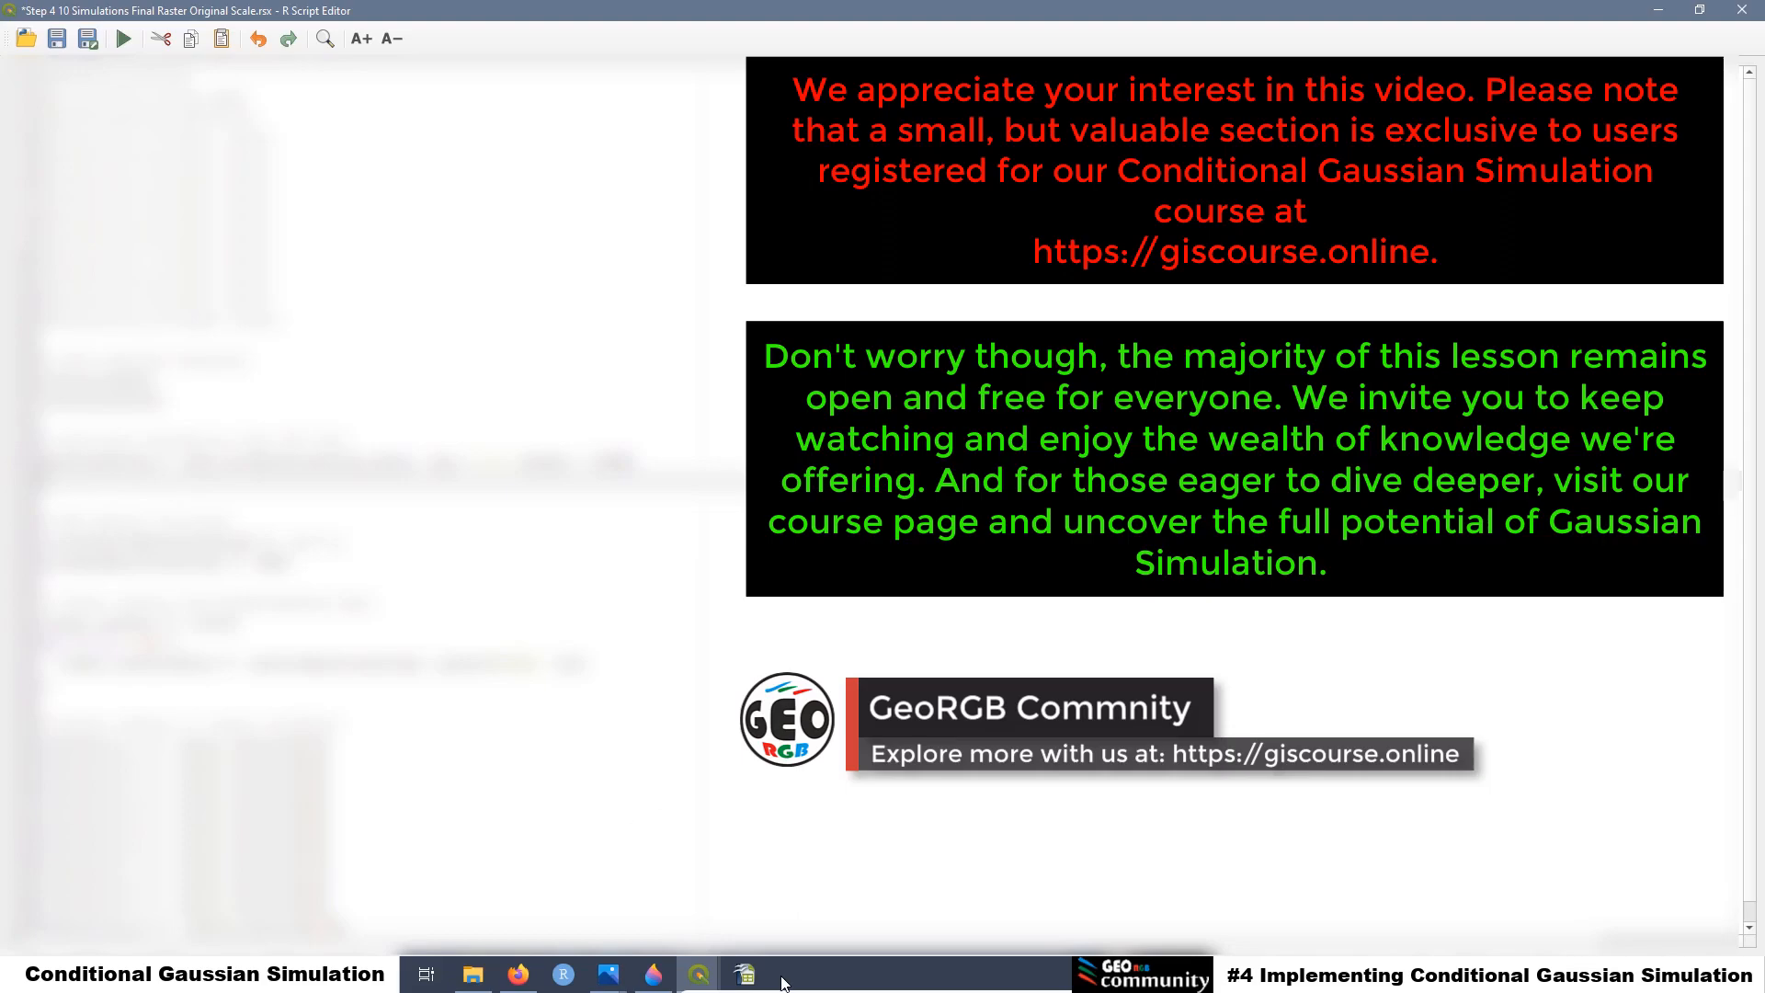
Close the Calc spreadsheet and save the edited Step 4 10 Simulations Final Raster Original Scale script
left_click(745, 975)
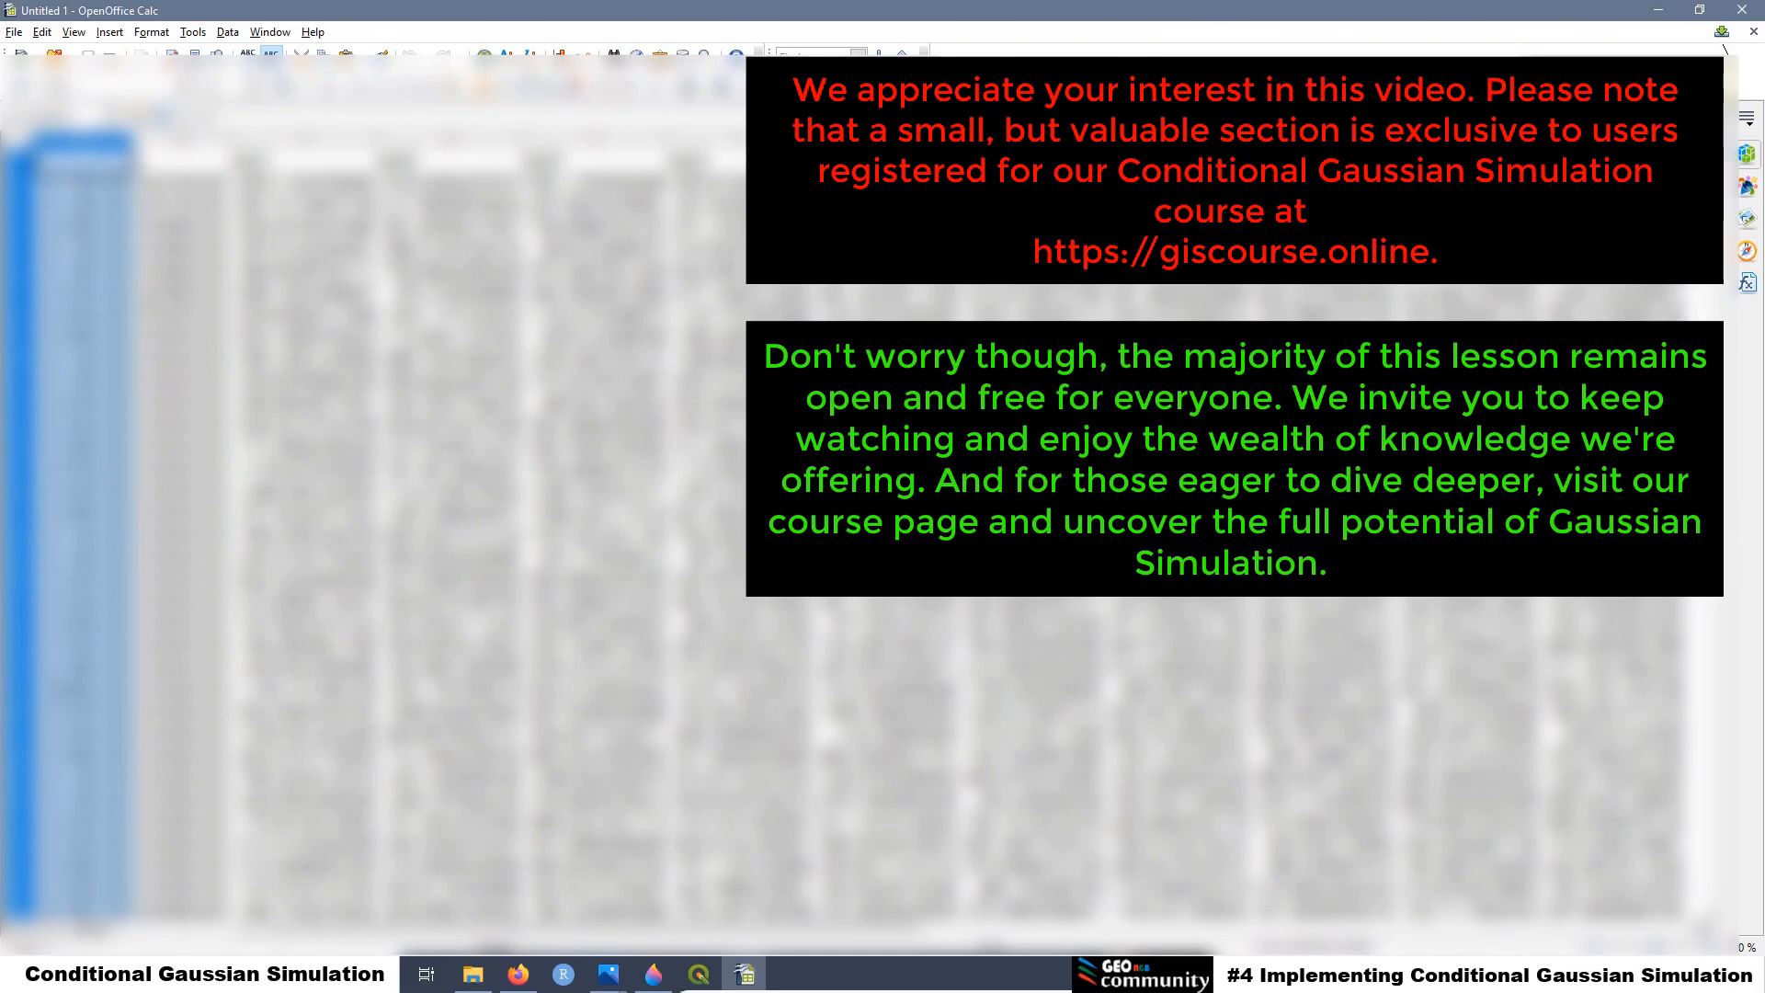
left_click(1756, 7)
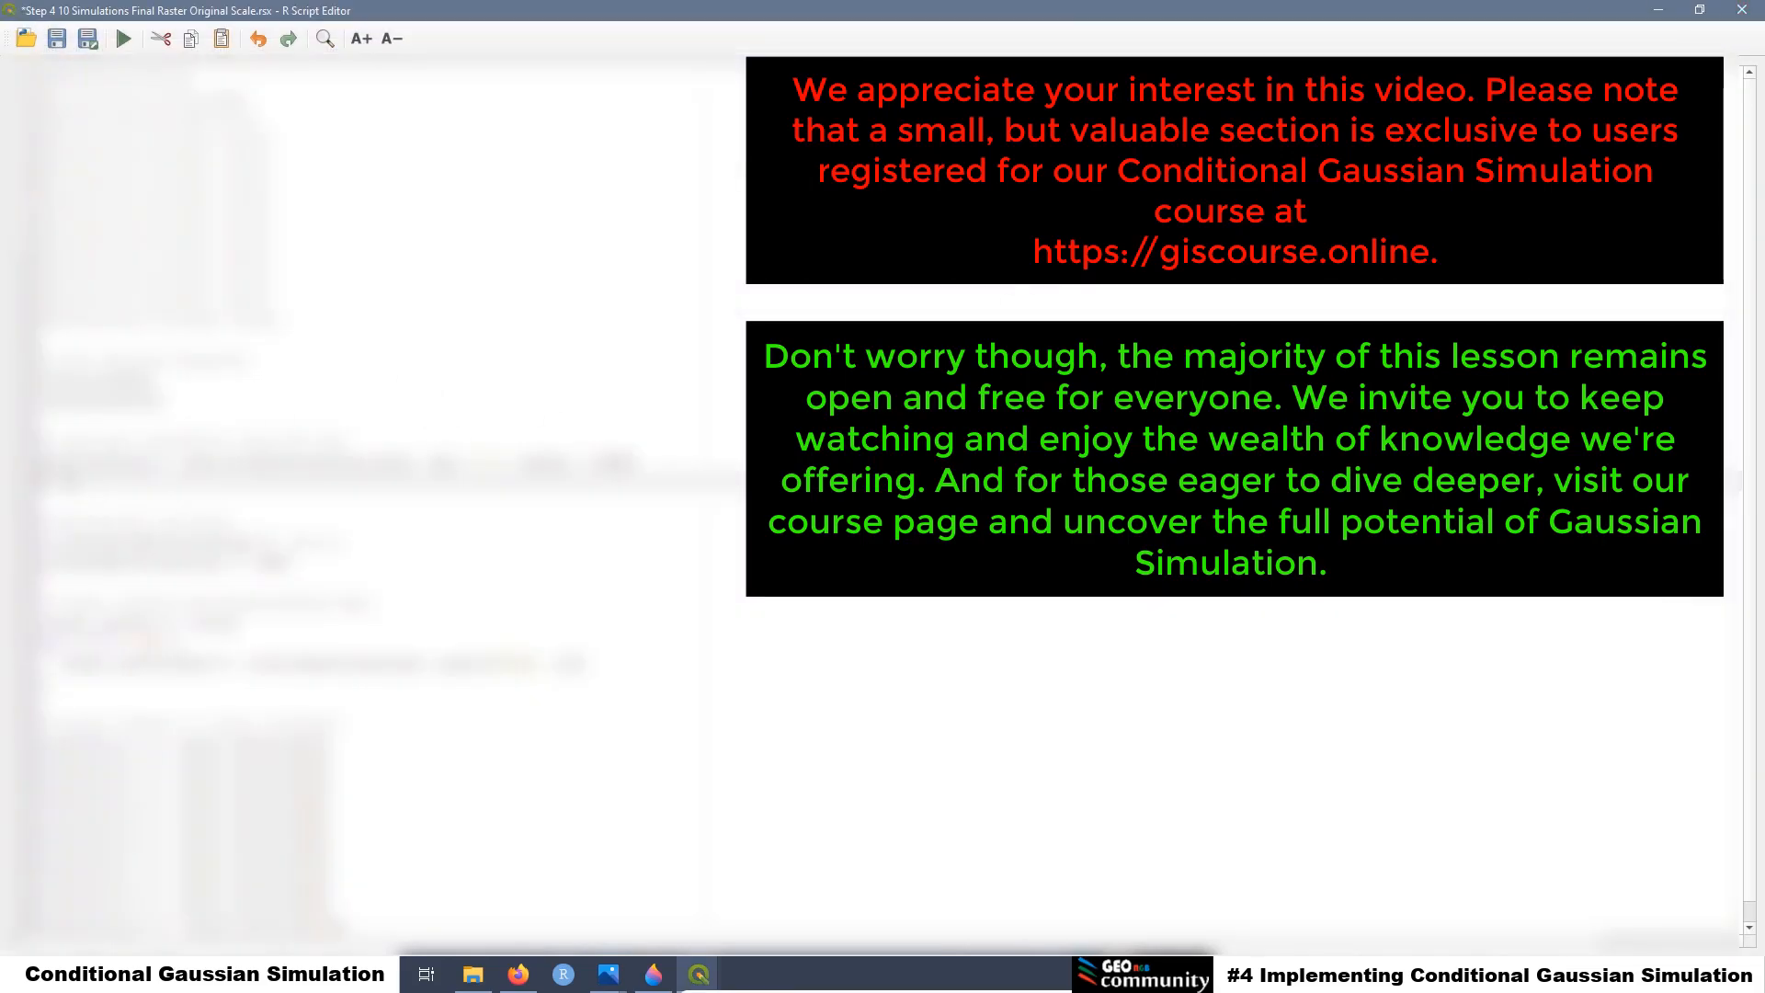
left_click(58, 44)
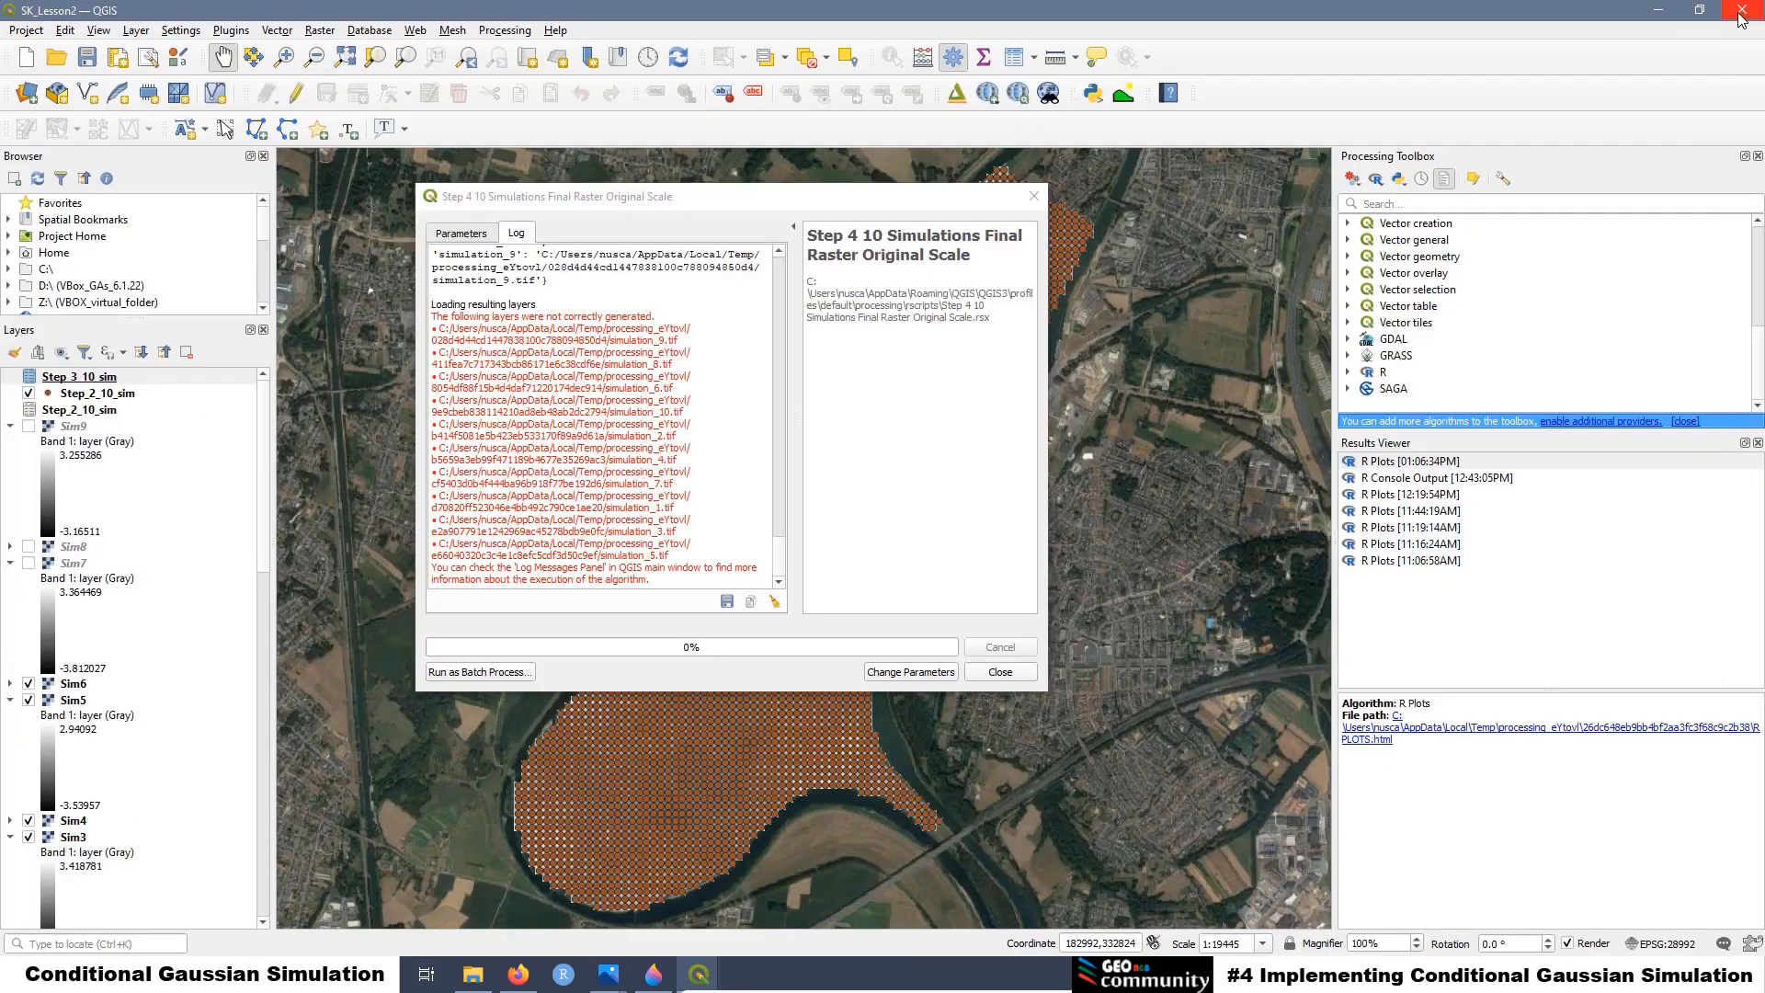
Set simulations 1 to 10 to save in Rasters as Sim1os.tif through Sim10os.tif, with 7 and 8 as Sim7oe.tif and Sim8oe.tif, and run the algorithm
left_click(469, 237)
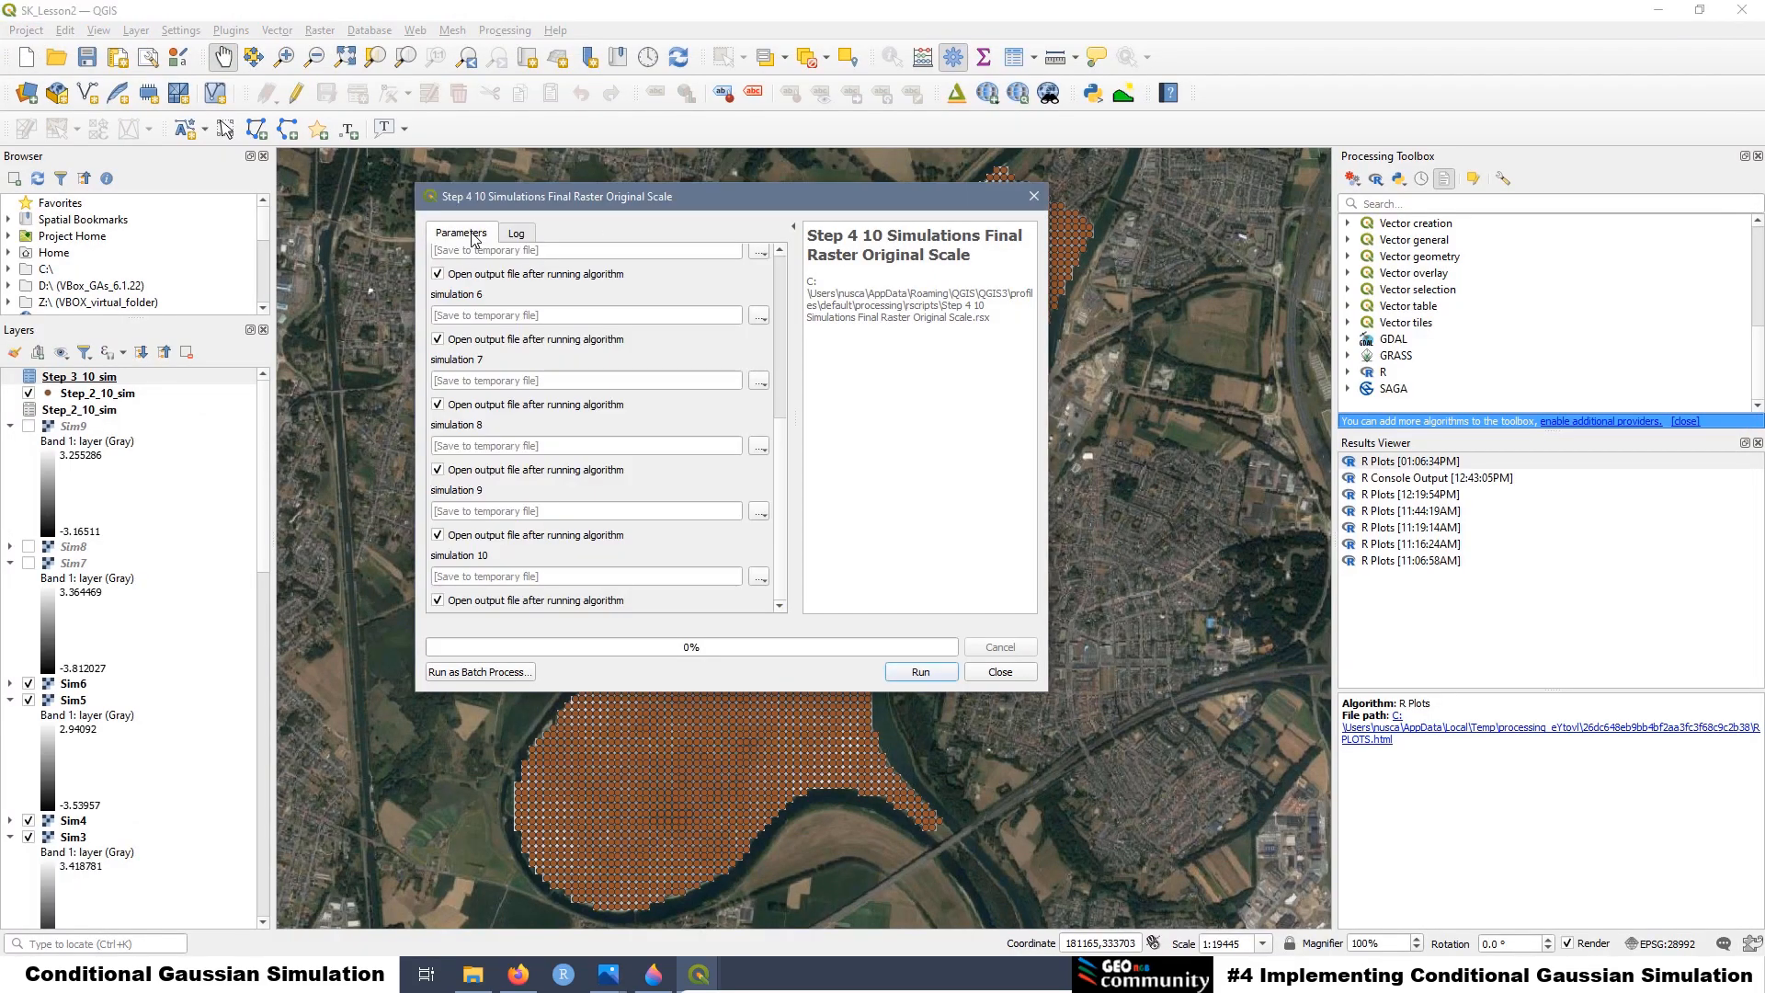
left_click_drag(779, 447, 780, 244)
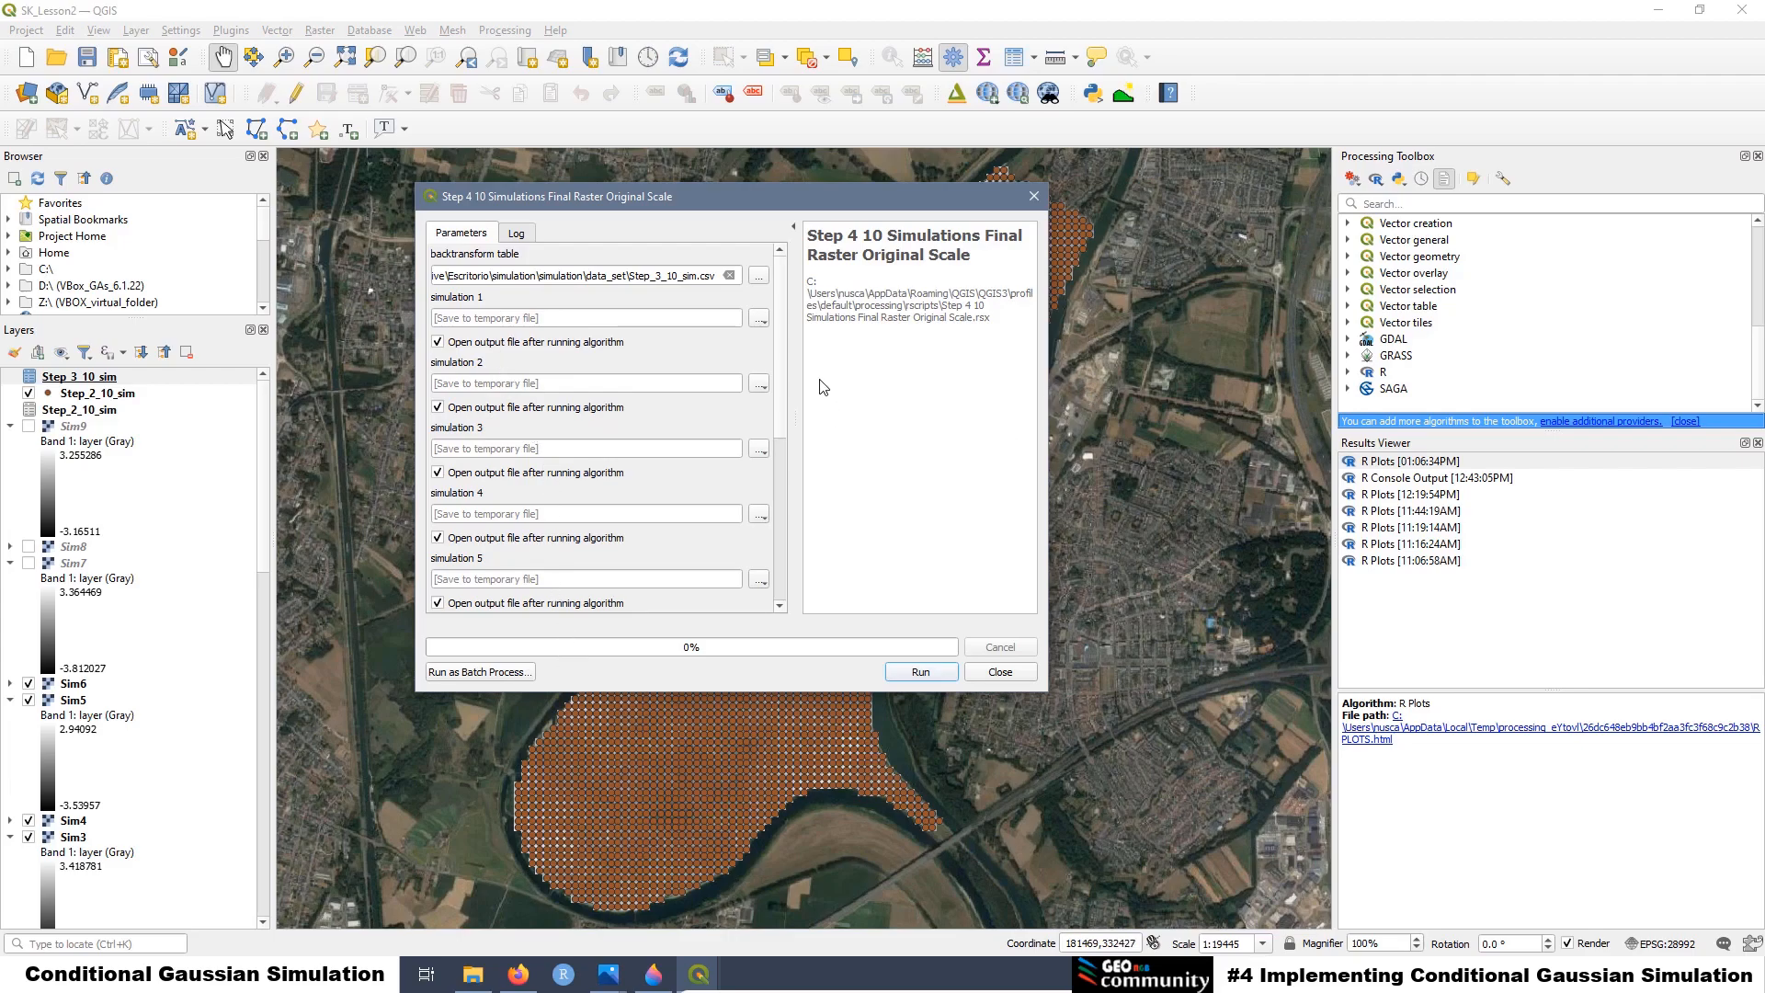
left_click(759, 319)
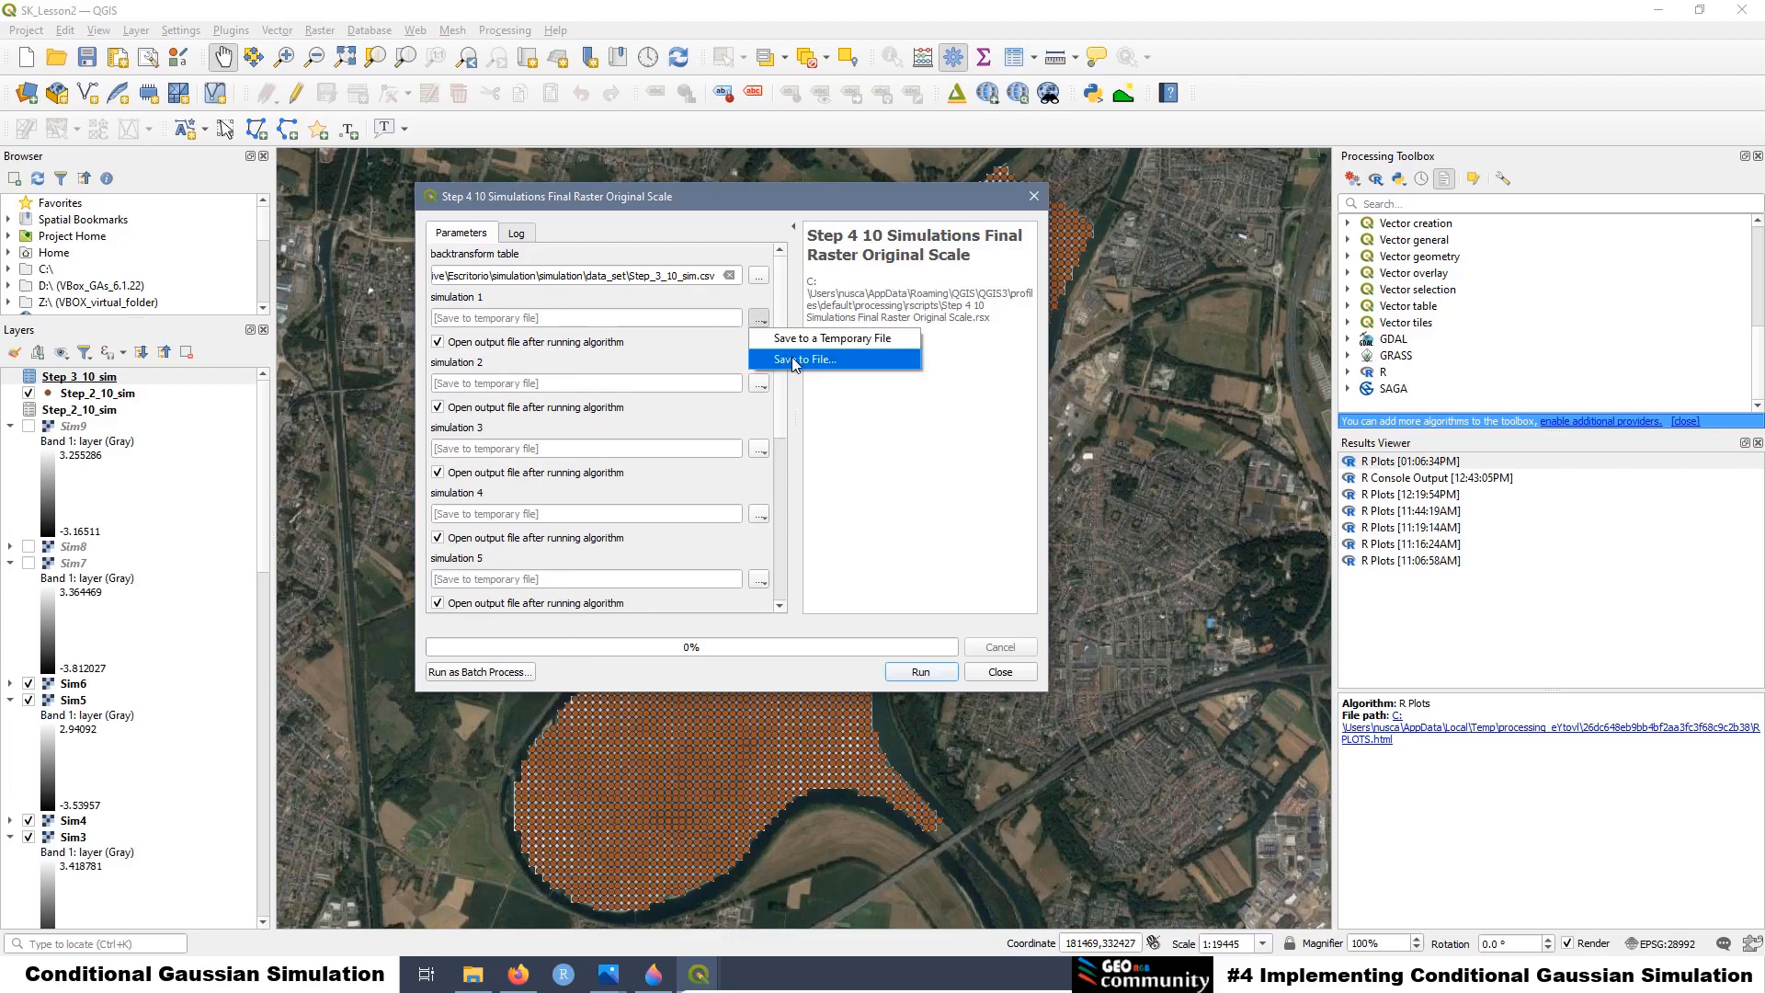
left_click(795, 360)
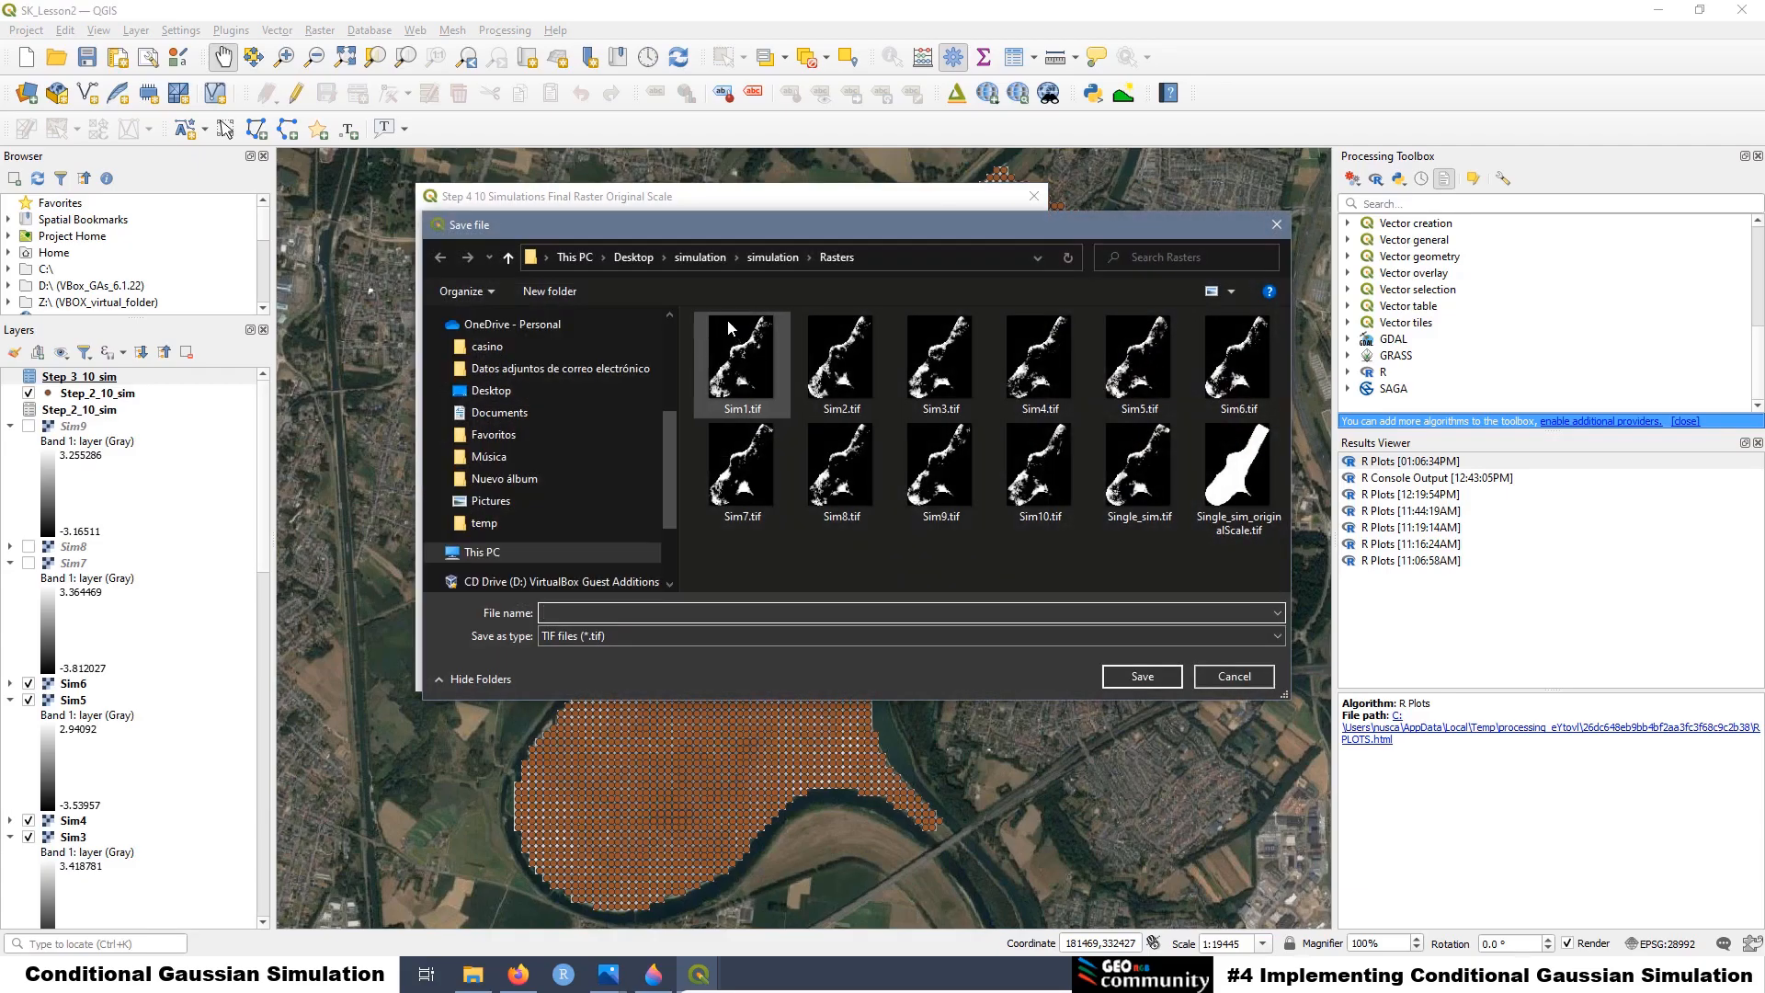
left_click(763, 390)
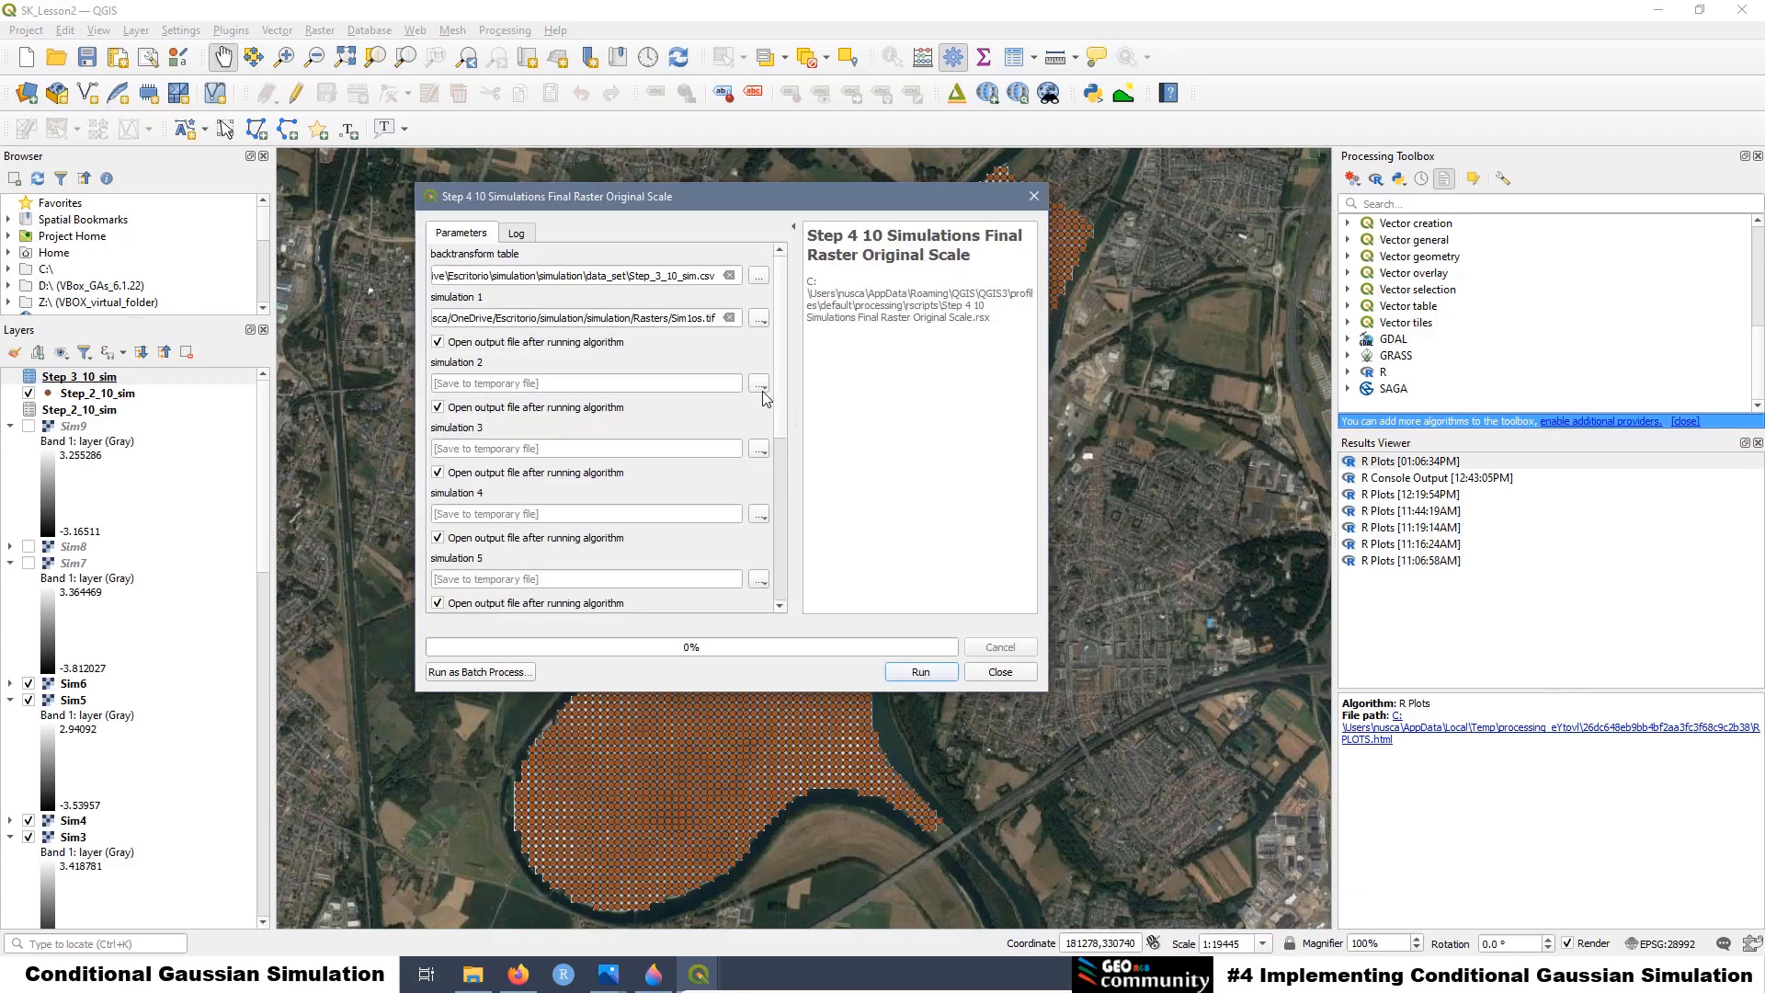
double_click(764, 390)
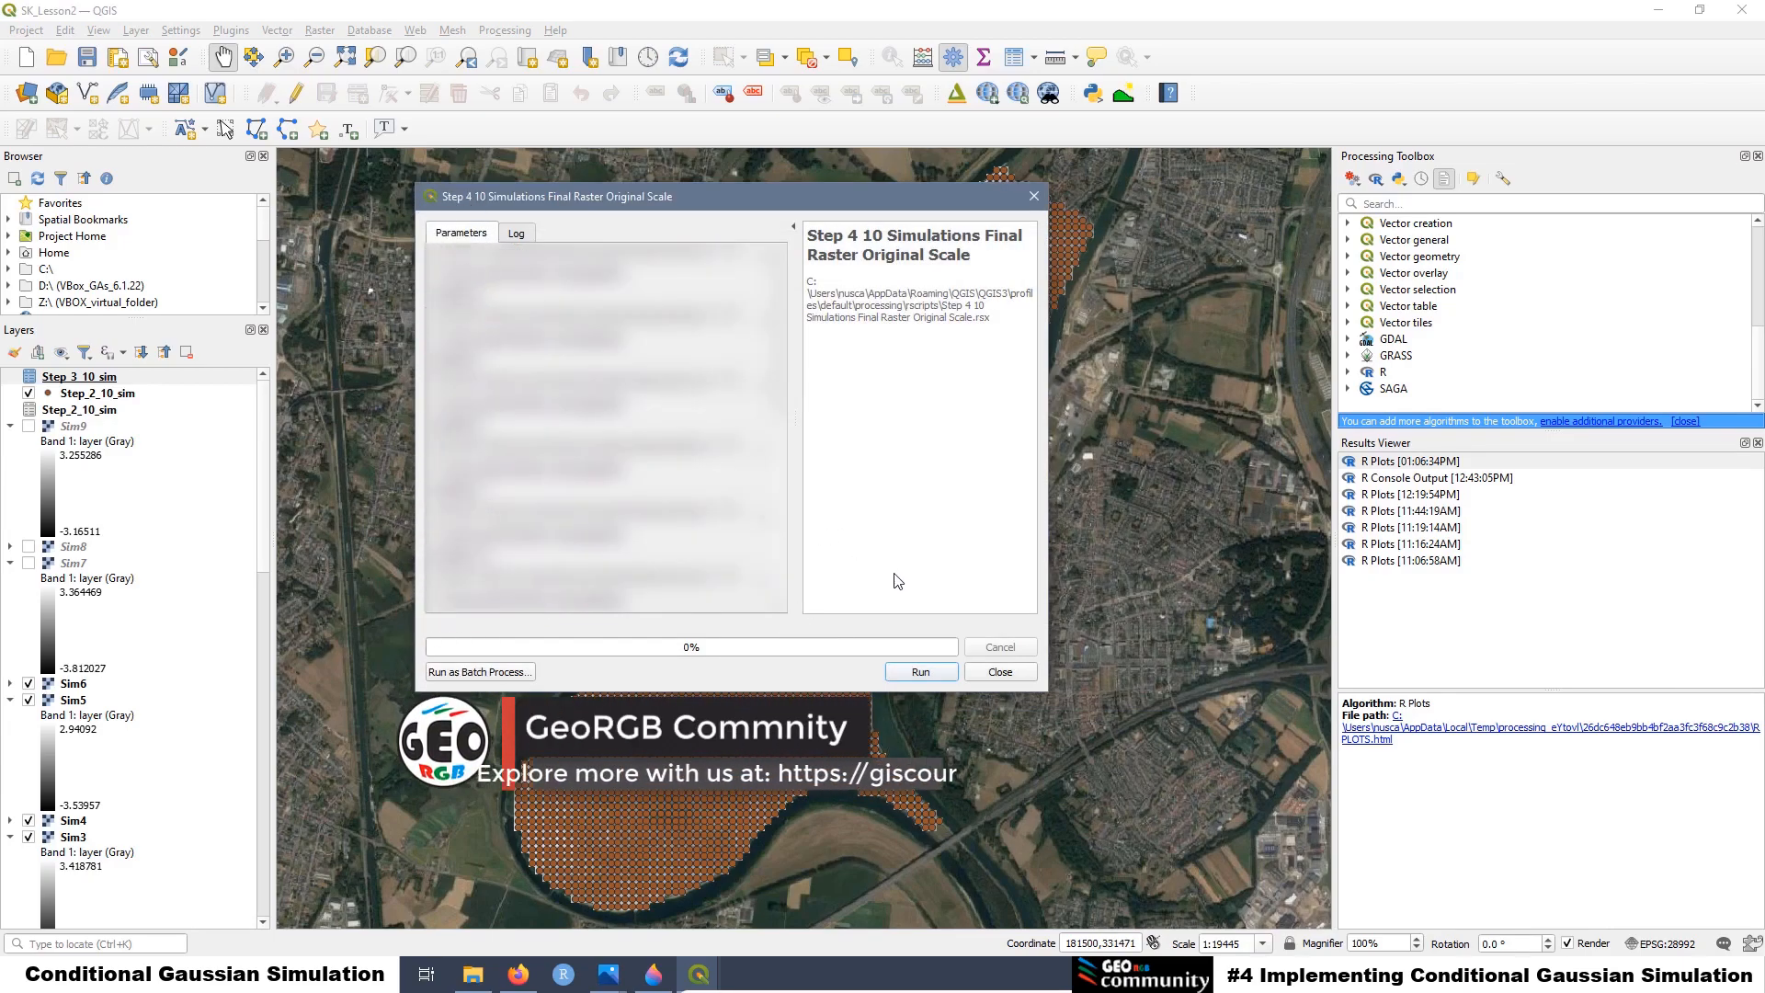
left_click(920, 672)
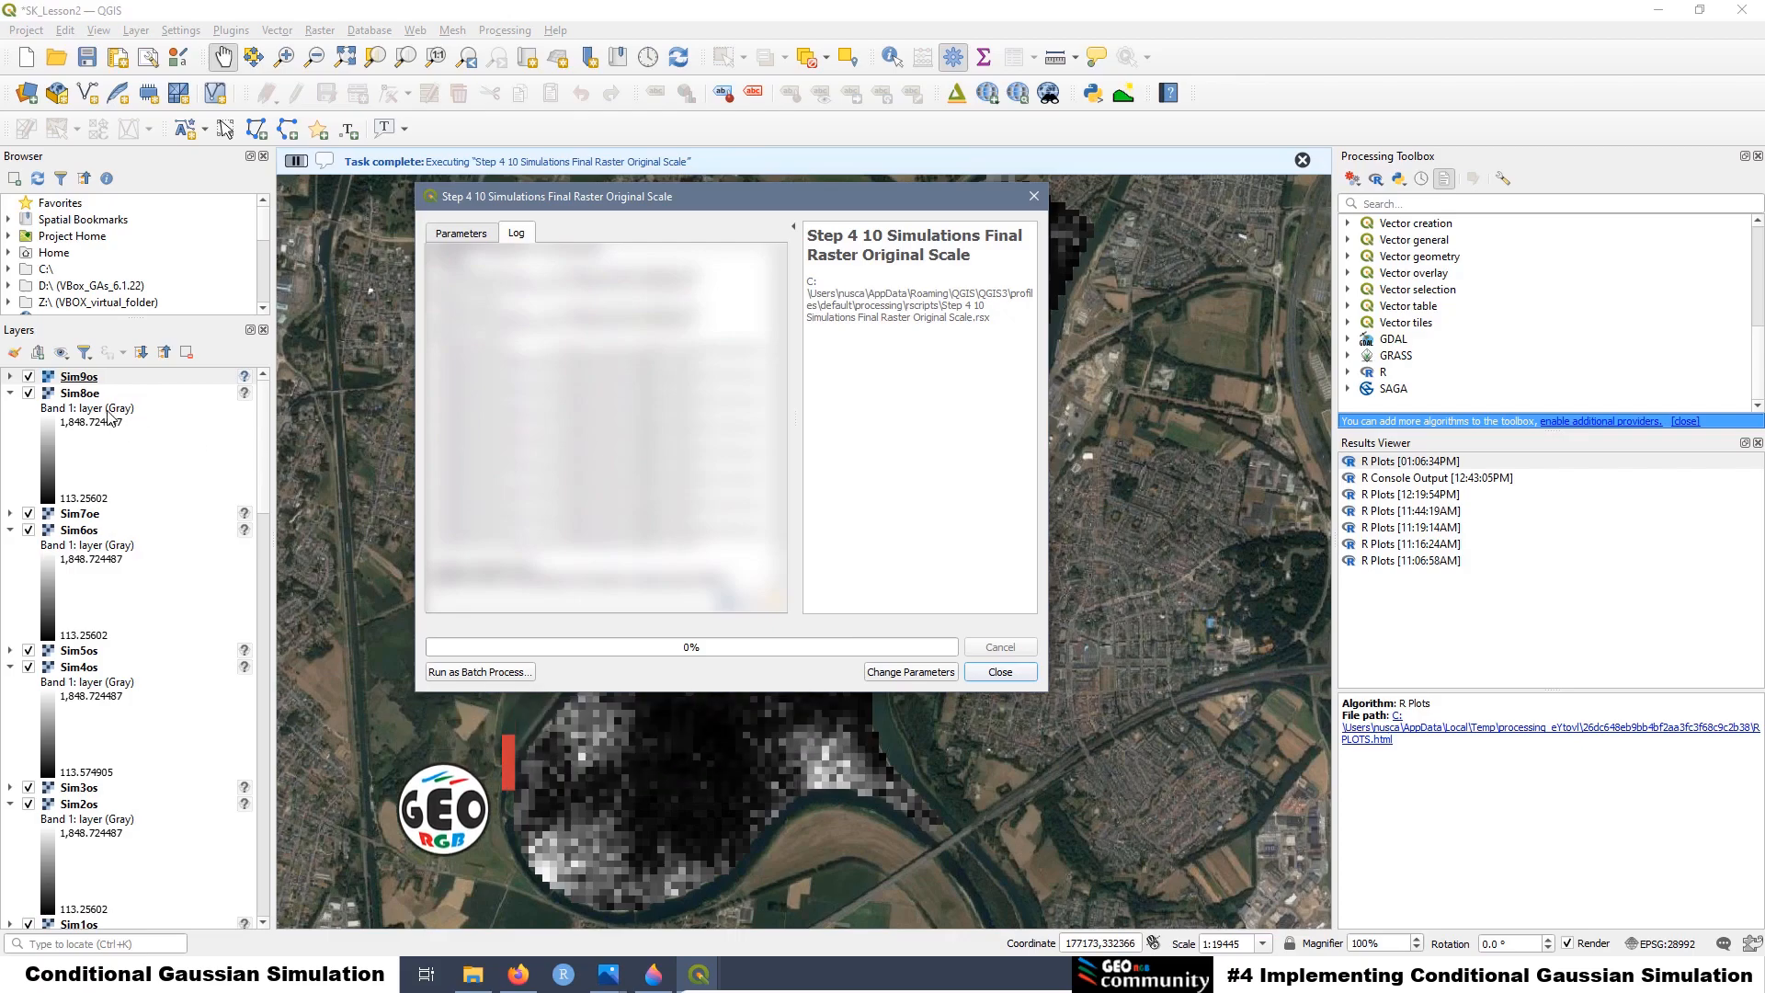
Go through the Sim8oe, Sim6os, Sim5os, Sim4os and Sim3os layers and examine their value ranges in the legend
left_click(81, 397)
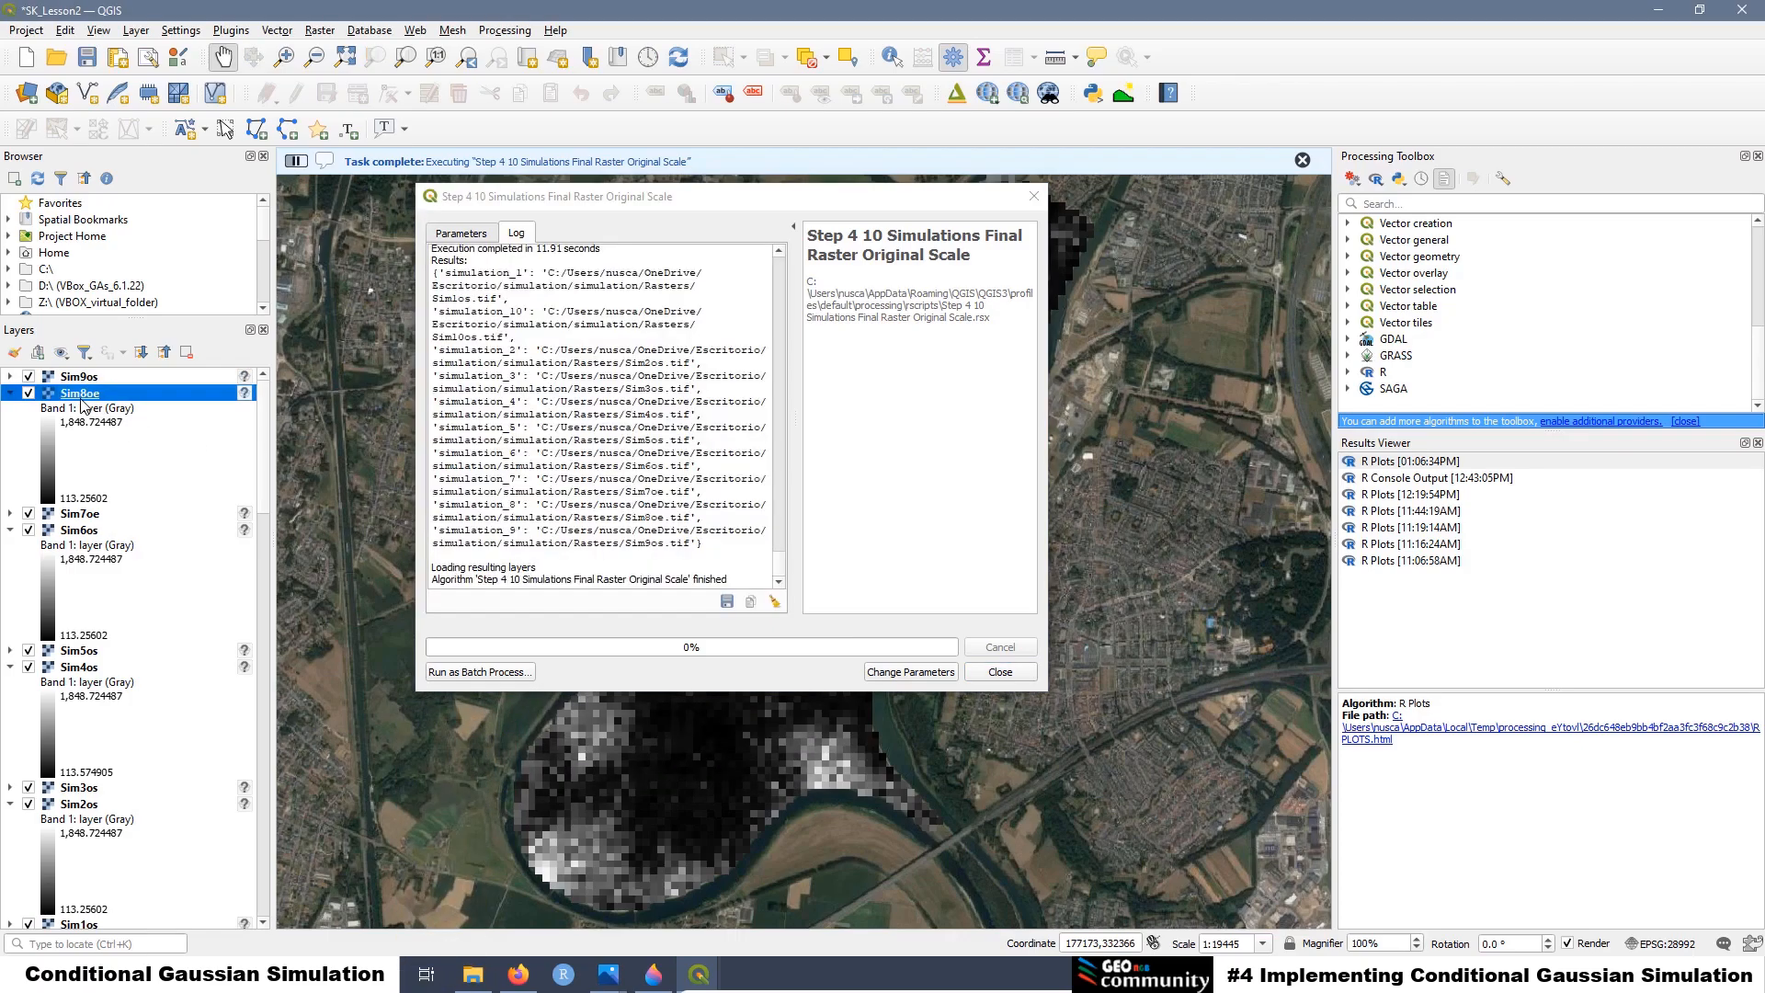
left_click(95, 515)
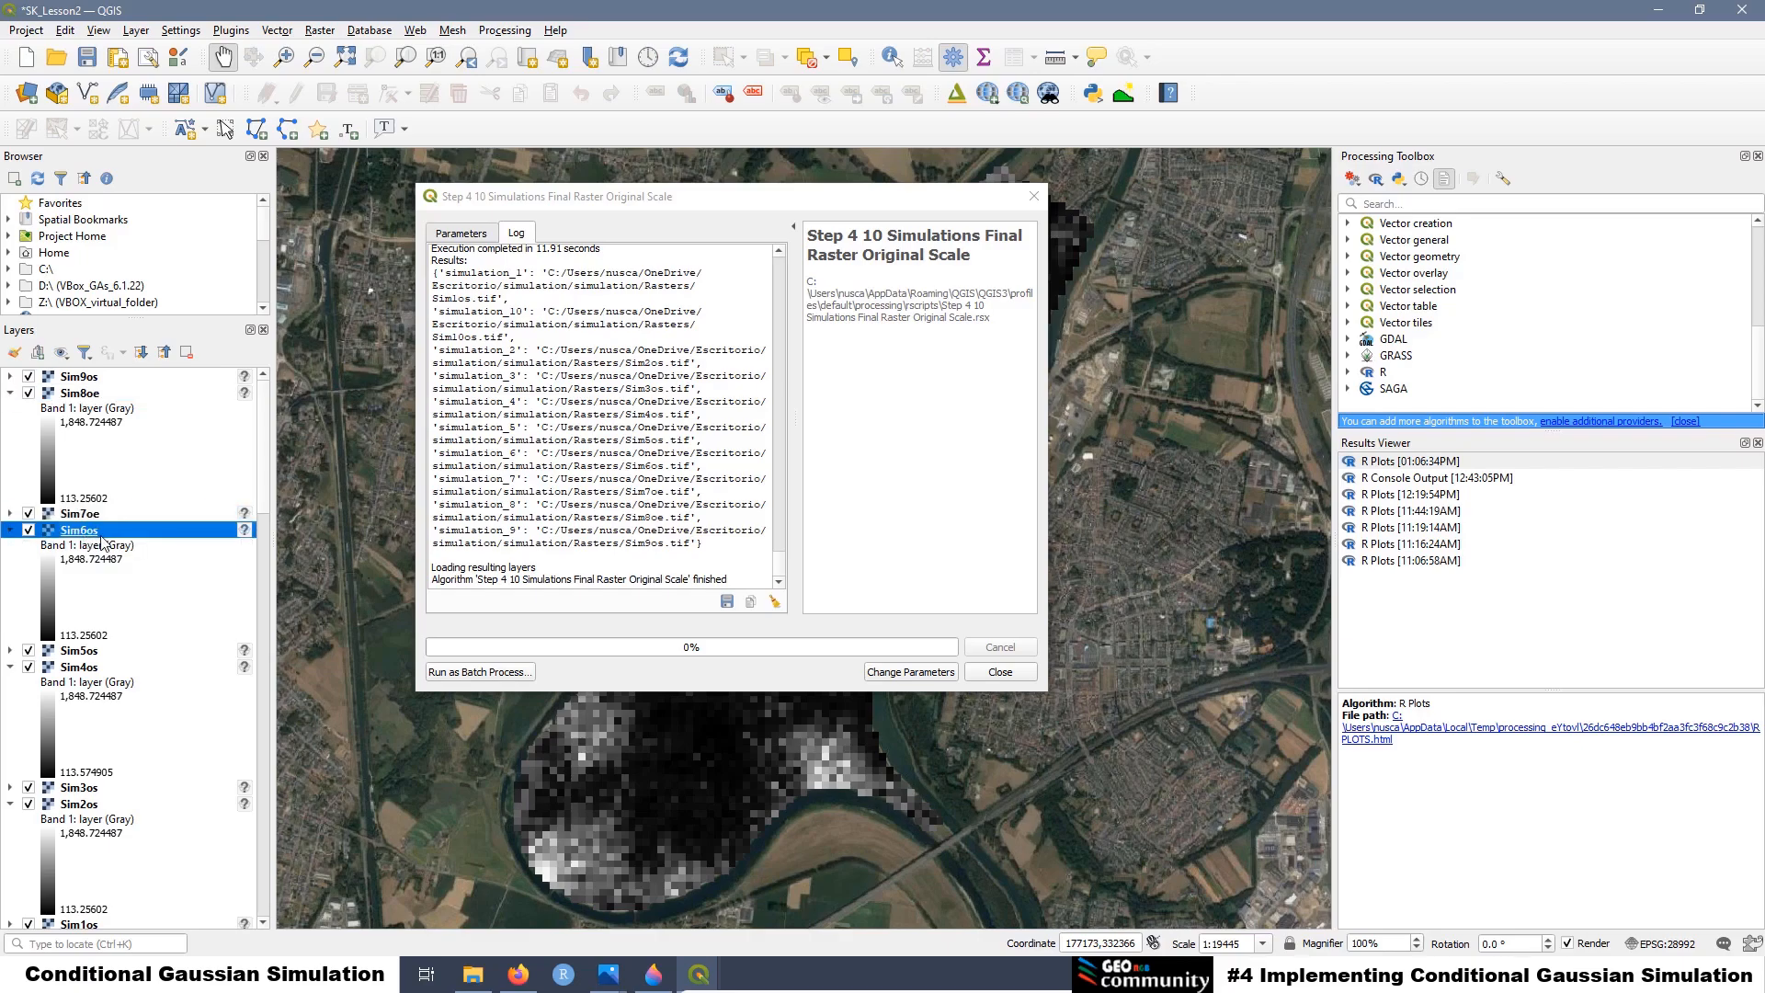
left_click(88, 656)
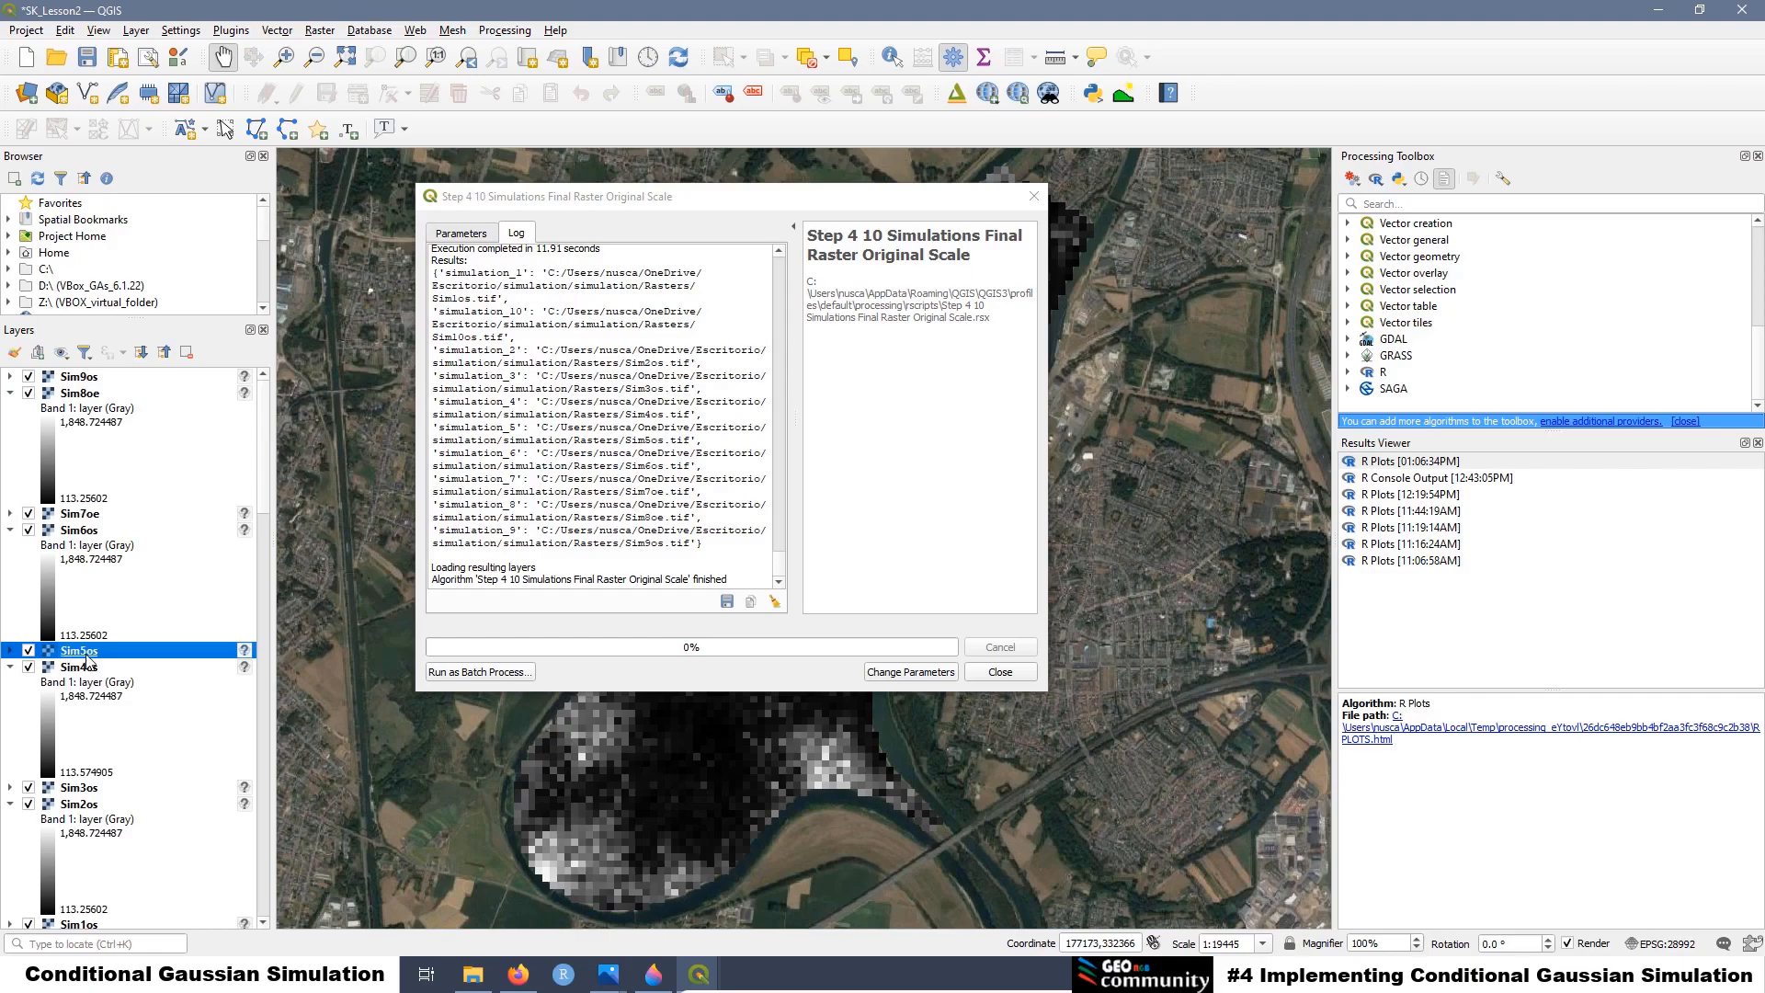
left_click(92, 670)
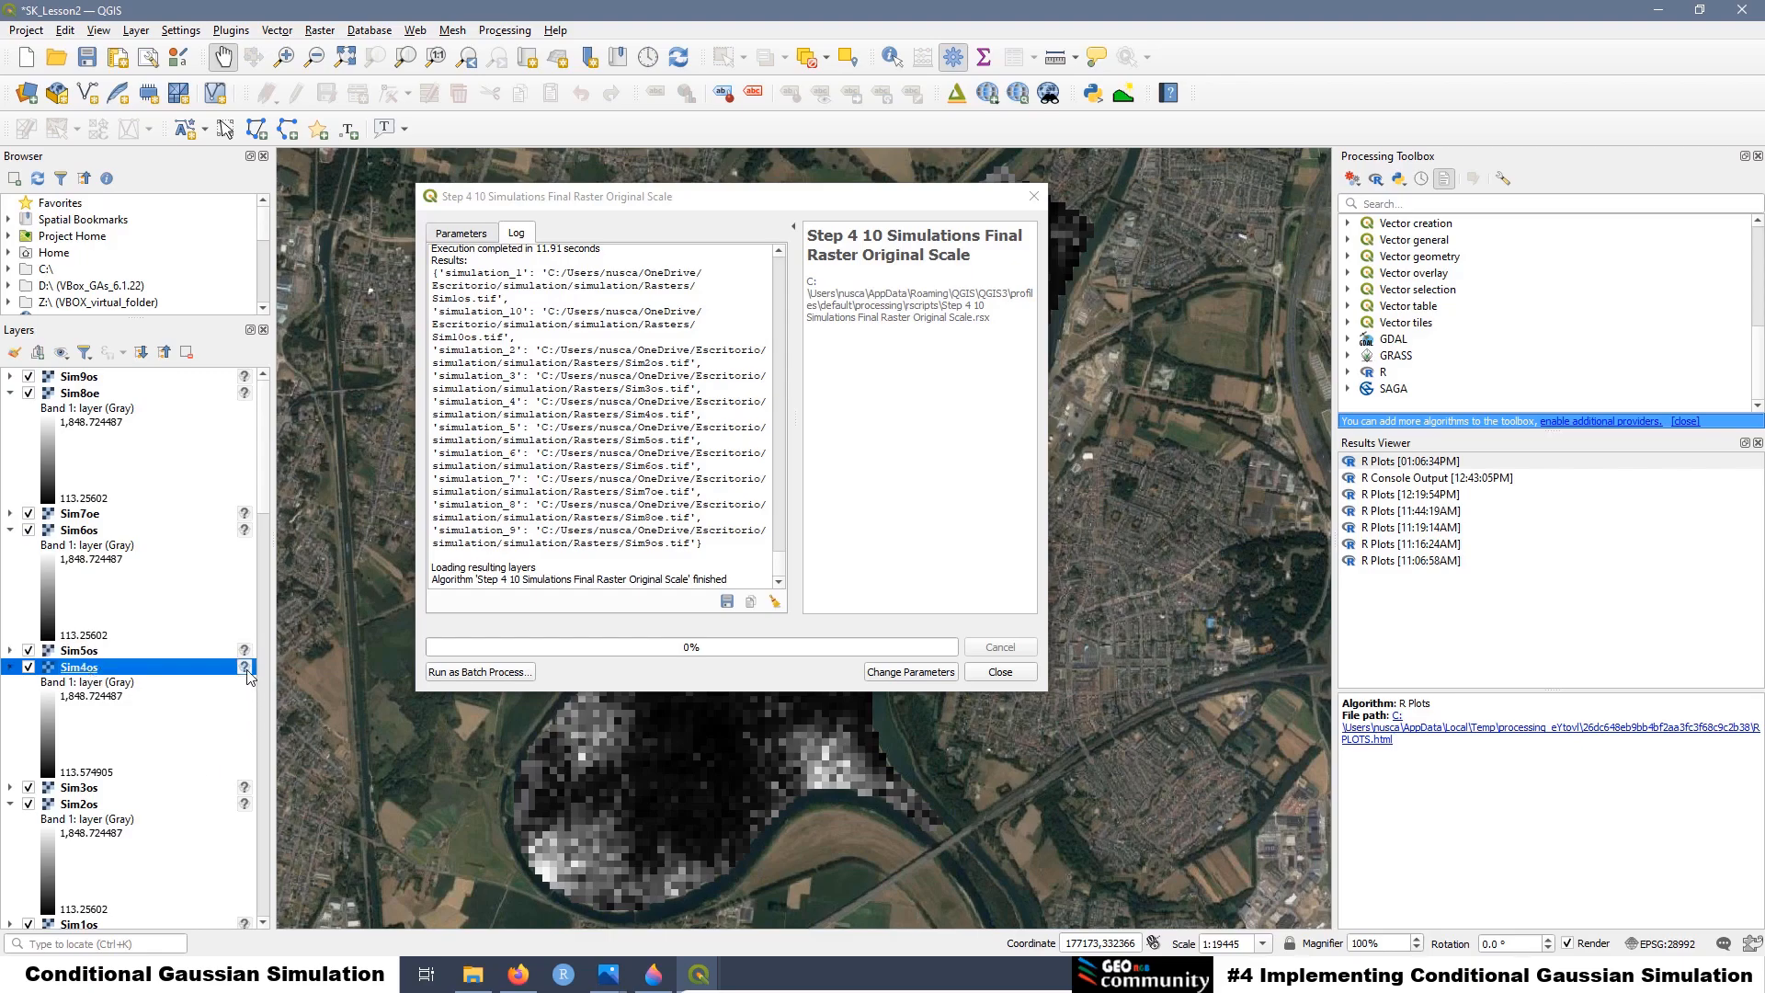
mouse_move(248, 678)
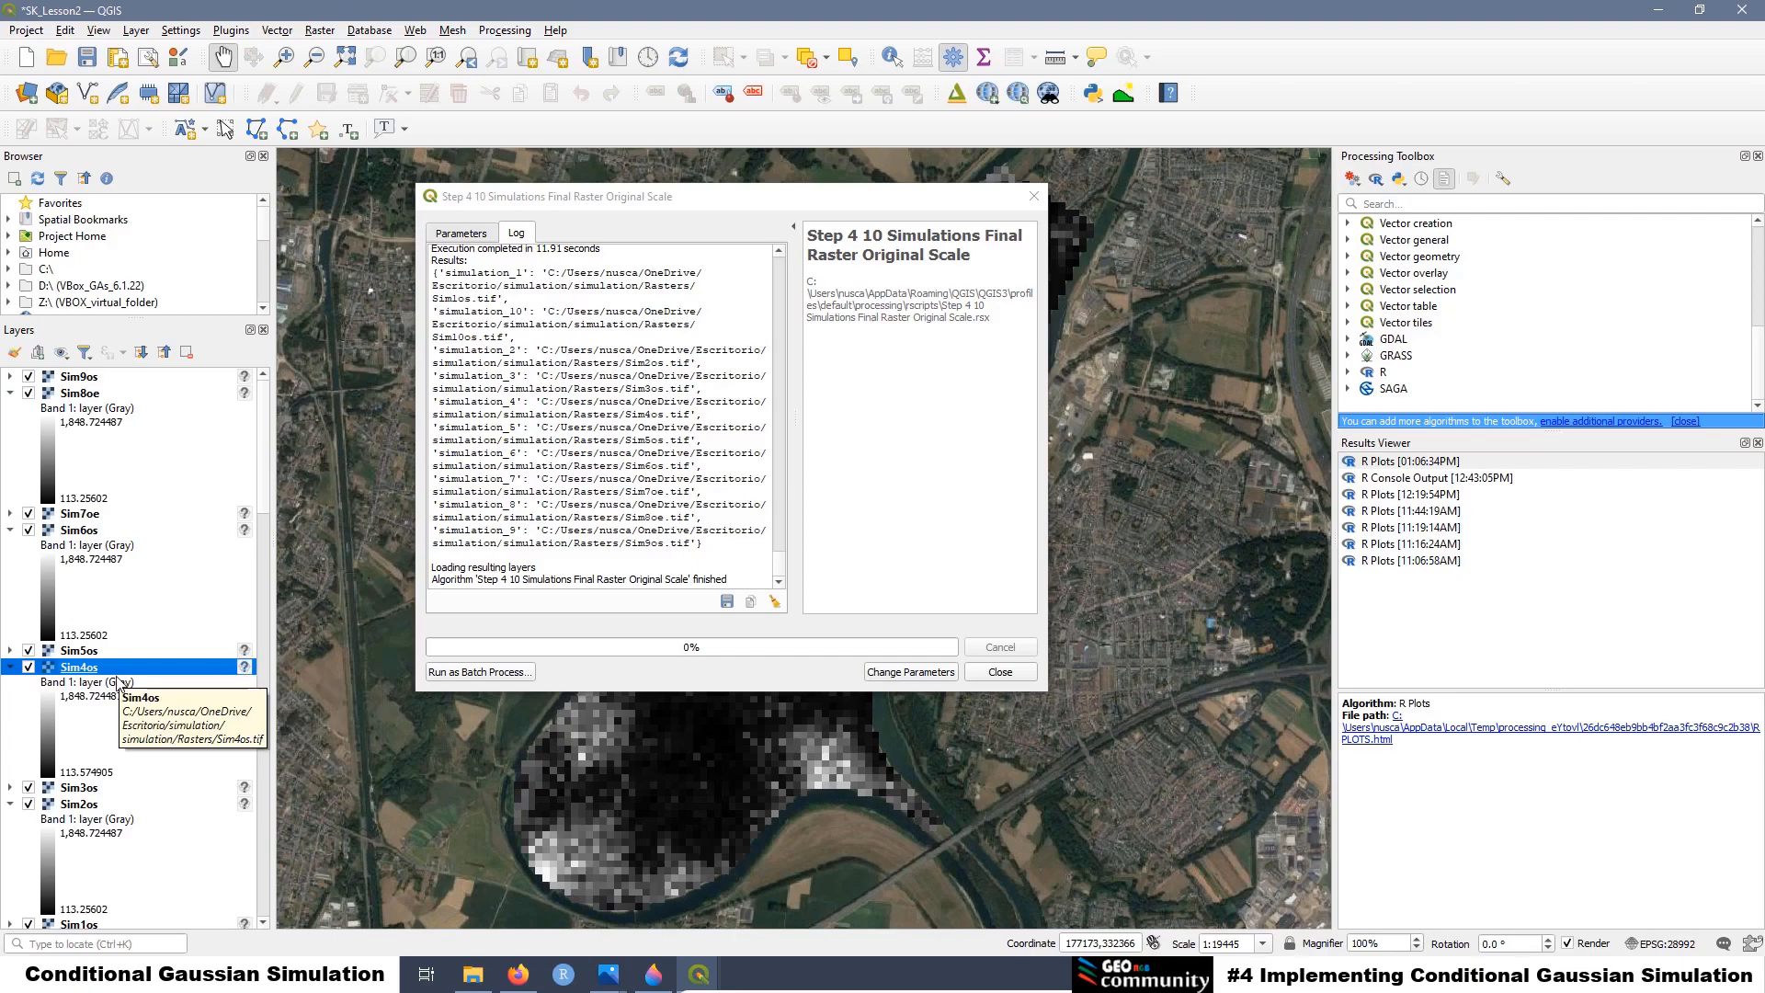
left_click(78, 797)
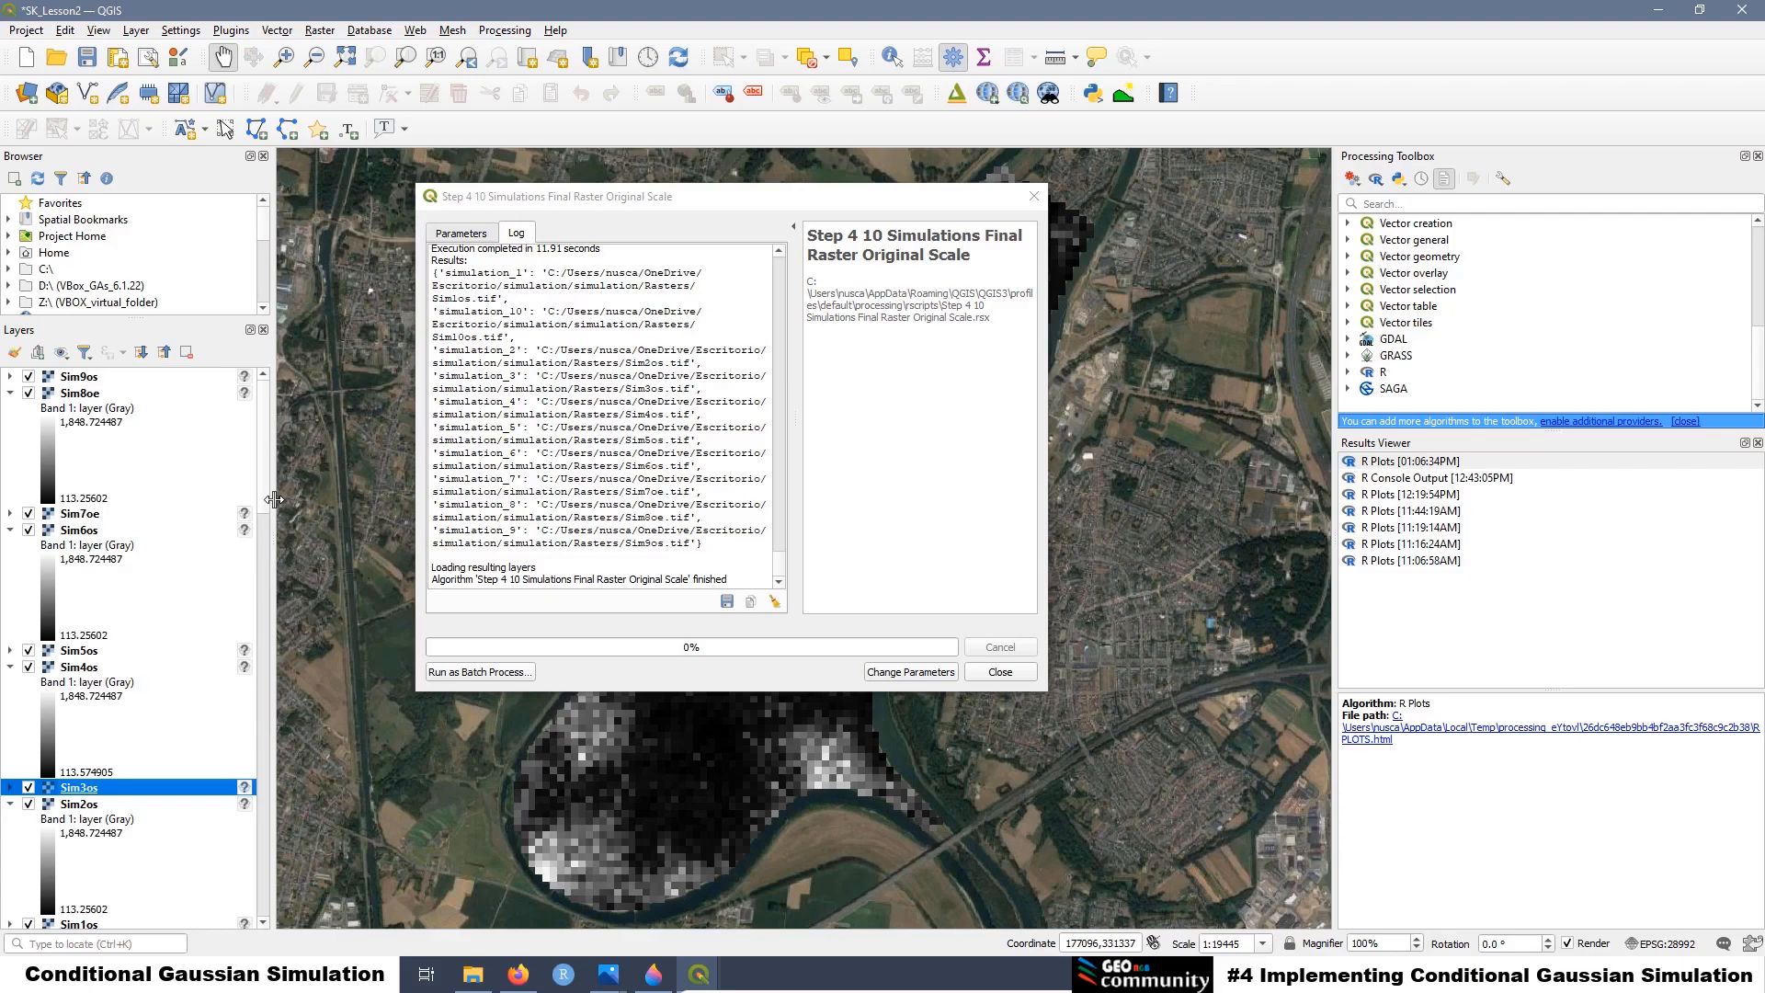
Style the Sim8oe layer as singleband pseudocolor with the Plasma color ramp and close the Step 4 algorithm dialog
right_click(98, 395)
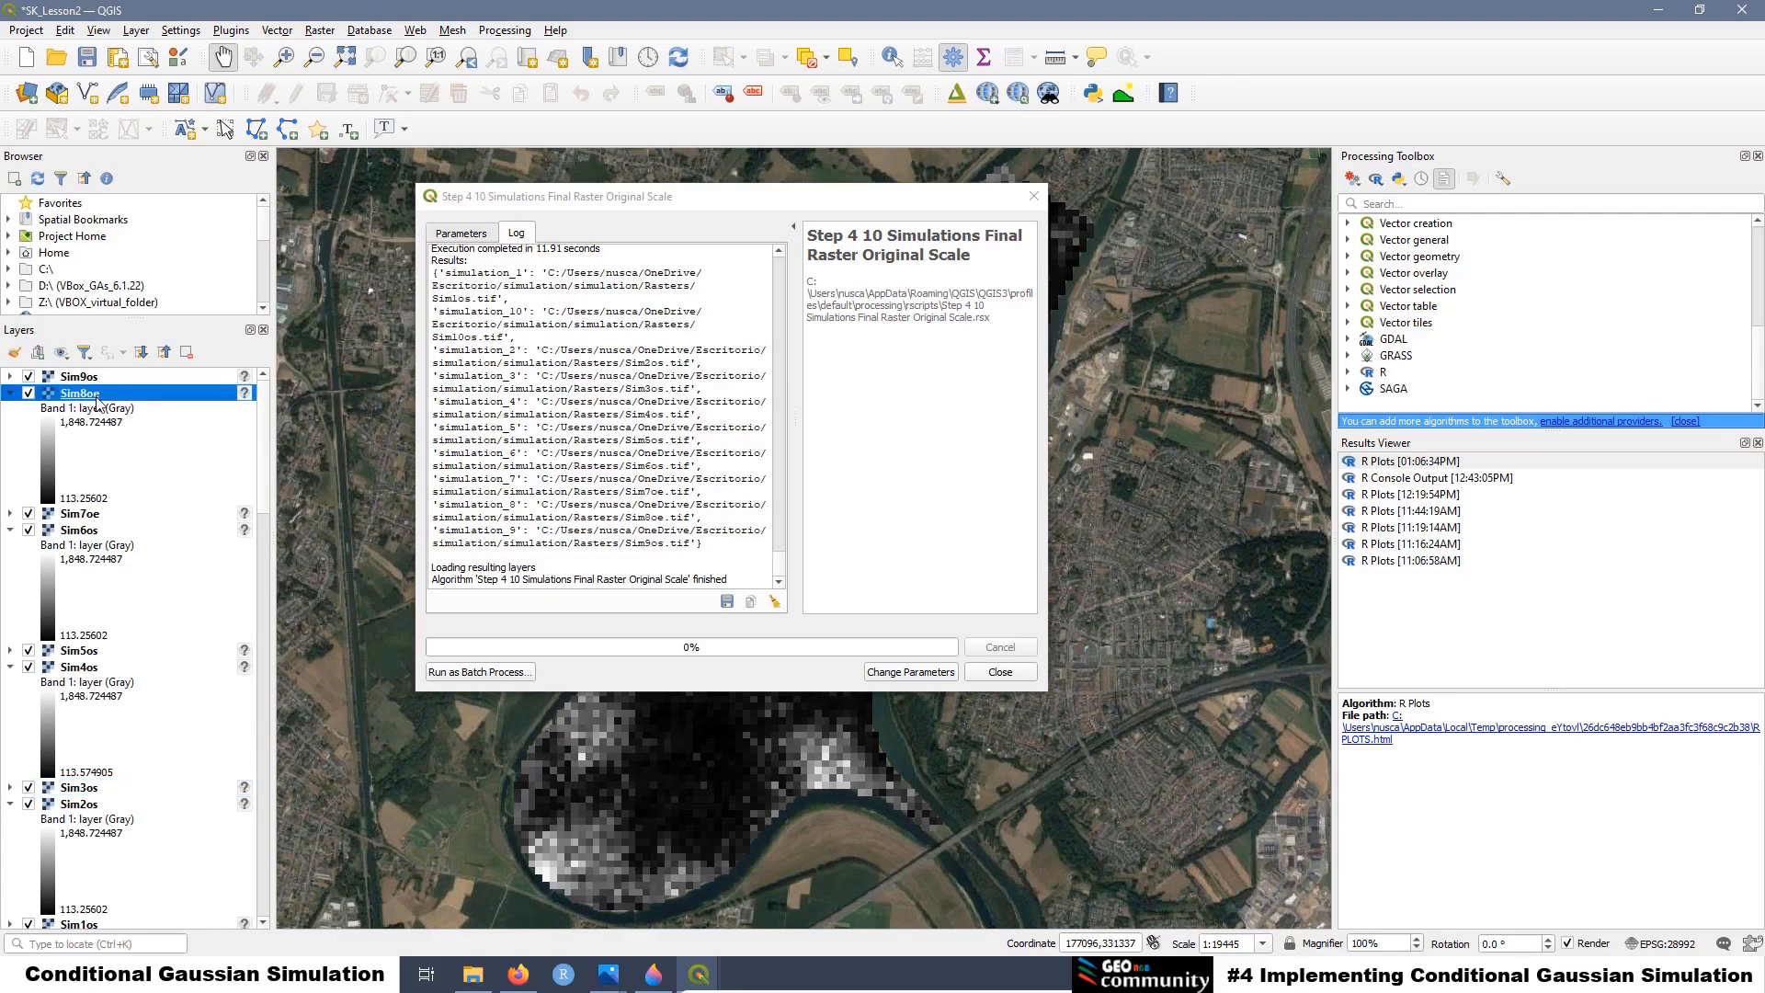
left_click(154, 758)
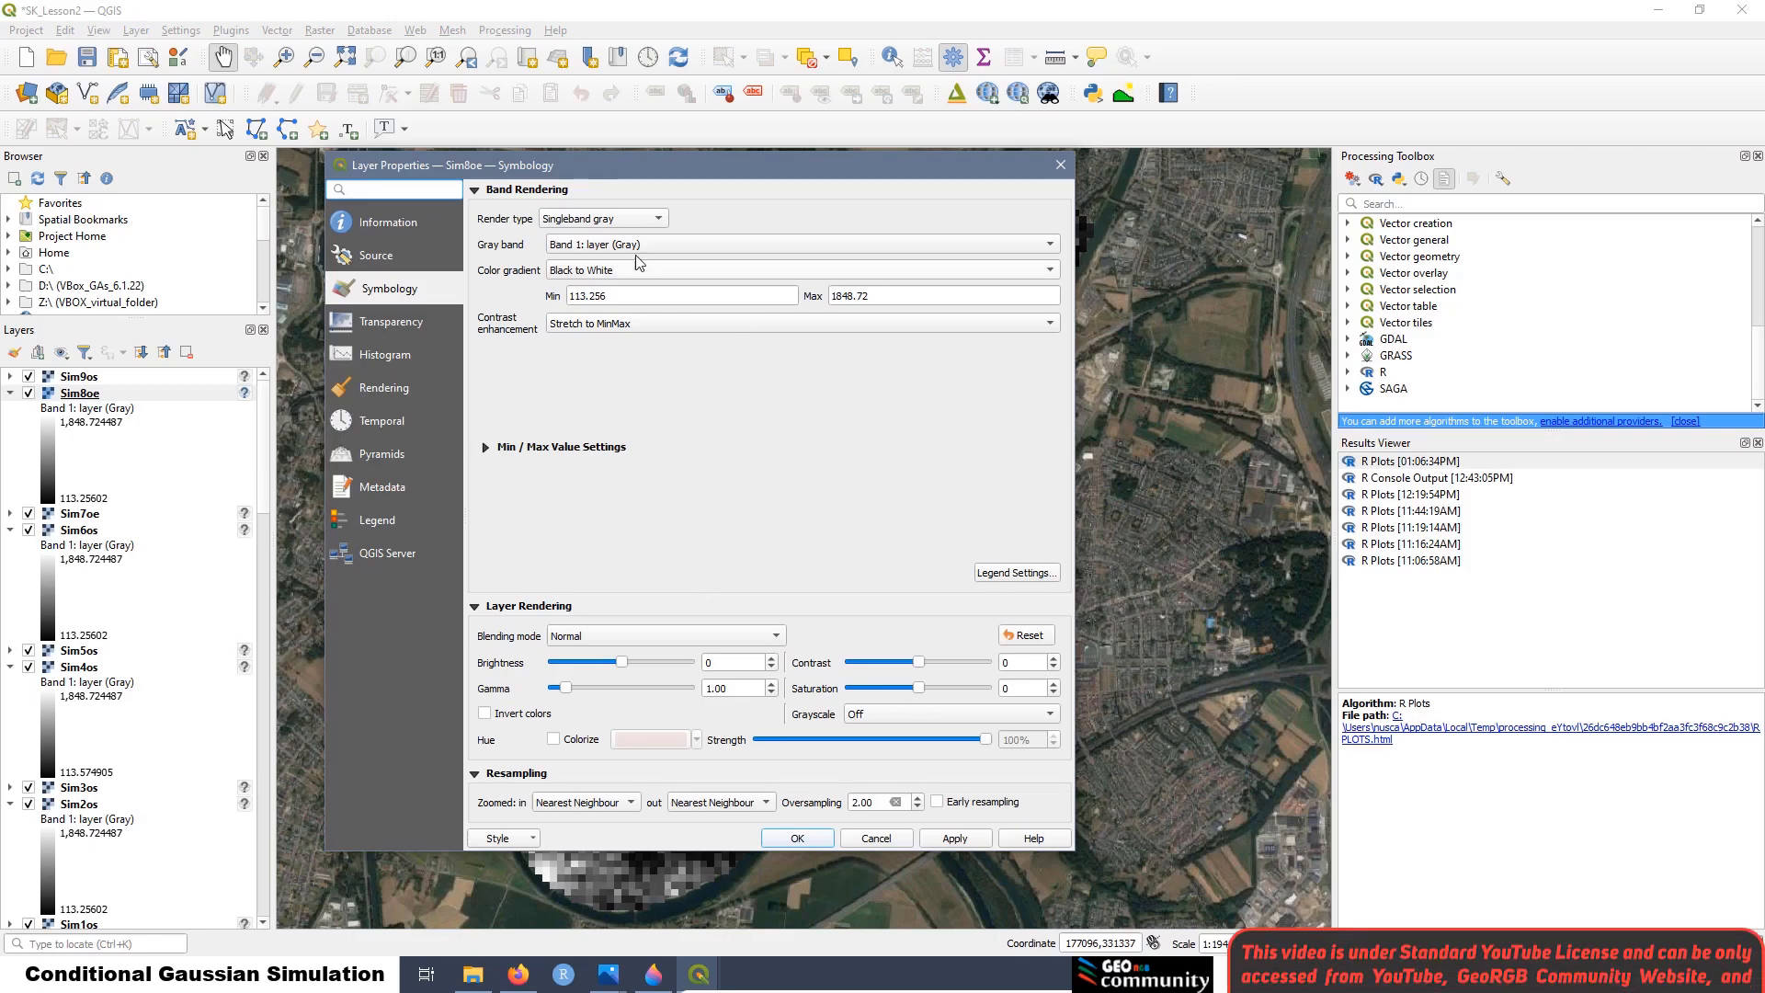
left_click(602, 219)
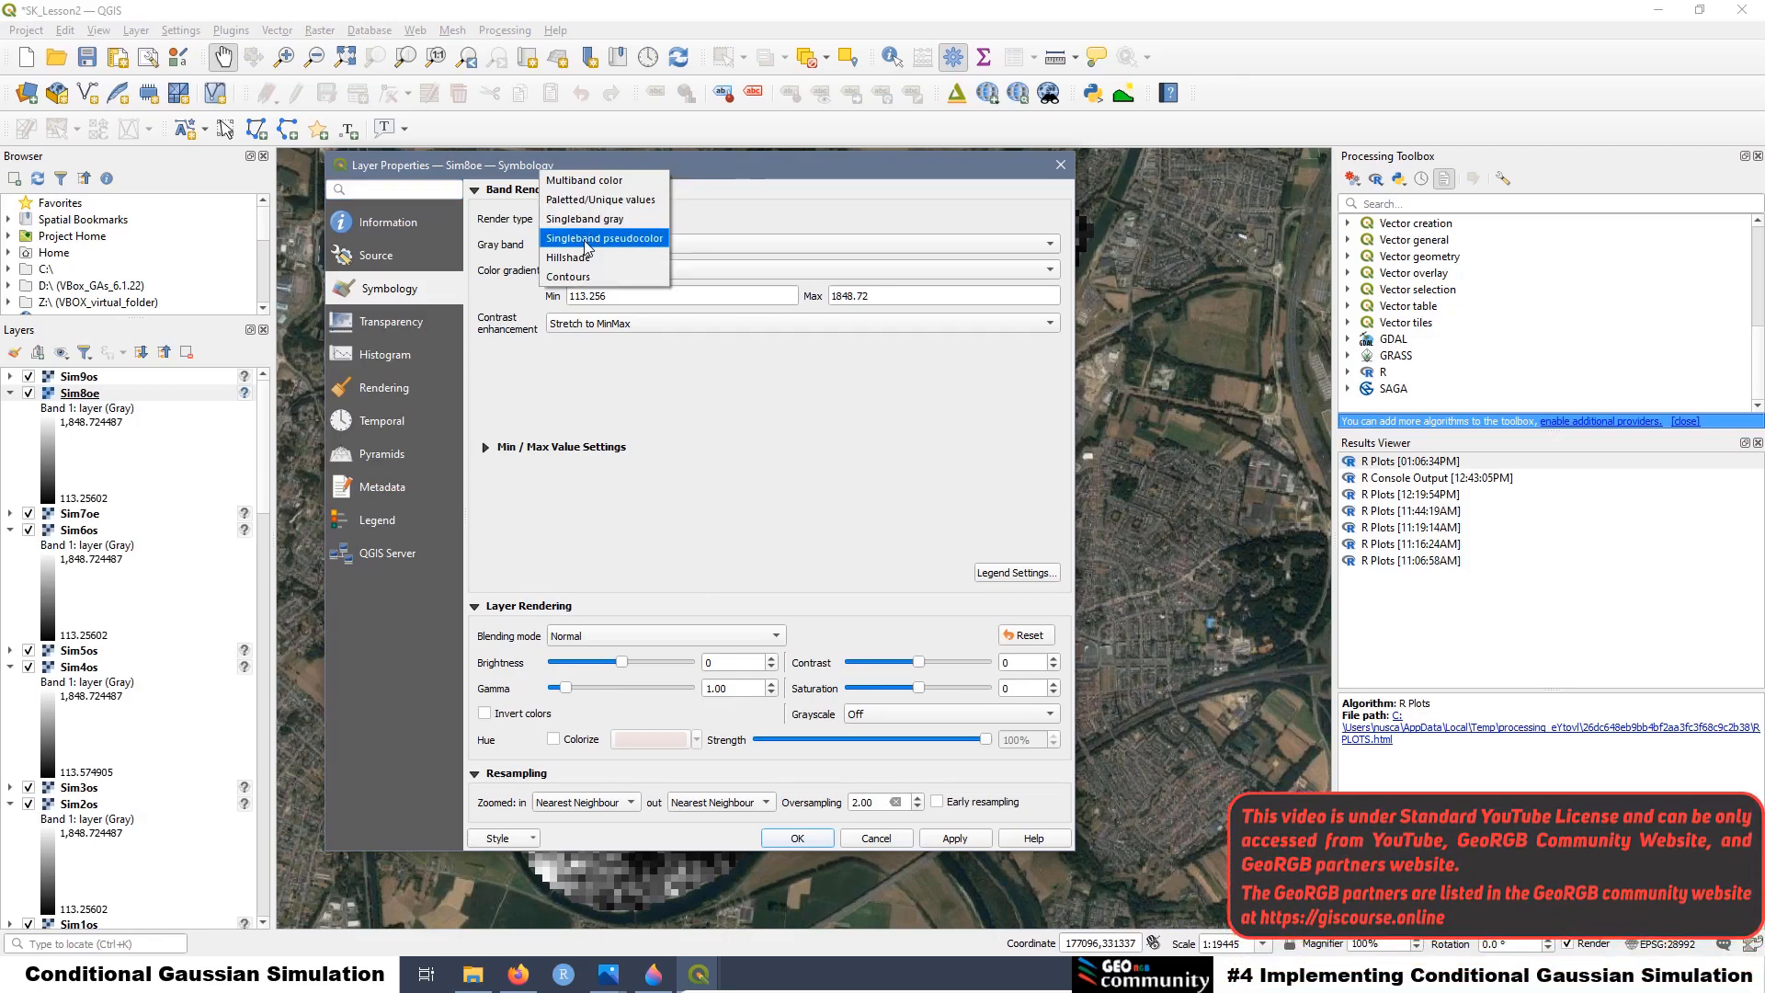
left_click(586, 241)
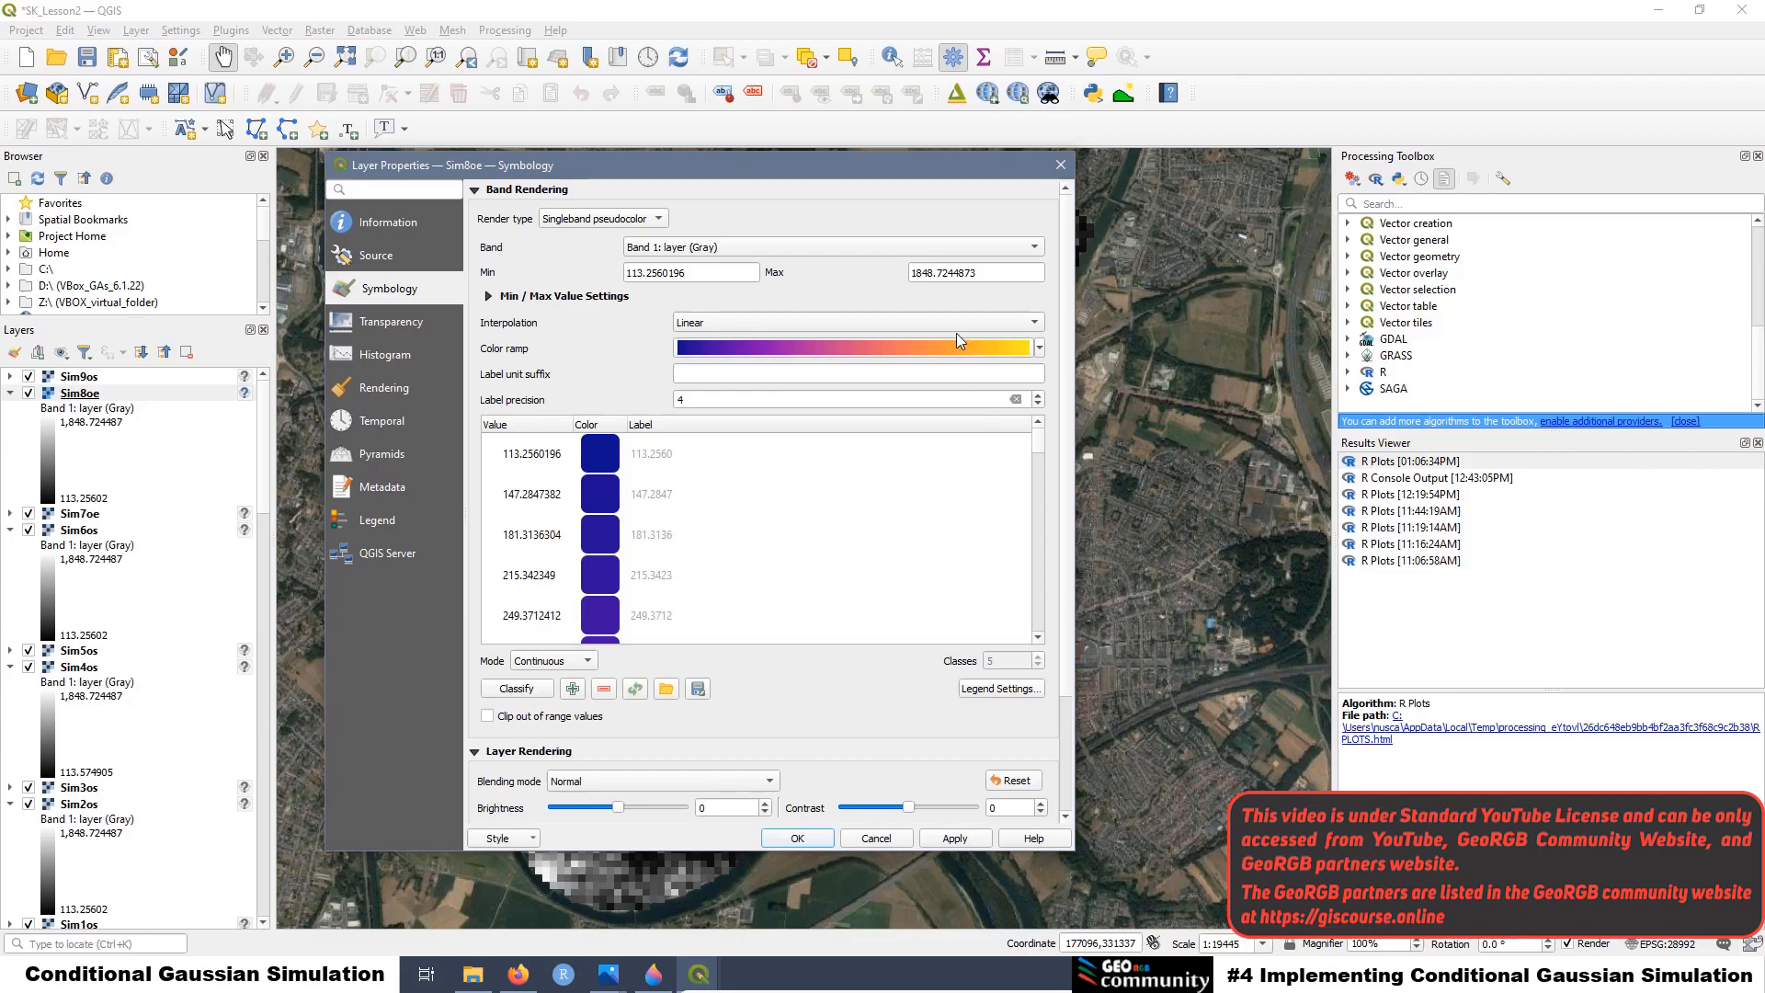
left_click(1039, 348)
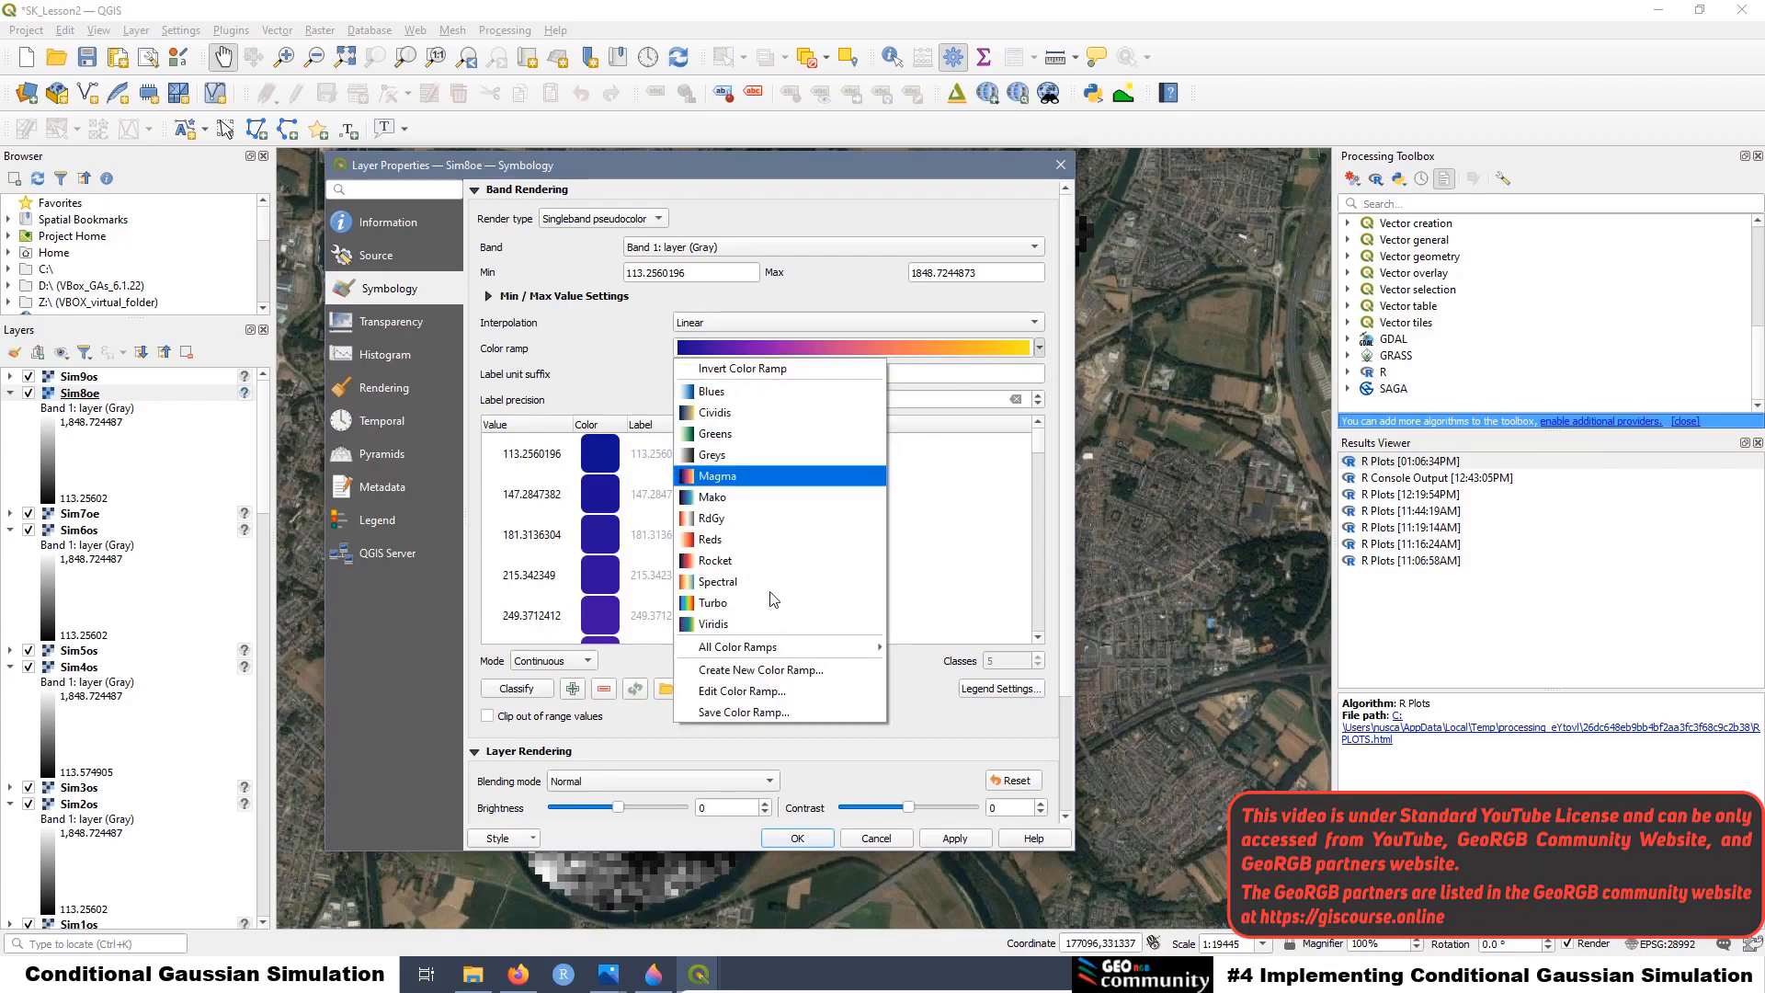
mouse_move(756, 649)
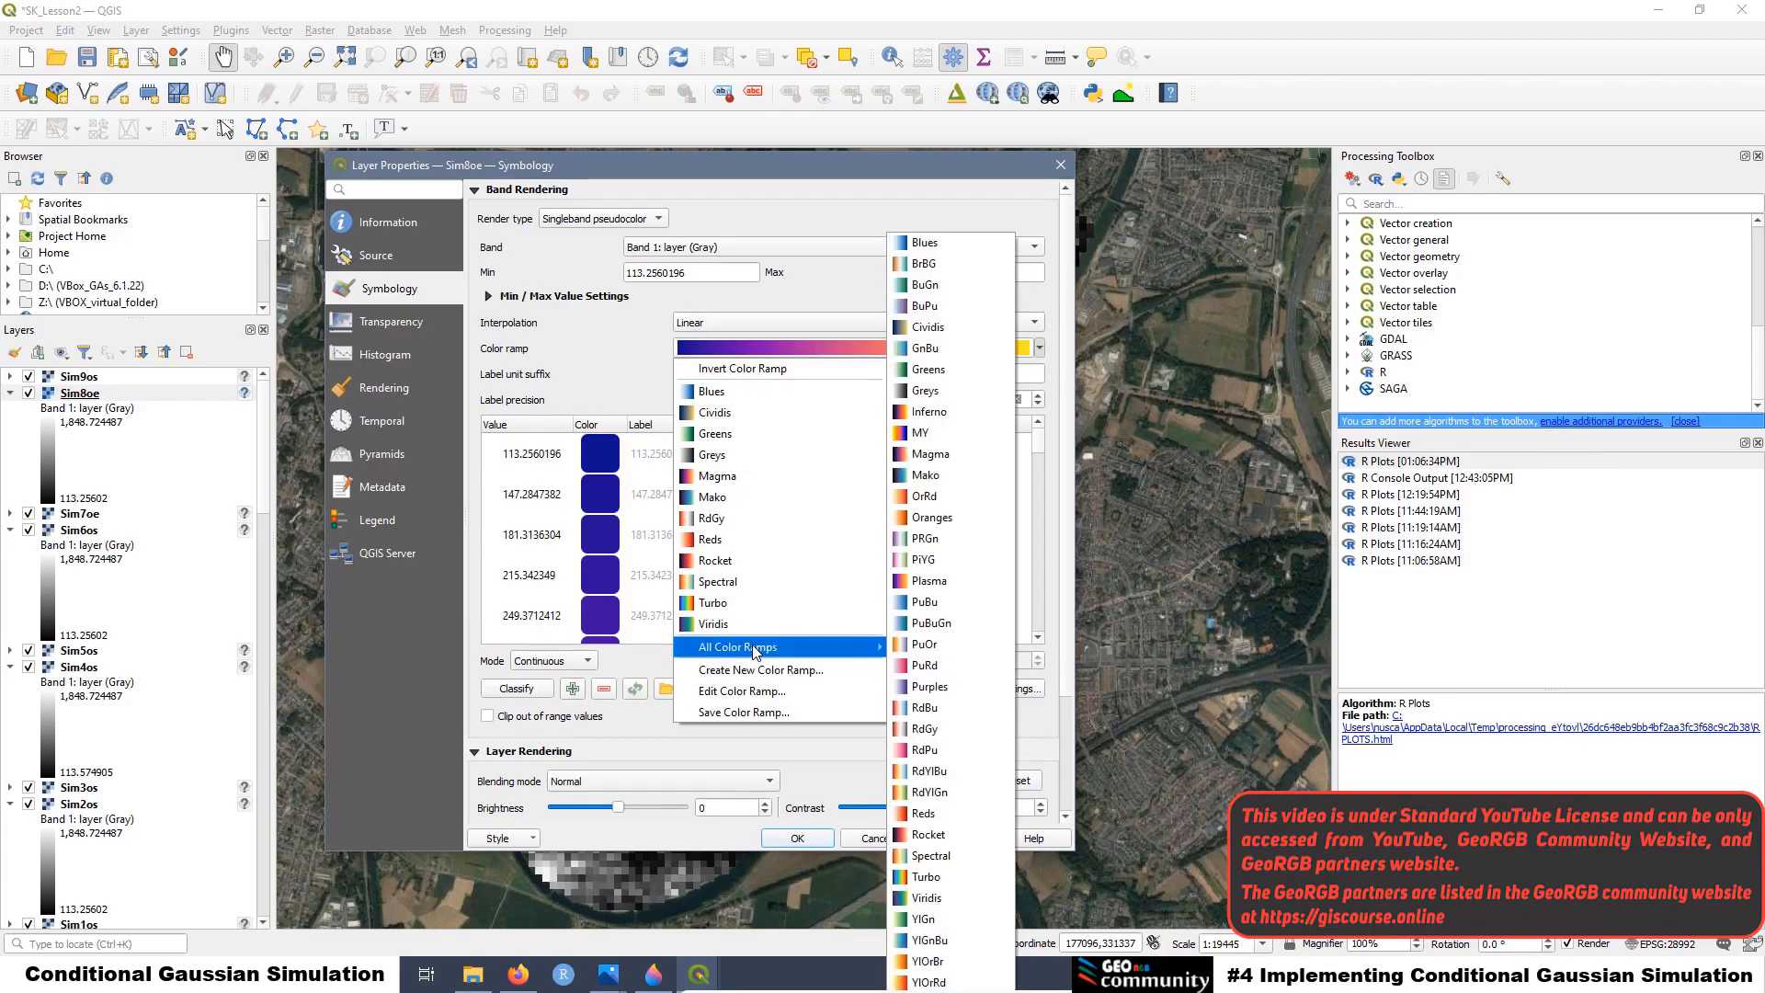
left_click(951, 580)
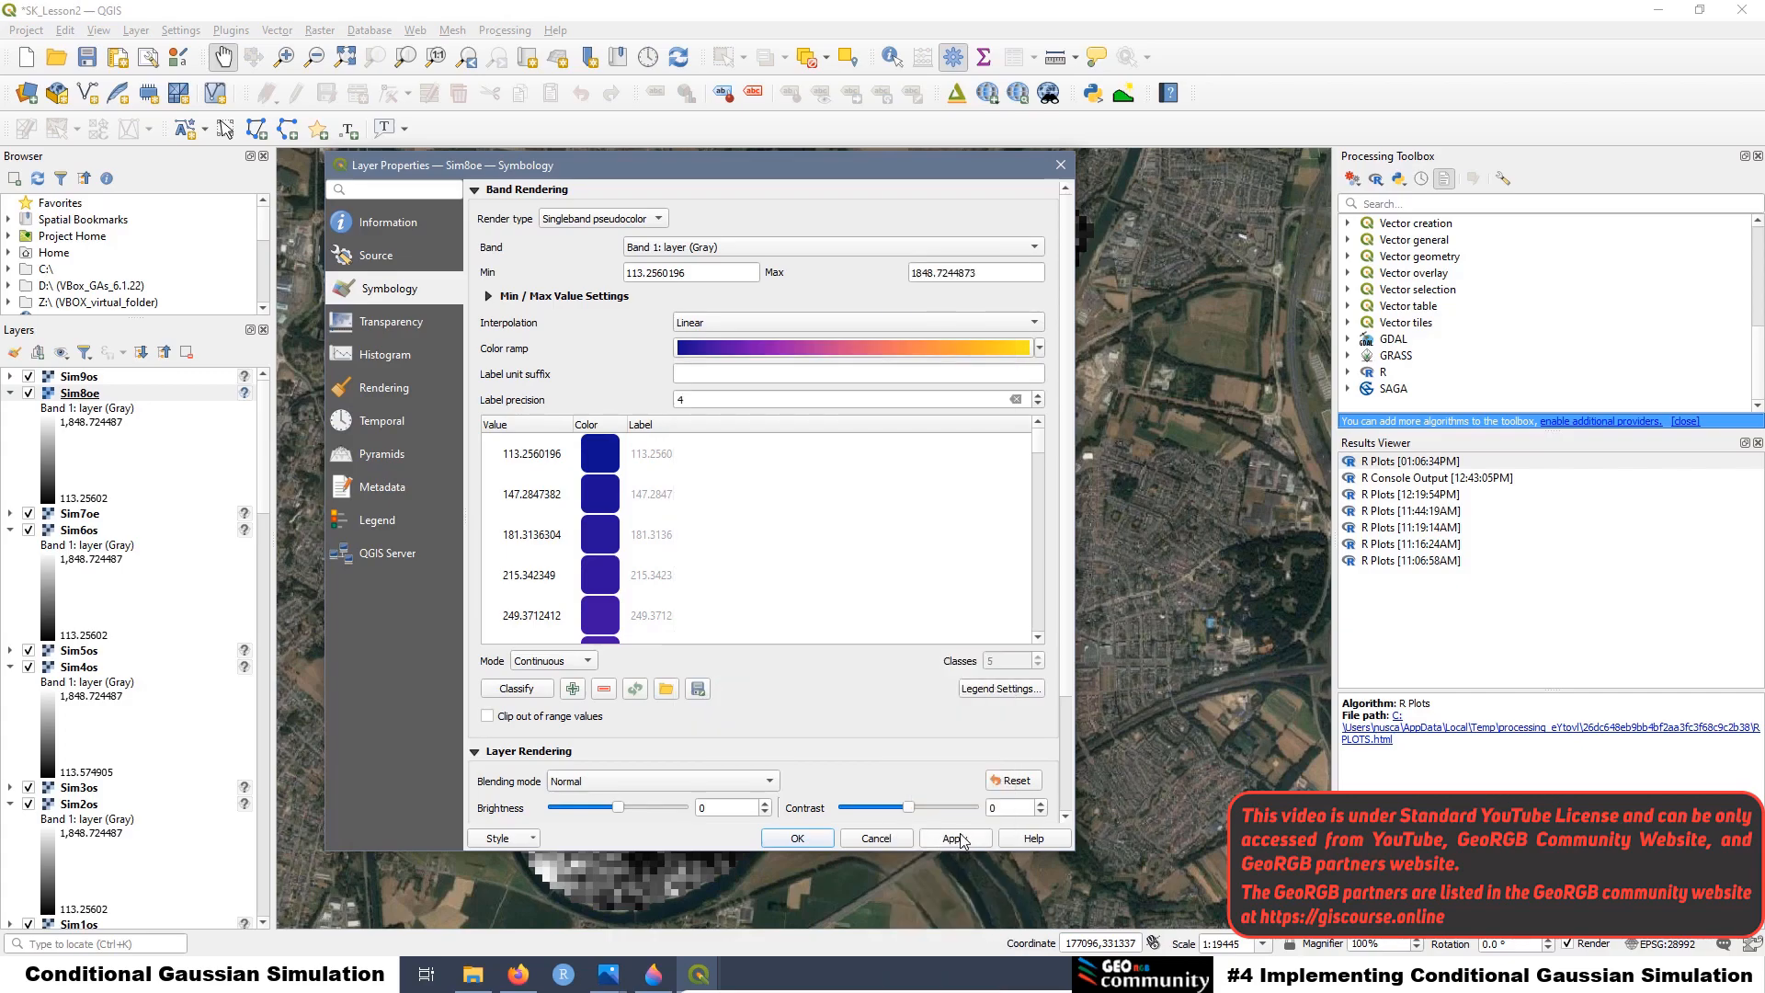
left_click(957, 839)
left_click(794, 838)
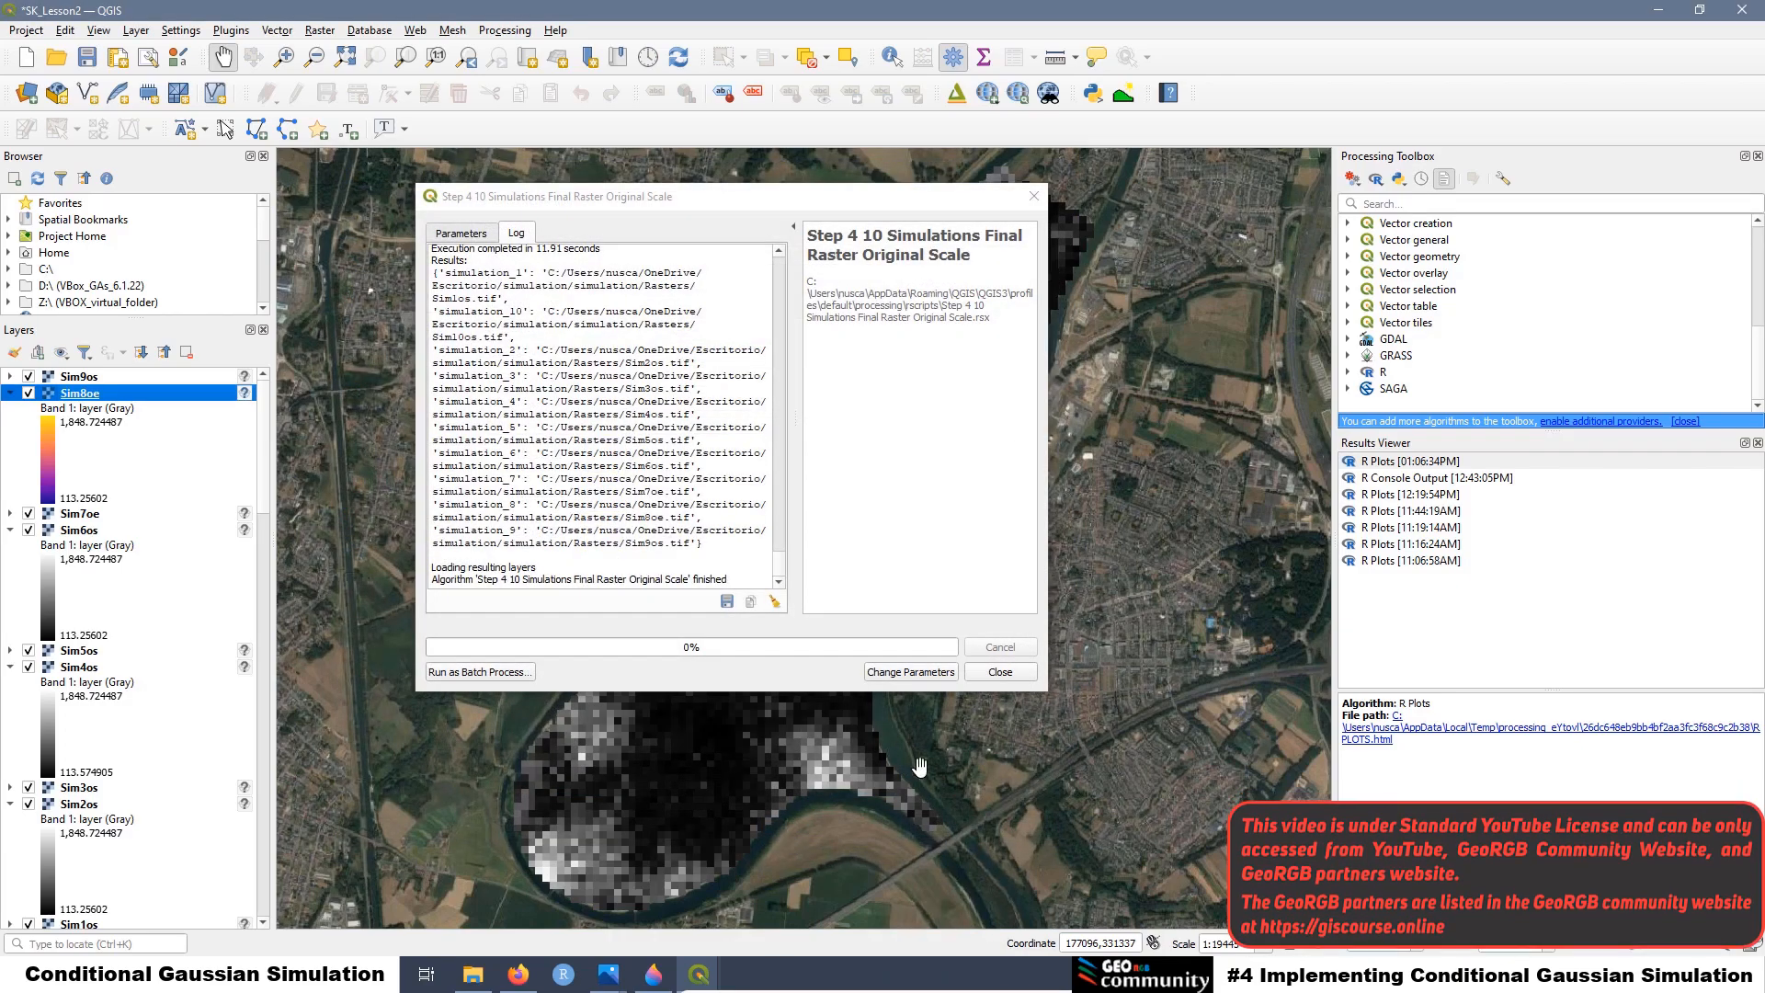
left_click(1000, 672)
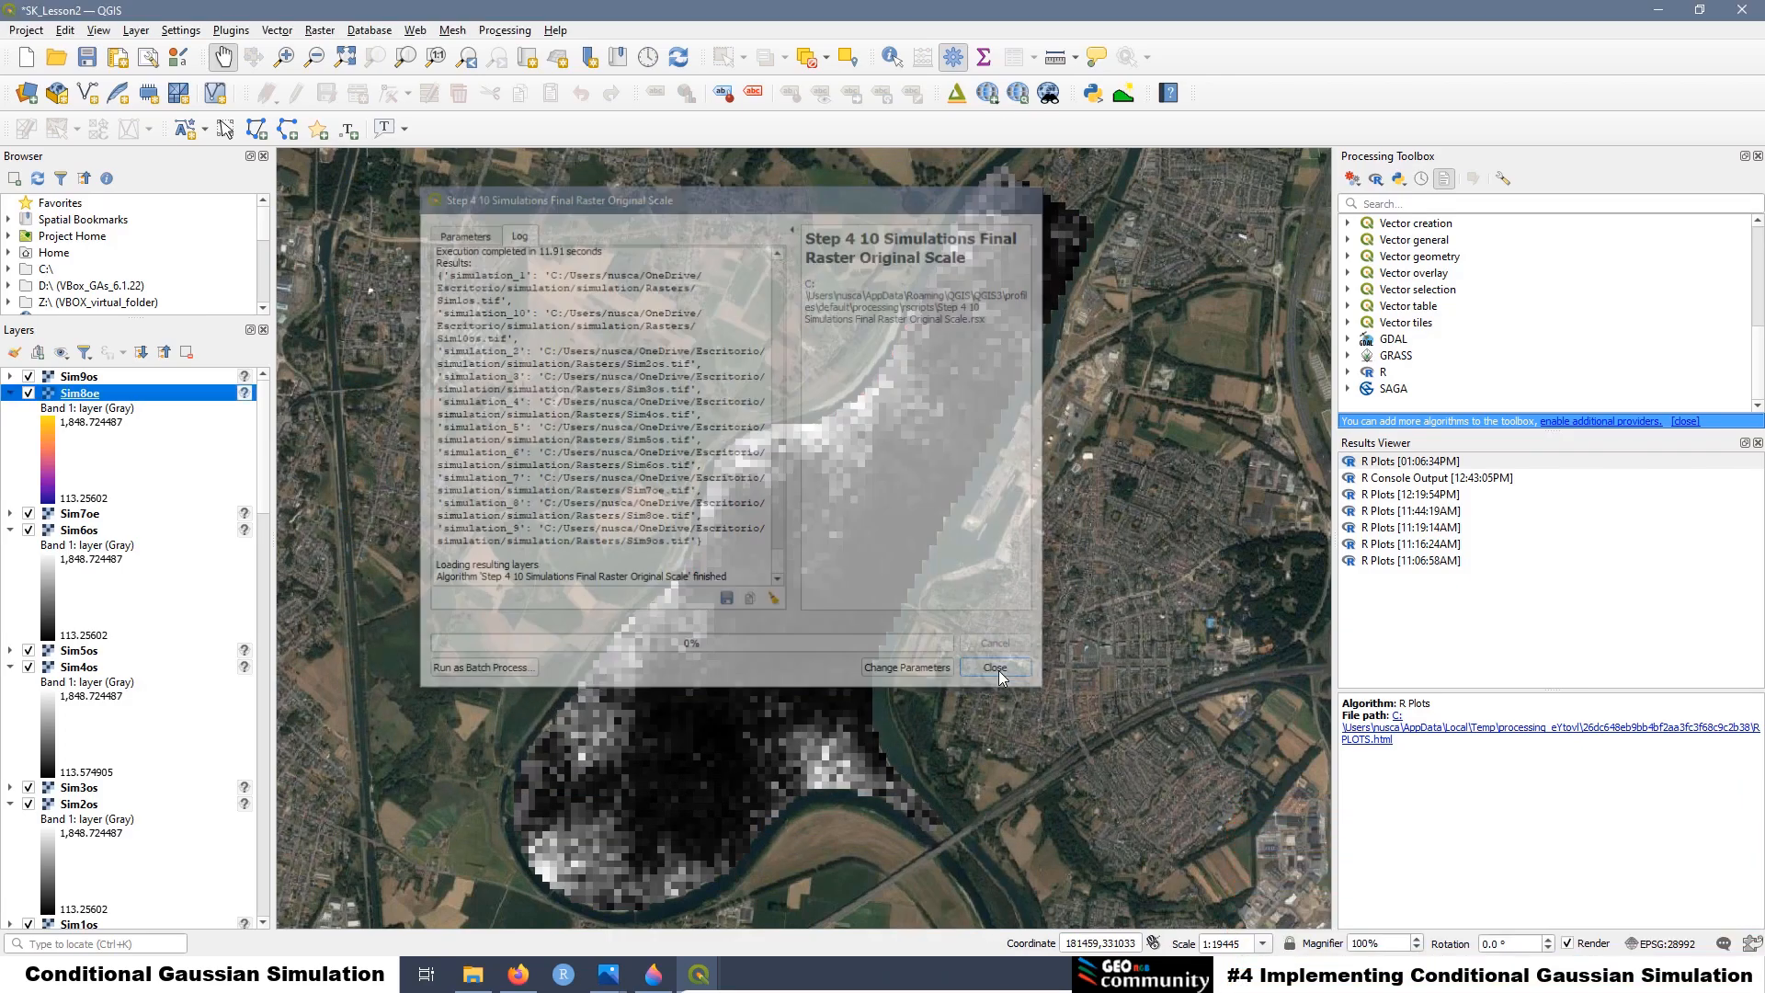
Hide Sim9os, Sim8oe, Sim7oe and Sim6os one after another and toggle Sim5os and Sim4os to compare the simulated rasters
left_click(29, 377)
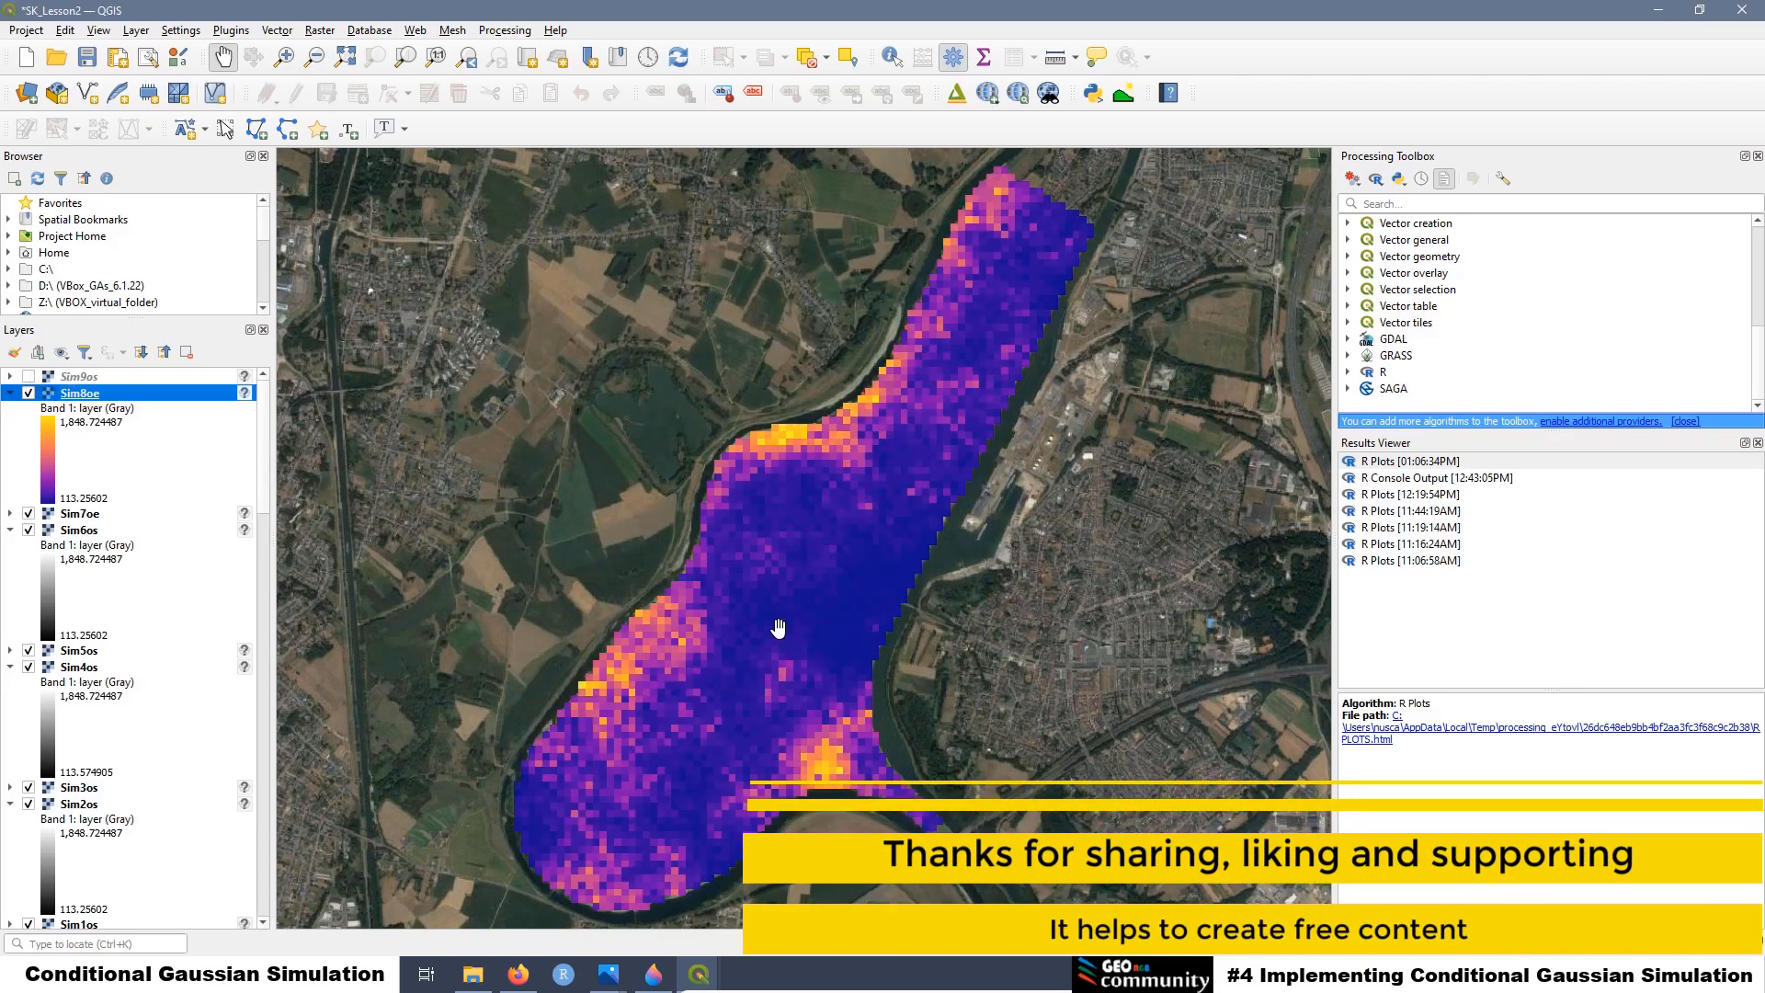
left_click(28, 394)
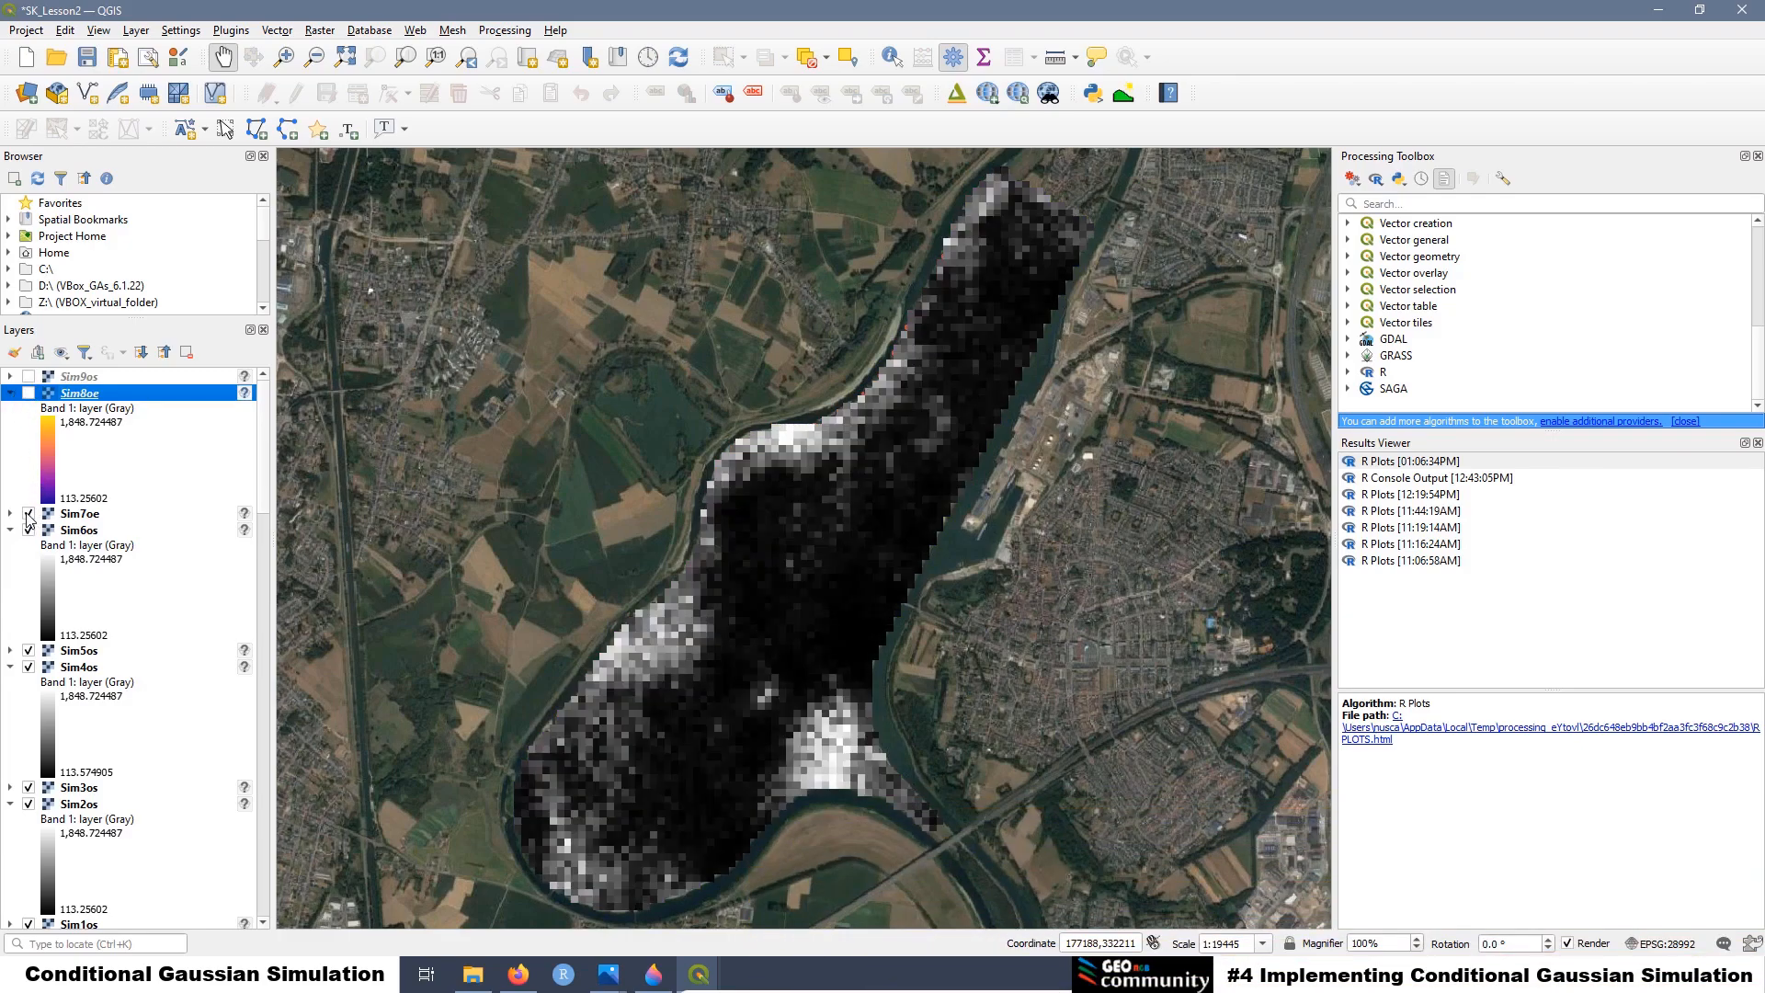
left_click(28, 515)
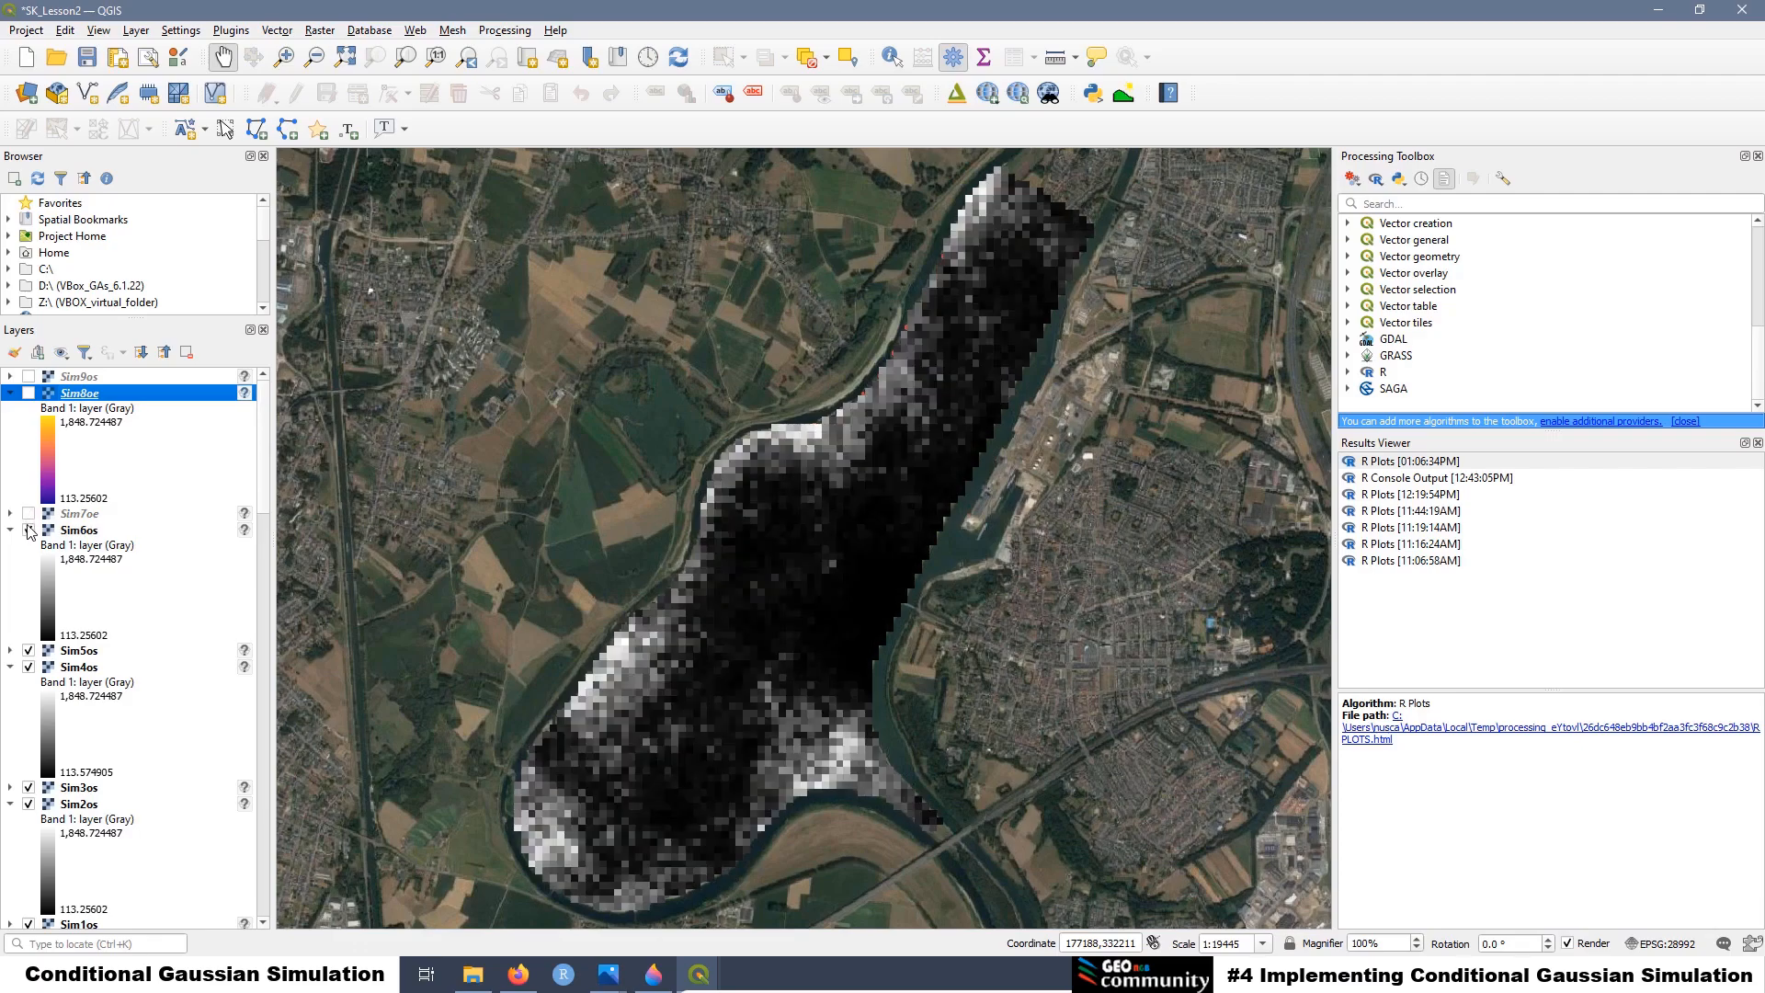
left_click(29, 531)
left_click(28, 651)
left_click(29, 651)
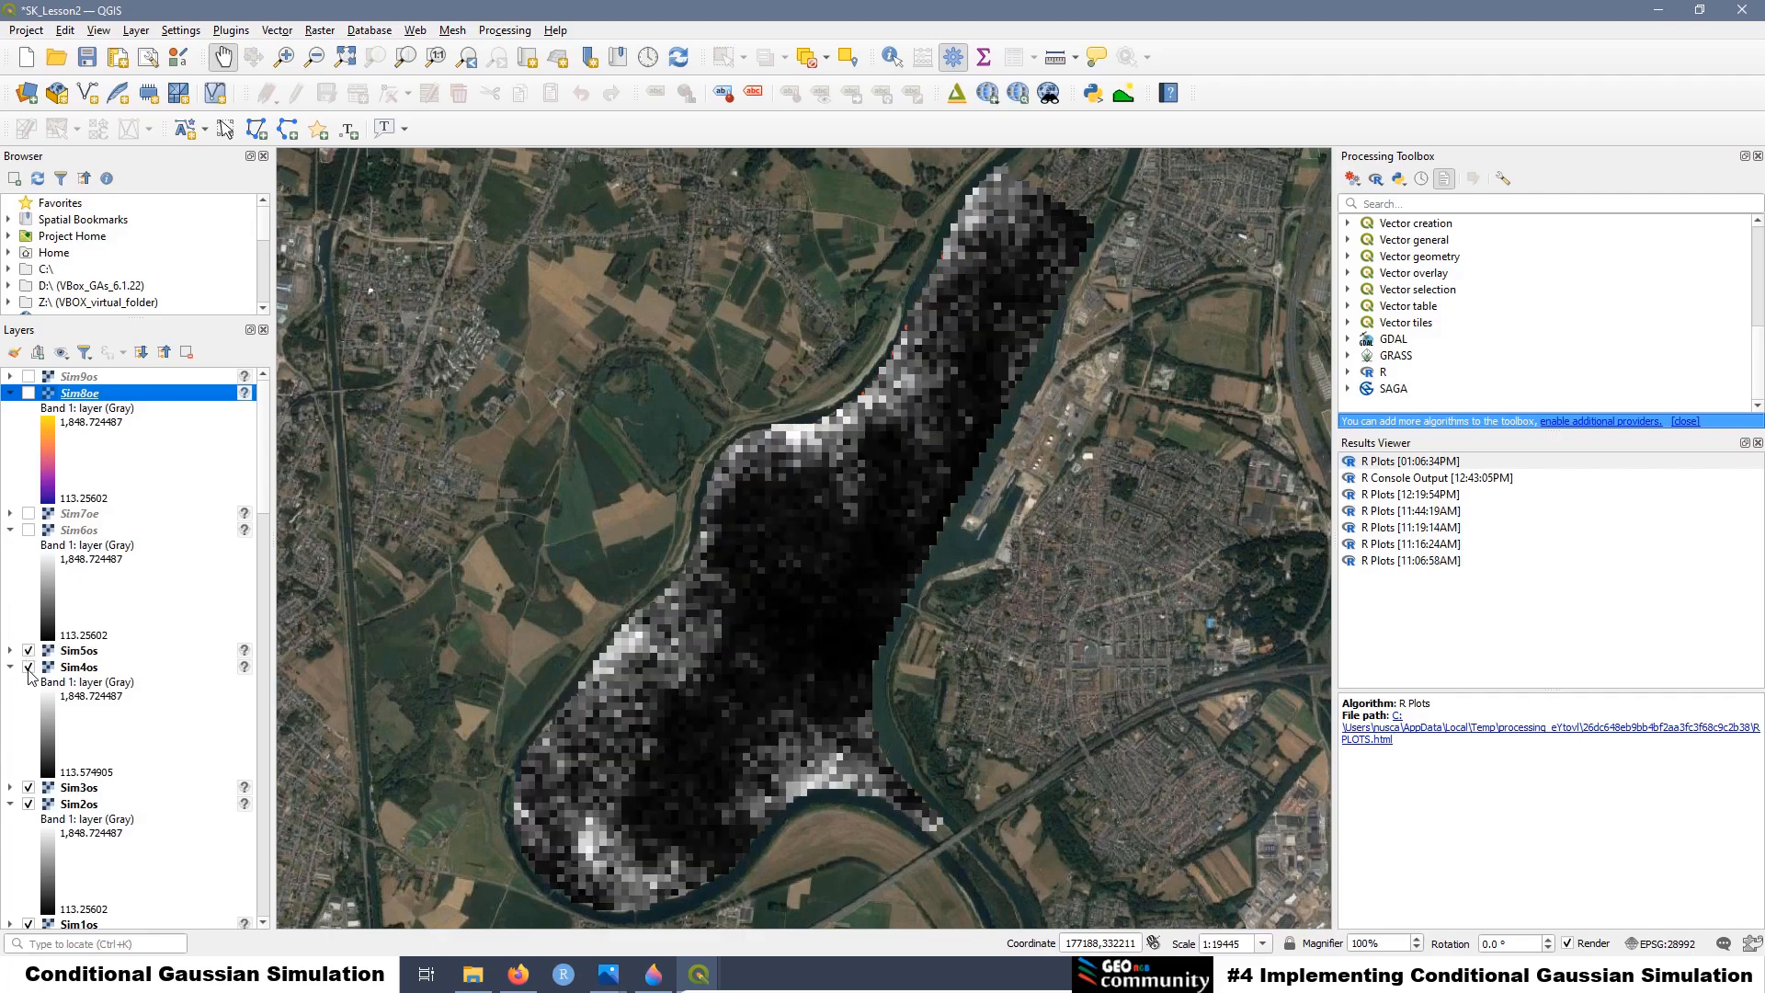
left_click(28, 668)
left_click(29, 669)
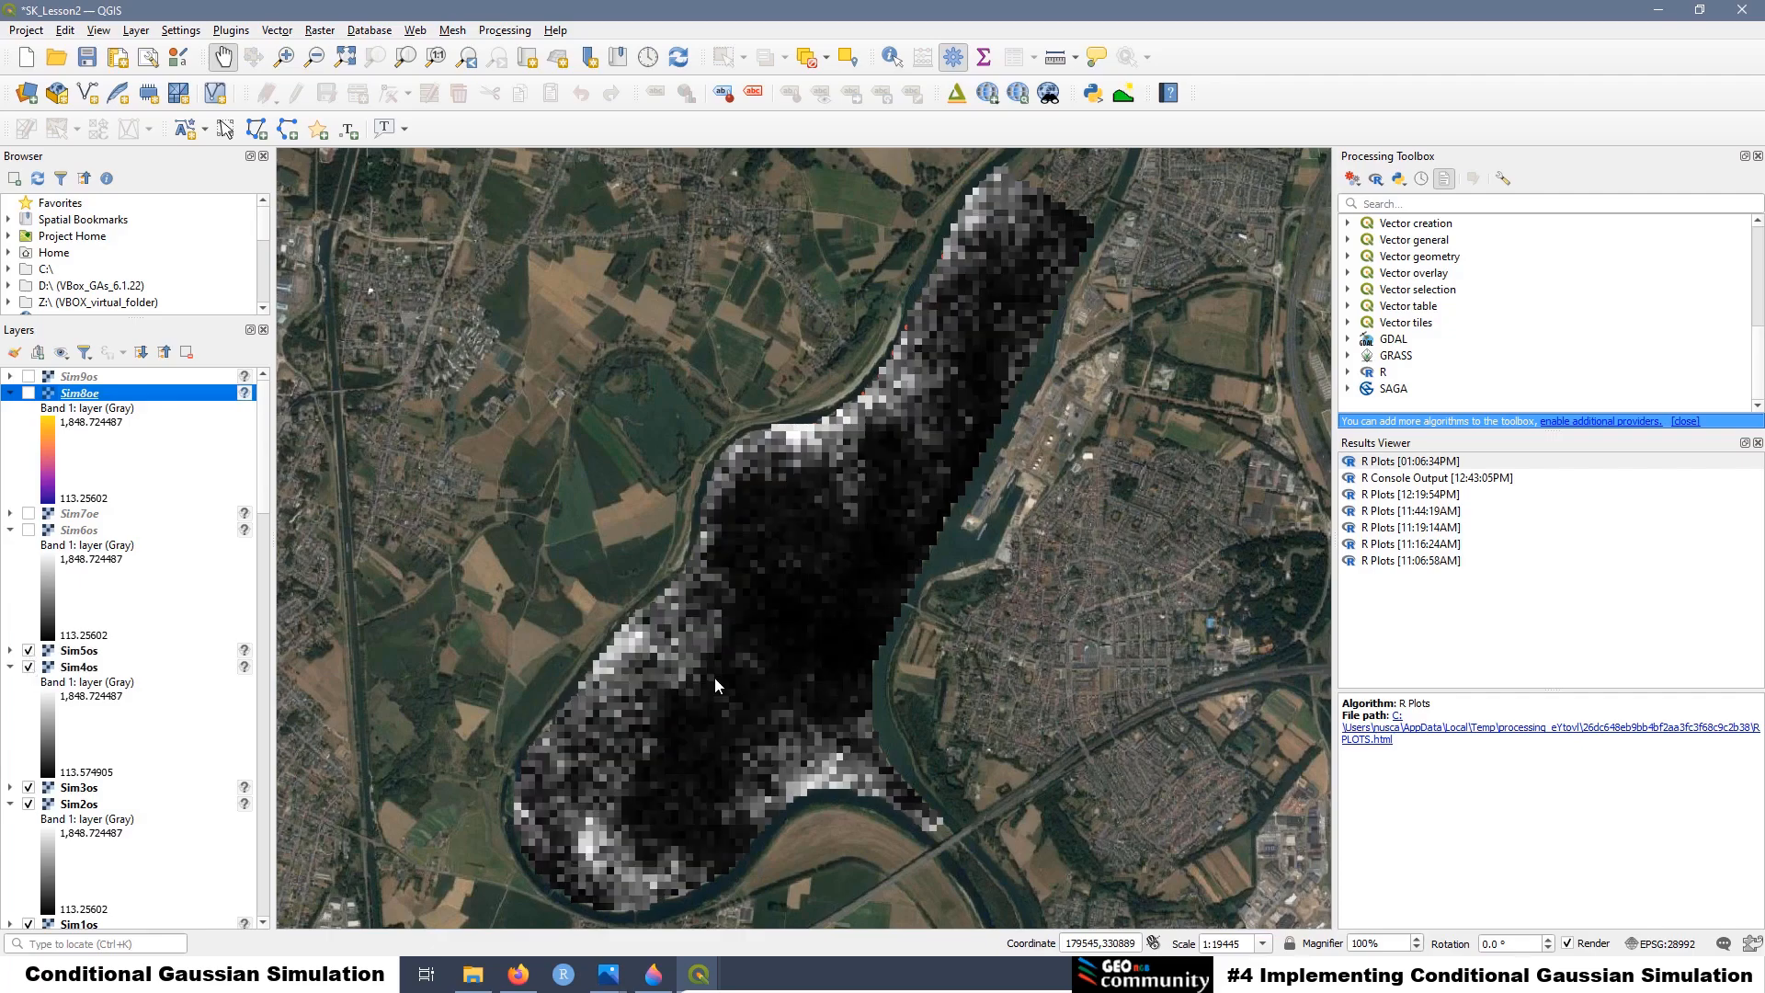